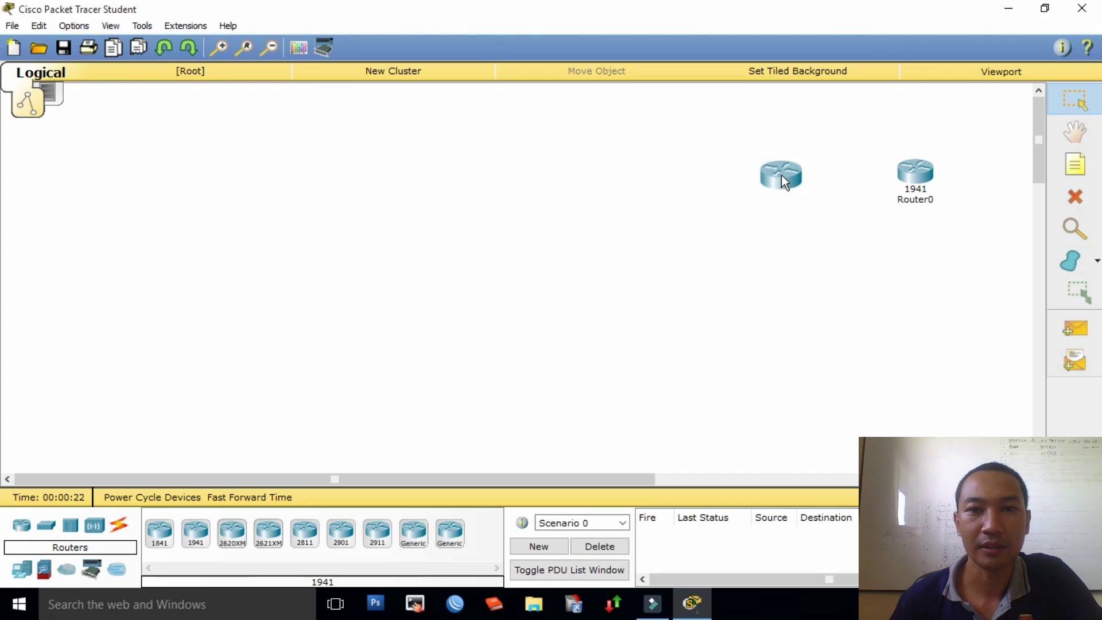
Step: Add two more 1941 routers in a row to the left of Router0 and space the three routers out evenly
click(780, 174)
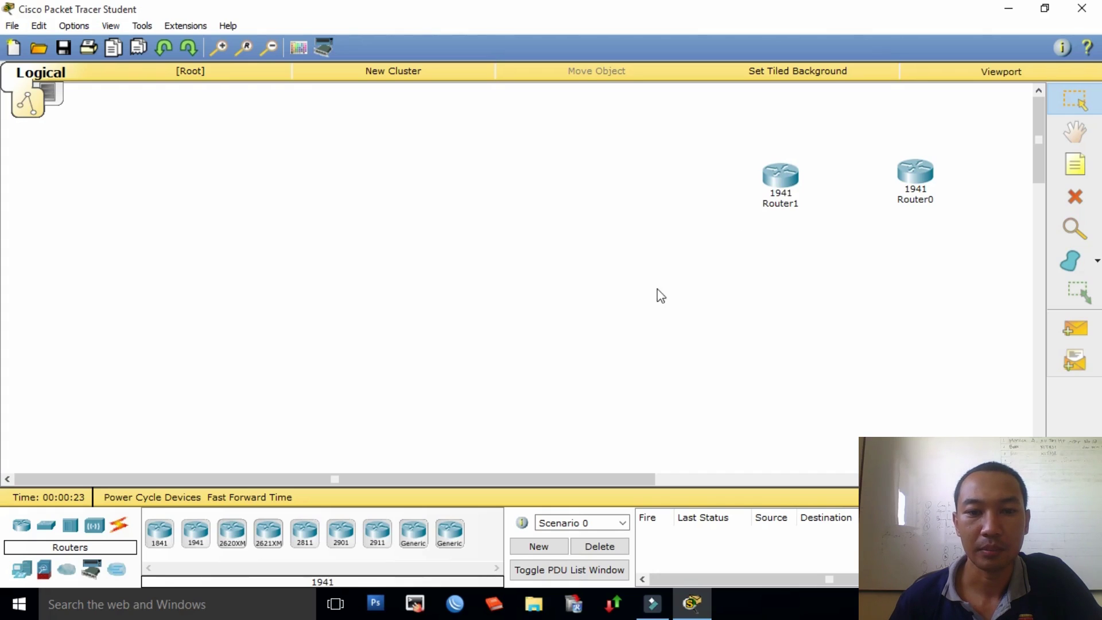
click(195, 551)
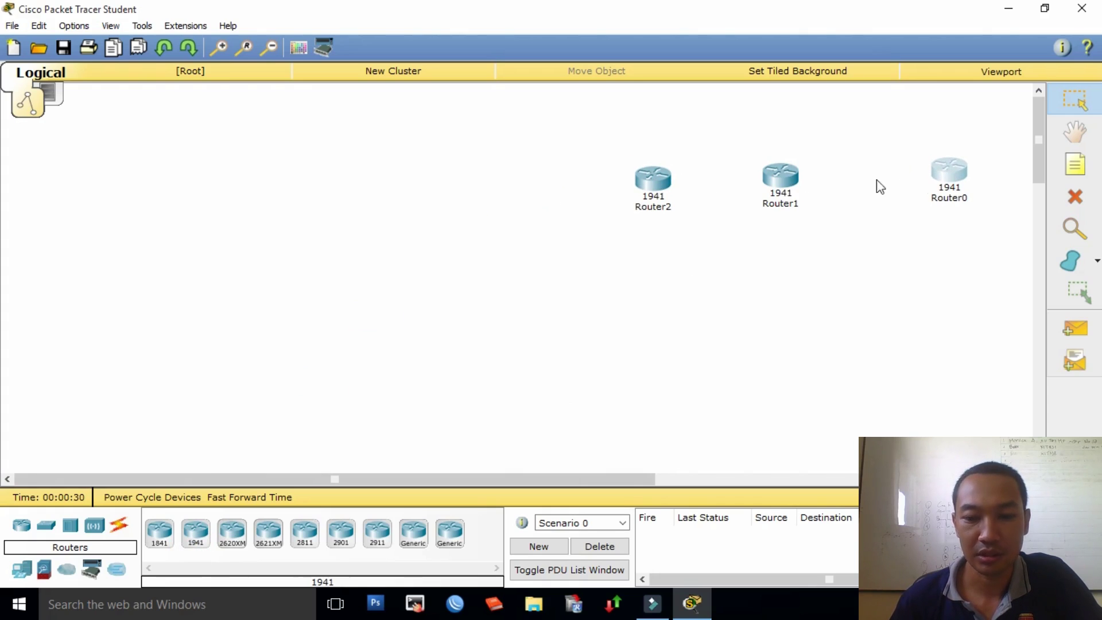
drag(796, 177, 825, 175)
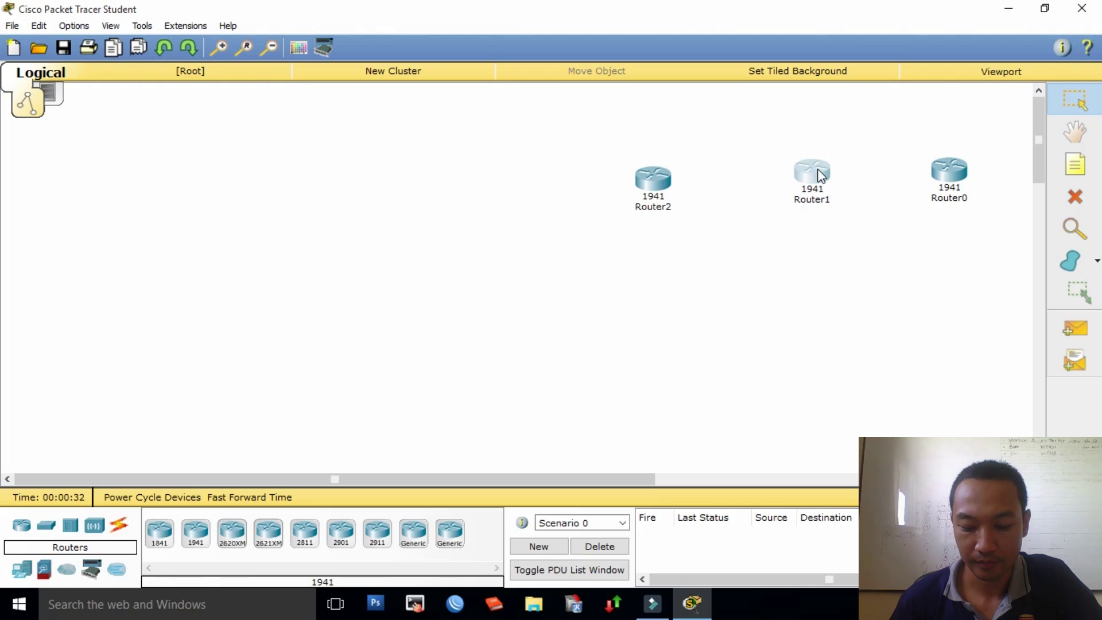
drag(661, 184, 680, 178)
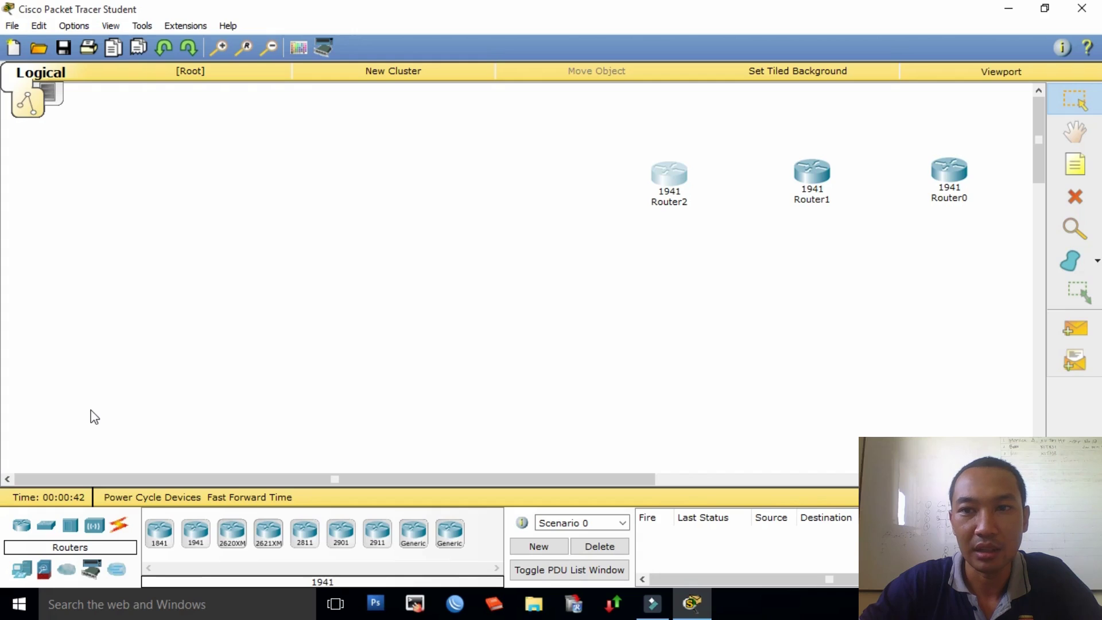
Step: Add another 1941 router well below and to the left of the upper router row
click(195, 532)
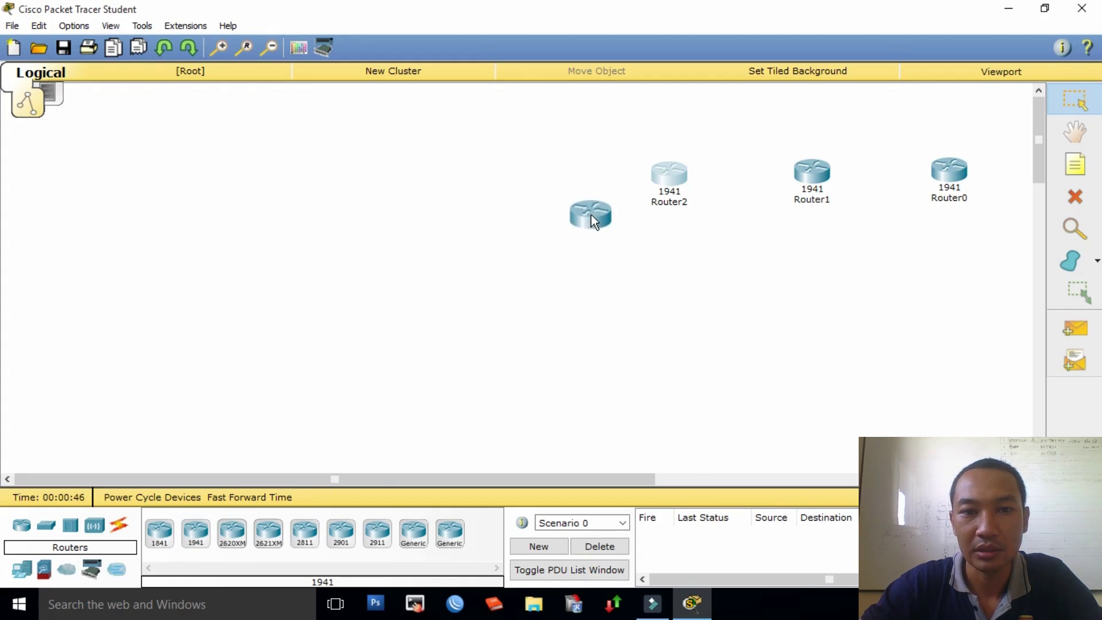
click(449, 330)
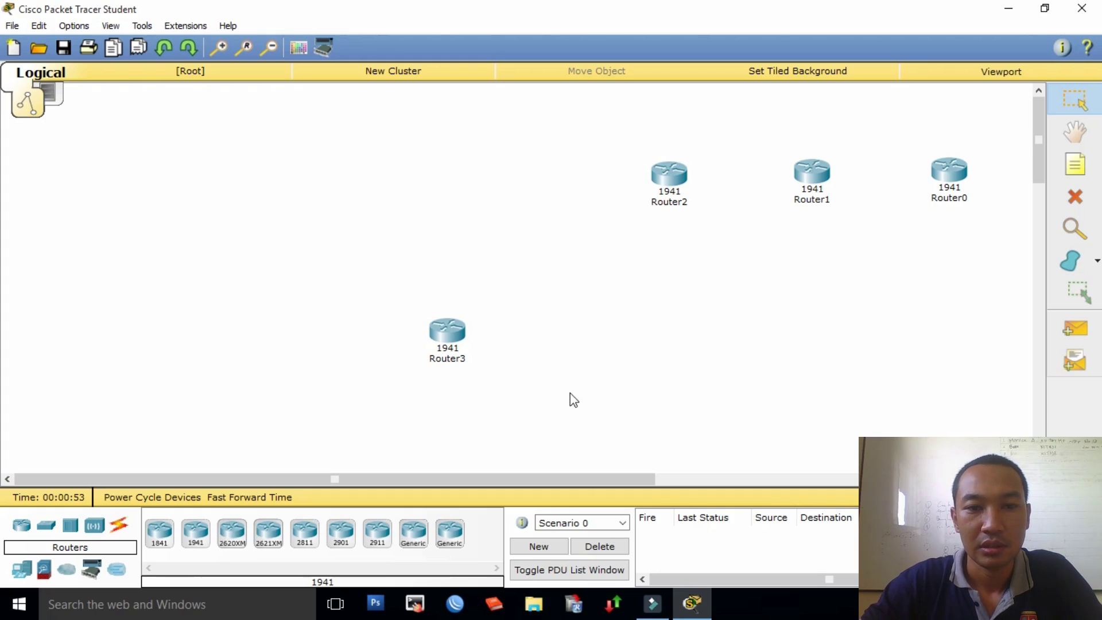
drag(446, 339, 366, 351)
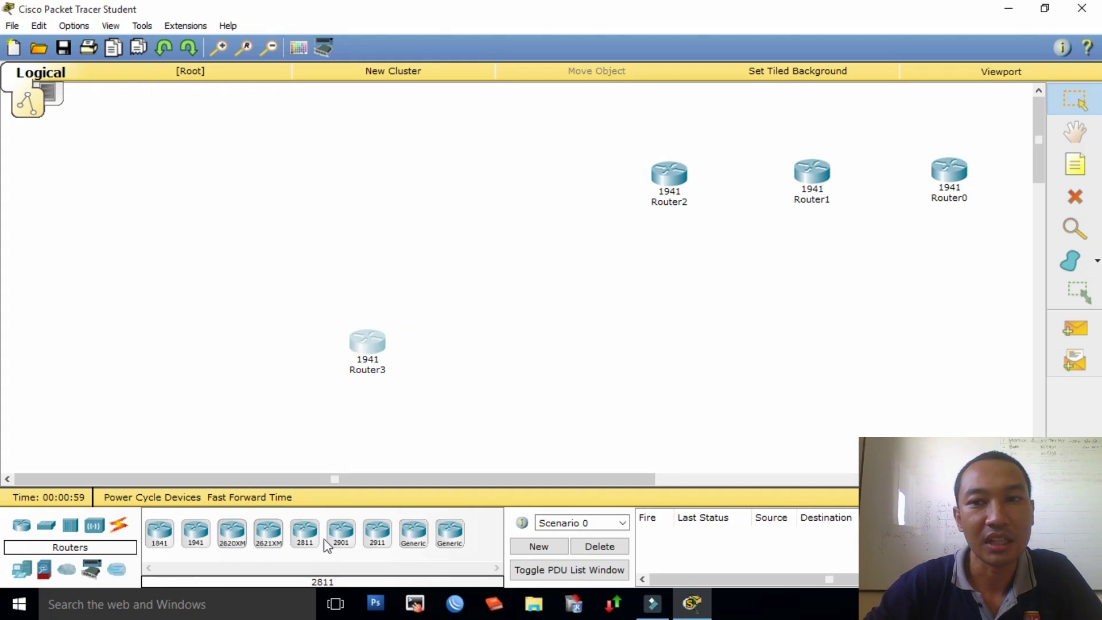
Step: Add a 2911 router to the left of Router2 and adjust Router2 and Router1 to even out the row
click(377, 536)
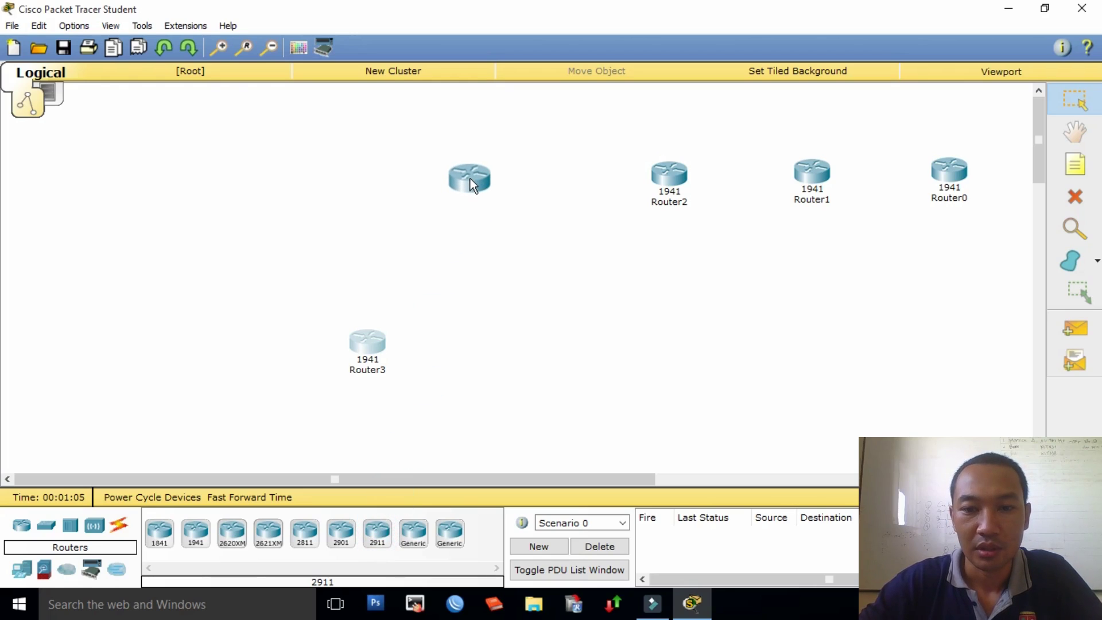
click(473, 177)
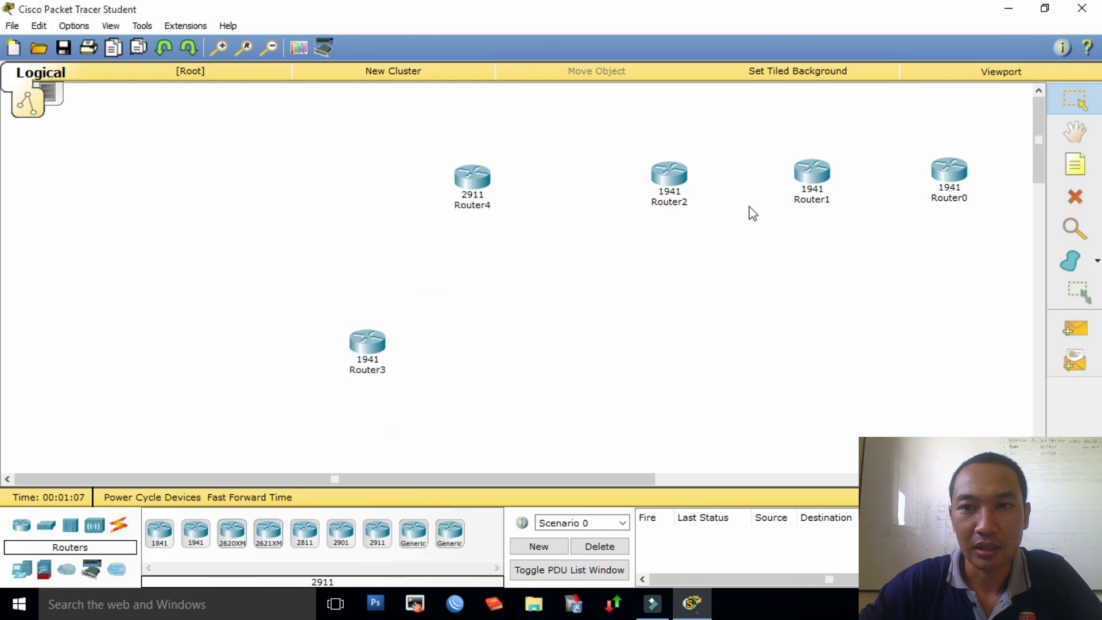
drag(685, 183, 652, 178)
drag(806, 184, 798, 185)
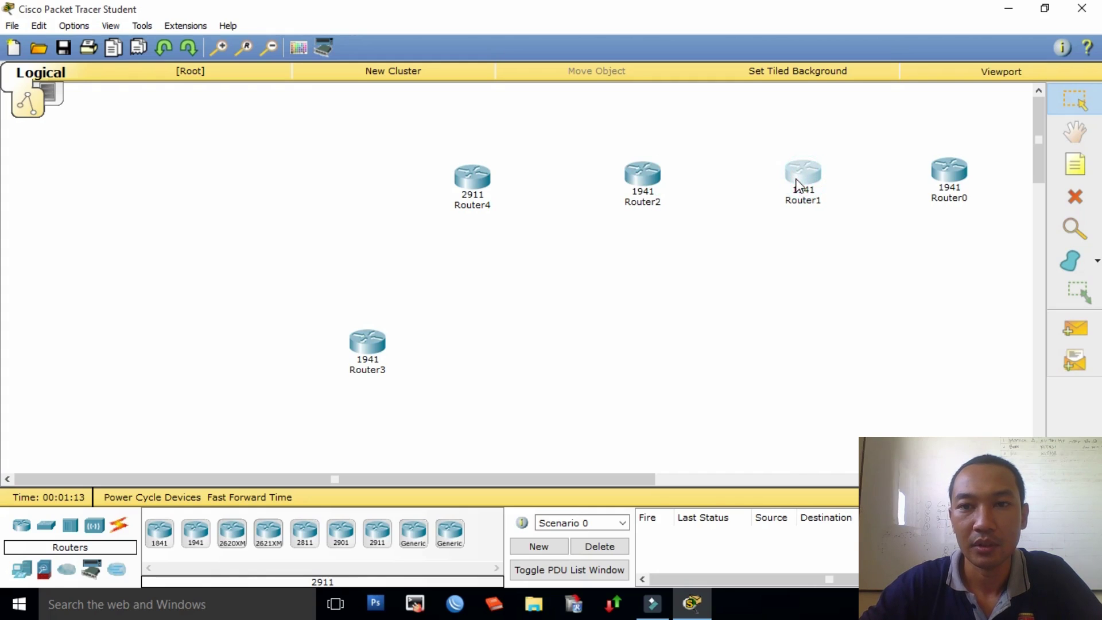
mouse_move(481, 185)
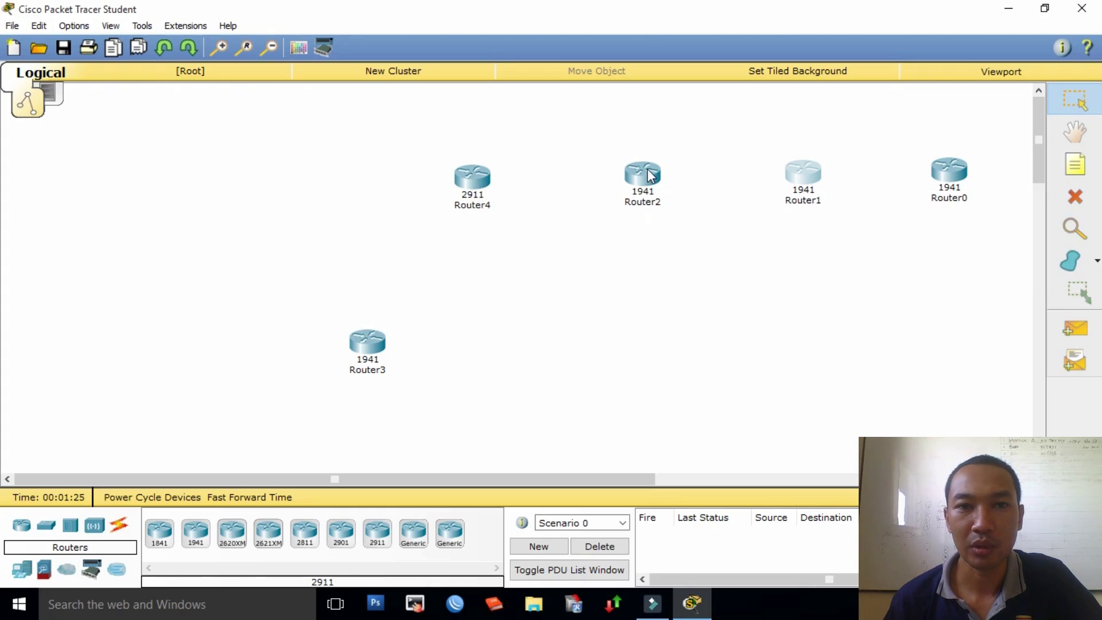
mouse_move(650, 176)
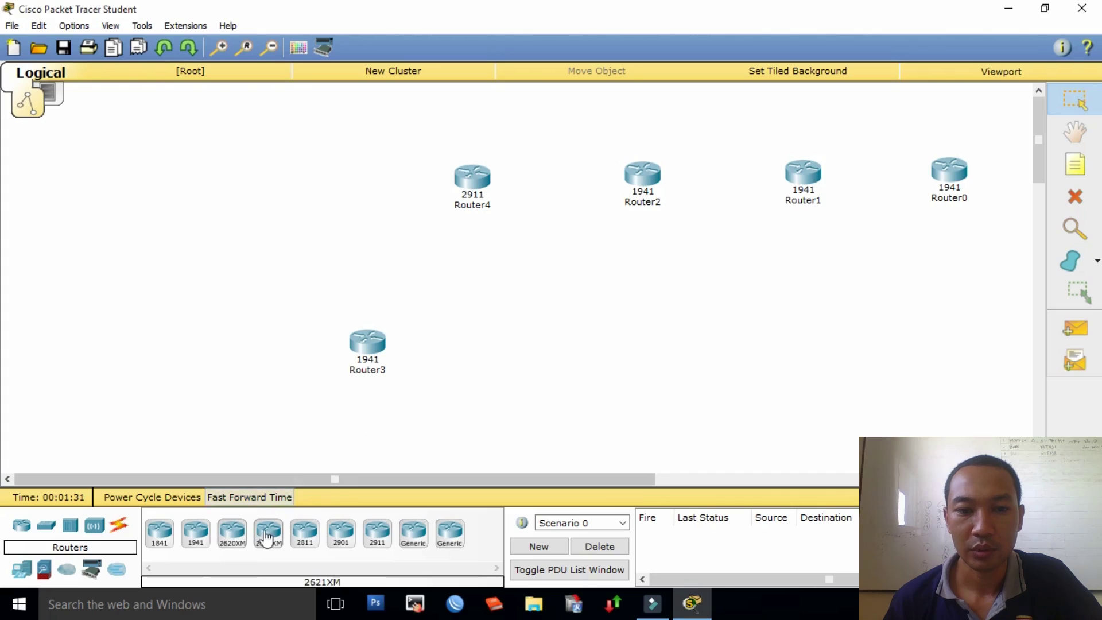
Step: Add two 2960 switches, one to the left of the 2911 router and one below Router0
click(45, 532)
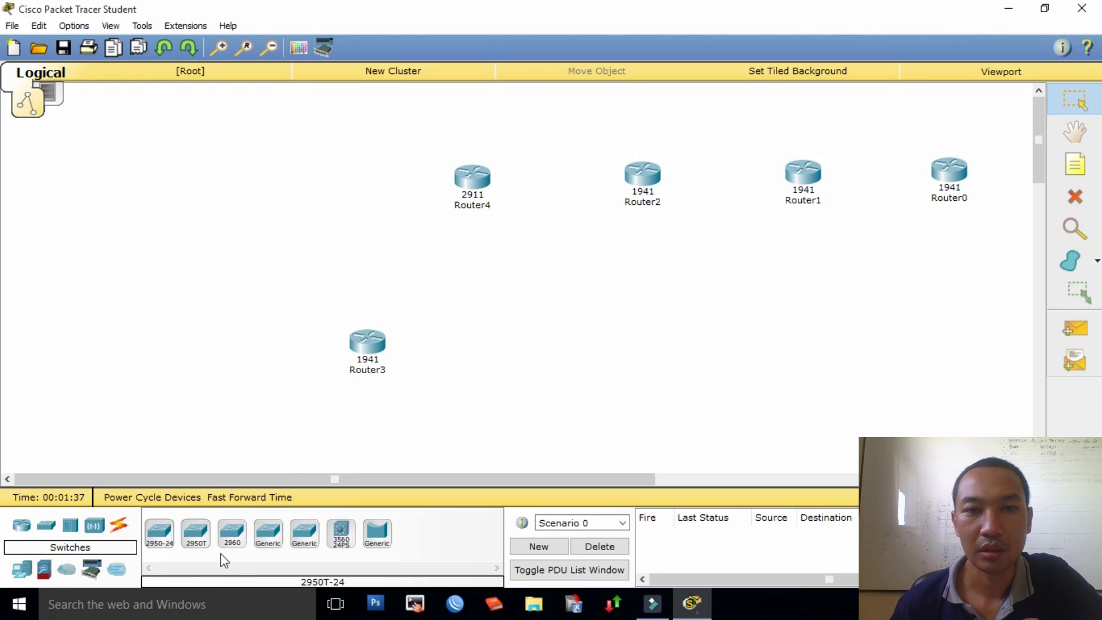
drag(232, 545, 313, 184)
drag(232, 533, 952, 274)
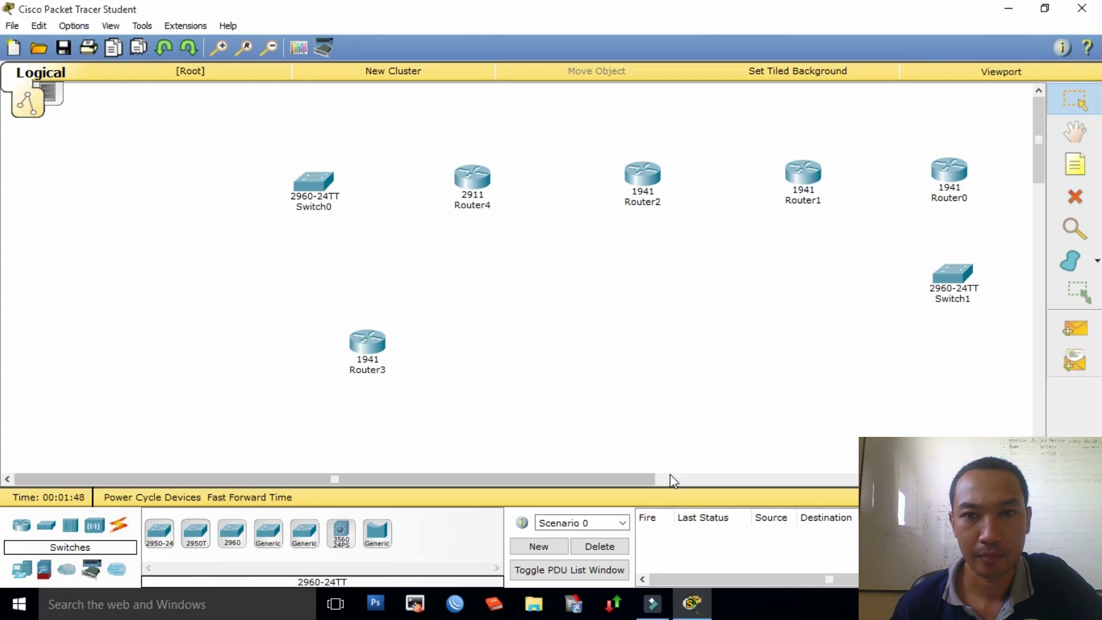
Step: Move Router3 just below the upper row and add a 1941 router with a 2960 switch to its lower left
drag(365, 343, 577, 271)
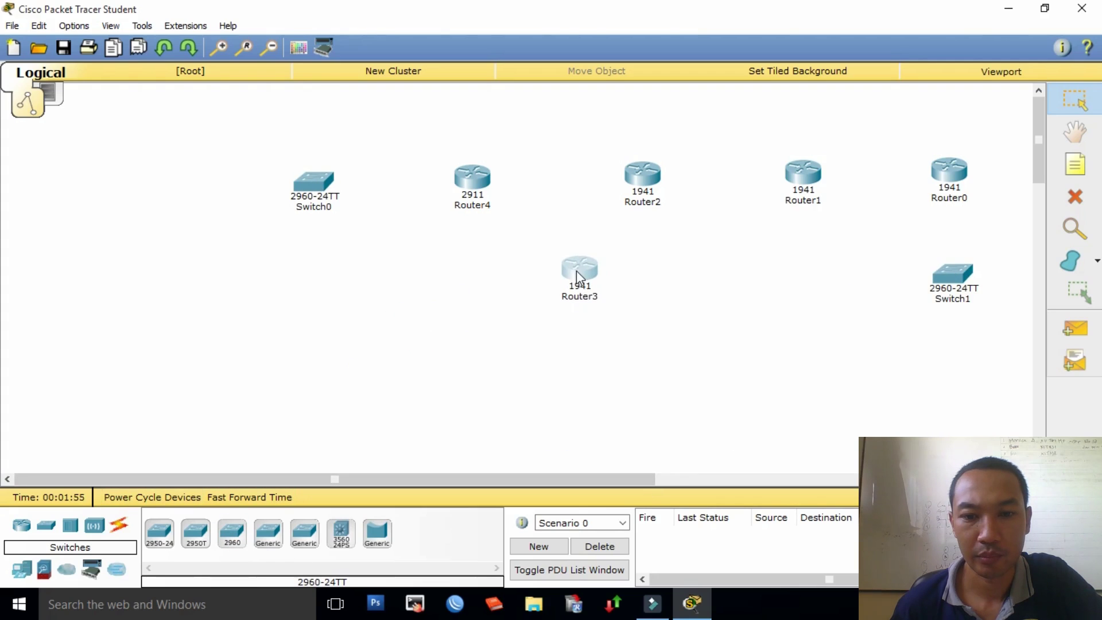
click(21, 524)
drag(196, 533, 480, 323)
drag(579, 274, 595, 276)
drag(480, 327, 485, 322)
click(46, 524)
drag(232, 533, 322, 328)
Step: Add two generic PCs, one to the lower left of Switch2 and one to the left of Switch0
click(24, 570)
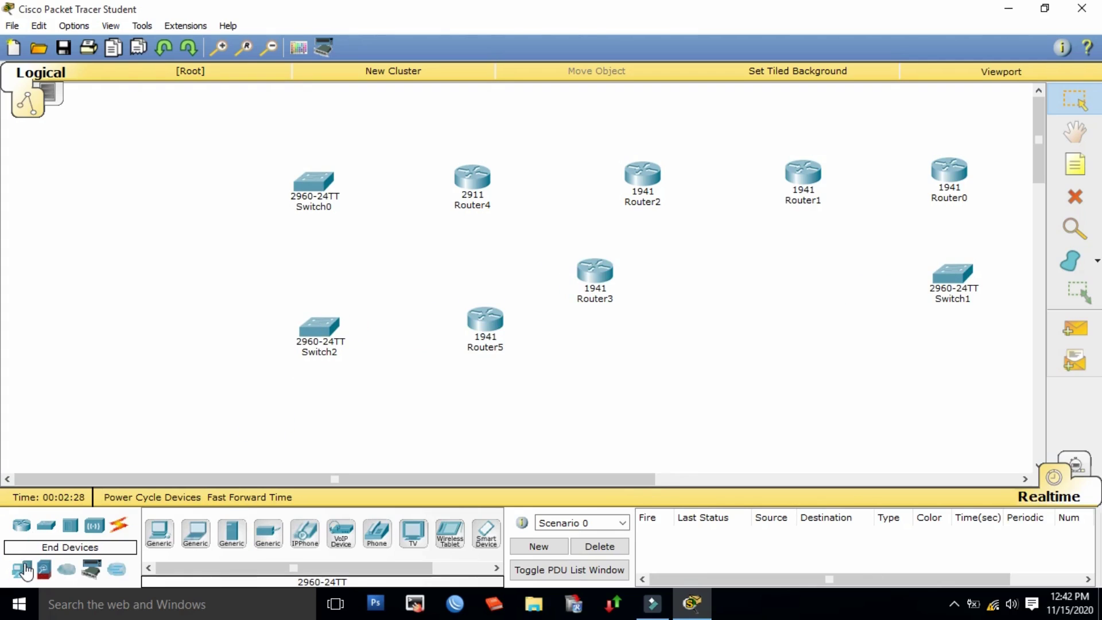
drag(158, 532, 228, 425)
click(159, 532)
click(214, 180)
Step: Shift Router4, Switch0, PC1 and Switch2 slightly to the right and raise PC0 to tidy the spacing
drag(309, 185, 338, 184)
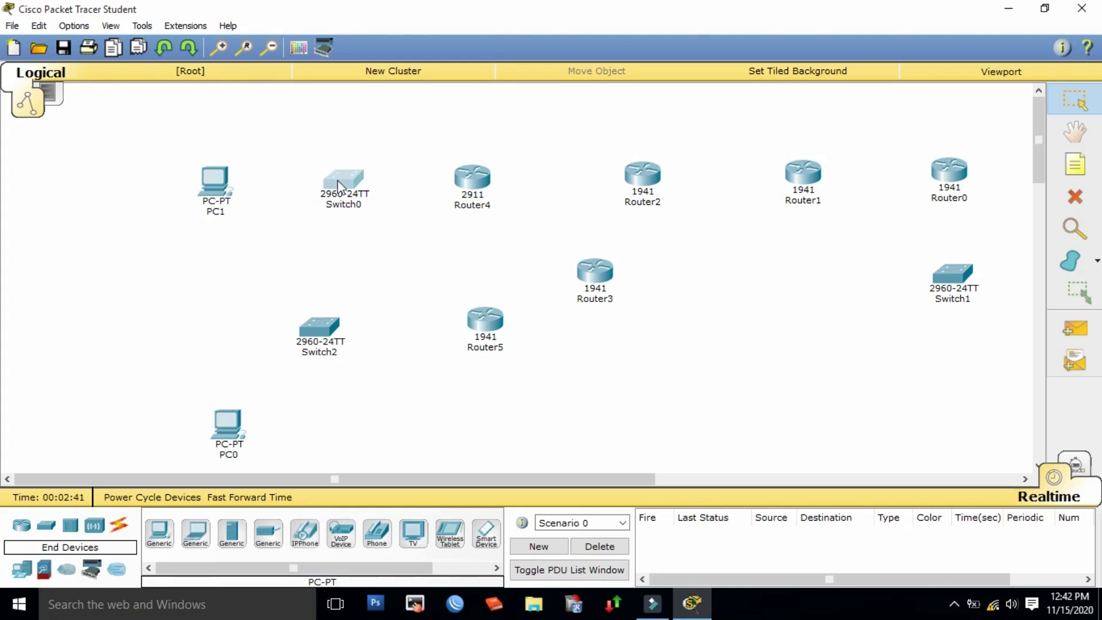
drag(473, 177, 498, 177)
drag(339, 185, 359, 184)
drag(215, 181, 223, 183)
drag(320, 328, 342, 324)
click(341, 324)
click(791, 108)
drag(228, 425, 231, 404)
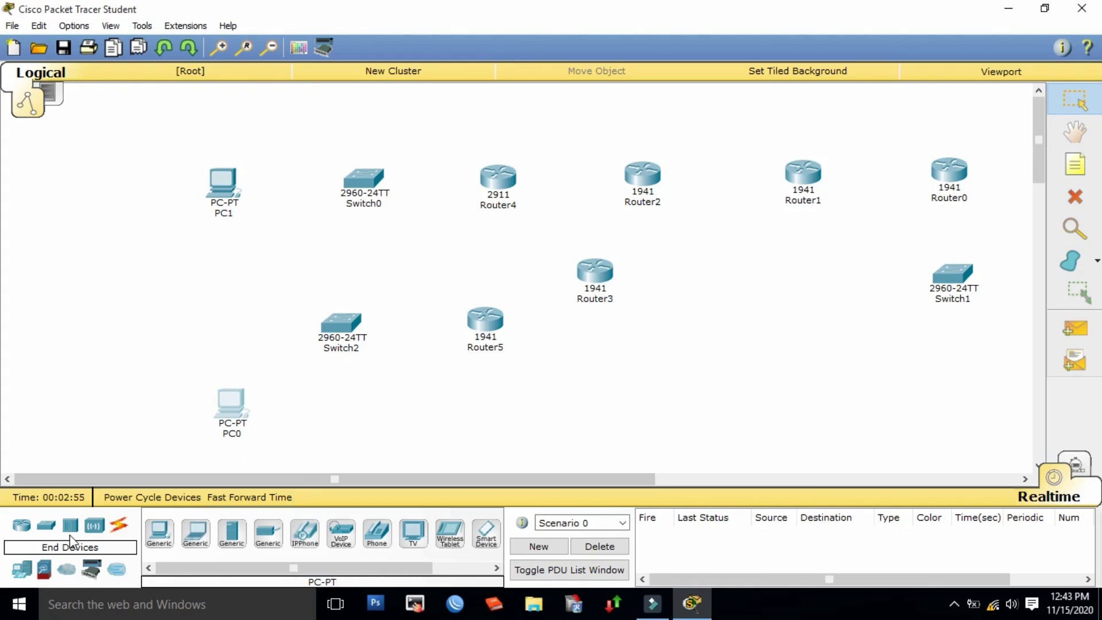
Step: Add a WRT300N wireless router below Switch2 and line PC0 up beside it
click(95, 524)
drag(268, 533, 447, 397)
drag(388, 425, 384, 423)
drag(231, 404, 242, 426)
Step: Add two laptops to the right of the wireless router and move Router5 and Switch2 up to make room
click(21, 569)
drag(195, 542, 551, 430)
drag(485, 322, 494, 303)
drag(334, 327, 354, 304)
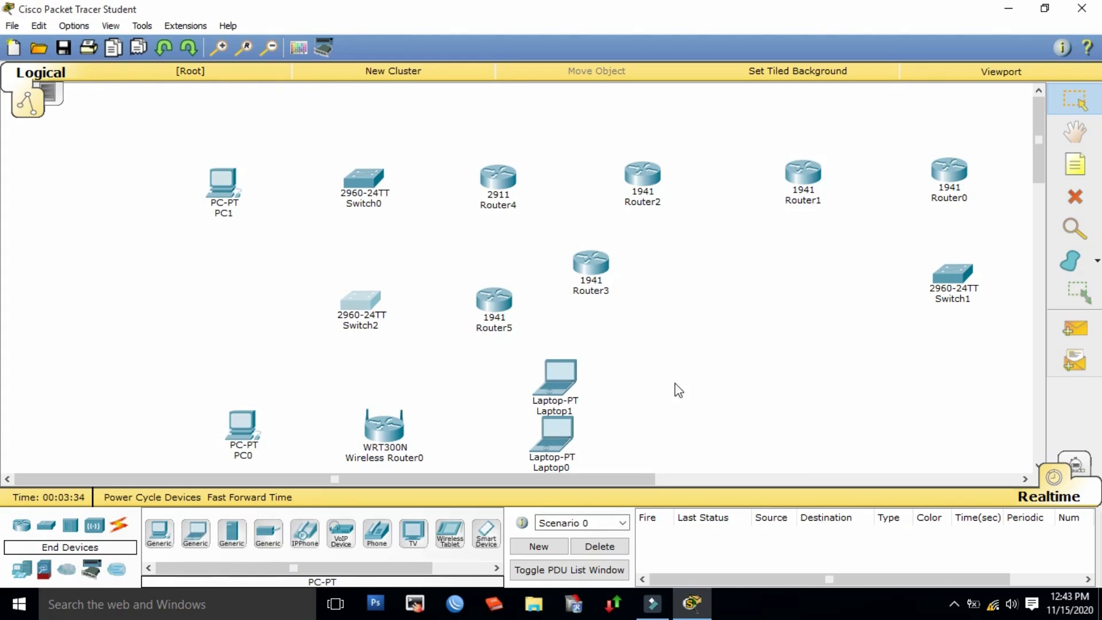
Step: Separate the two laptops vertically and align the wireless router and PC0 along the lower row
drag(554, 381, 560, 371)
drag(552, 437, 556, 440)
drag(378, 439, 389, 447)
drag(242, 431, 254, 434)
drag(565, 367, 567, 362)
drag(553, 449, 556, 440)
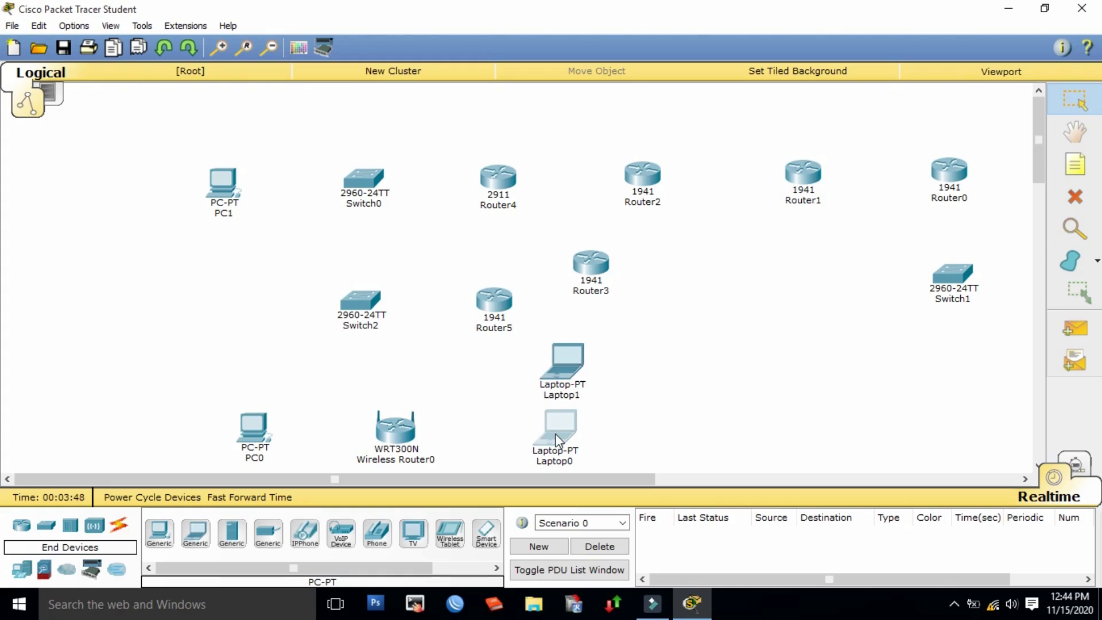
Step: Connect Router1 to Router2 with a copper straight-through cable
click(118, 524)
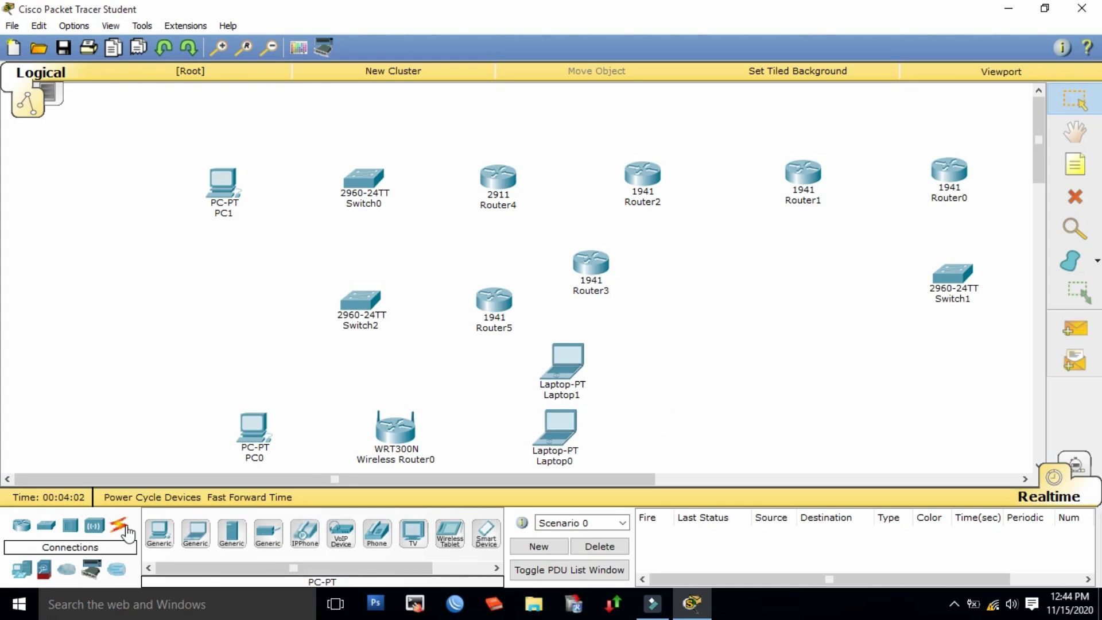
click(232, 533)
click(809, 176)
click(835, 221)
click(642, 172)
click(679, 219)
Step: Connect Router1's GigabitEthernet0/1 to Router0 with a copper straight-through cable
click(232, 533)
click(811, 168)
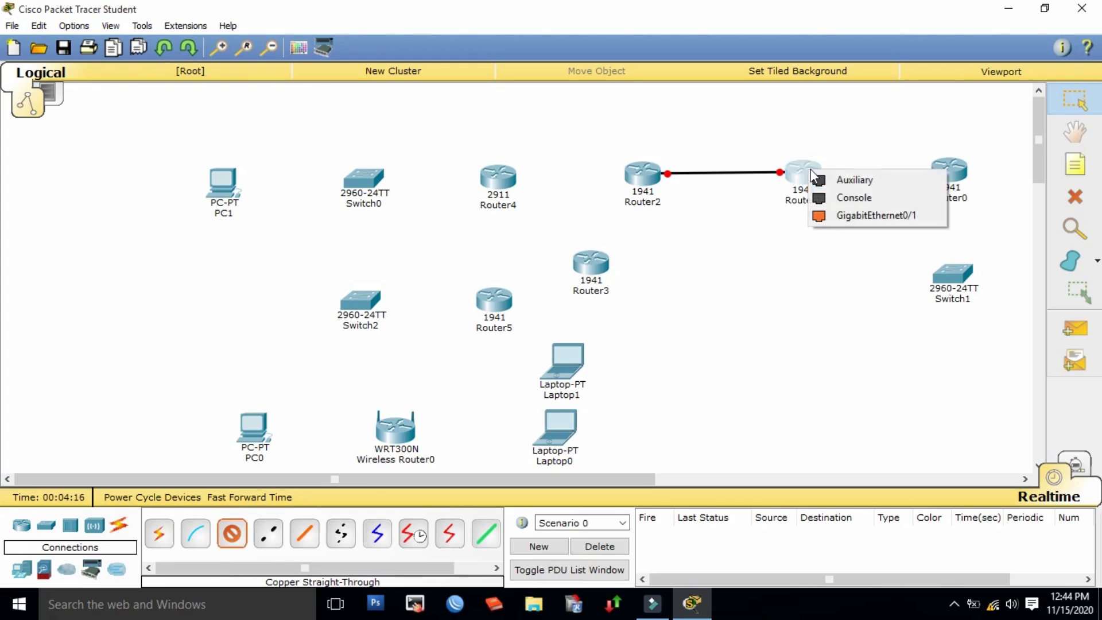
click(847, 214)
click(945, 167)
click(976, 213)
Step: Connect Router0 to Switch1 with a copper cross-over cable
click(259, 542)
click(948, 168)
click(983, 214)
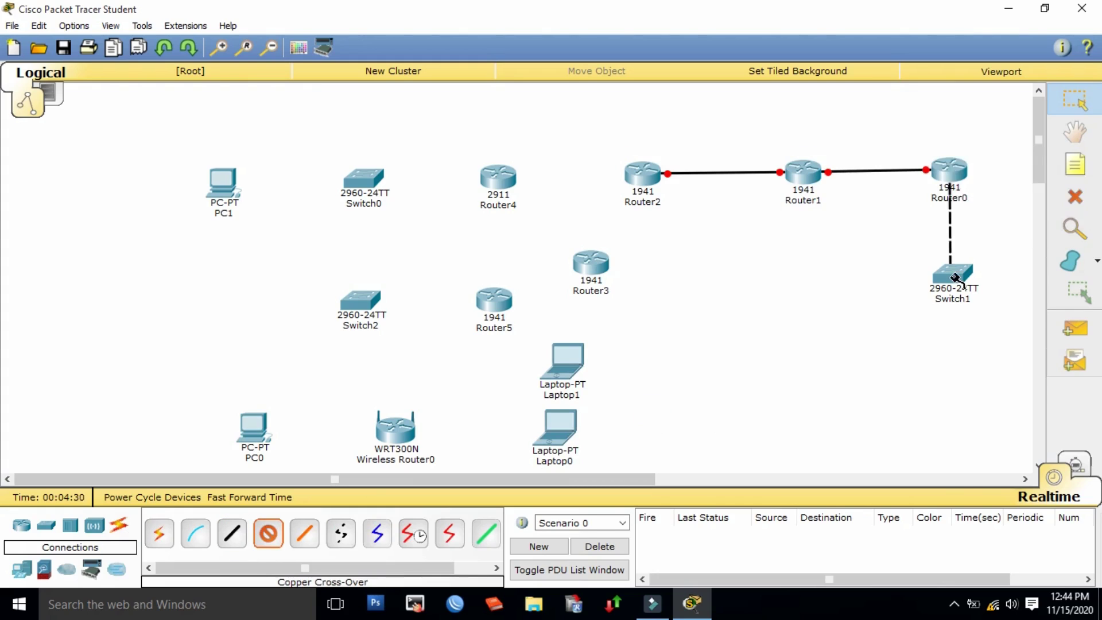
click(950, 277)
click(981, 455)
Step: Add a generic PC below Switch1 and align the switch above it
click(152, 539)
click(948, 396)
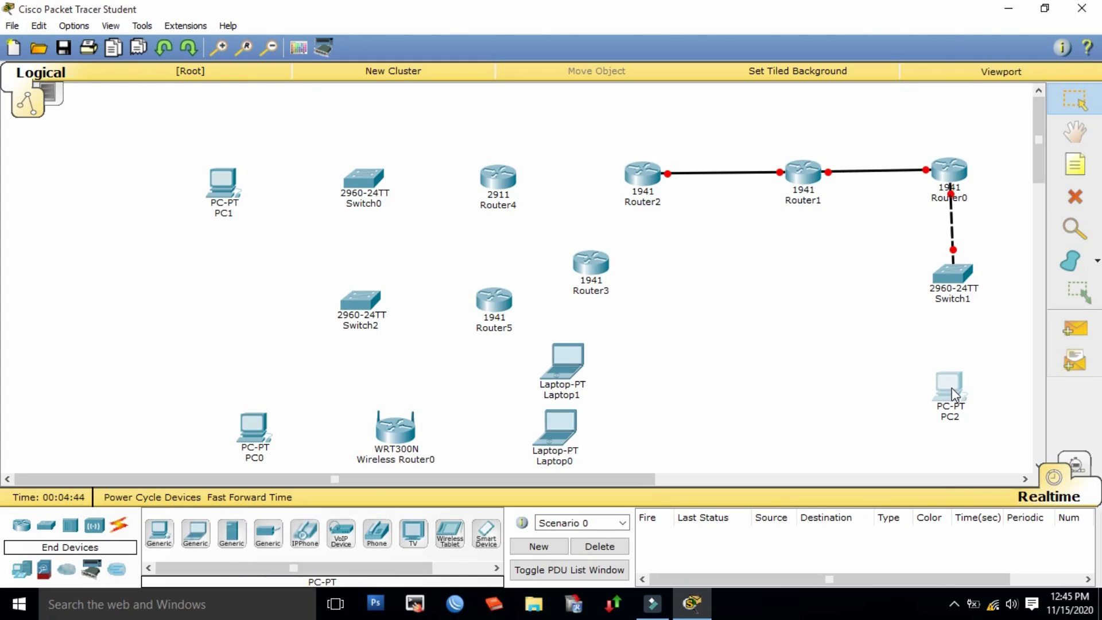
drag(953, 272, 949, 274)
Step: Connect Switch1 to PC2 with a copper straight-through cable
click(119, 524)
click(231, 533)
click(947, 276)
click(961, 403)
click(950, 387)
click(976, 442)
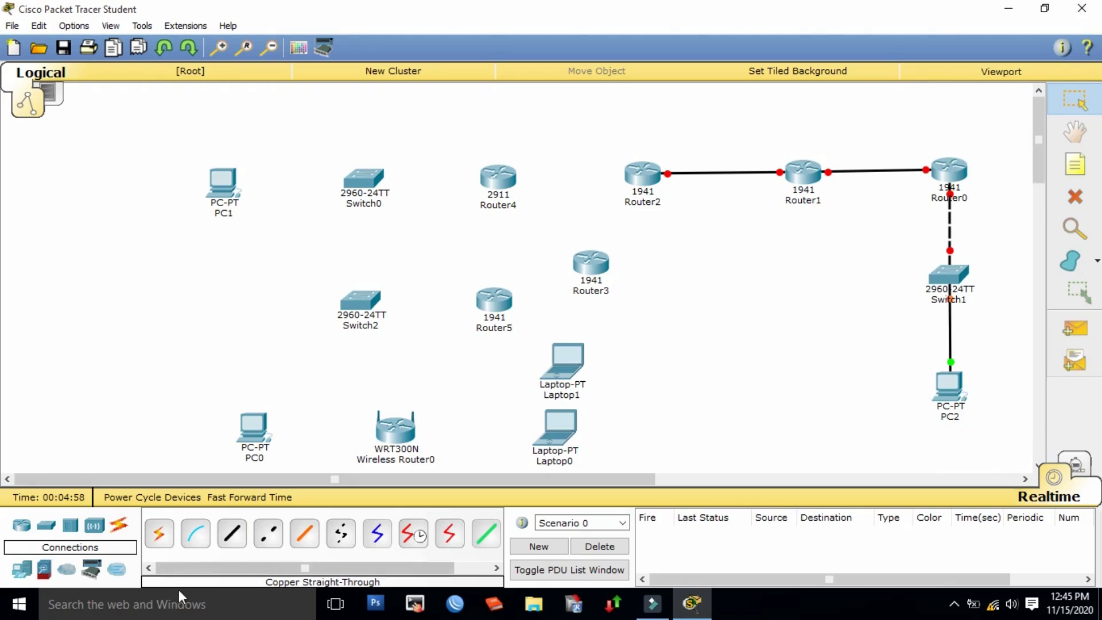
Step: Delete the cross-over cable between Router0 and Switch1
click(1075, 197)
click(950, 224)
click(1074, 100)
Step: Connect Router0 to Switch1 with a copper straight-through cable
click(232, 537)
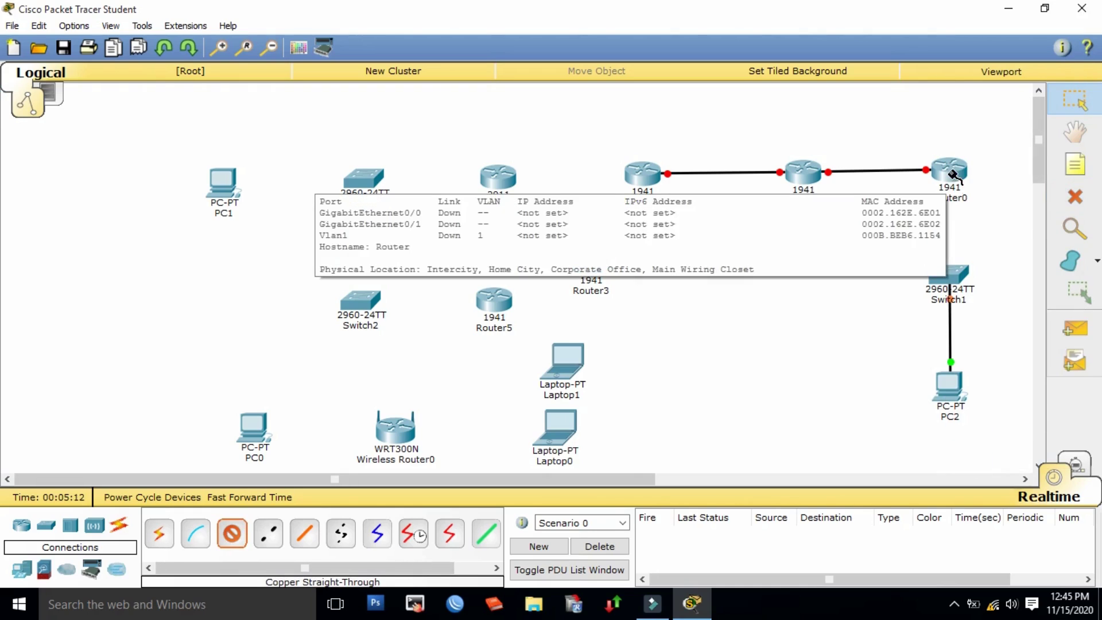
click(952, 174)
click(988, 216)
click(948, 274)
click(1003, 457)
Step: Delete the two straight-through cables linking Router0, Router1 and Router2
click(1075, 196)
click(877, 170)
click(745, 172)
click(1074, 99)
Step: Connect Router1 to both Router2 and Router0 with copper cross-over cables
click(268, 533)
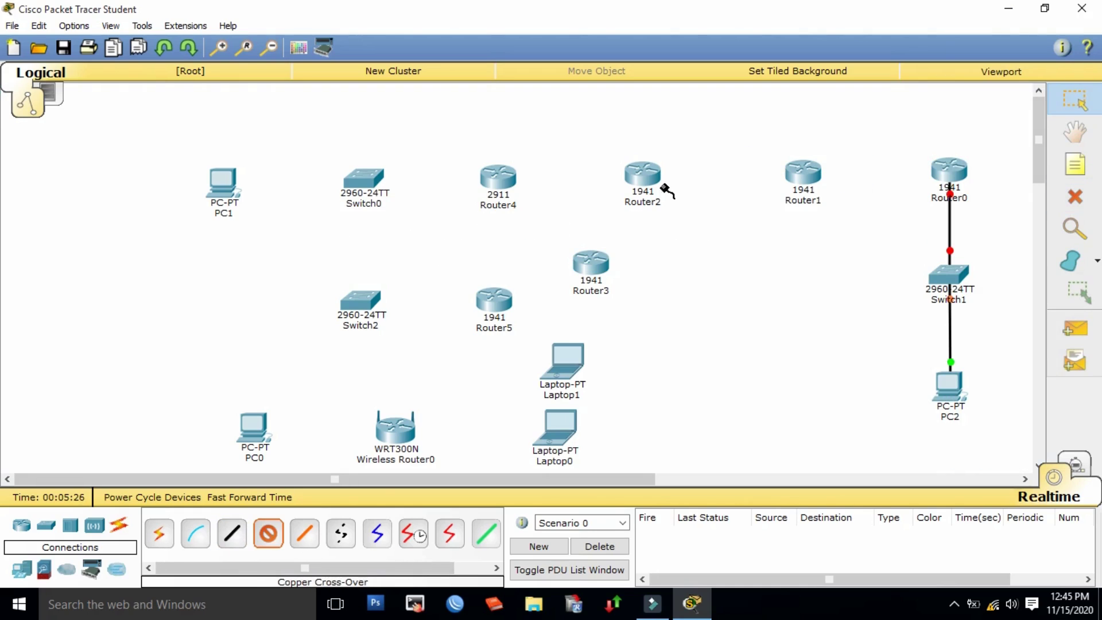
click(802, 172)
click(840, 202)
click(643, 173)
click(802, 172)
click(841, 202)
click(949, 171)
click(973, 213)
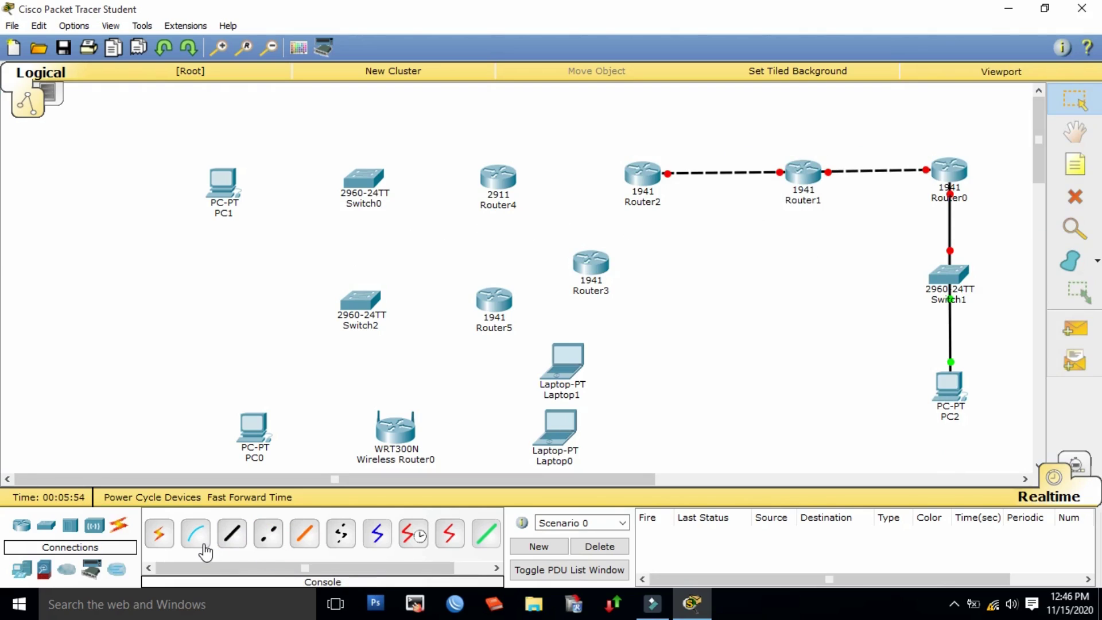
Step: Connect Router2 to GigabitEthernet0/0 on Router4 with a copper cross-over cable
click(268, 533)
click(643, 172)
click(680, 200)
click(497, 178)
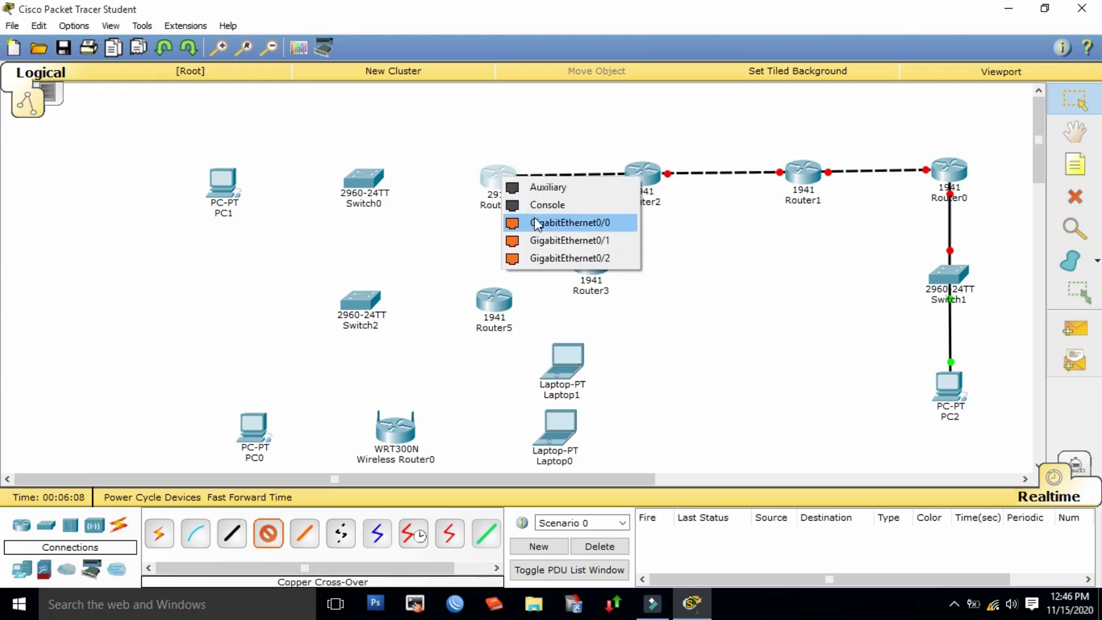
click(530, 221)
Step: Connect Router4 to Router3 with a copper cross-over cable
click(497, 180)
click(536, 223)
click(591, 263)
Step: Try a copper cross-over cable between Router4 and Switch0, and delete that link again
click(269, 533)
click(497, 178)
click(372, 180)
click(422, 28)
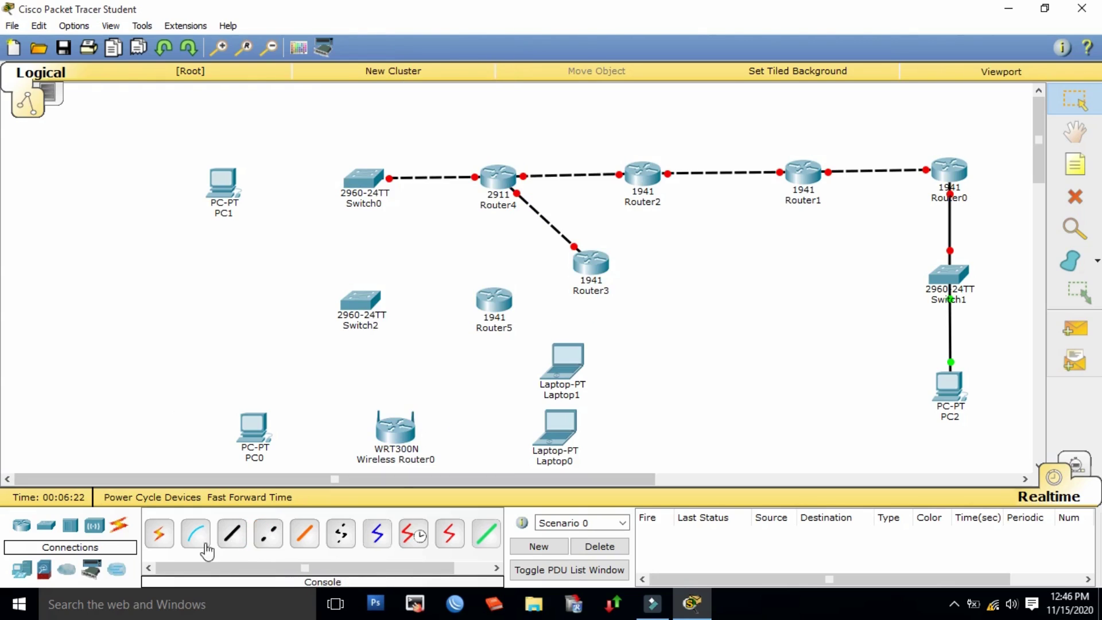
click(1074, 196)
click(445, 179)
Step: Connect Router4 to Switch0 with a copper straight-through cable
click(232, 533)
click(492, 173)
click(534, 219)
click(365, 181)
click(420, 472)
Step: Align Switch0 and PC1 with the upper row and connect them with a copper straight-through cable
drag(364, 180, 366, 173)
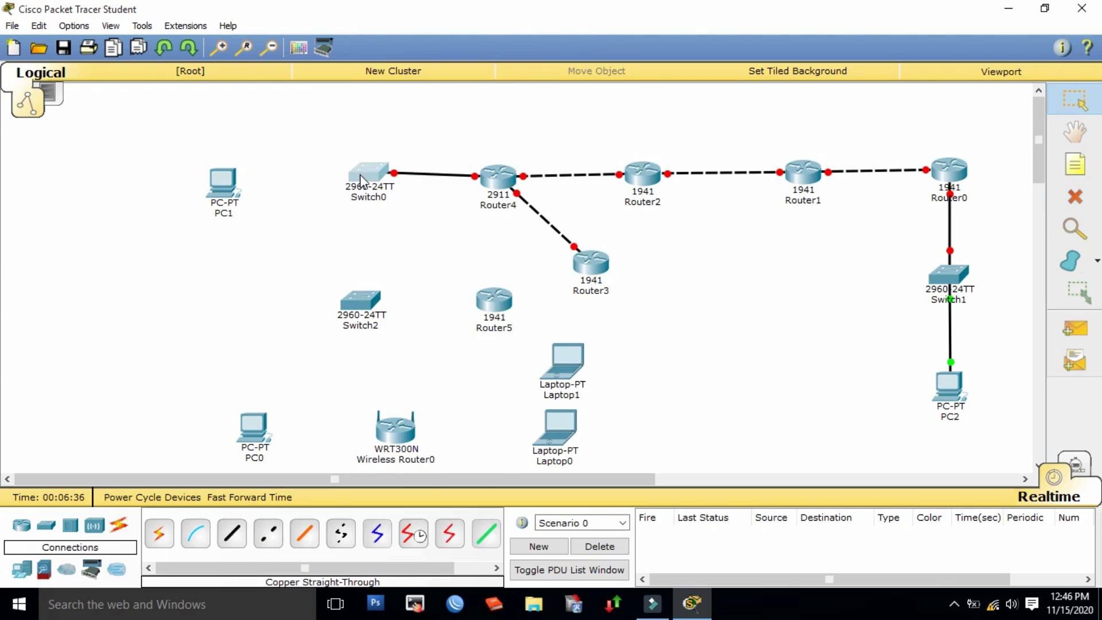
drag(224, 187, 229, 177)
click(232, 533)
click(349, 177)
click(399, 28)
click(235, 177)
click(278, 208)
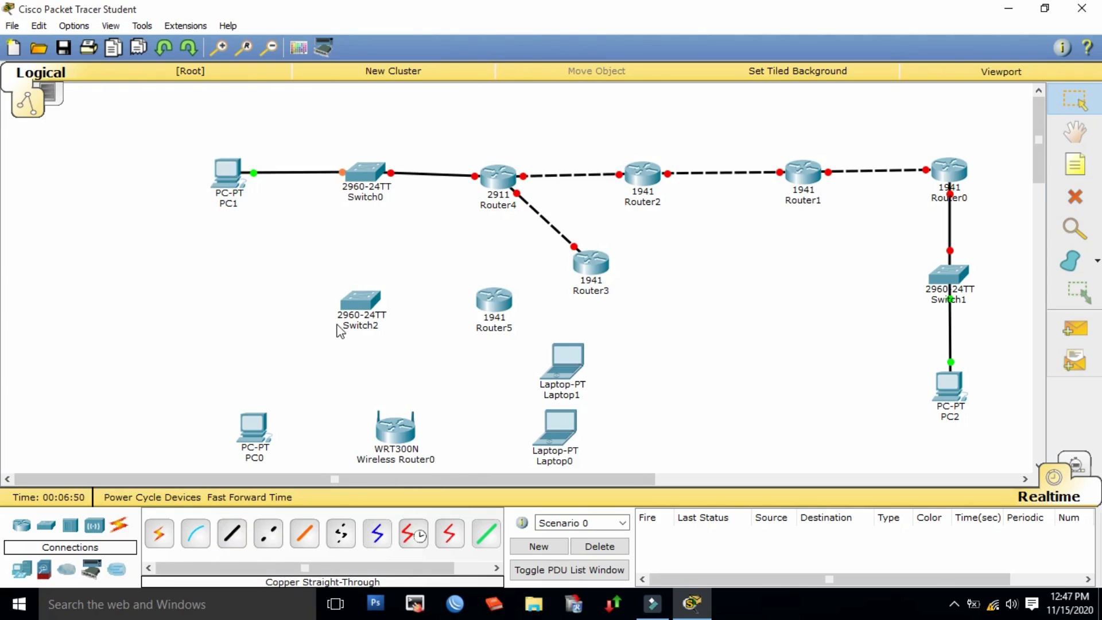
Step: Move Router3 slightly up and connect it to Router5 with a copper cross-over cable
drag(596, 269, 599, 256)
click(268, 534)
click(591, 249)
click(610, 296)
click(495, 303)
click(522, 349)
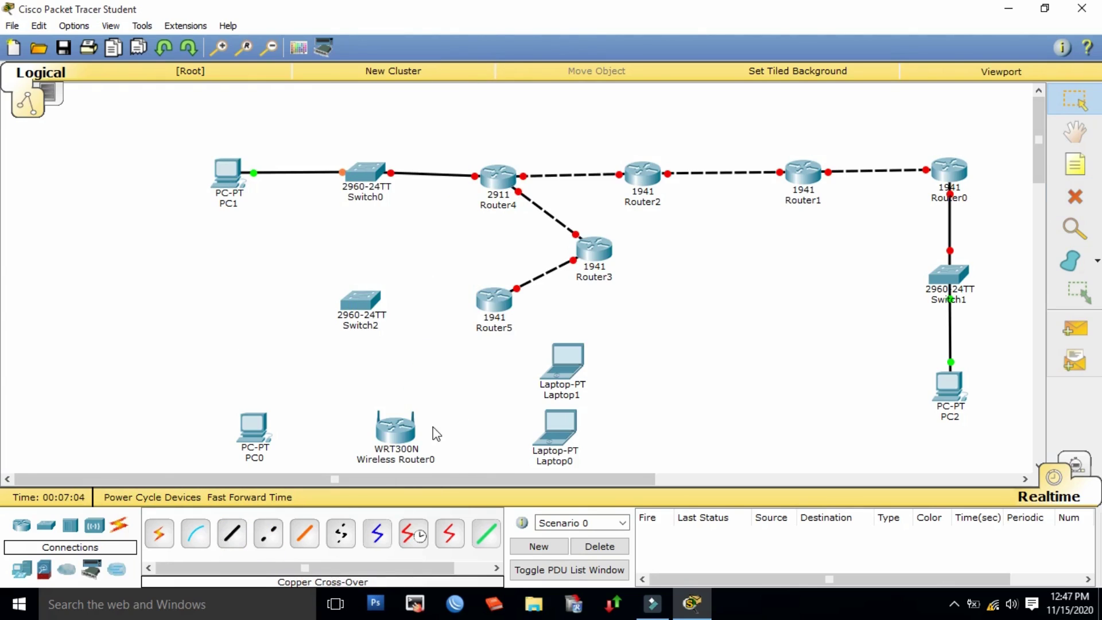
Step: Connect Router5 to Switch2 with a copper straight-through cable
click(232, 534)
click(491, 303)
click(368, 301)
click(427, 455)
Step: Connect Switch2 to the WRT300N wireless router with a copper straight-through cable
click(232, 534)
click(358, 301)
click(419, 455)
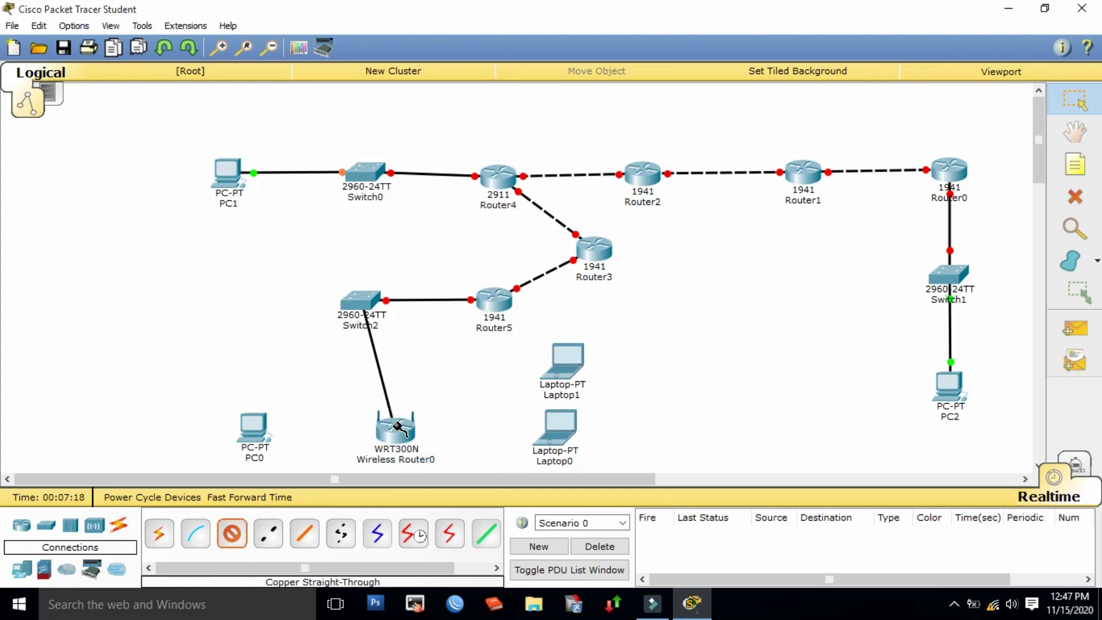
click(398, 425)
click(430, 453)
Step: Connect Switch2 to PC0 with a copper straight-through cable
click(232, 534)
click(351, 301)
click(413, 37)
click(273, 449)
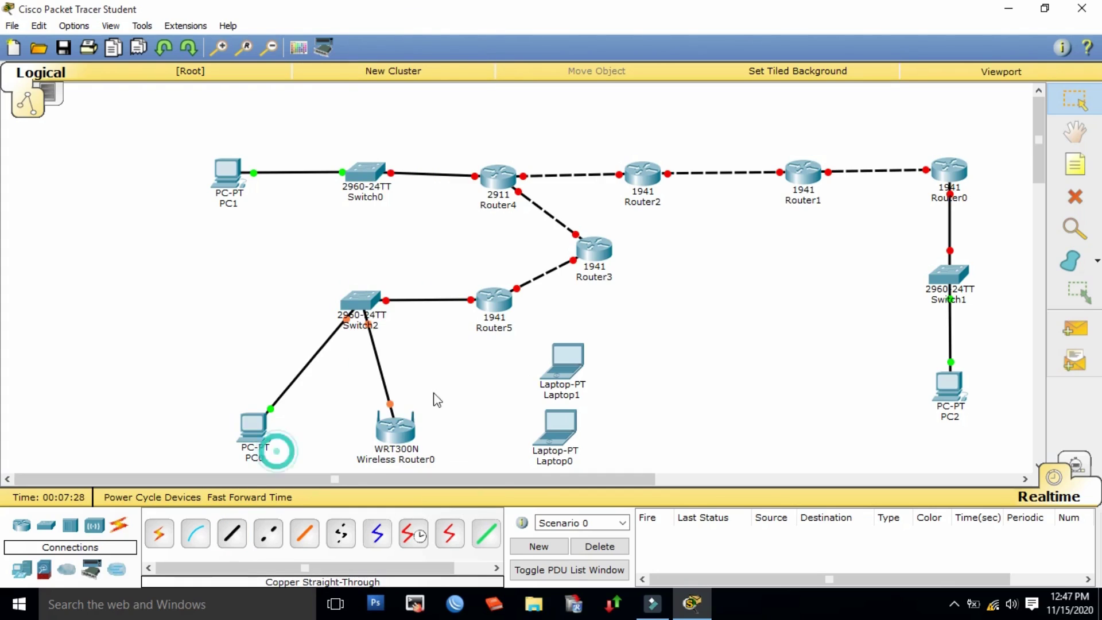
Step: Replace the network module in Laptop1 and Laptop0 with the WPC300N wireless module
click(565, 364)
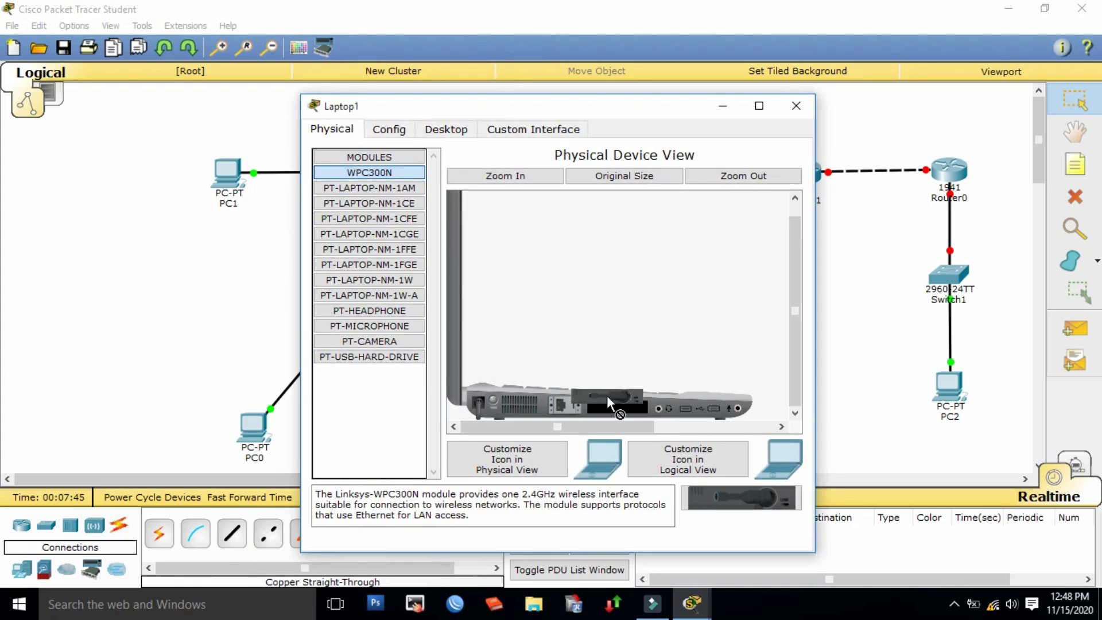
drag(369, 172, 493, 396)
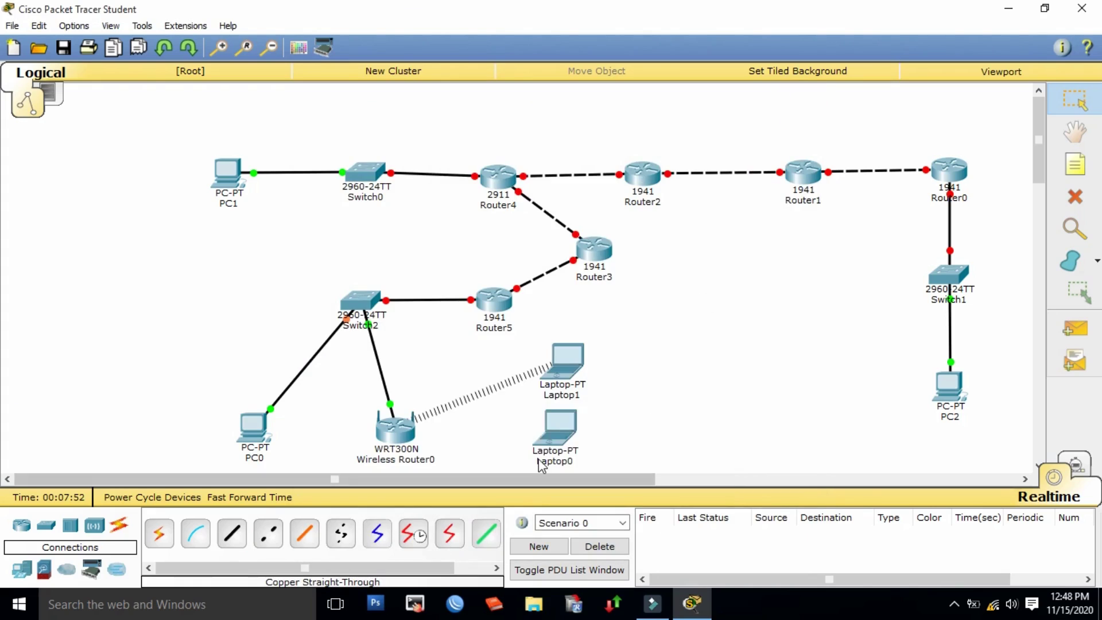
click(554, 430)
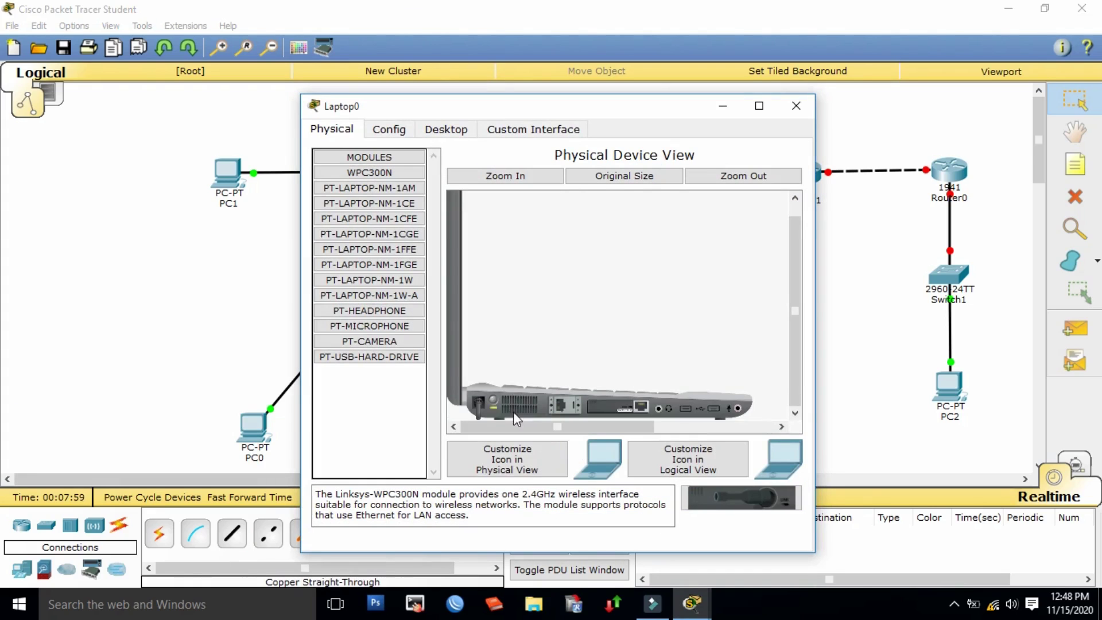
drag(369, 172, 612, 407)
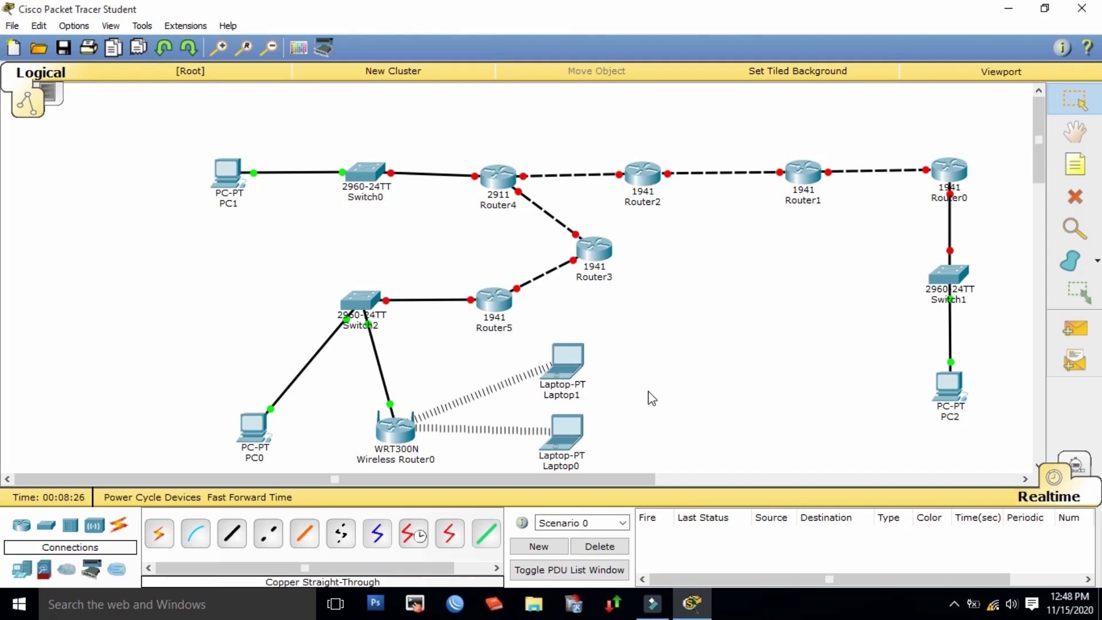
Step: Move PC1, Router4 and Router2 slightly right to even out the spacing of the upper device row
drag(229, 173, 250, 169)
drag(493, 175, 498, 171)
drag(639, 173, 653, 171)
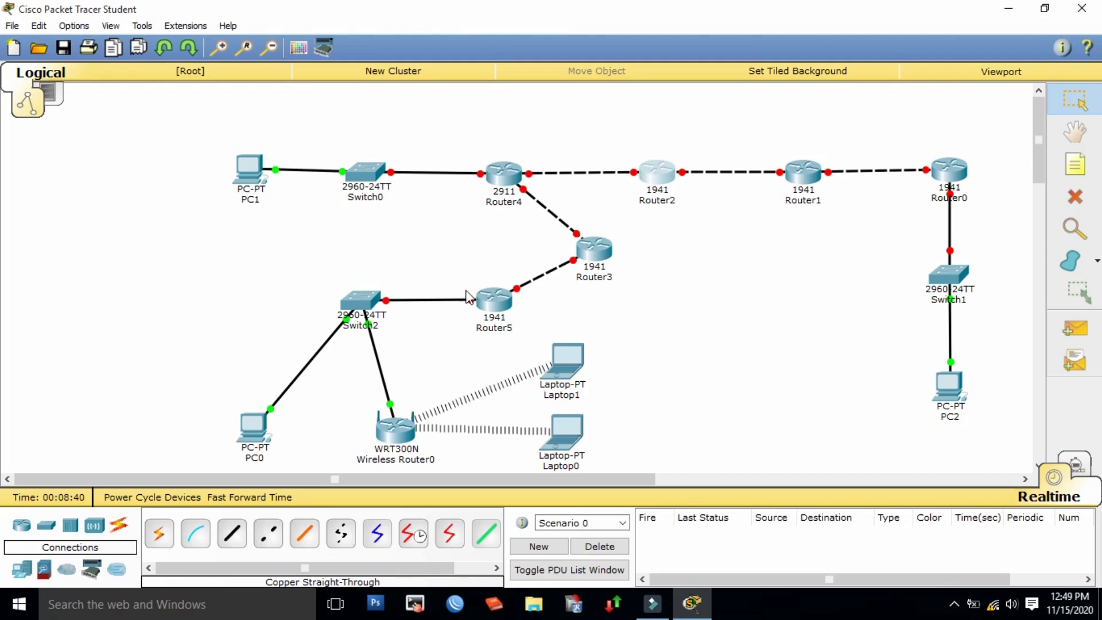
drag(250, 169, 251, 174)
Step: Select the whole topology, move it up together and level Router0 with the other routers in the upper row
drag(127, 114, 1011, 471)
drag(507, 174, 506, 124)
click(592, 140)
drag(953, 118, 954, 123)
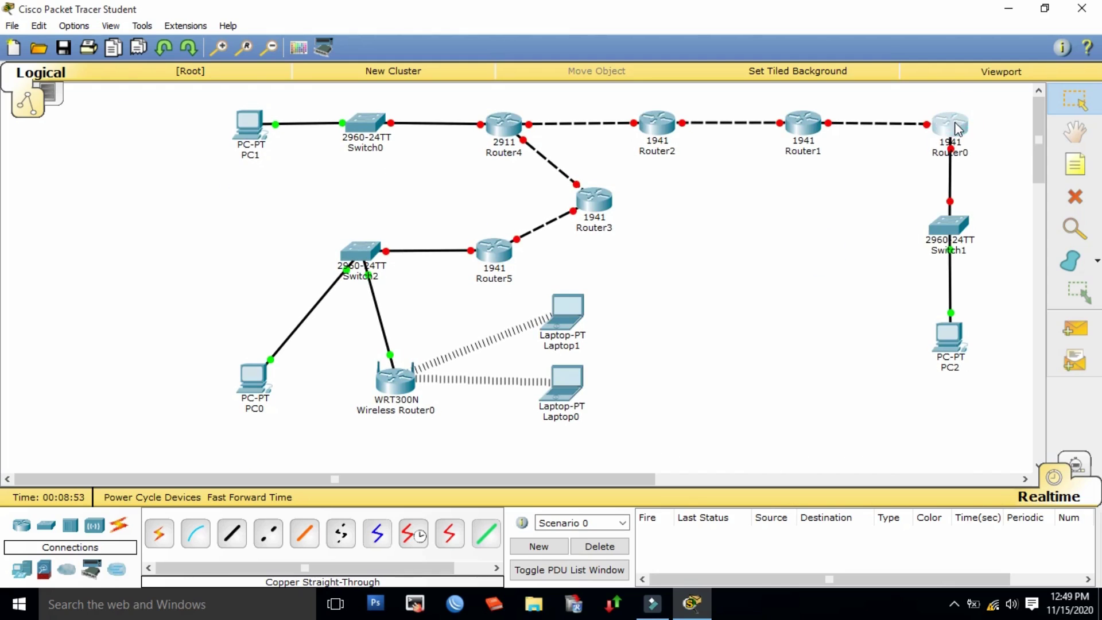
Step: Move the lower branch with Router3, Router5, Switch2 and its end devices slightly down and right, away from the upper row
drag(170, 178, 703, 307)
drag(496, 252, 501, 264)
drag(378, 270, 380, 289)
click(552, 461)
drag(264, 418, 281, 418)
drag(366, 284, 361, 286)
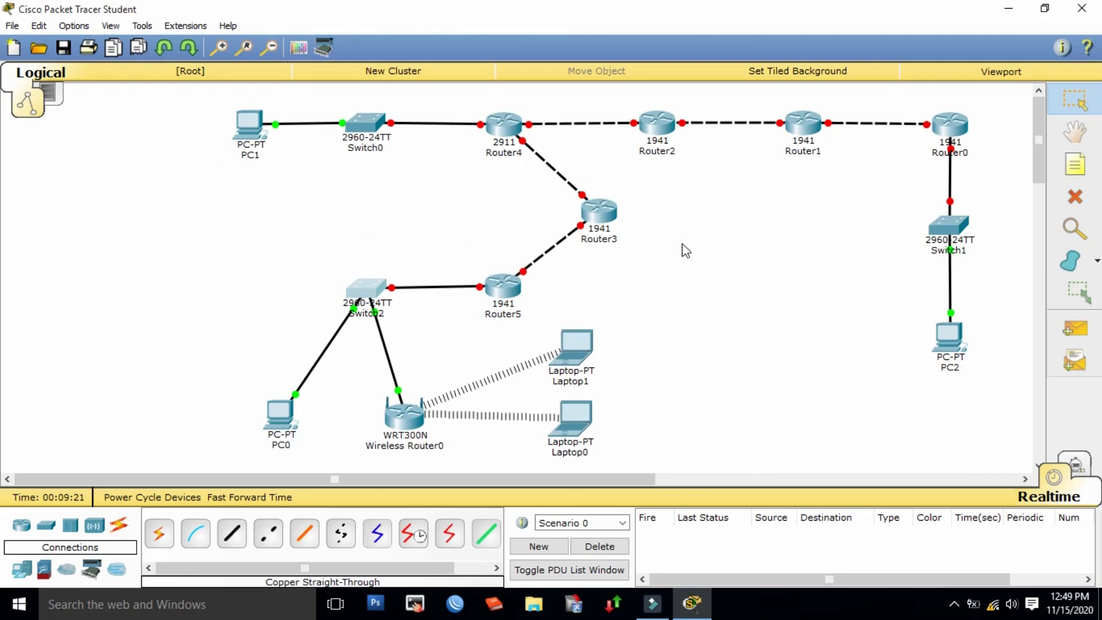
drag(598, 211, 596, 211)
click(666, 254)
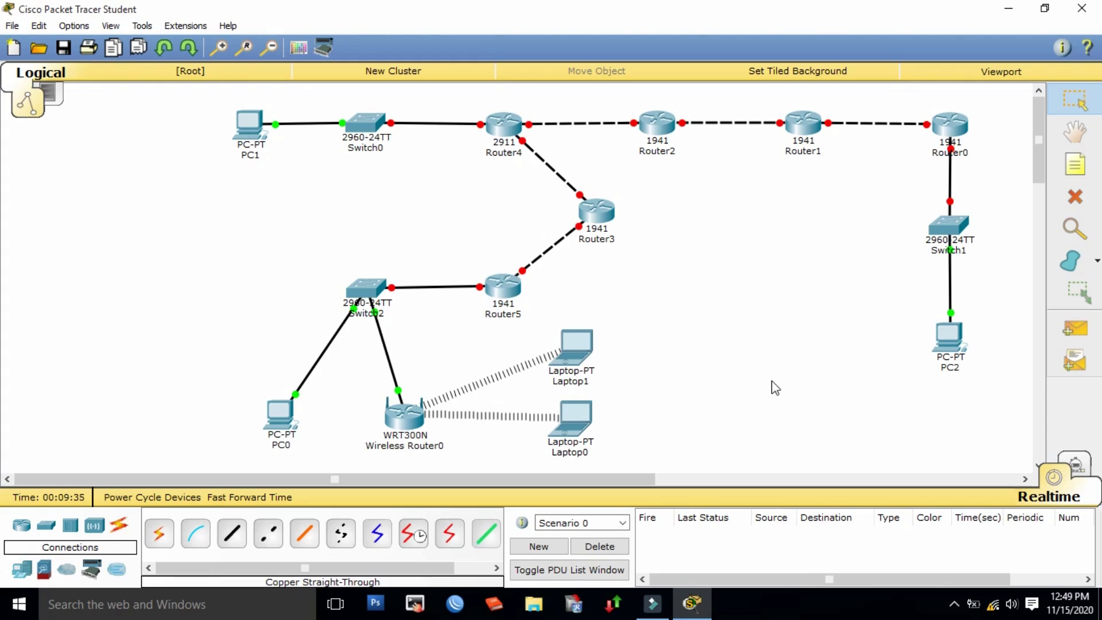
Step: Shift Router3, Router5 and Switch2 slightly up and nudge Laptop0 into line
drag(602, 213, 601, 204)
drag(510, 292, 506, 282)
drag(371, 291, 376, 277)
click(692, 290)
click(627, 422)
drag(575, 413, 572, 411)
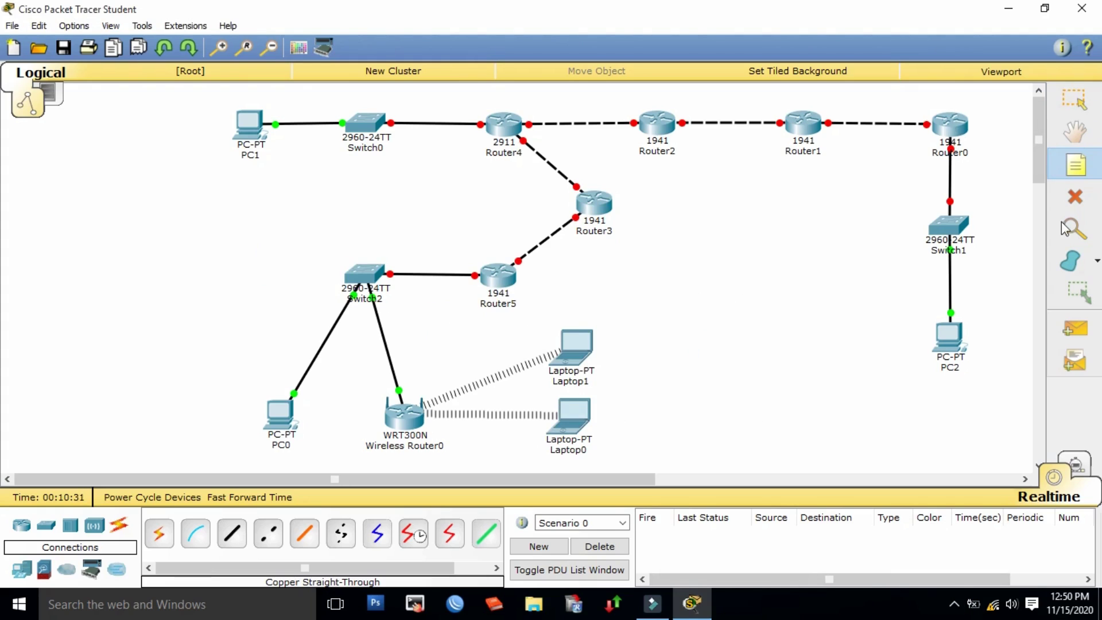
Step: Draw a light-yellow filled rectangle behind Router0, Switch1 and PC2, starting at Router1
click(1070, 261)
click(625, 115)
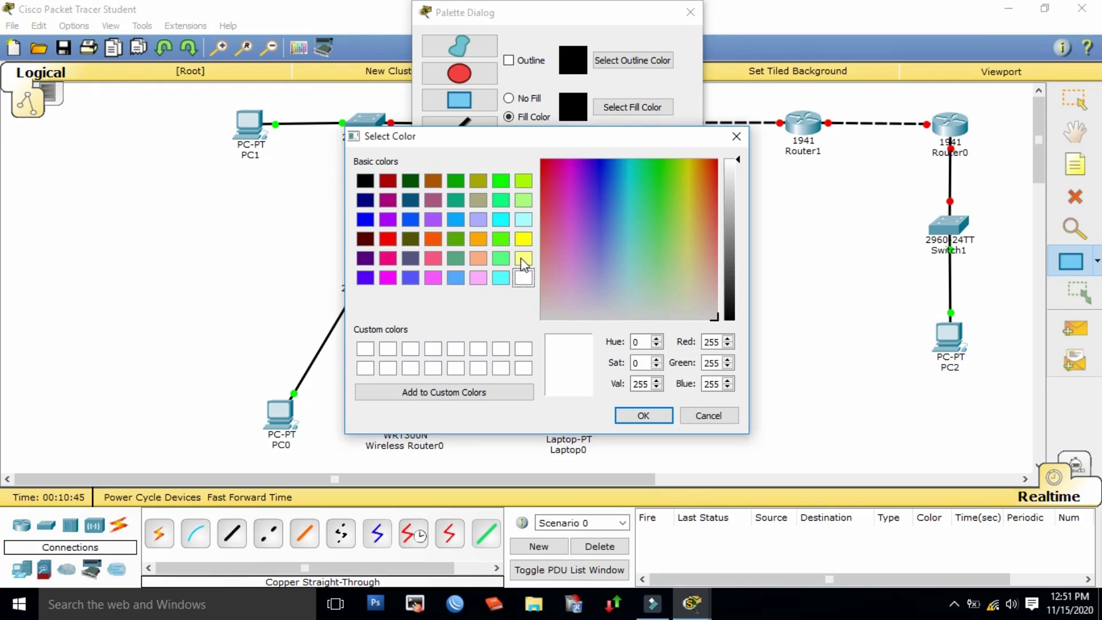
click(686, 239)
click(642, 413)
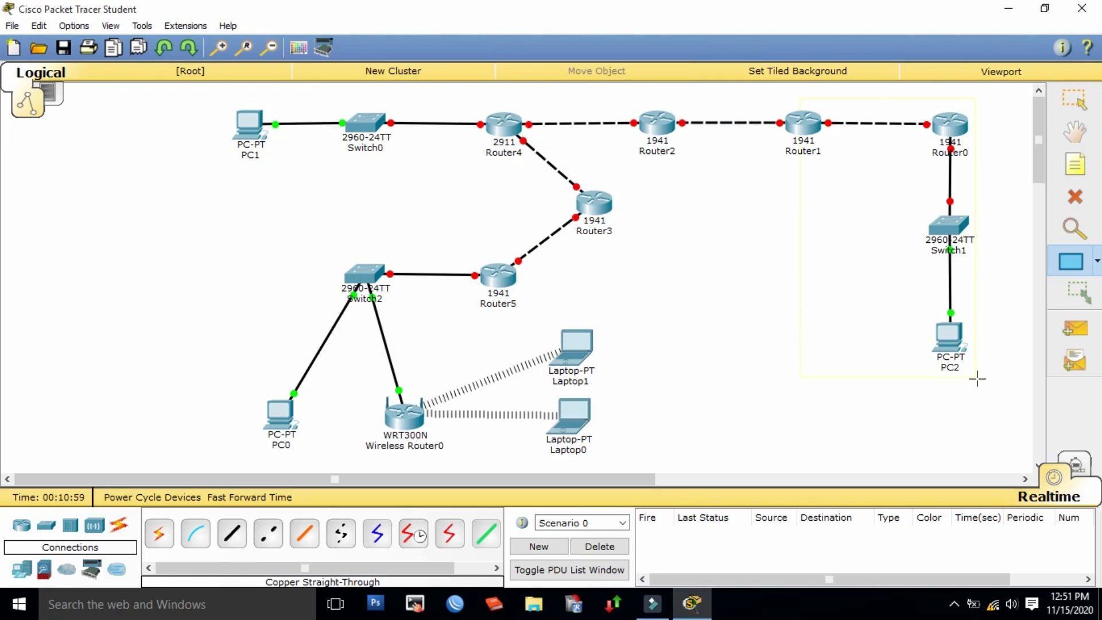
click(1070, 261)
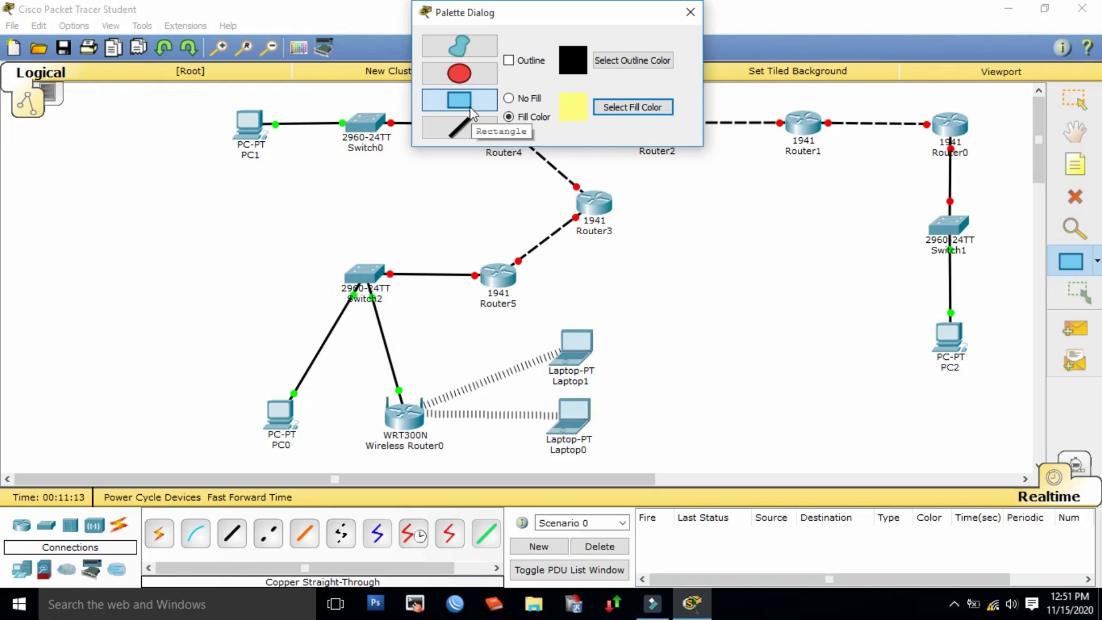
click(628, 109)
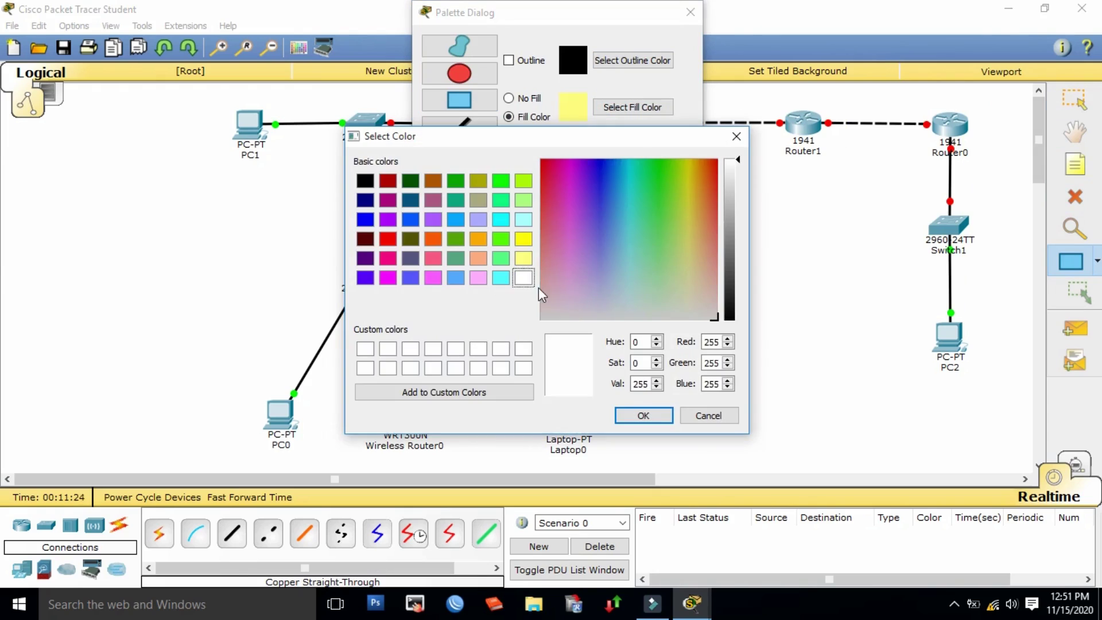
click(636, 413)
mouse_move(799, 97)
mouse_down()
mouse_move(848, 271)
mouse_move(991, 384)
mouse_up()
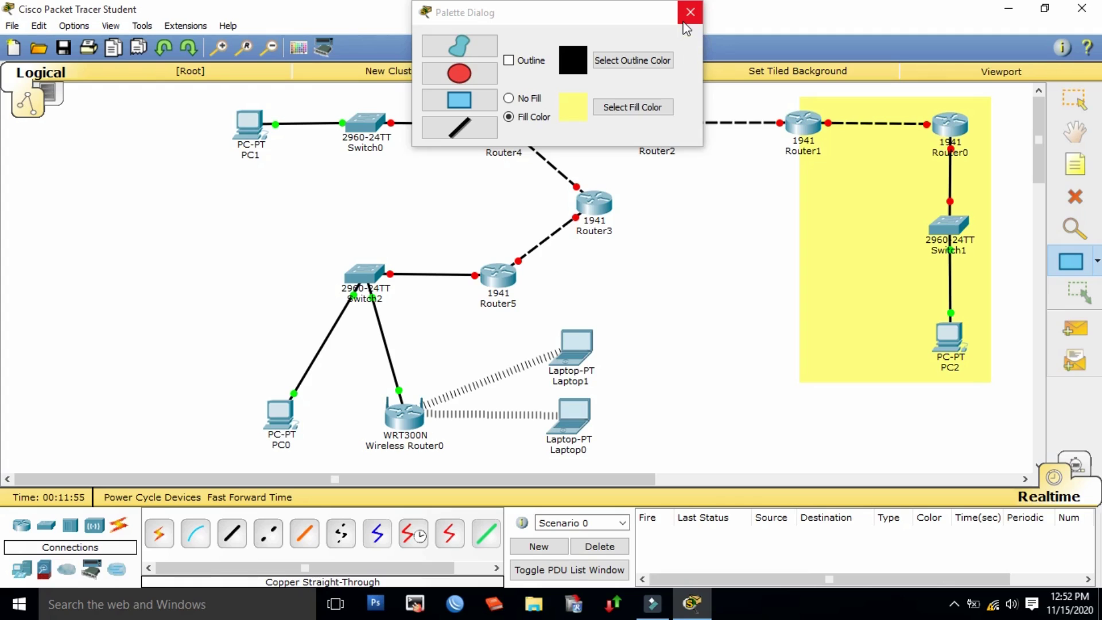
Step: Draw a light-purple filled rectangle between Router2 and Router1, as tall as the yellow rectangle
click(632, 106)
click(597, 263)
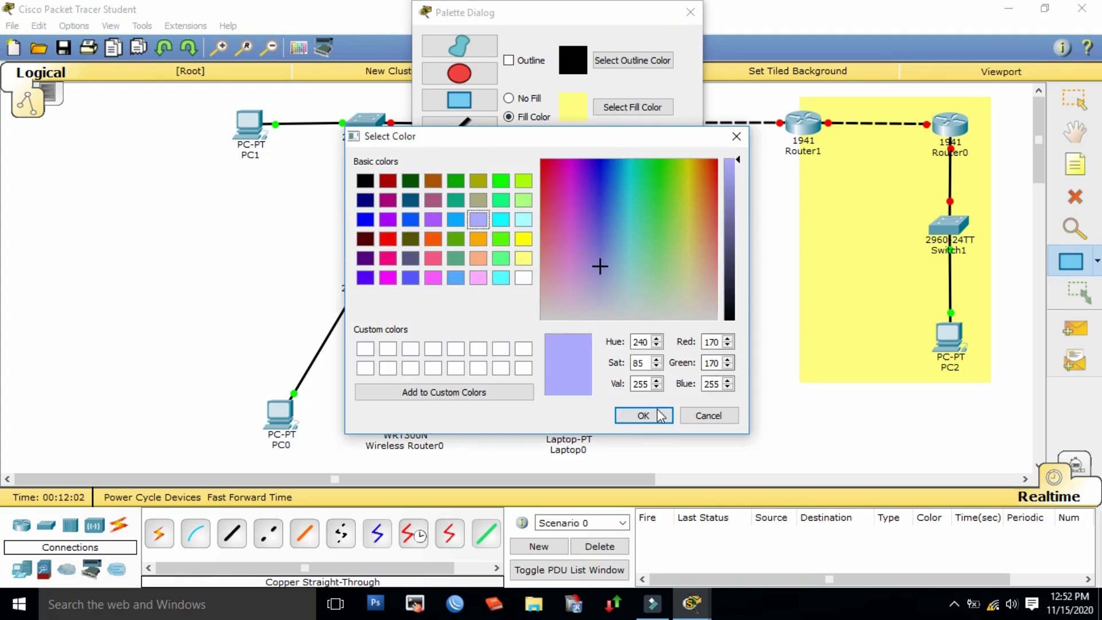
click(634, 413)
drag(471, 12, 288, 12)
drag(655, 91, 805, 378)
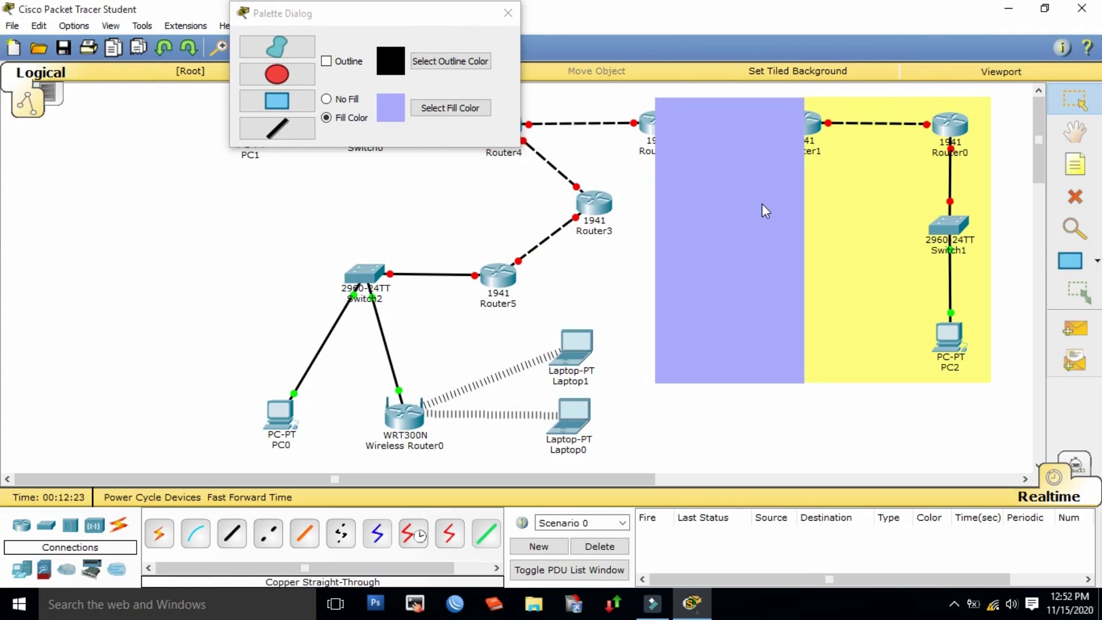
Step: Delete the tall light-purple rectangle between Router2 and Router1
click(765, 210)
drag(432, 12, 221, 49)
key(Delete)
key(Return)
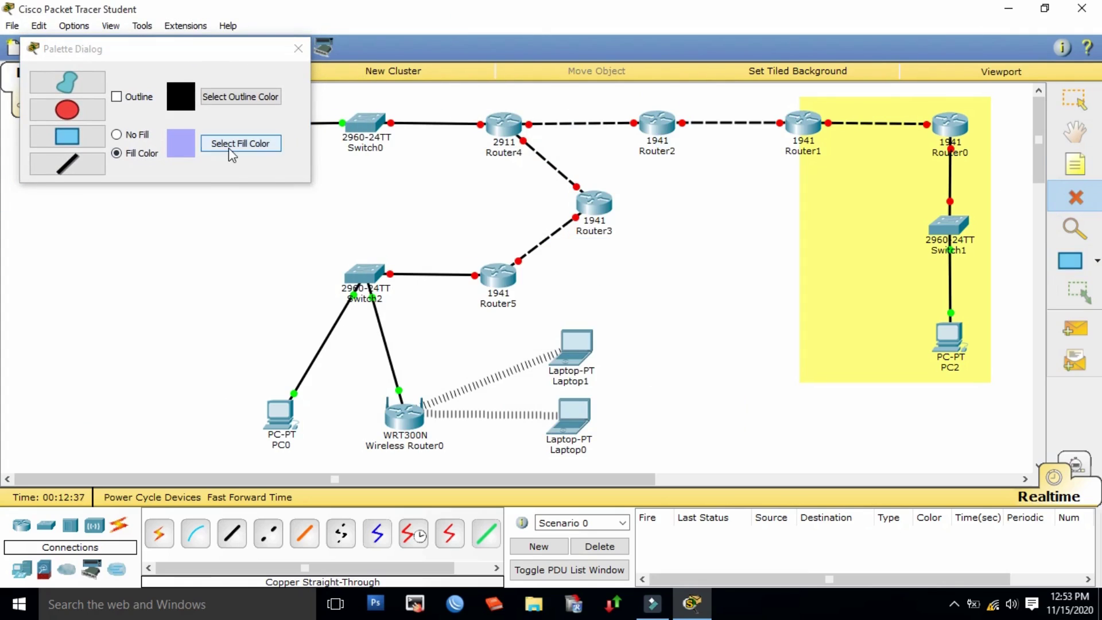
Step: Draw a shorter light-purple filled rectangle behind the Router2 to Router1 link, up to the yellow area
click(240, 143)
click(644, 413)
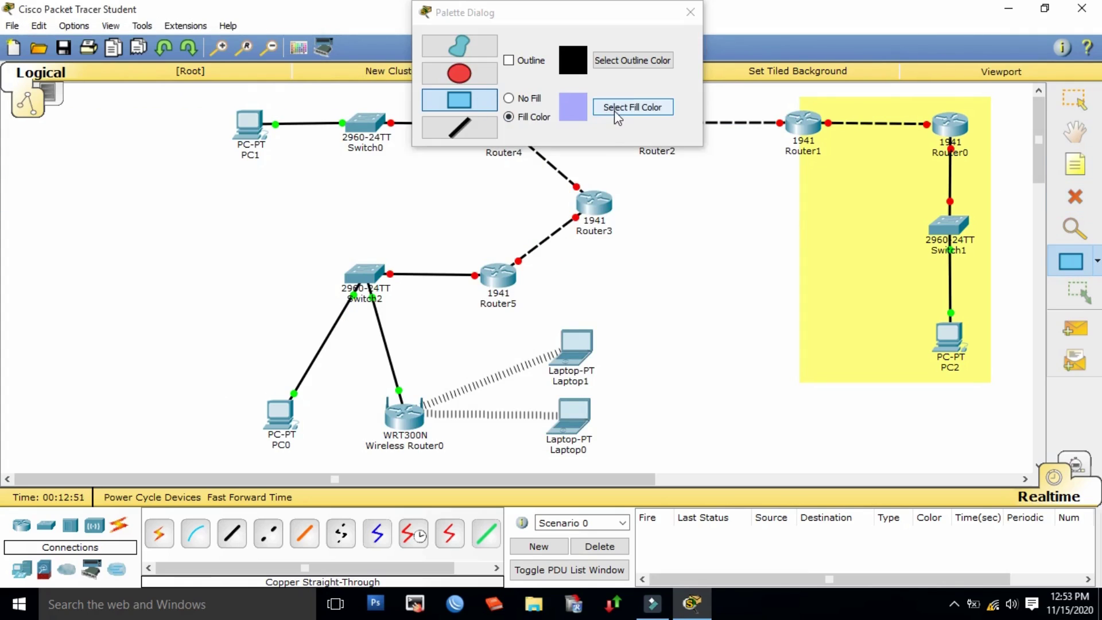
click(617, 109)
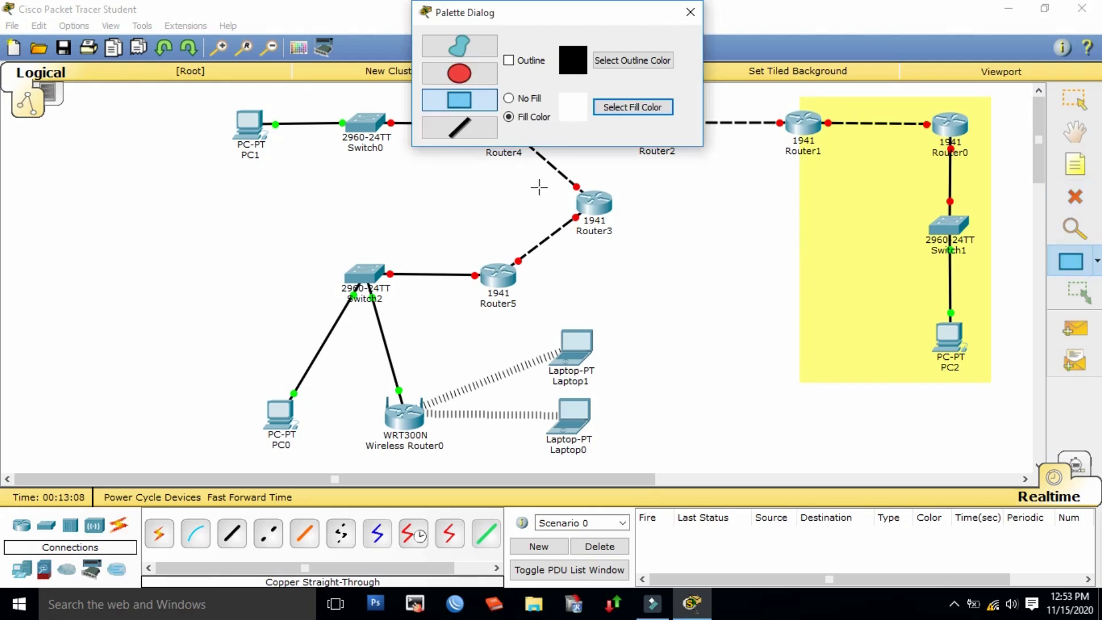
click(632, 106)
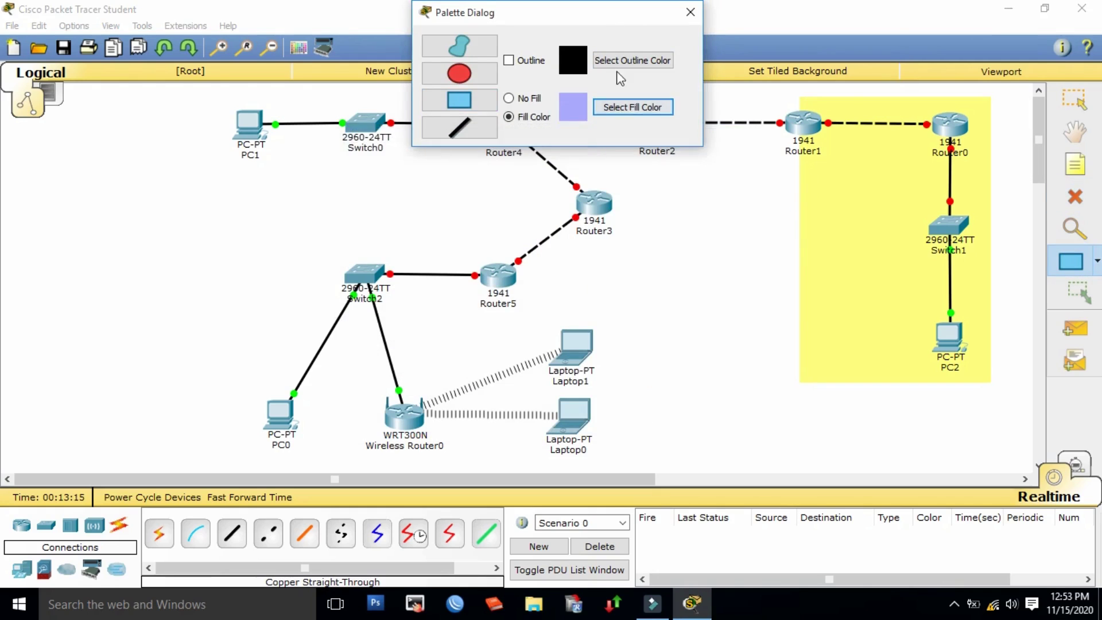
drag(551, 12, 383, 12)
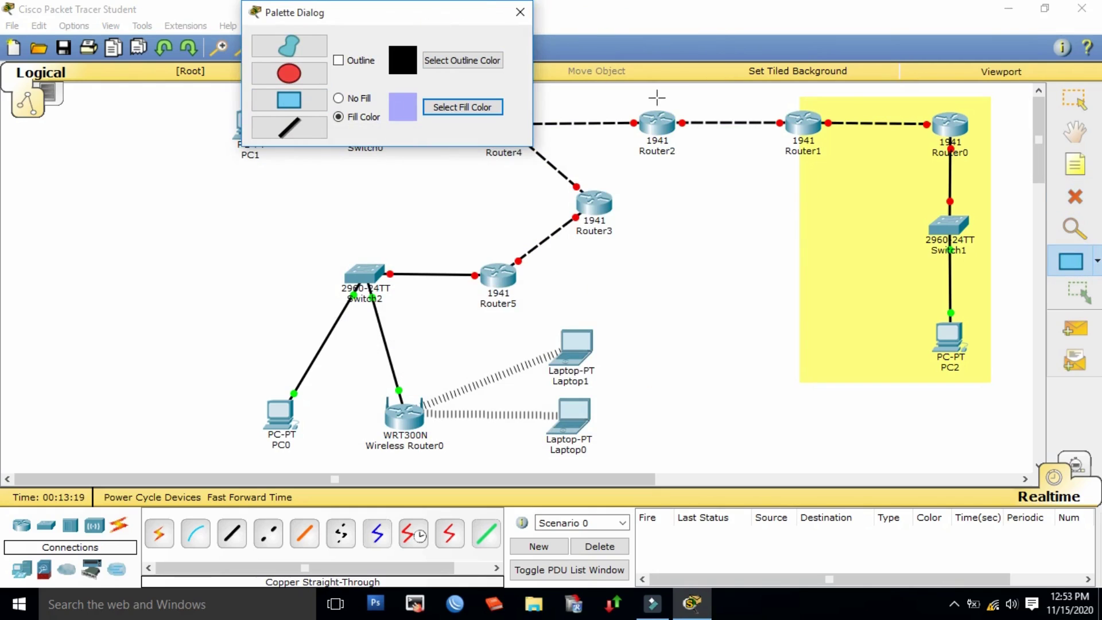
mouse_move(655, 96)
mouse_down()
mouse_move(811, 247)
mouse_move(802, 207)
mouse_up()
Step: Try a light-cyan filled rectangle from Router2 to PC1 and discard it
mouse_move(371, 18)
mouse_down()
mouse_move(127, 196)
mouse_move(770, 307)
mouse_up()
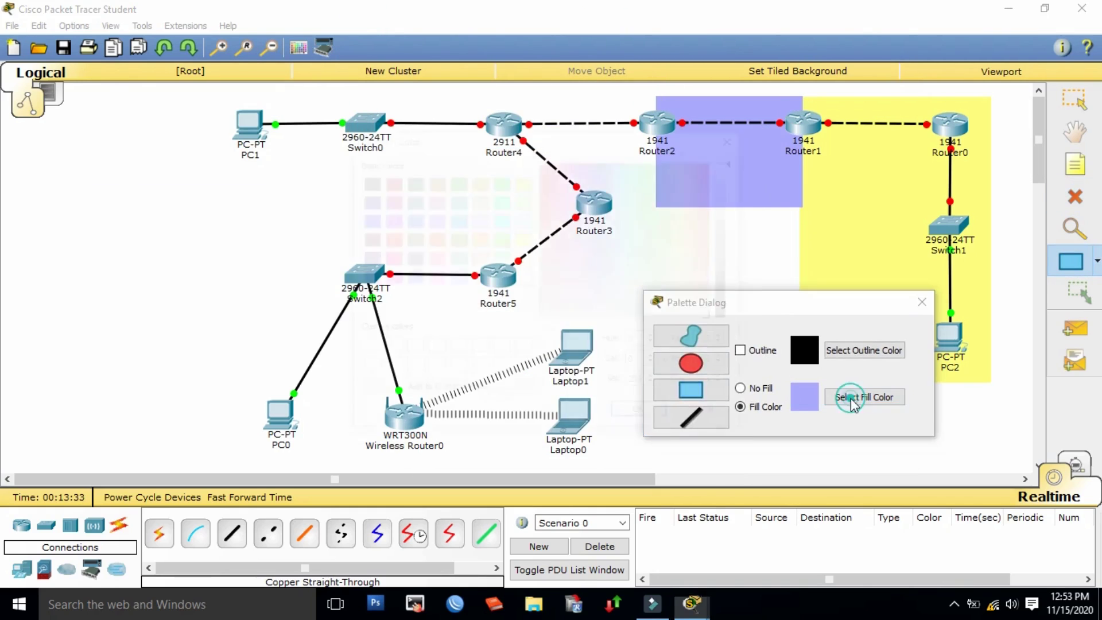
click(861, 397)
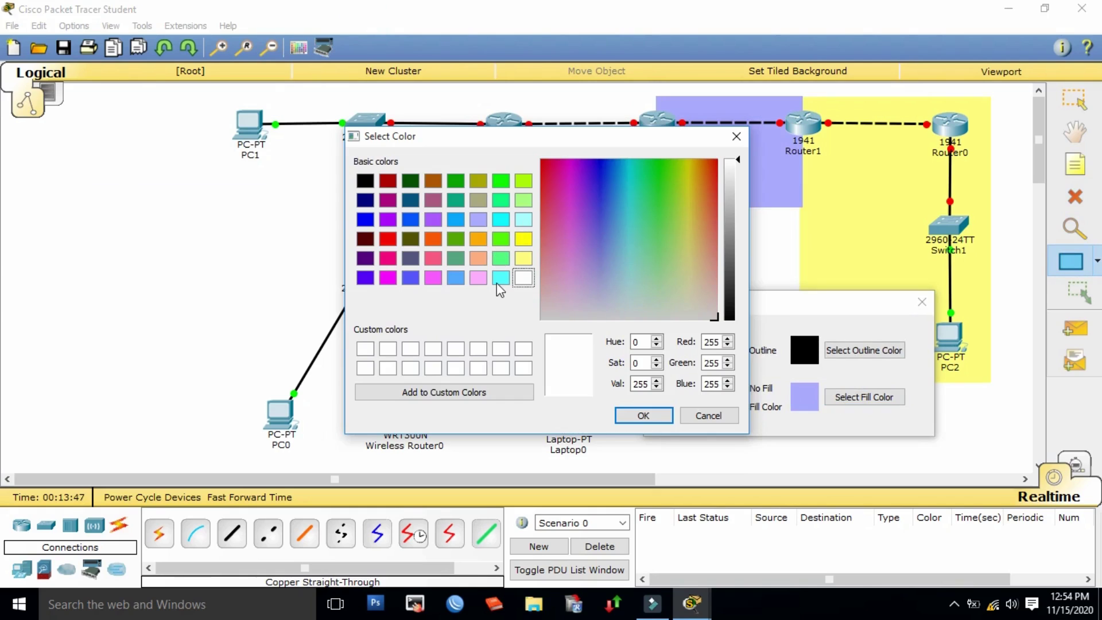
click(500, 278)
click(643, 415)
click(921, 302)
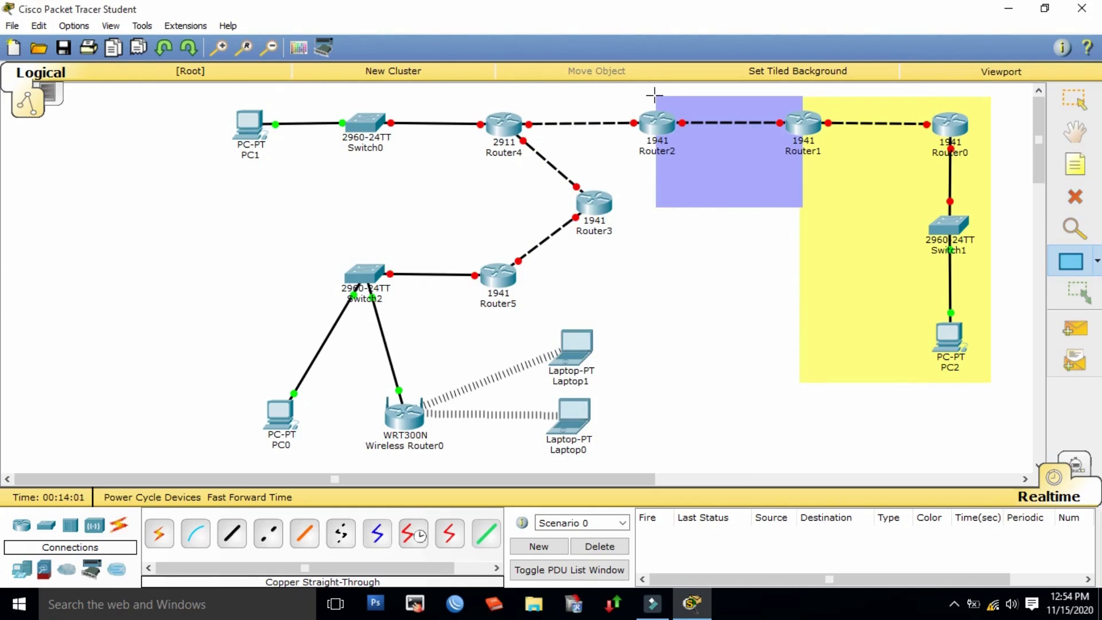
mouse_move(655, 96)
mouse_down()
mouse_move(217, 300)
mouse_move(236, 206)
mouse_move(222, 205)
mouse_up()
key(Delete)
click(529, 205)
Step: Draw a cyan filled rectangle behind PC1, Switch0 and Router4 and place it flush against the purple rectangle
click(1070, 262)
click(606, 110)
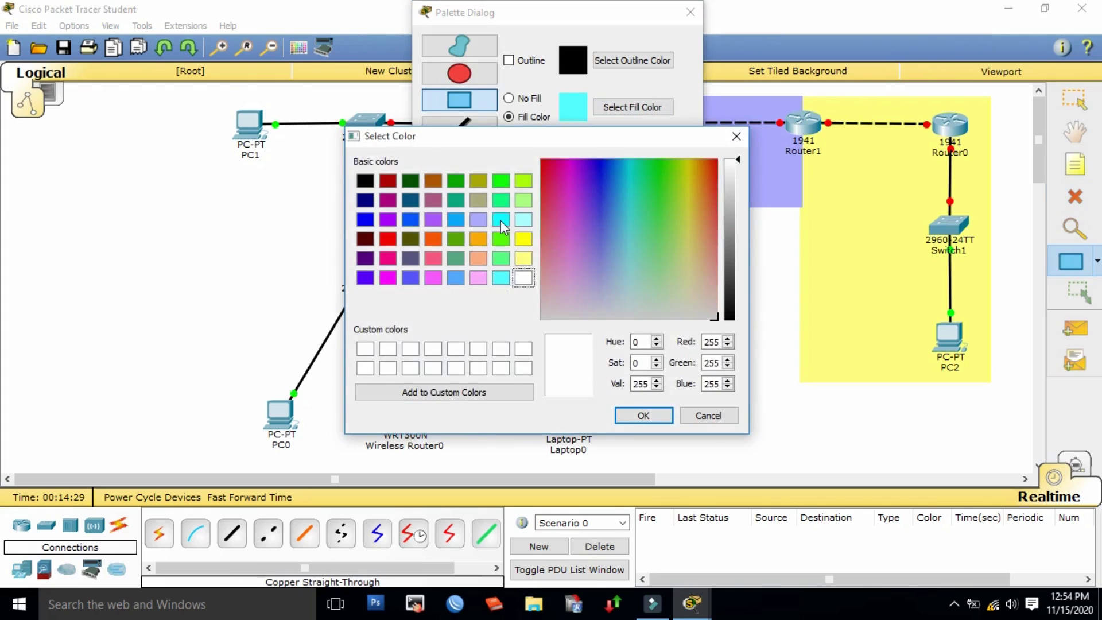
click(501, 220)
click(643, 415)
drag(459, 12, 248, 310)
mouse_move(654, 95)
mouse_down()
mouse_move(467, 204)
mouse_move(215, 207)
mouse_up()
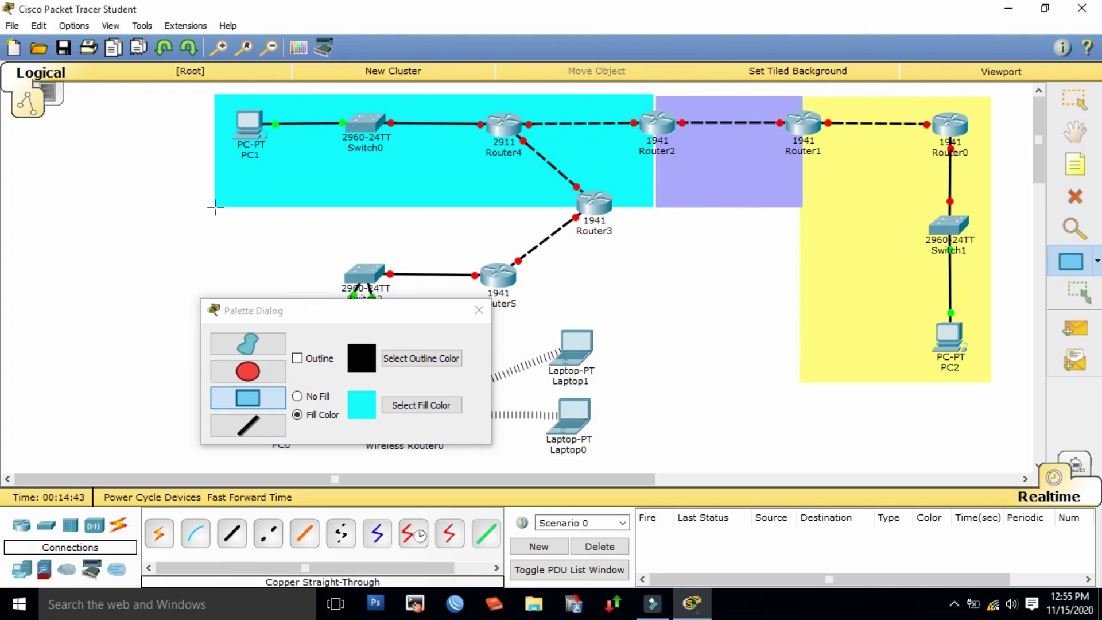
click(1073, 99)
drag(480, 175, 484, 177)
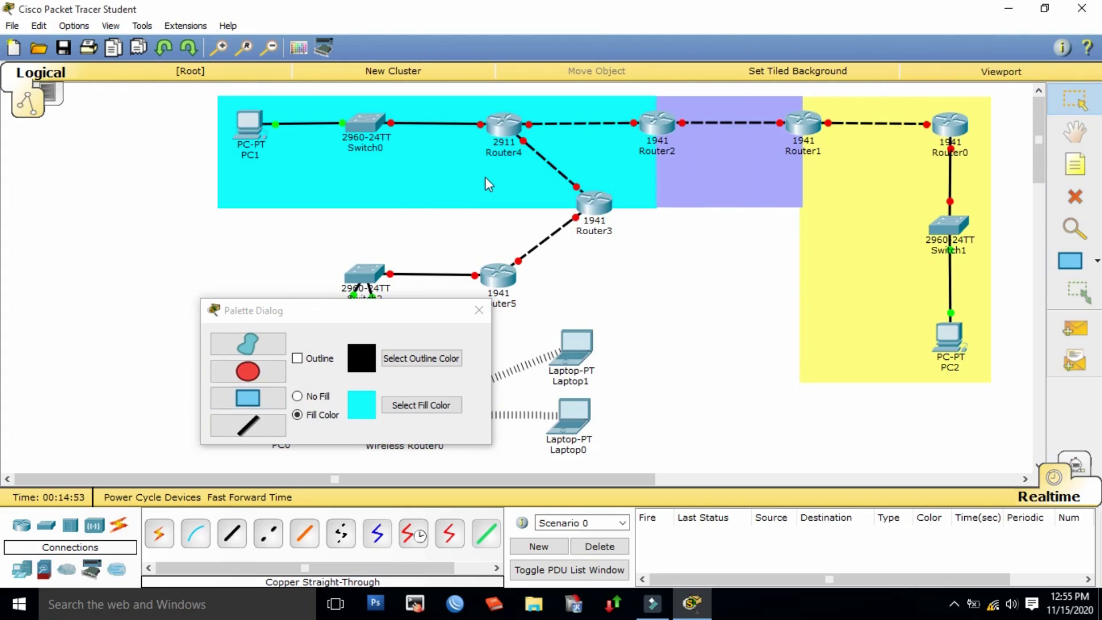
Step: Draw an orange filled rectangle behind the Router5, Switch2 and wireless devices, and move the yellow rectangle flush against the purple one
click(421, 405)
click(478, 239)
click(643, 414)
click(421, 405)
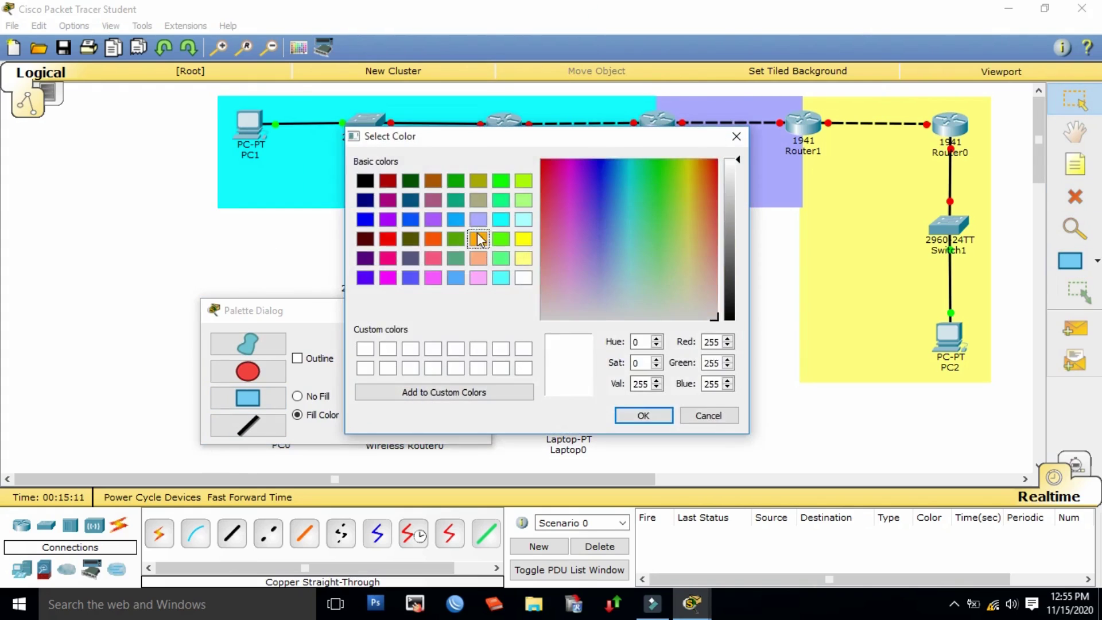
click(479, 240)
click(643, 415)
click(1070, 261)
click(613, 111)
drag(217, 206, 657, 468)
key(Escape)
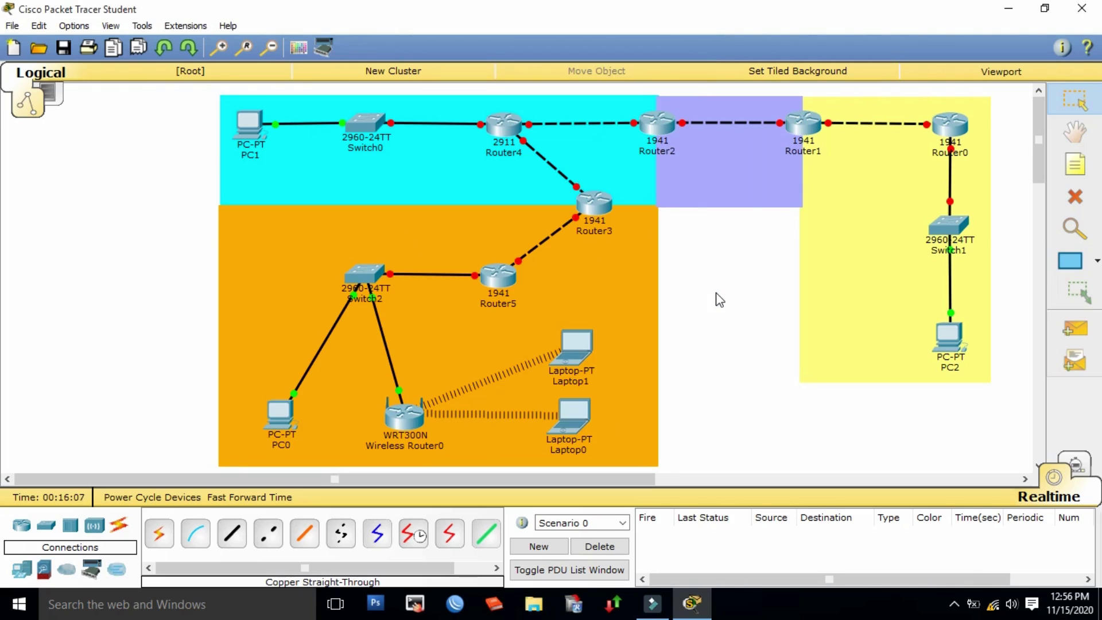
drag(860, 229, 864, 230)
Step: Add the note "OSPF" at the lower edge of the yellow area and "BGP" in the purple area
mouse_move(502, 291)
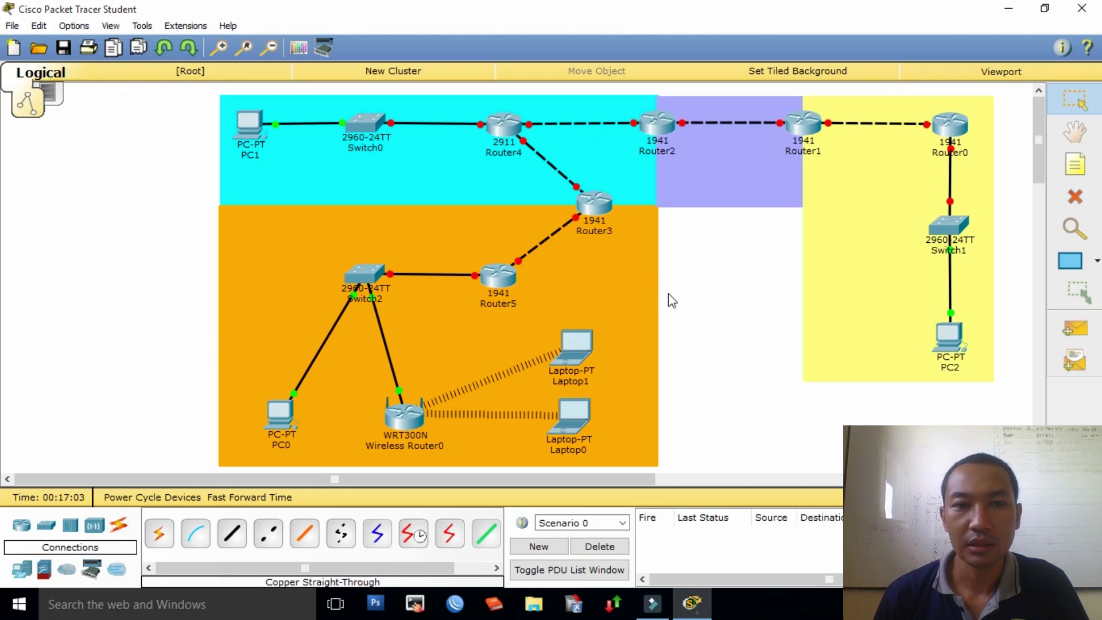
click(1074, 165)
click(817, 369)
text(o)
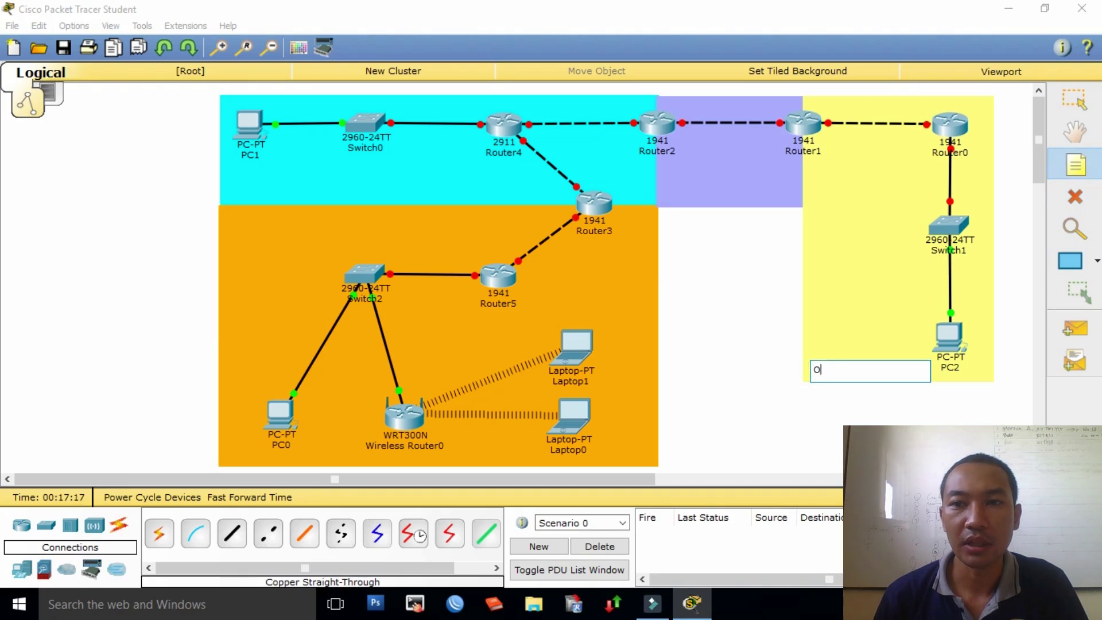
click(716, 187)
text(BGP)
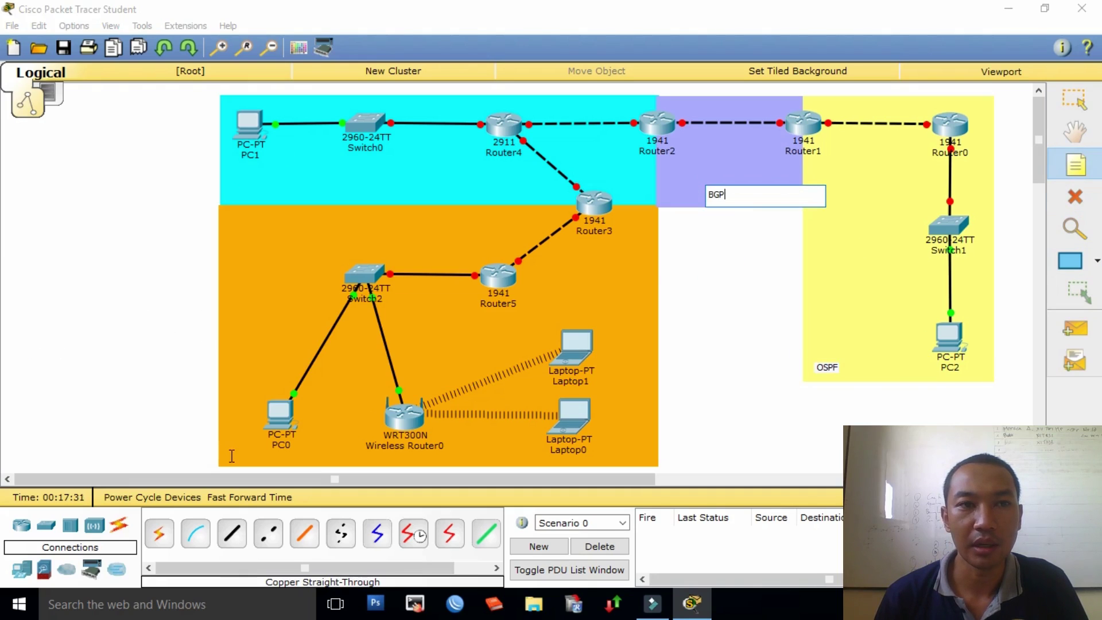
Step: Add the note "RIP" in the orange area and "Static" in the cyan area
click(241, 229)
text(RIP)
click(231, 193)
text(Static)
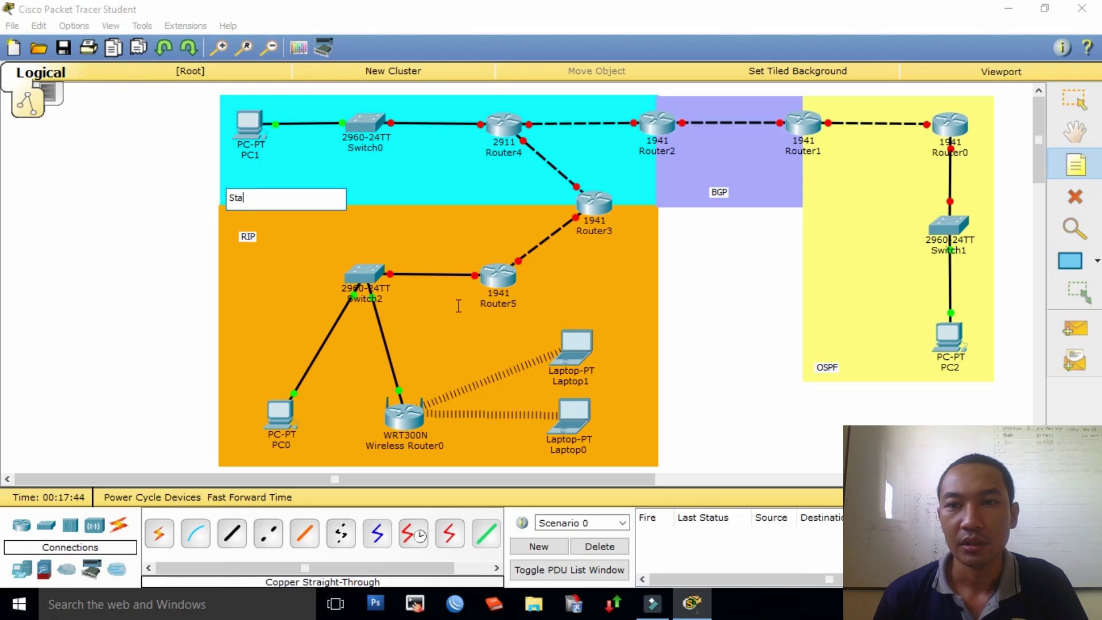
click(1086, 107)
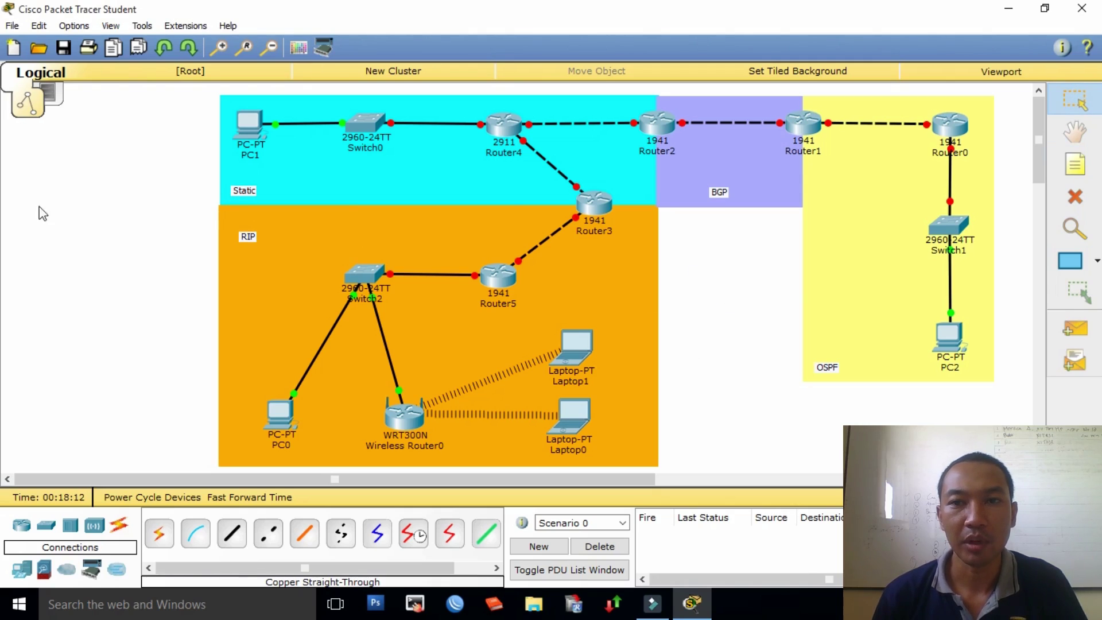
Step: Add the note "192.168.30.0/24" beside the Switch1–PC2 link and "30.3.3.0/29" on the Router1–Router0 link
click(1075, 165)
click(869, 279)
text(19)
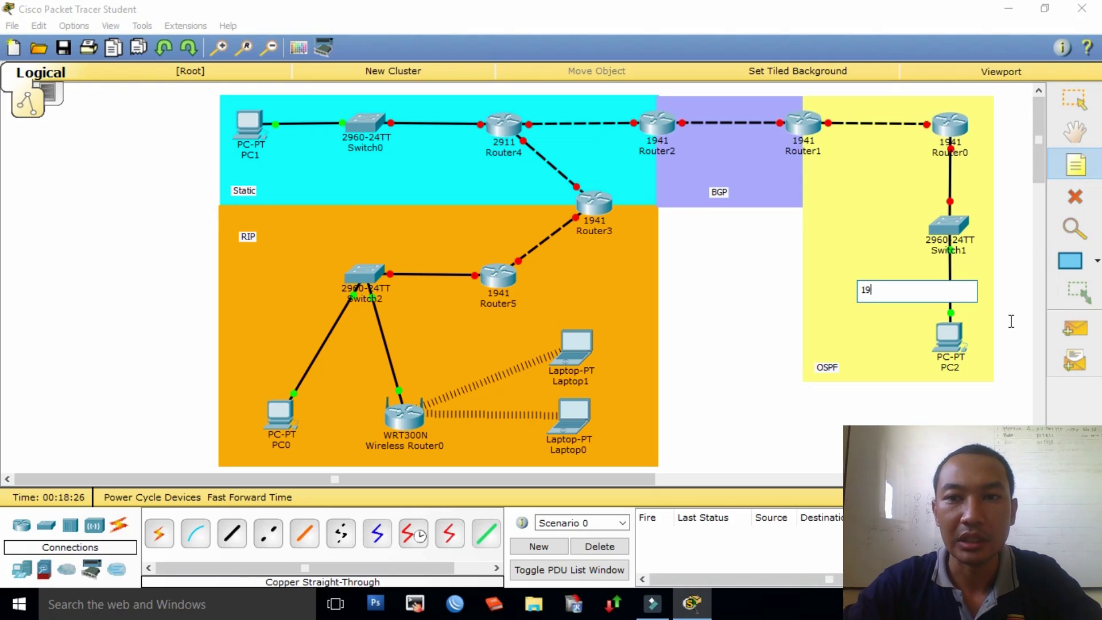
text(2.168.30.0/24)
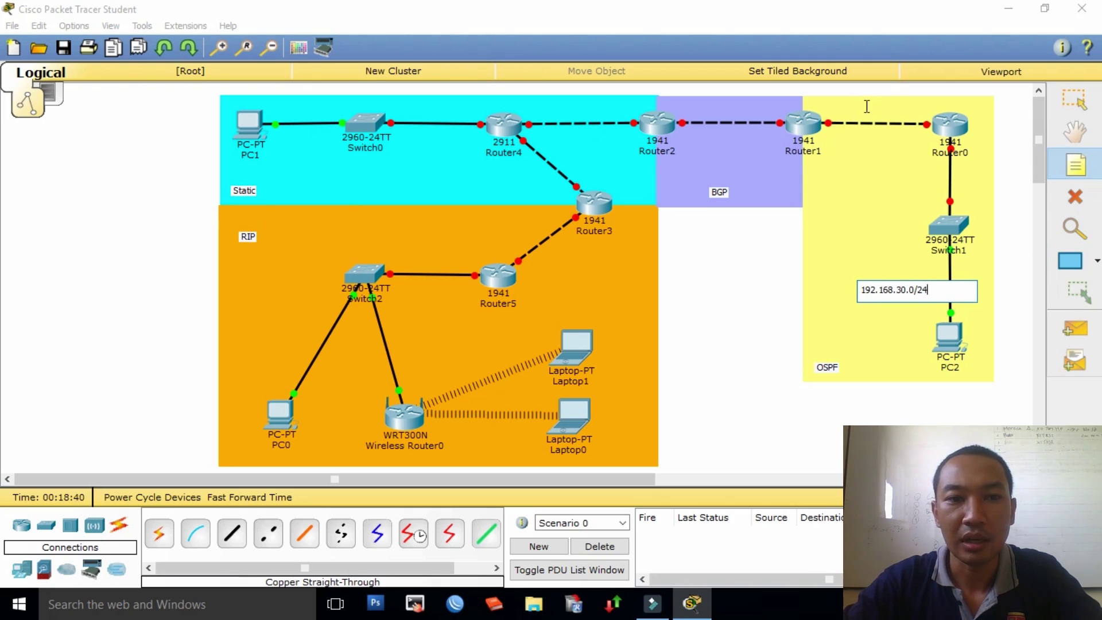
click(866, 109)
text(30.3.3.)
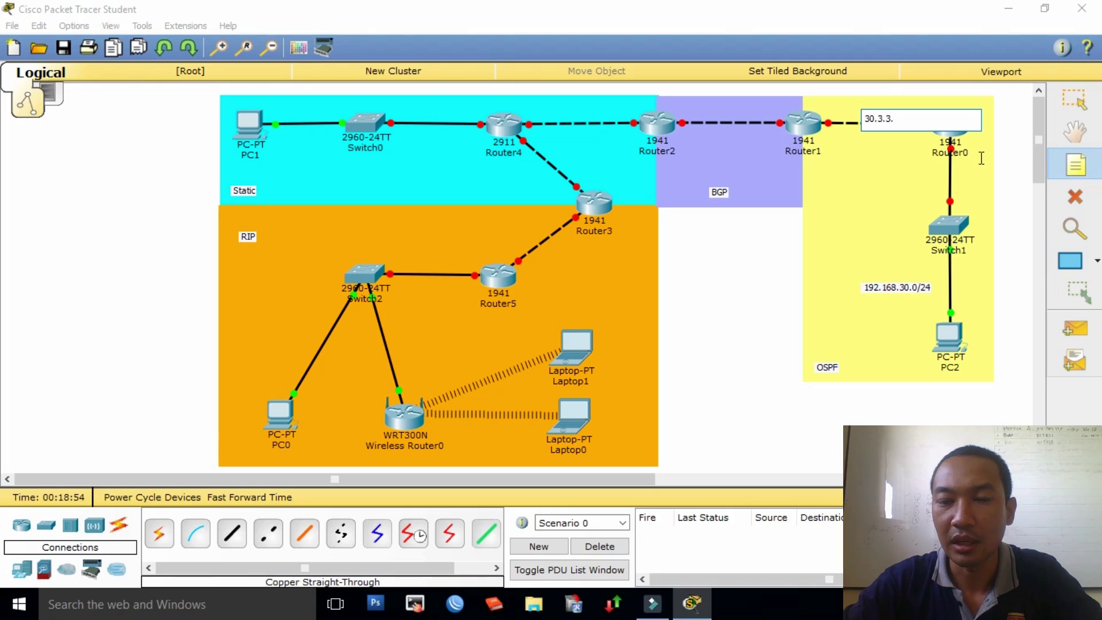
text(0/29)
Step: Add the note "13.10.10.0/30" on the Router2–Router1 link and "12.10.10.0/30" on the Router4–Router2 link
click(701, 109)
text(13.10.10)
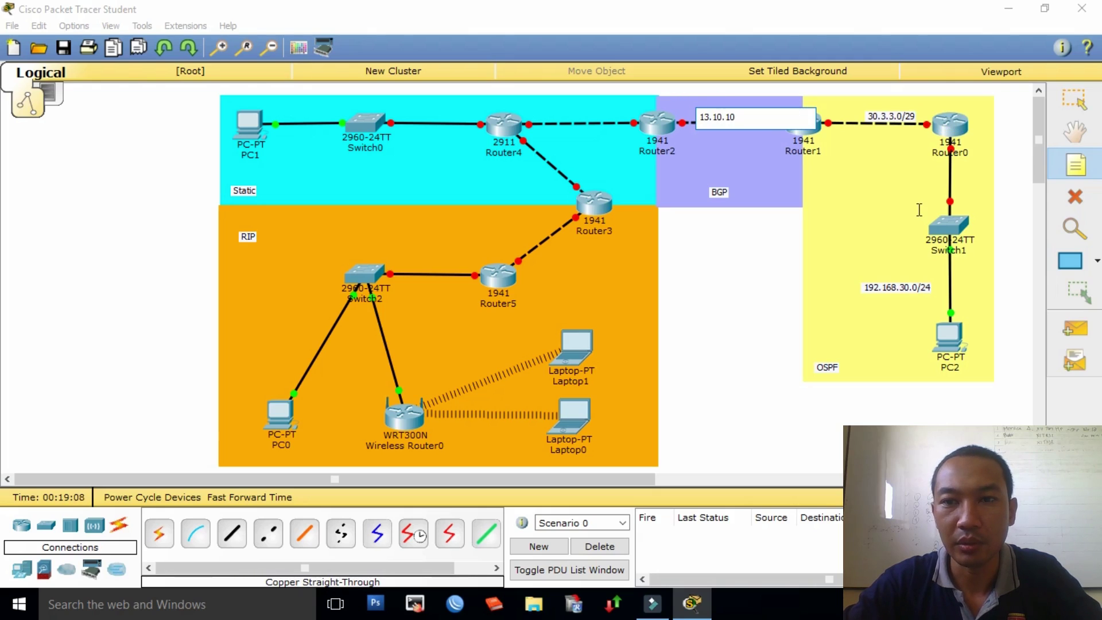
text(.0/30)
click(536, 115)
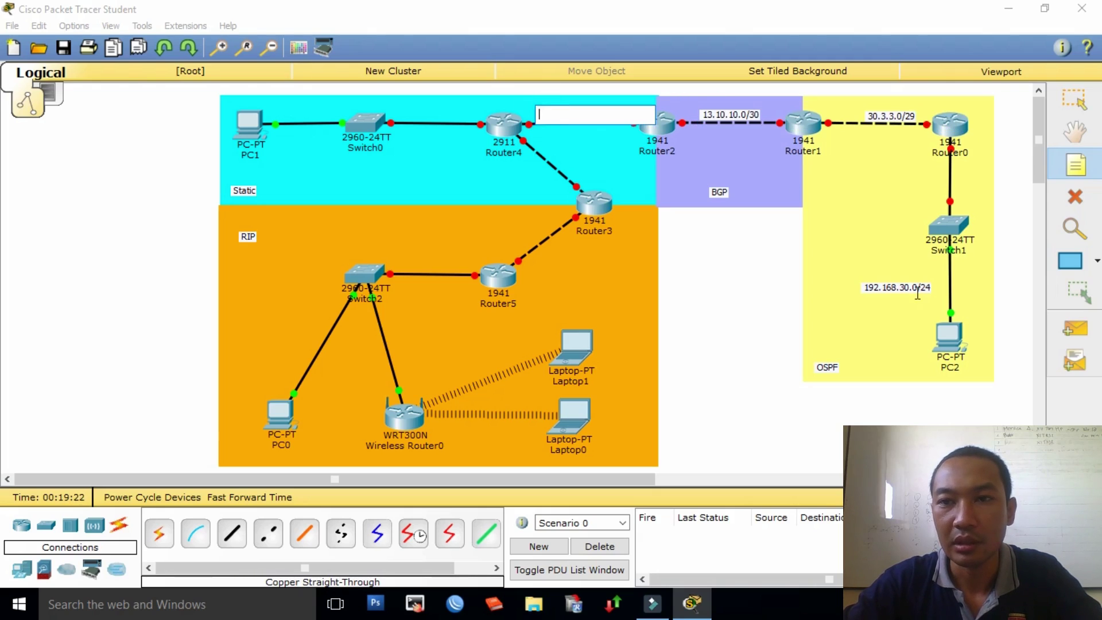
text(12.10.10.0/30)
Step: Add the note "192.168.20.0/27" above Switch0 and "20.2.2.0/30" beside the Router4–Router3 link
click(317, 107)
text(192.168)
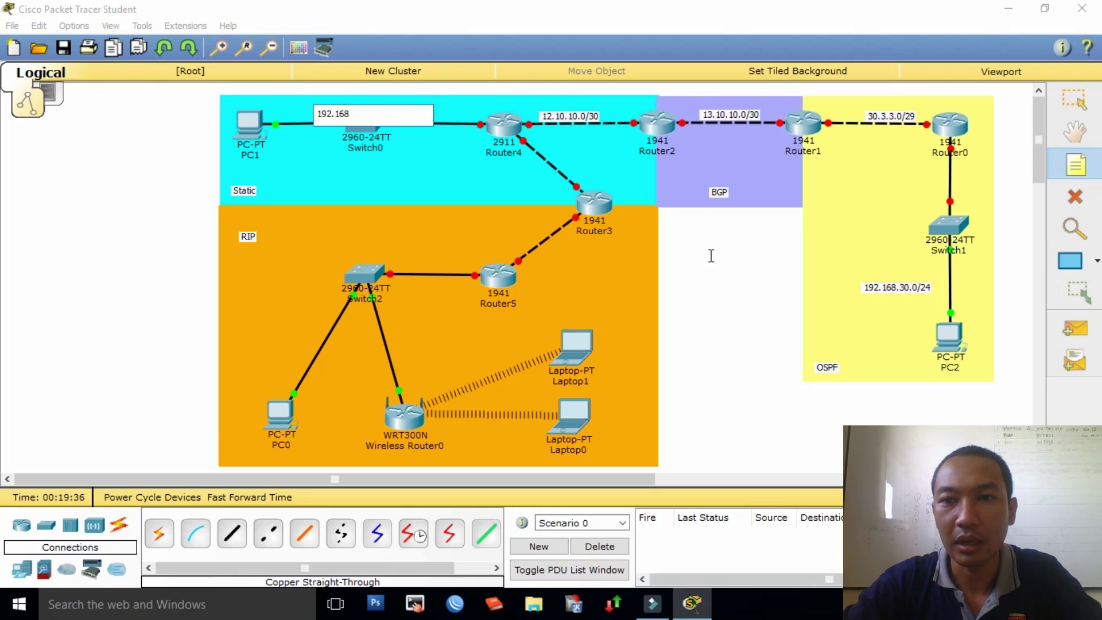
text(.20.0/27)
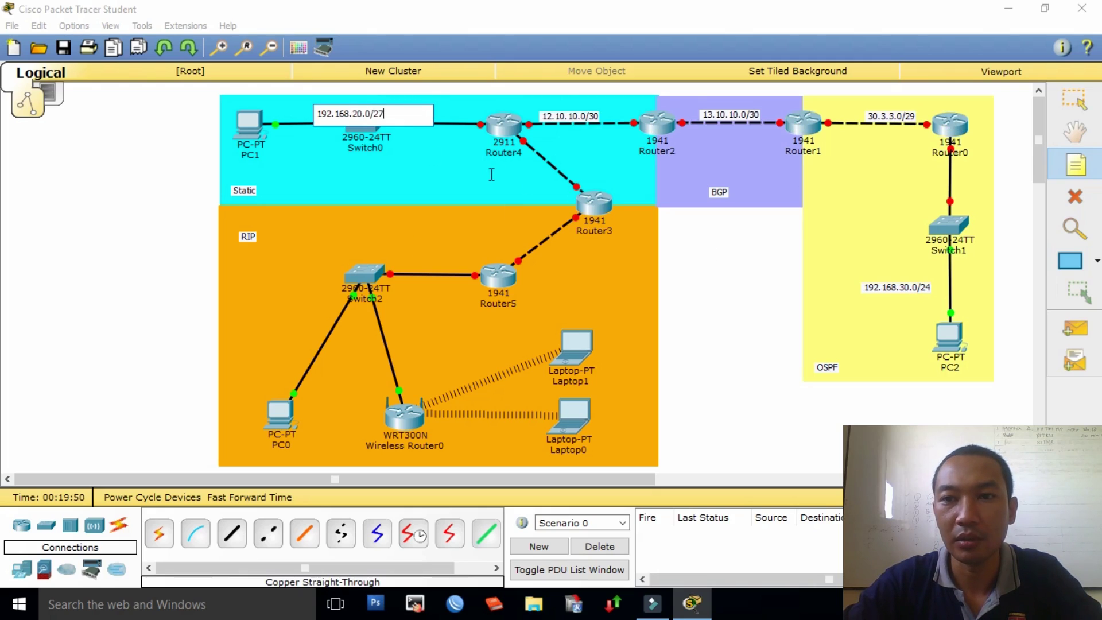
click(490, 176)
text(20.2.2.0/30)
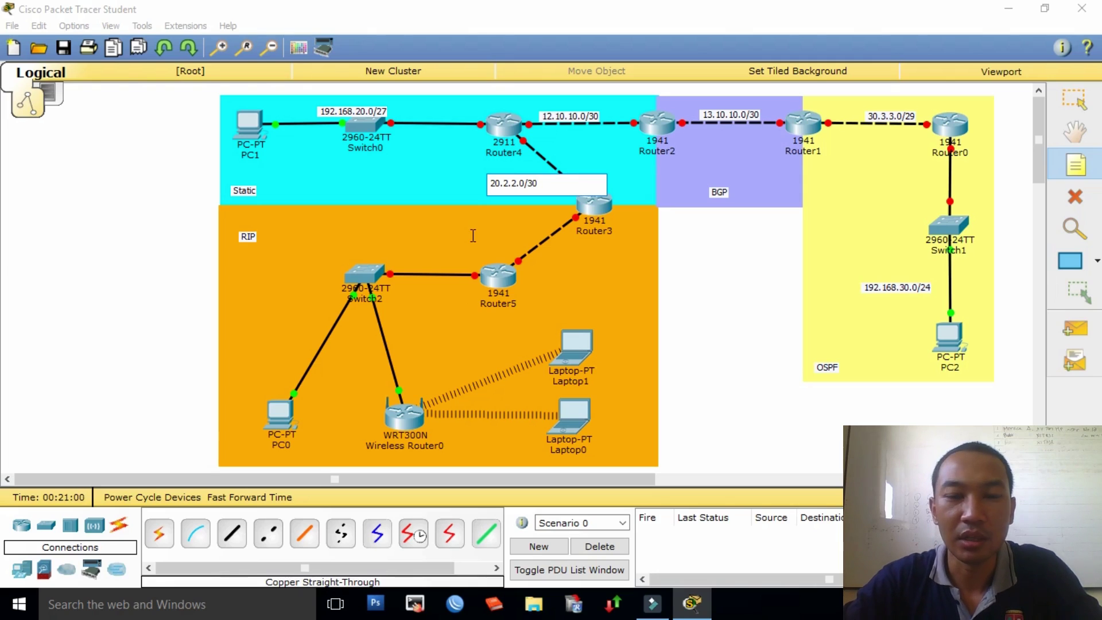
Step: Add the note "10.1.1.0/30" beside the Router5–Router3 link and "192.168.10.0/25" above Switch2
click(473, 235)
text(10.1.1.0/30)
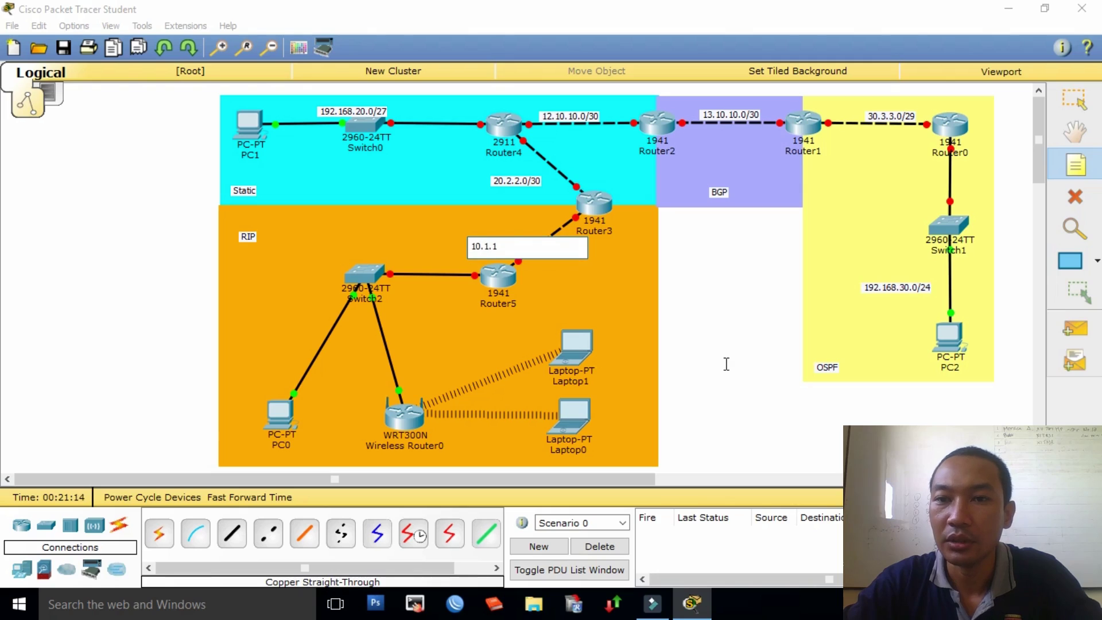
click(296, 246)
text(192.168.10.0/25)
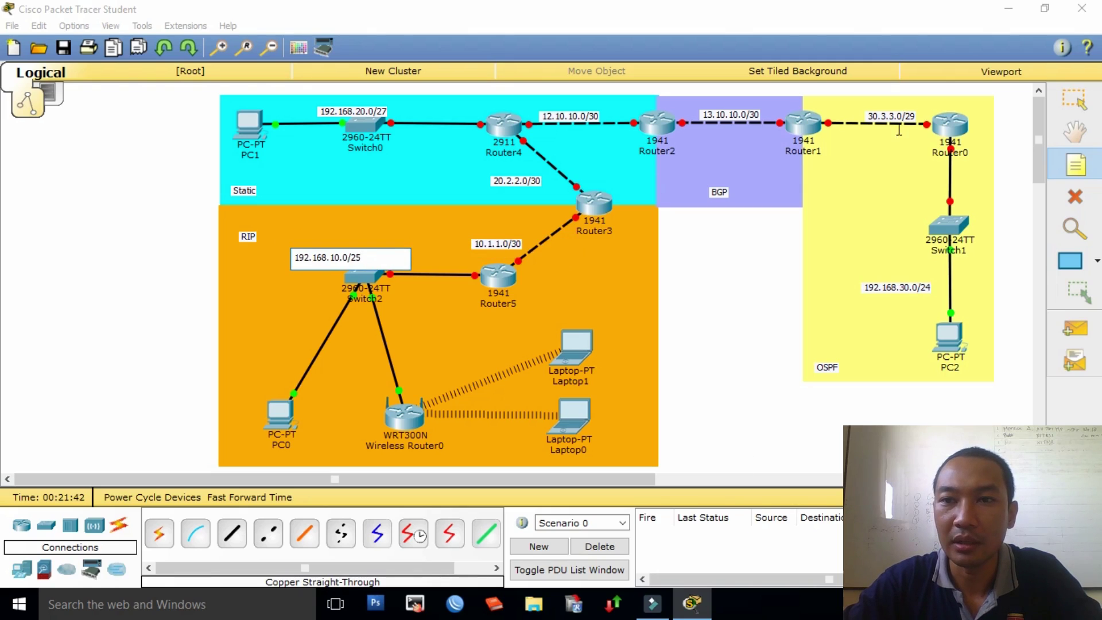
Step: Reposition the network address notes neatly beside their links, placing 192.168.30.0/24 next to Switch1
click(1073, 100)
drag(338, 257, 375, 251)
drag(496, 245, 509, 238)
drag(515, 181, 531, 179)
drag(570, 116, 575, 115)
drag(354, 112, 371, 105)
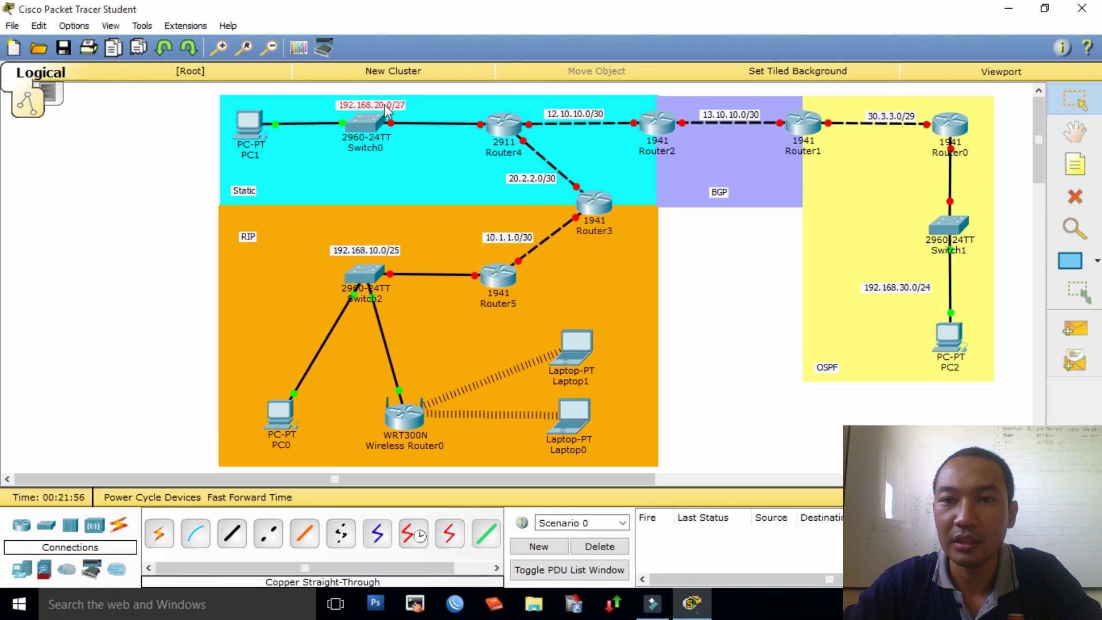
drag(730, 115, 730, 112)
drag(891, 117, 884, 114)
drag(897, 288, 880, 230)
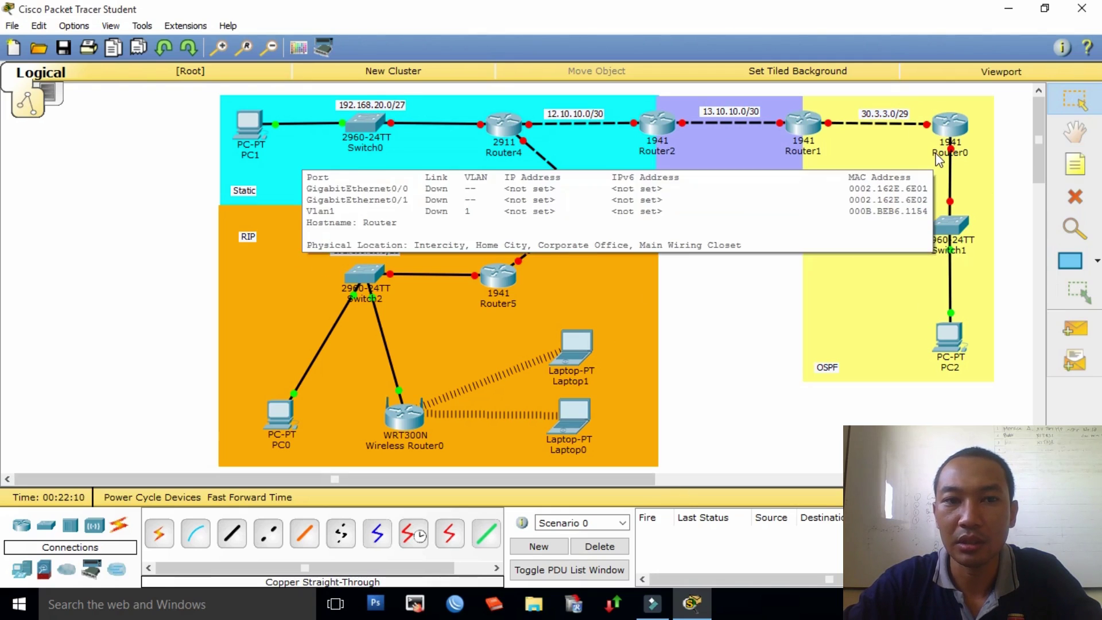
Step: Rename Router0 as RK1 and Router1 as RK2
click(950, 152)
text(RK1)
click(806, 151)
text(RK2)
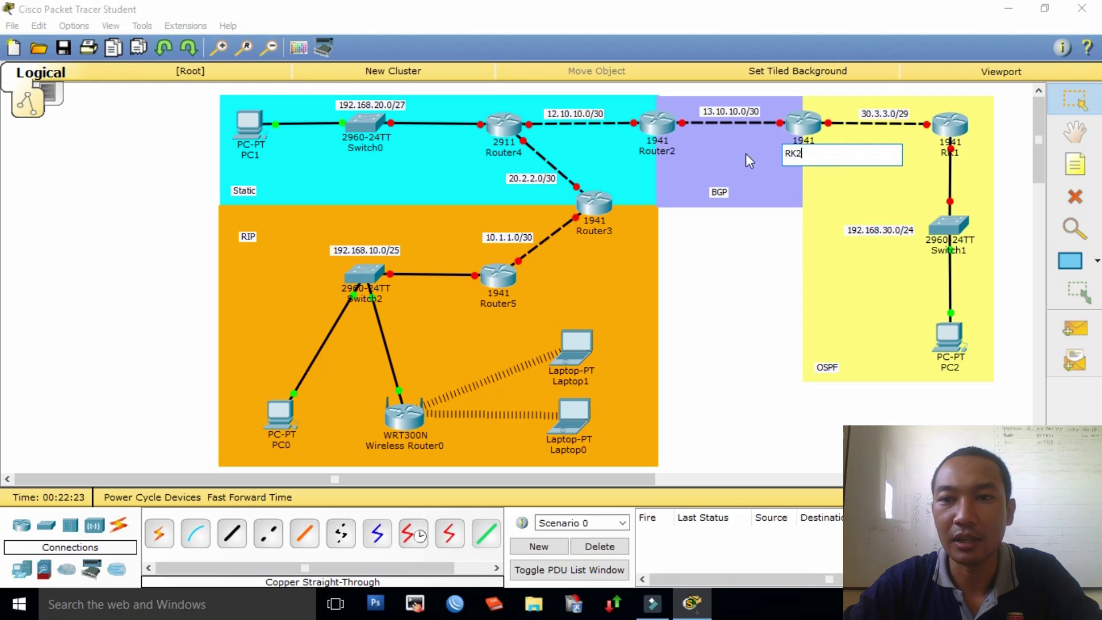
Step: Rename Router2 as RM2 and Router4 as RM1
click(657, 151)
text(RM22)
key(BackSpace)
click(503, 152)
text(RM1)
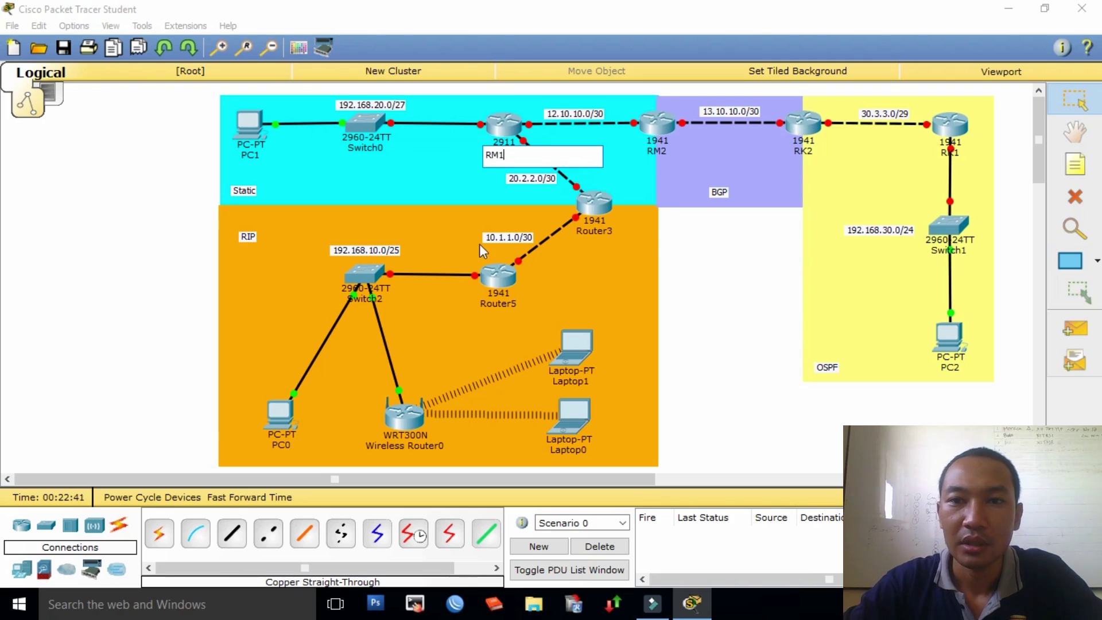
Step: Rename Router3 as RS2 and Router5 as RS1
click(594, 230)
text(RS)
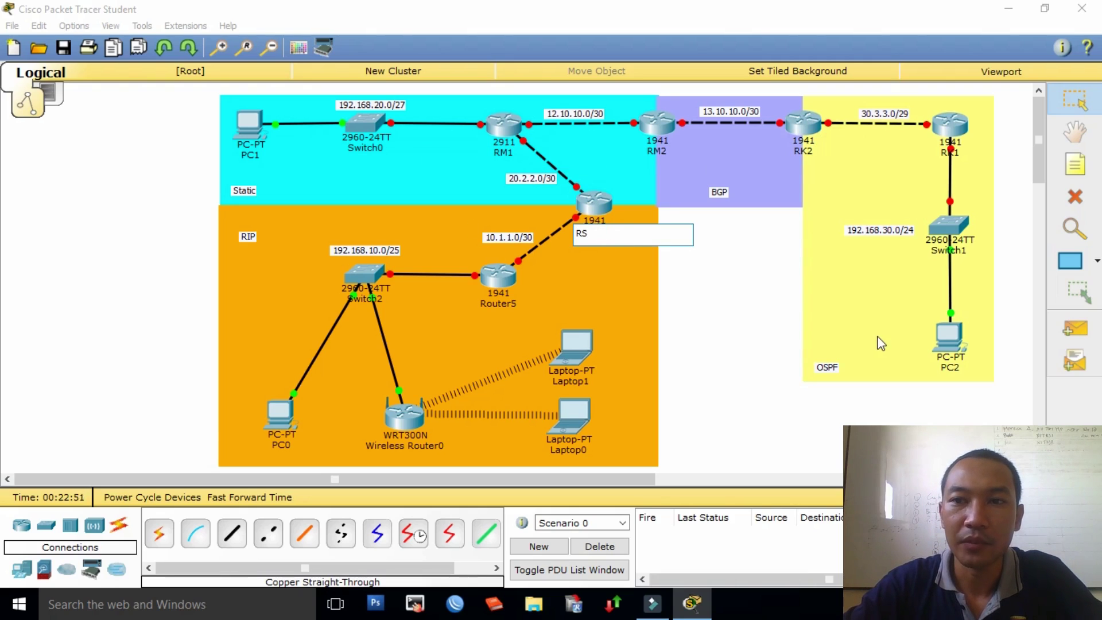
text(2)
click(498, 302)
text(RS)
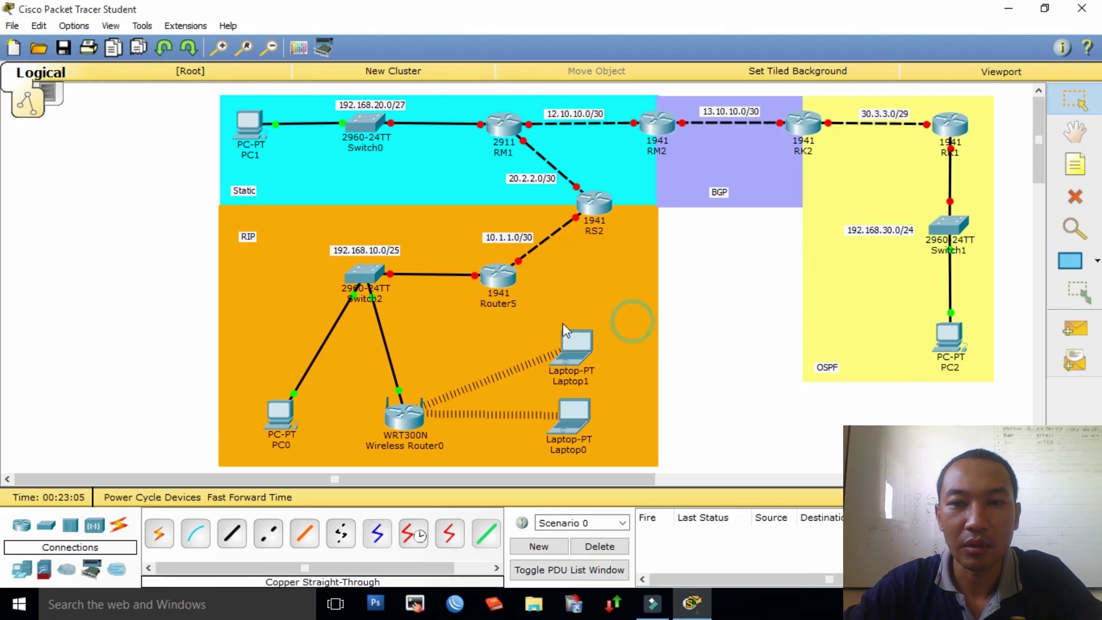
text(1)
key(Return)
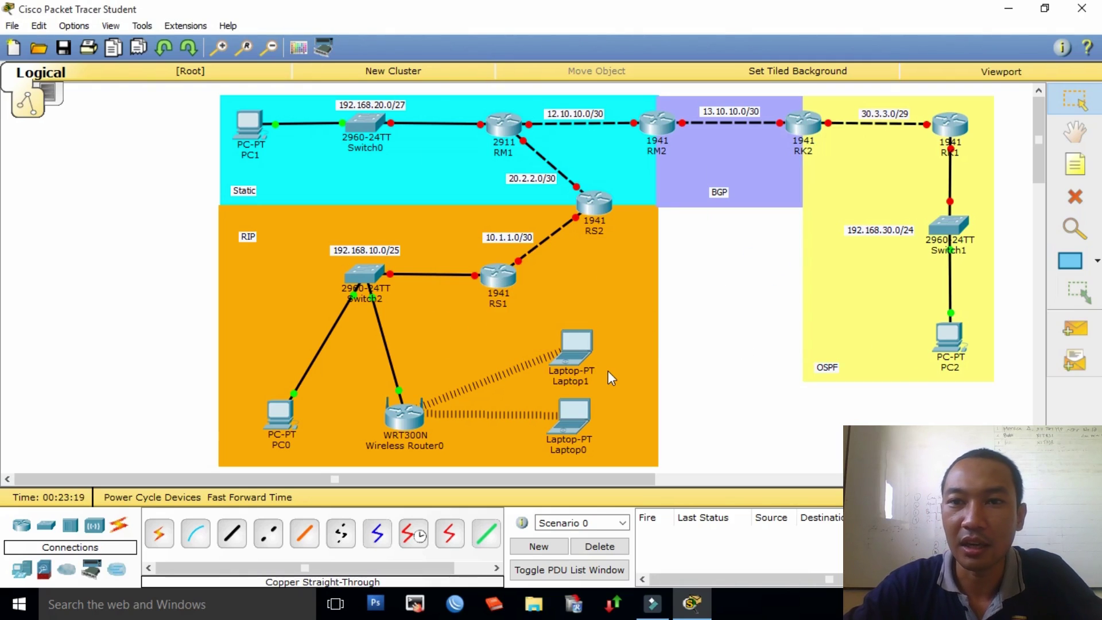
Step: Swap the positions of the two laptops so that Laptop0 sits above Laptop1
drag(574, 416, 572, 359)
click(704, 324)
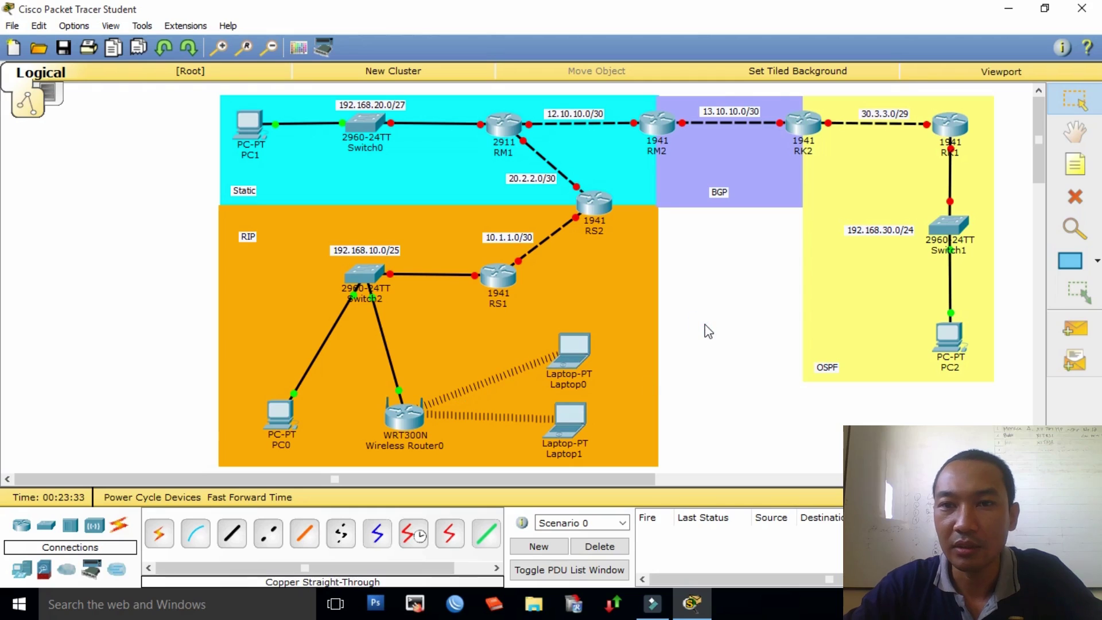
click(714, 434)
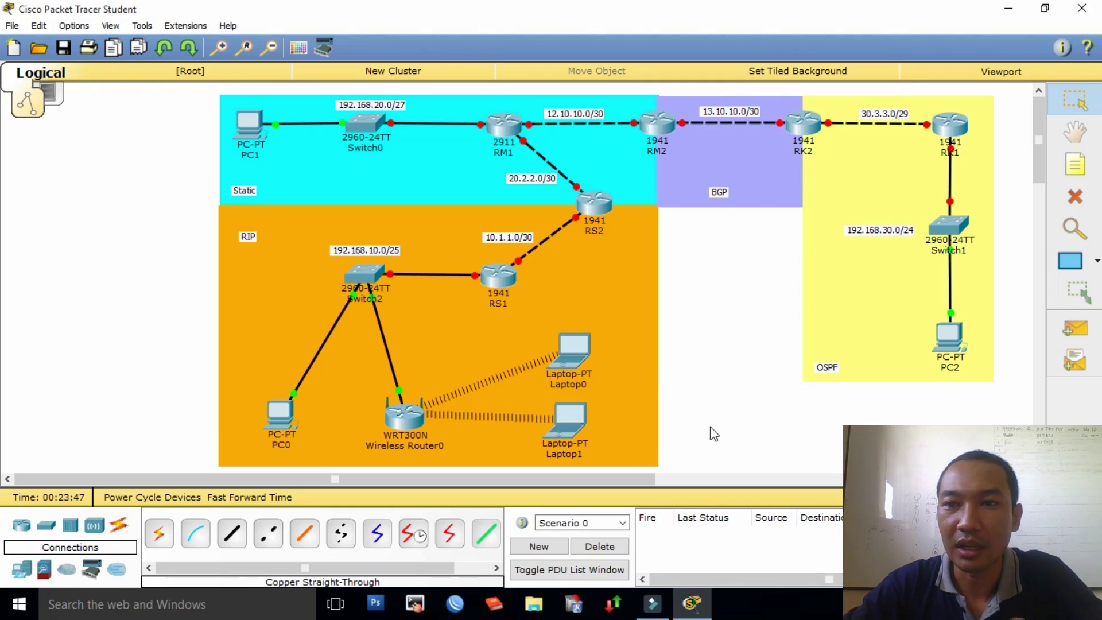
Step: Fine-tune the positions of the BGP, OSPF, Static and RIP notes and the 192.168.20.0/27 and 20.2.2.0/30 address notes
drag(718, 192, 730, 188)
drag(827, 366, 832, 361)
drag(248, 236, 242, 230)
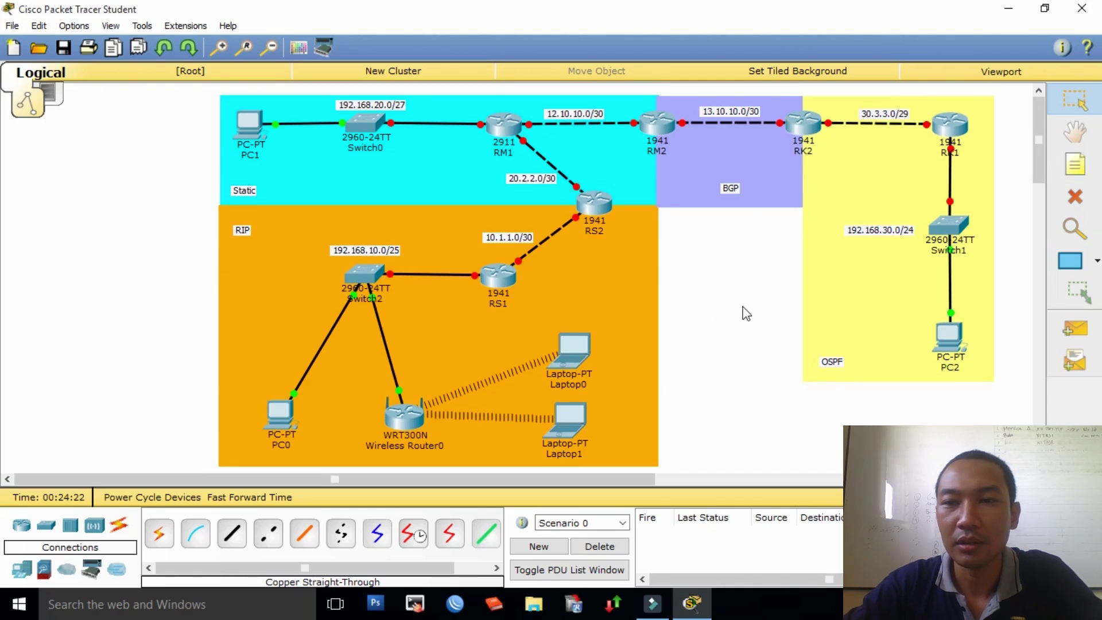
drag(369, 107, 371, 108)
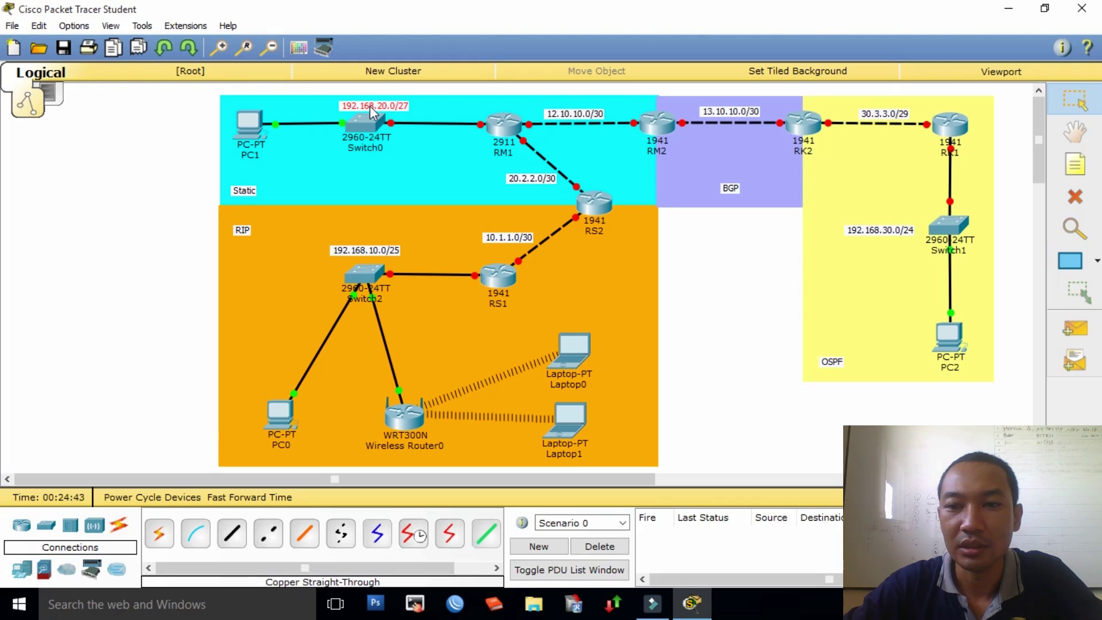
drag(534, 179, 529, 174)
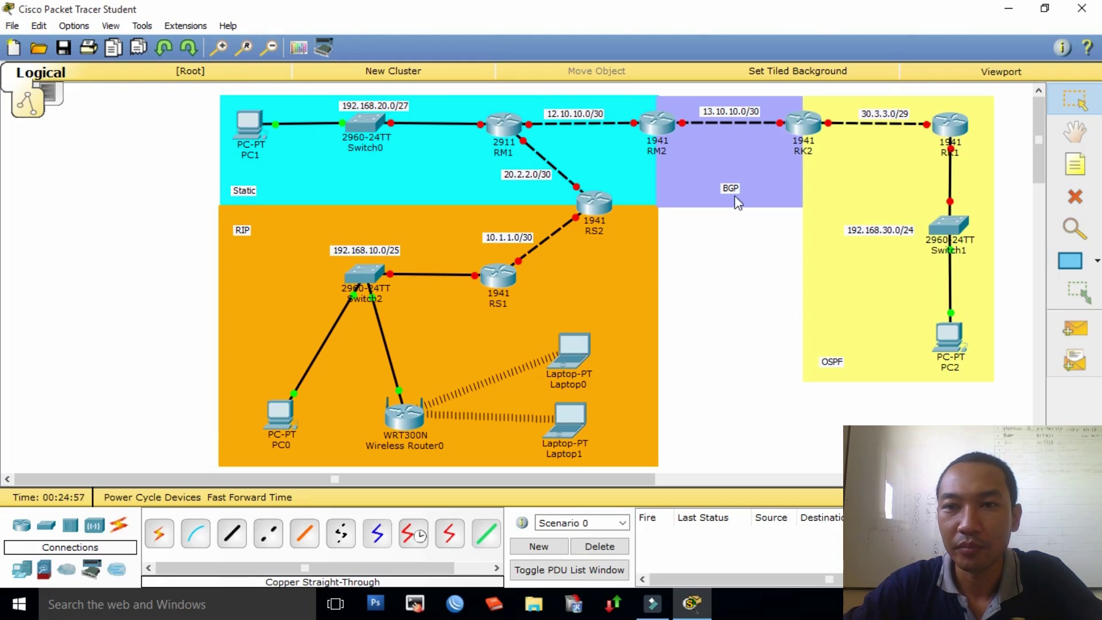
drag(733, 189, 732, 193)
drag(830, 369, 828, 370)
drag(244, 190, 245, 188)
drag(242, 231, 244, 222)
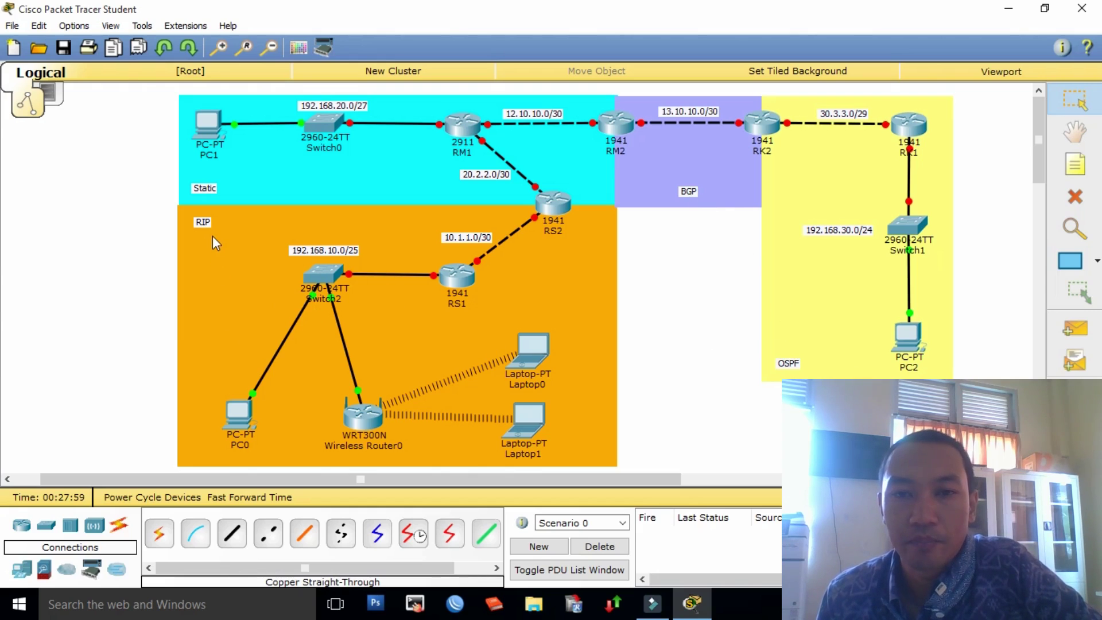
Step: Examine the interface details of the RK1, RK2 and RS2 routers and the links between the routing areas
click(657, 297)
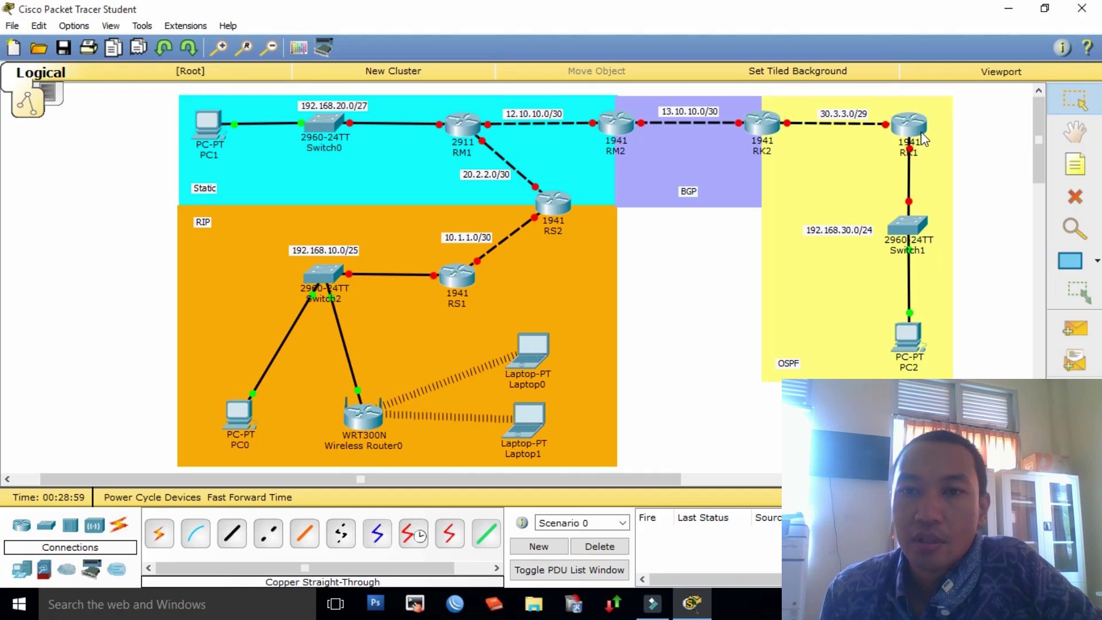
mouse_move(924, 140)
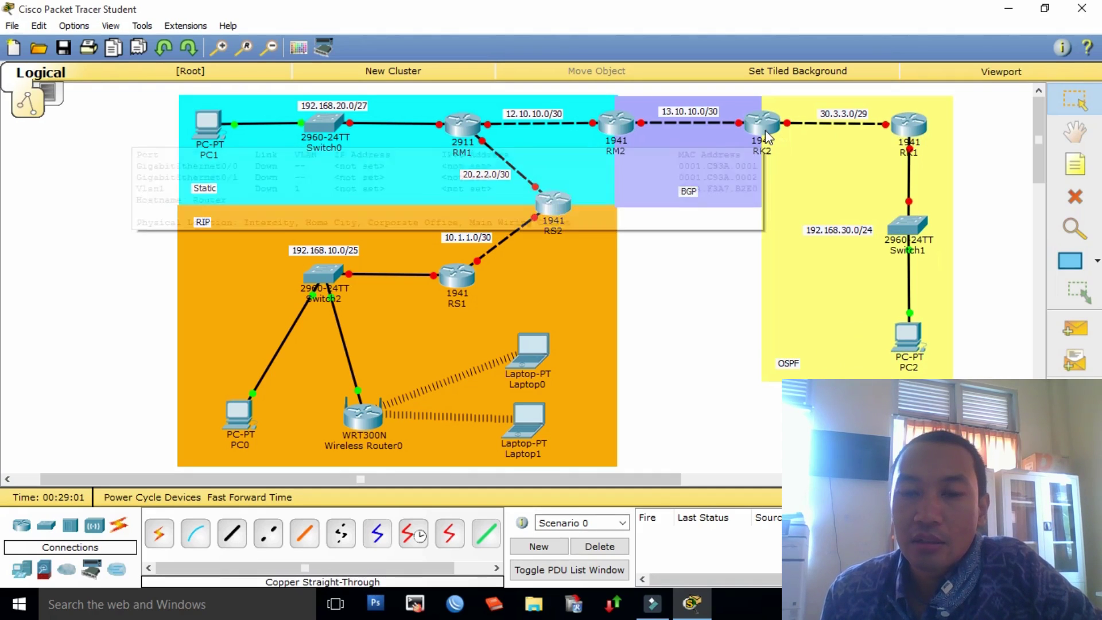
mouse_move(909, 131)
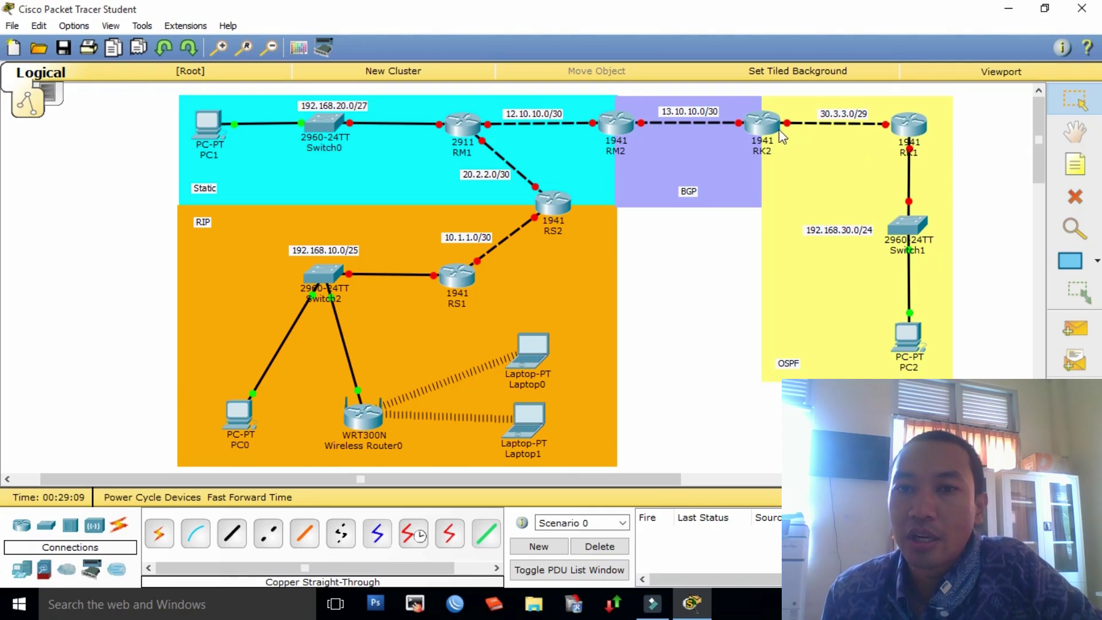
mouse_move(763, 133)
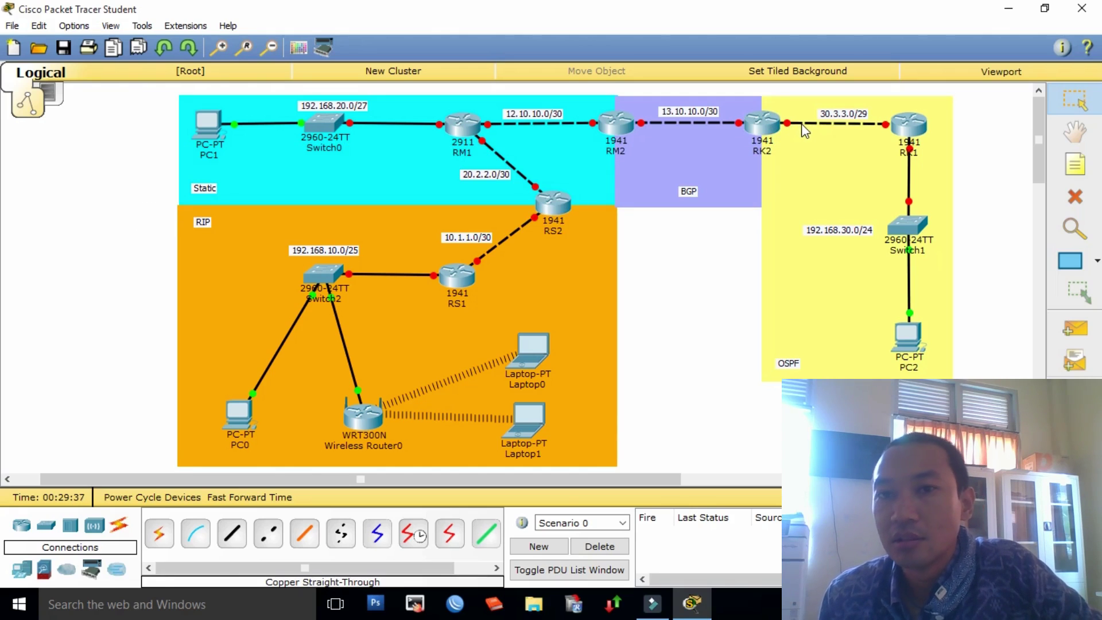
mouse_move(804, 129)
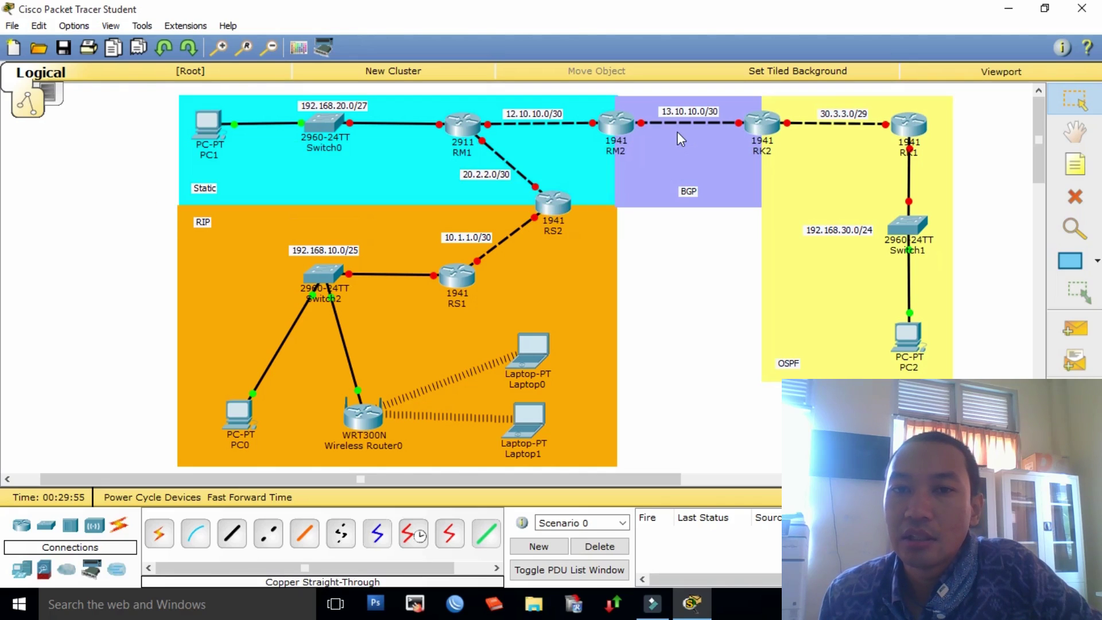
mouse_move(678, 126)
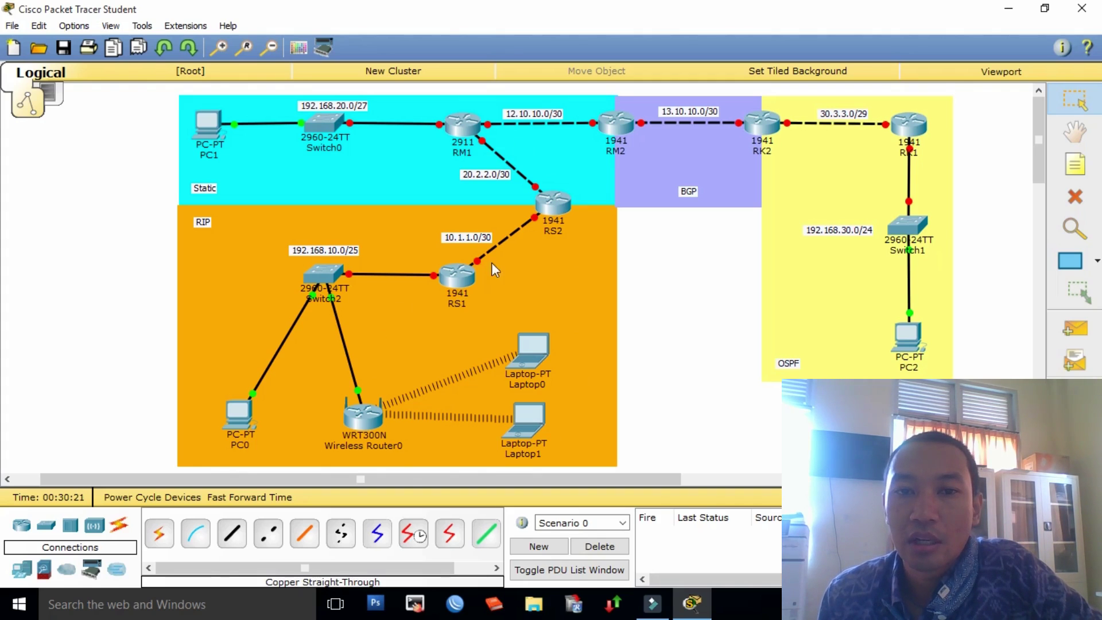
mouse_move(551, 217)
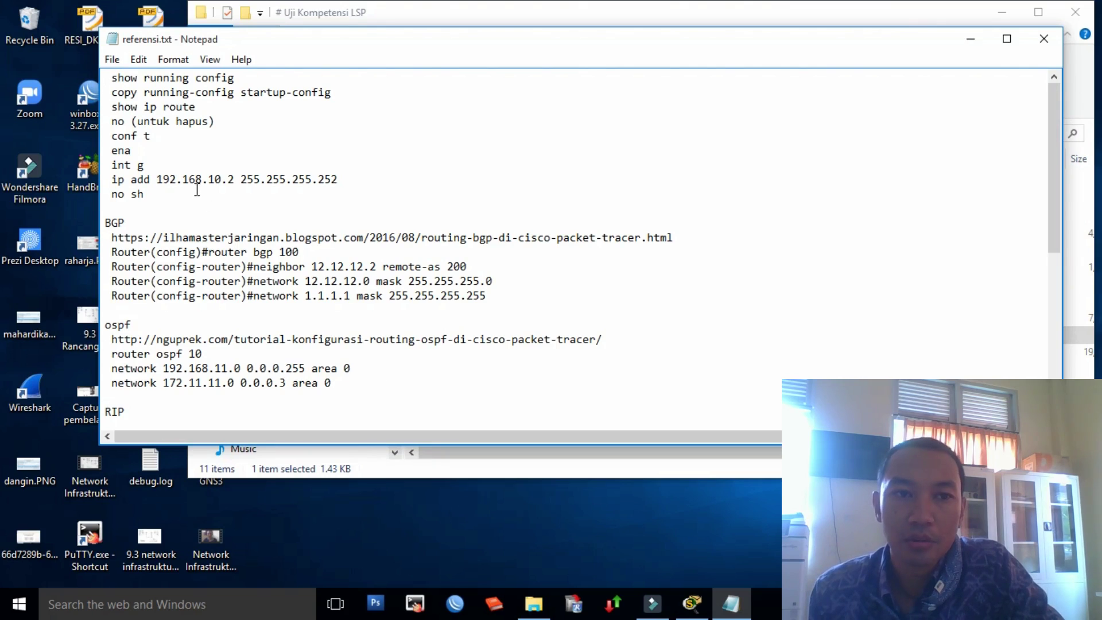
Step: Review the command reference in referensi.txt in Notepad, compare it with the Packet Tracer topology, and highlight the "show running config" line
drag(1058, 112, 1061, 70)
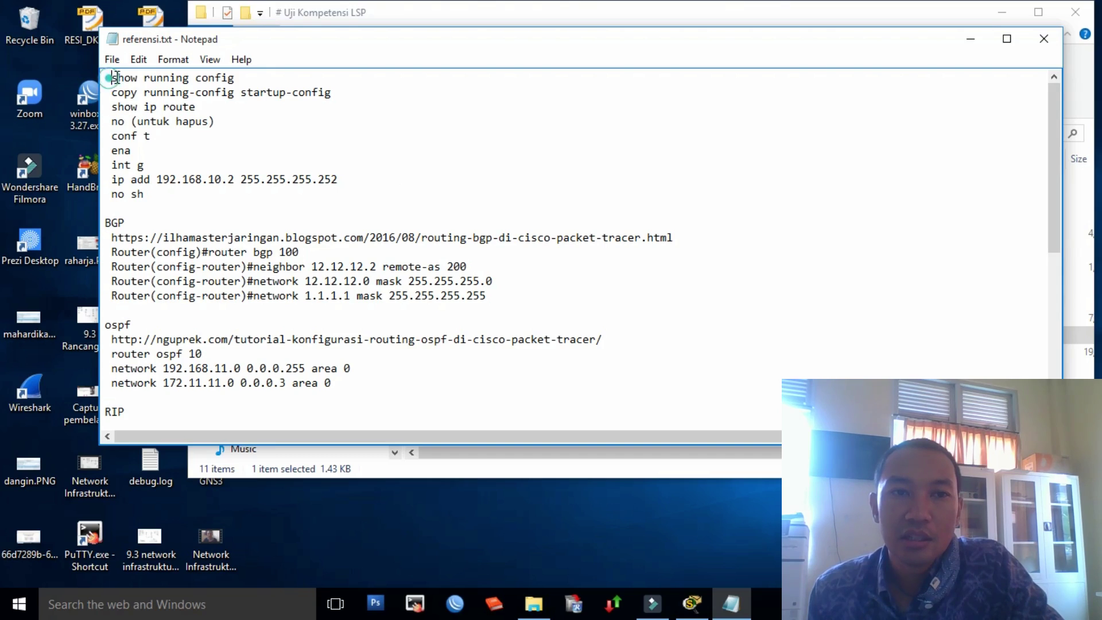
drag(112, 79, 314, 81)
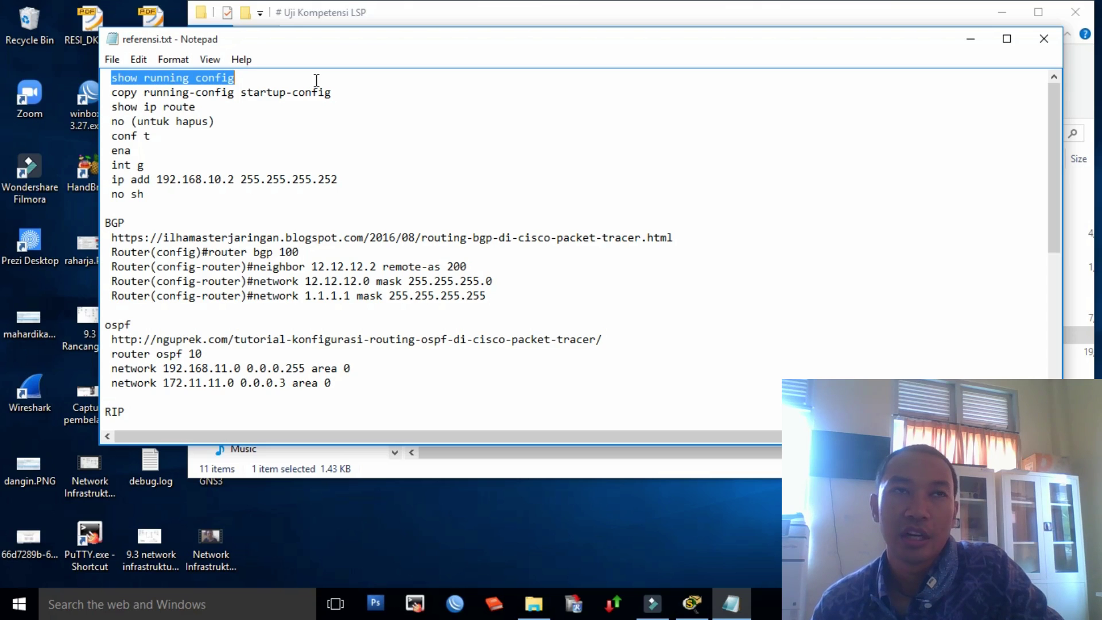
key(alt+Tab)
key(Tab)
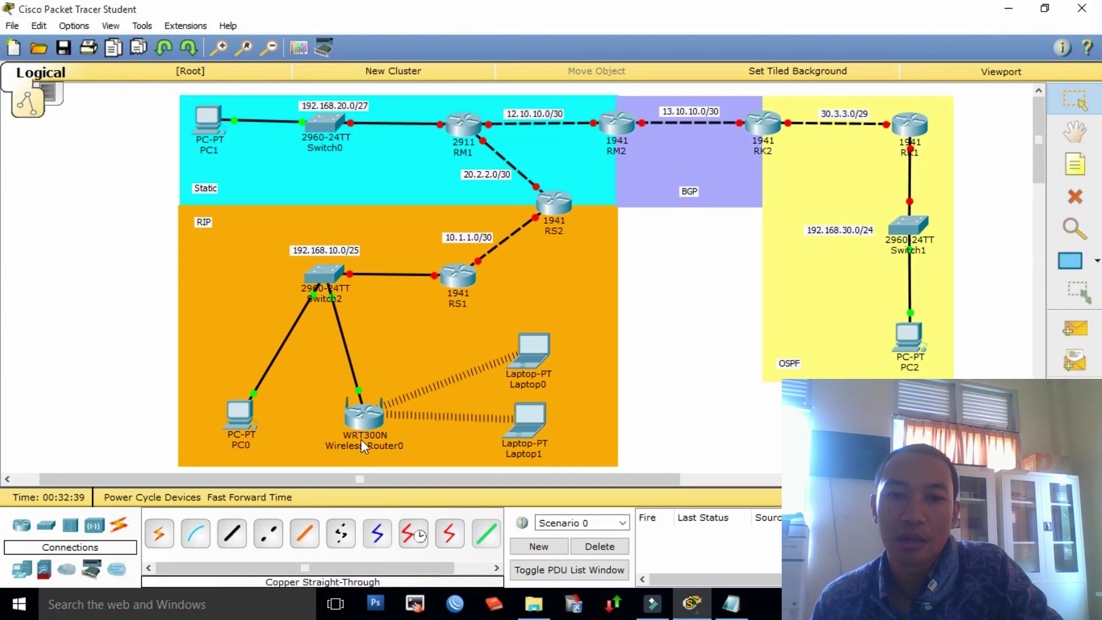
key(alt+Tab)
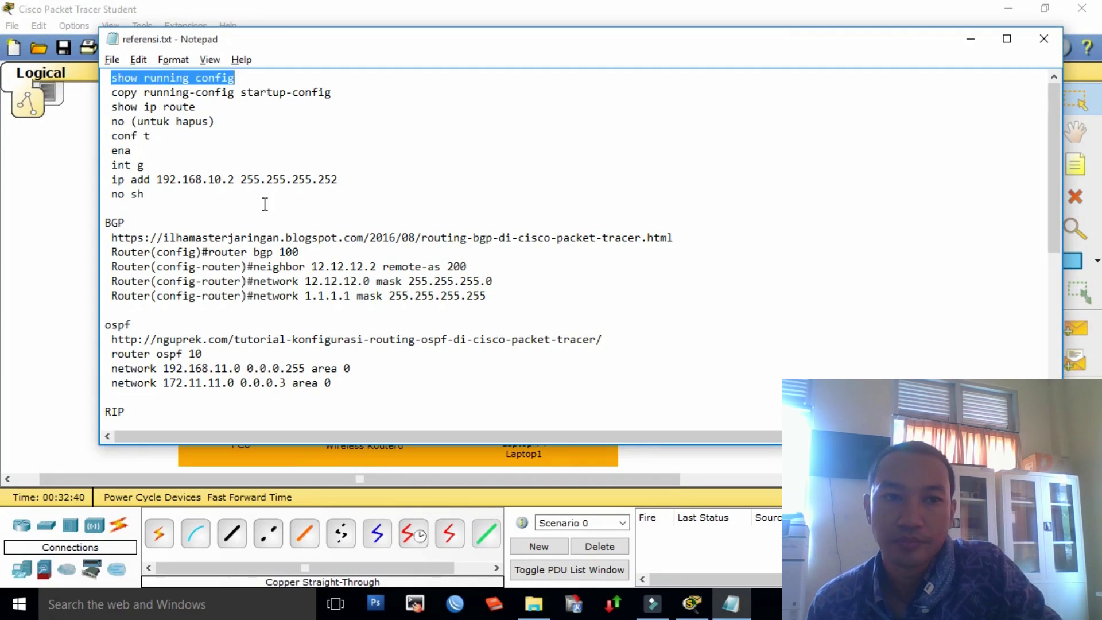
click(263, 145)
drag(109, 75, 236, 77)
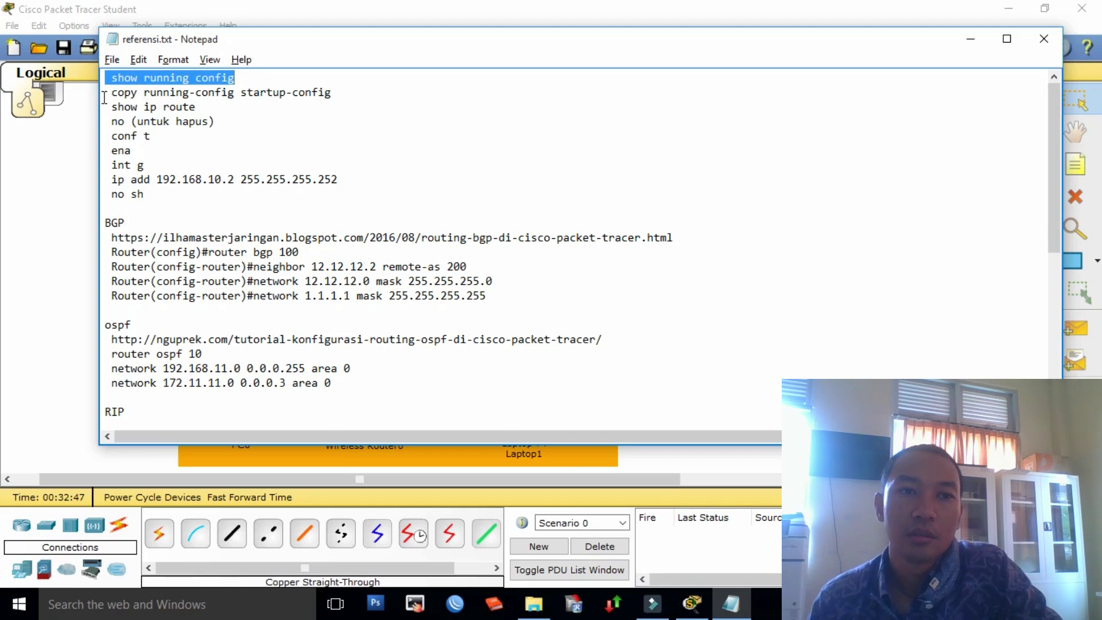
Step: Highlight the "copy running-config startup-config", "no" and "conf t" commands in turn in referensi.txt
drag(105, 96, 371, 98)
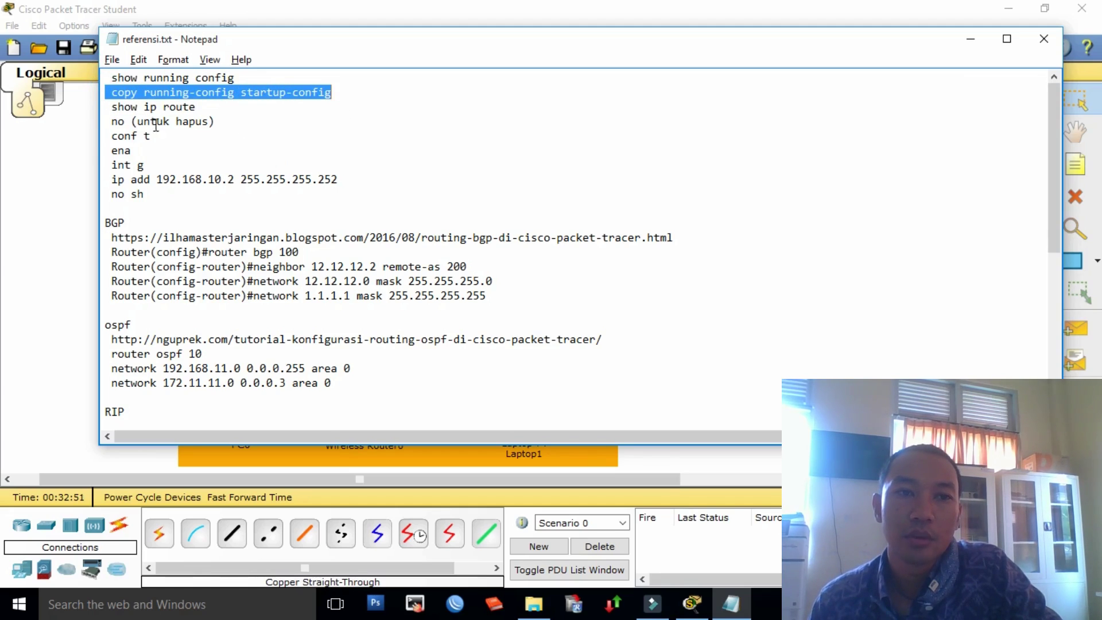
double_click(125, 120)
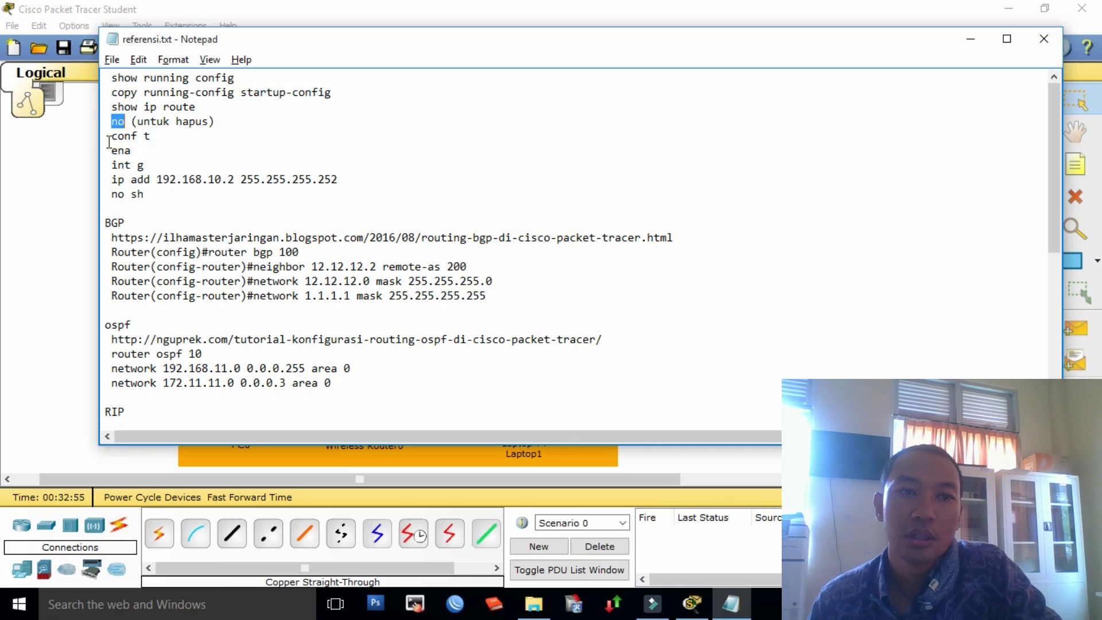
drag(105, 137, 154, 137)
Step: Expand the abbreviated "conf t" line to "configure terminal" in the general command list
click(135, 136)
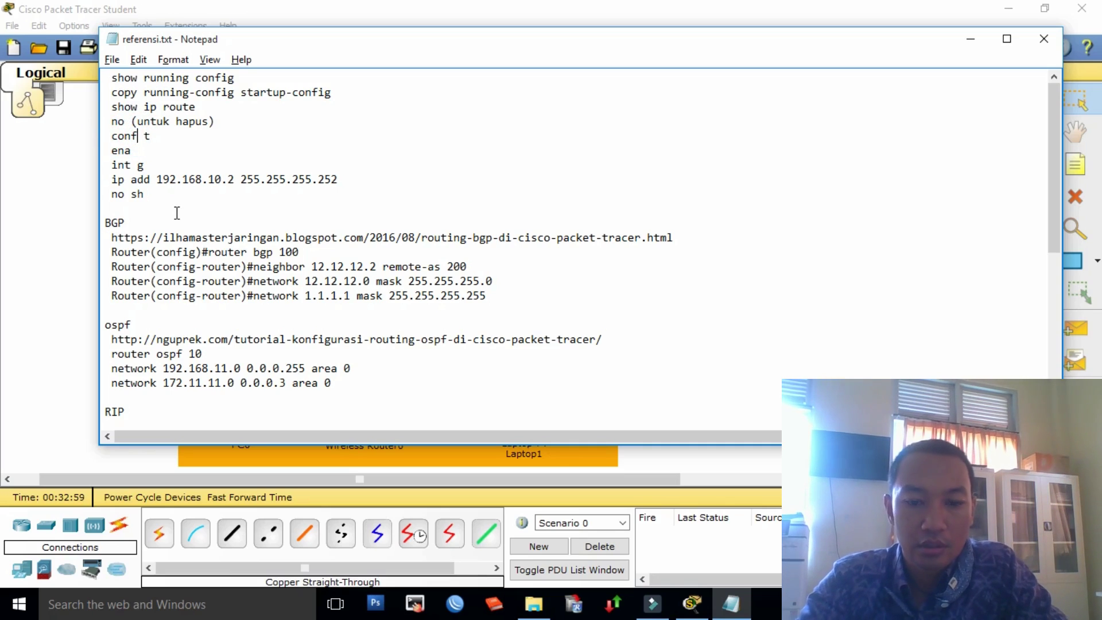
drag(143, 135, 166, 135)
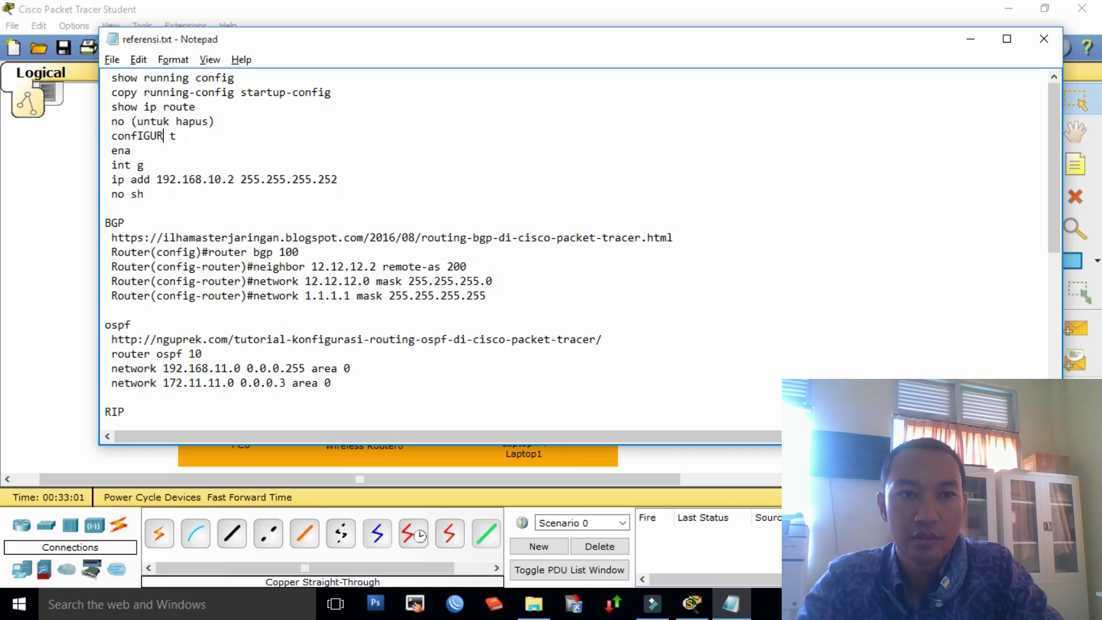
click(143, 135)
key(BackSpace)
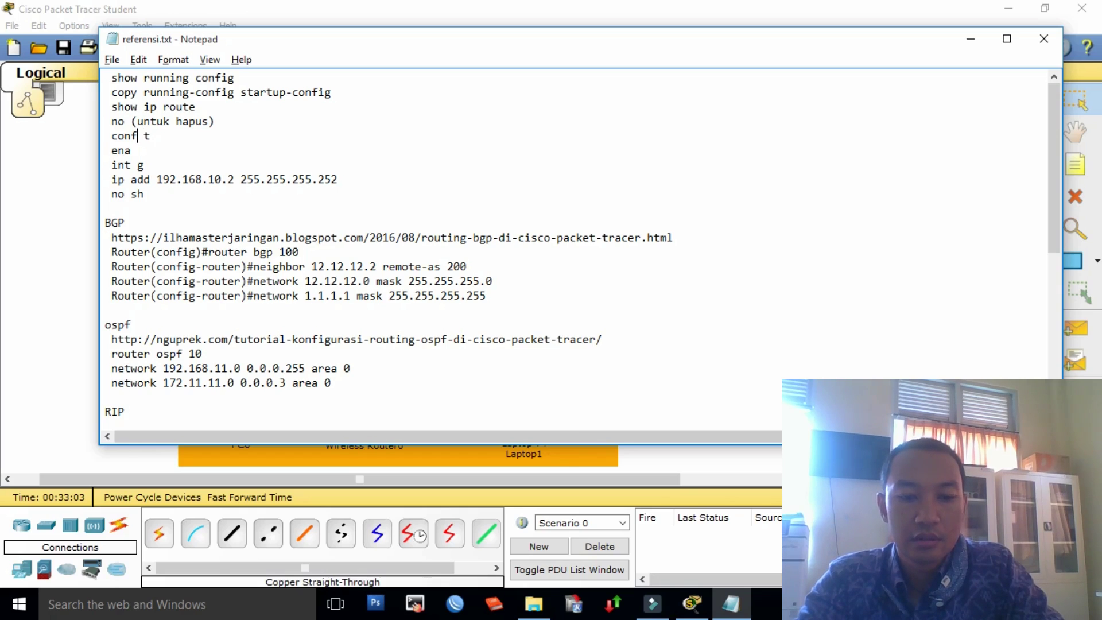
text(igure)
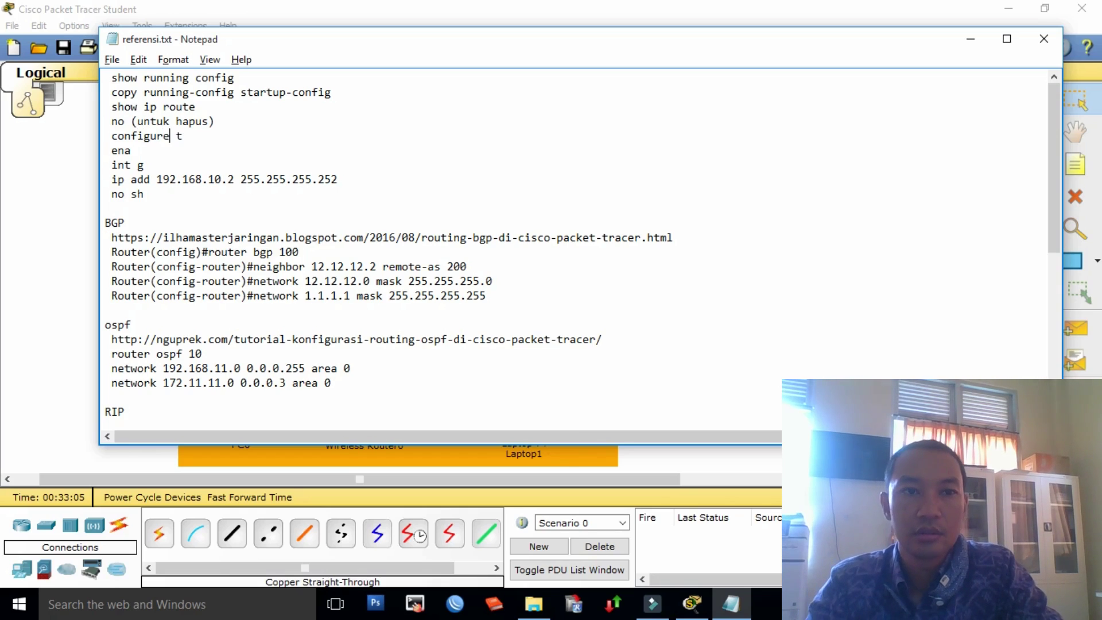
key(End)
text(er)
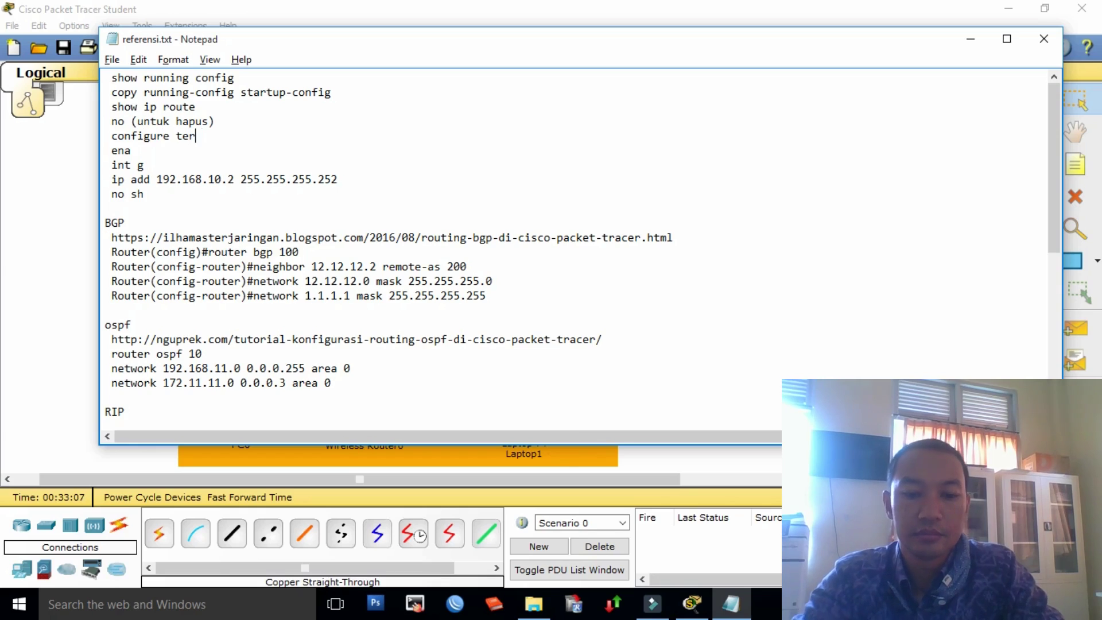
text(minl)
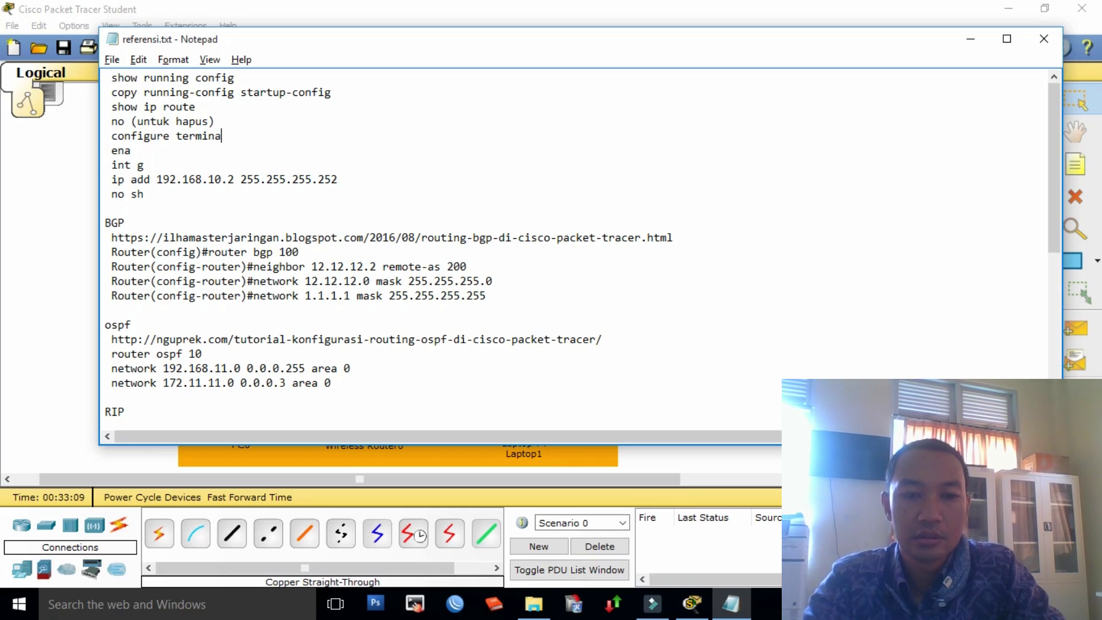
Step: Expand "ena" to "enable" and "int g" to "interface gigabit 0/0" in the general command list
key(Down)
key(Down)
key(Home)
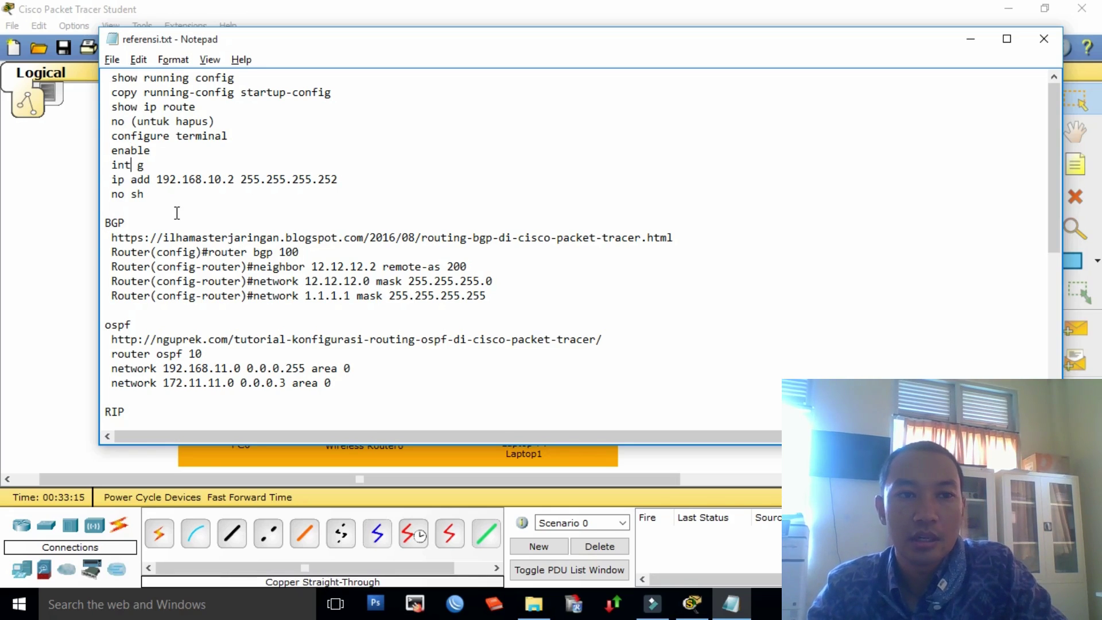
key(Right)
key(Right)
key(Right)
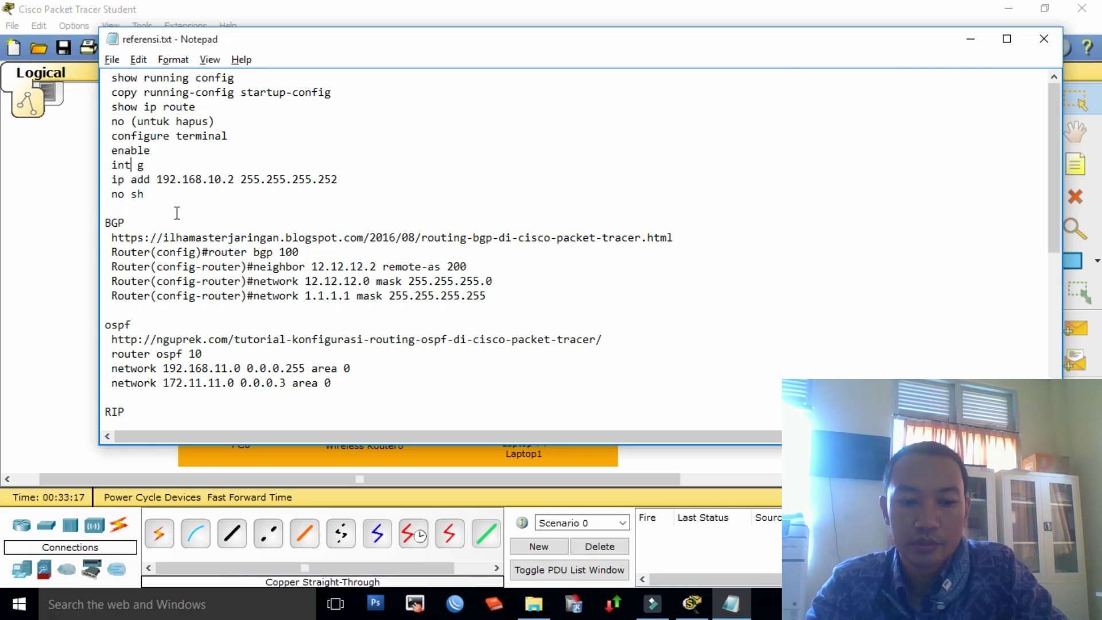
text(erface g)
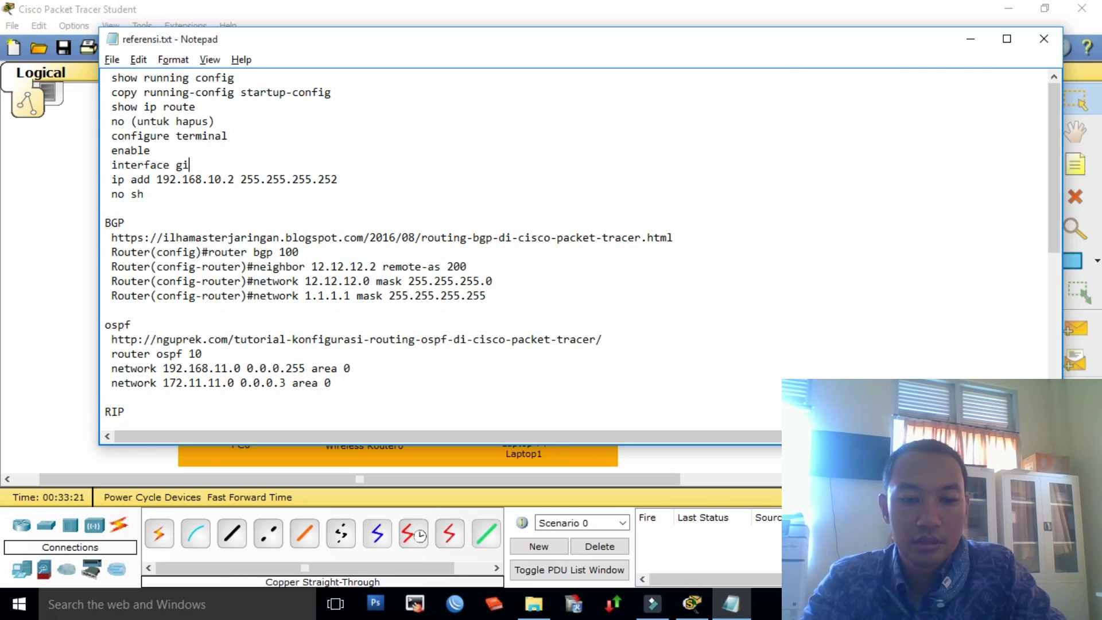
text(igabit)
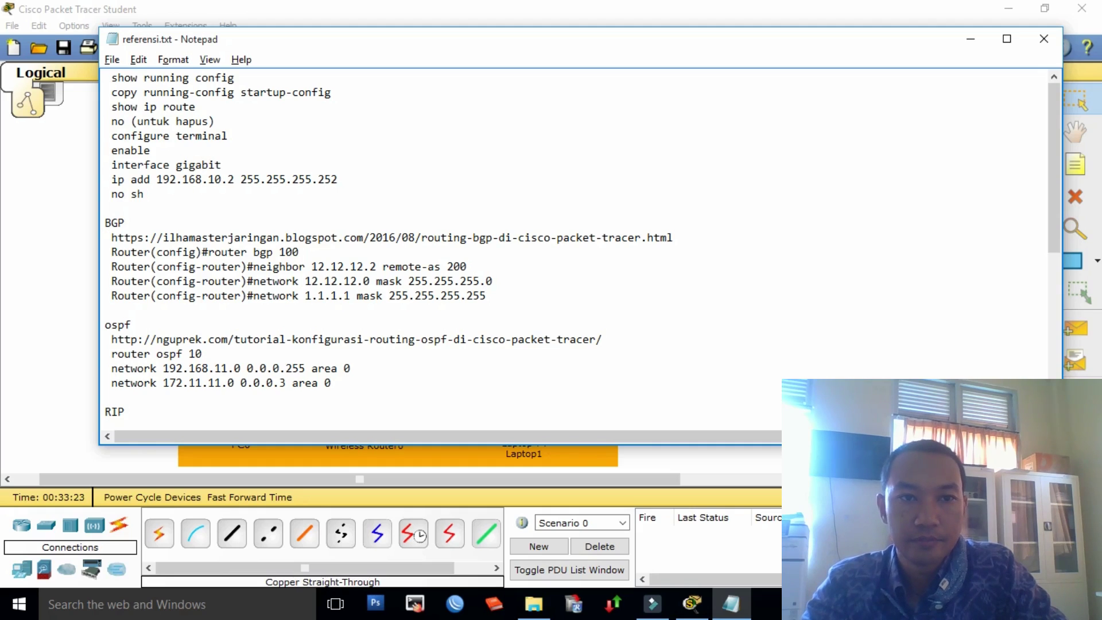
text( 0)
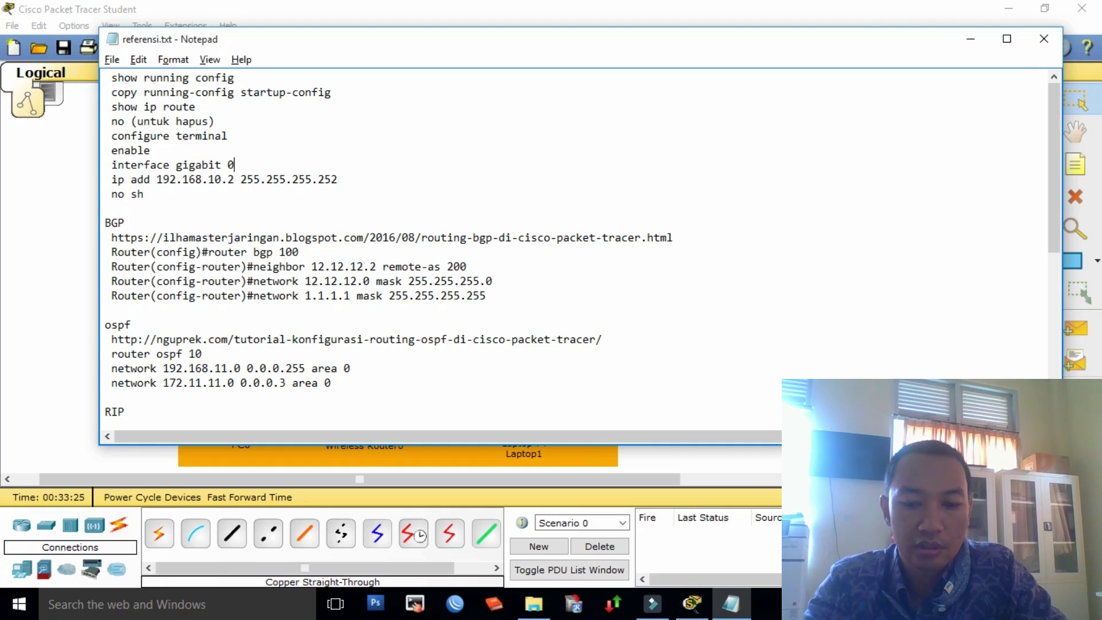
text(/0)
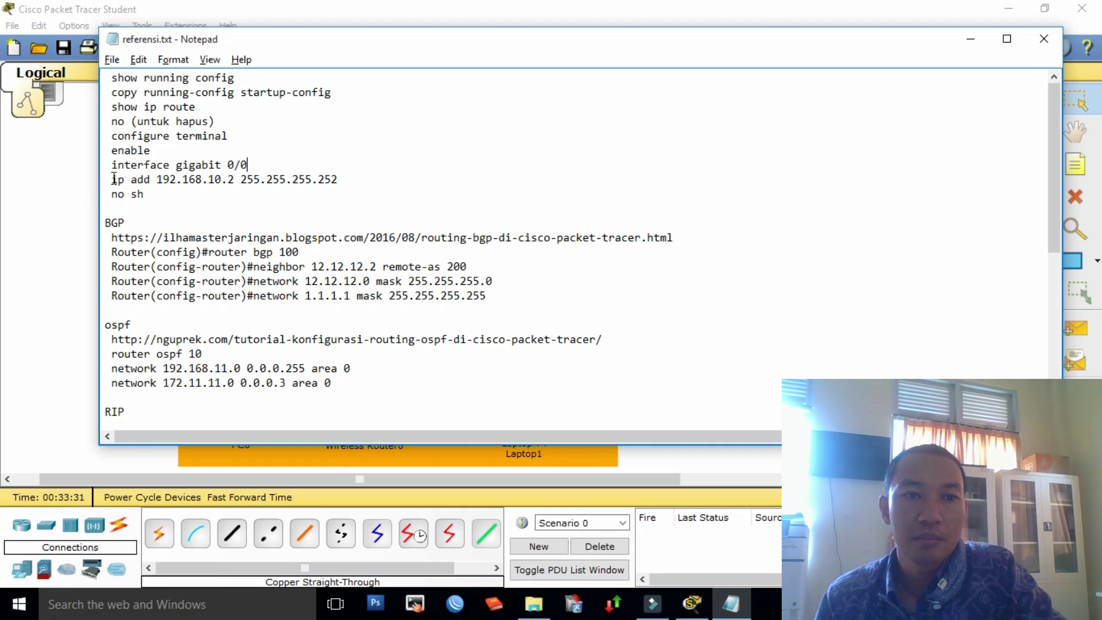
Step: Expand "ip add" to "ip address" and "no sh" to "no shutdown", keeping the sample address and mask
click(151, 178)
text(ress)
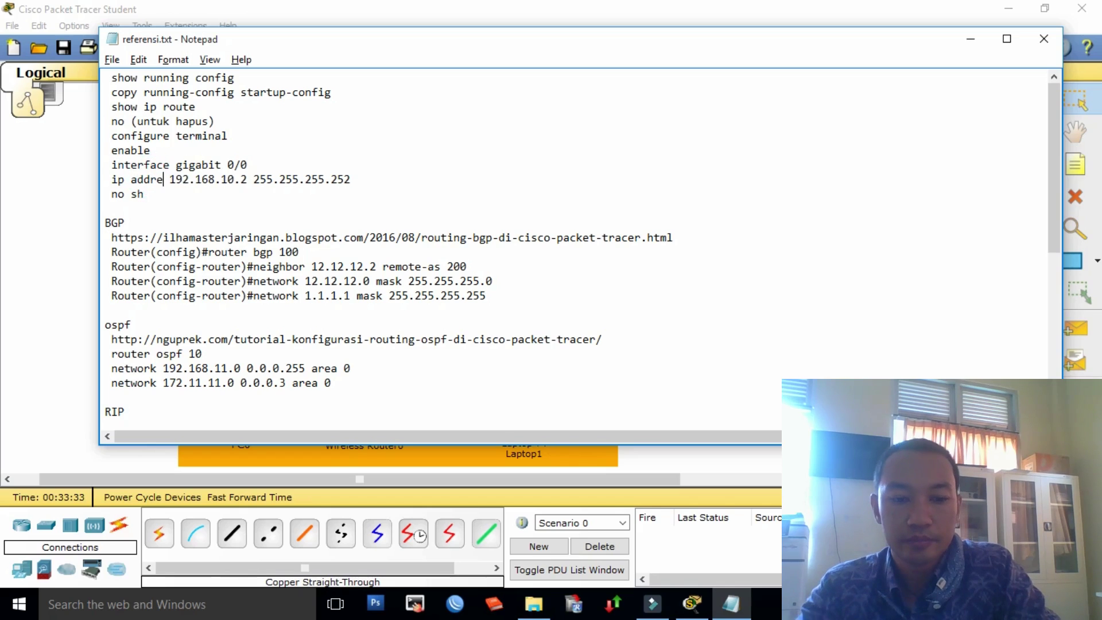
click(182, 179)
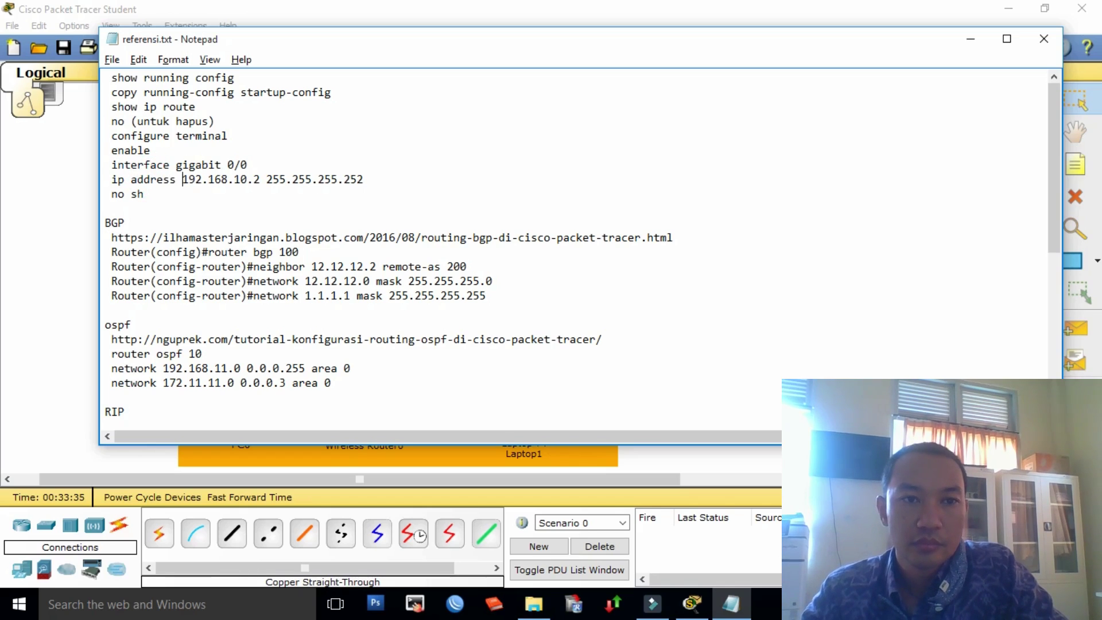
drag(182, 179, 363, 179)
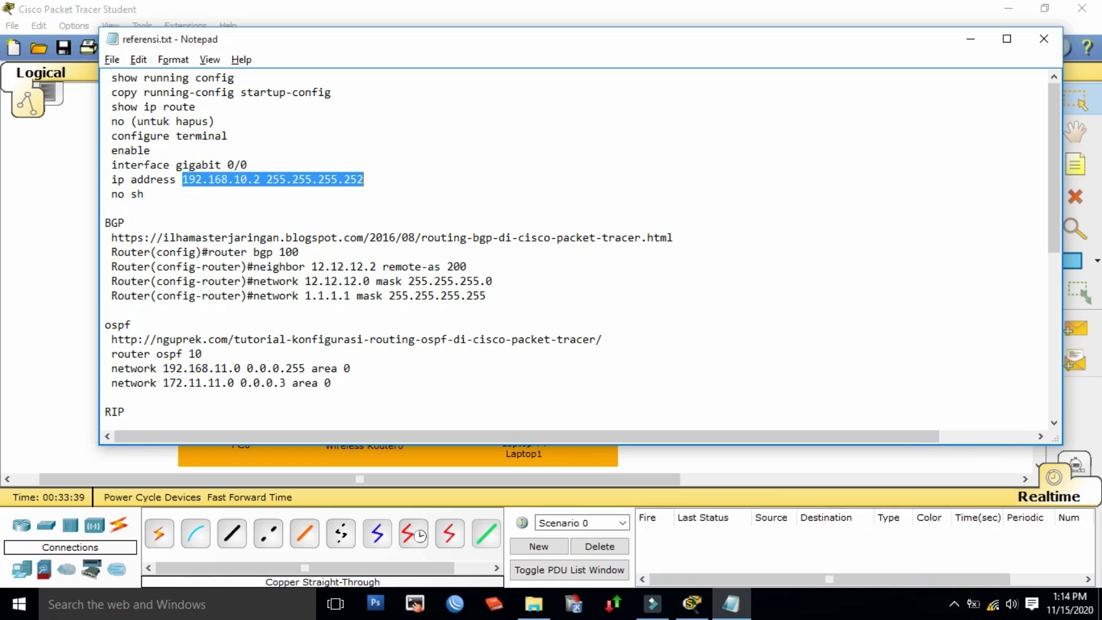
double_click(139, 194)
text(shu)
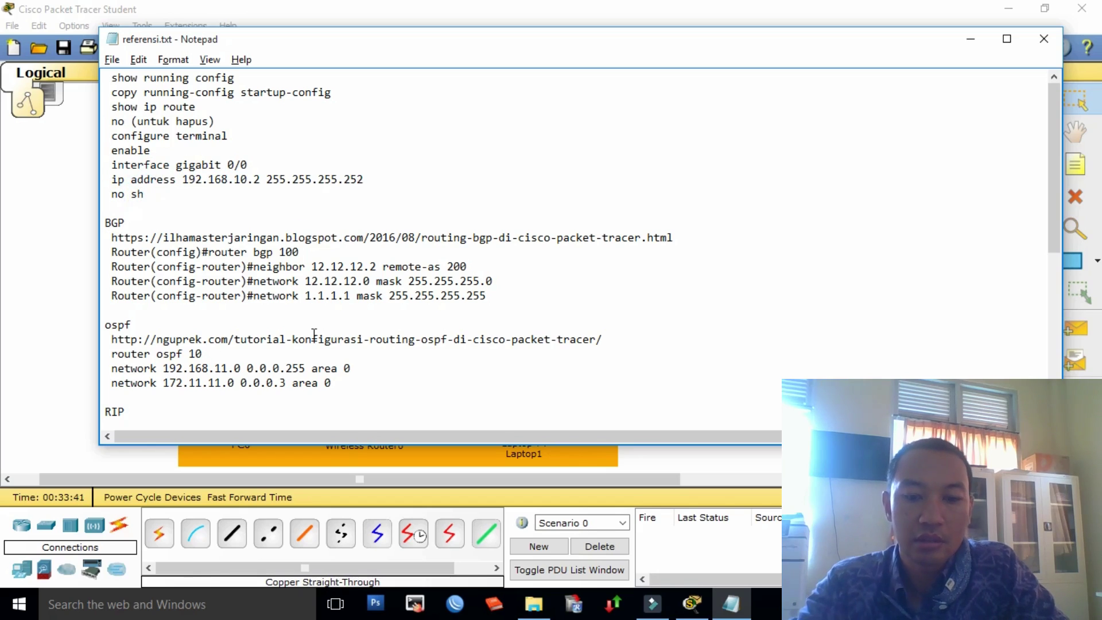
text(tdown)
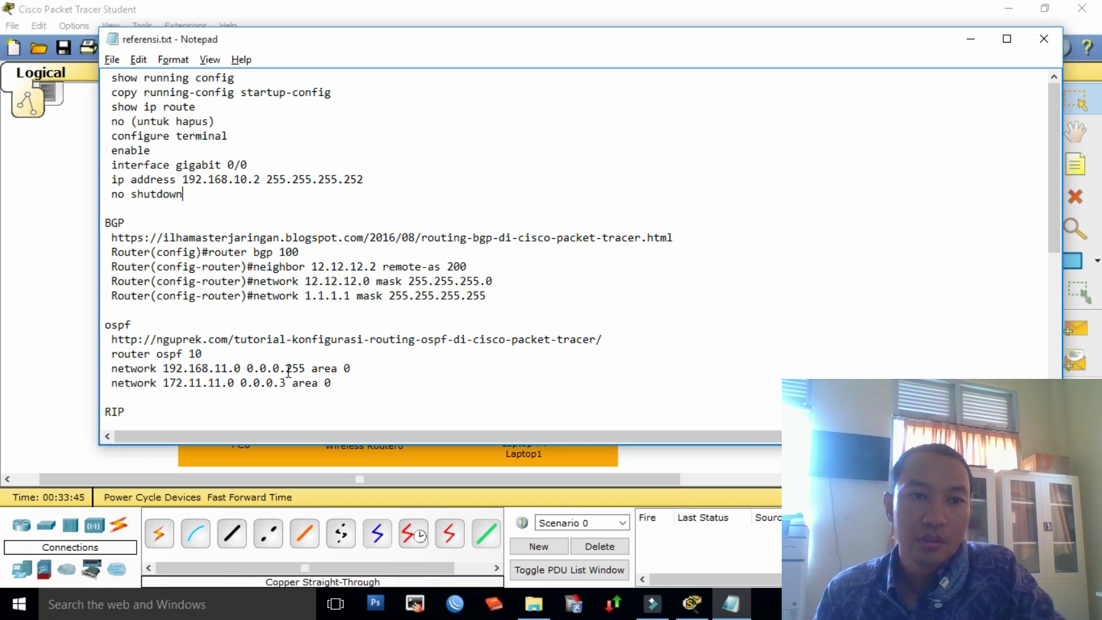
Step: Review the general, BGP, OSPF, RIP and static routing commands, highlighting each block in turn
click(253, 256)
drag(198, 196, 109, 76)
scroll(135, 225, down, 1)
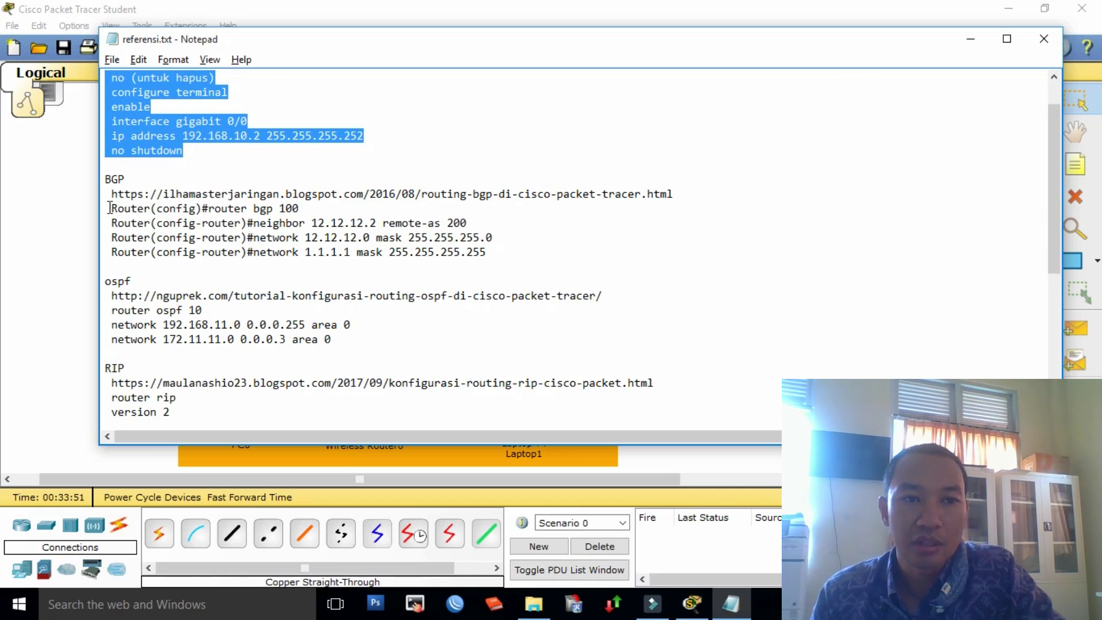
drag(109, 206, 562, 248)
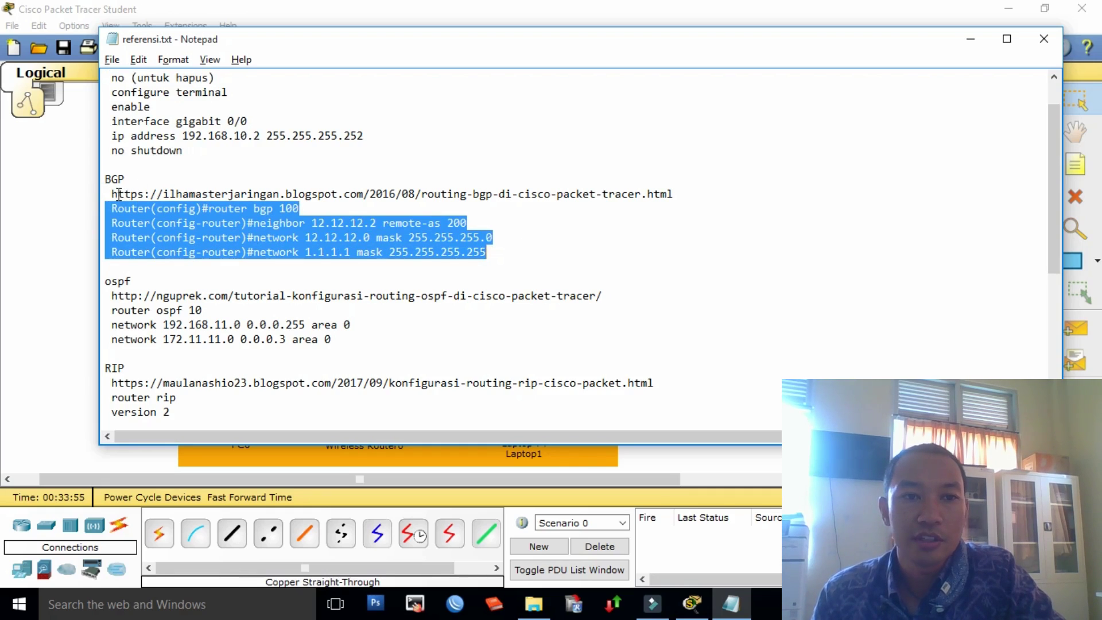
drag(111, 194, 701, 193)
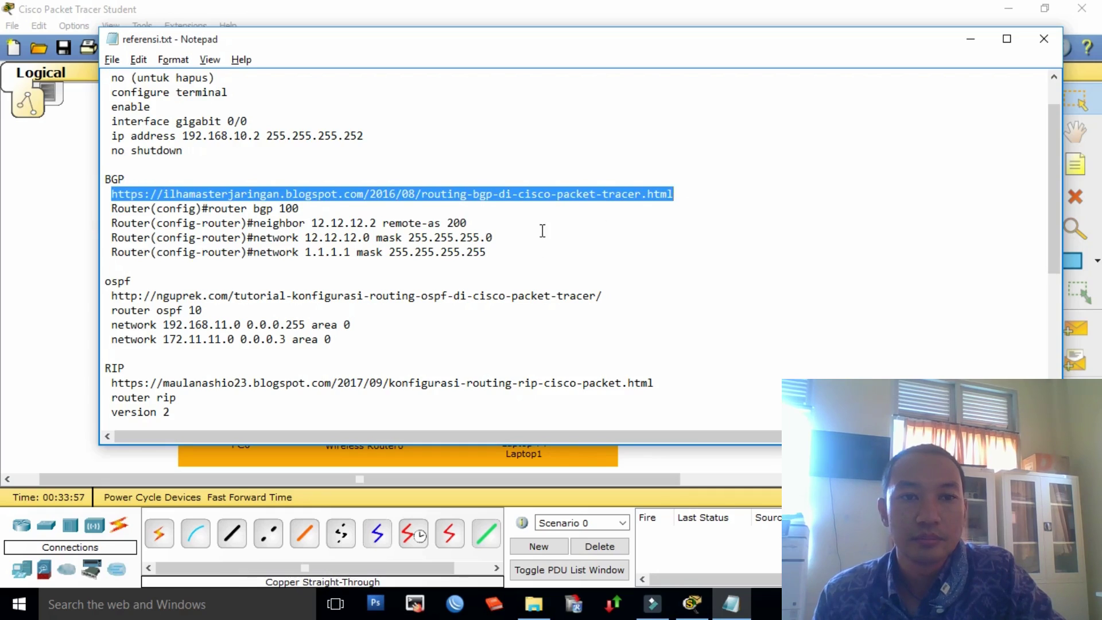
click(519, 230)
drag(113, 207, 541, 251)
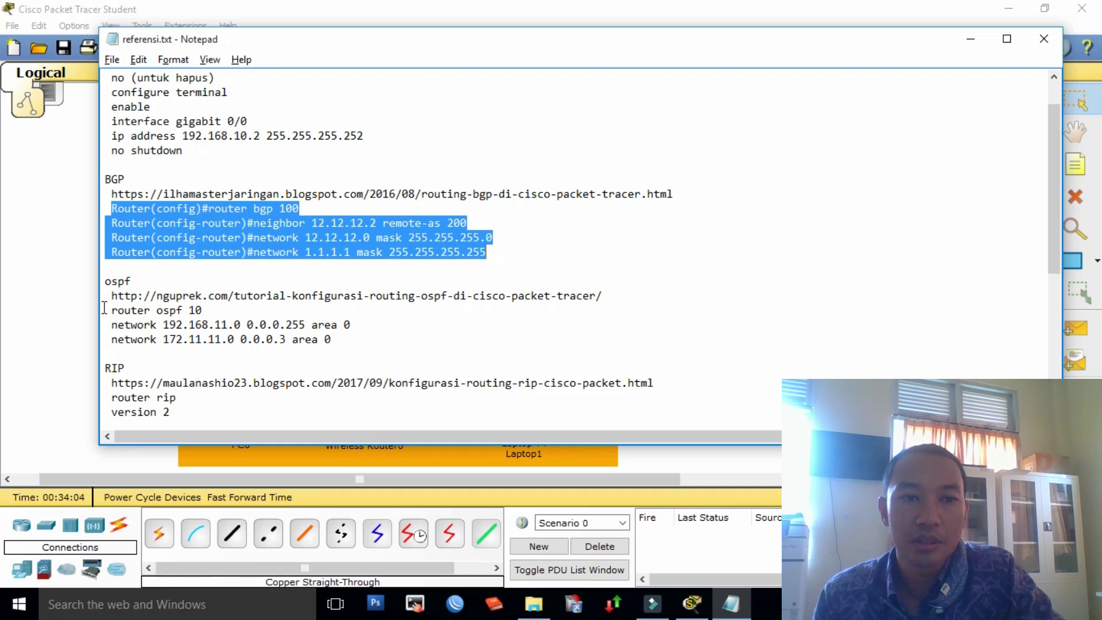
drag(104, 308, 371, 335)
scroll(367, 348, down, 1)
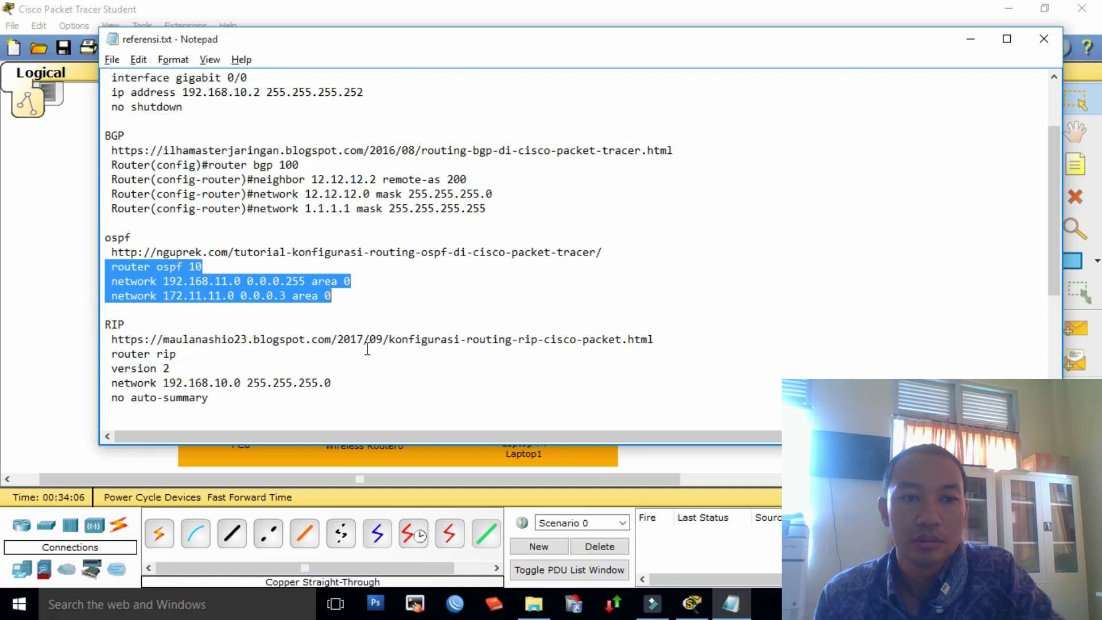
drag(102, 353, 329, 402)
scroll(330, 401, down, 5)
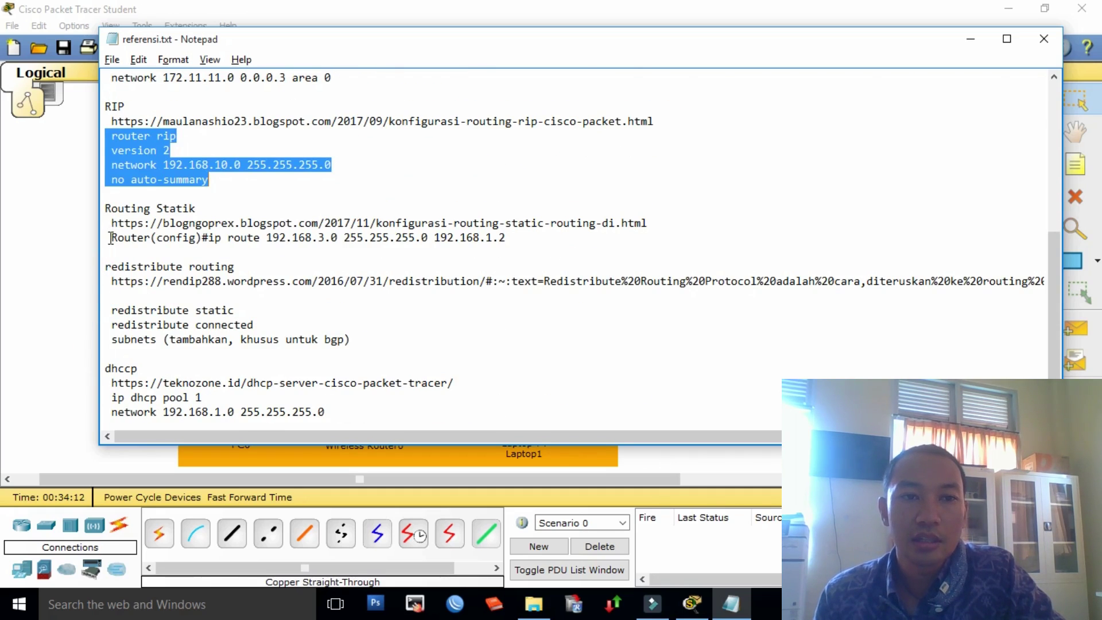
drag(111, 238, 371, 253)
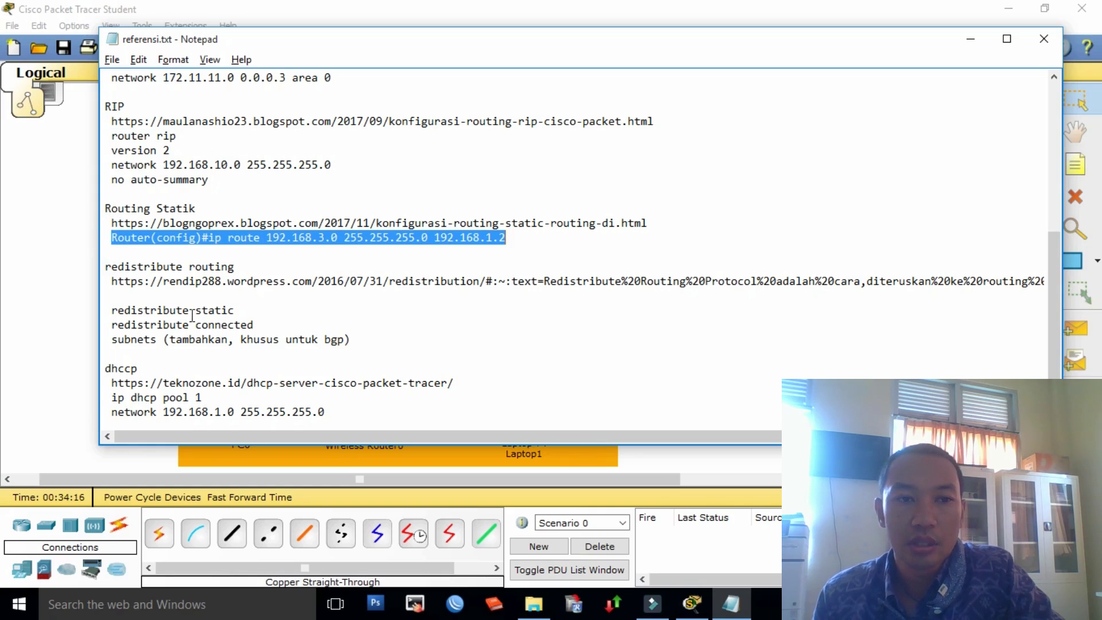
Step: Remove the blank line and surplus space before "redistribute static" in the redistribute routing section
click(144, 296)
key(Delete)
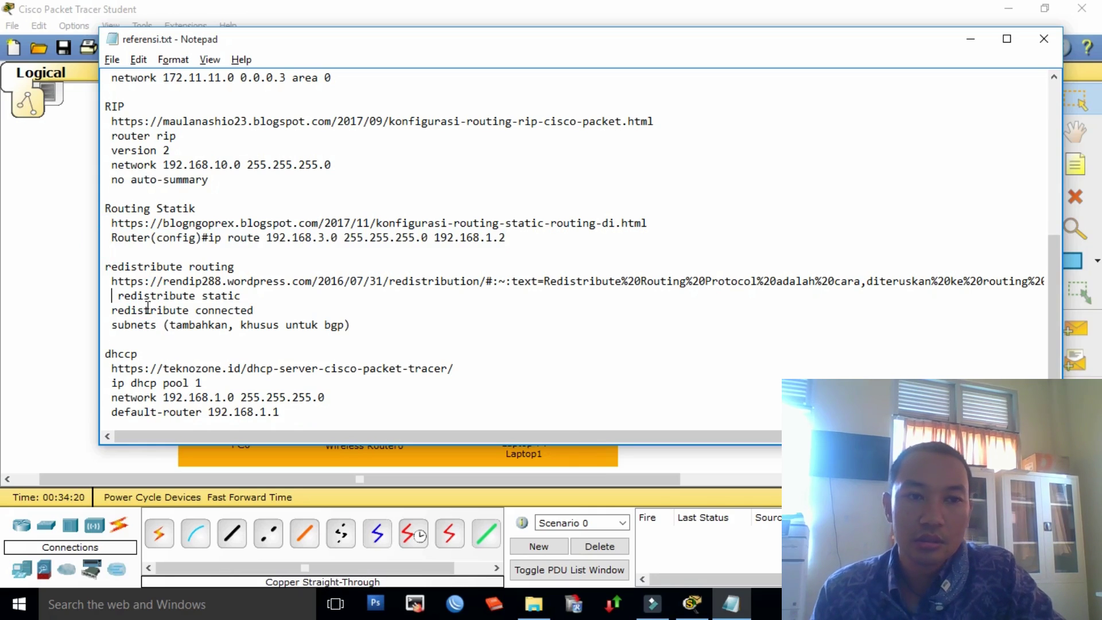
key(Delete)
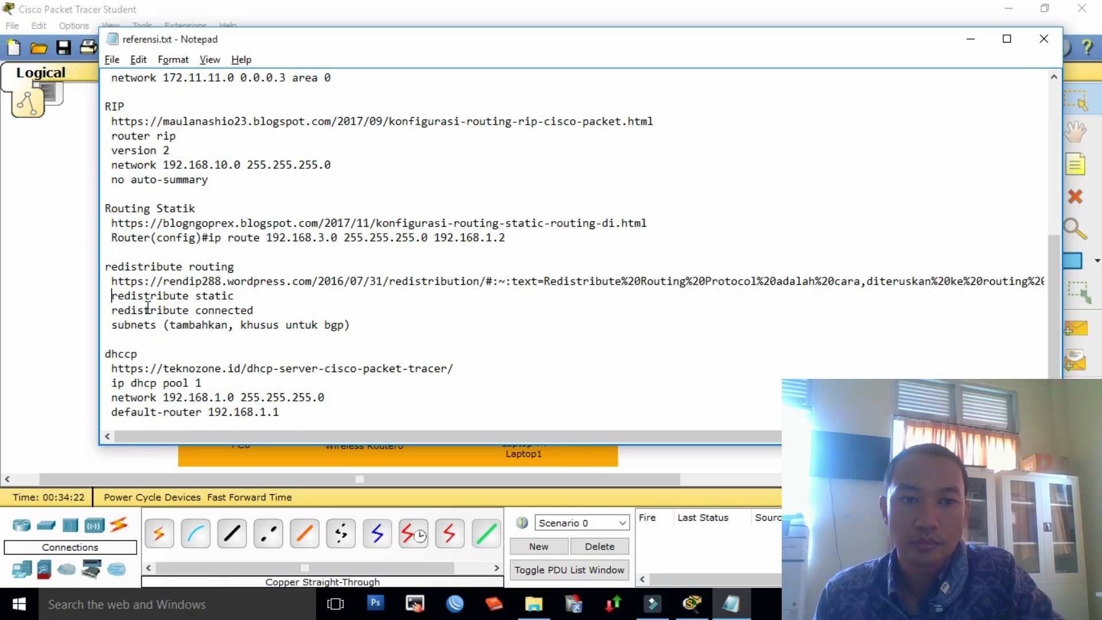
Step: Review the redistribution and DHCP command blocks, and return to the start of the file to highlight "show running config"
drag(118, 297, 419, 328)
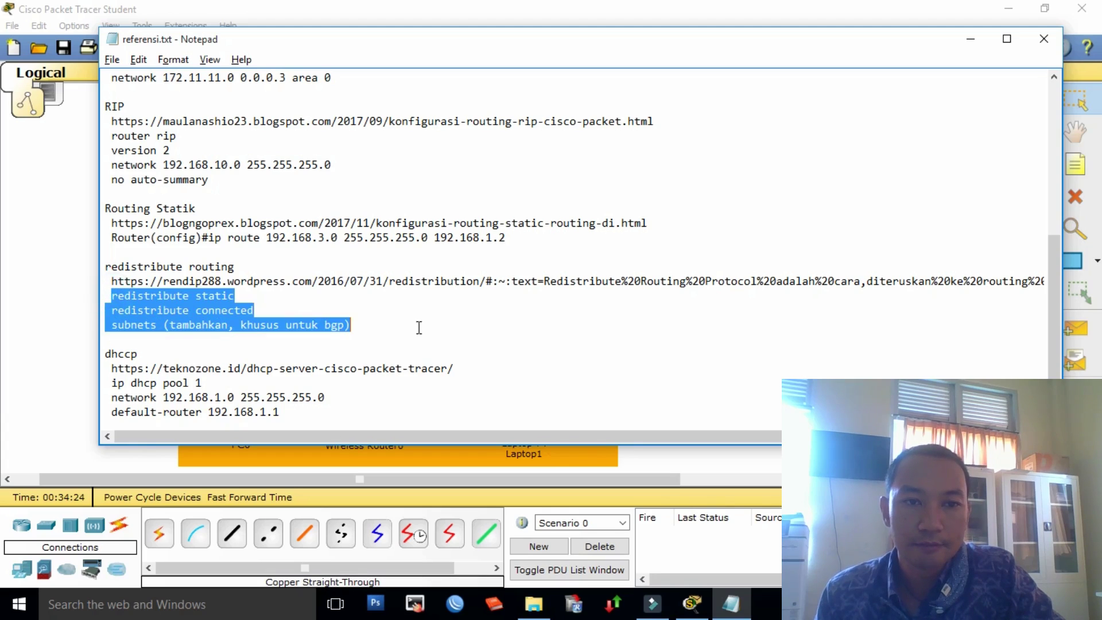
click(223, 266)
scroll(204, 366, down, 1)
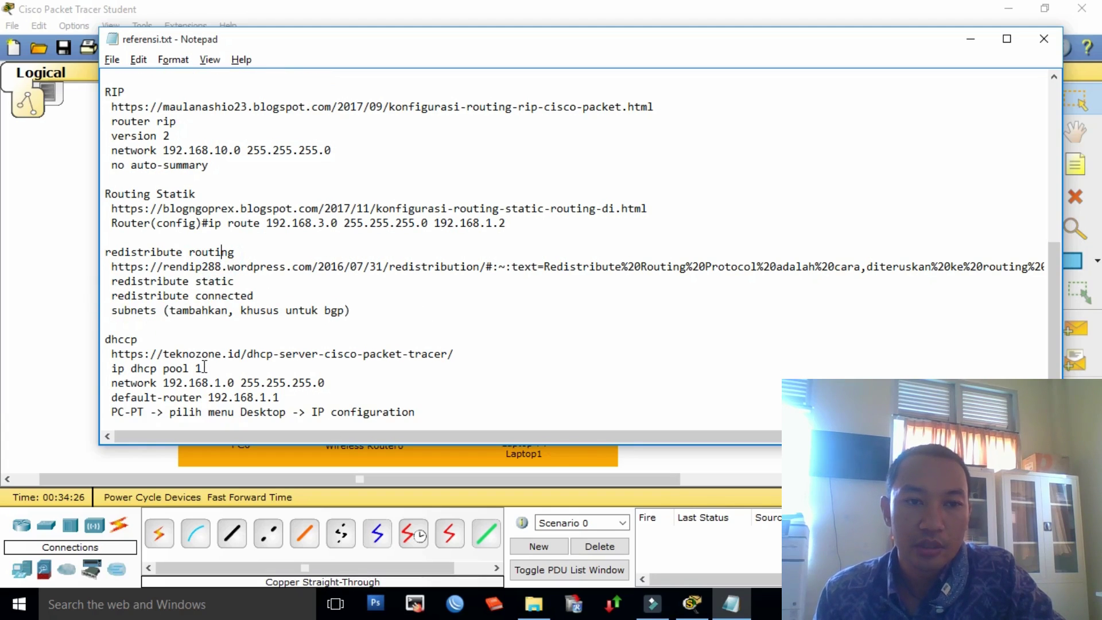
drag(105, 370, 457, 409)
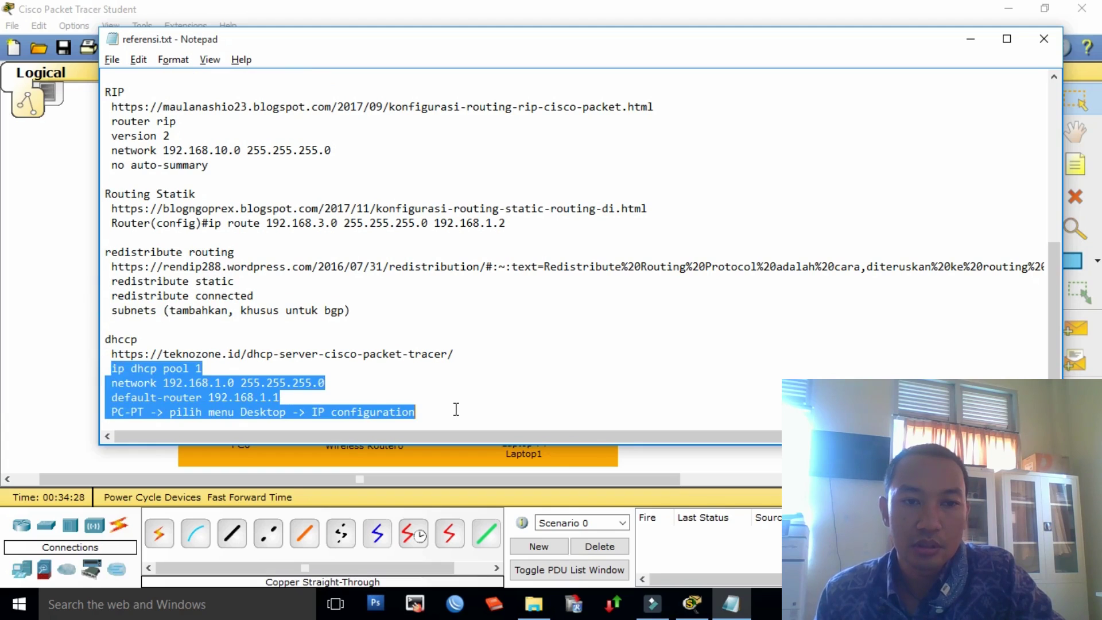
scroll(443, 372, up, 7)
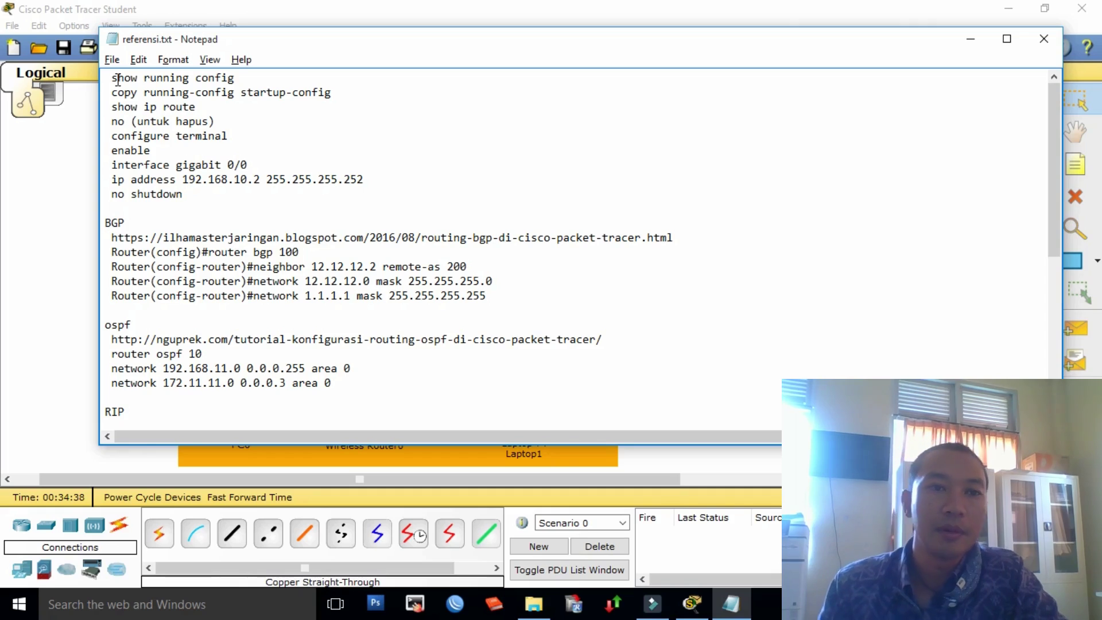
drag(110, 78, 298, 76)
click(297, 91)
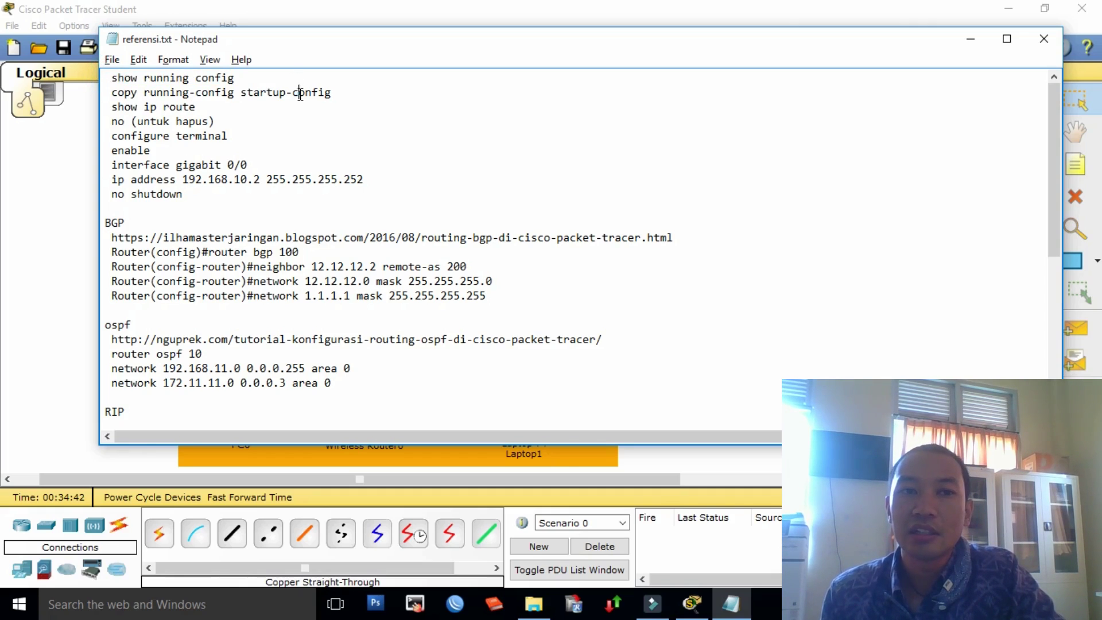
drag(113, 76, 242, 68)
click(438, 100)
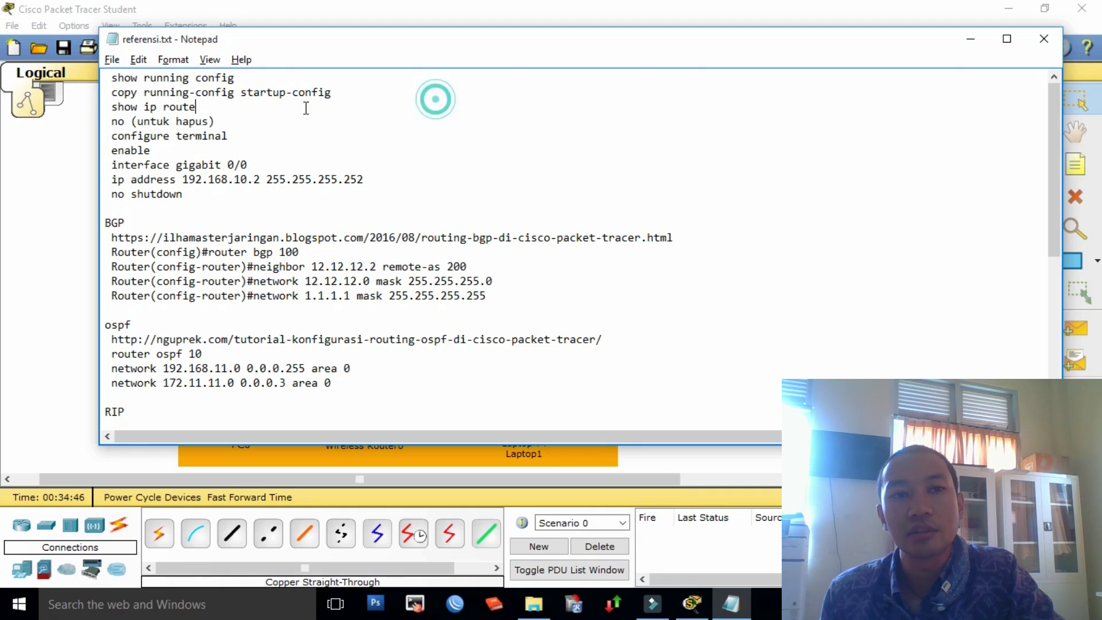
drag(112, 77, 256, 77)
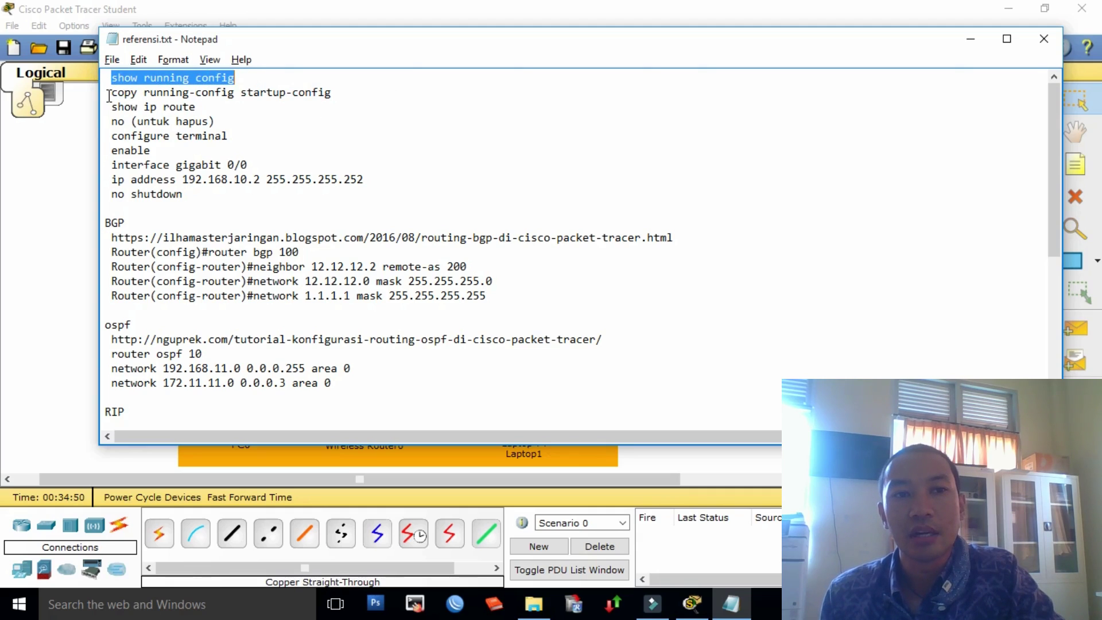
Step: Highlight the "copy running-config startup-config" command in the reference, and switch back to the Packet Tracer topology
drag(108, 95, 338, 86)
click(352, 87)
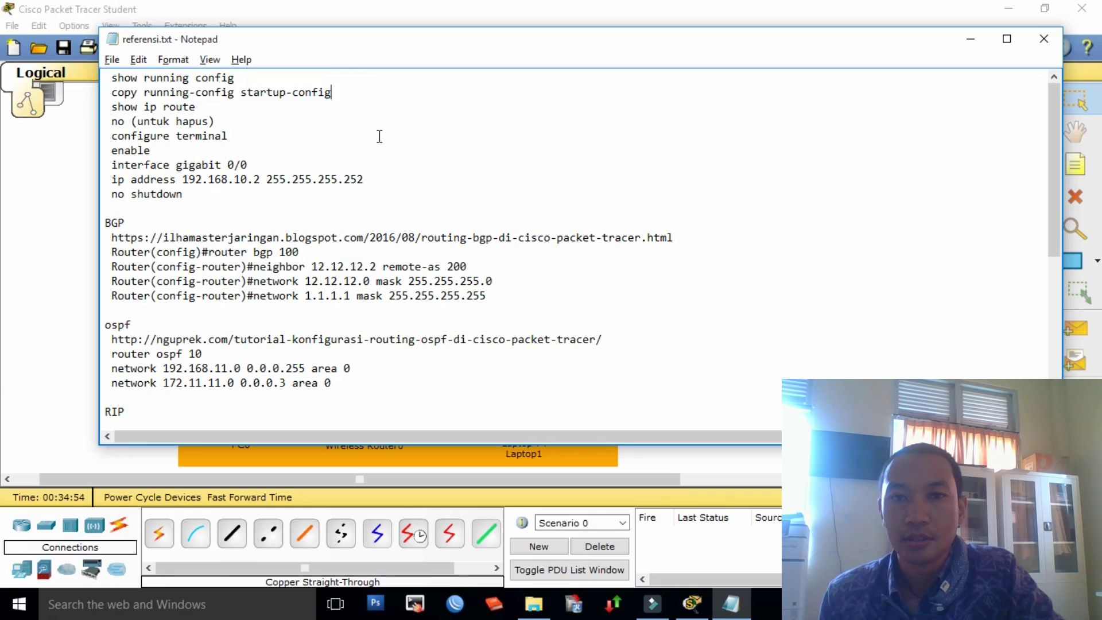
click(381, 136)
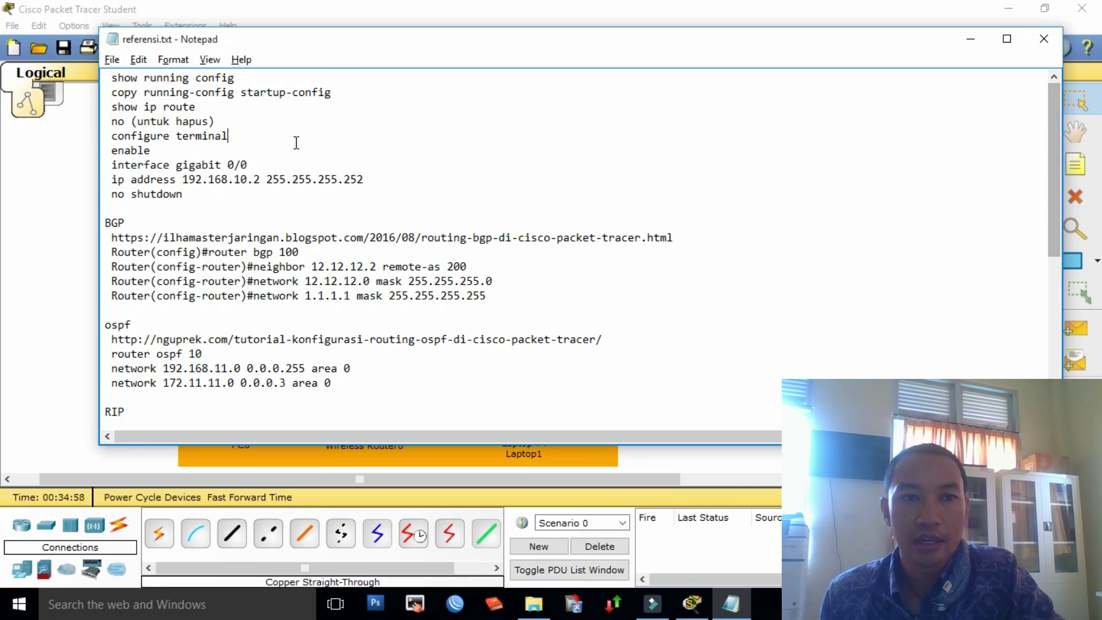
key(alt+Tab)
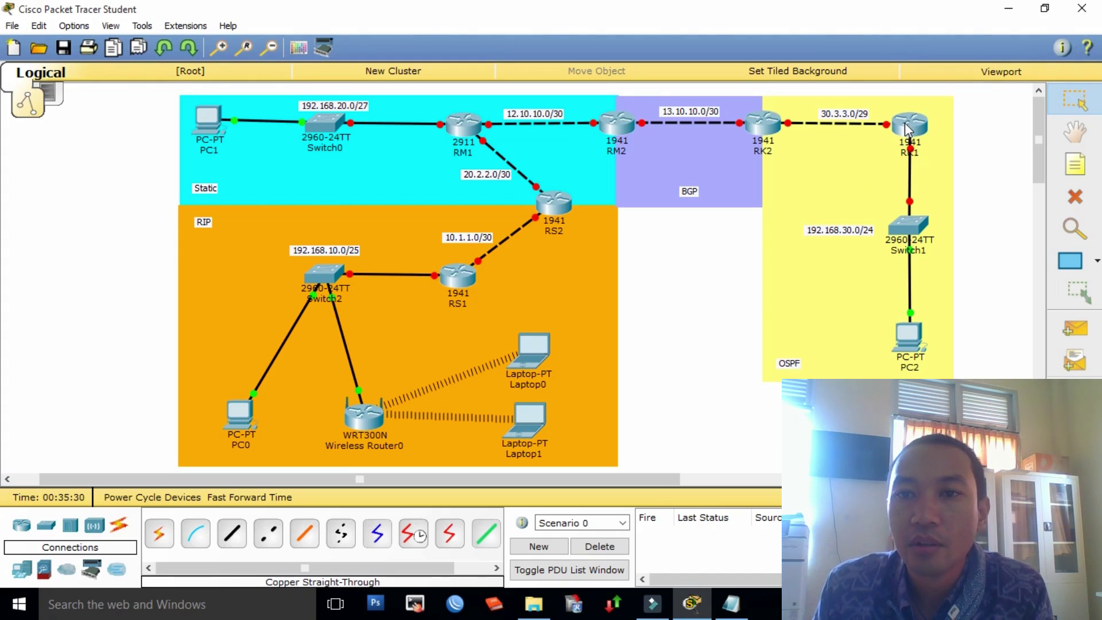
Step: Examine the whole topology across the Static, BGP, OSPF and RIP areas, selecting it together and clearing the selection
mouse_move(906, 129)
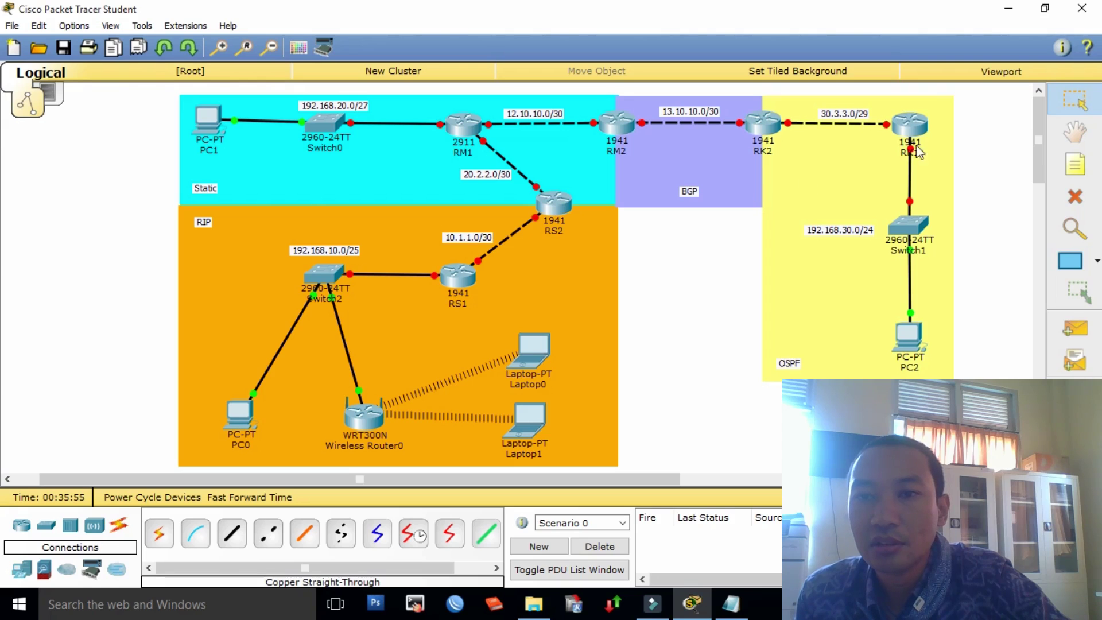
drag(984, 414, 136, 90)
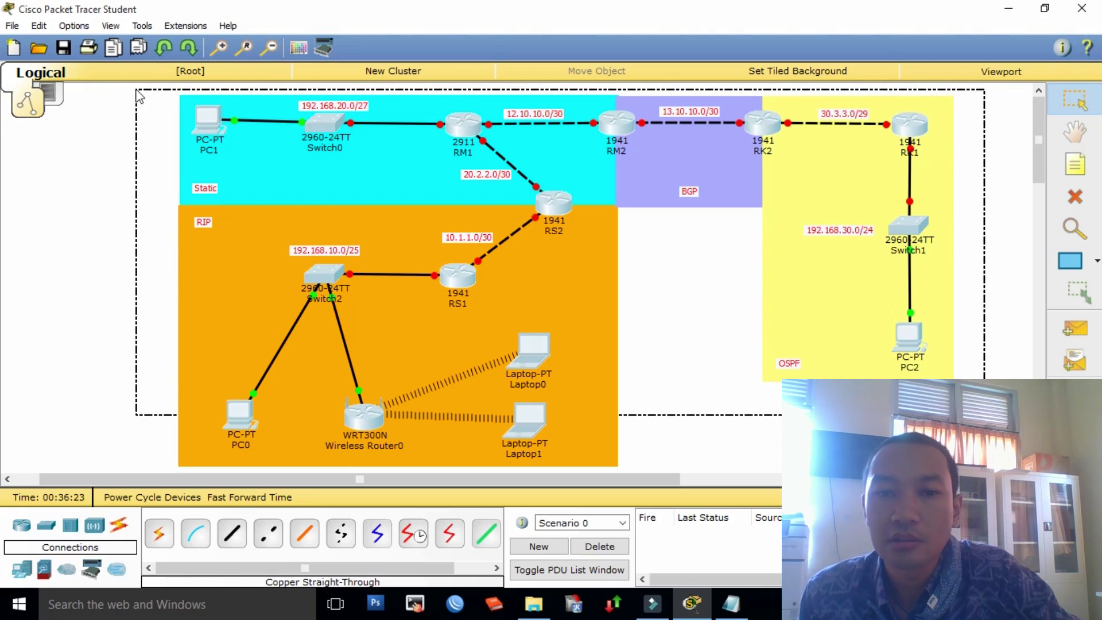
drag(136, 90, 136, 90)
drag(1002, 453, 138, 86)
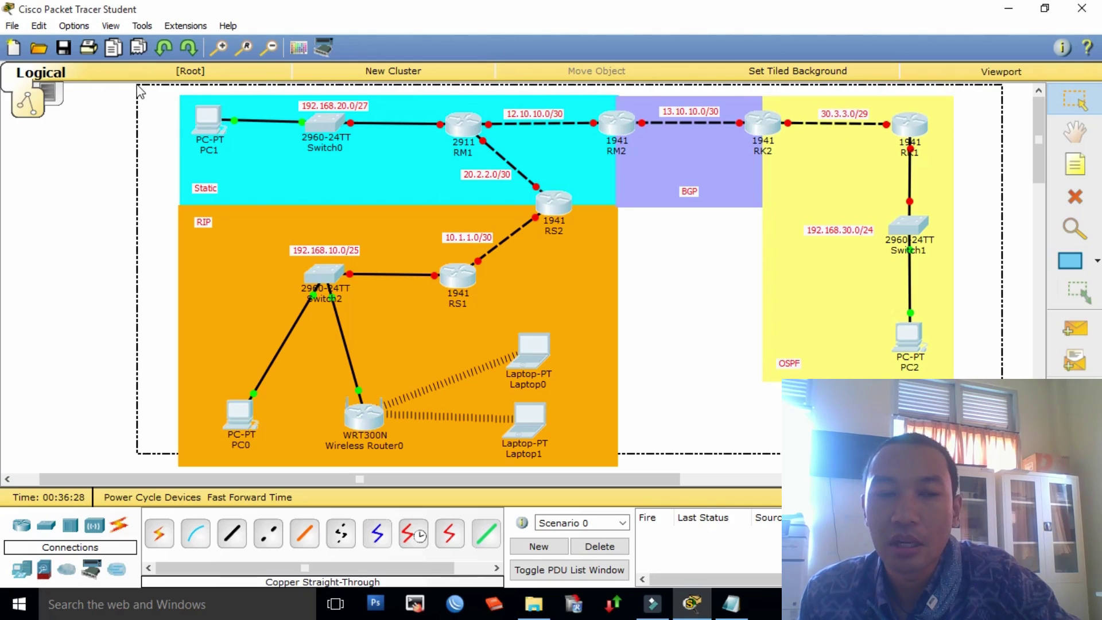
drag(137, 91, 137, 90)
click(138, 91)
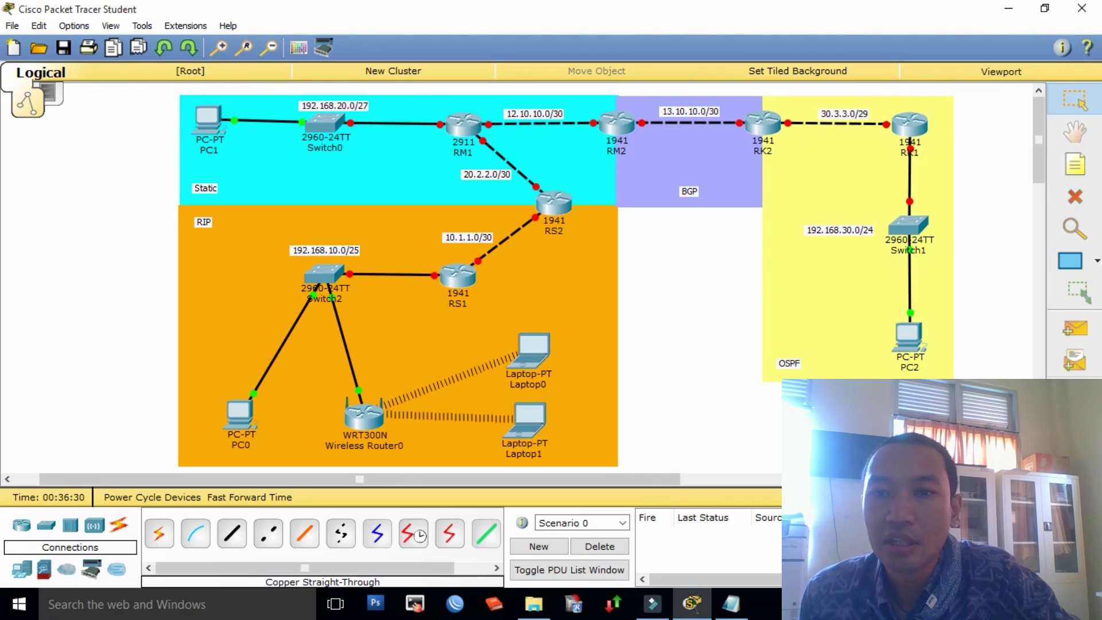
drag(999, 445, 134, 94)
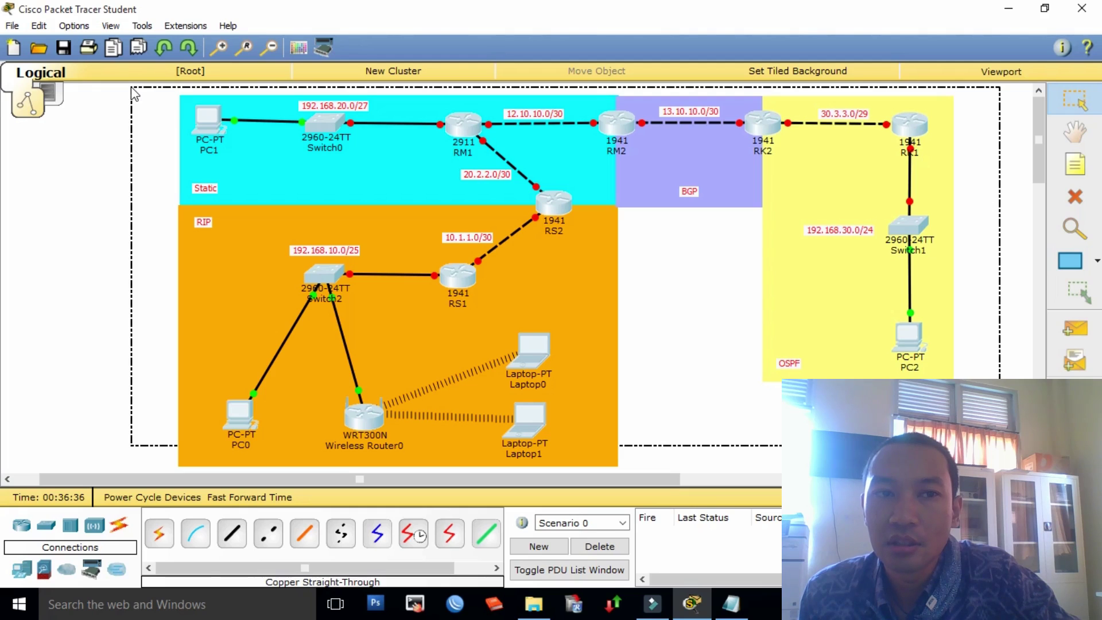
drag(134, 94, 147, 96)
click(666, 294)
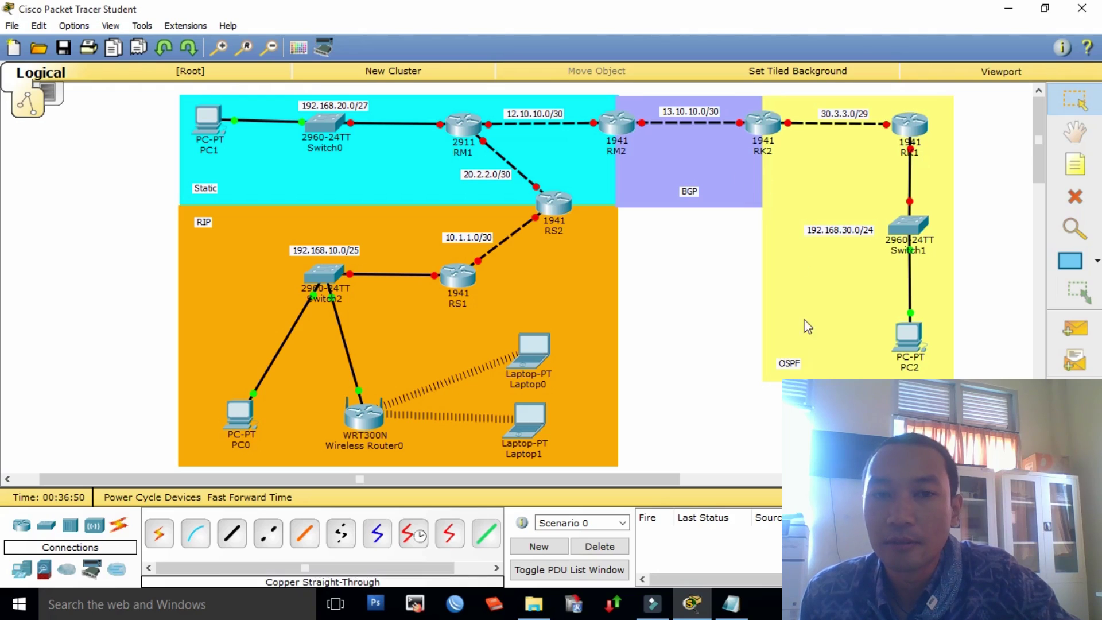
click(697, 309)
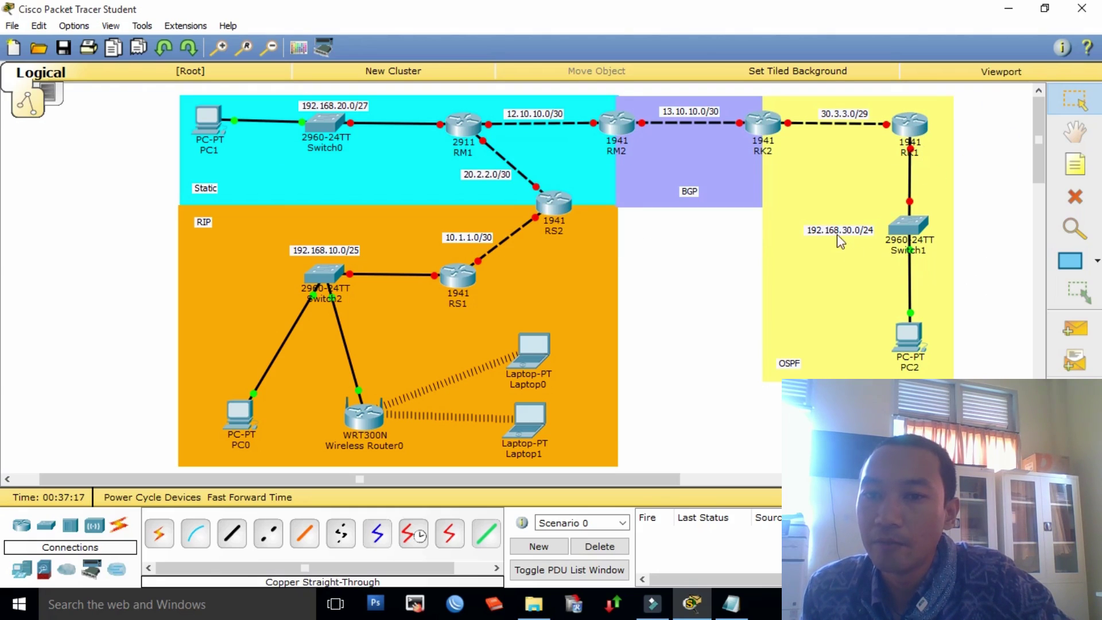
Step: Move the 192.168.30.0/24 label slightly closer to Switch1 in the OSPF area
drag(836, 233, 850, 237)
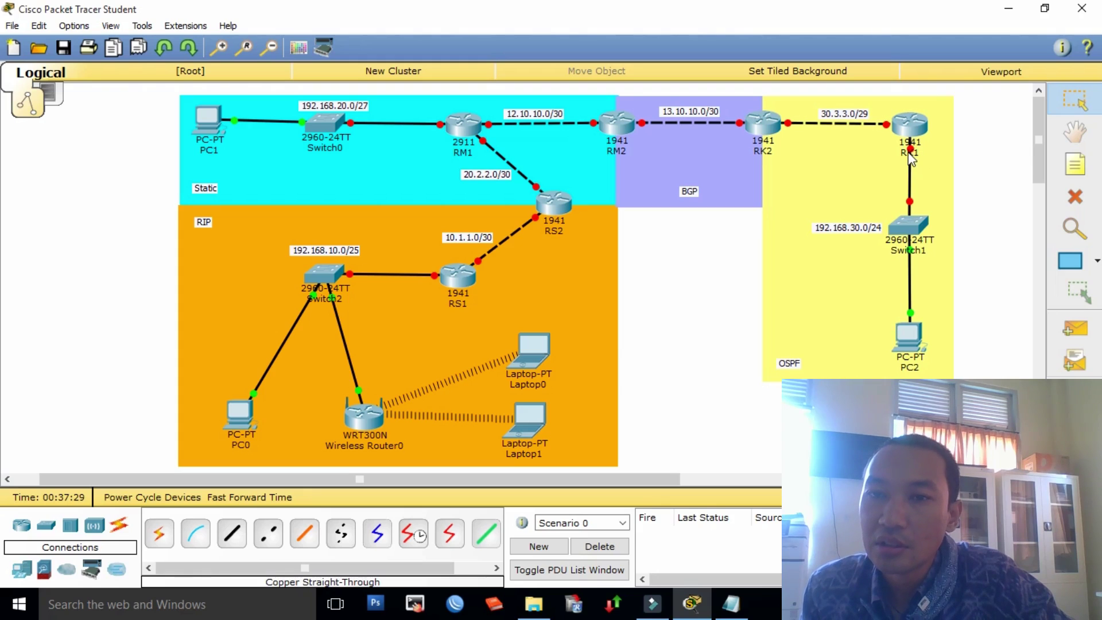
Step: Open router RK1's command-line interface, decline the initial configuration dialog and start the session
mouse_move(911, 159)
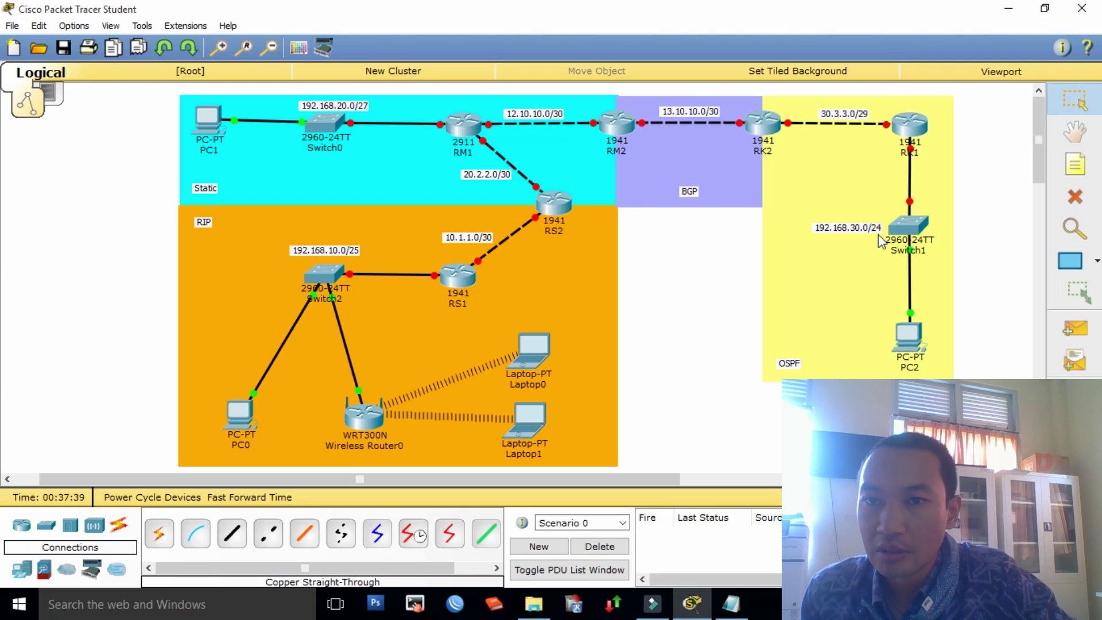
click(911, 134)
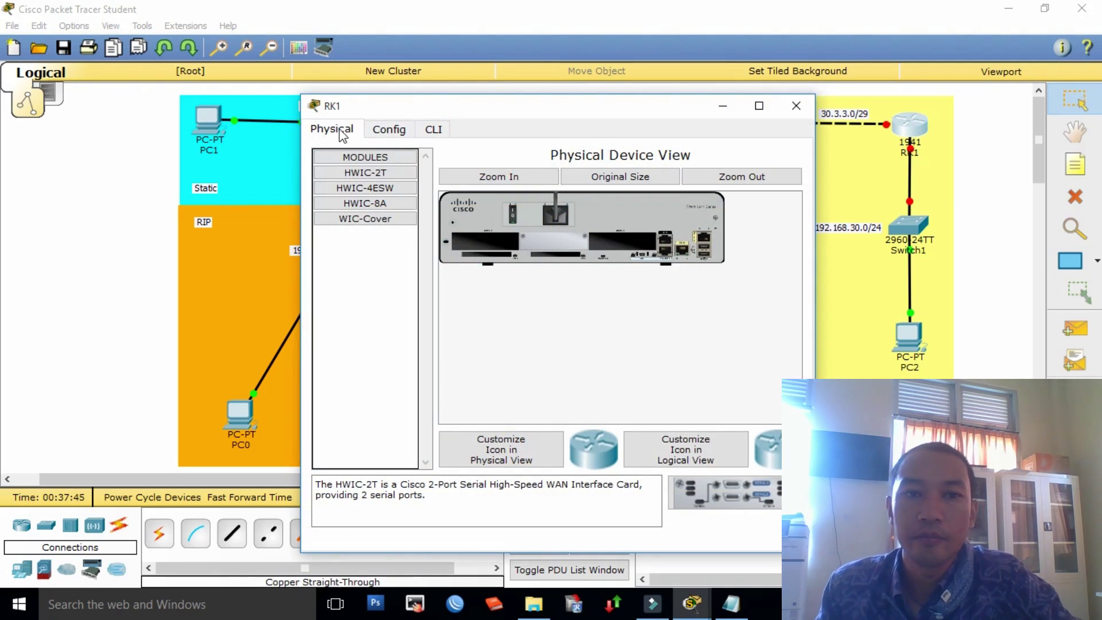
click(433, 132)
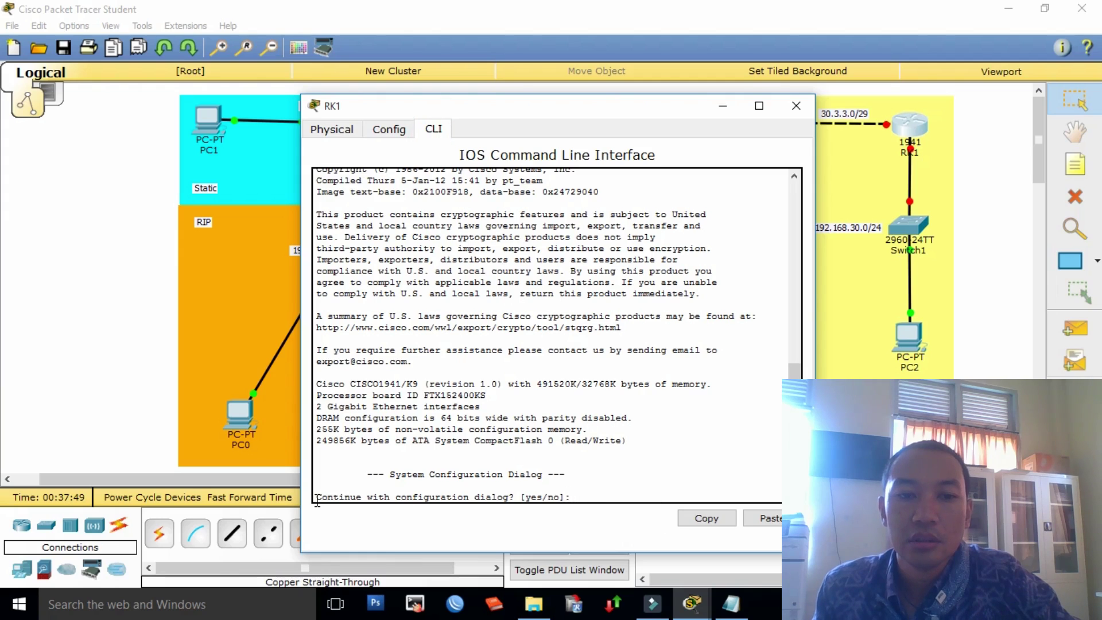
click(317, 500)
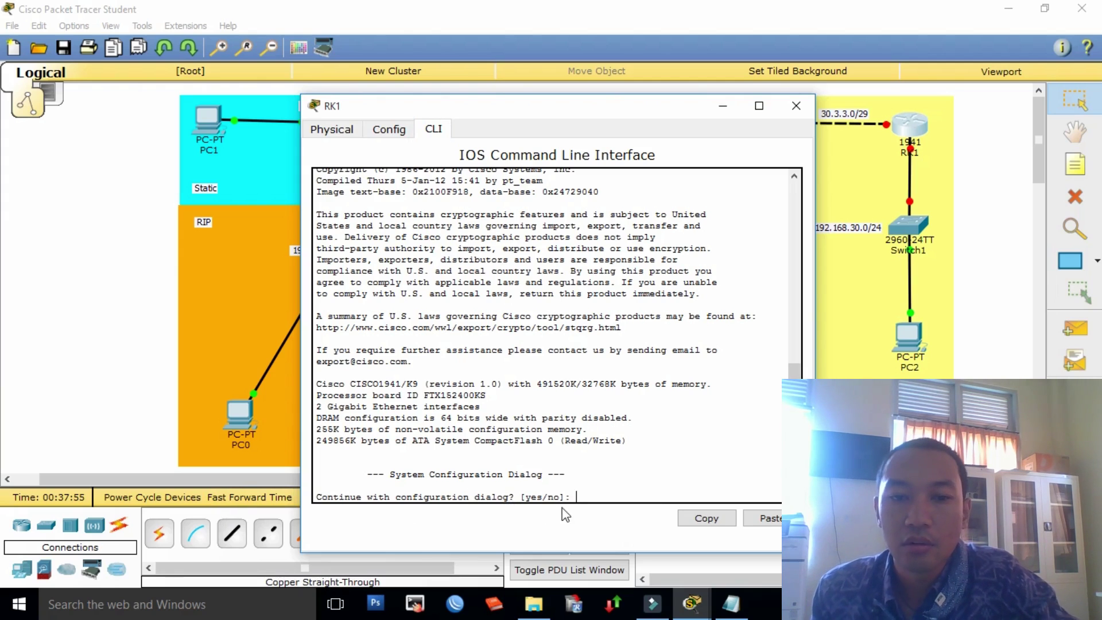
text(n)
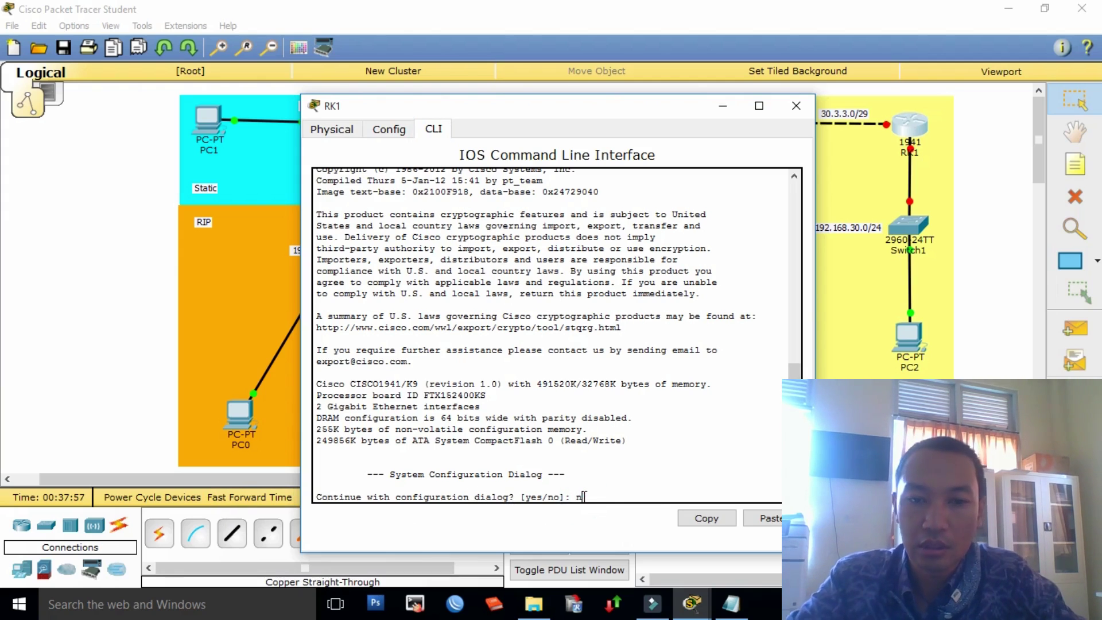
key(Return)
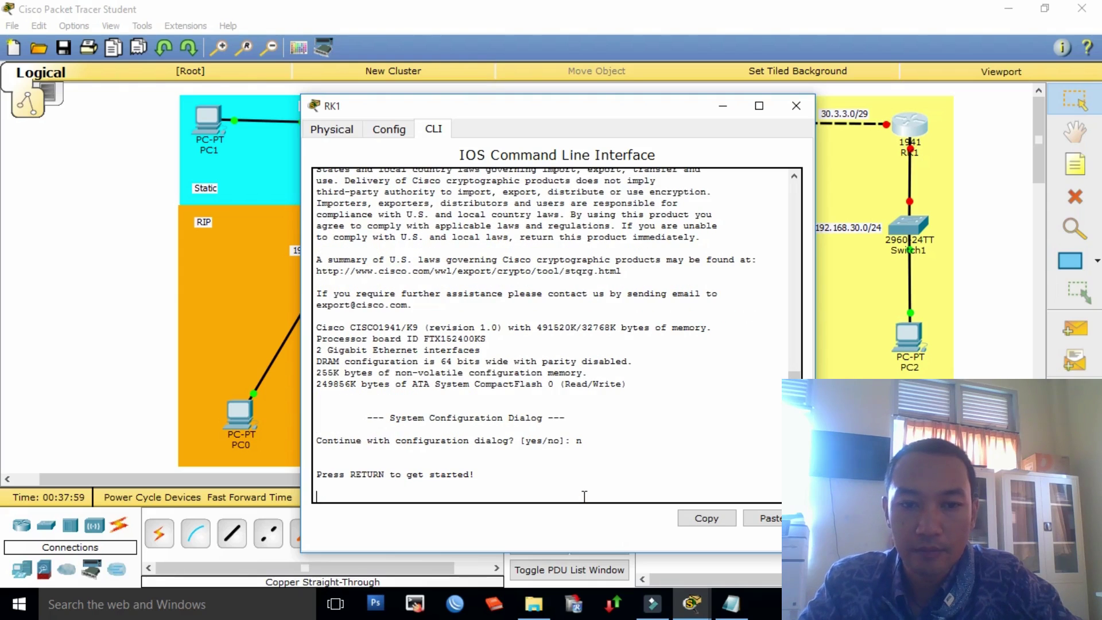
key(Return)
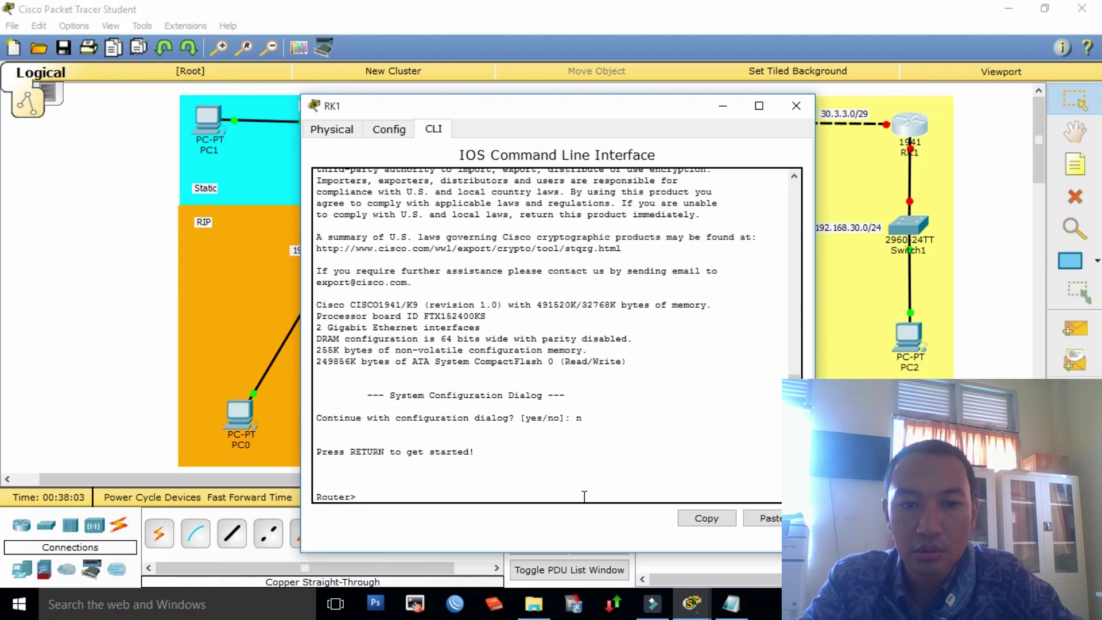
Step: Enter privileged mode on RK1 with "enable" and global configuration mode with "configure terminal"
text(ena)
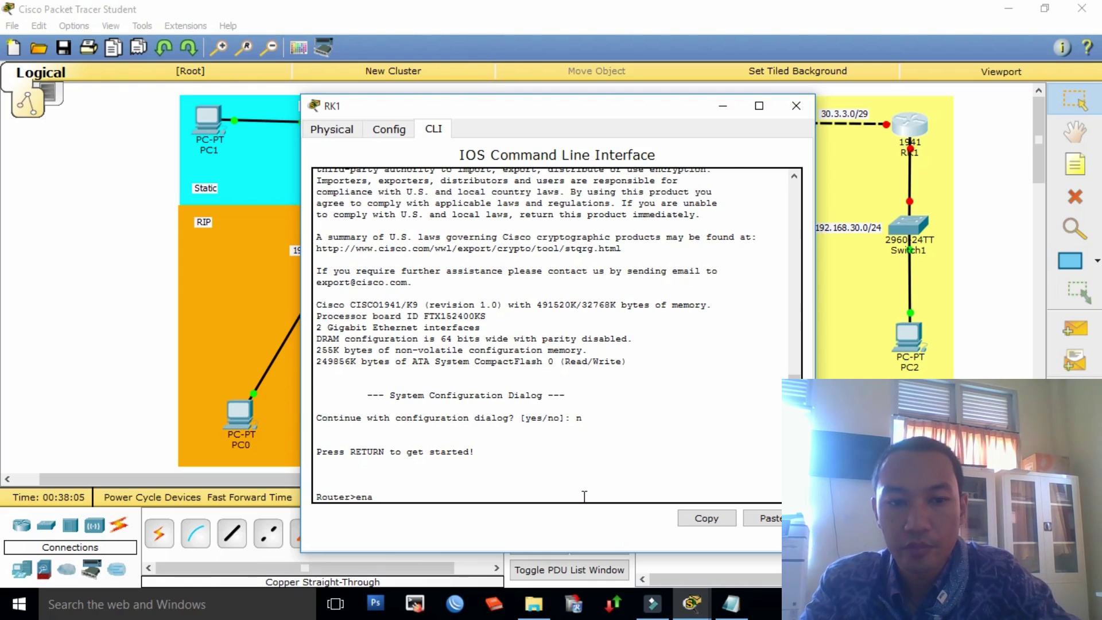
key(Tab)
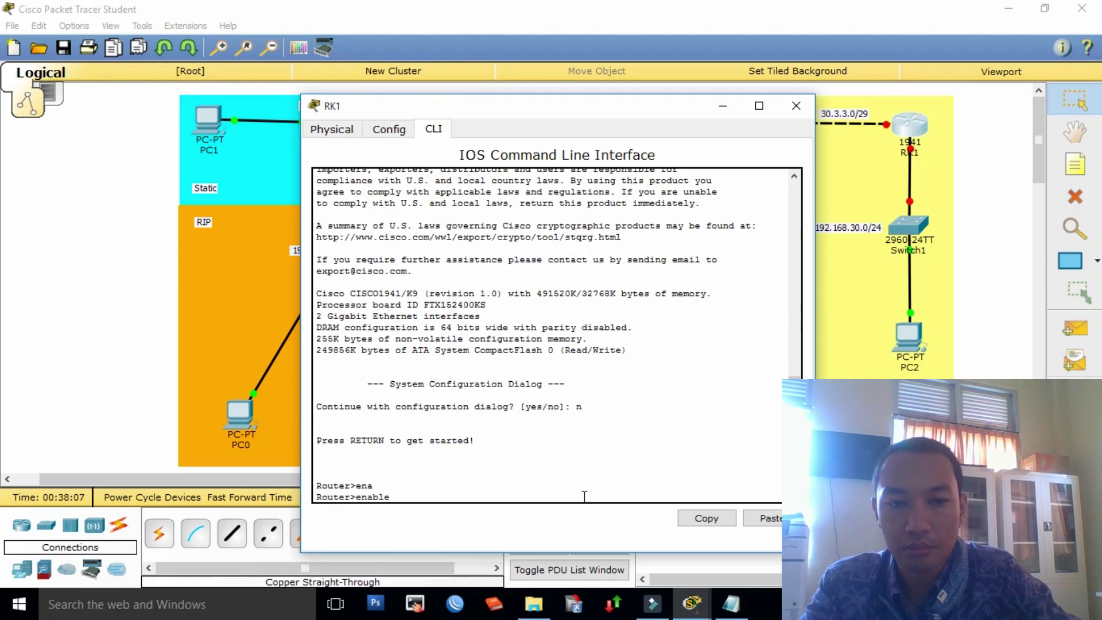
key(Return)
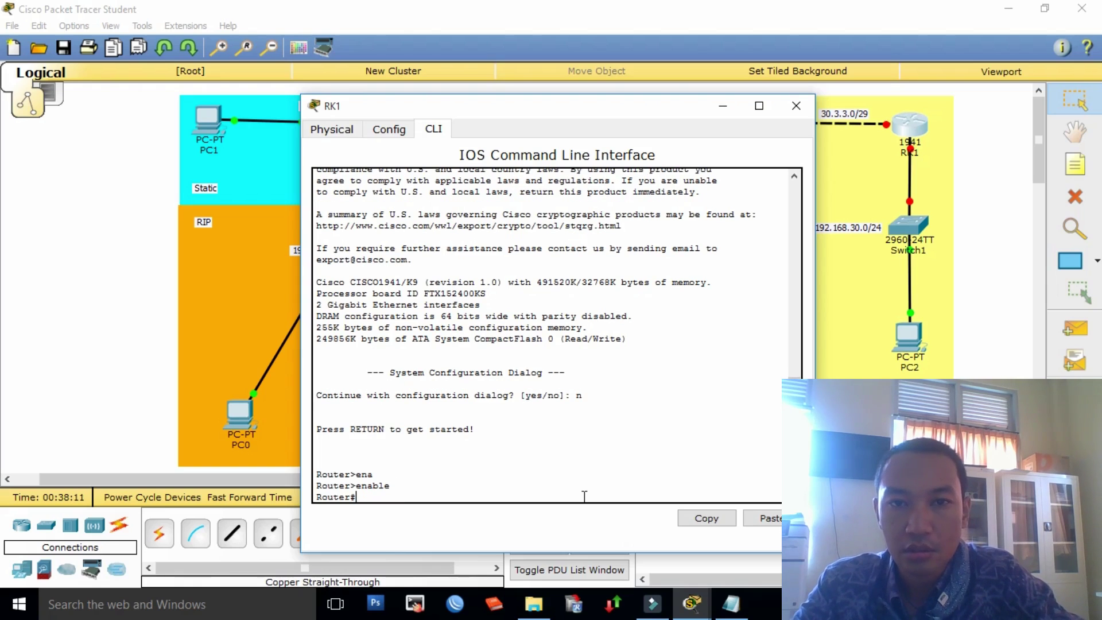
text(con)
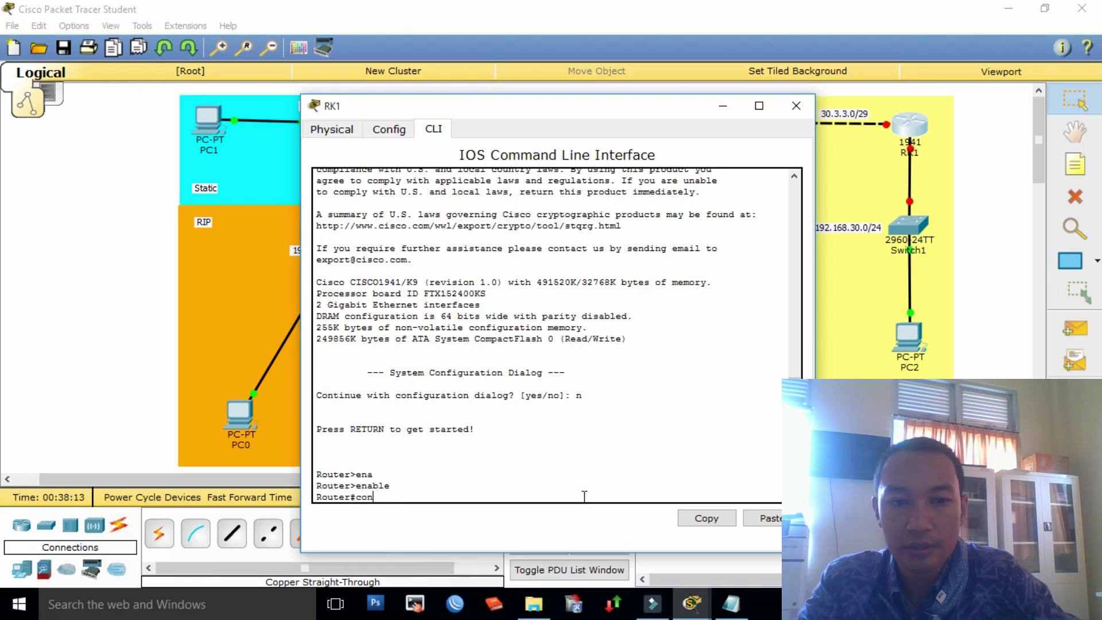
text(f)
key(Tab)
text(ter)
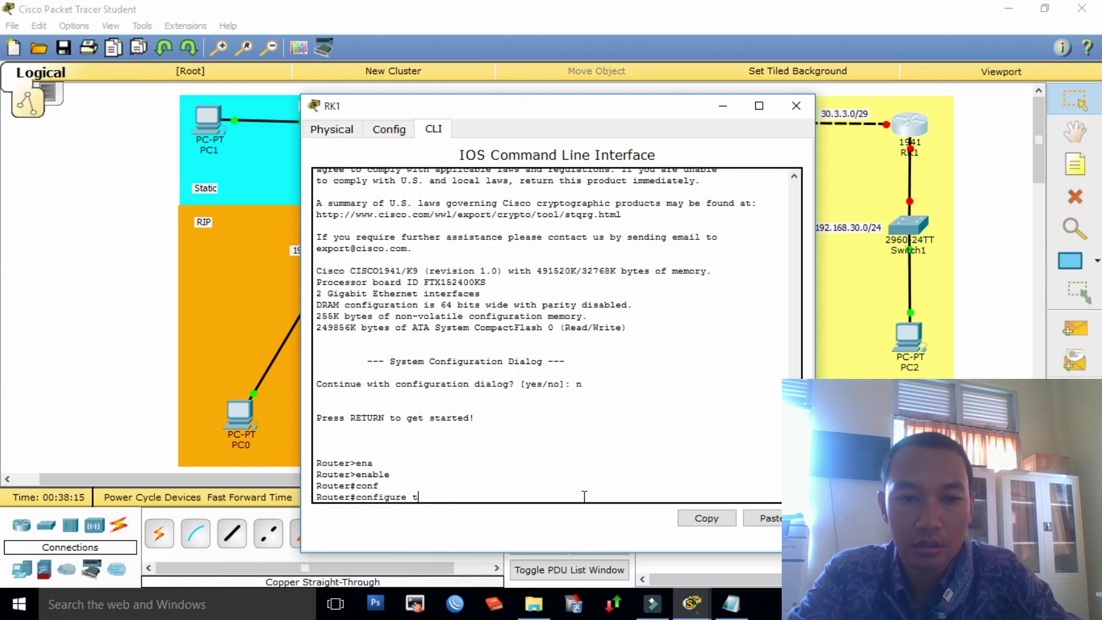
key(Tab)
key(Return)
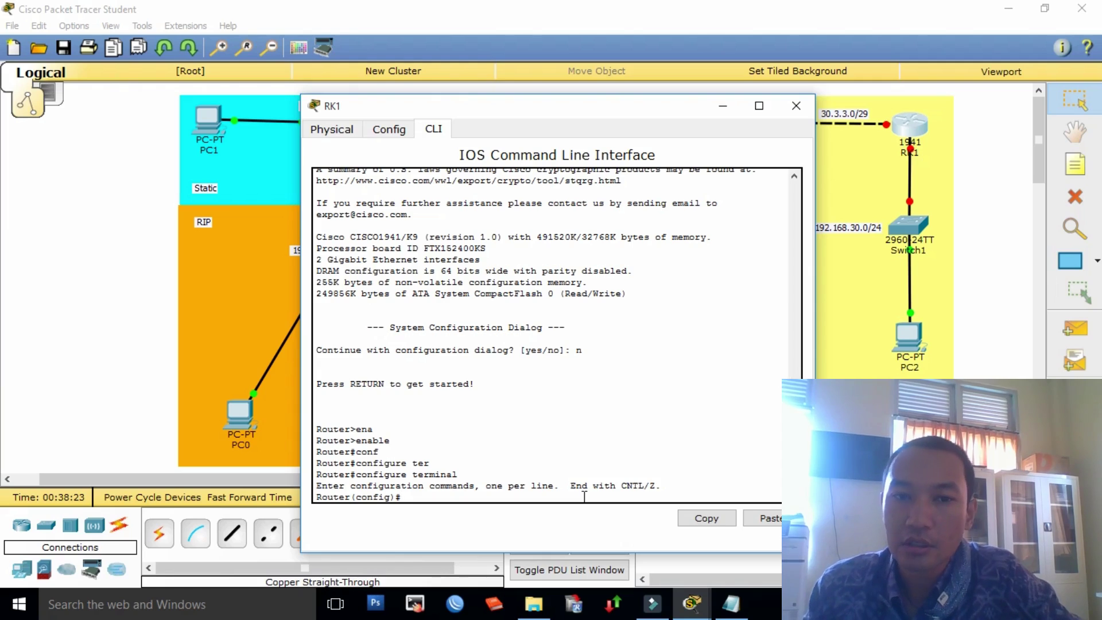
Step: Move the RK1 window clear of the OSPF area and enter configuration of interface gigabitEthernet 0/1
drag(556, 117, 466, 100)
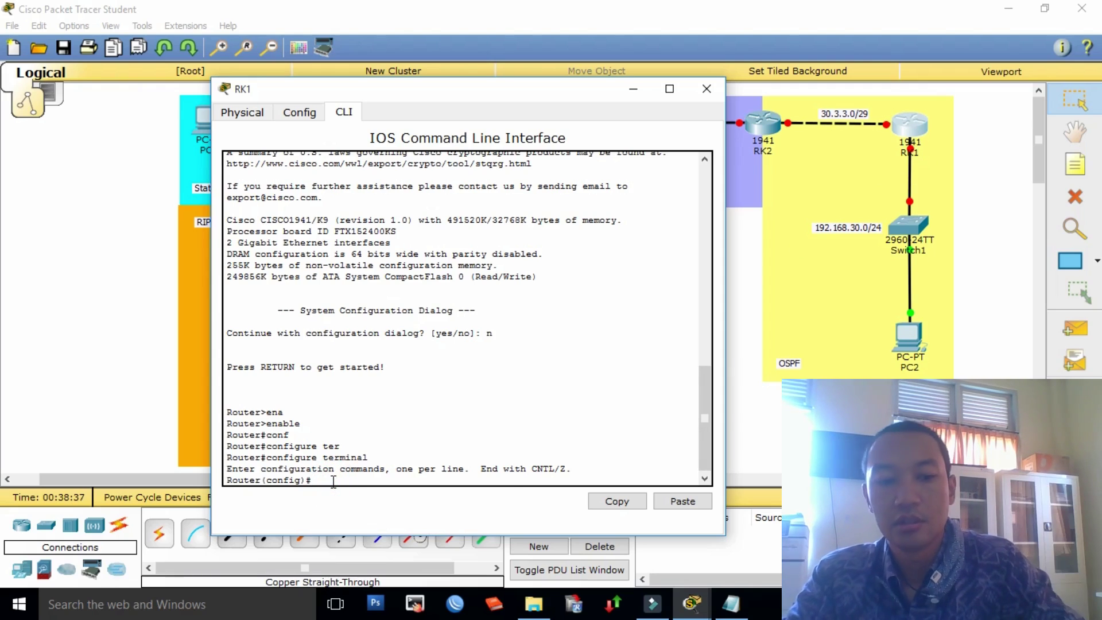
text(e)
key(BackSpace)
key(BackSpace)
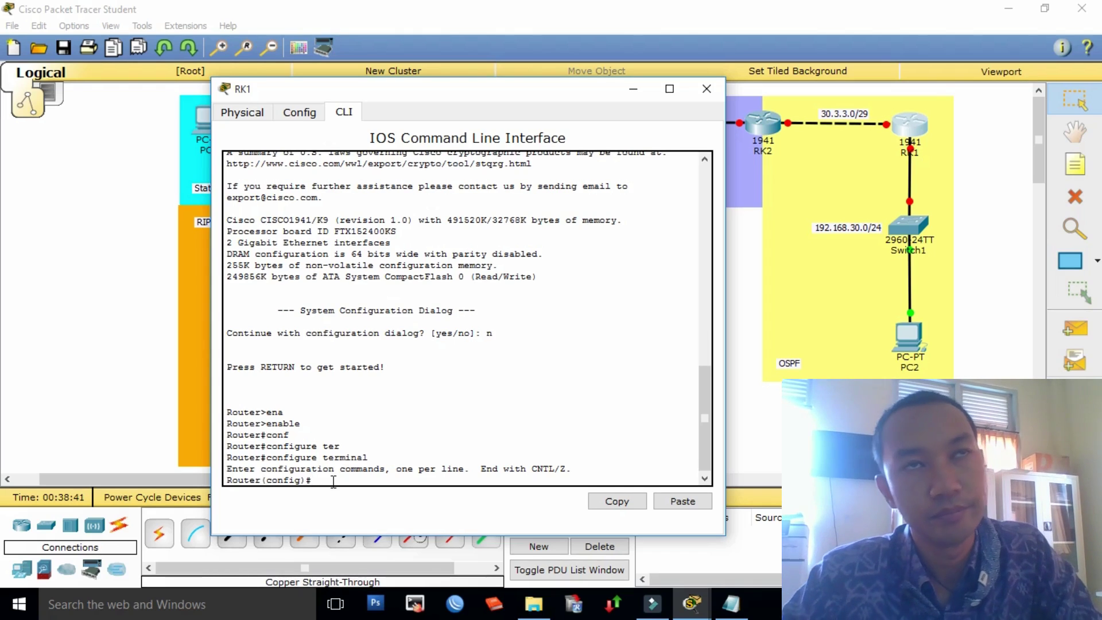
text(int)
key(Tab)
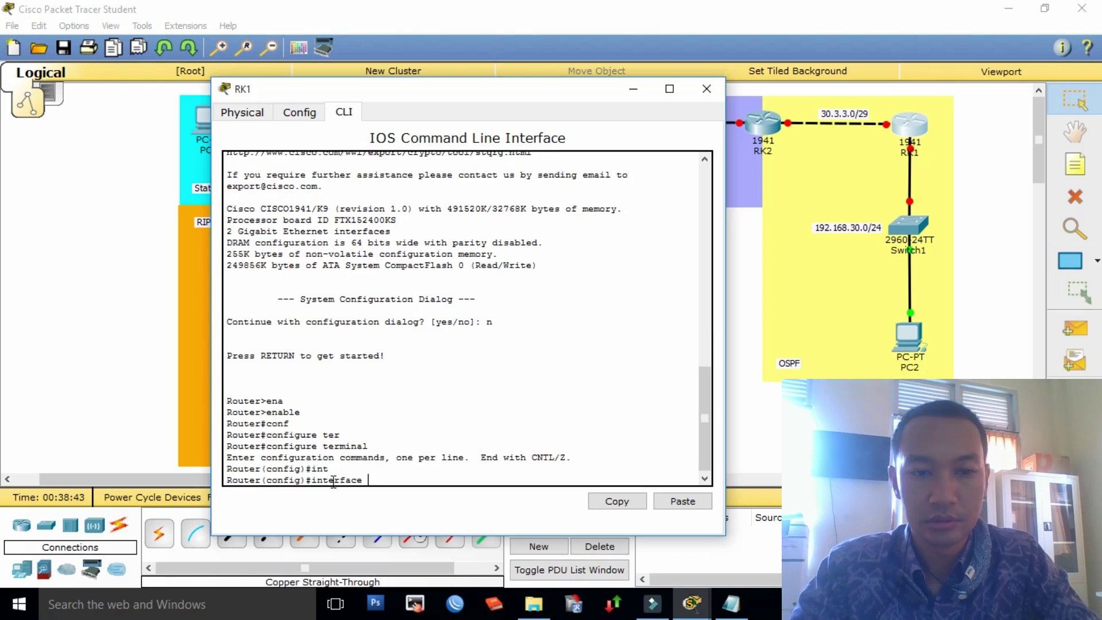
text(gi)
key(Tab)
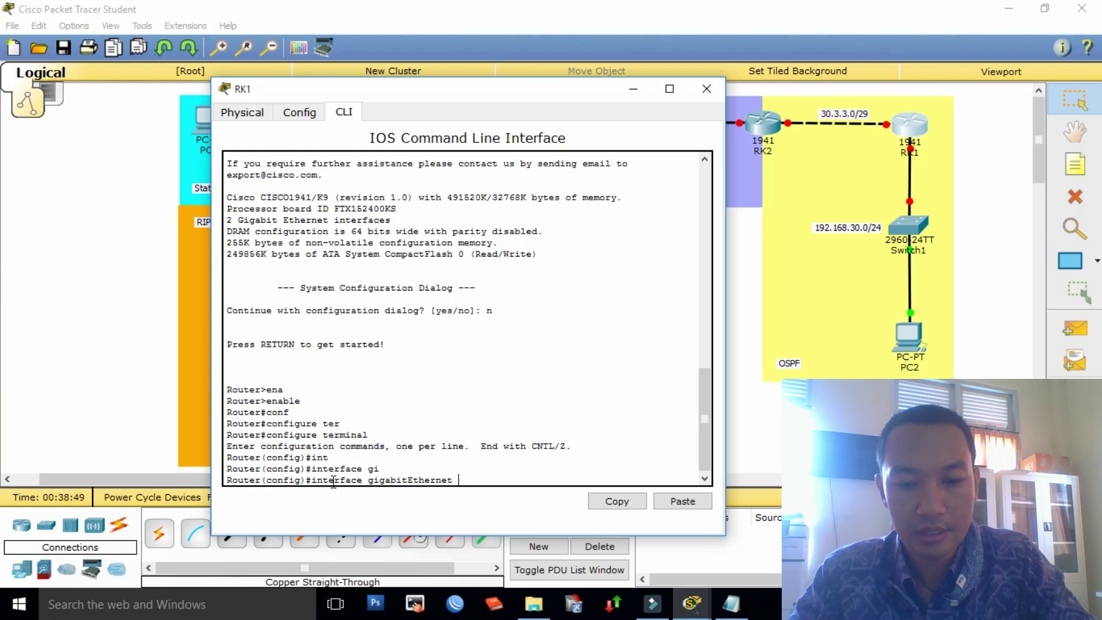
text(0)
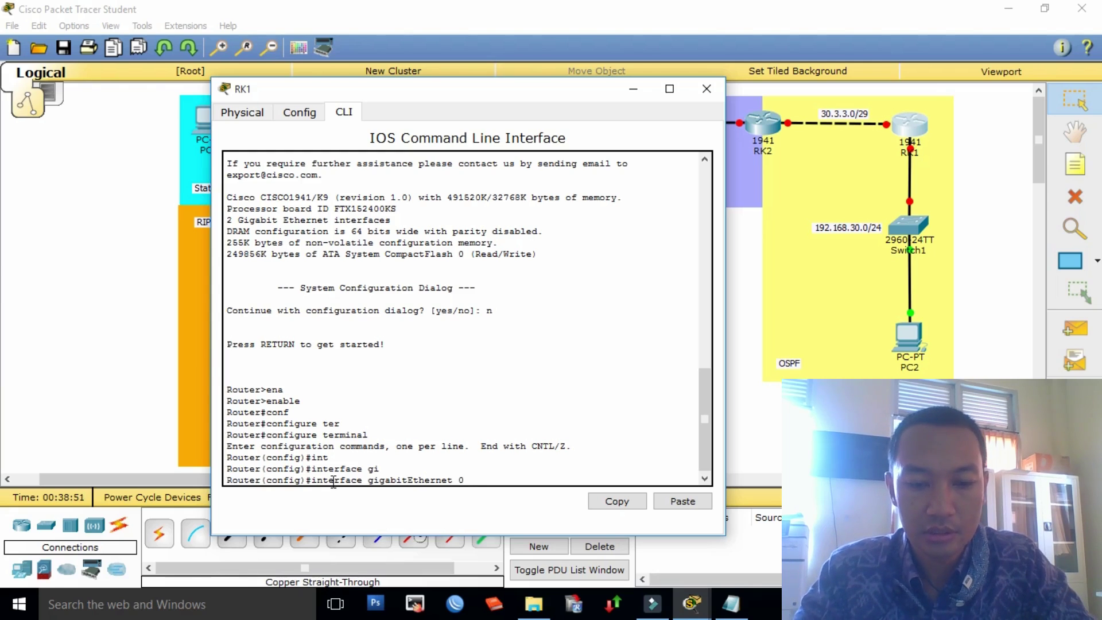
text(./0)
key(BackSpace)
text(1)
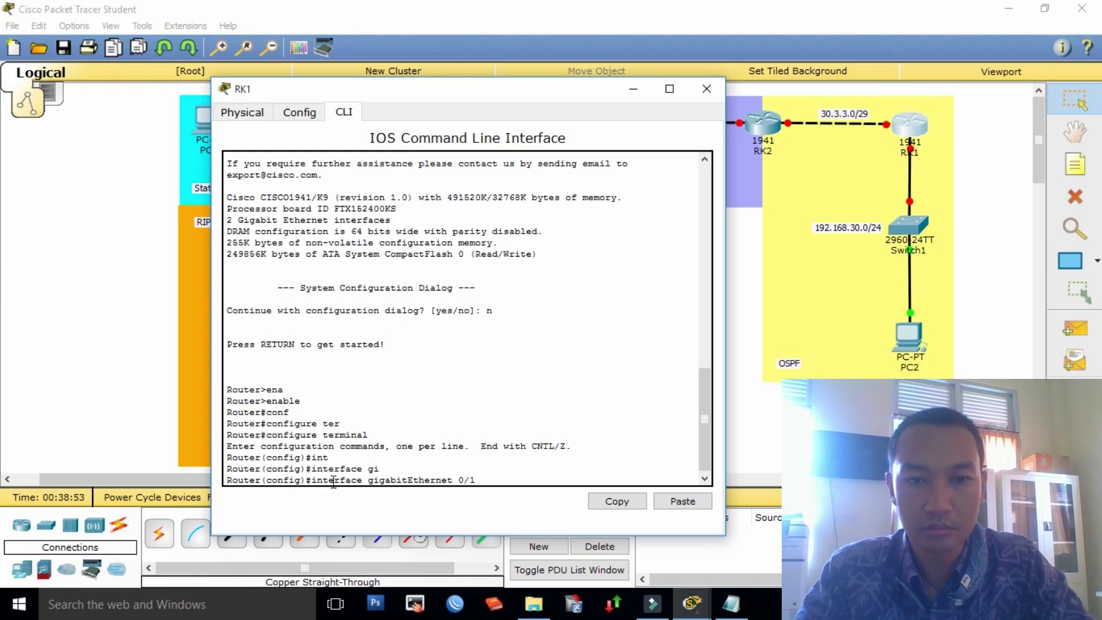
key(Return)
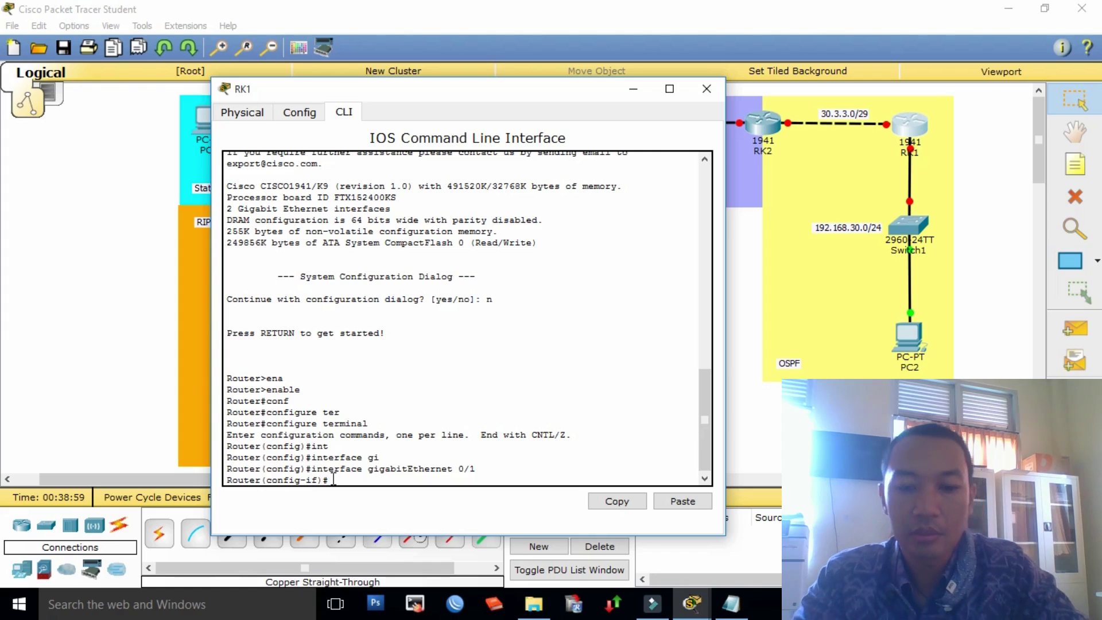
Step: Assign IP address 192.168.30.1 with subnet mask 255.255.255.0 to RK1's gigabitEthernet 0/1 interface
text(ip)
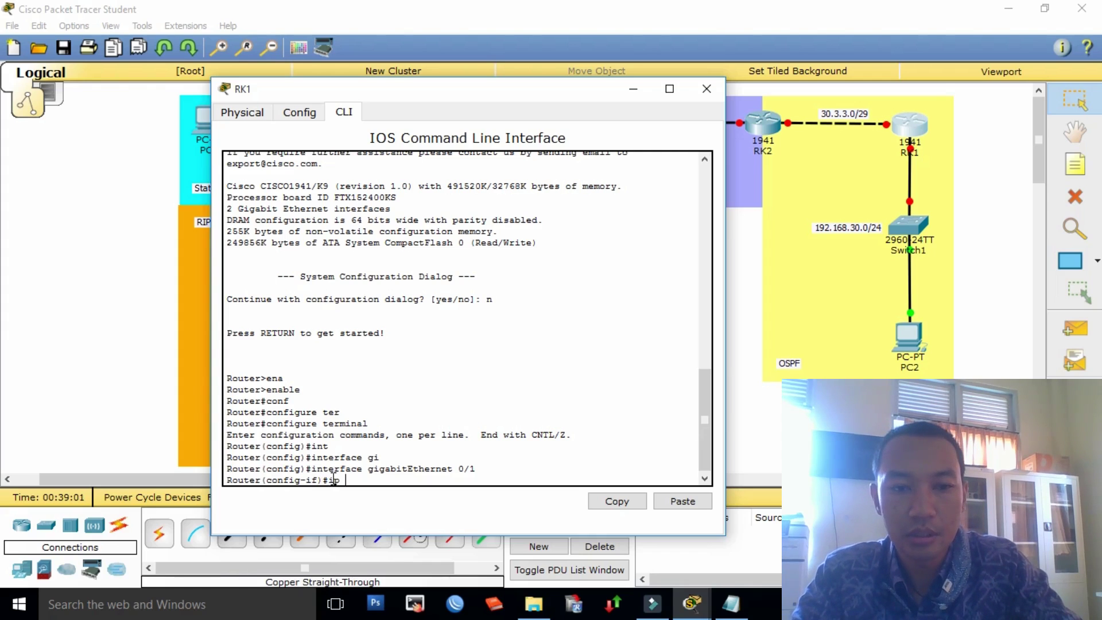
text( add)
key(Tab)
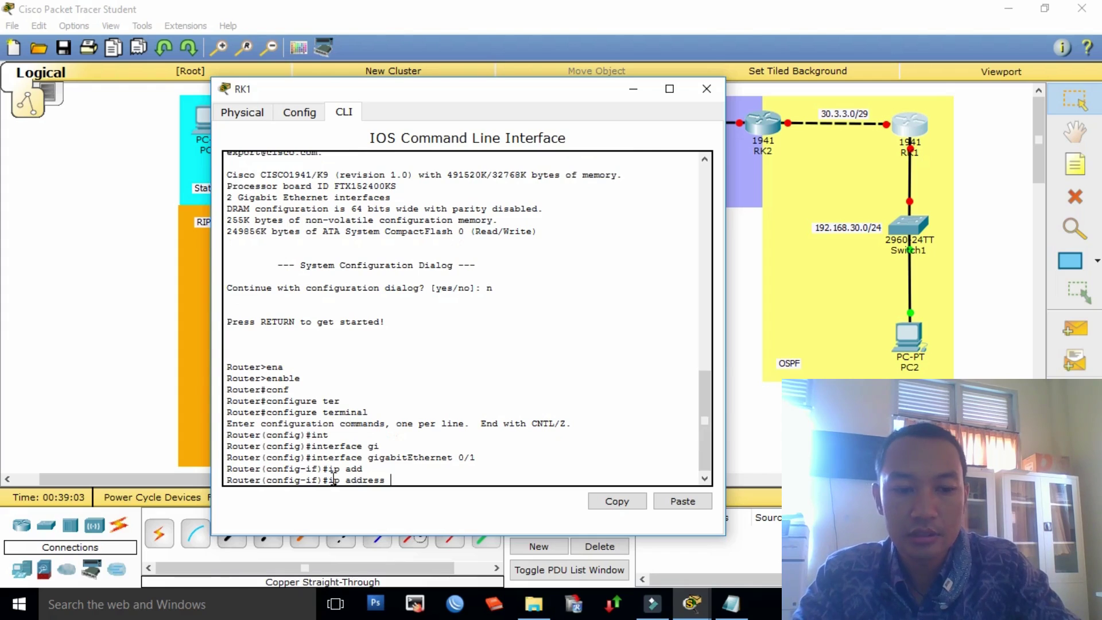
text(192.168)
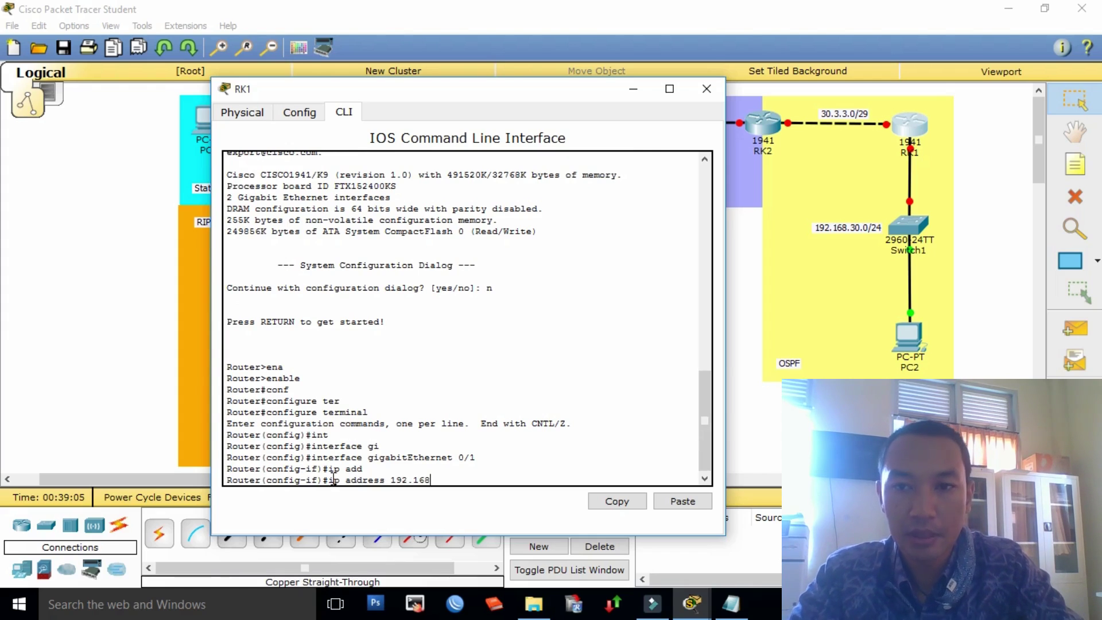
text(.30.)
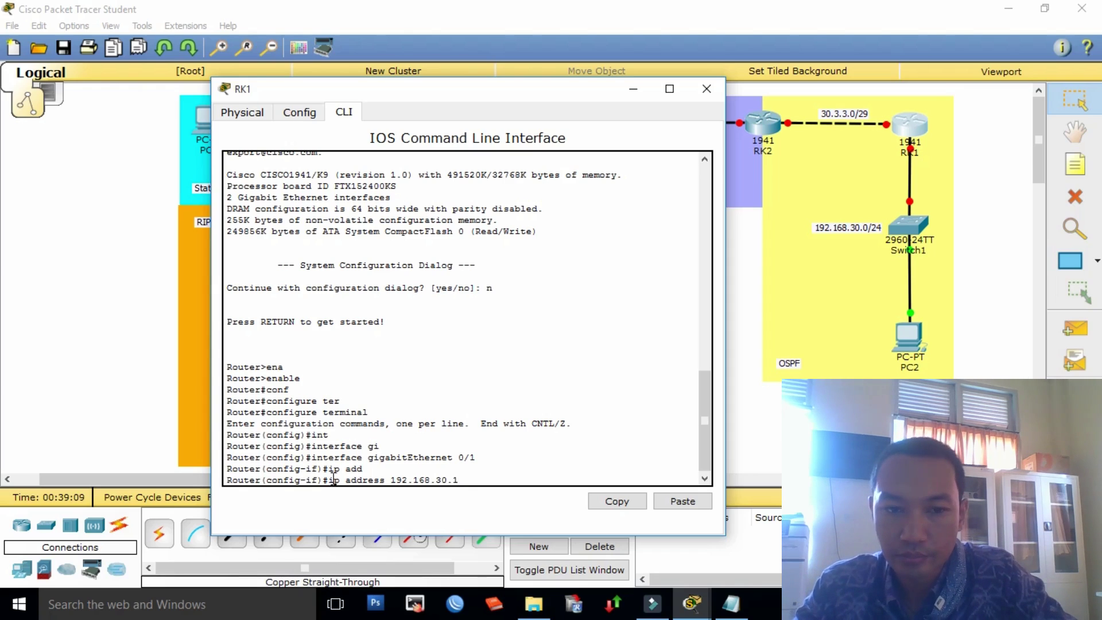
text(1 )
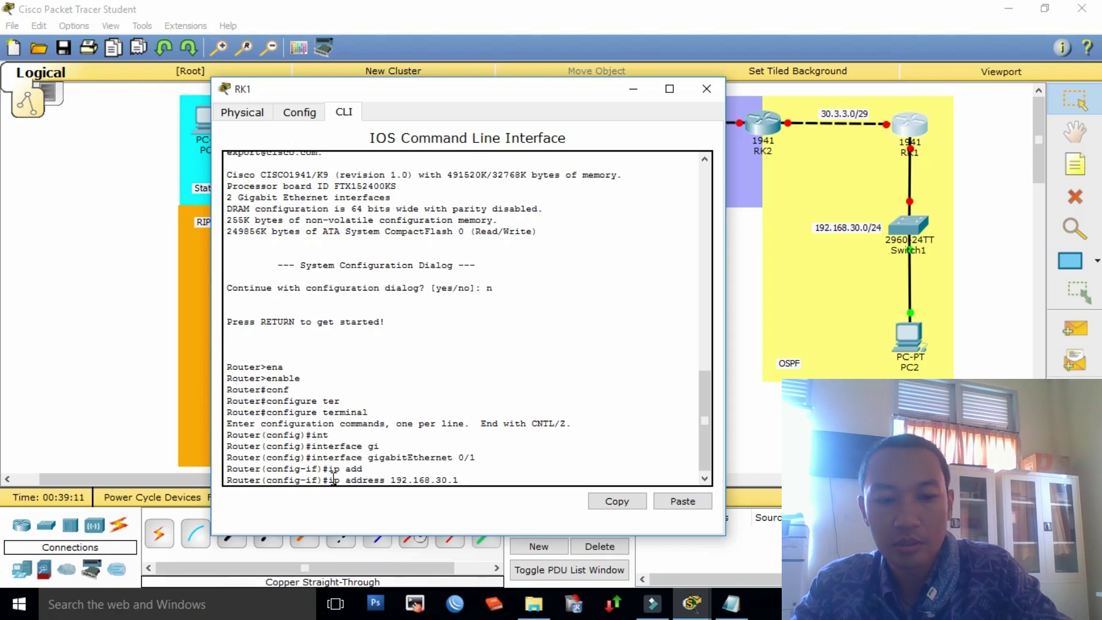
text(255.255)
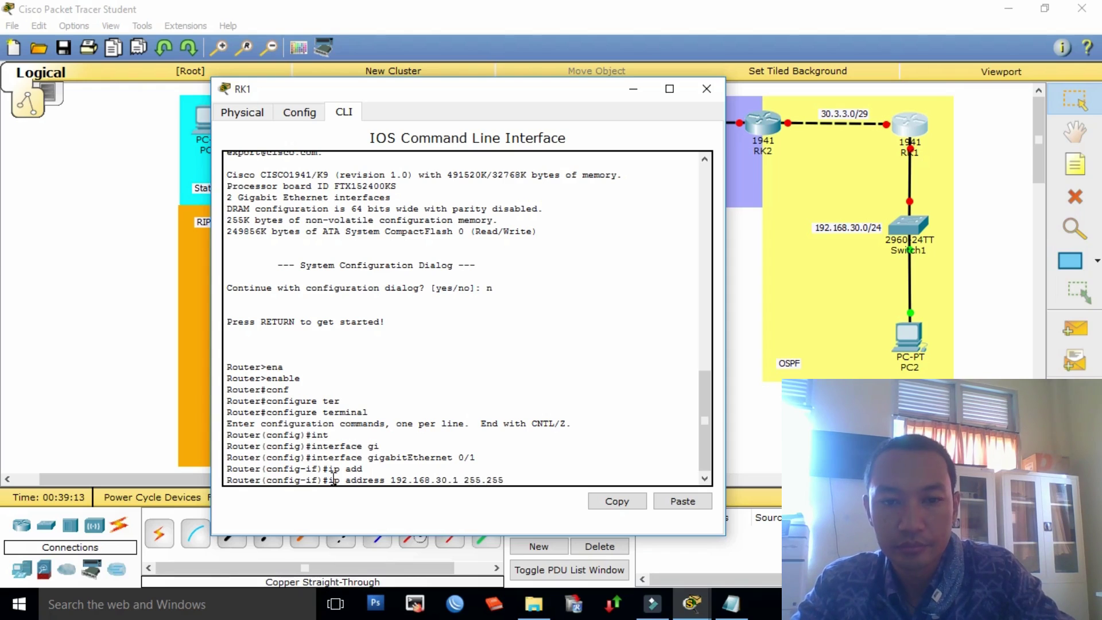
text(.255.)
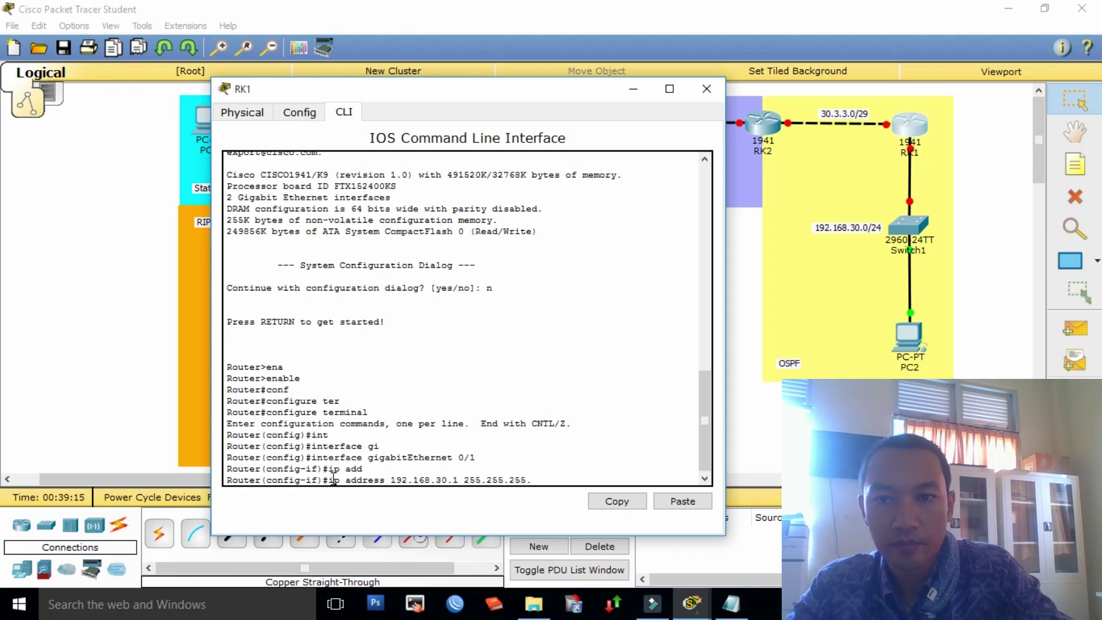
text(0)
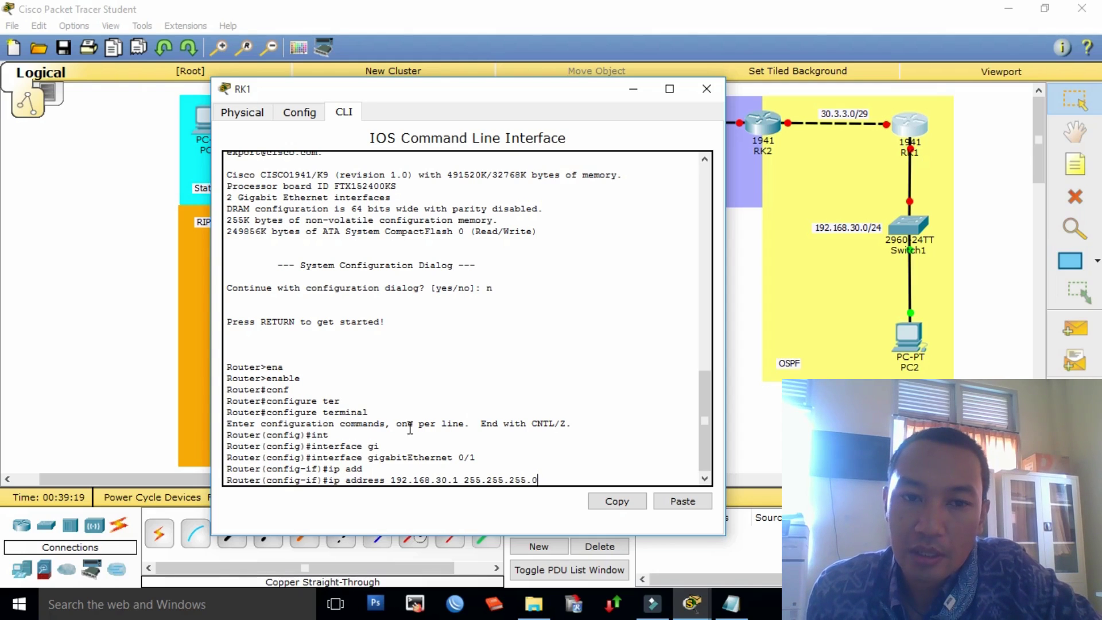
drag(451, 90, 427, 89)
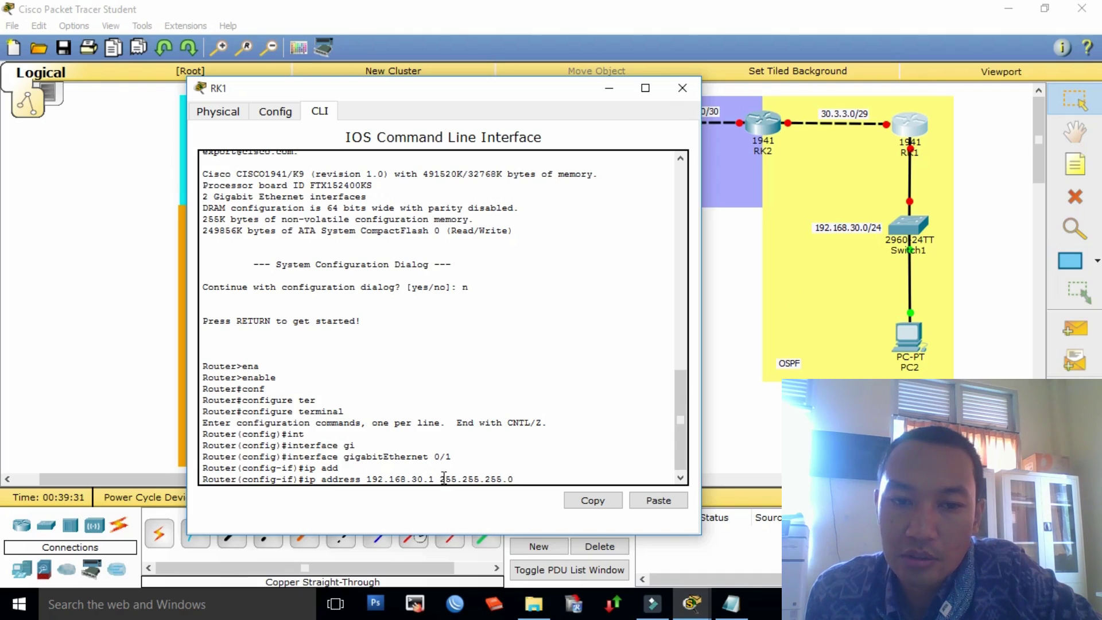
drag(441, 478, 518, 477)
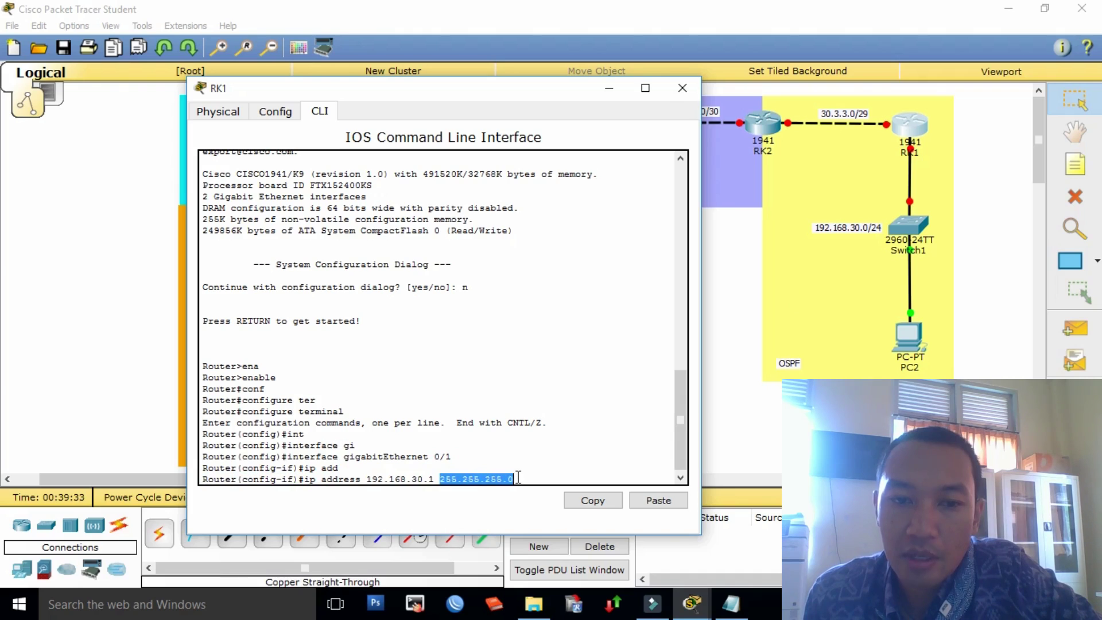
click(443, 479)
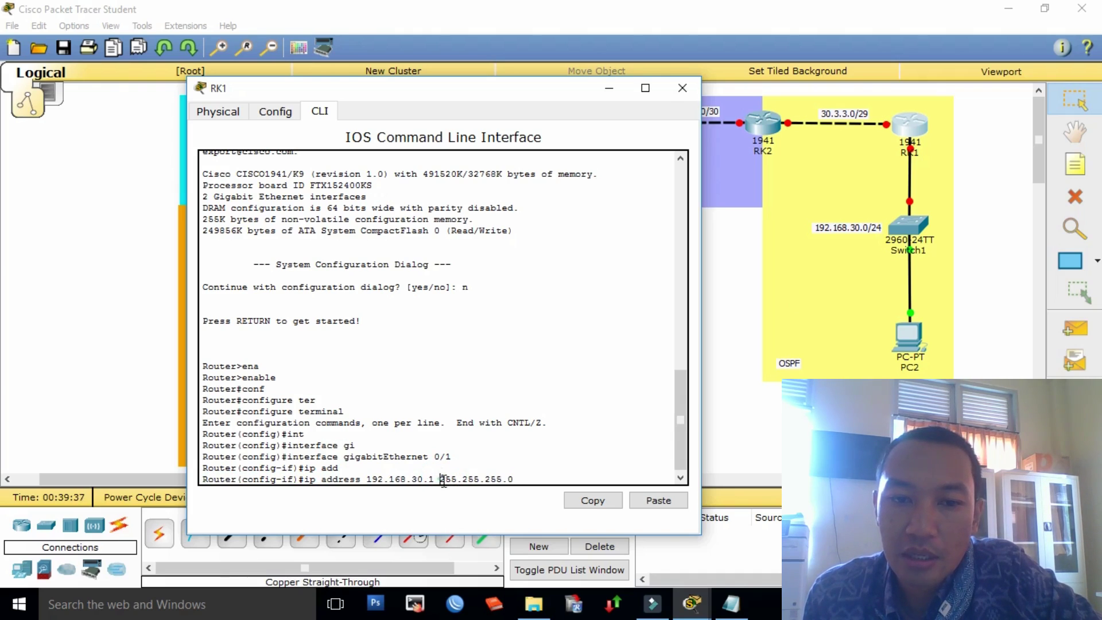
drag(442, 479, 518, 480)
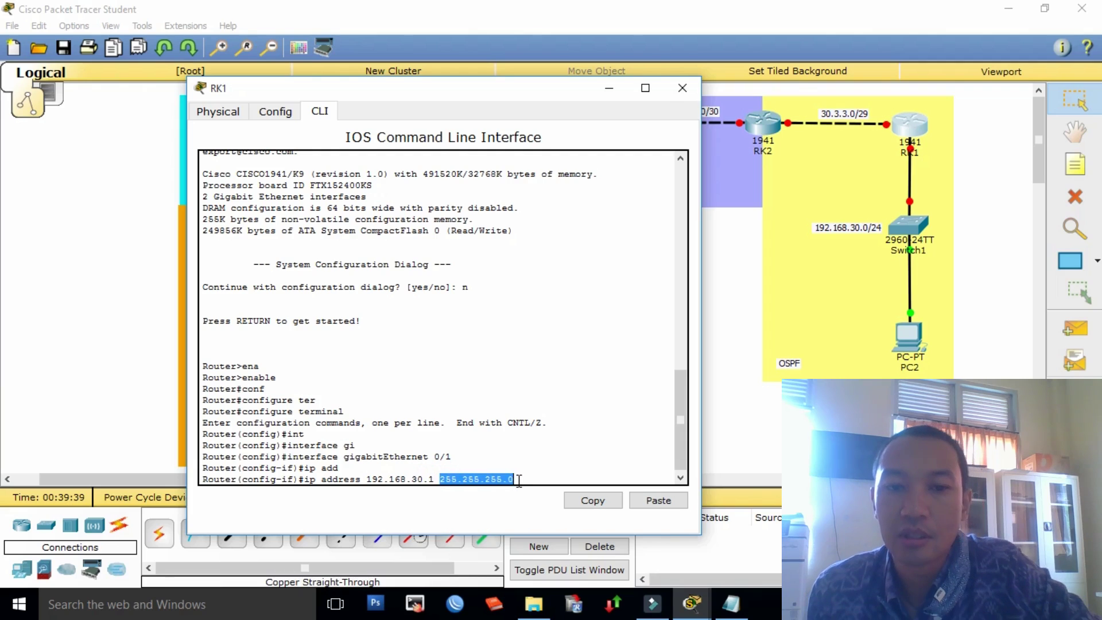
click(516, 479)
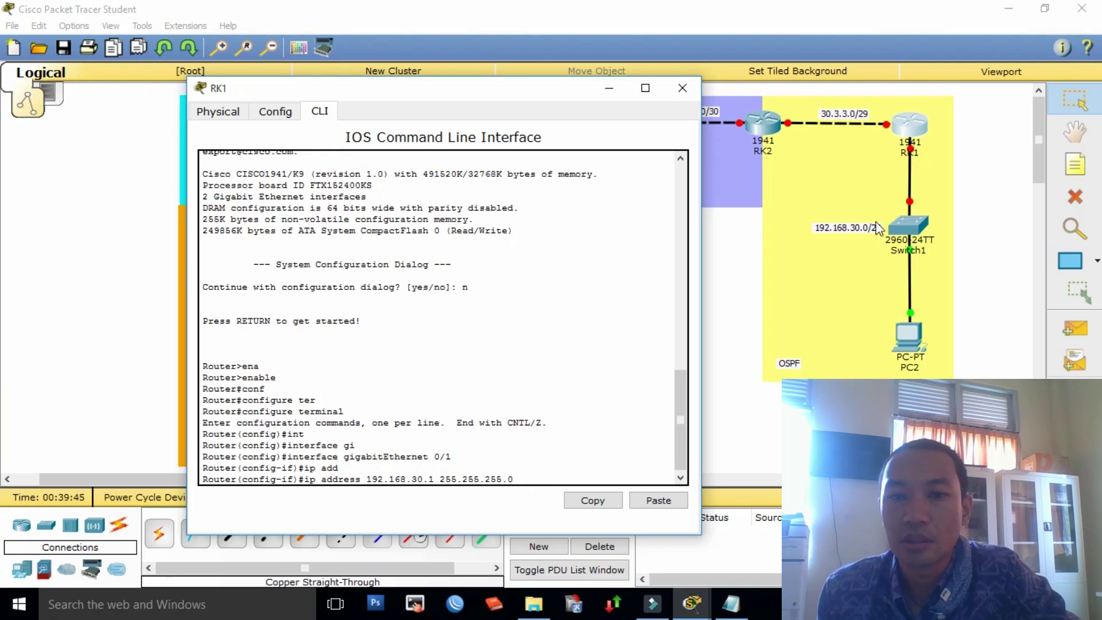
click(532, 478)
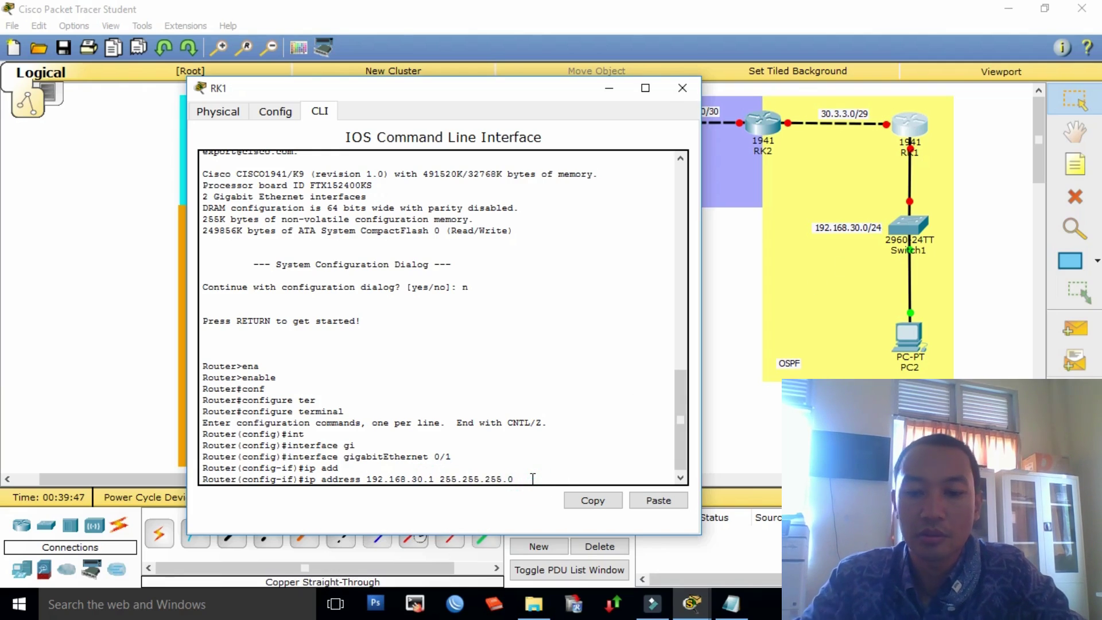
key(Return)
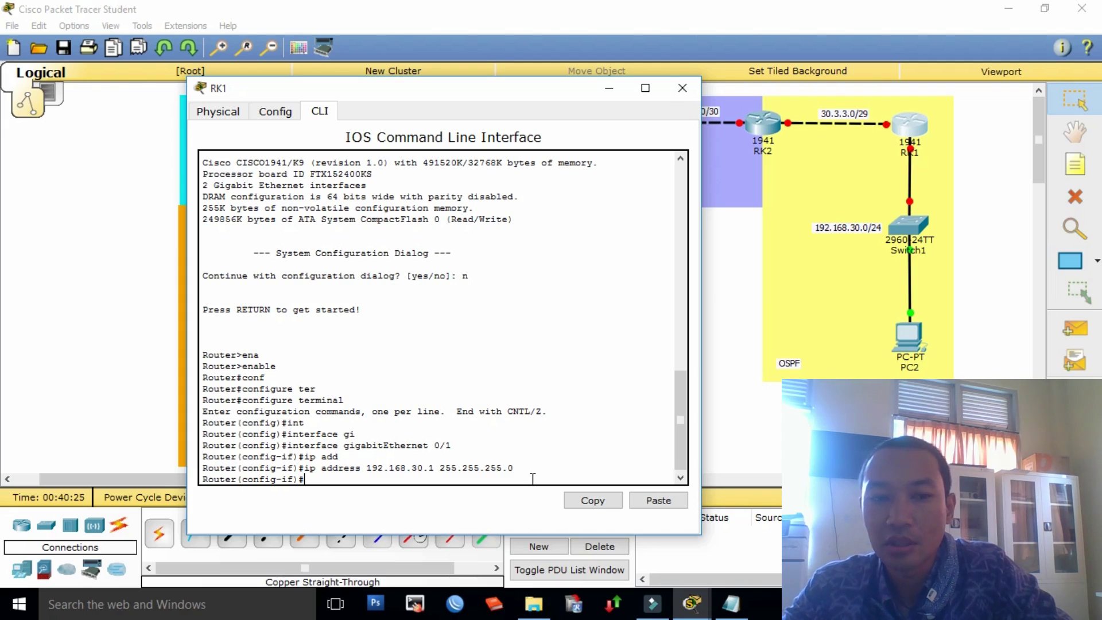
Step: Enable RK1's gigabitEthernet 0/1 interface with "no shutdown" and return to the interface configuration prompt
text(n)
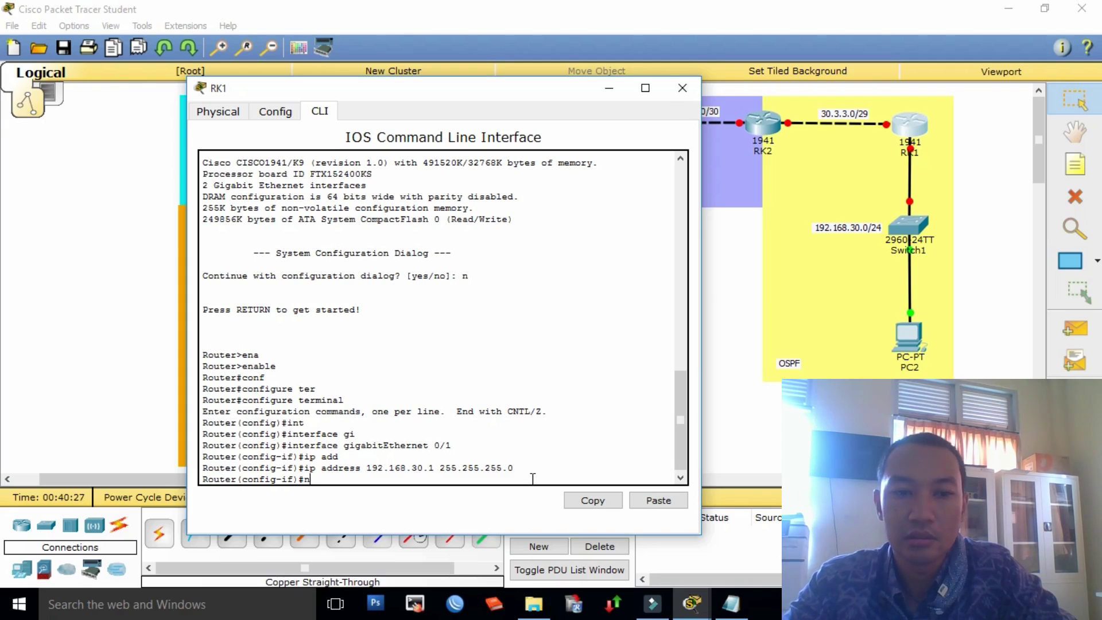
text(o)
key(Tab)
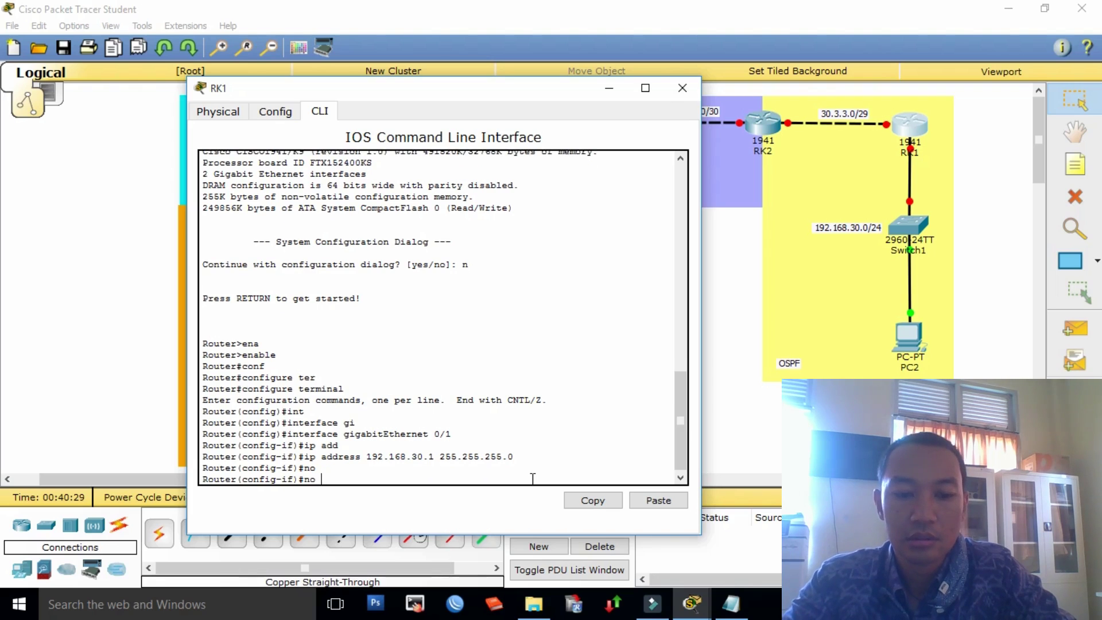
text(sh)
key(Tab)
key(Return)
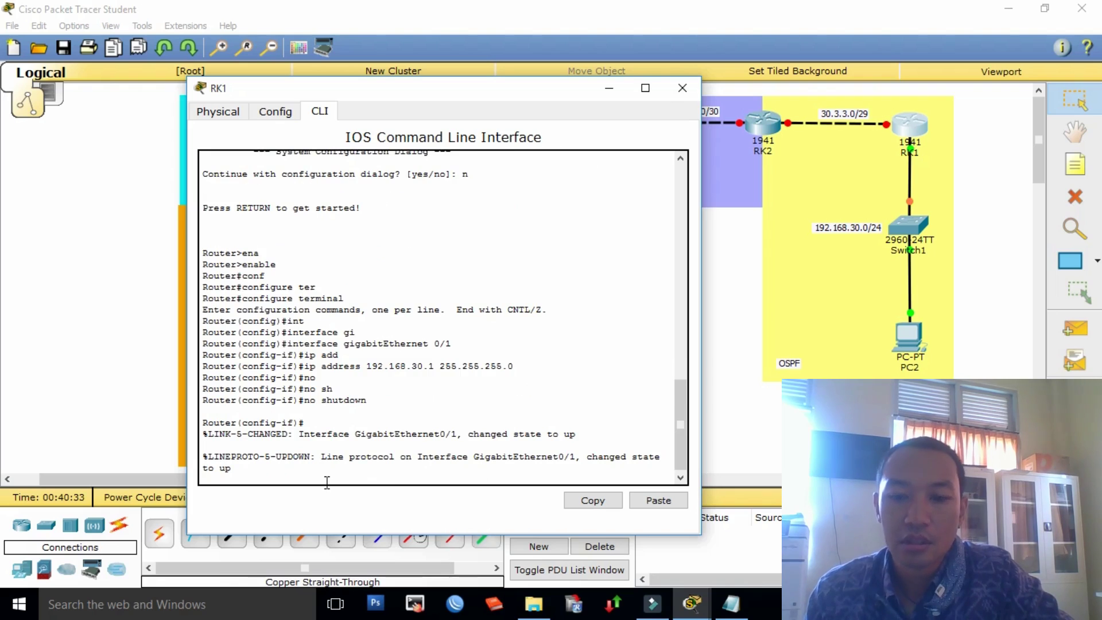
key(Return)
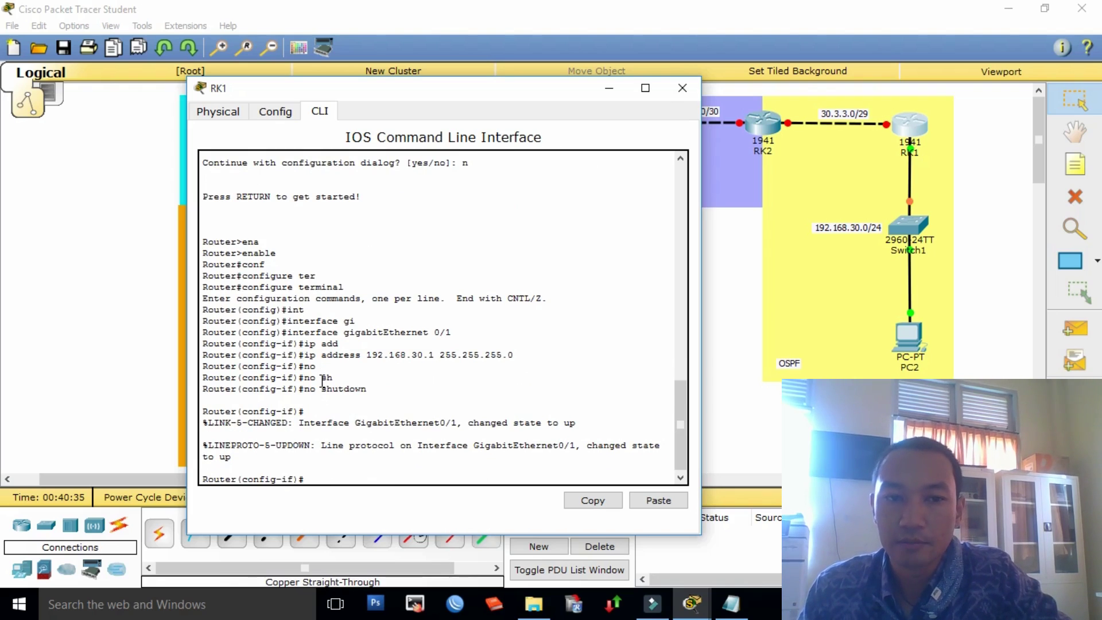
drag(304, 366, 364, 395)
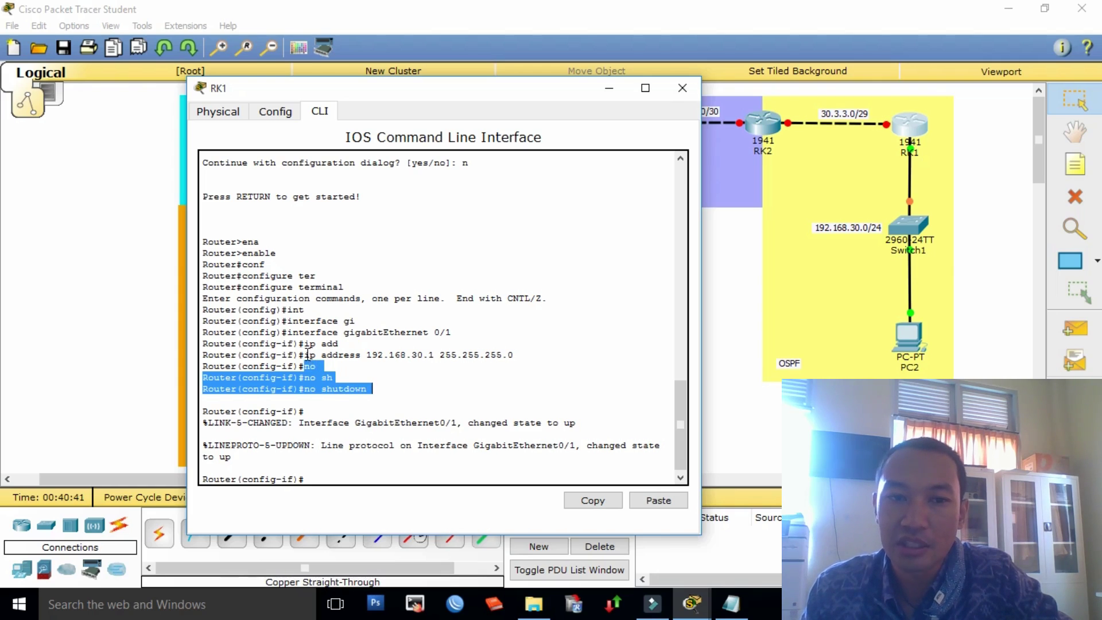
drag(306, 355, 514, 351)
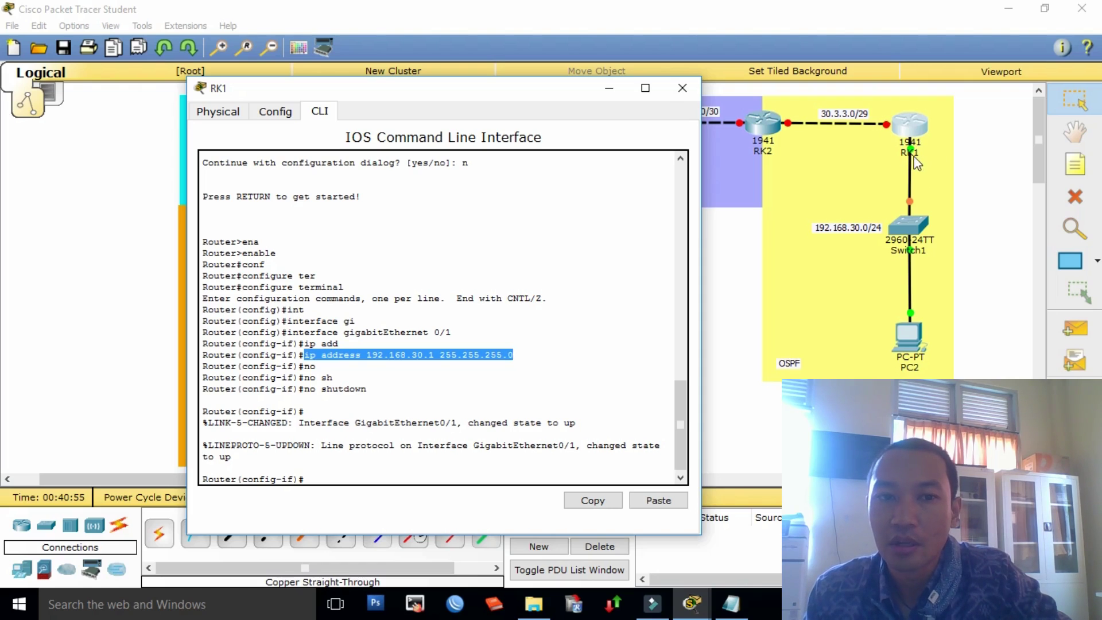
Step: Leave the gigabitEthernet 0/1 configuration on RK1 with "ex" and enter configuration of interface gigabitEthernet 0/0
click(303, 478)
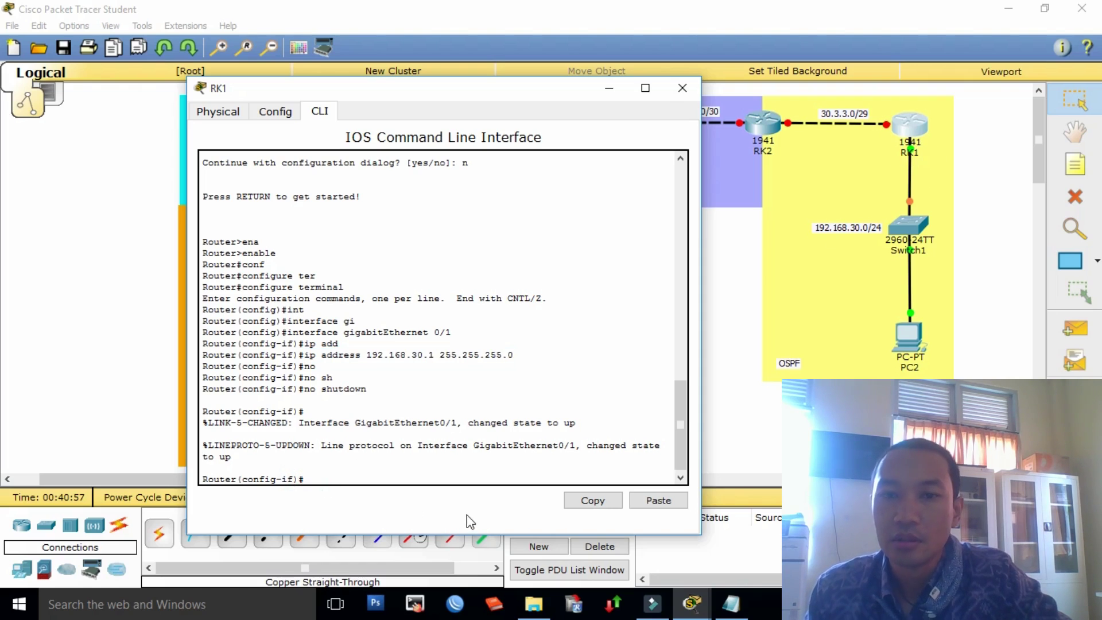
text(en)
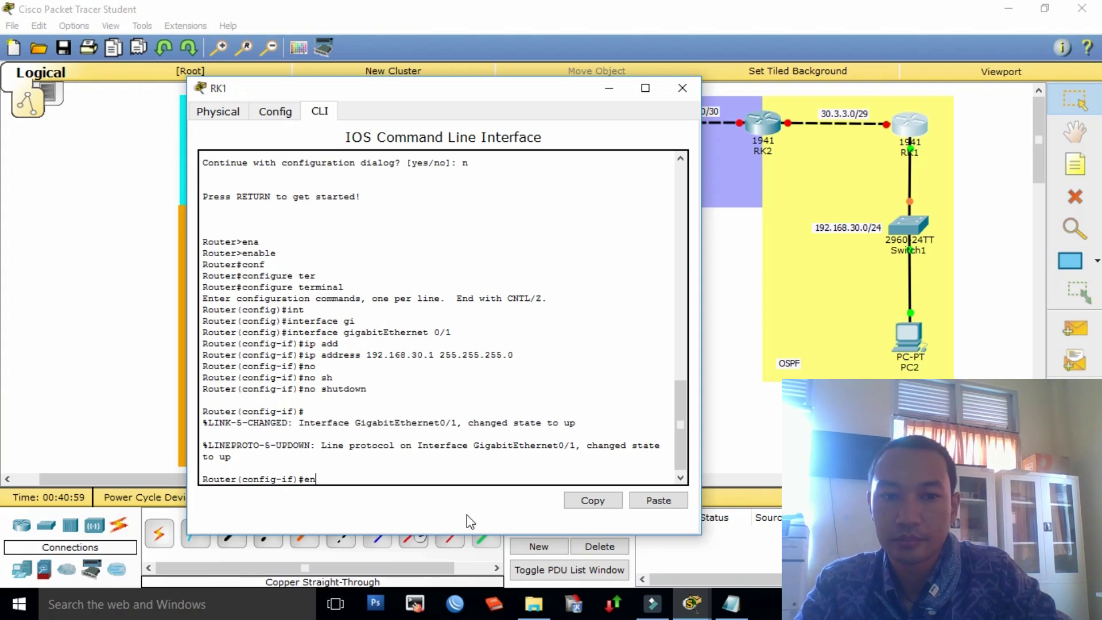
key(BackSpace)
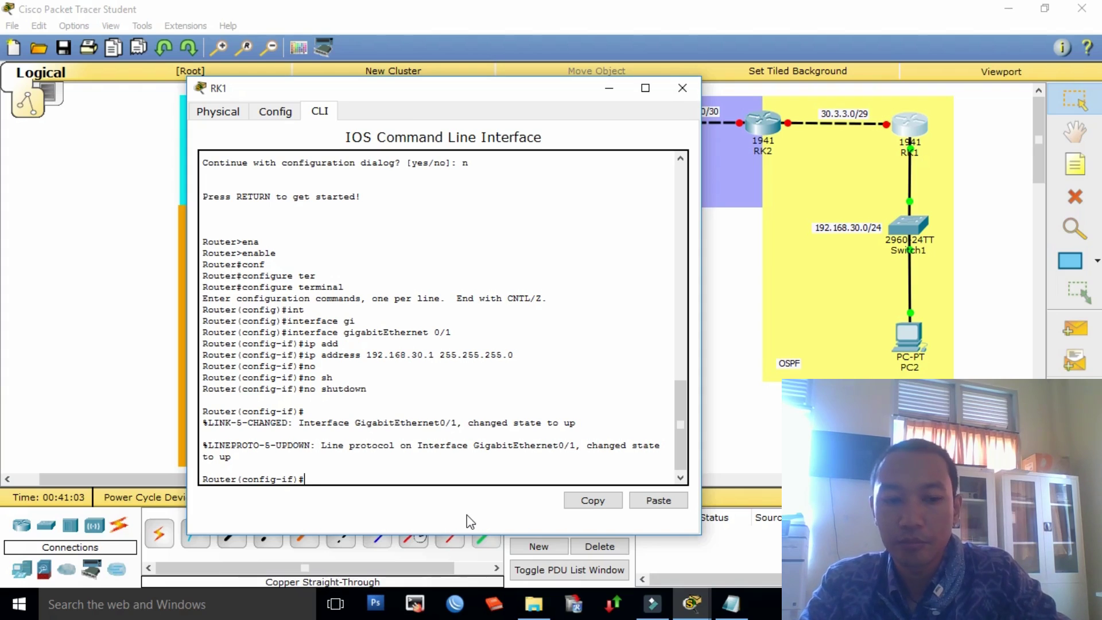
text(ex)
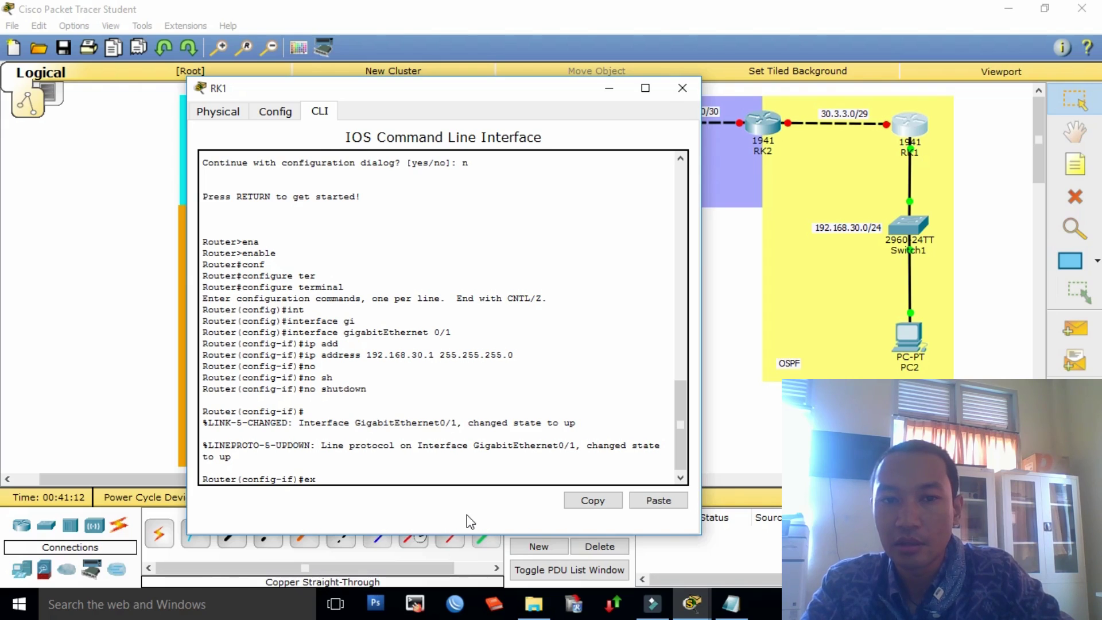
key(Return)
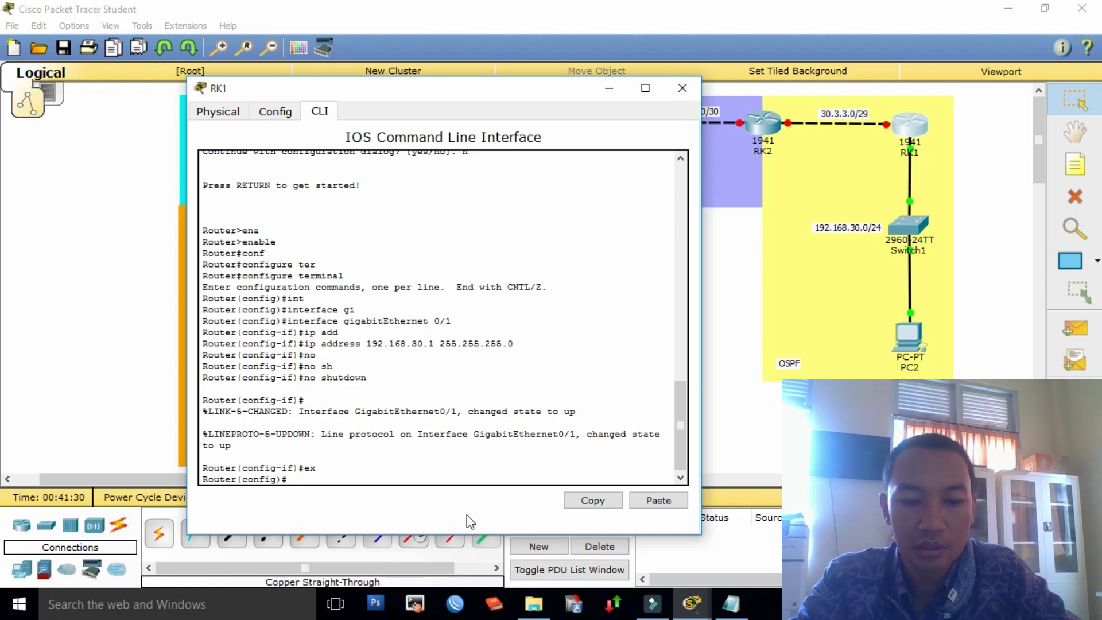
text(in)
key(Tab)
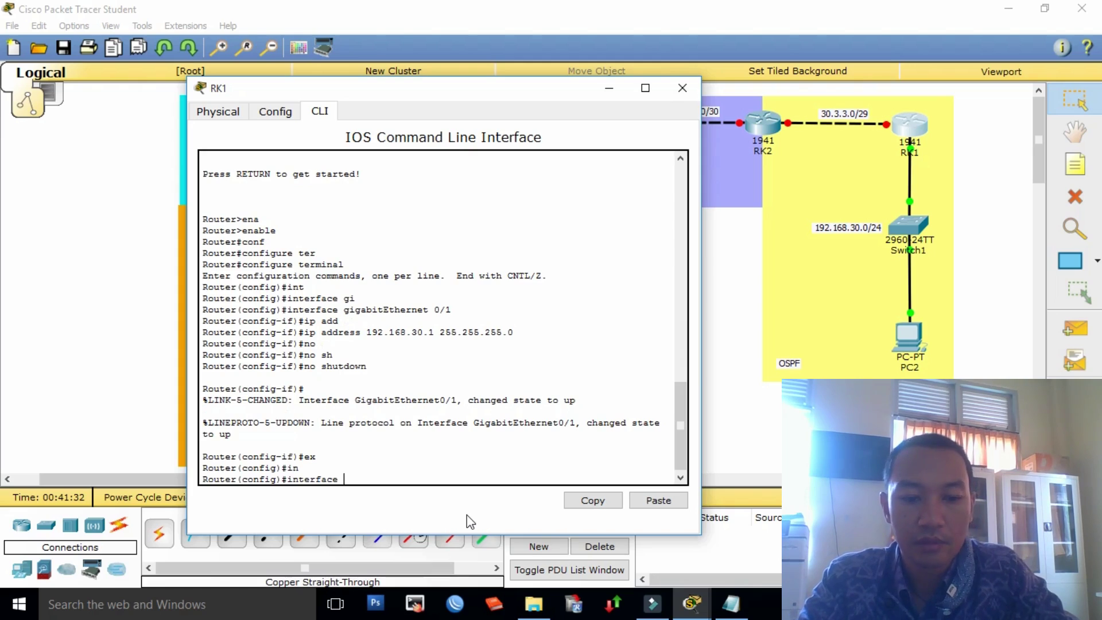
text(gi)
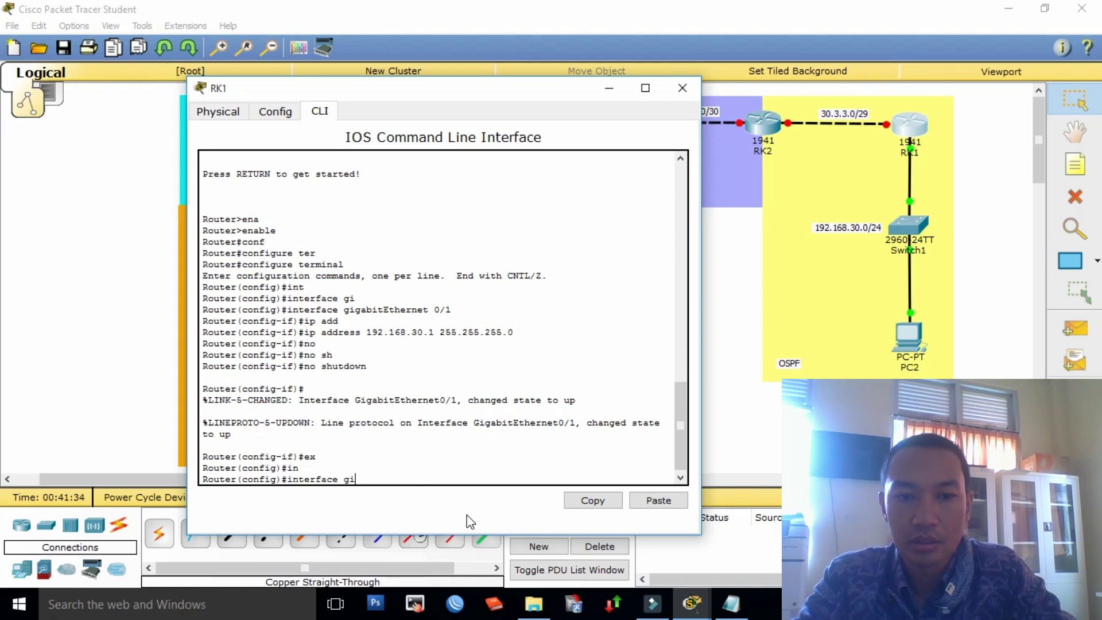
key(Tab)
text(0/0)
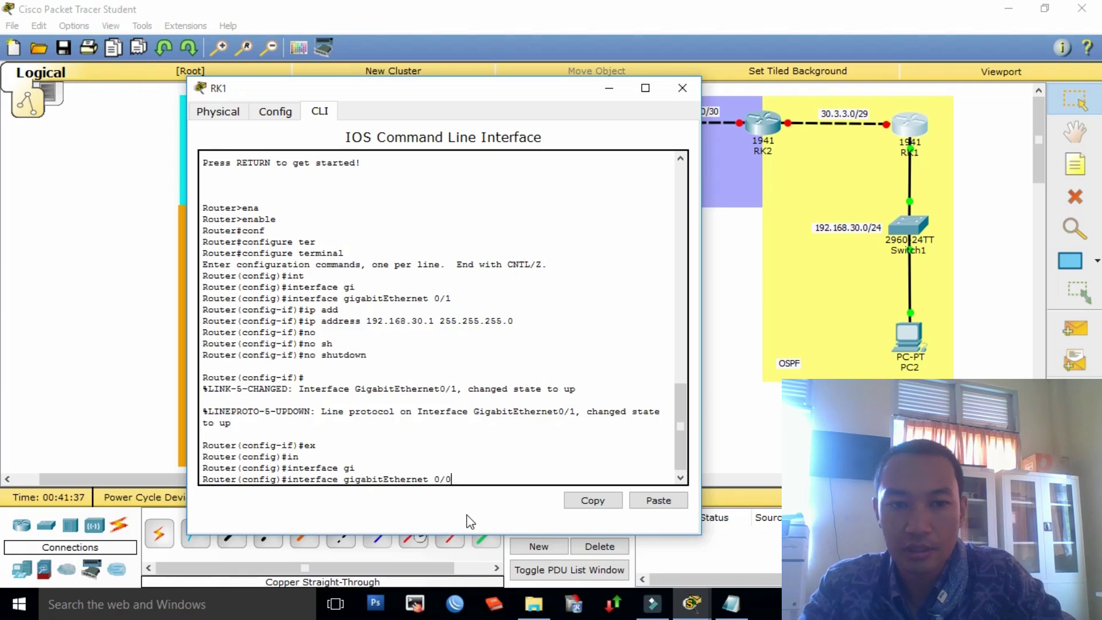
key(Return)
Step: Assign IP address 30.3.3.2 with subnet mask 255.255.255.248 to RK1's gigabitEthernet 0/0 interface
text(ip a)
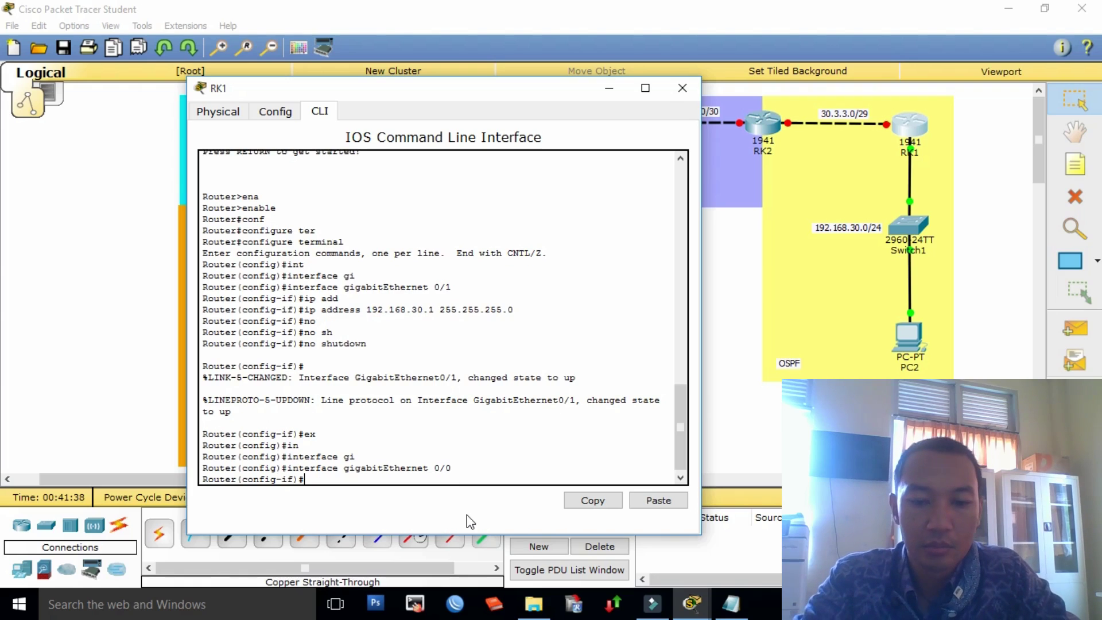
text(d)
key(Tab)
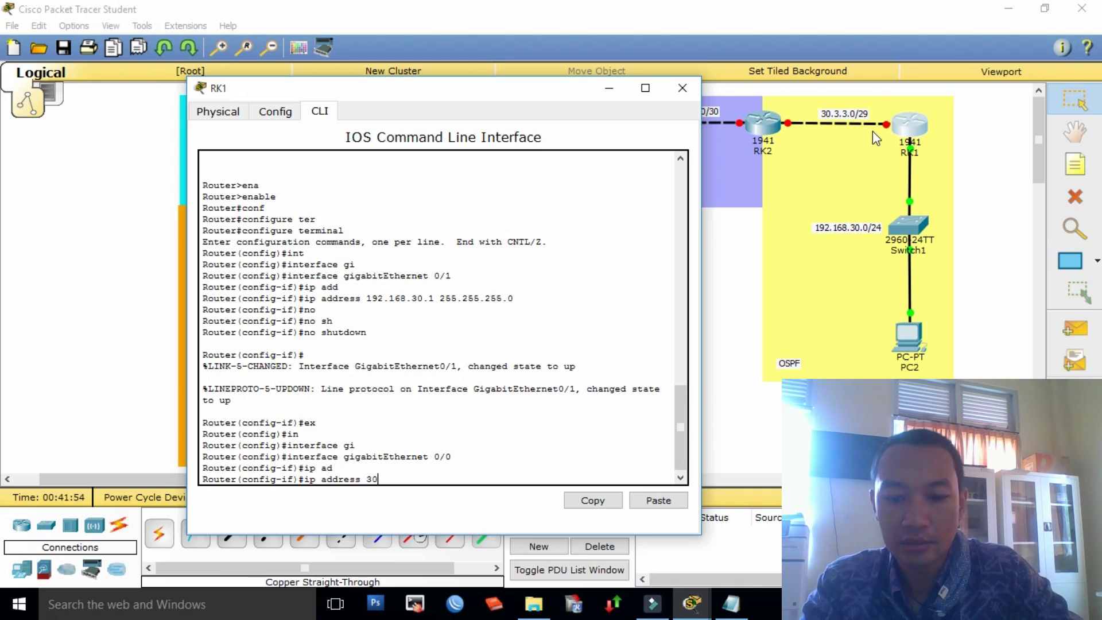
text(3.3.)
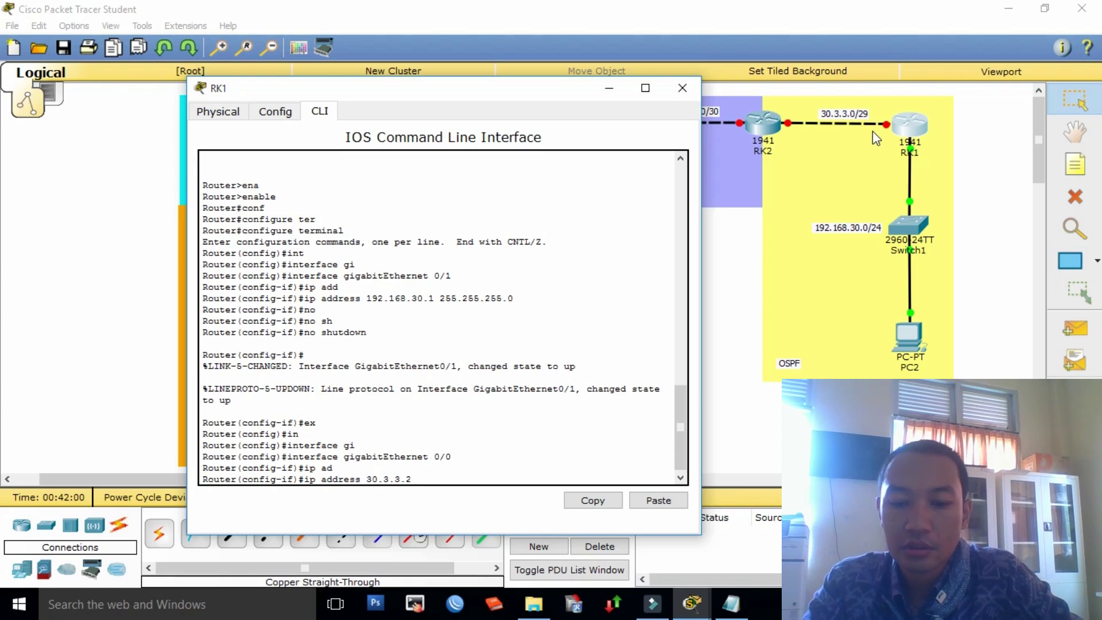
text(2)
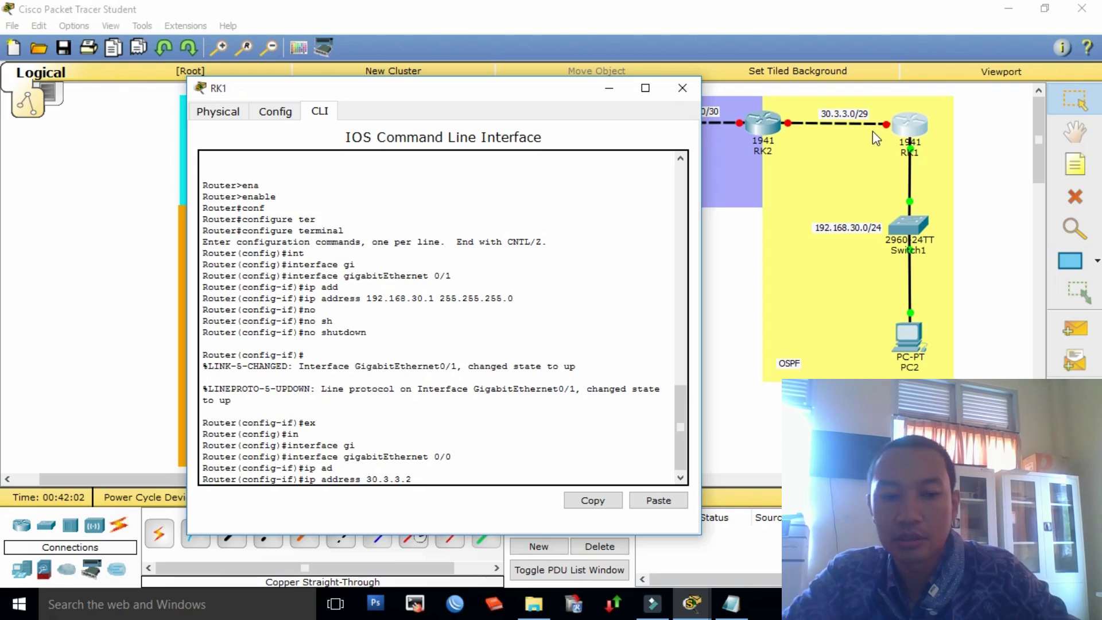
text( 255)
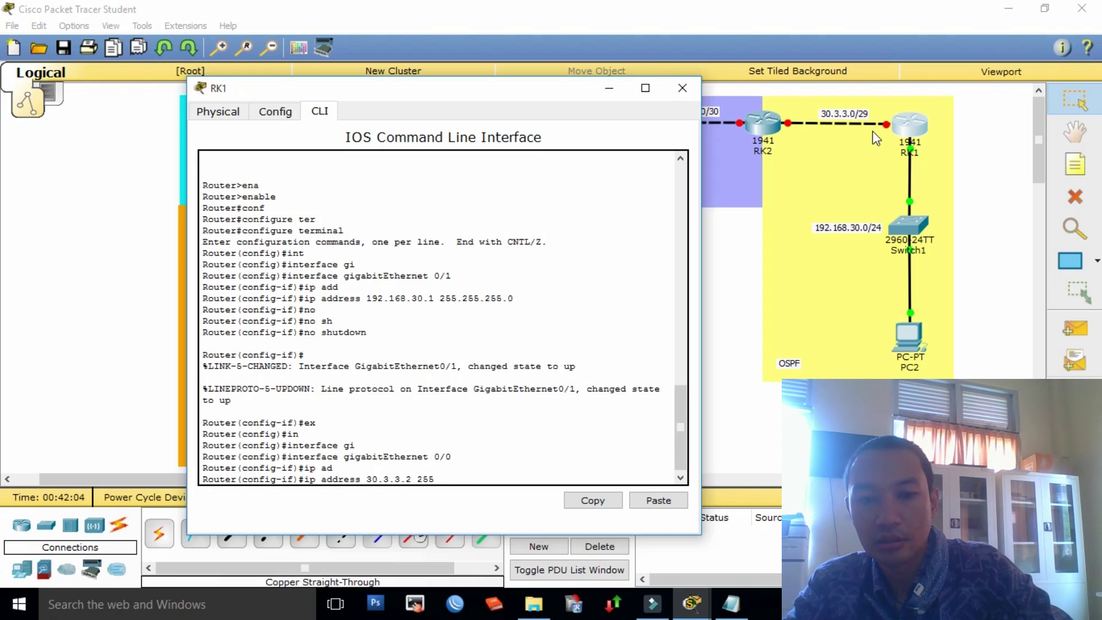
text(.255.255.)
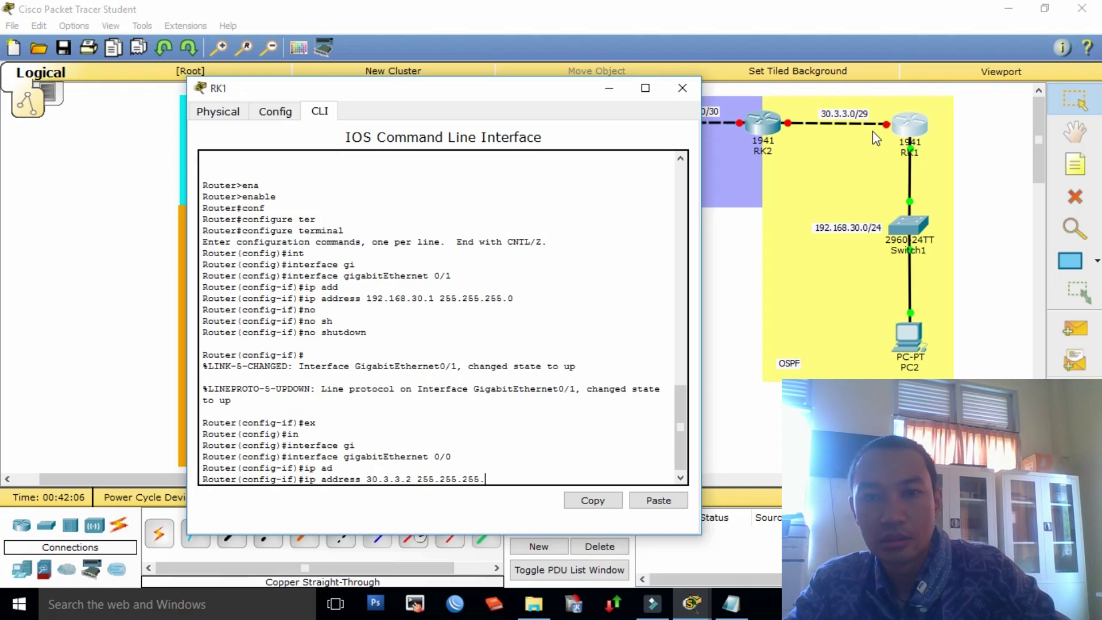
text(255.)
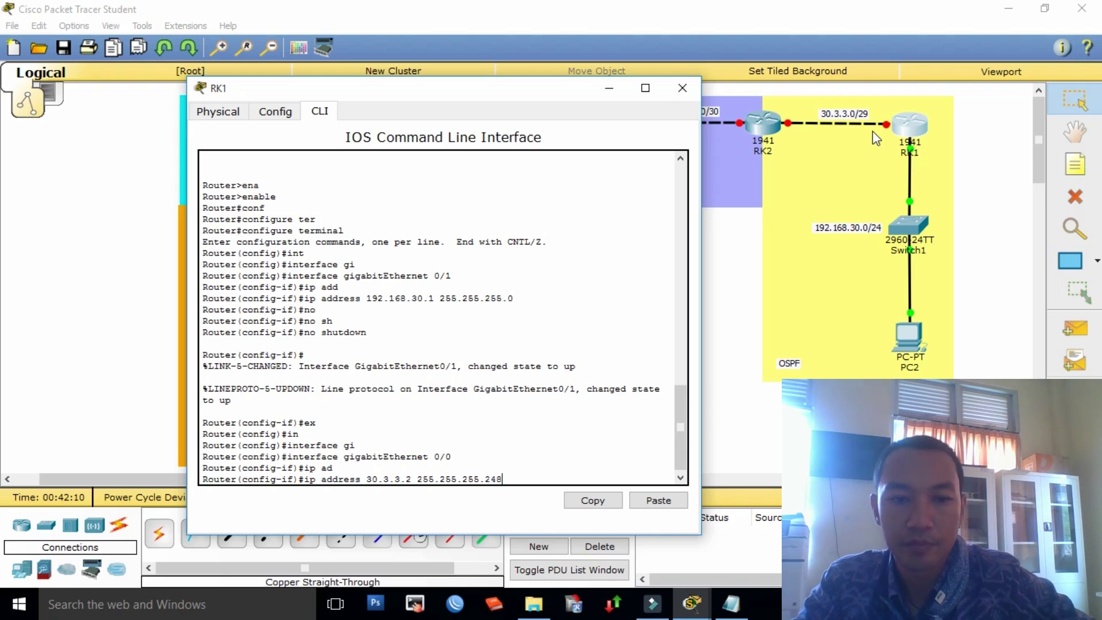
text(248)
key(Return)
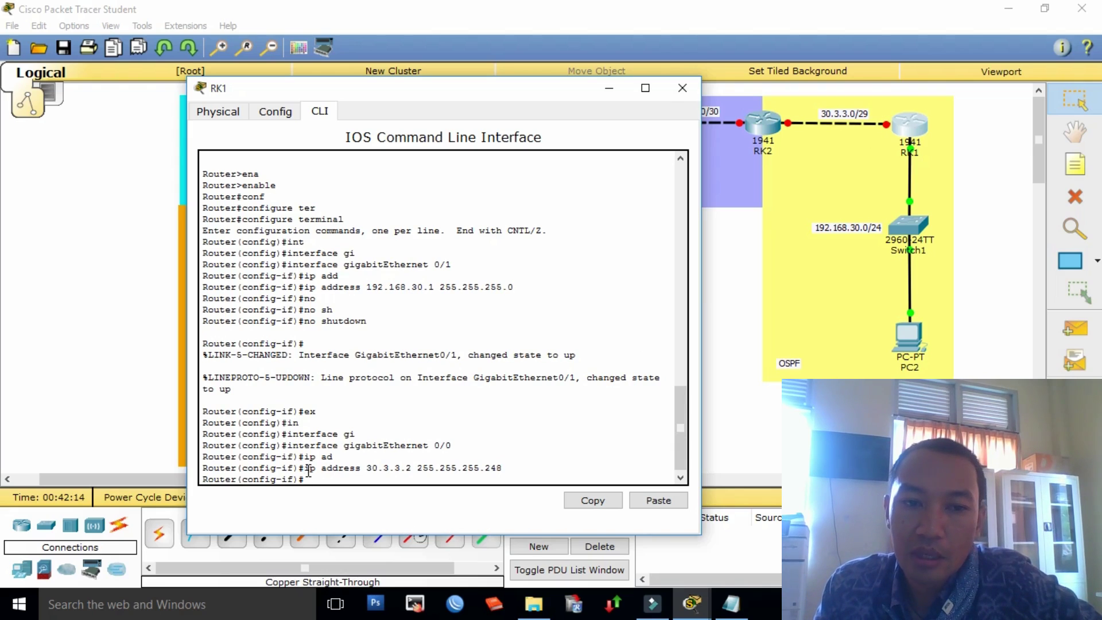
drag(304, 468, 509, 467)
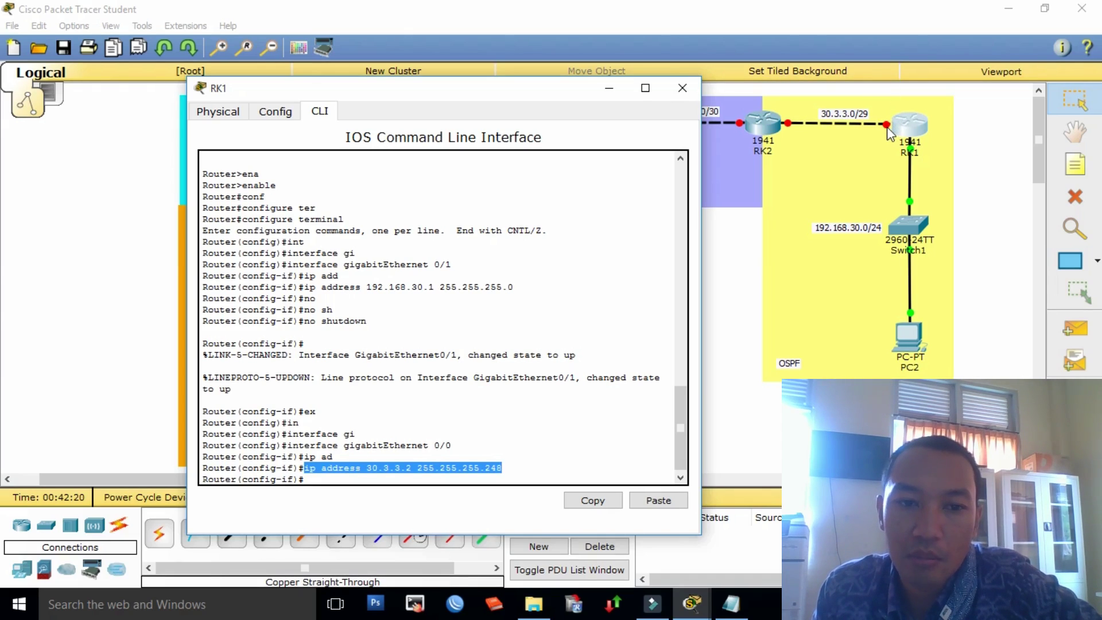
Step: Enable RK1's gigabitEthernet 0/0 interface with "no shutdown" and return to the interface configuration prompt
click(405, 480)
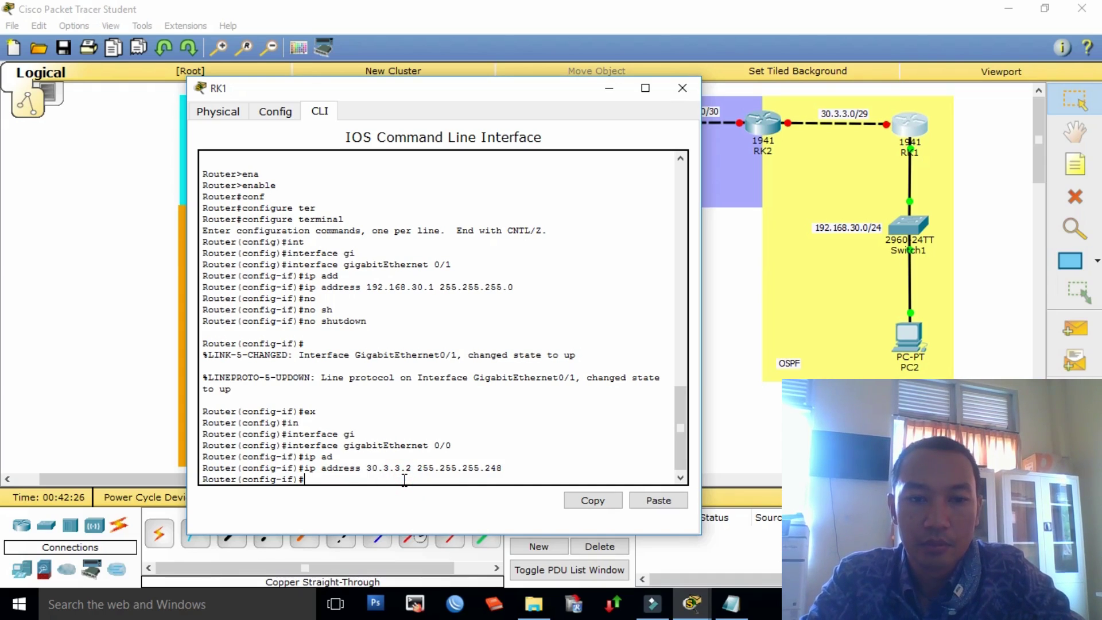
text(ni)
key(BackSpace)
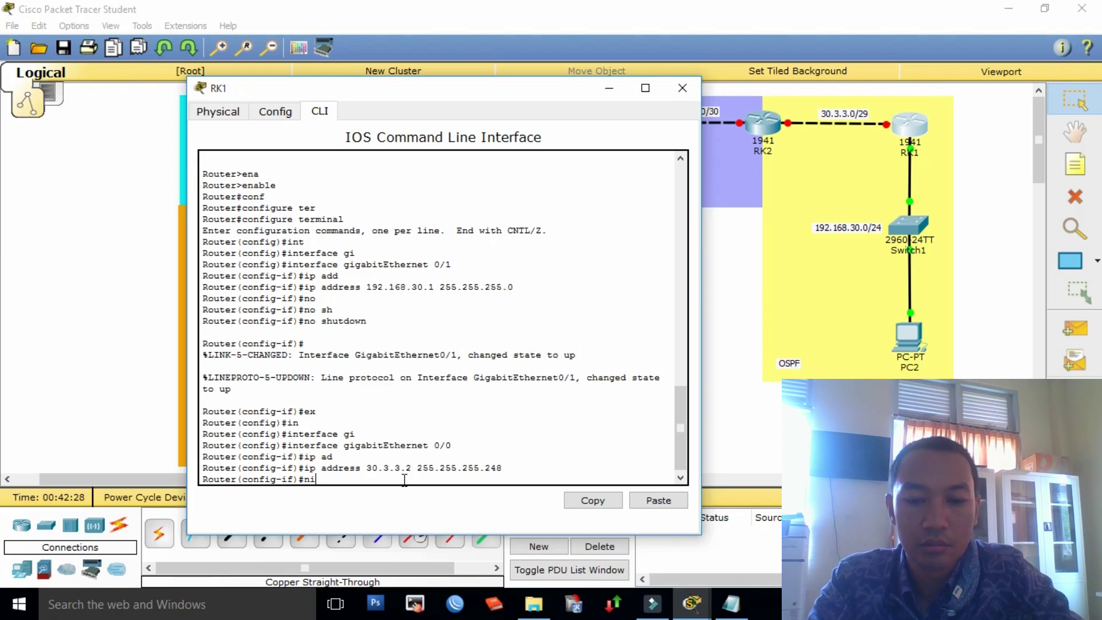
text(o)
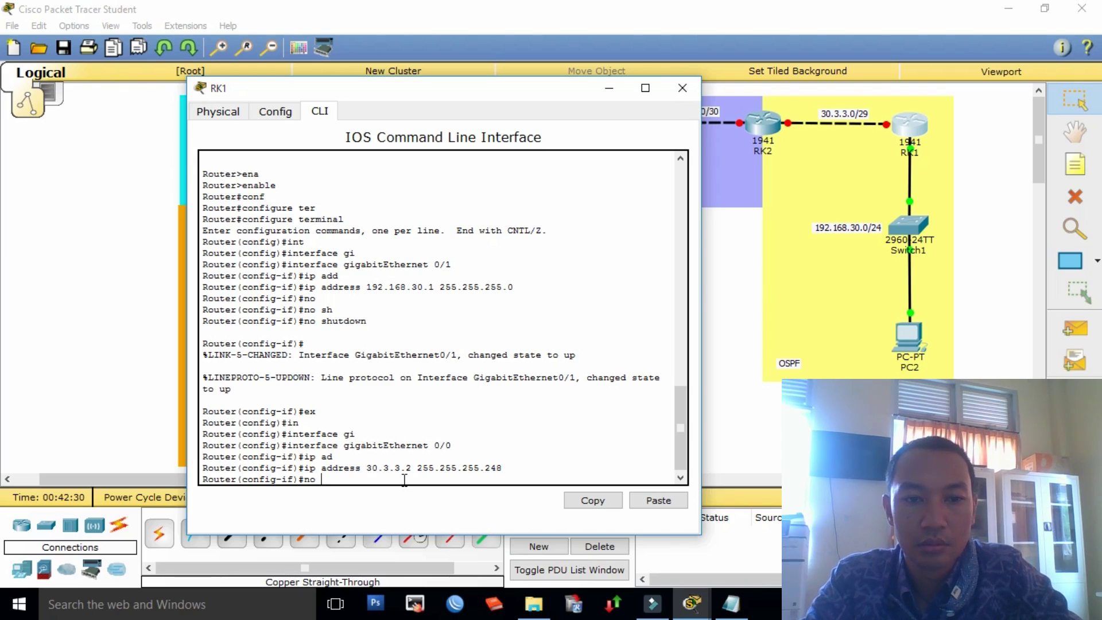
key(Tab)
text(shu)
key(Tab)
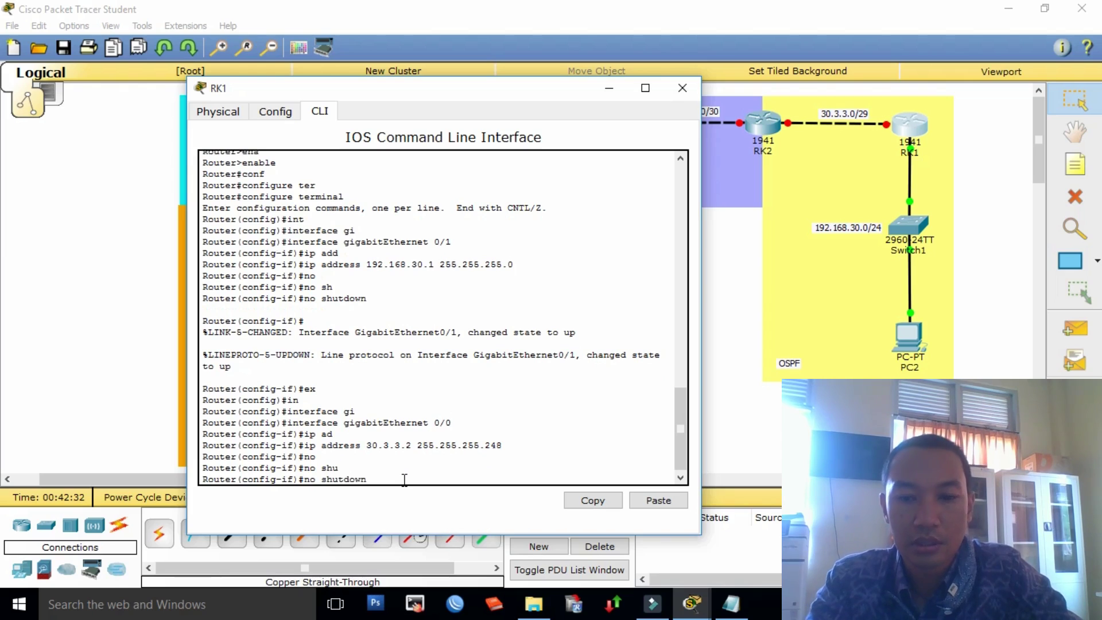
key(Return)
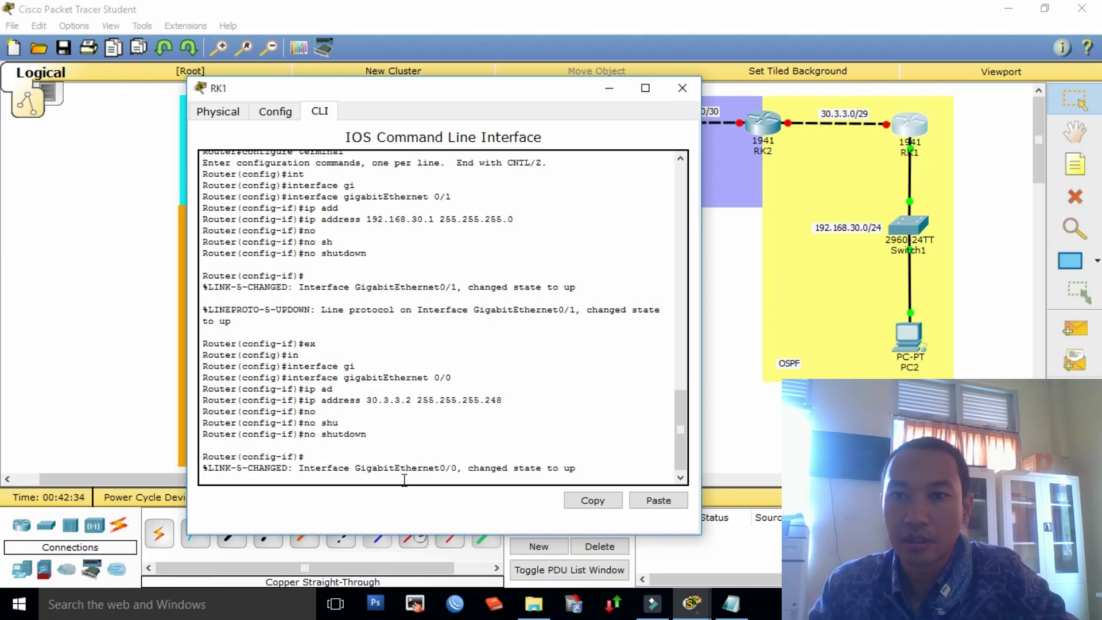
key(Return)
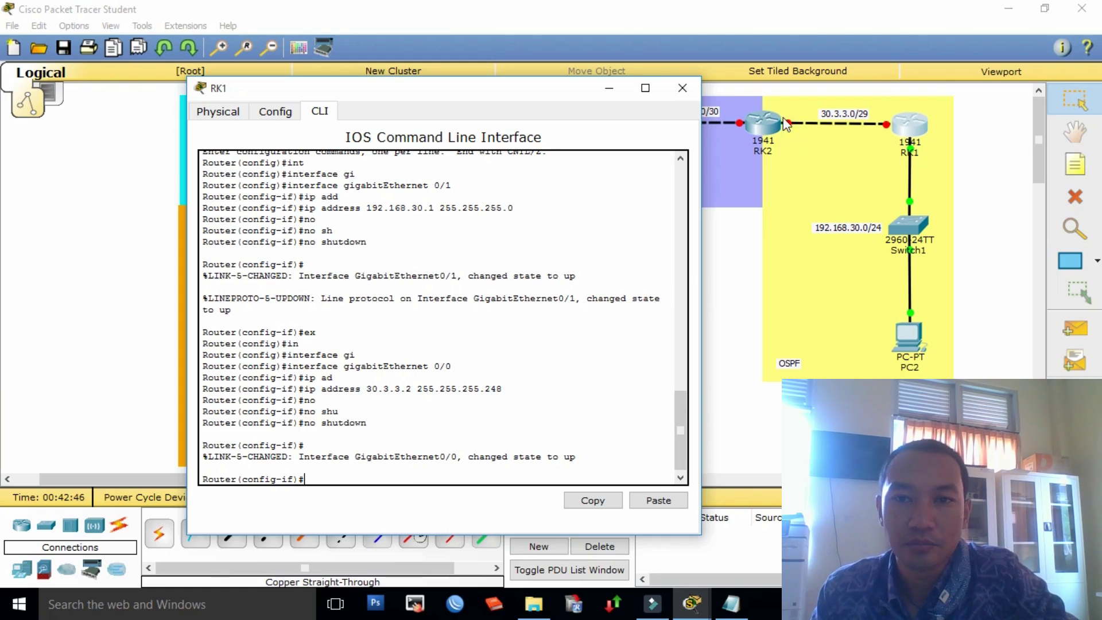
Step: Leave configuration mode on RK1 with "end" and bring up the privileged EXEC prompt
click(340, 478)
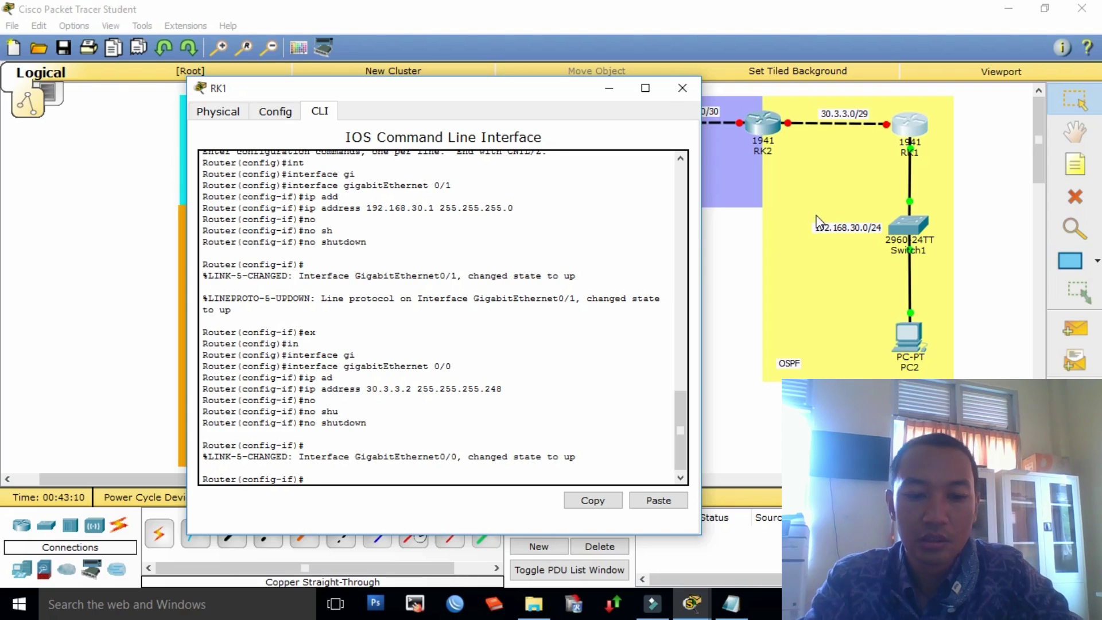
text(end)
key(Return)
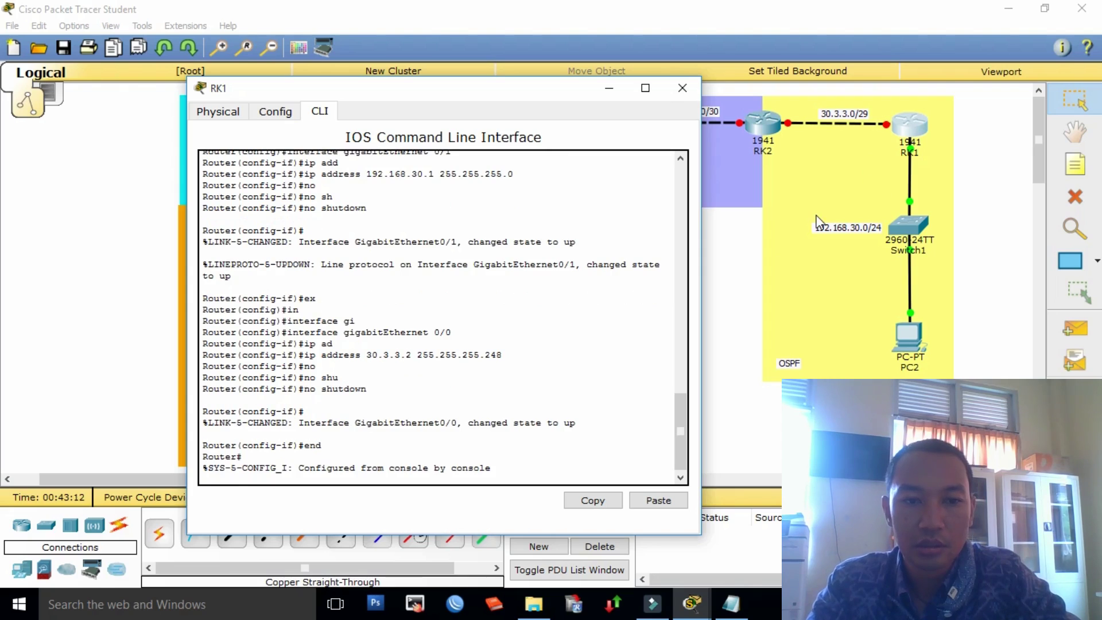
key(Return)
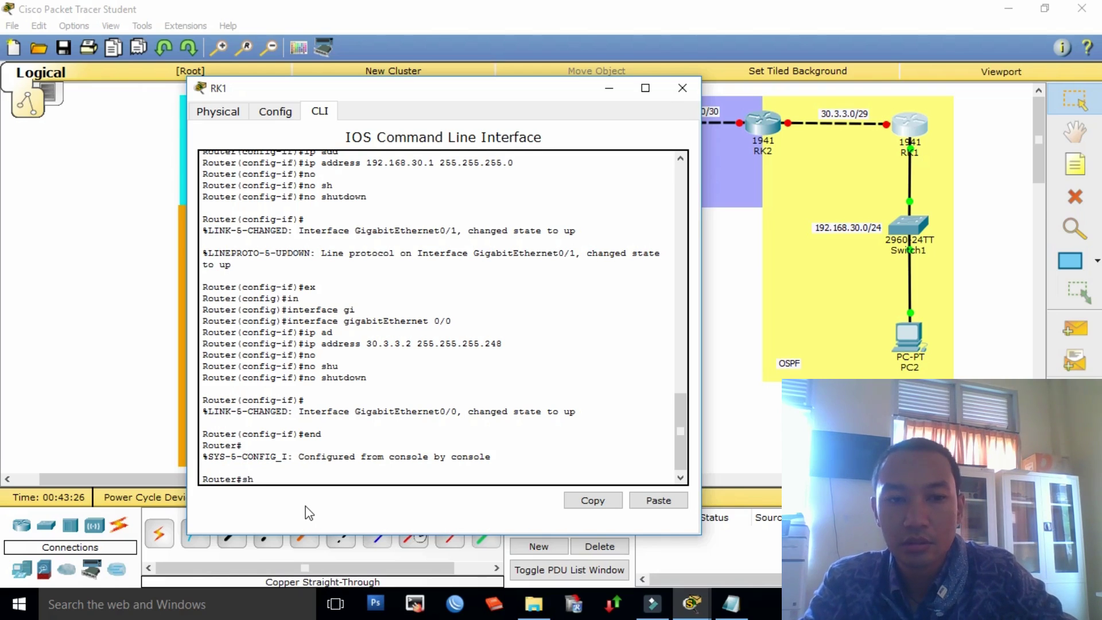
Step: Run "show ip interface brief" on RK1 and check the address and status of GigabitEthernet0/0 and GigabitEthernet0/1
key(Tab)
text(ip)
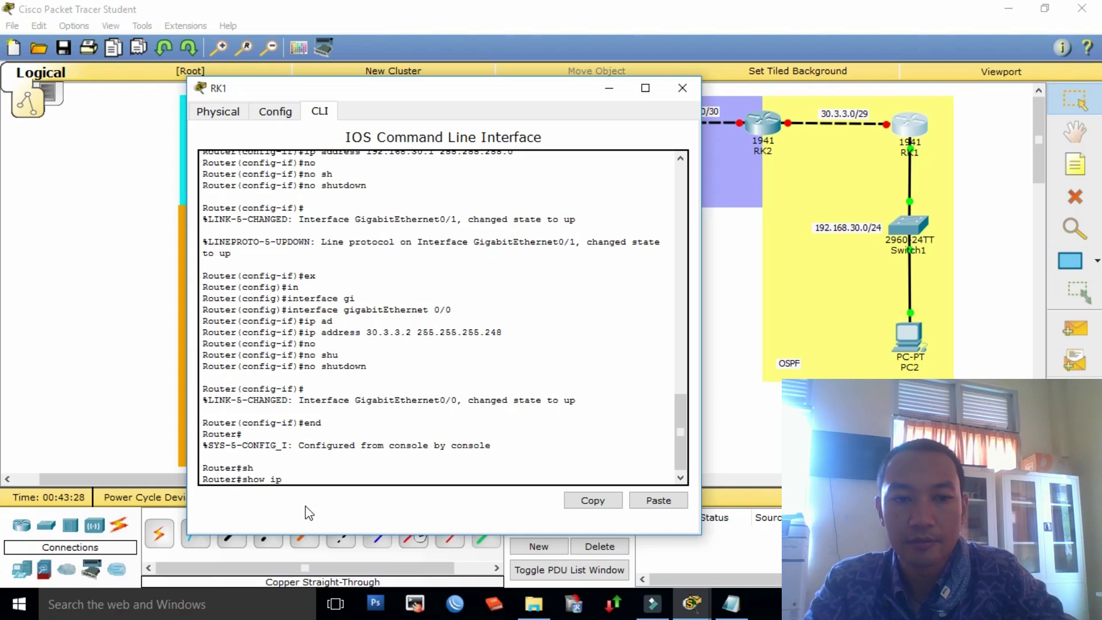
key(Tab)
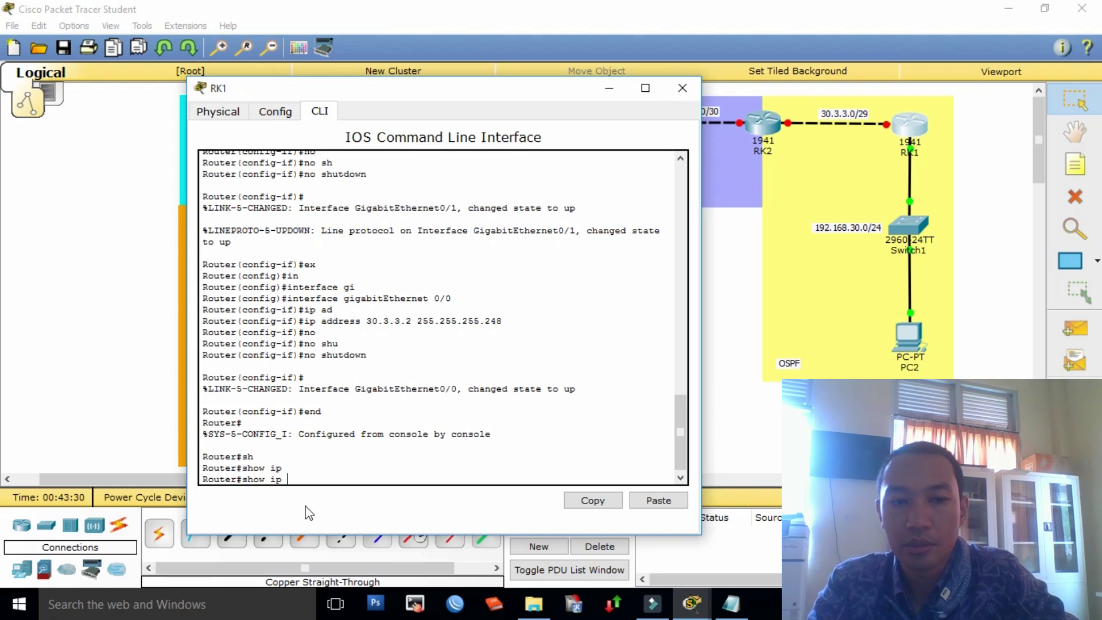
text(in)
key(Tab)
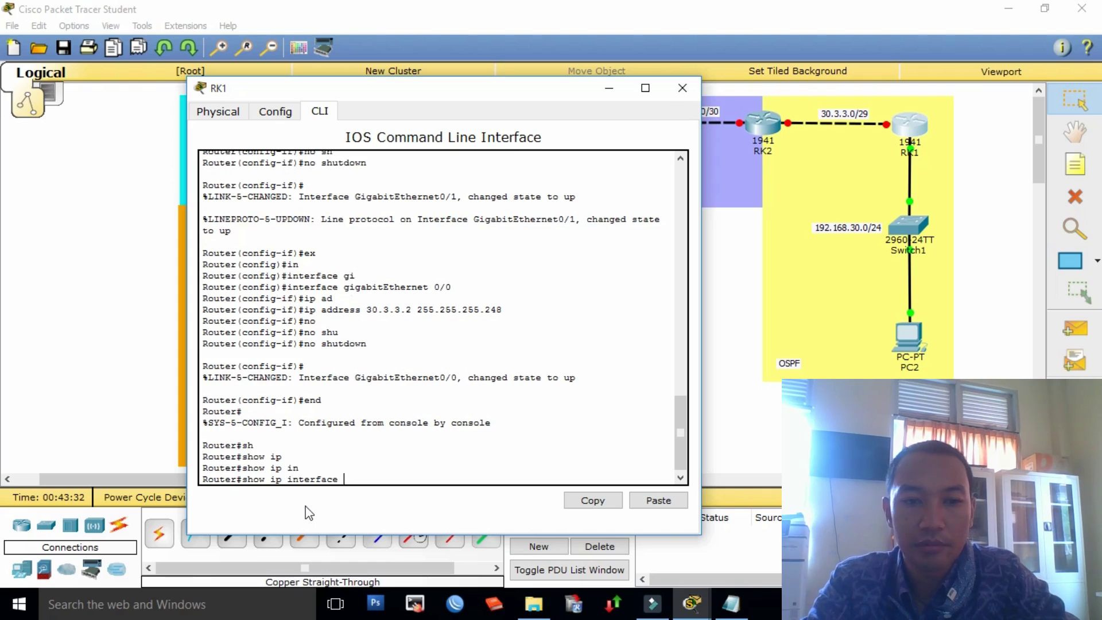
text(br)
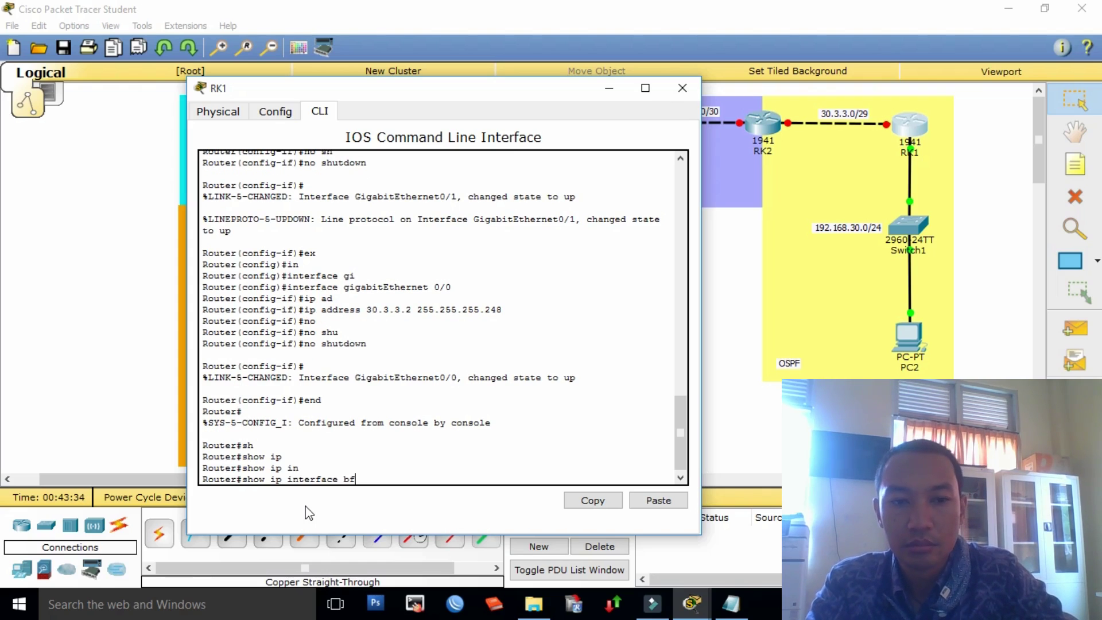
key(Tab)
key(Return)
key(Return)
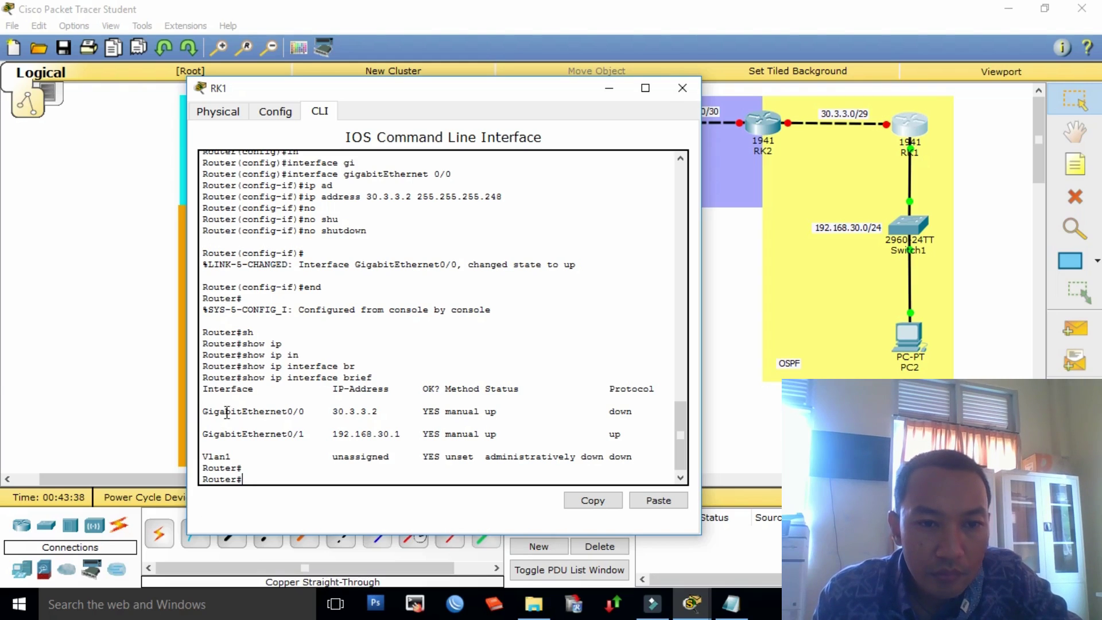
drag(203, 411, 396, 411)
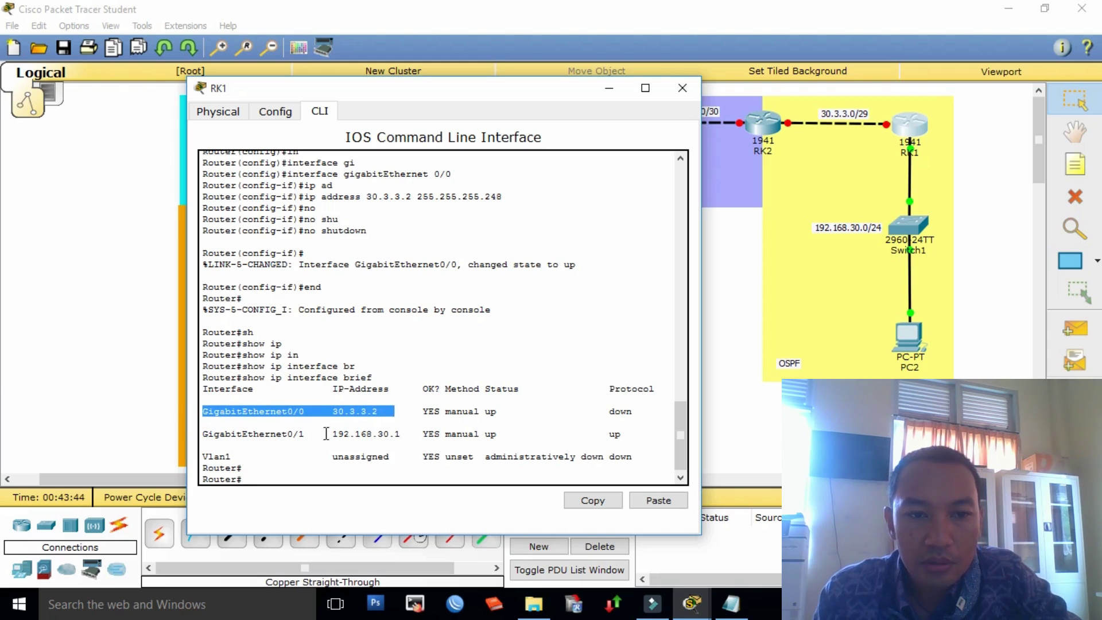
drag(207, 435, 644, 435)
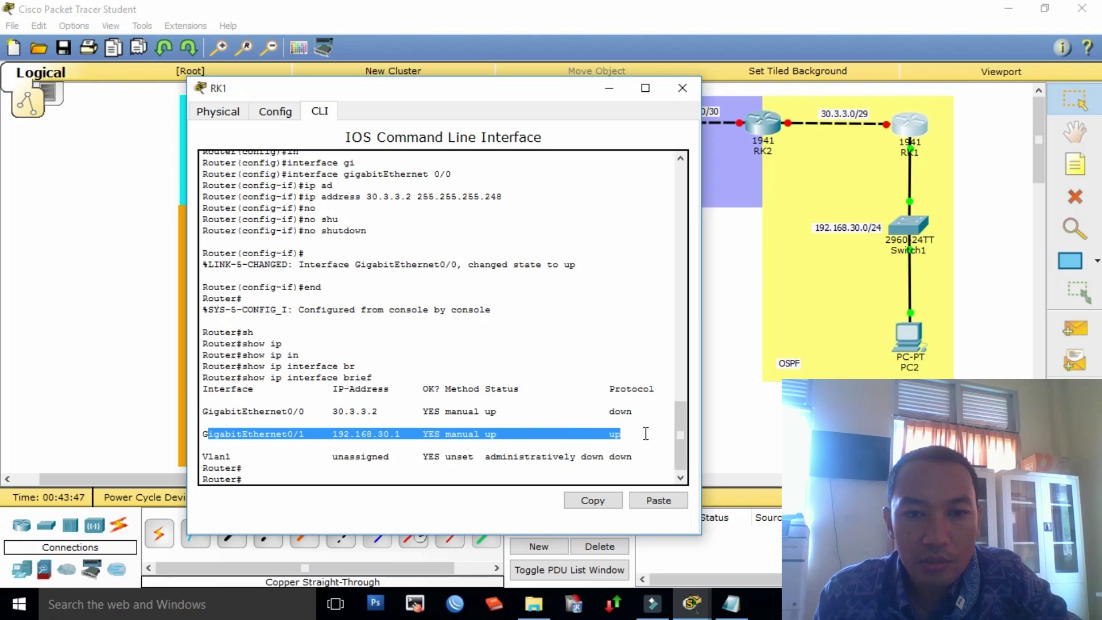
click(261, 477)
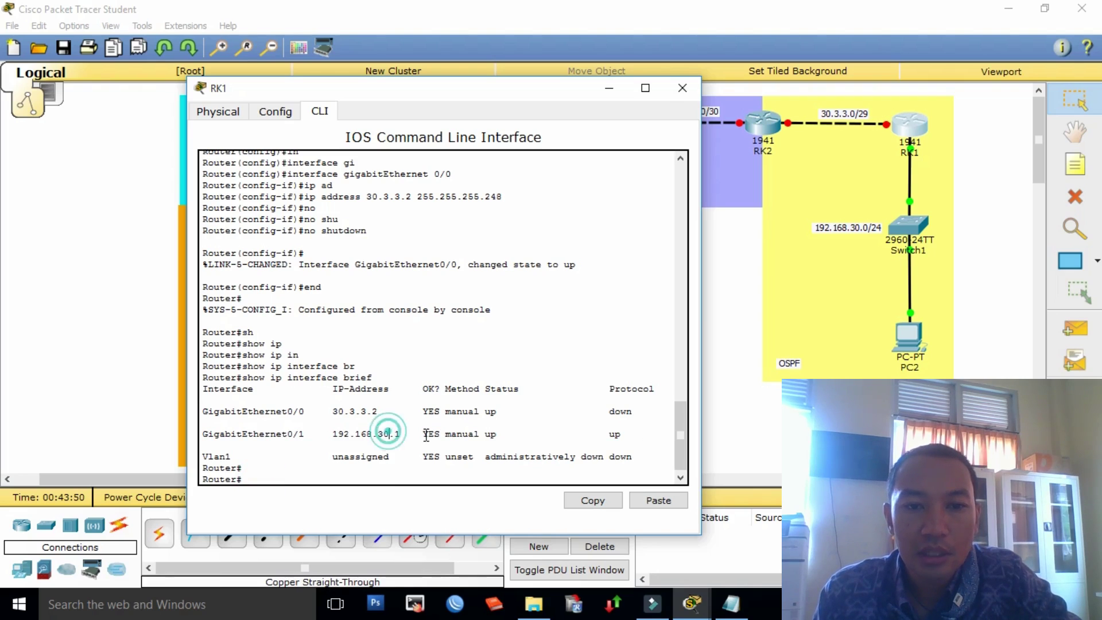
click(253, 474)
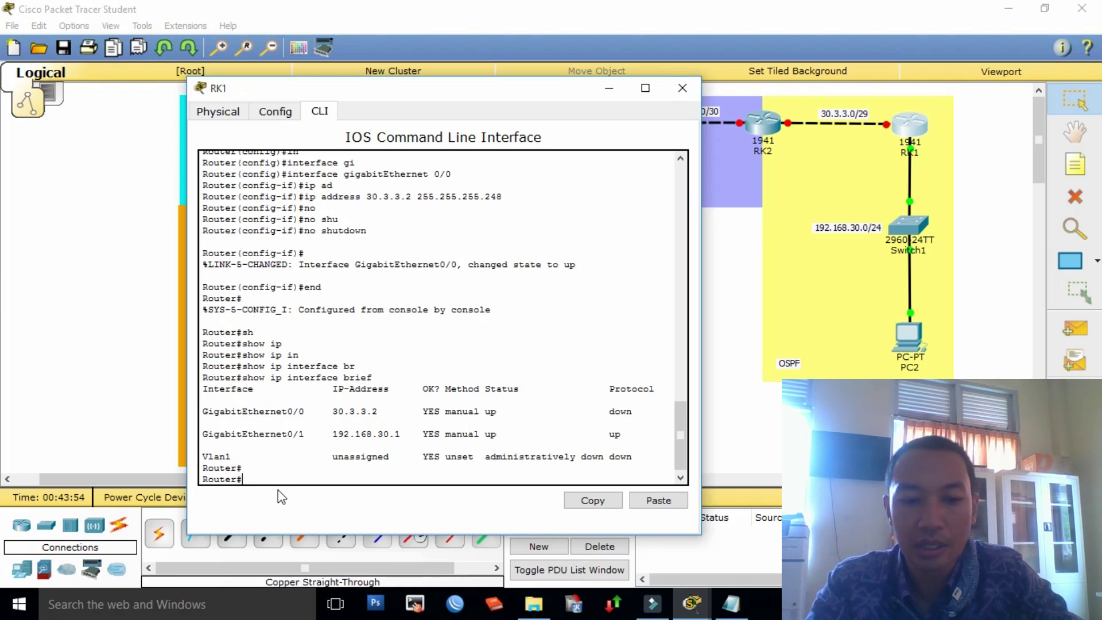
Step: Display RK1's running configuration with "show running-config"
text(sho)
key(Tab)
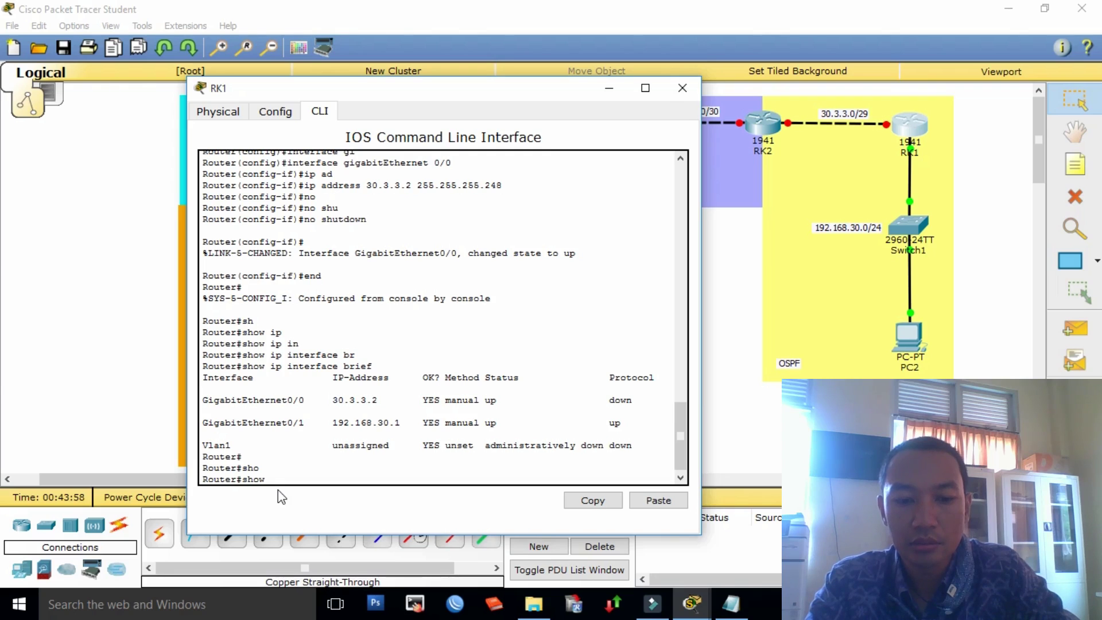
text(run)
key(Tab)
key(Tab)
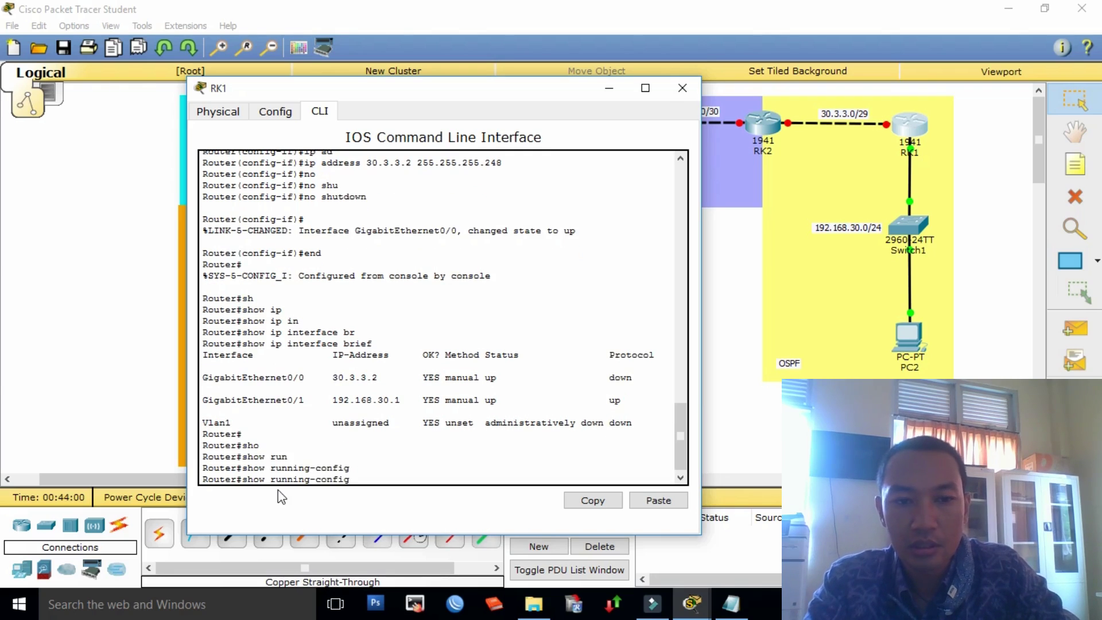
key(Return)
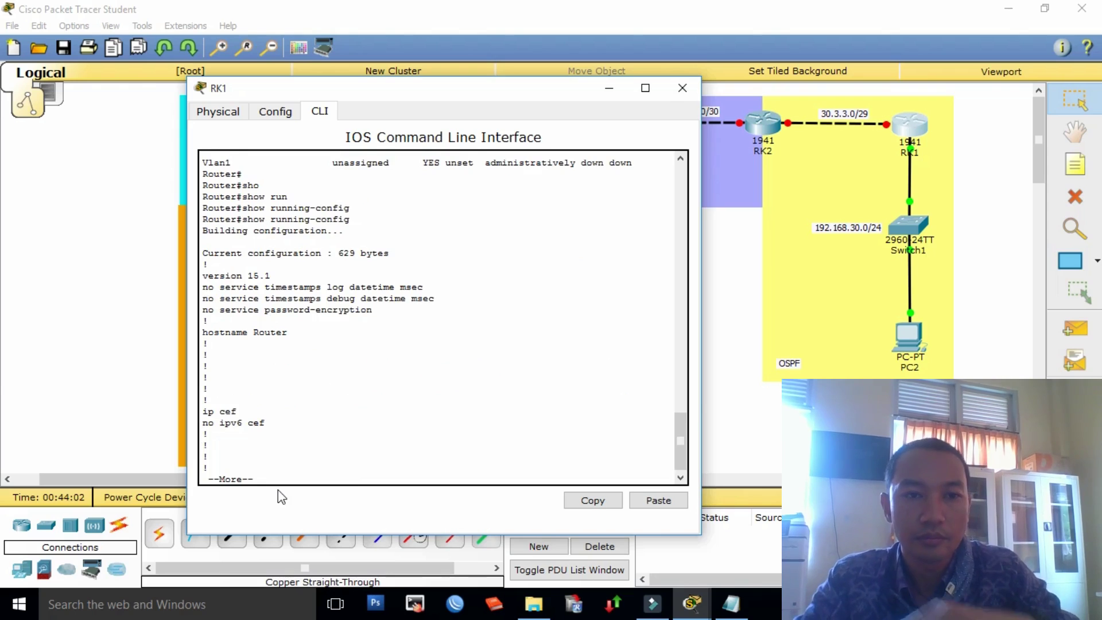
Step: Page through the running configuration to its interface section and check the IP addresses and masks of GigabitEthernet0/0 and GigabitEthernet0/1
key(Return)
key(Return)
key(Return)
key(Return)
key(Return)
key(Return)
key(Return)
key(Return)
key(Return)
key(Return)
key(Return)
key(Return)
key(Return)
key(Return)
key(Return)
key(Return)
key(Return)
key(Return)
key(Return)
key(Return)
key(Return)
key(Return)
key(Return)
key(Return)
key(Return)
key(Return)
key(Return)
key(Return)
key(Return)
key(Return)
key(Return)
key(Return)
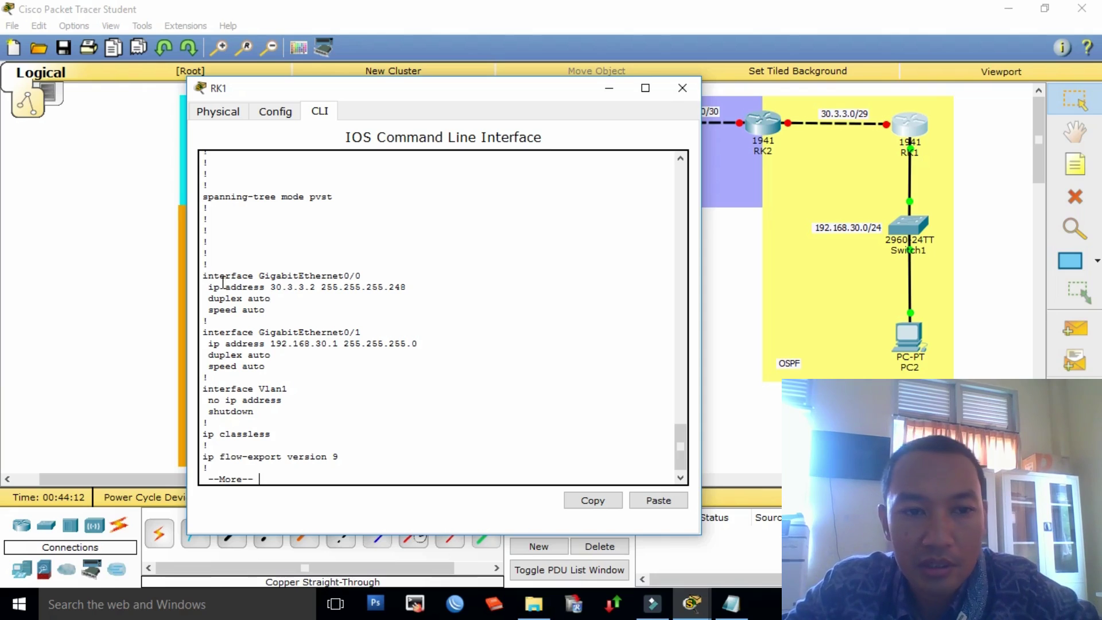
drag(209, 286, 411, 286)
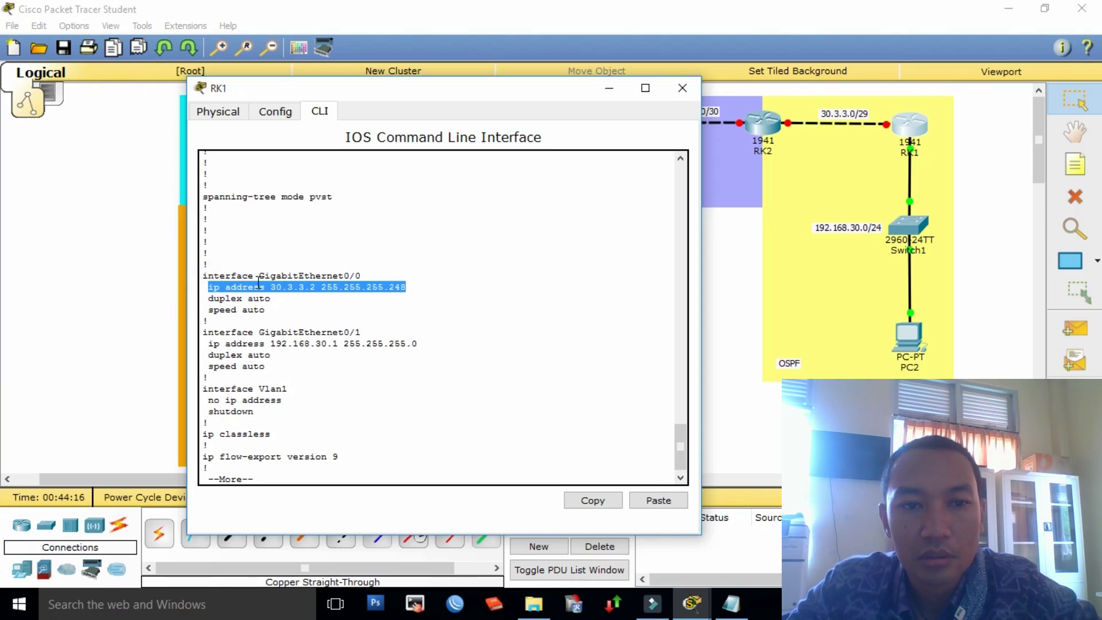
click(418, 285)
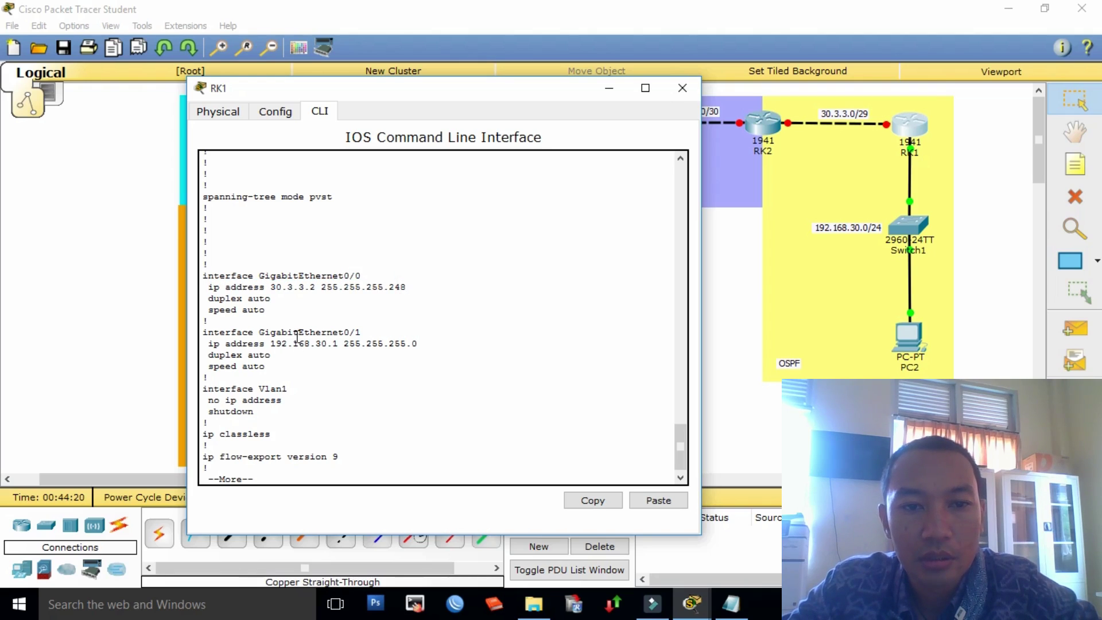
drag(295, 331, 419, 343)
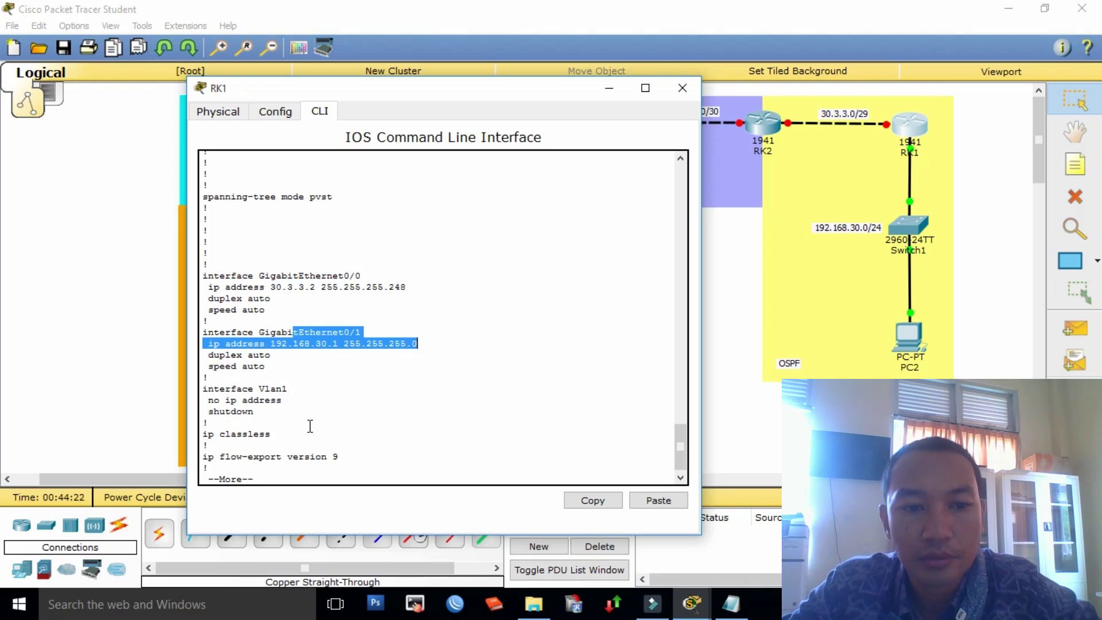
click(299, 474)
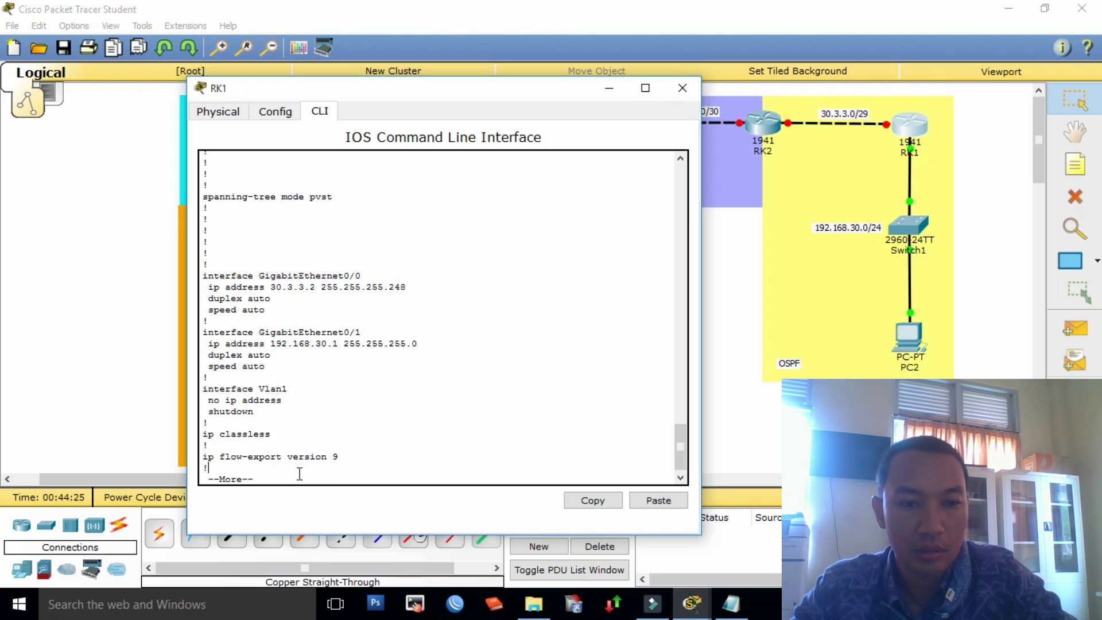
Step: Quit RK1's running-configuration listing, close its window and open router RK2's command line
key(q)
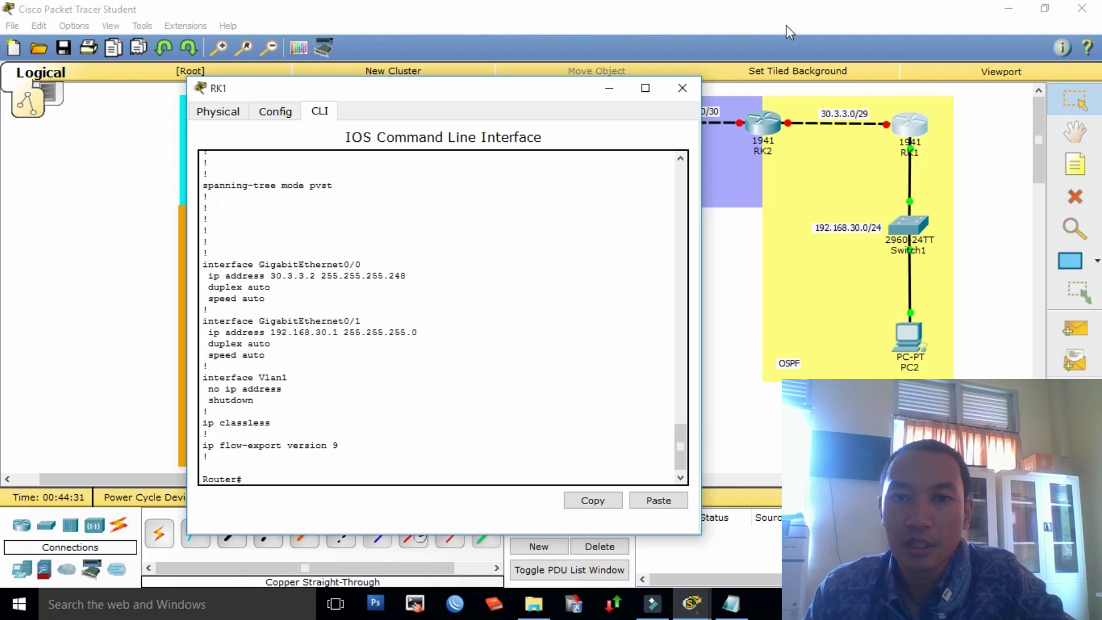
click(683, 87)
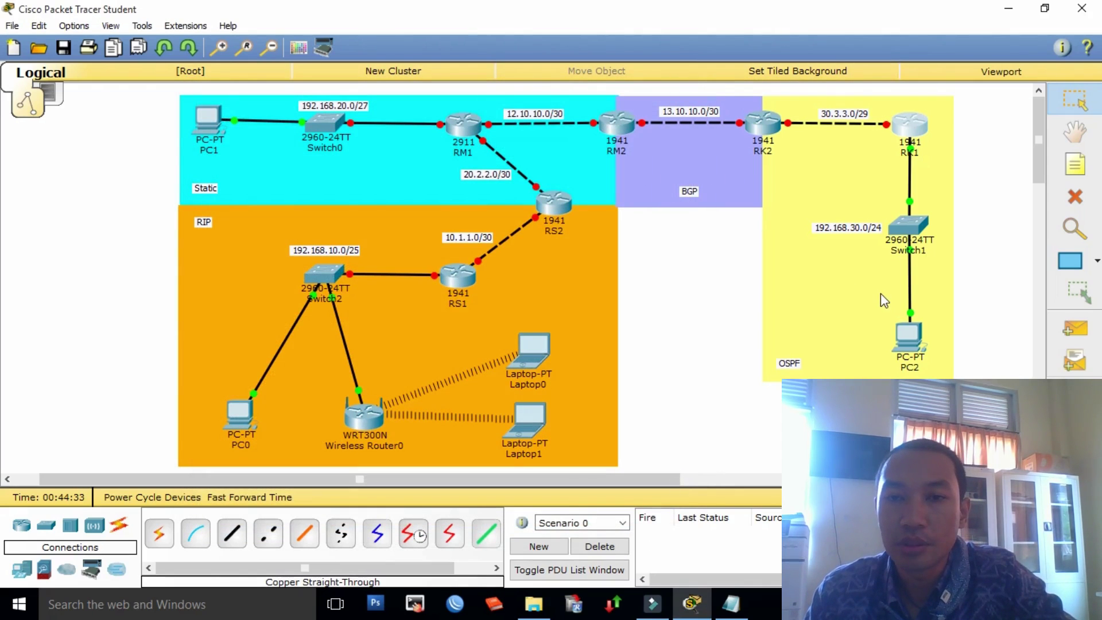
mouse_move(764, 128)
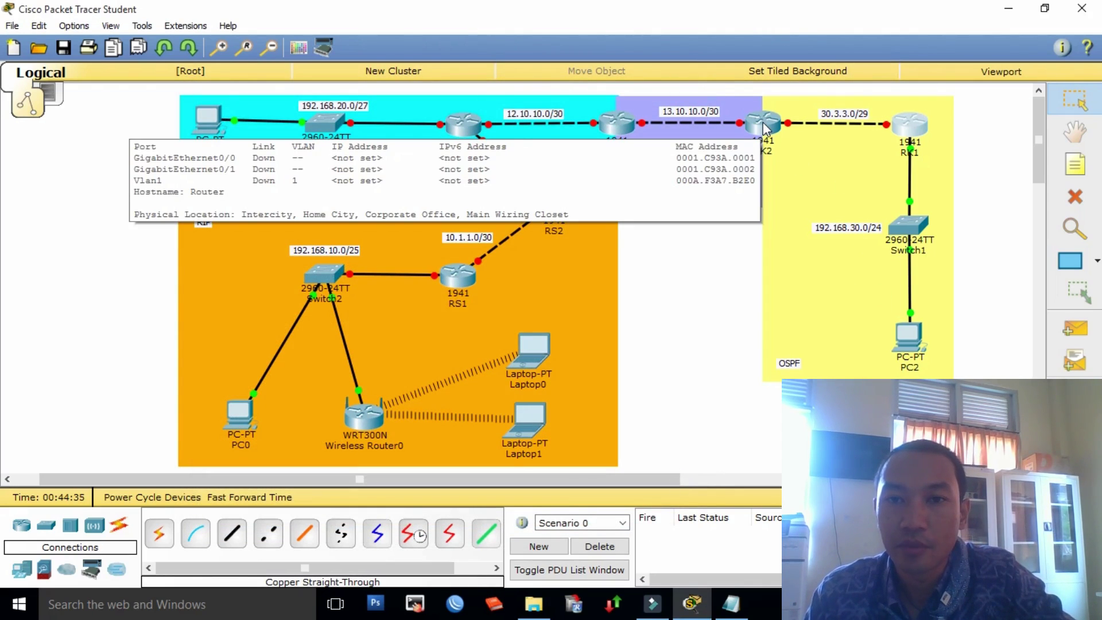
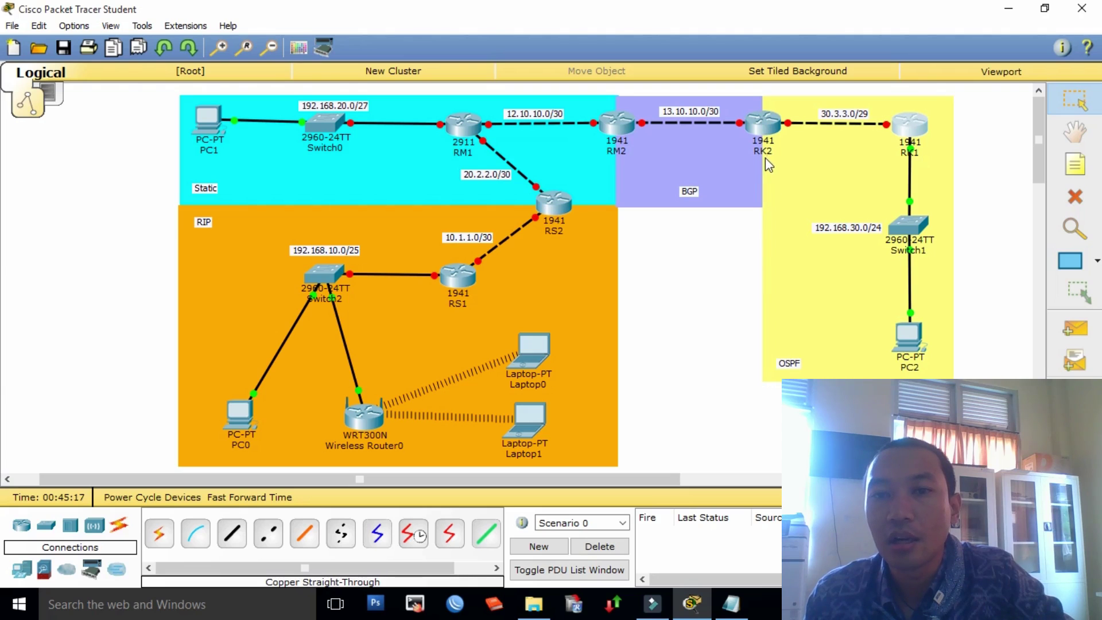
click(768, 129)
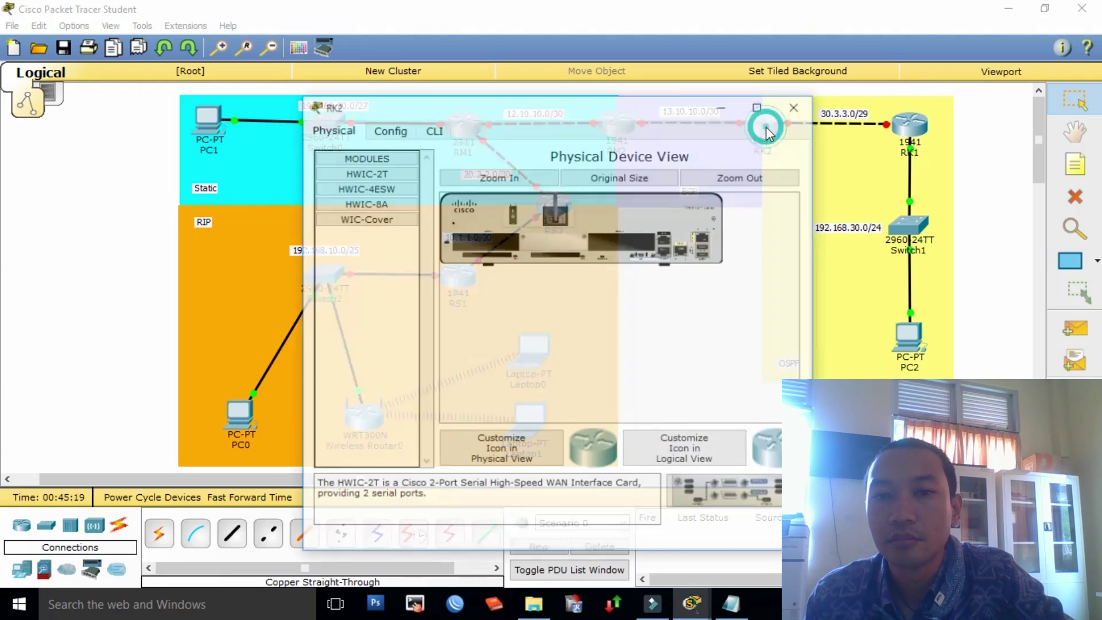
drag(427, 106, 239, 91)
click(245, 112)
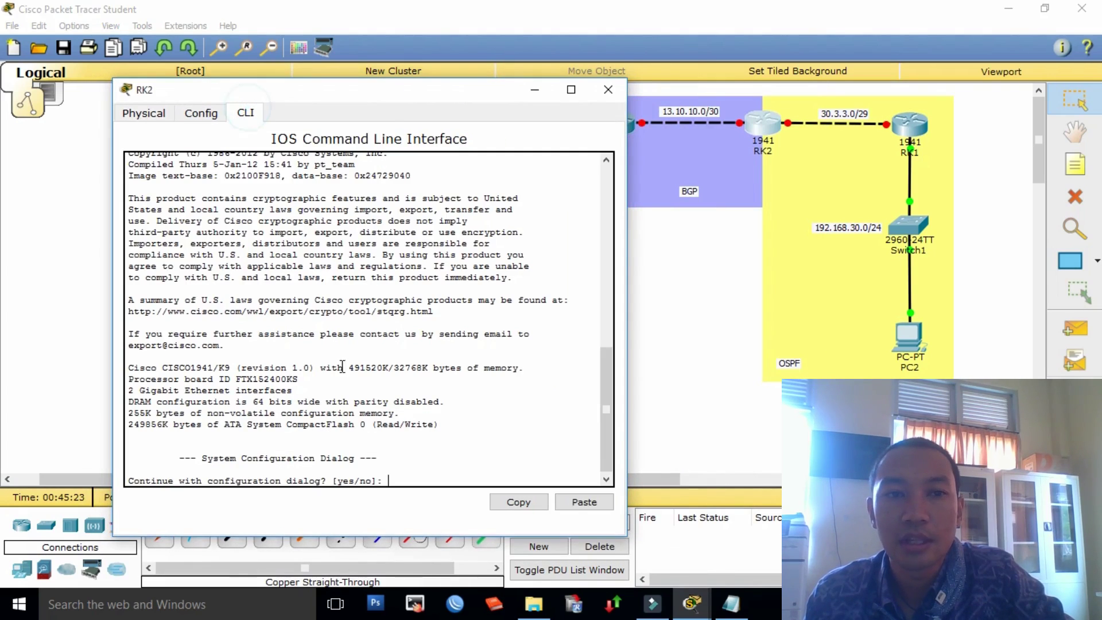
Step: Decline RK2's initial configuration dialog with "n" and enter privileged EXEC mode with "enable"
click(390, 483)
text(n)
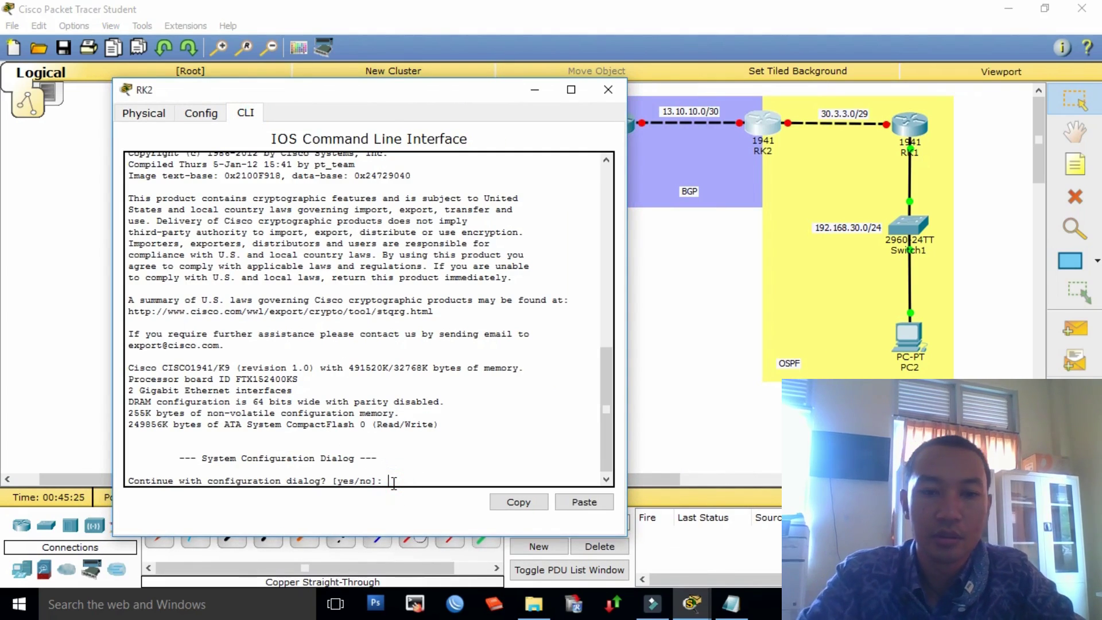
key(Return)
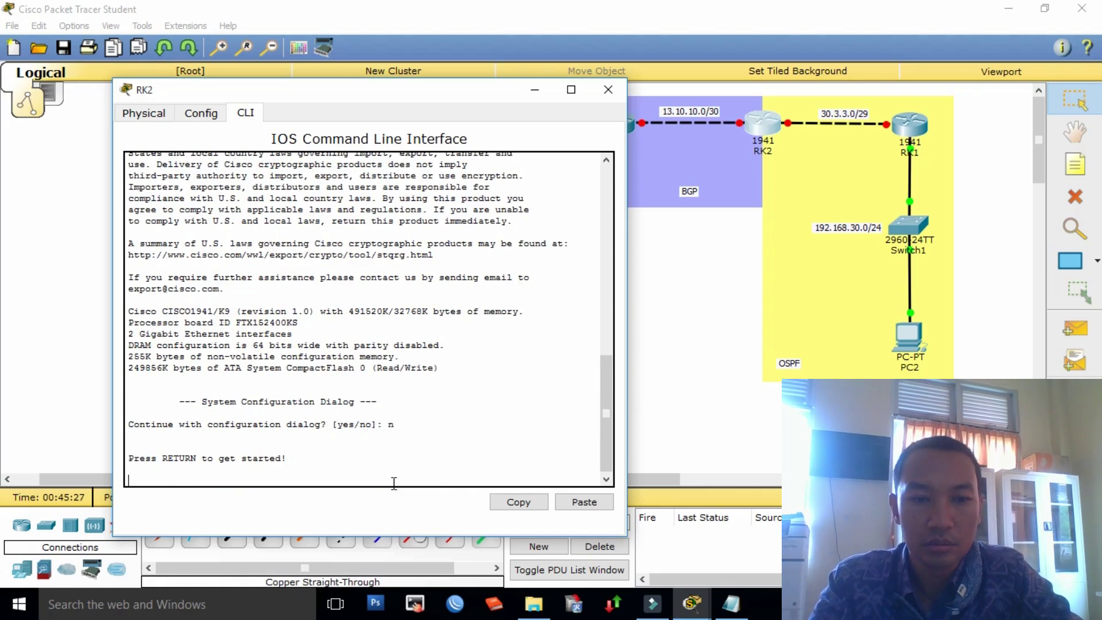
key(Return)
text(en)
key(Tab)
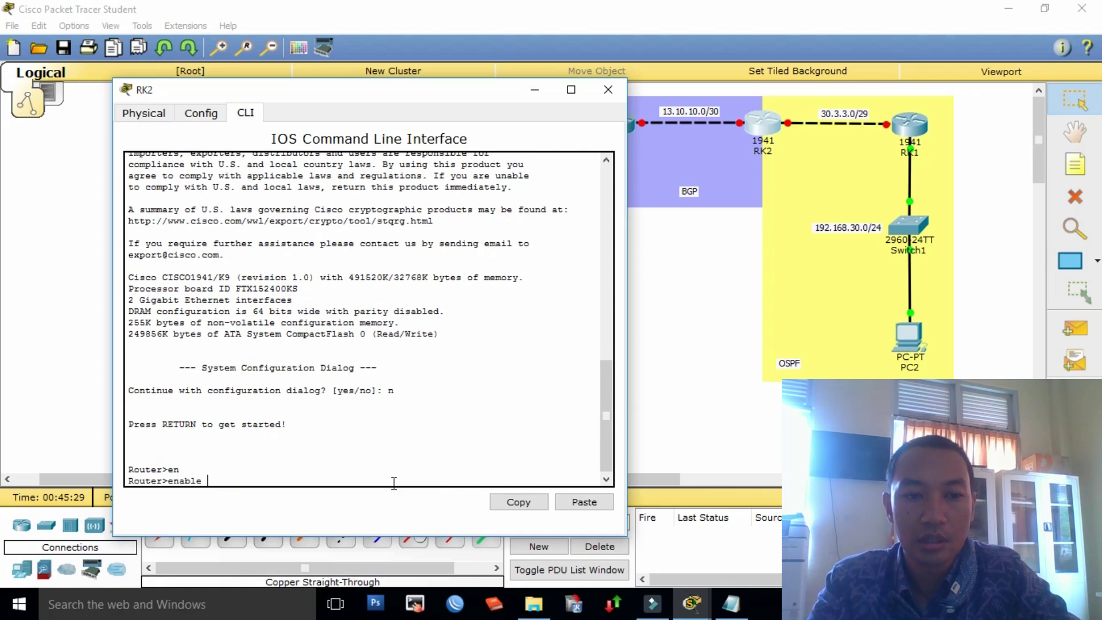
key(Return)
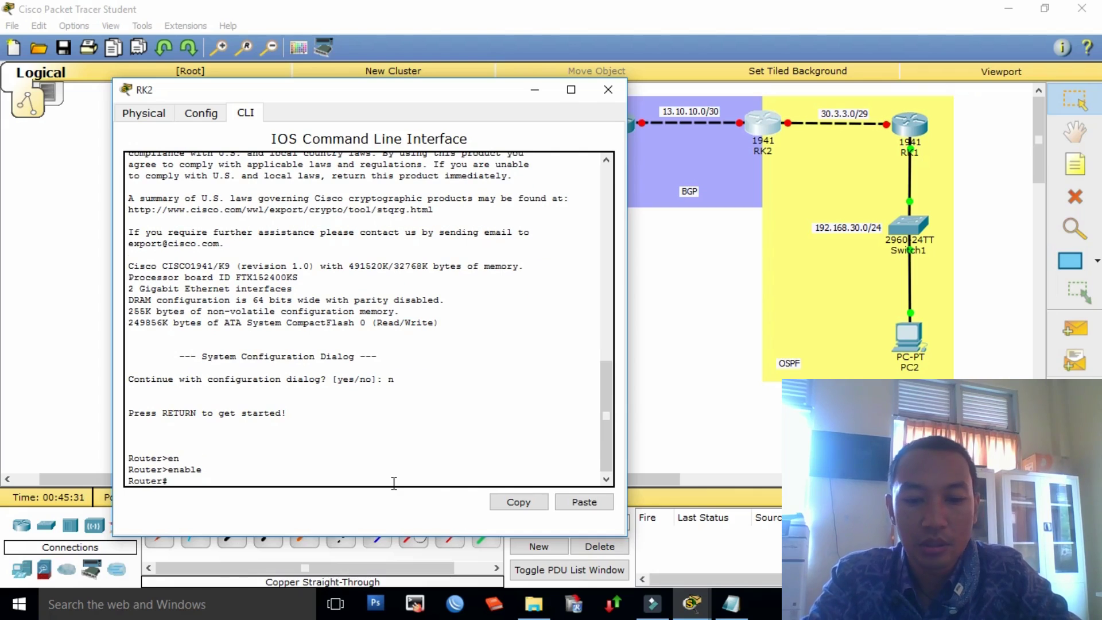
Step: Enter global configuration mode on RK2 with "configure terminal"
text(conf)
key(Tab)
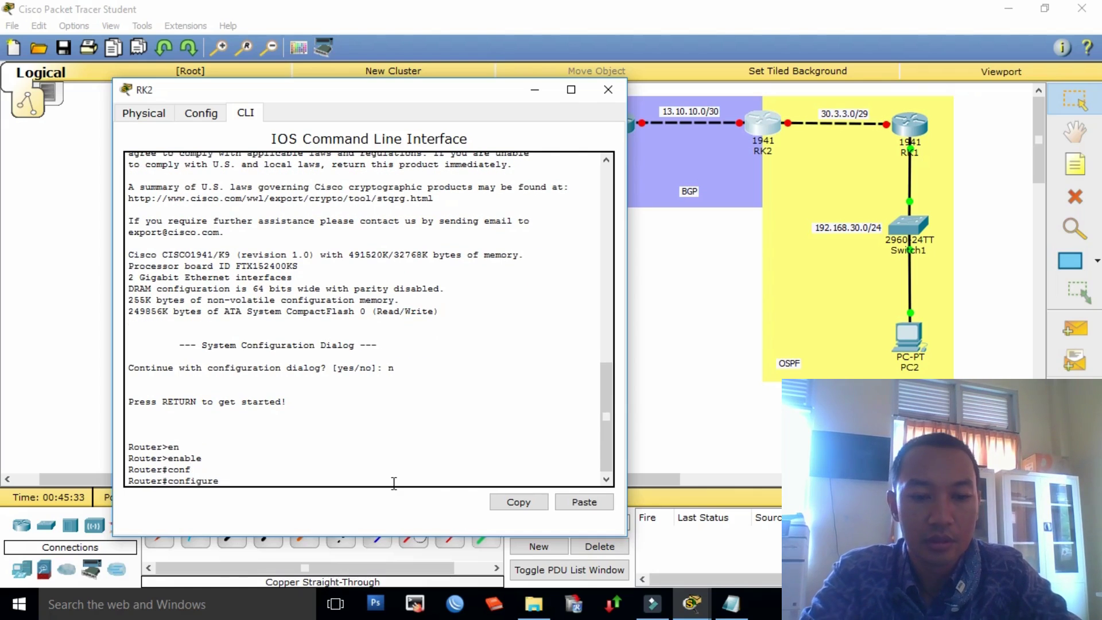
text(ter)
key(Tab)
key(Return)
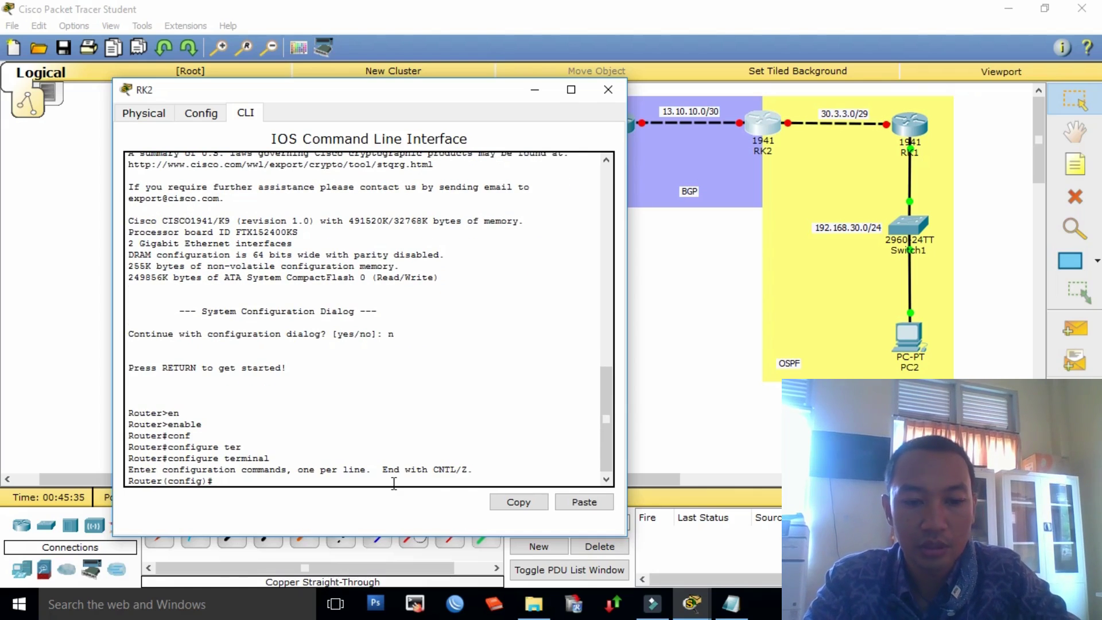
Step: Check which ports RK2's links to RK1 and RM2 use, and enter interface configuration mode for gigabitEthernet 0/0 on RK2
text(int)
key(Tab)
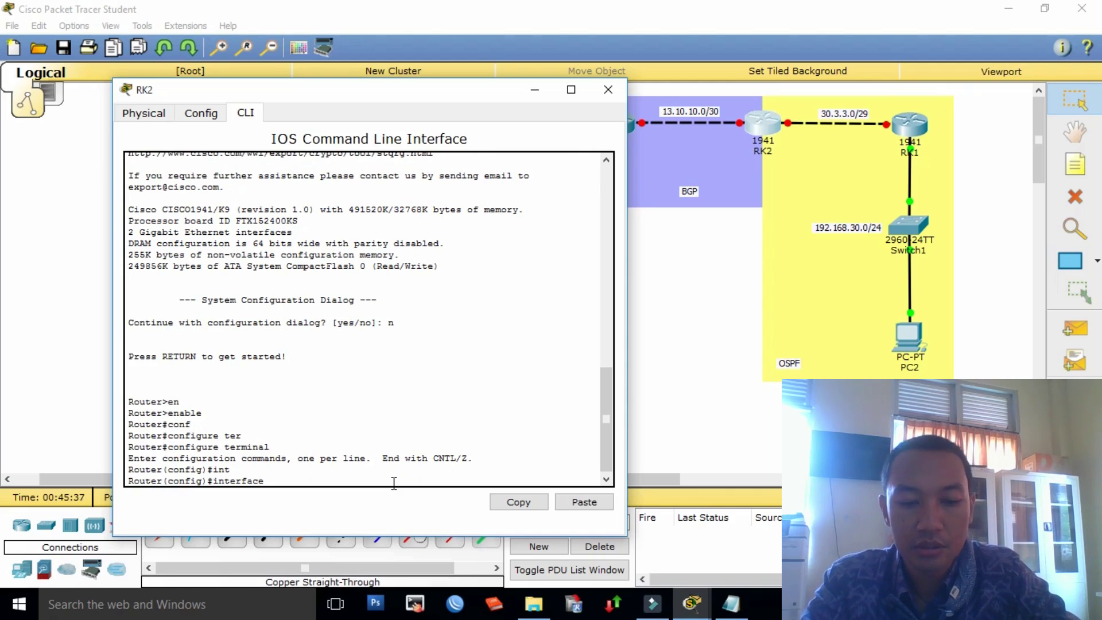
text(gi)
key(Tab)
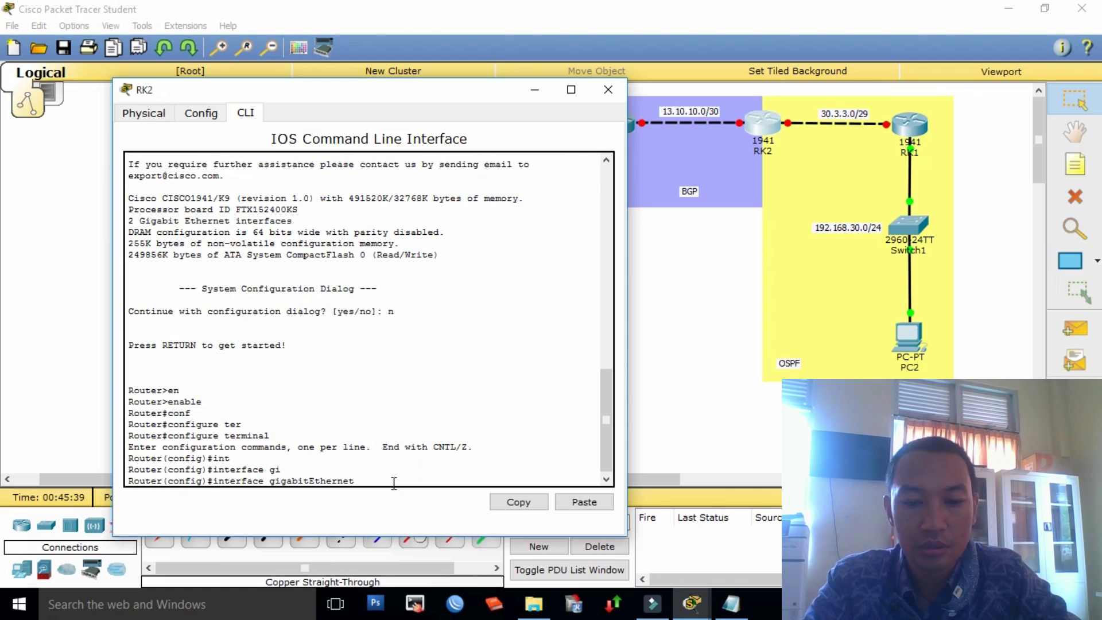
text(0/0)
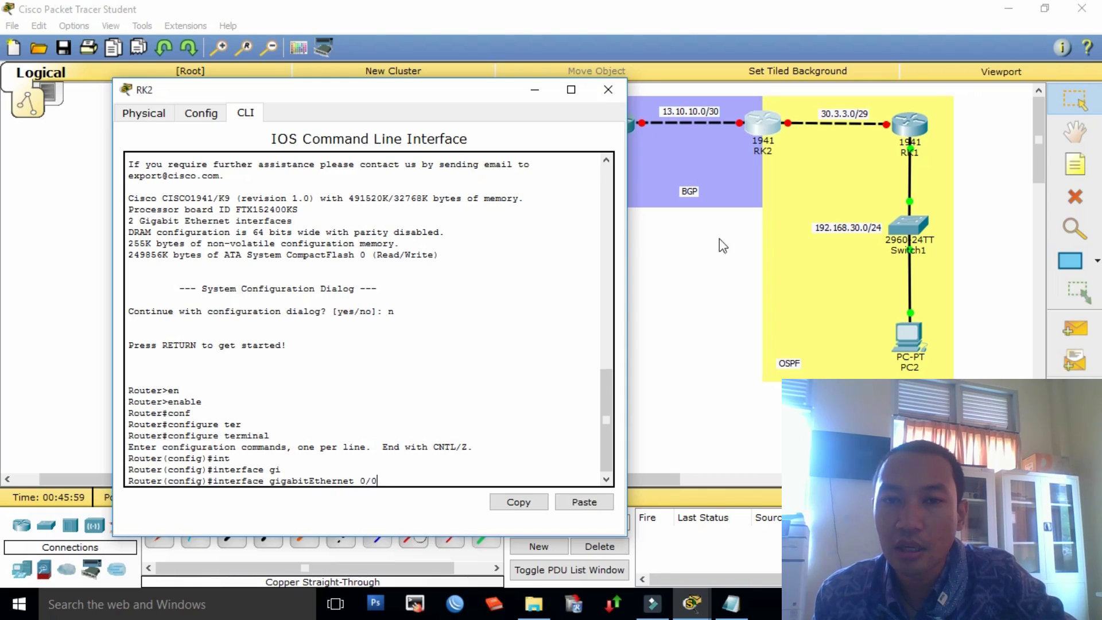
click(712, 274)
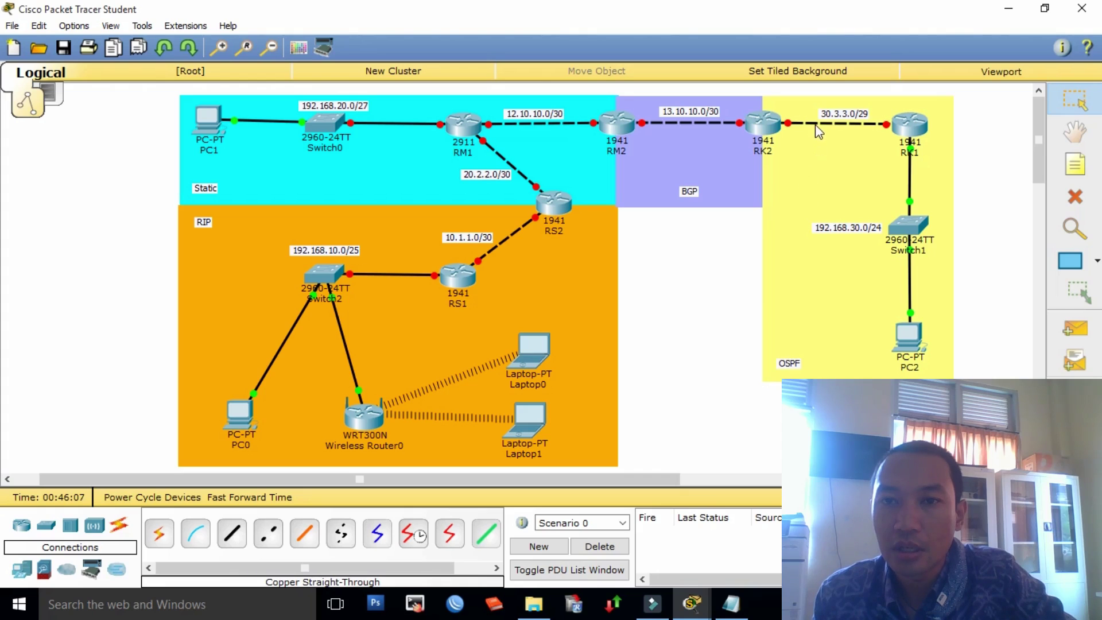
mouse_move(818, 132)
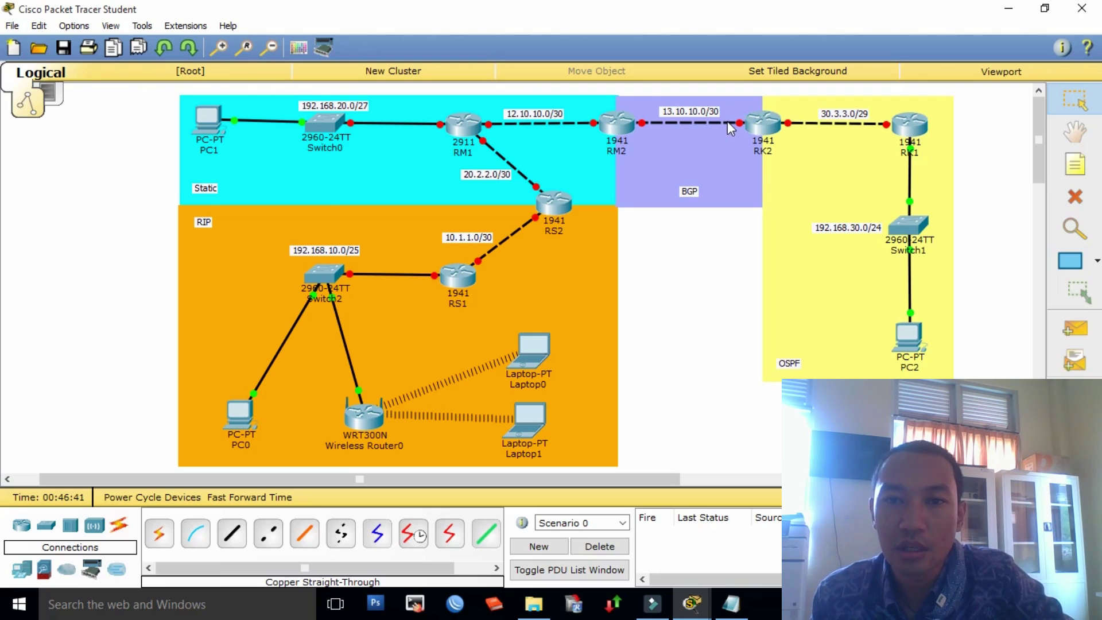
mouse_move(730, 128)
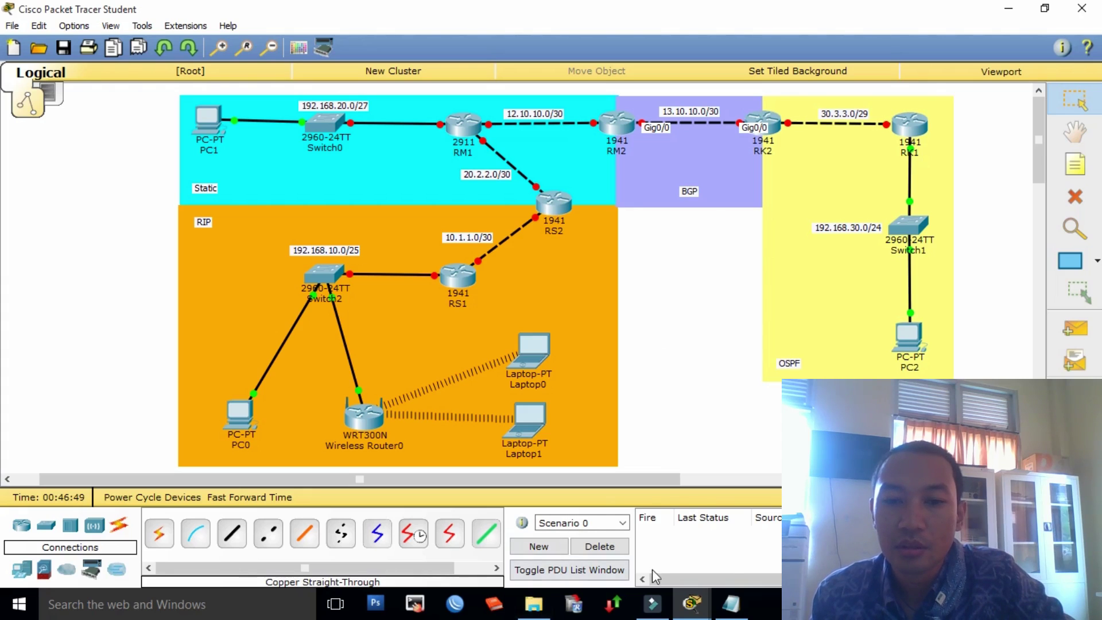
mouse_move(726, 608)
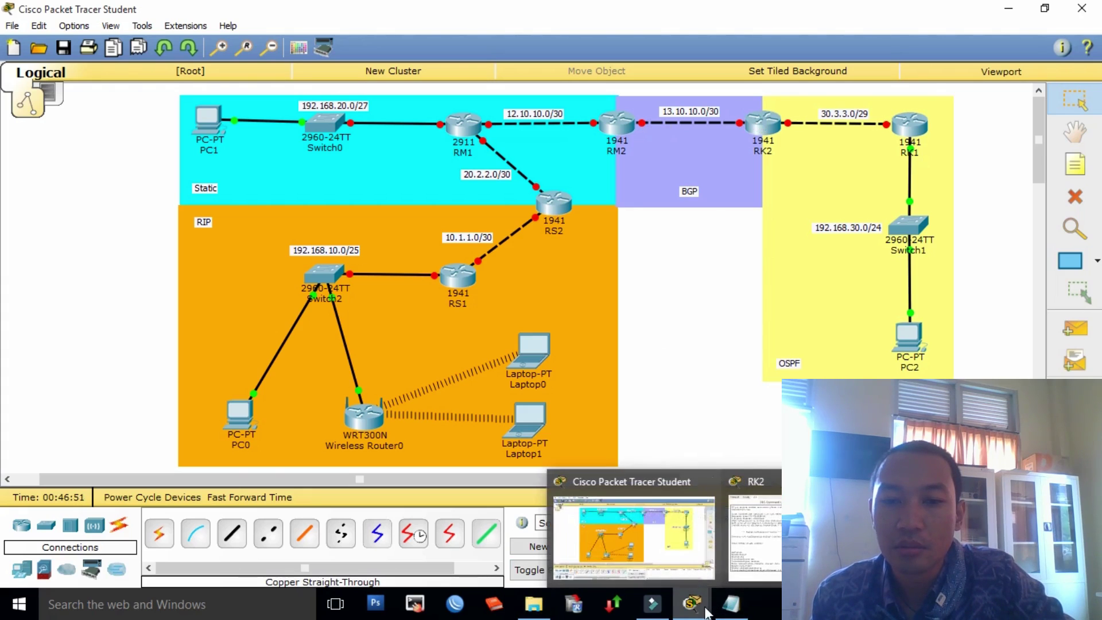
click(765, 535)
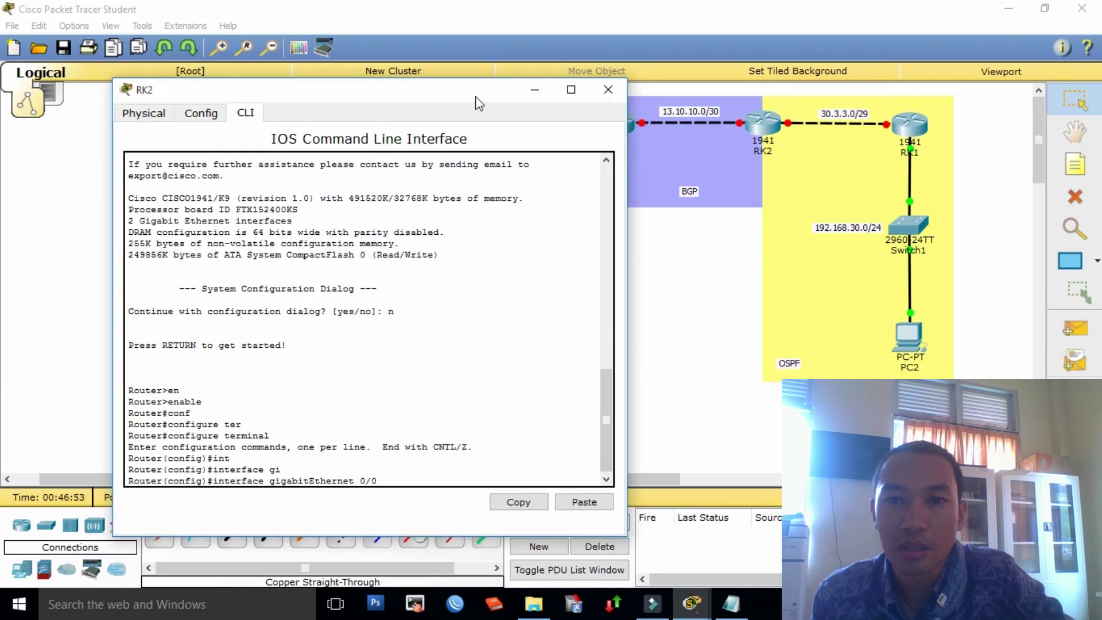
drag(479, 94, 419, 68)
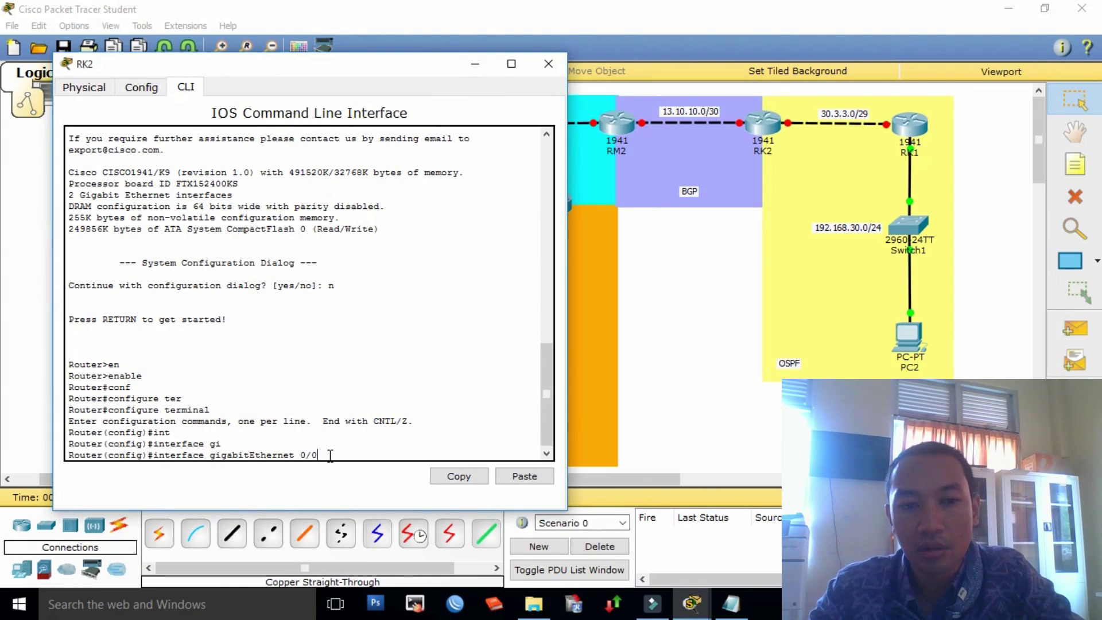
key(Return)
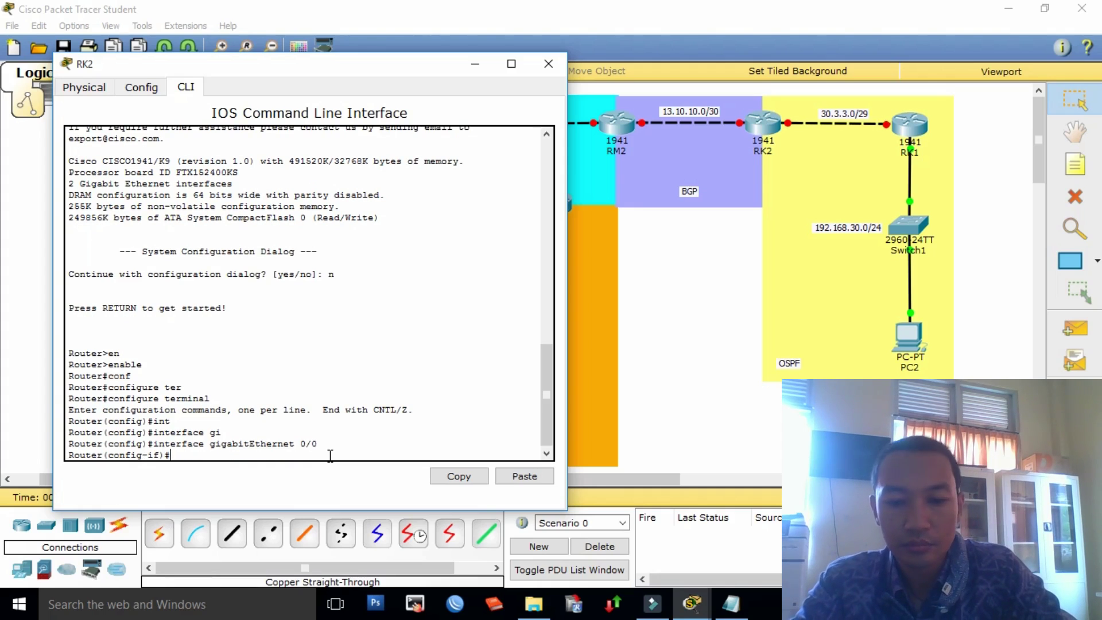
Step: Assign RK2's GigabitEthernet0/0 the IP address 13.10.10.2 with mask 255.255.255.252
text(ip add)
key(Tab)
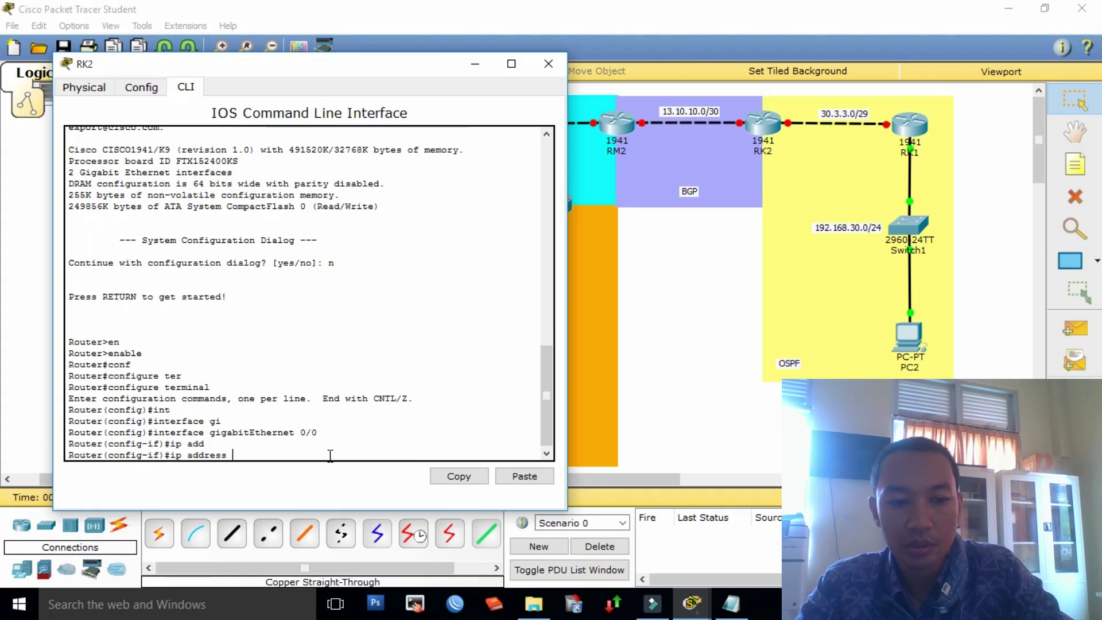
text(13.10.10.2 255.255.255.252)
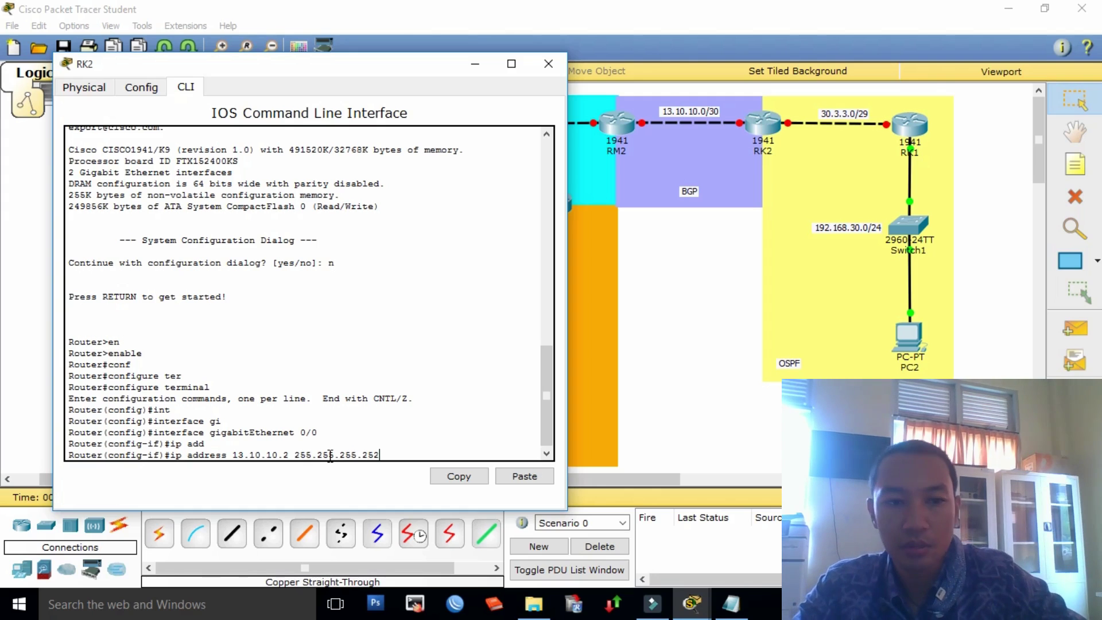
key(Return)
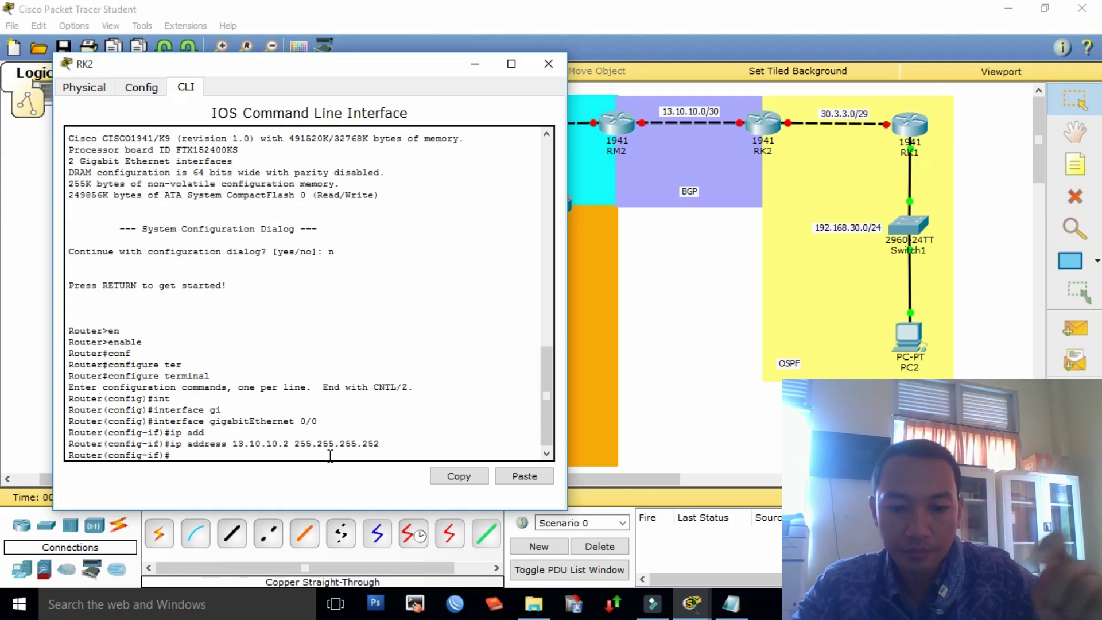
Step: Enable RK2's GigabitEthernet0/0 with "no shutdown" and return to privileged EXEC mode
text(no)
key(Tab)
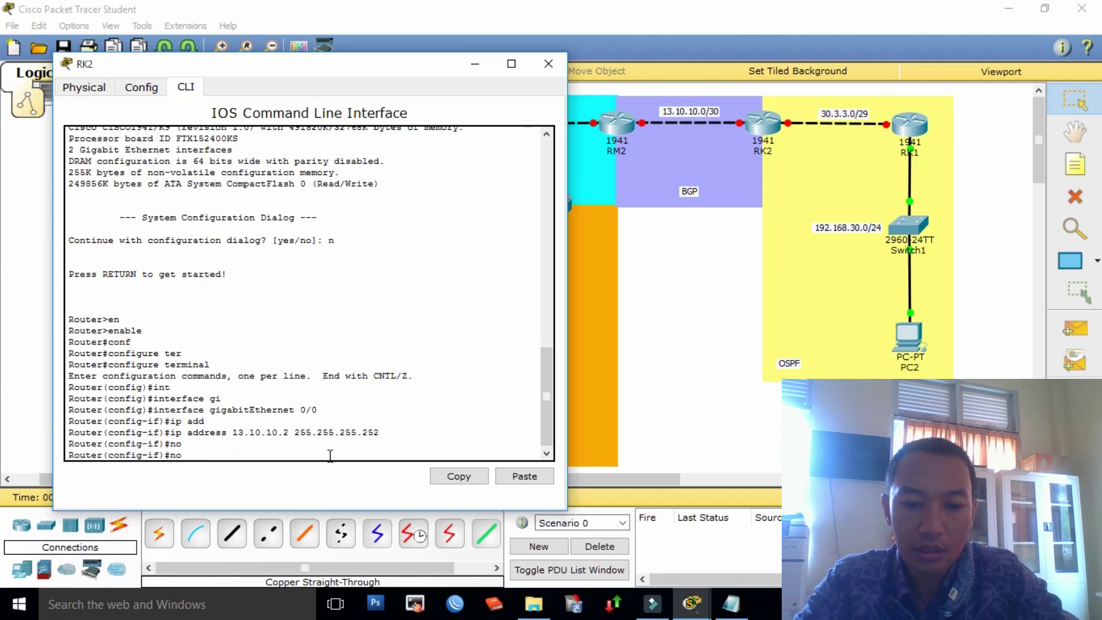
text(sh)
key(Tab)
key(Return)
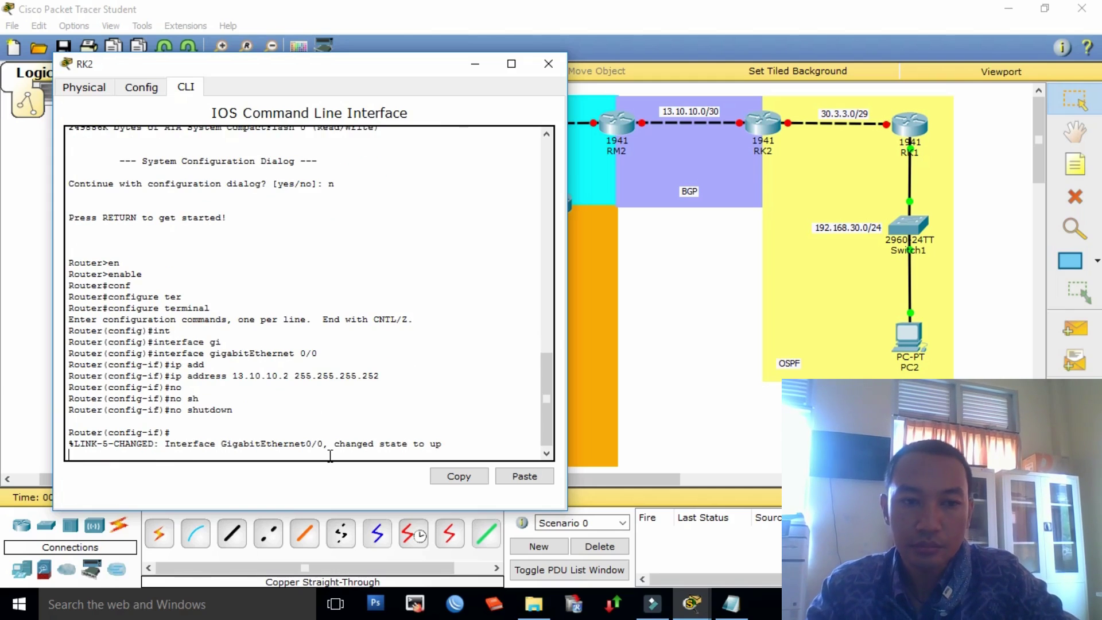
key(ctrl+z)
key(Return)
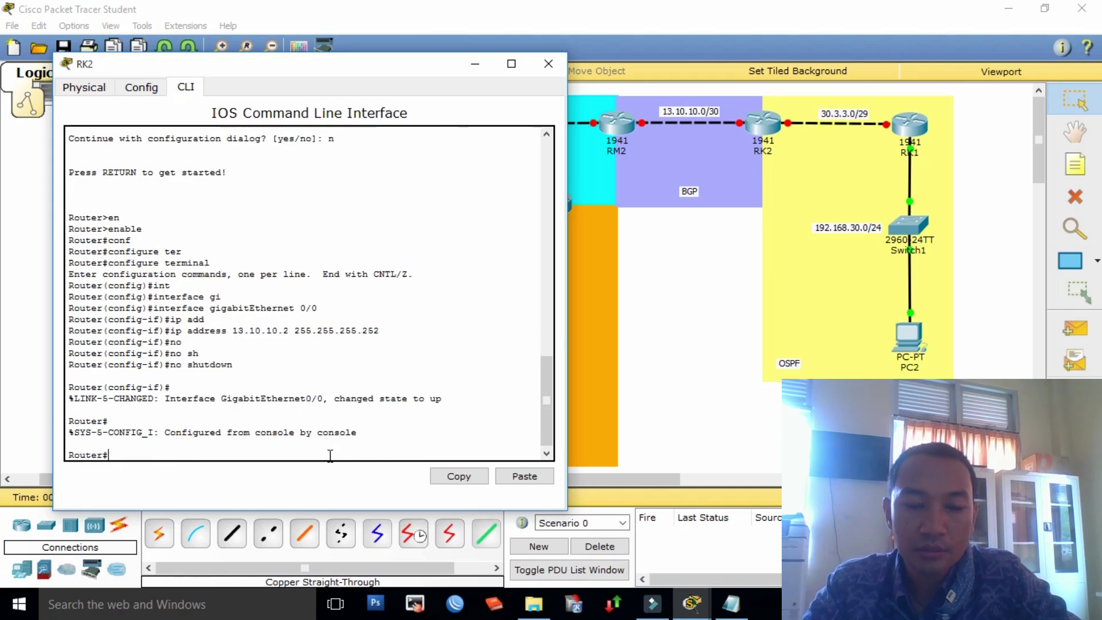
Step: Go back into global configuration mode on RK2 with "configure terminal"
text(c)
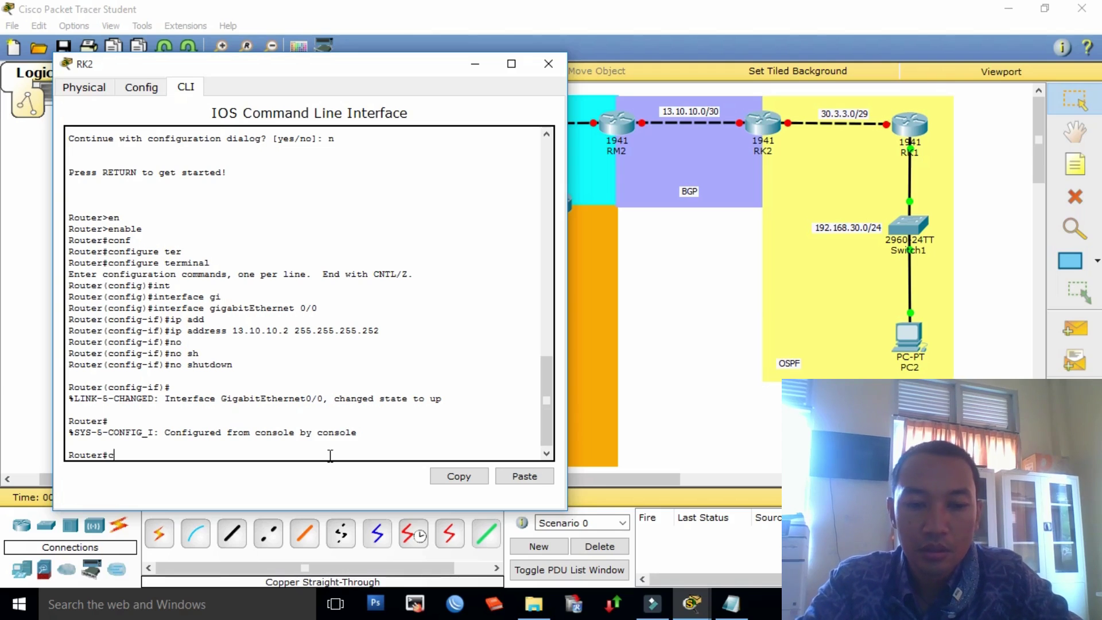
text(ondf)
key(Tab)
text(ter)
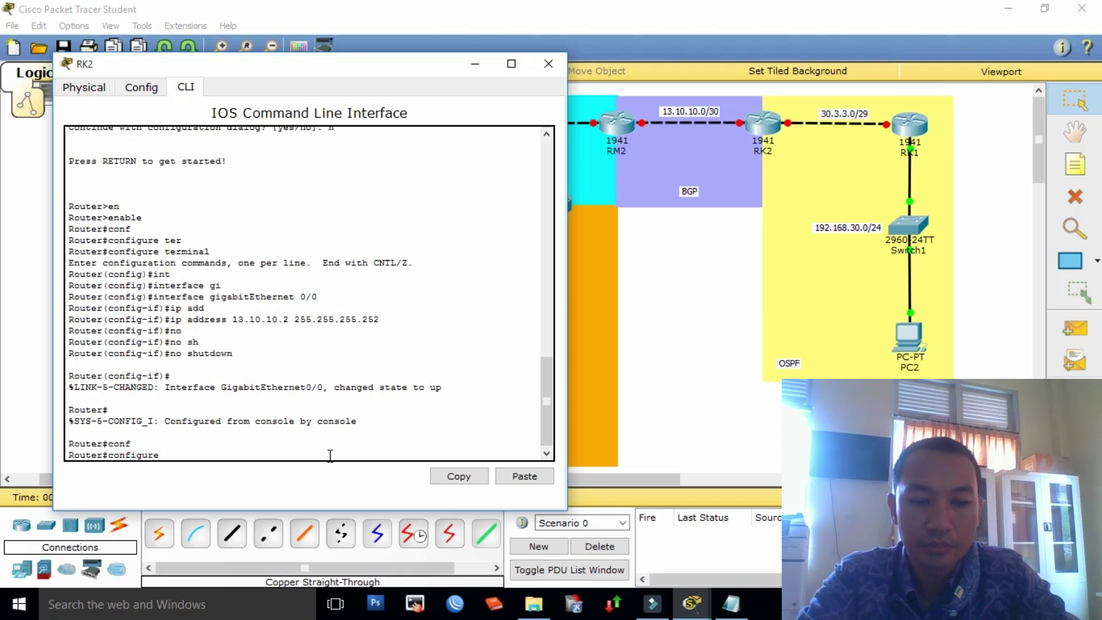
key(Tab)
key(Return)
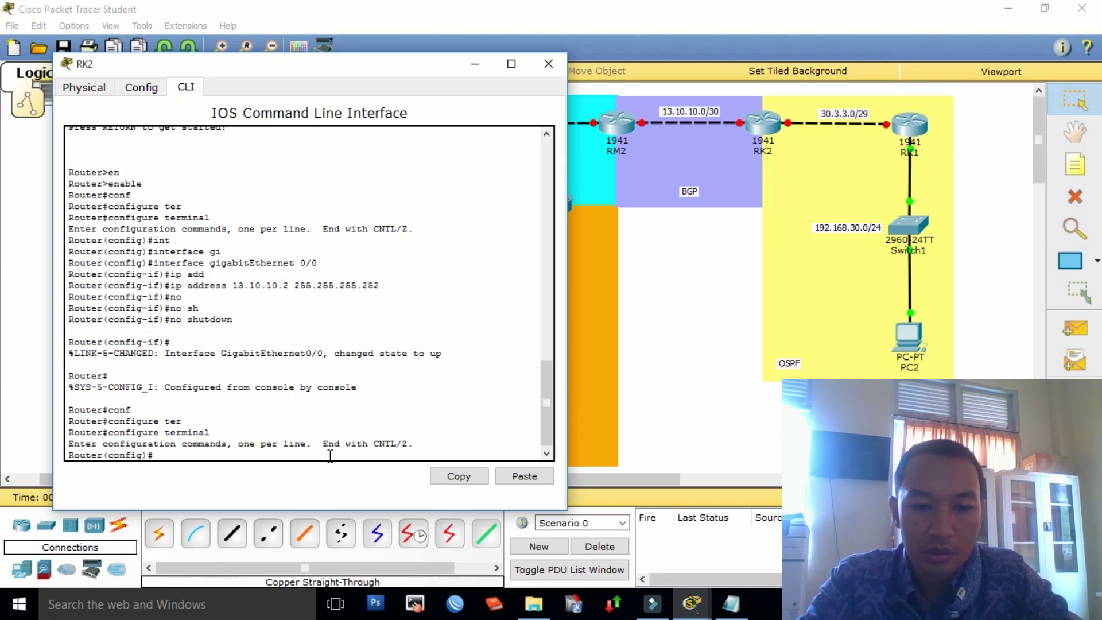
Step: Enter interface configuration mode for gigabitEthernet 0/1 on RK2
text(int)
key(Tab)
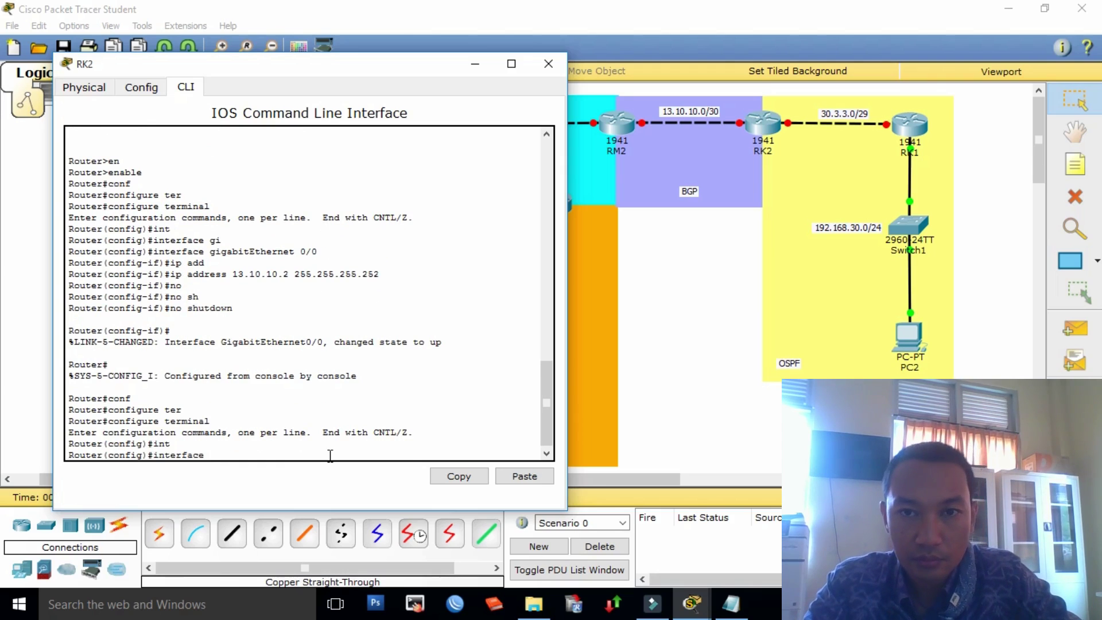
text(gi)
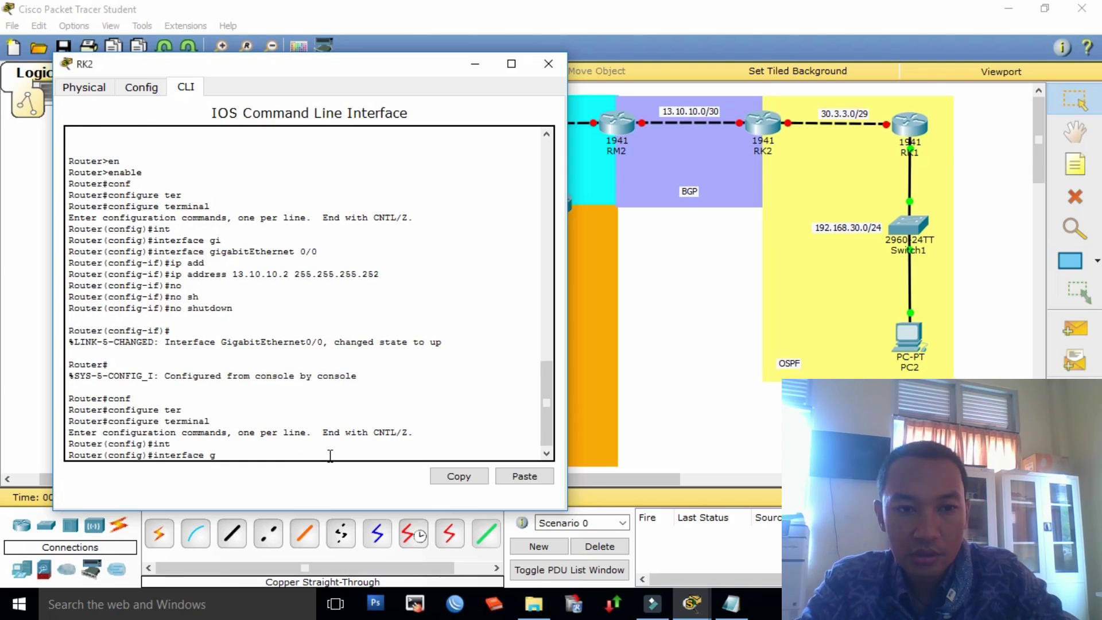
key(Tab)
text(0)
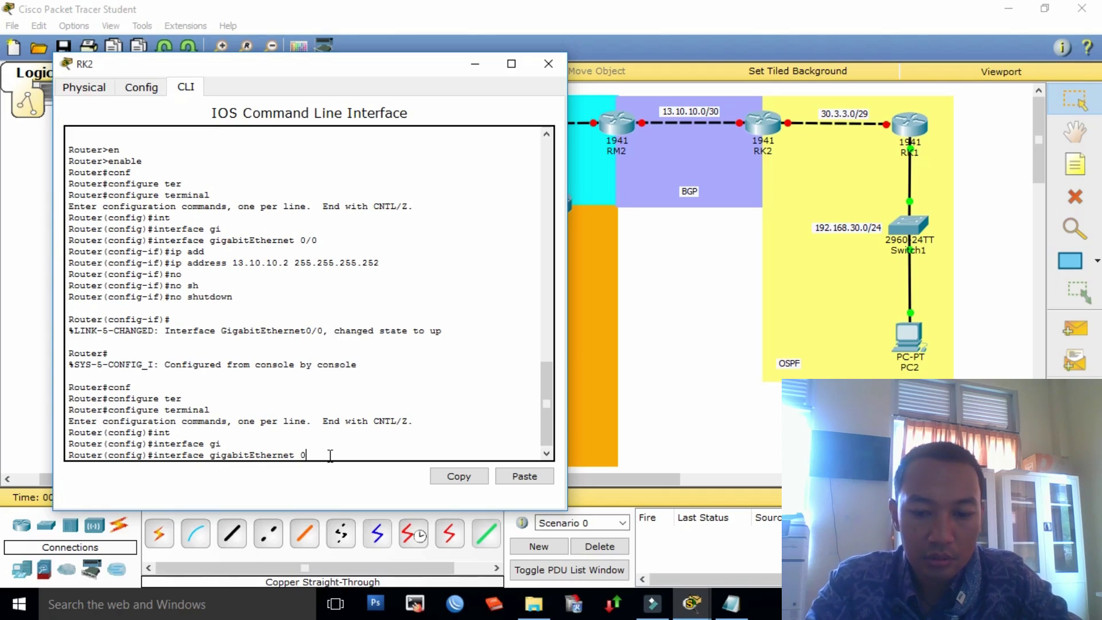
text(/1)
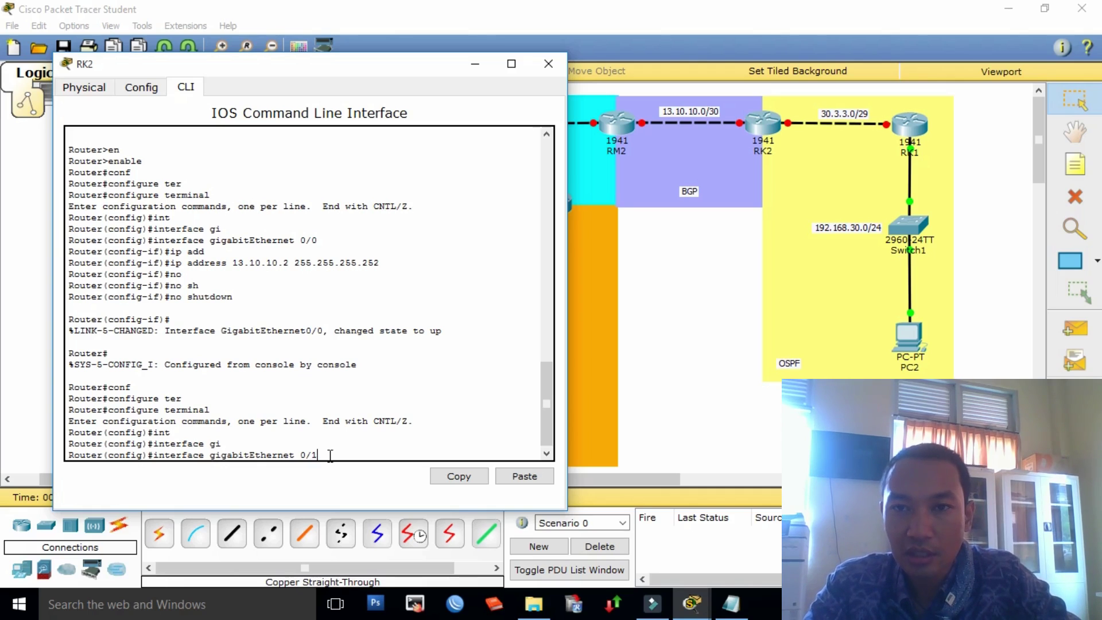
key(Return)
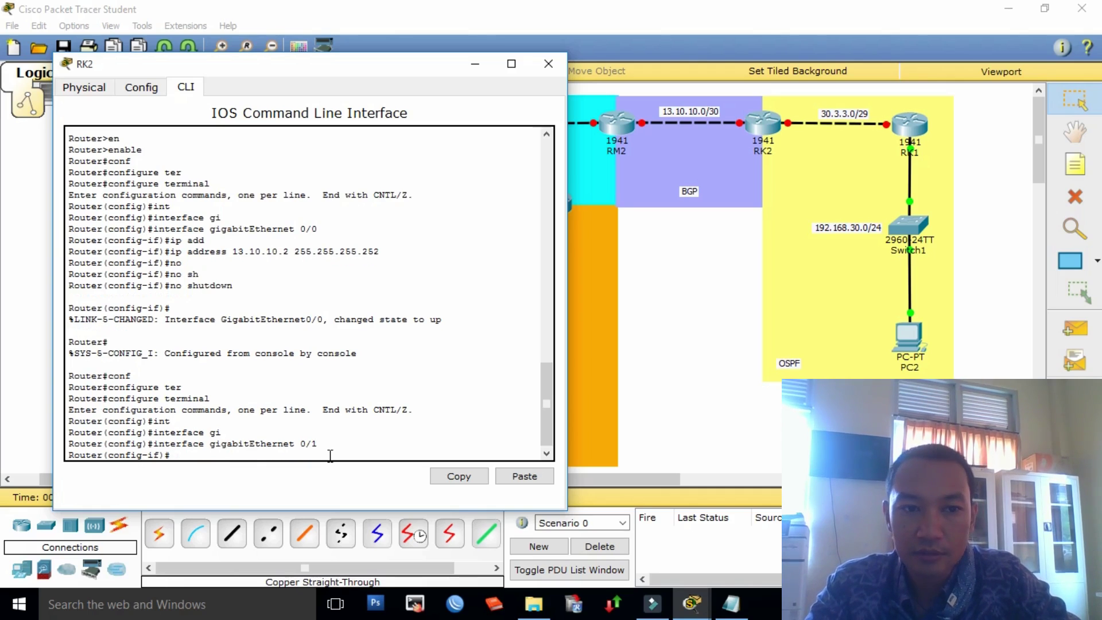
Step: Assign RK2's GigabitEthernet0/1 the IP address 30.3.3.1 with mask 255.255.255.248
text(ip)
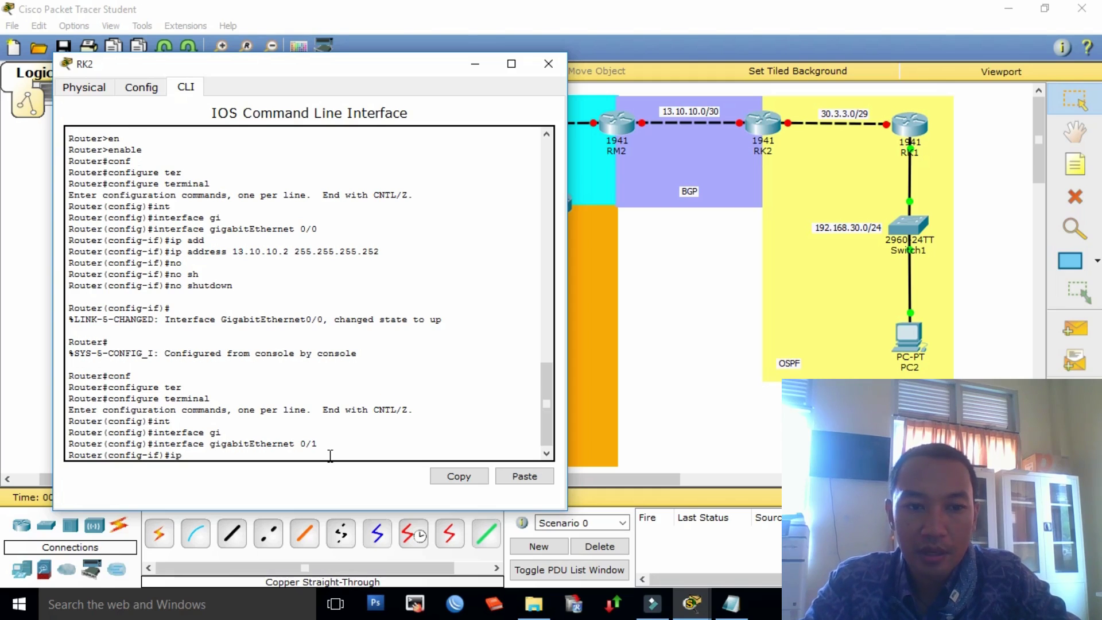
key(Tab)
text(add)
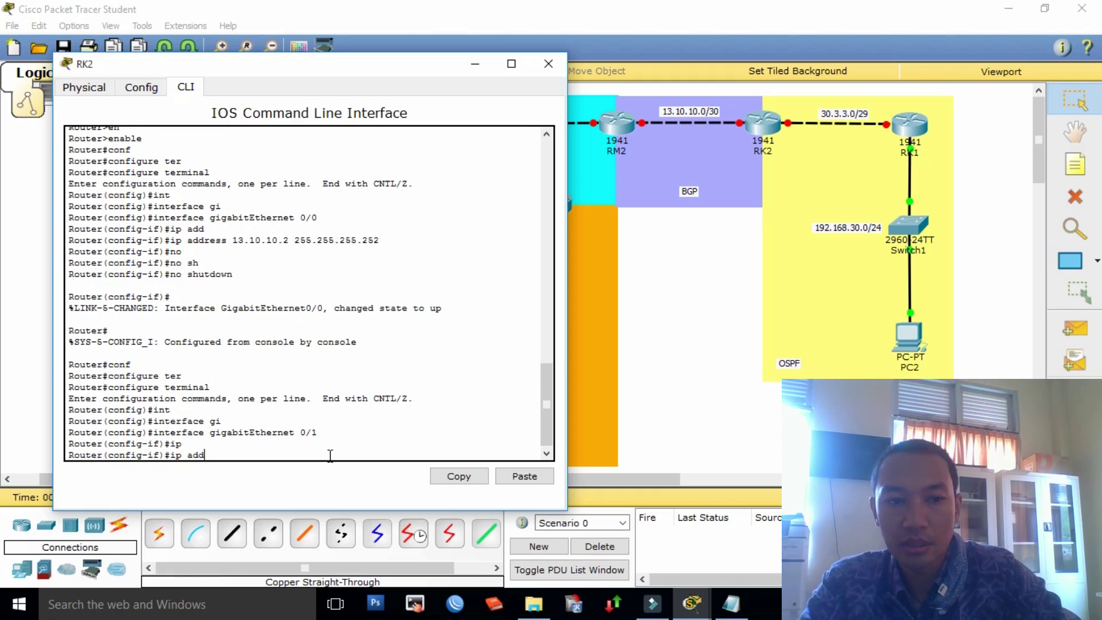
key(Tab)
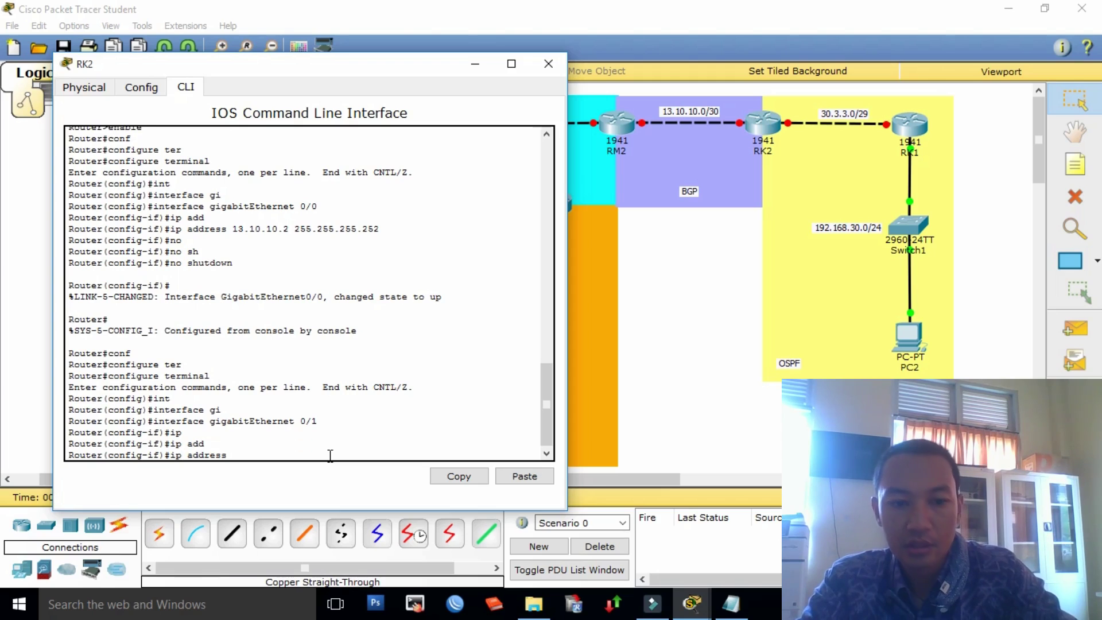
text(30.30.)
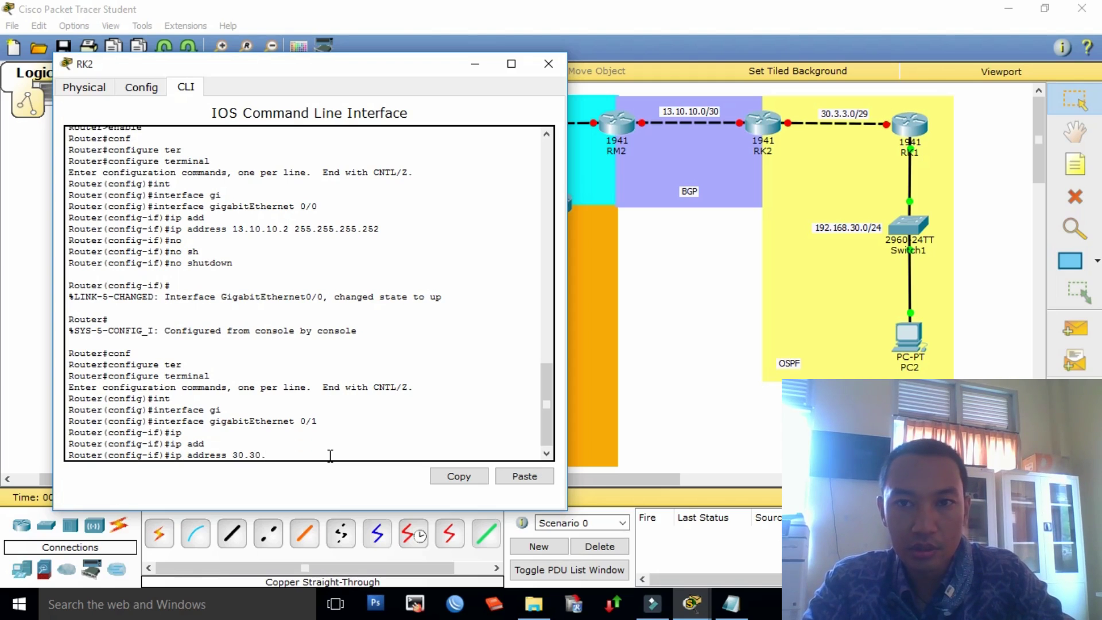
key(BackSpace)
key(BackSpace)
text(.3.)
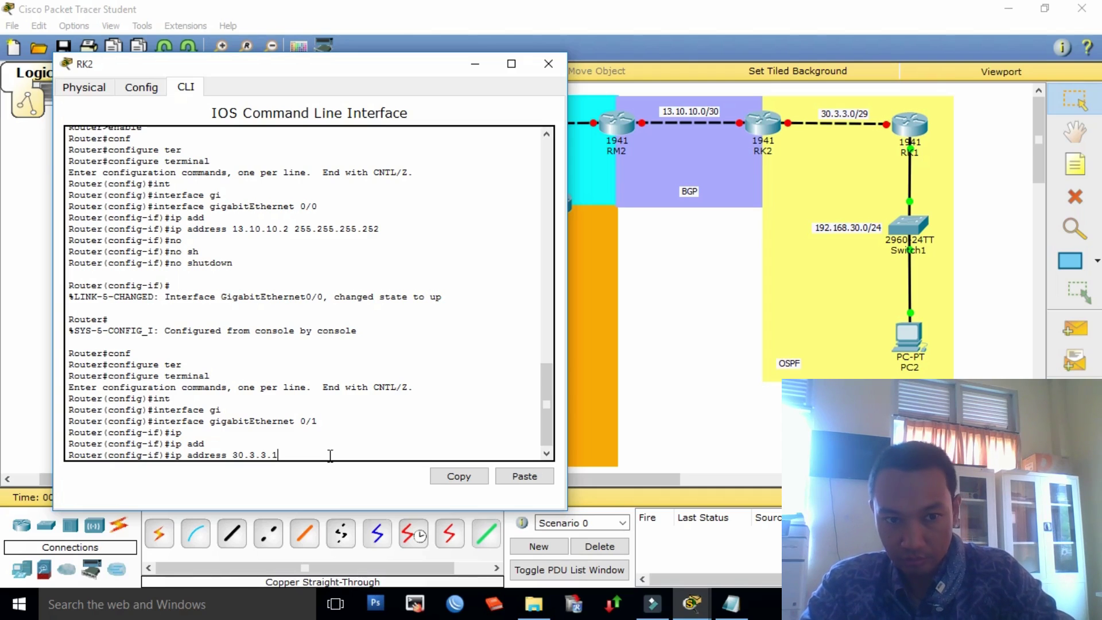
text(1 )
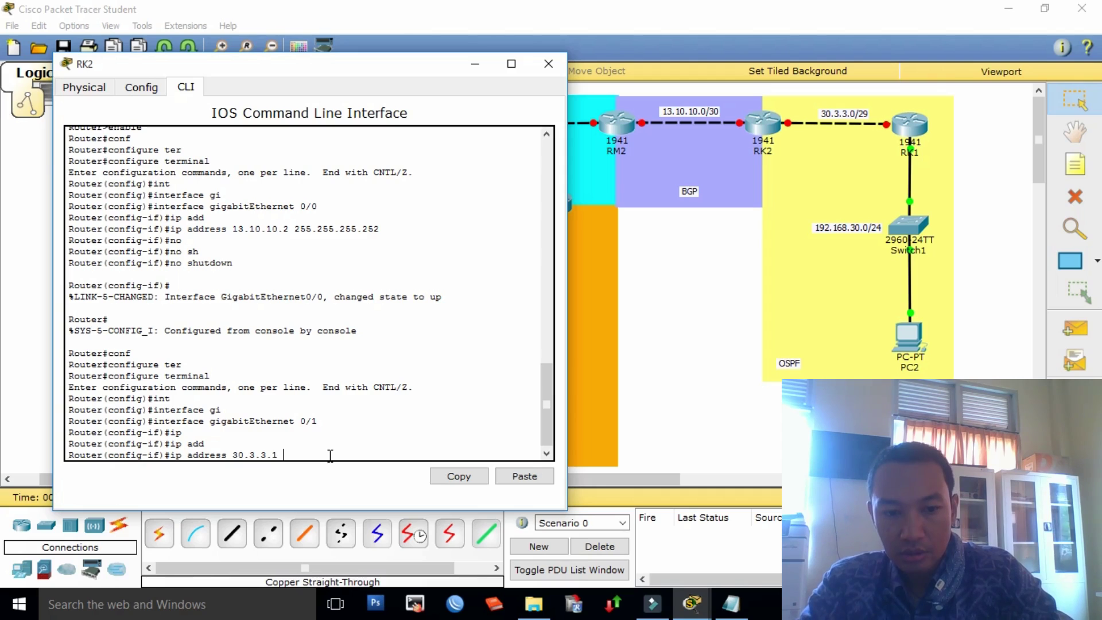
text(255.255.2)
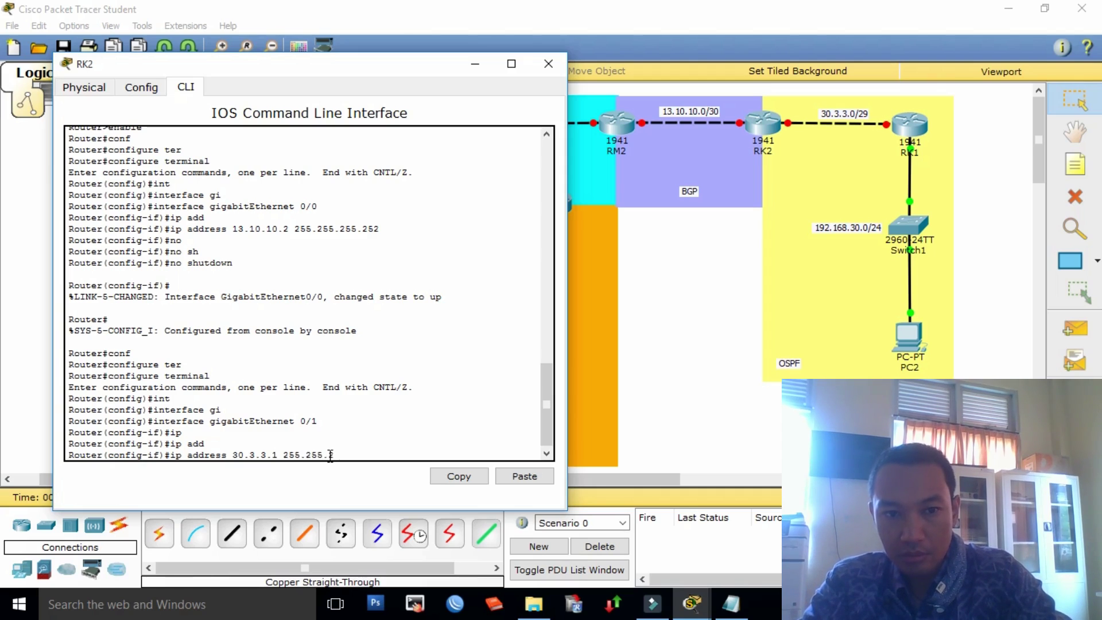
text(55.2)
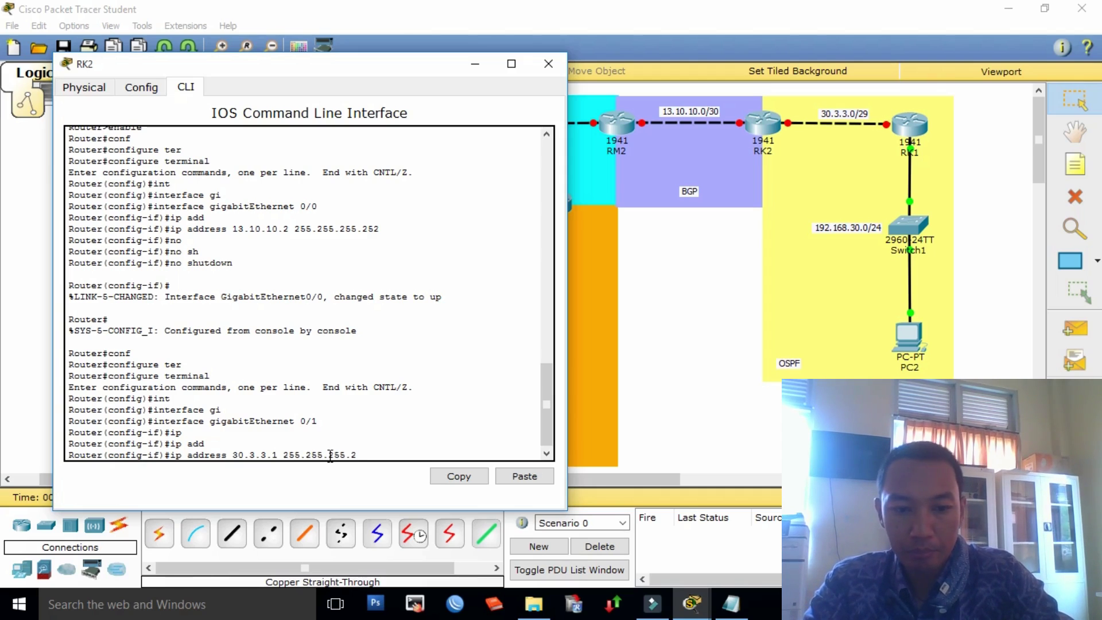
text(48)
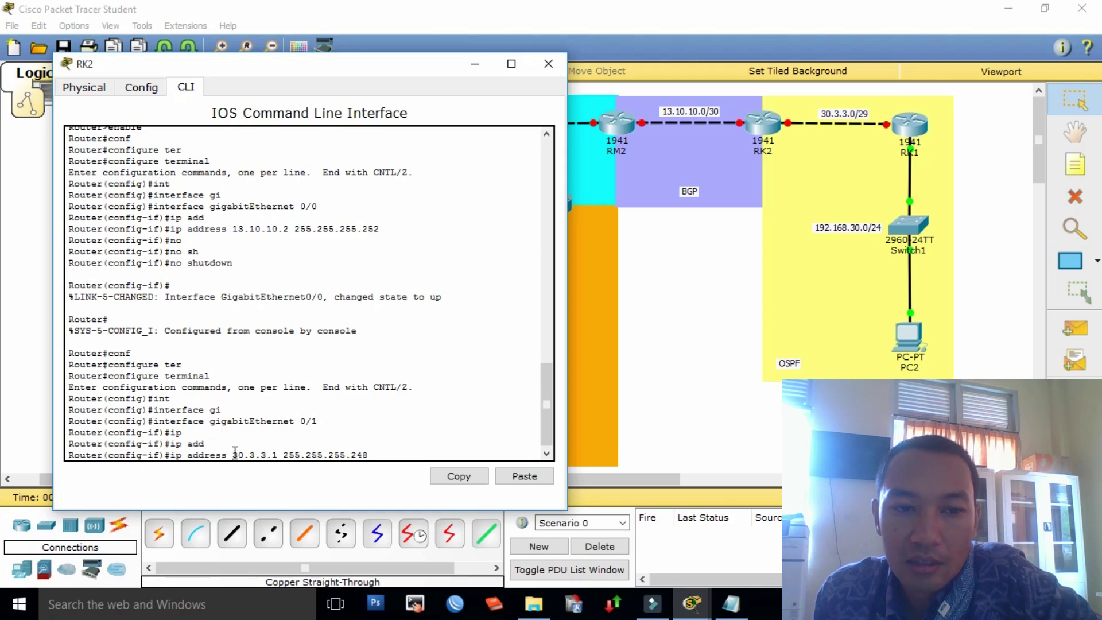
drag(232, 454, 276, 453)
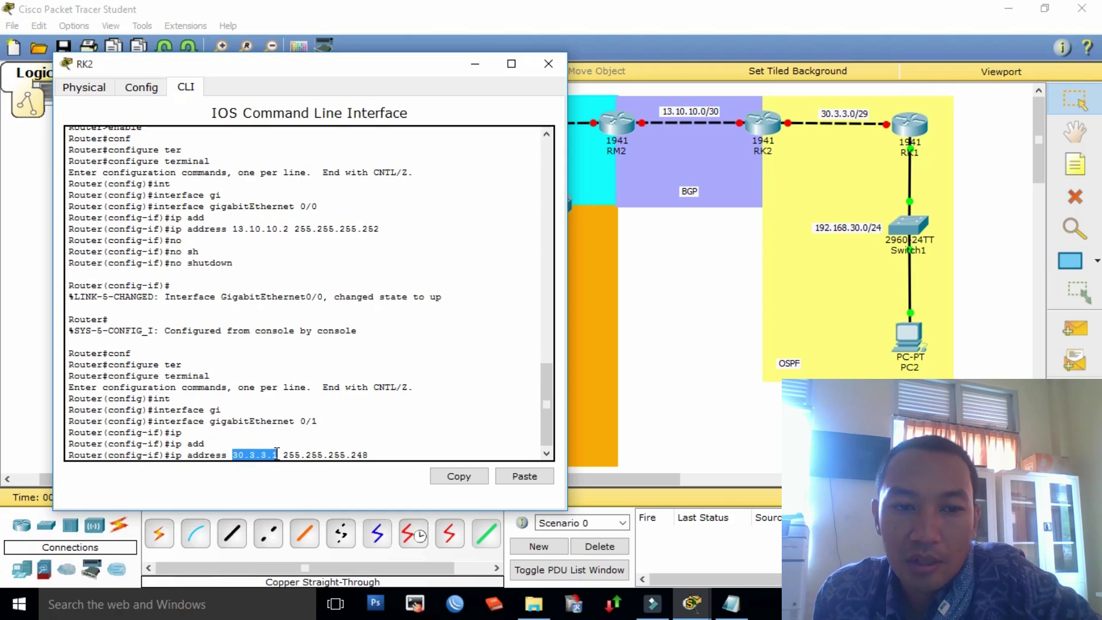
click(262, 452)
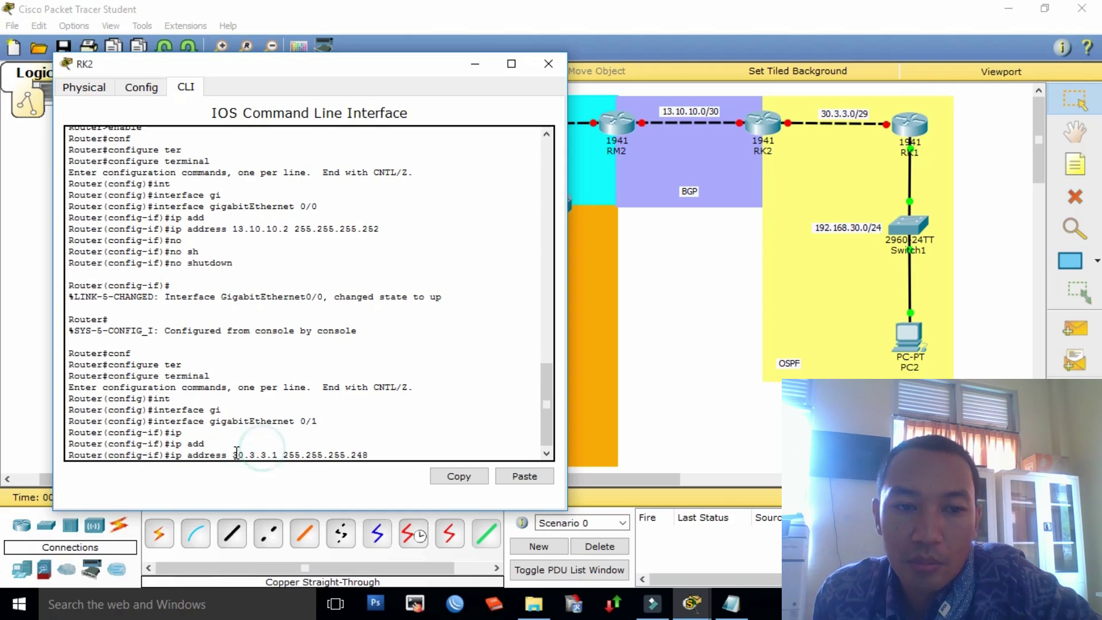
drag(232, 453, 277, 456)
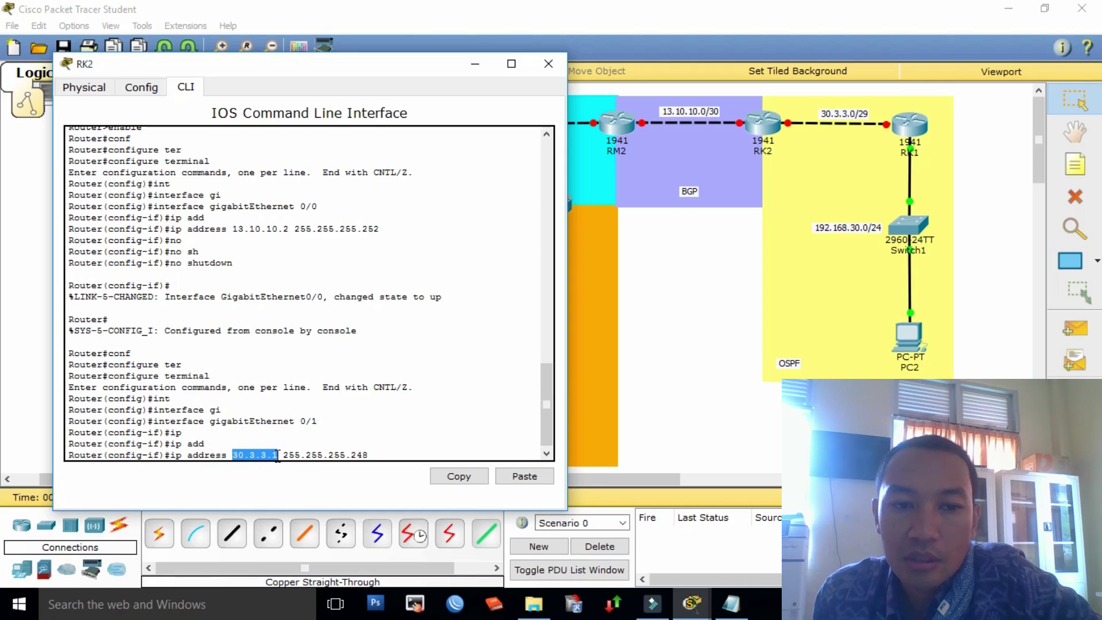
click(370, 455)
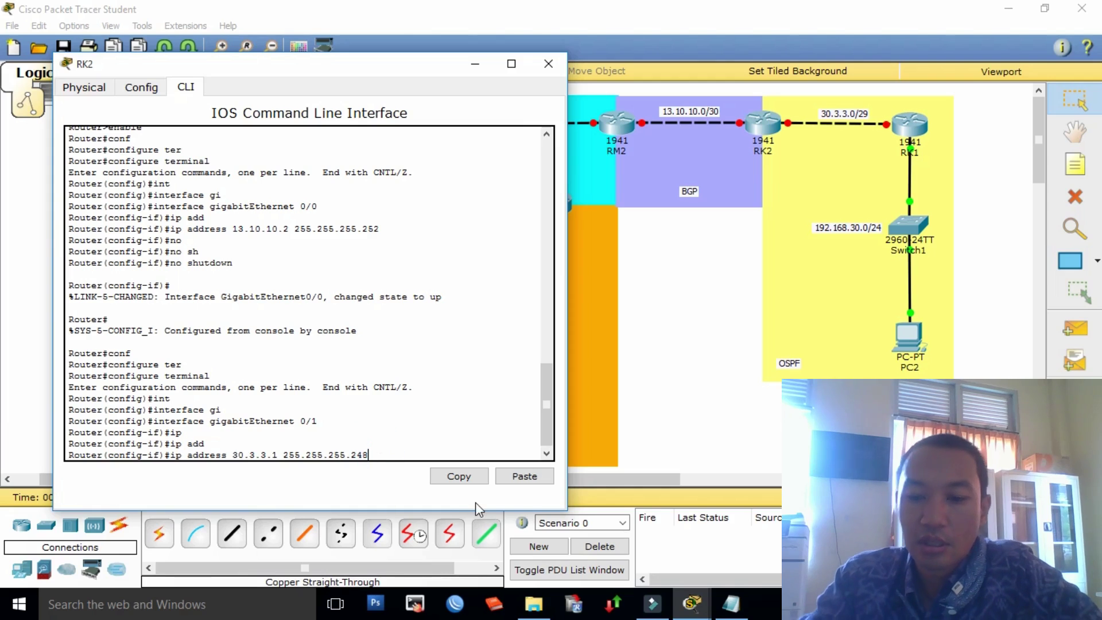
key(Return)
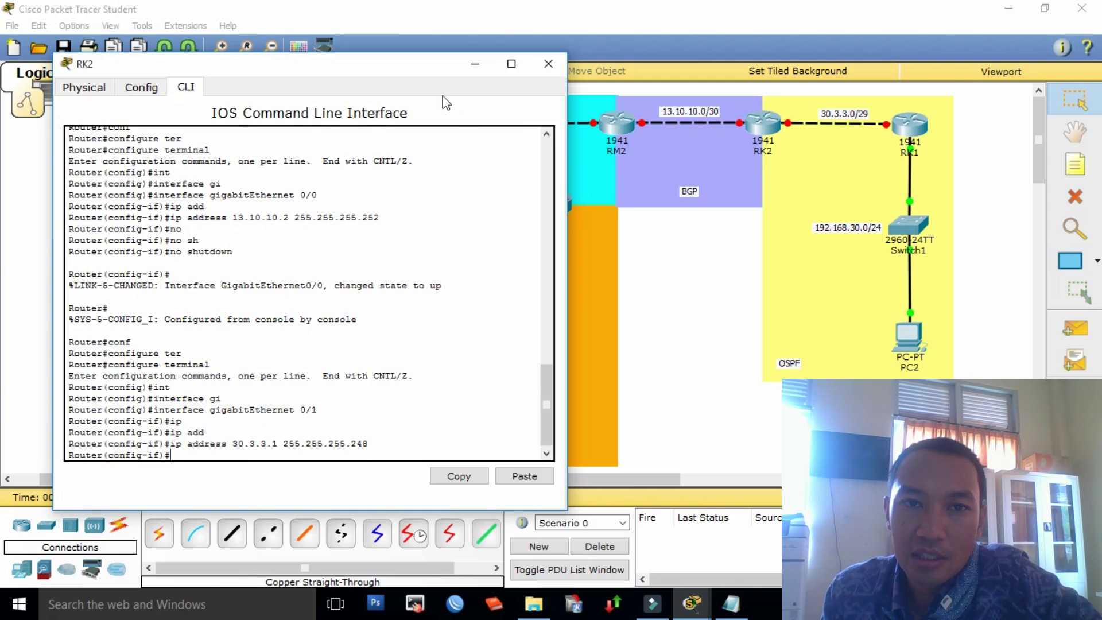
Step: Enable RK2's GigabitEthernet0/1 with "no shutdown"
drag(412, 63, 444, 50)
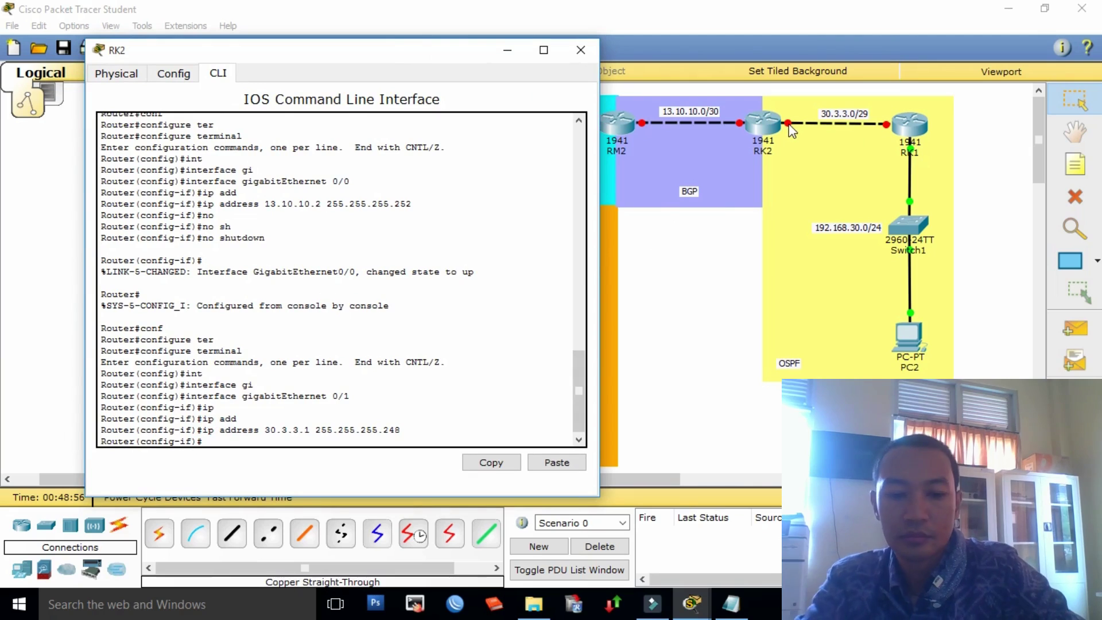
text(ni)
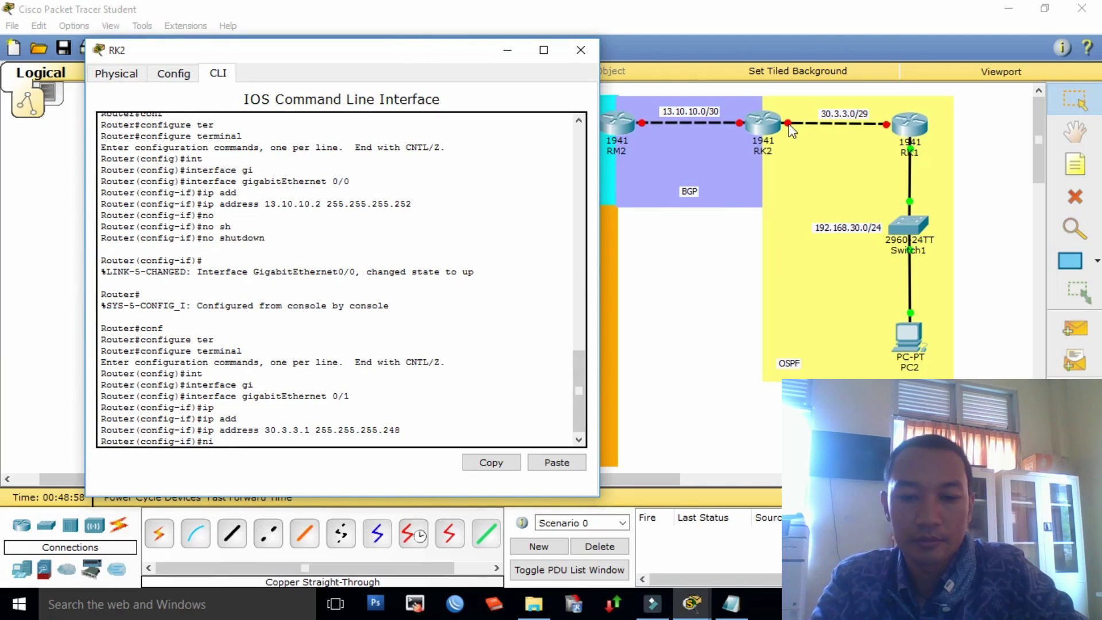
key(BackSpace)
text(o)
key(Tab)
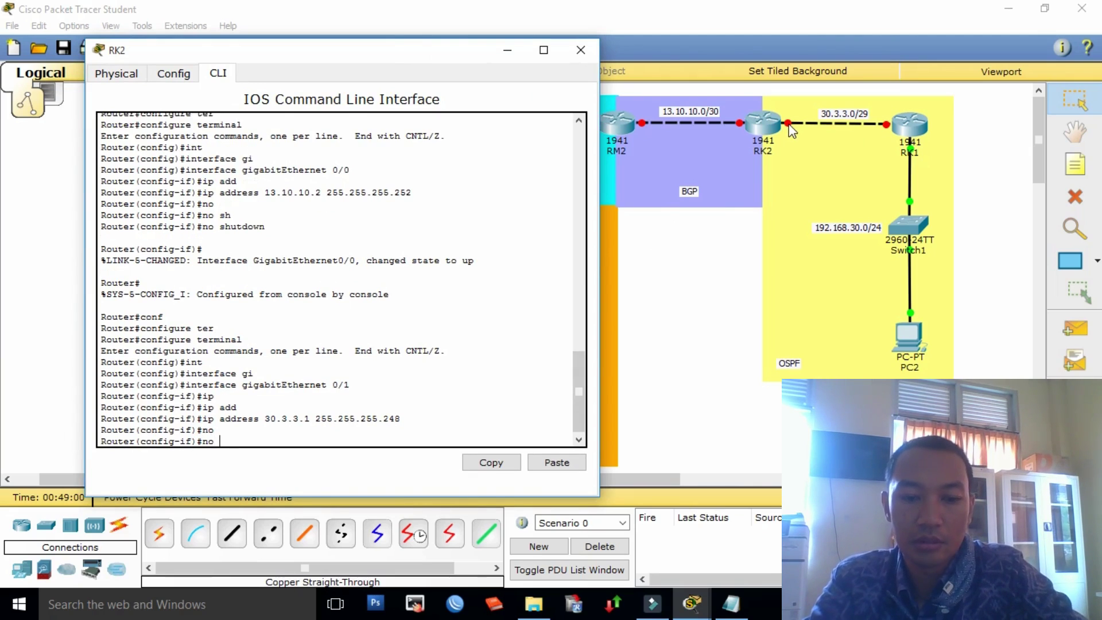
text(sh)
key(Tab)
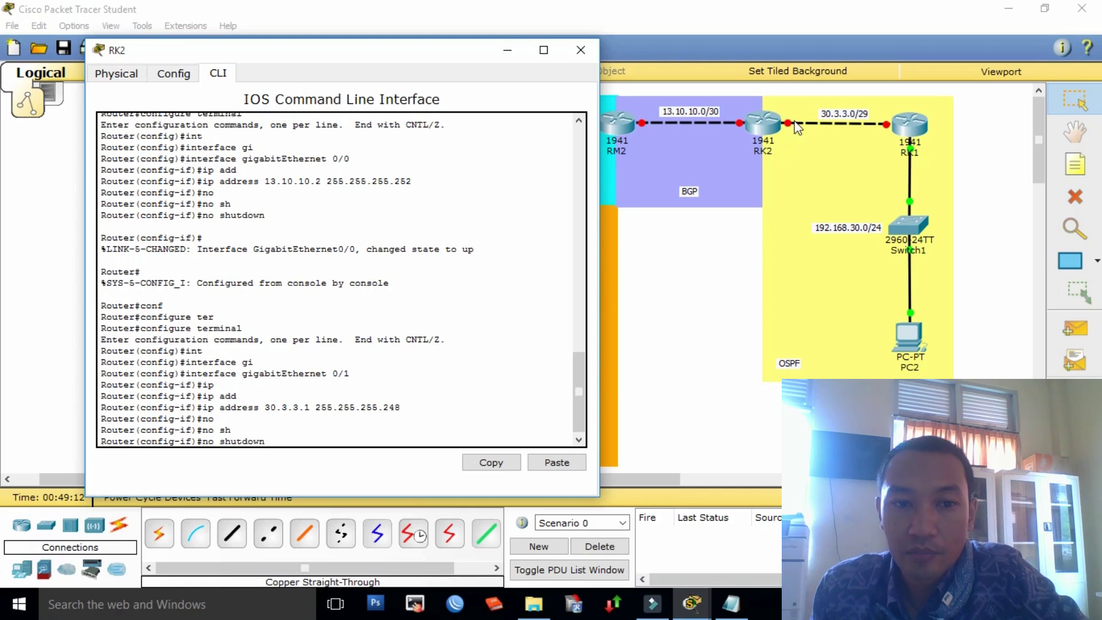
click(283, 437)
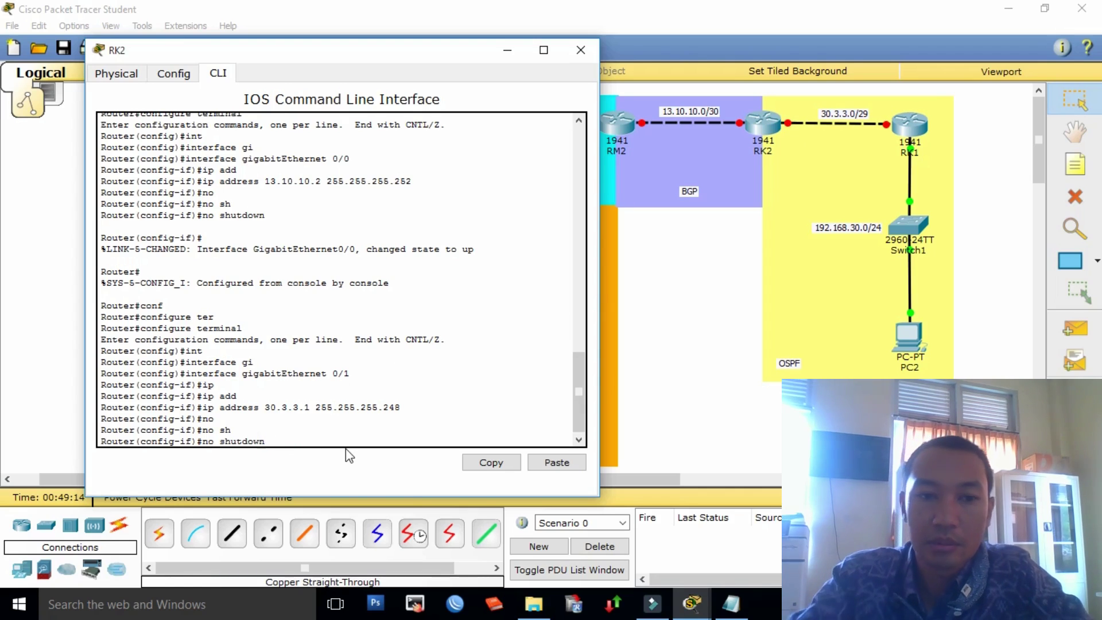
key(Return)
key(Return)
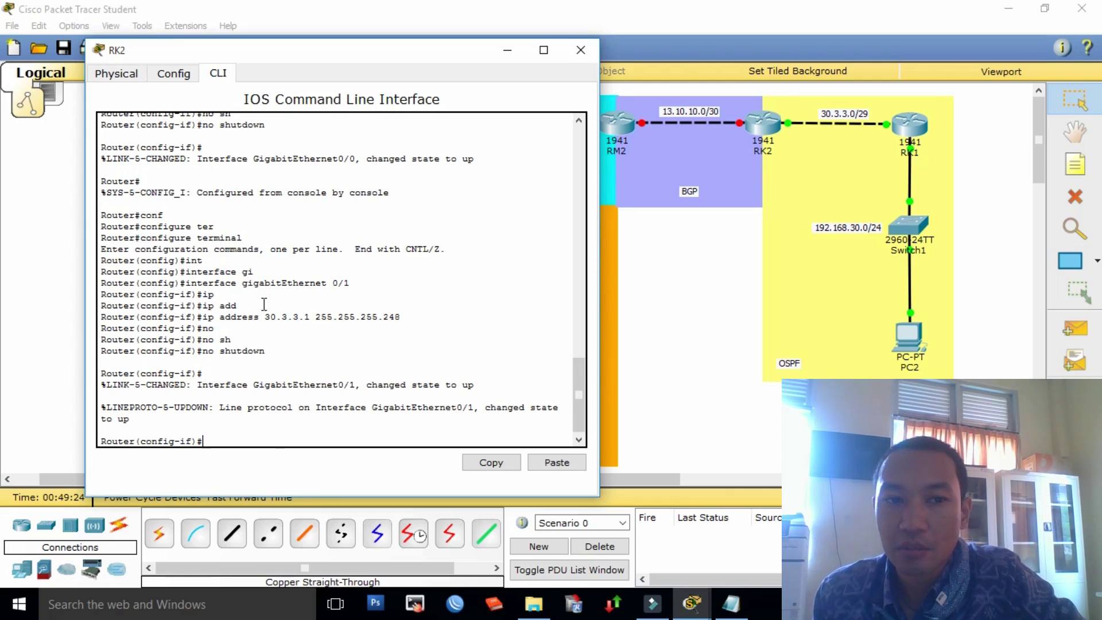
Step: Review the GigabitEthernet0/1 commands, close RK2's window and check the router's port and IP address summary in the topology
drag(284, 351, 100, 296)
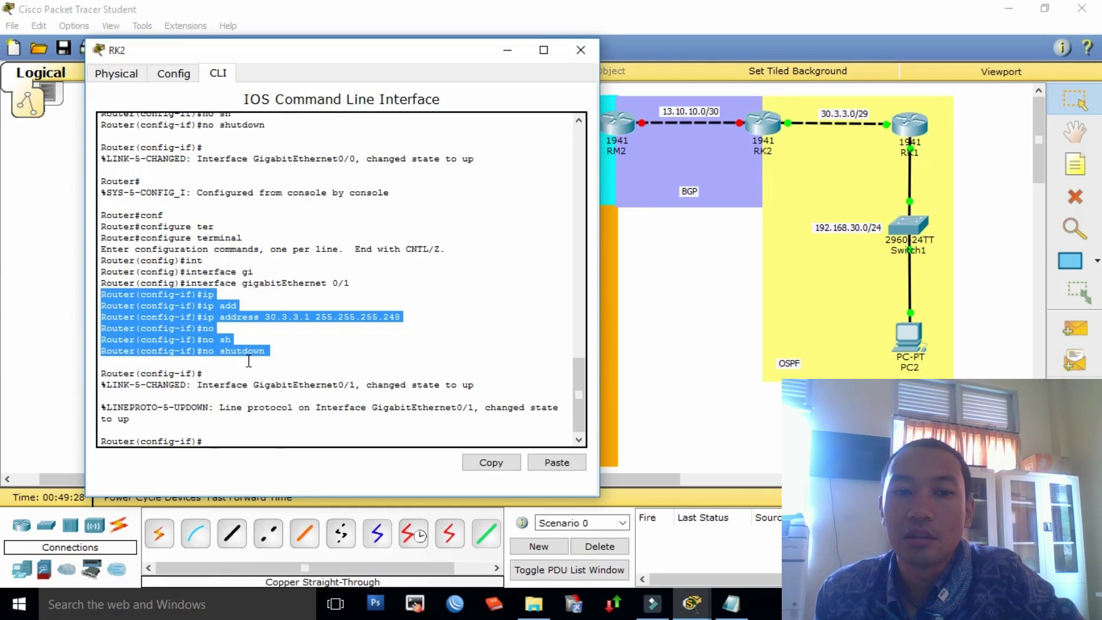
click(275, 351)
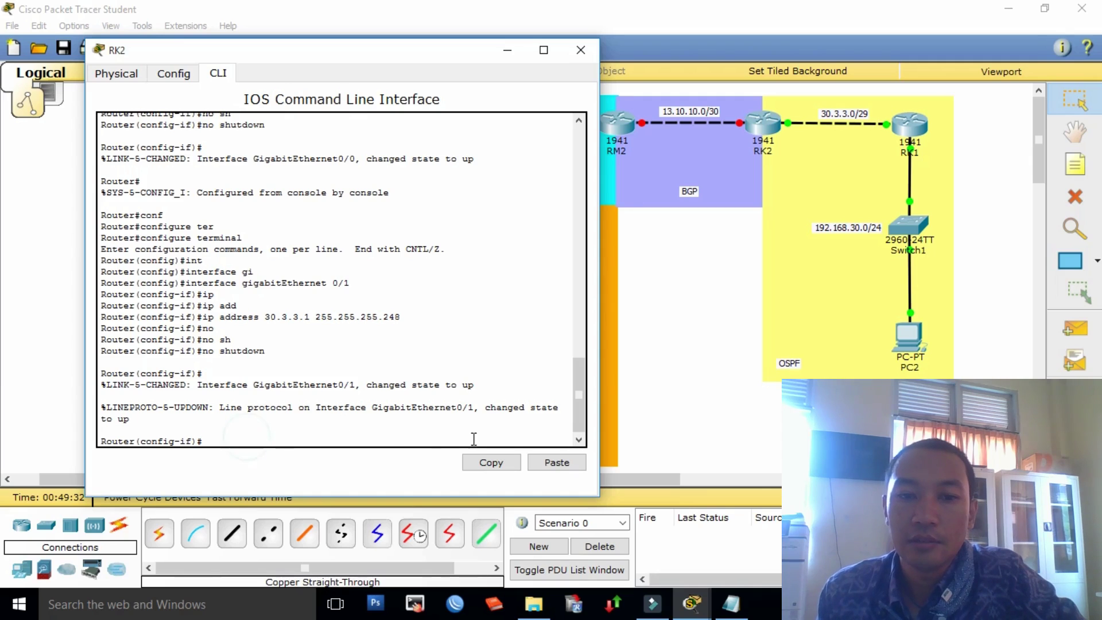
click(581, 50)
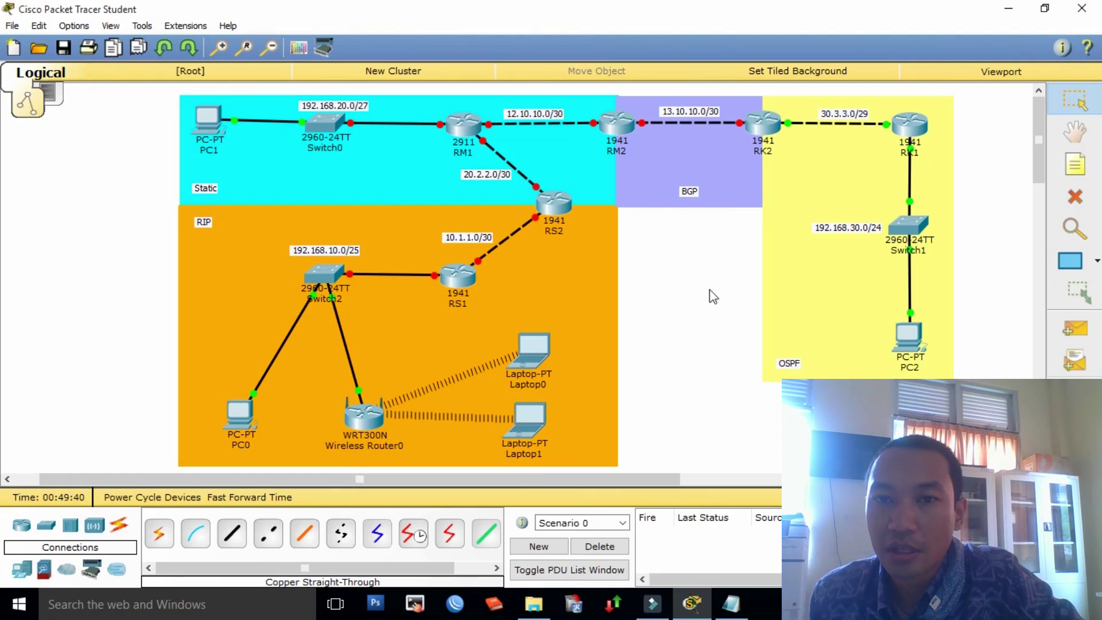
mouse_move(771, 133)
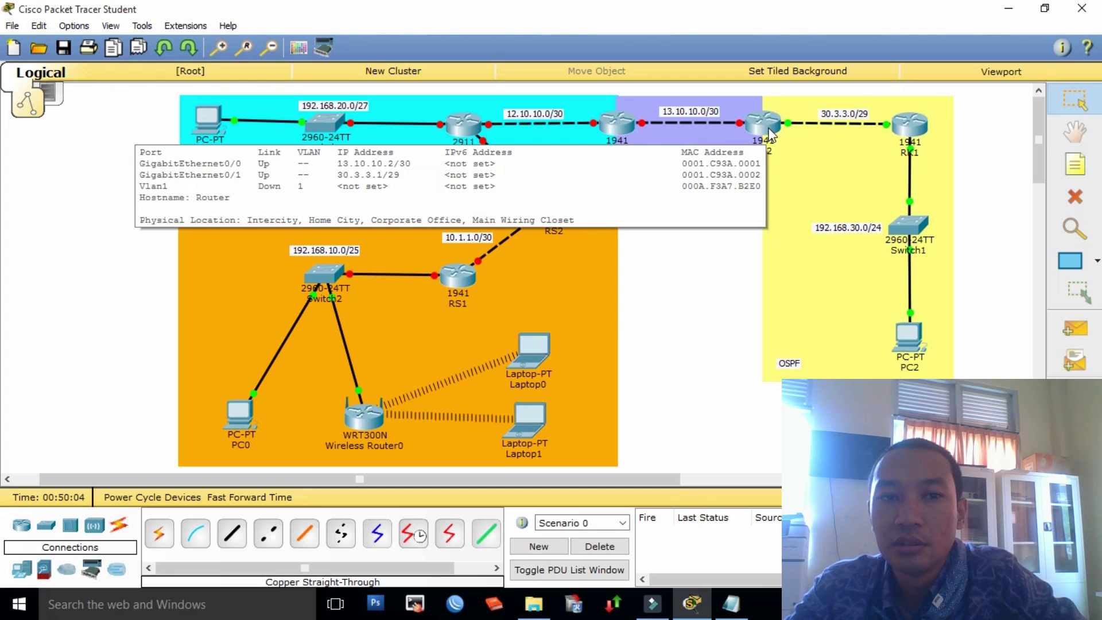
click(698, 308)
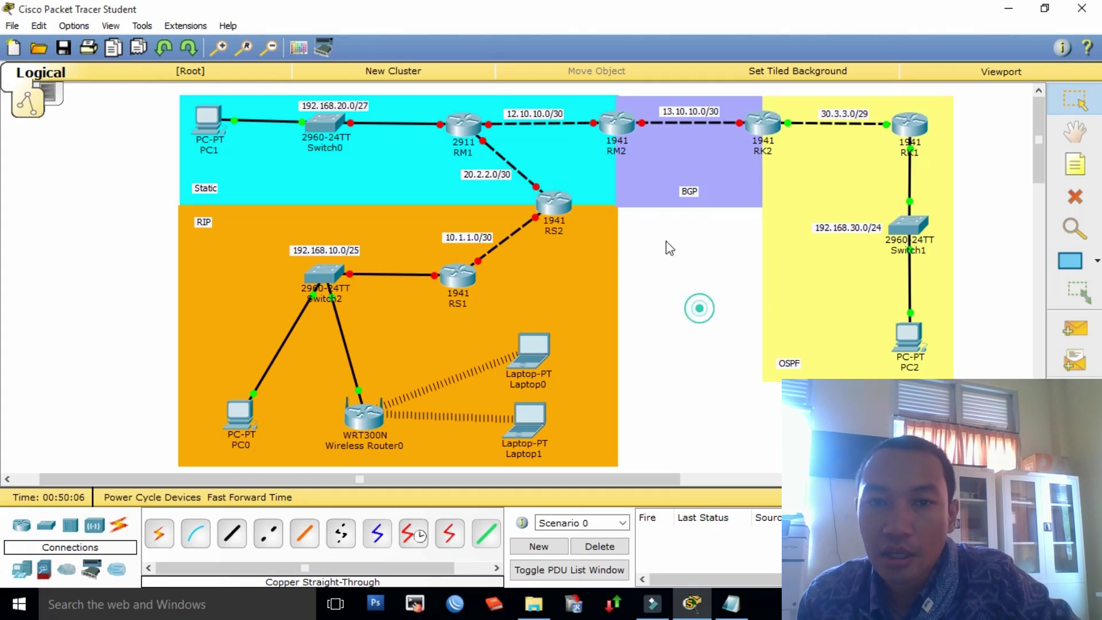
Step: Open the command line of router RM2 and answer "n" to the initial configuration dialog to reach the Router> prompt
click(613, 125)
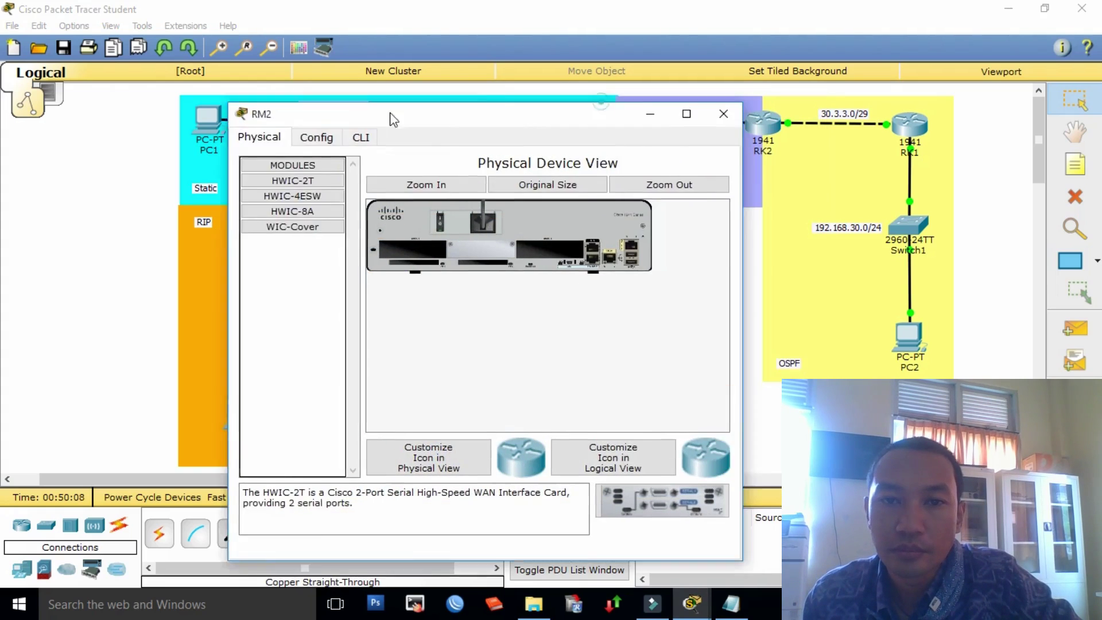
drag(390, 113, 328, 46)
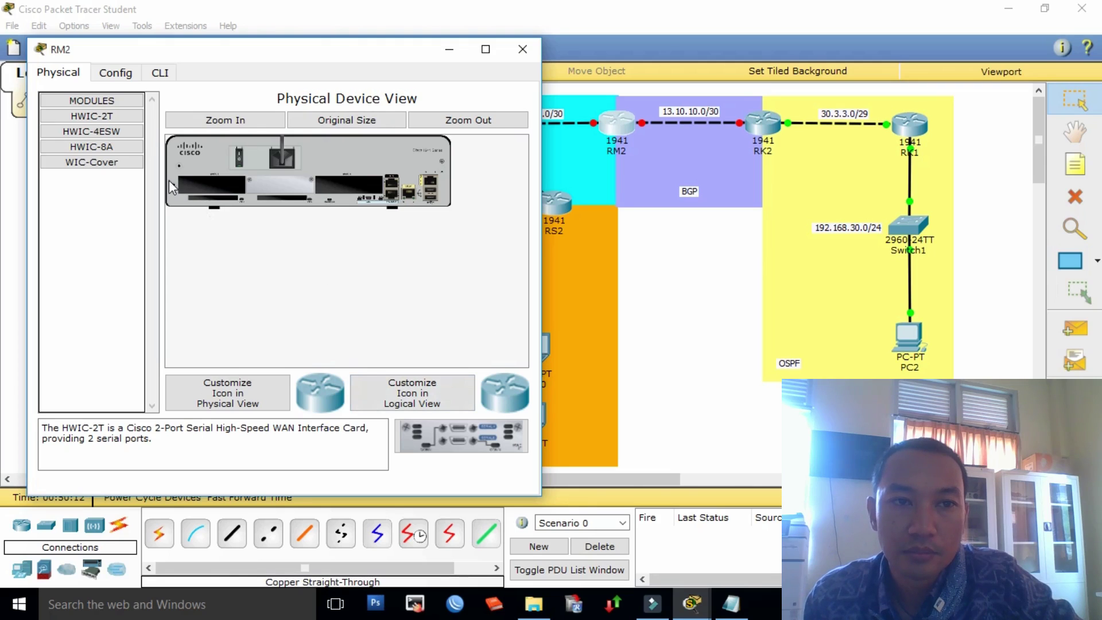
click(161, 73)
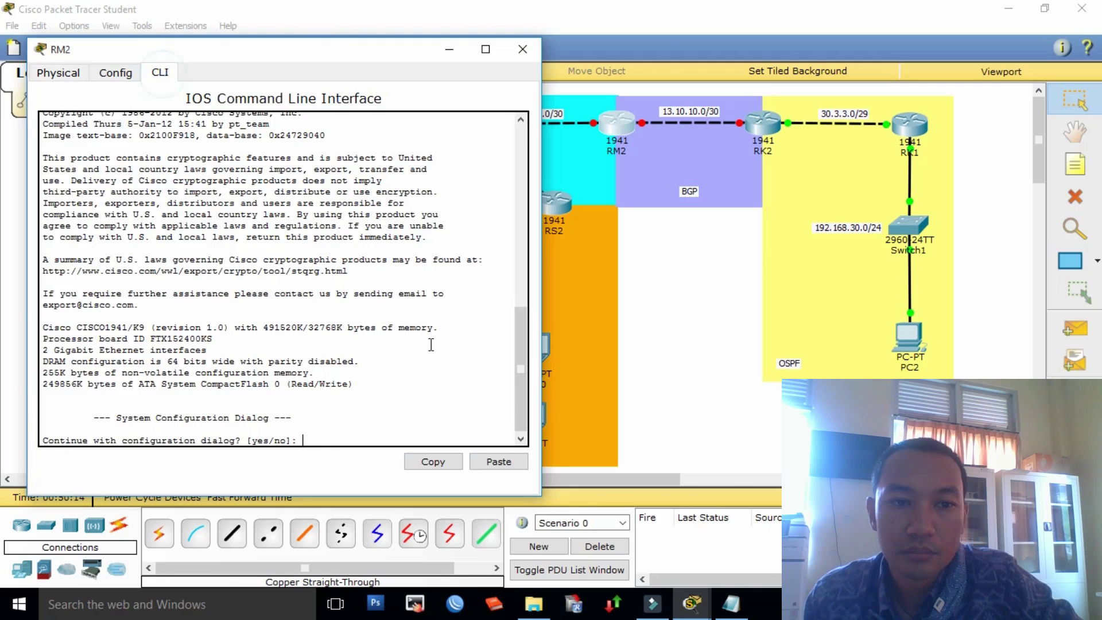
click(324, 443)
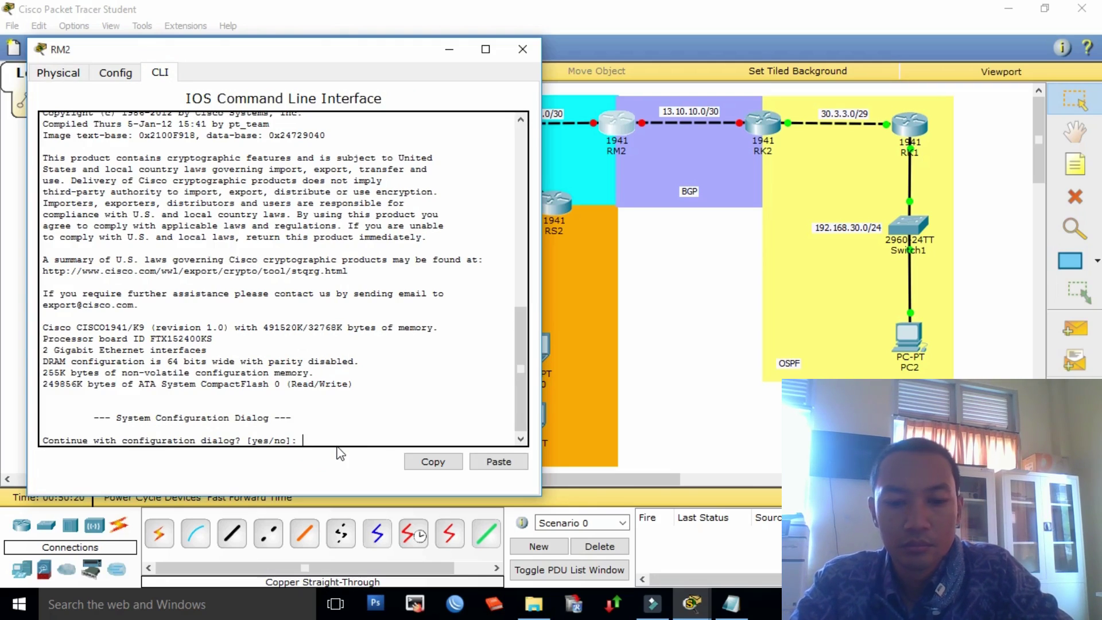
text(n)
key(Return)
key(Return)
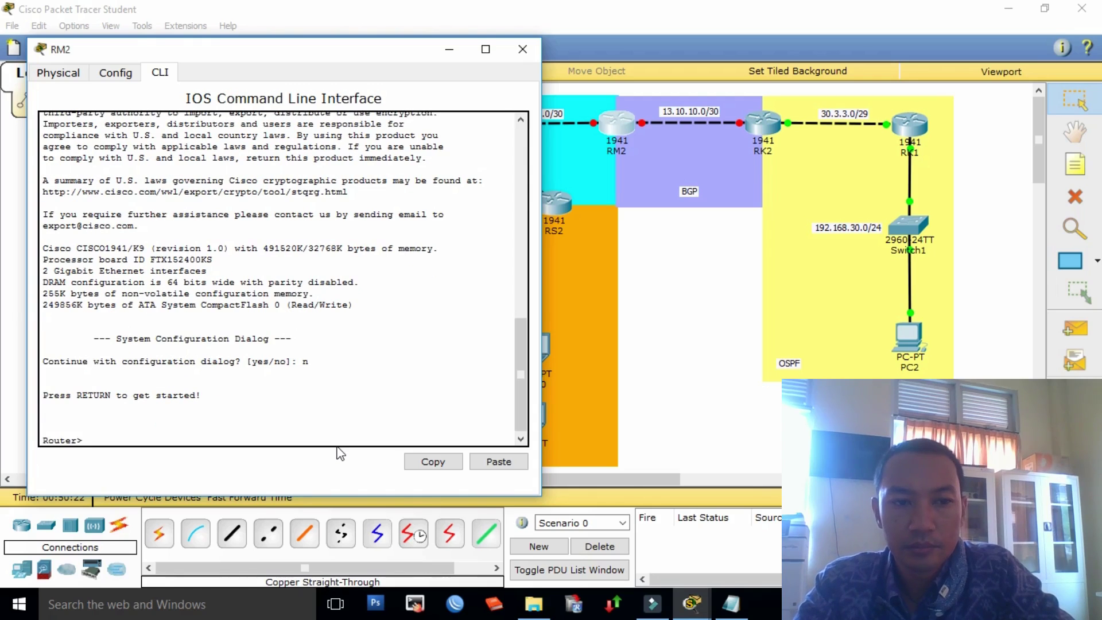
Step: Enter privileged EXEC mode on RM2 with "enable"
text(e)
text(n)
key(Tab)
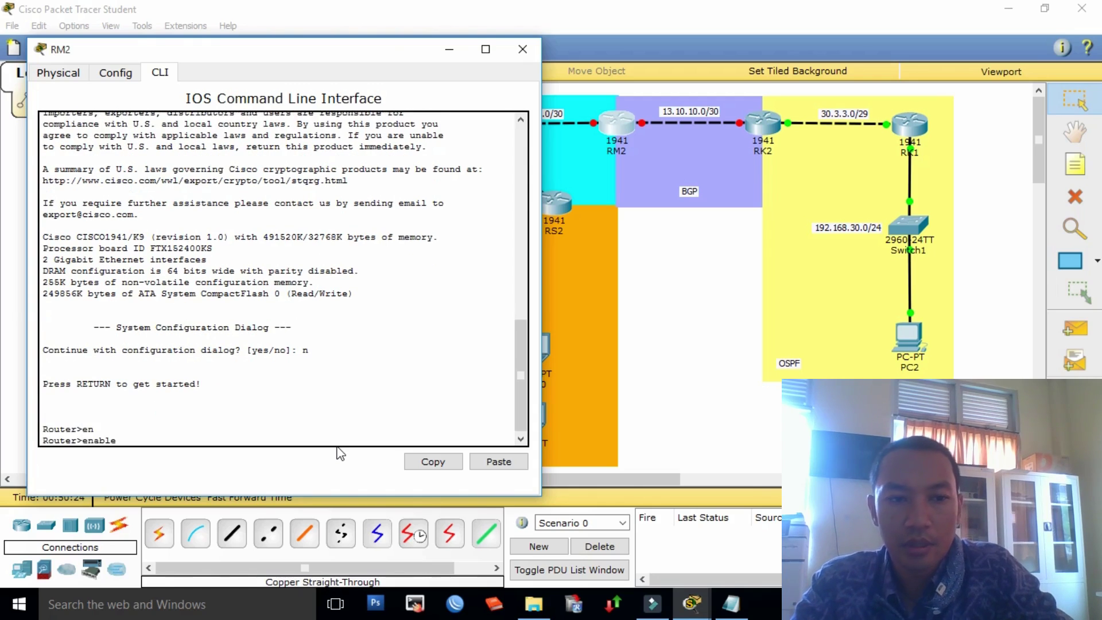
key(Return)
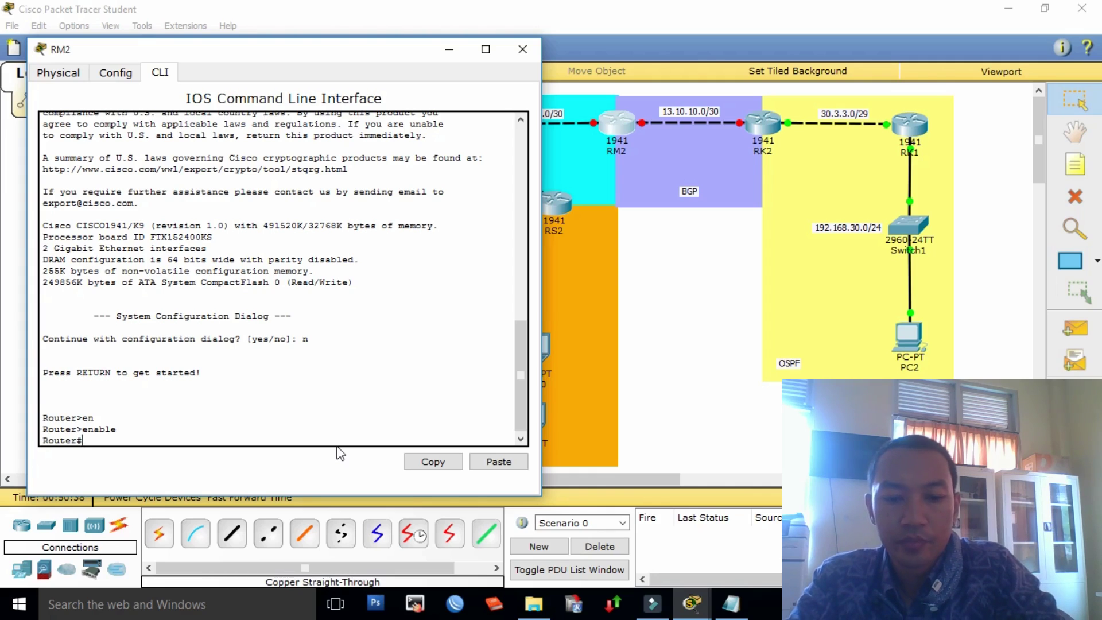
key(Tab)
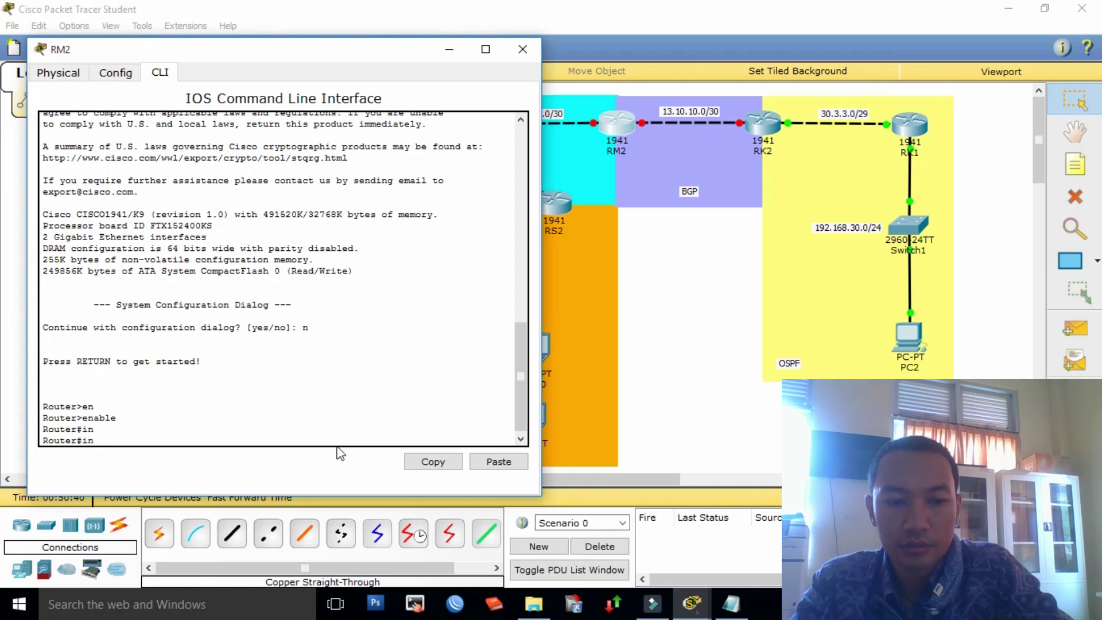
key(Tab)
key(BackSpace)
key(BackSpace)
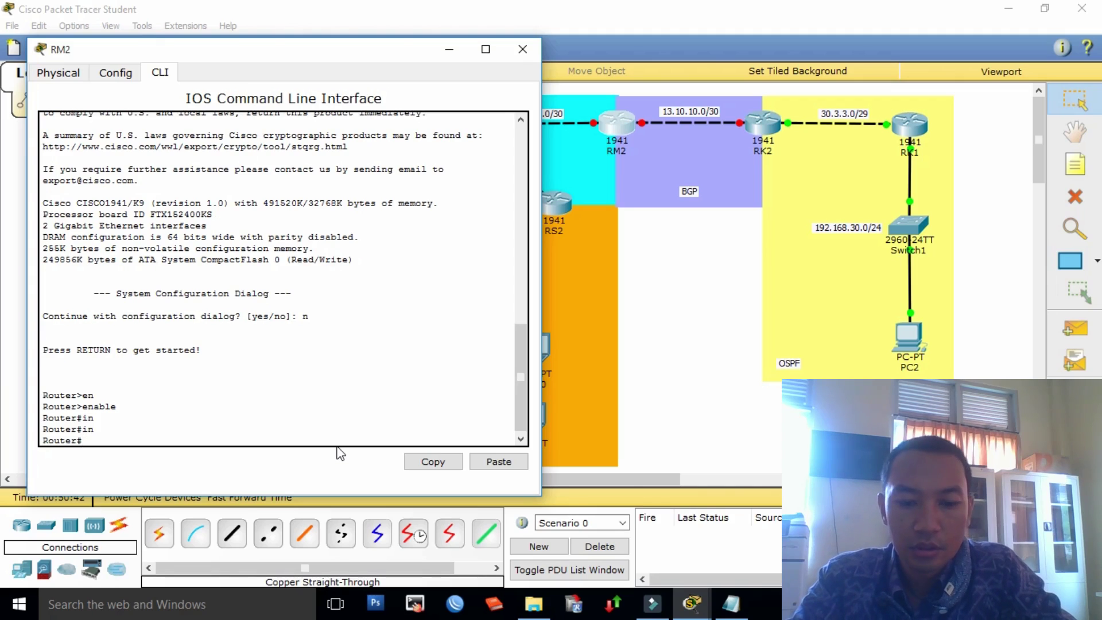
Step: Enter global configuration mode on RM2 with "configure terminal"
text(con)
key(Tab)
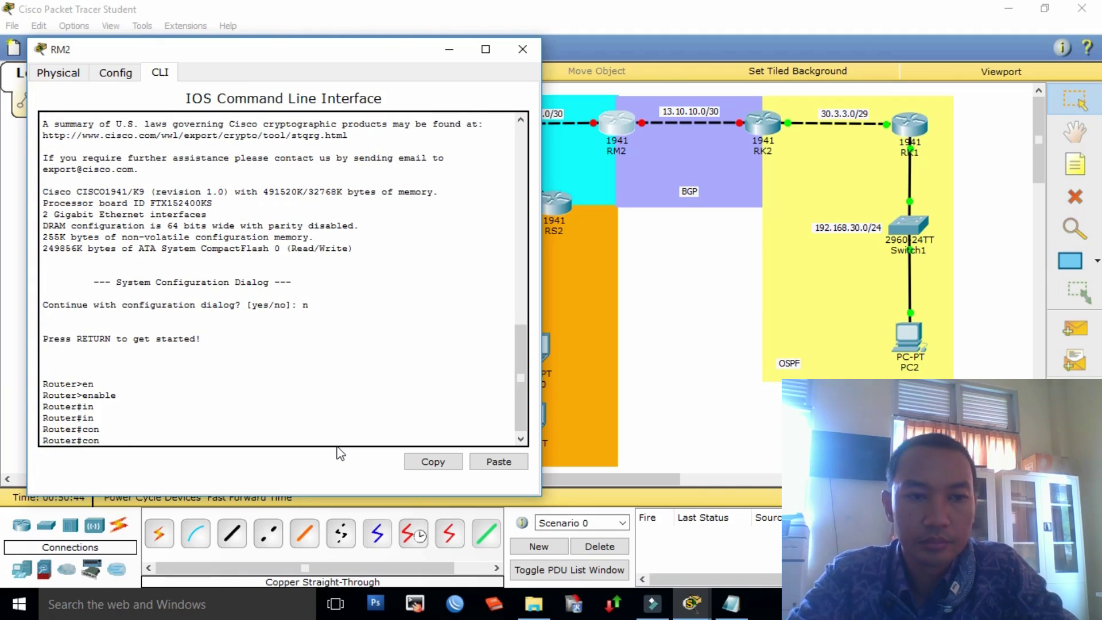
text(f)
key(Tab)
text(ter)
key(Tab)
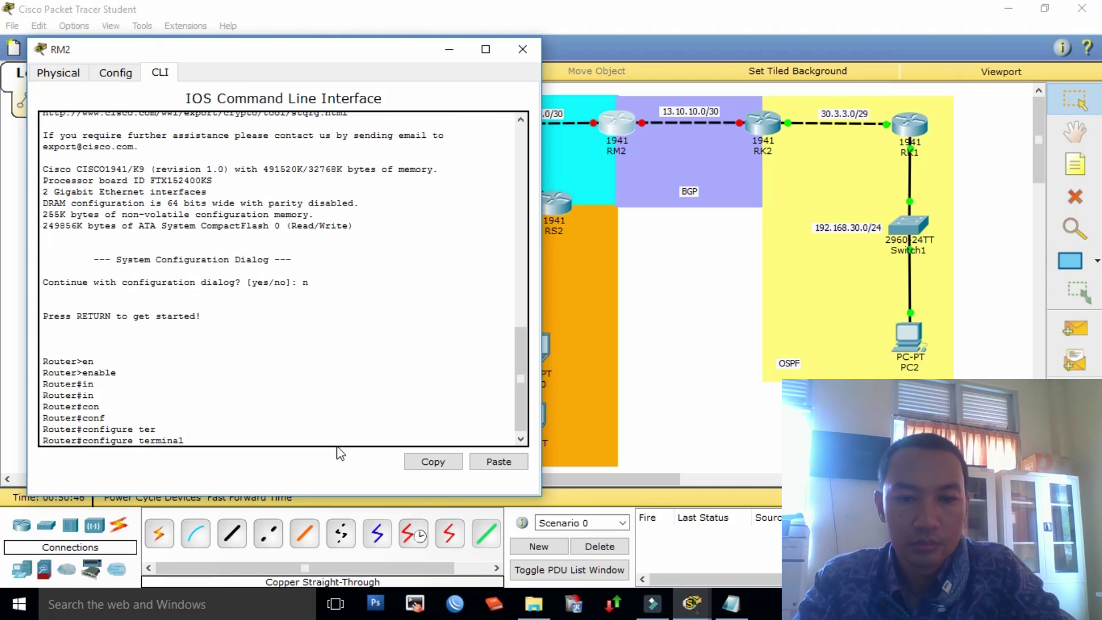
key(Return)
Step: Open interface configuration for RM2's GigabitEthernet 0/0
text(int)
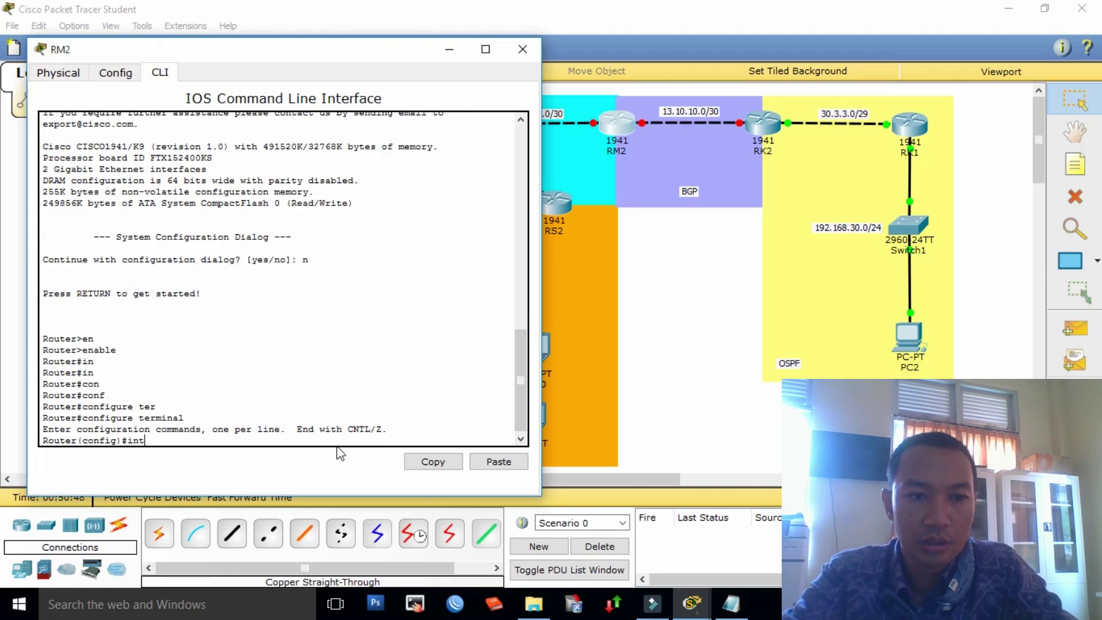
key(Tab)
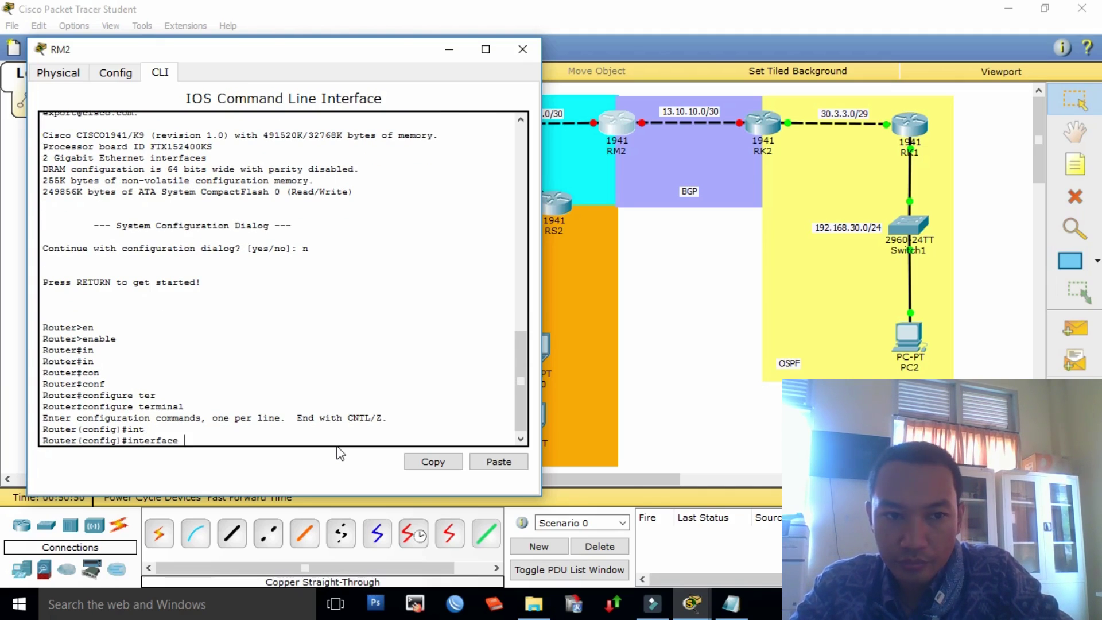
text(i)
key(Tab)
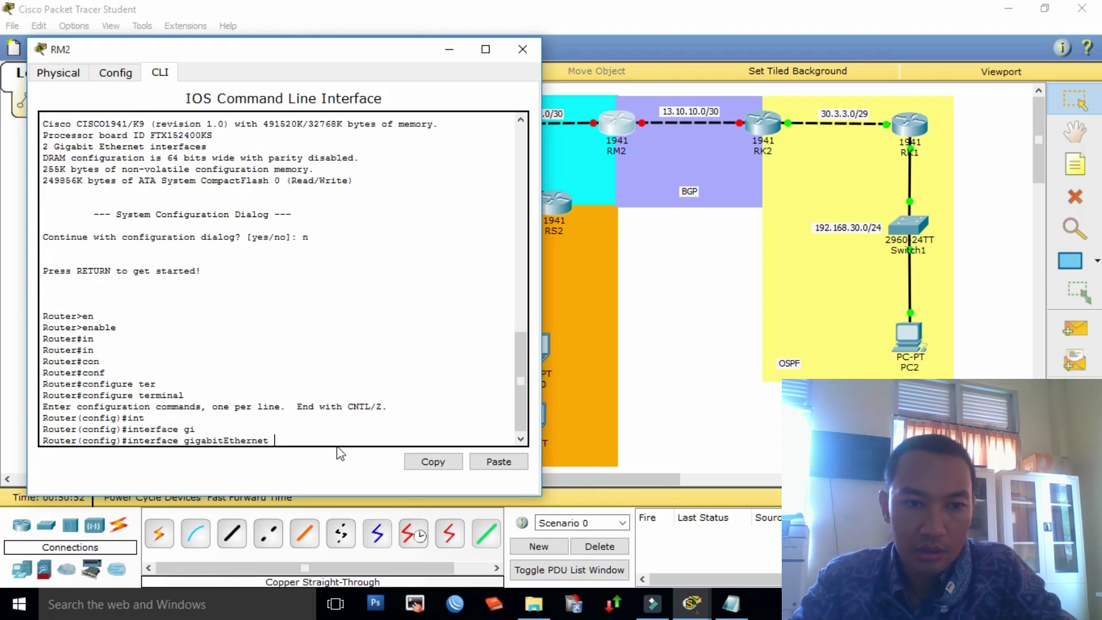
text(0)
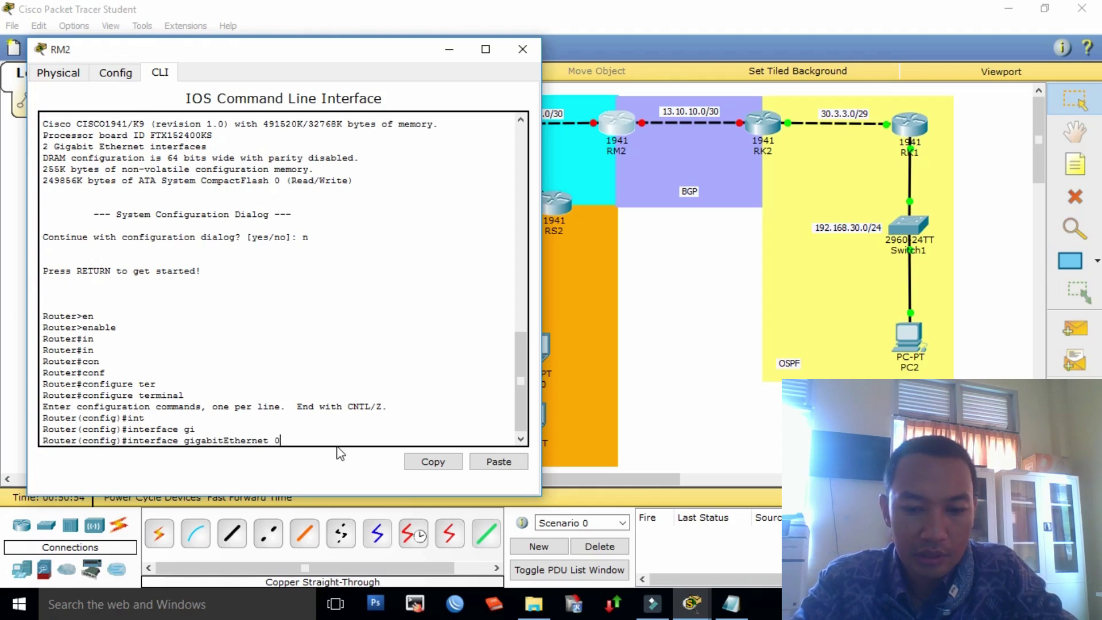
text(/0)
key(Return)
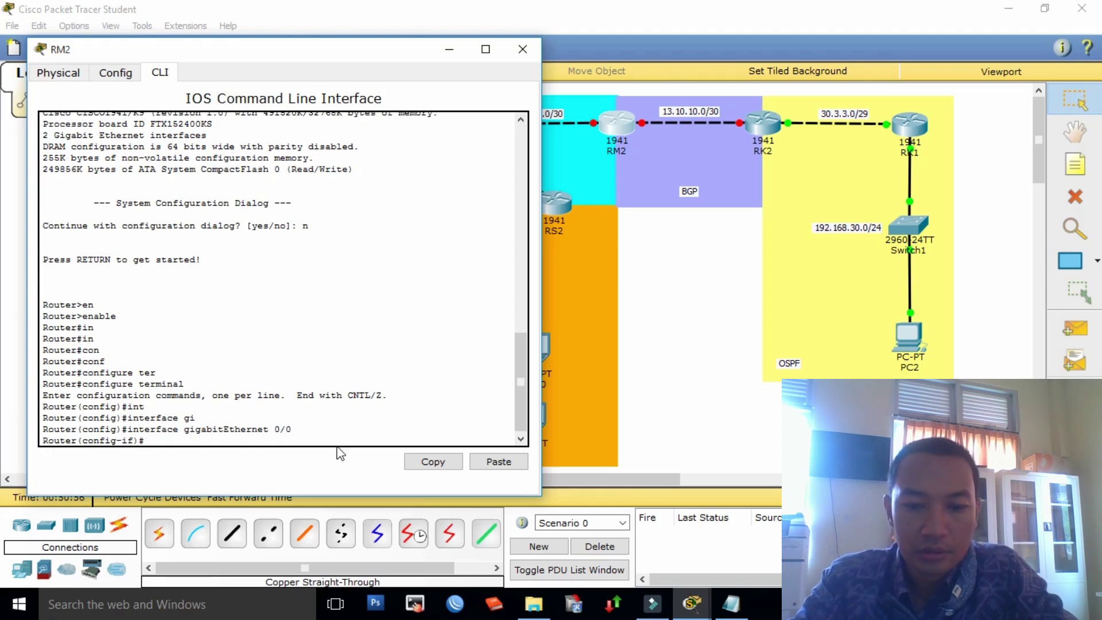
Step: Assign RM2's GigabitEthernet0/0 the IP address 13.10.10.1 with mask 255.255.255.252
text(ip)
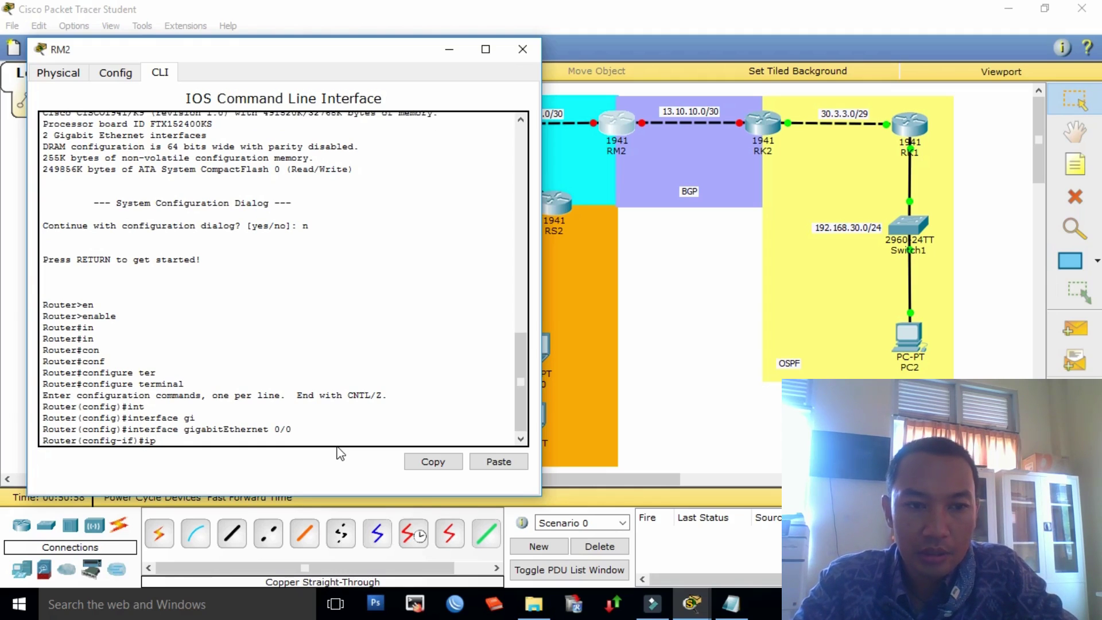
text( add)
key(Tab)
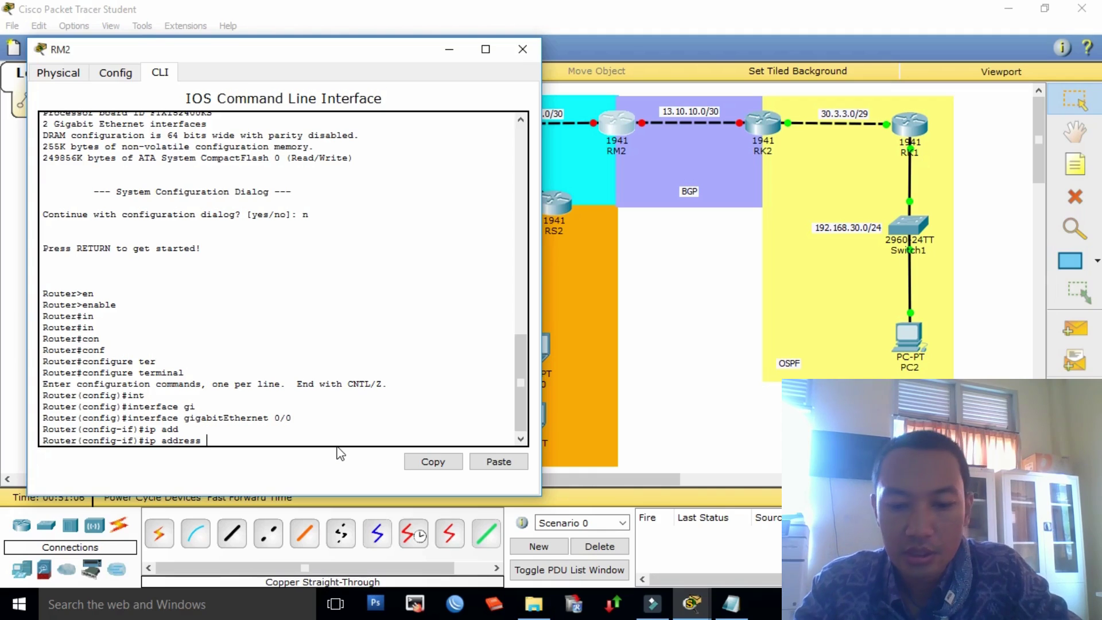
text(13.)
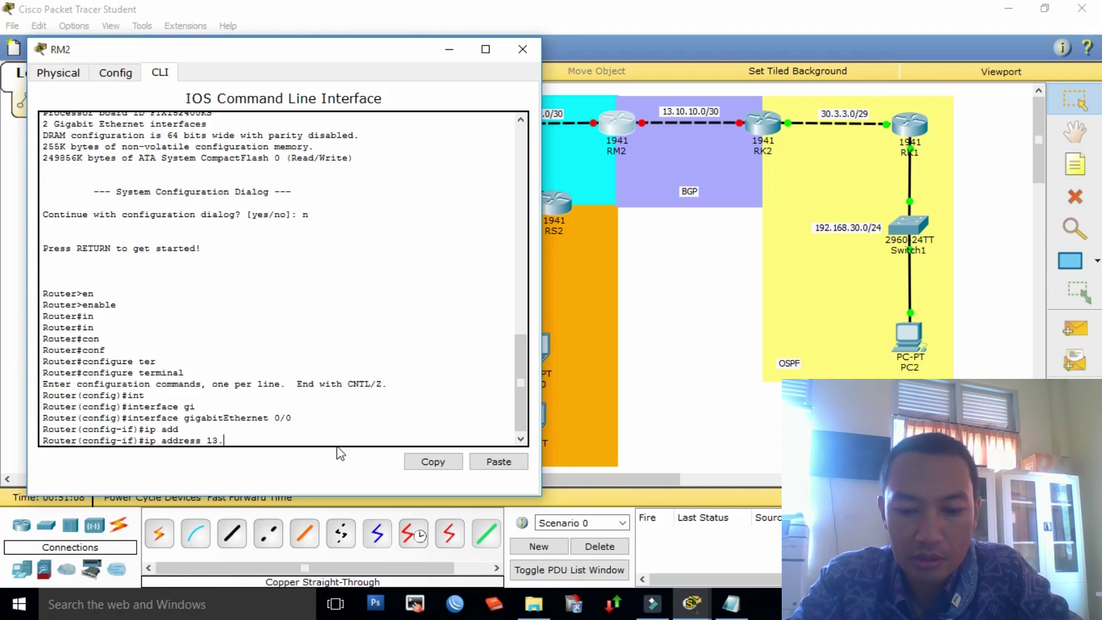
text(10.10.1)
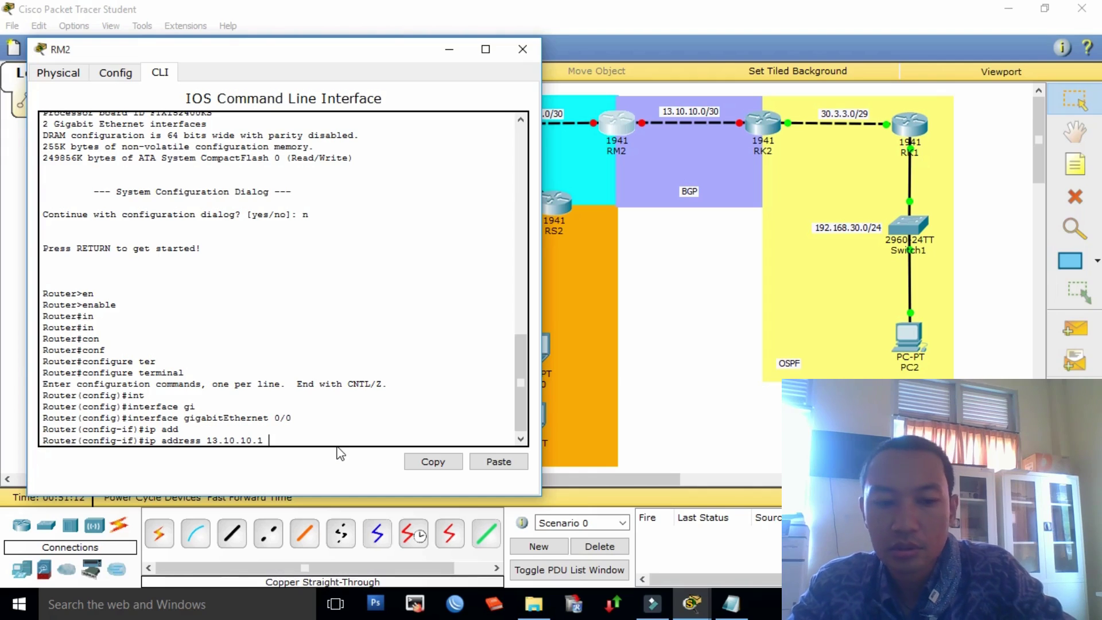
text( 255.25)
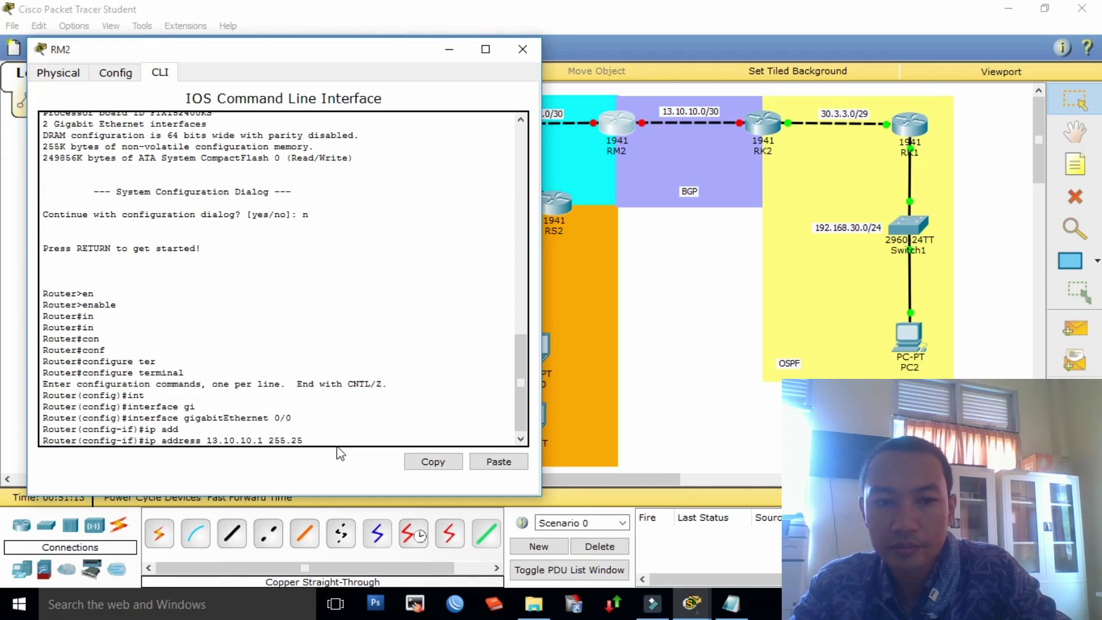
text(5.255.)
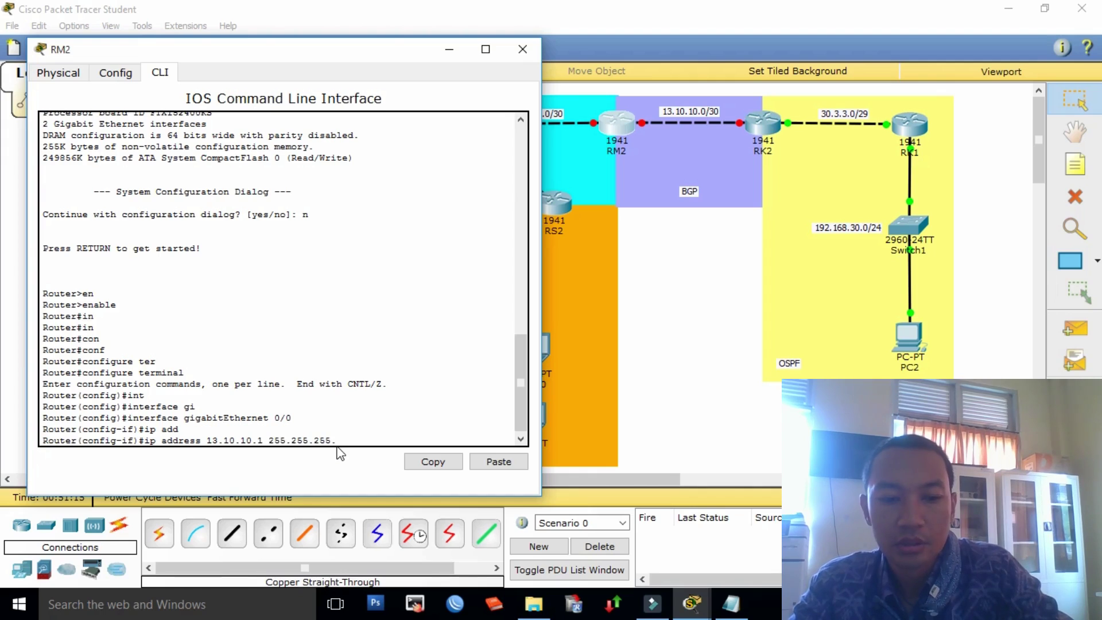
text(248)
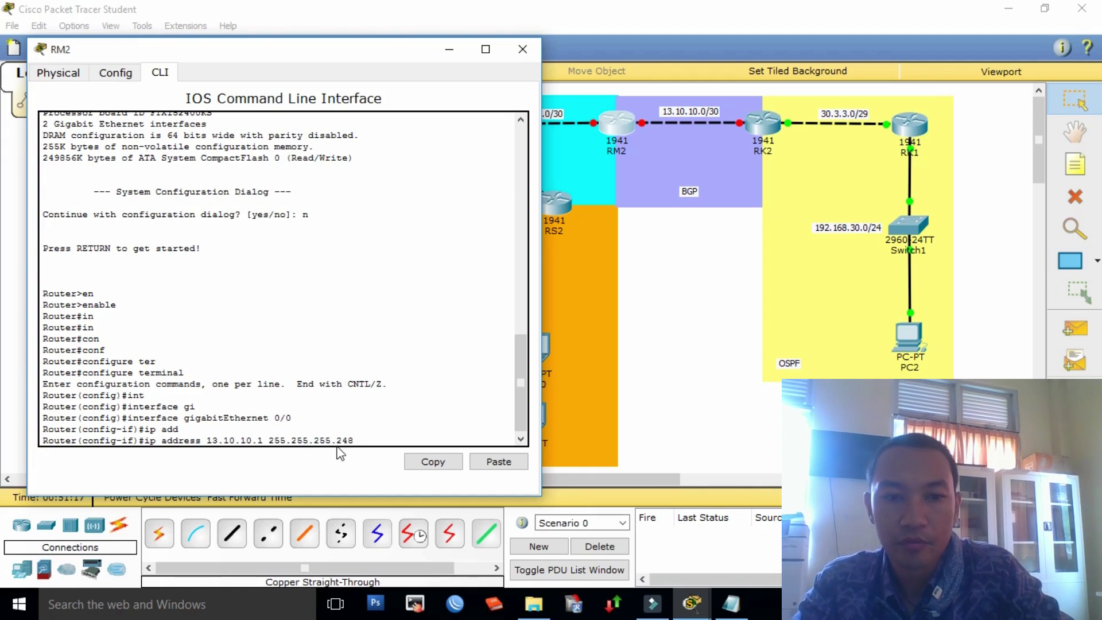
key(BackSpace)
key(BackSpace)
key(BackSpace)
text(252)
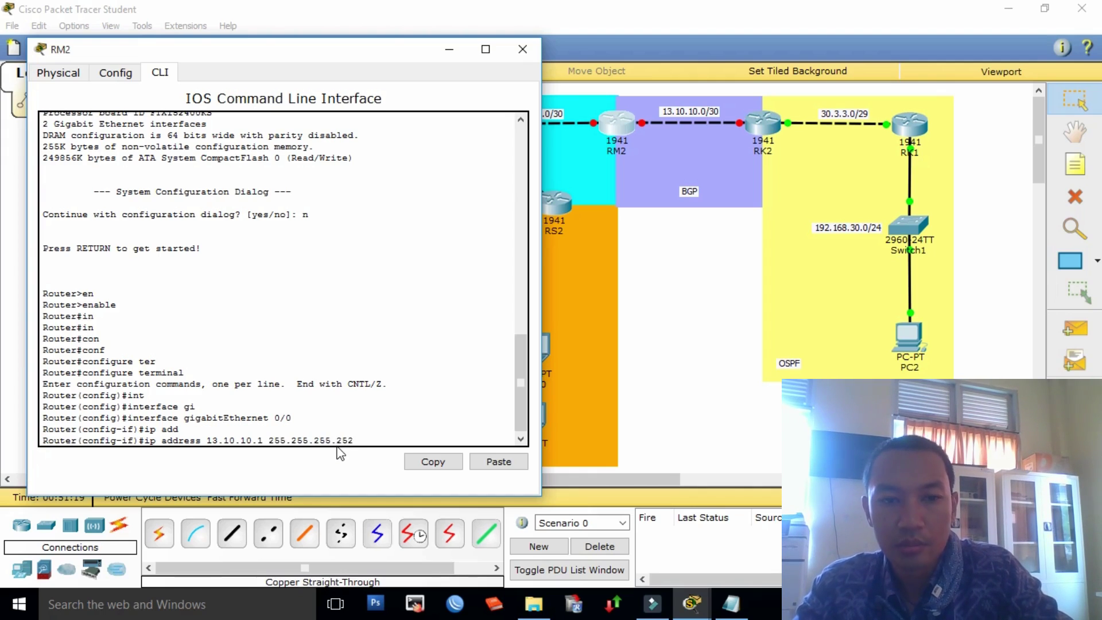
key(Return)
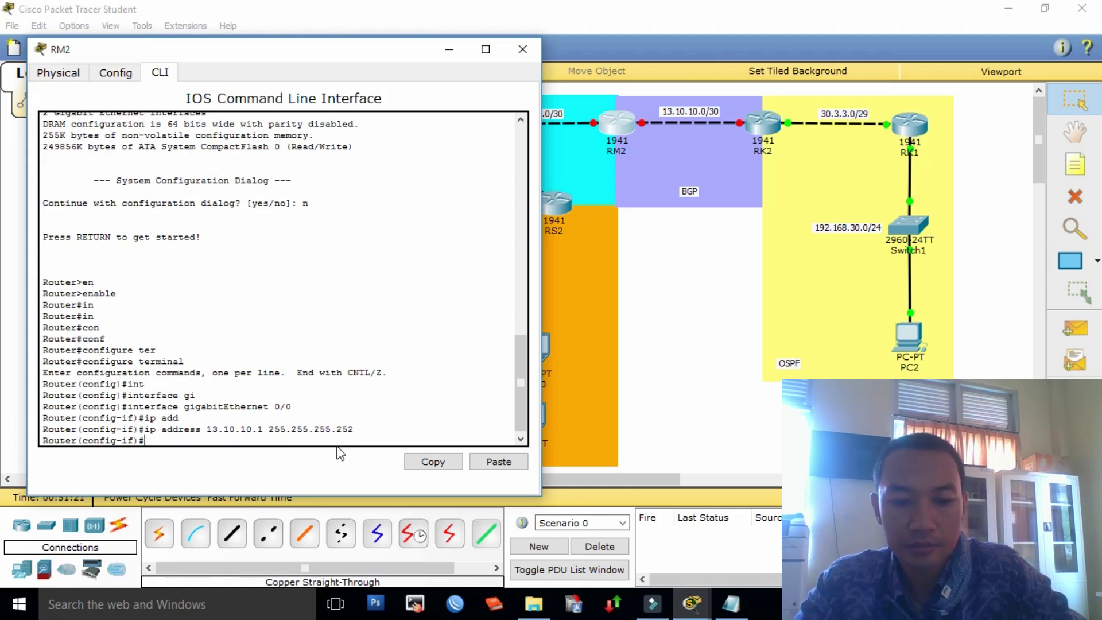
Step: Enable RM2's GigabitEthernet0/0 with "no shutdown" and exit to global configuration mode
text(no)
key(Tab)
text(sh)
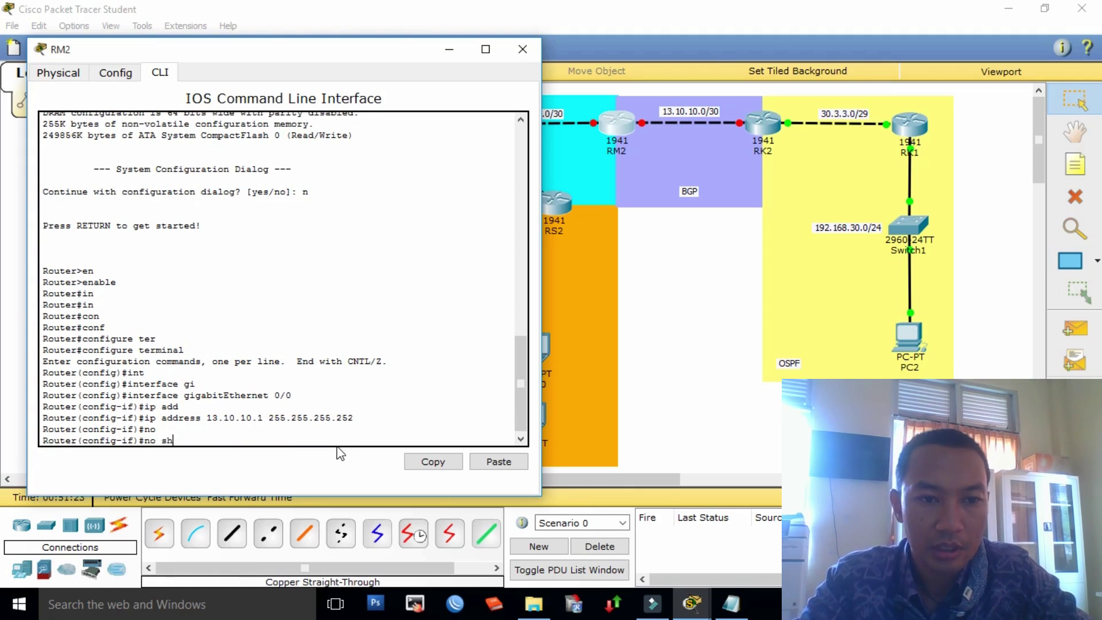
key(Tab)
key(Return)
key(Return)
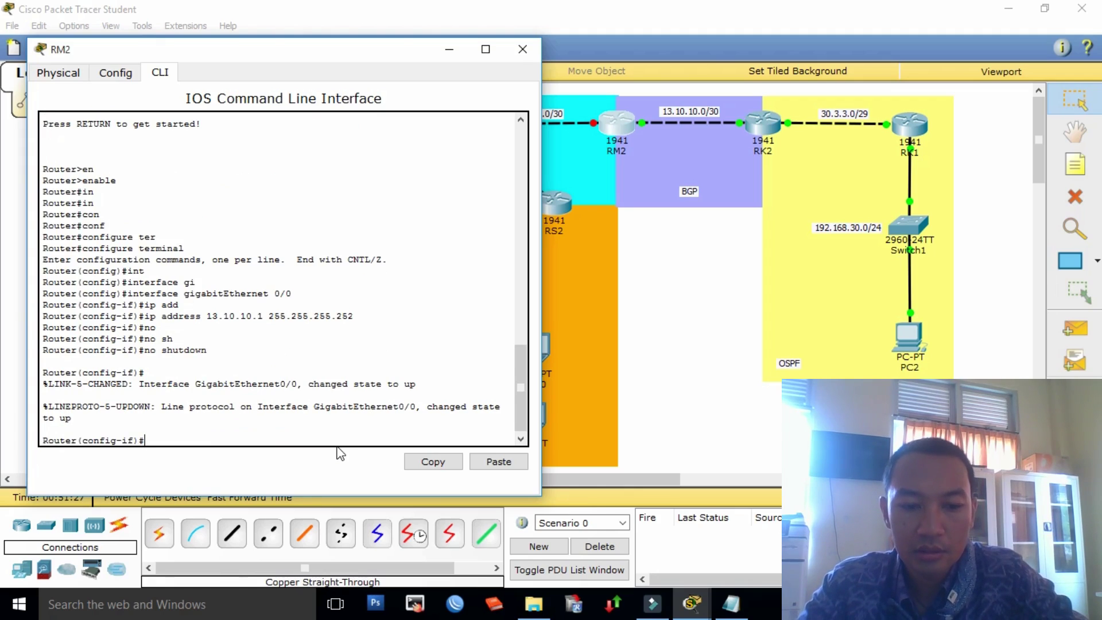
text(ex)
key(Tab)
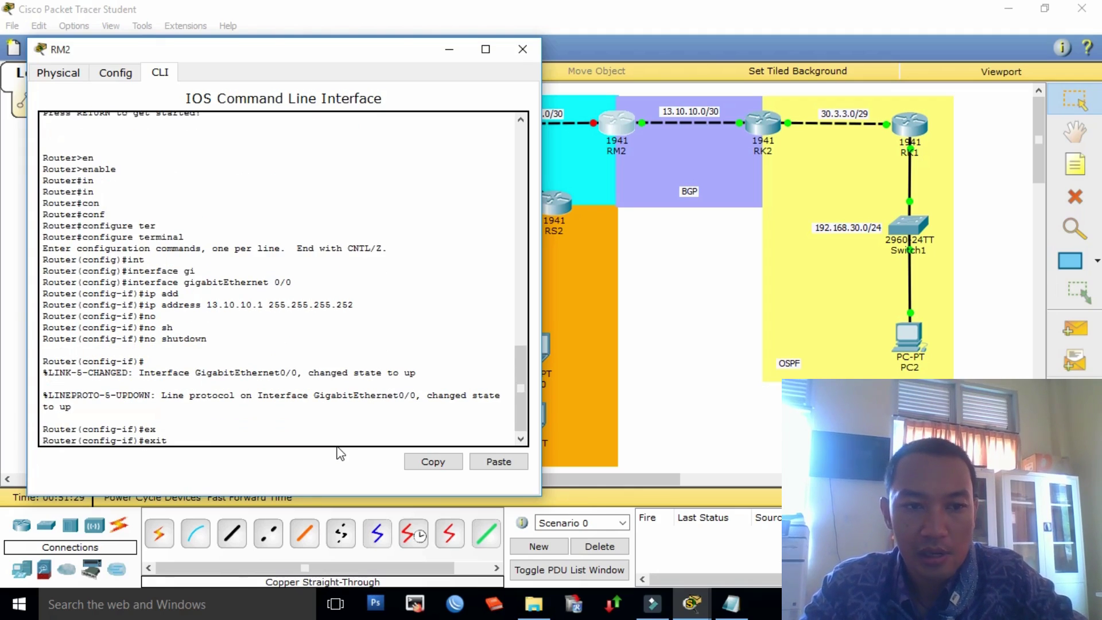
key(Return)
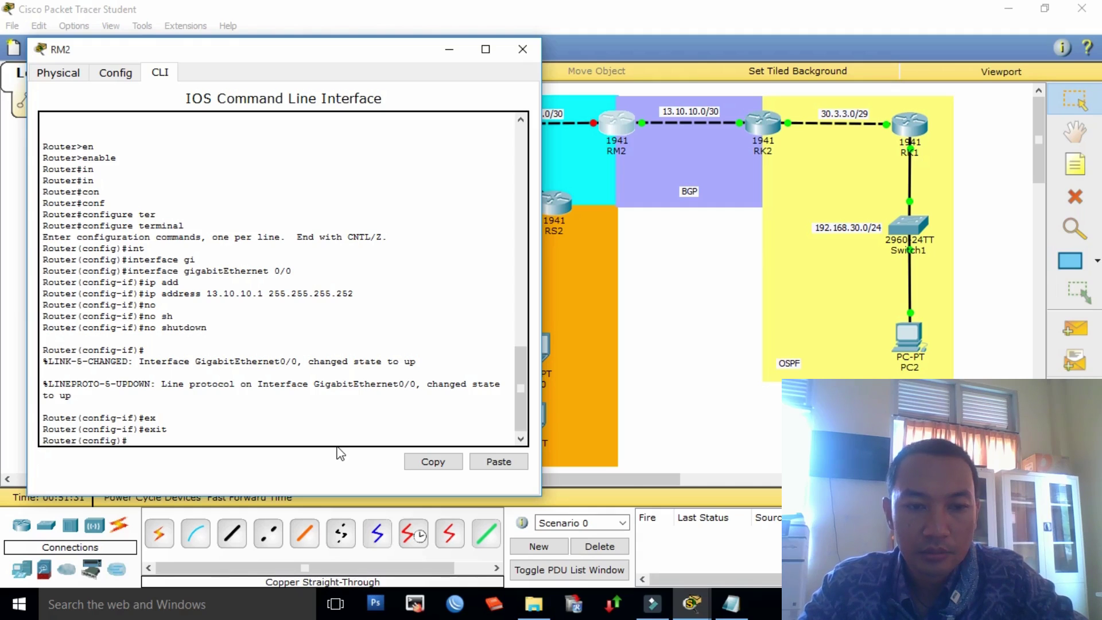
Step: Open interface configuration for RM2's GigabitEthernet 0/1, checking the command help for the interface name
text(int)
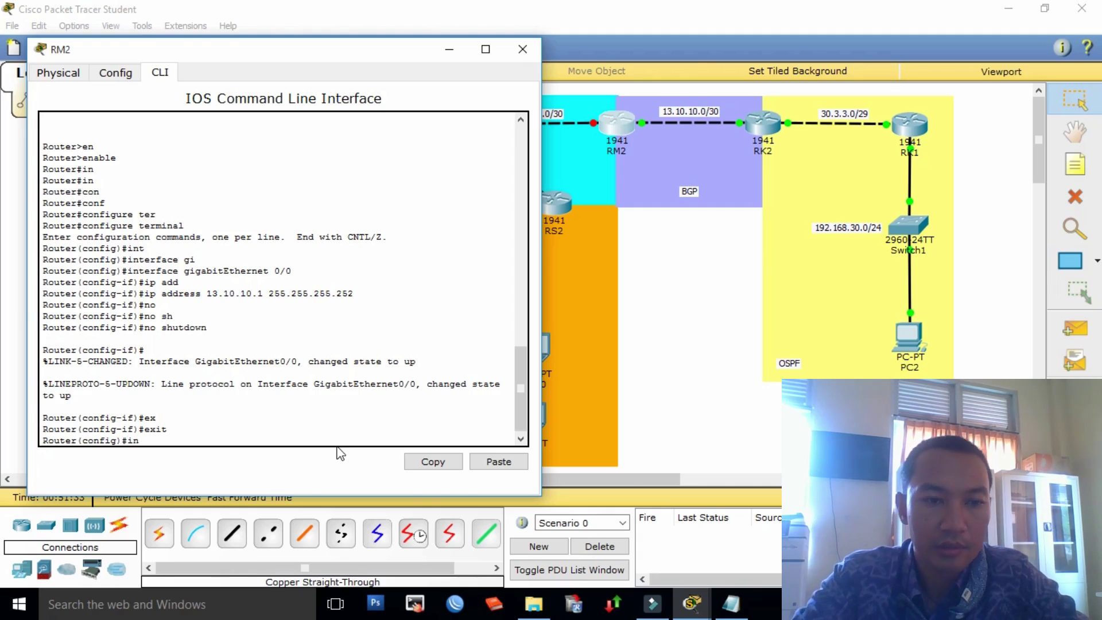
key(Tab)
text(gi)
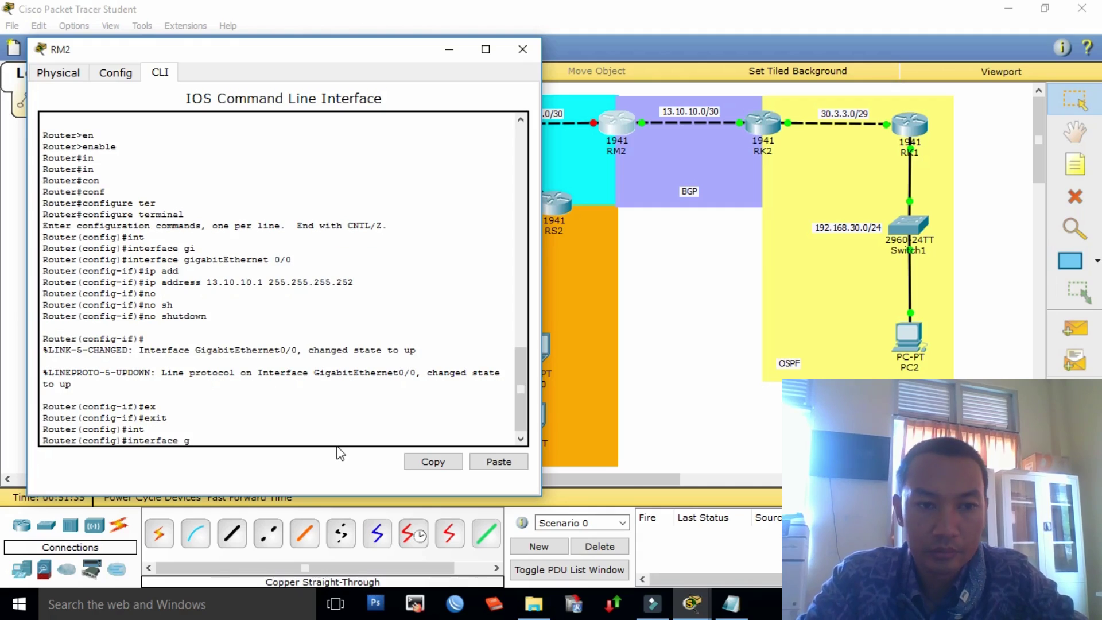
key(Tab)
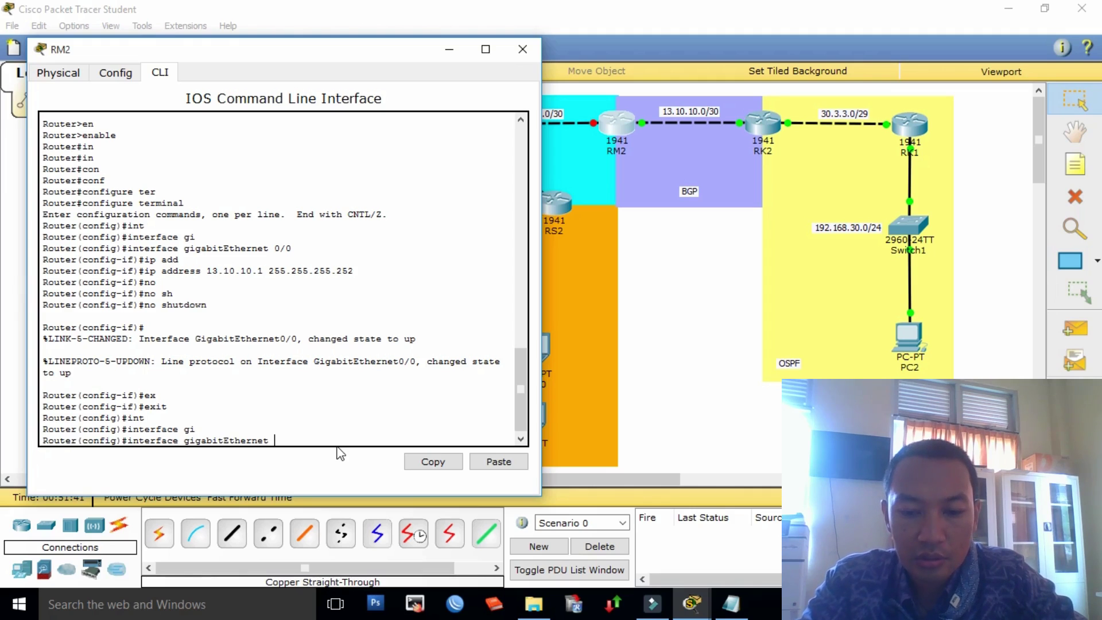
text(0/)
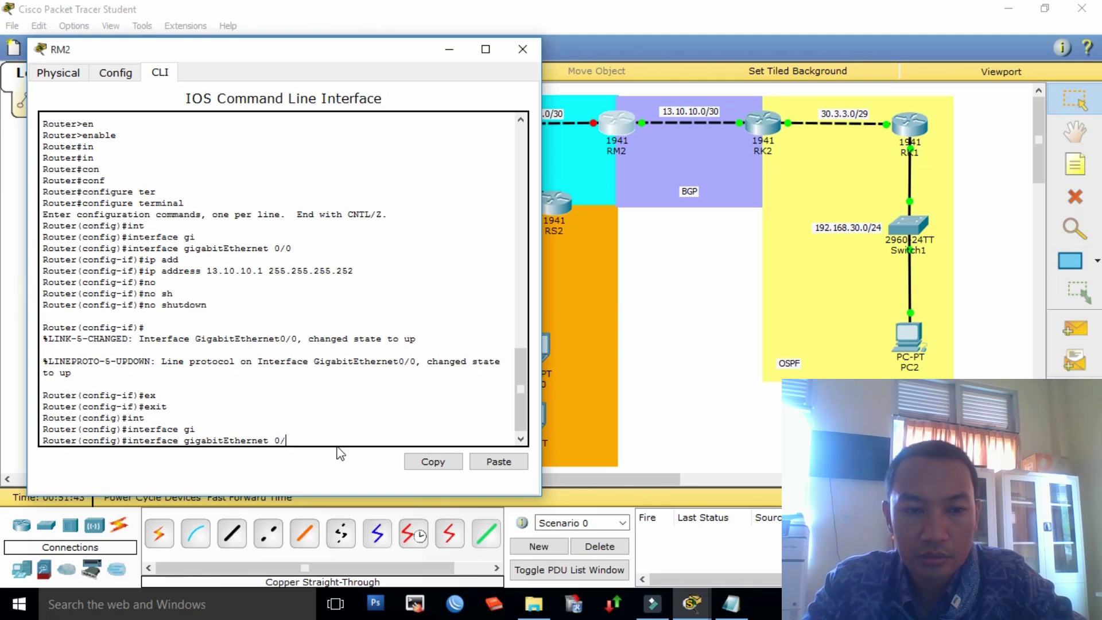
key(BackSpace)
key(BackSpace)
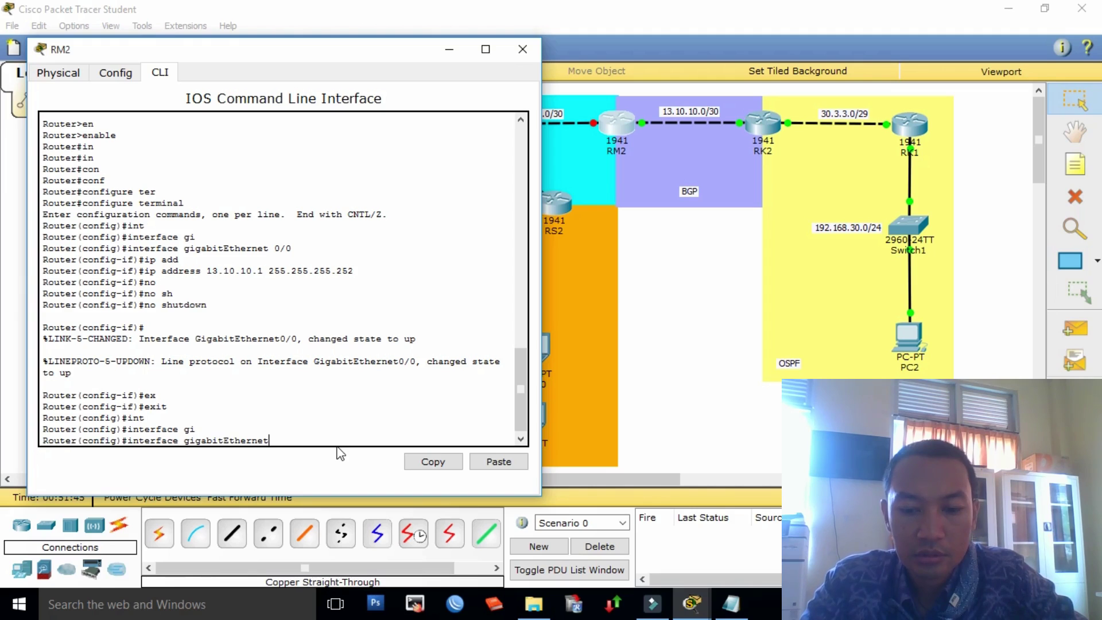
text(?)
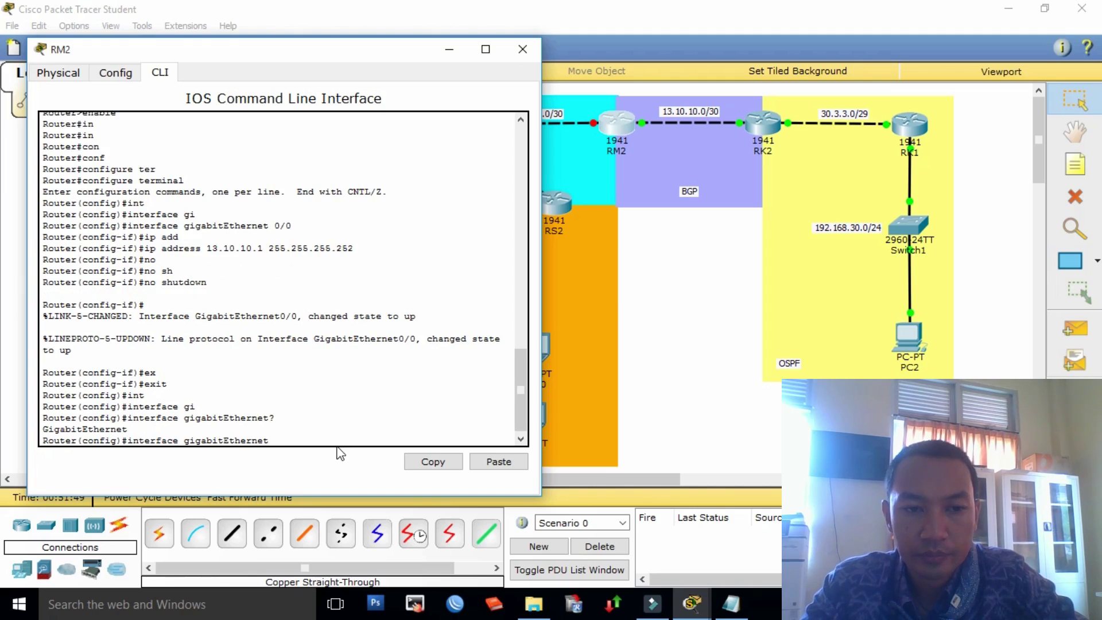
text( 0/)
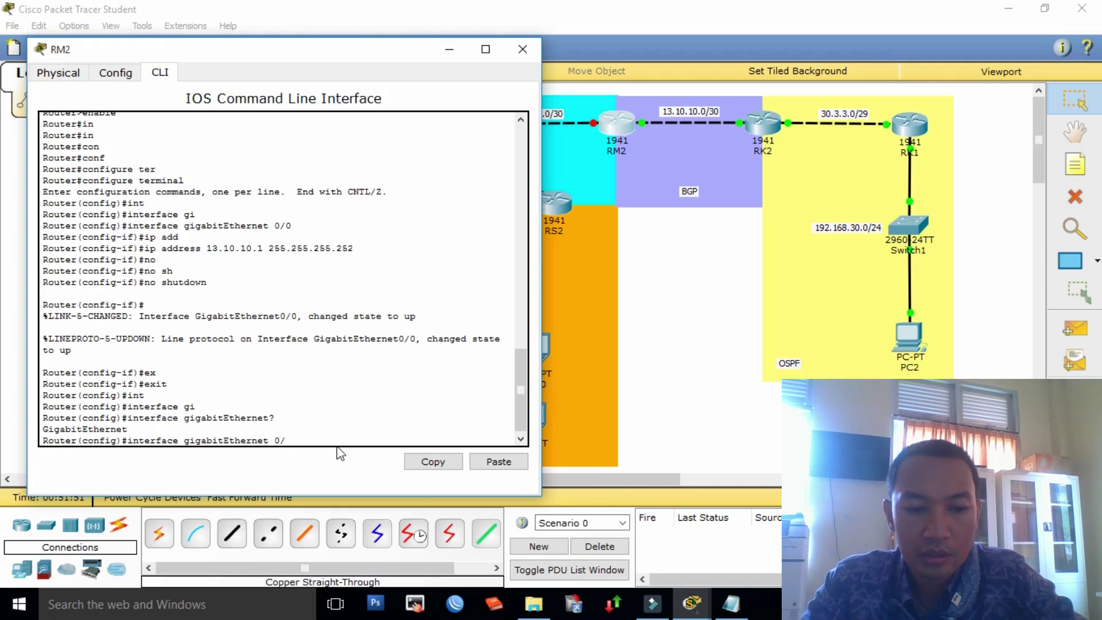
text(1)
key(Return)
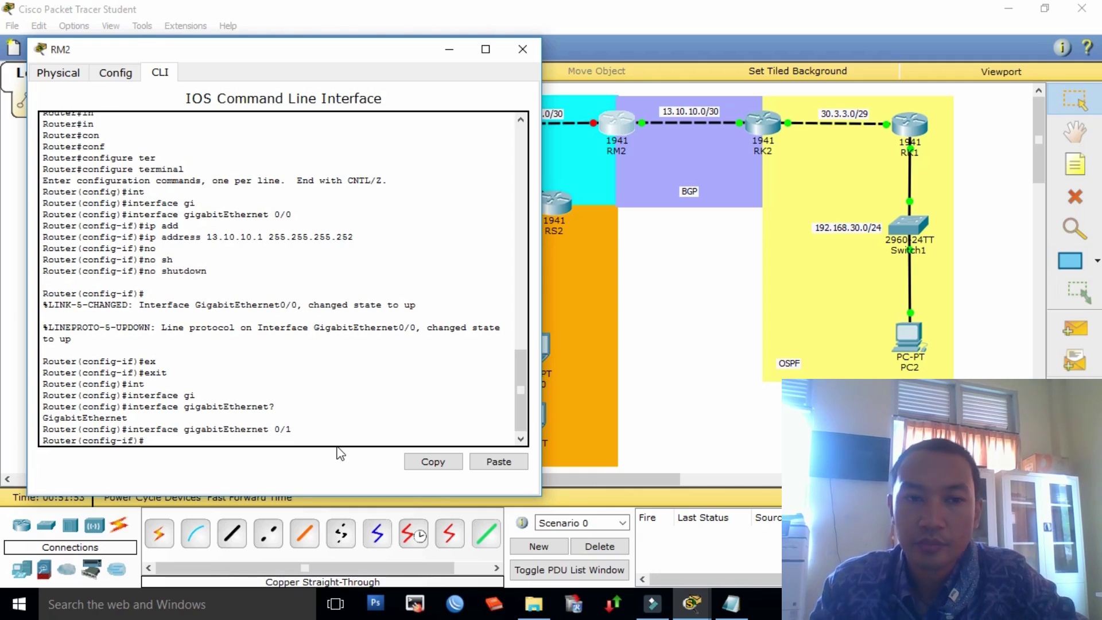
Step: Assign RM2's GigabitEthernet0/1 the IP address 12.10.10.1 with mask 255.255.255.252
drag(238, 52, 832, 159)
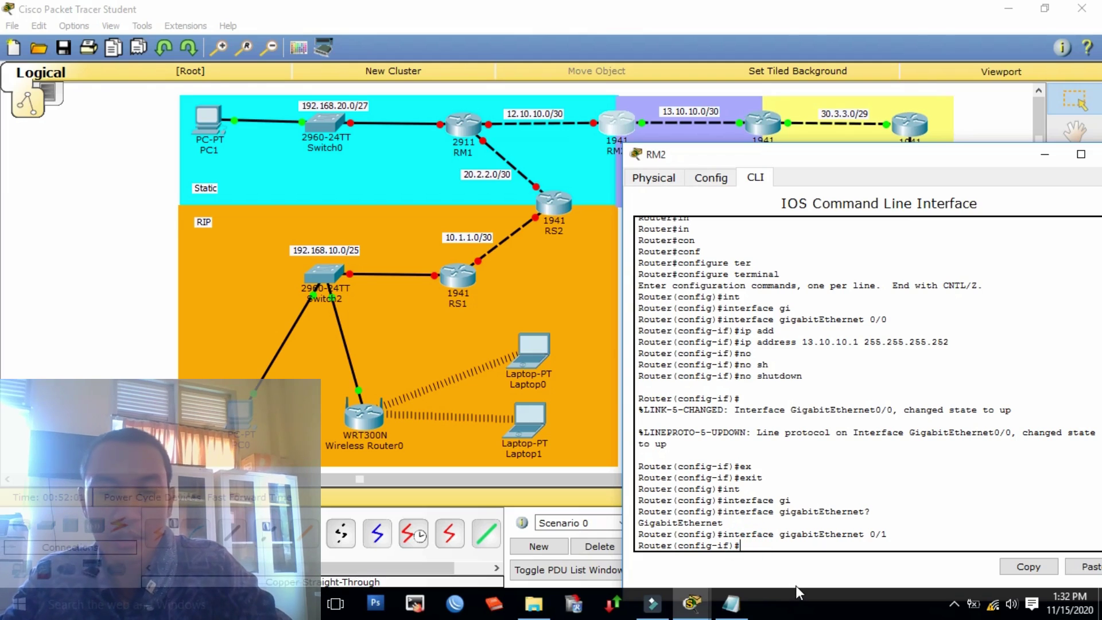
text(ip)
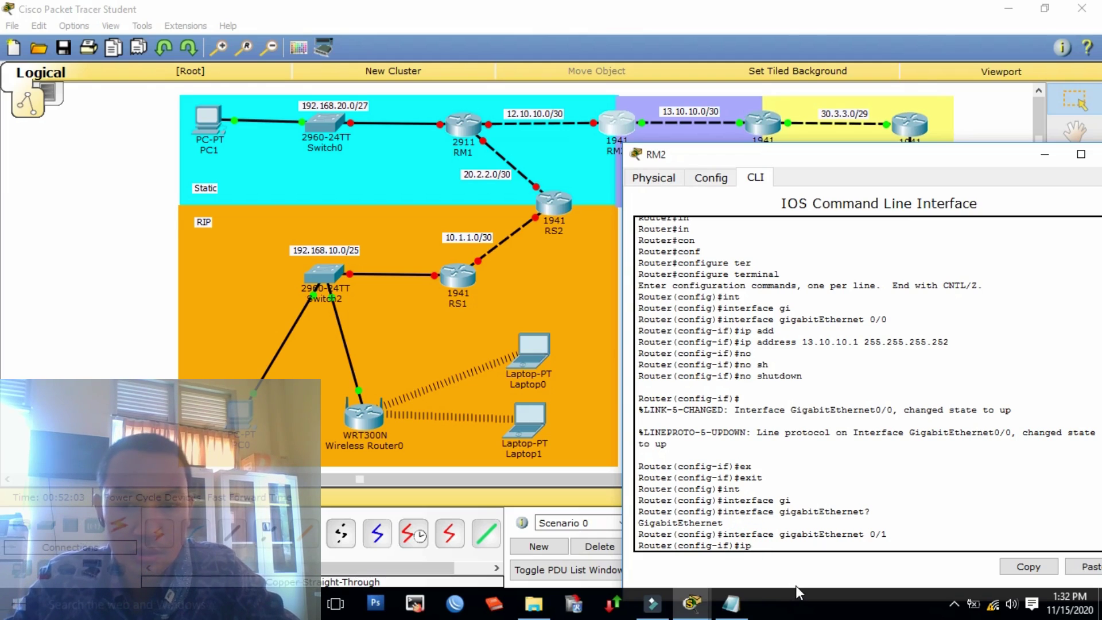
text( add)
key(Tab)
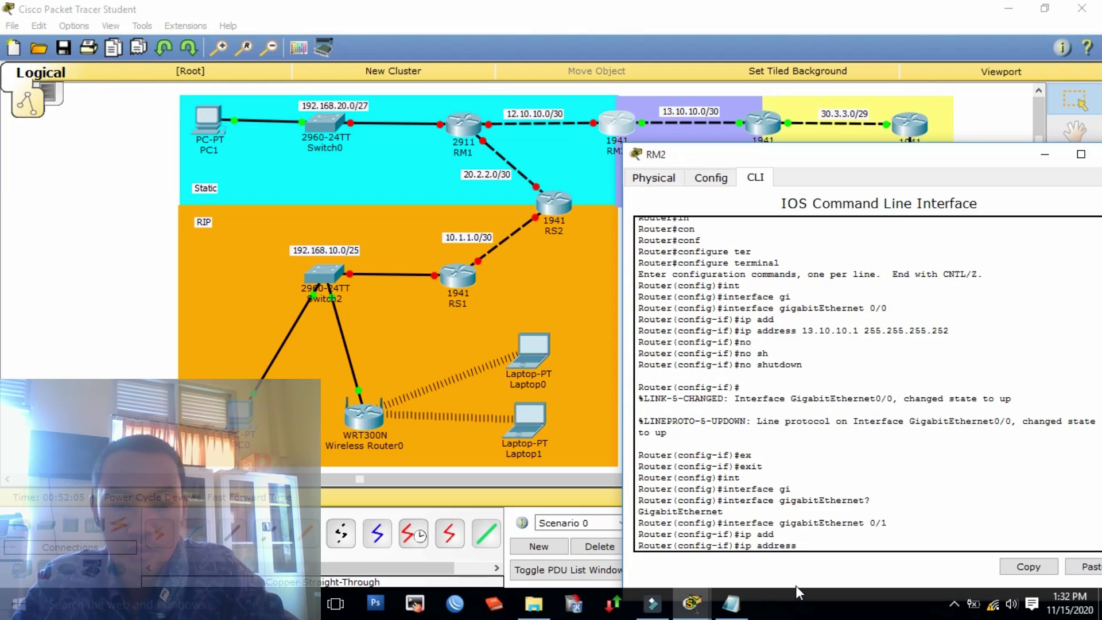
text(12.)
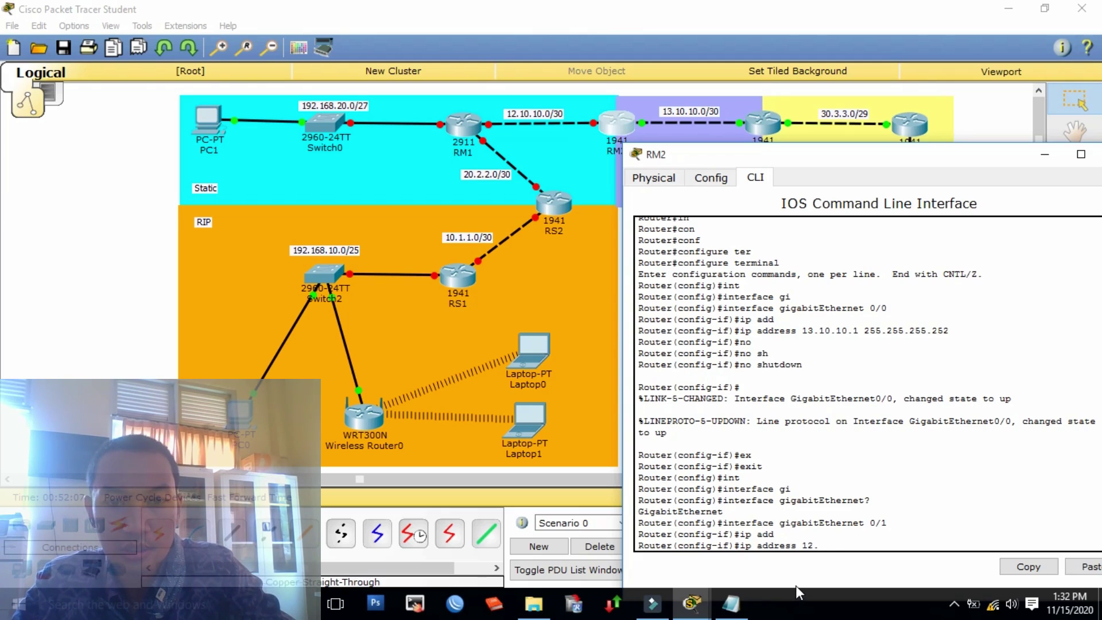
text(10.10.)
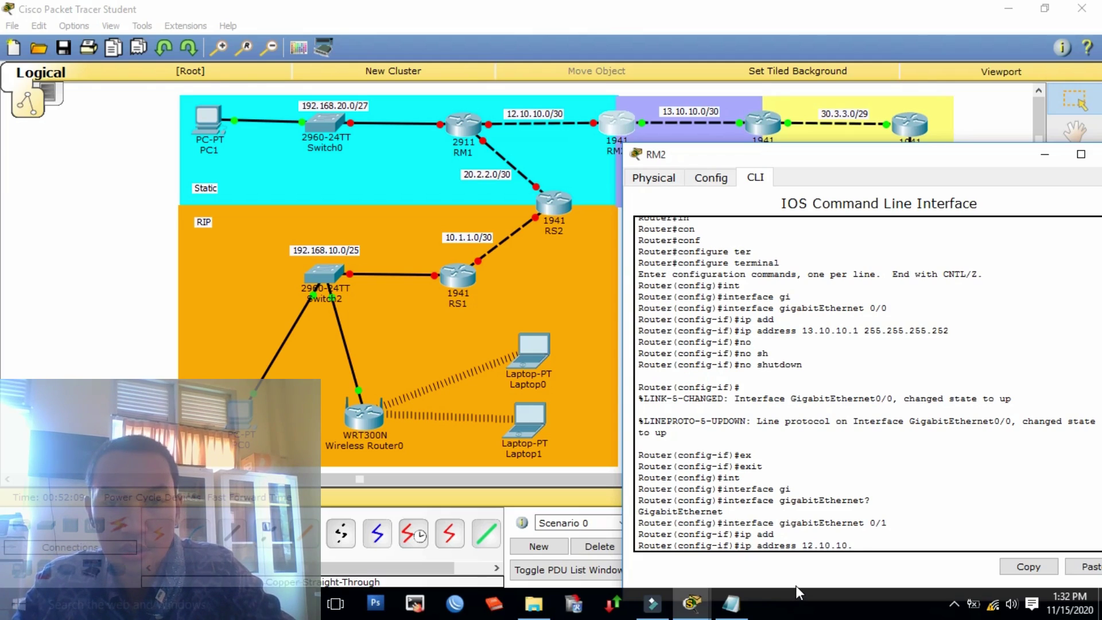
text(1 2)
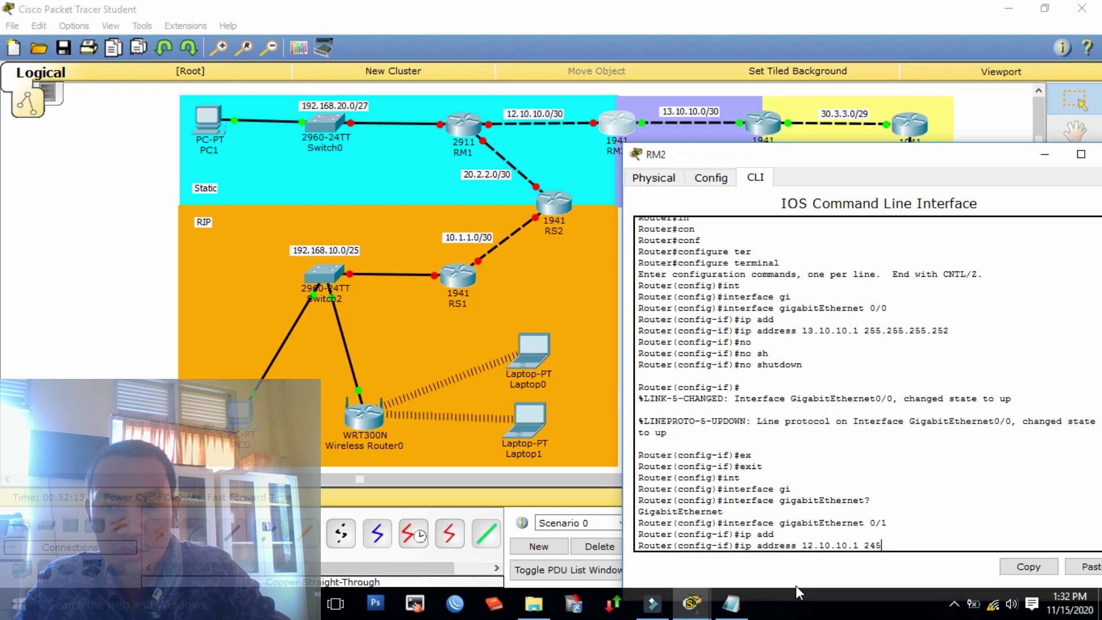
text(55.5)
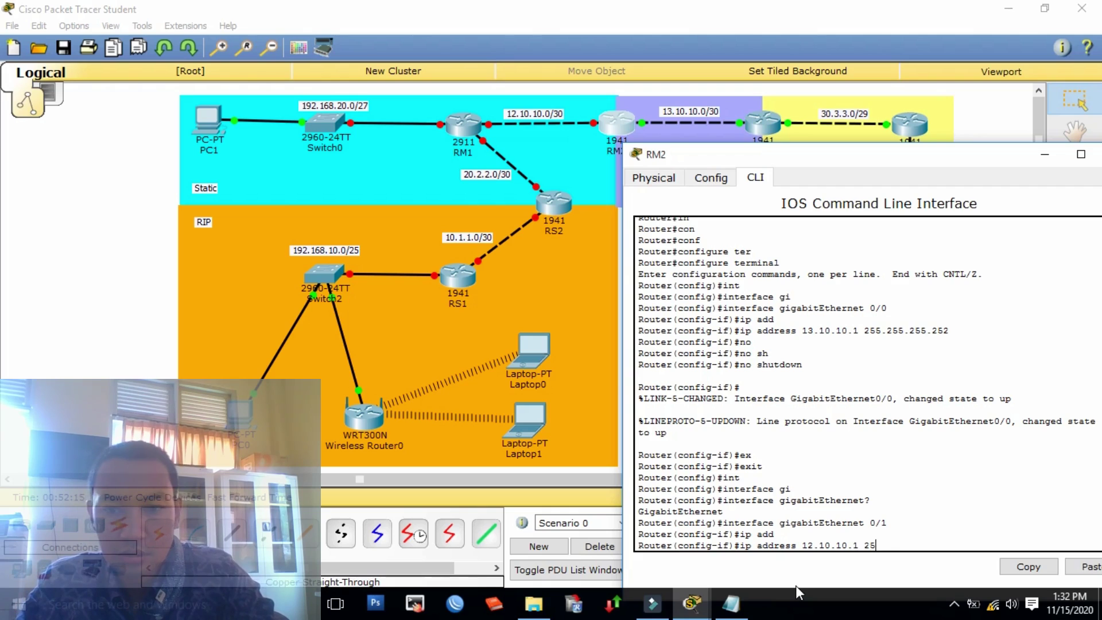
text(55.255)
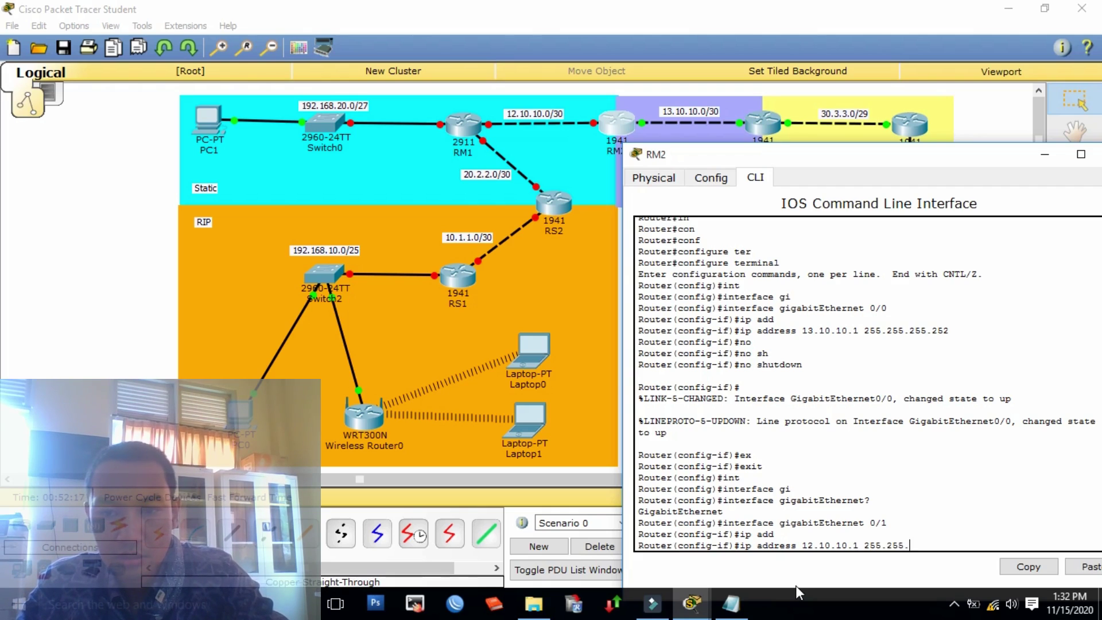
text(.)
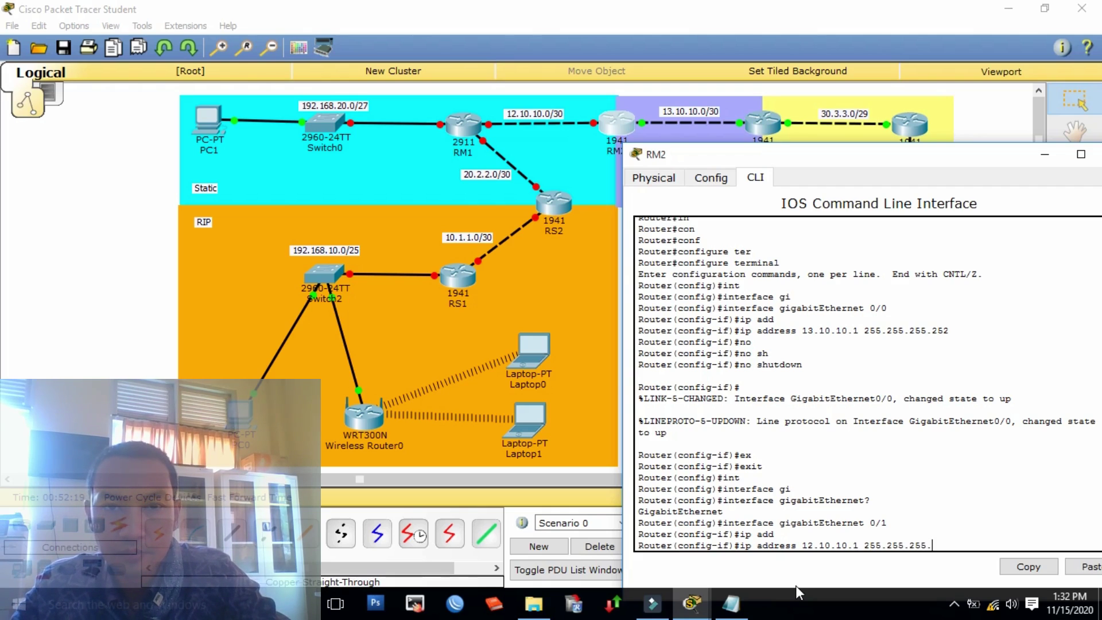
text(1)
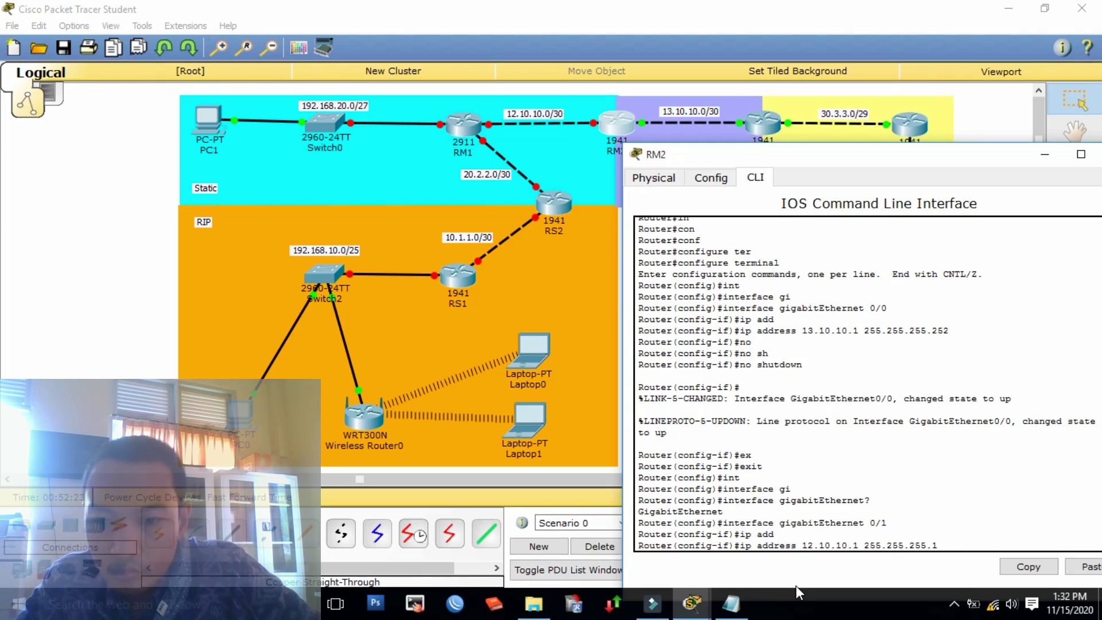
key(BackSpace)
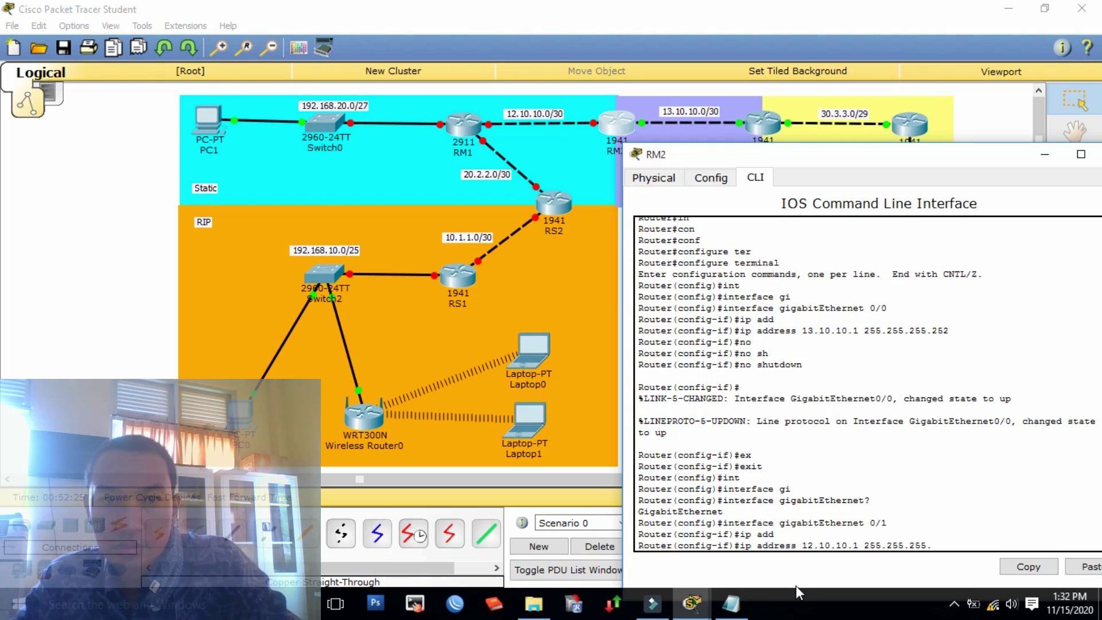
text(252)
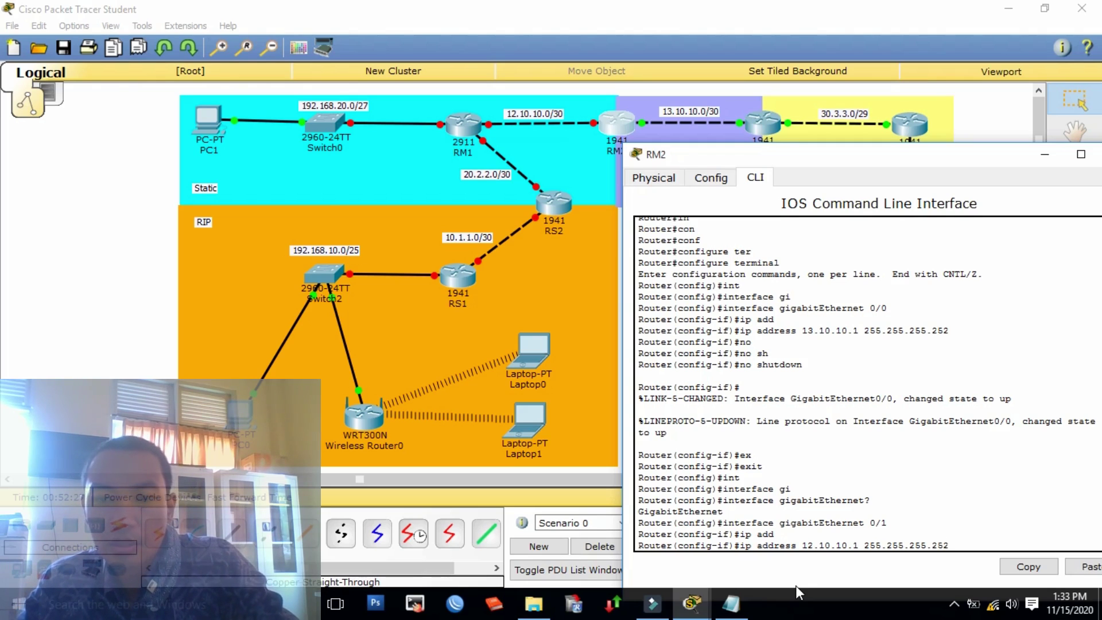
key(Return)
Step: Enable RM2's GigabitEthernet0/1 with "no shutdown" and put RM2's window away to uncover the topology
text(no)
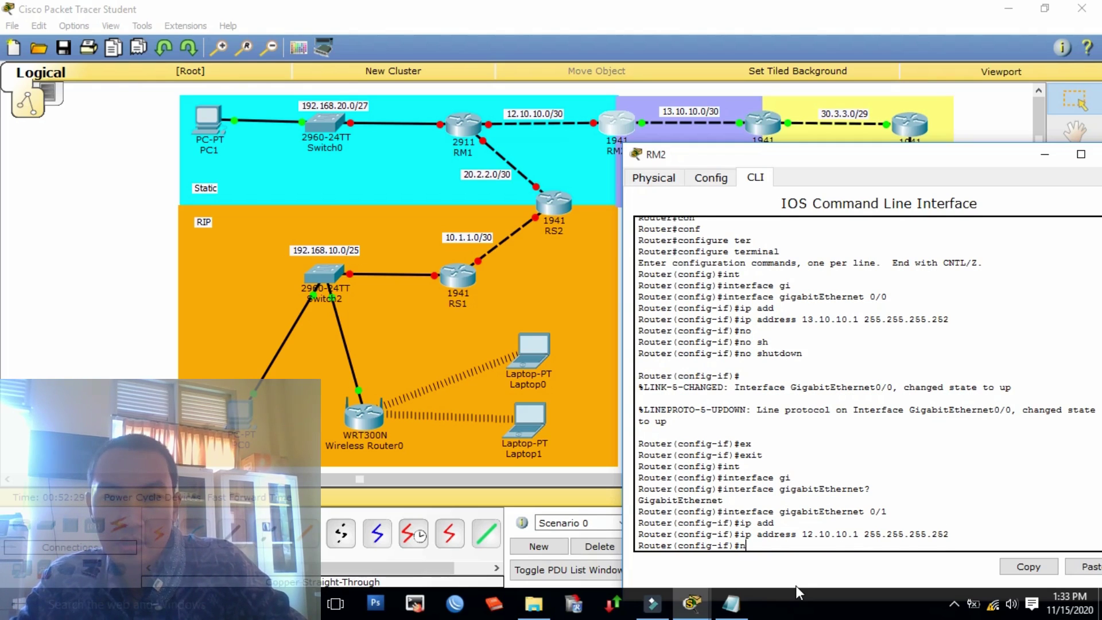
key(Tab)
text(sh)
key(Tab)
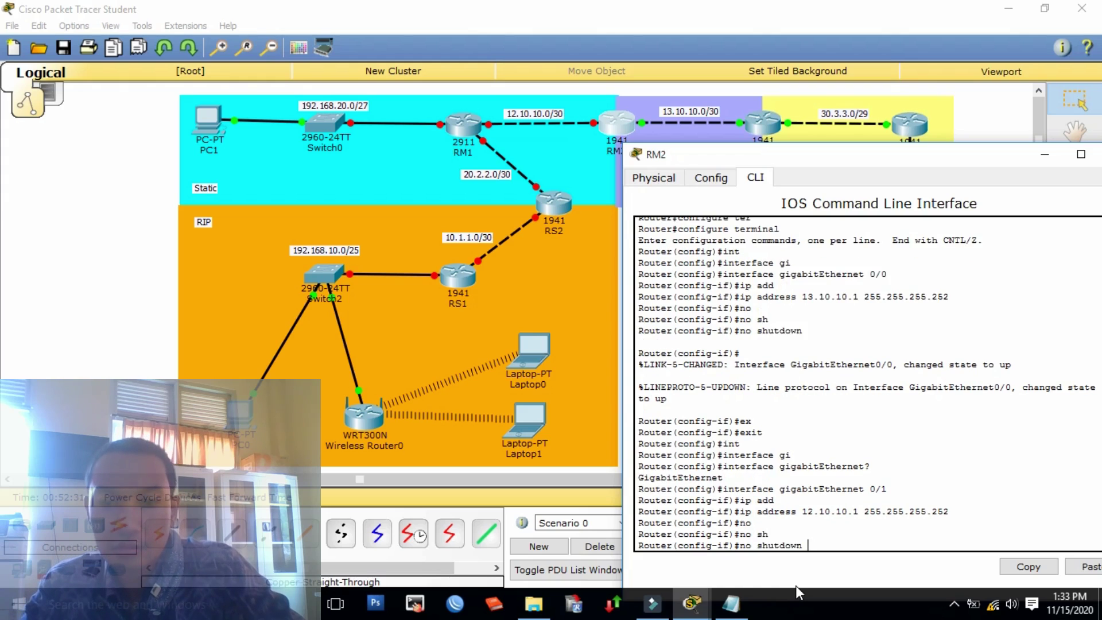
key(Return)
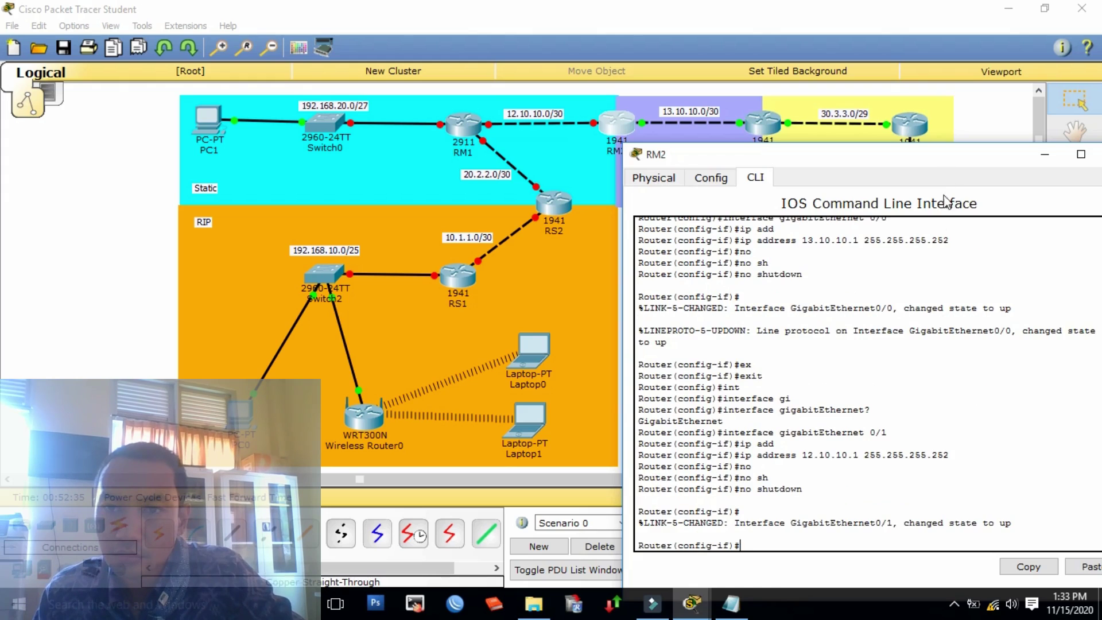
drag(945, 151, 786, 153)
click(960, 156)
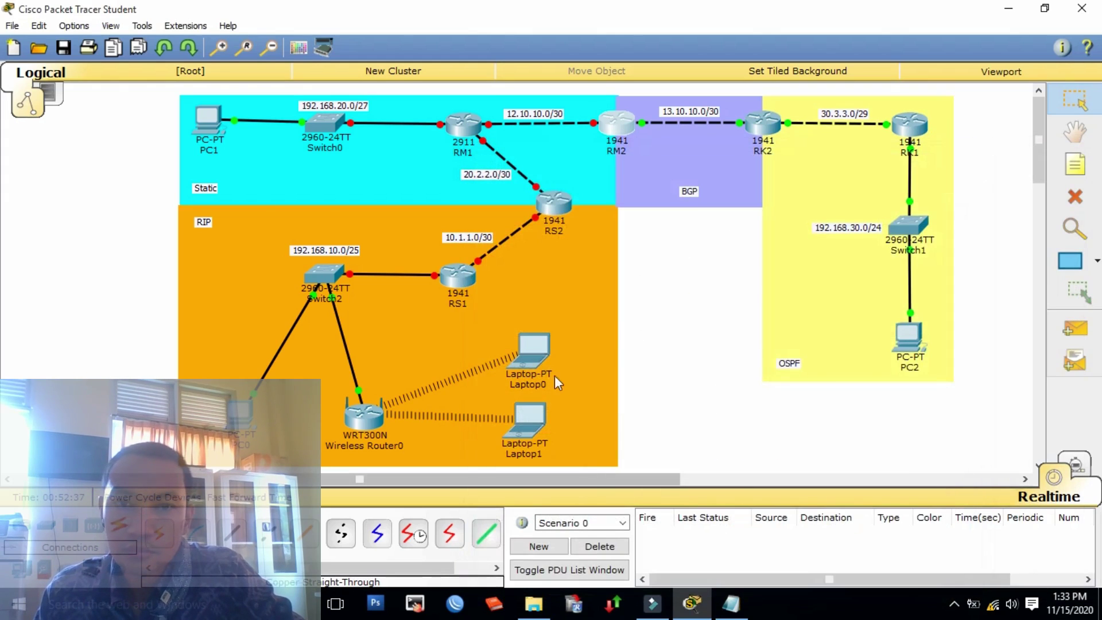
Step: Open router RM1's command line beside the topology and answer "no" to its initial configuration dialog
click(466, 126)
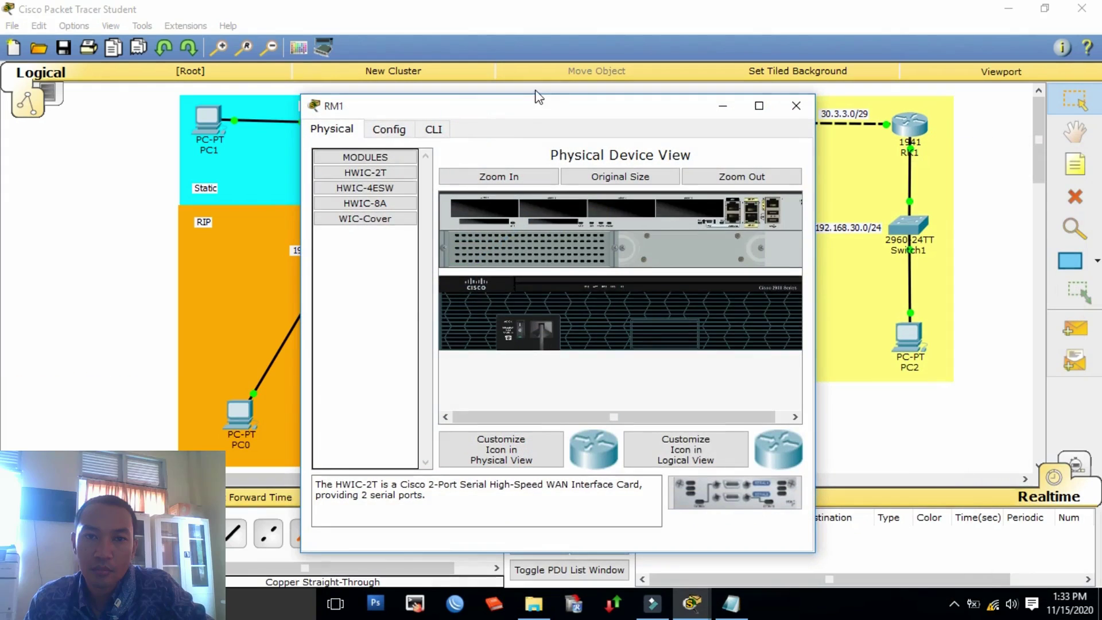
drag(536, 102, 809, 63)
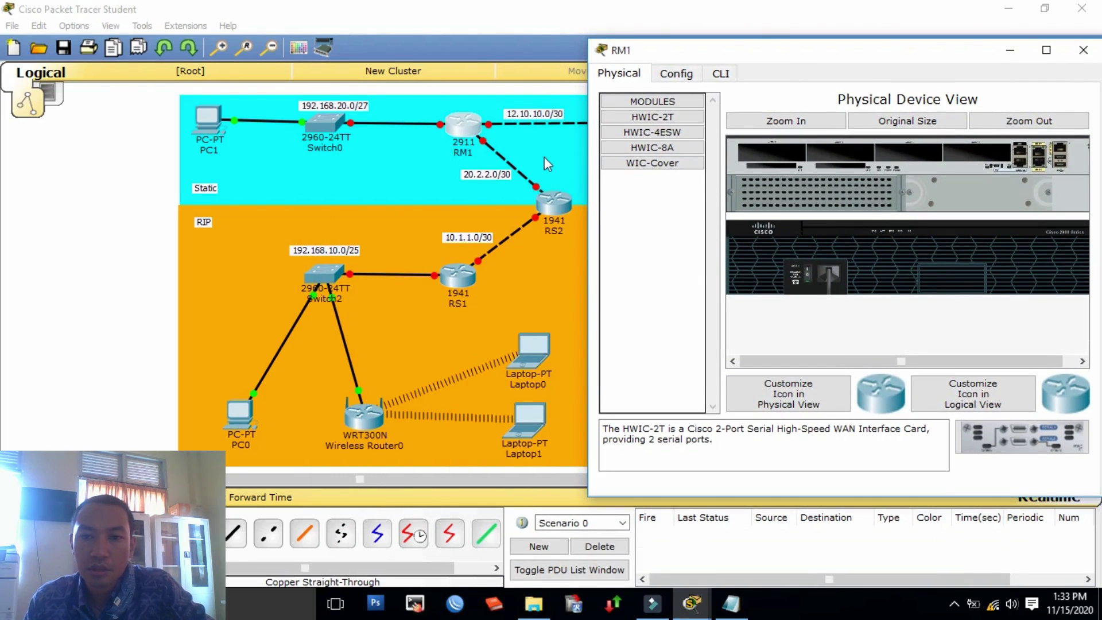
click(731, 74)
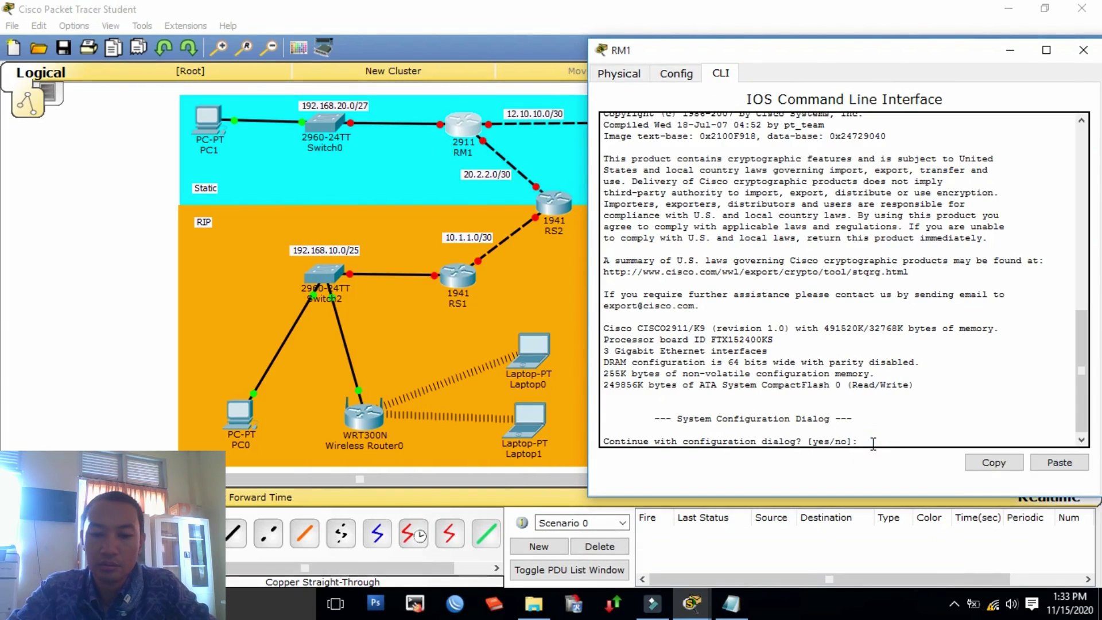
text(no)
key(Return)
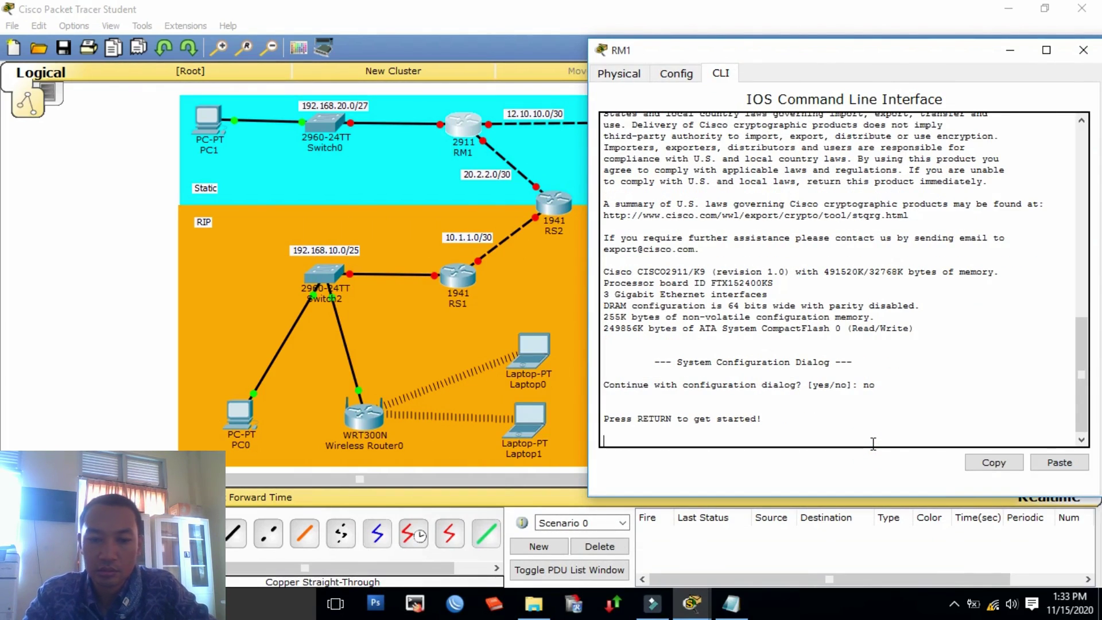
key(Return)
Step: Enter privileged mode on RM1 with "enable" and global configuration mode with "configure terminal"
text(en)
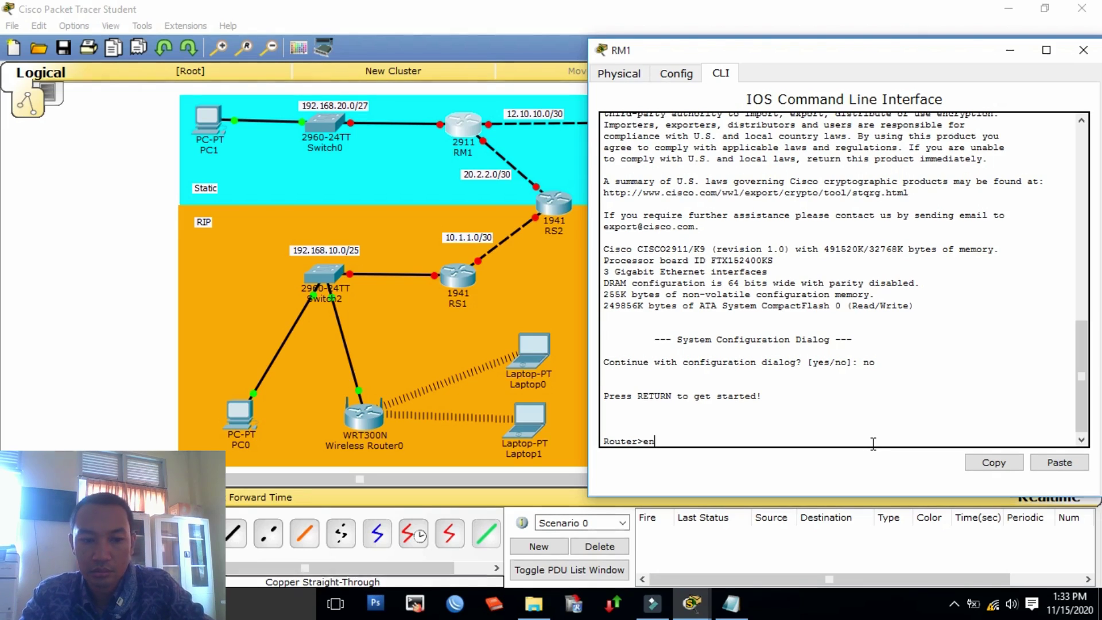
key(Tab)
key(Return)
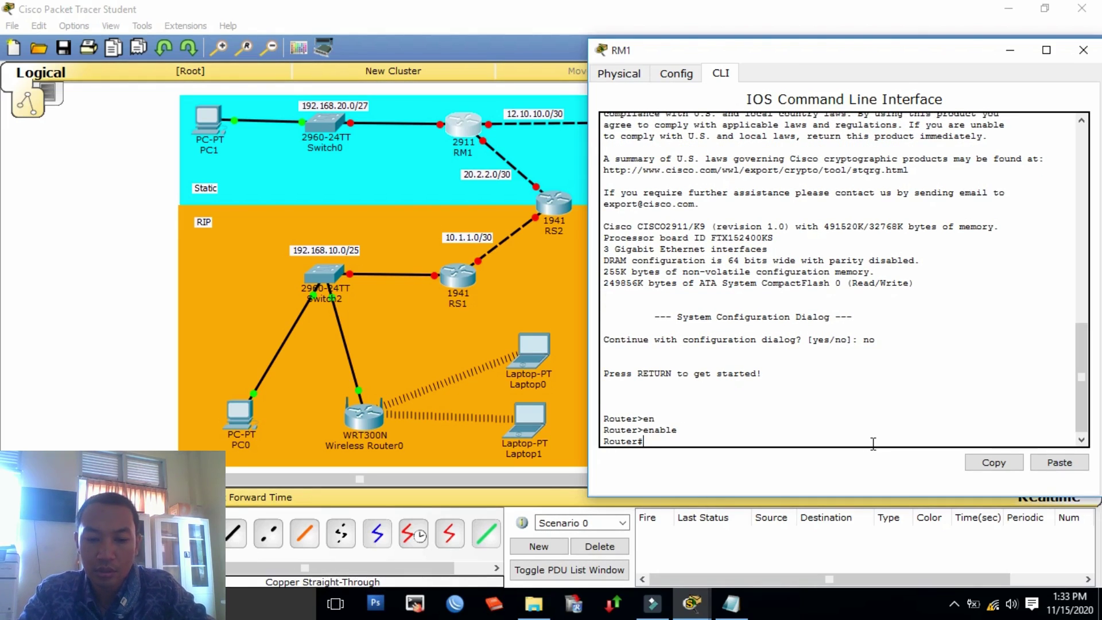
text(con)
key(Tab)
text(f)
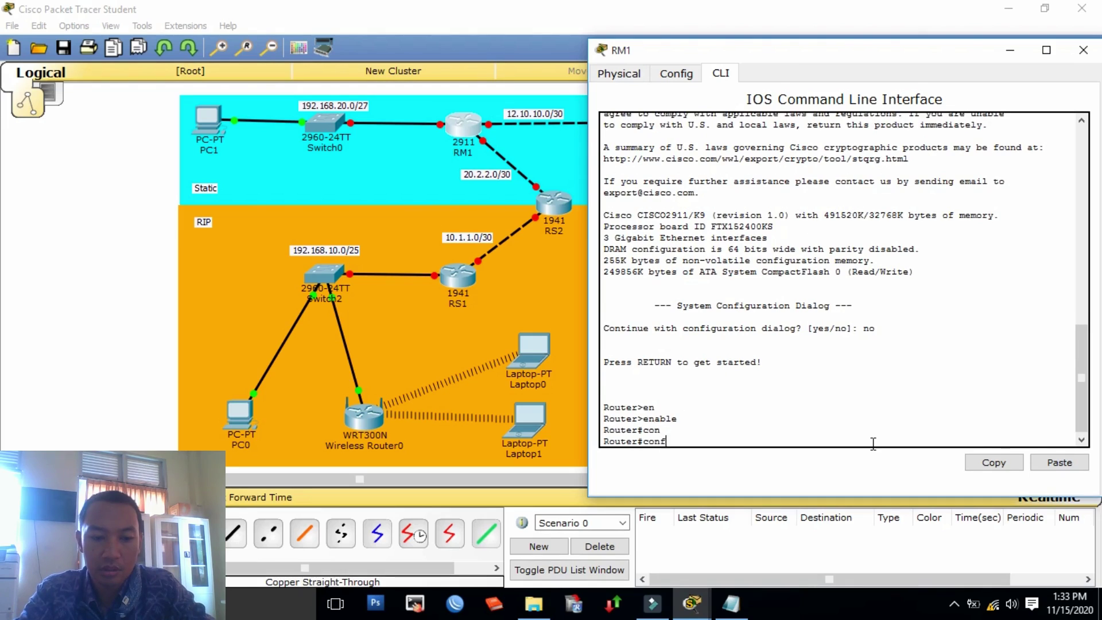
key(Tab)
text(ter)
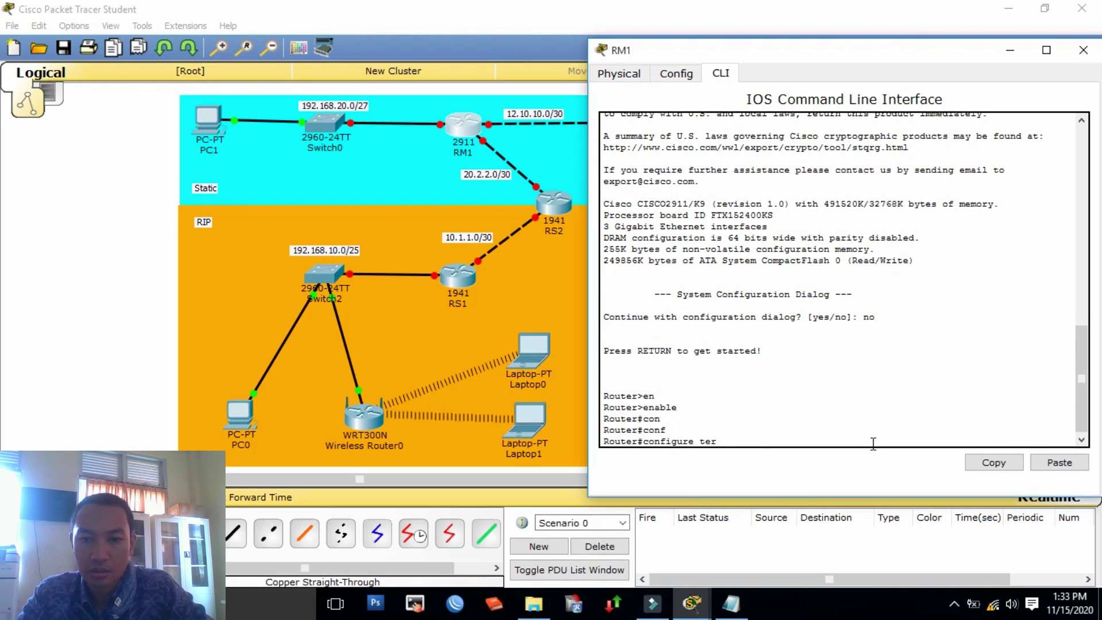
key(Tab)
key(Return)
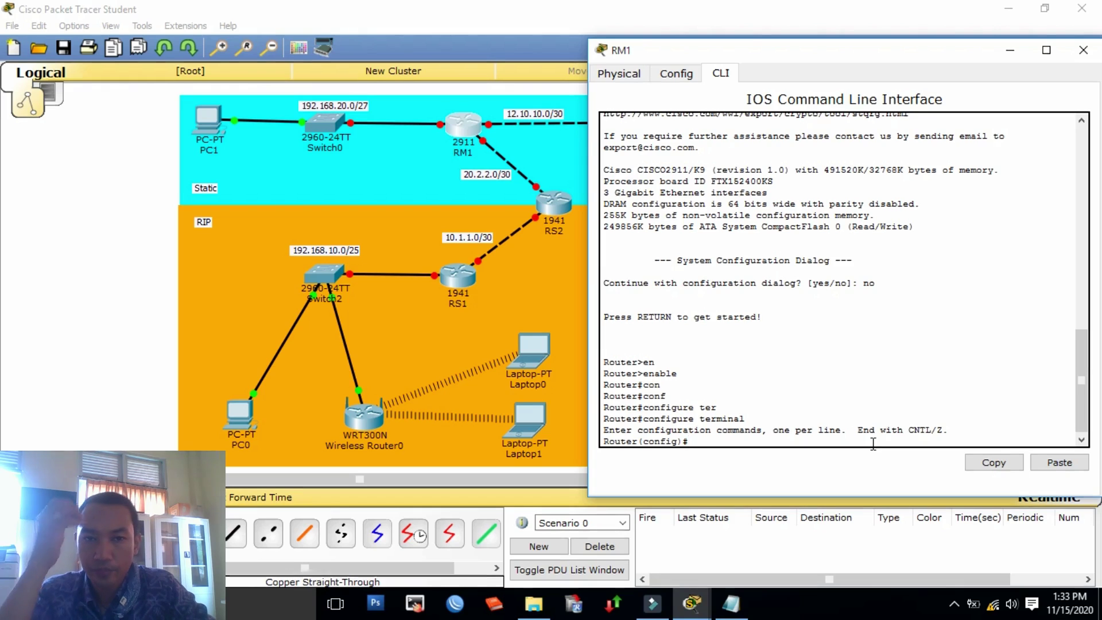
Step: Check the port labels of RM1's links to RM2, RS2 and Switch0, and open interface configuration for RM1's GigabitEthernet 0/0
click(1010, 51)
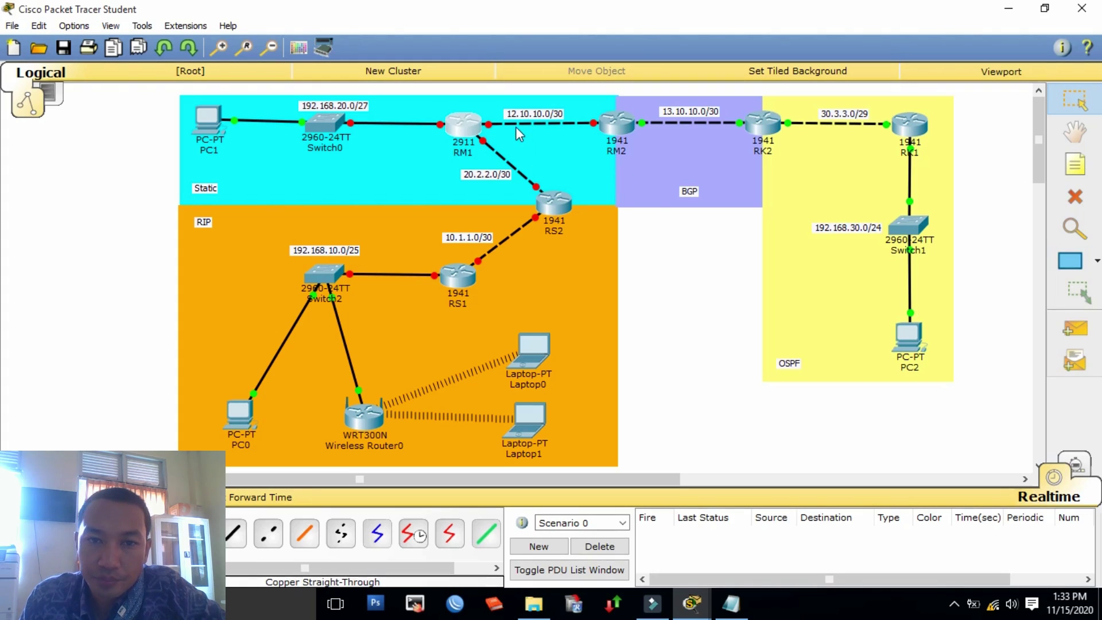
mouse_move(514, 132)
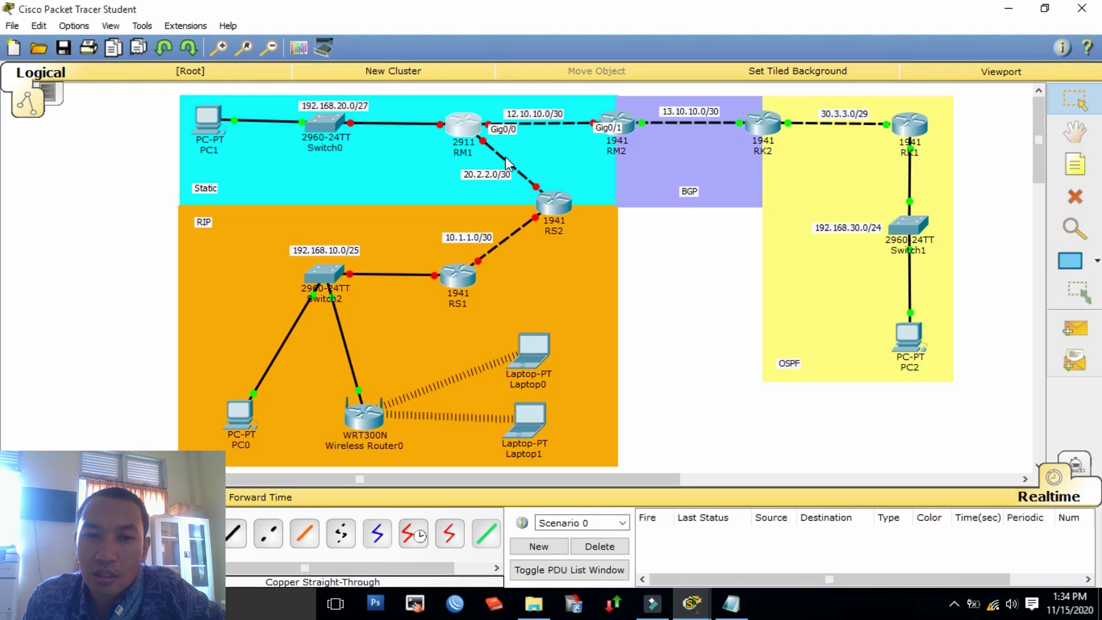
mouse_move(501, 162)
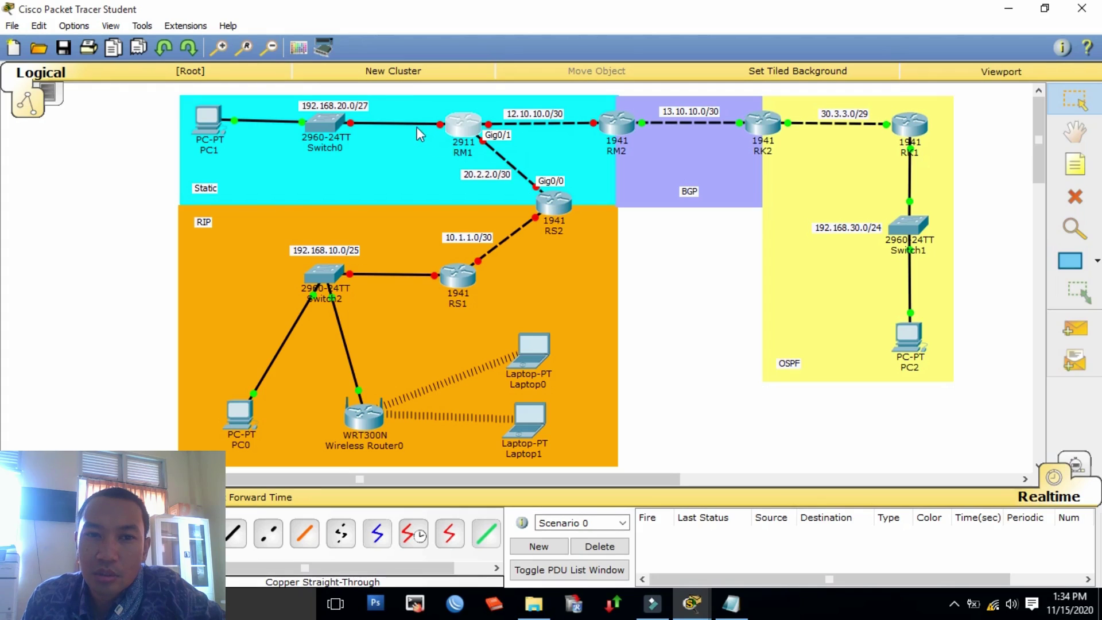
mouse_move(411, 130)
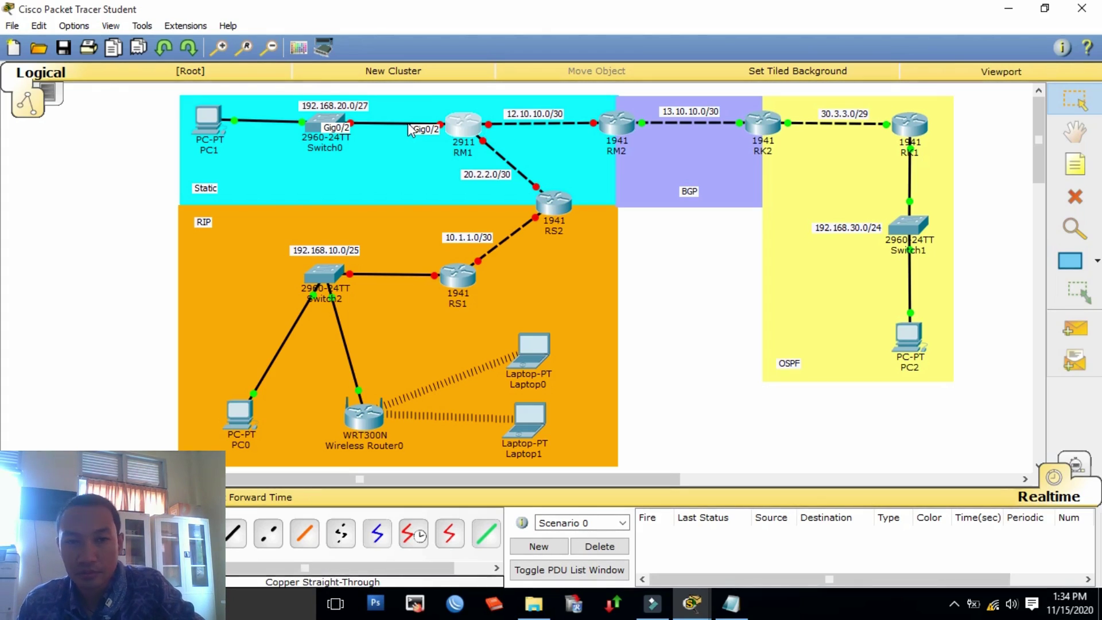
key(alt+Tab)
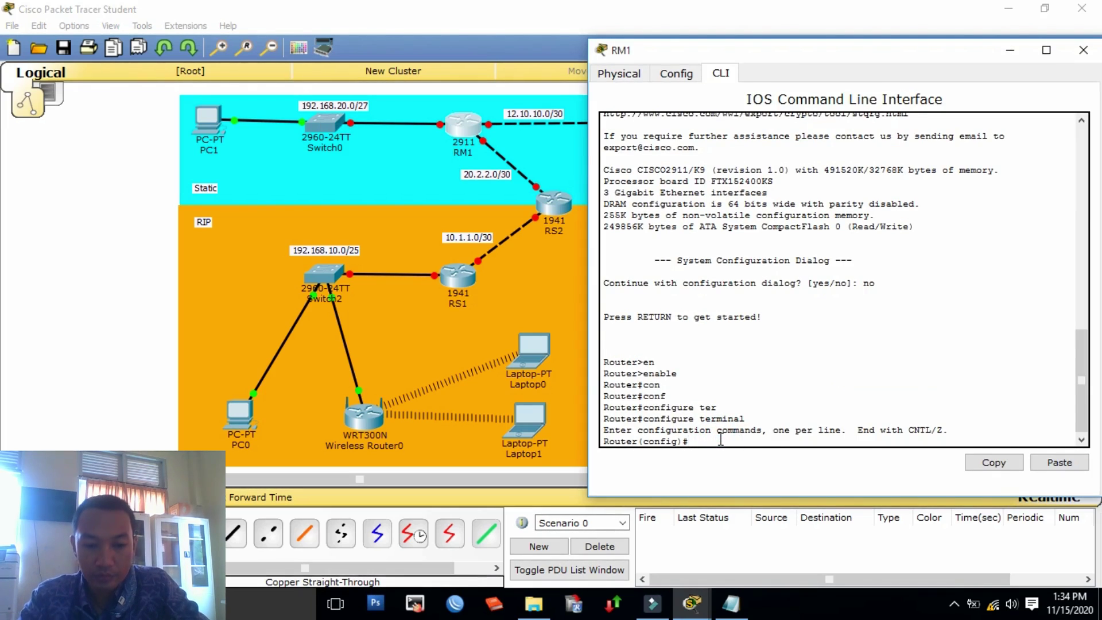
text(t)
key(Tab)
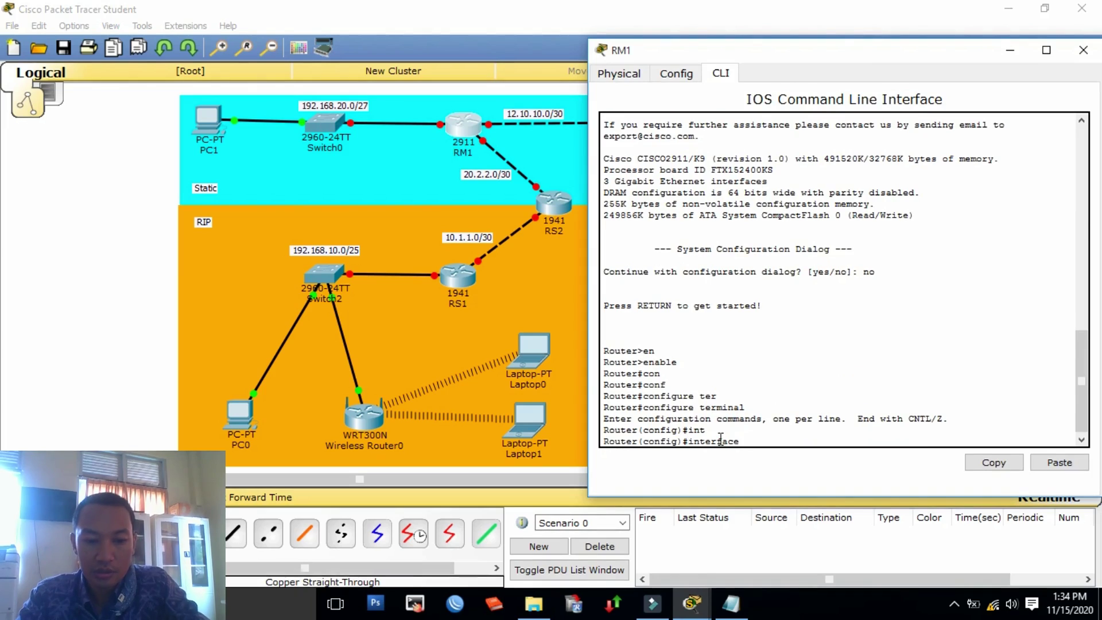
text(go)
key(Tab)
key(BackSpace)
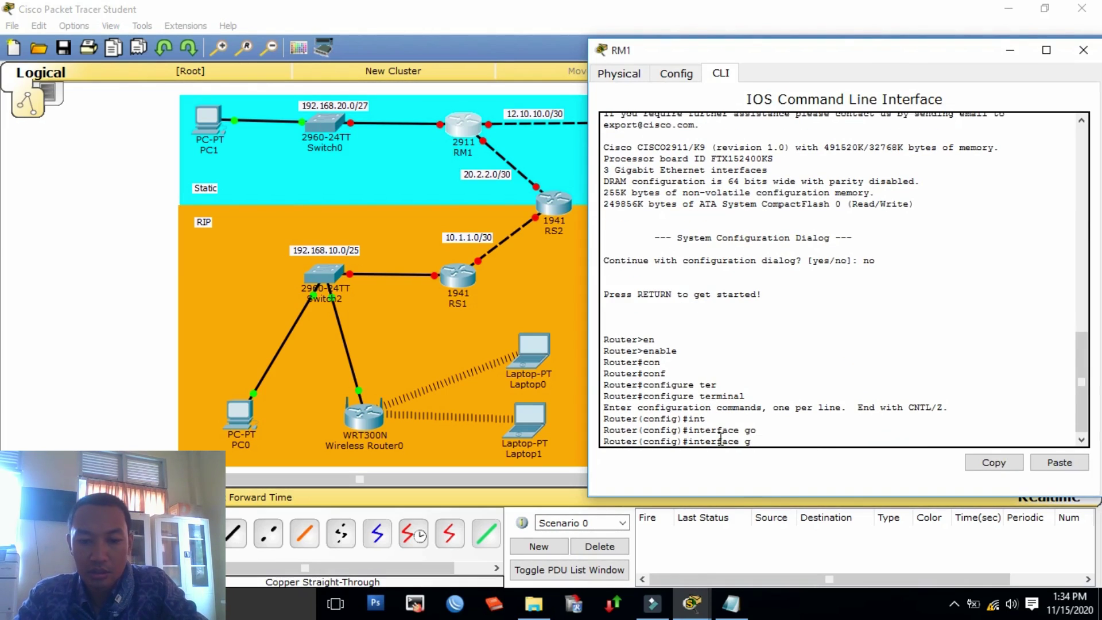
text(i)
key(Tab)
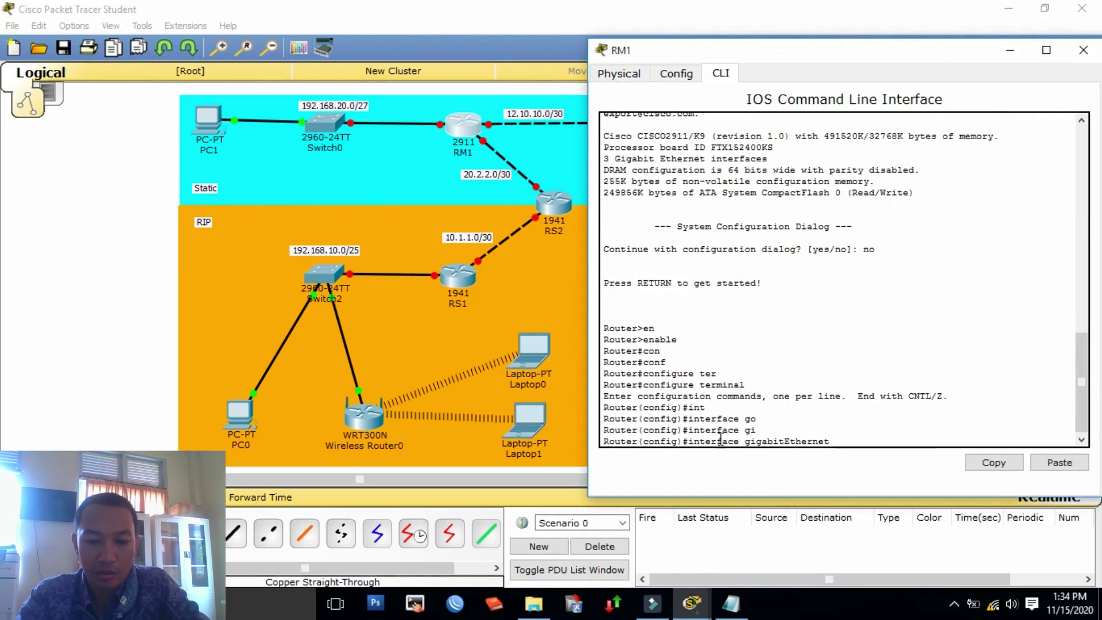
text(0/0)
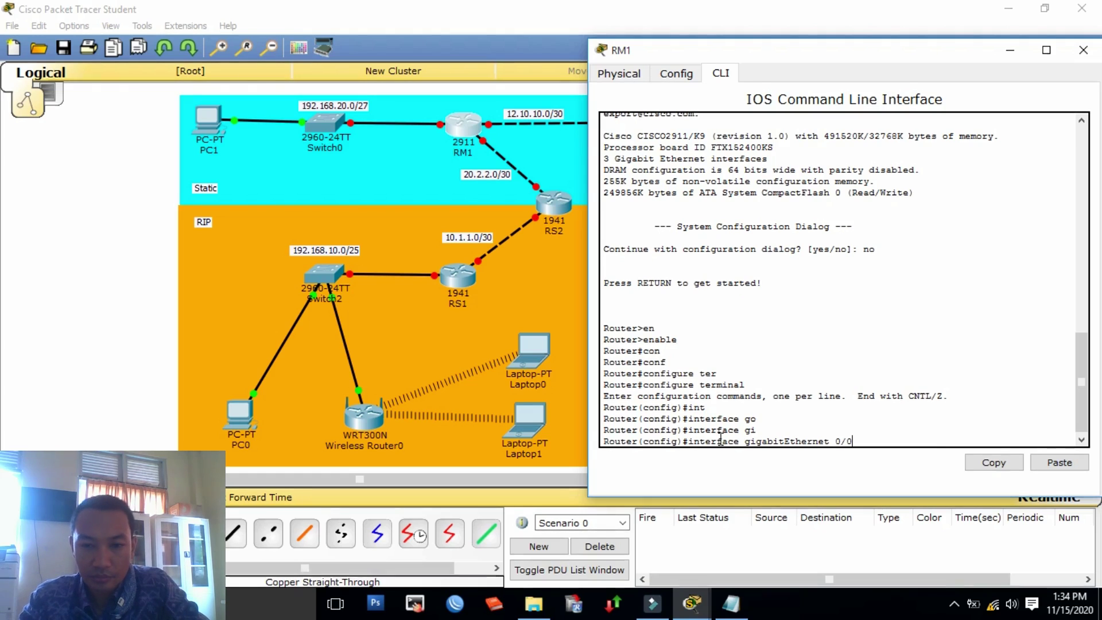
key(Return)
Step: Assign IP address 12.10.10.2 with mask 255.255.255.252 to RM1's GigabitEthernet 0/0
text(ip)
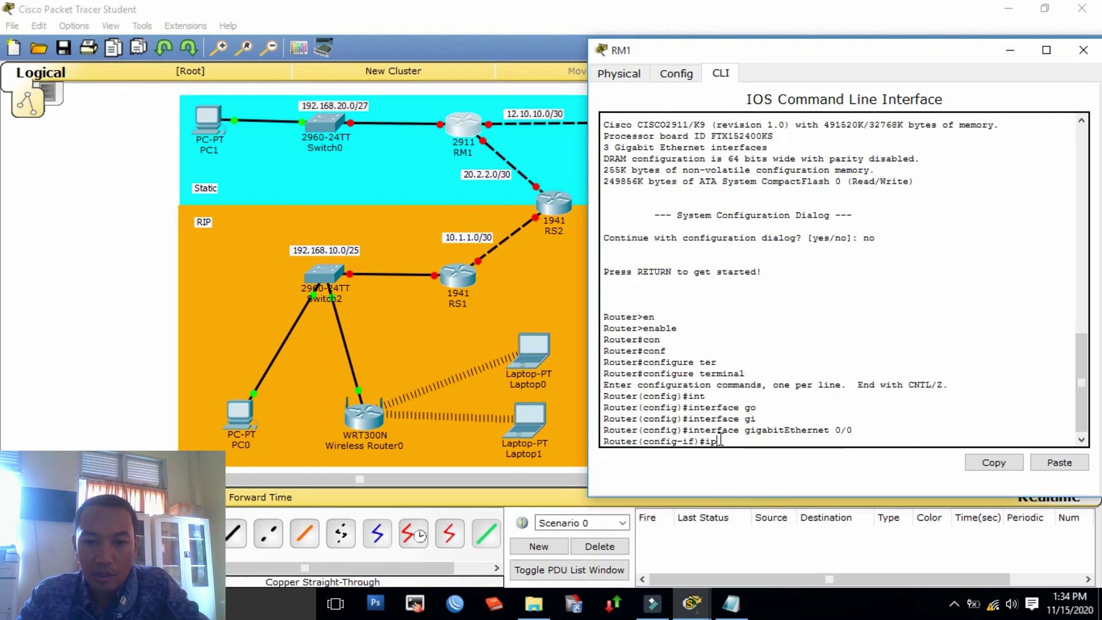
text( ad)
key(Tab)
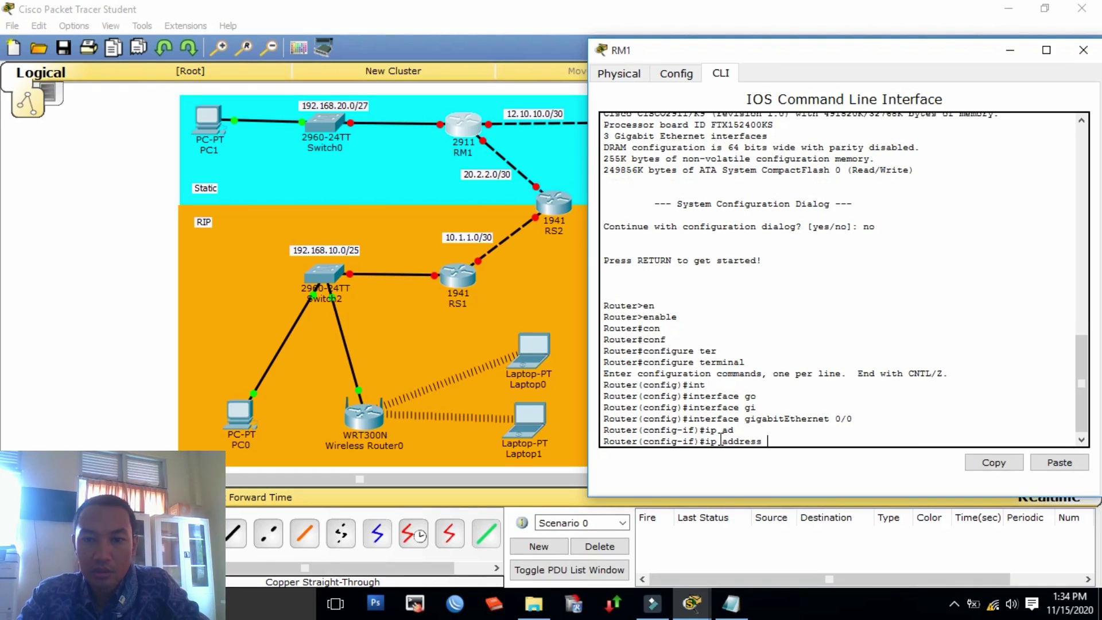
text(12)
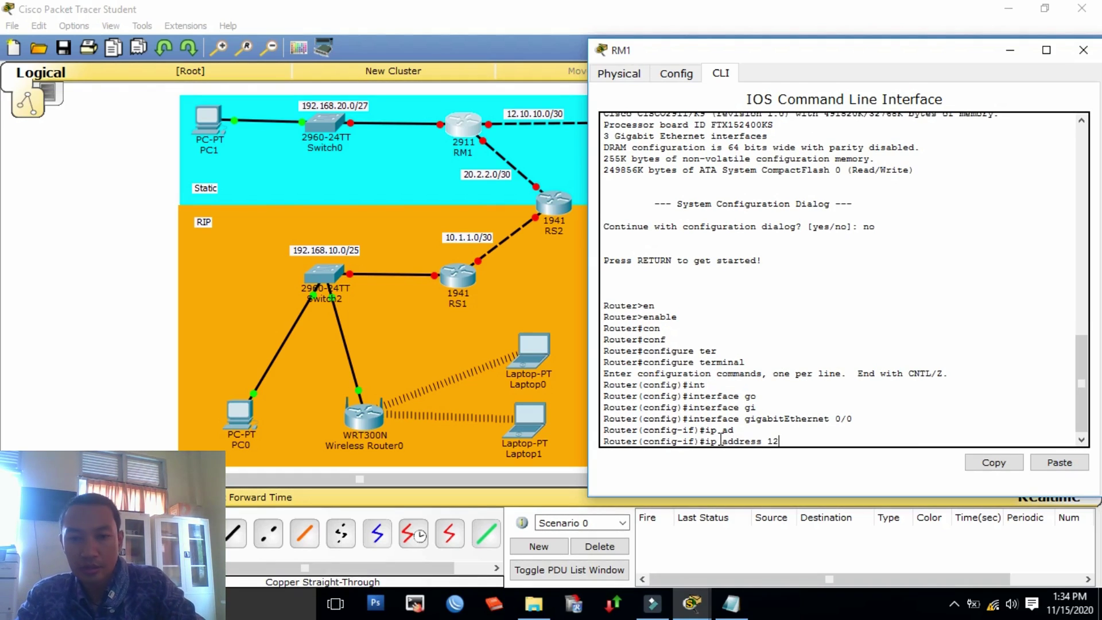
text(.10.10)
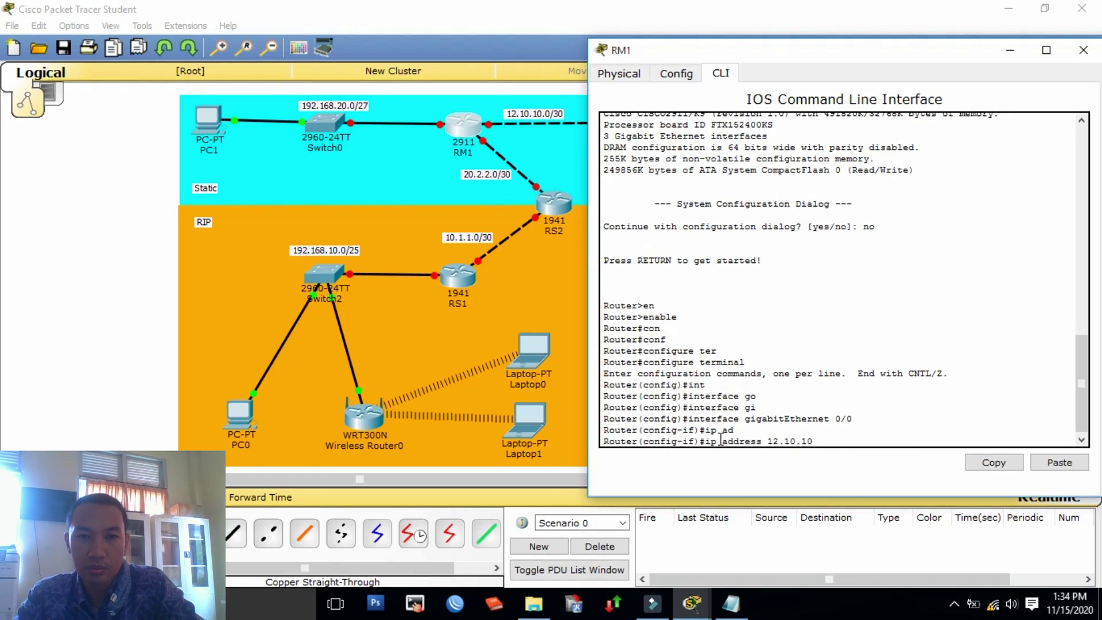
text(.)
text(2)
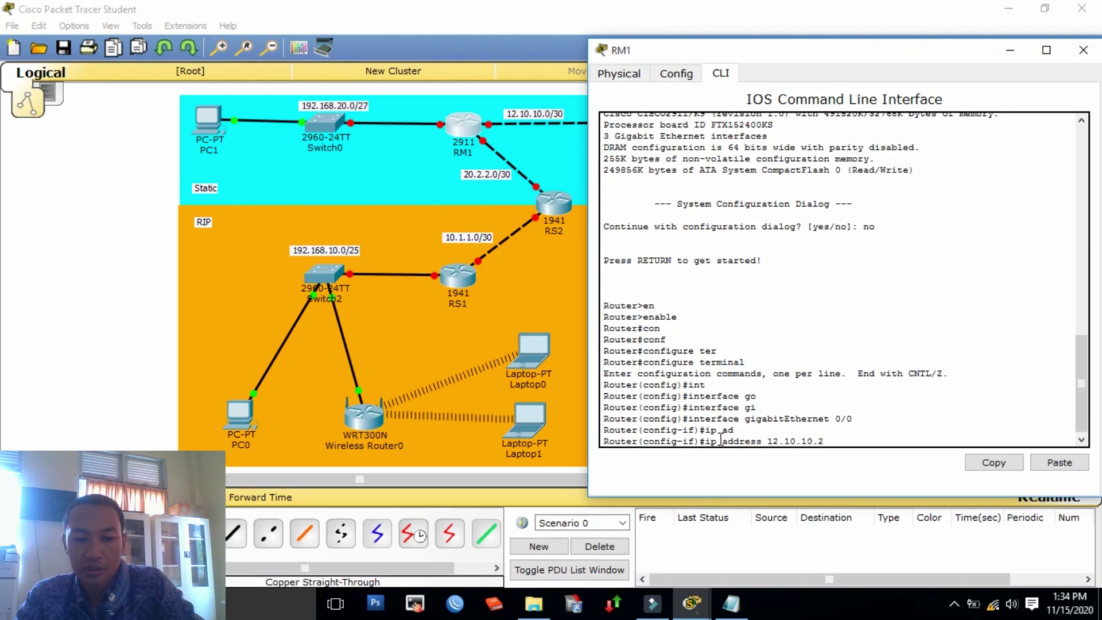
text( 255.255.255)
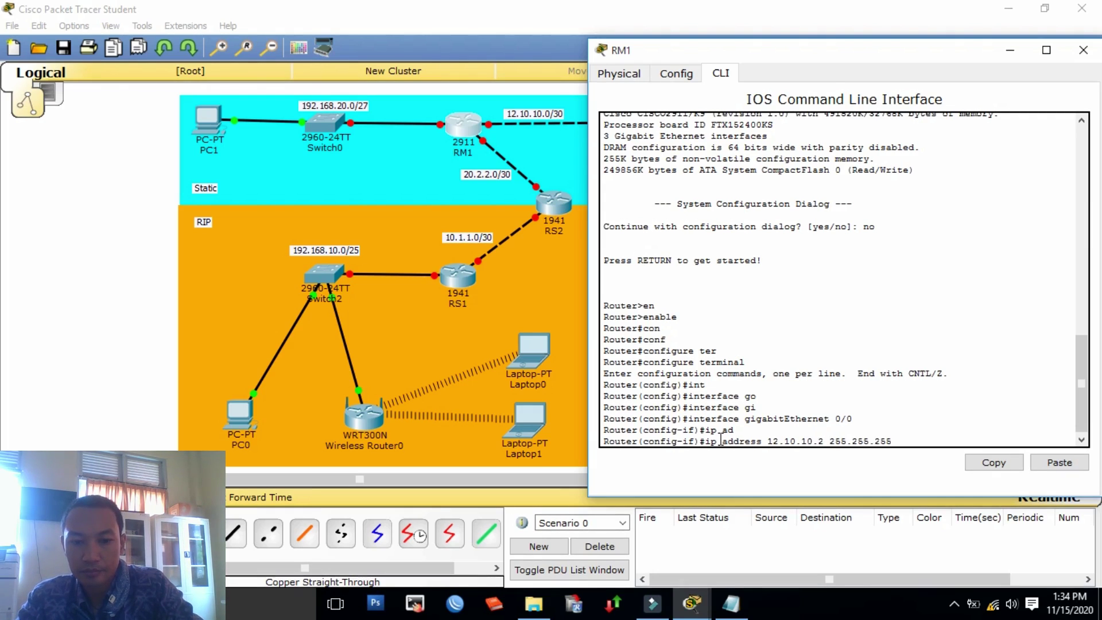
key(BackSpace)
text(2)
key(Return)
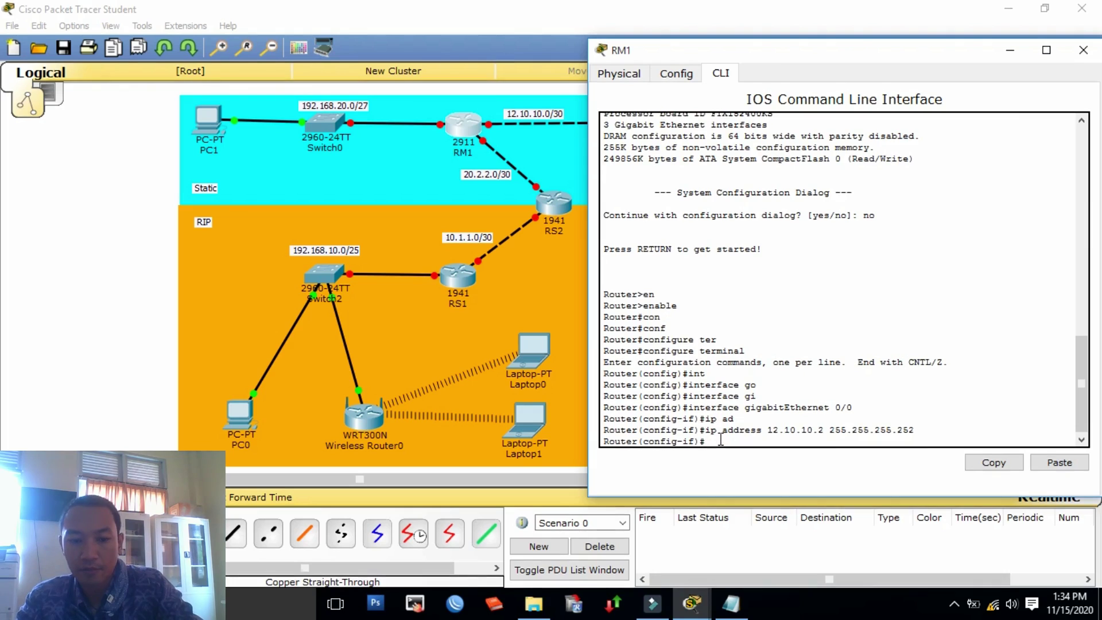
Step: Enable RM1's GigabitEthernet 0/0 with "no shutdown" and exit to global configuration mode
text(no)
key(Tab)
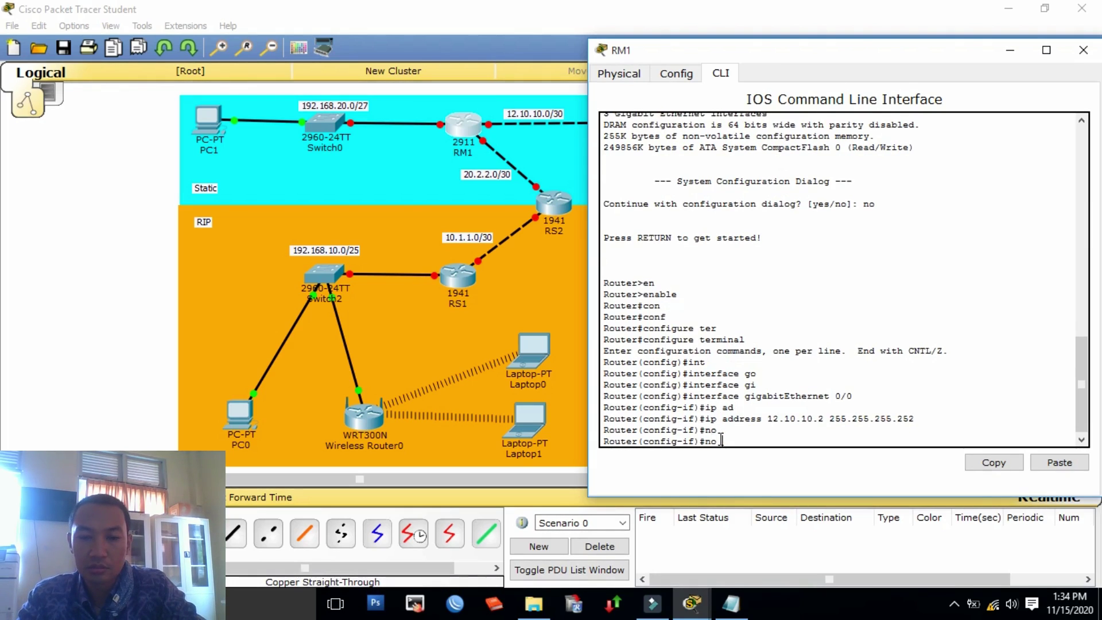
key(Return)
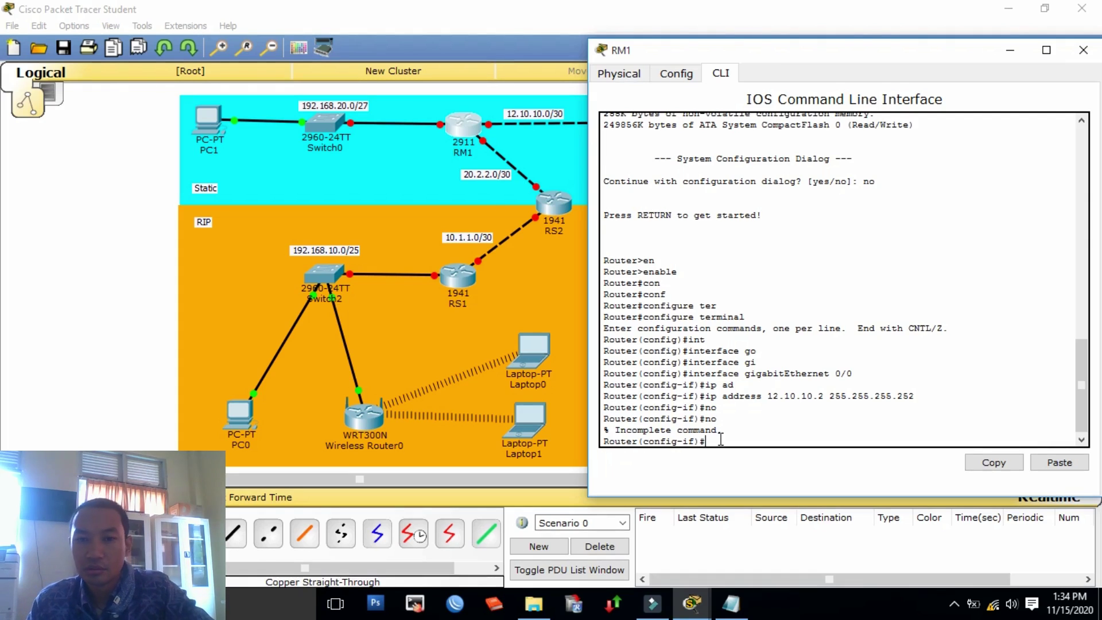
drag(701, 50, 723, 39)
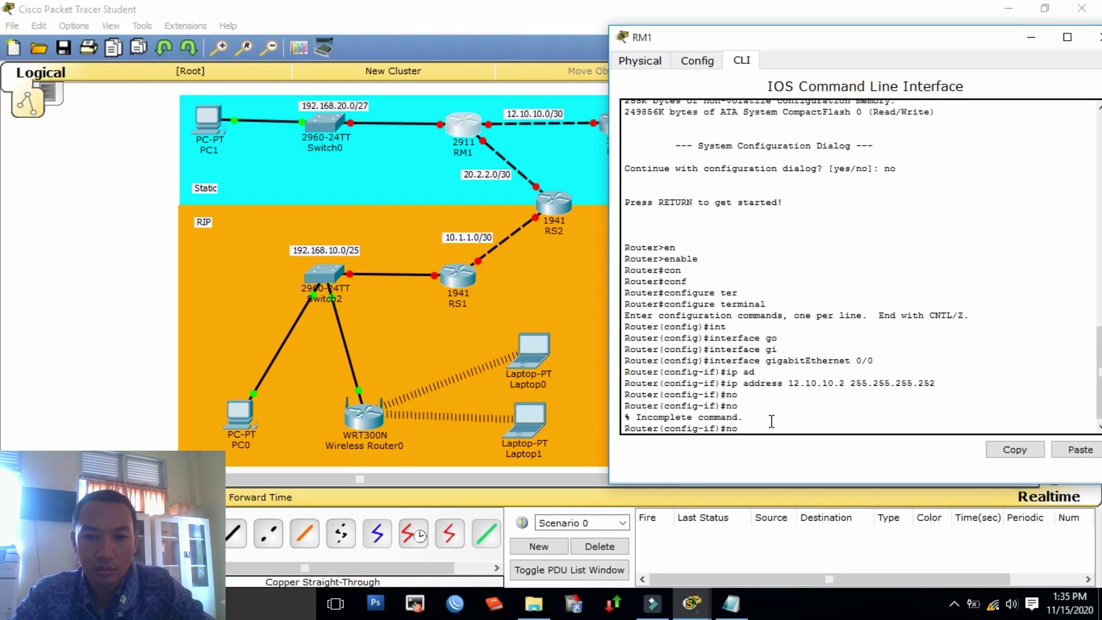
text(sh)
key(Tab)
key(Return)
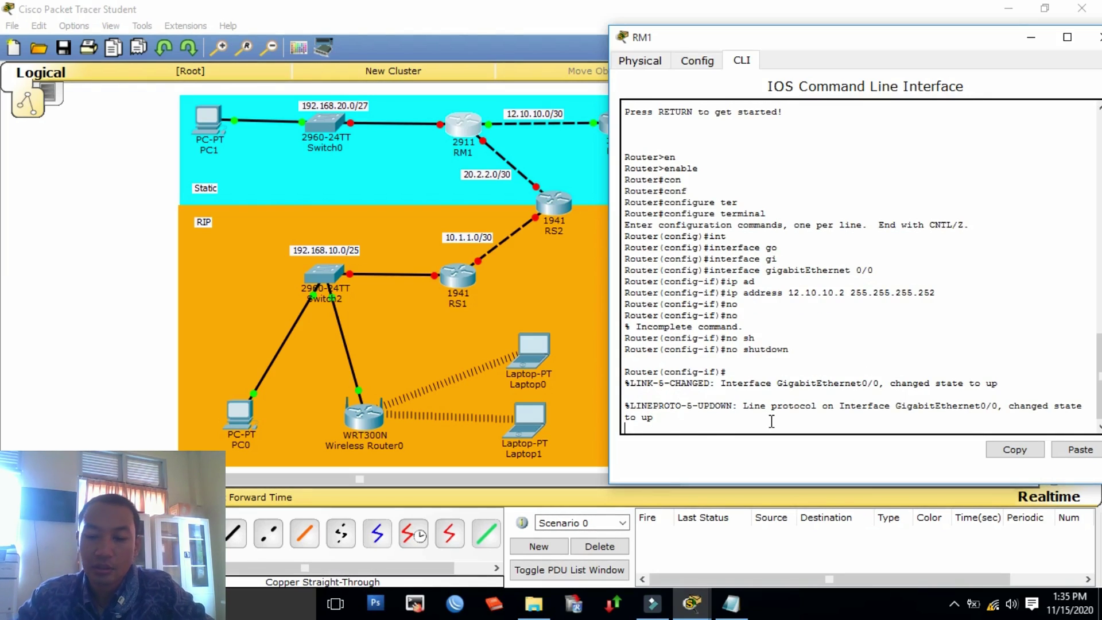
key(Return)
text(ex)
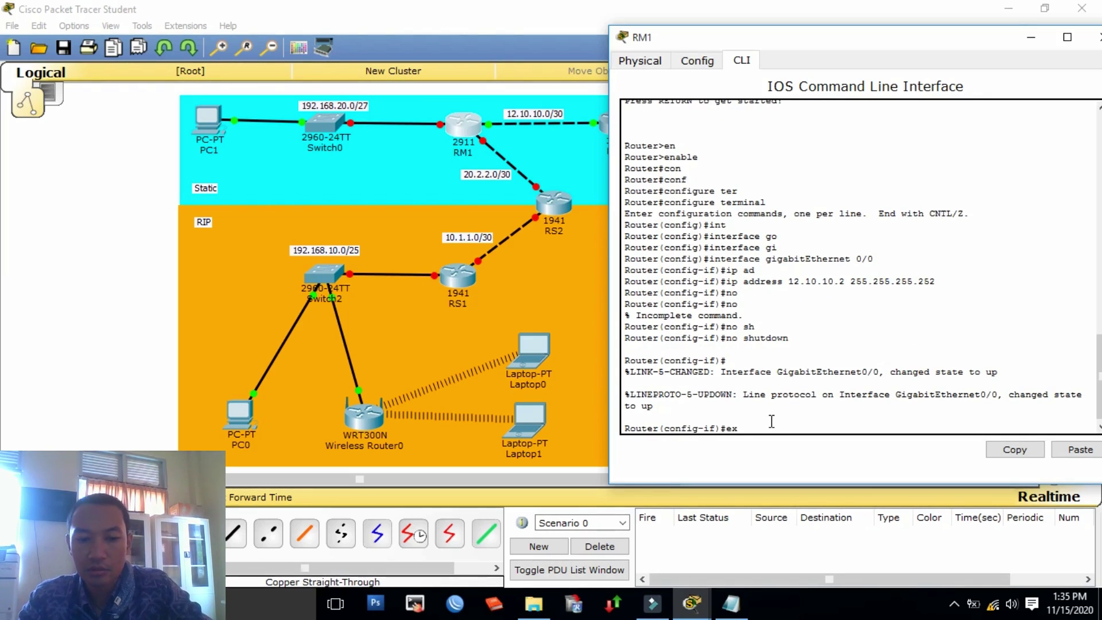
key(Tab)
key(Return)
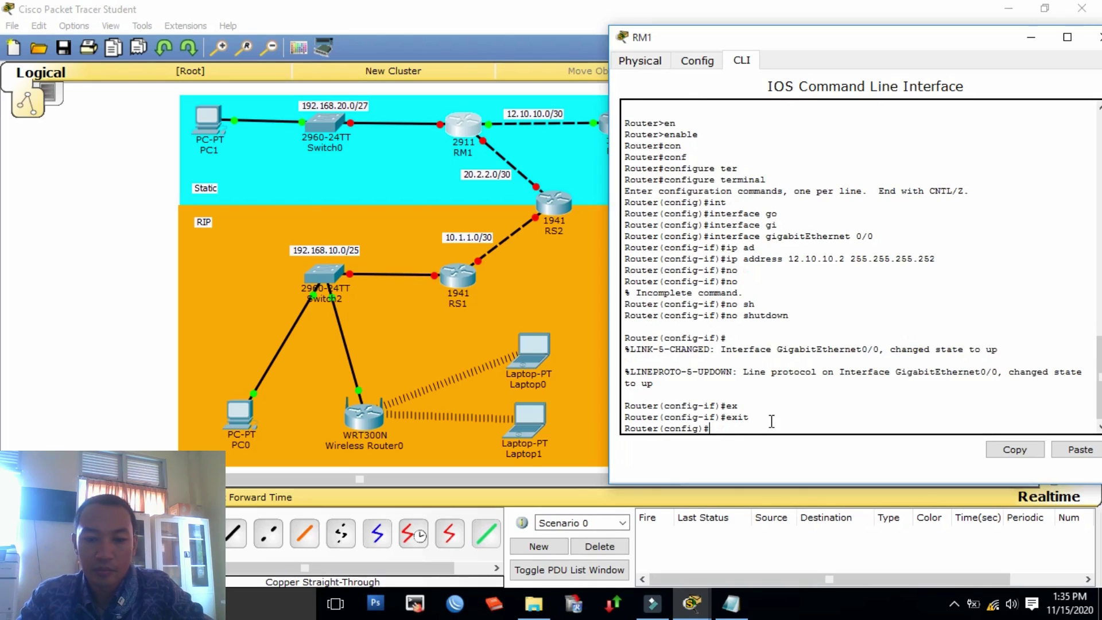
Step: Enter interface configuration for RM1's GigabitEthernet 0/1 with "interface gigabitEthernet 0/1"
text(in)
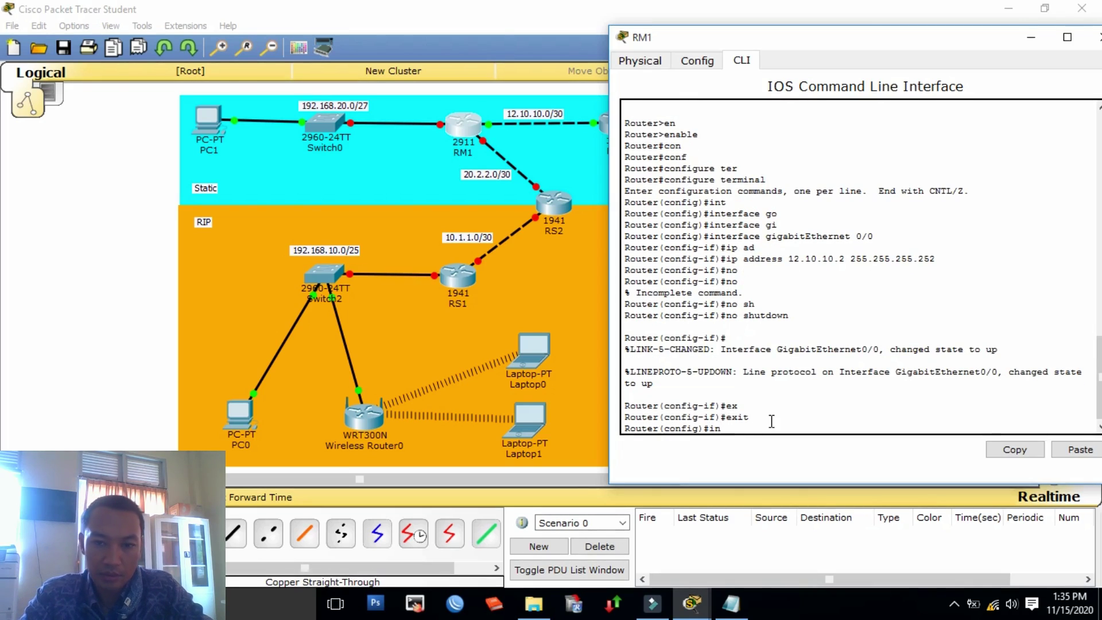
text(t)
key(Tab)
text(g)
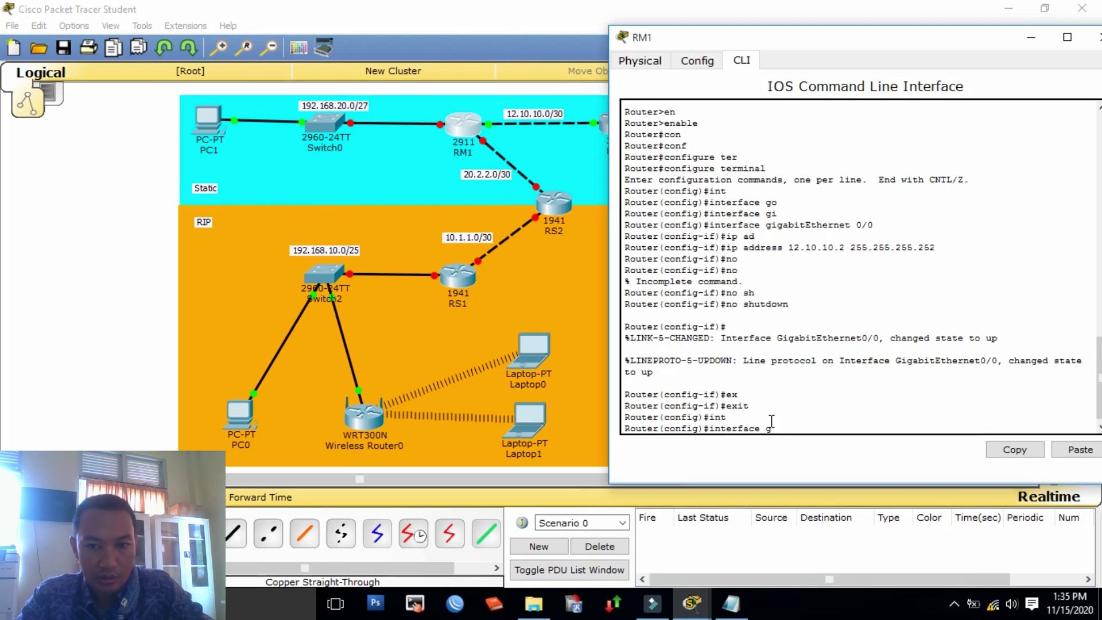
text(i)
key(Tab)
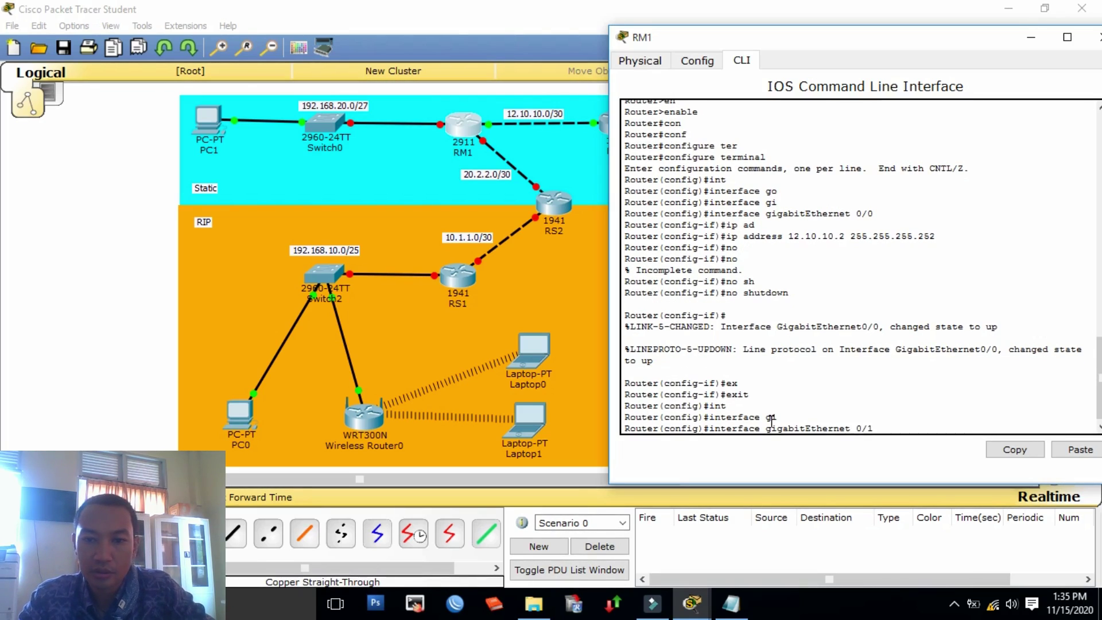
text(0/1)
key(Return)
Step: Assign IP address 20.2.2.1 with mask 255.255.255.252 to RM1's GigabitEthernet 0/1
text(ip)
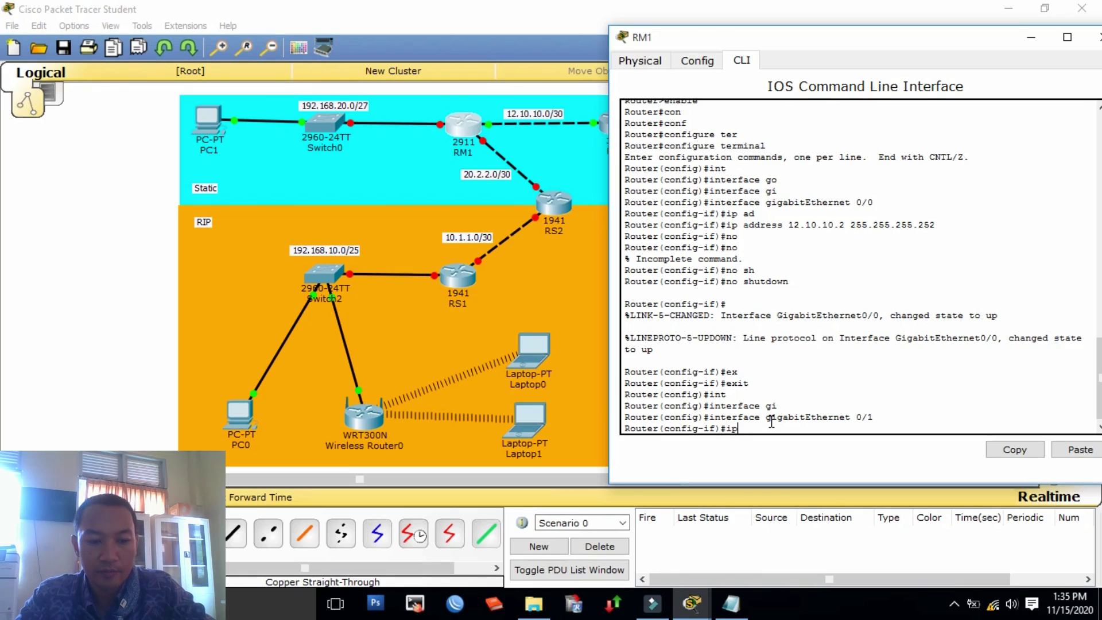
text( add)
key(Tab)
key(Return)
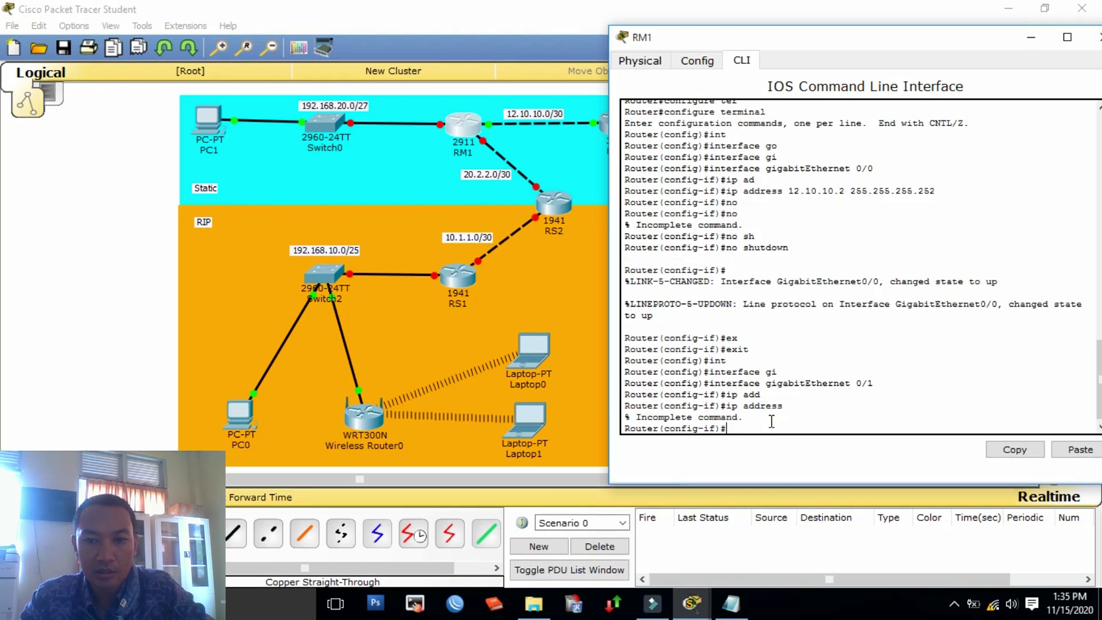
key(Up)
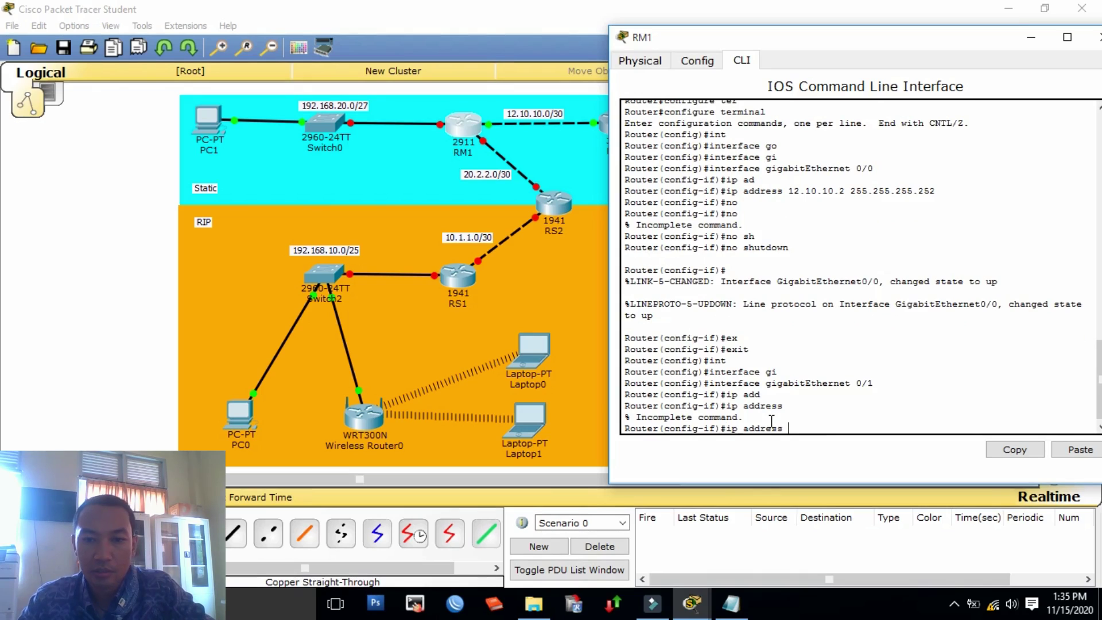
text(1)
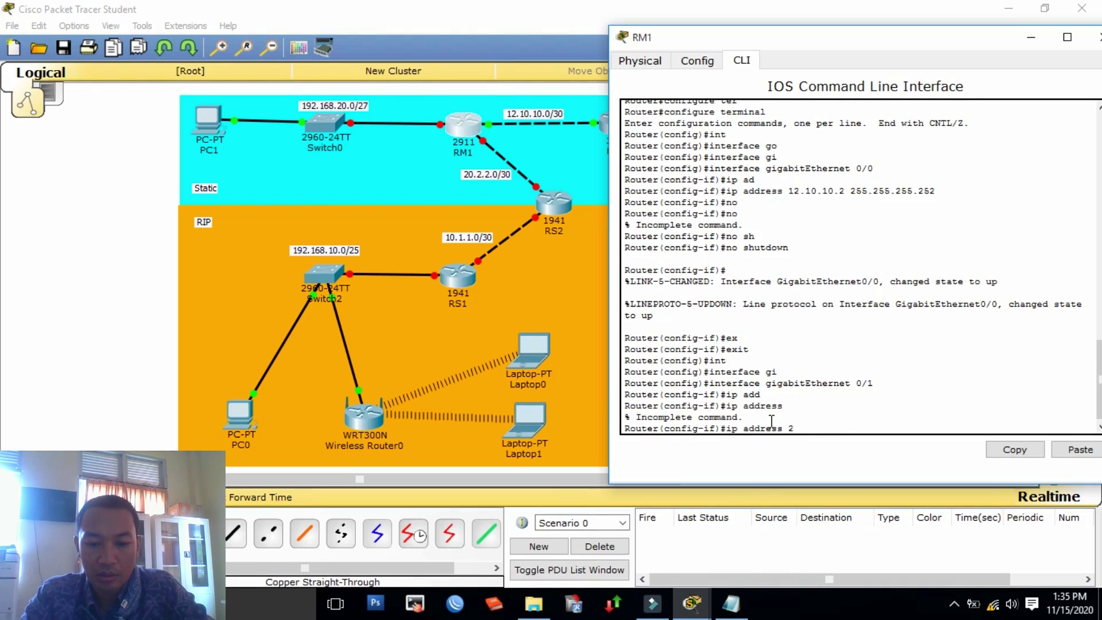
text(0.1.1)
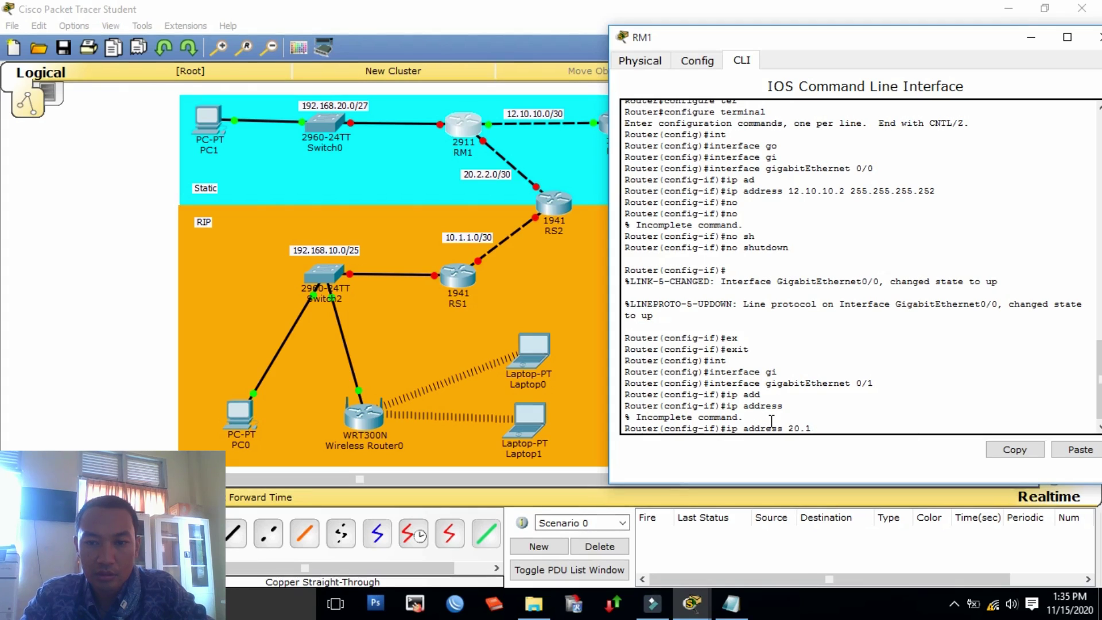
key(BackSpace)
key(BackSpace)
key(BackSpace)
text(2.2.)
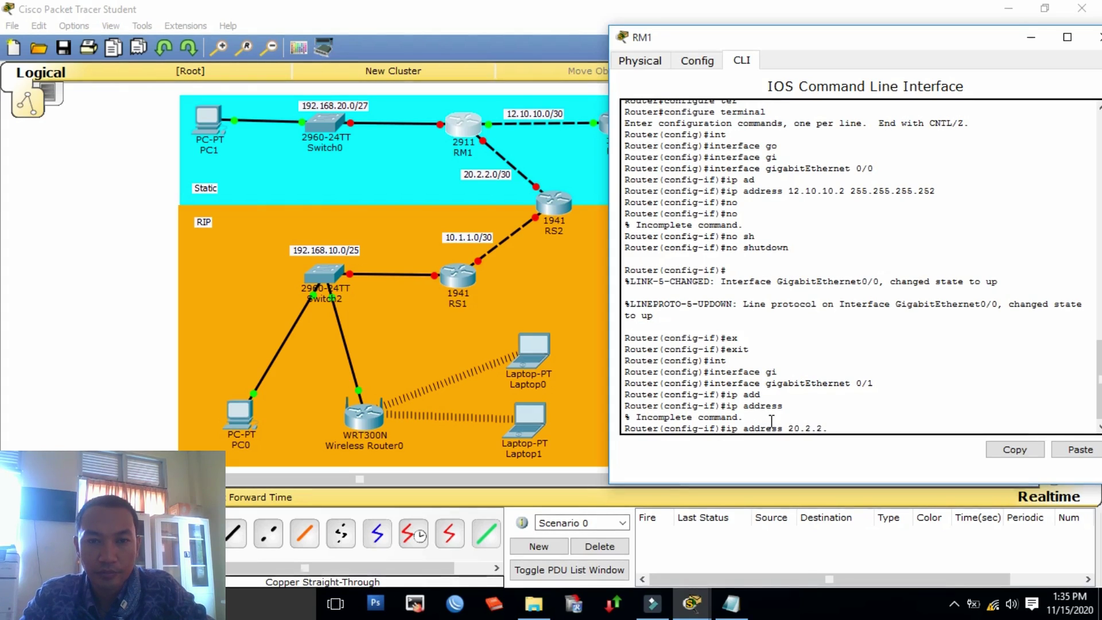
text(1)
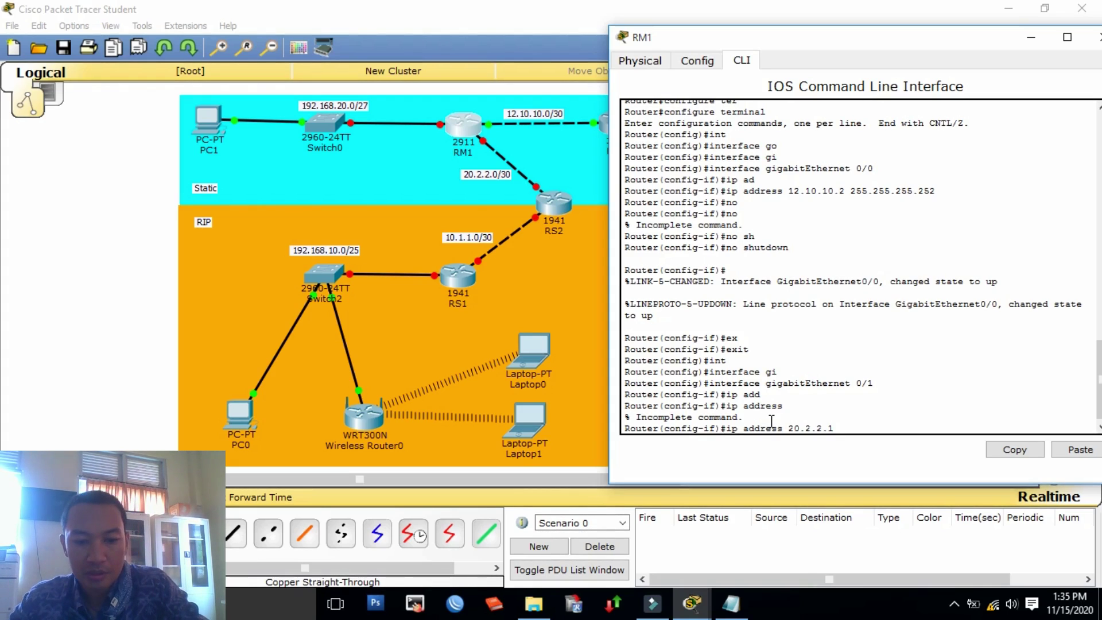
text( 255.)
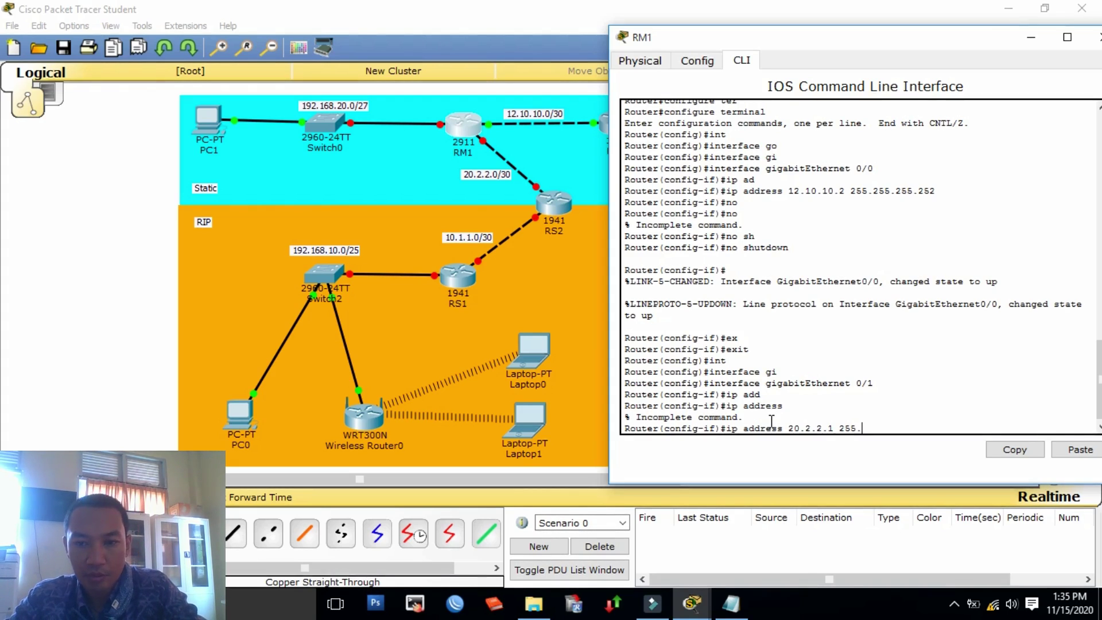
text(255.255.252)
key(Return)
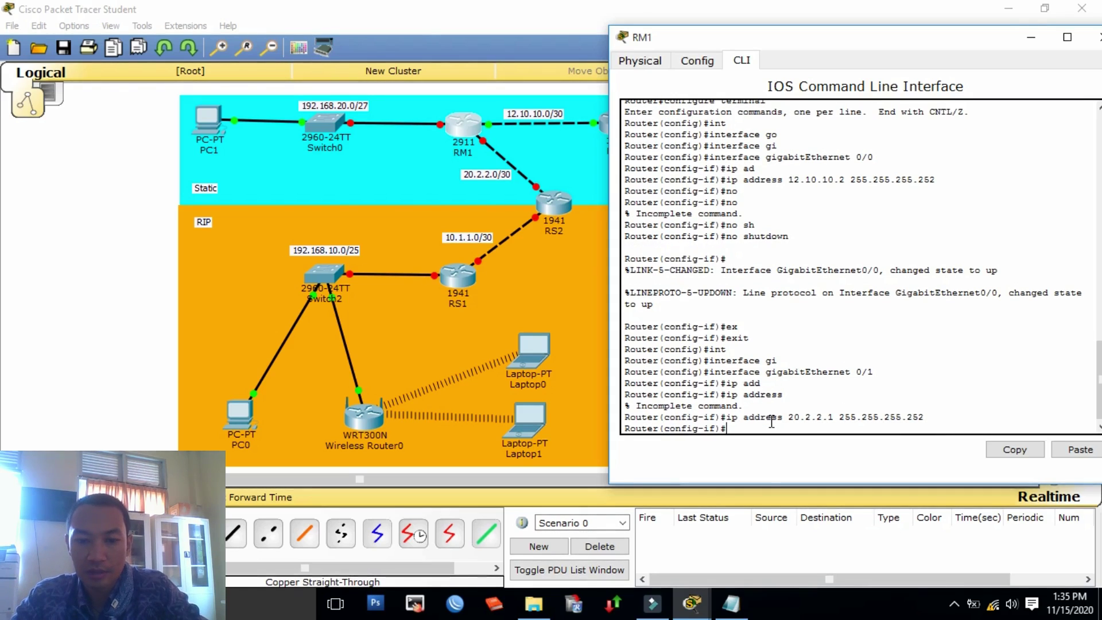
Step: Enable RM1's GigabitEthernet 0/1 with "no shutdown" and return to global configuration mode
text(no)
key(Tab)
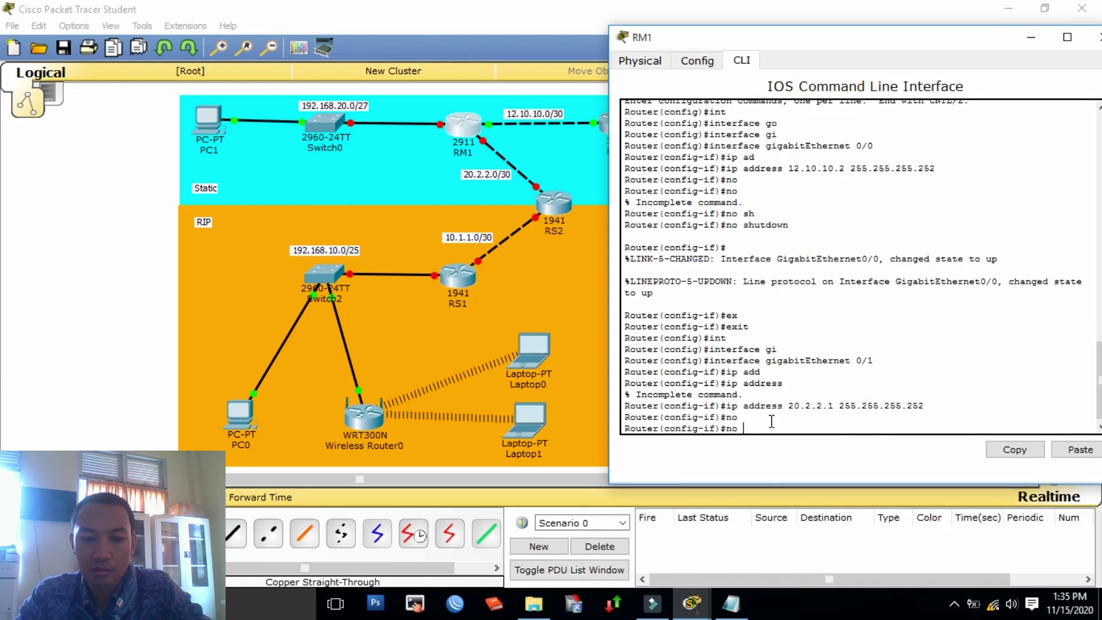
text(sh)
key(Tab)
key(Return)
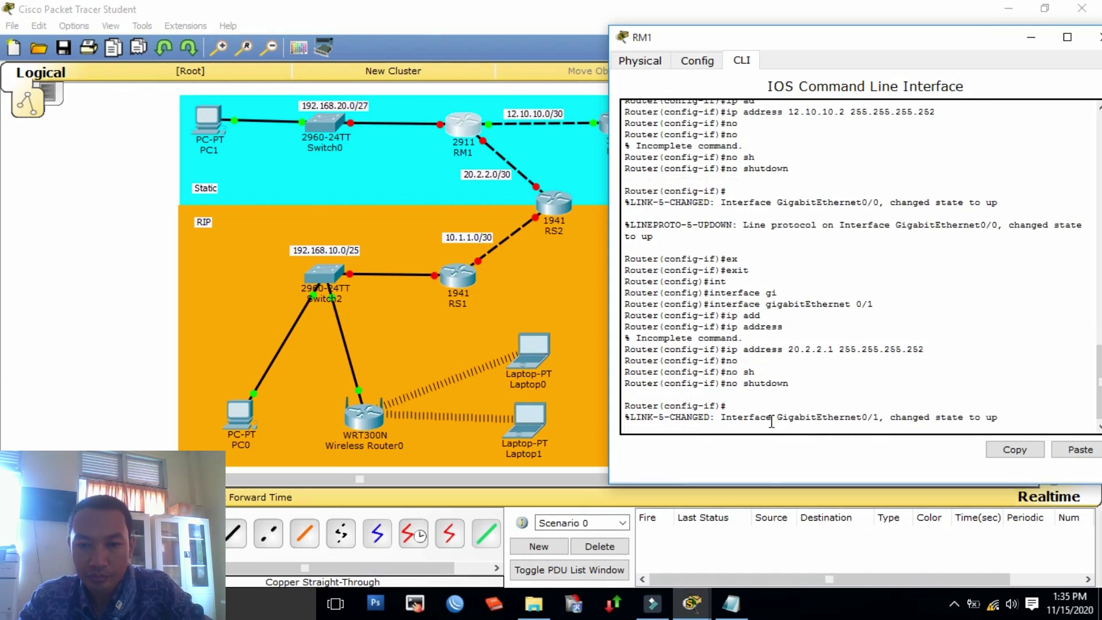
text(ex)
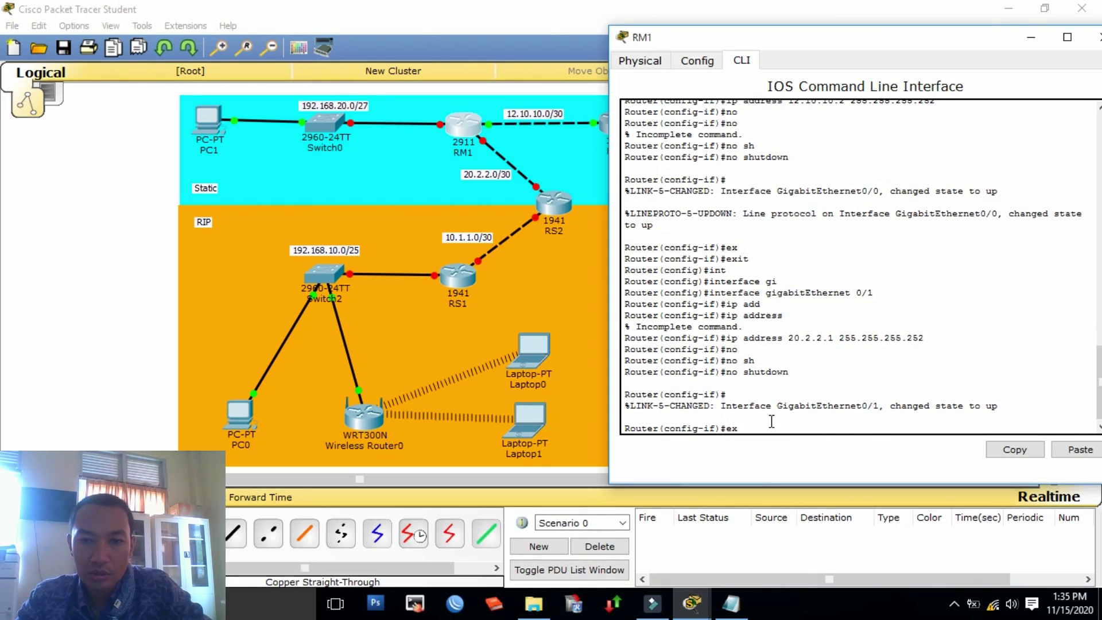
key(Return)
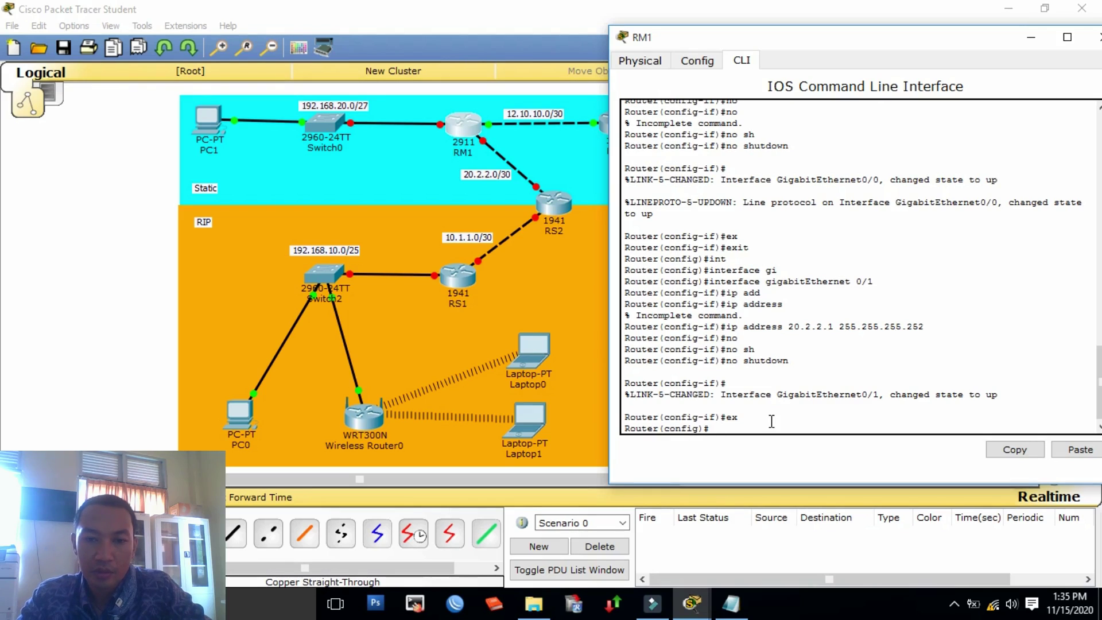
Step: Begin an "interface gigabitEthernet" command in RM1's global configuration mode for its remaining connected port
text(in)
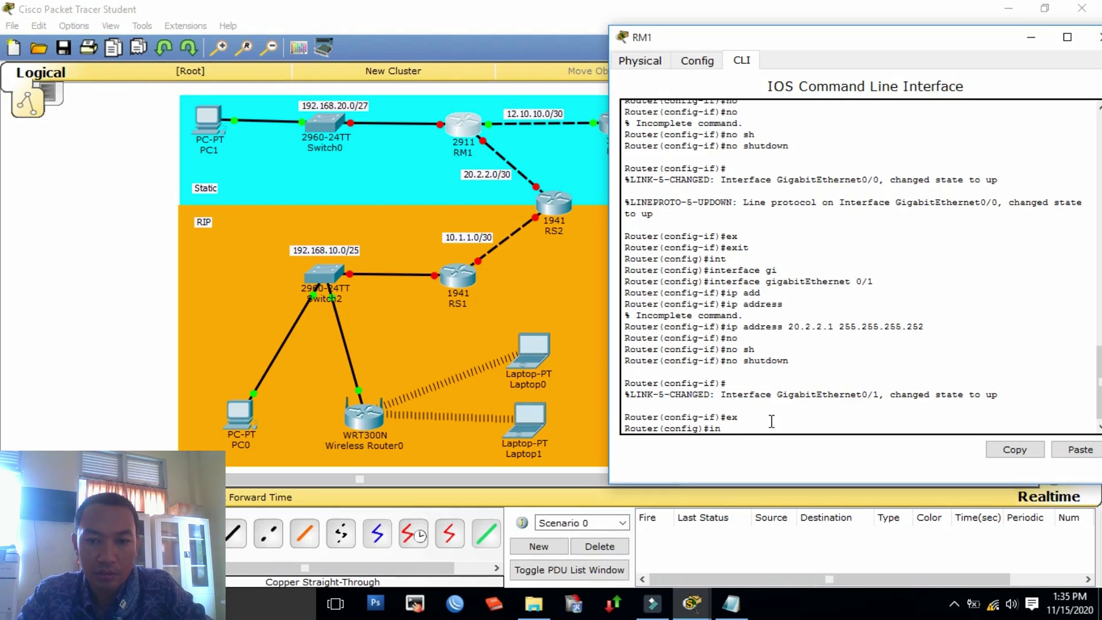
key(Tab)
text(gi)
key(Tab)
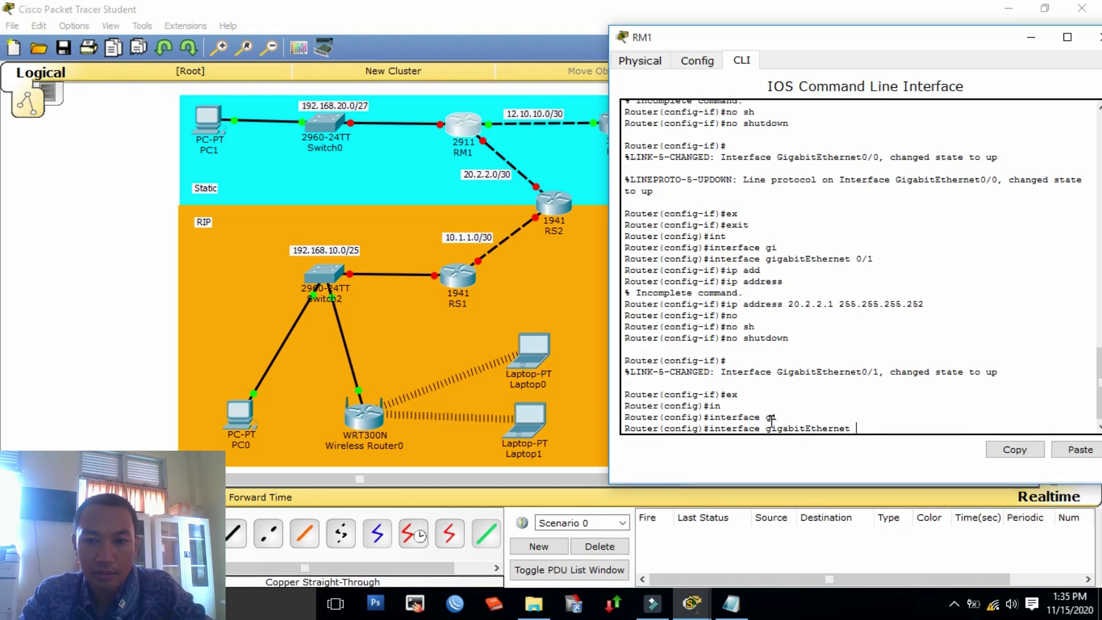
Step: Assign IP address 192.168.20.1 with mask 255.255.255.224 to interface gigabitEthernet 0/2 on router RM1
text(0/2)
key(Return)
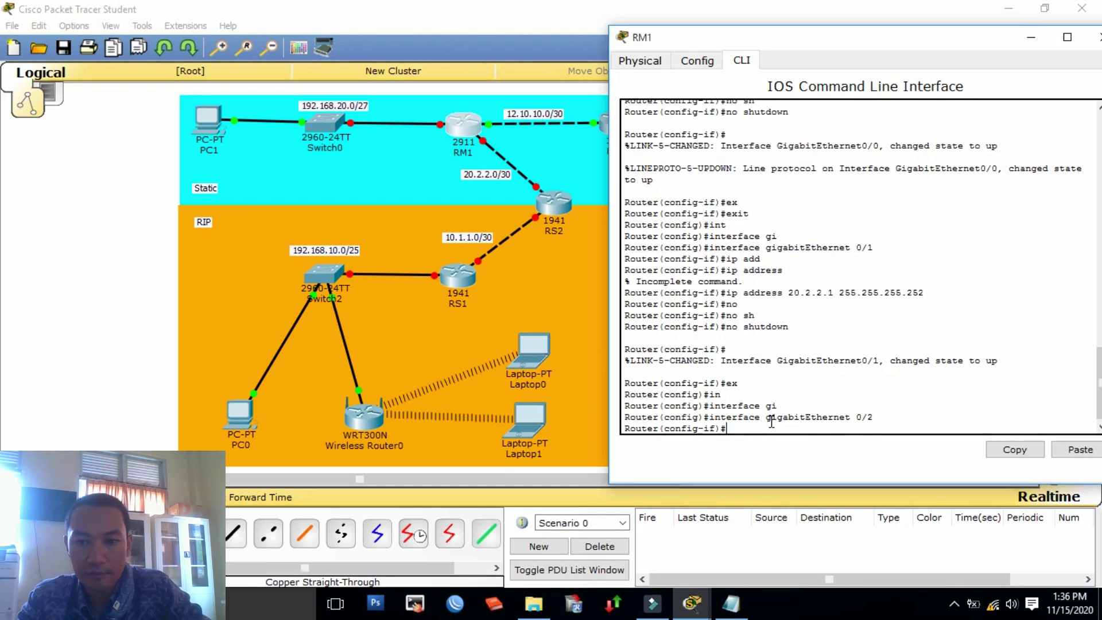
text(ip)
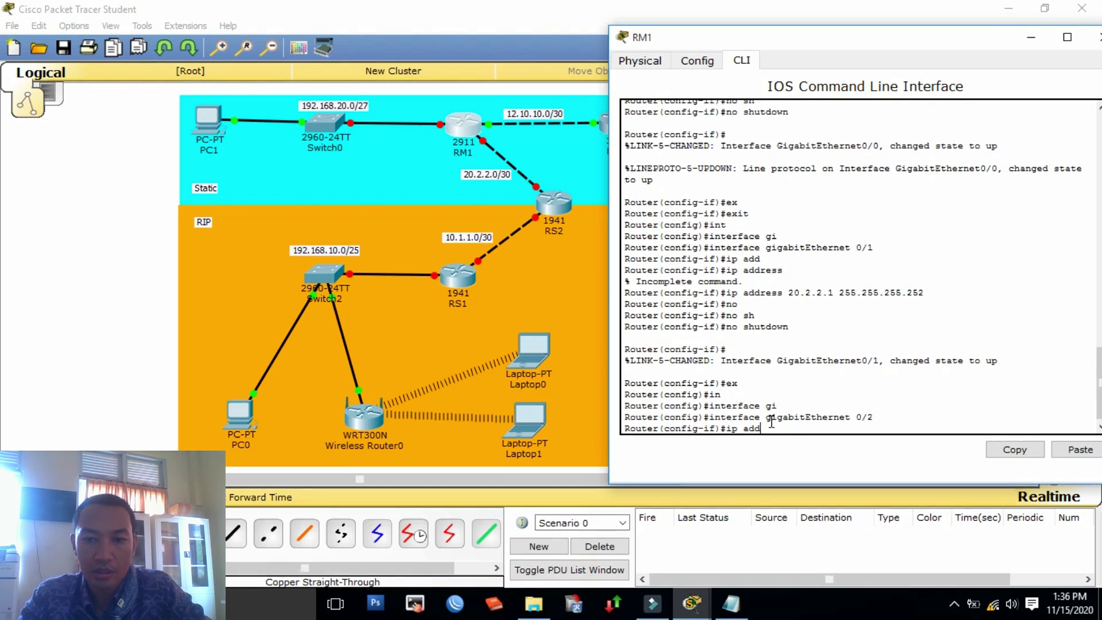
text( add)
key(Tab)
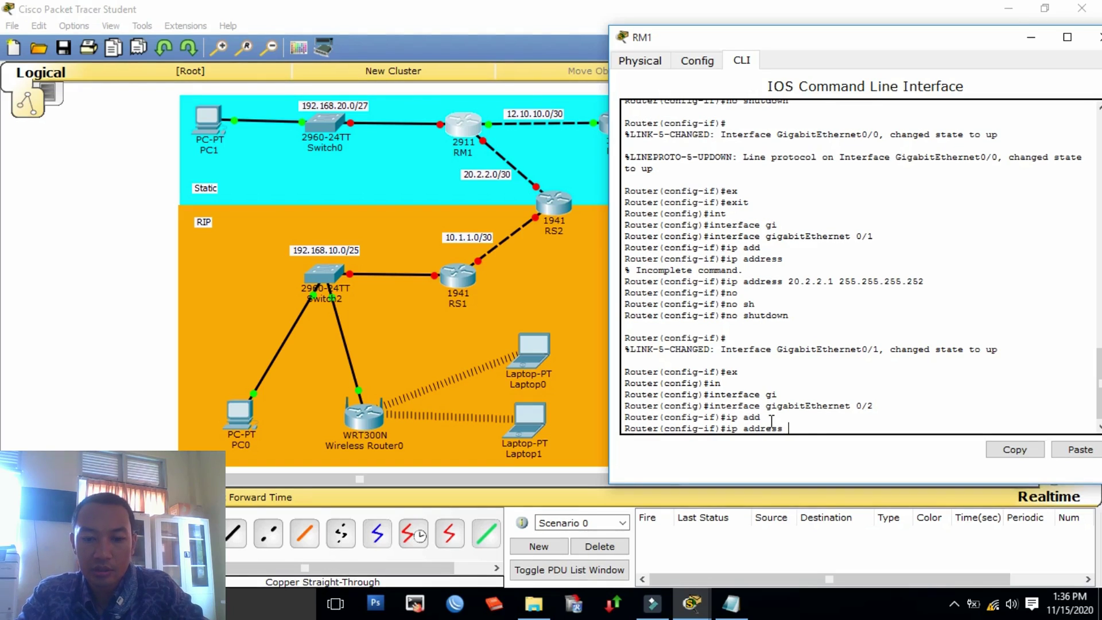
text(192.168)
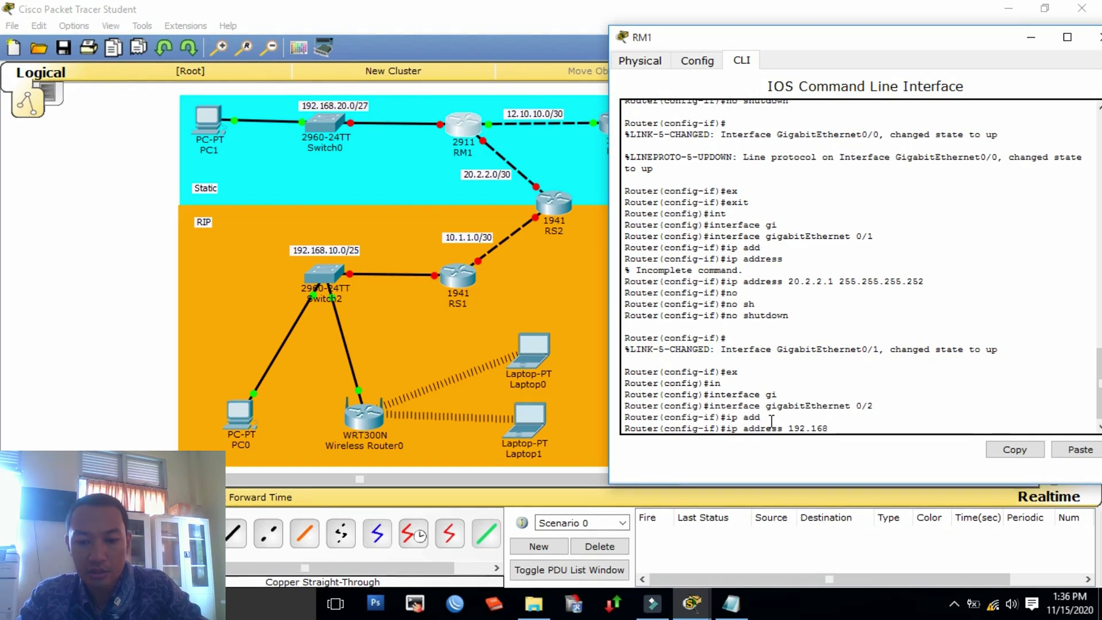
text(.20,1)
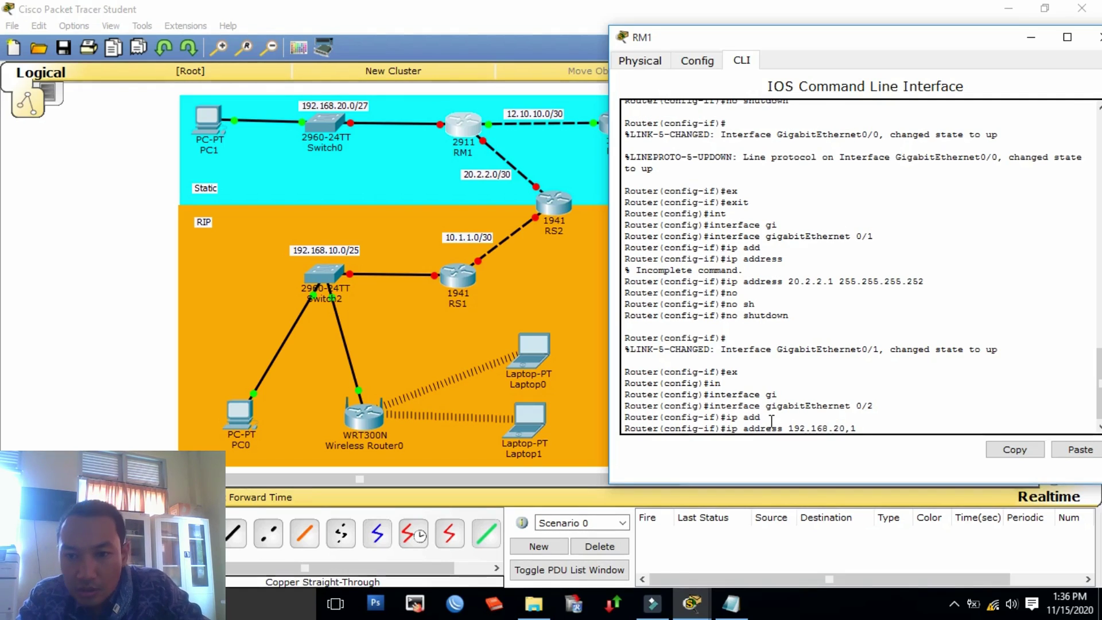
key(BackSpace)
key(BackSpace)
text(.)
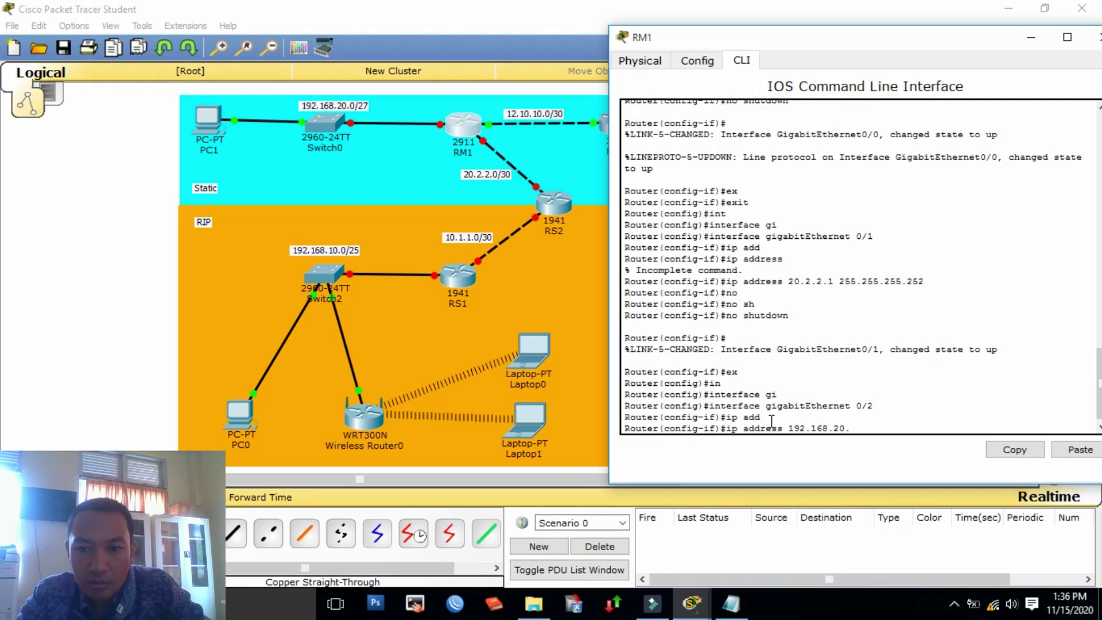
text(1)
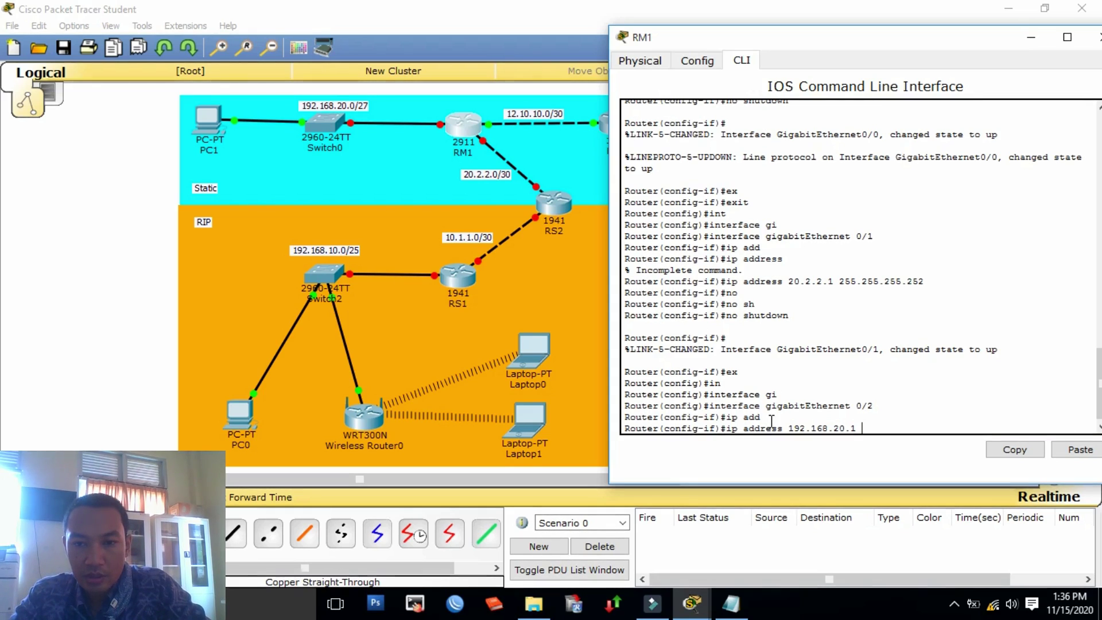
text( 255.)
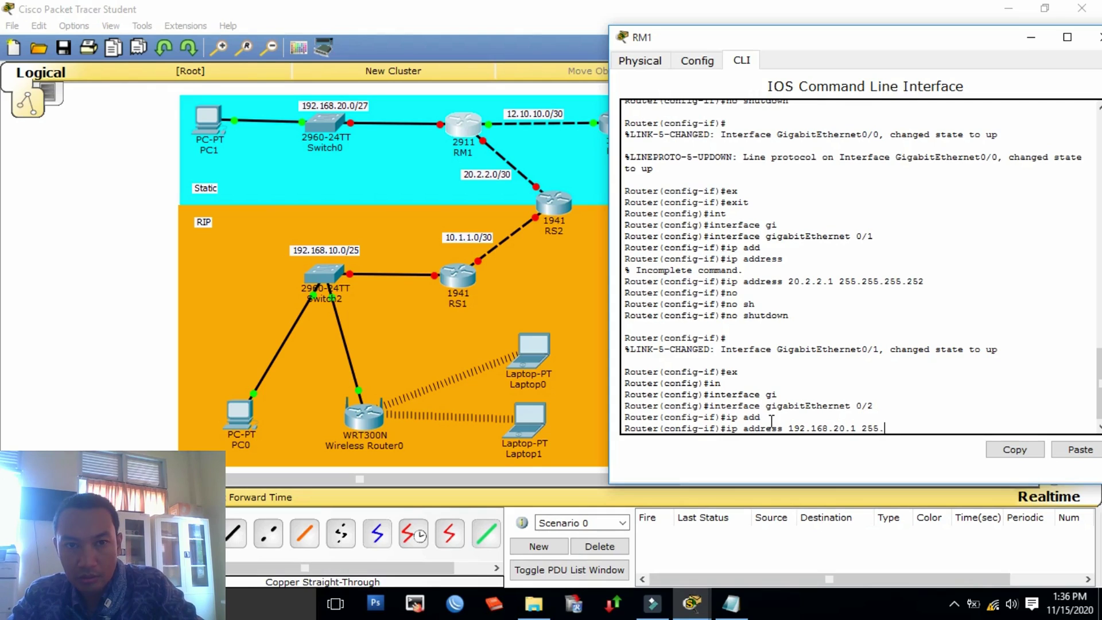
text(255.255)
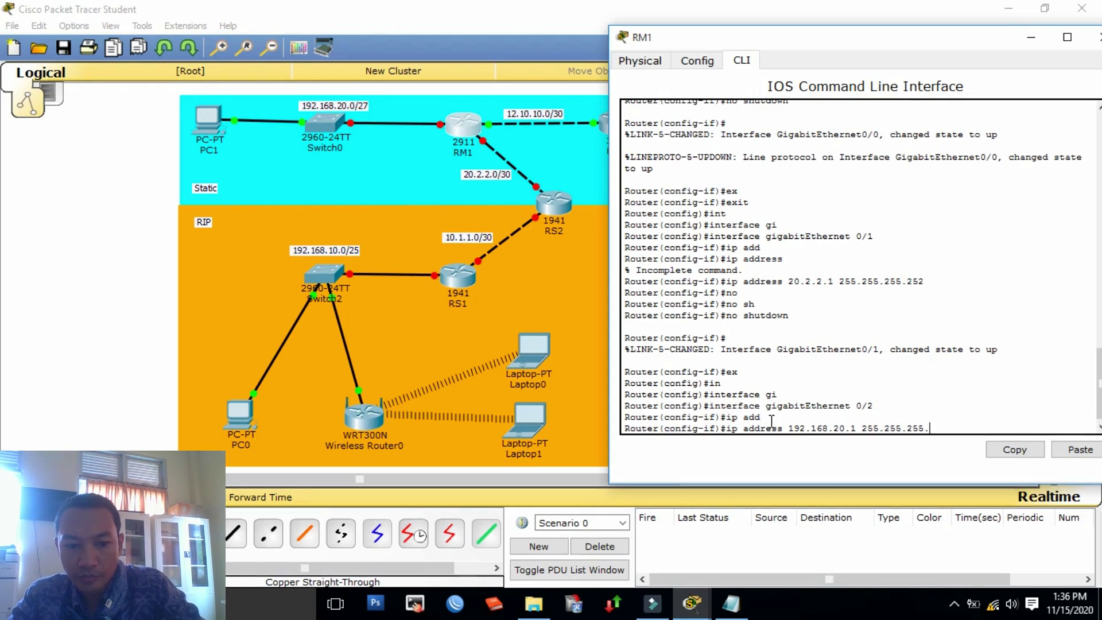
text(.224)
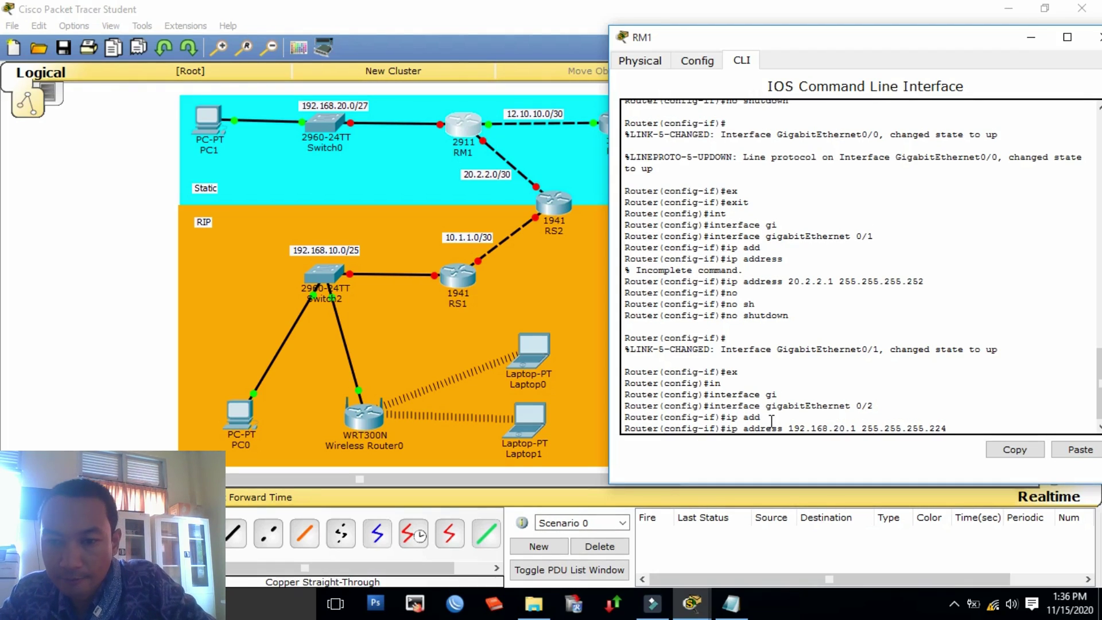
key(Return)
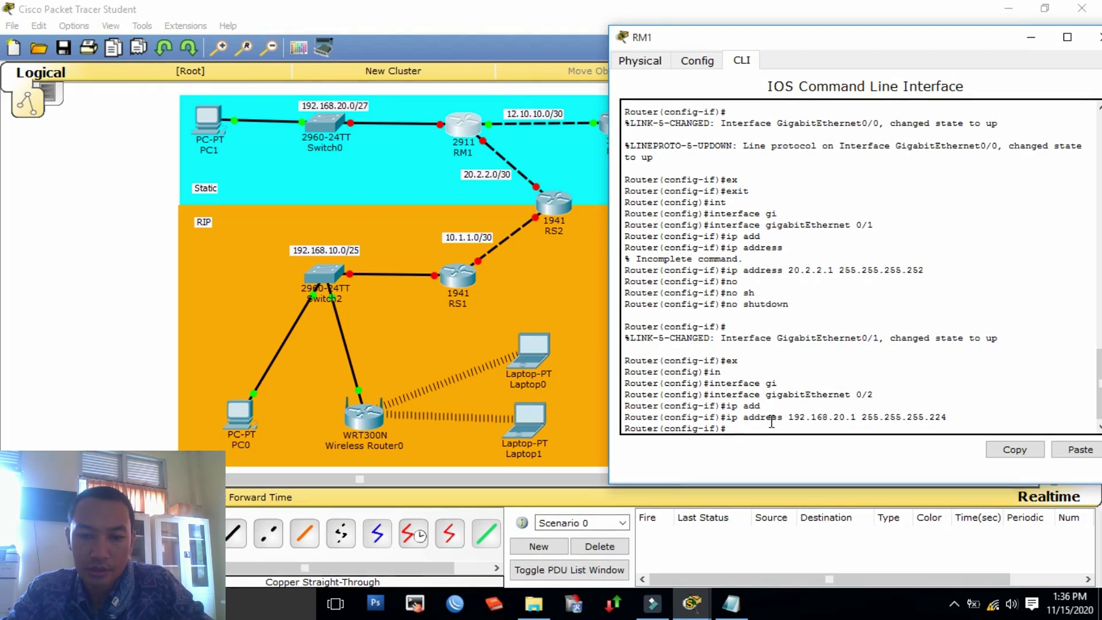
Step: Enable RM1's gigabitEthernet 0/2 with no shutdown, then end configuration mode and close the RM1 window
text(no sh)
key(Tab)
key(Return)
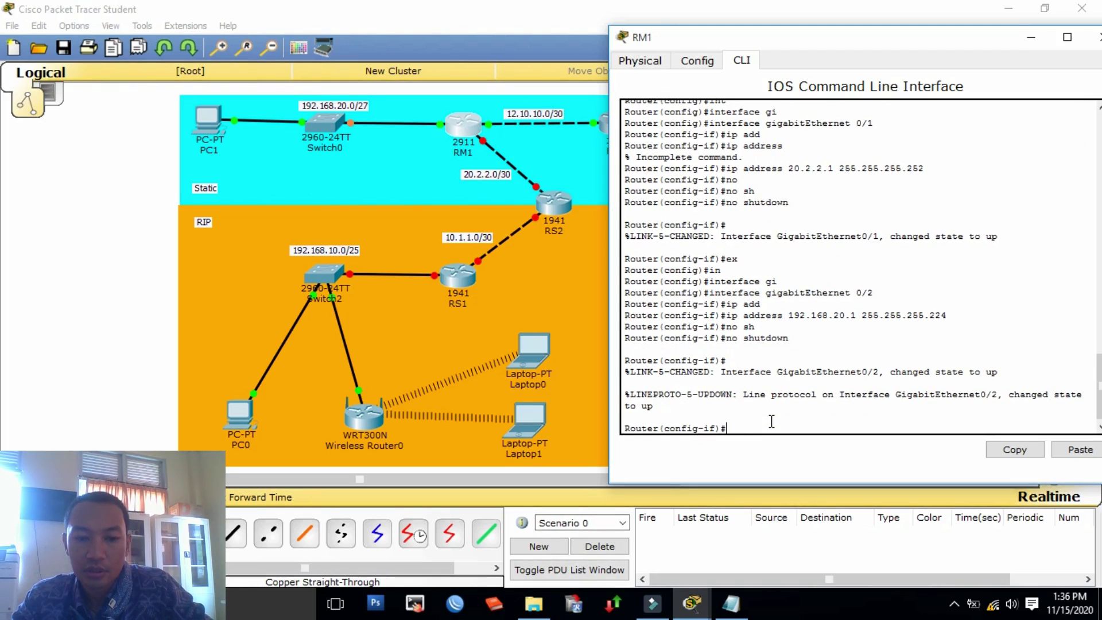
text(e)
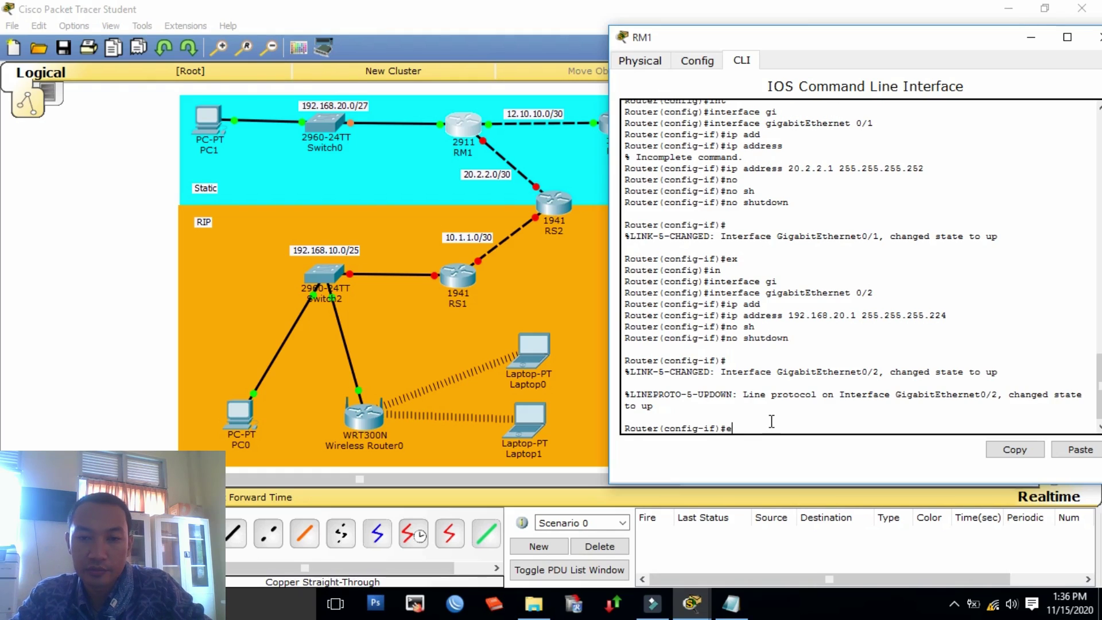
text(nd)
key(Return)
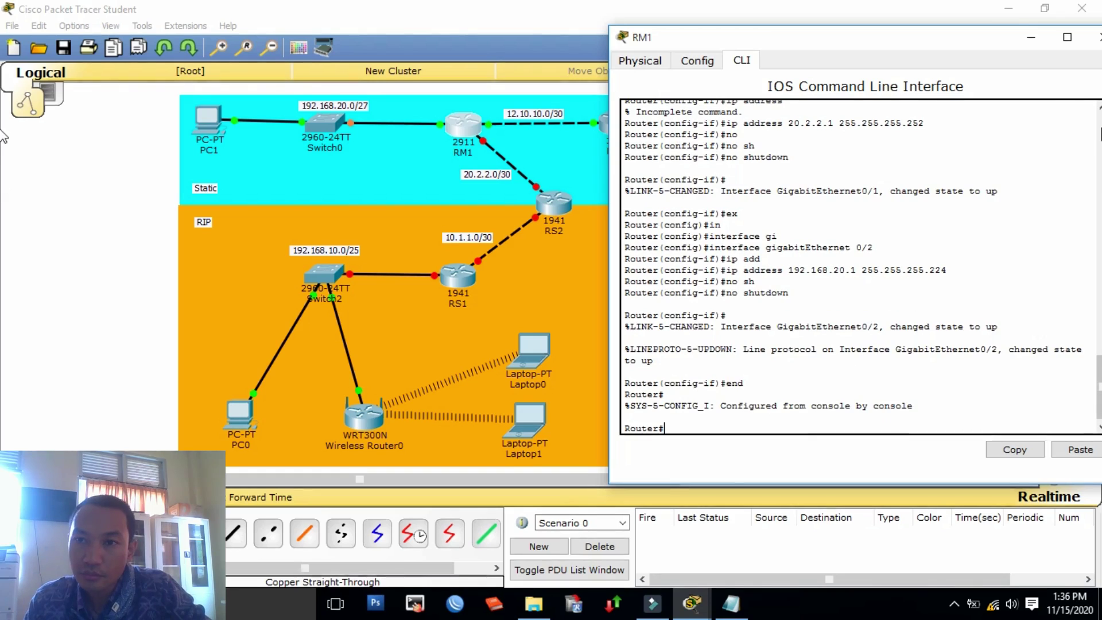
drag(996, 51, 858, 30)
click(970, 28)
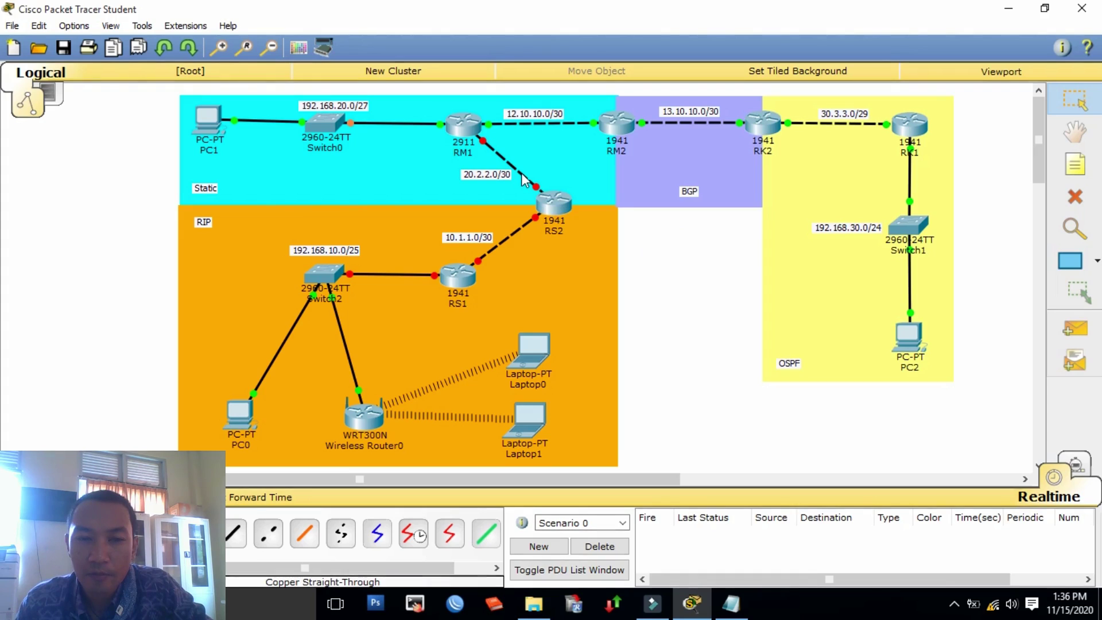
Step: Open the command line of router RS2 and decline the initial configuration dialog
mouse_move(524, 180)
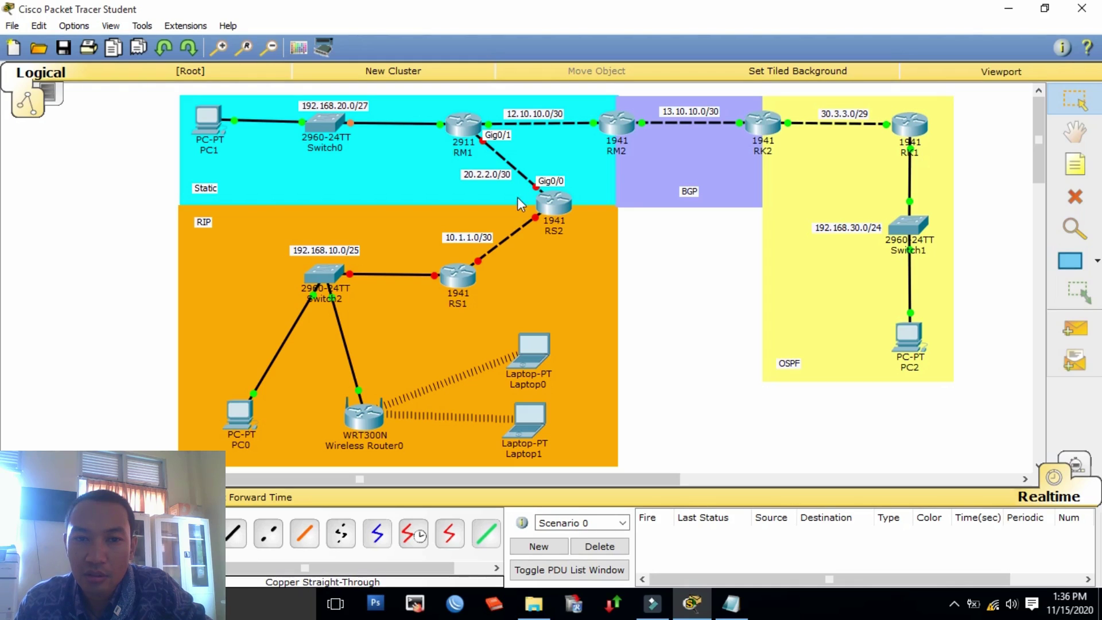
mouse_move(521, 225)
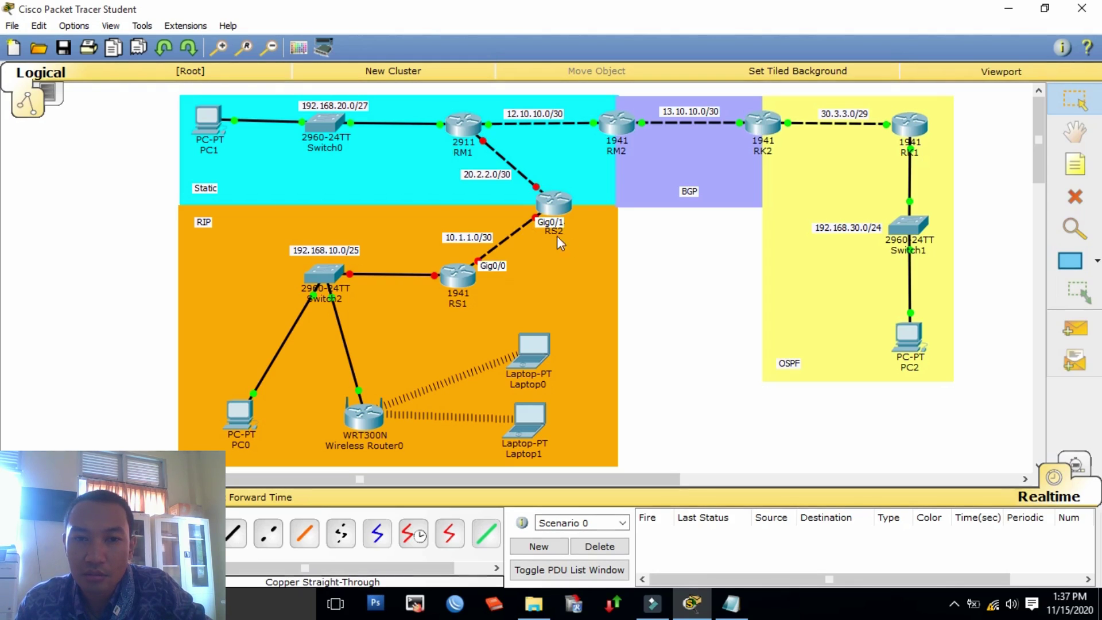
click(559, 210)
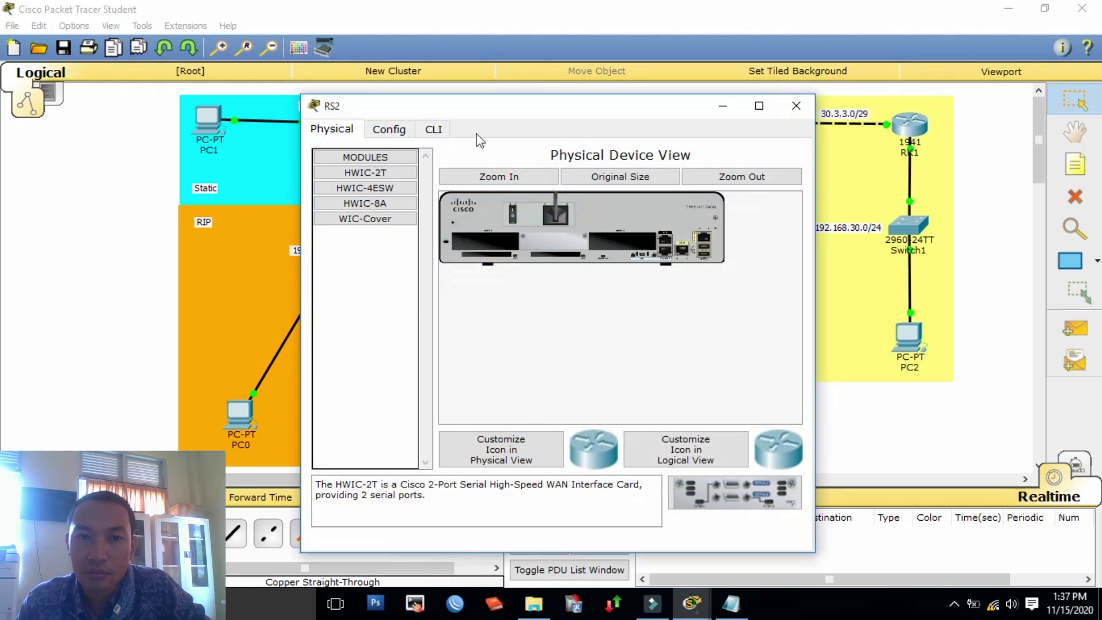
click(442, 131)
drag(473, 112, 773, 65)
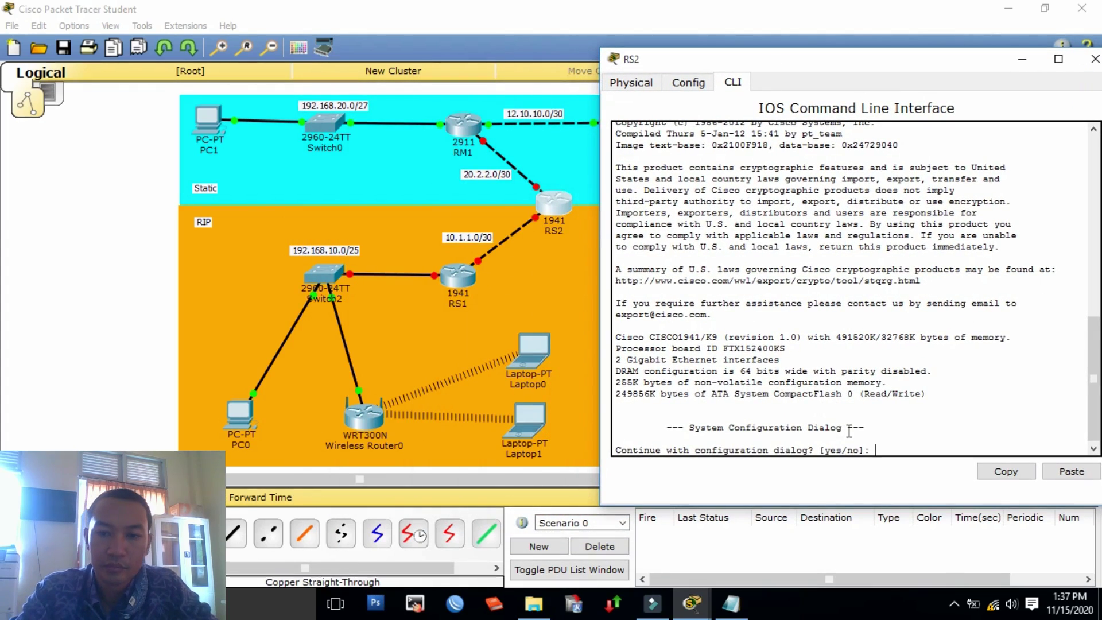
text(n)
key(Return)
key(Return)
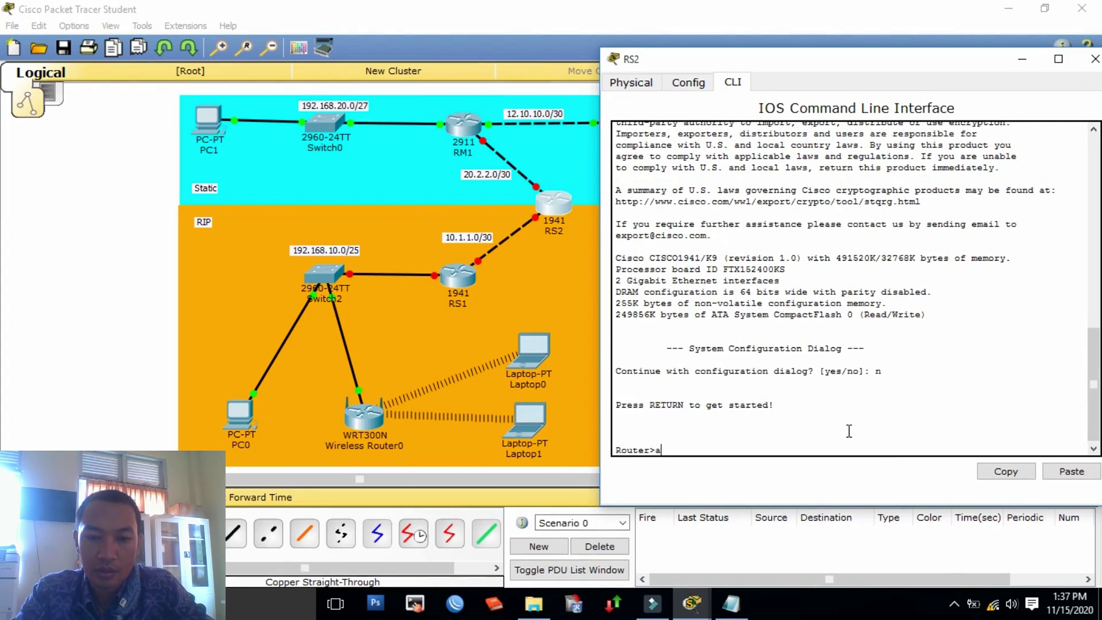
Step: Enter privileged mode on RS2 and go into global configuration mode with configure terminal
text(aen)
key(Tab)
key(BackSpace)
key(BackSpace)
key(BackSpace)
text(en)
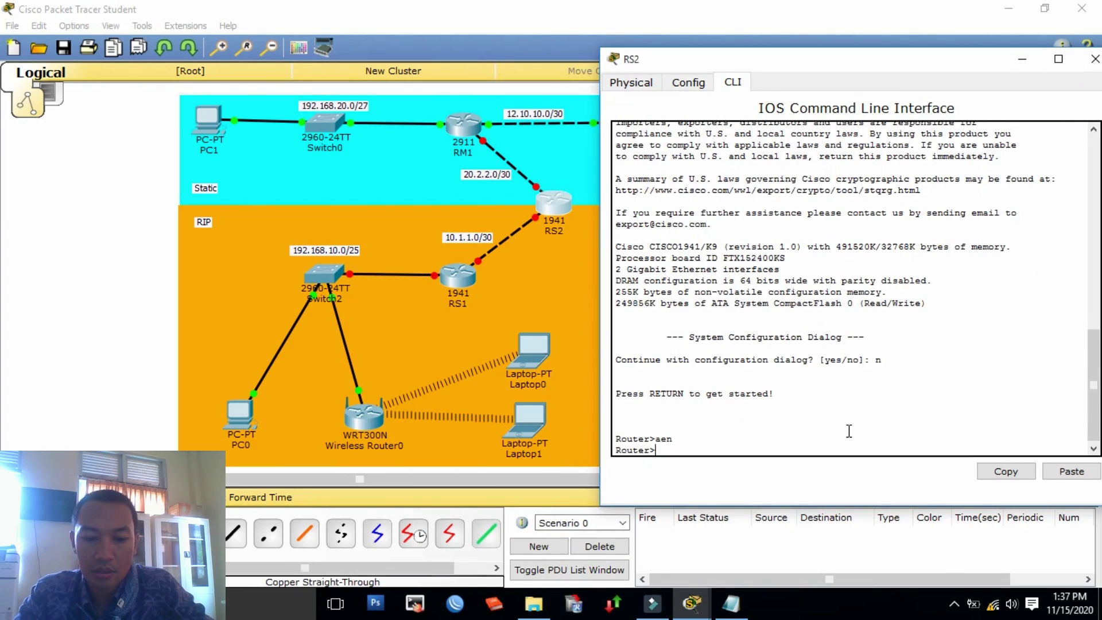
key(Tab)
key(Return)
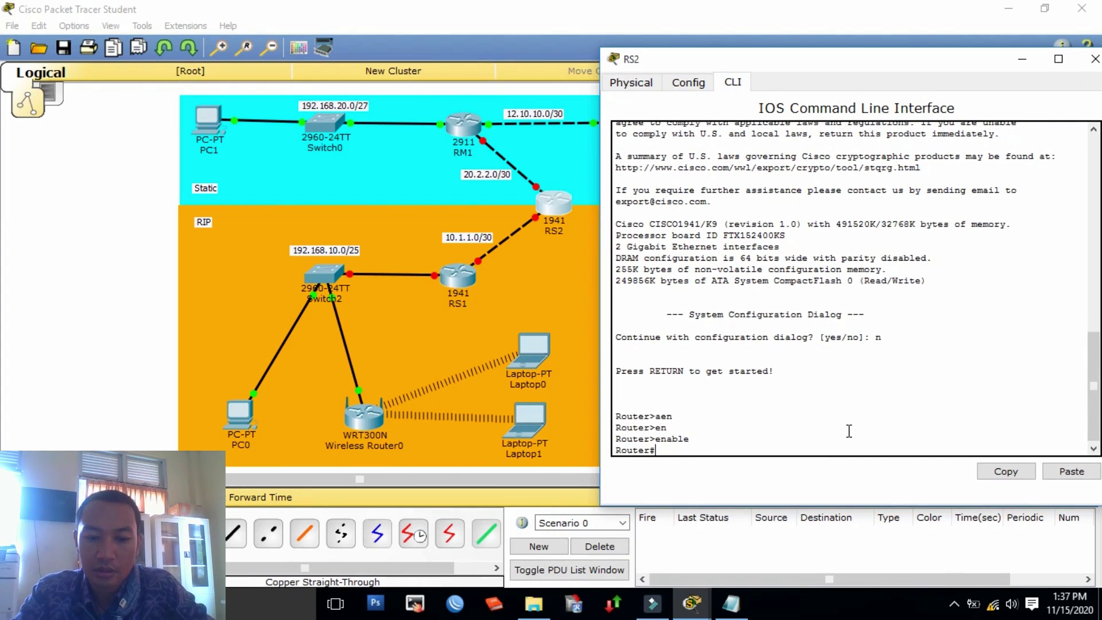
text(conf)
key(Tab)
text(ter)
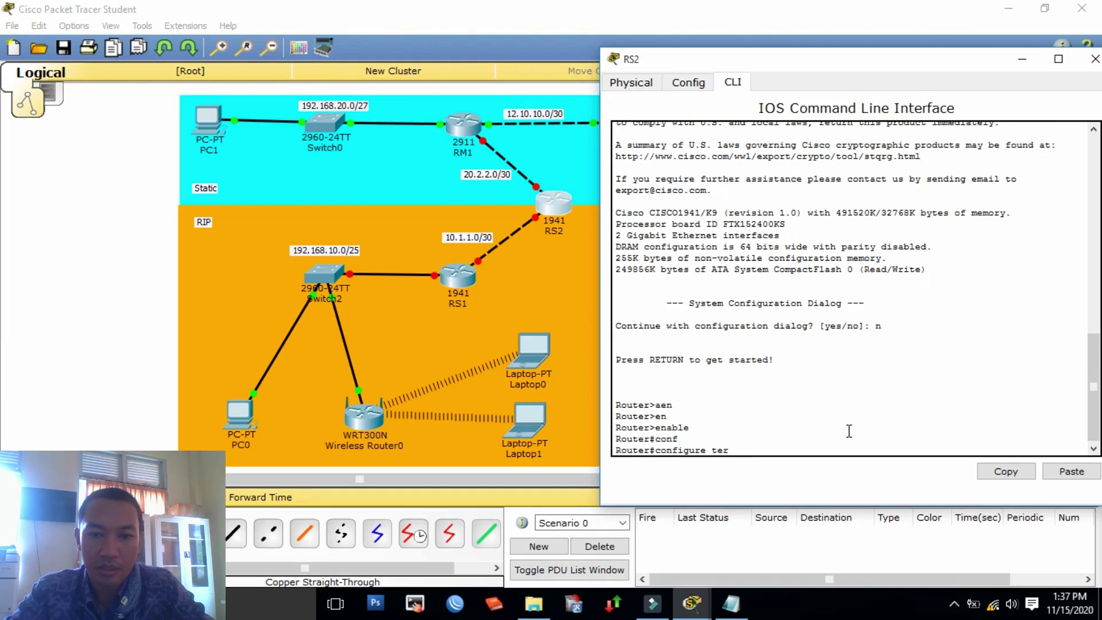
key(Tab)
key(Return)
Step: Assign IP address 20.2.2.2 with mask 255.255.255.252 to interface gigabitEthernet 0/0 on RS2
text(in)
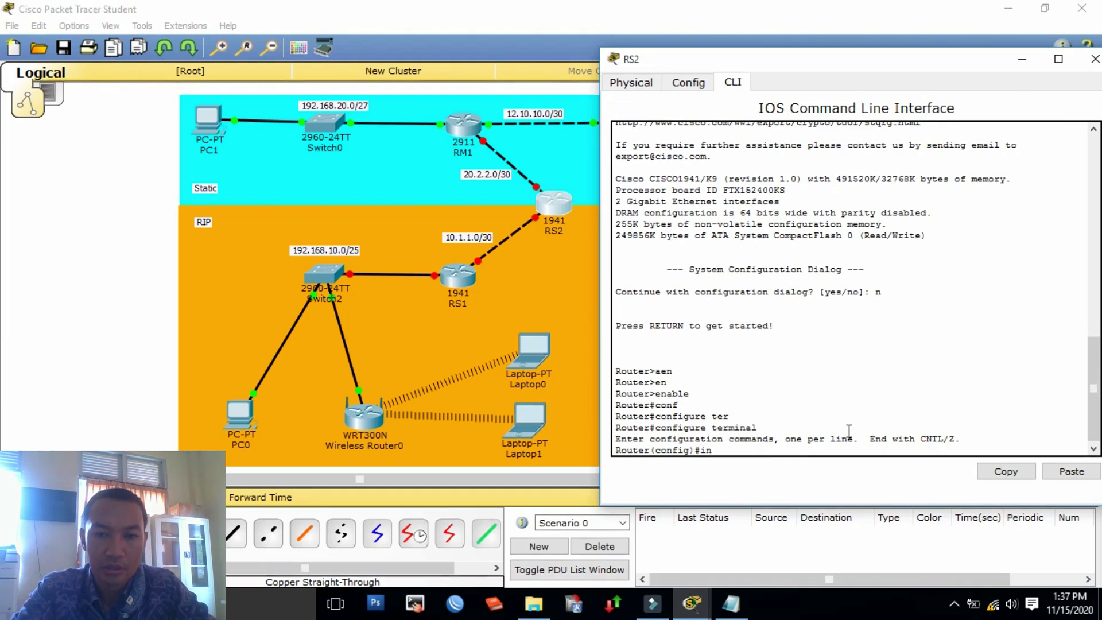
text(t)
key(Tab)
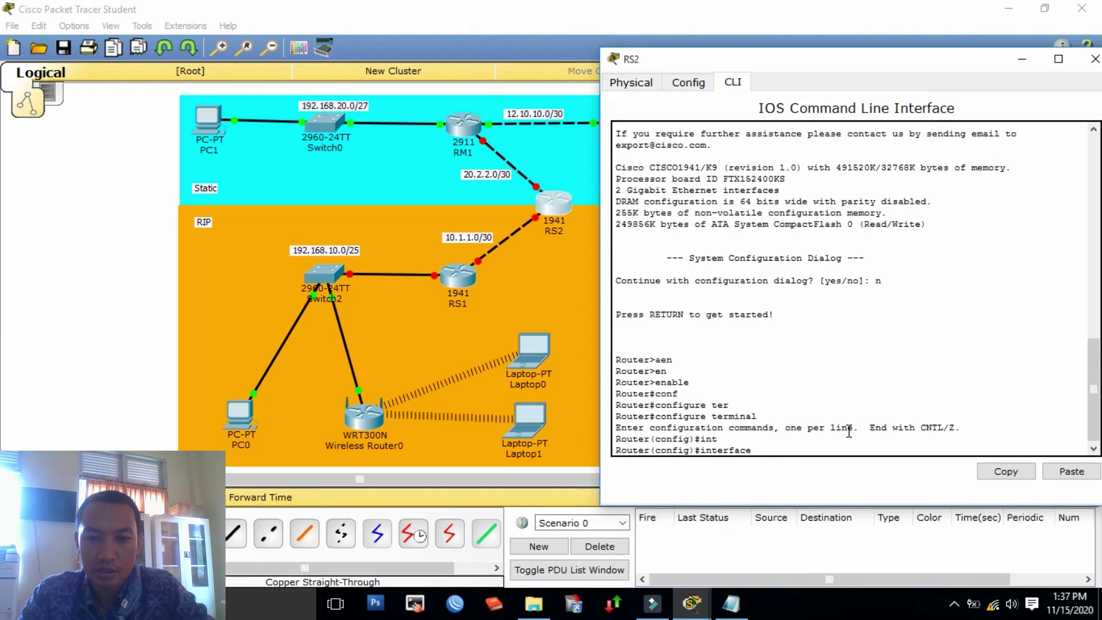
text(gigabitEthernet)
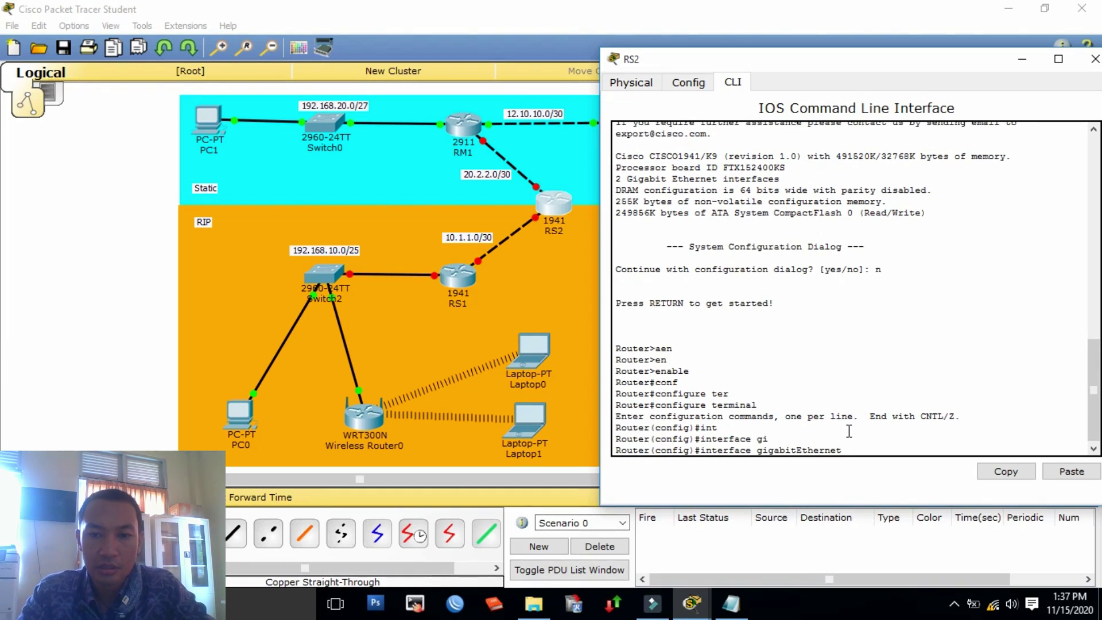
key(Tab)
text(0/0)
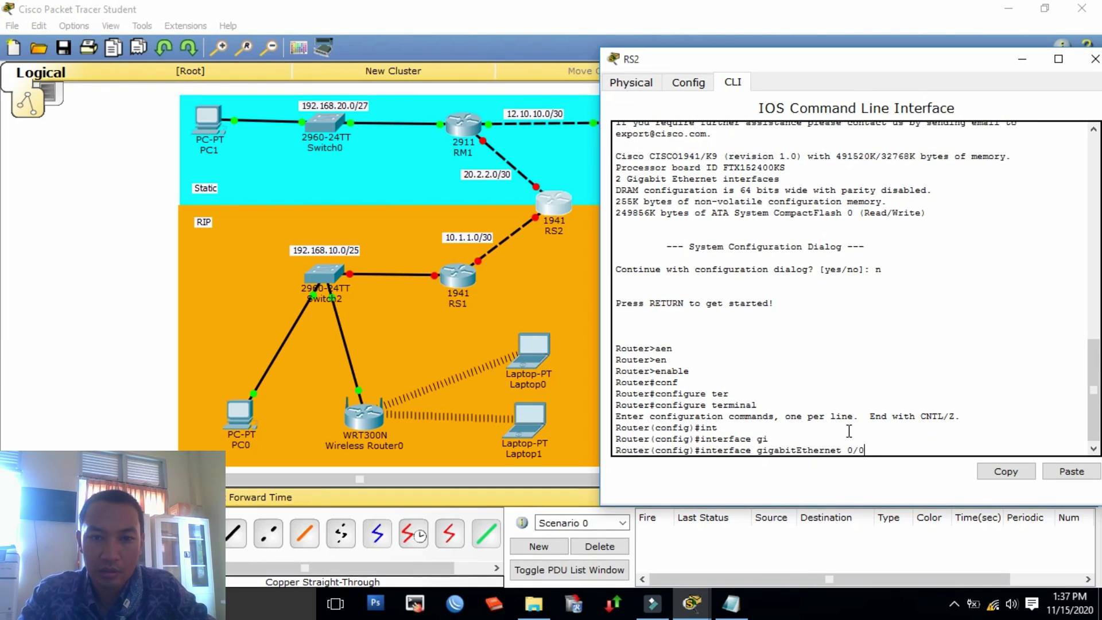
key(Return)
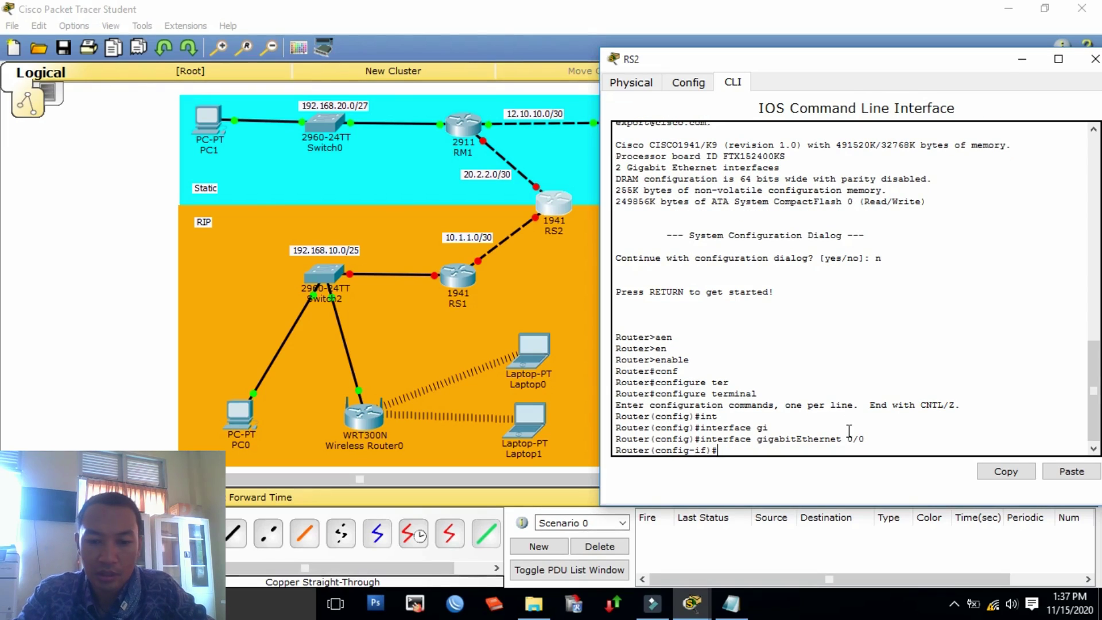
text(ip add)
key(Tab)
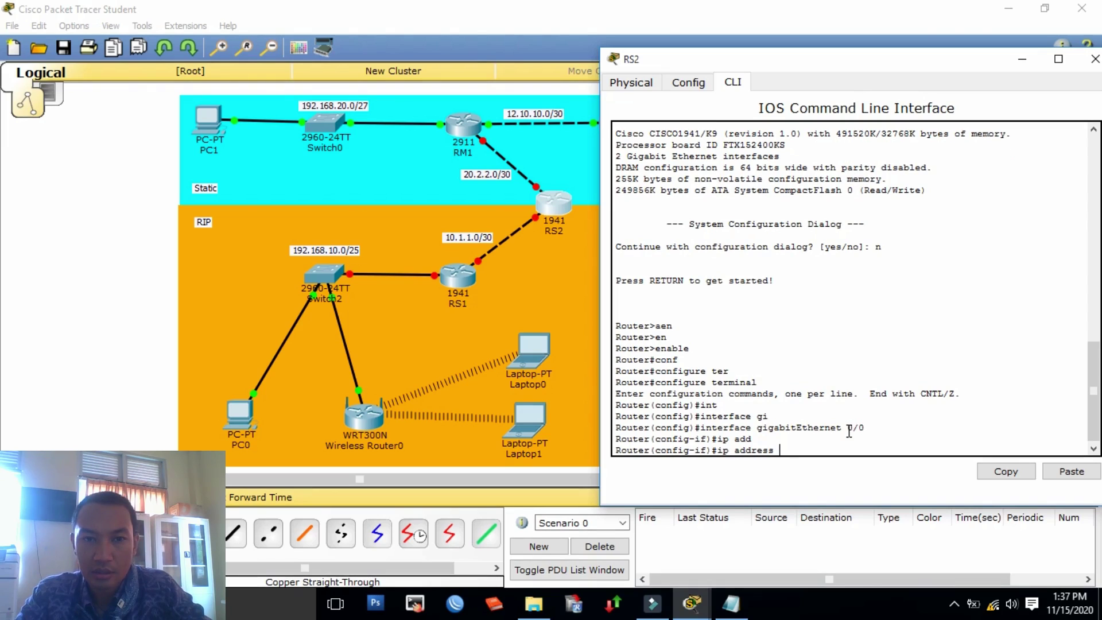
text(20)
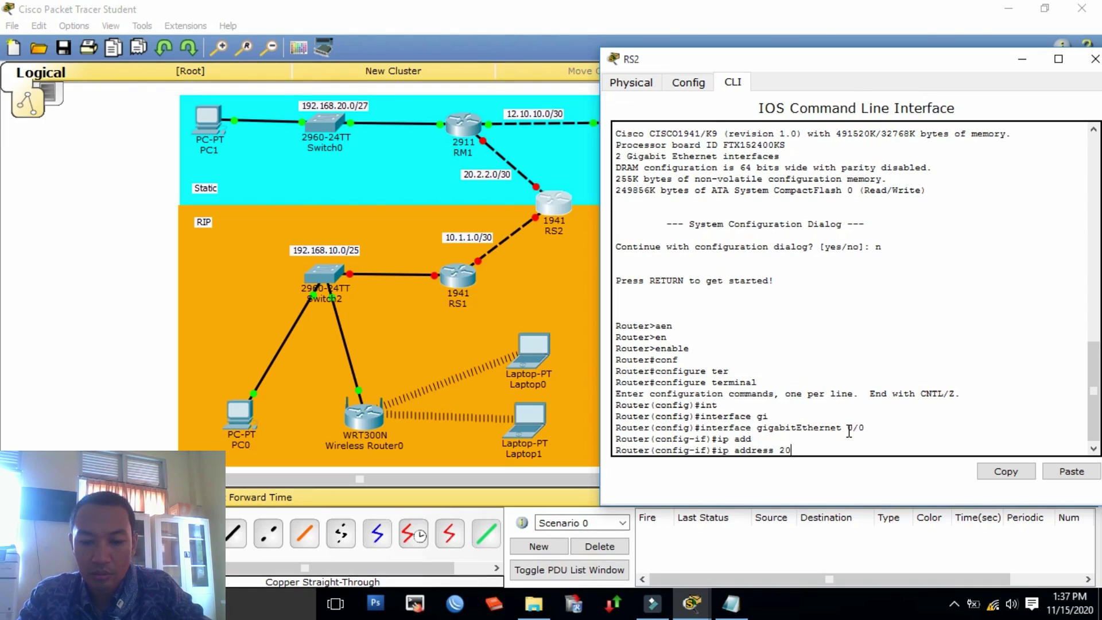
text(.2.2.2 2)
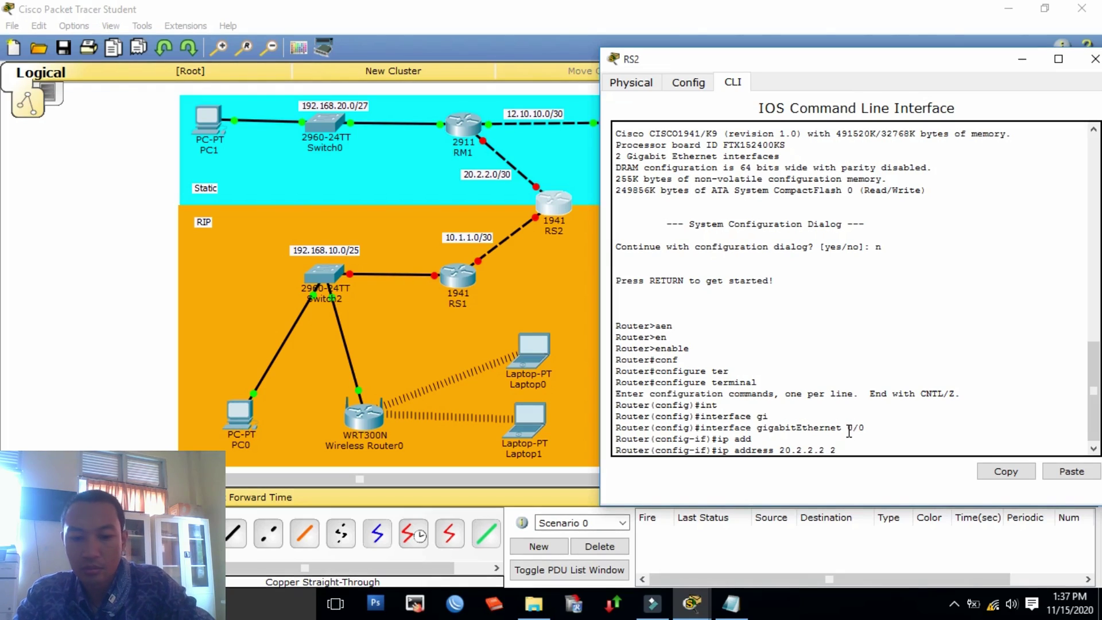
text(55.255.255.)
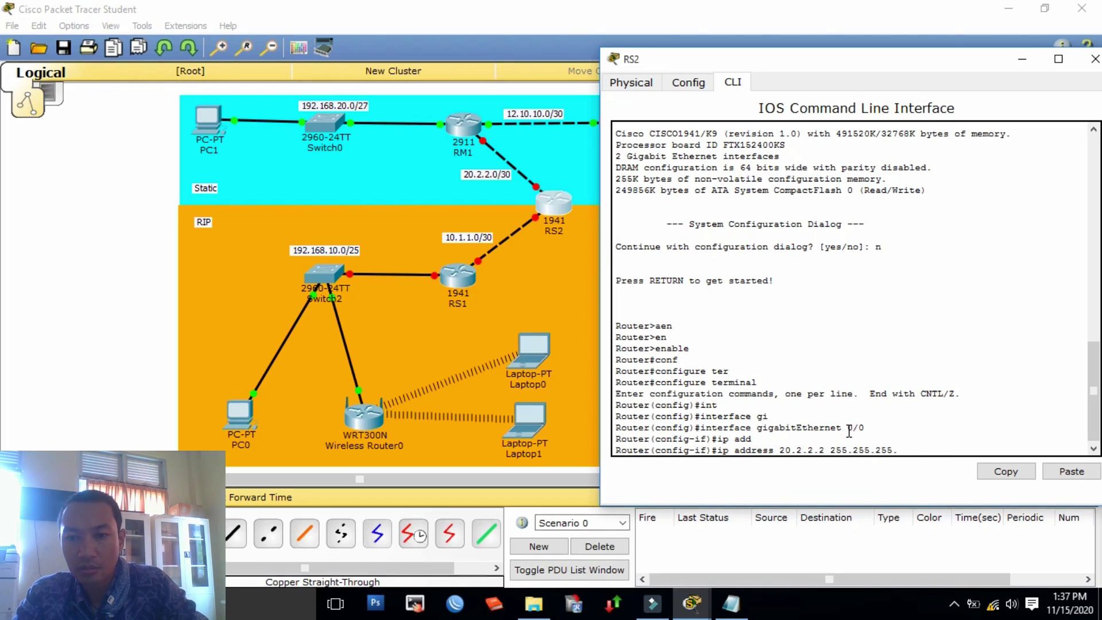
text(252)
key(Return)
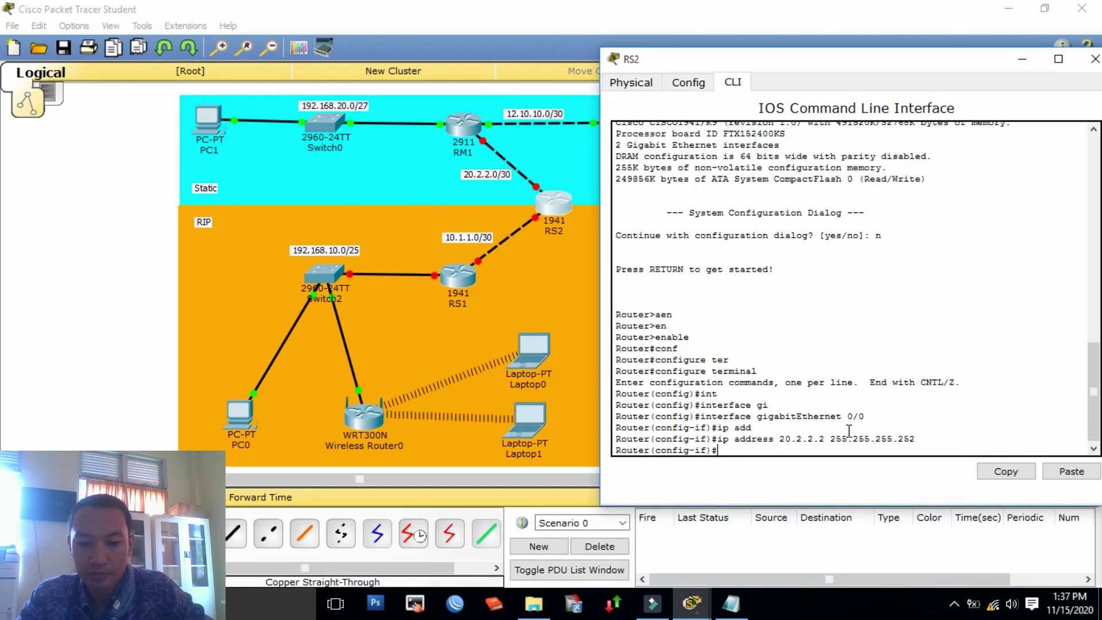
Step: Enable RS2's gigabitEthernet 0/0 interface with no shutdown
text(no)
key(Tab)
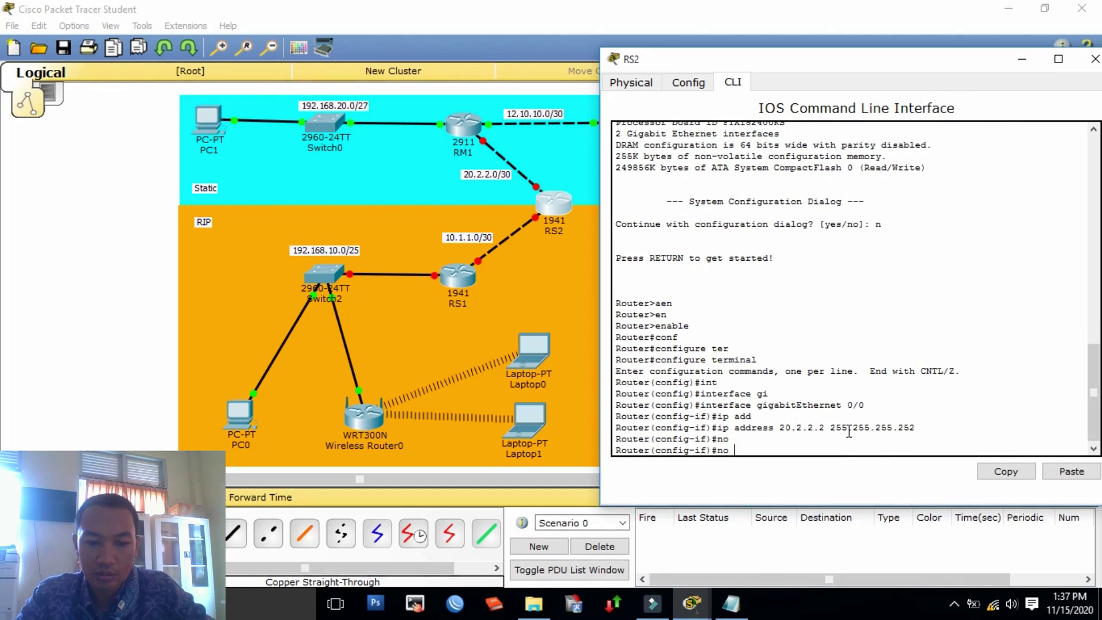
text(sh)
key(Tab)
key(Return)
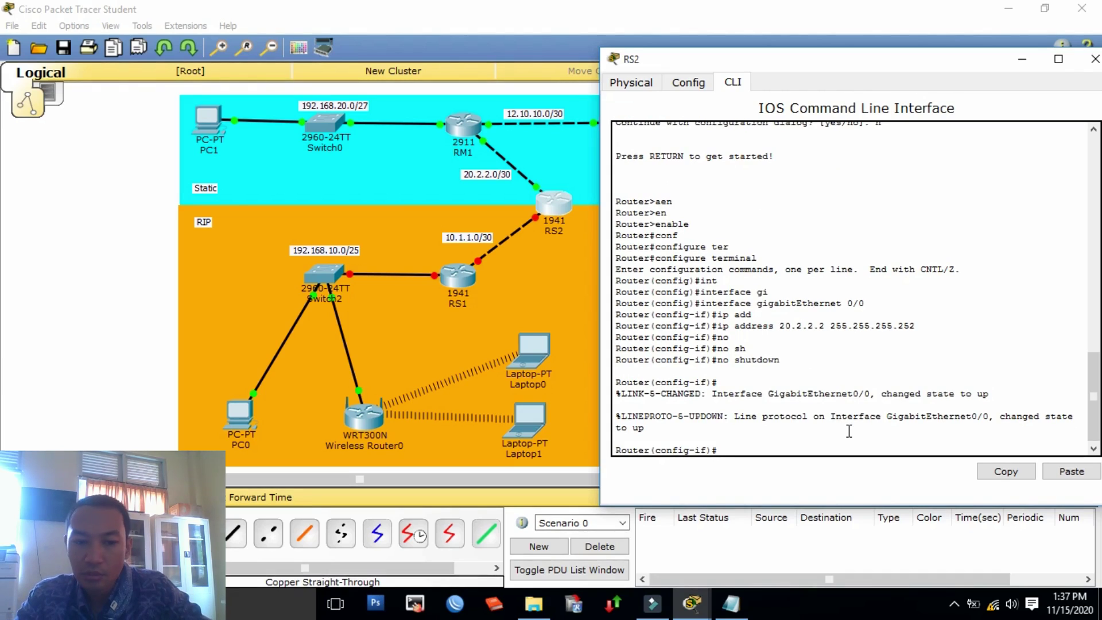
Step: Exit the current interface on RS2 and enter configuration of interface gigabitEthernet 0/1
text(e)
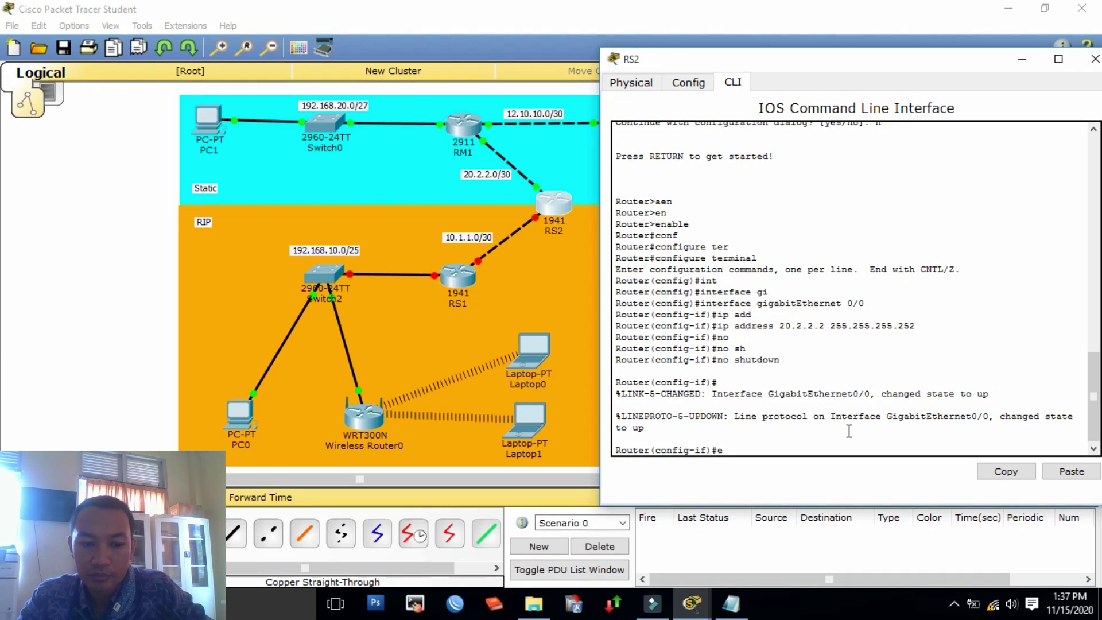
text(x)
key(Tab)
key(Return)
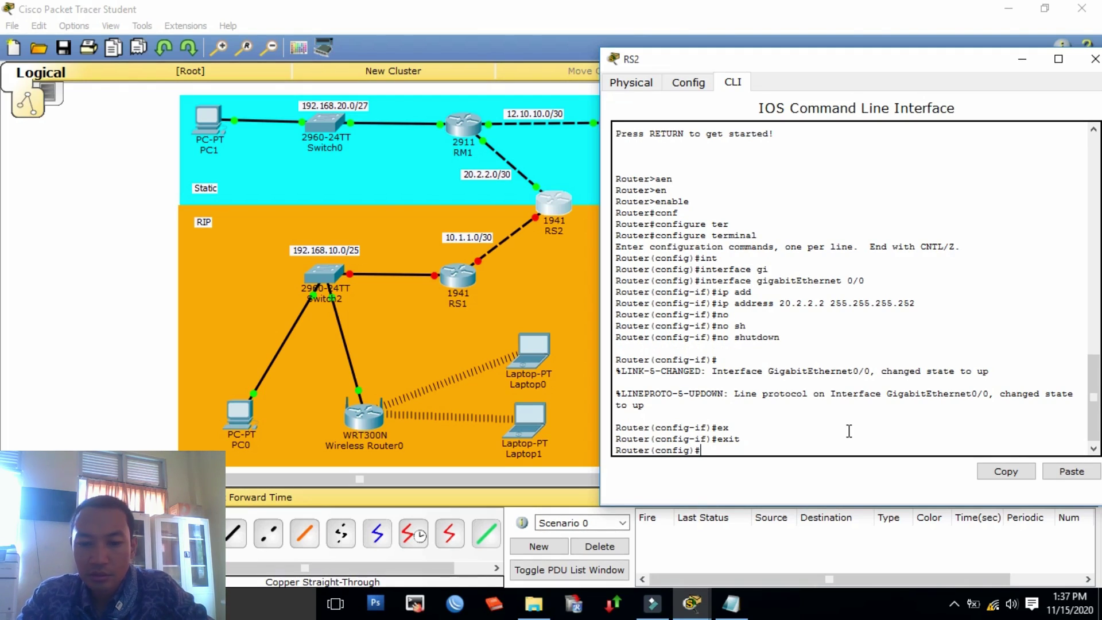
text(in)
text(t)
key(Tab)
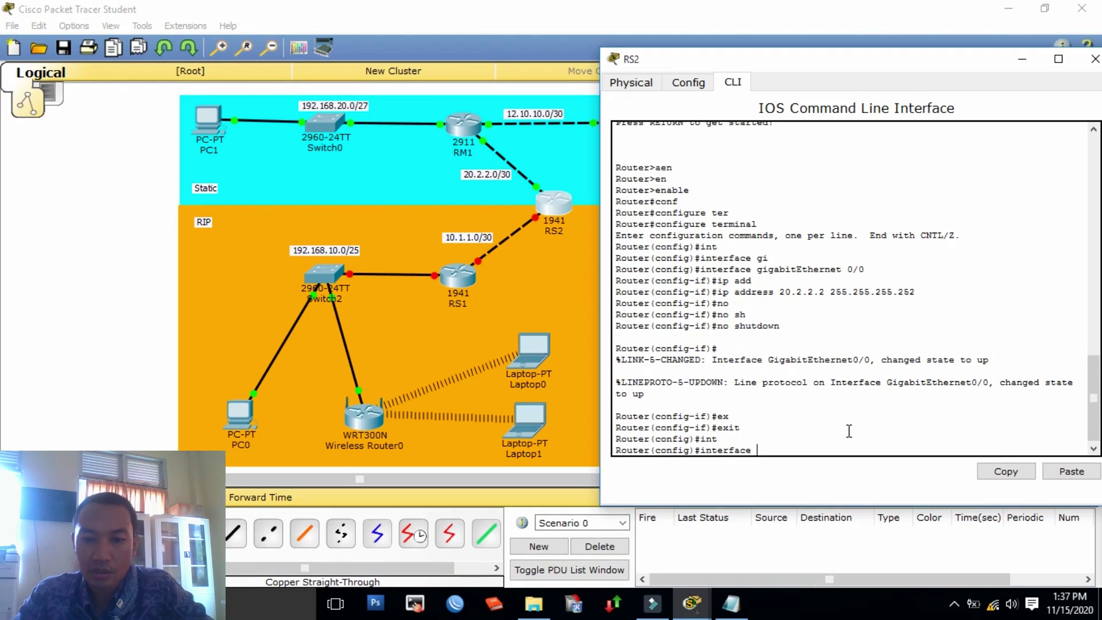
text(gi)
key(Tab)
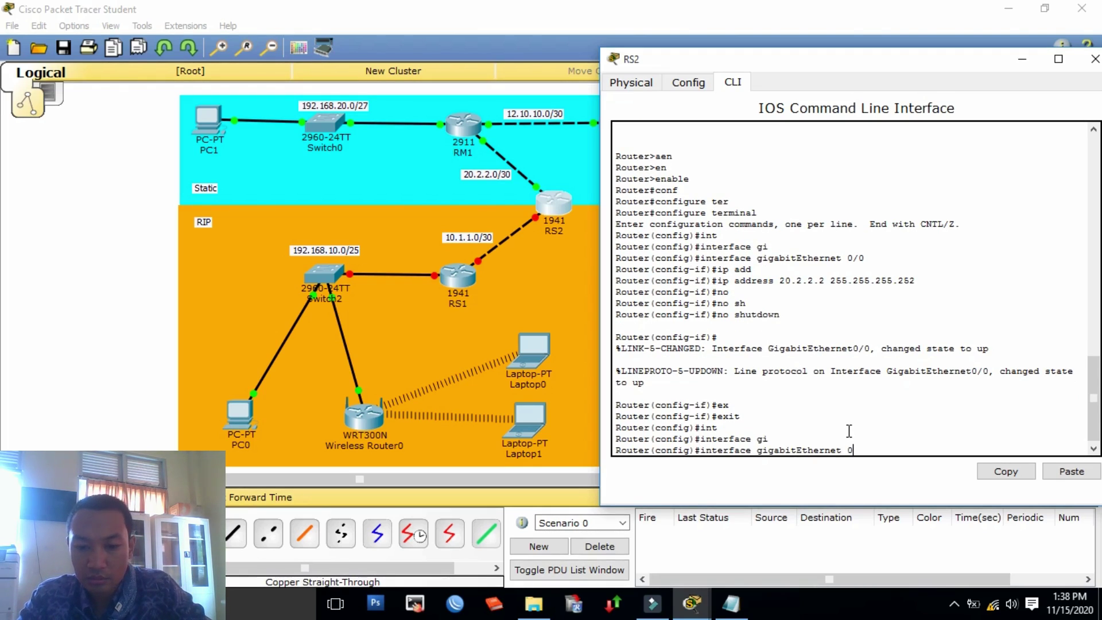
text(/1)
key(Return)
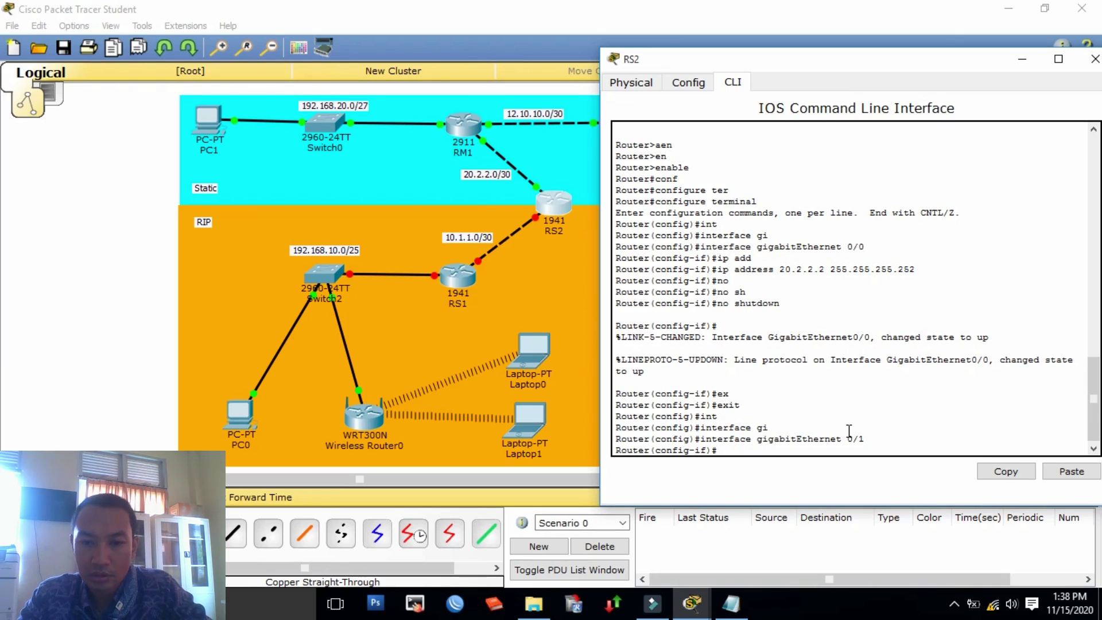
Step: Assign IP address 10.1.1.1 with mask 255.255.255.252 to gigabitEthernet 0/1 on RS2
text(ip)
key(Tab)
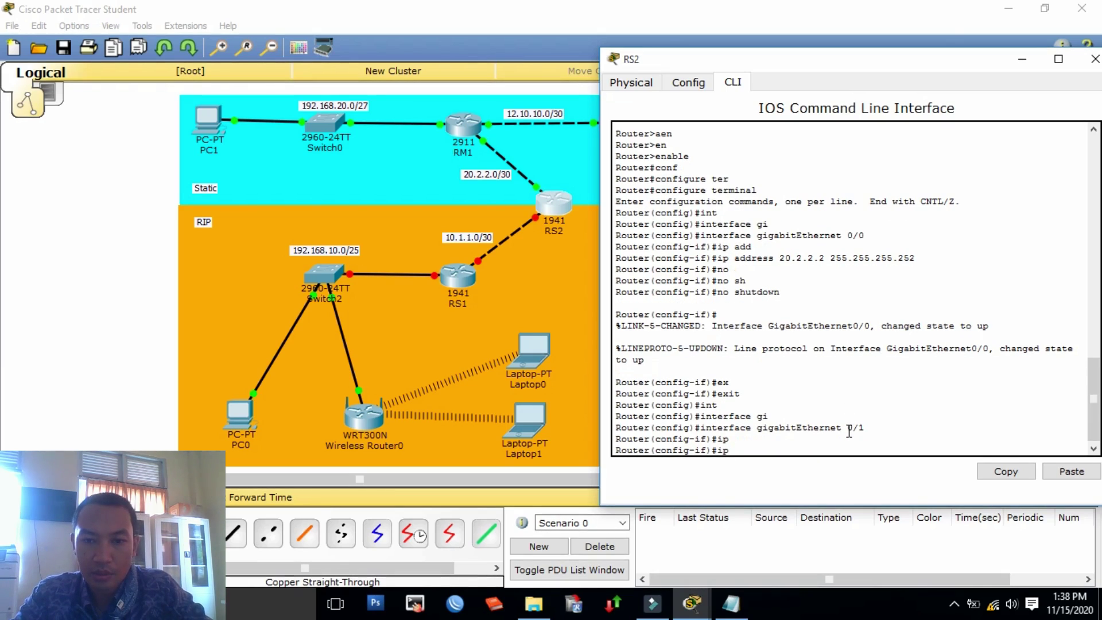
text(add)
key(Tab)
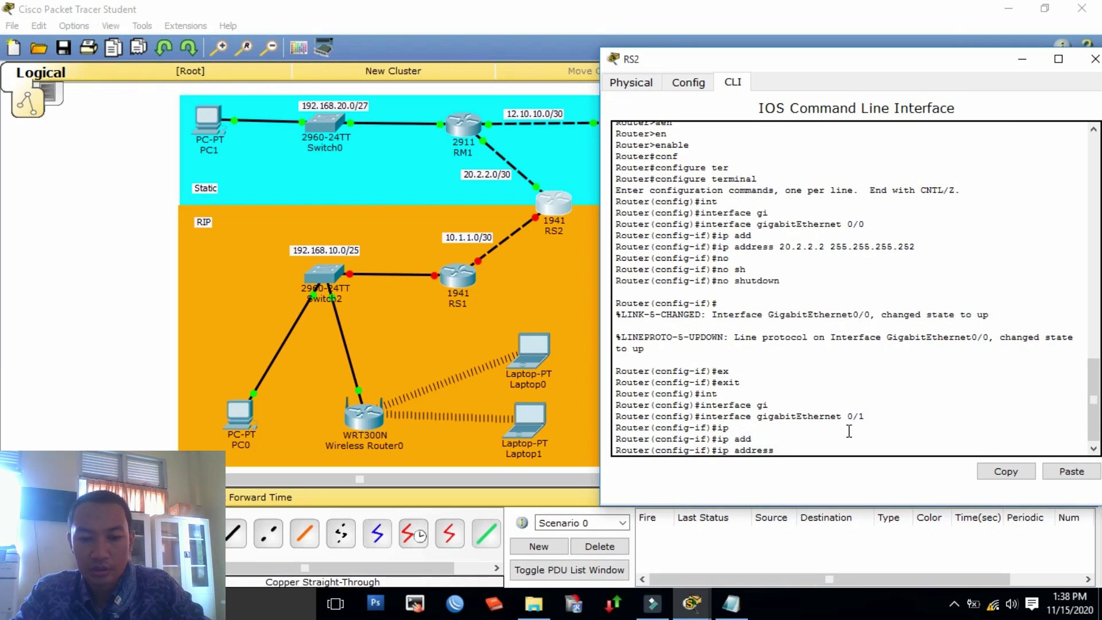
text(10.1)
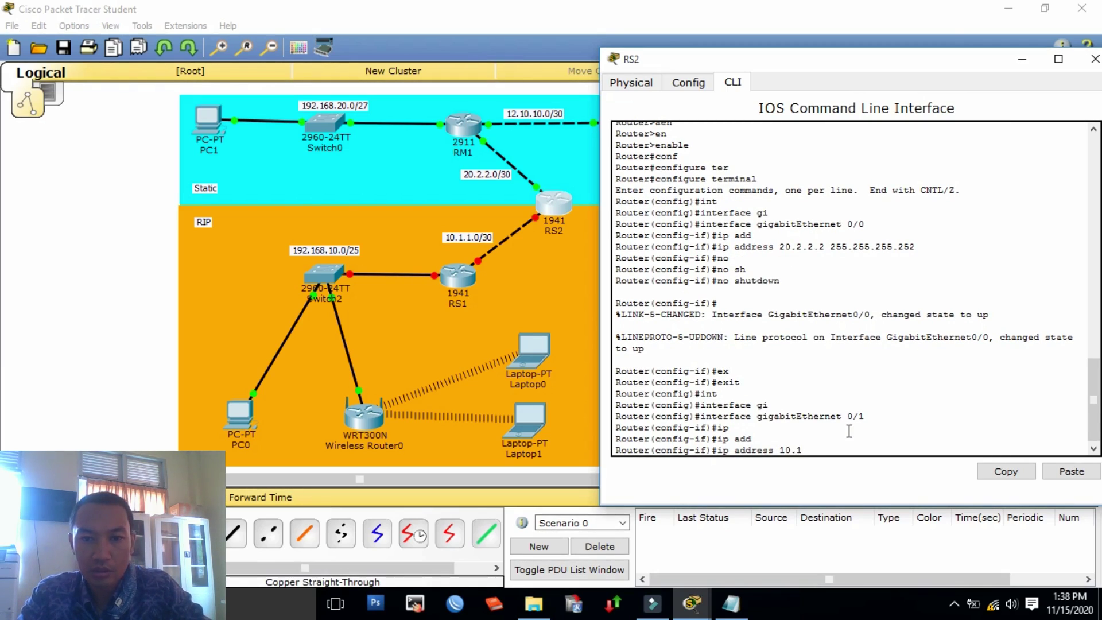
text(.1.1)
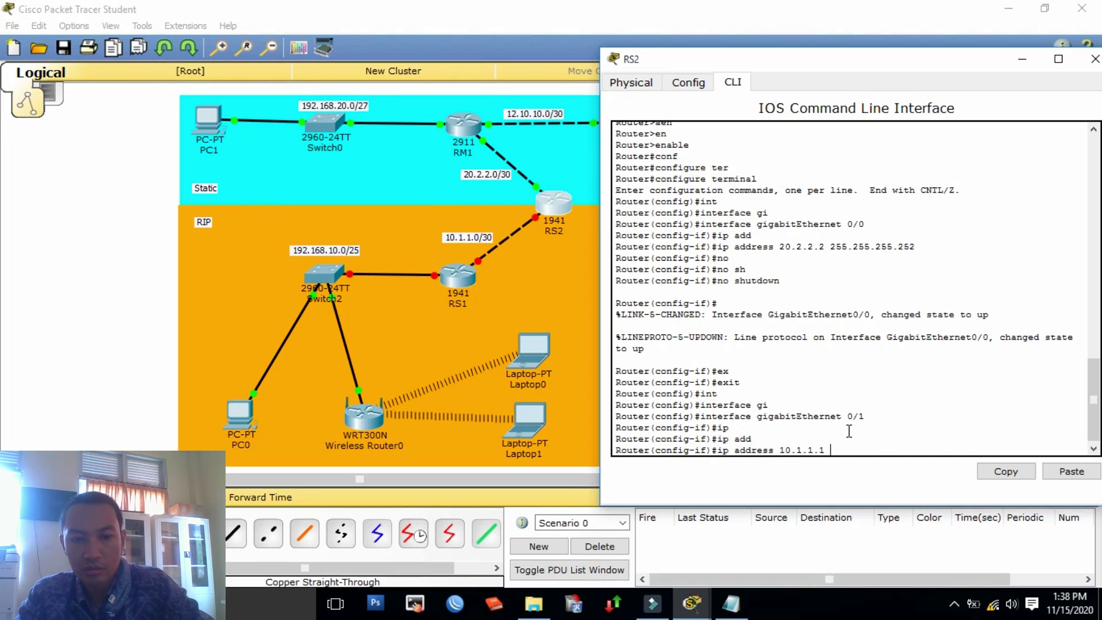
text( 255.255.255.)
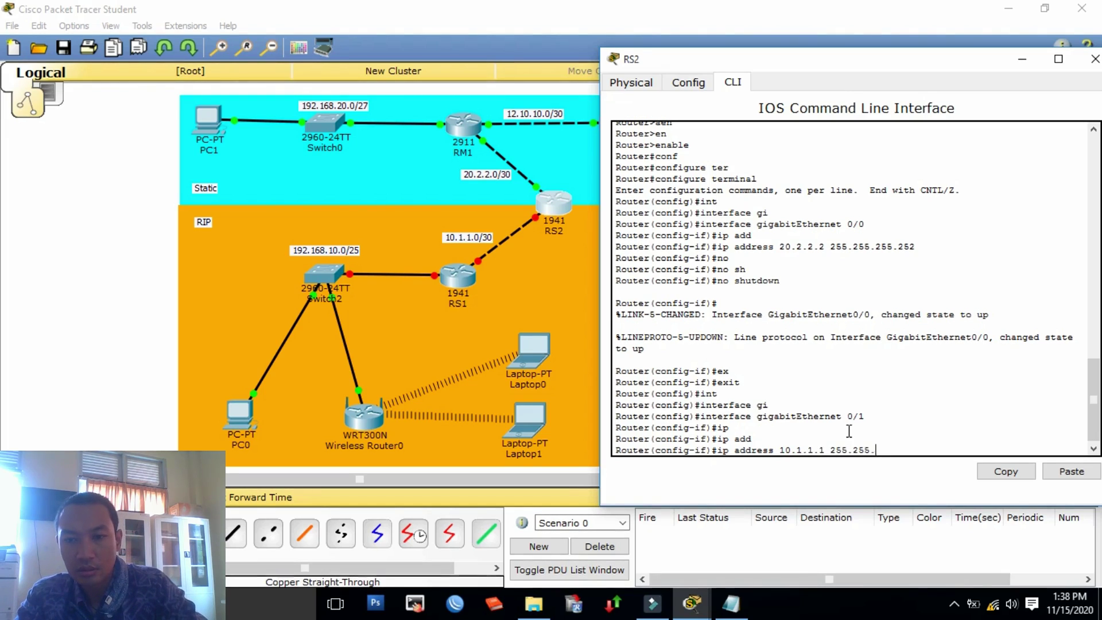
text(252)
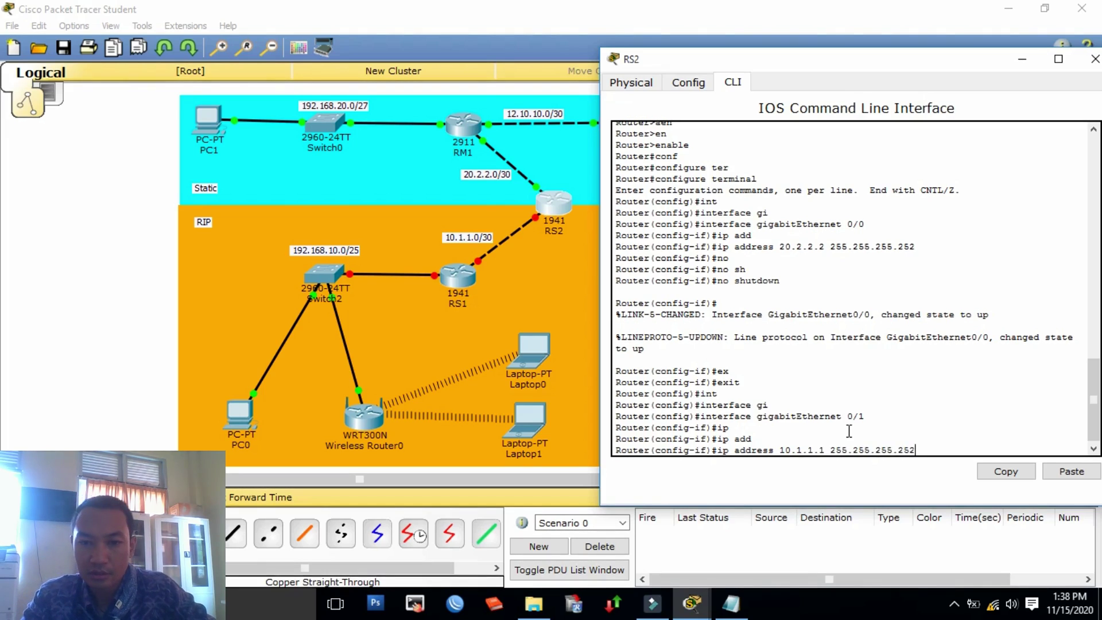
key(Return)
Step: Enable RS2's gigabitEthernet 0/1 interface with no shutdown
text(n)
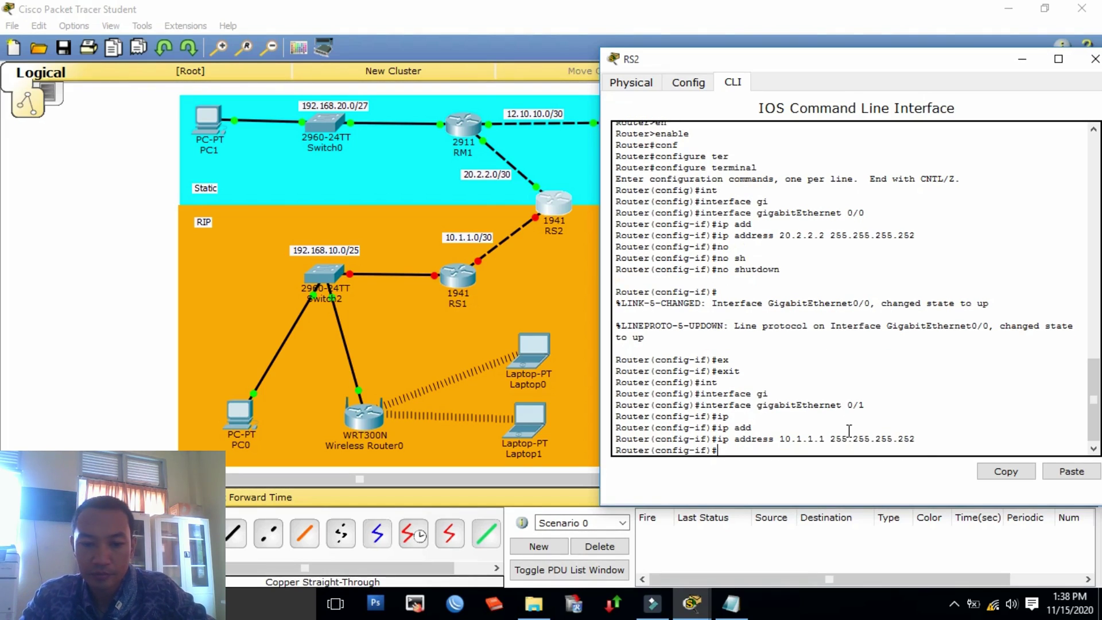
text(o)
key(Tab)
text(sh)
key(Tab)
key(Return)
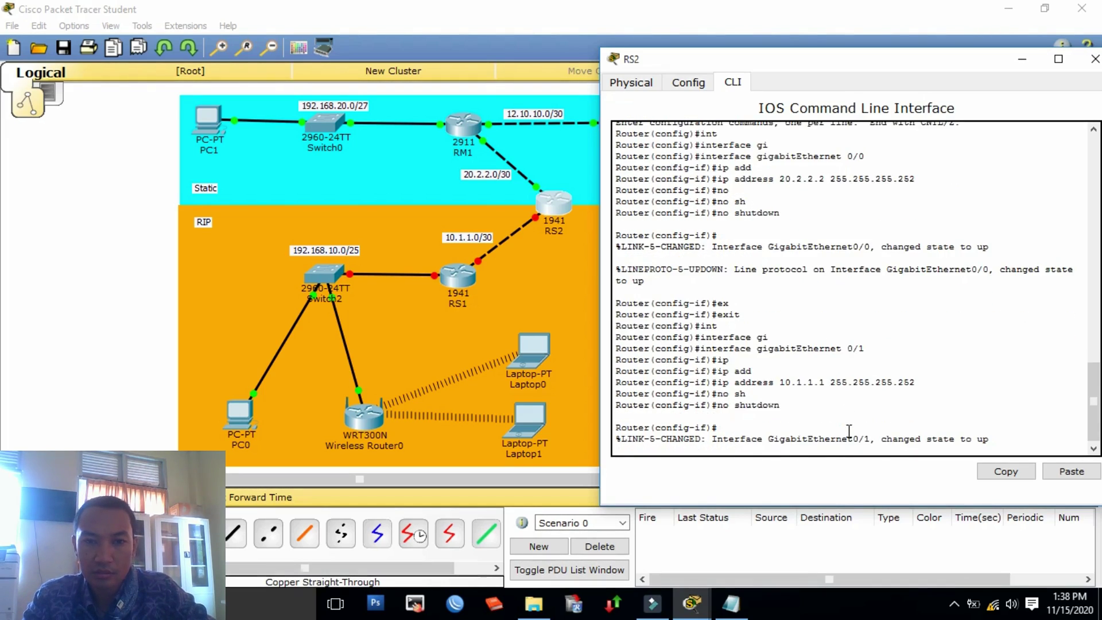
key(Return)
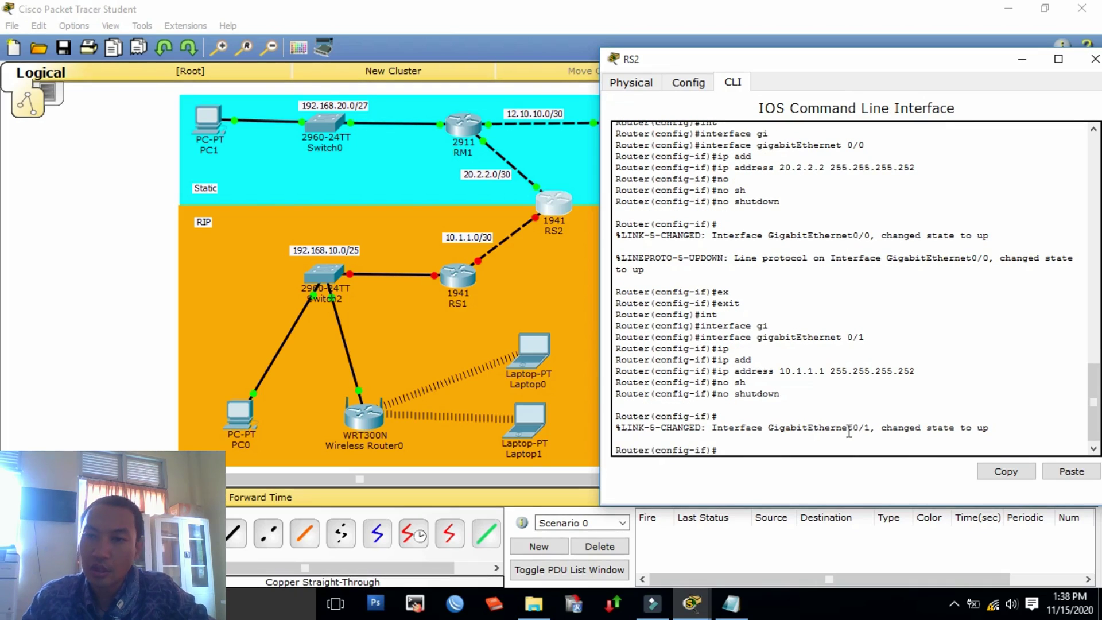
Step: Close RS2, check the port labels on RS1's links, then open RS1's command line and decline the initial configuration dialog
click(1095, 59)
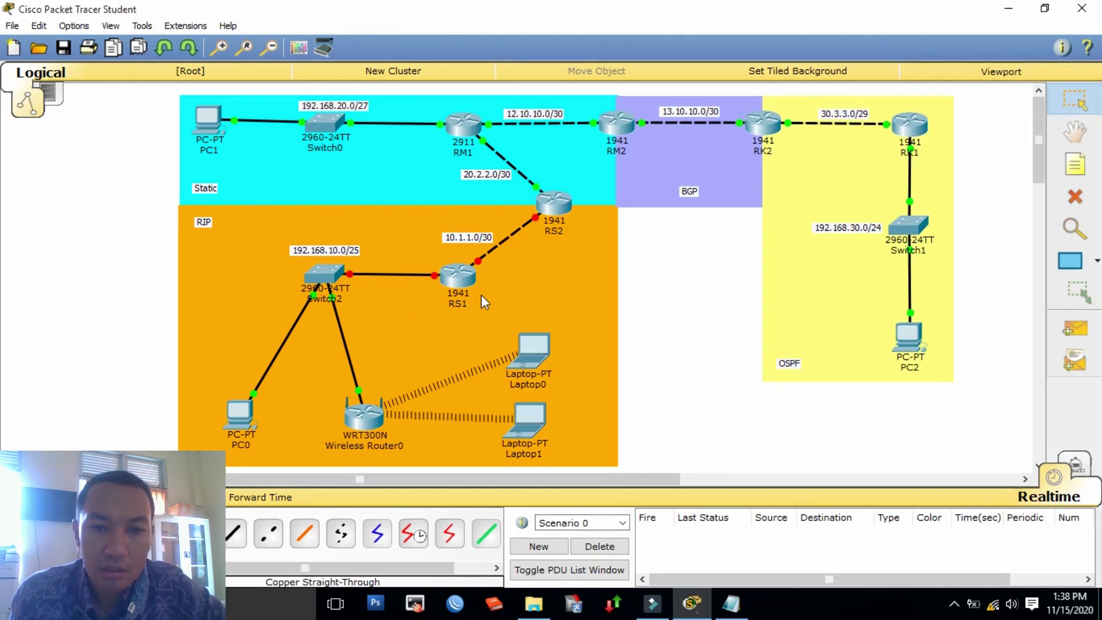
mouse_move(483, 255)
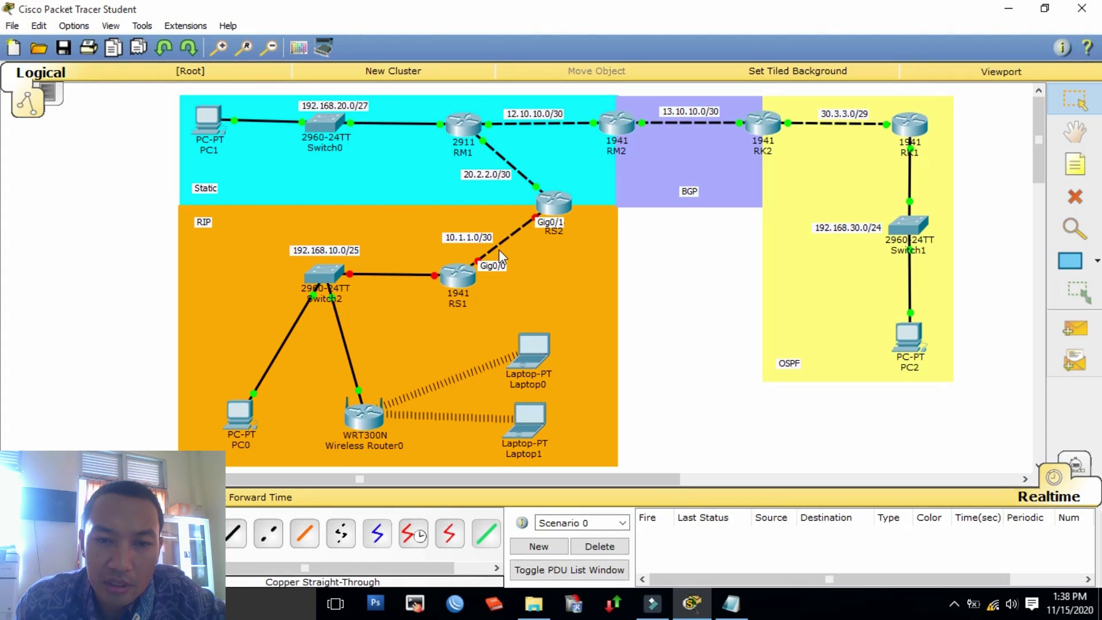
mouse_move(411, 273)
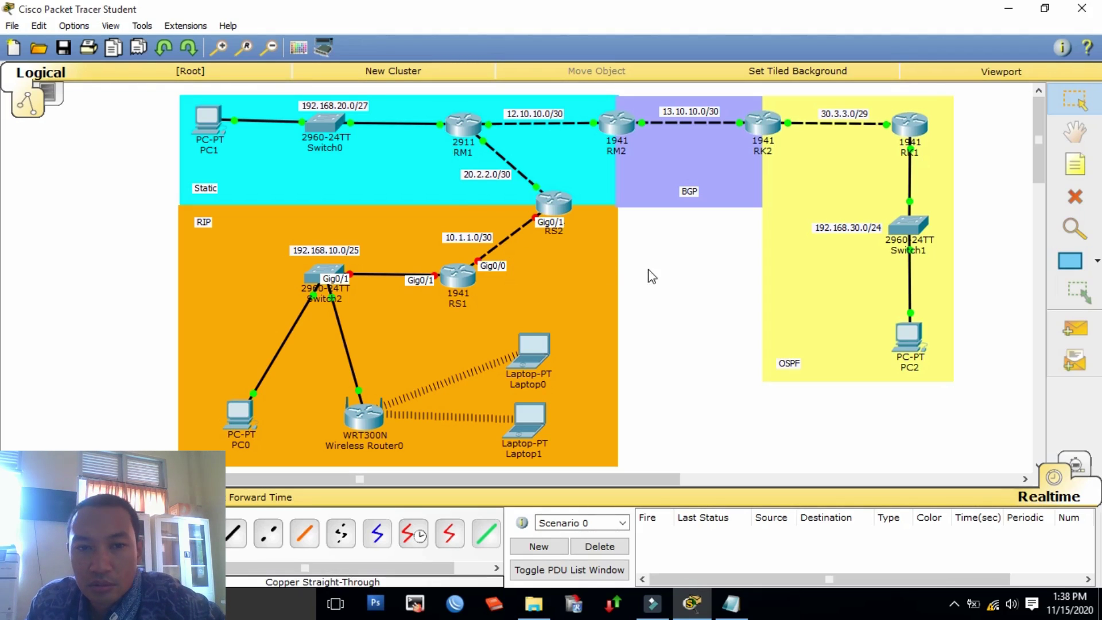
double_click(458, 273)
drag(551, 111, 841, 79)
click(703, 94)
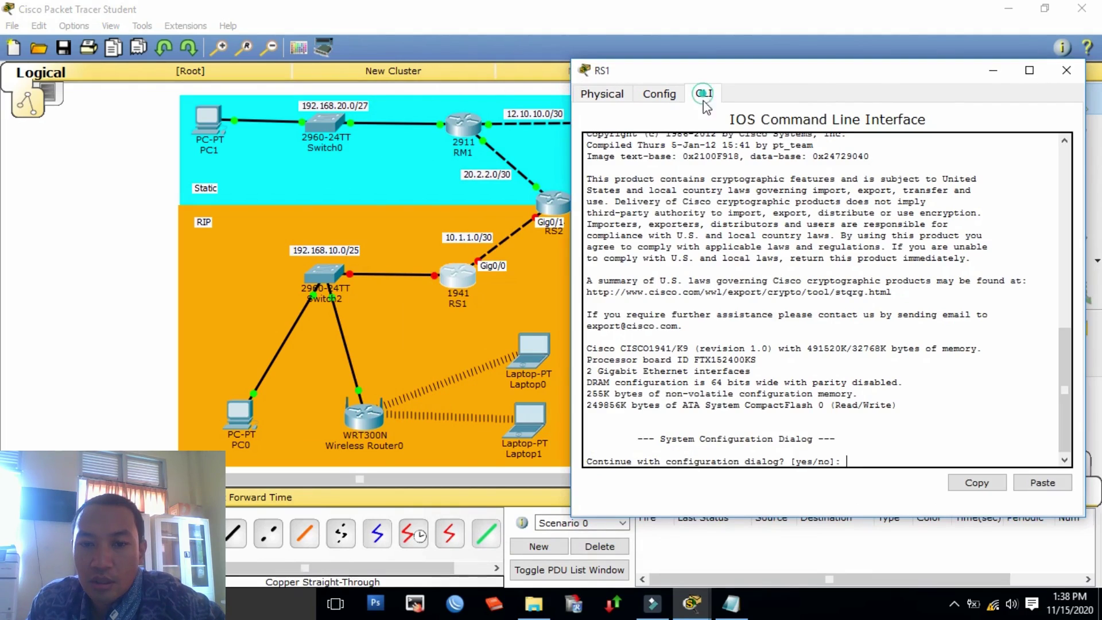
text(no)
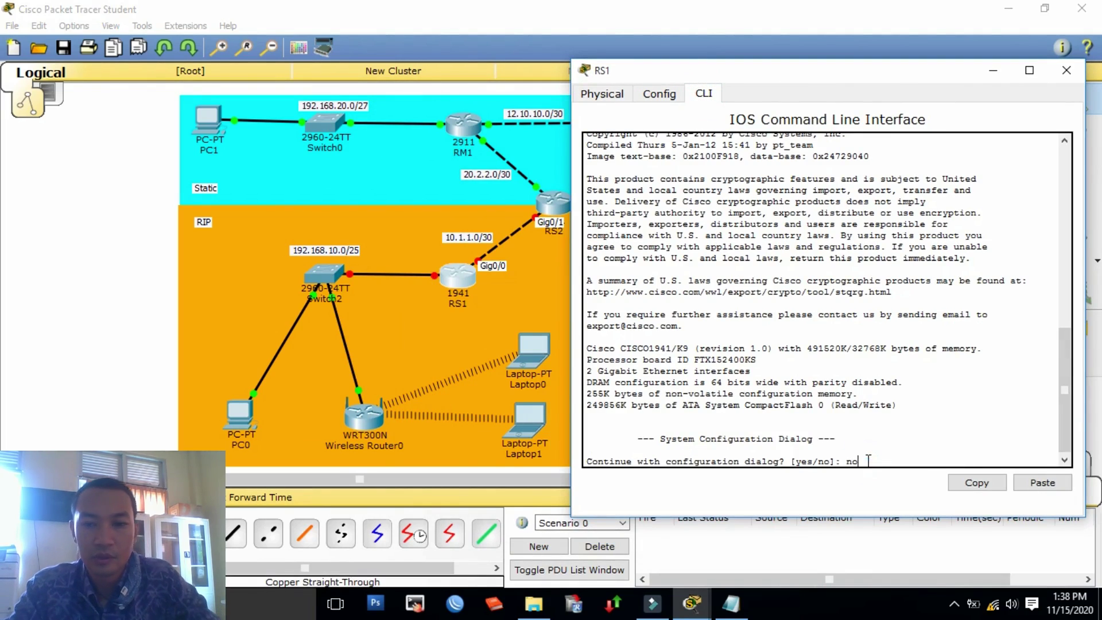
key(Return)
key(Return)
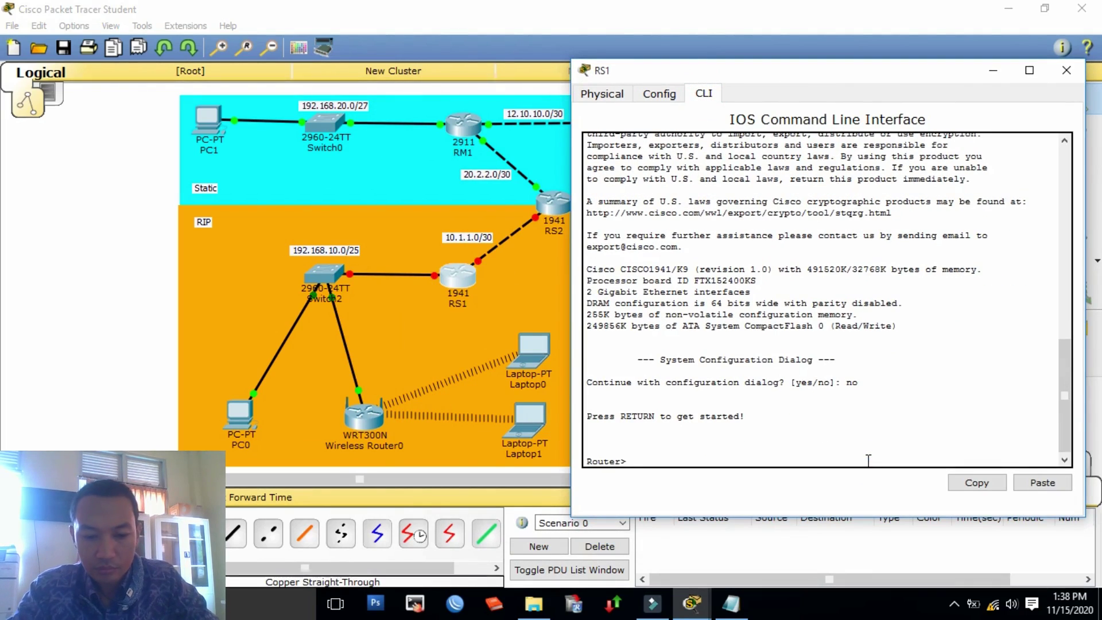
Step: Enter privileged mode on RS1 and go into global configuration mode with configure terminal
text(ena)
key(Tab)
key(Return)
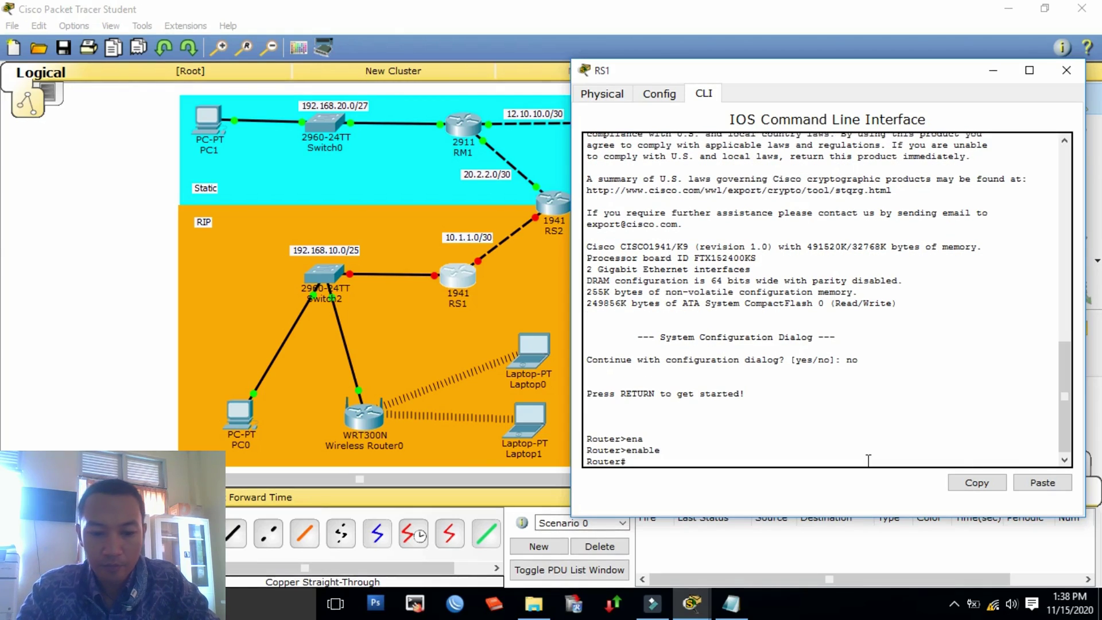
text(conf)
key(Tab)
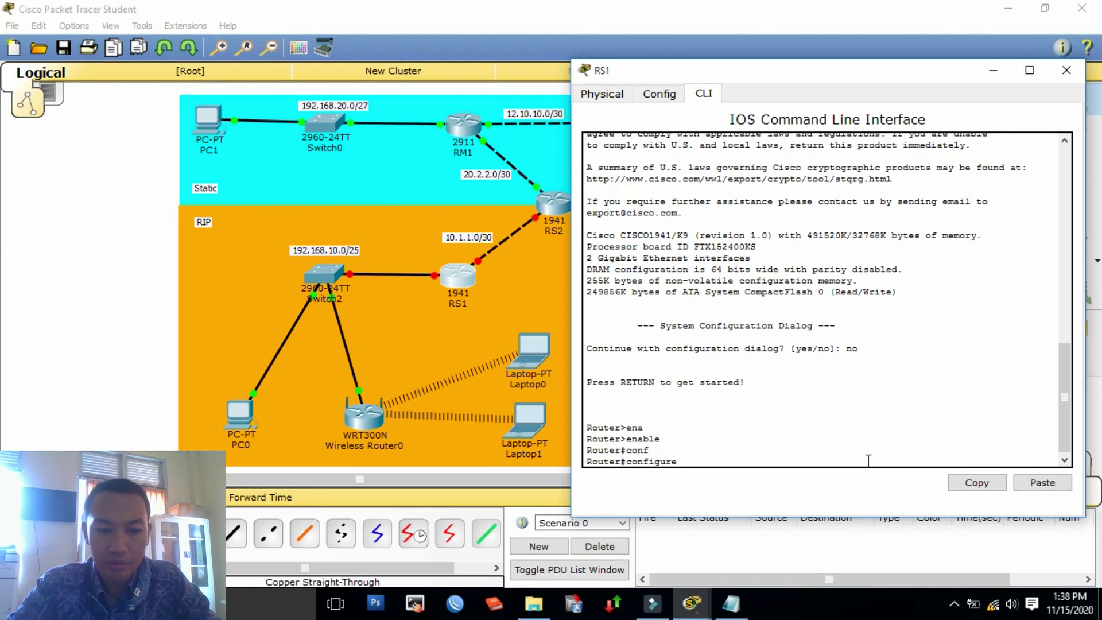
text(ter)
key(Tab)
key(Return)
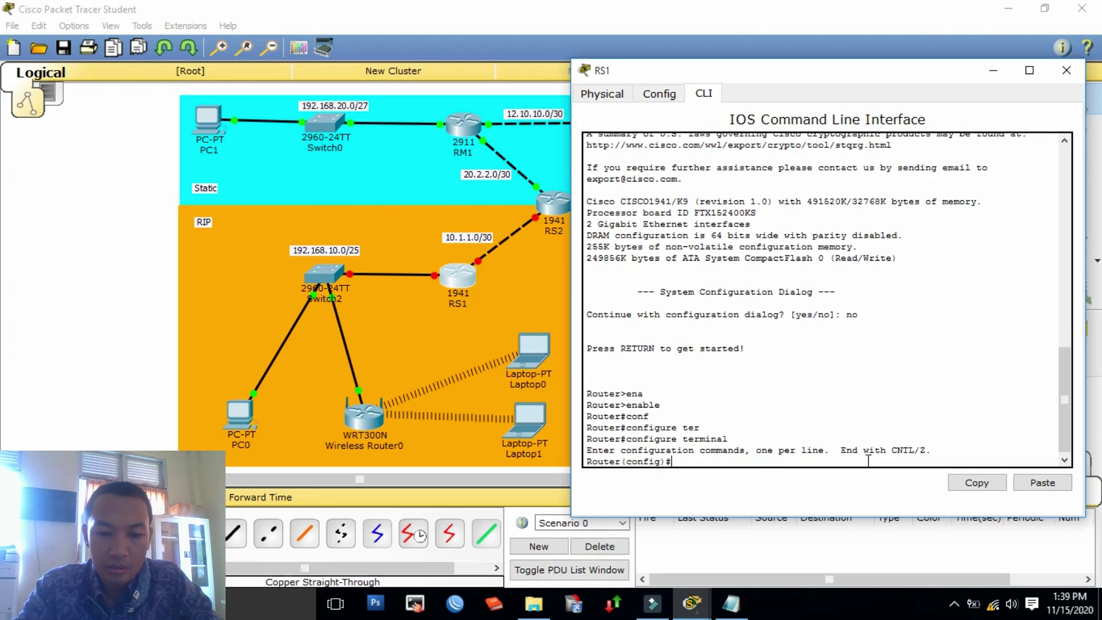
Step: Enter configuration of interface gigabitEthernet 0/0 on RS1, the port facing RS2
text(int)
key(Tab)
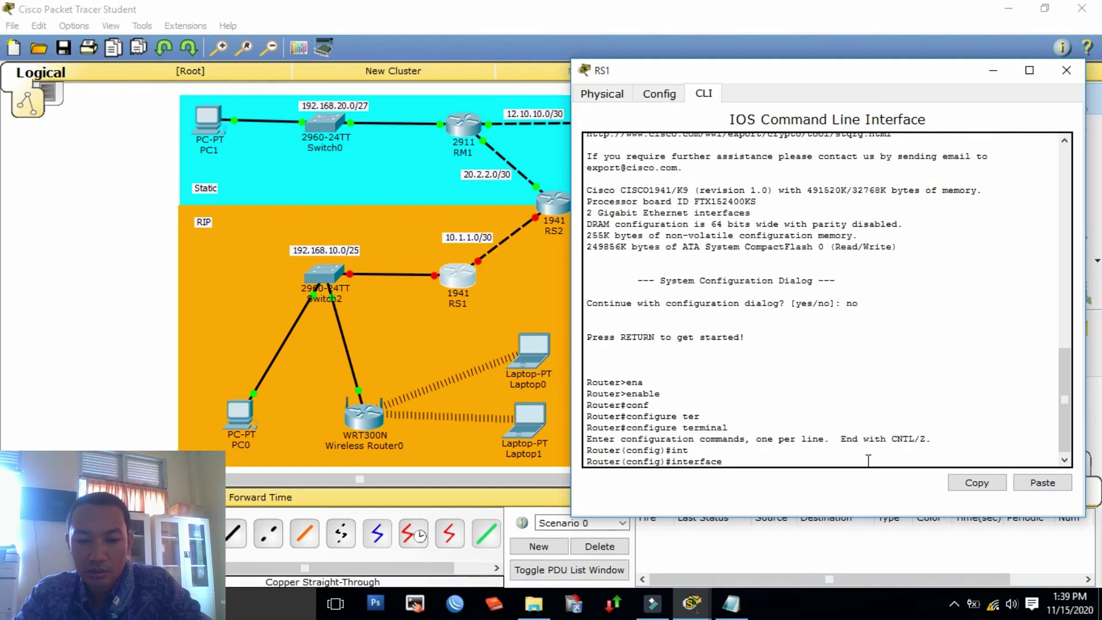
key(Tab)
text(0)
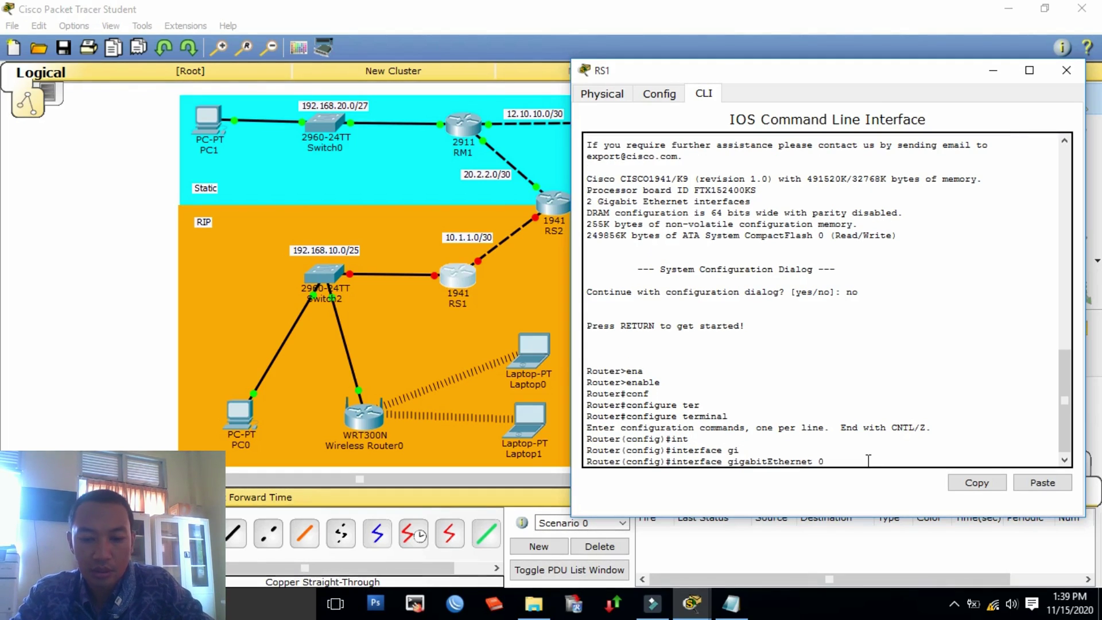
text(/0)
key(Return)
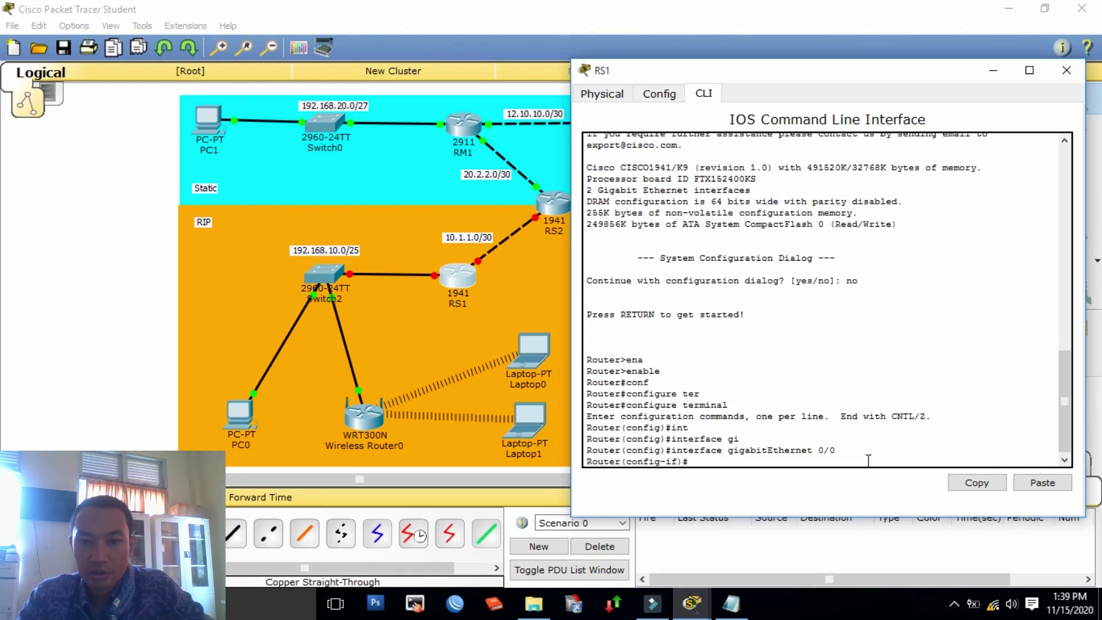
Step: Assign IP address 10.1.1.2 with mask 255.255.255.252 to gigabitEthernet 0/0 on RS1
text(ip add)
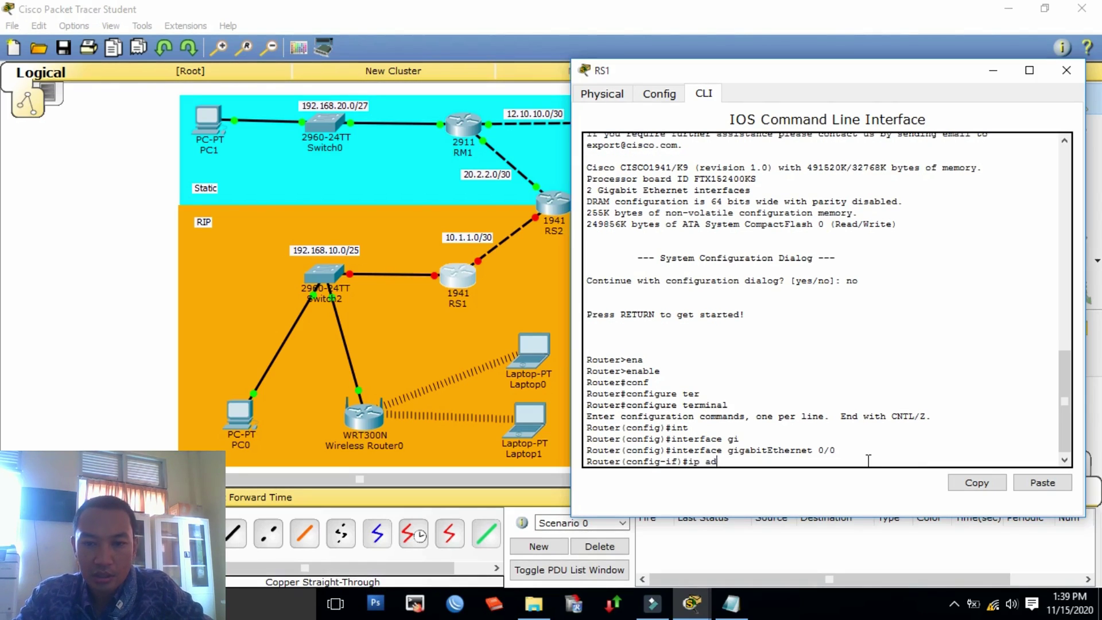
key(Tab)
text(10.1.1)
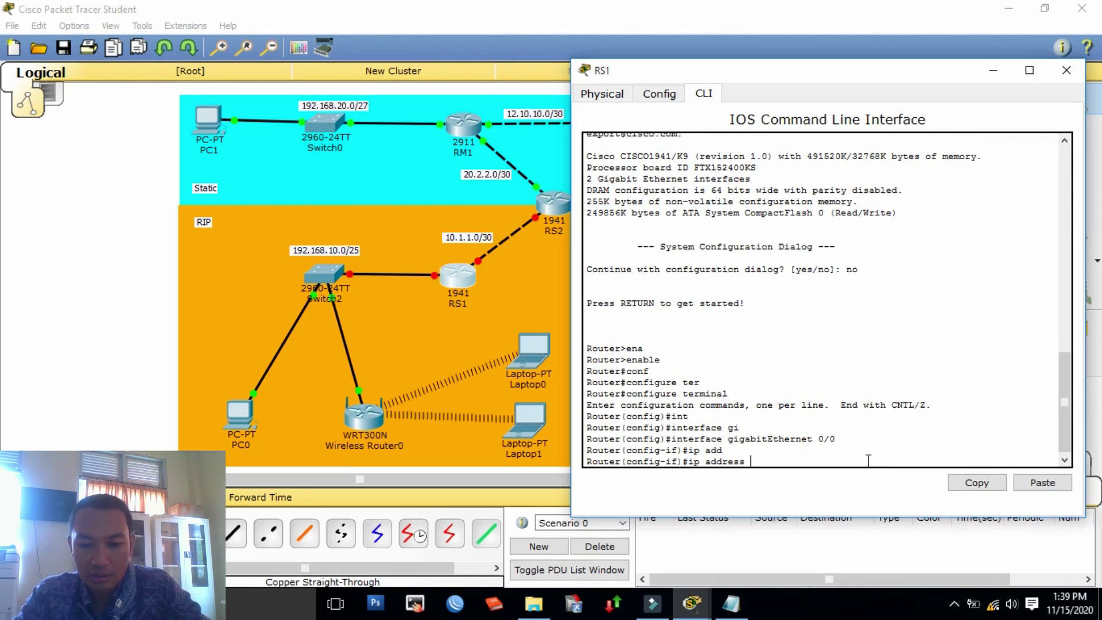
text(.)
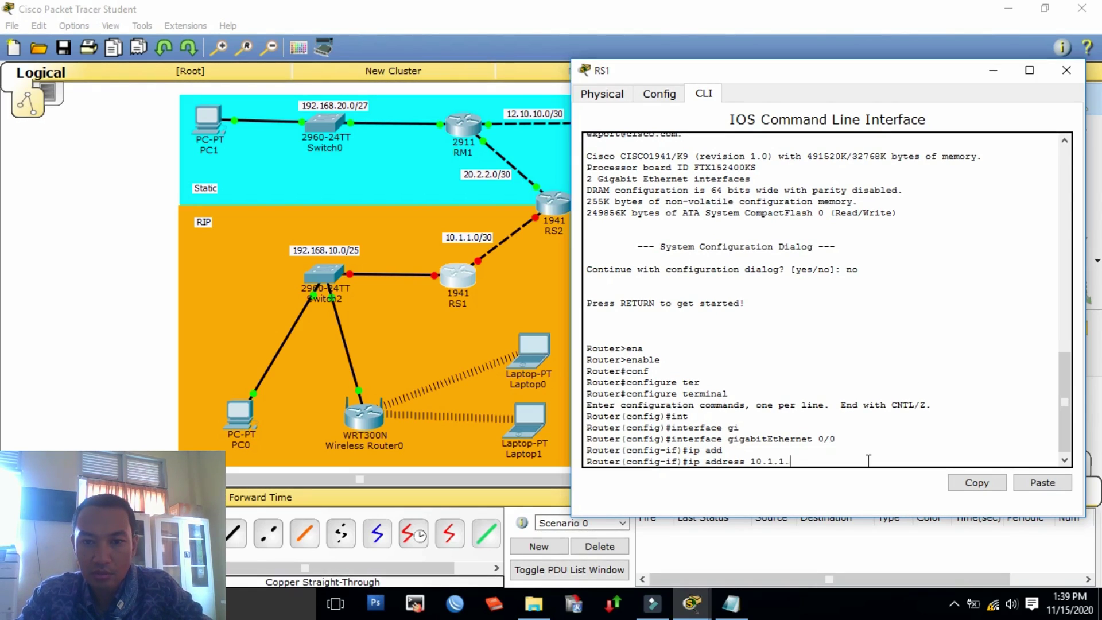
text(2)
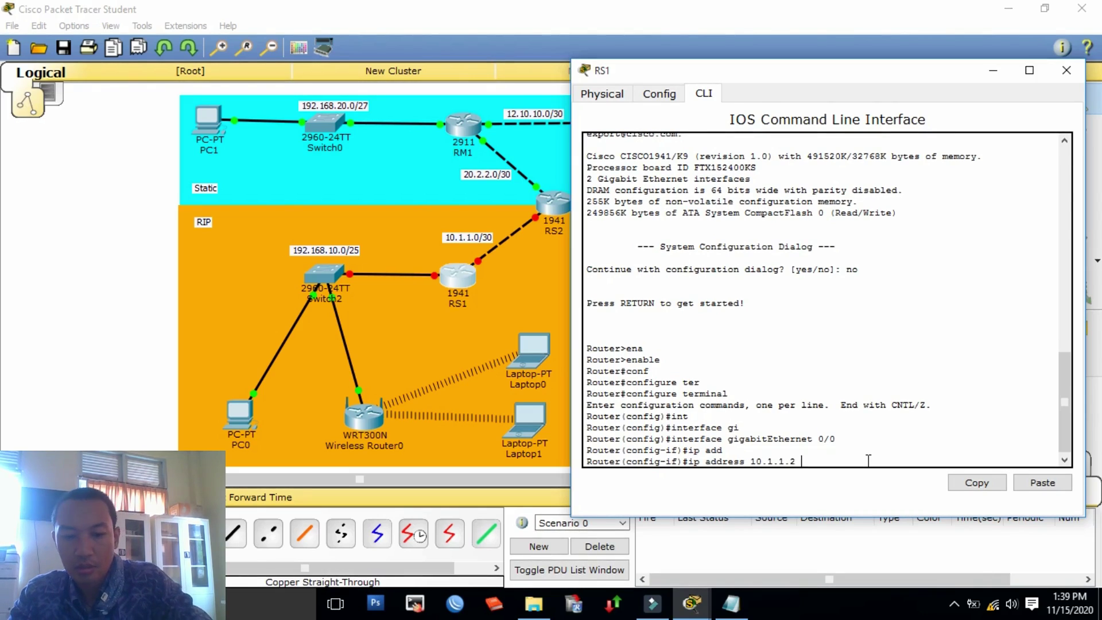
text( 255.255.255.)
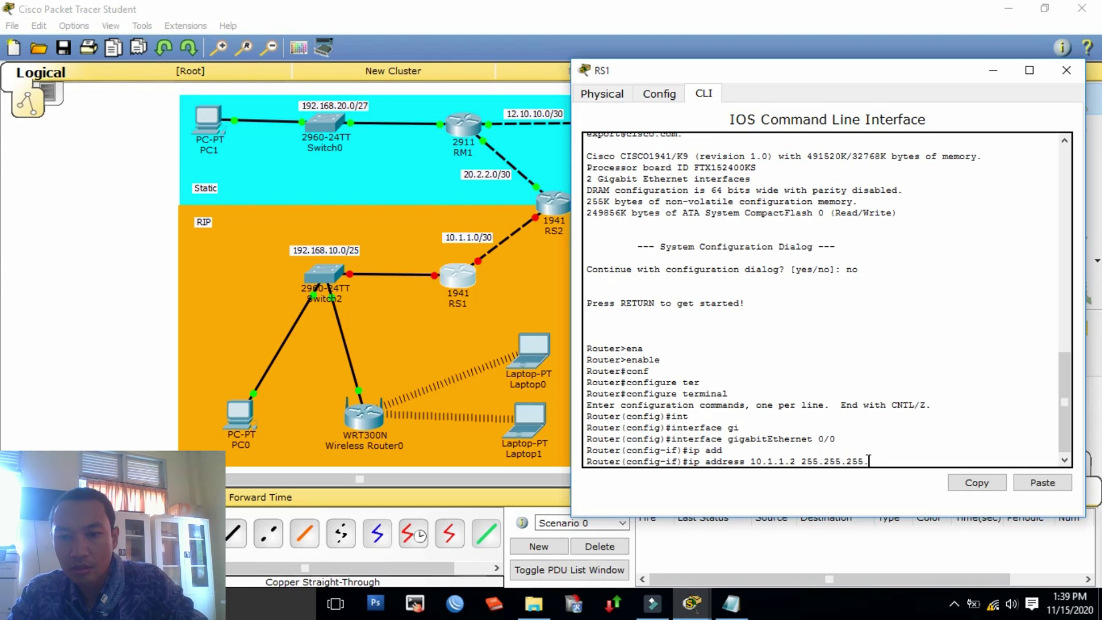
text(252)
key(Return)
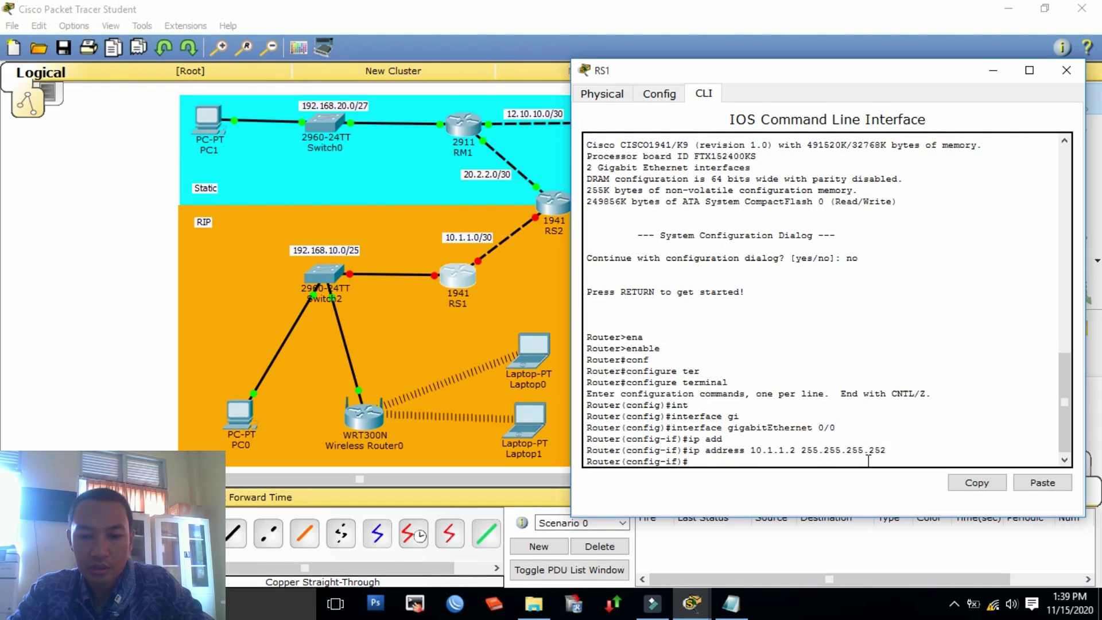
Step: Enable RS1's gigabitEthernet 0/0 interface with no shutdown and return to global configuration mode
text(no)
key(Tab)
key(Return)
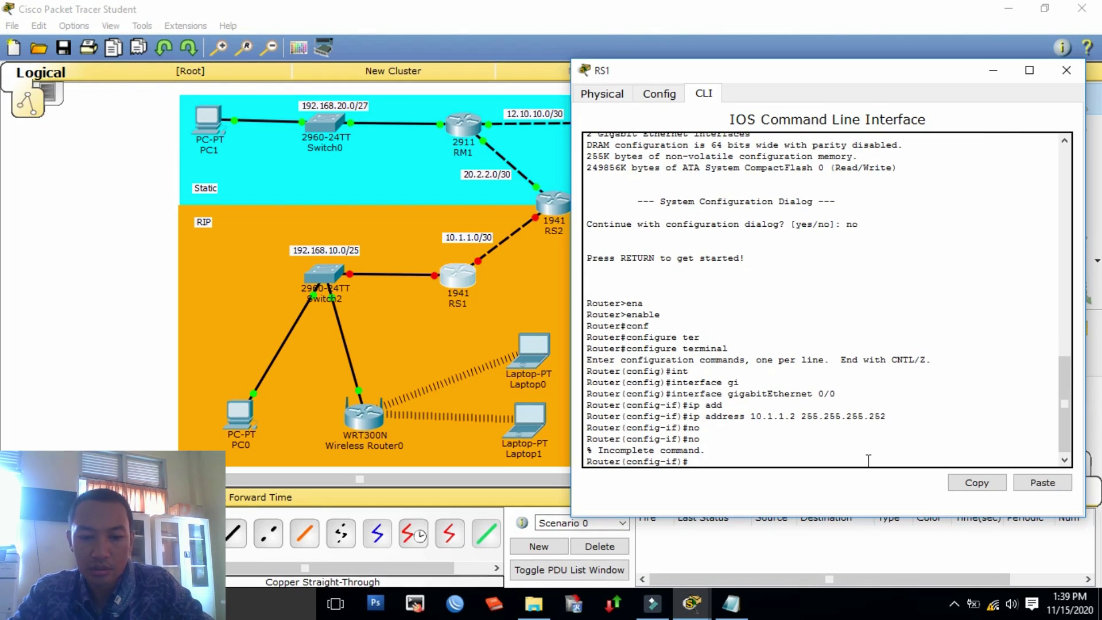
text(no sh)
key(Tab)
key(Return)
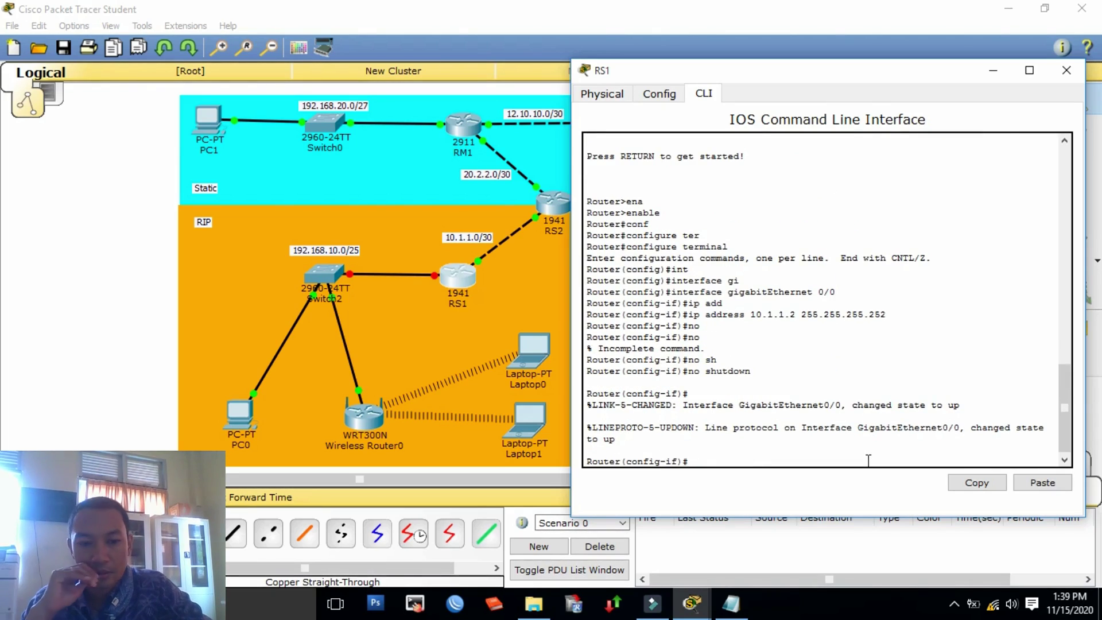
text(ex)
key(Return)
key(Return)
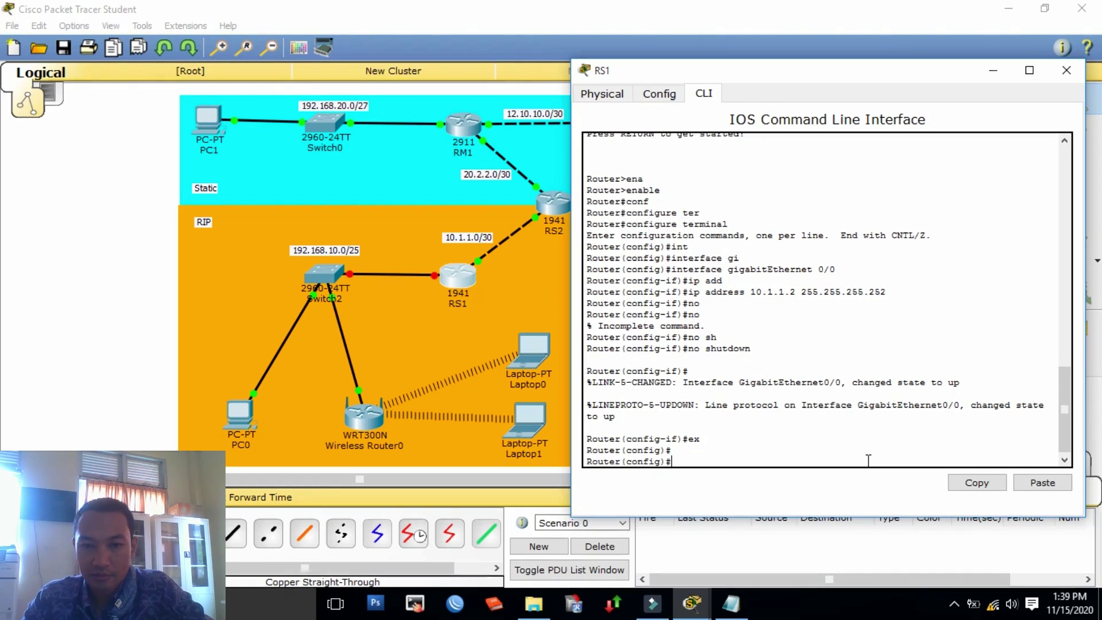
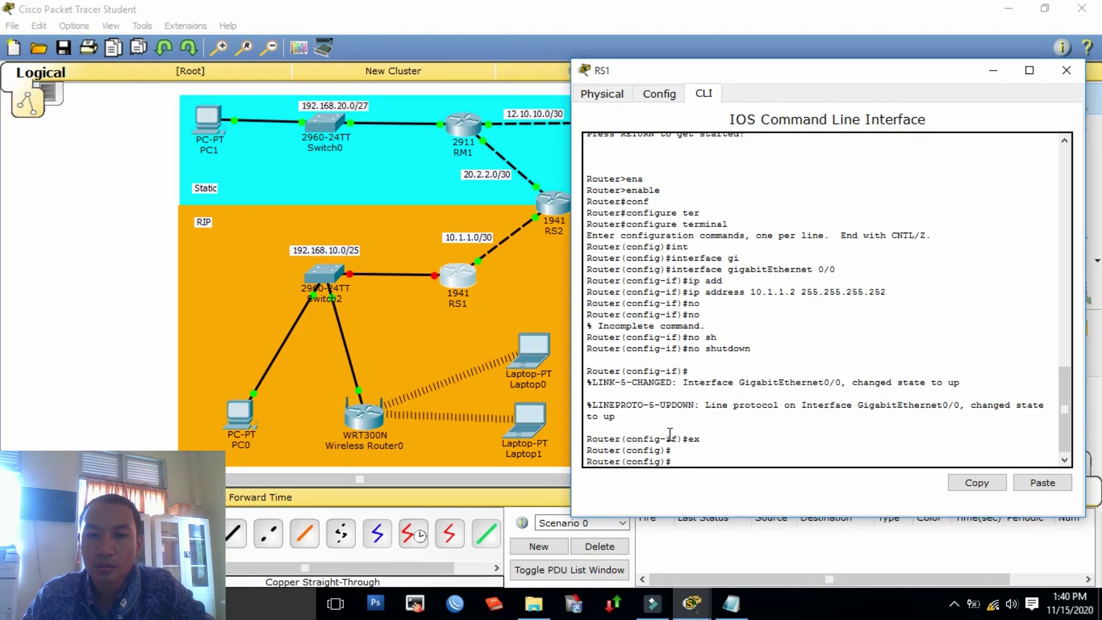
Step: Enter configuration of interface gigabitEthernet 0/1 on RS1, the port facing Switch2
click(698, 460)
text(int)
key(Tab)
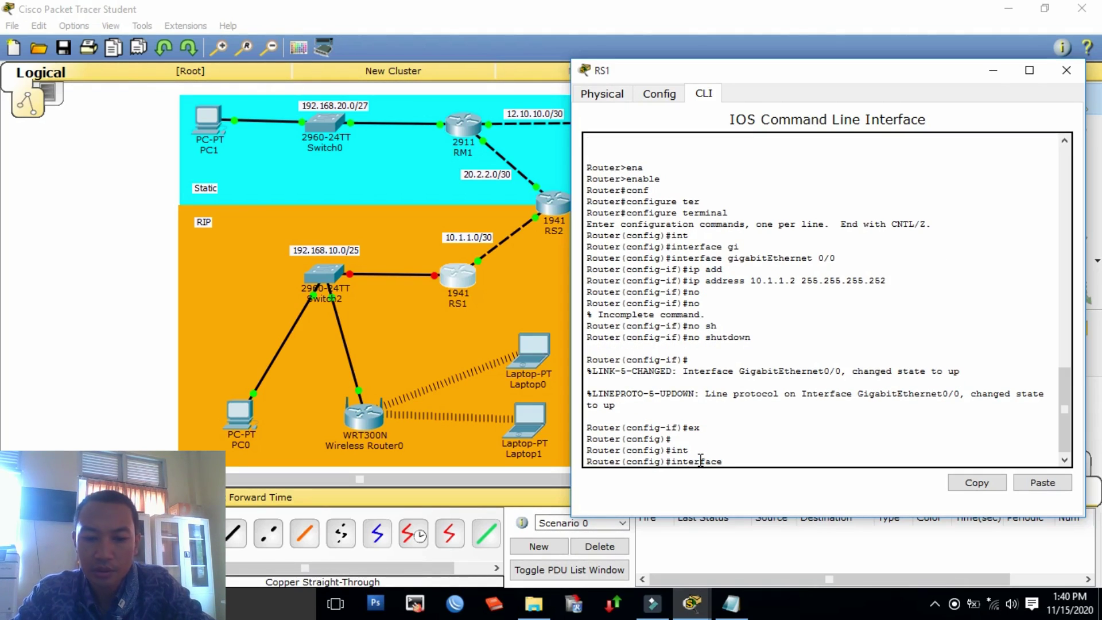
text(gi)
key(Tab)
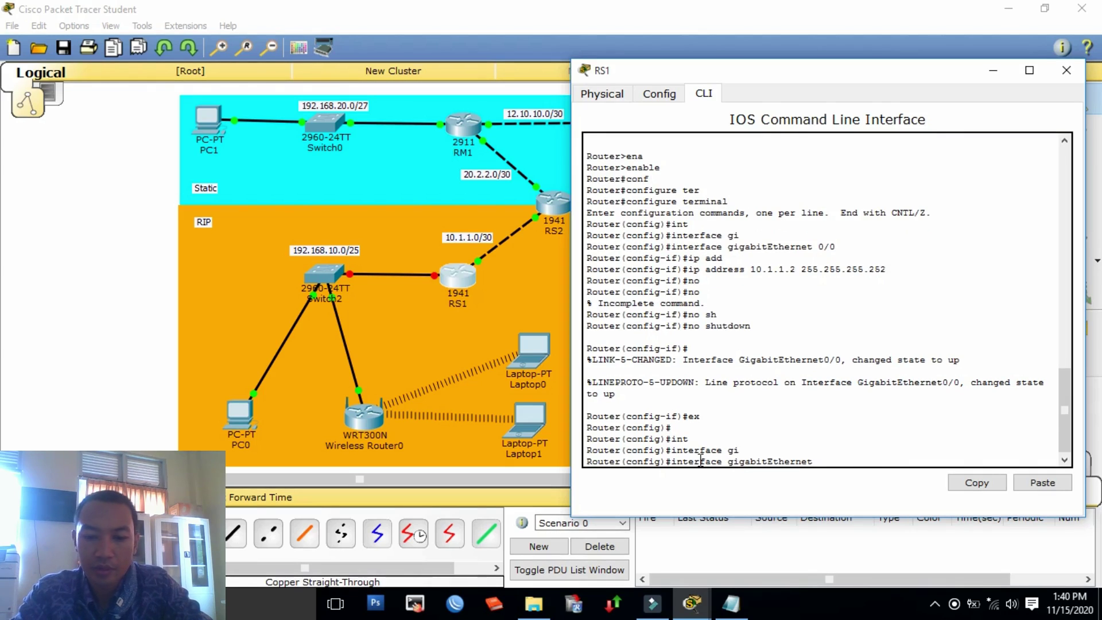
text(0/1)
key(Return)
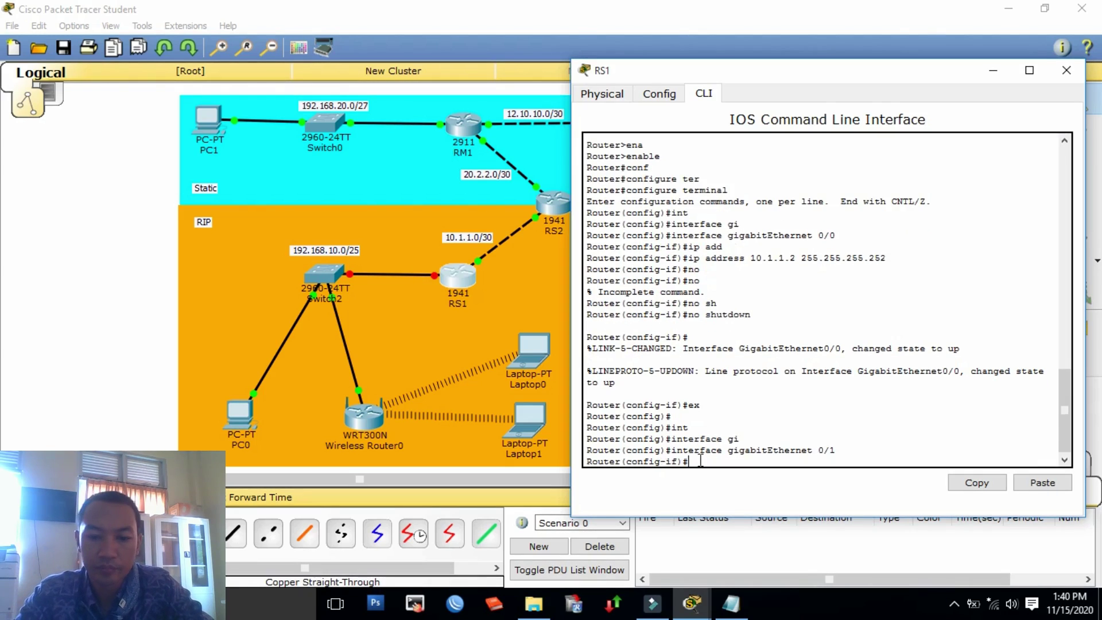
Step: Assign IP address 192.168.10.1 with mask 255.255.255.128 to gigabitEthernet 0/1 on RS1
text(ip add)
key(Tab)
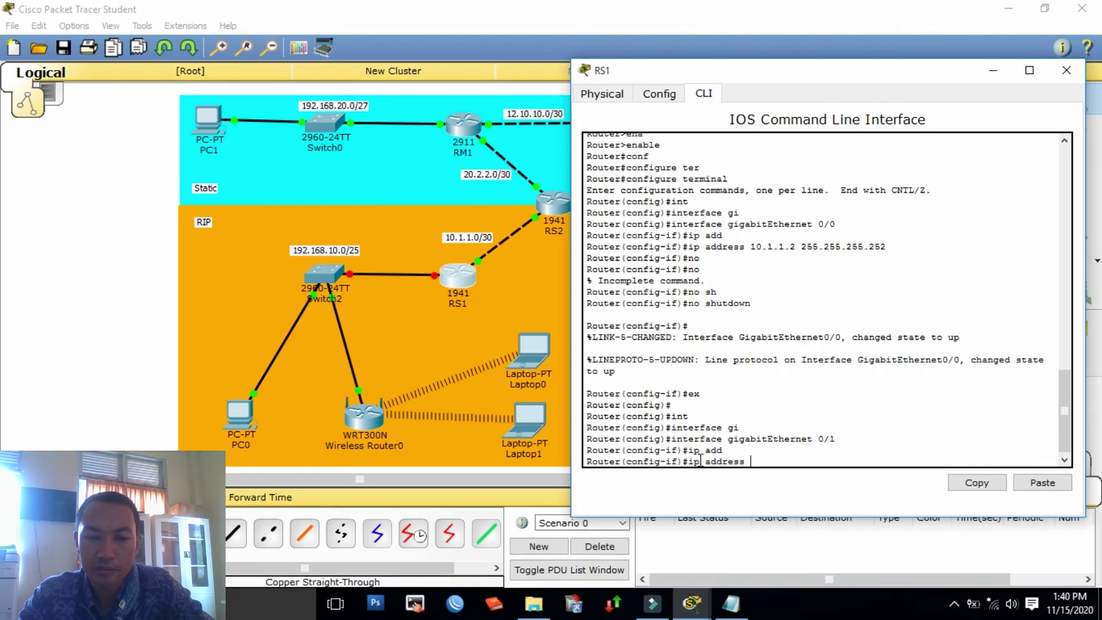
text(192.)
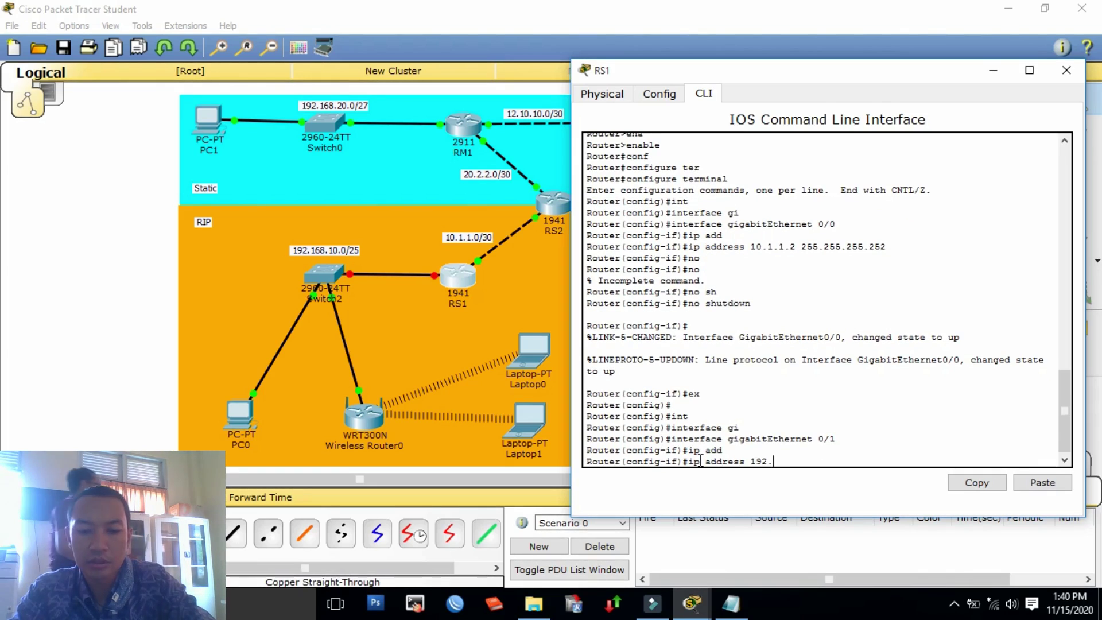
text(168.)
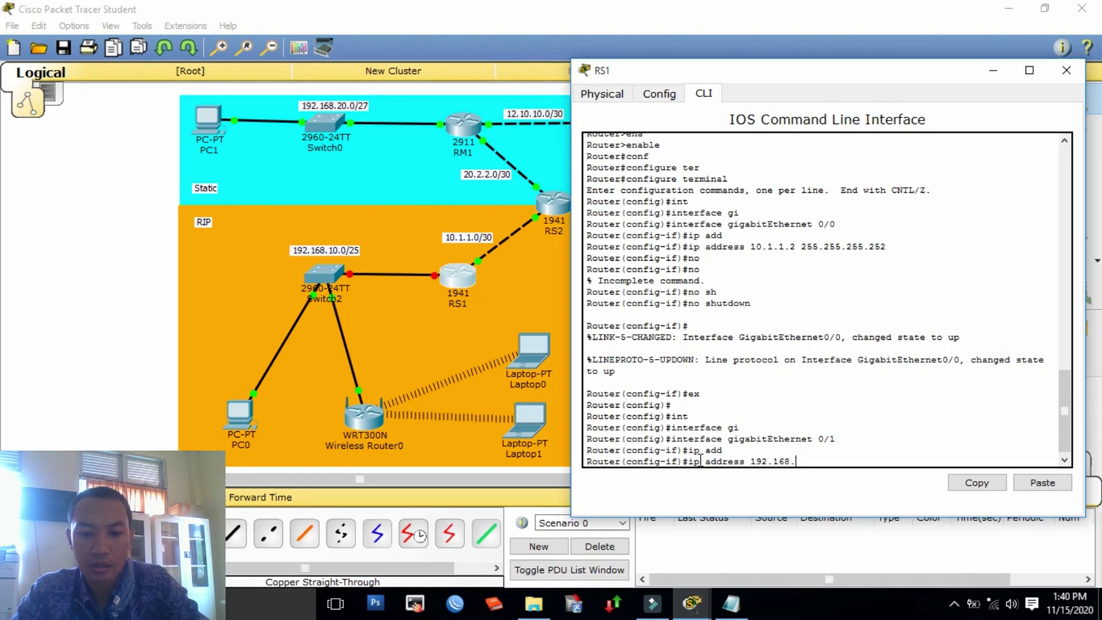
text(10.1 2)
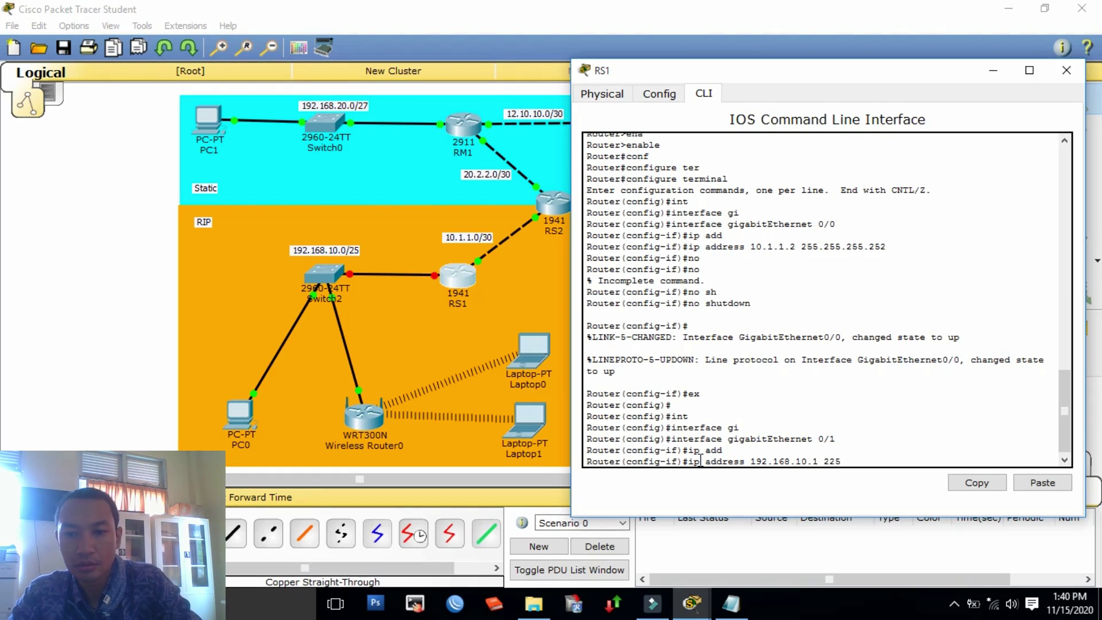
text(55.255)
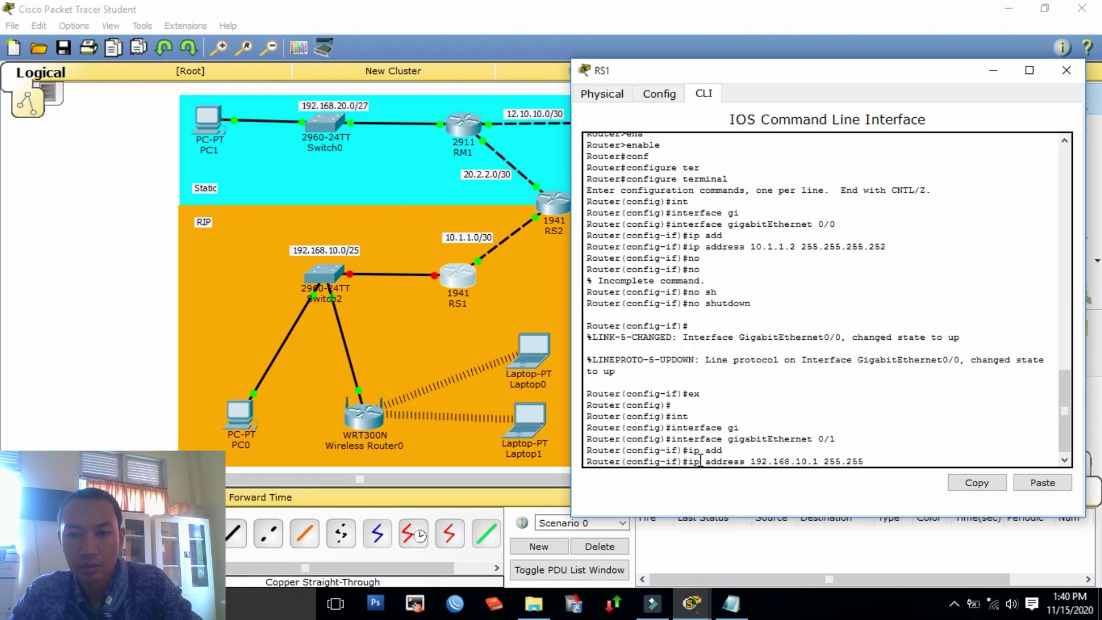
text(.255.)
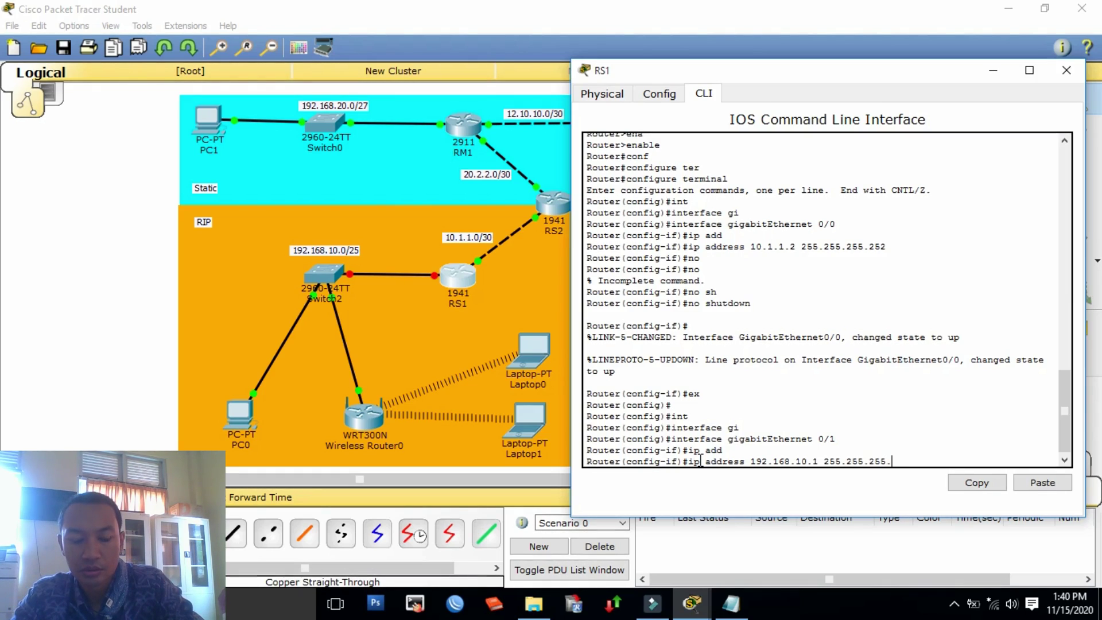
text(128)
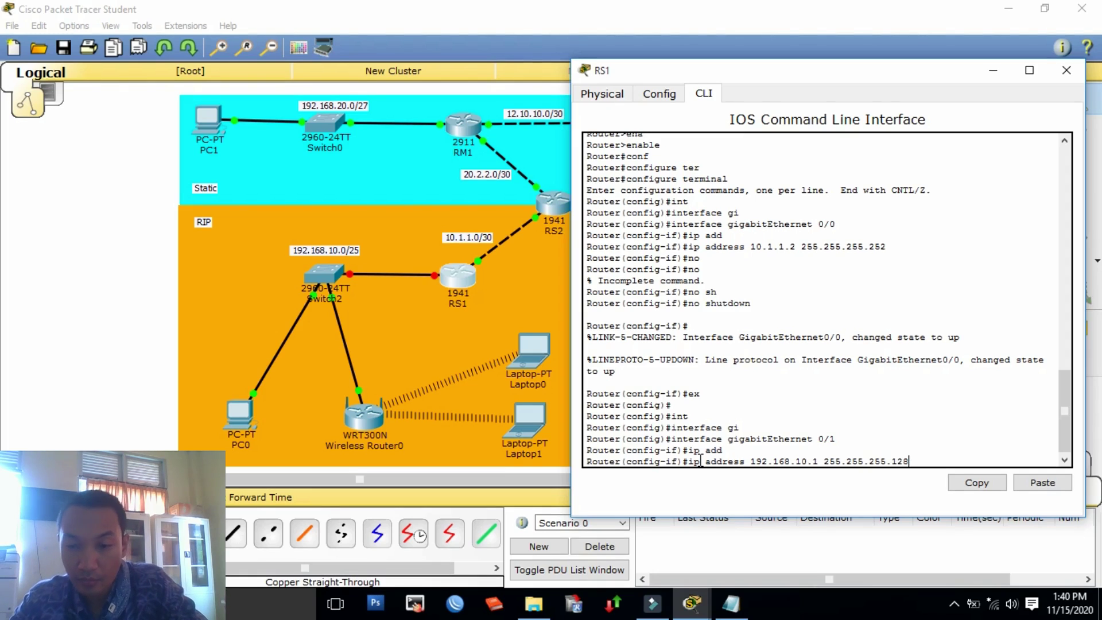
key(Return)
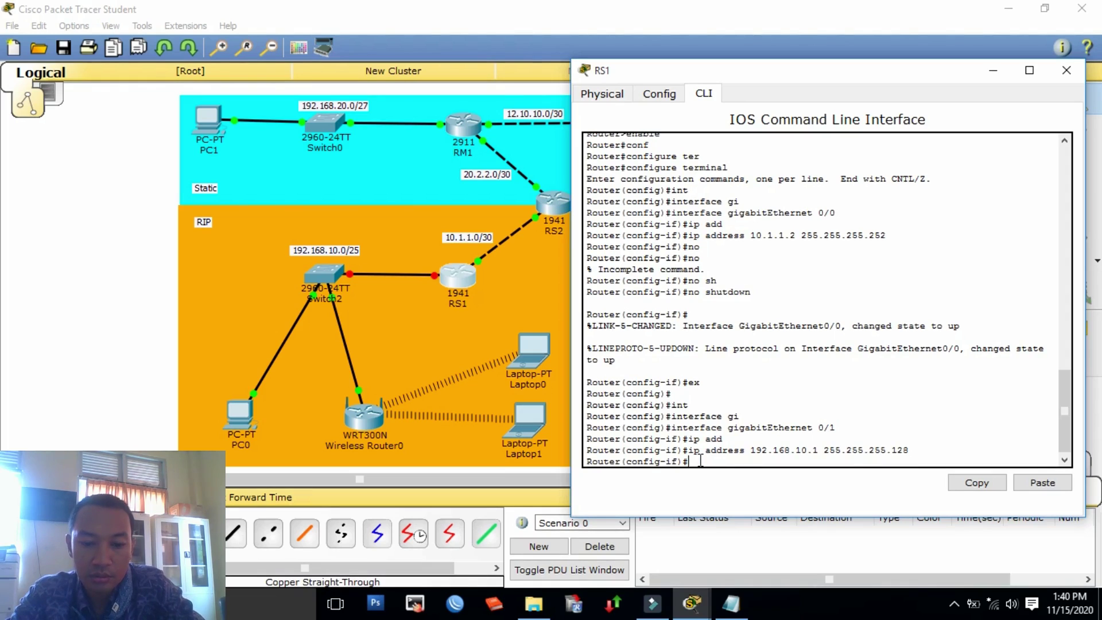
Step: Enable RS1's gigabitEthernet 0/1 interface with no shutdown and return to global configuration mode
text(no)
key(Tab)
key(Return)
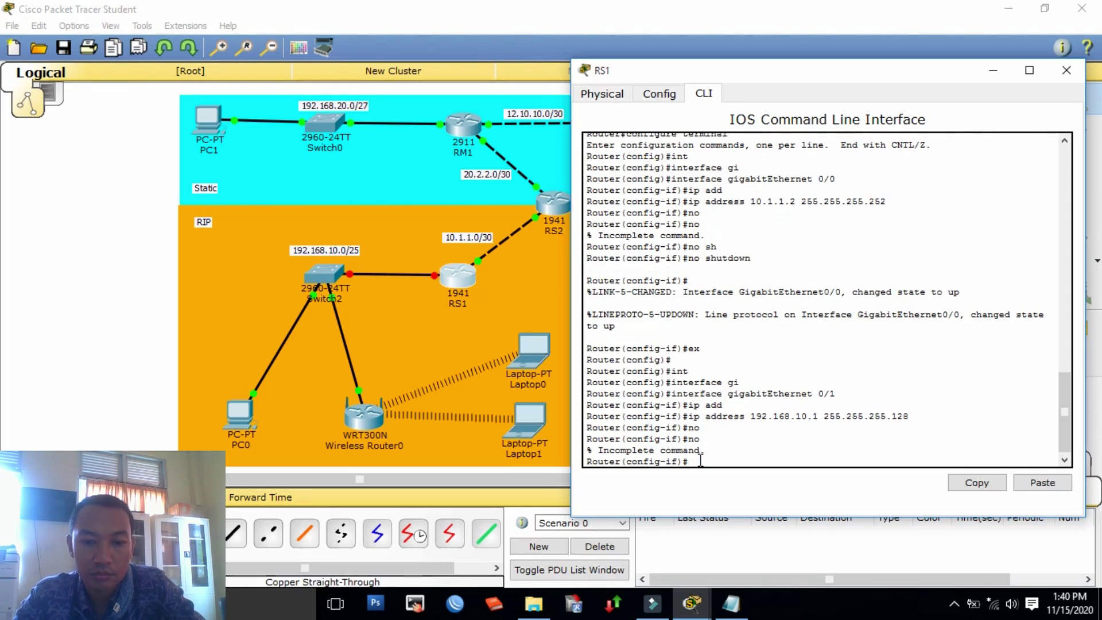
text(no sh)
key(Tab)
key(Return)
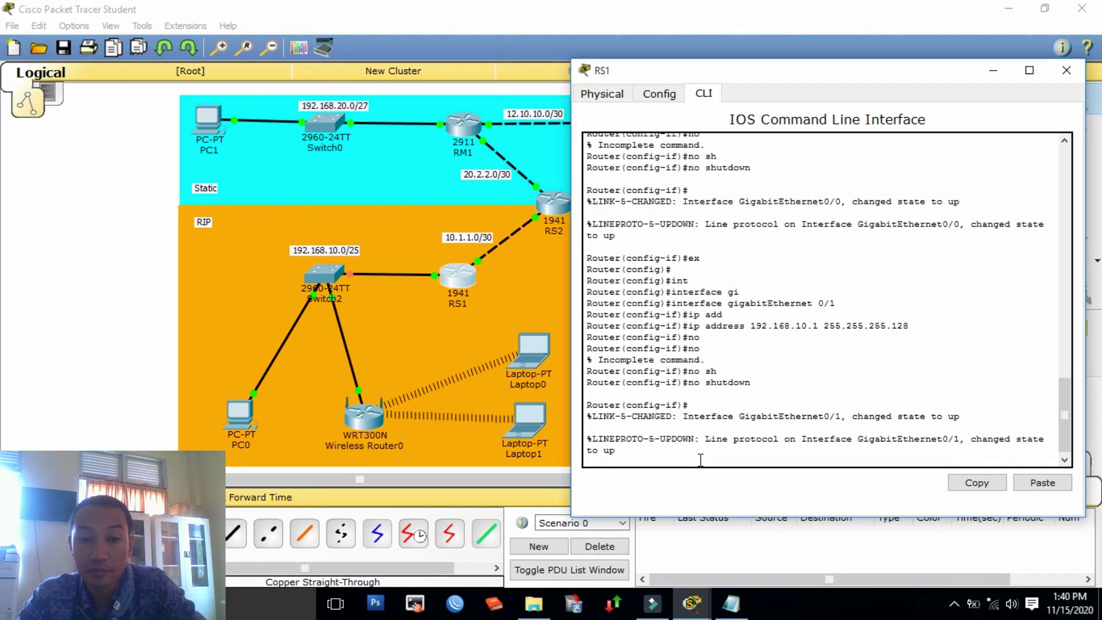
key(Return)
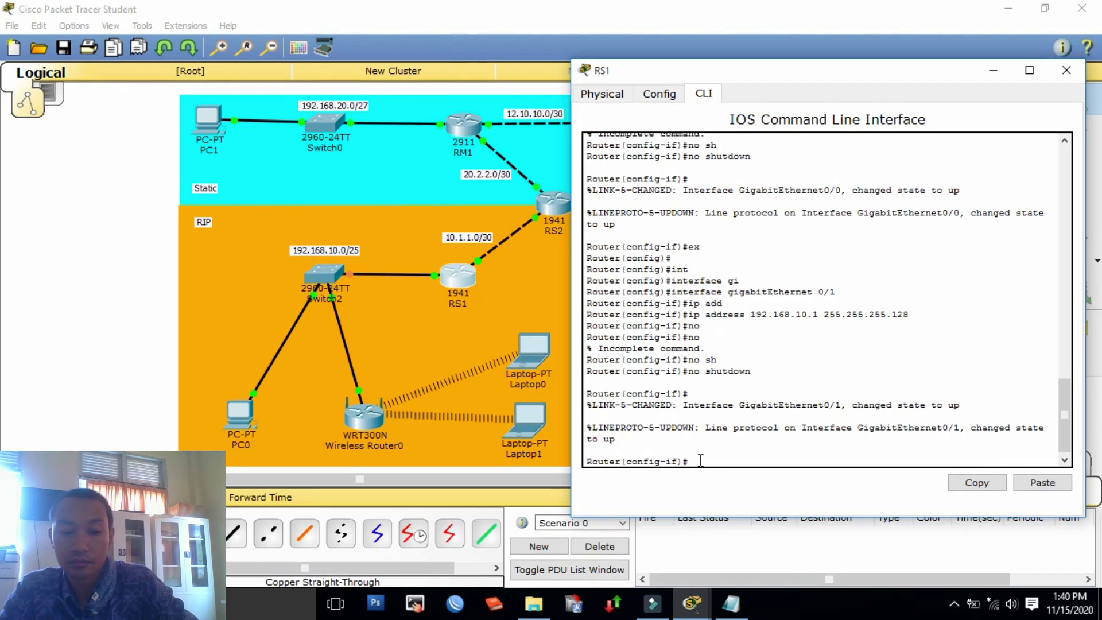
text(ex)
key(Return)
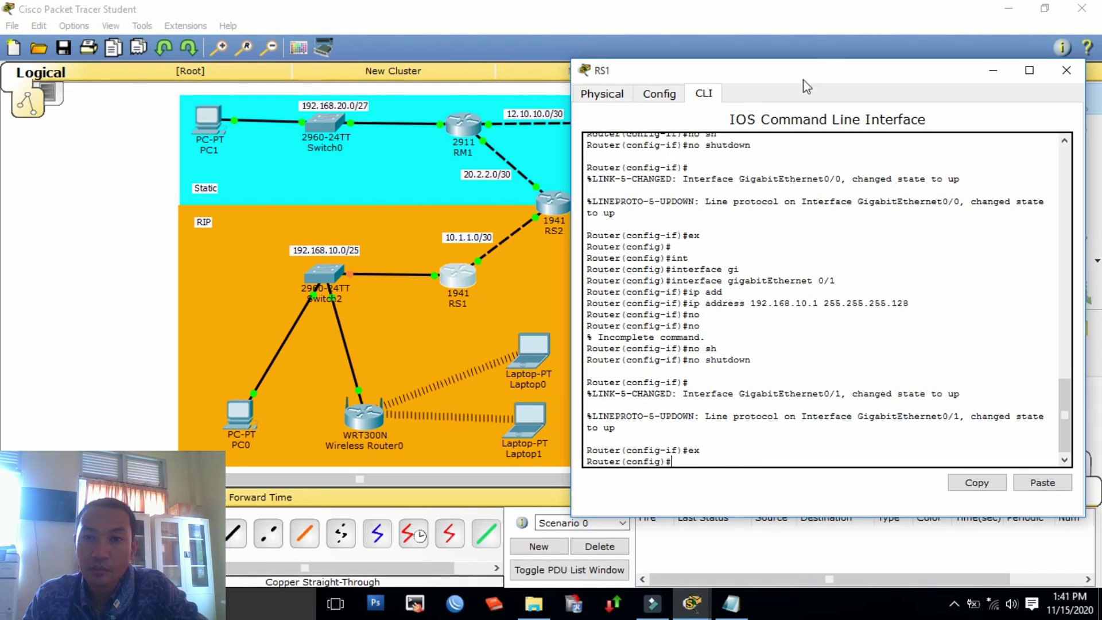
Step: Create DHCP pool 1 on RS1 from global configuration mode with ip dhcp pool 1
drag(855, 74, 876, 44)
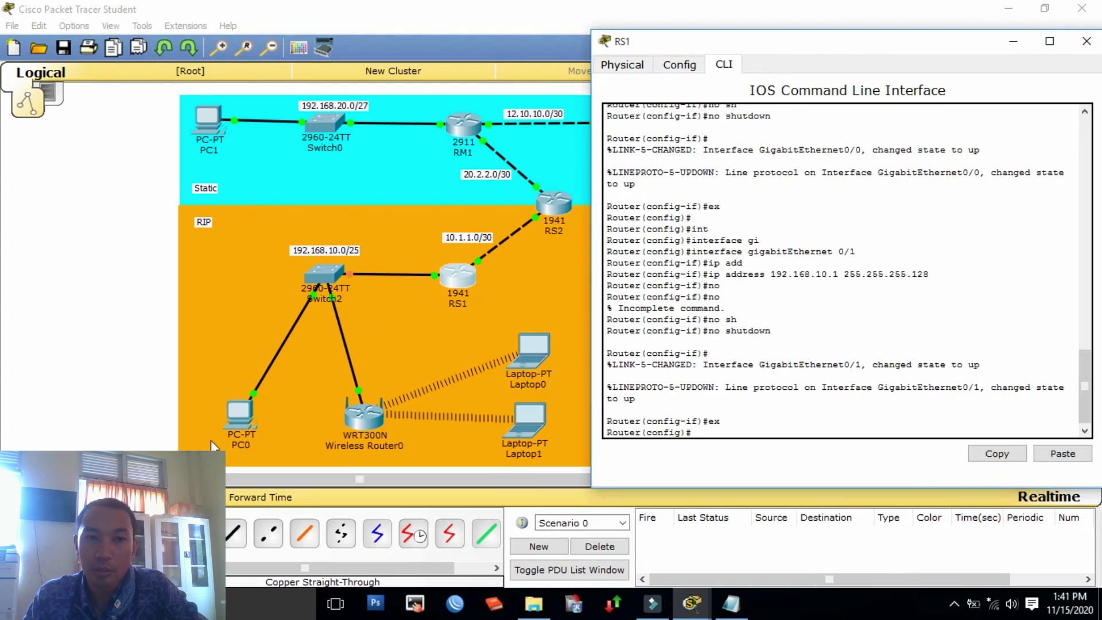
click(710, 430)
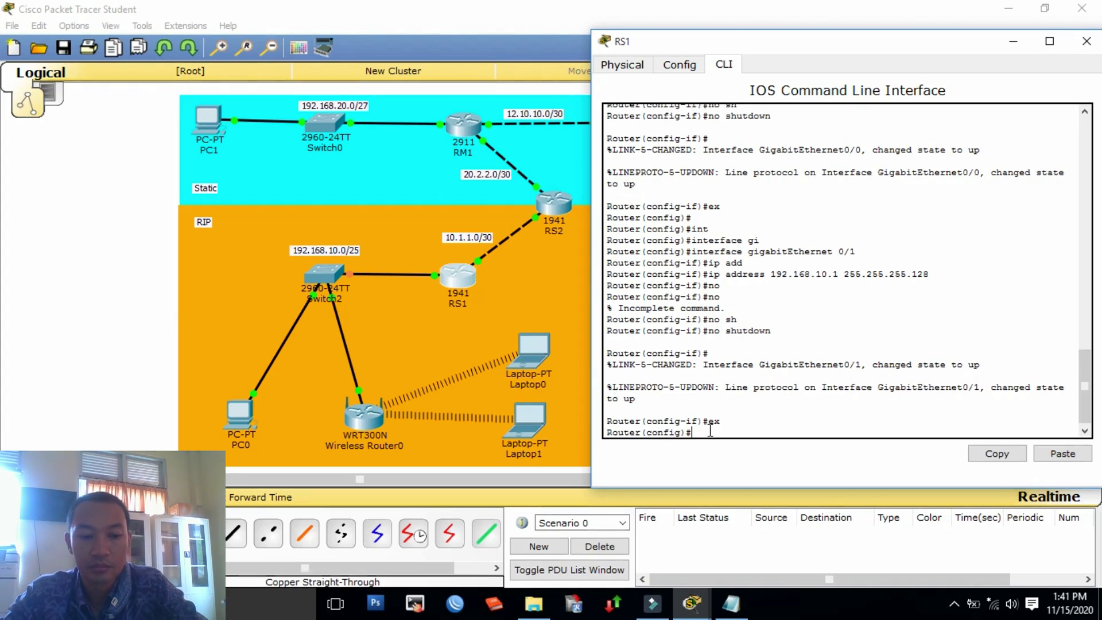
text(ex)
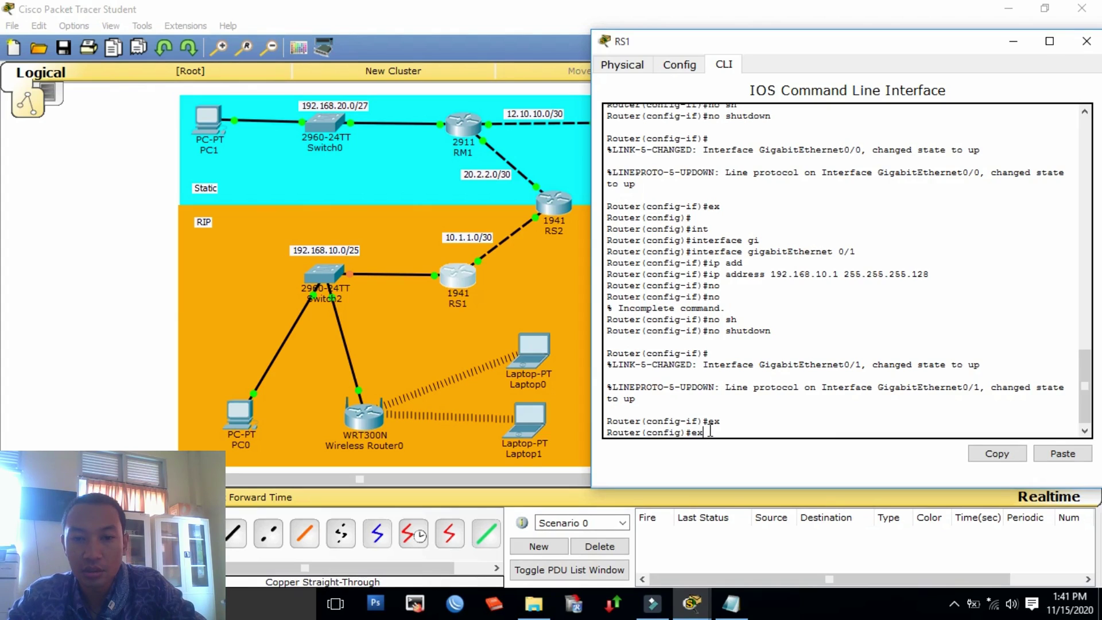
key(BackSpace)
key(BackSpace)
text(ip)
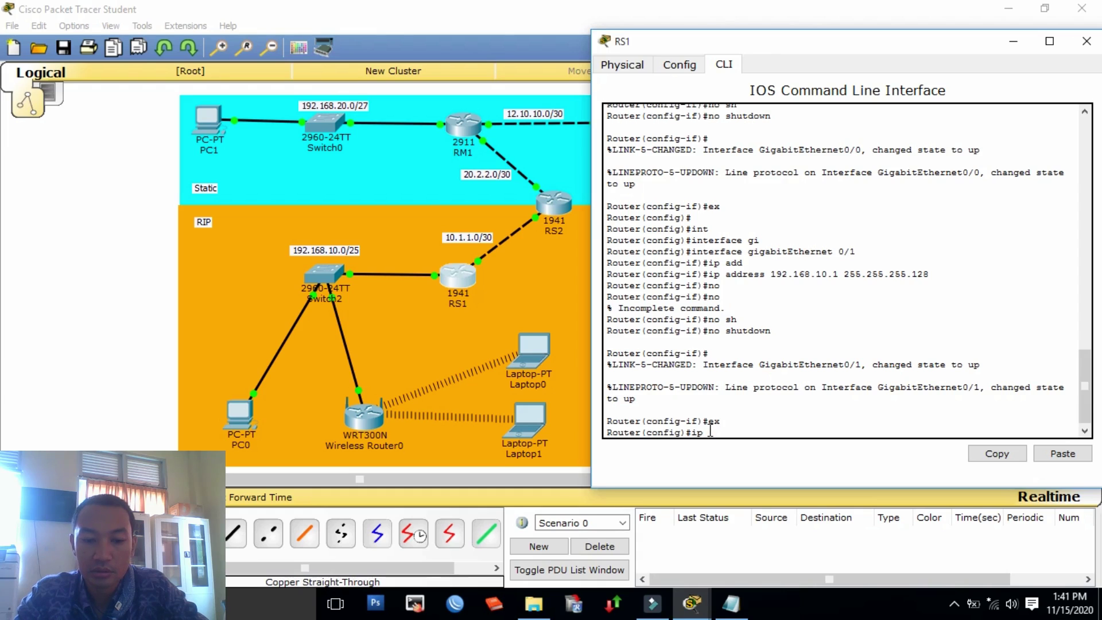
text(dh)
key(BackSpace)
key(BackSpace)
text(dc)
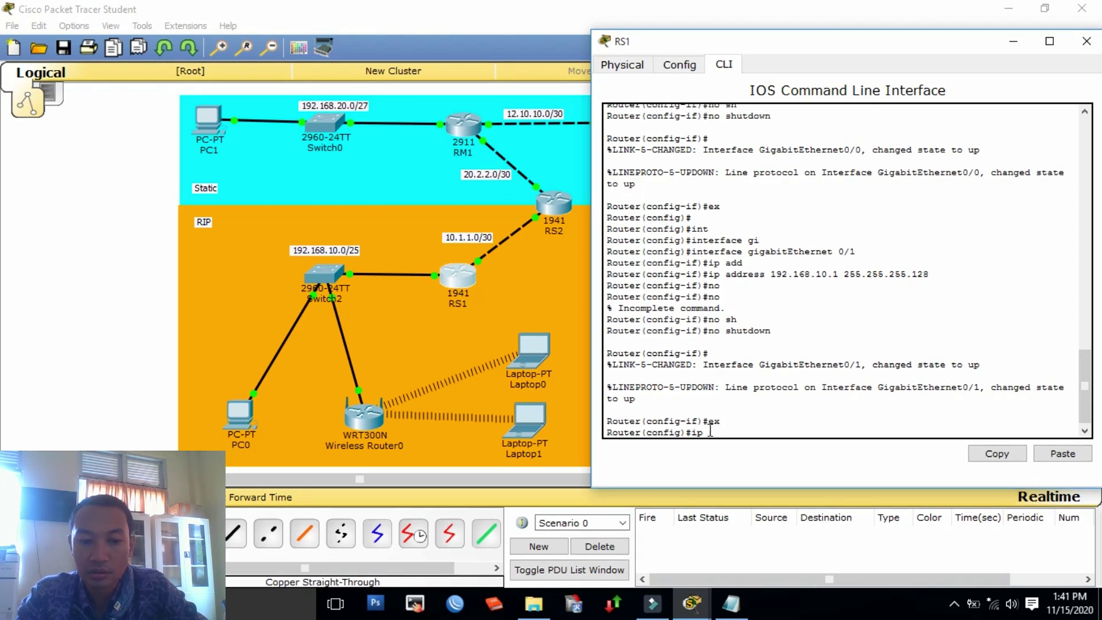
text(dhc)
key(Tab)
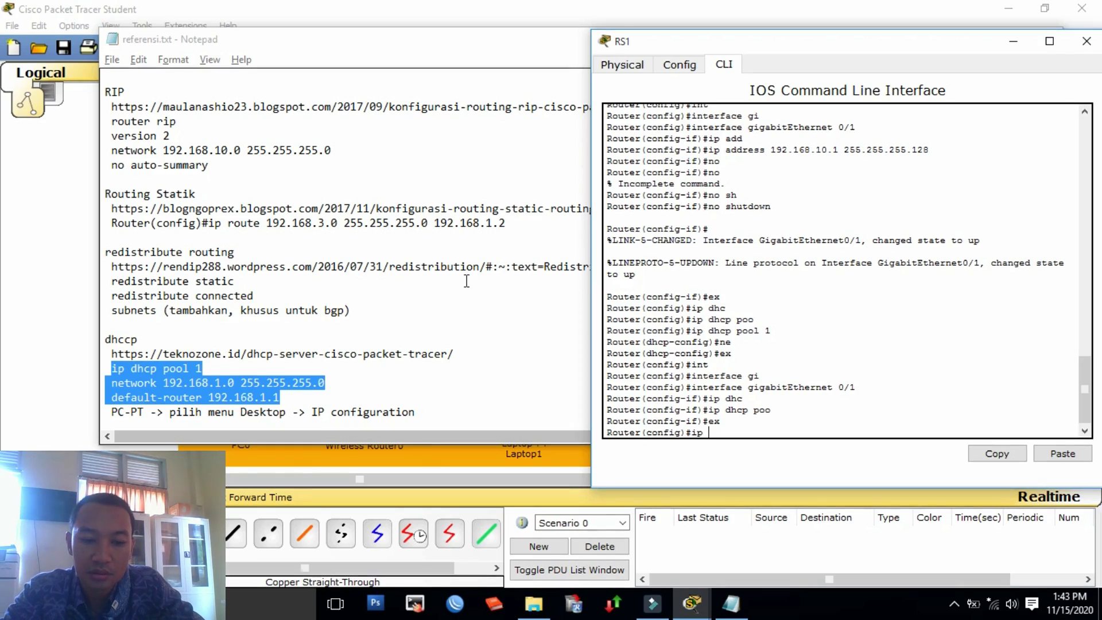
text(dhc)
key(Tab)
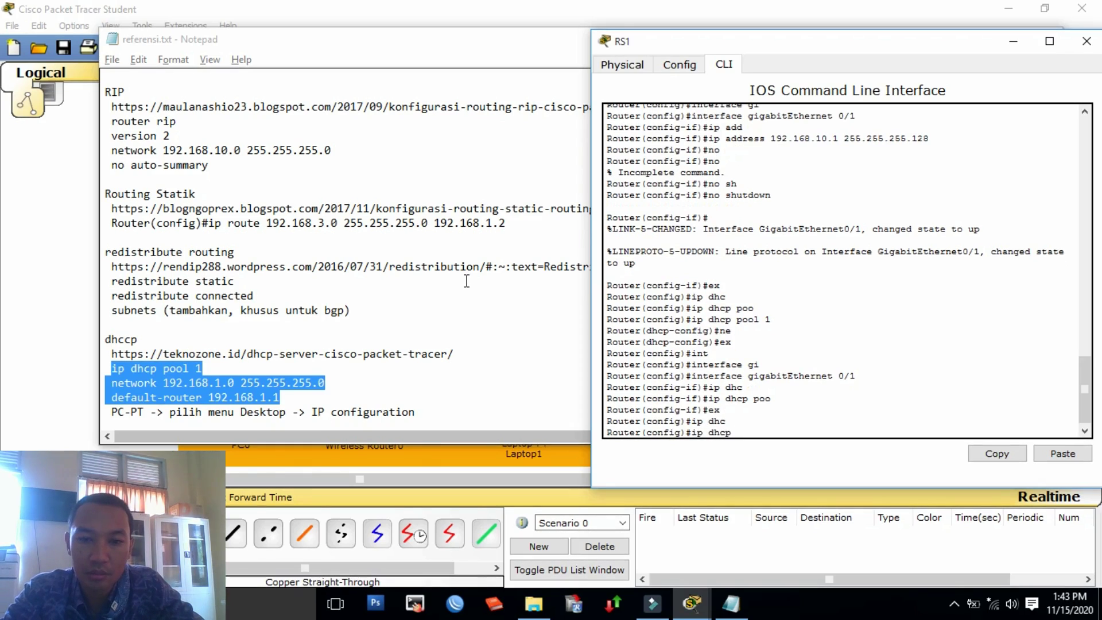
text(poo)
key(Tab)
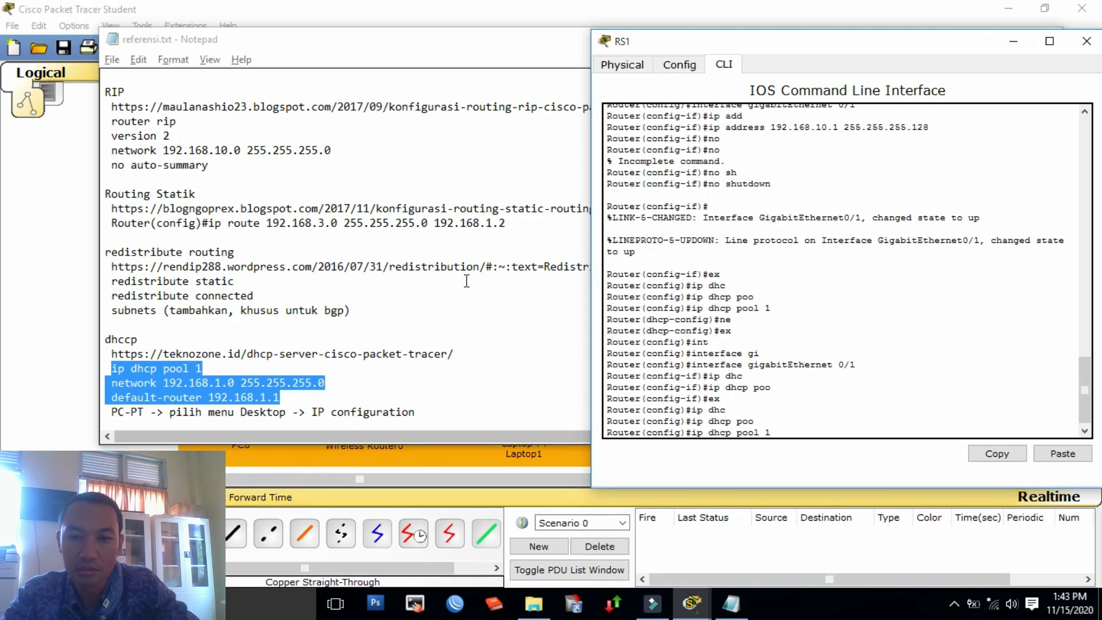
text(1)
key(Return)
Step: Set the network of DHCP pool 1 to 192.168.10.0 with mask 255.255.255.128, consulting the referensi.txt notes and the topology
text(ne)
text(t)
key(Tab)
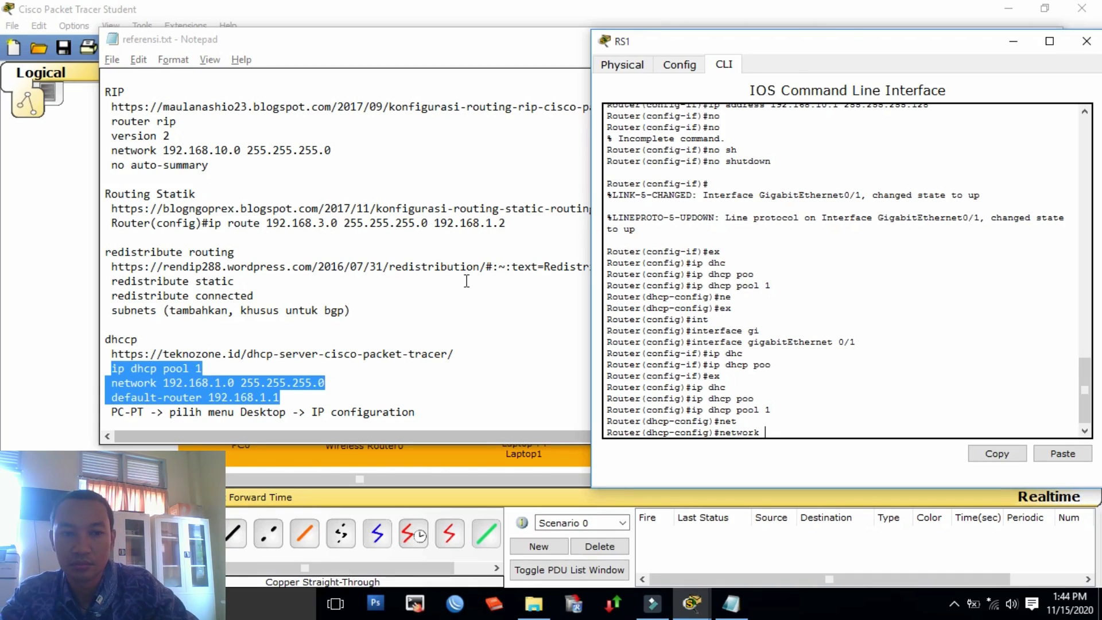
key(alt+Tab)
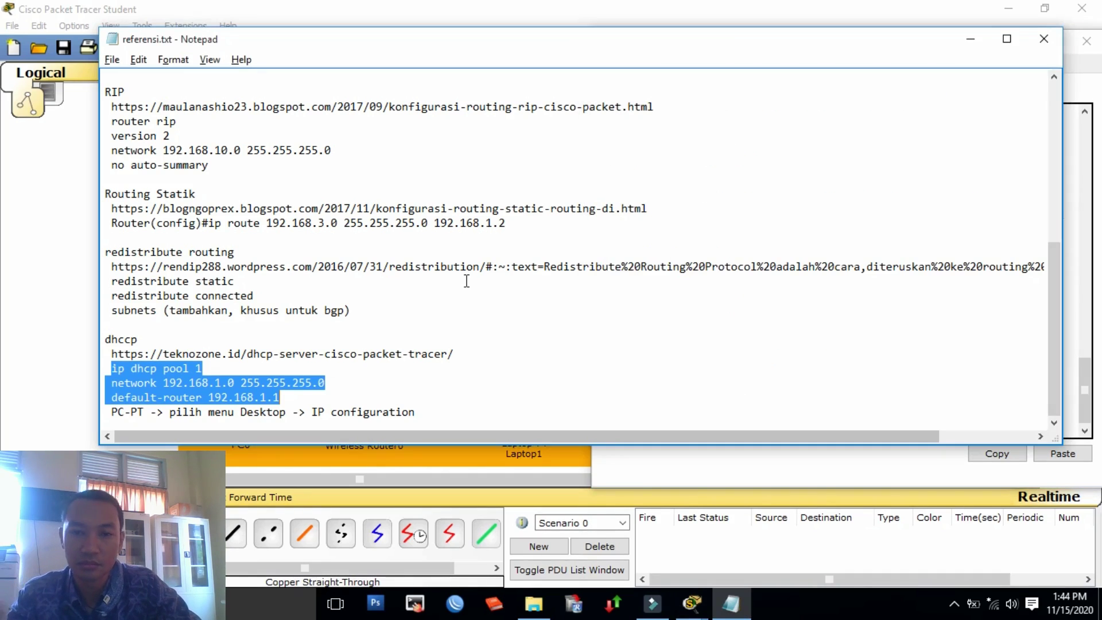
key(alt+Tab)
key(alt+Tab)
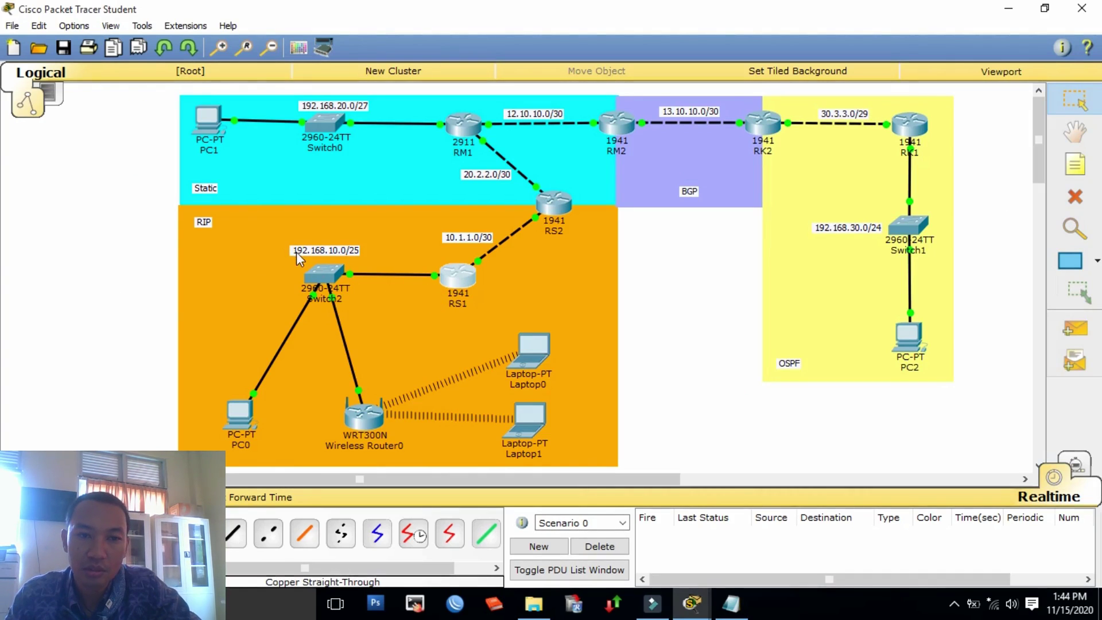
key(alt+Tab)
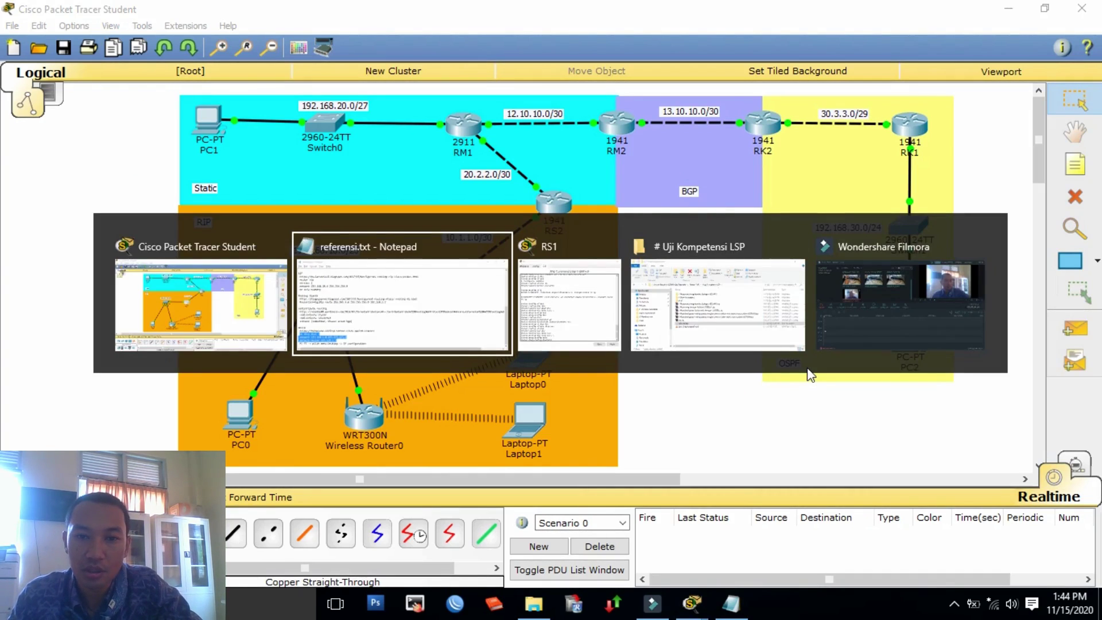
key(alt+Tab)
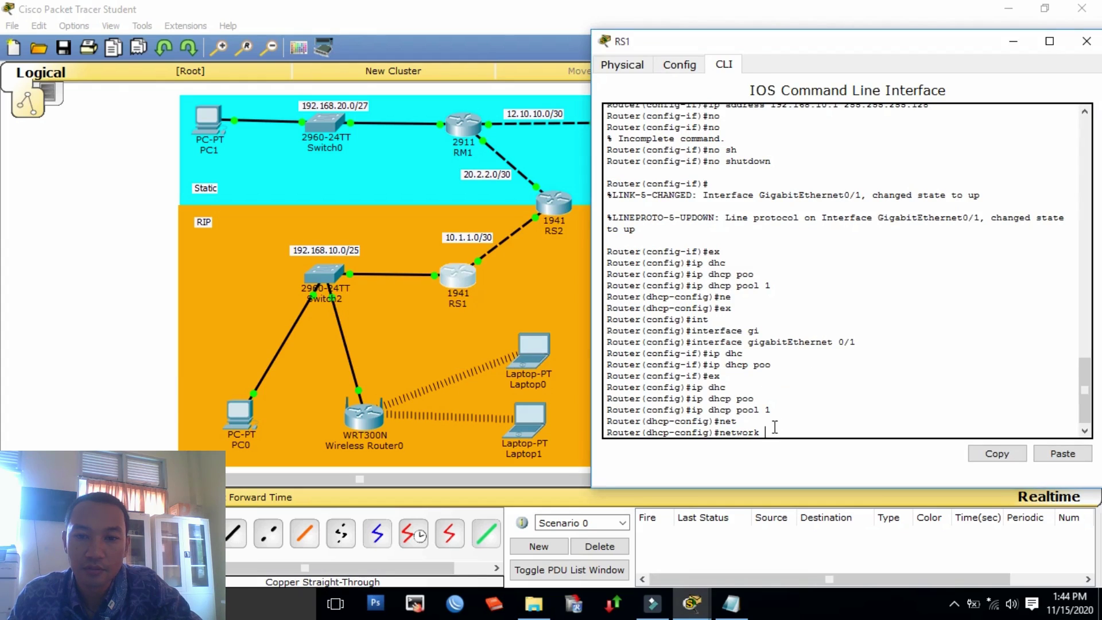
text(19)
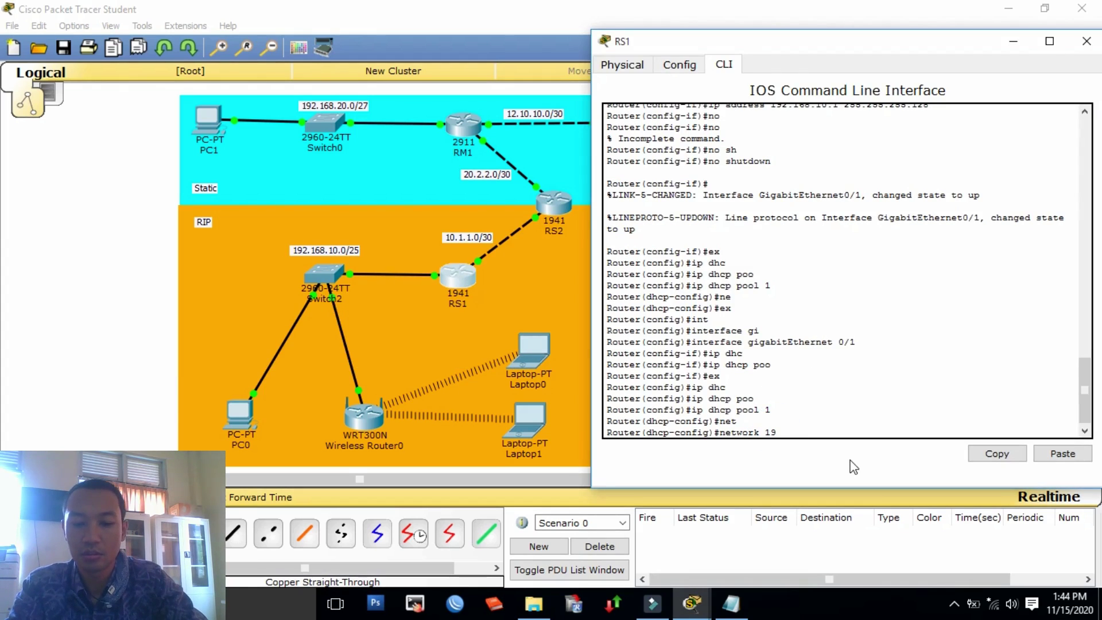
text(2.168.10.)
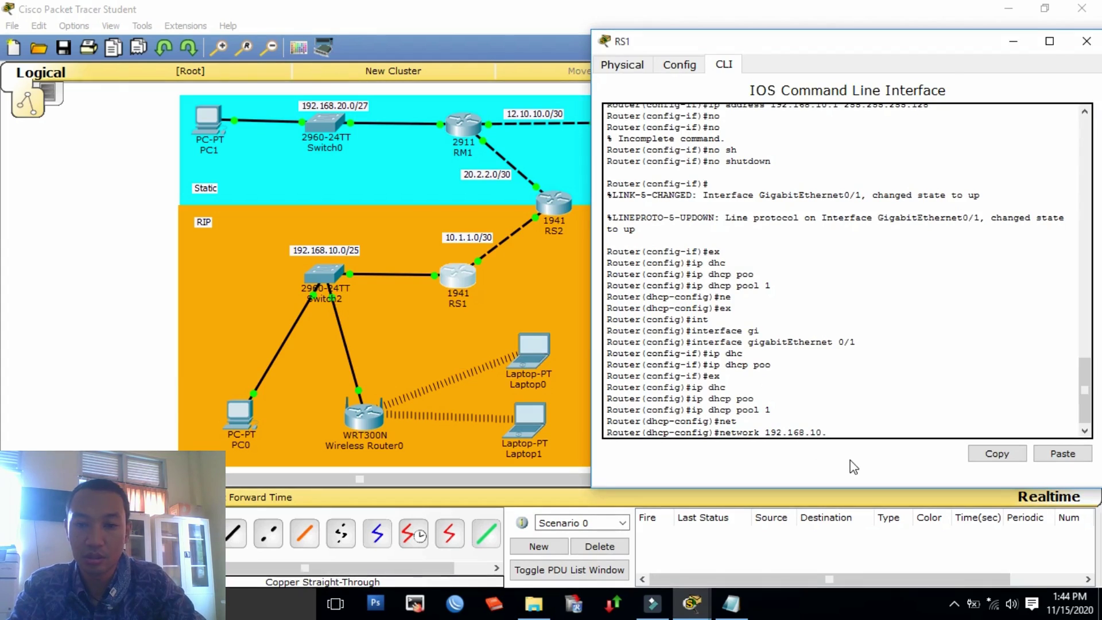
text(0)
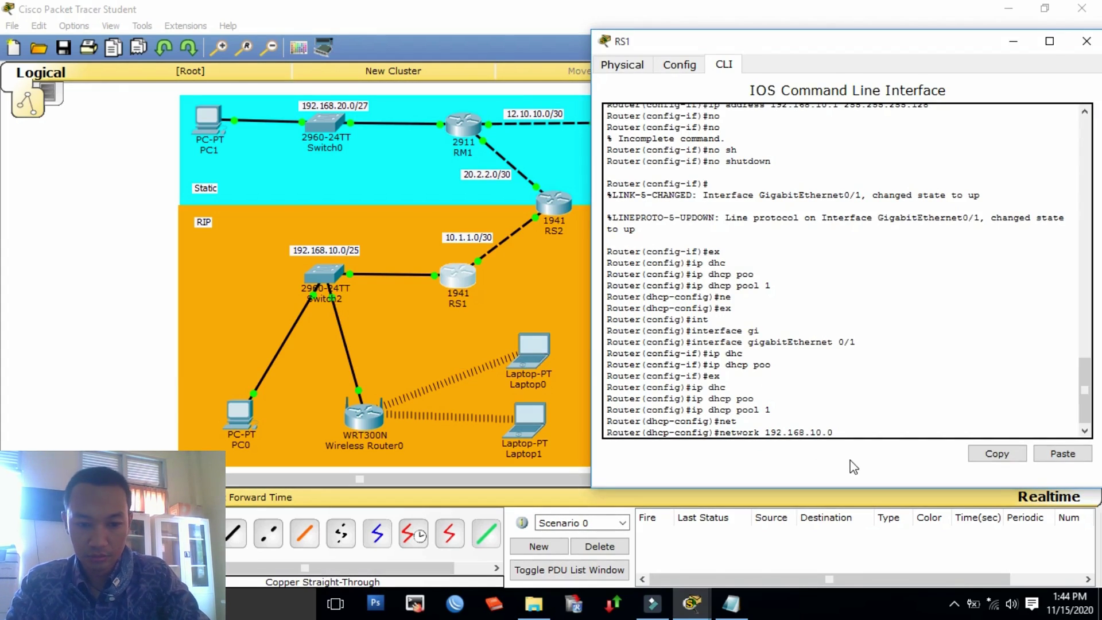
text( 255.255.25)
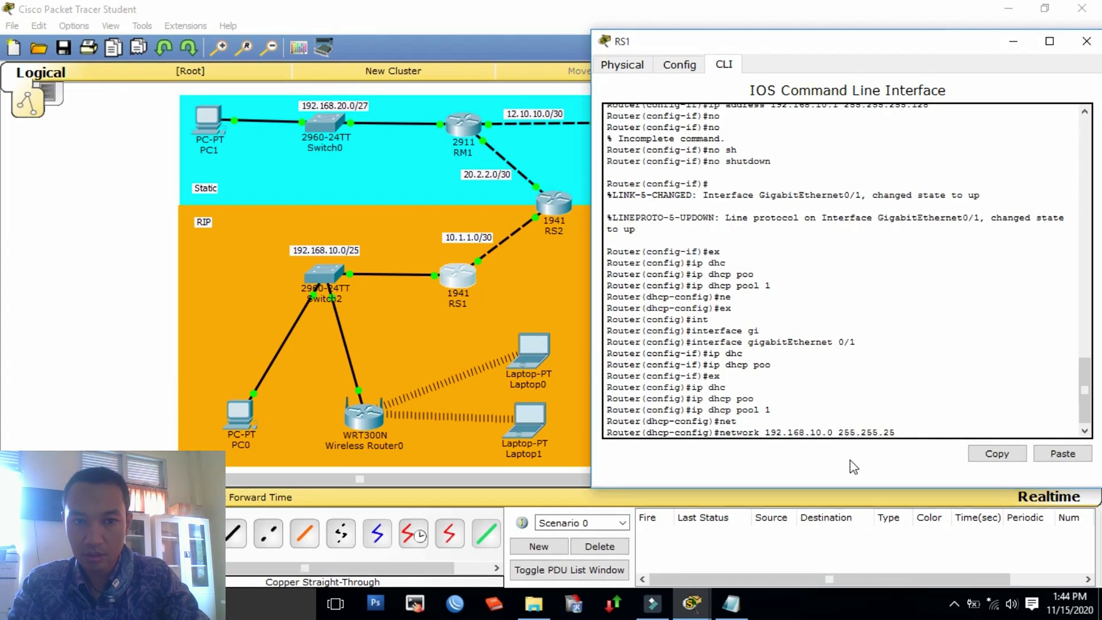
text(5.128)
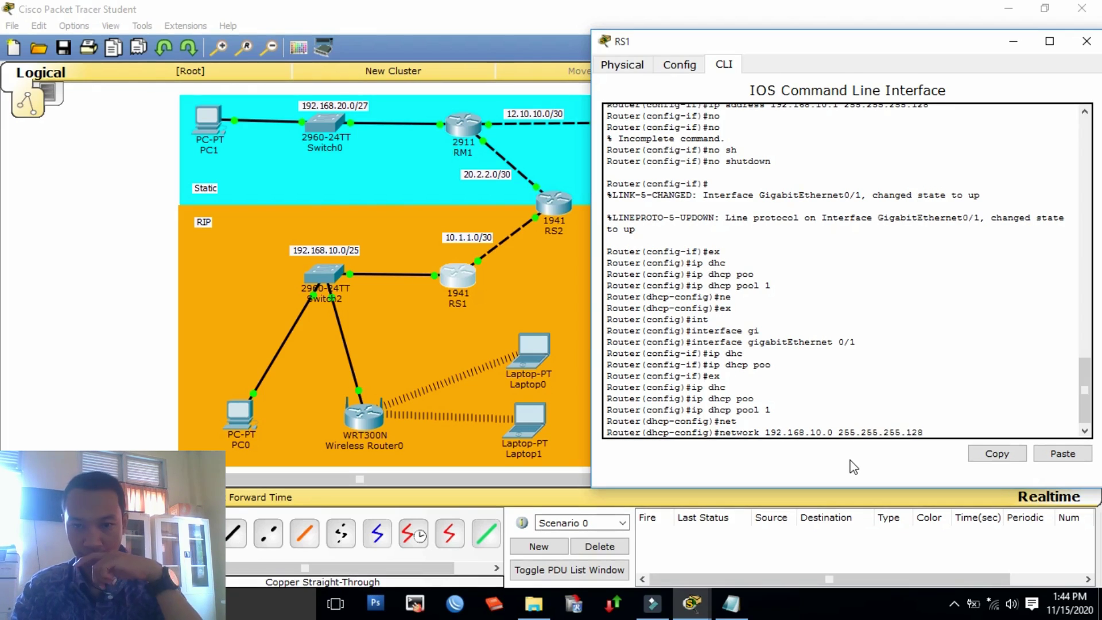
key(Return)
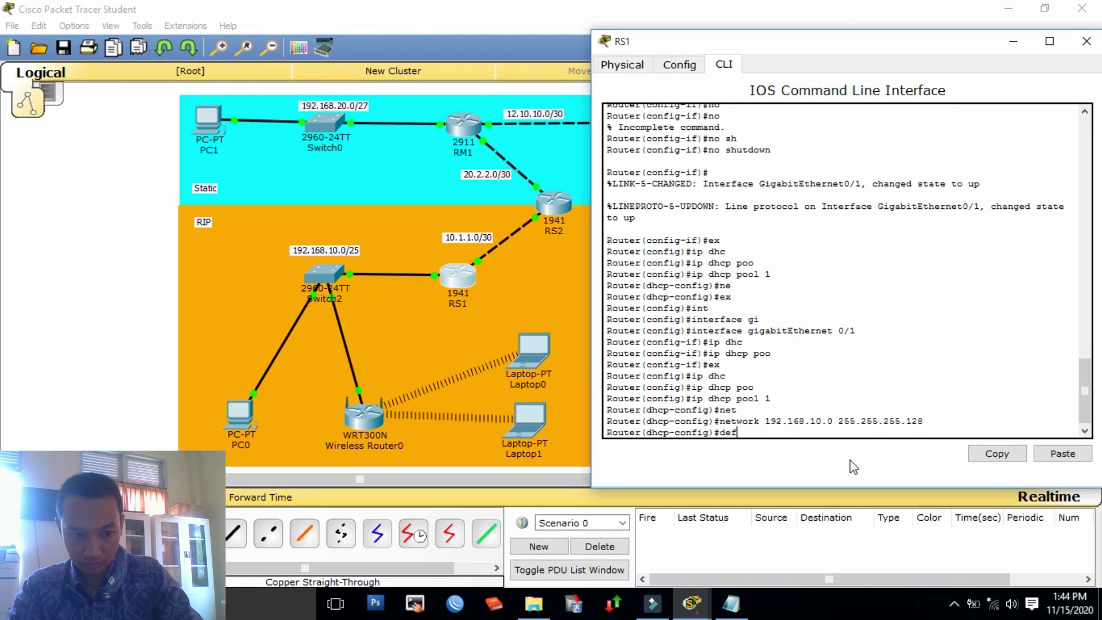
Step: Set the default router of DHCP pool 1 on RS1 to 192.168.10.1
text(def)
key(Tab)
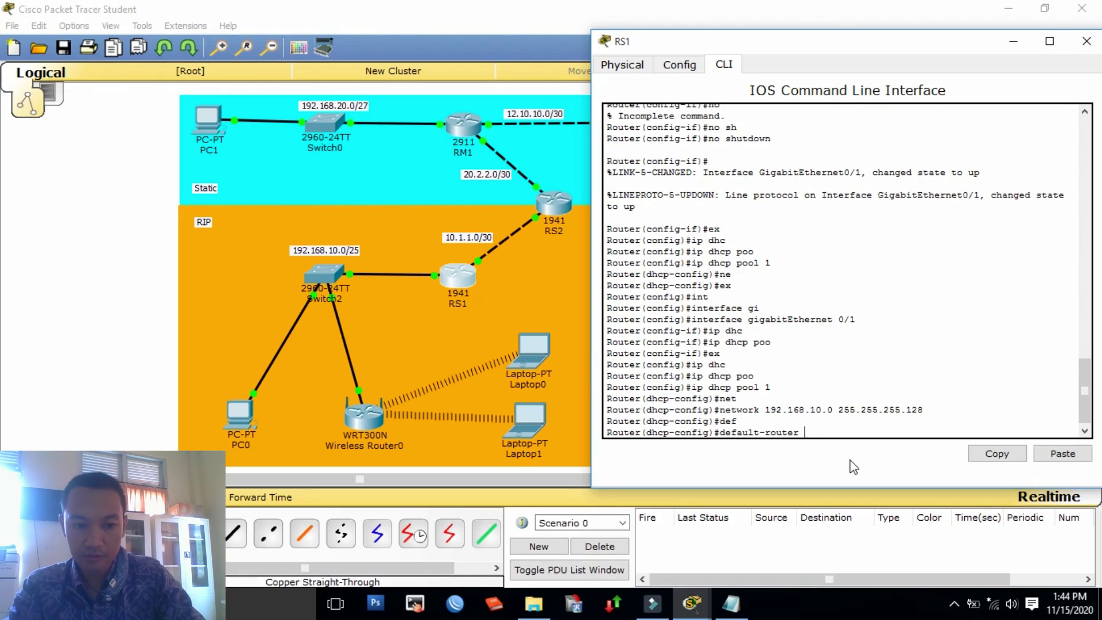
text(192.1)
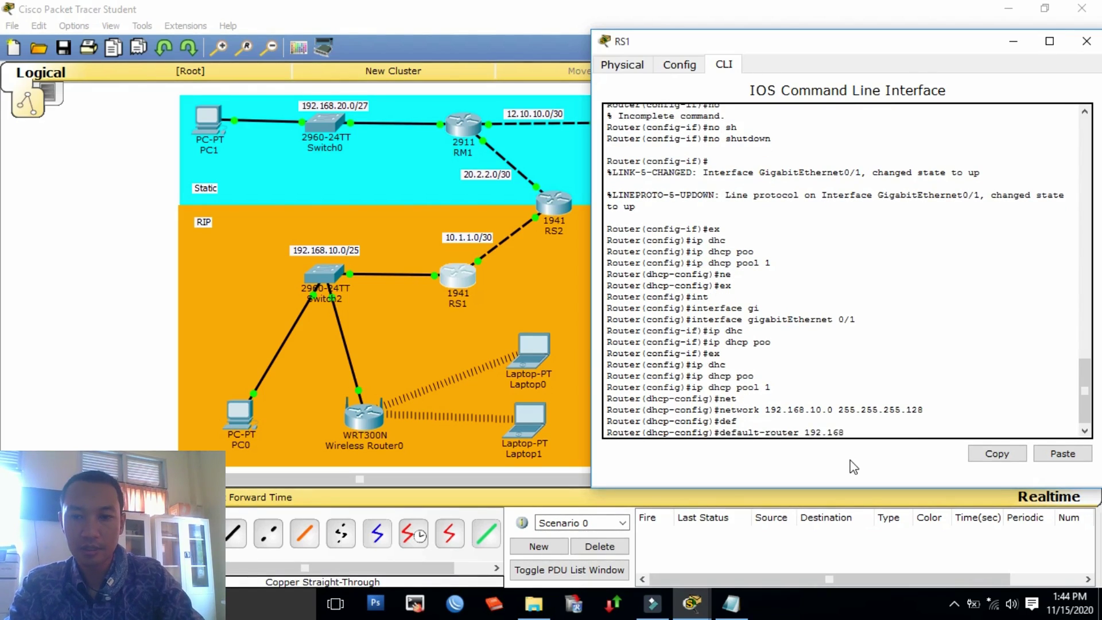
text(68.)
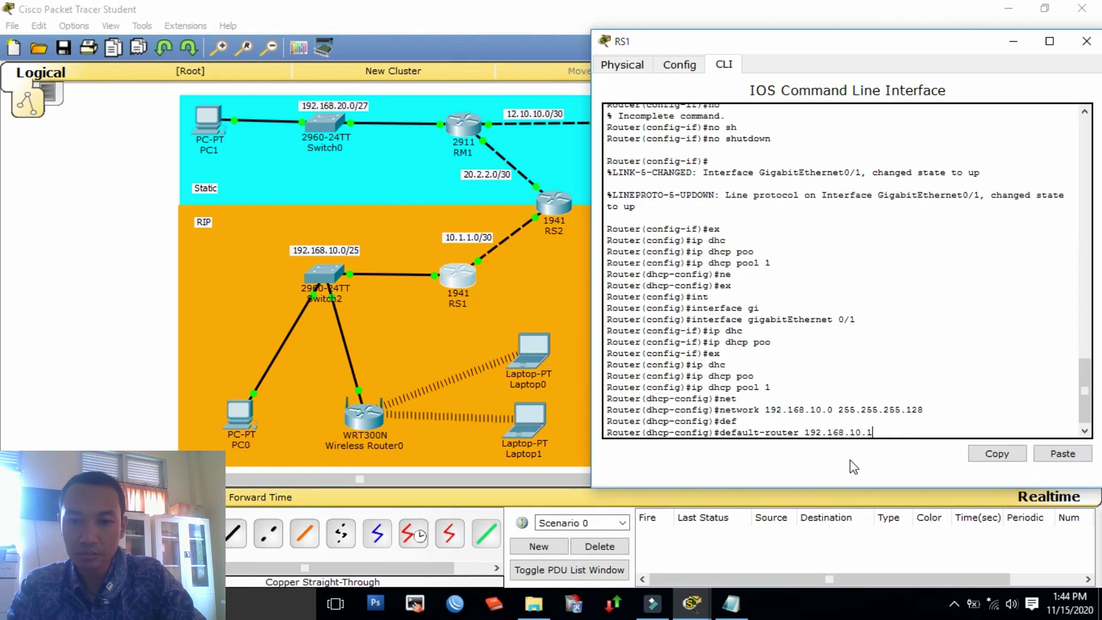
text(10.1)
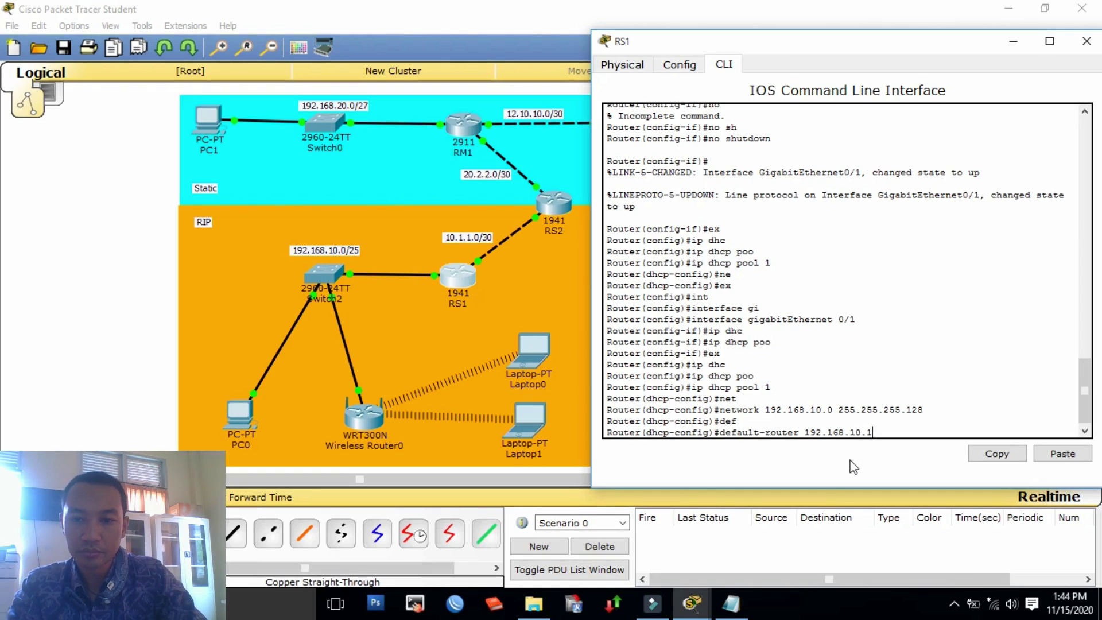
key(Return)
Step: End the configuration session on RS1, returning to privileged mode, and close the router's window
text(er(dhcp-config)#e)
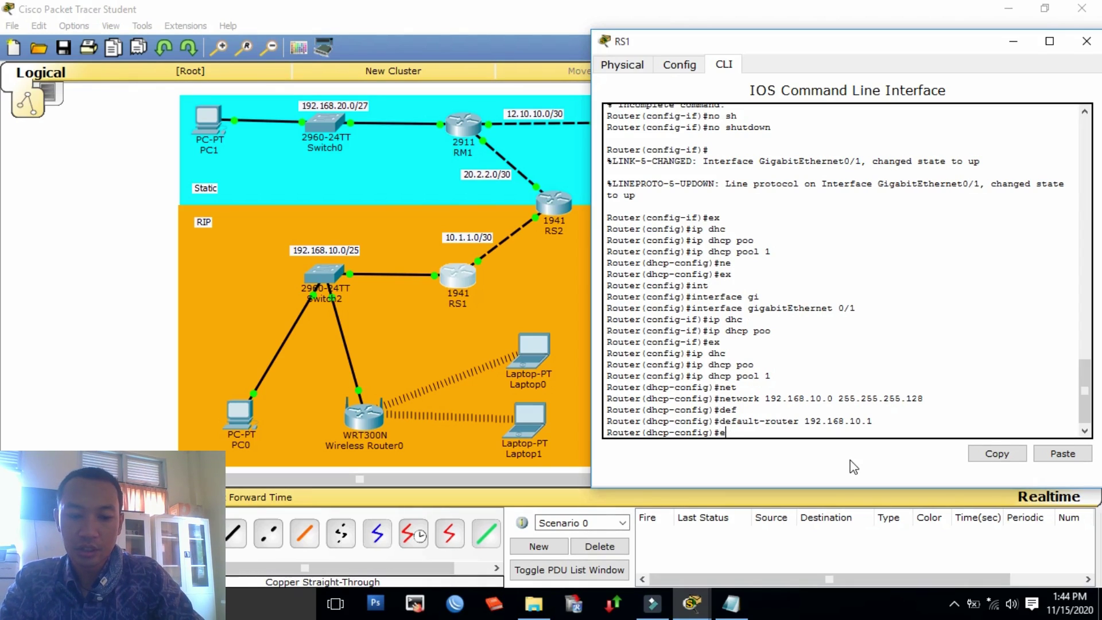
text(nd)
key(Tab)
key(Return)
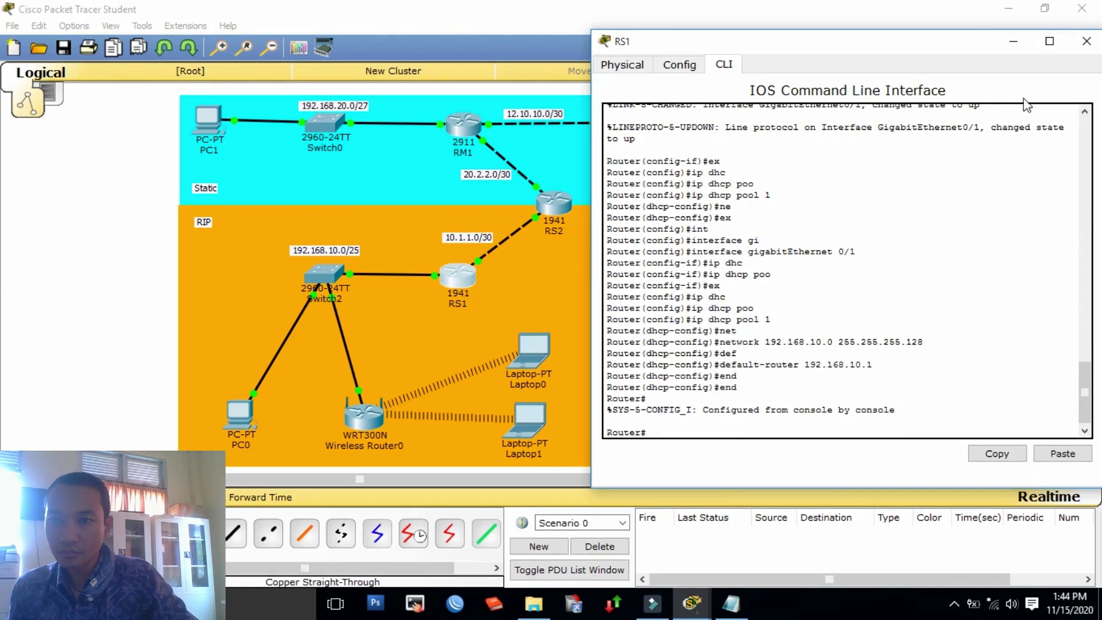
click(1086, 41)
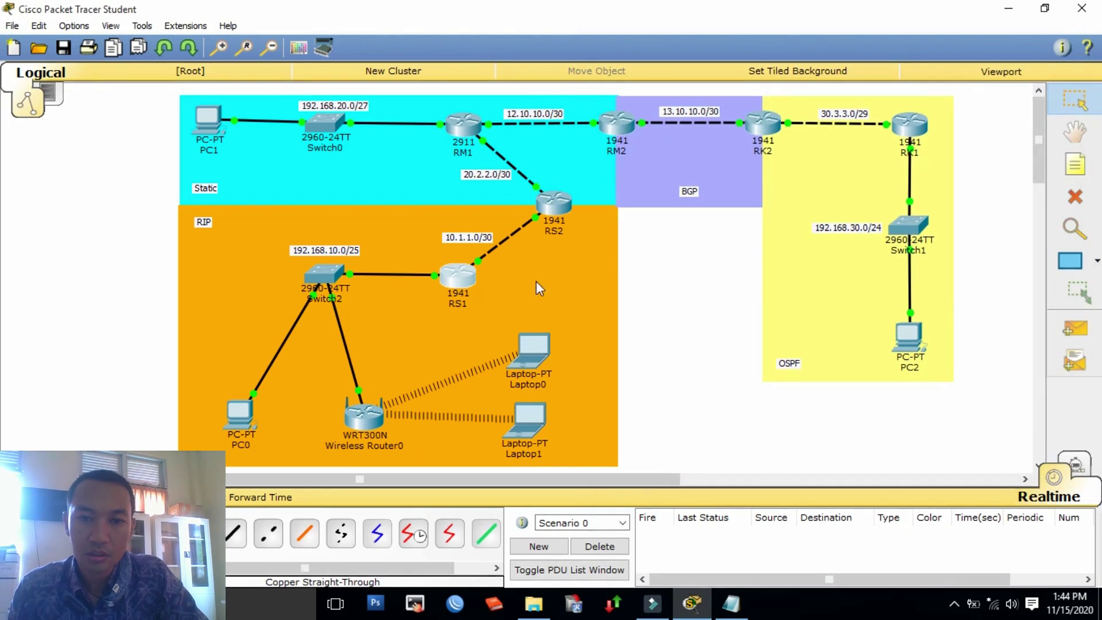
Step: Try to obtain PC0's IPv4 configuration through DHCP, then switch it back to static and close PC0
click(241, 419)
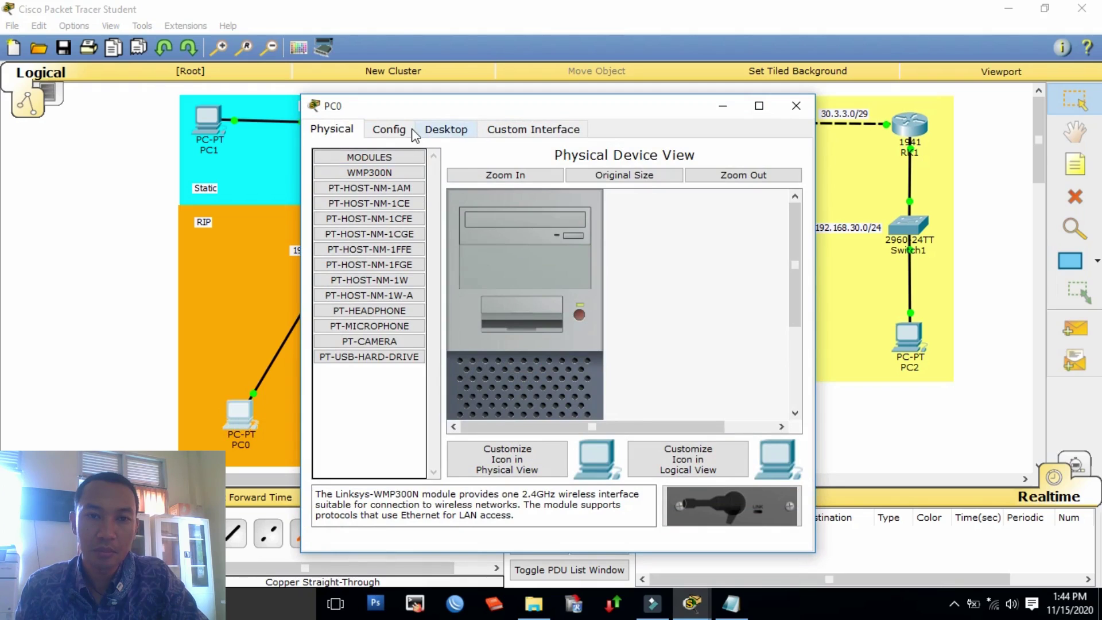
click(429, 128)
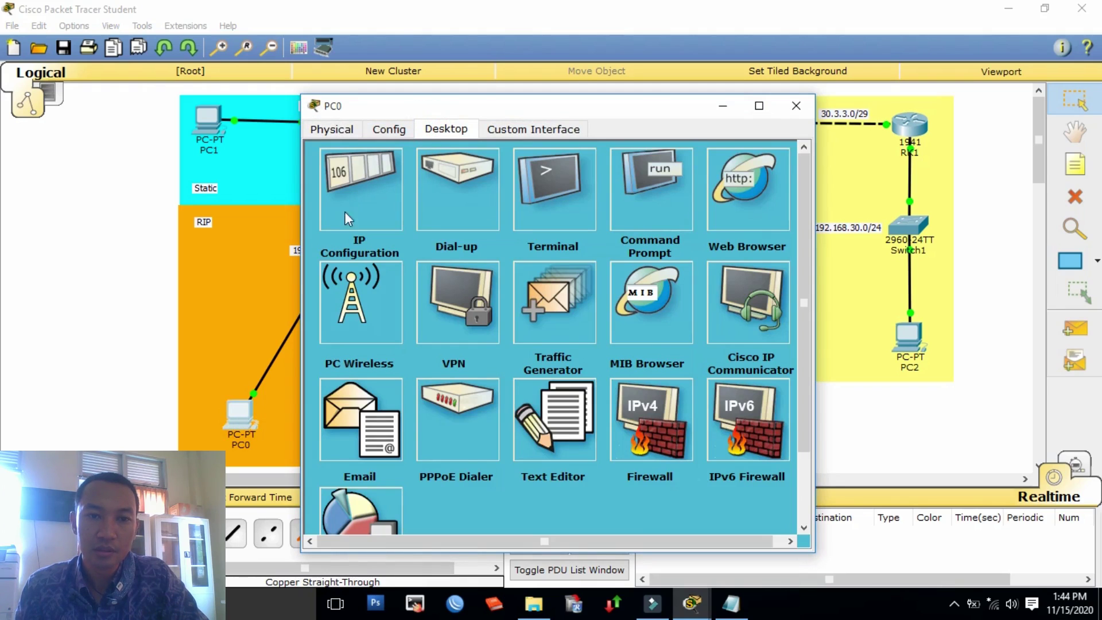
click(368, 189)
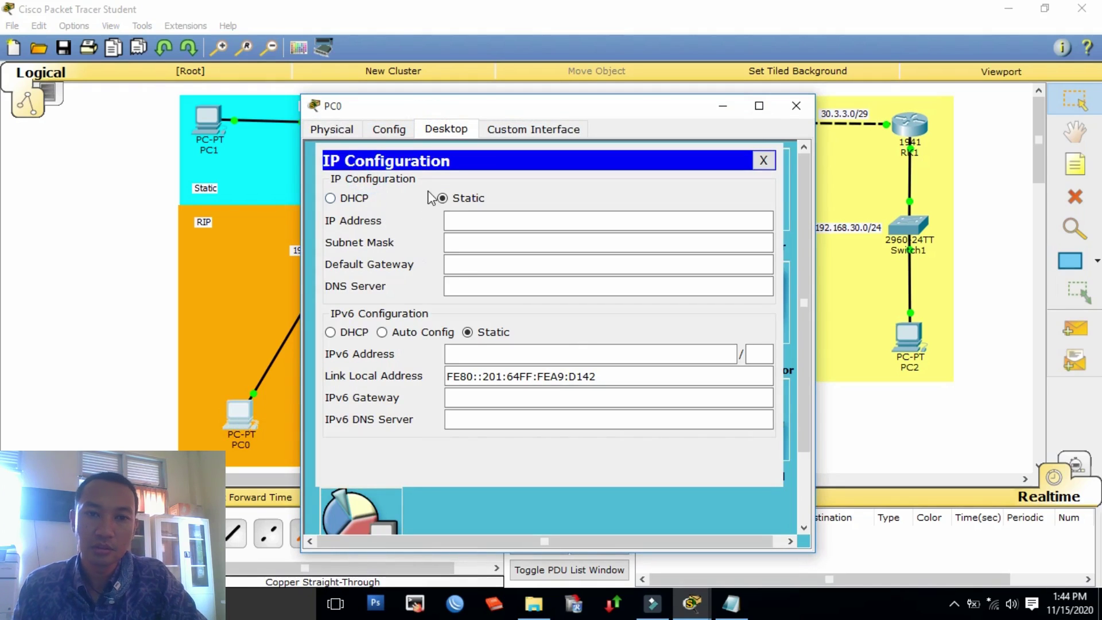
click(359, 200)
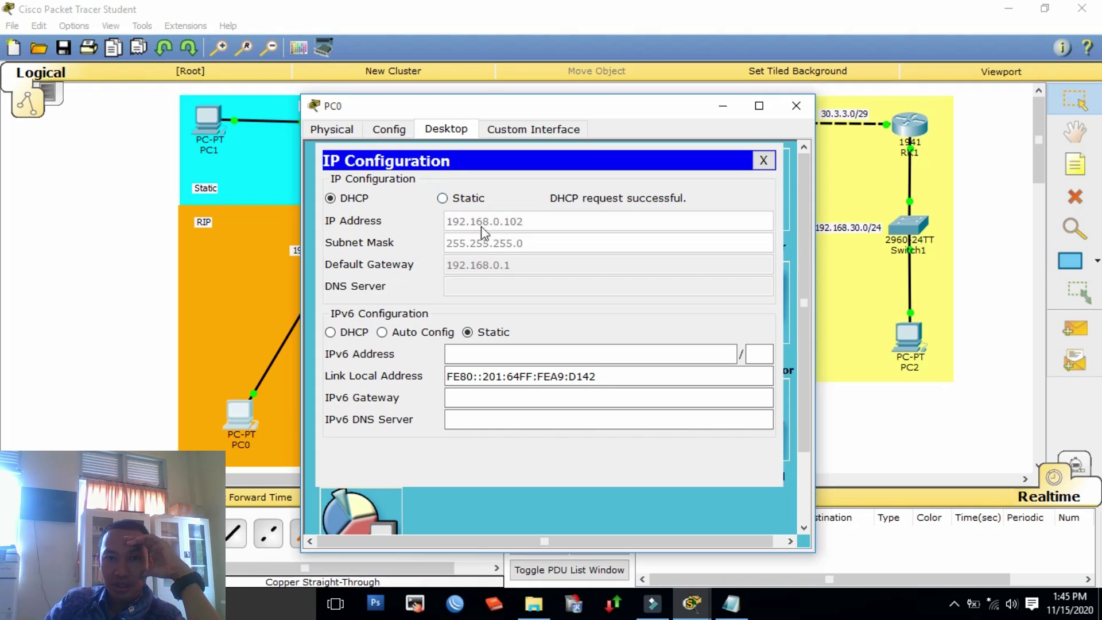
click(466, 202)
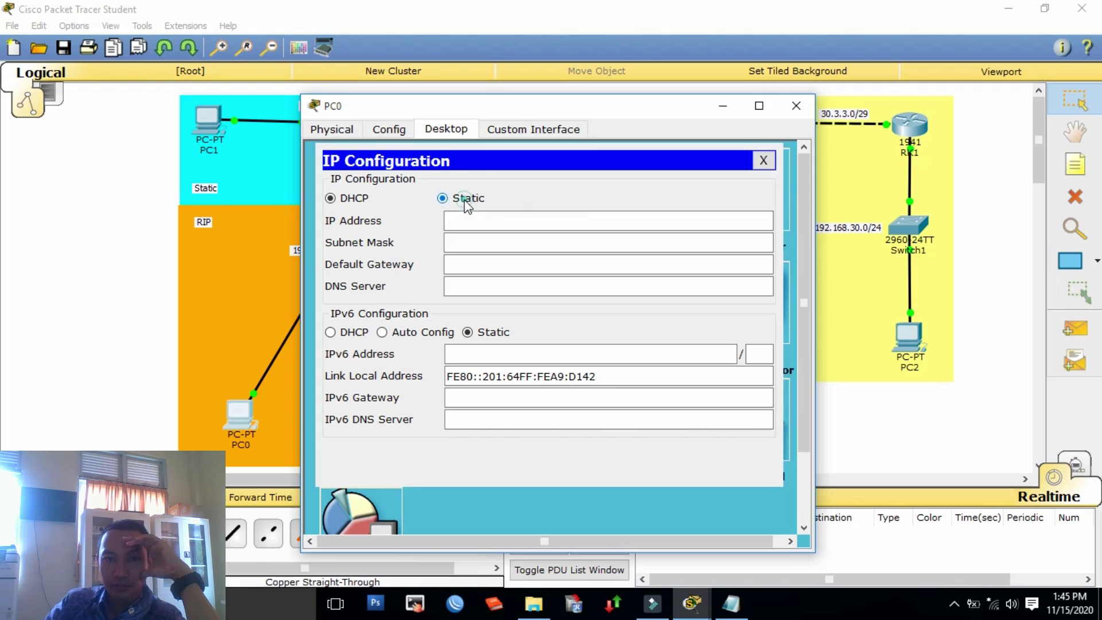
click(793, 110)
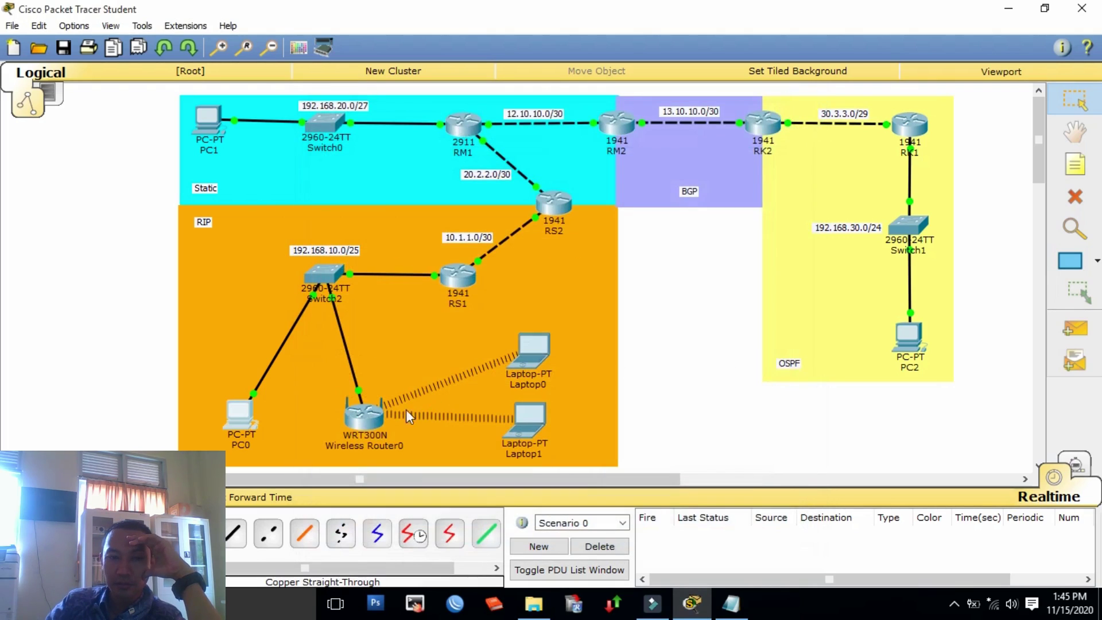
Step: Try to disable the DHCP server in Wireless Router0's setup page, closing its window without saving the settings
click(363, 423)
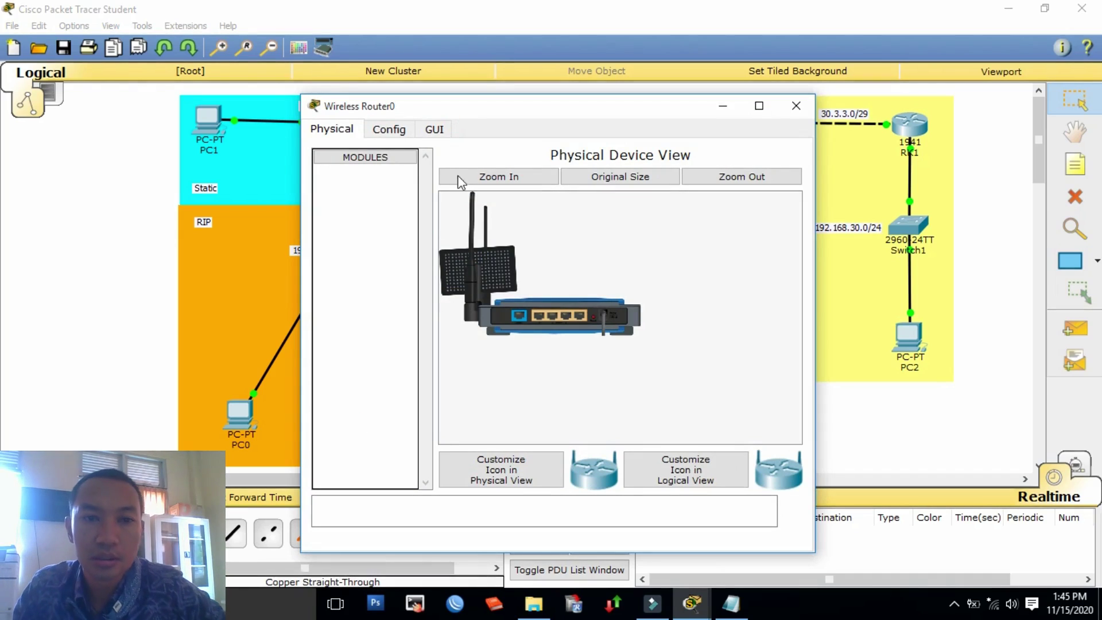
click(431, 129)
scroll(494, 287, down, 3)
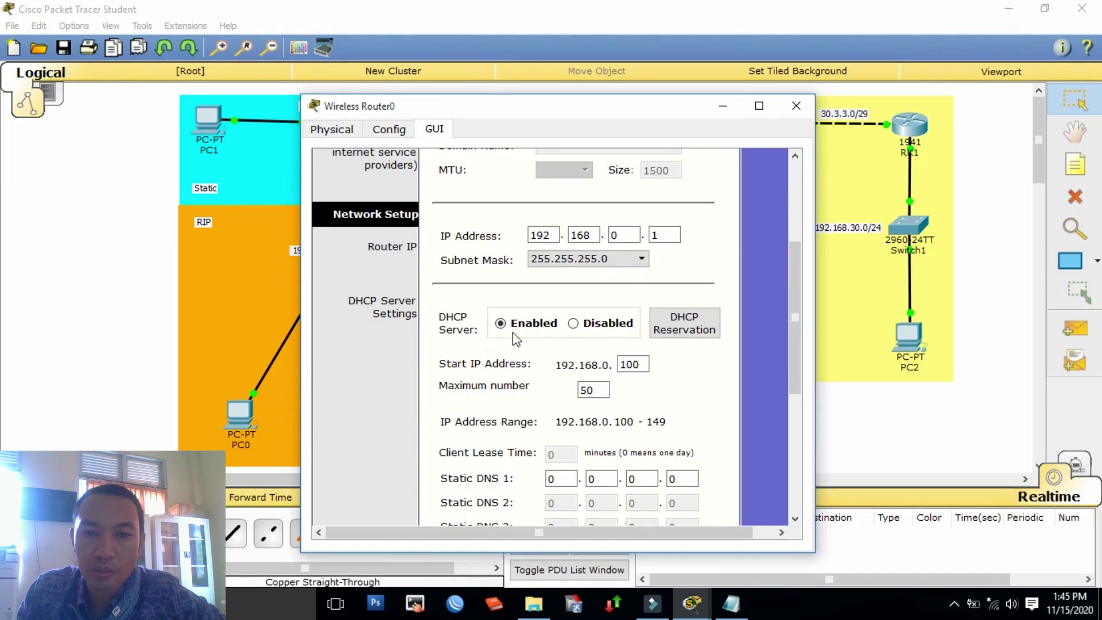
click(575, 329)
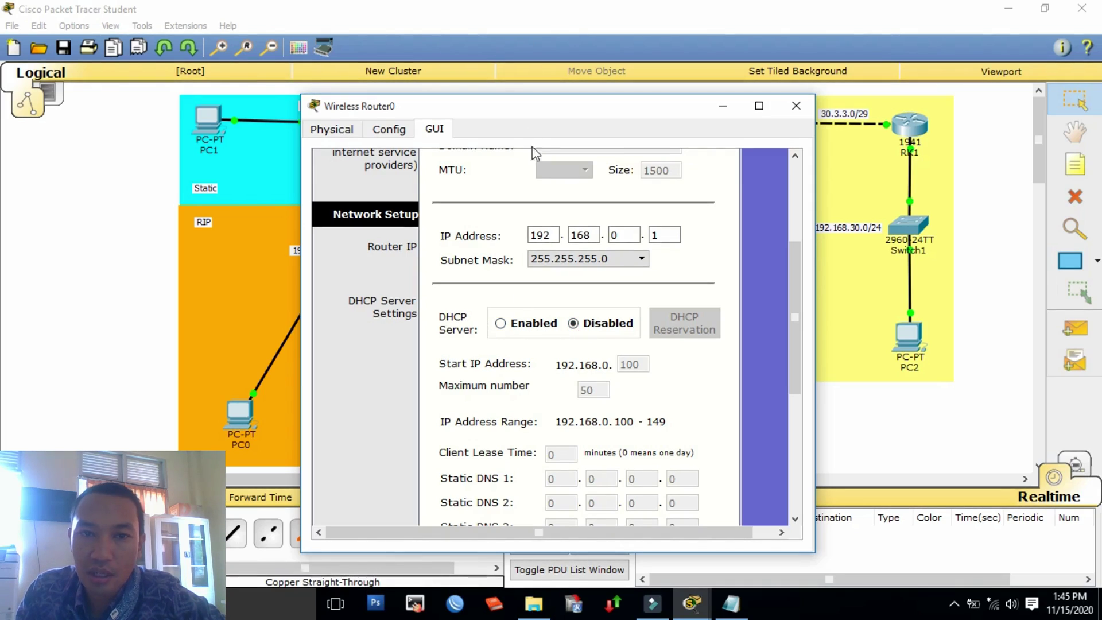
drag(509, 110, 799, 71)
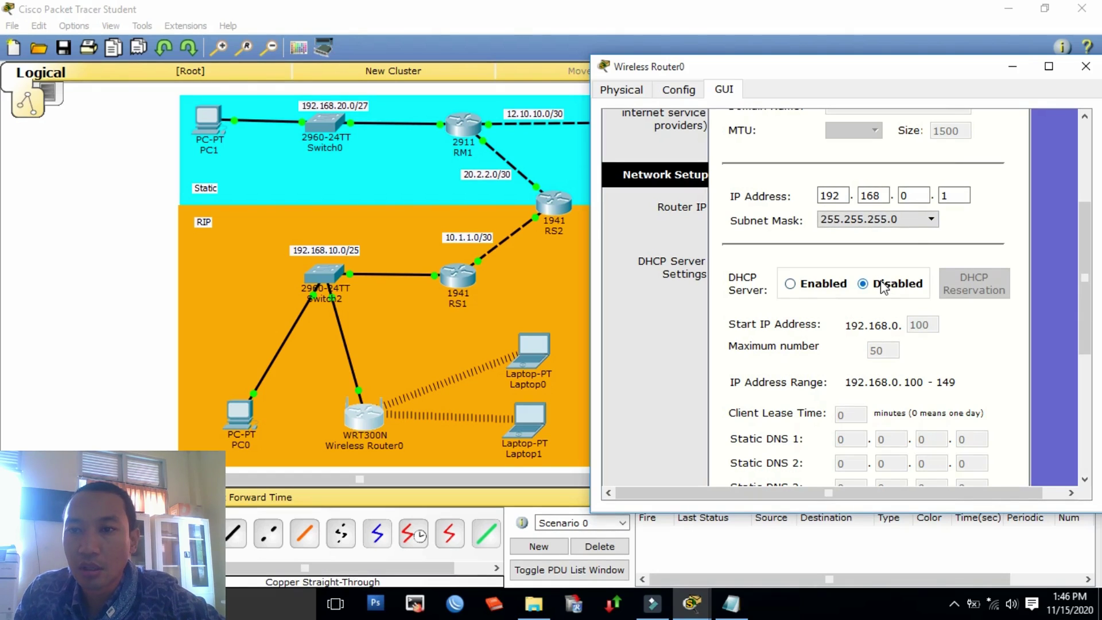
drag(935, 71, 867, 69)
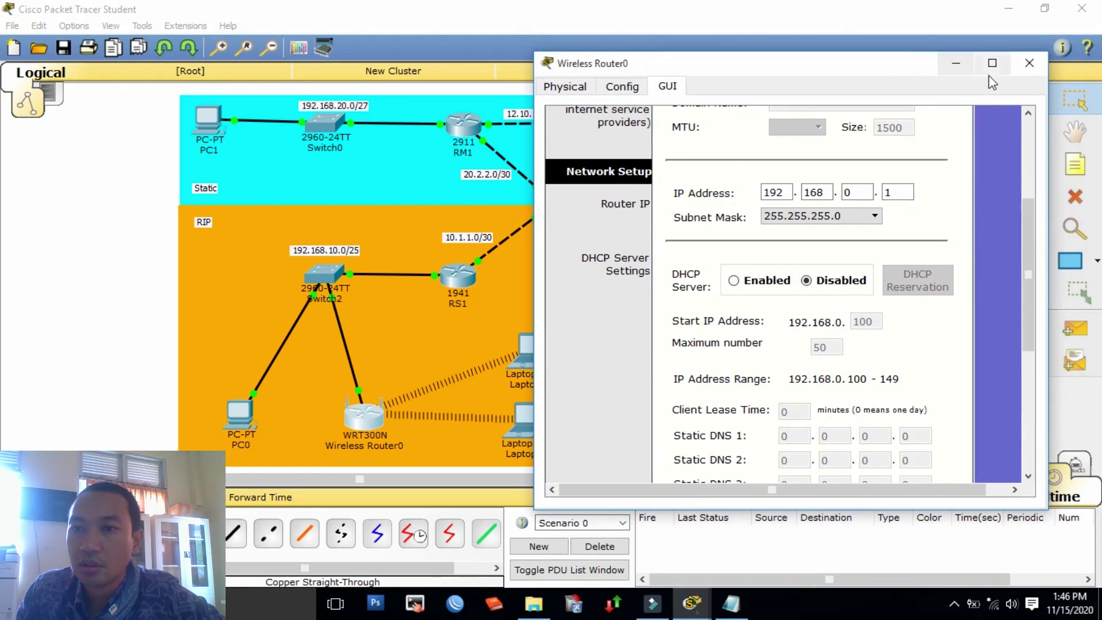
click(1029, 64)
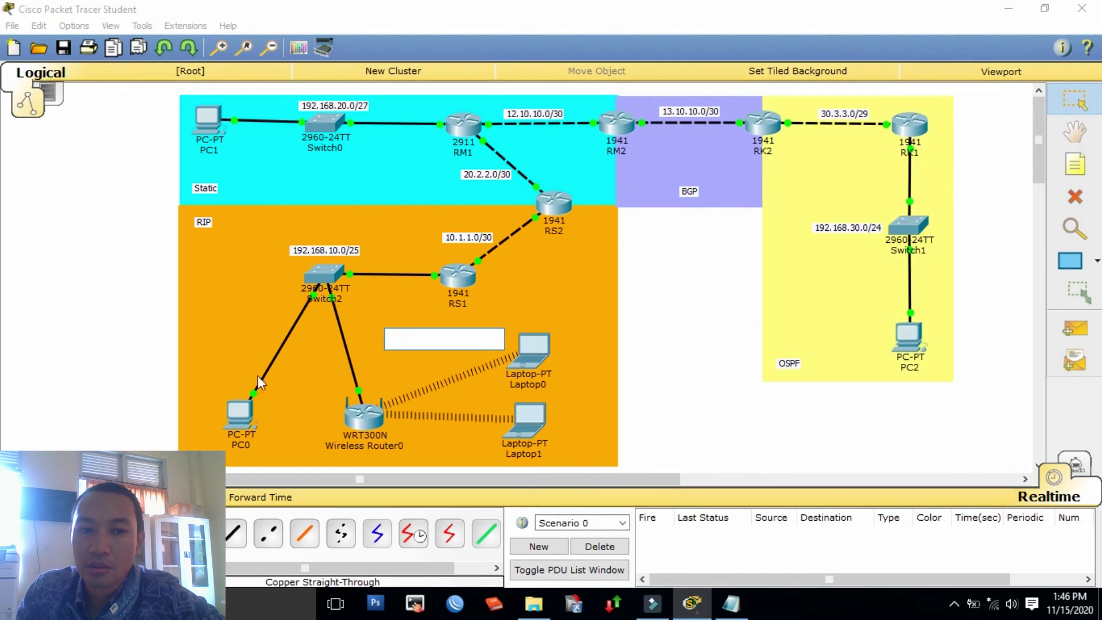
Step: Switch PC0's IPv4 configuration to DHCP and close its window
click(240, 414)
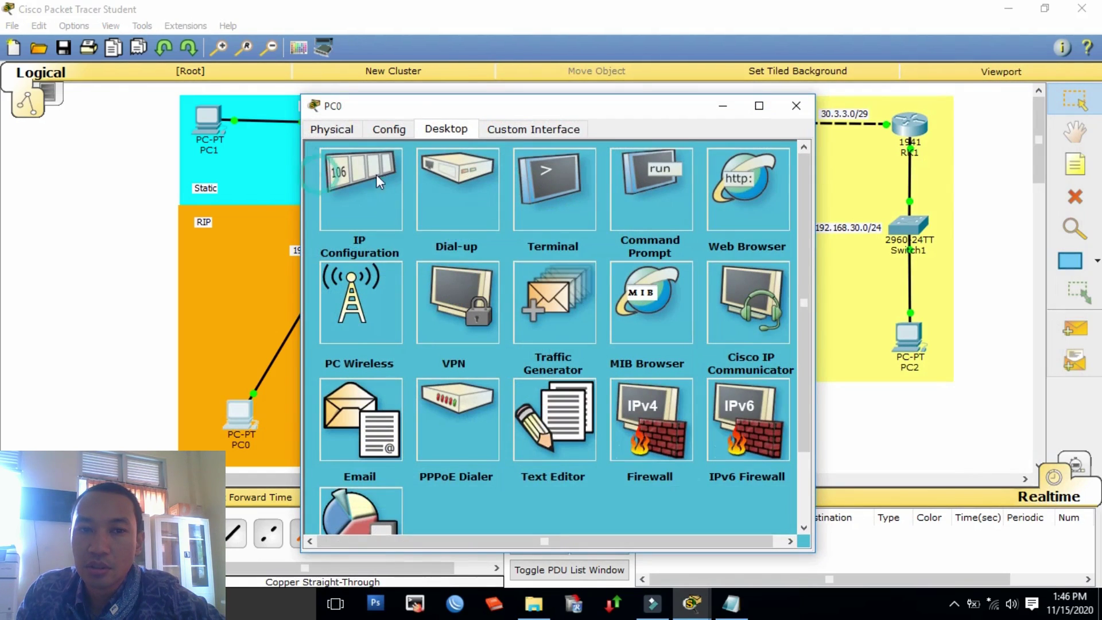
click(335, 175)
drag(421, 110, 602, 92)
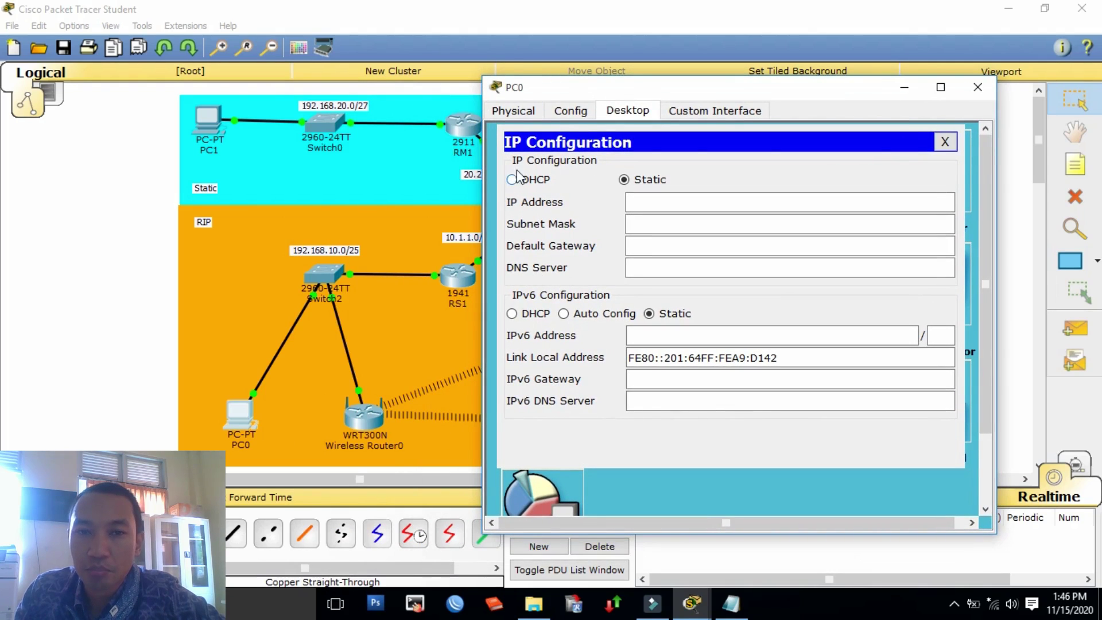
drag(528, 92, 568, 89)
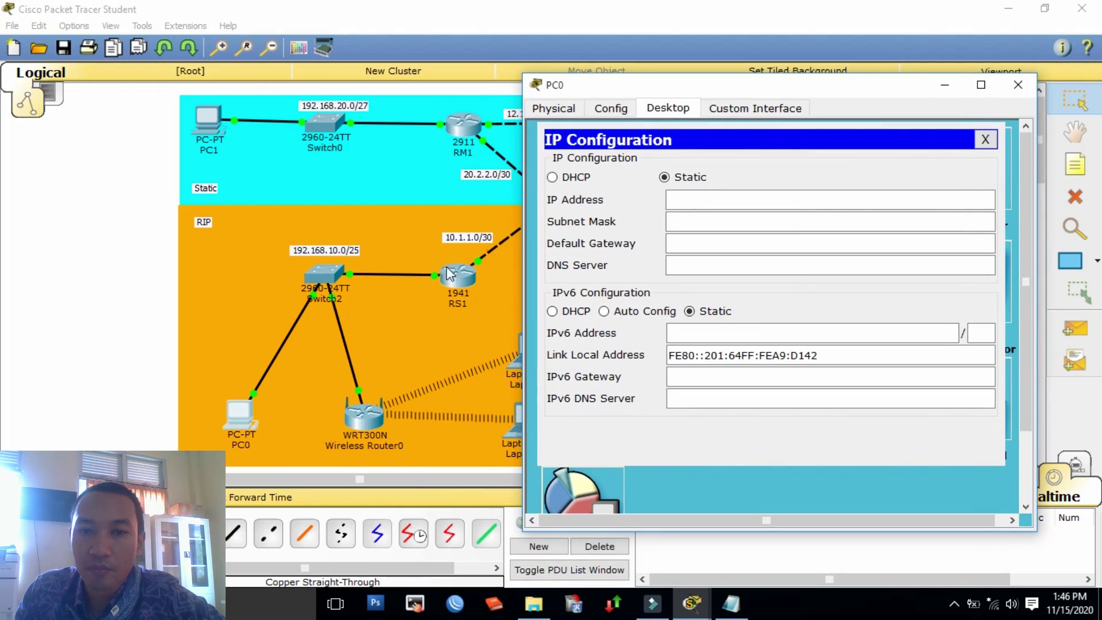
click(581, 178)
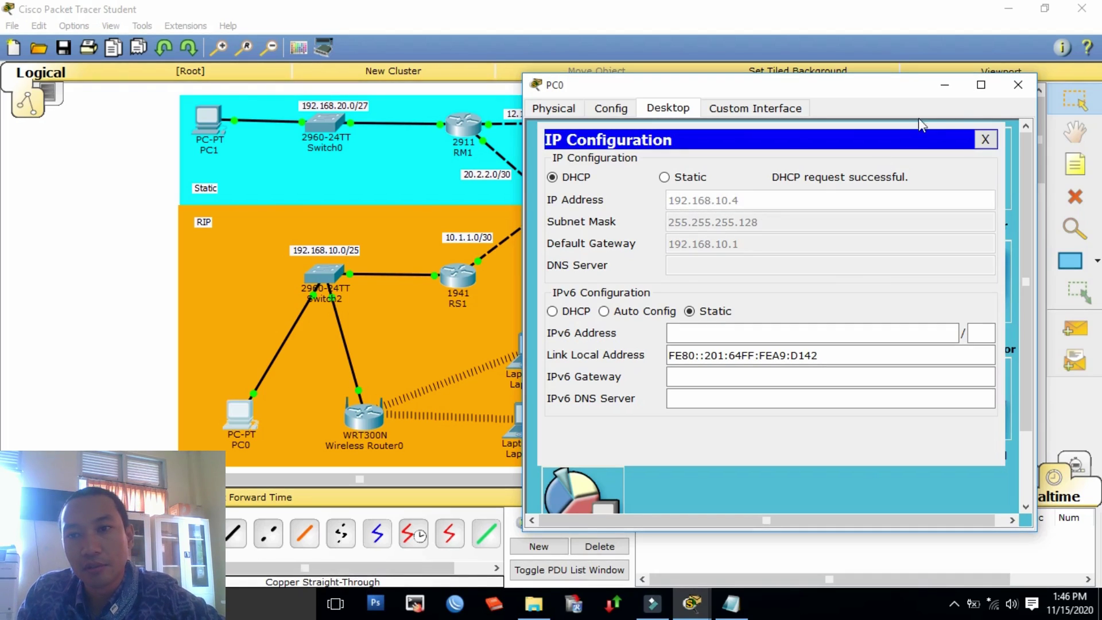
click(1015, 86)
Step: Disable the DHCP server on Wireless Router0 and save the settings
click(374, 423)
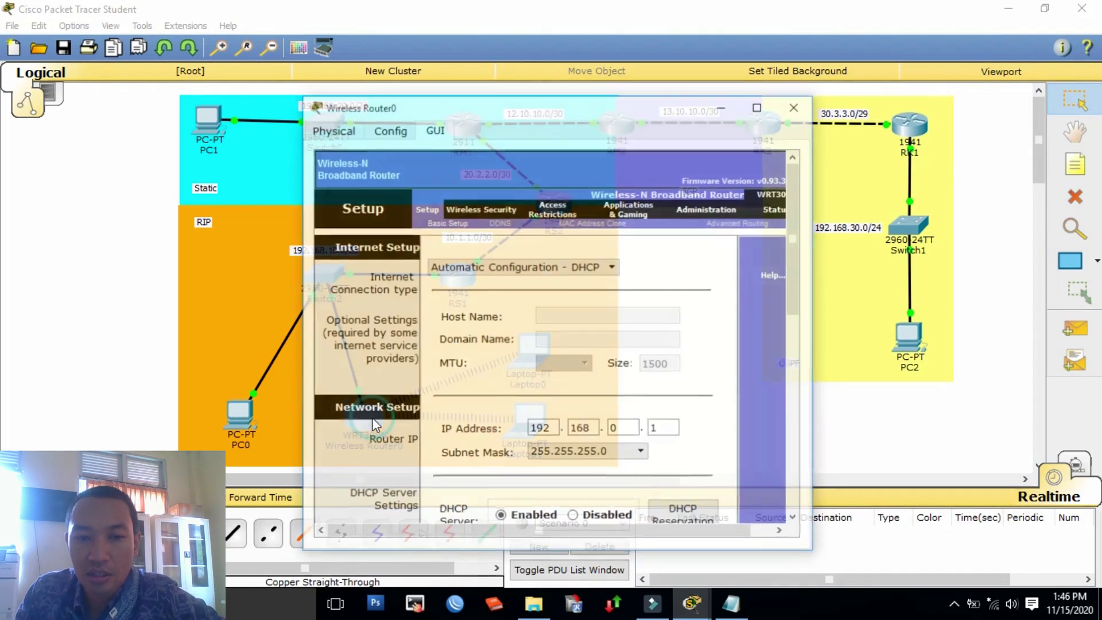
scroll(475, 430, down, 3)
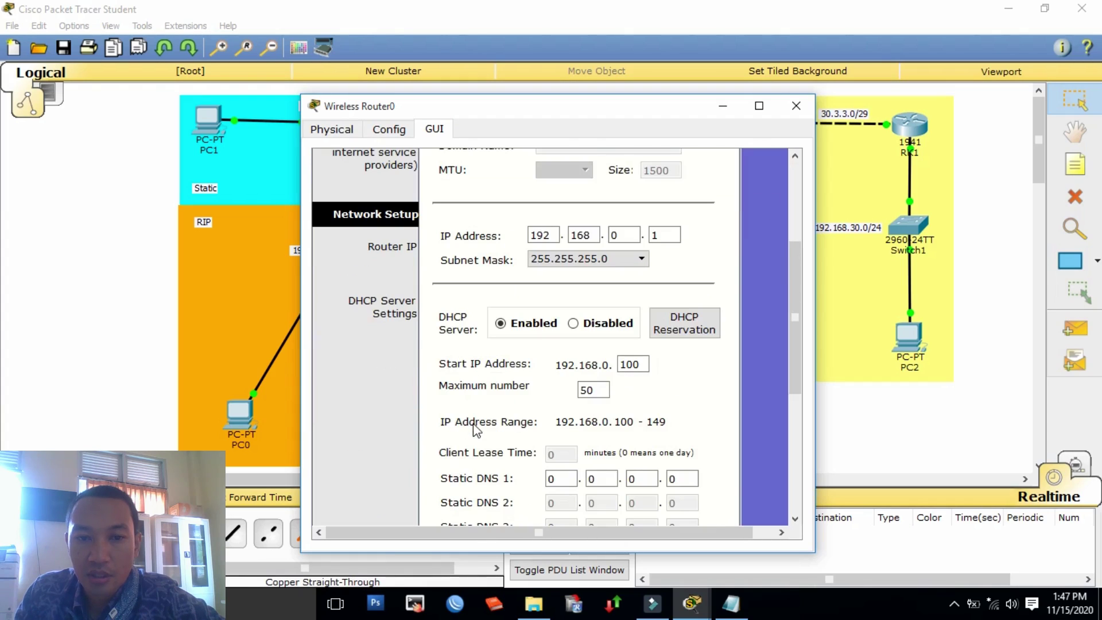
click(573, 323)
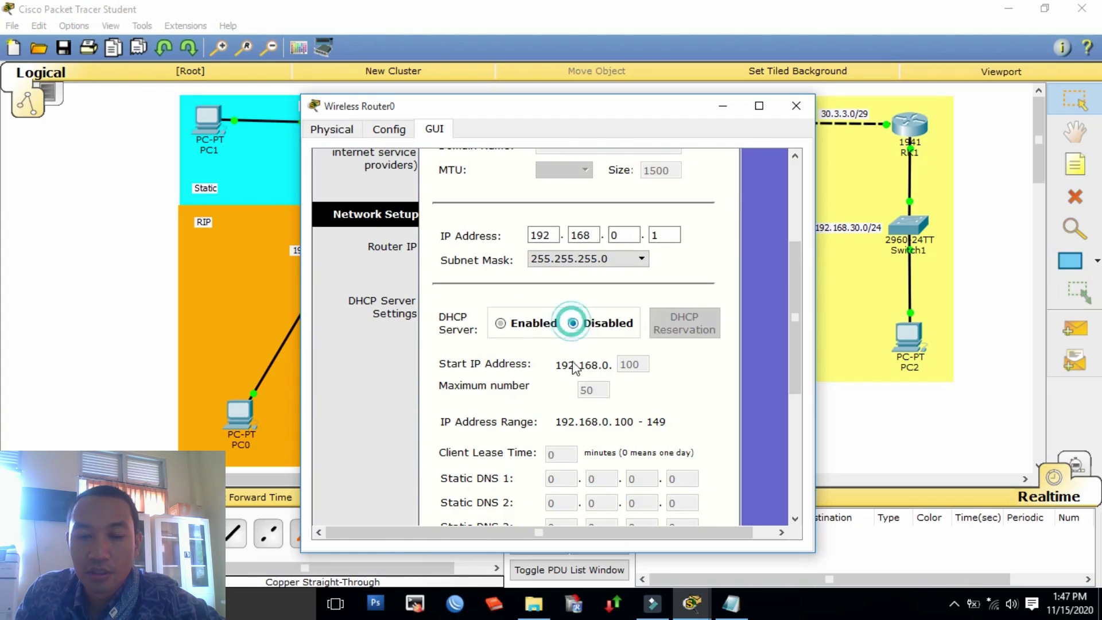
scroll(565, 356, down, 3)
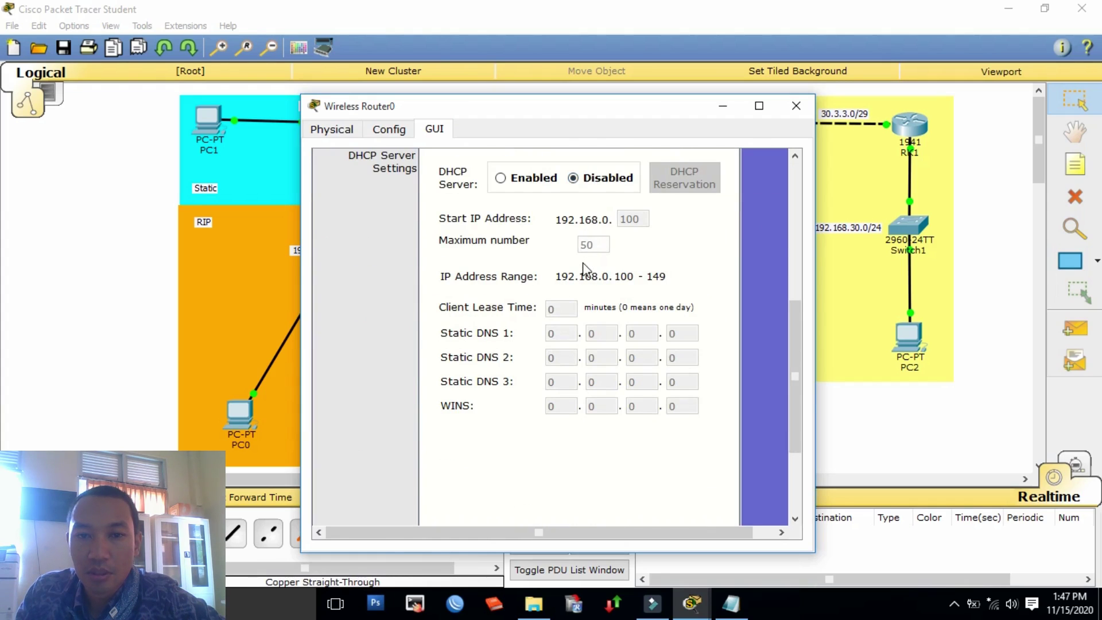
scroll(585, 202, down, 3)
click(565, 505)
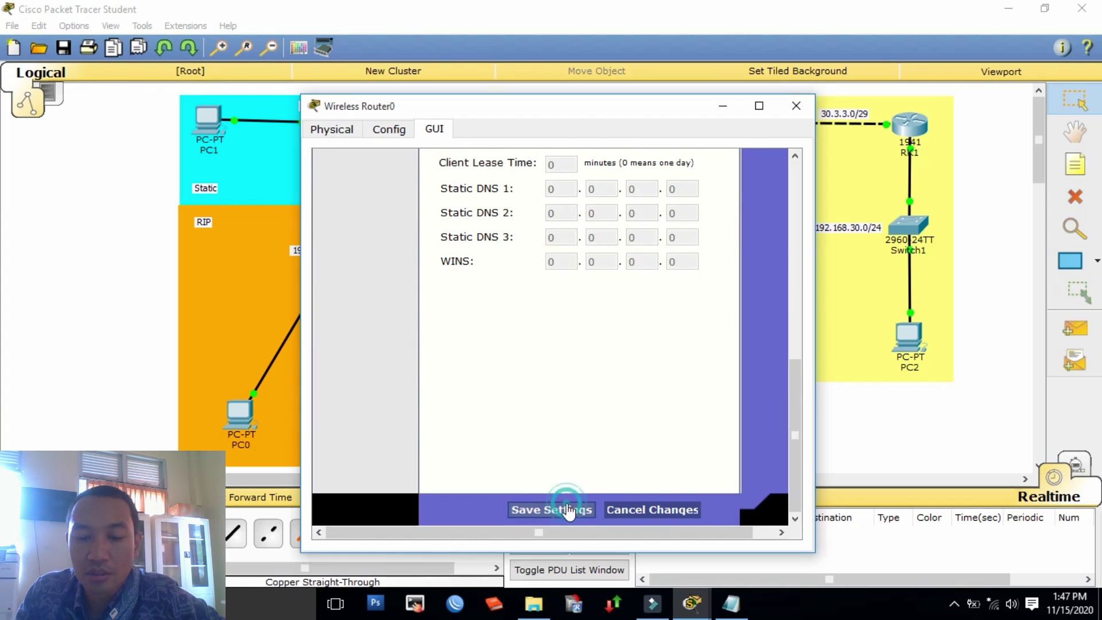
Step: Enter 192.168.10.125 as Wireless Router0's IP address in its network setup
scroll(577, 397, up, 9)
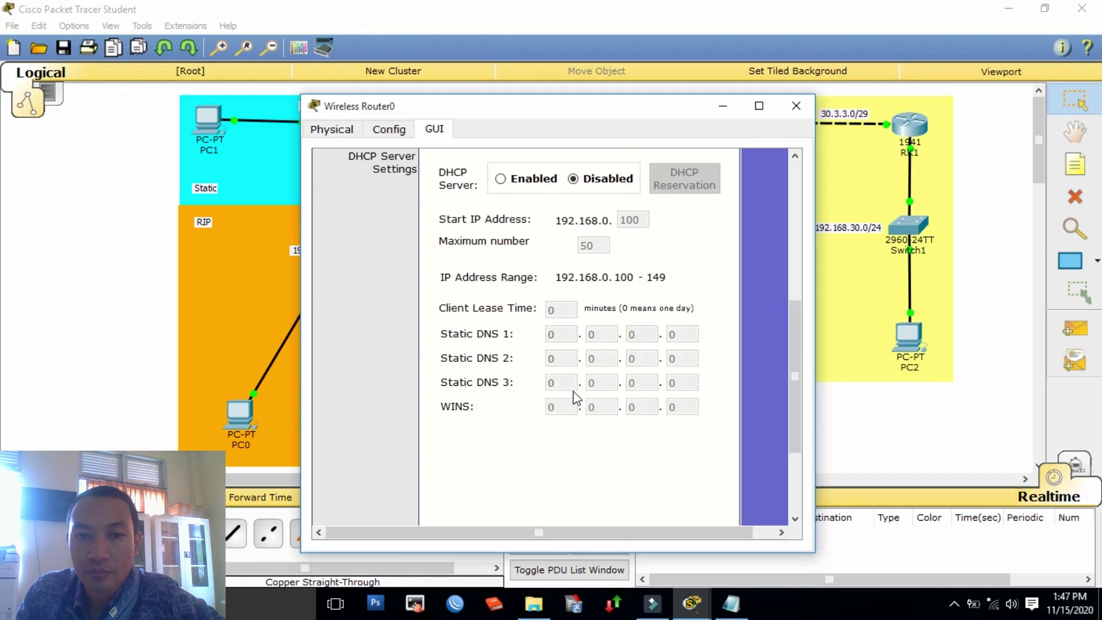
double_click(616, 381)
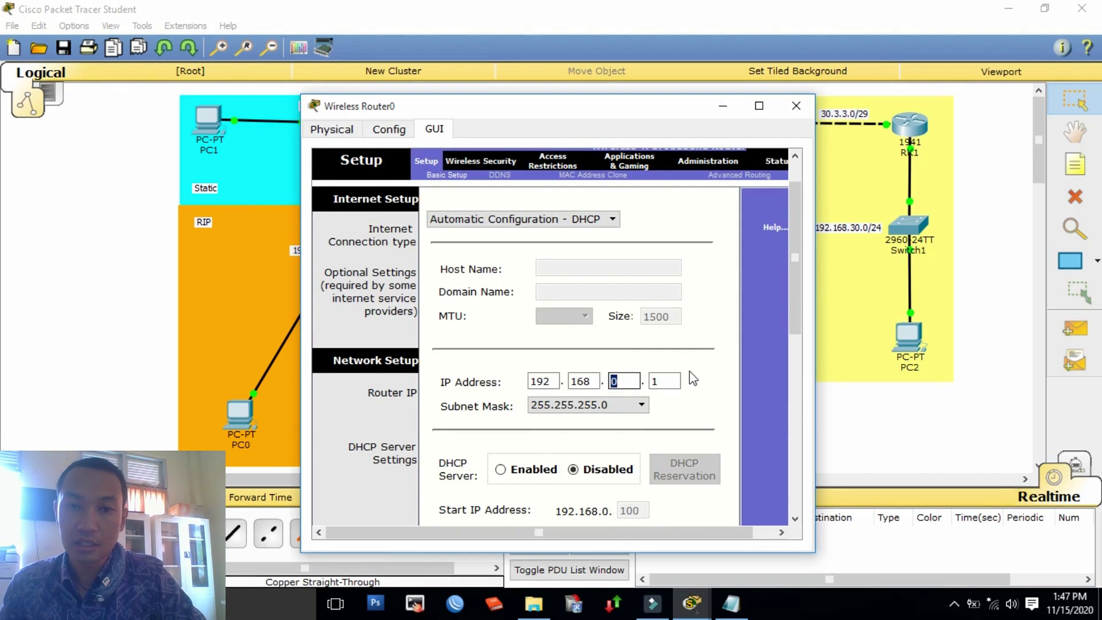
drag(562, 109, 729, 86)
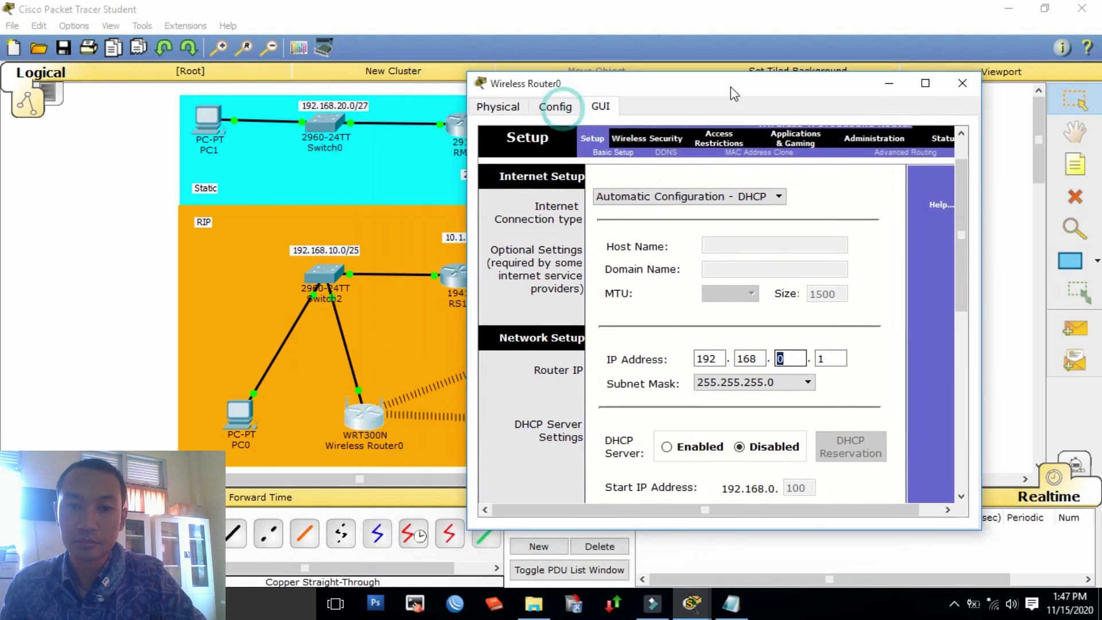
text(10)
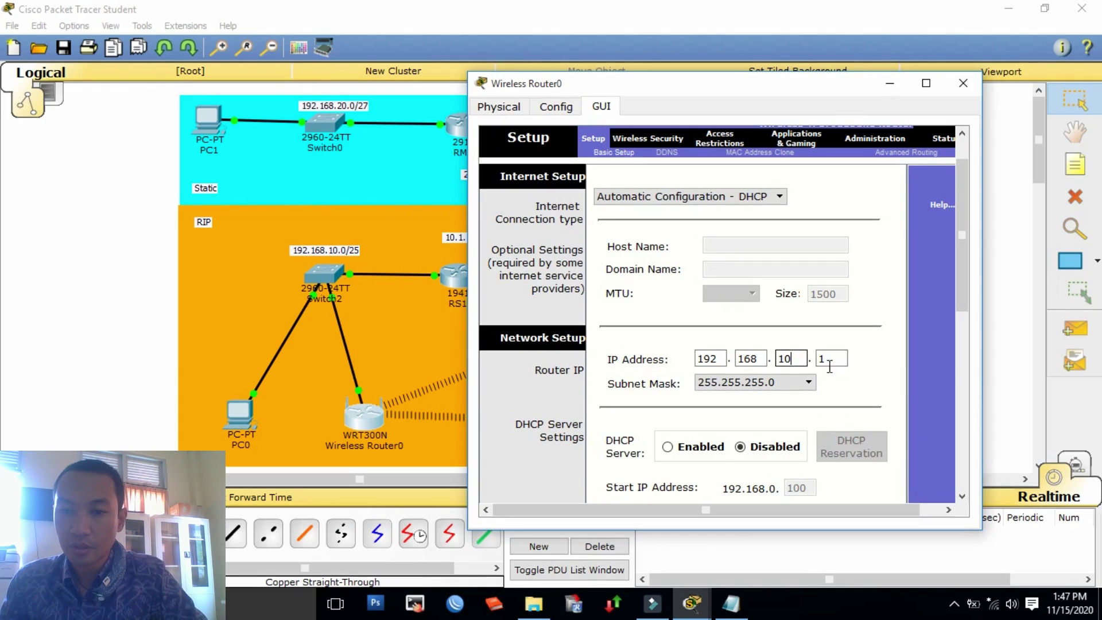
double_click(826, 358)
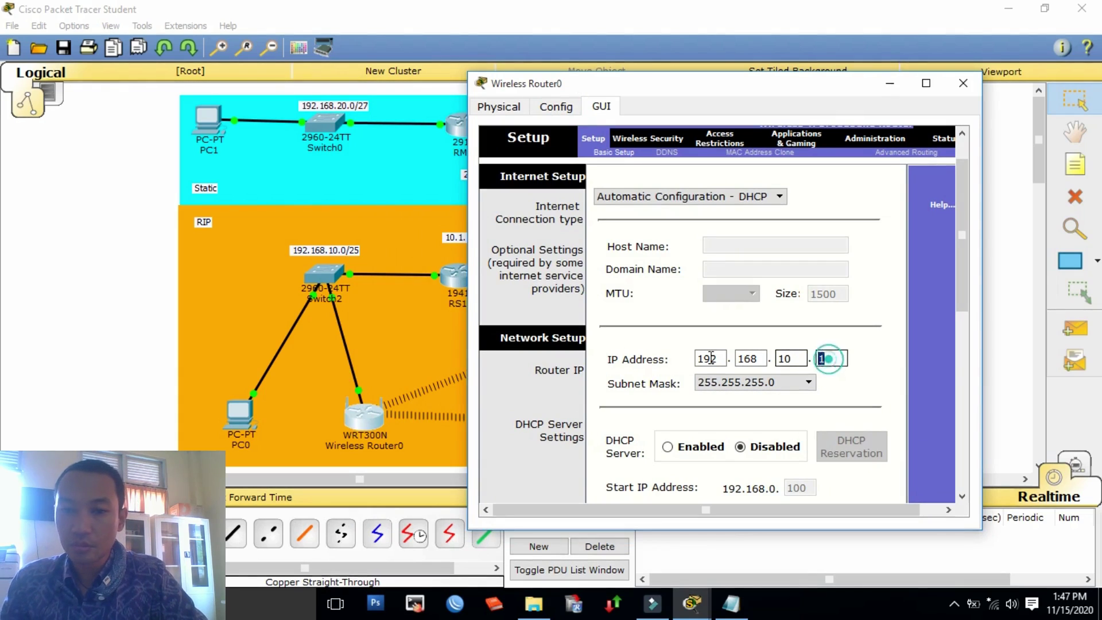
text(125)
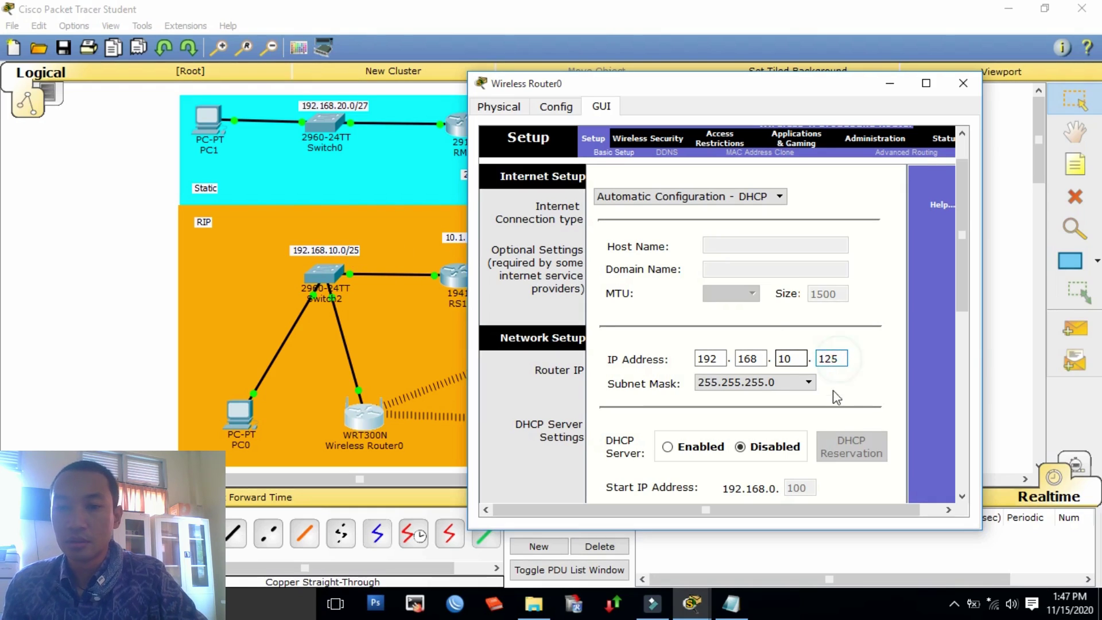
scroll(786, 403, down, 5)
scroll(781, 396, up, 6)
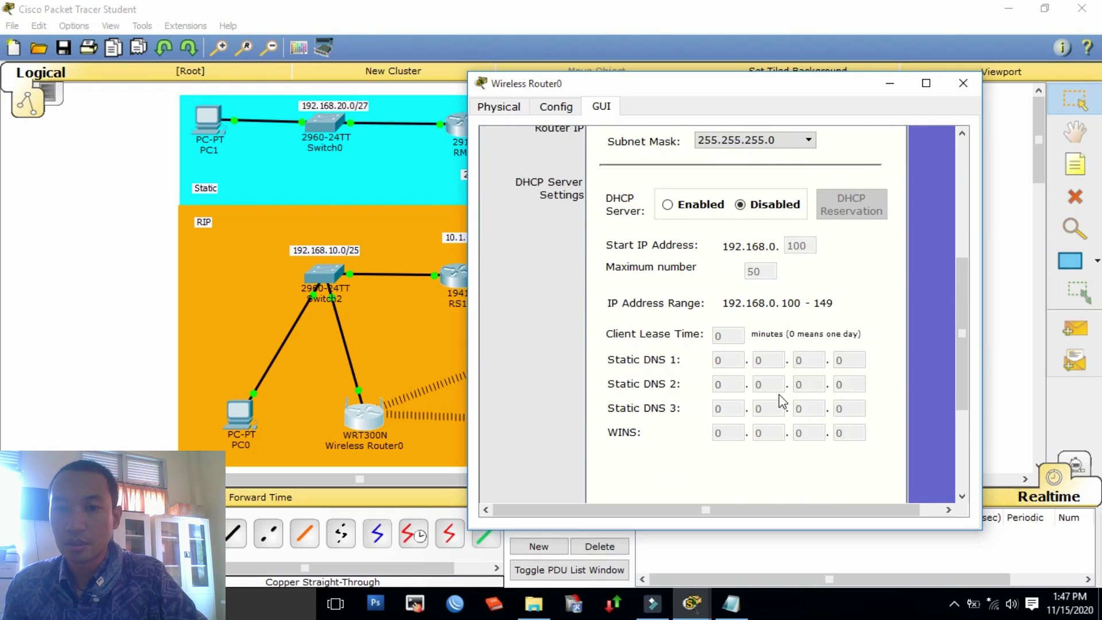
Step: Save Wireless Router0's network setup settings and close its window
scroll(738, 350, down, 6)
scroll(737, 350, down, 2)
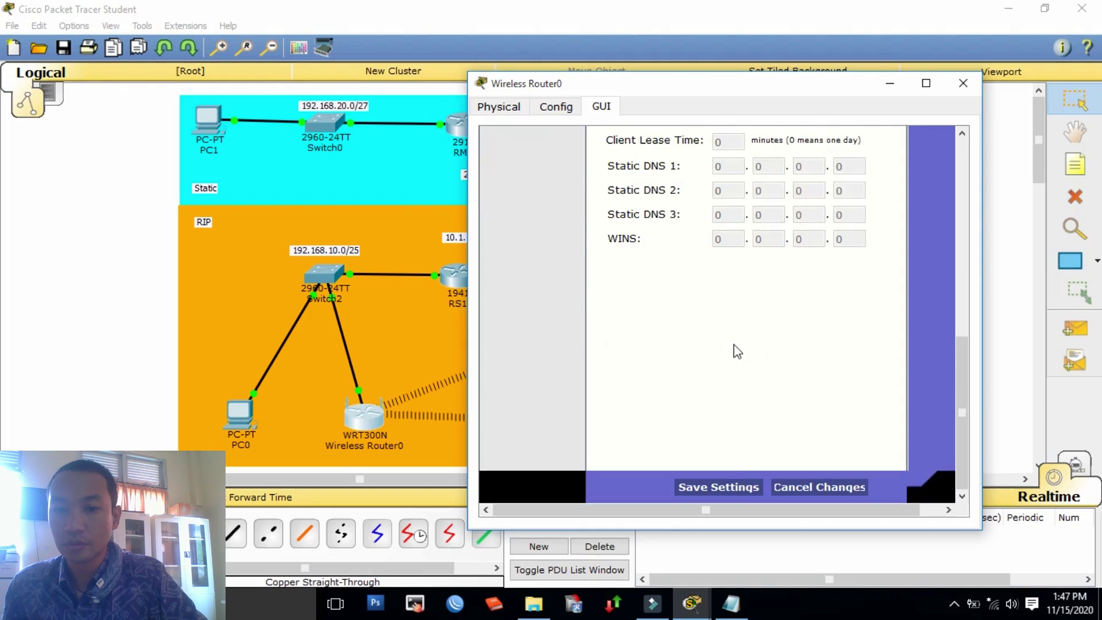
click(733, 488)
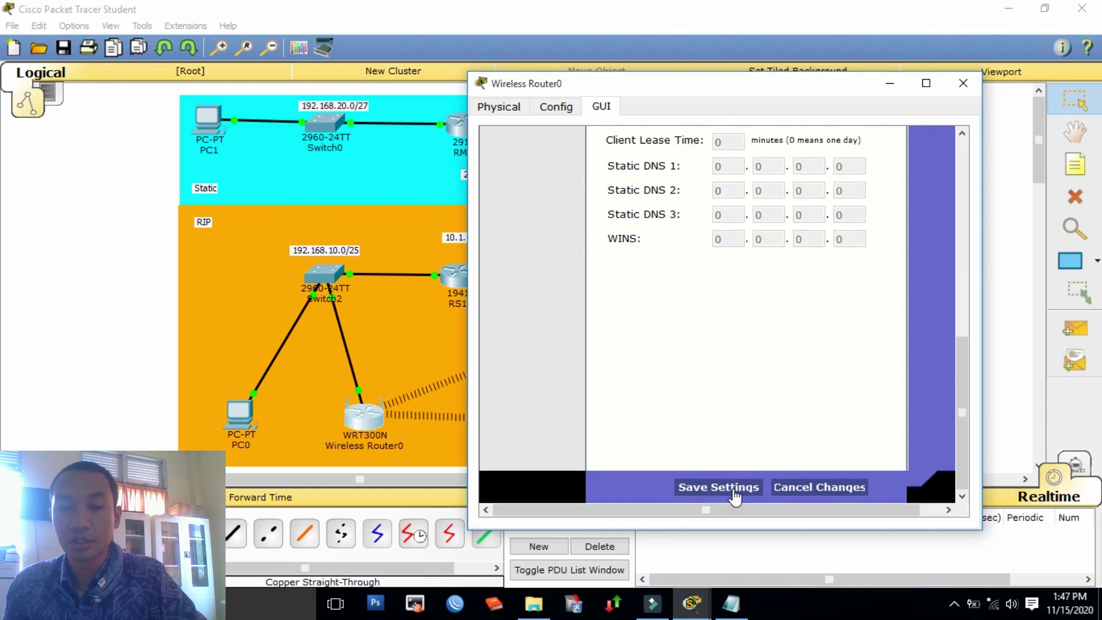
click(963, 85)
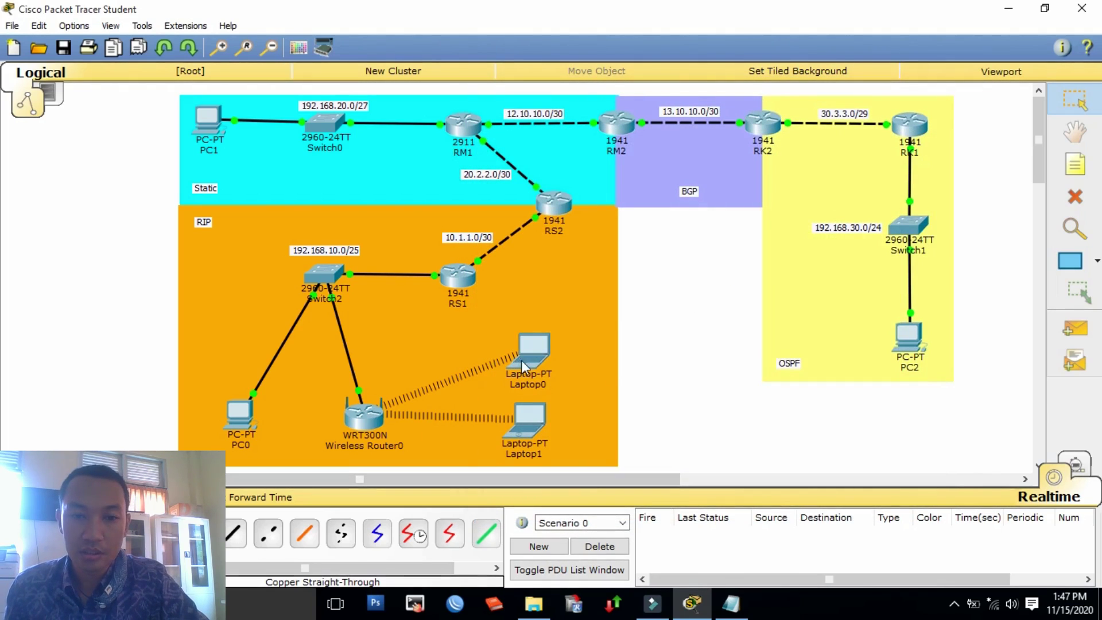
Step: Renew Laptop0's IPv4 lease by switching its IP configuration to Static and back to DHCP, and close its window
click(538, 357)
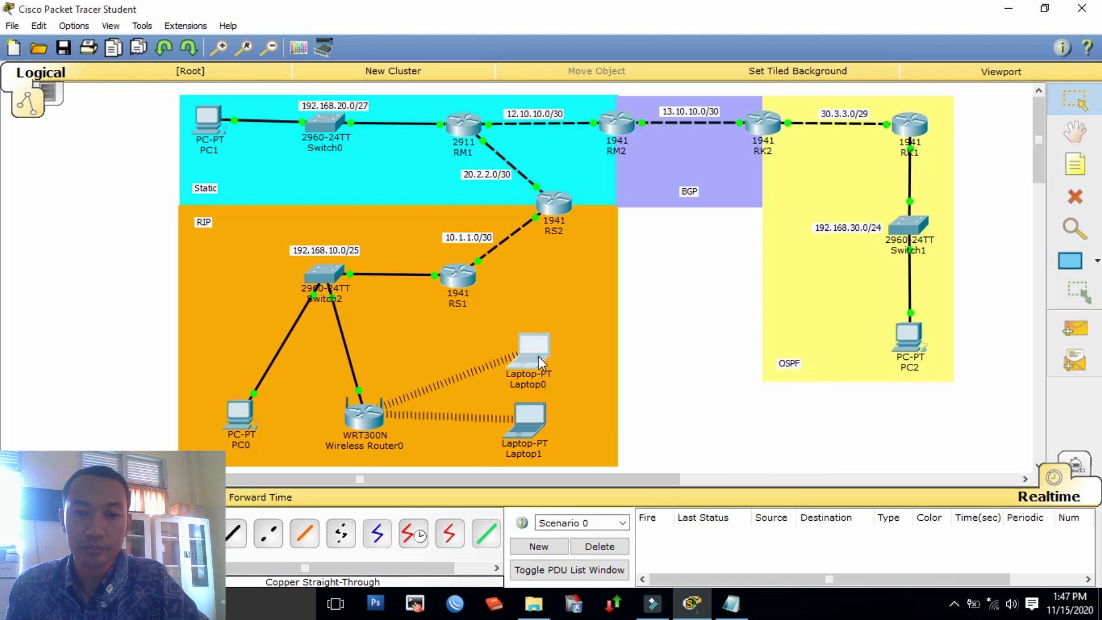
click(389, 129)
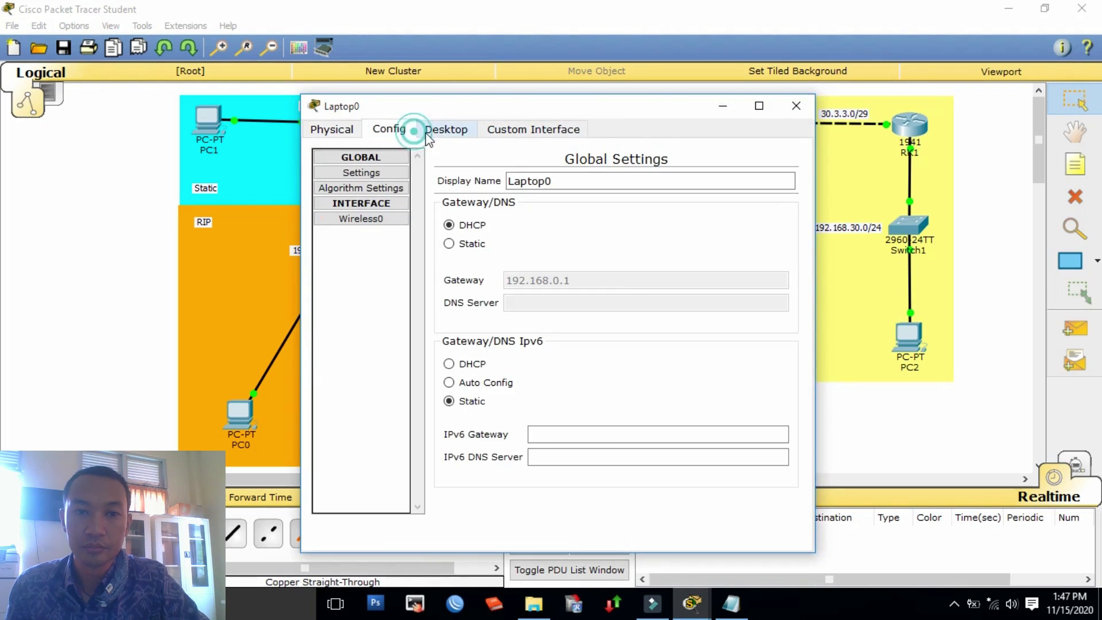
click(446, 129)
click(372, 172)
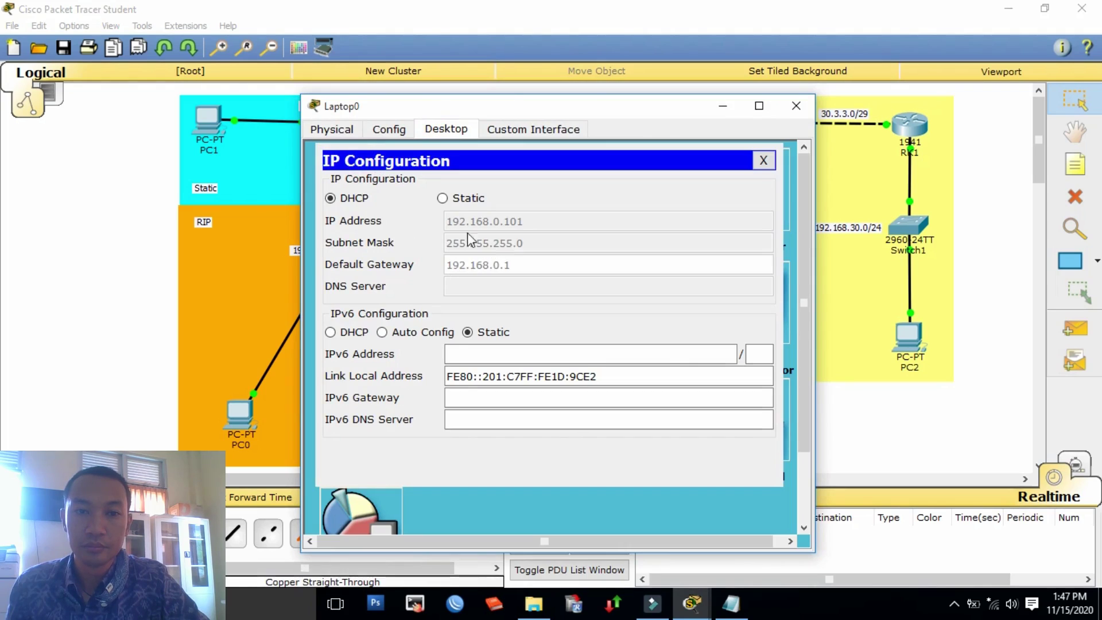
click(443, 198)
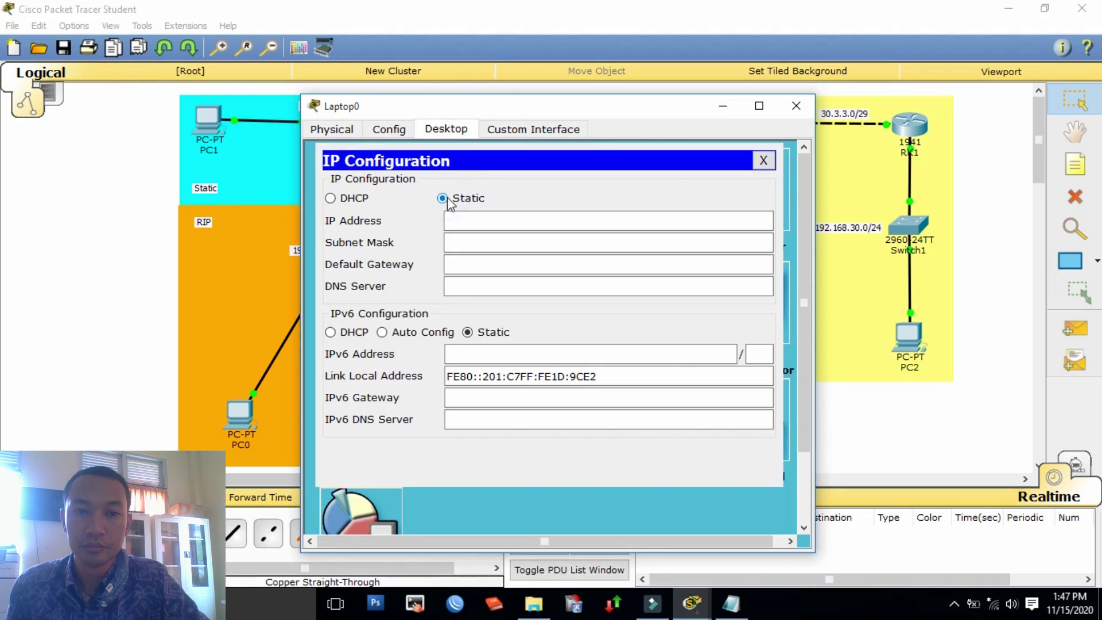
click(347, 198)
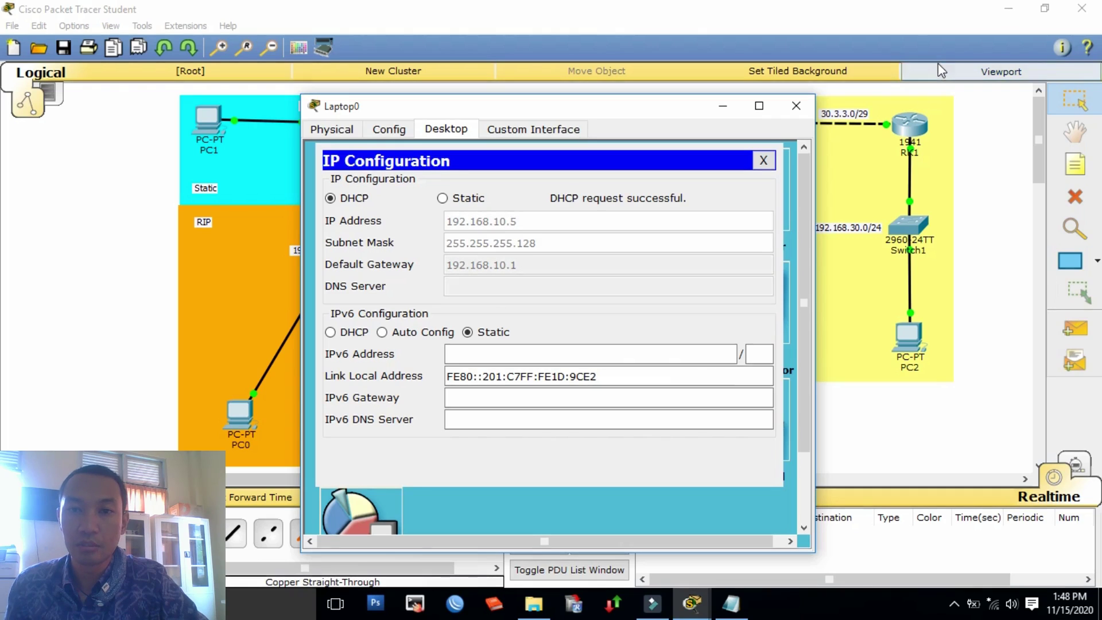
click(803, 104)
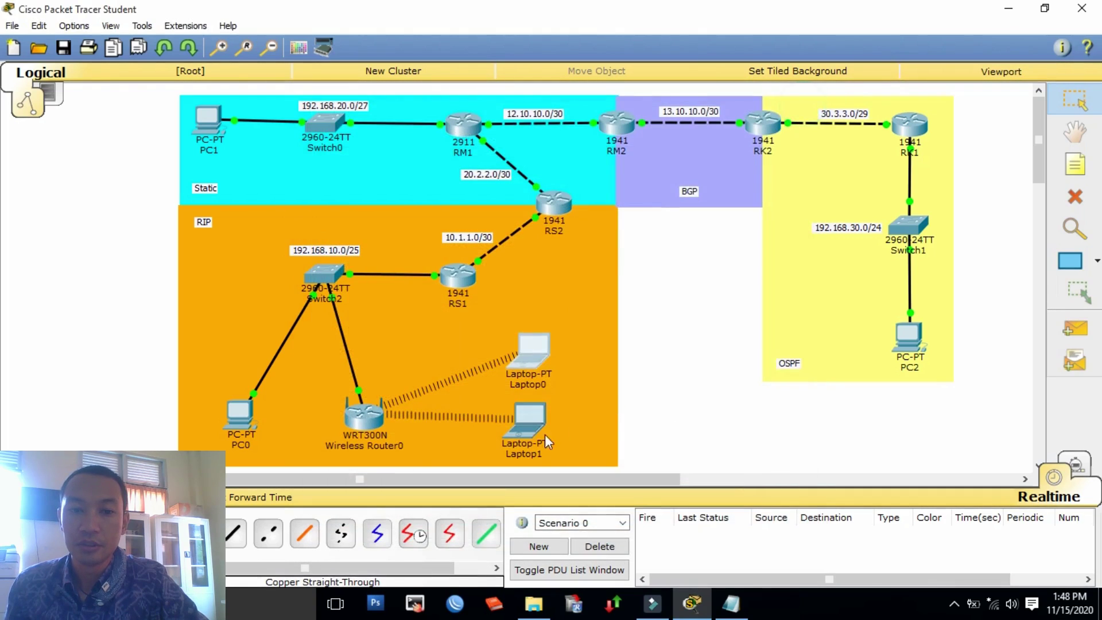
Step: Renew Laptop1's IPv4 lease by switching its IP configuration to Static and back to DHCP, and close its window
click(542, 436)
click(459, 130)
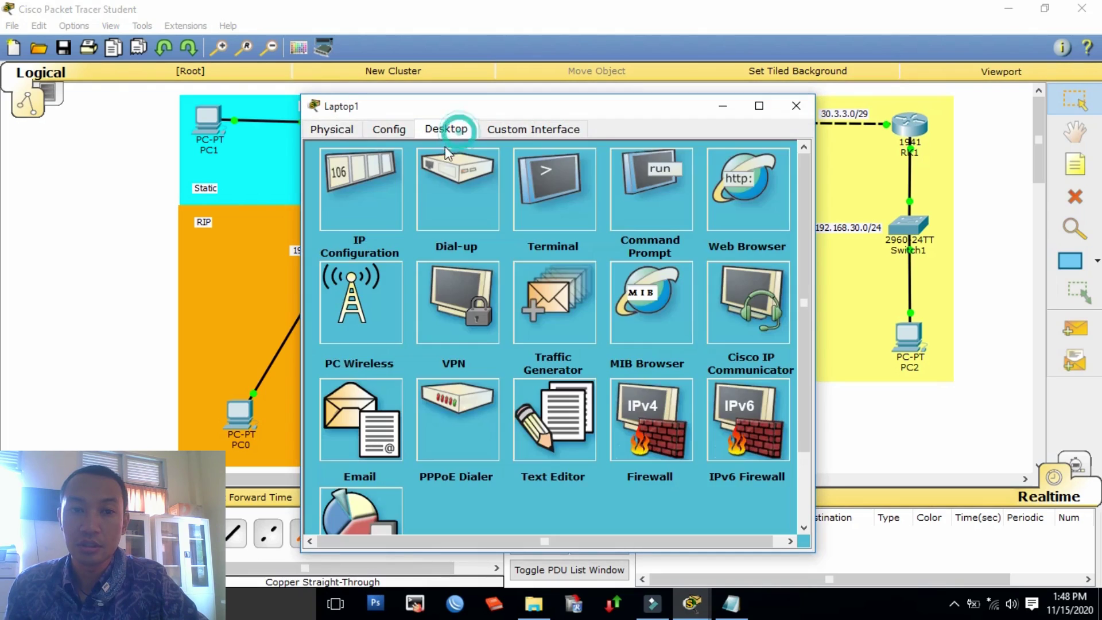
click(378, 184)
click(453, 199)
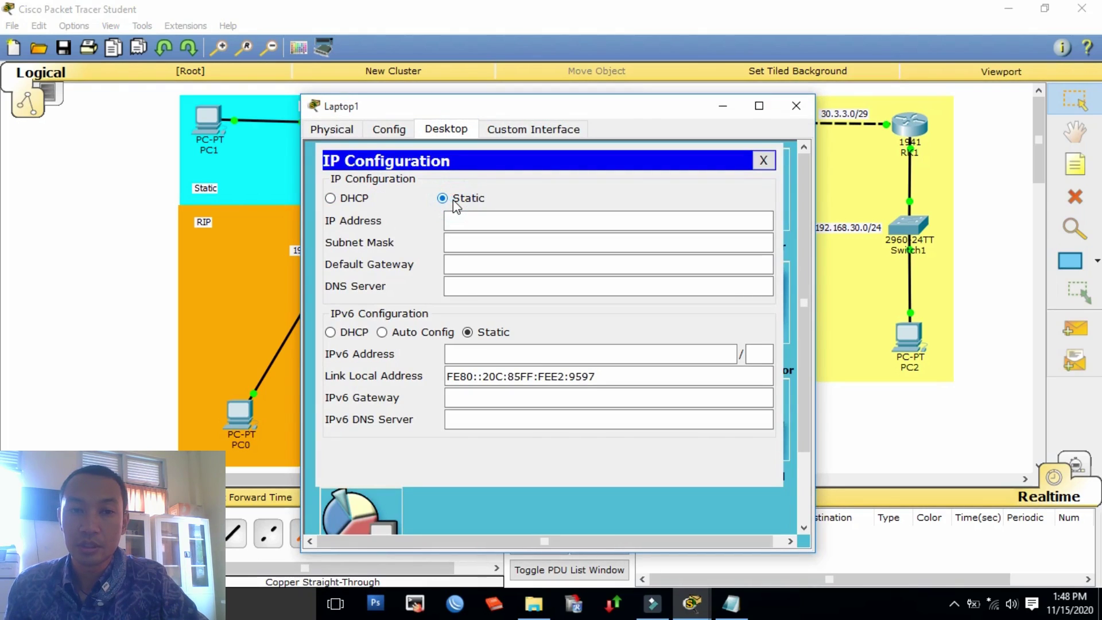
click(350, 199)
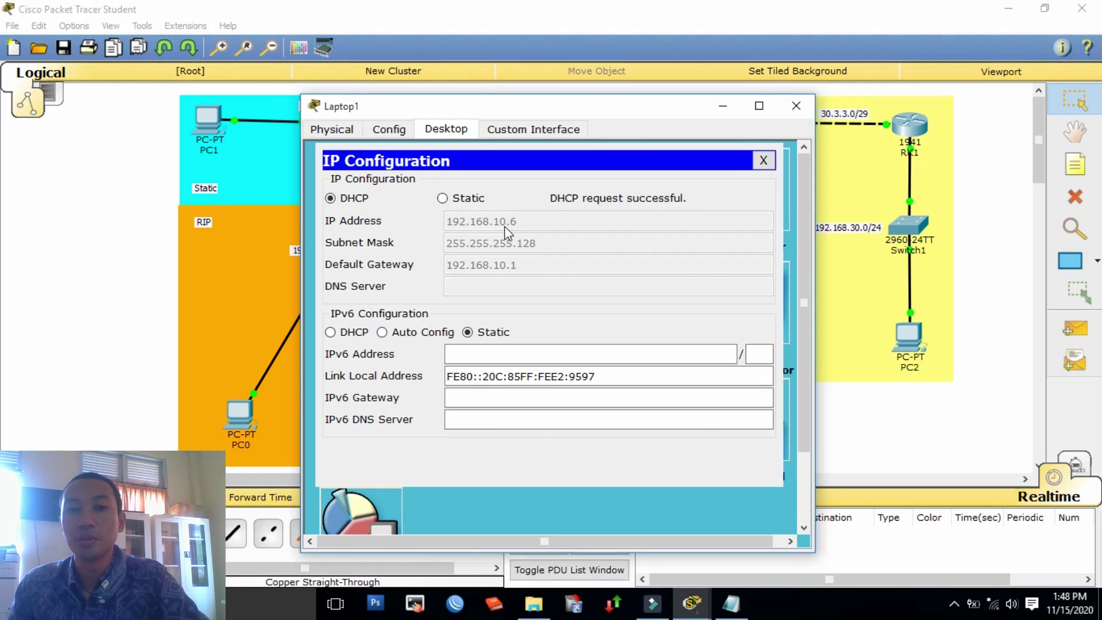
click(793, 108)
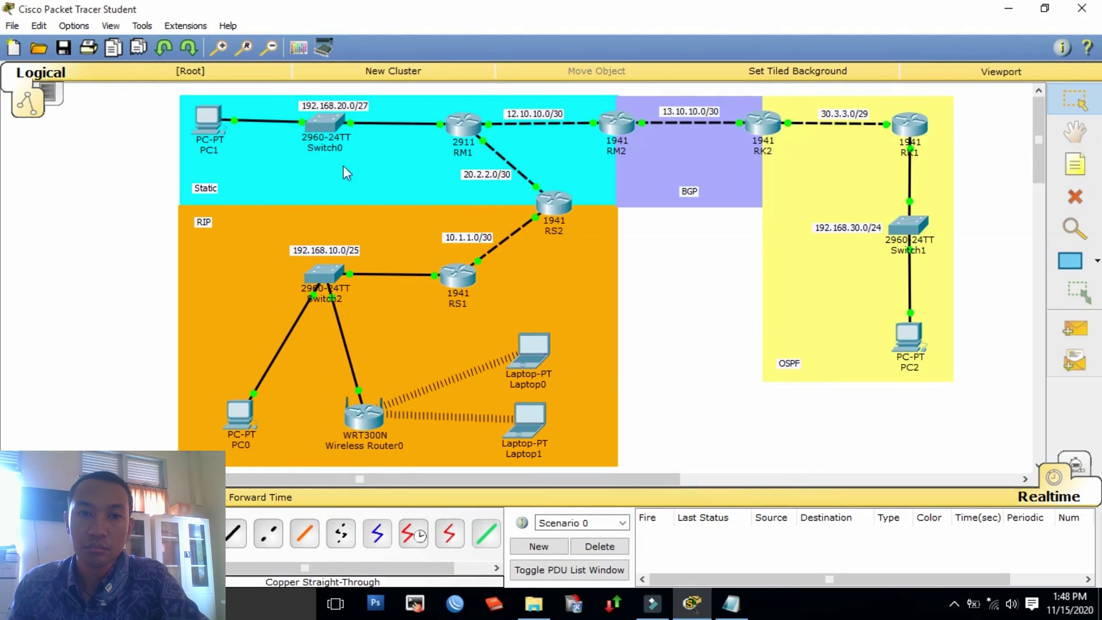
Step: Open router RM1's command line and enter global configuration mode with enable and configure terminal
mouse_move(463, 127)
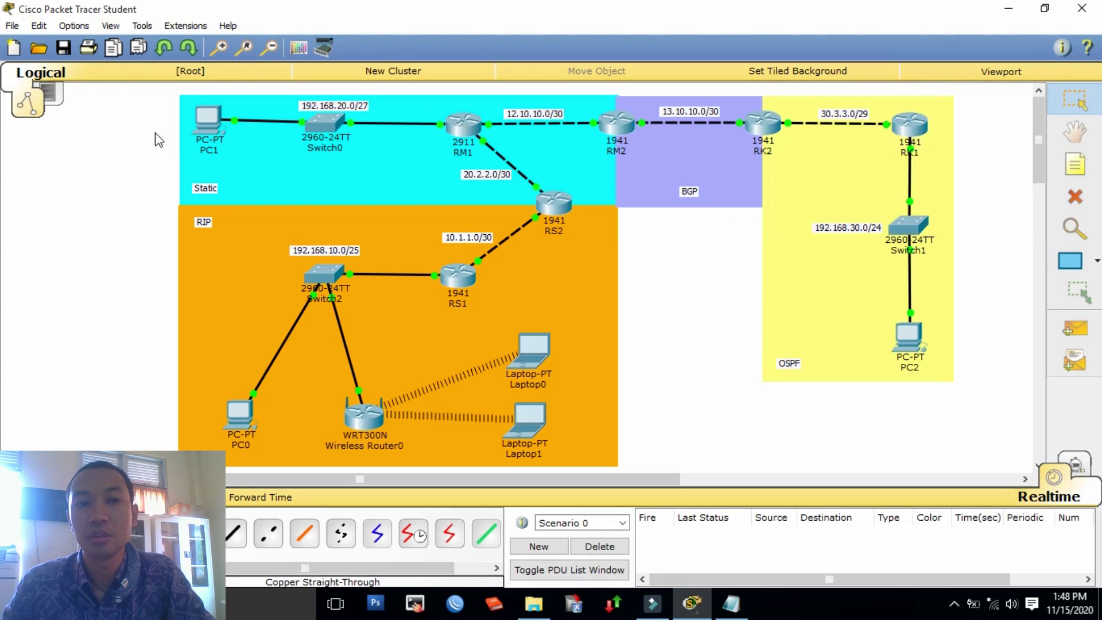
click(458, 126)
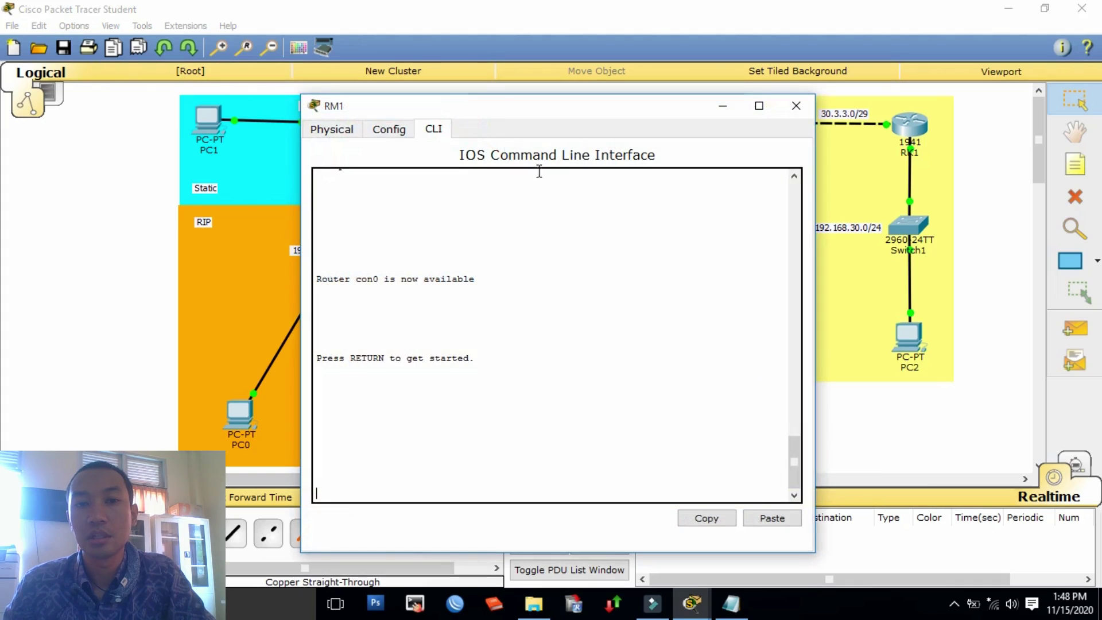
click(401, 468)
key(Return)
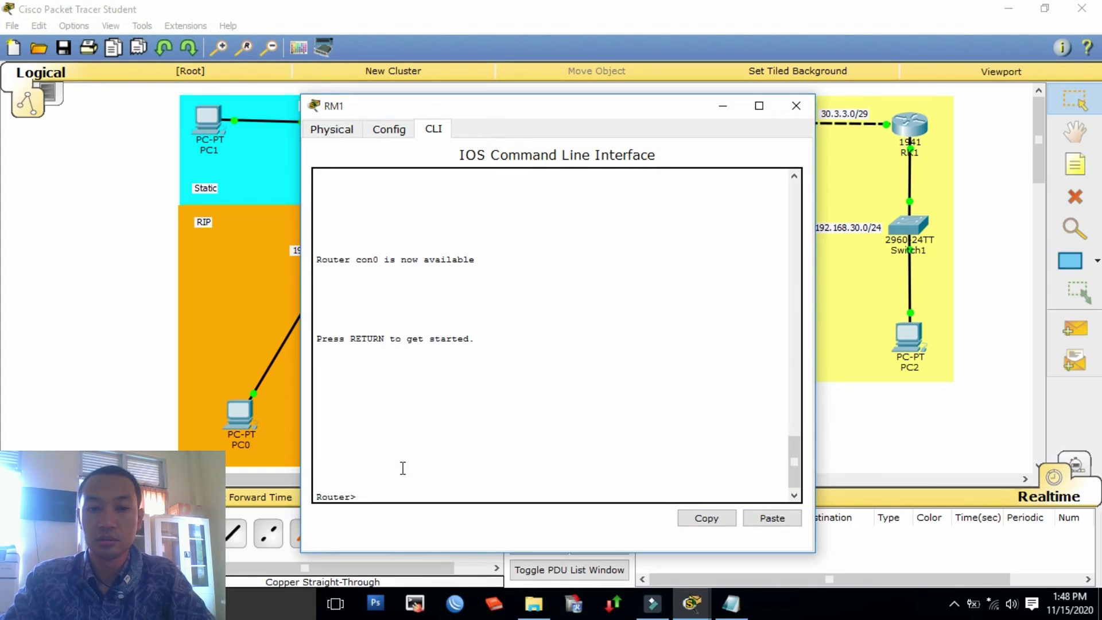
text(en)
key(Tab)
key(Return)
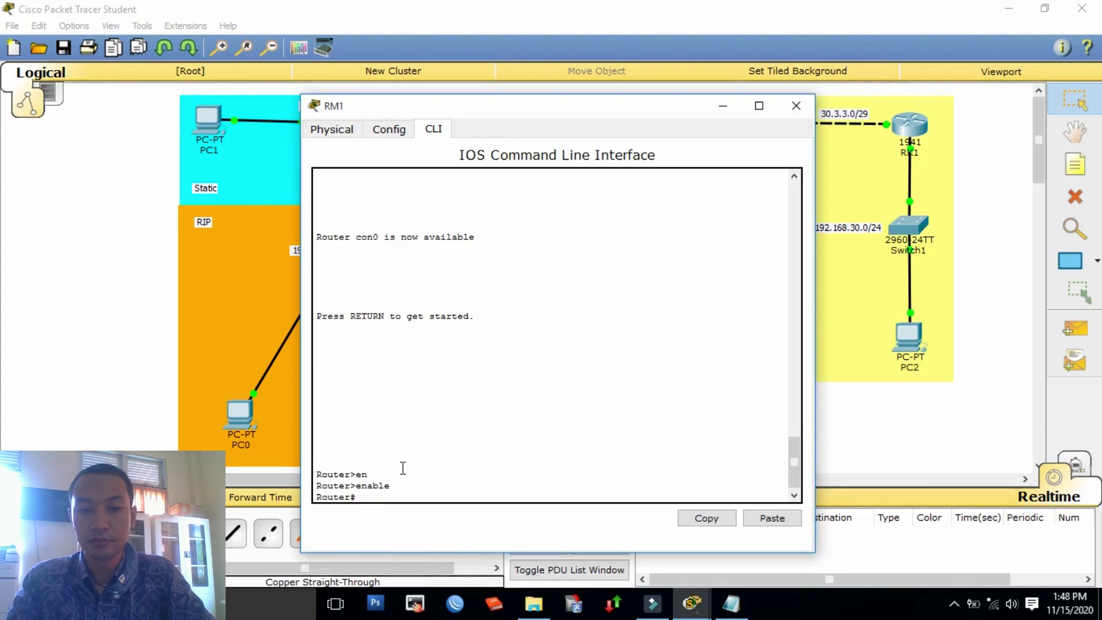
text(con)
key(Tab)
text(f)
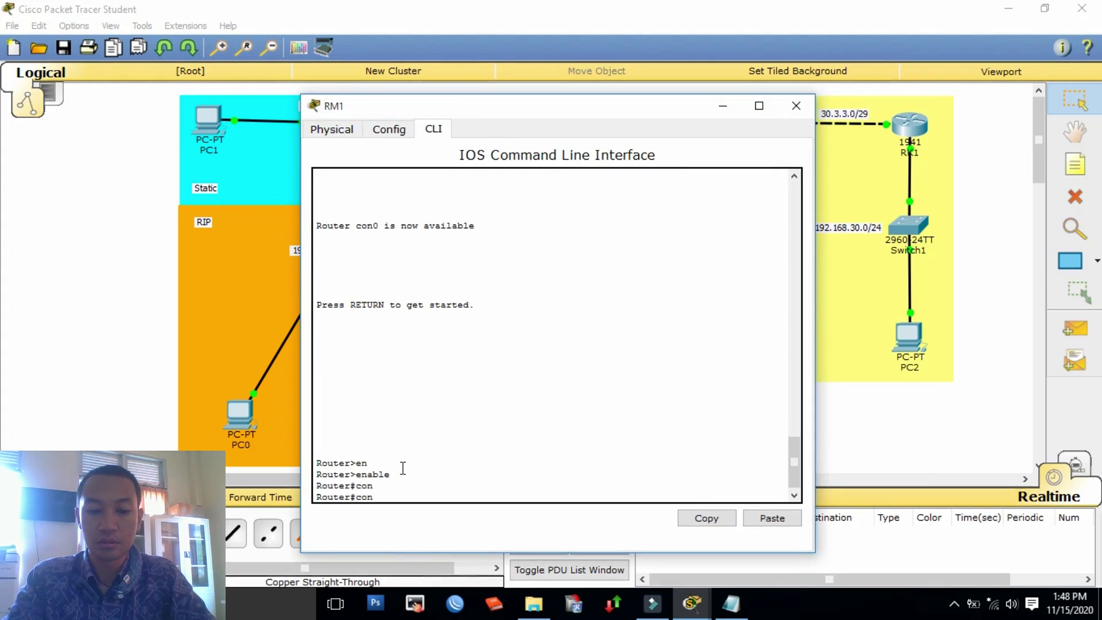
key(Tab)
text(er)
key(Tab)
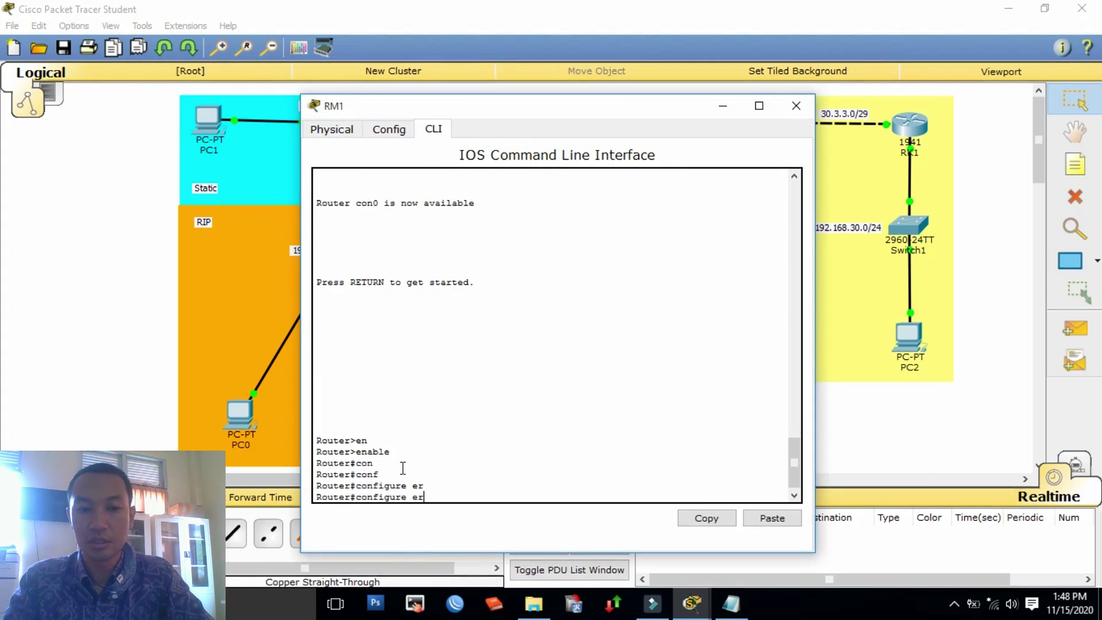
key(BackSpace)
key(BackSpace)
text(ter)
key(Tab)
key(Return)
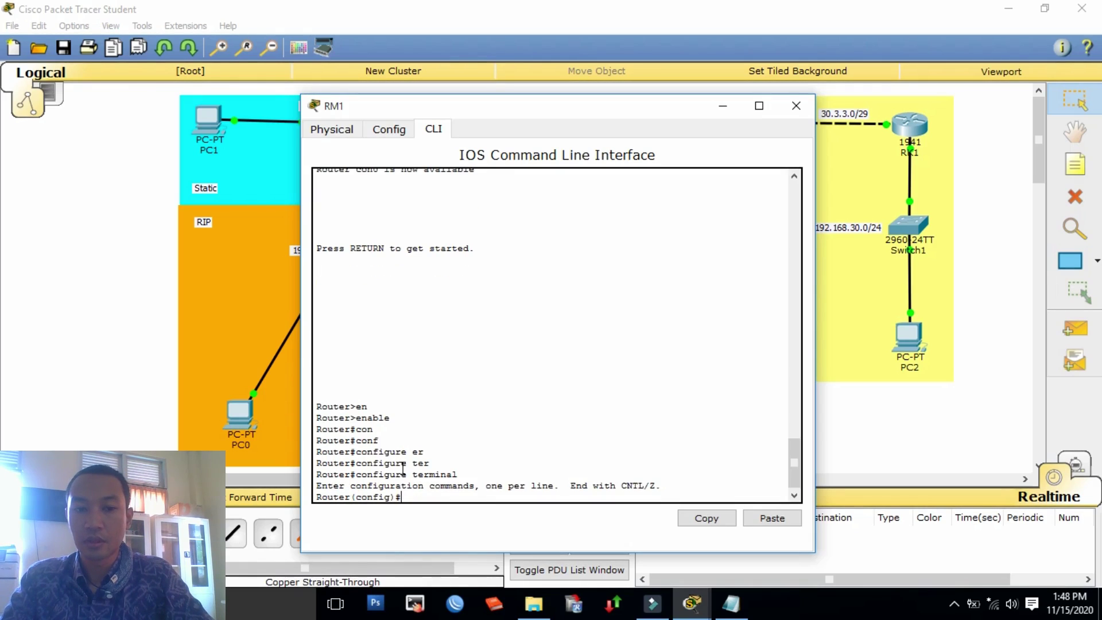
Step: Create DHCP pool 1 on RM1 with the command ip dhcp pool 1
text(ip)
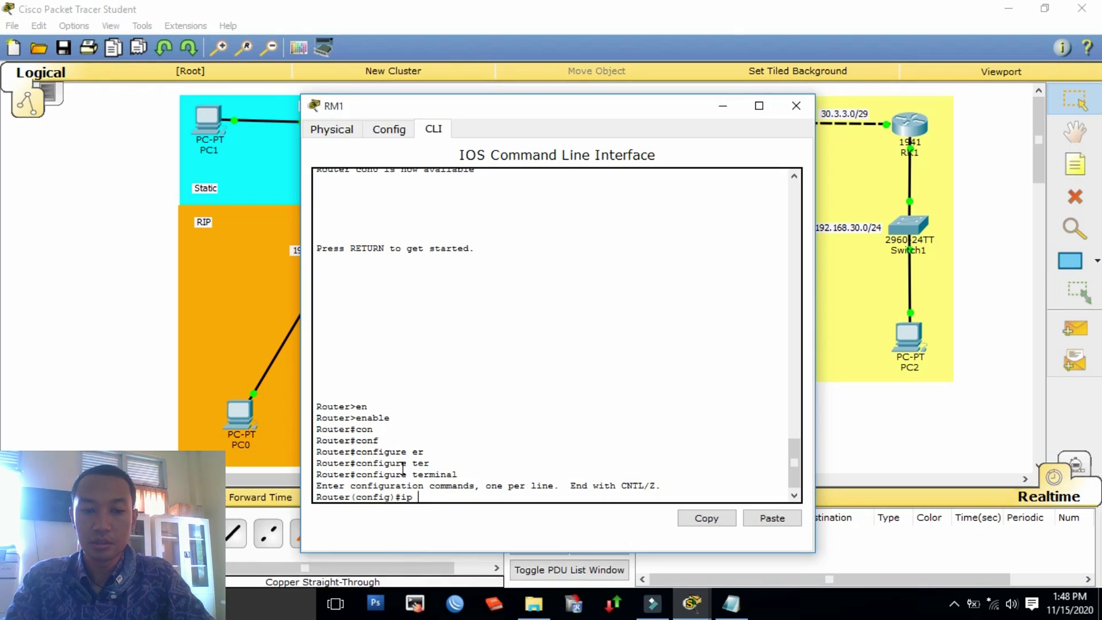
text( dh)
key(Tab)
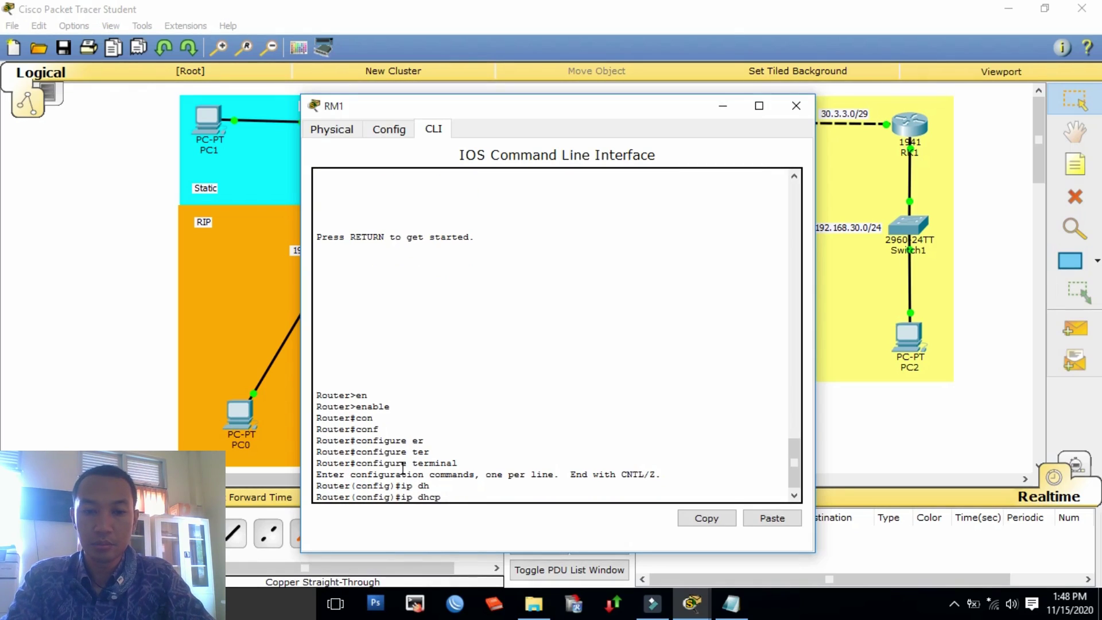
text(poo)
key(Tab)
text(1)
key(Return)
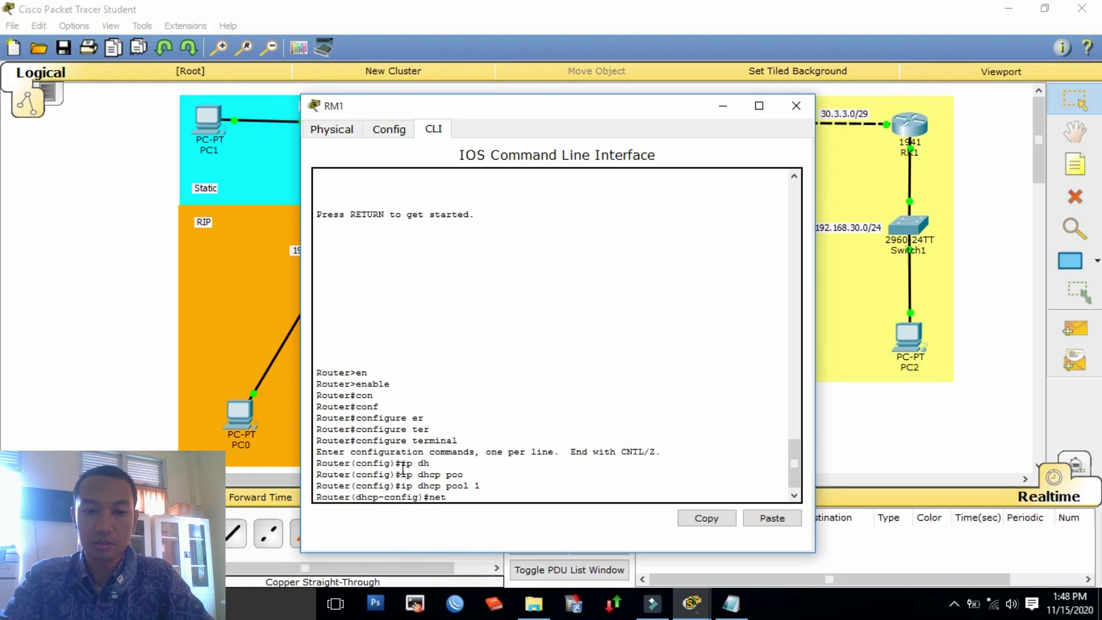
Step: Set the network of RM1's DHCP pool to 192.168.20.0 with mask 255.255.255.224
text(net)
key(Tab)
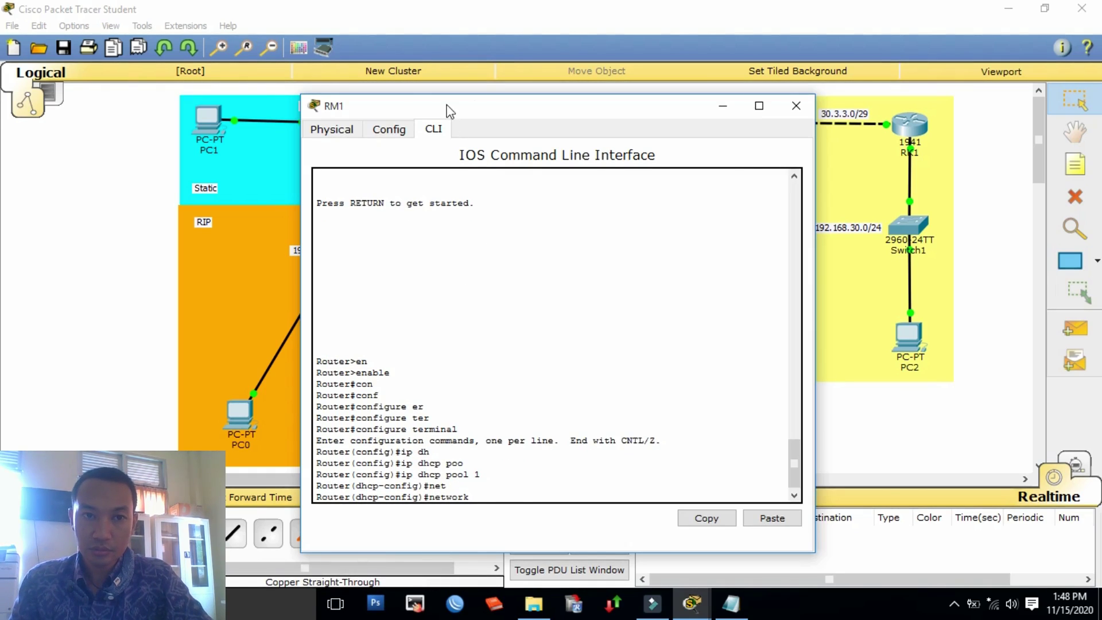
drag(449, 111, 614, 89)
text(192)
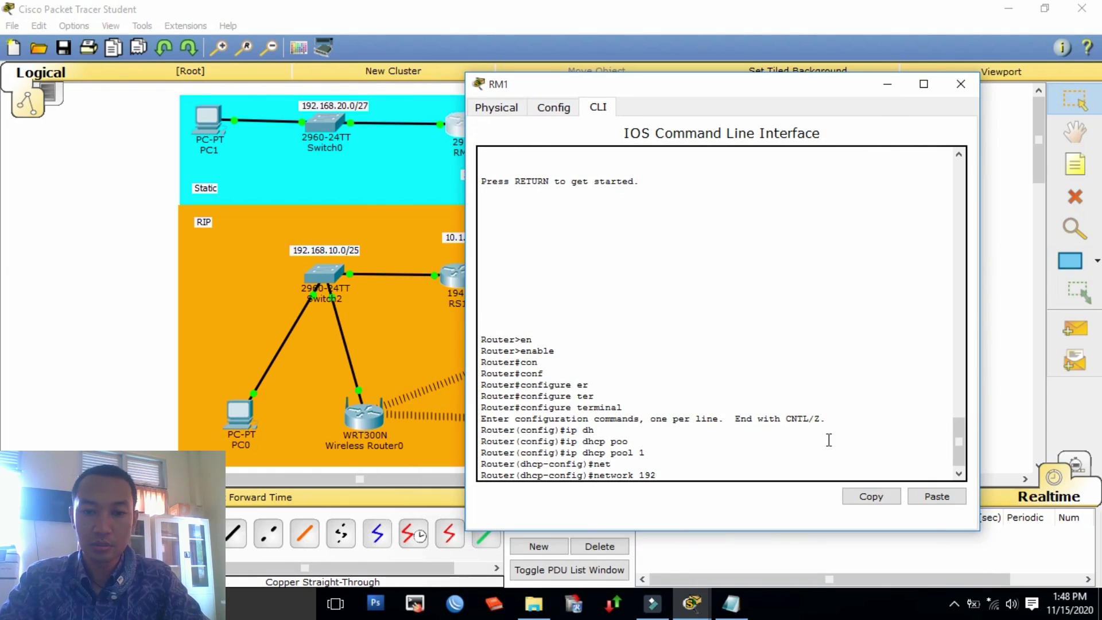
text(.16)
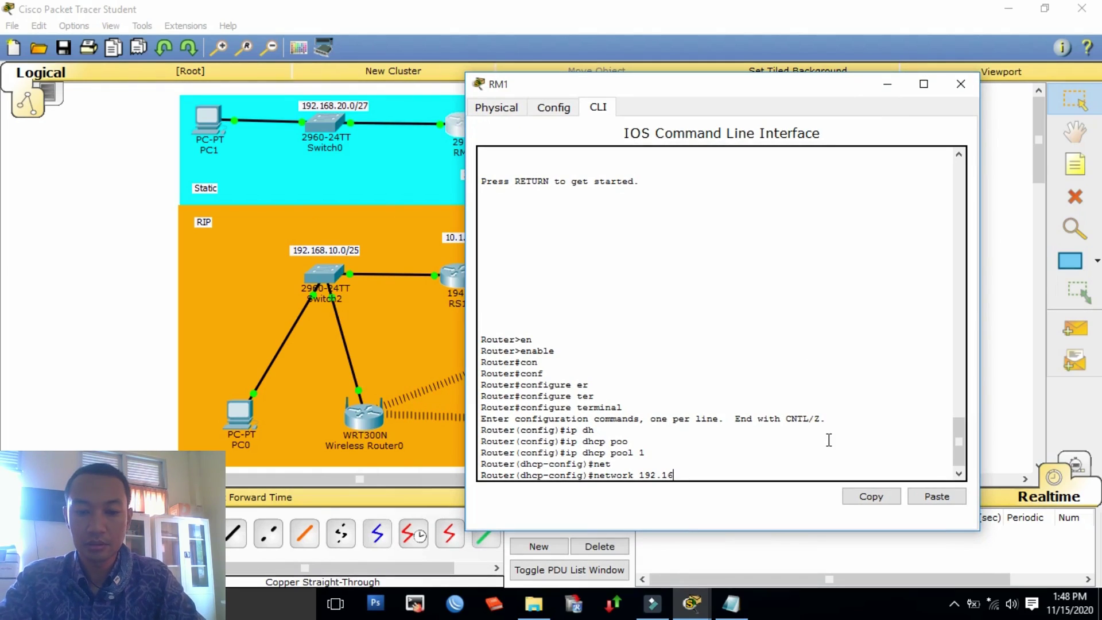
text(8.)
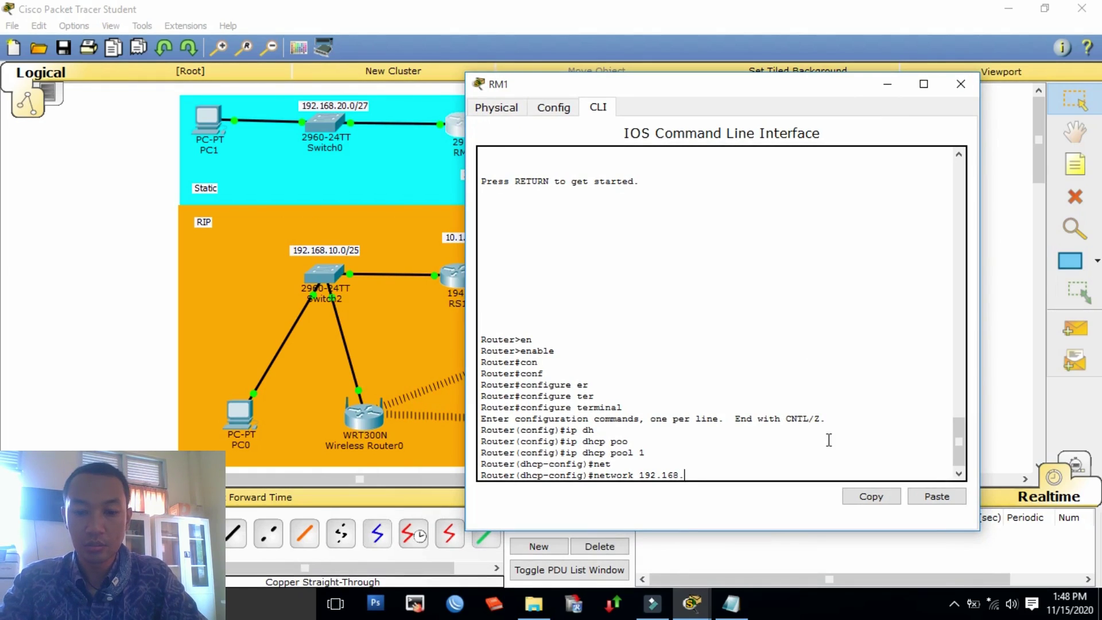
text(20.)
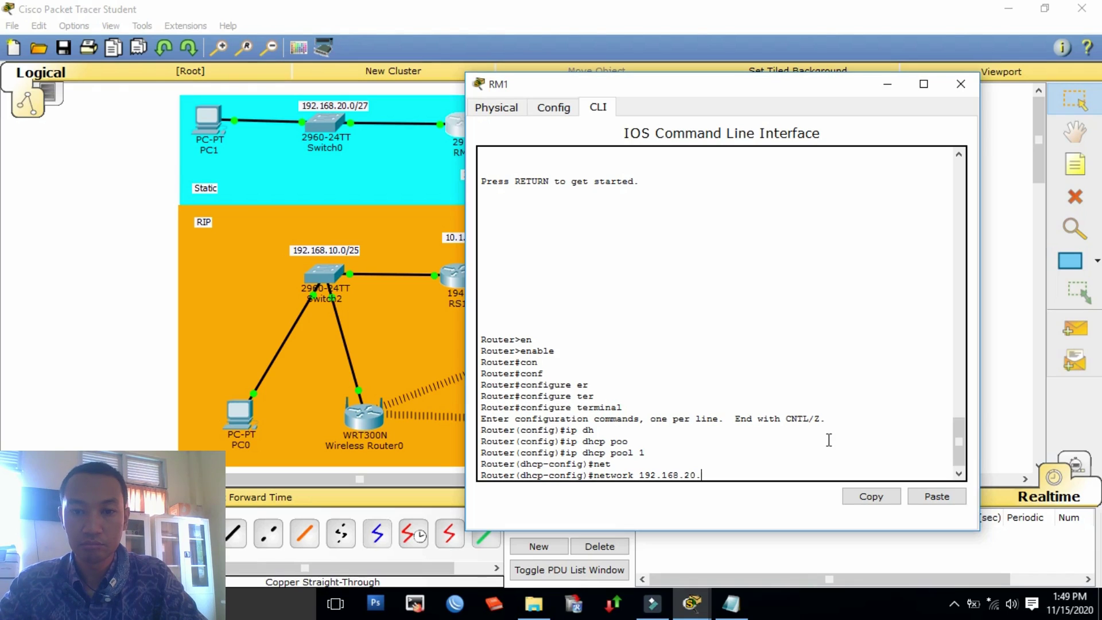
text(0 )
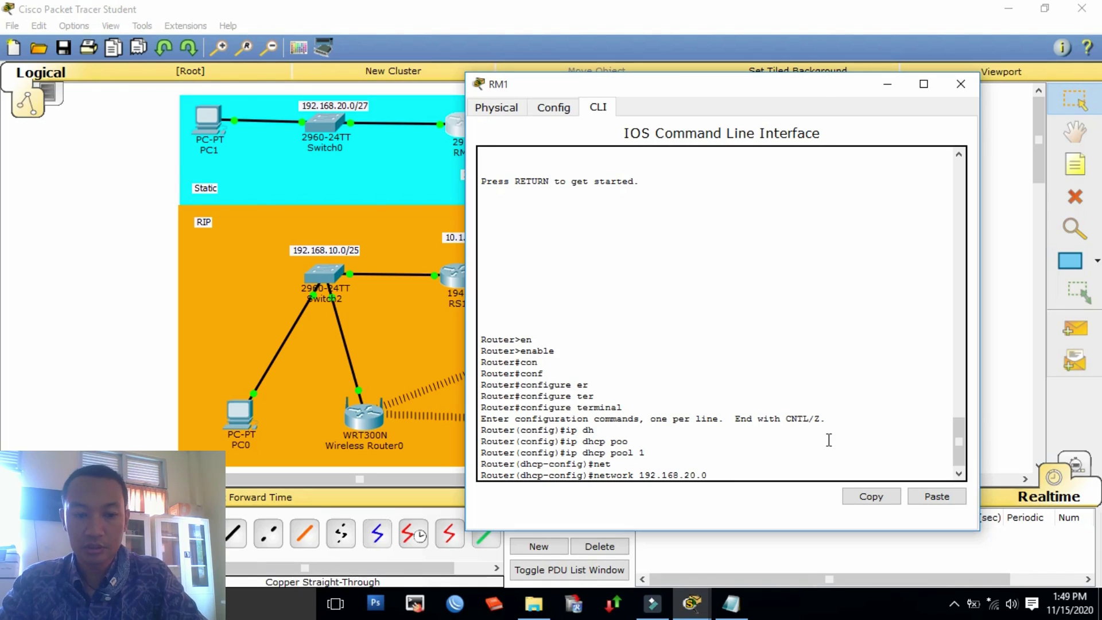
text(255.)
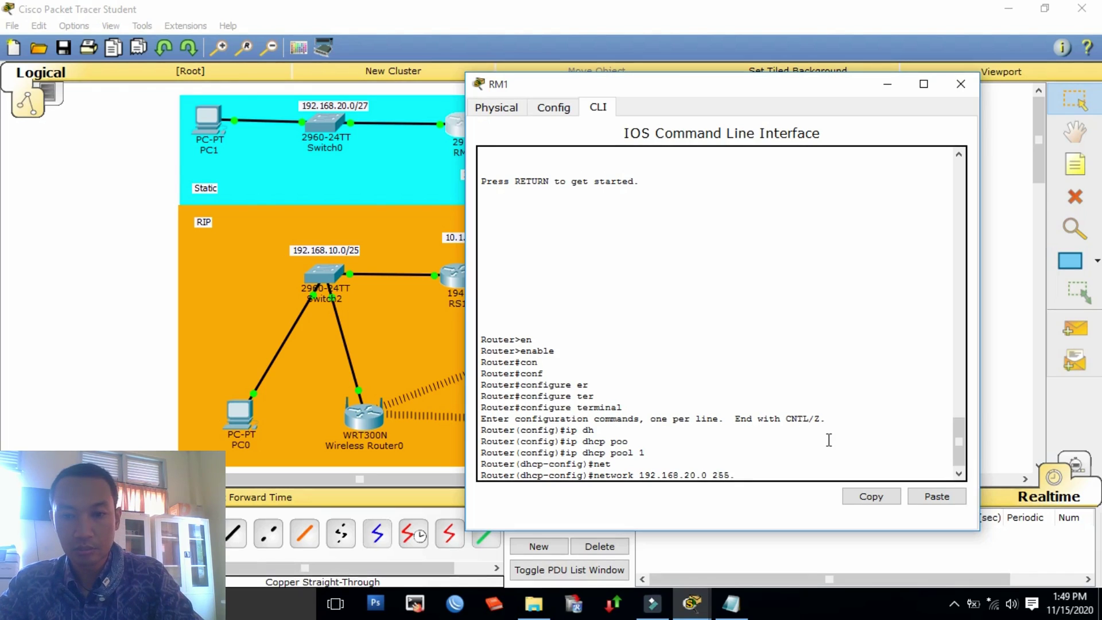
text(255.255.)
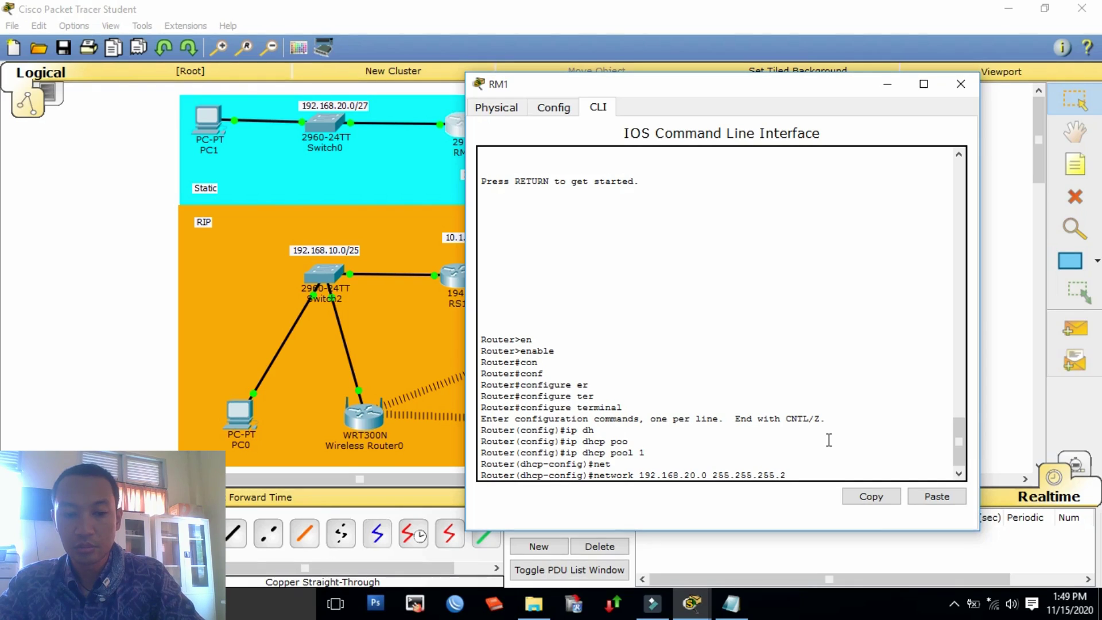
text(224)
key(Return)
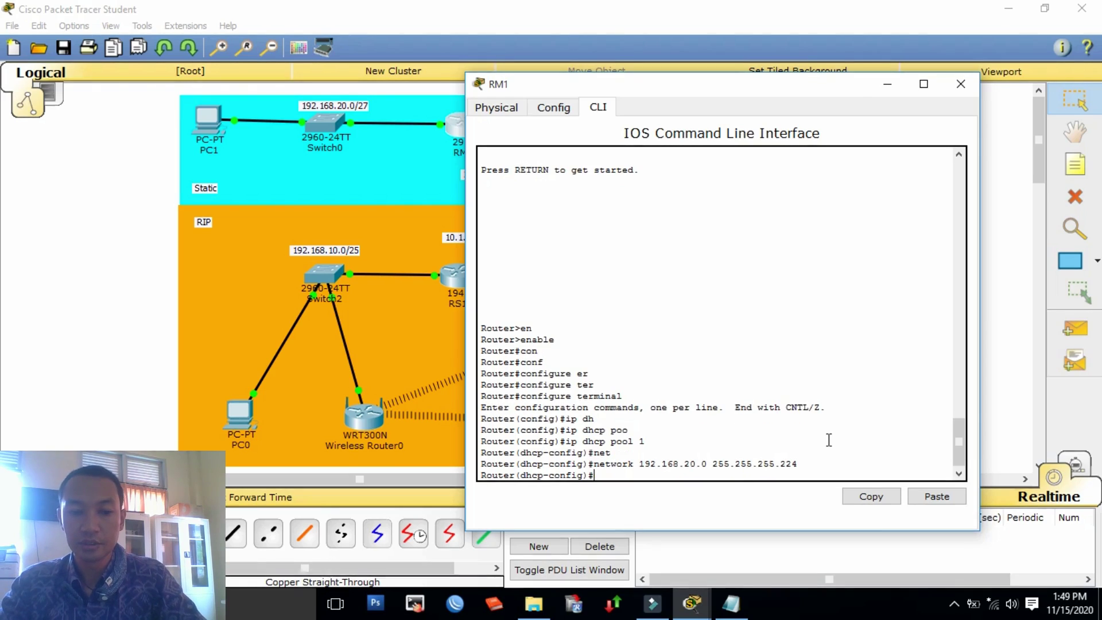
Step: Set the default router of RM1's DHCP pool to 192.168.20.1, end configuration mode and close RM1's window
text(def)
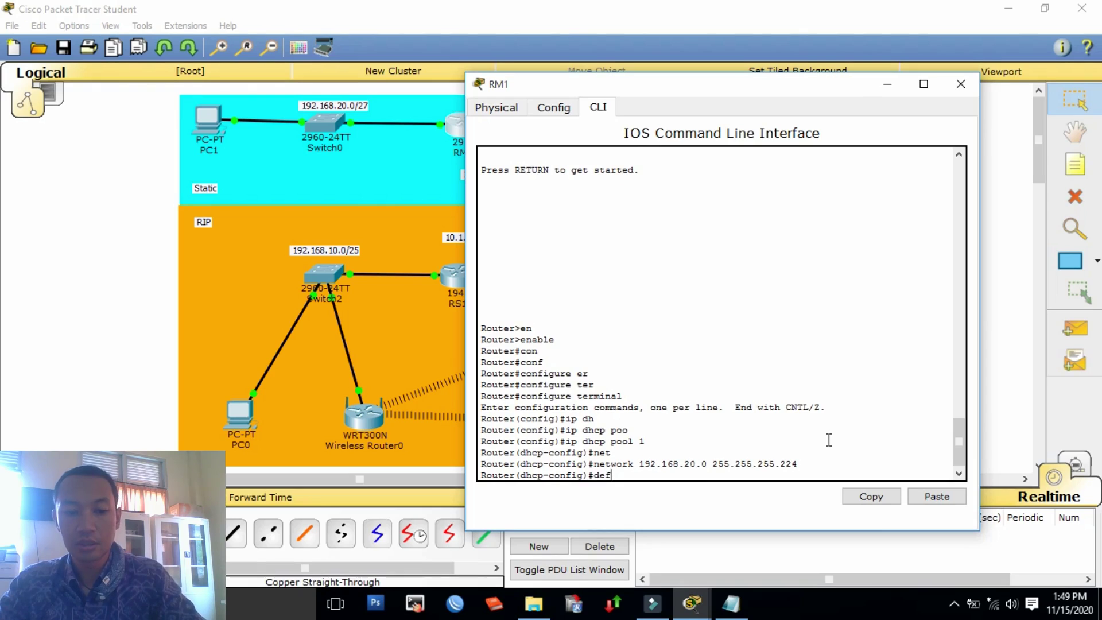
key(Tab)
text(19)
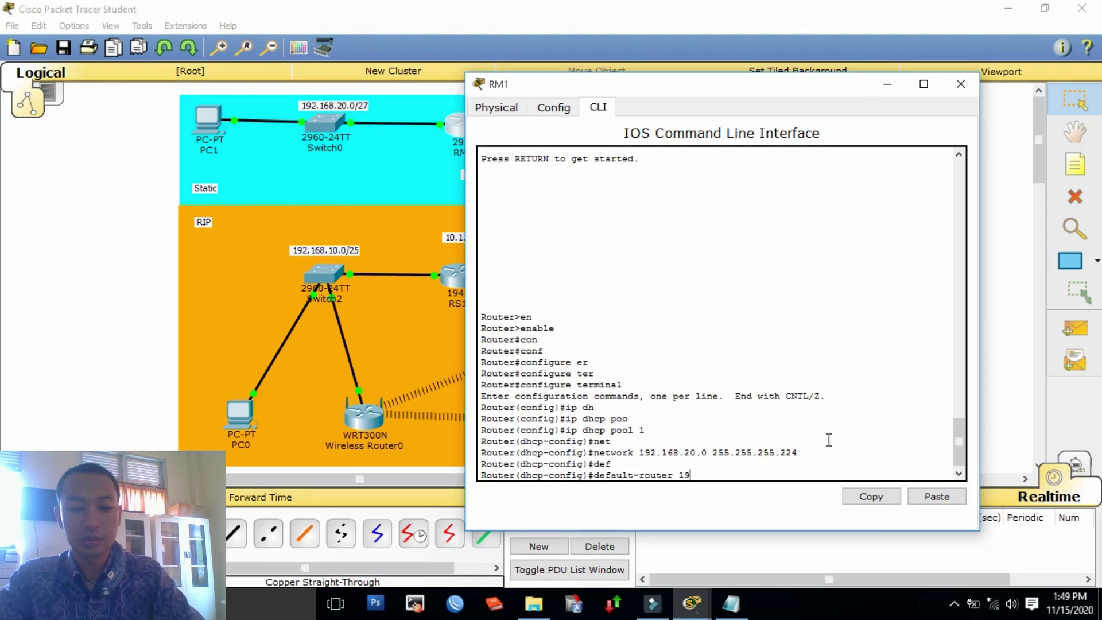
text(2.168)
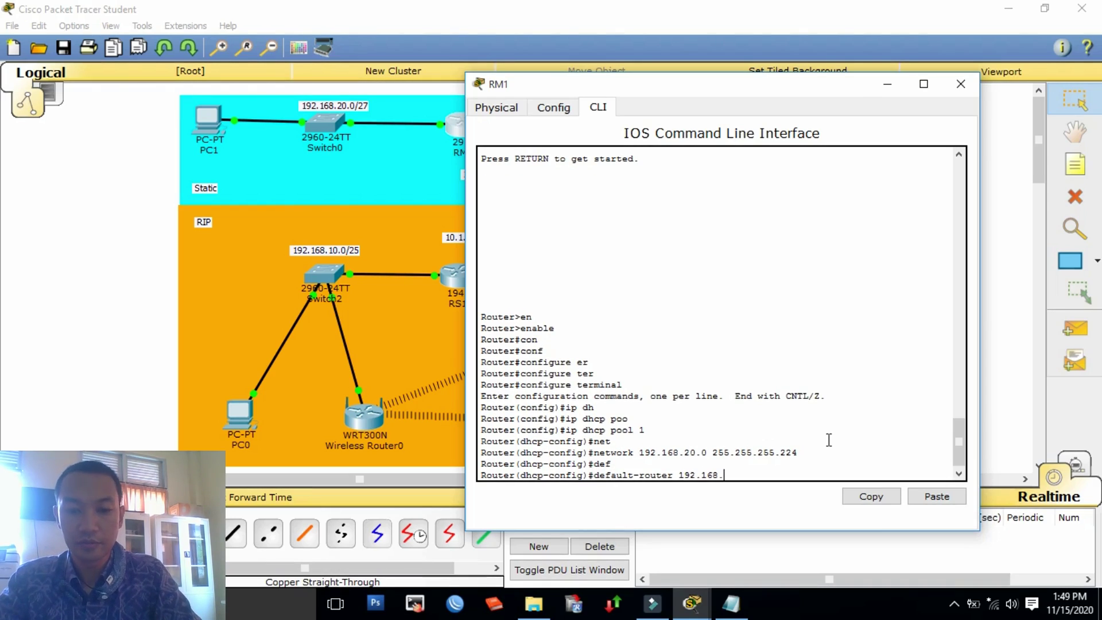
text(.20.1)
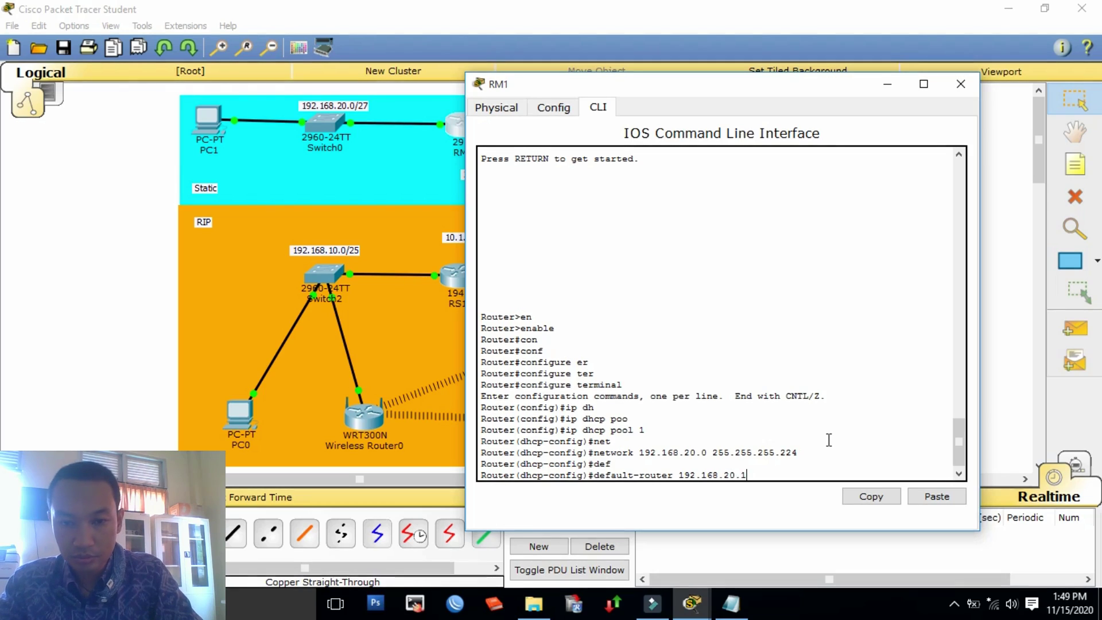
key(Return)
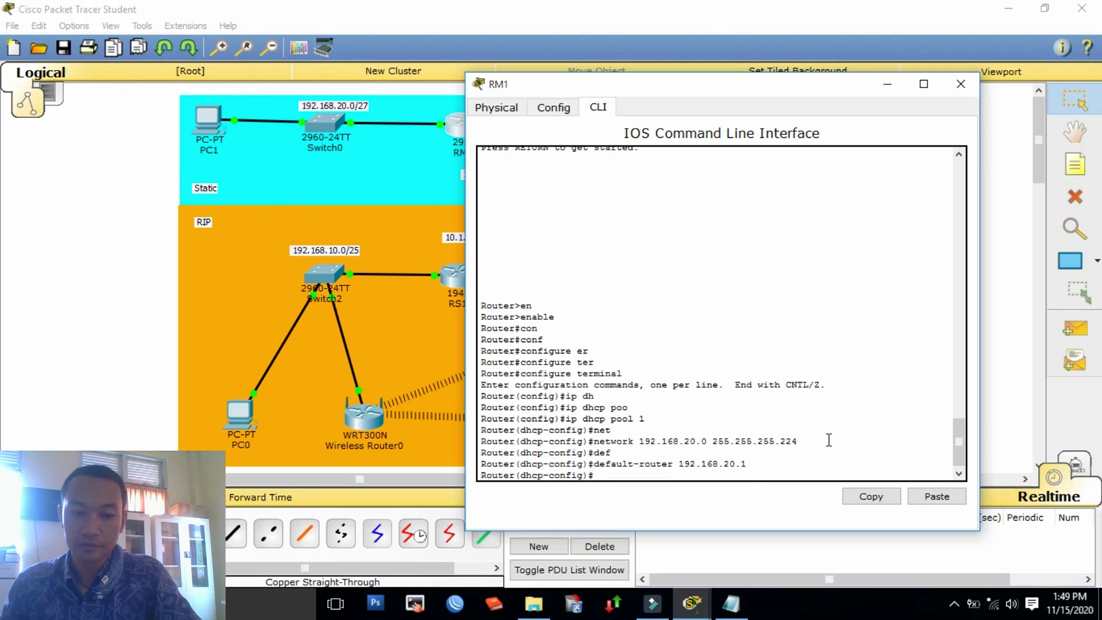
text(end)
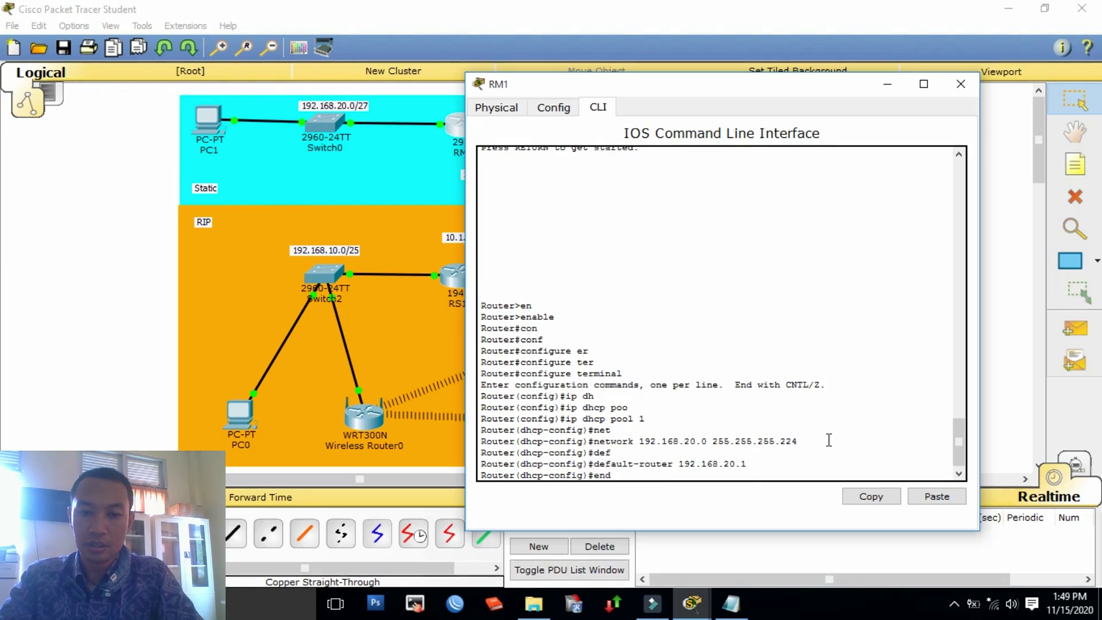
key(Return)
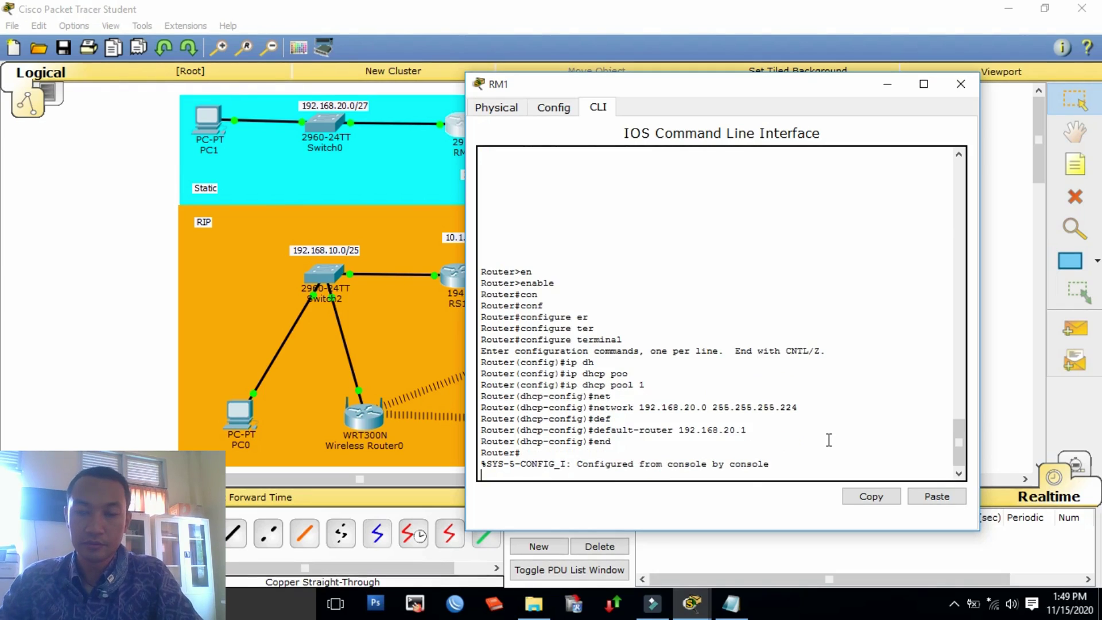
click(972, 84)
Step: Switch PC1's IPv4 configuration to DHCP and close its window
click(198, 117)
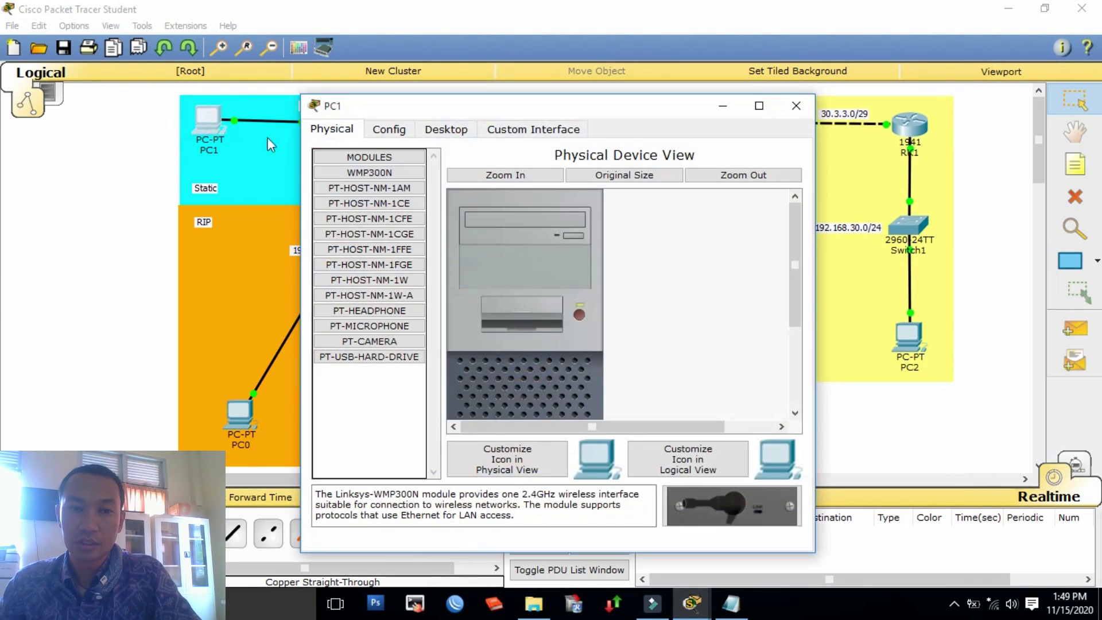
click(383, 129)
click(446, 129)
click(367, 172)
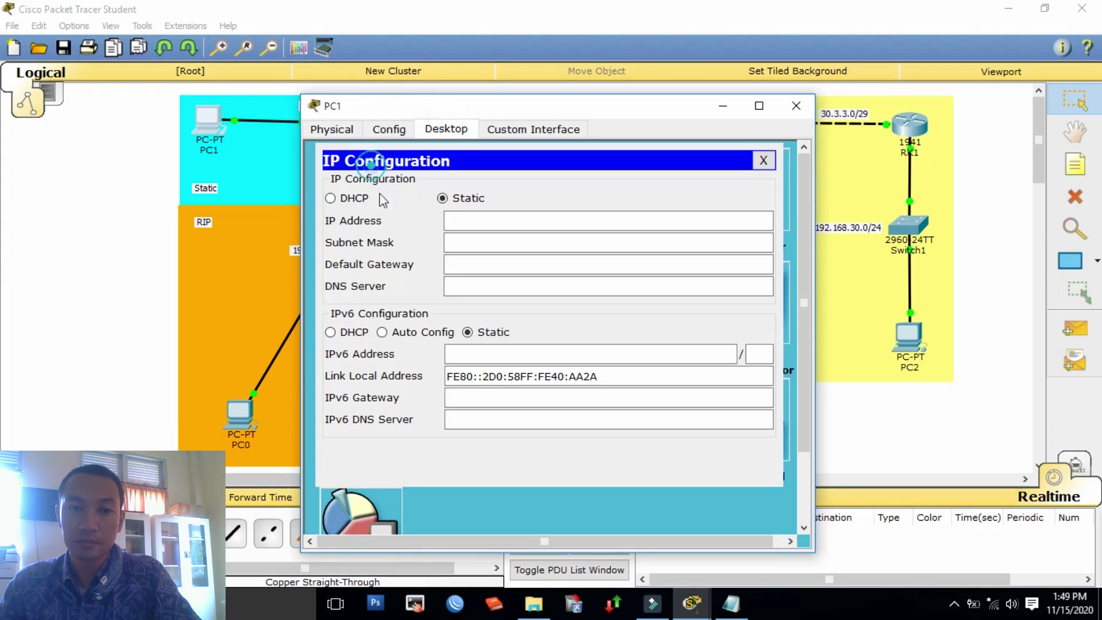
click(348, 198)
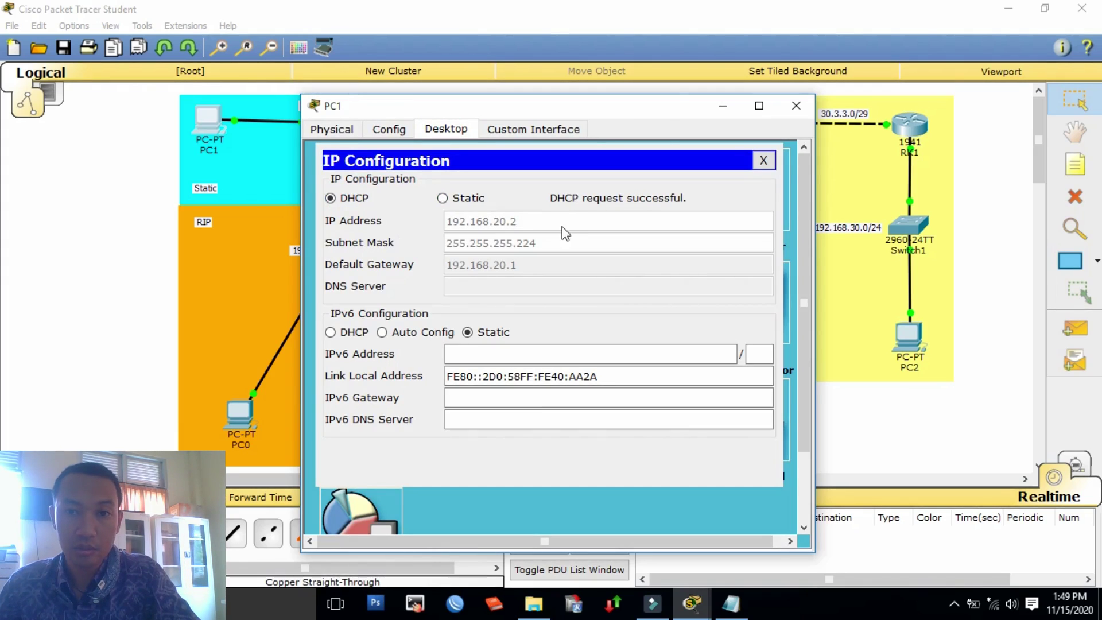
click(795, 105)
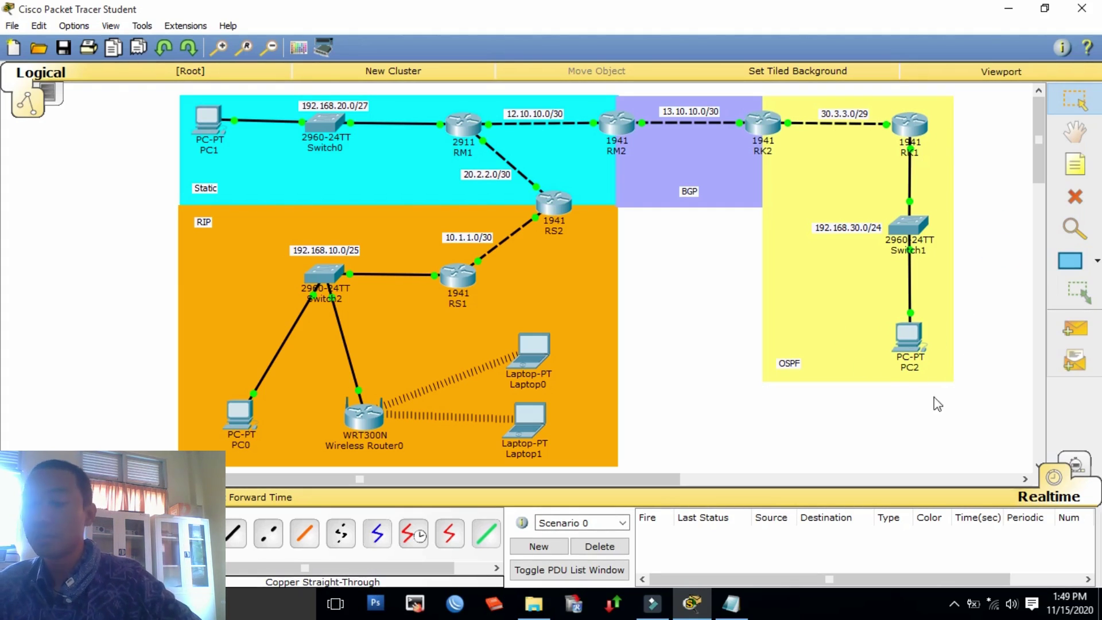
Step: Open router RK1's command line and enter privileged mode with the enable command
click(909, 124)
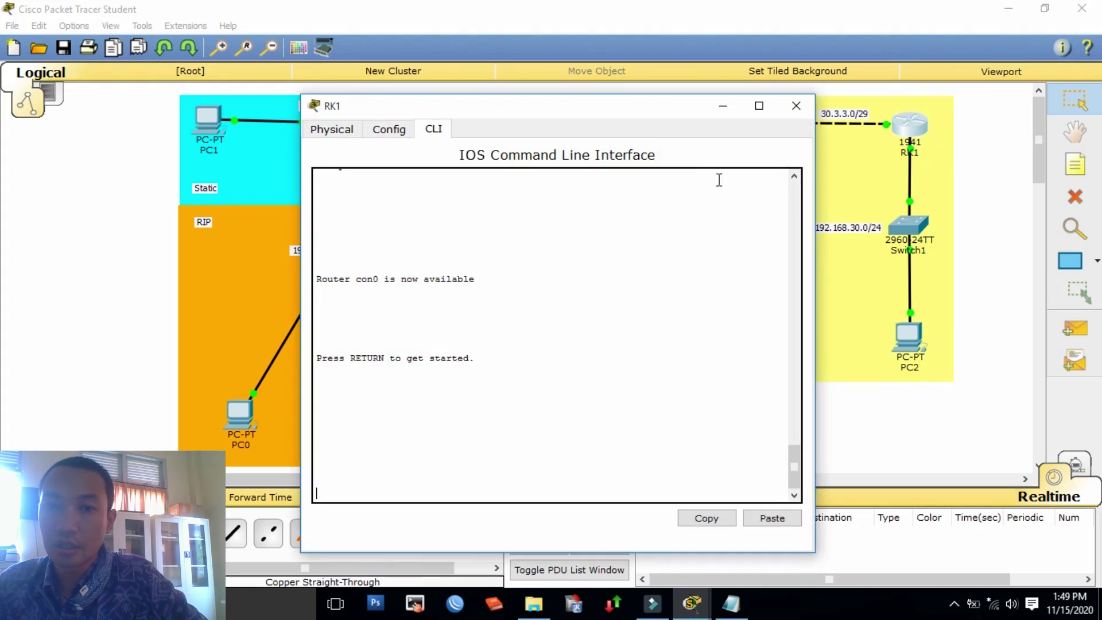
drag(644, 108, 551, 88)
click(341, 464)
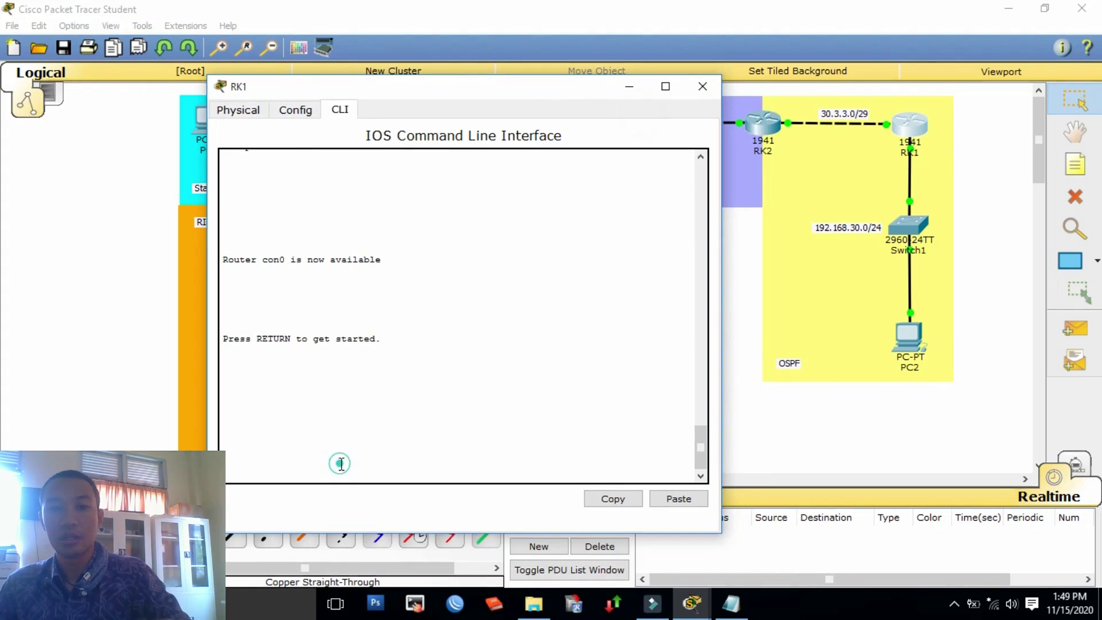
click(342, 463)
click(348, 468)
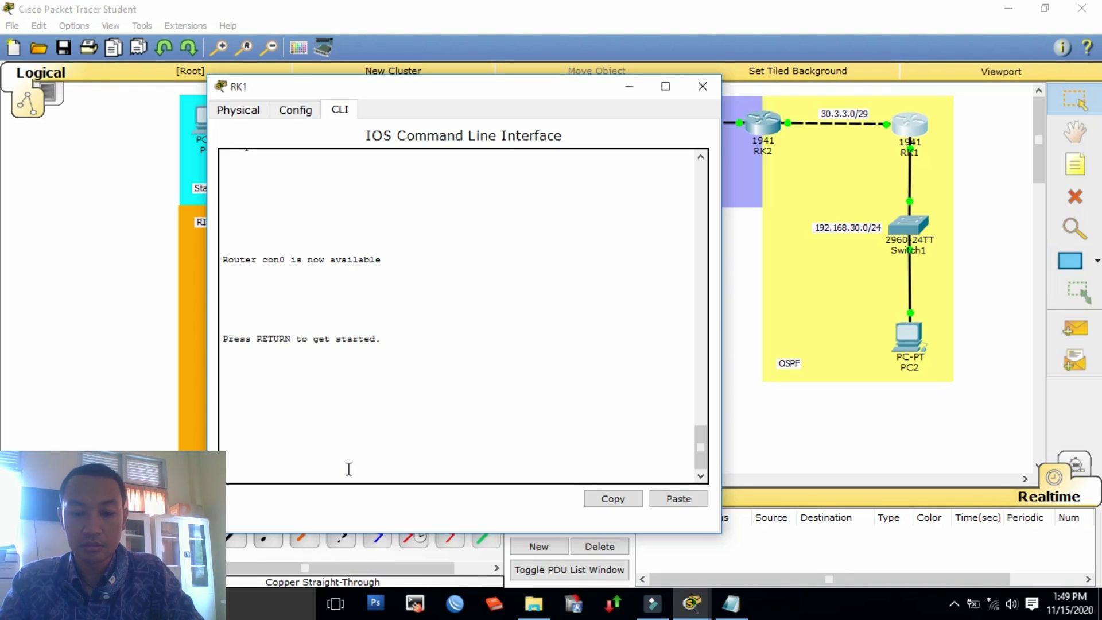
key(Return)
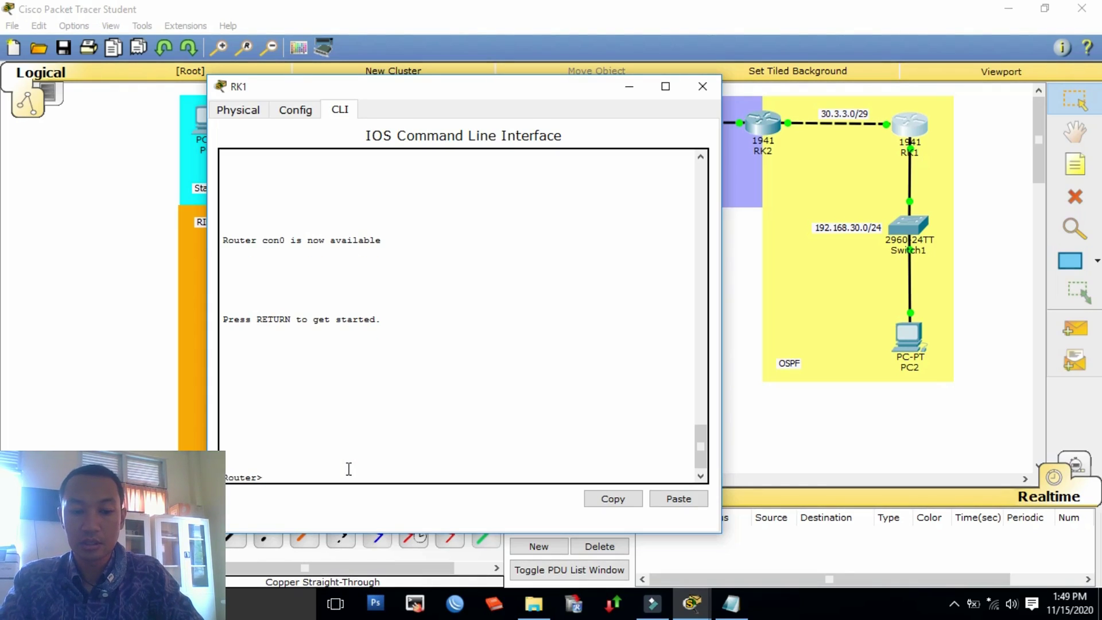
text(rn)
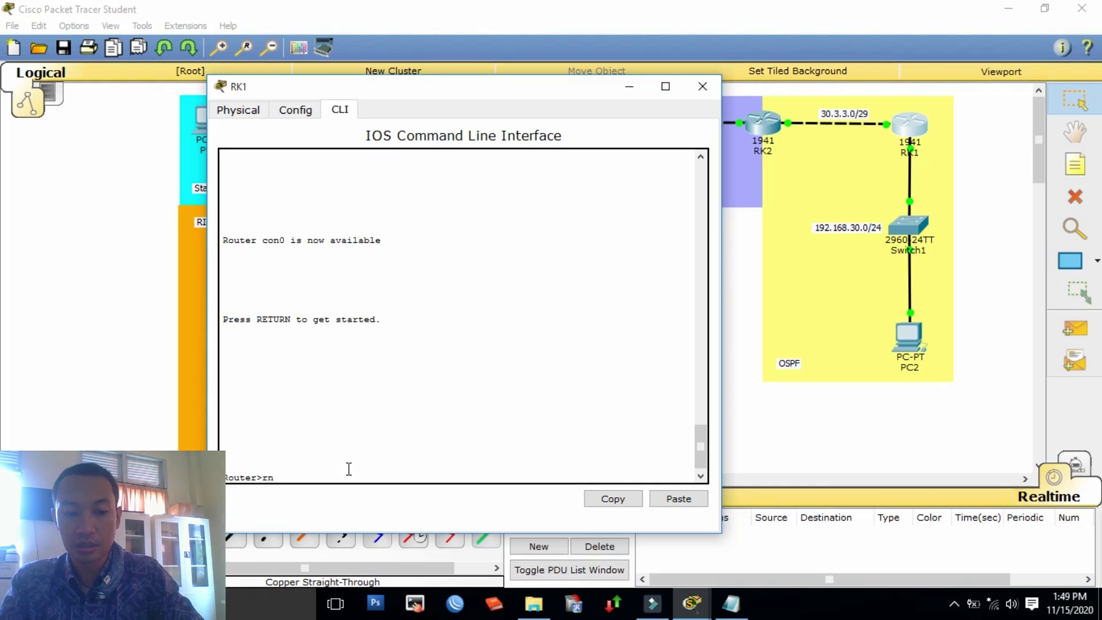
key(BackSpace)
key(BackSpace)
text(e)
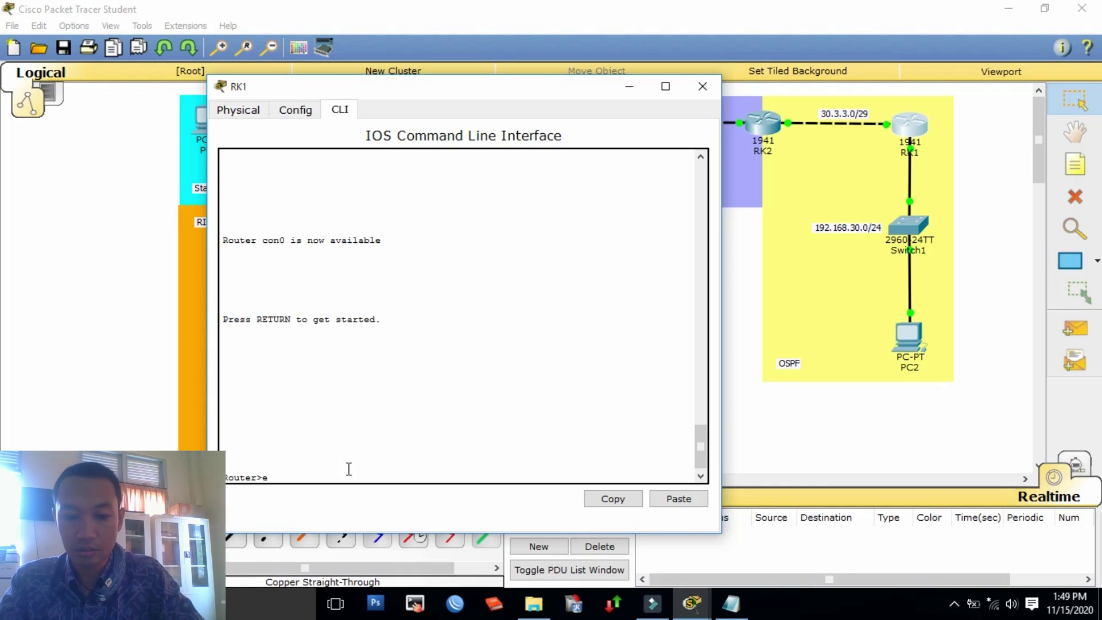
key(Tab)
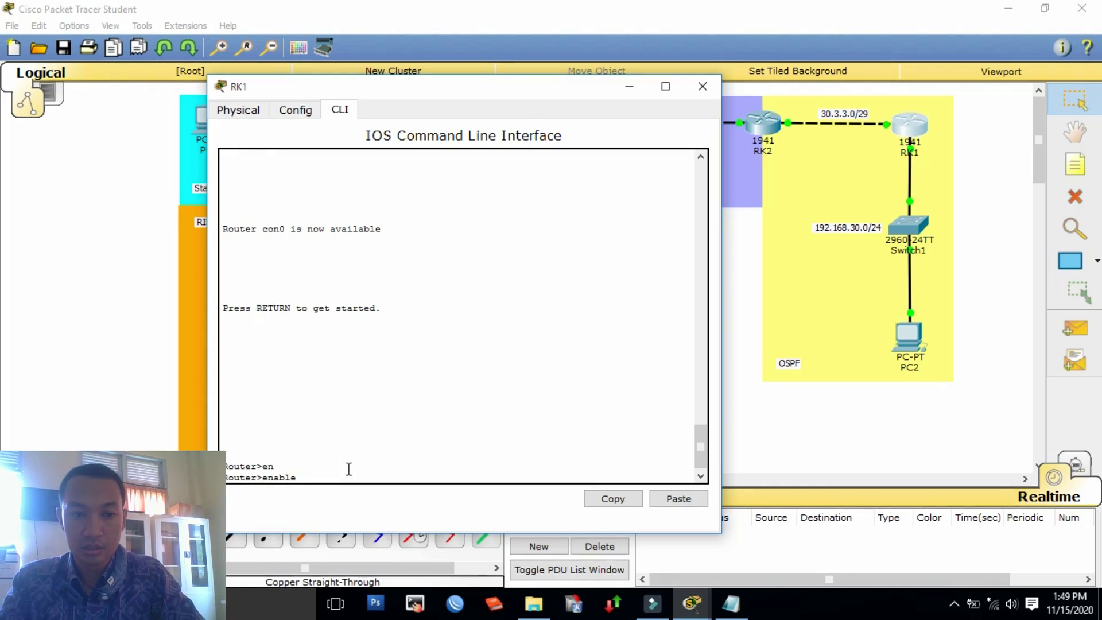
key(Return)
Step: Enter global configuration mode on RK1 with the command configure terminal
text(term)
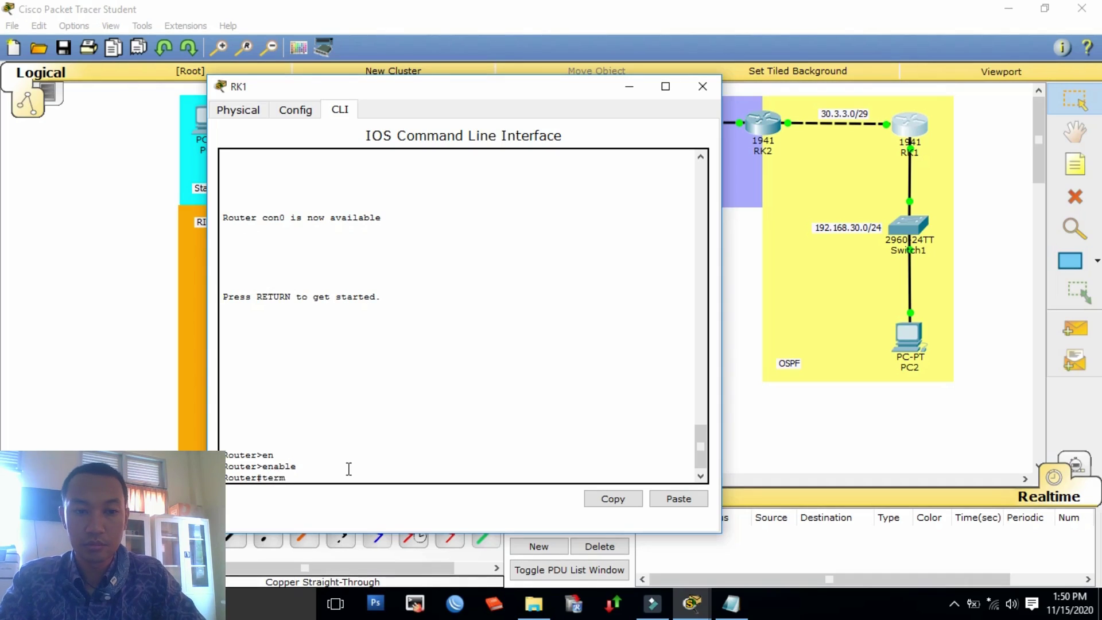
key(BackSpace)
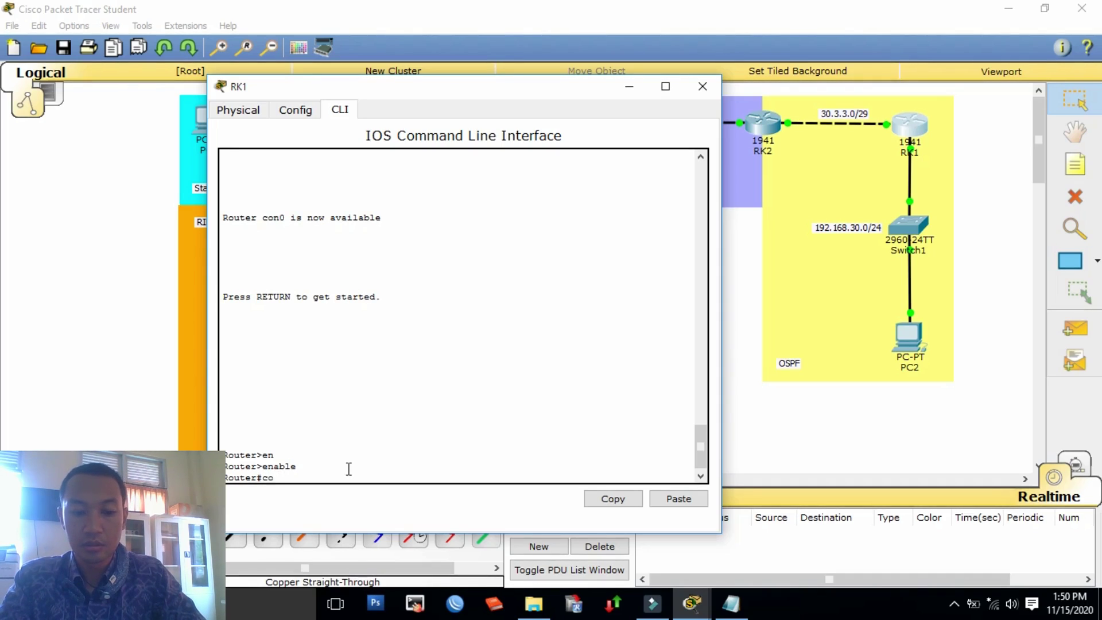
text(conf)
key(Tab)
text(ter)
key(Tab)
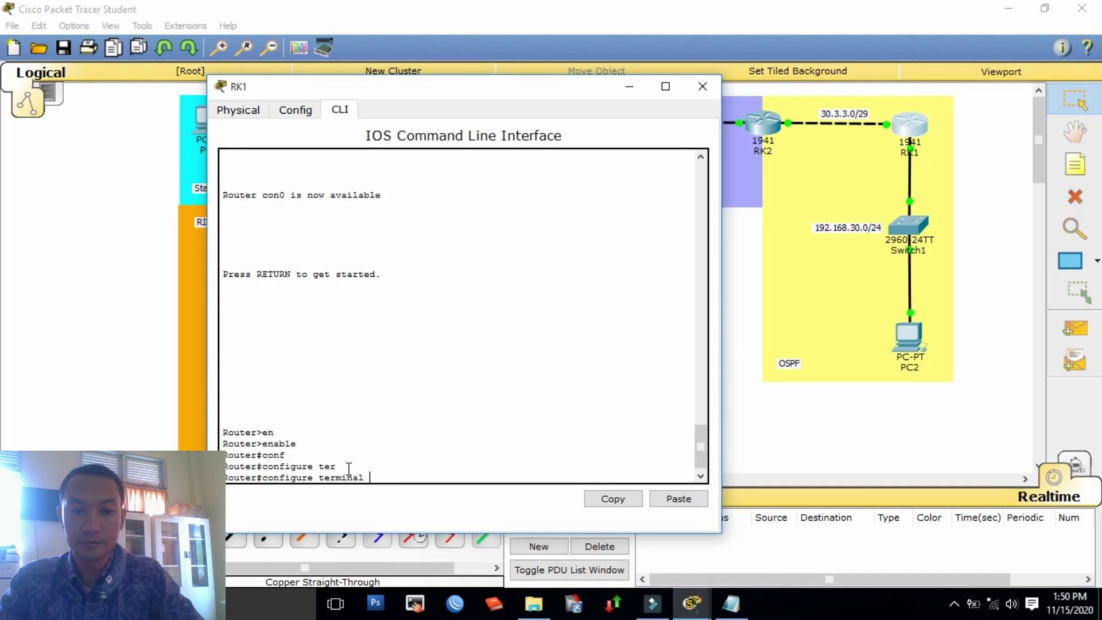
key(Return)
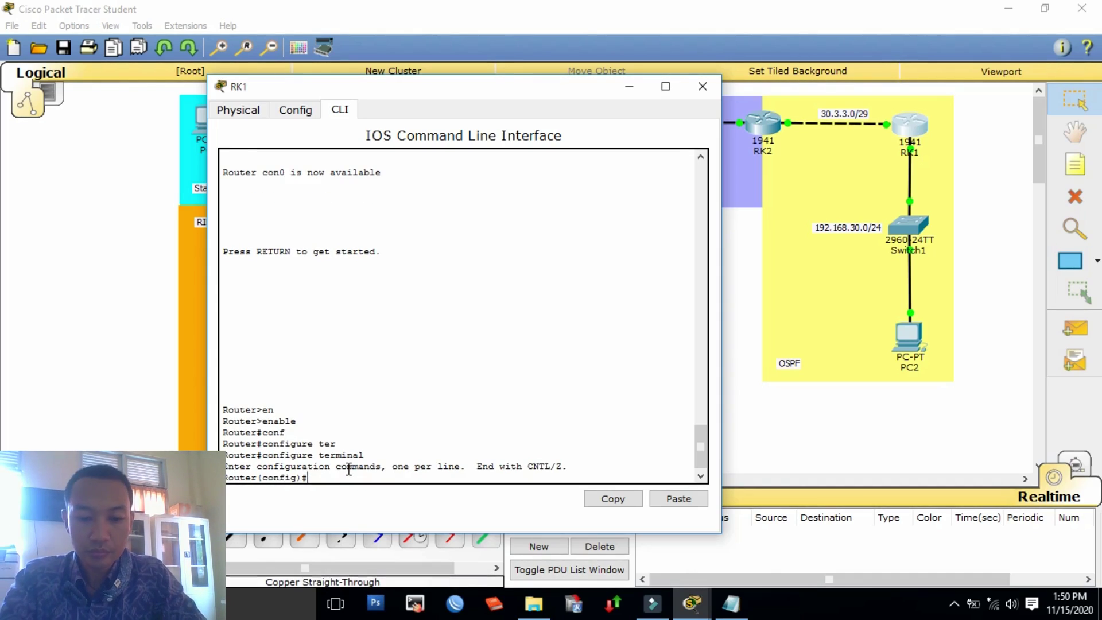
Step: Create DHCP pool 1 on RK1 with the command ip dhcp pool 1
text(ip dh)
key(Tab)
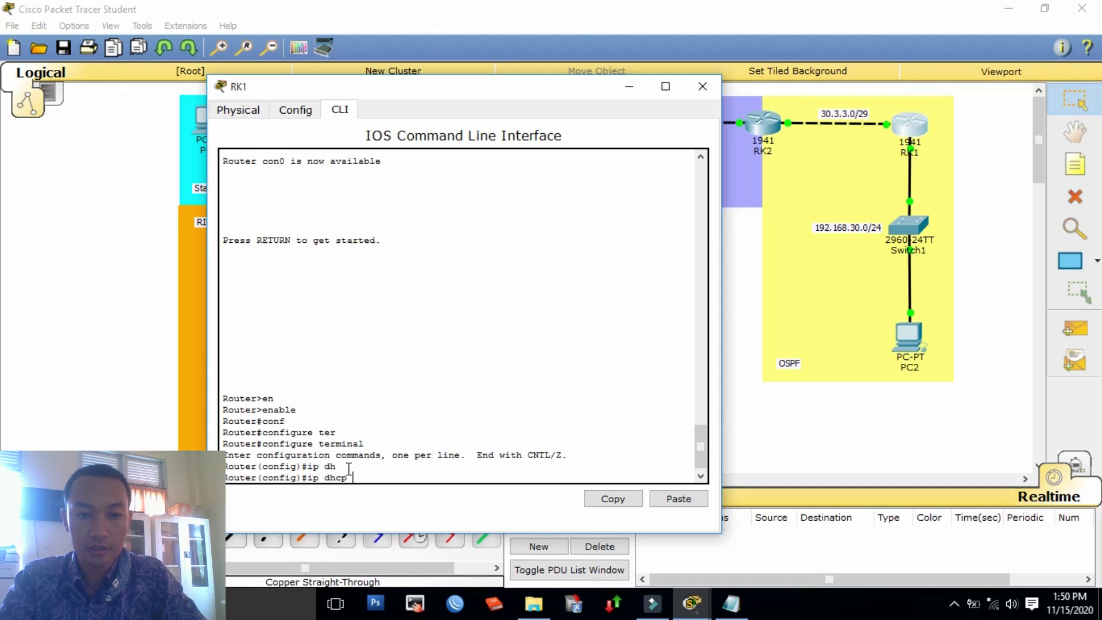
text(po)
key(Tab)
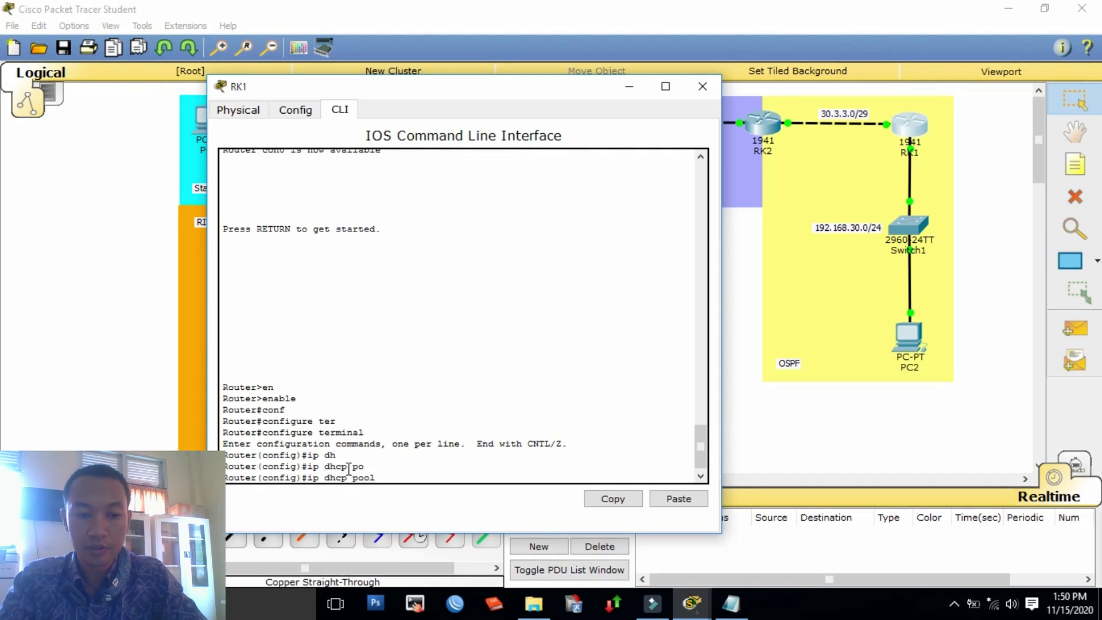
text(1)
key(Return)
Step: Set the network of RK1's DHCP pool to 192.168.30.0 with mask 255.255.255.0
text(net)
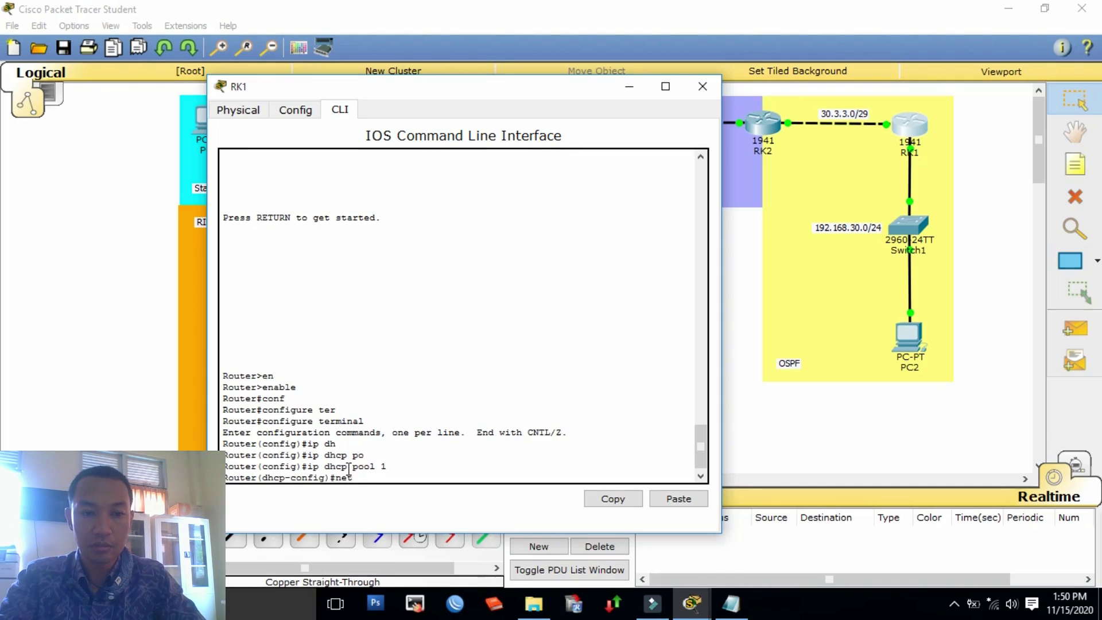
key(Tab)
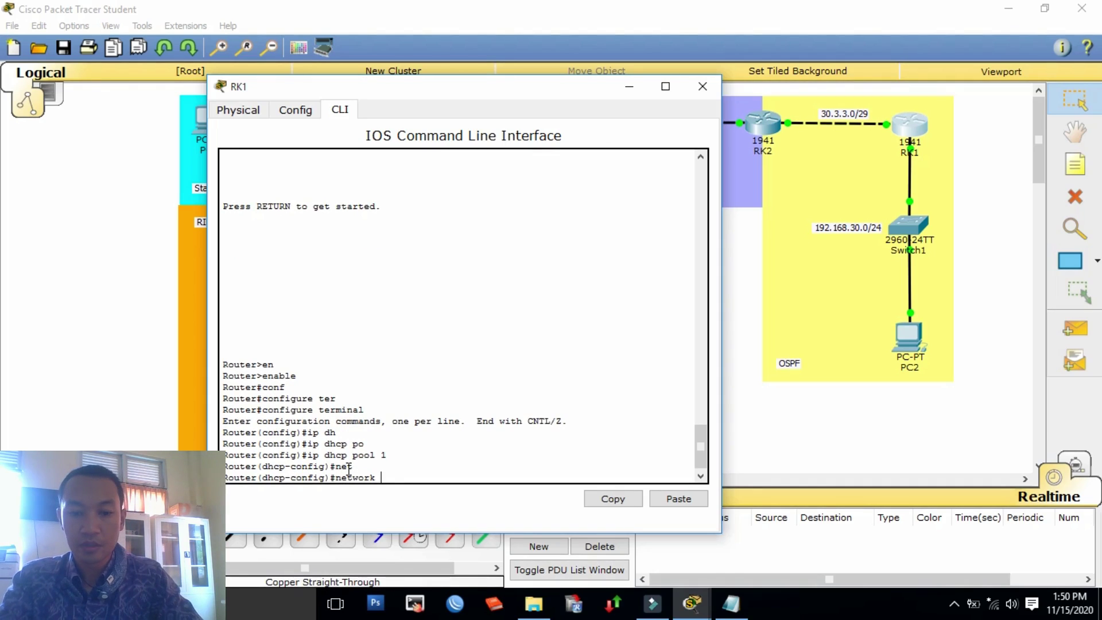
text(192.168)
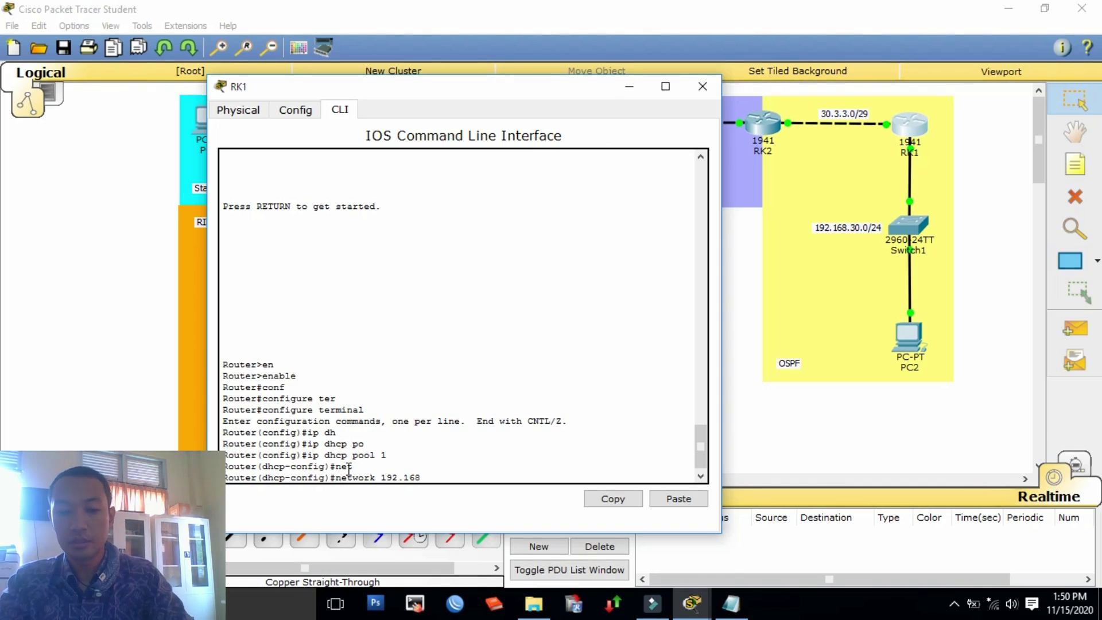
text(.30.0 255.255.255.)
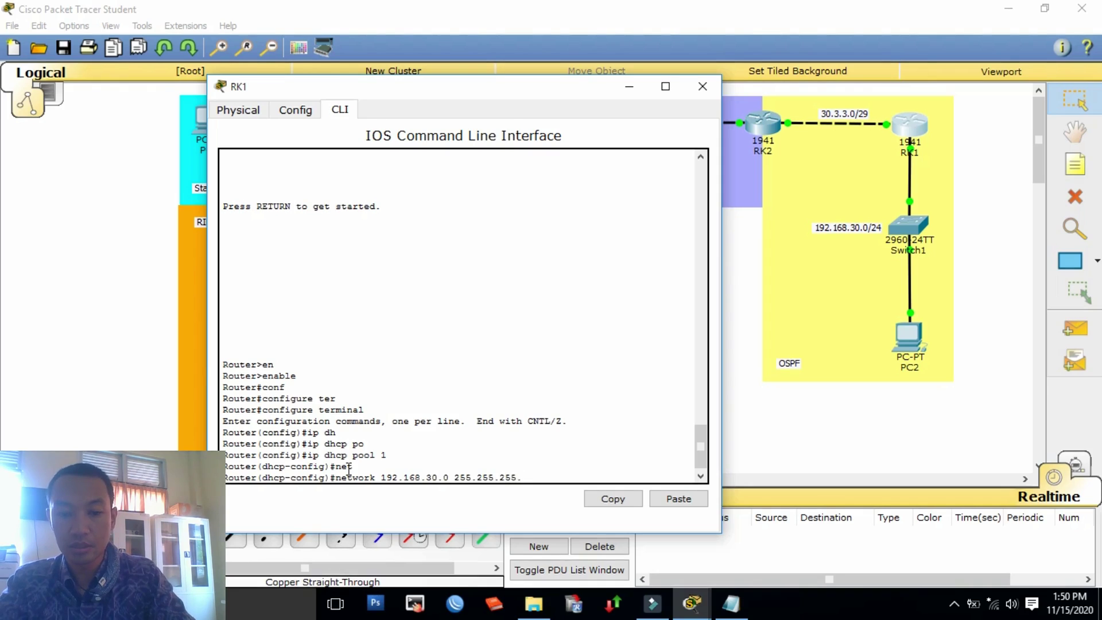
text(0)
key(Return)
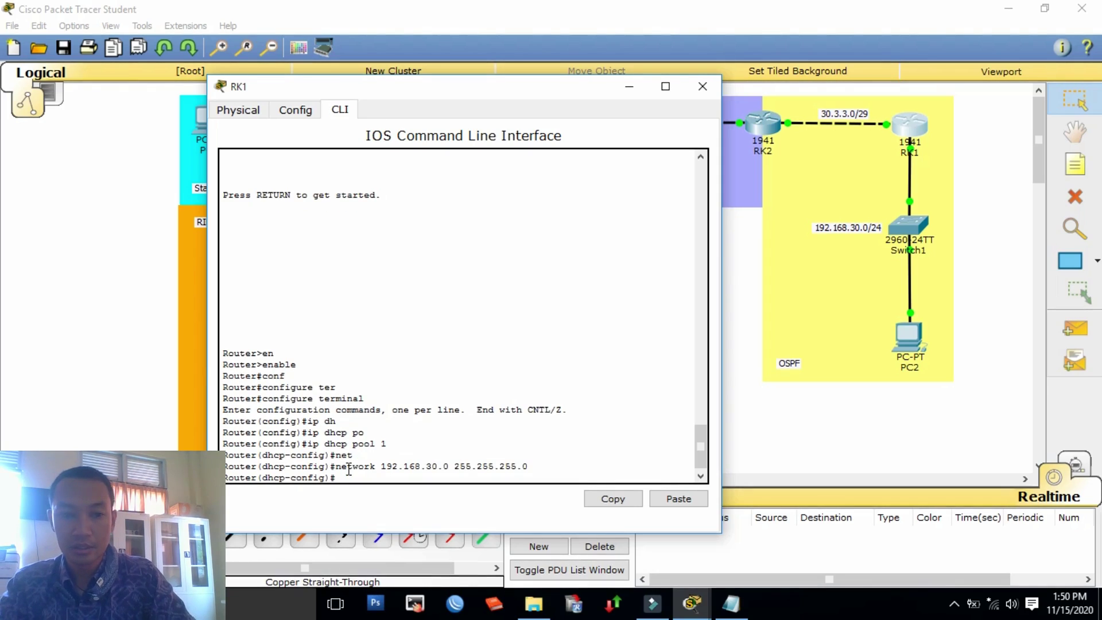
Step: Set the default router of RK1's DHCP pool to 192.168.30.1, end configuration mode and close RK1's window
text(def)
key(Tab)
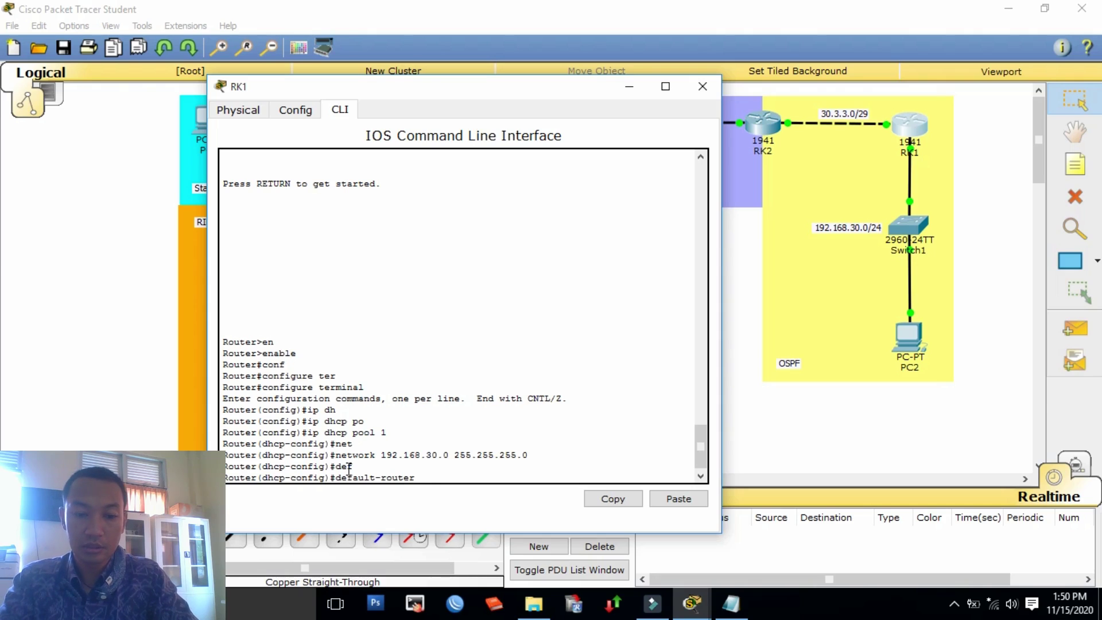
text(192.168)
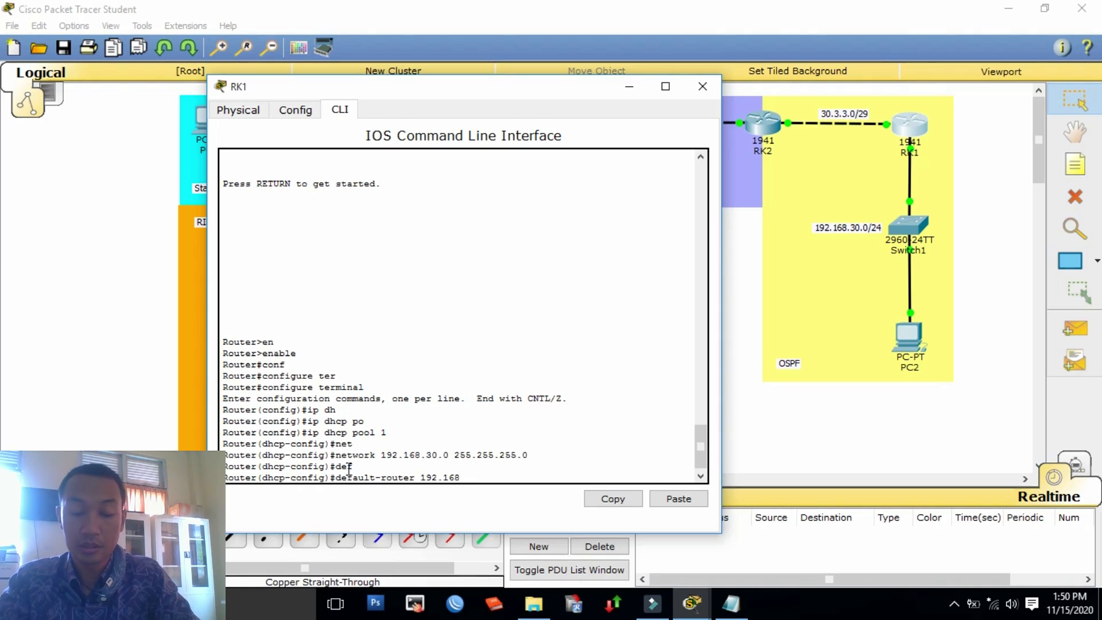
text(.30.1)
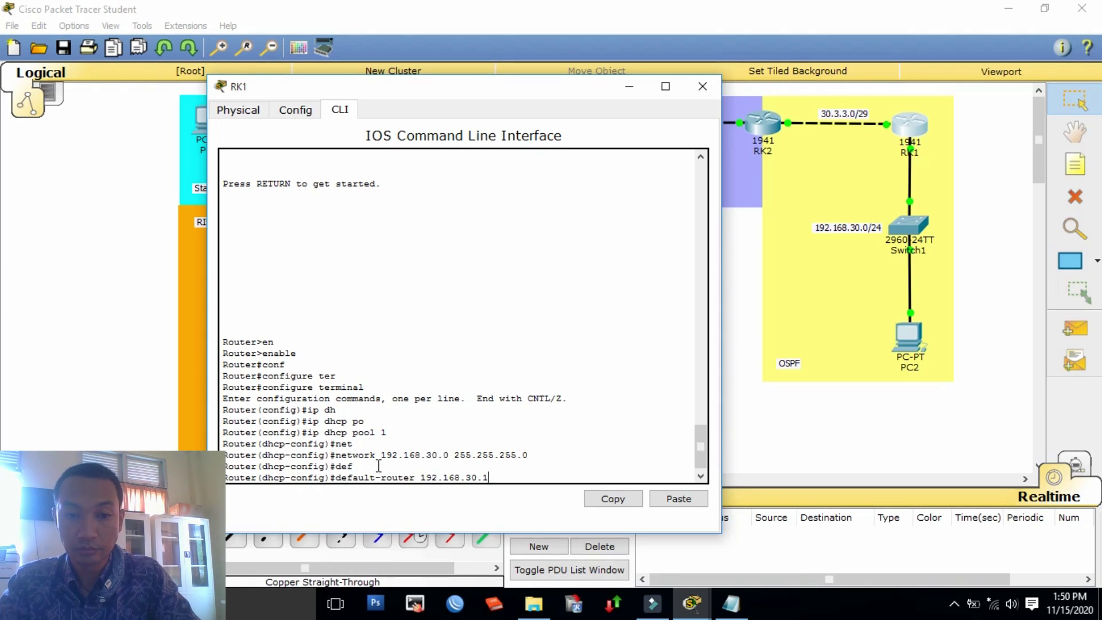
key(Return)
text(end)
key(Return)
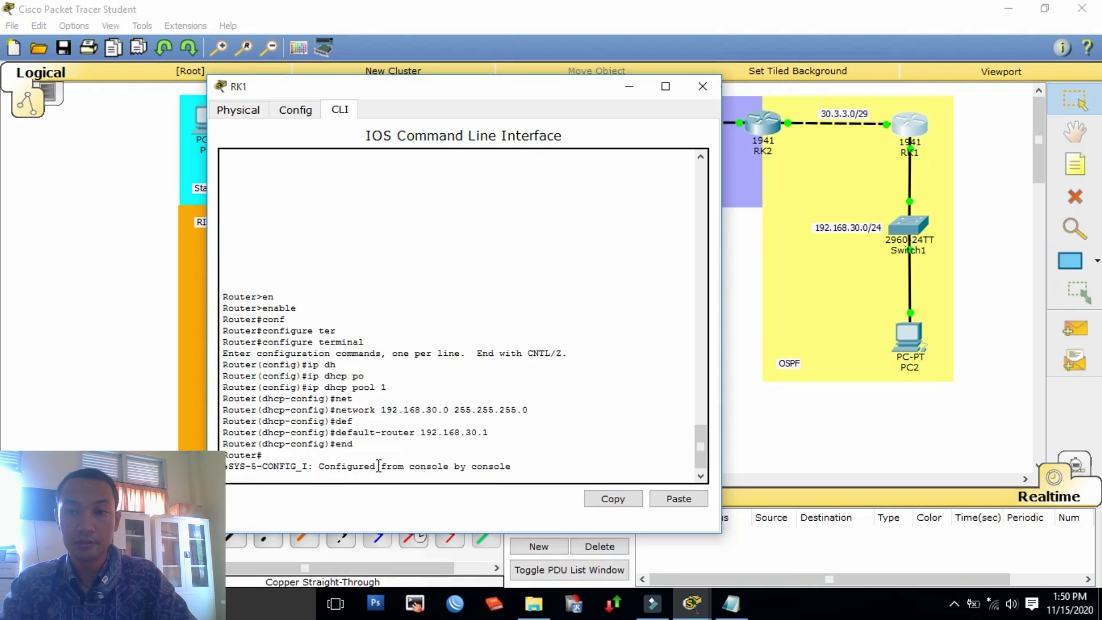
click(702, 86)
Step: Switch PC2's IP configuration to DHCP so it obtains its address from RK1, and close PC2's window
click(906, 338)
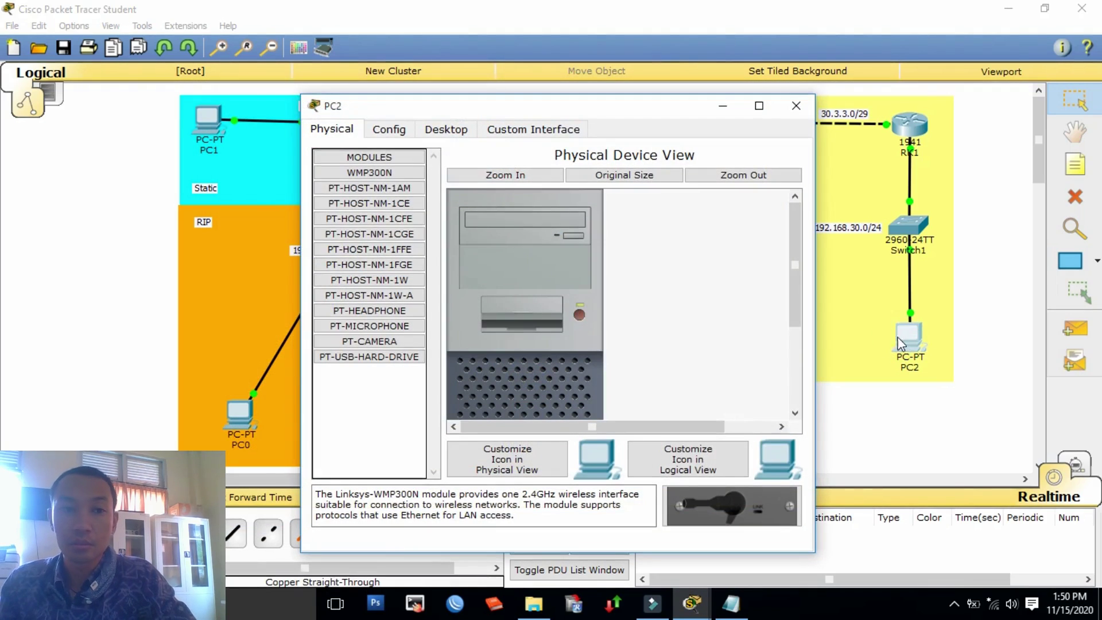
click(442, 134)
click(359, 195)
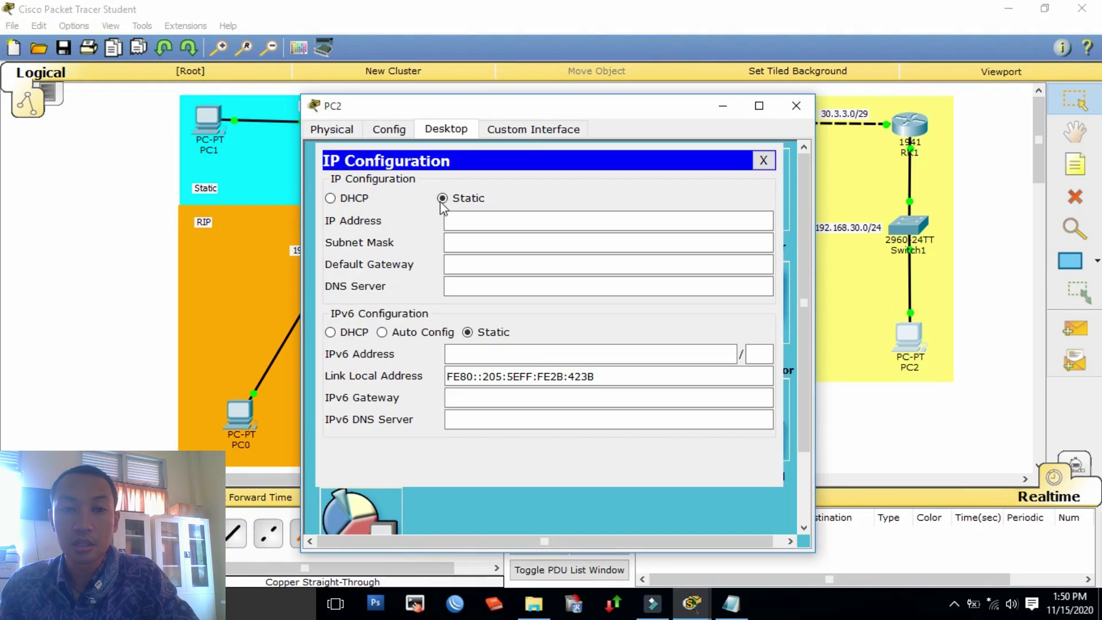
click(355, 200)
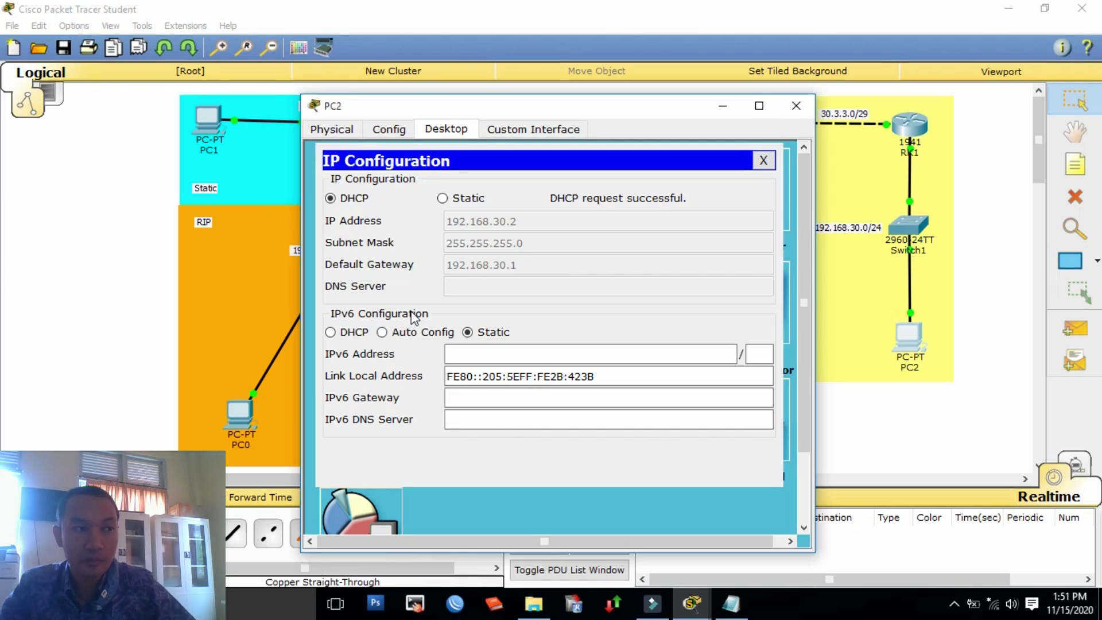
click(796, 106)
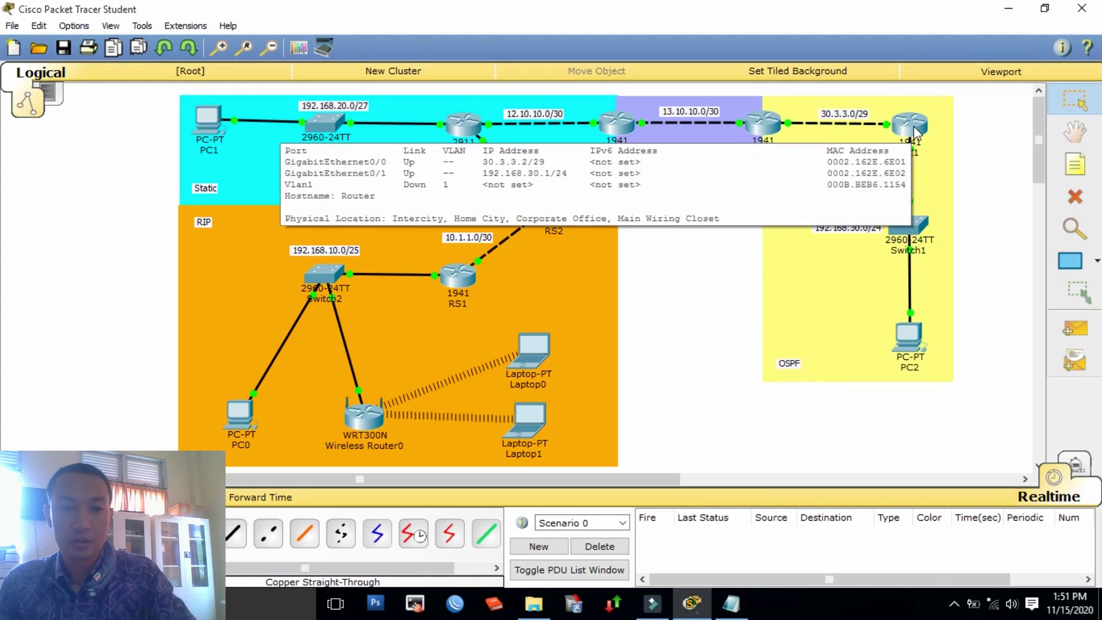
Step: Review the OSPF routing commands in the referensi.txt notes in Notepad, and return to Packet Tracer
key(alt+Tab)
scroll(258, 275, up, 5)
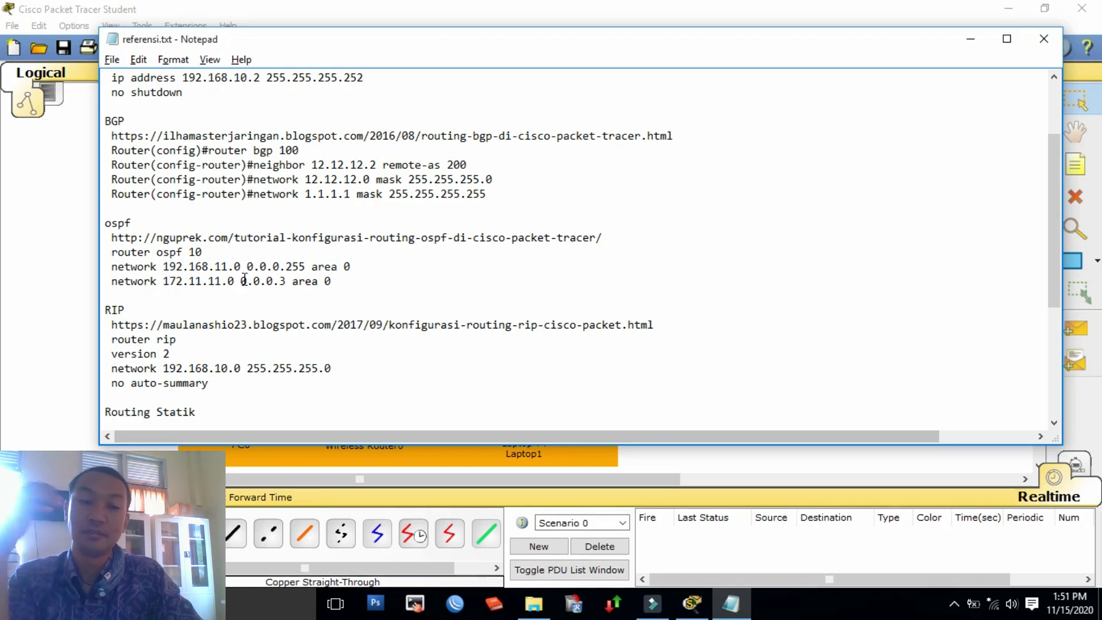
key(alt+Tab)
key(alt+Tab)
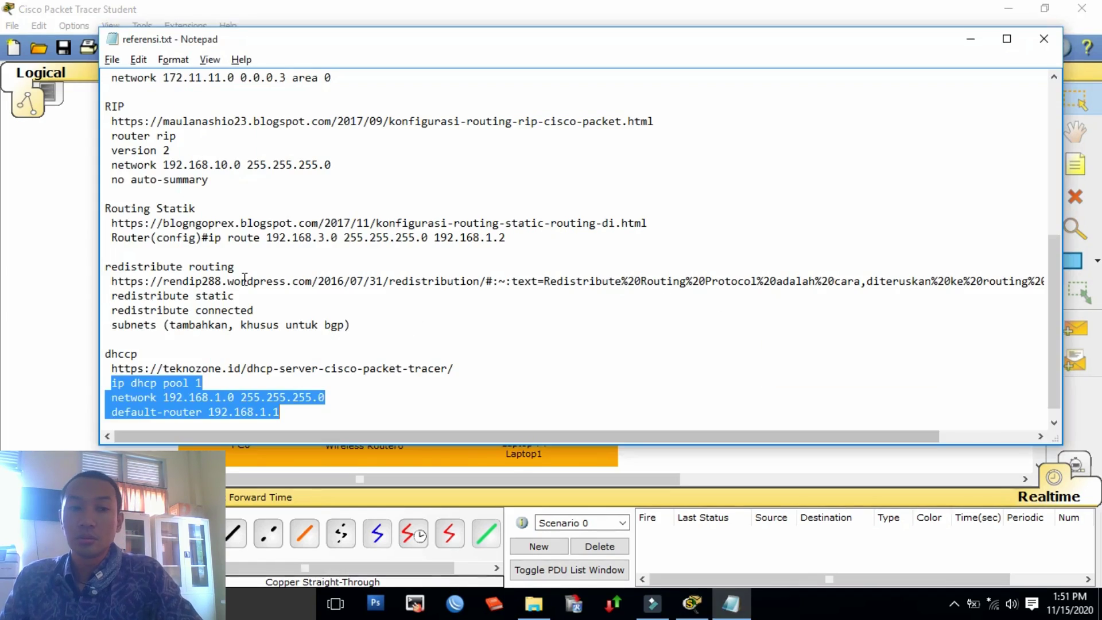
key(alt+Tab)
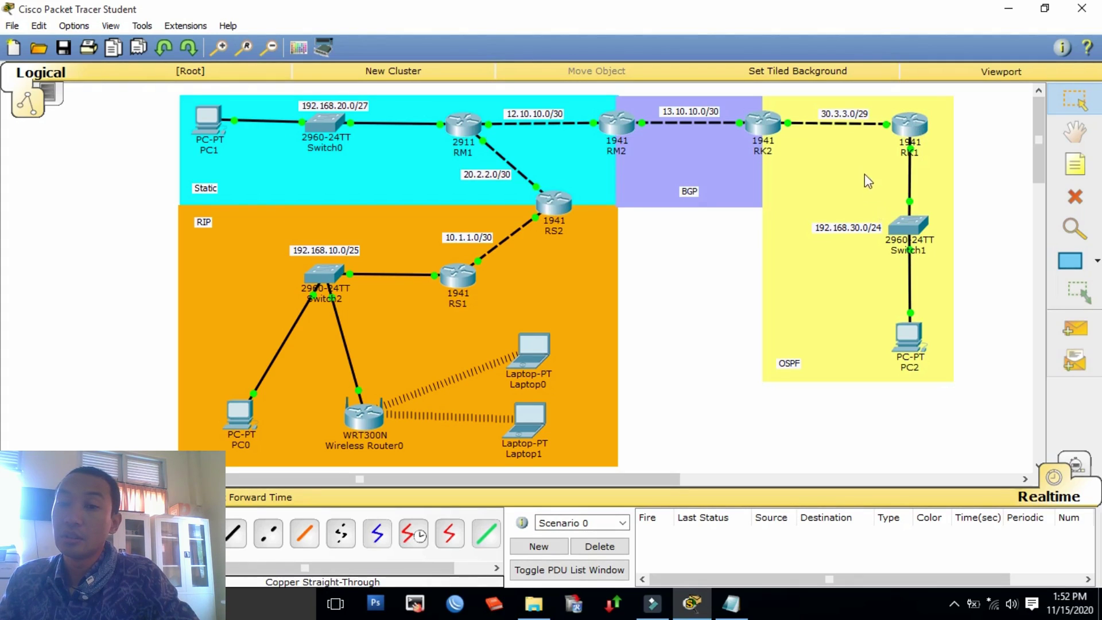
Step: Reopen RK1's command line and run the enable command
mouse_move(843, 130)
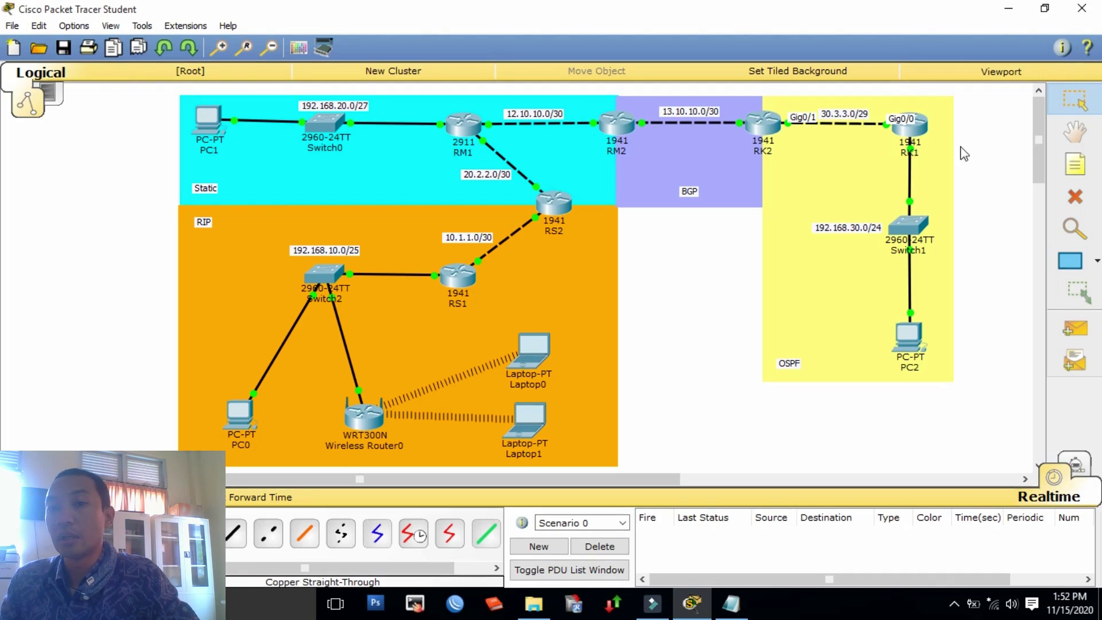
click(924, 130)
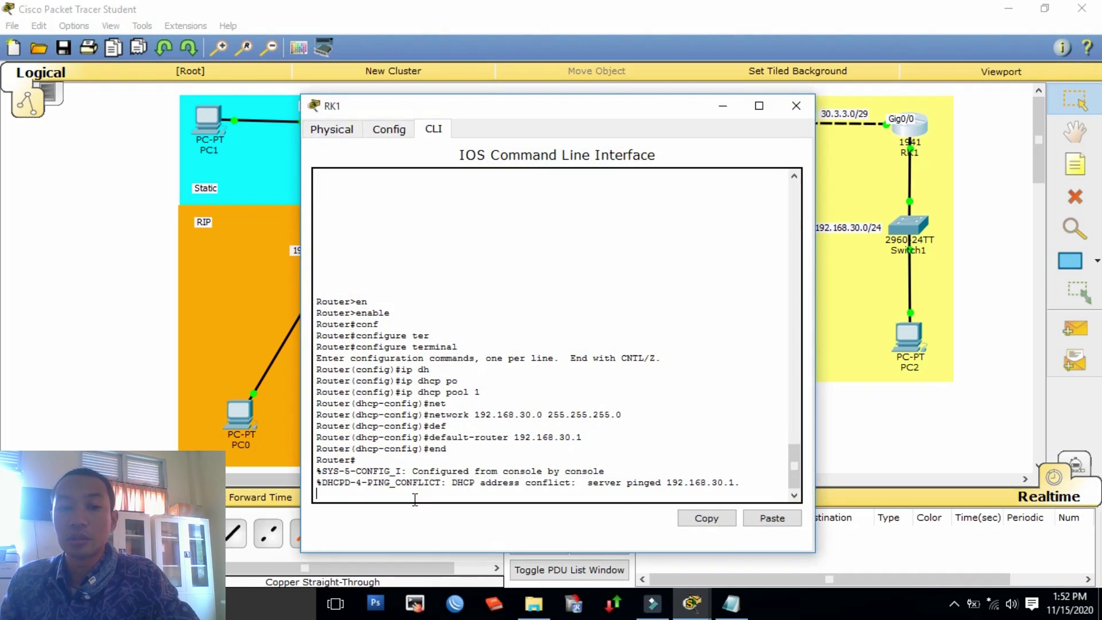
click(414, 498)
key(Return)
text(er#e)
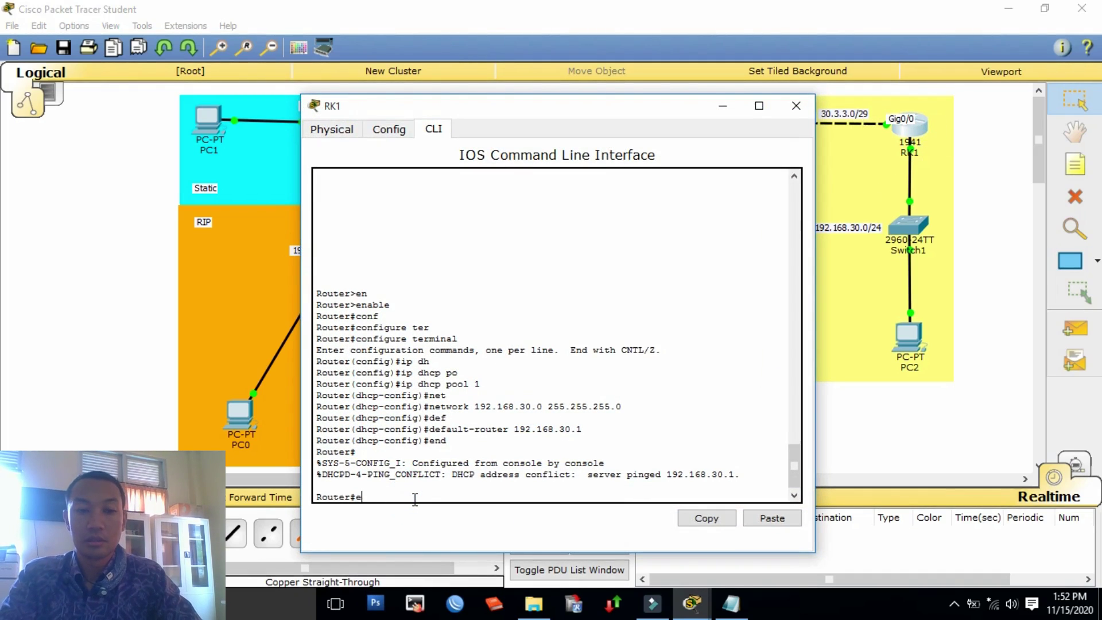
text(n)
key(Tab)
key(Return)
Step: Enter global configuration mode on RK1 with the command configure terminal
text(c)
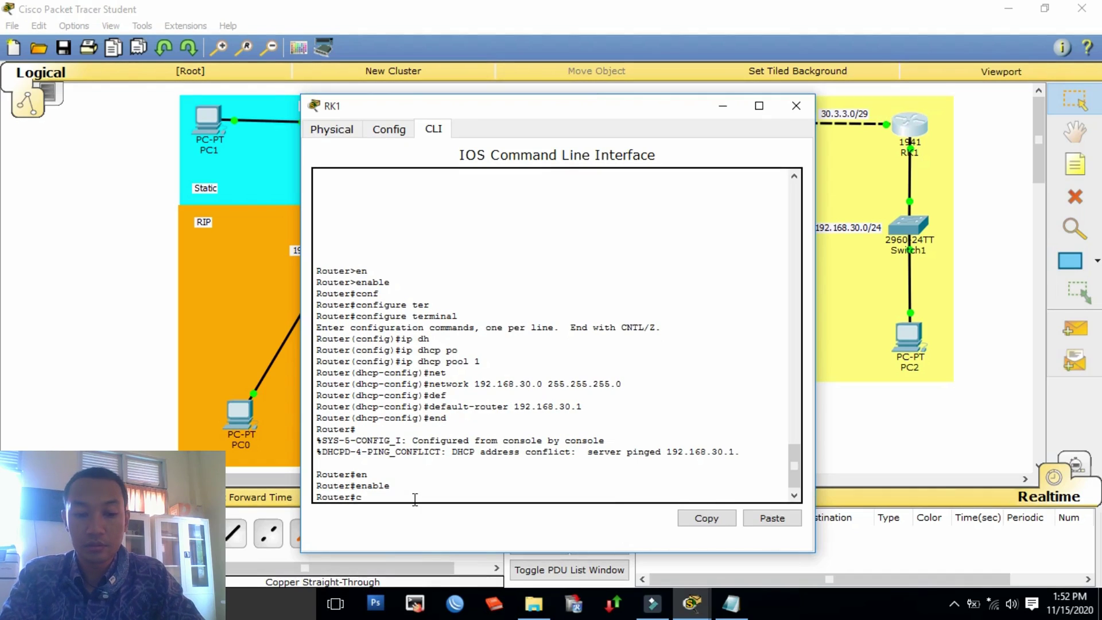
text(onf)
key(Tab)
text(ter)
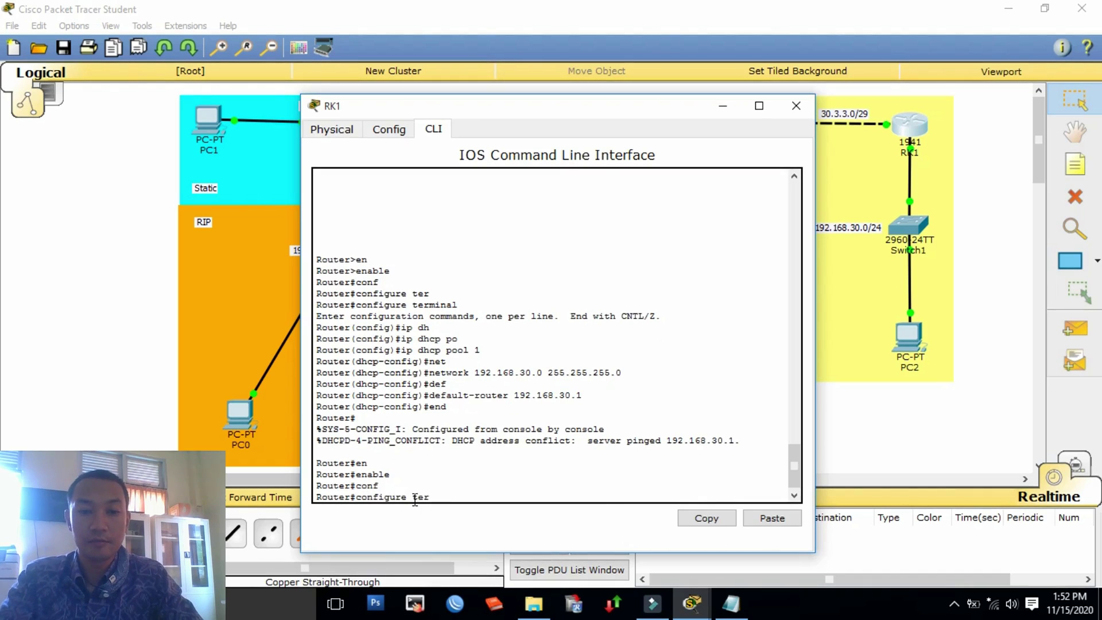
key(Tab)
key(Return)
Step: Start OSPF process 10 on RK1 with the command router ospf 10
text(rou)
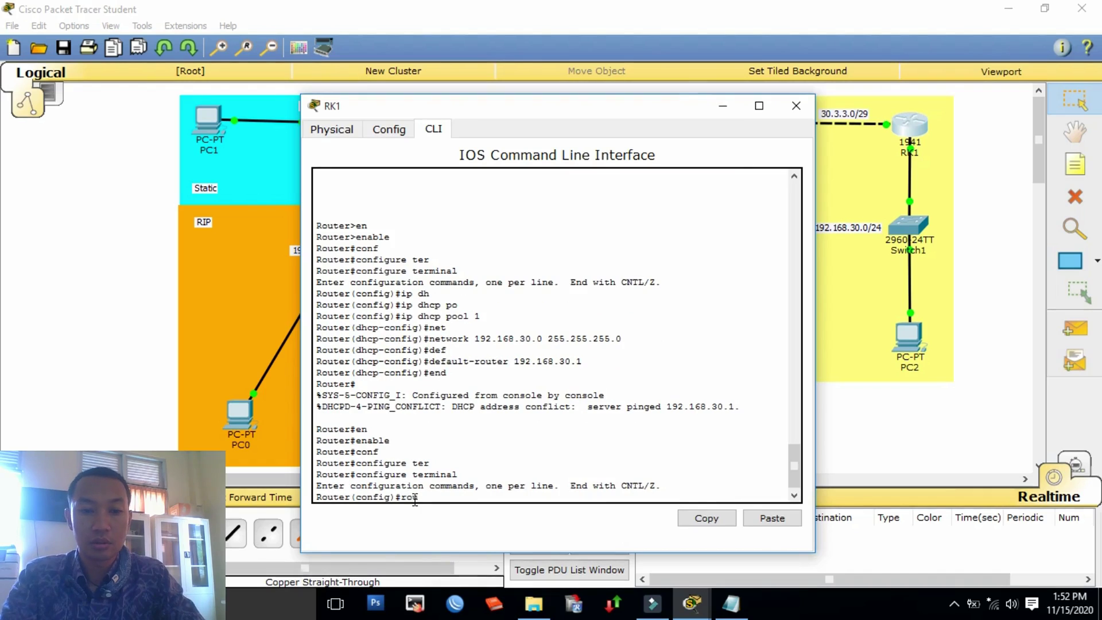
key(Tab)
text(t)
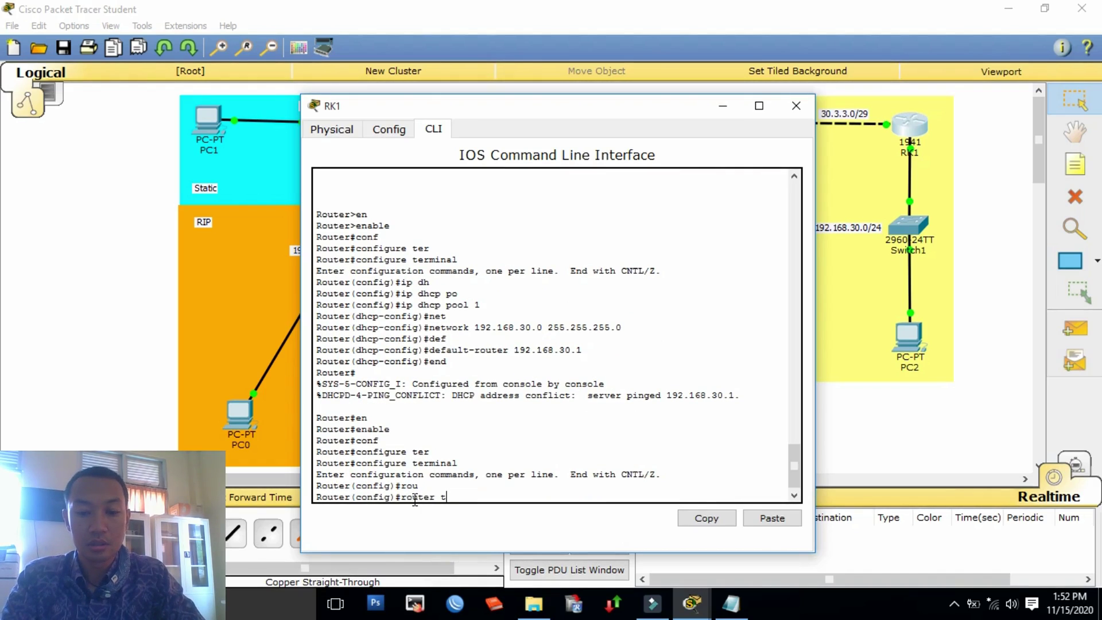
key(BackSpace)
text(osp)
key(Tab)
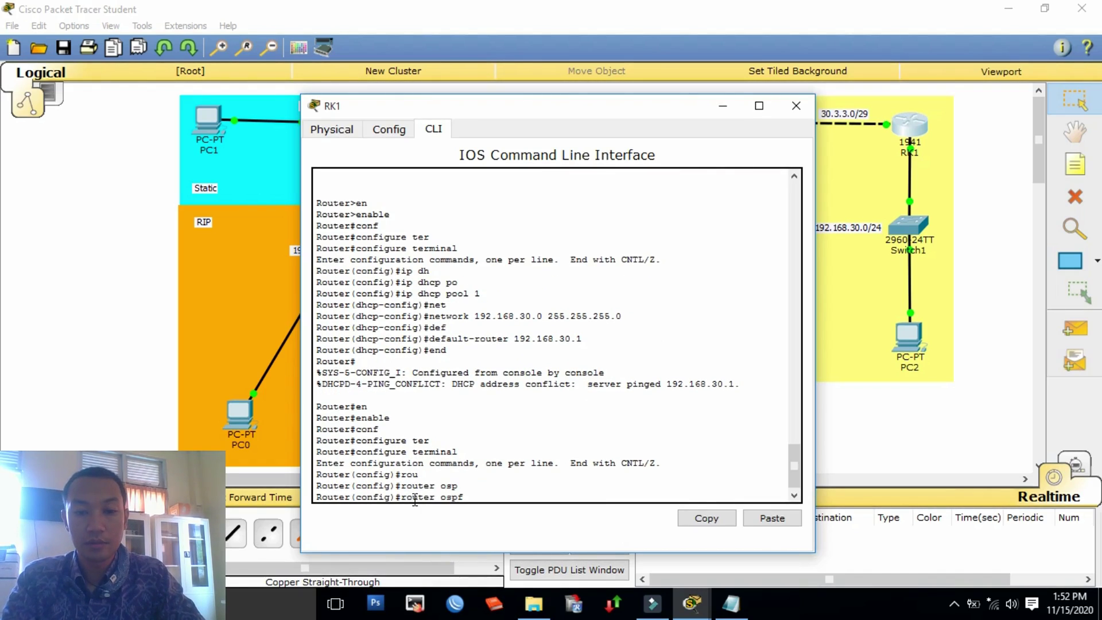
text(10)
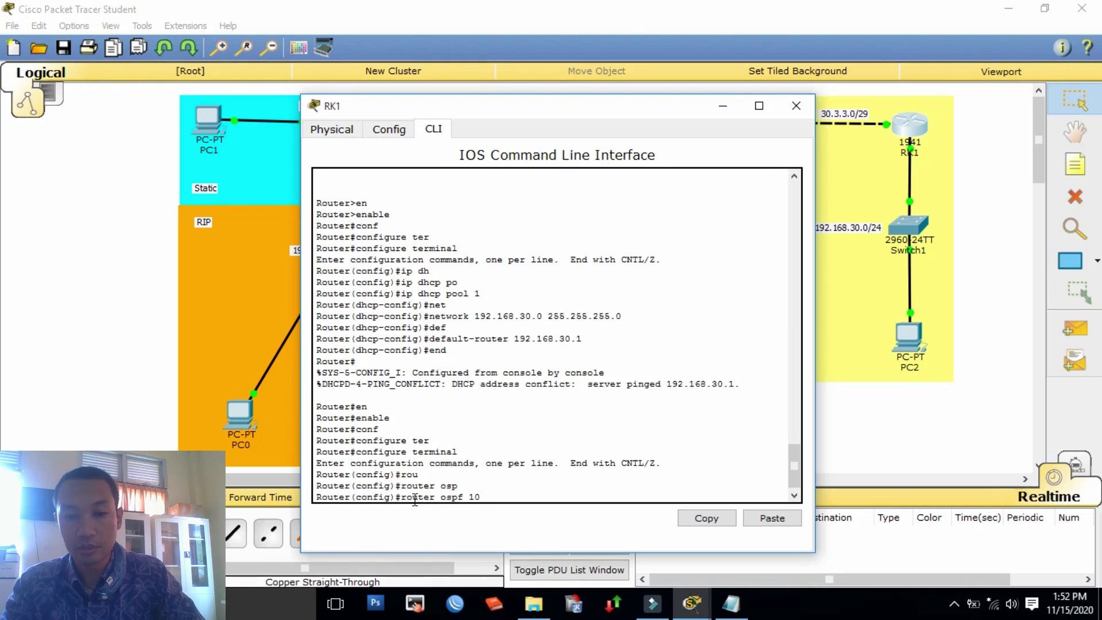
key(Return)
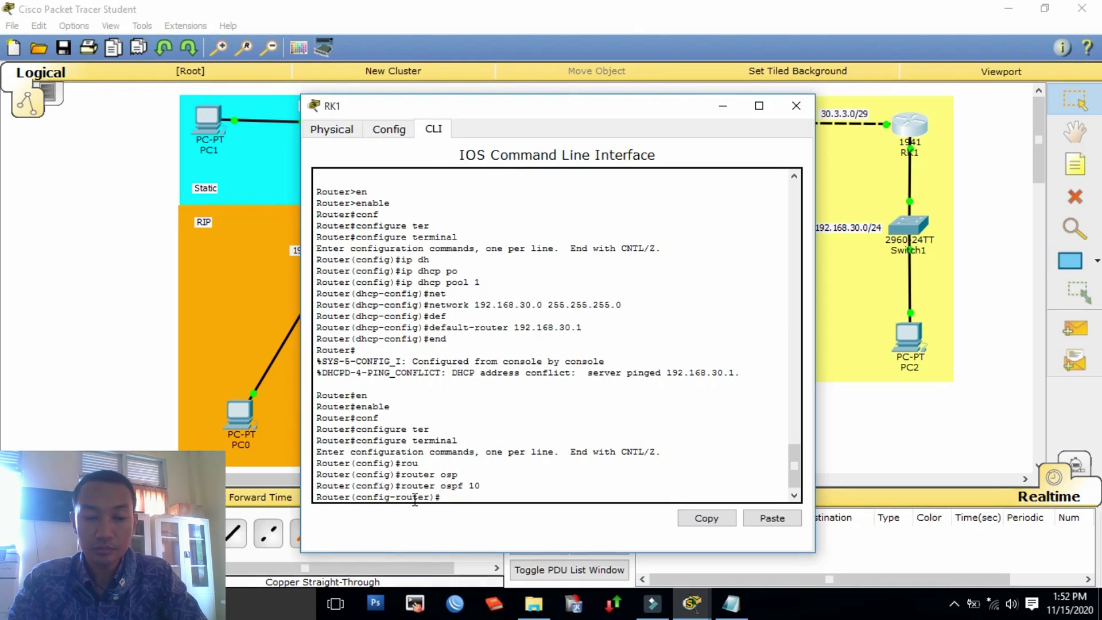
Step: Begin RK1's OSPF network command with the network address 192.168.30.0, moving the window clear of the topology labels
text(ne)
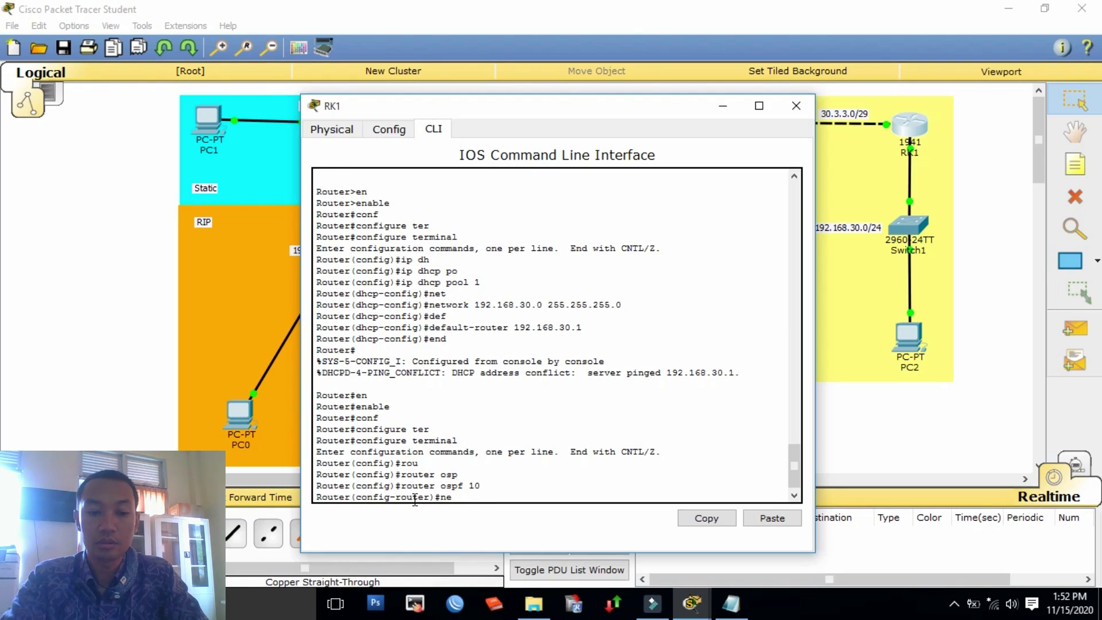
text(t)
key(Tab)
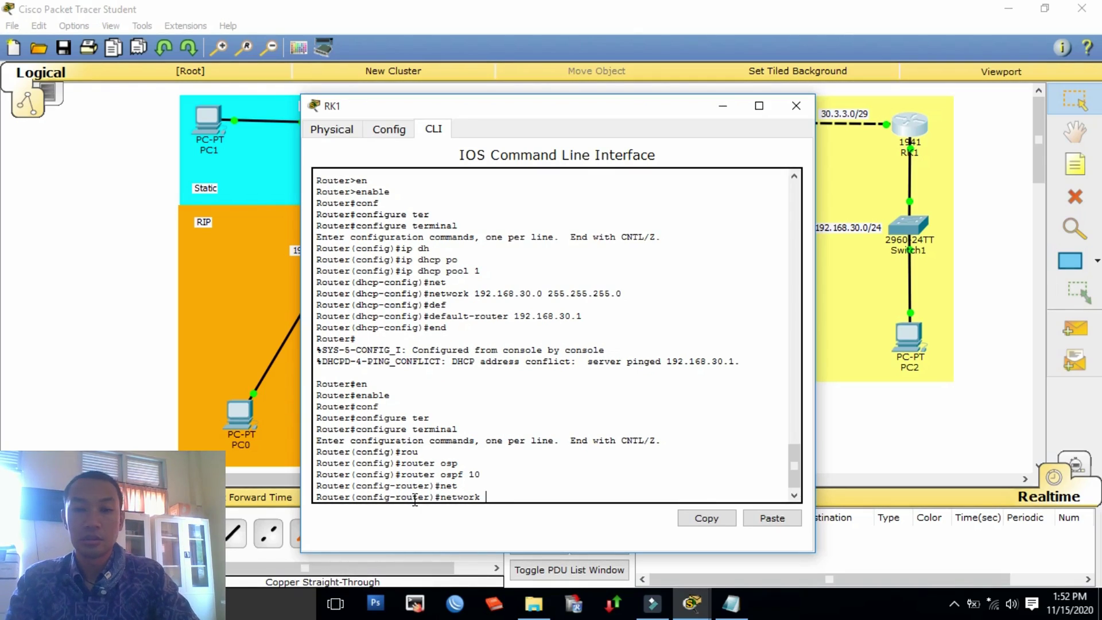
drag(517, 107, 463, 99)
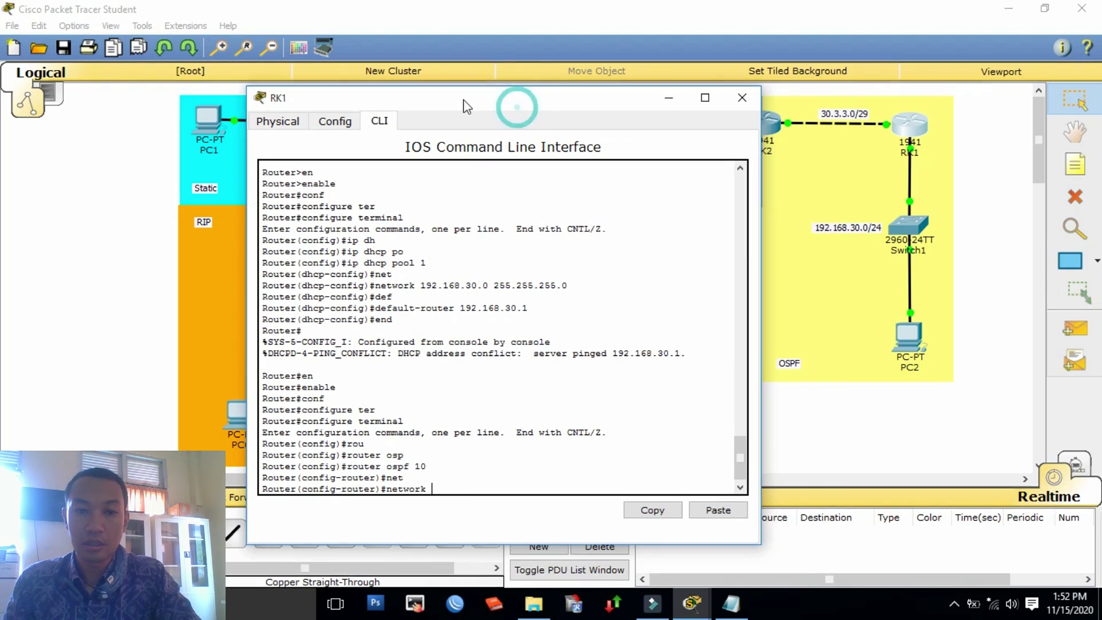
text(192)
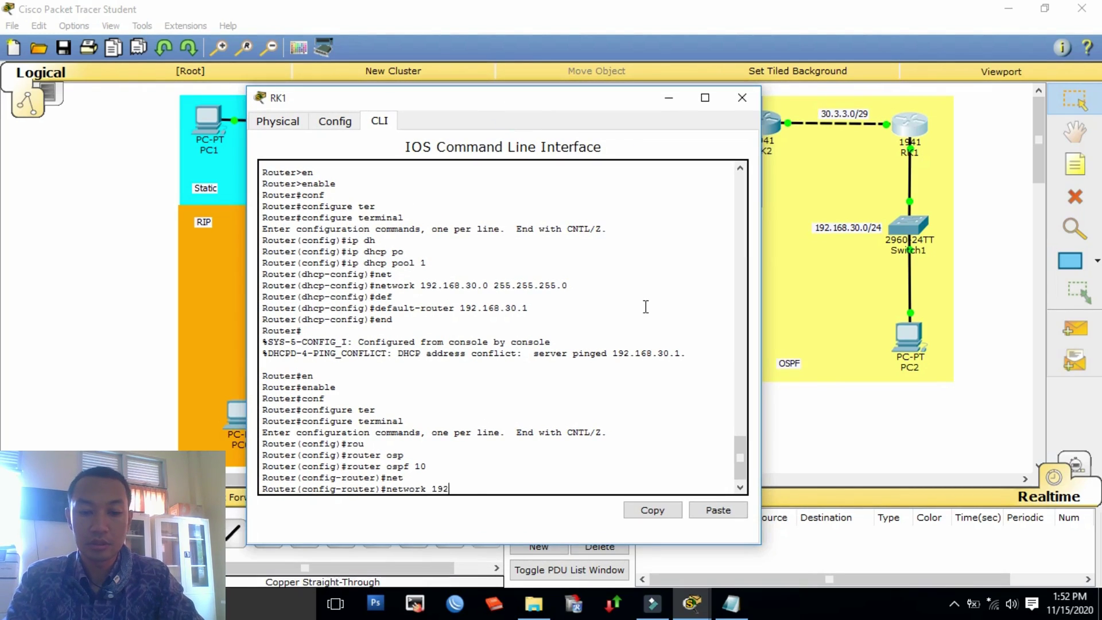
text(.168.)
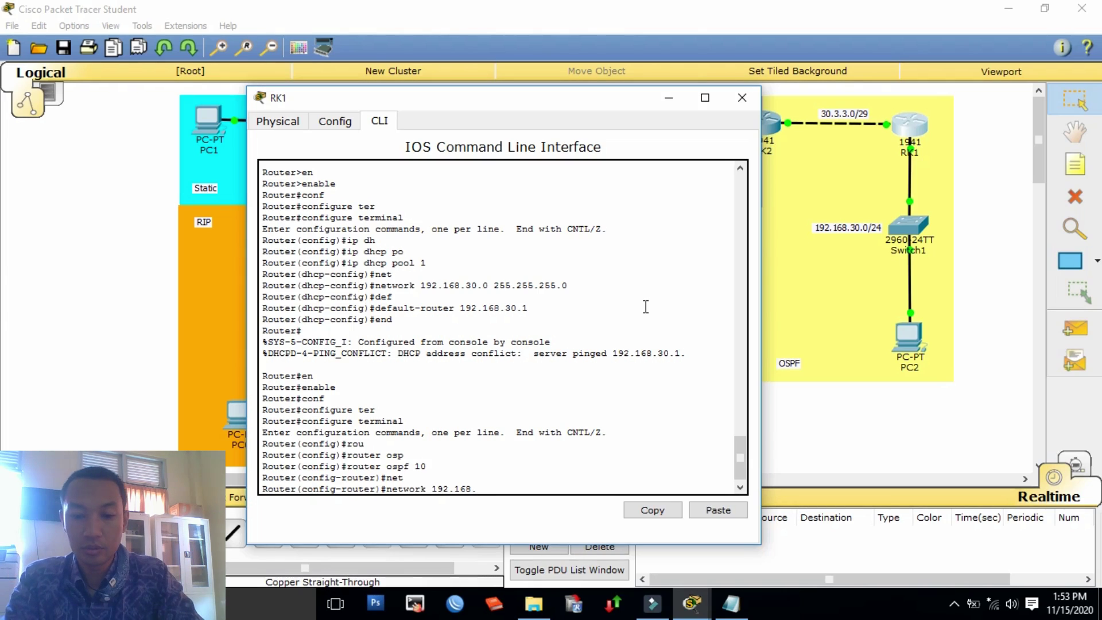
text(30)
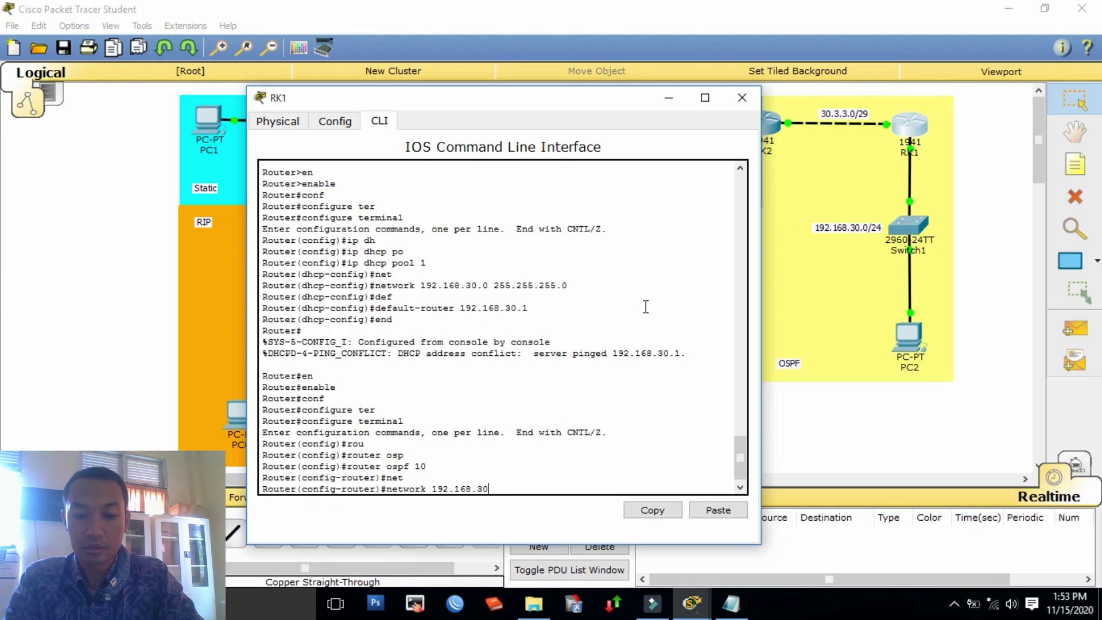
text(.0)
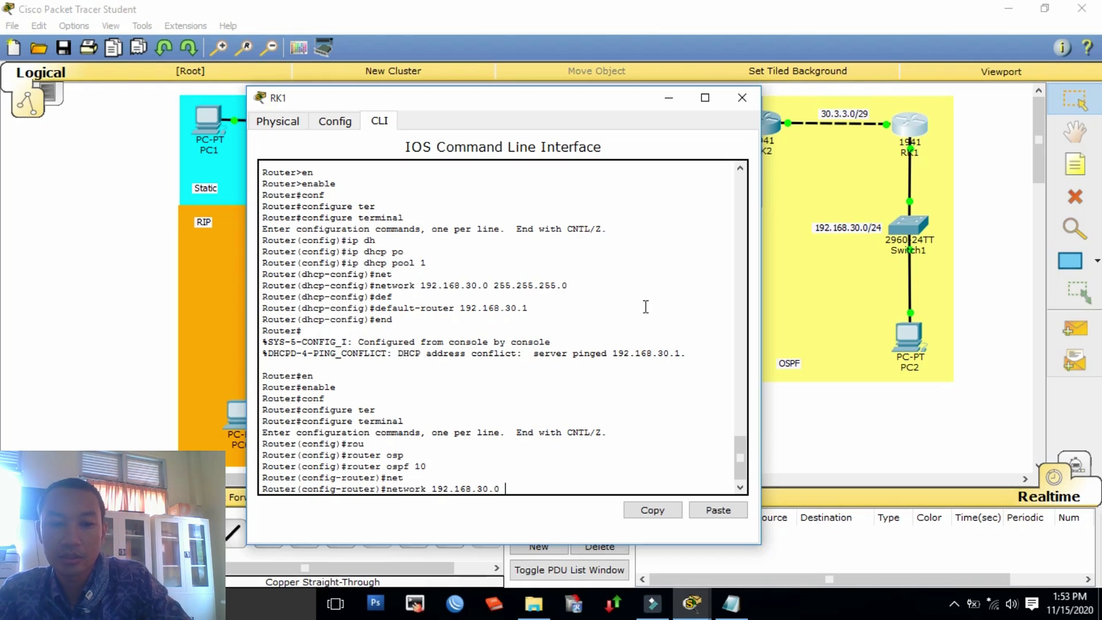
Step: Add the subnet mask 255.255.255.0 to the OSPF network command and highlight it briefly
text(2)
text(55.255.)
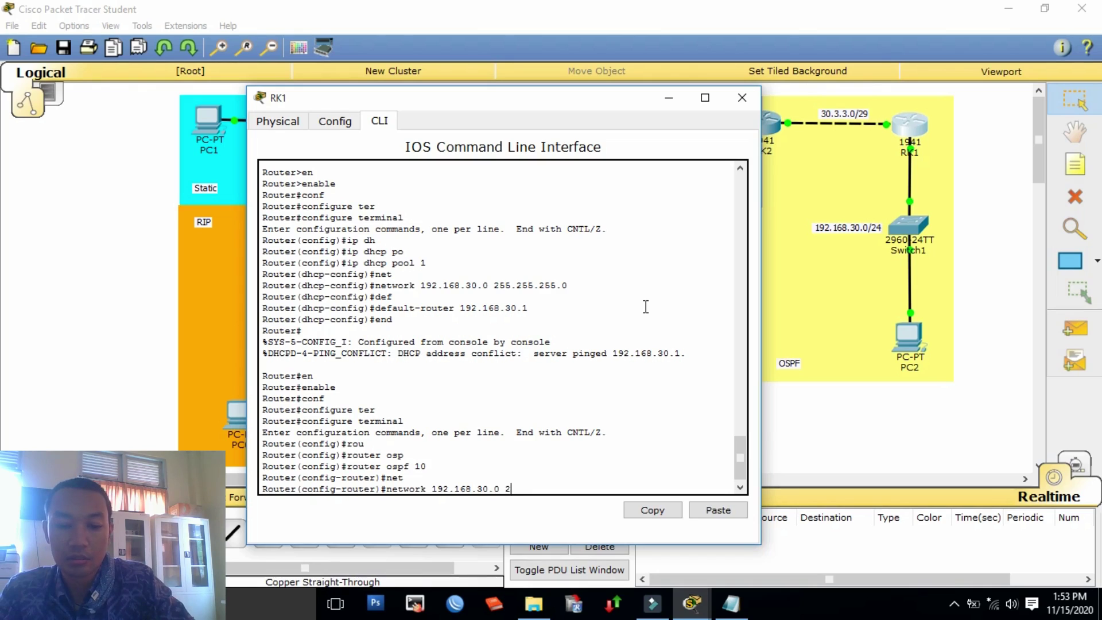
text(255)
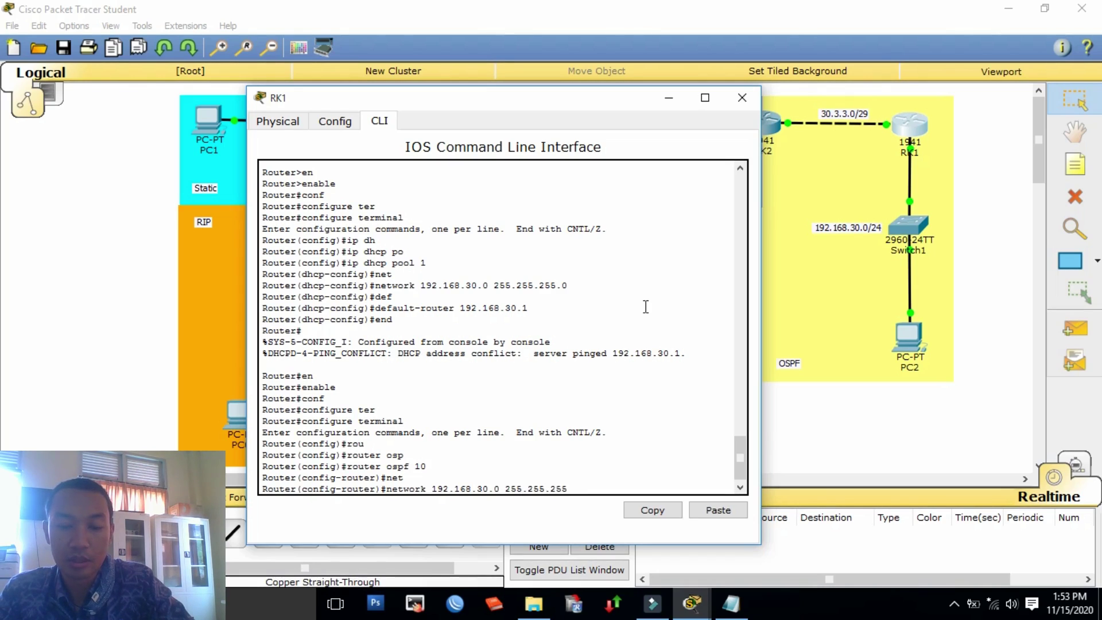
text(.)
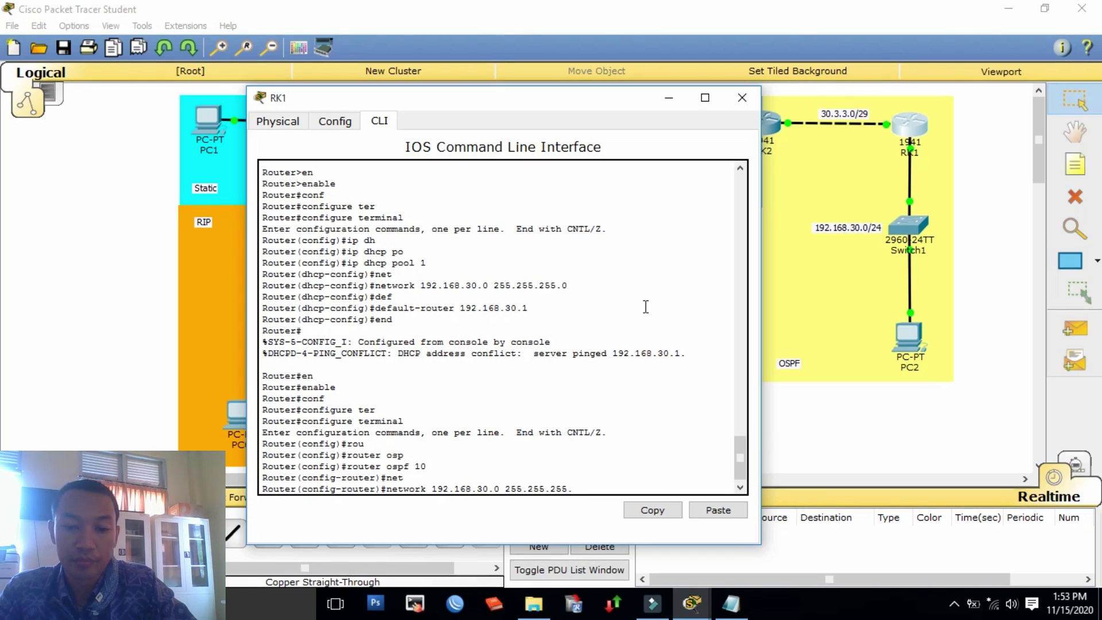
text(0)
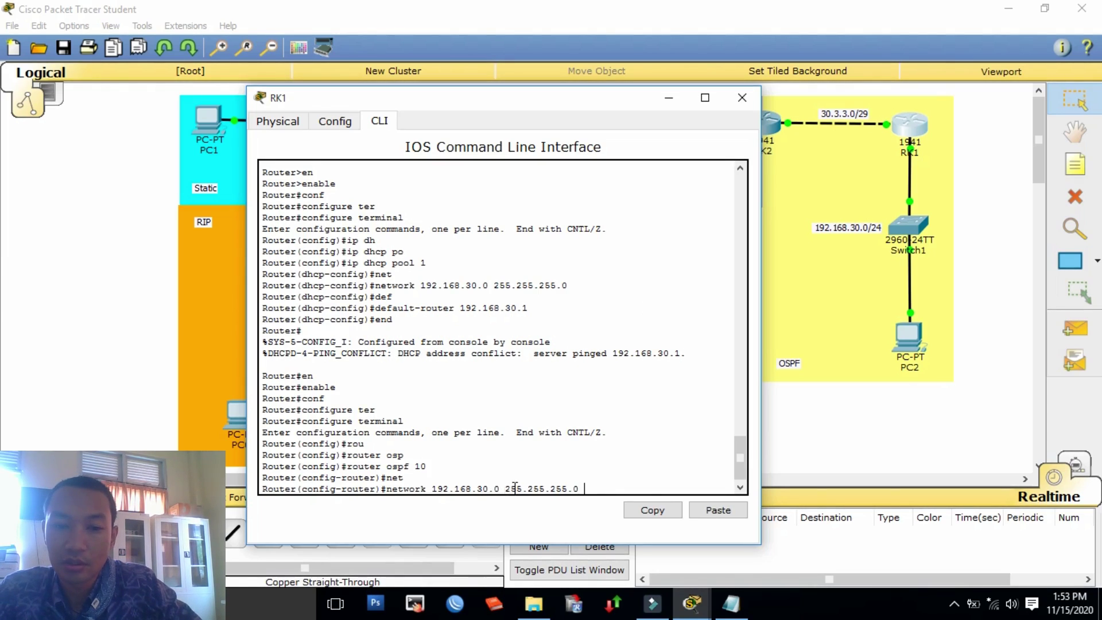
drag(505, 488, 583, 489)
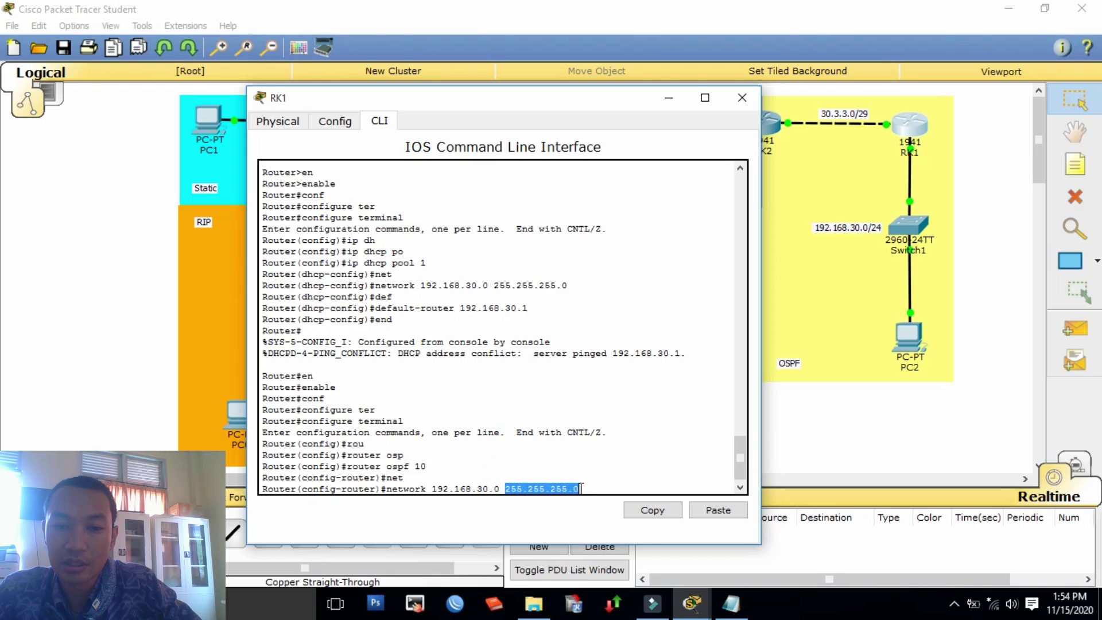
click(591, 490)
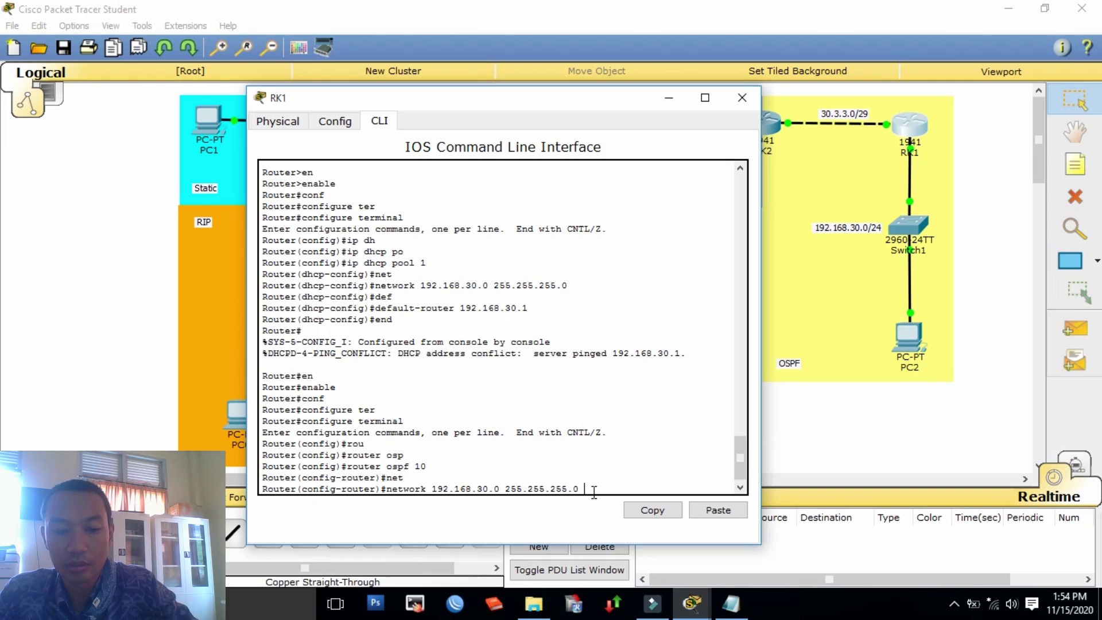
Step: Append the wildcard mask 0.0.0.255 after the subnet mask in RK1's OSPF network command
text(0.0.0)
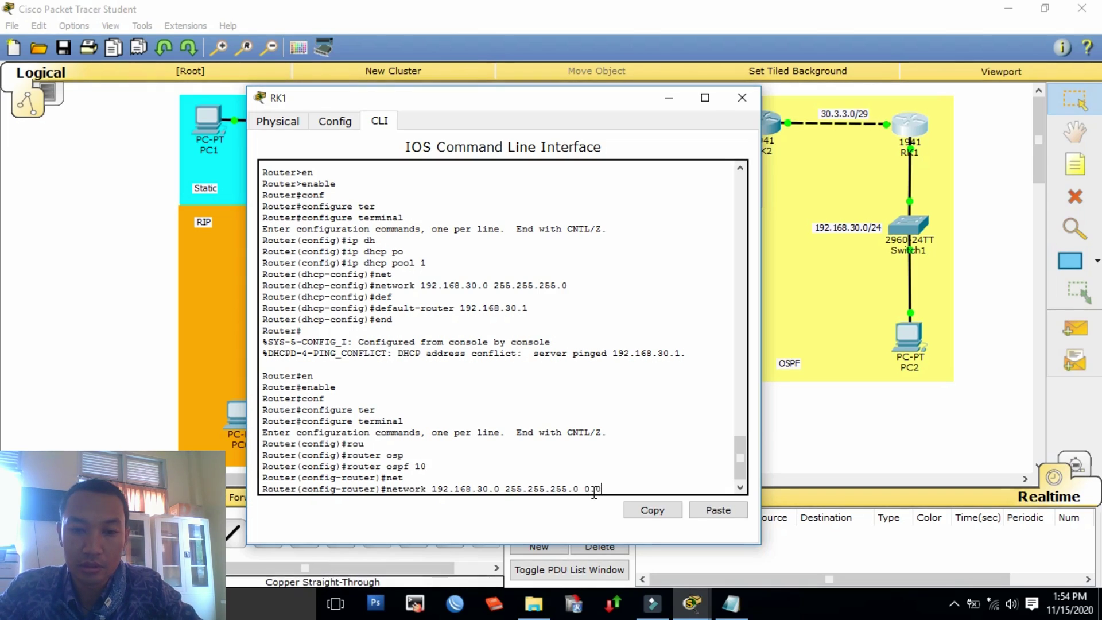
key(BackSpace)
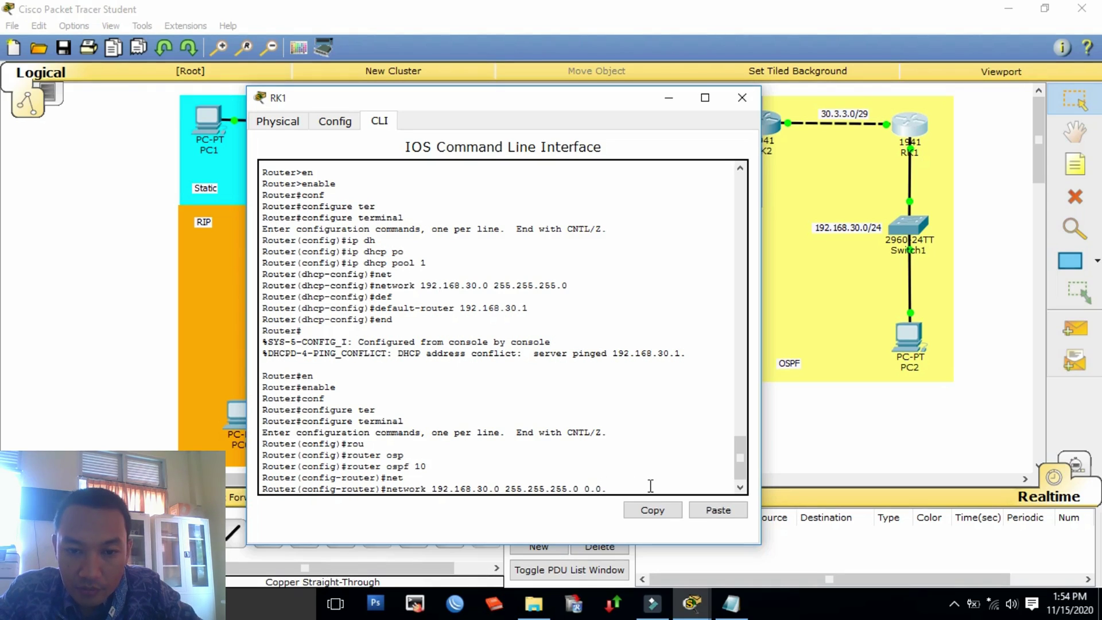
text(0.)
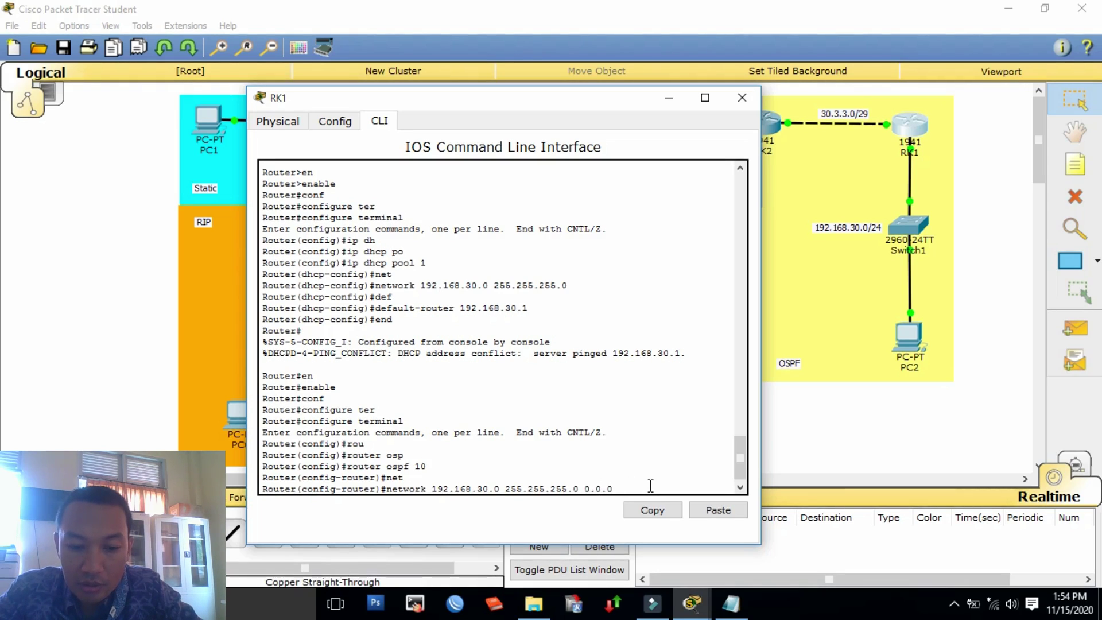
text(255)
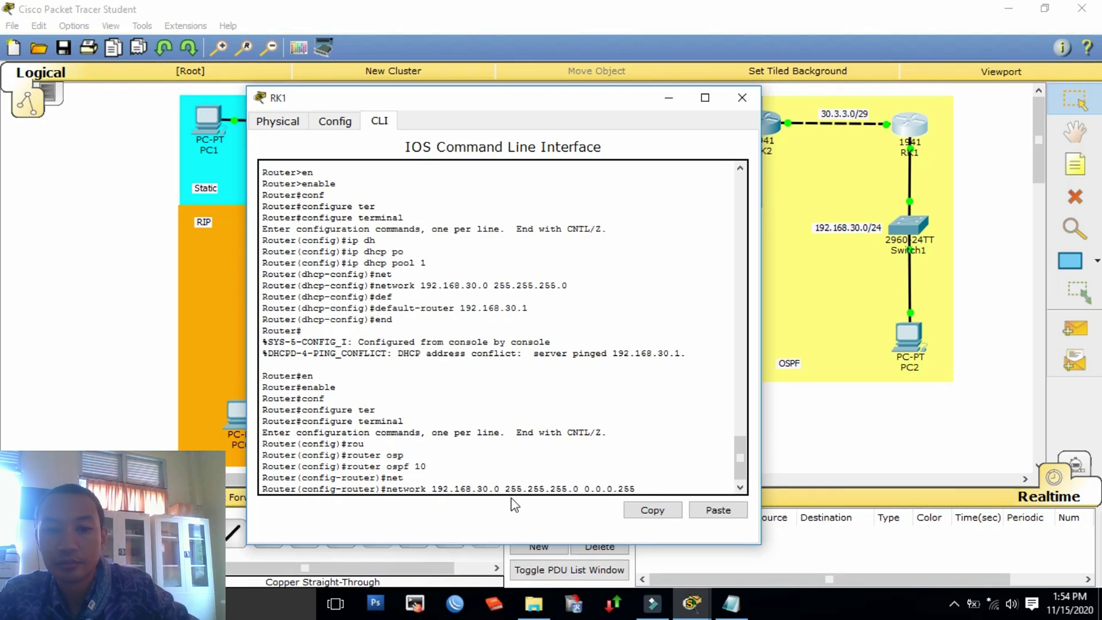
Step: Replace both masks after 192.168.30.0 in the OSPF network command with the single wildcard mask 0.0.0.255
drag(505, 488, 578, 488)
key(BackSpace)
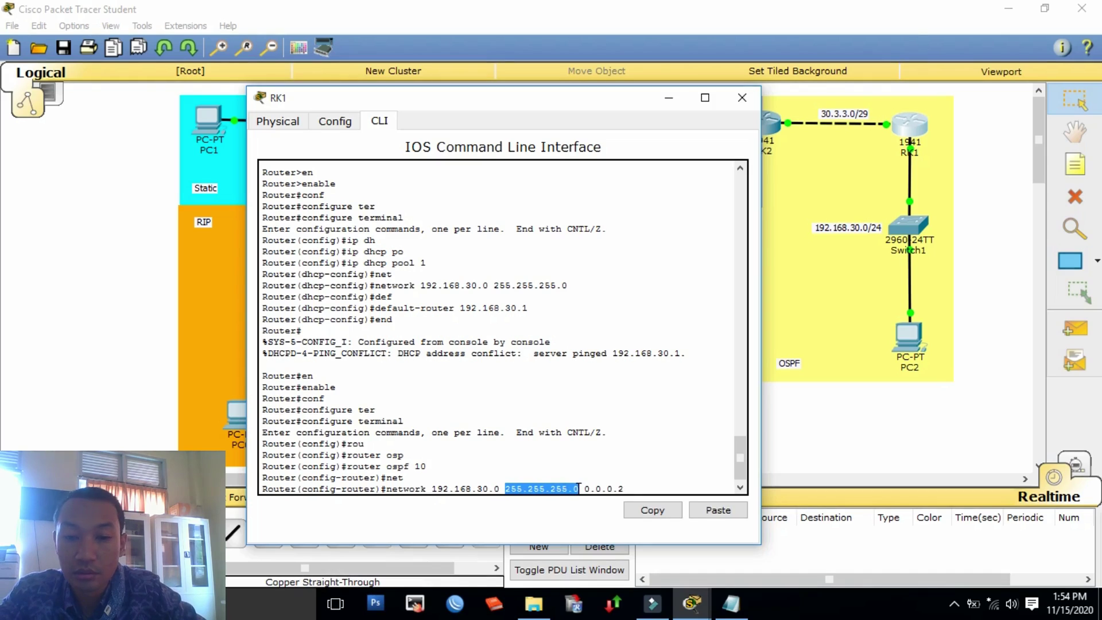
key(BackSpace)
click(638, 482)
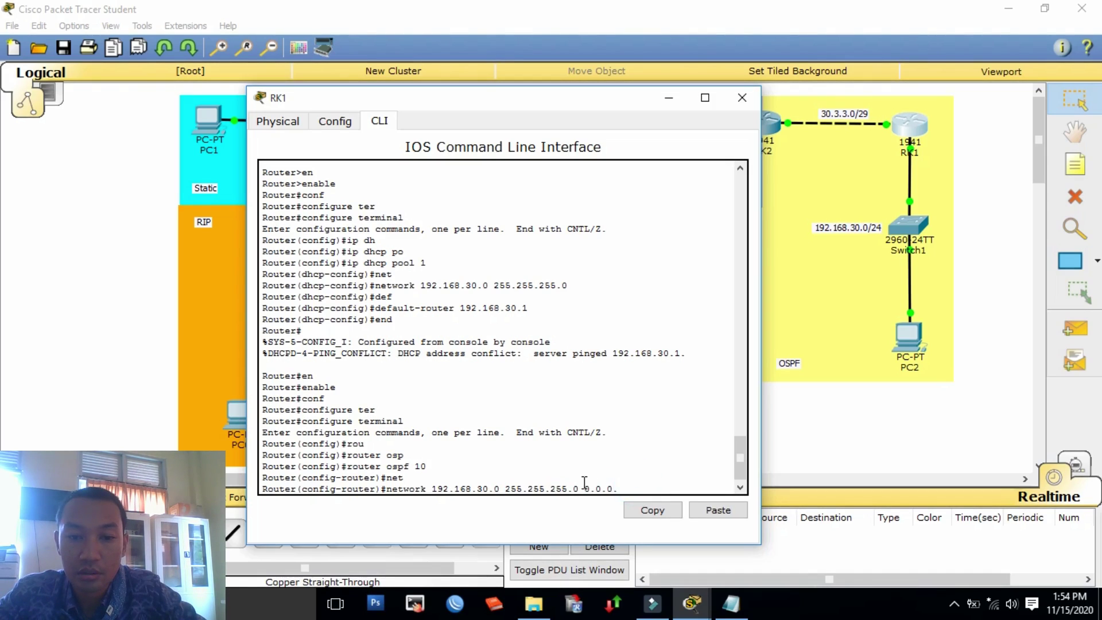
key(BackSpace)
key(BackSpace)
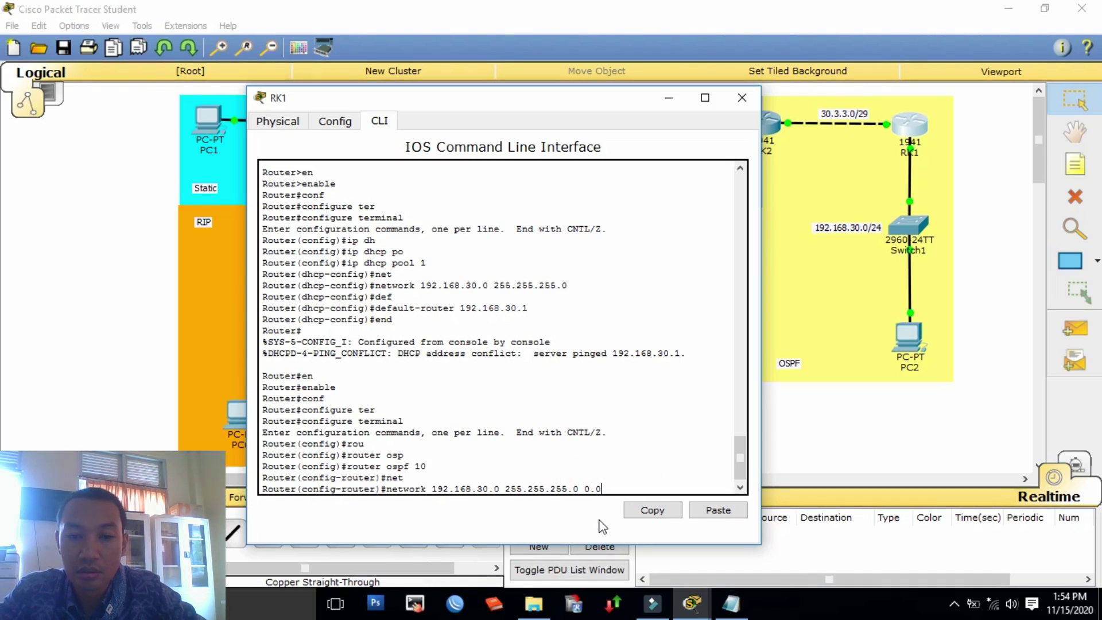
key(BackSpace)
key(BackSpace)
key(BackSpace)
key(BackSpace)
key(BackSpace)
key(BackSpace)
key(BackSpace)
key(BackSpace)
key(BackSpace)
key(BackSpace)
key(BackSpace)
key(BackSpace)
key(BackSpace)
key(BackSpace)
key(BackSpace)
key(BackSpace)
key(BackSpace)
key(BackSpace)
key(BackSpace)
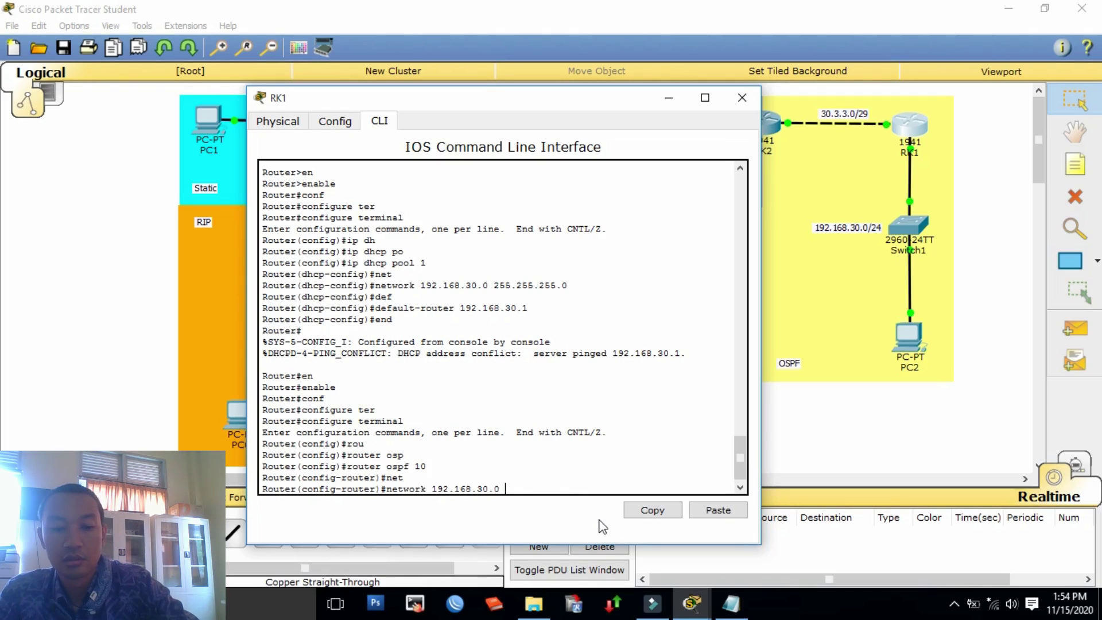
text(0.0.0.255)
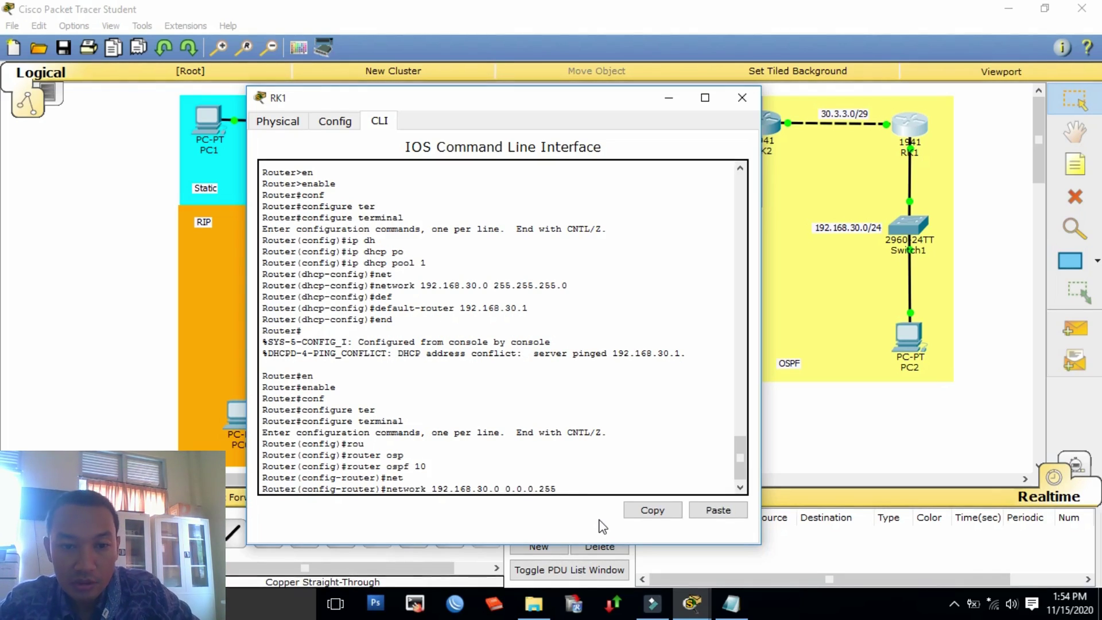
Step: Complete the 192.168.30.0 network command with area 0 and run it
text(are)
key(Tab)
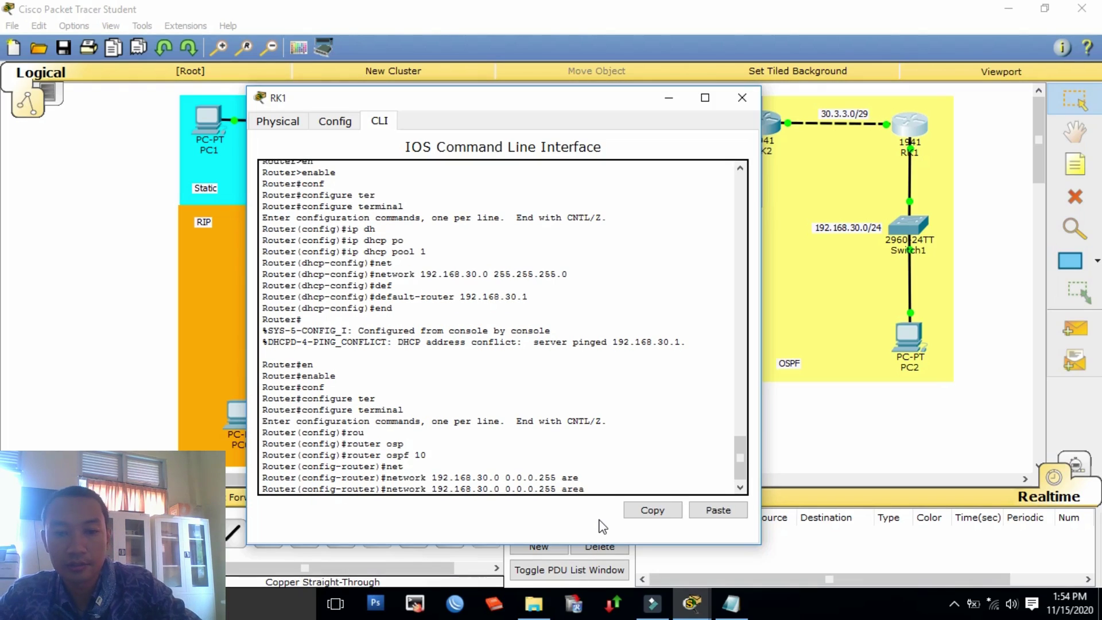
text(0)
key(Return)
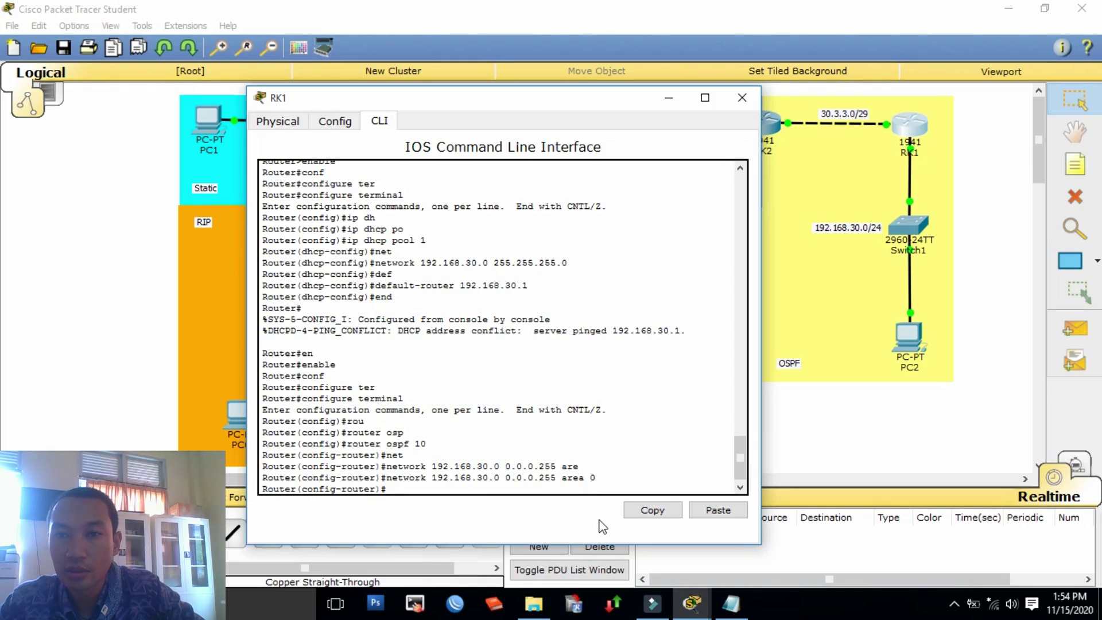
Step: Begin a second OSPF network command on RK1 with the network address 30.3.3.0
text(n)
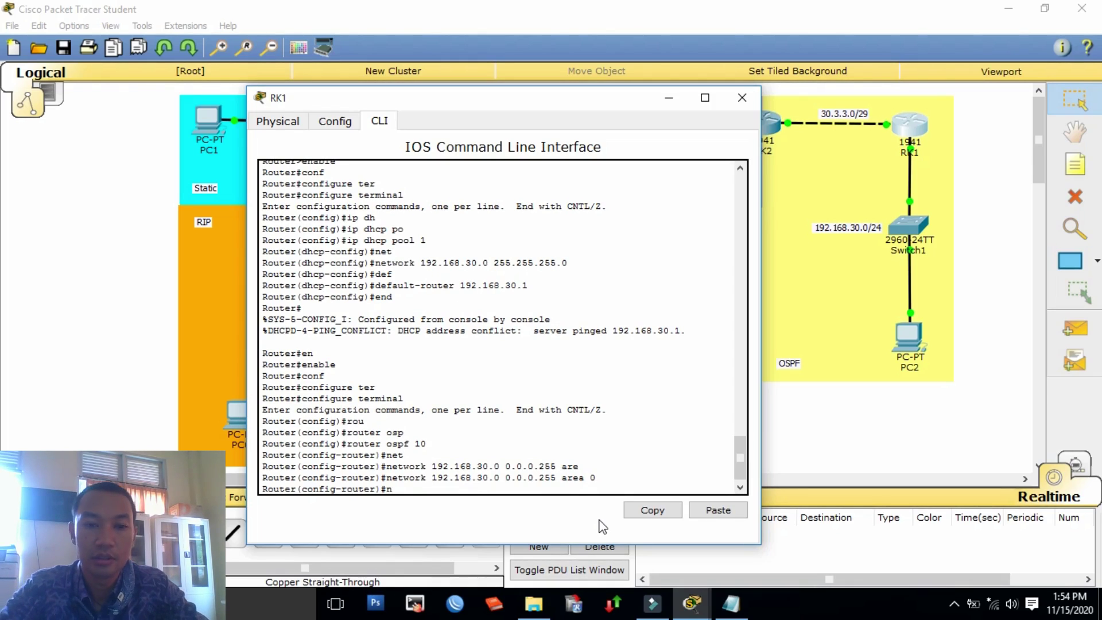
text(et)
key(Tab)
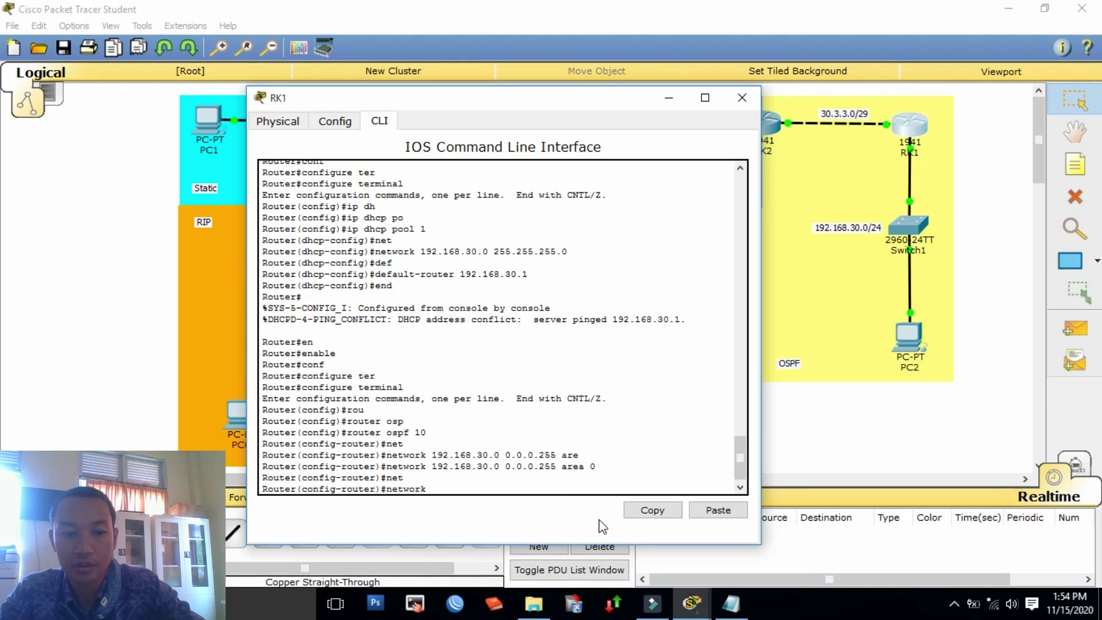
text(30)
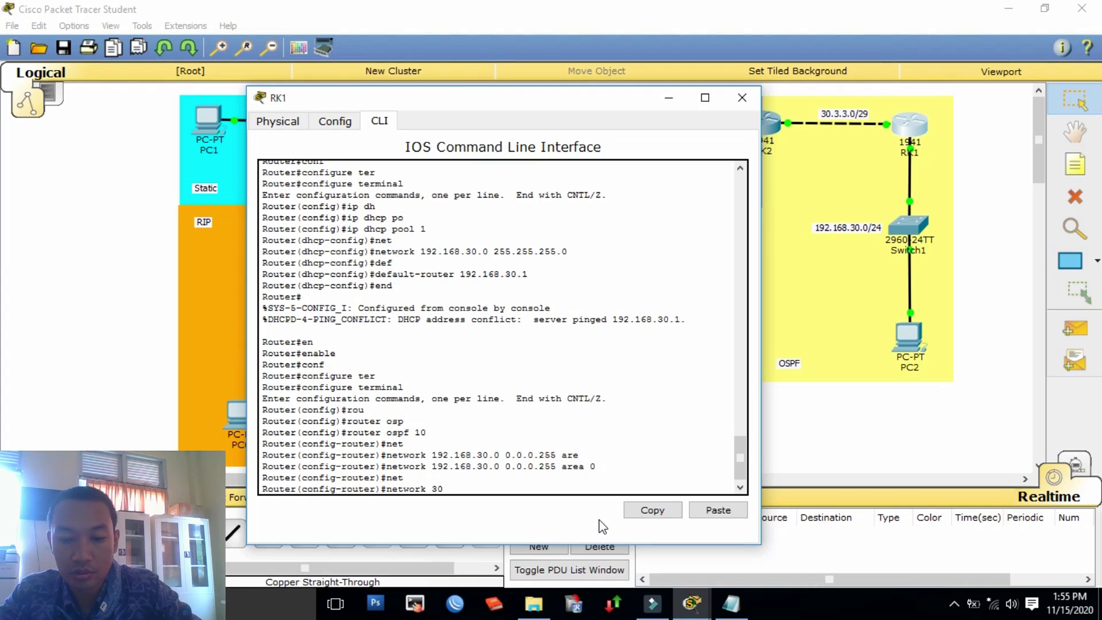
text(.3)
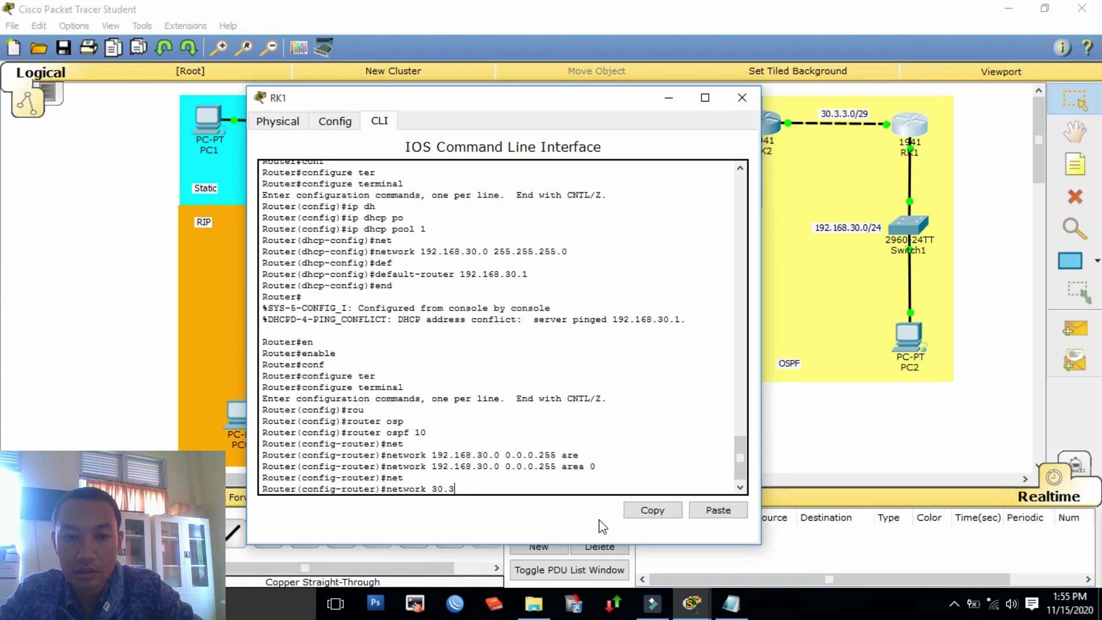
text(.3.0)
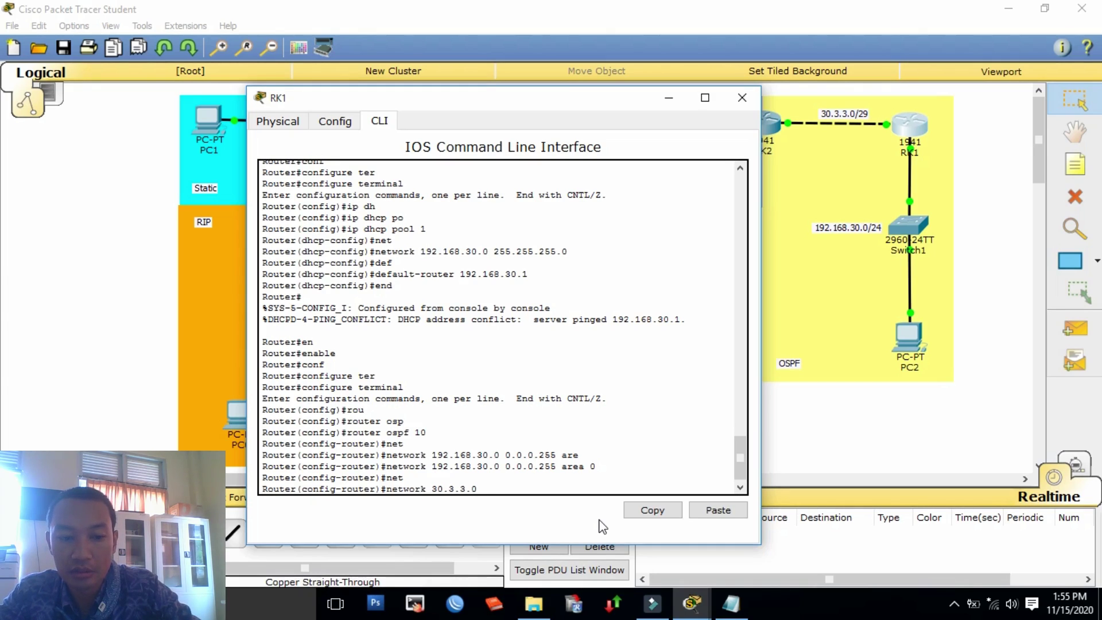
Step: Add the subnet mask 255.255.255.248 and the wildcard mask 0.0.0.7 after 30.3.3.0
text(255.255.)
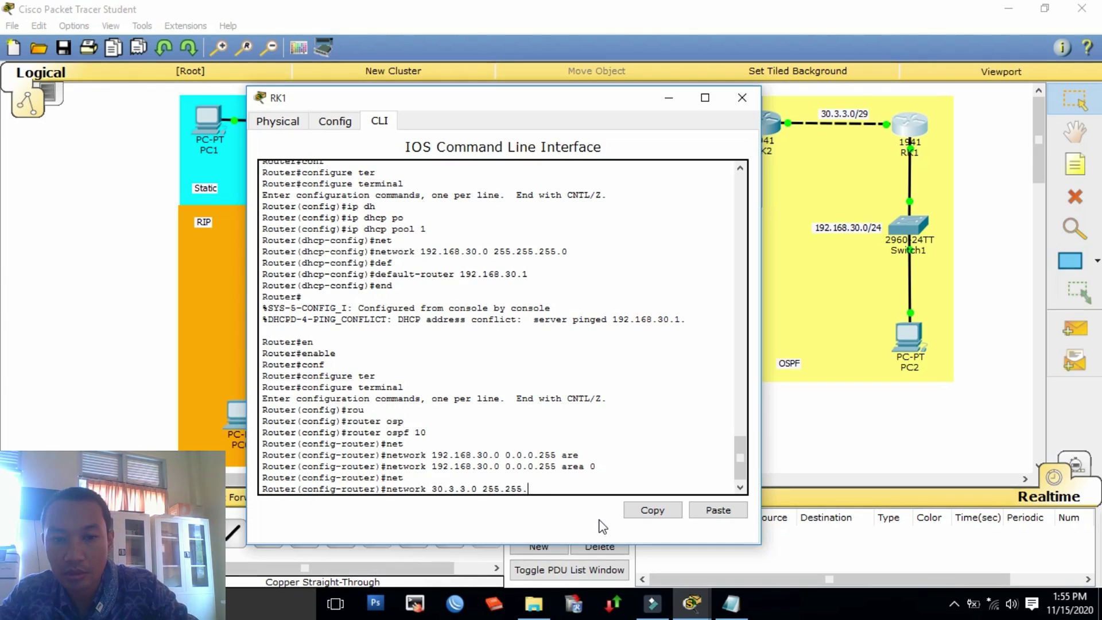
text(255.)
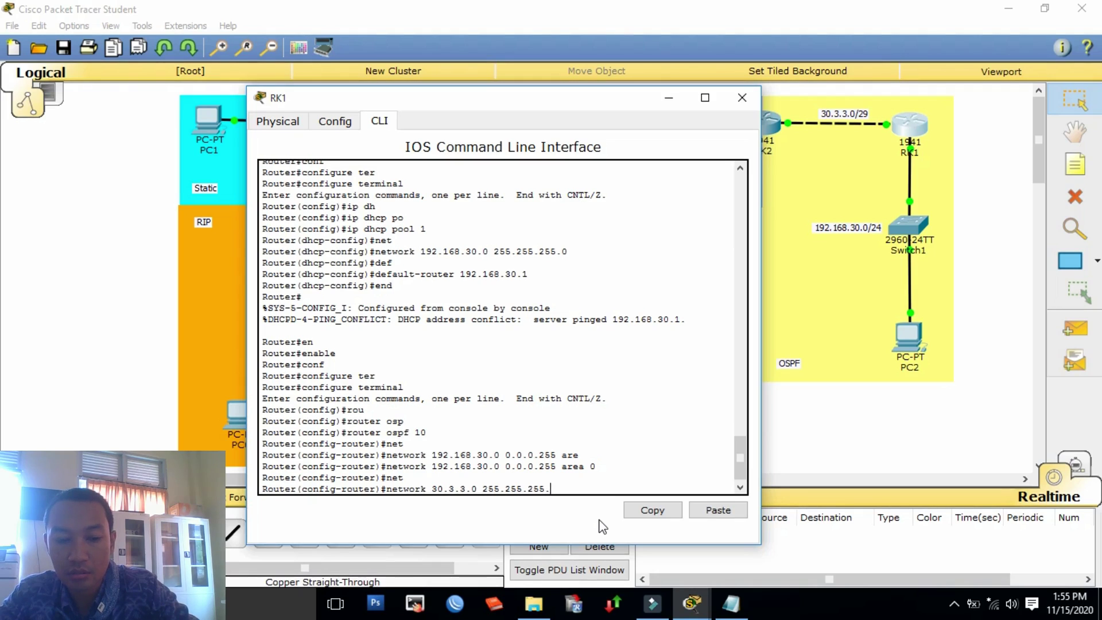
text(24)
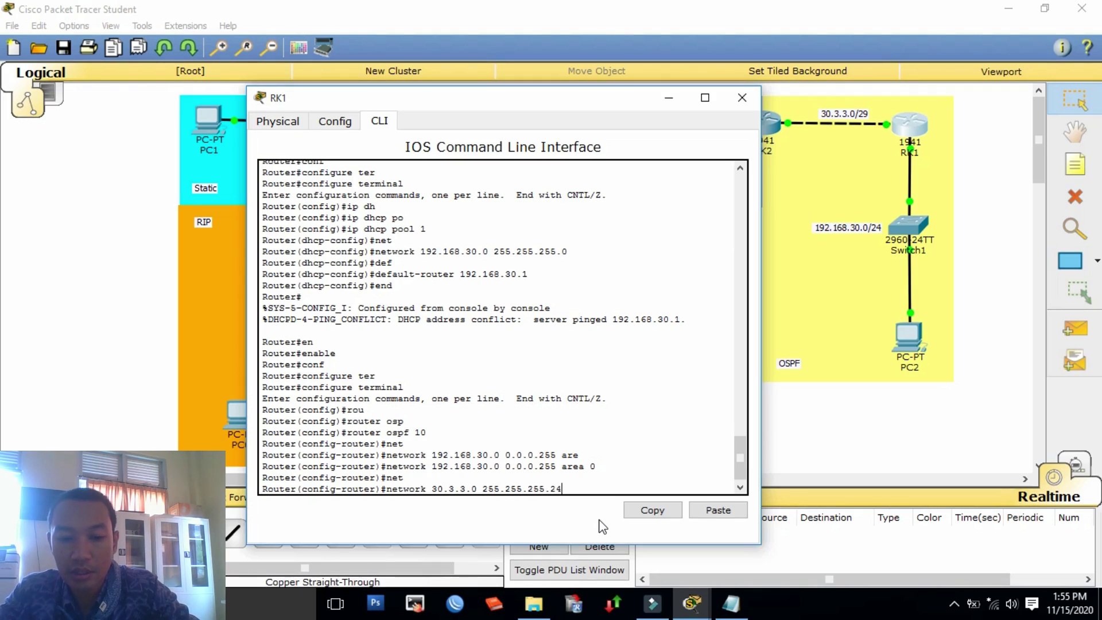
text(8)
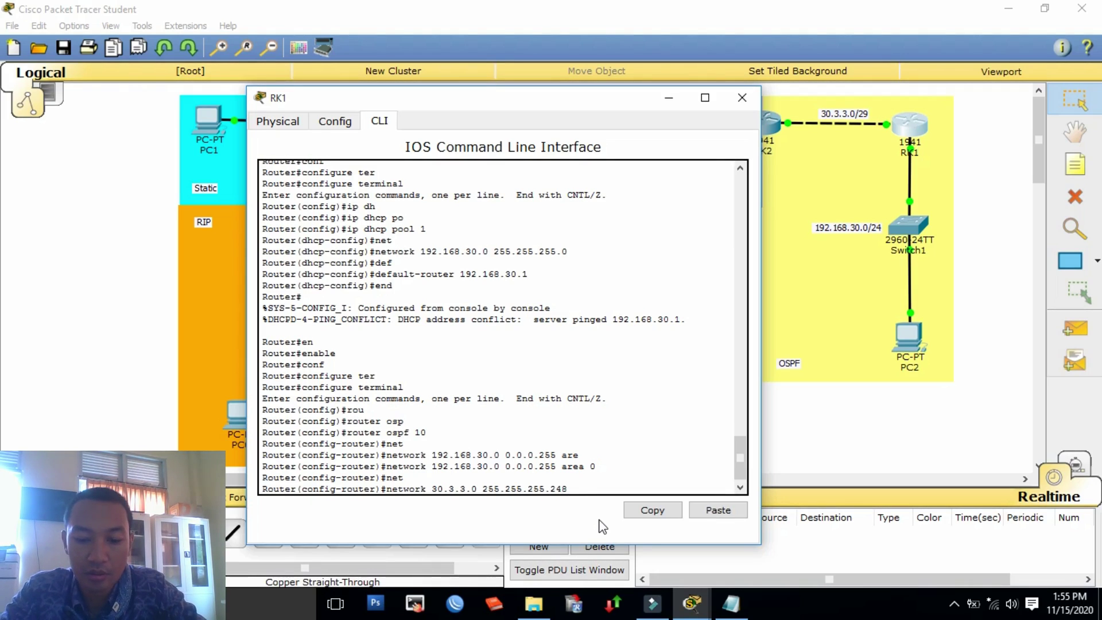
text( 0.0.0.7)
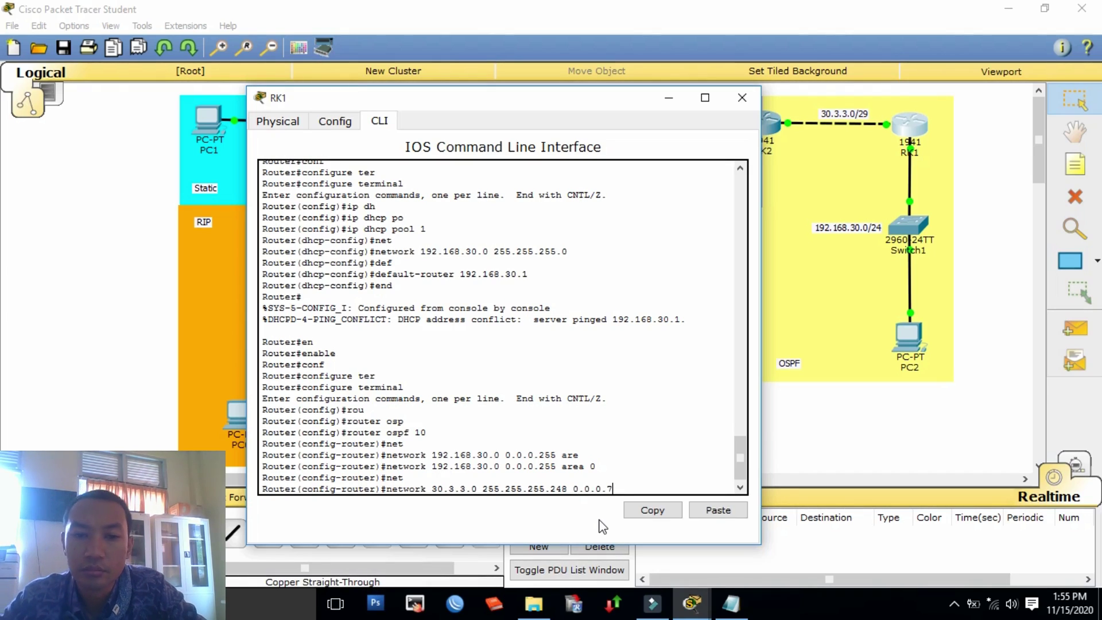
Step: Remove the subnet mask 255.255.255.248 from the command, keeping 30.3.3.0 and the wildcard mask 0.0.0.7
key(Left)
key(Left)
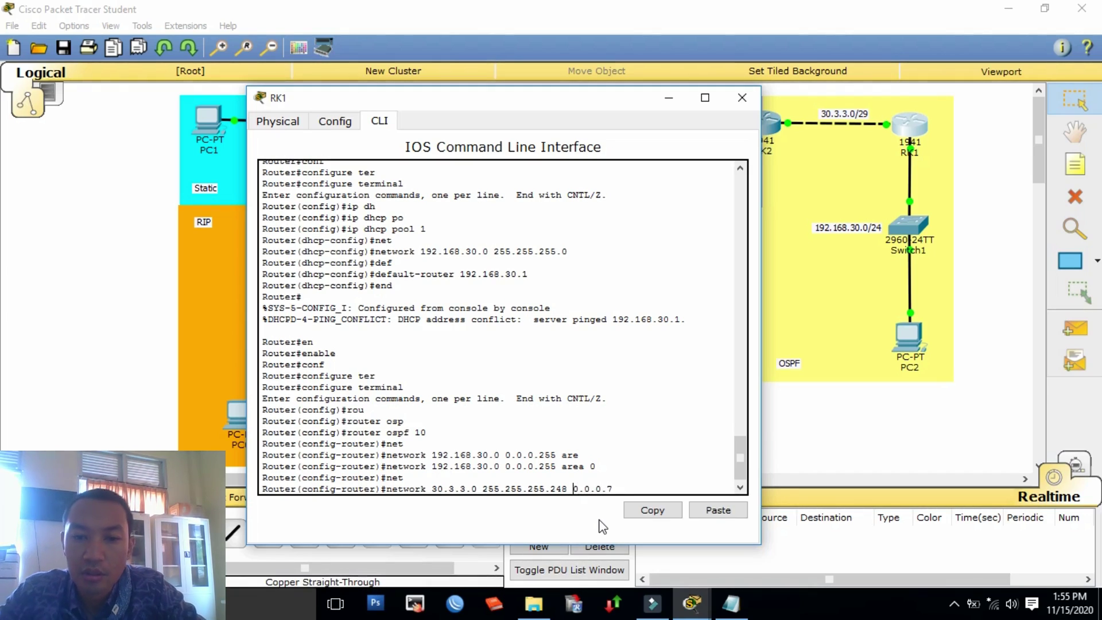
key(BackSpace)
key(BackSpace)
key(BackSpace)
key(BackSpace)
key(BackSpace)
key(BackSpace)
key(BackSpace)
key(BackSpace)
key(BackSpace)
key(BackSpace)
key(BackSpace)
key(BackSpace)
key(BackSpace)
key(BackSpace)
key(BackSpace)
key(BackSpace)
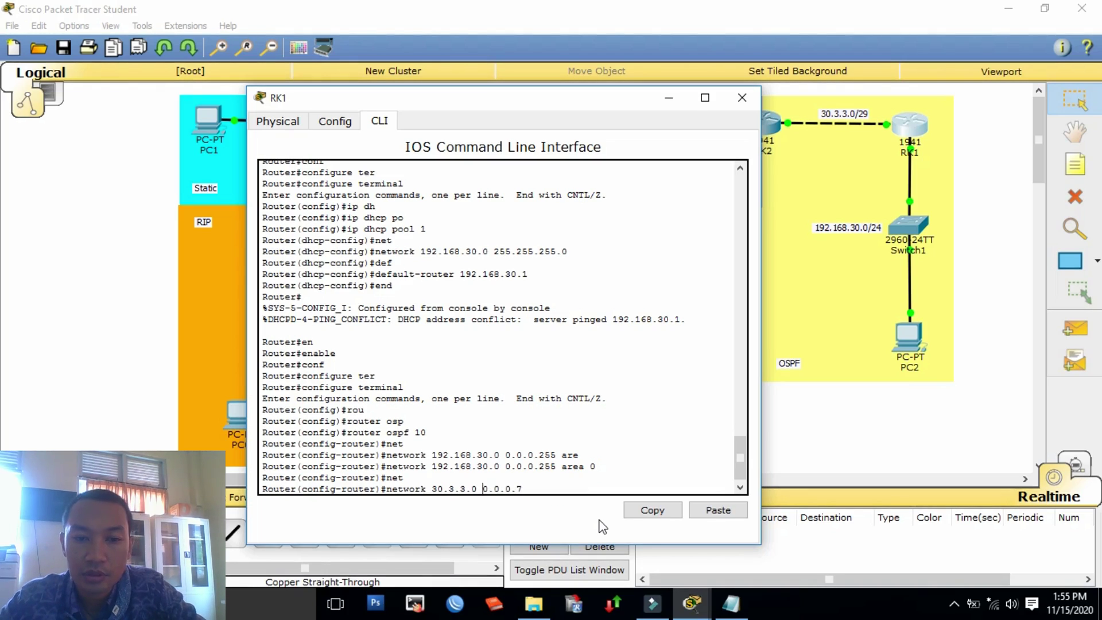
Step: Complete the 30.3.3.0 network command with area 0 and run it
key(End)
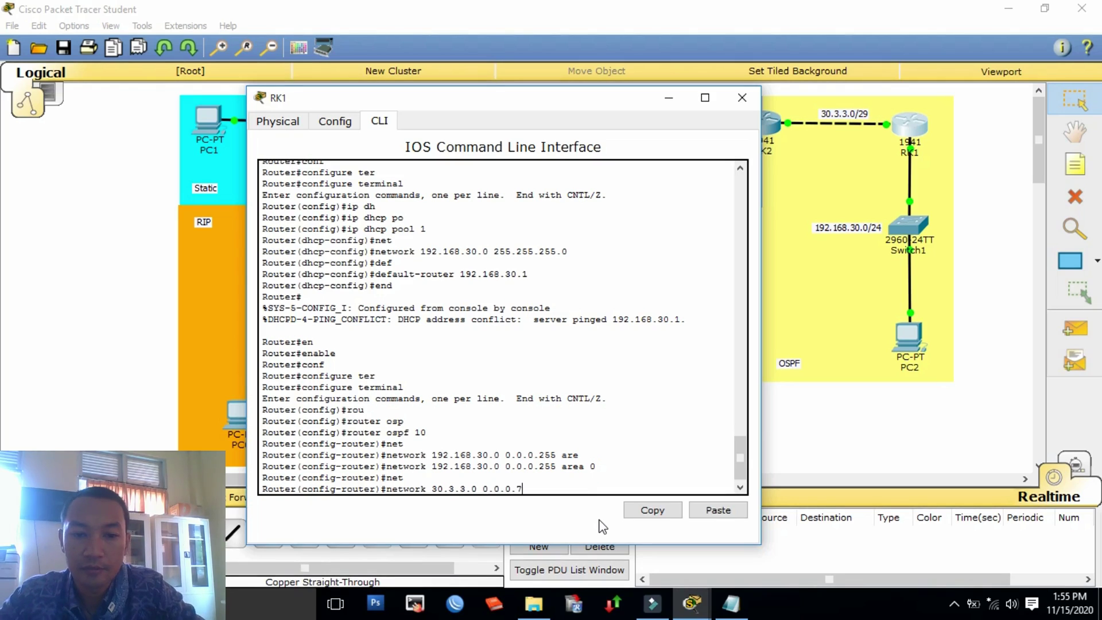
text(are)
key(Tab)
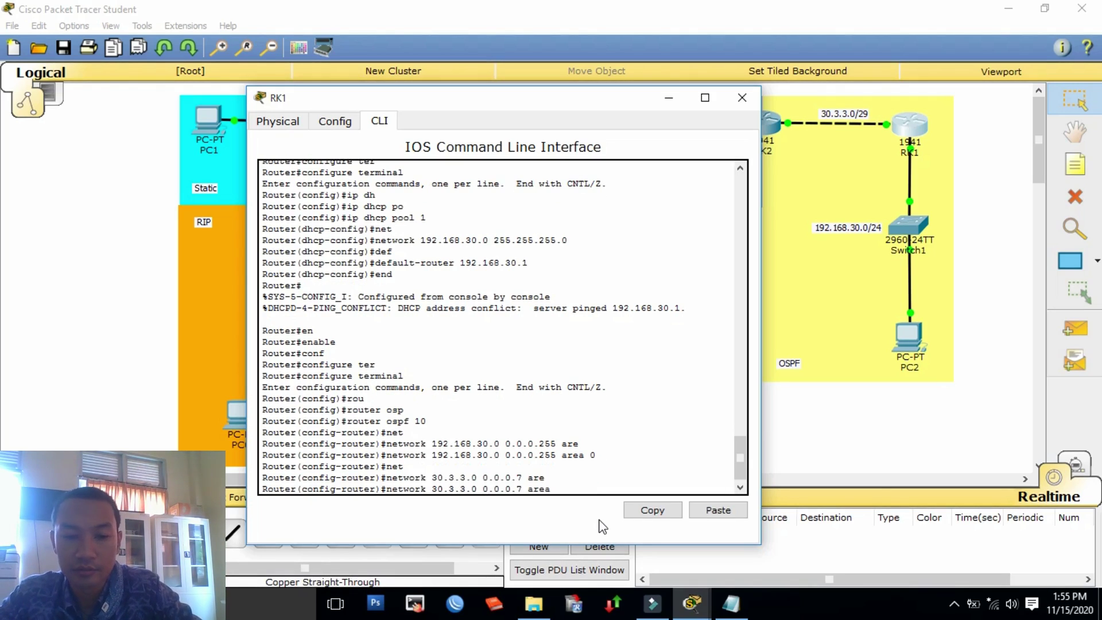
text(0)
key(Return)
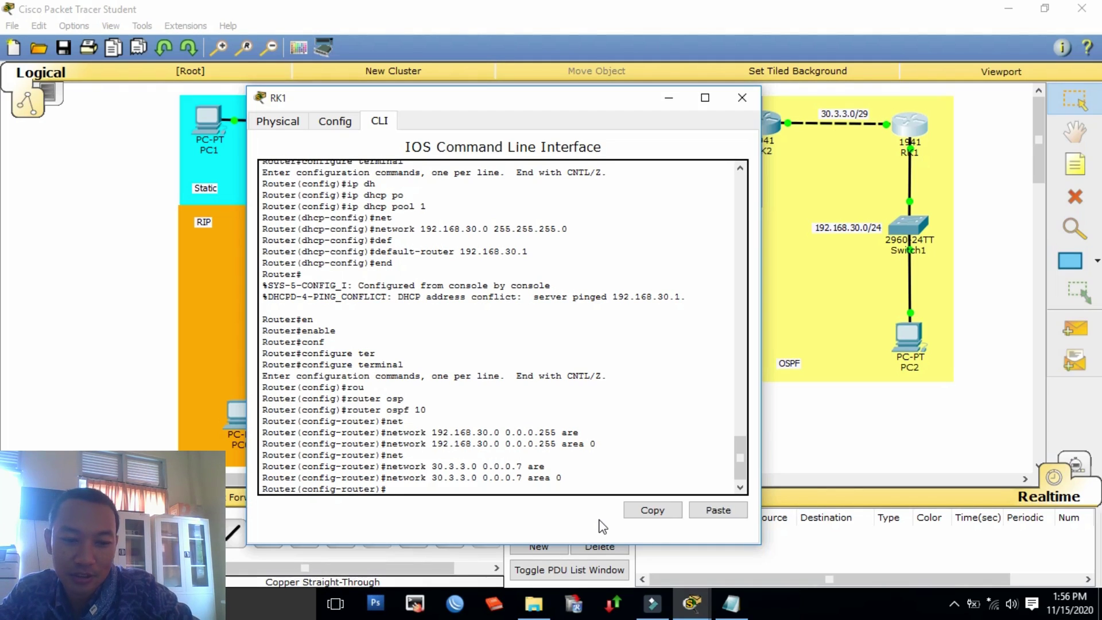
Step: Leave OSPF router configuration with the command ex and close the RK1 window
text(x)
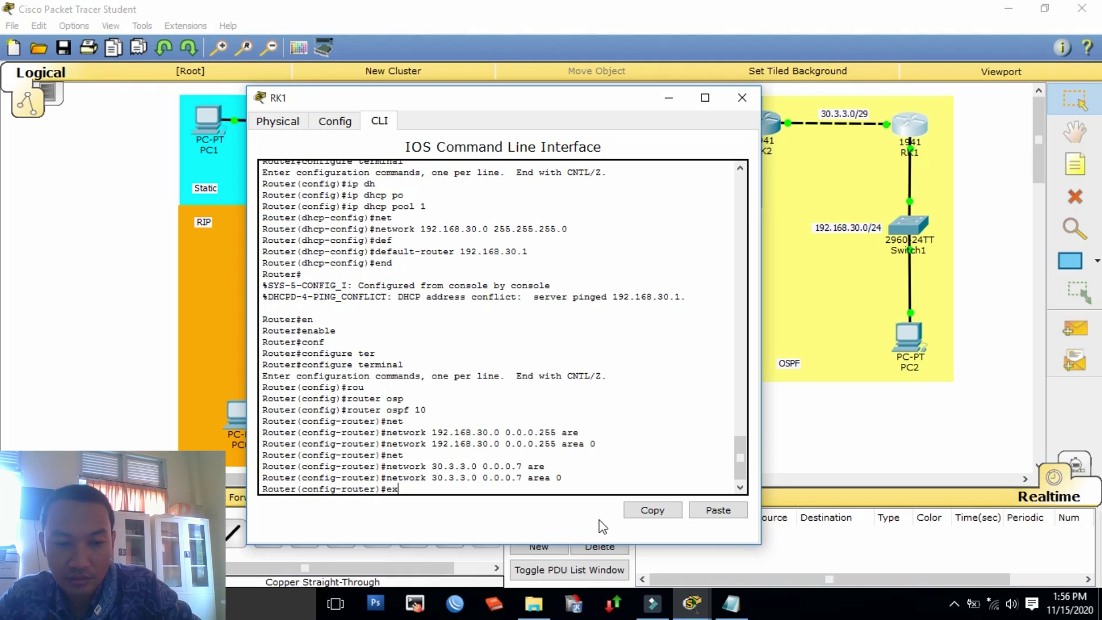
key(Return)
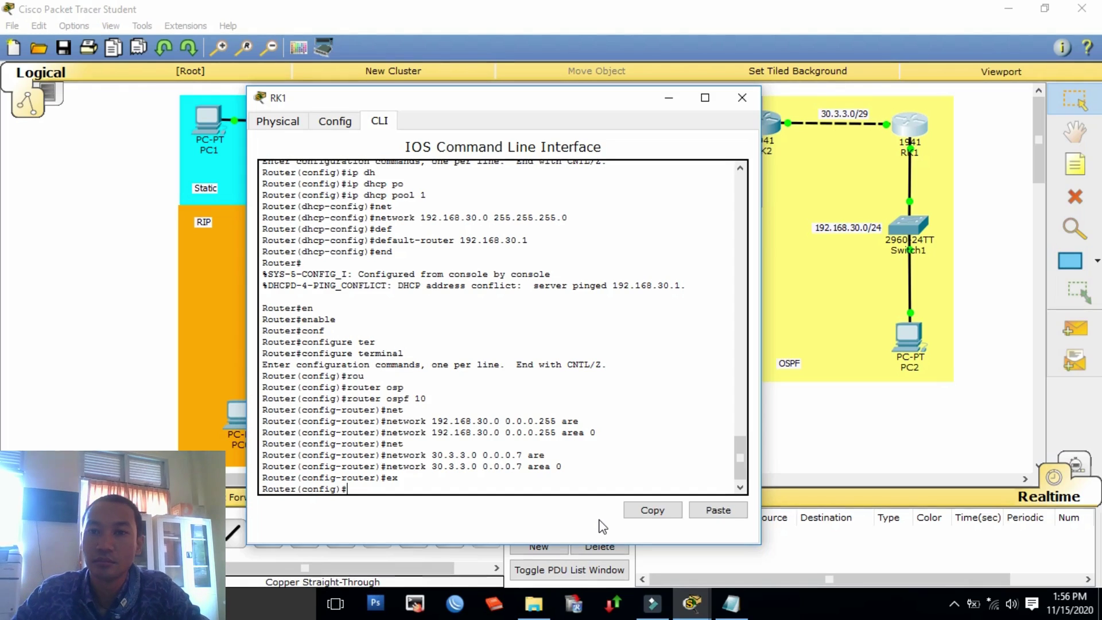
click(739, 97)
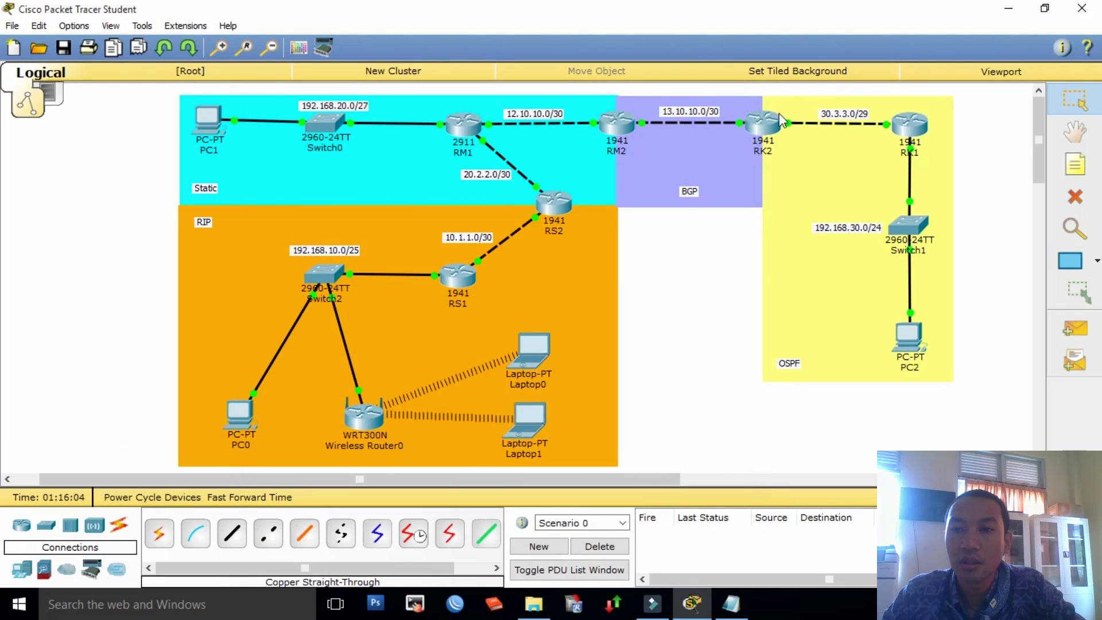
Step: Open router RK2's command line, enter privileged mode with enable, and move the window clear of the OSPF area
click(767, 128)
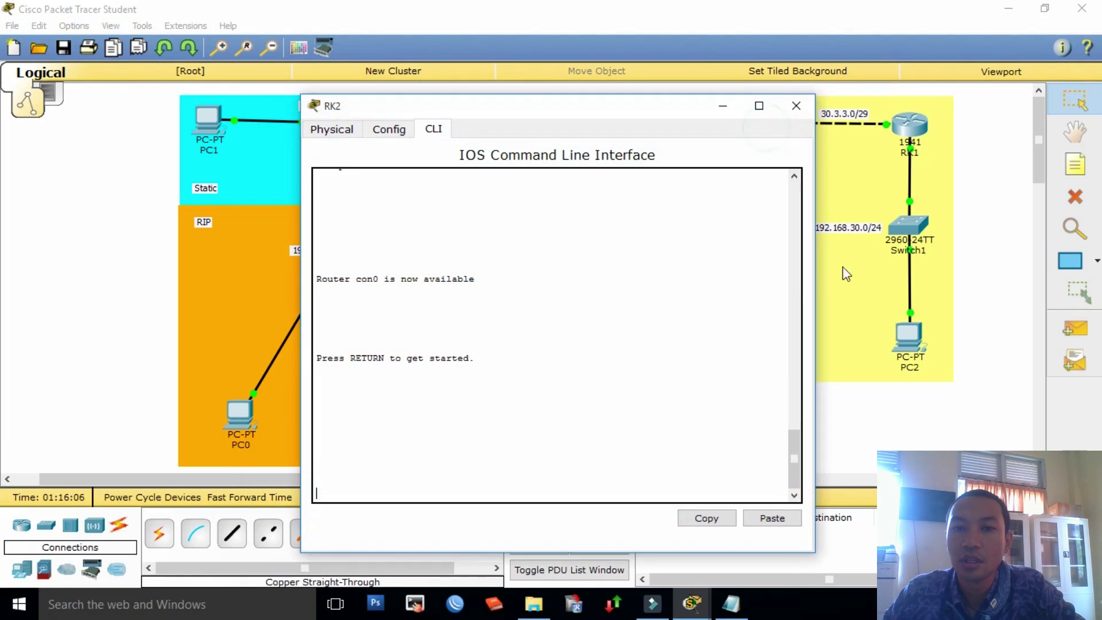
key(Return)
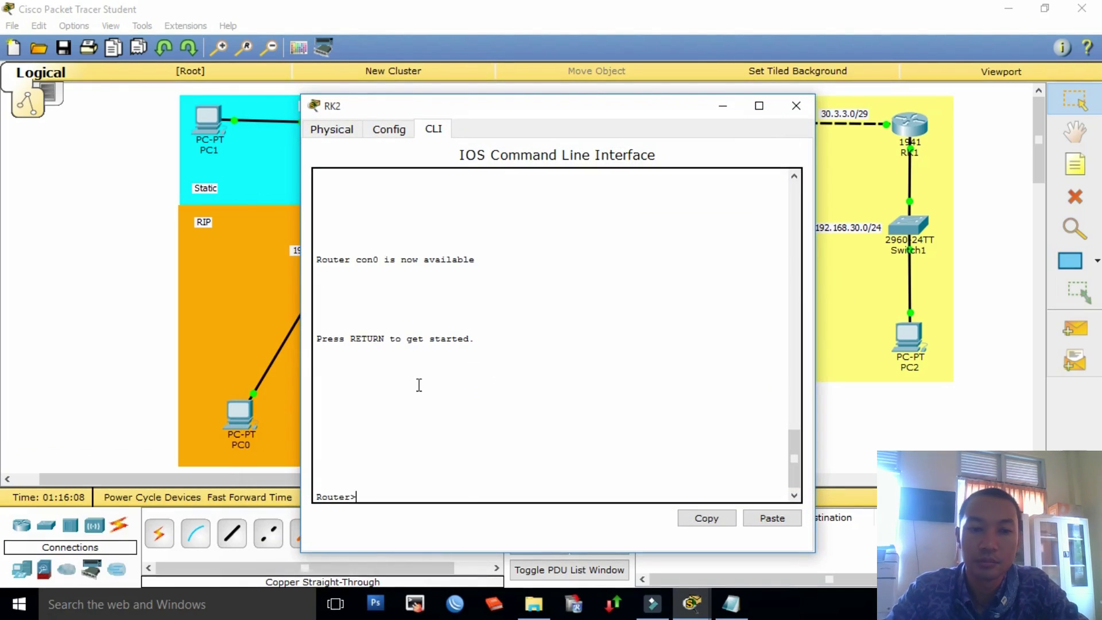
text(ena)
key(Tab)
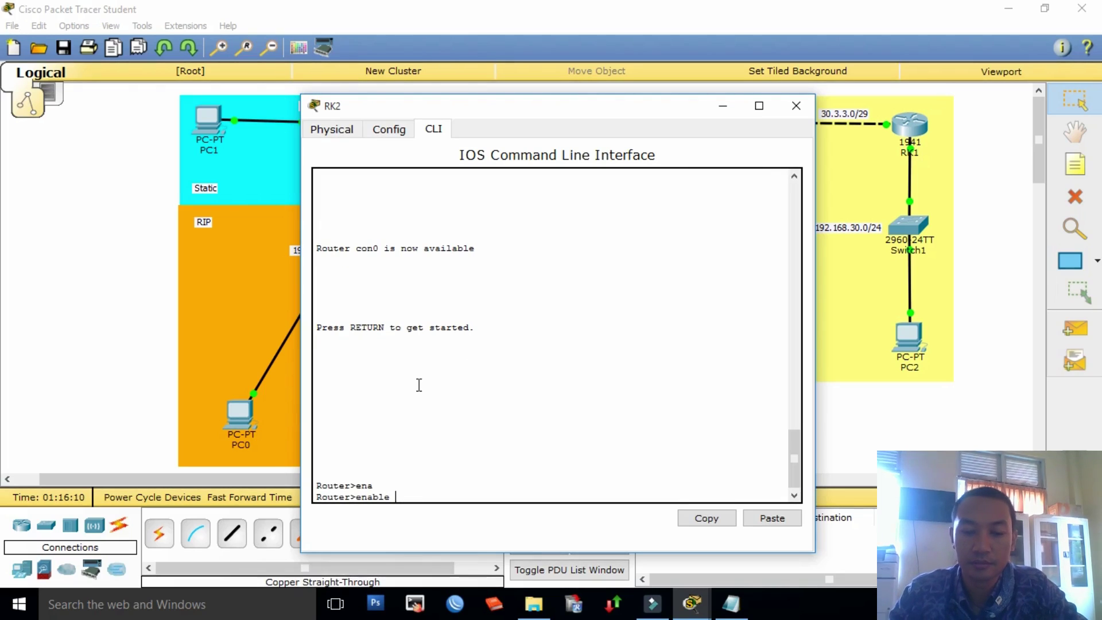
drag(641, 114, 456, 99)
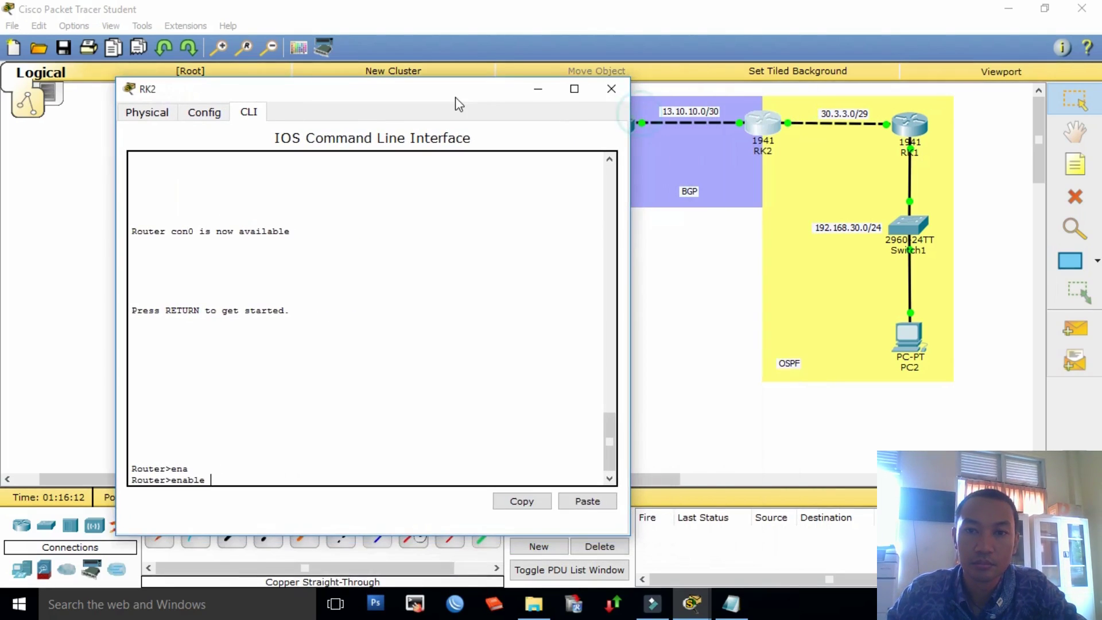
key(Return)
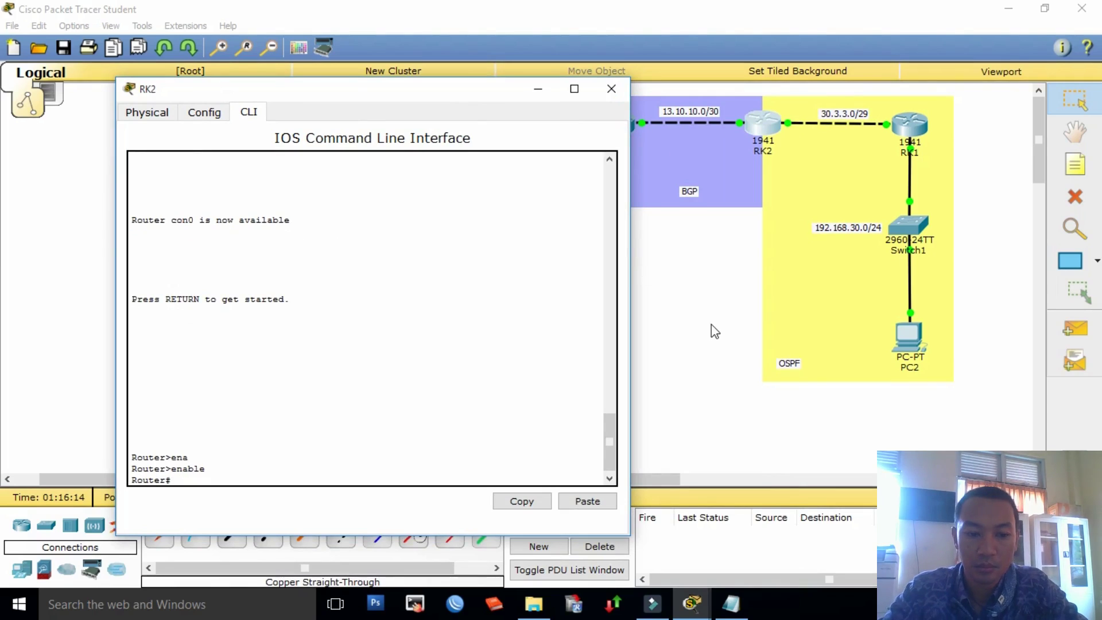
Step: Enter global configuration mode on RK2 with the command configure terminal
text(conf)
key(Tab)
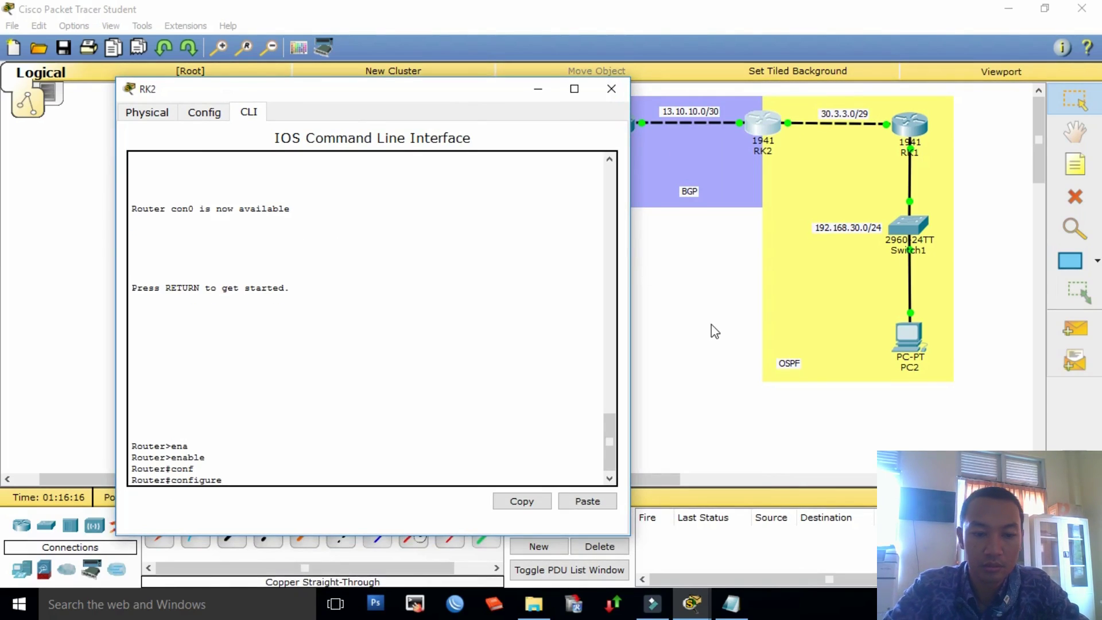
text(ter)
key(Tab)
key(Return)
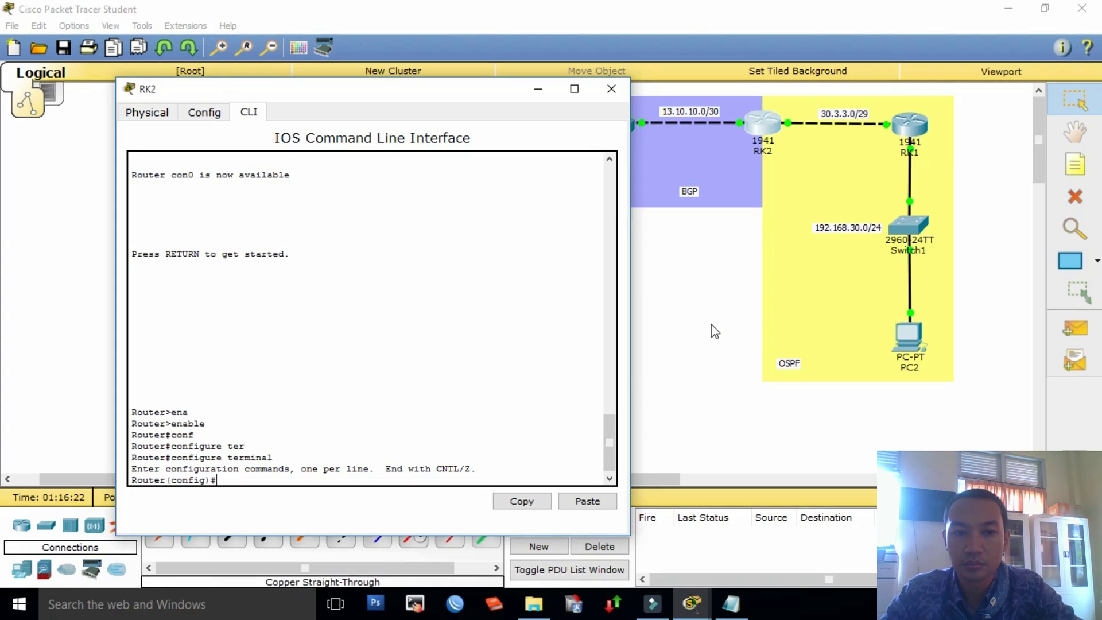
Step: Start OSPF routing with process ID 10 on RK2 using the command router ospf 10
text(r)
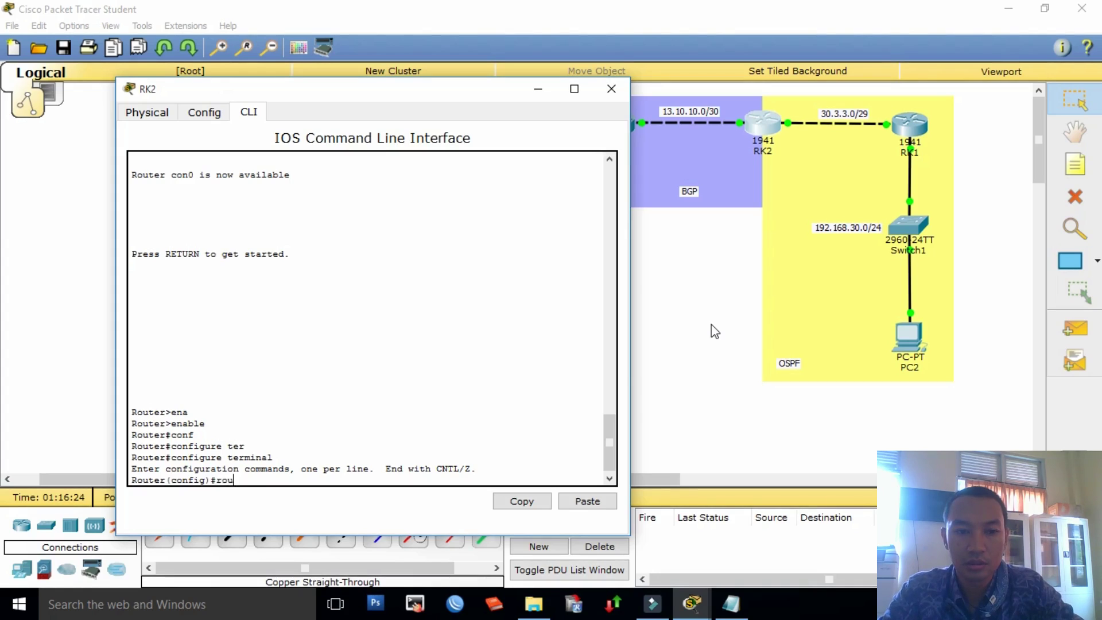
text(ou)
key(Tab)
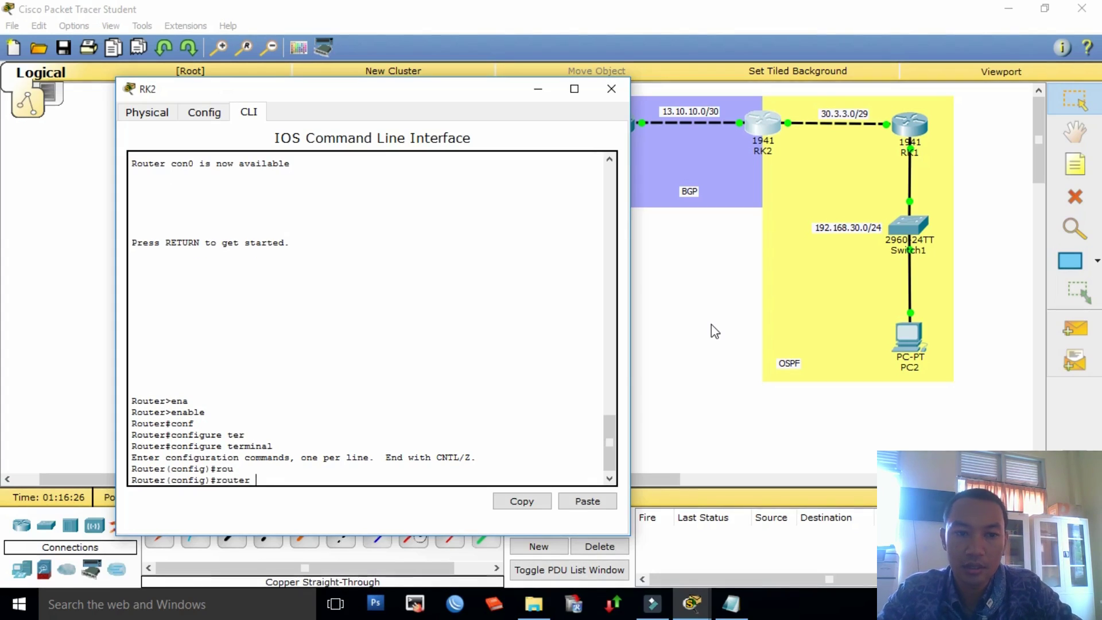
text(o)
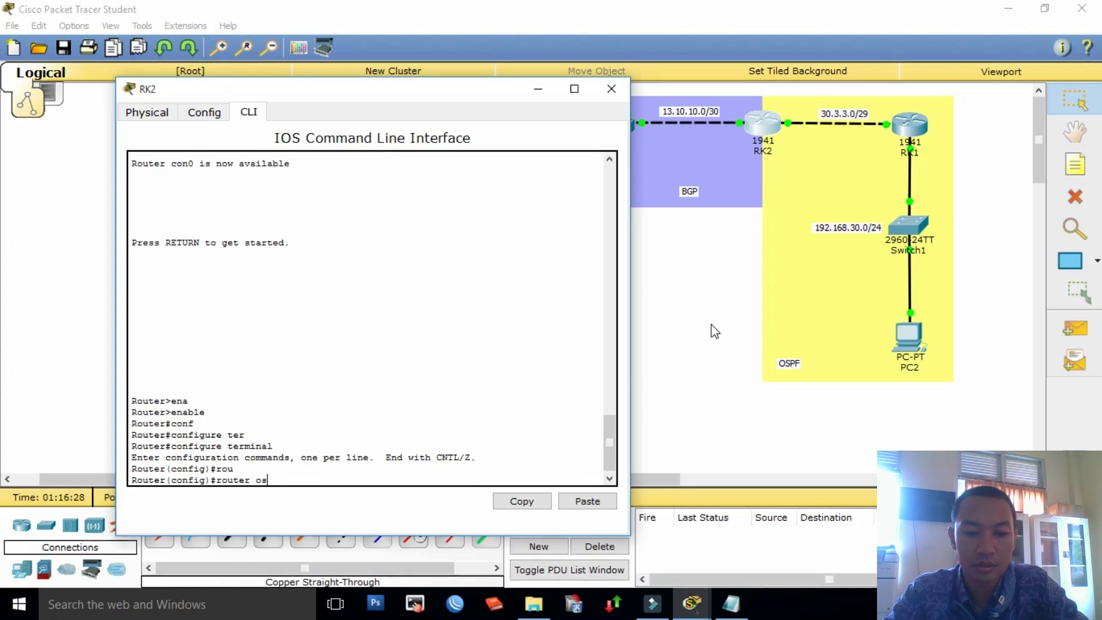
text(s)
key(Tab)
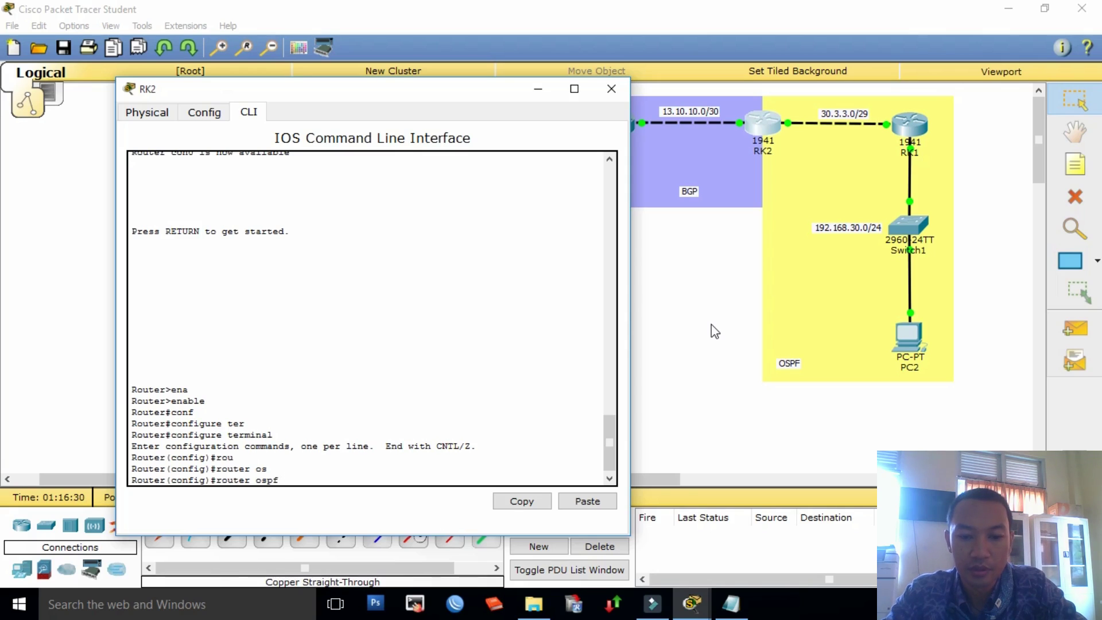
text(10)
key(Return)
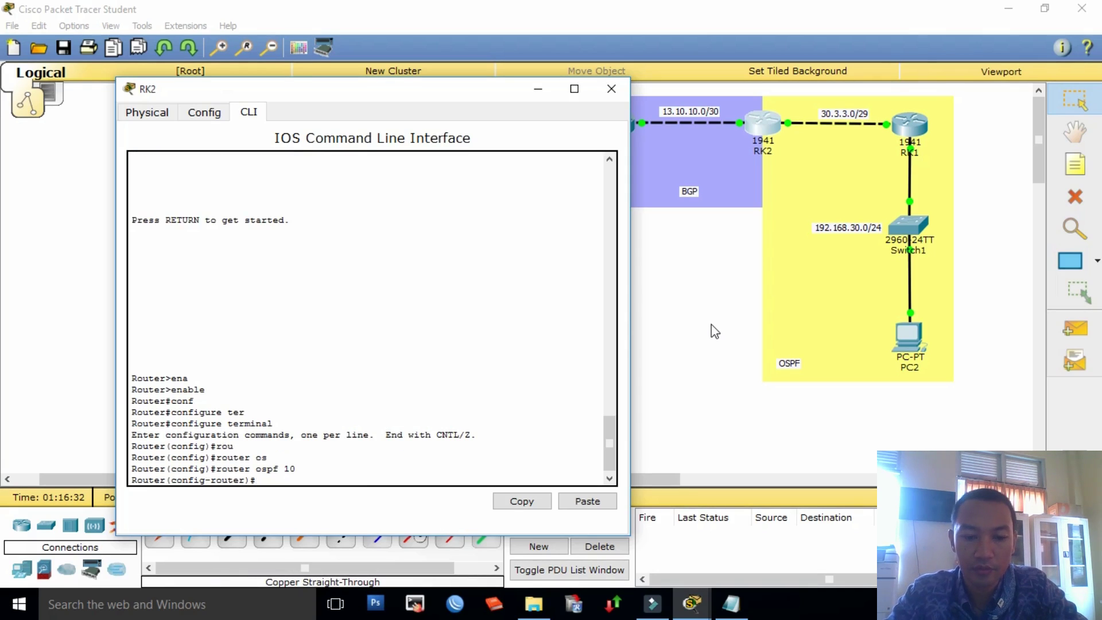
Step: Try to add network 30.3.3.0 with wildcard mask 0.0.0.7 to OSPF without specifying an area
text(net)
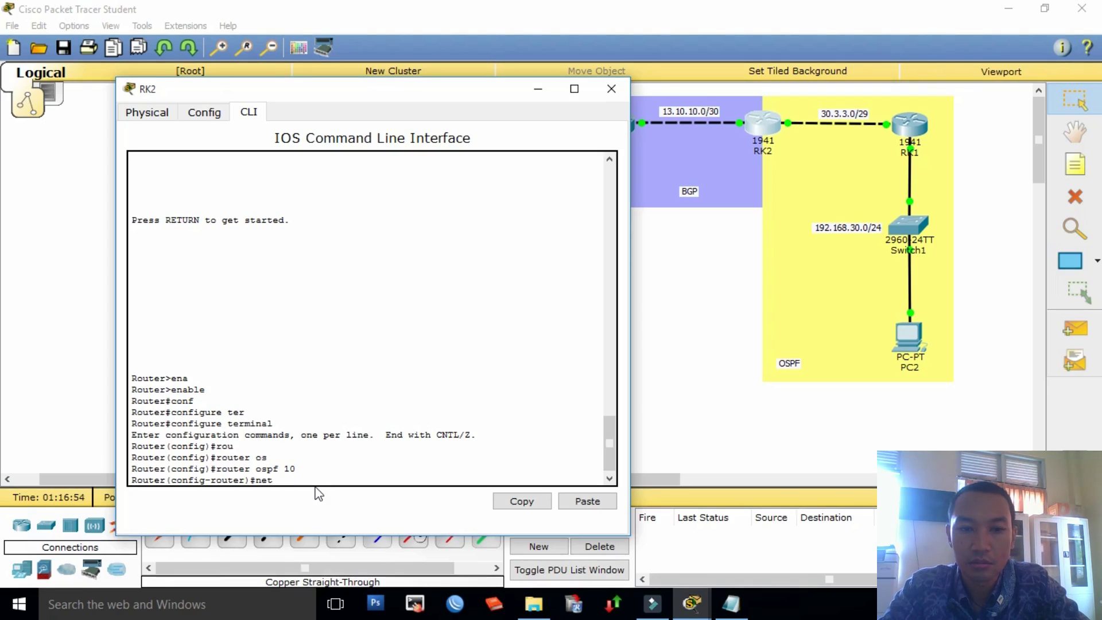
text(wo)
key(Tab)
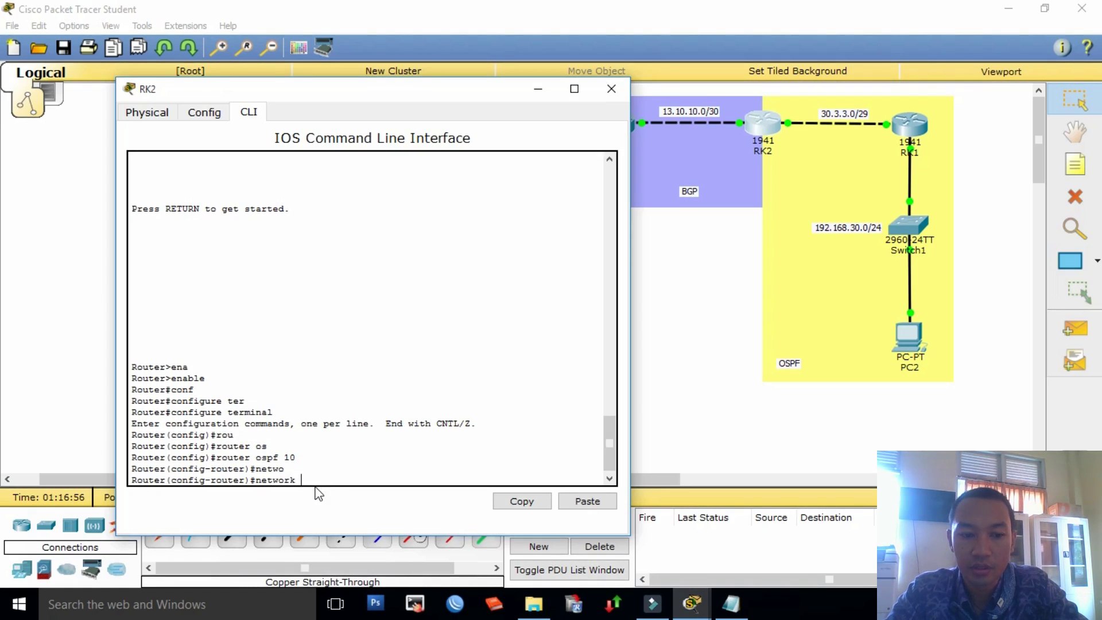
text(30)
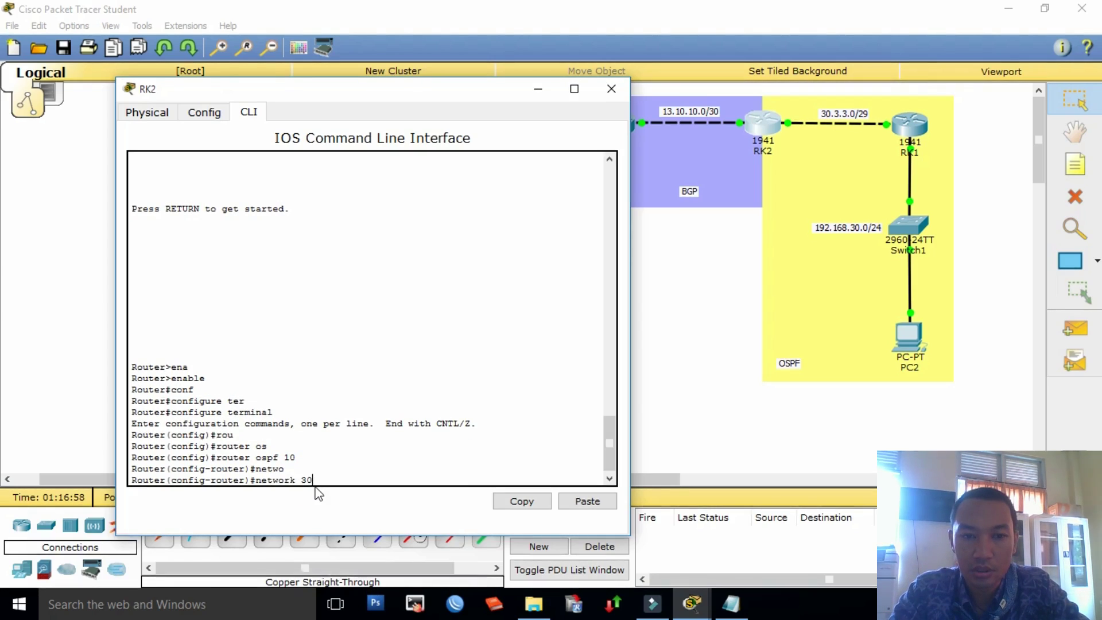
text(.3.3.0)
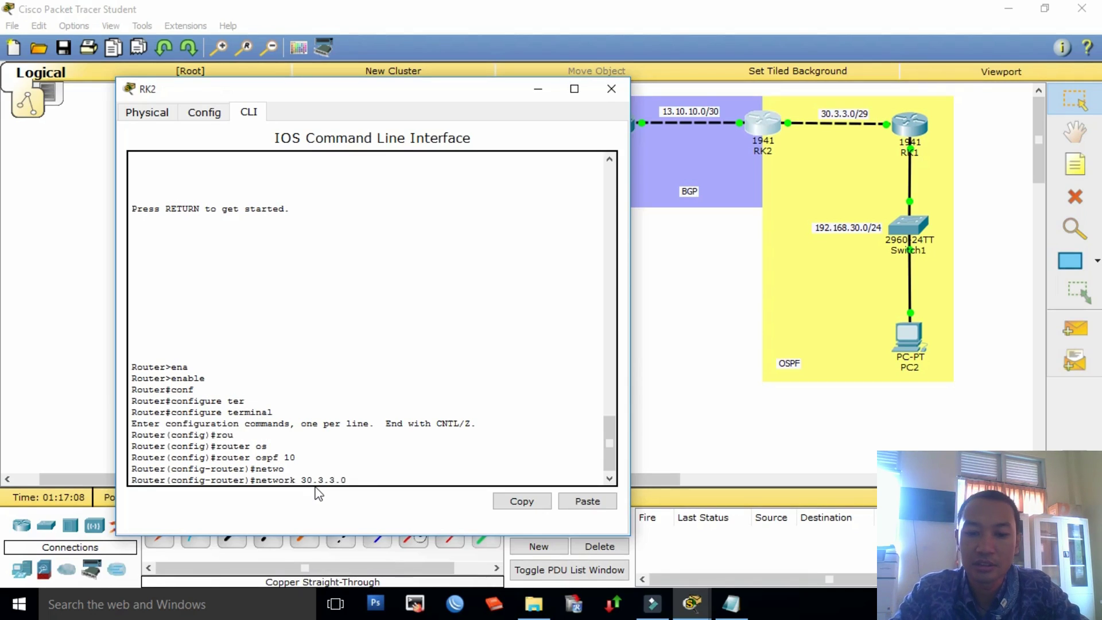
text(0.)
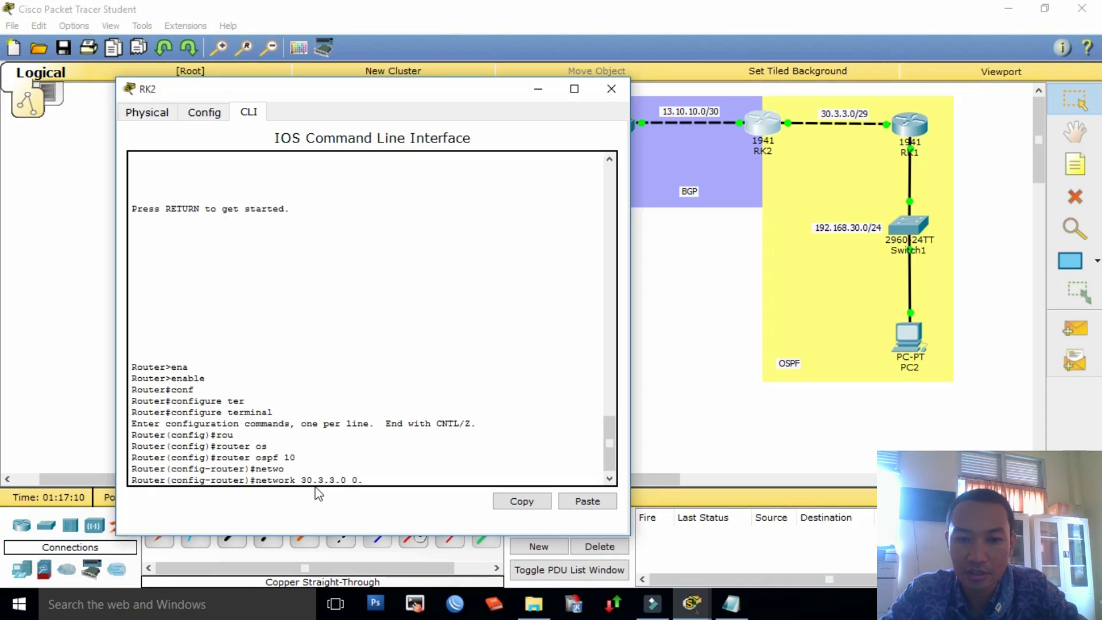
text(0.0)
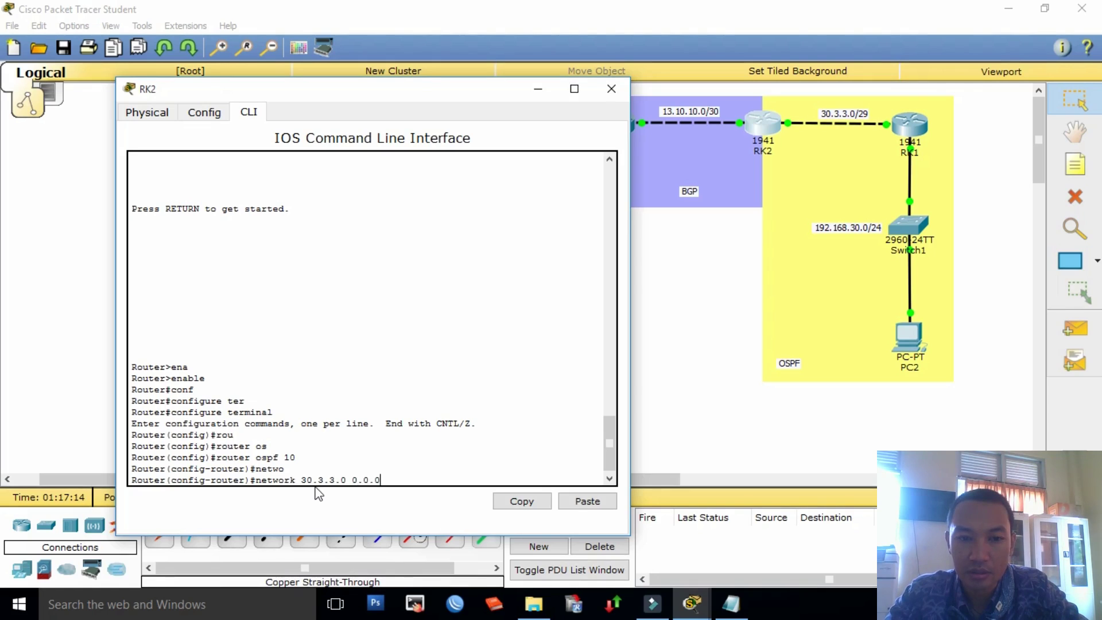
text(.7)
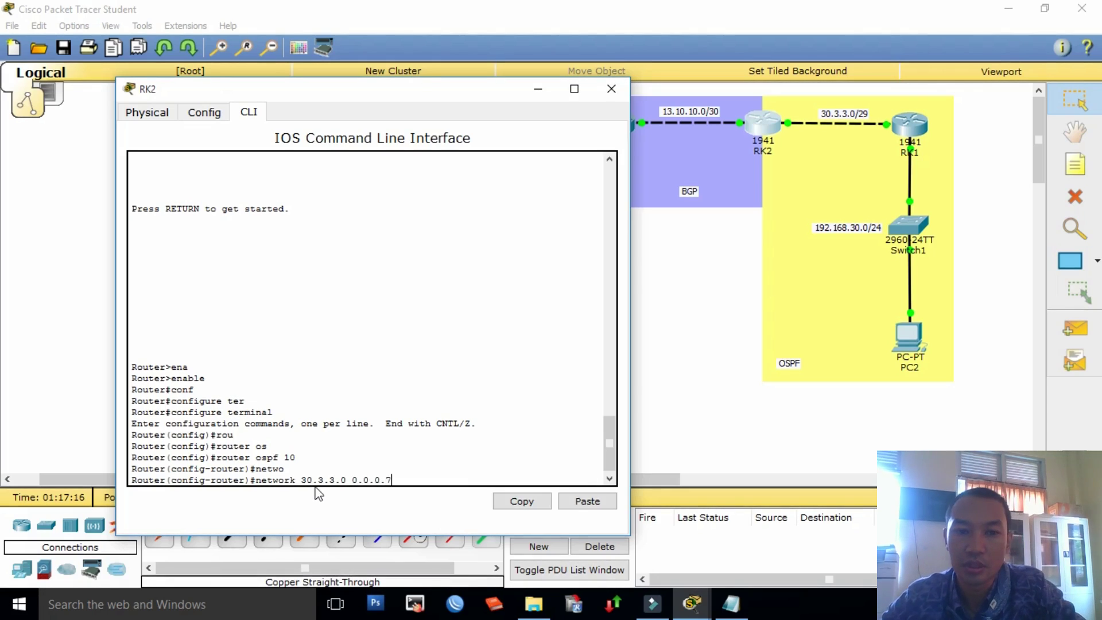
key(Return)
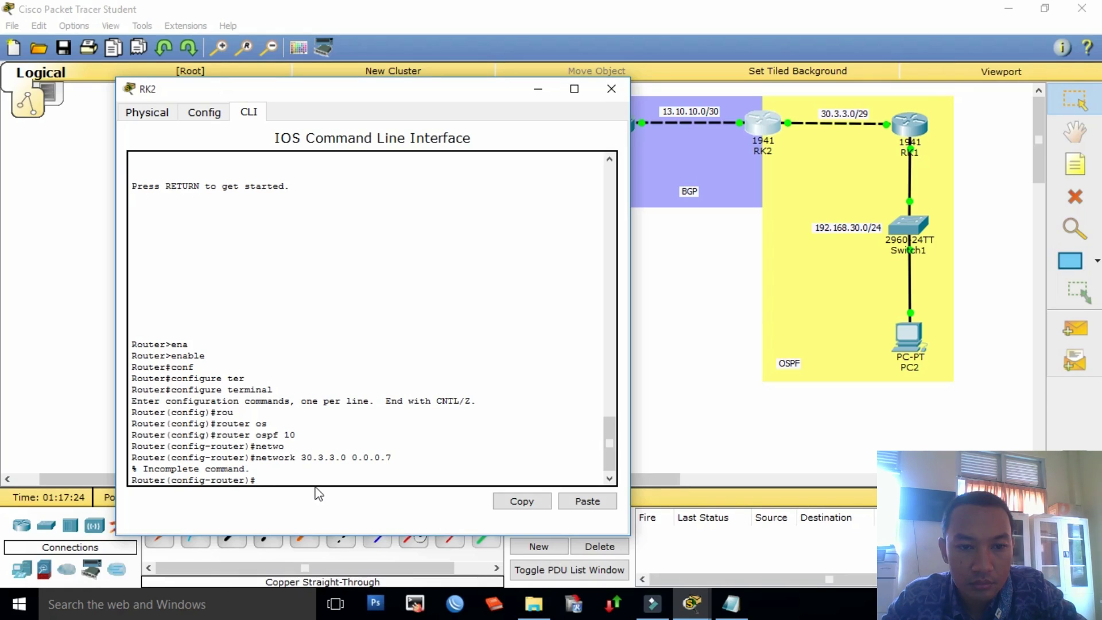
Step: Recall the 30.3.3.0 network command, complete it with area 0, and run it
key(Up)
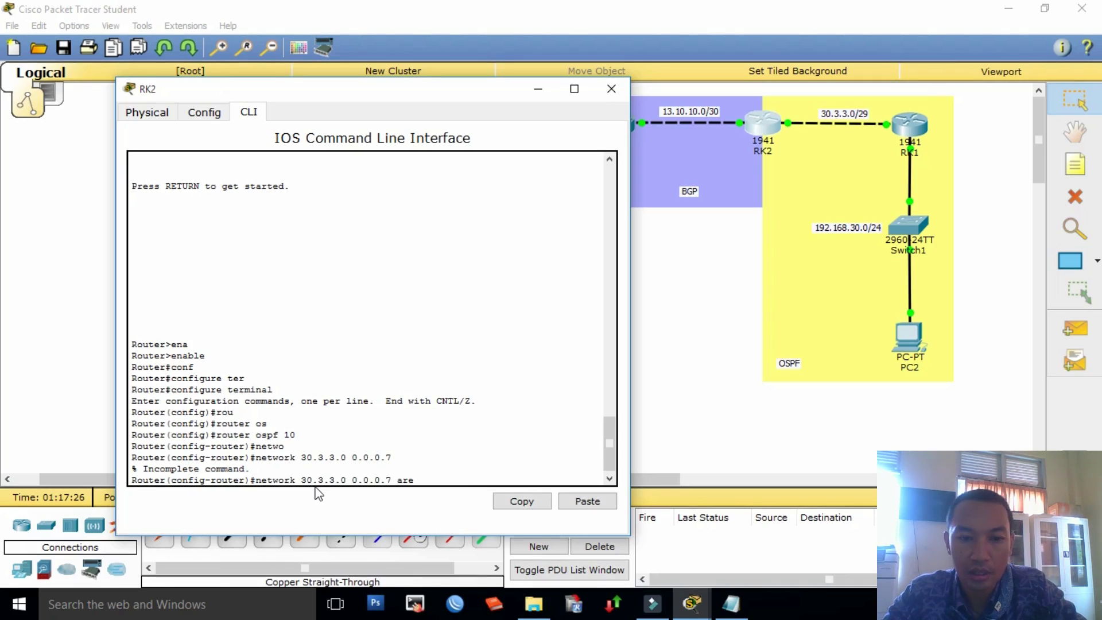
text(are)
key(Tab)
key(Return)
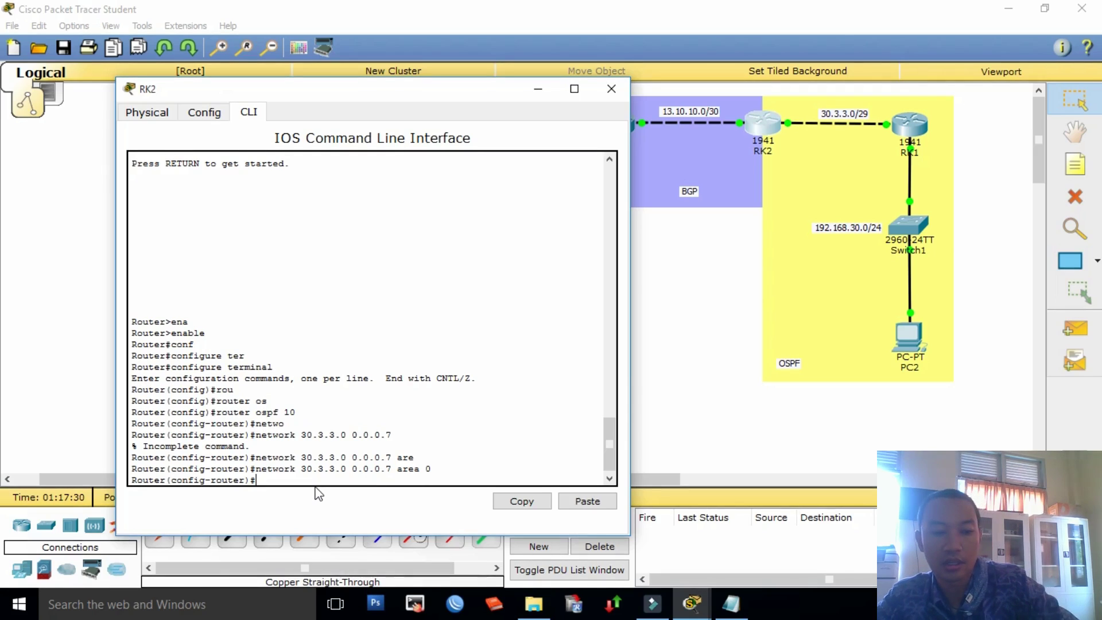
Step: Switch to Notepad to check the OSPF and redistribution notes in referensi.txt, and return to RK2's command line
key(alt+Tab)
key(alt+Tab)
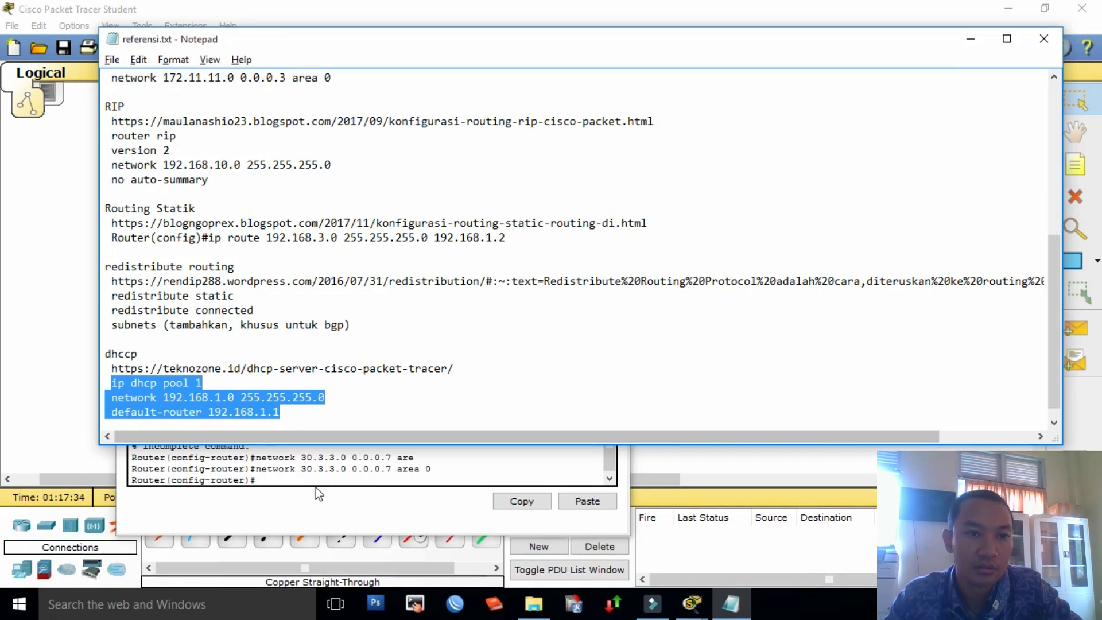
scroll(210, 365, up, 2)
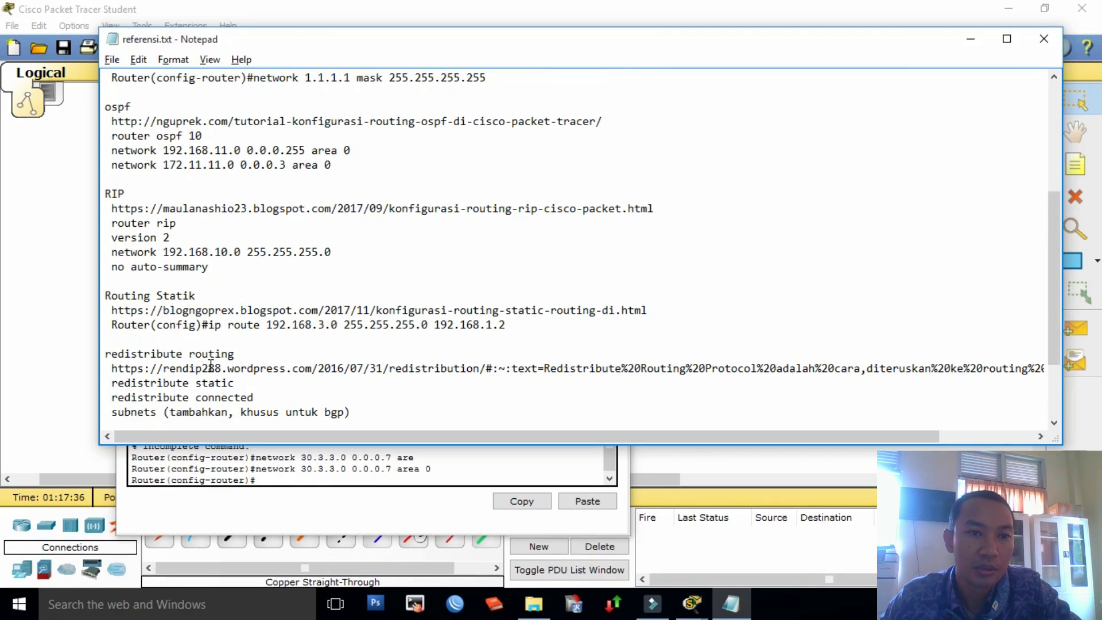
scroll(211, 365, down, 2)
click(390, 483)
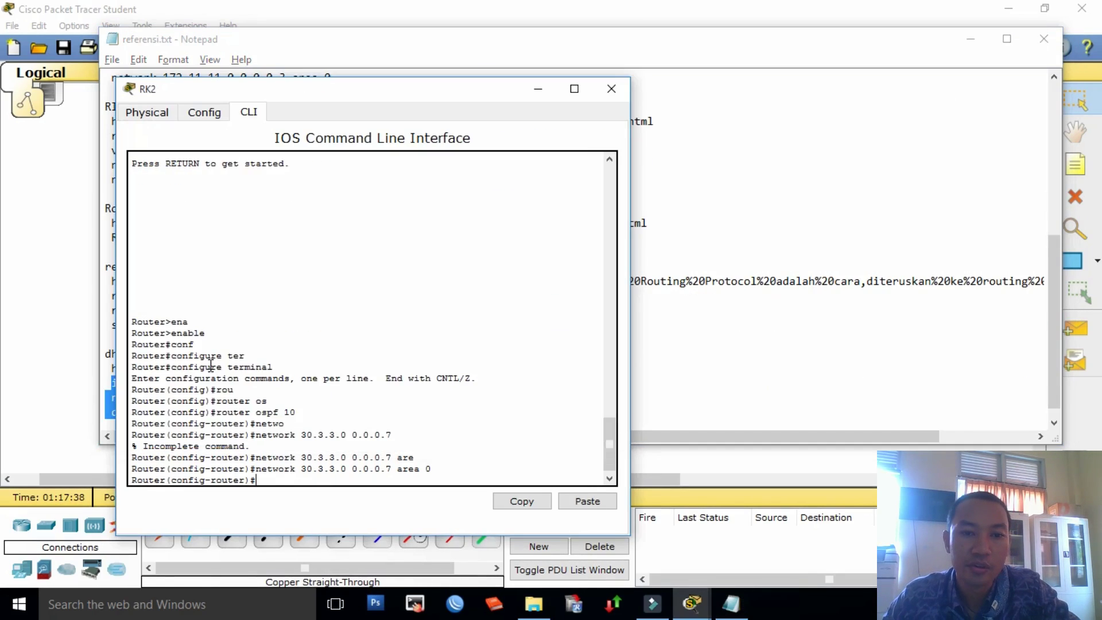
key(alt+Tab)
key(alt+Tab)
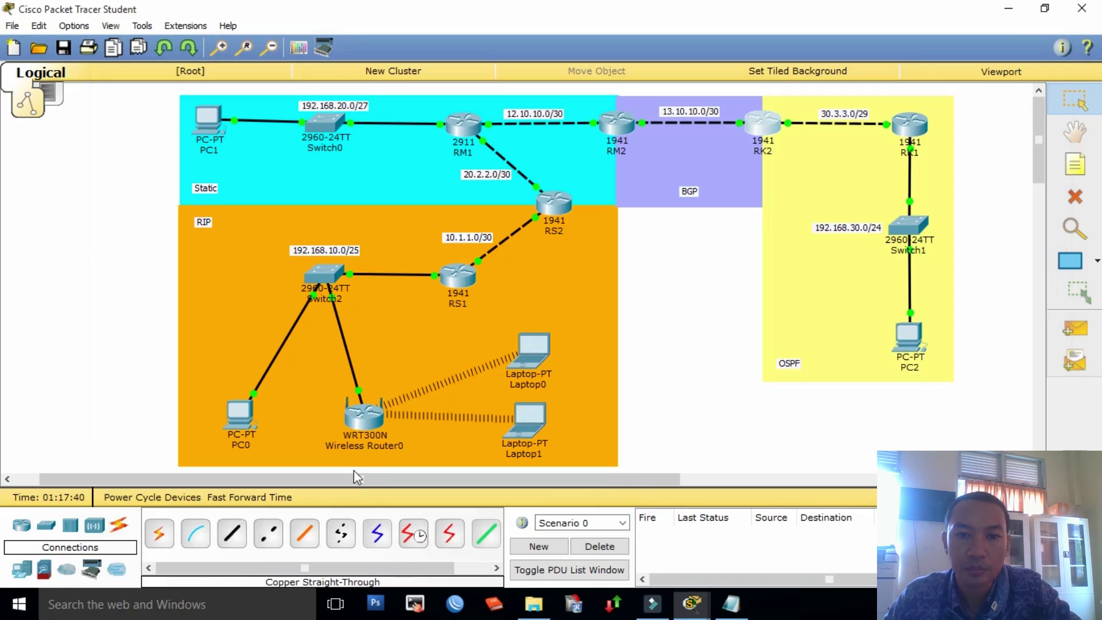
key(alt+Tab)
key(alt+Tab)
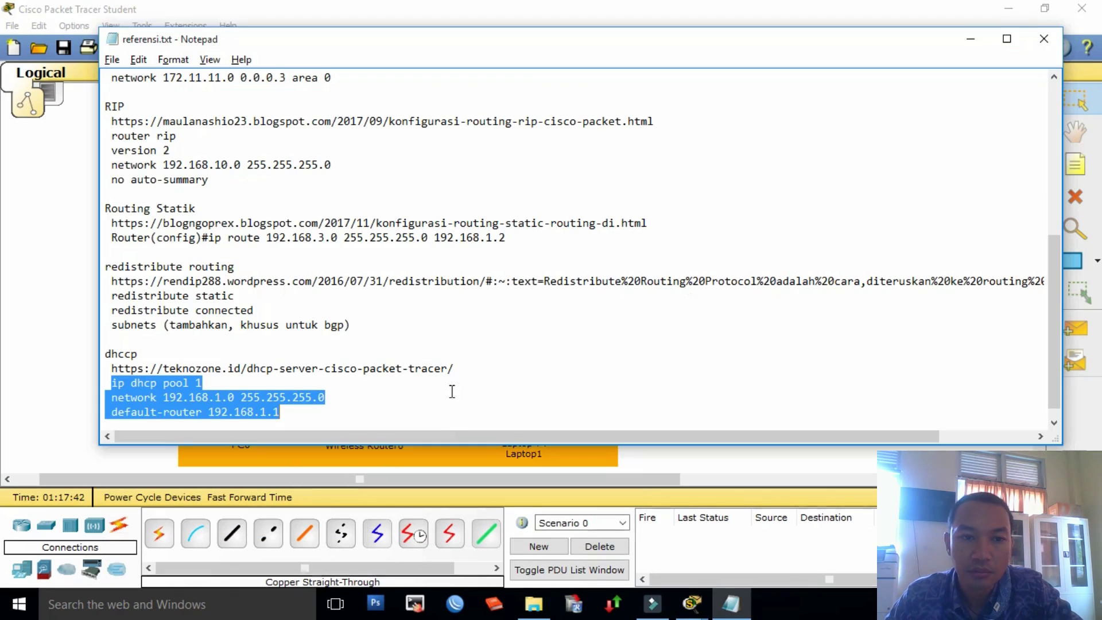
key(alt+Tab)
key(alt+Tab)
key(alt+Tab)
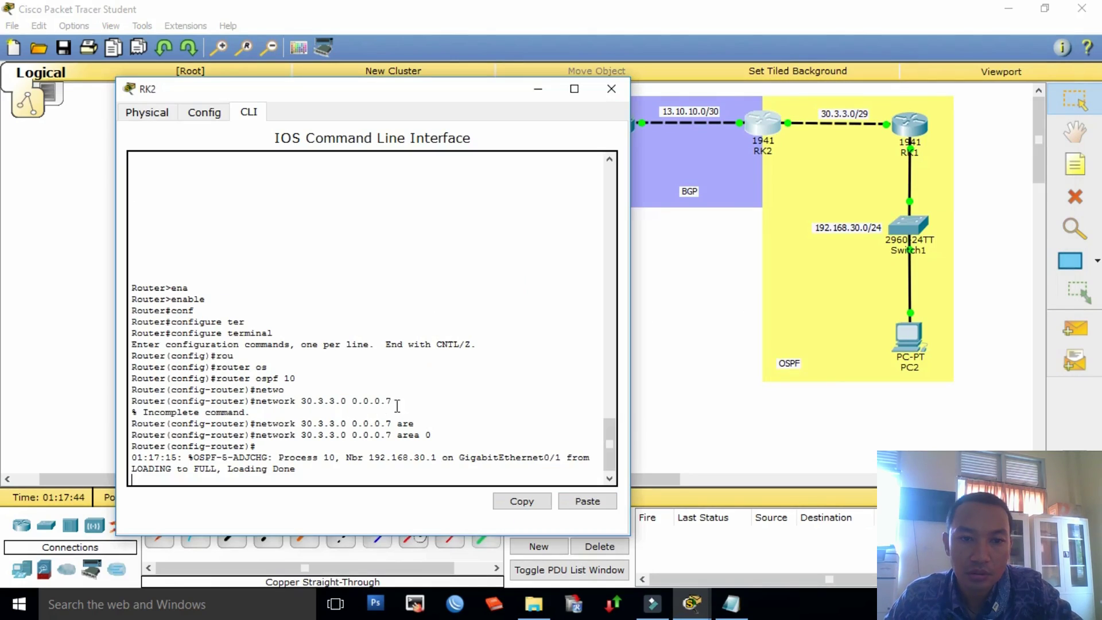
Step: Leave configuration mode with the command end and close the RK2 window
key(Return)
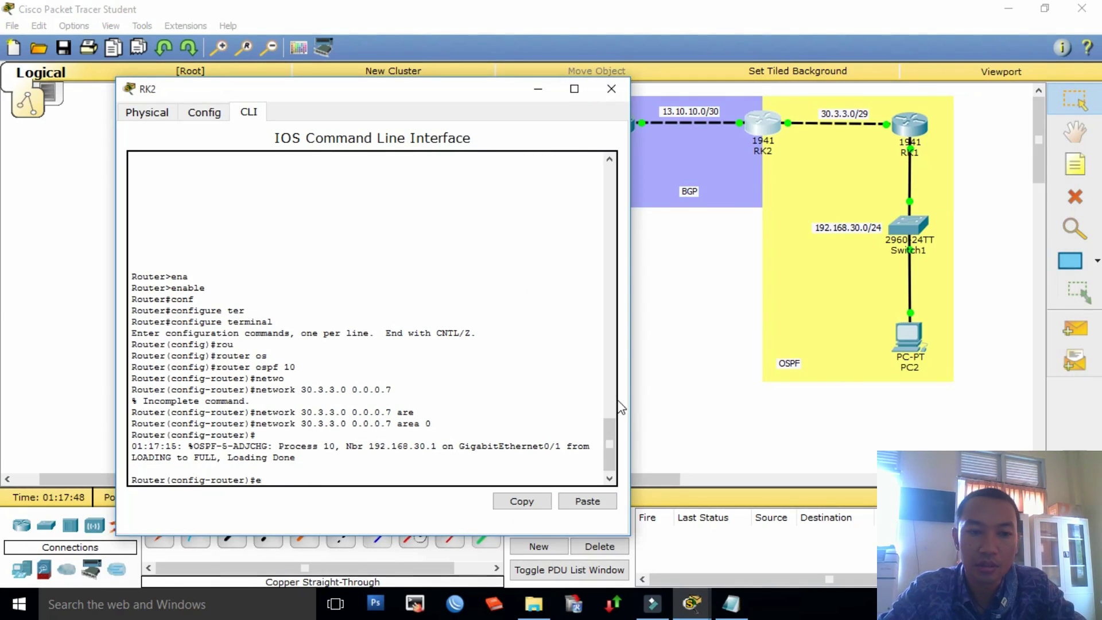
text(end)
key(Return)
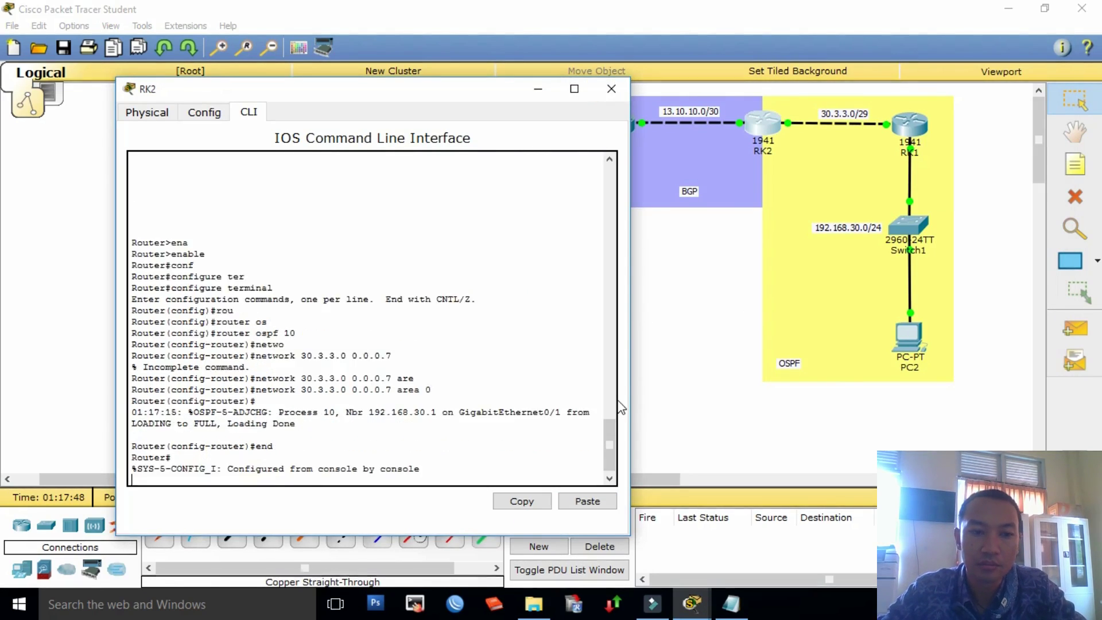
click(610, 89)
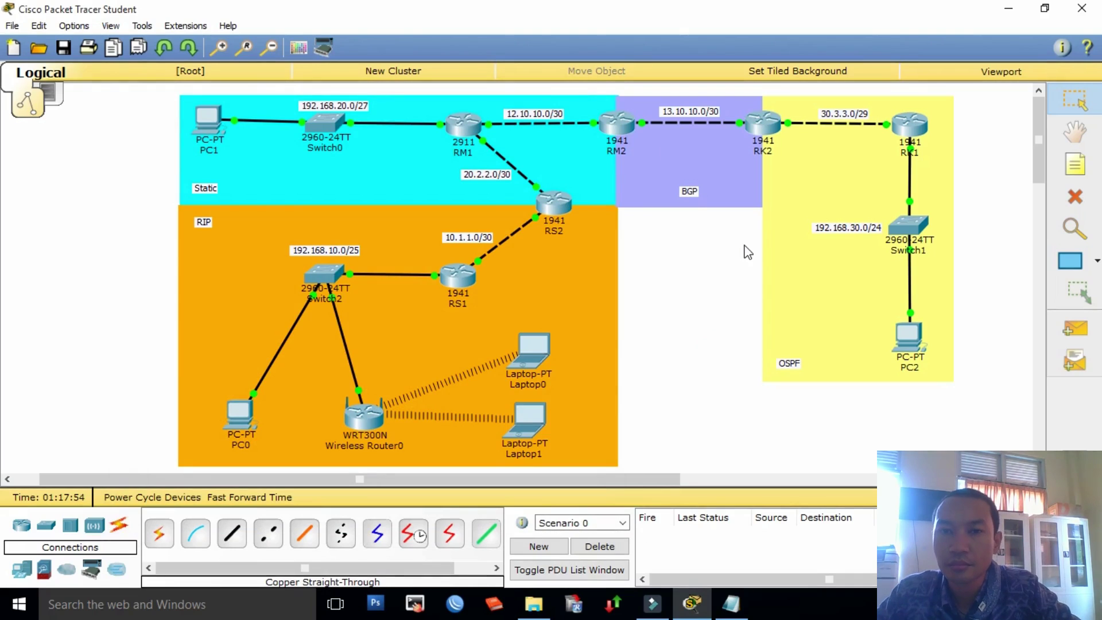
Step: Test the OSPF link by sending a simple PDU from router RK2 to router RK1
click(1006, 407)
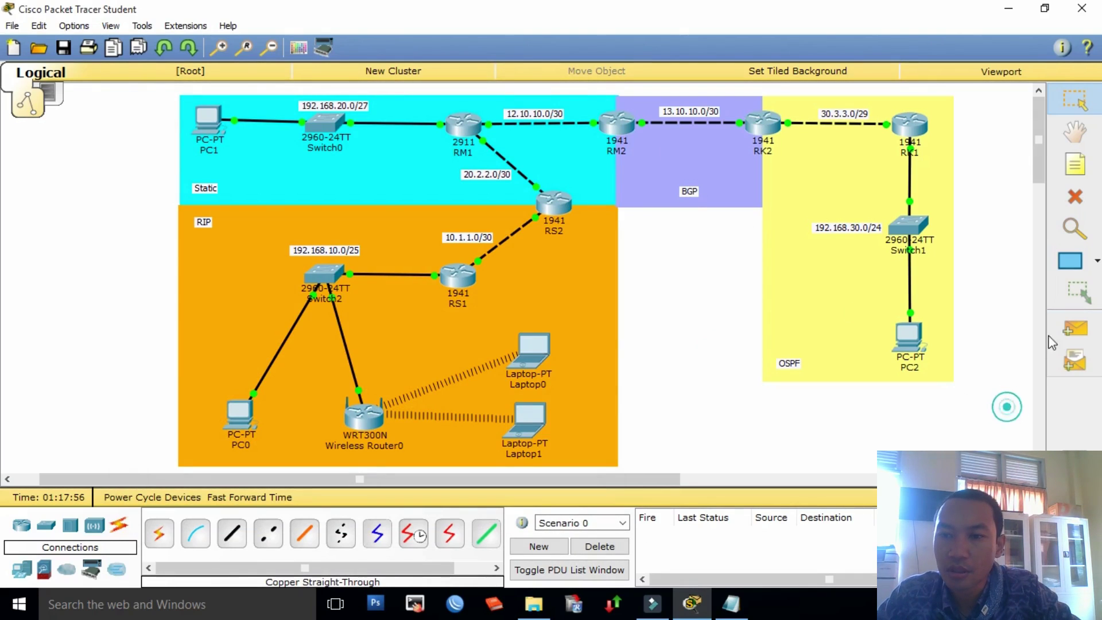
click(1073, 328)
click(761, 122)
click(913, 124)
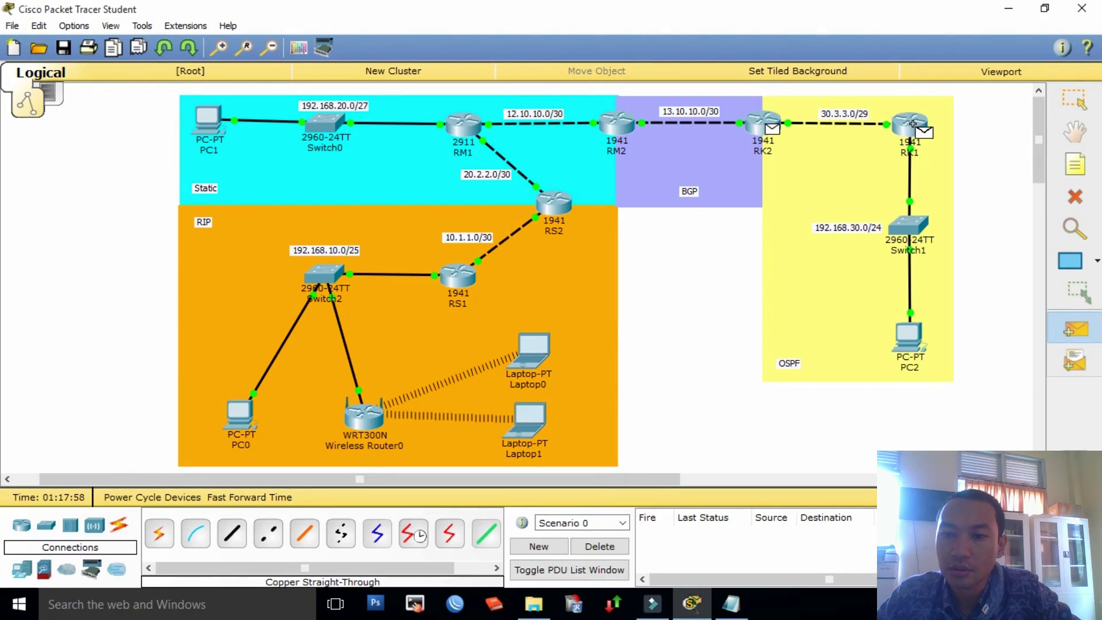
Step: Send a simple PDU from router RK2 to PC2, and repeat the same test once
click(1084, 339)
click(763, 123)
click(911, 344)
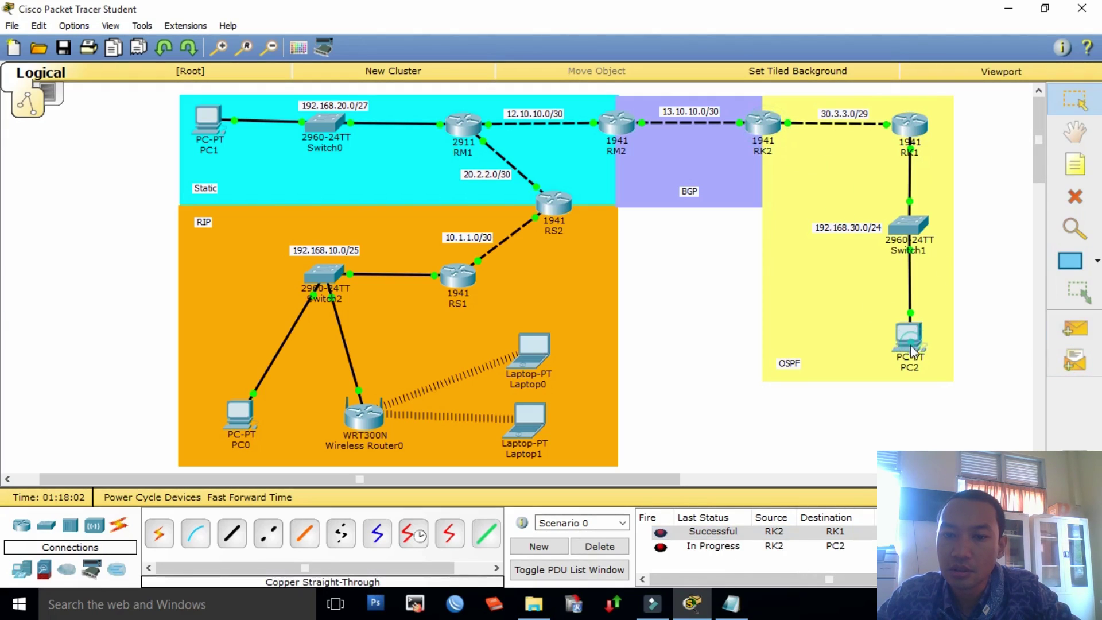
click(1075, 328)
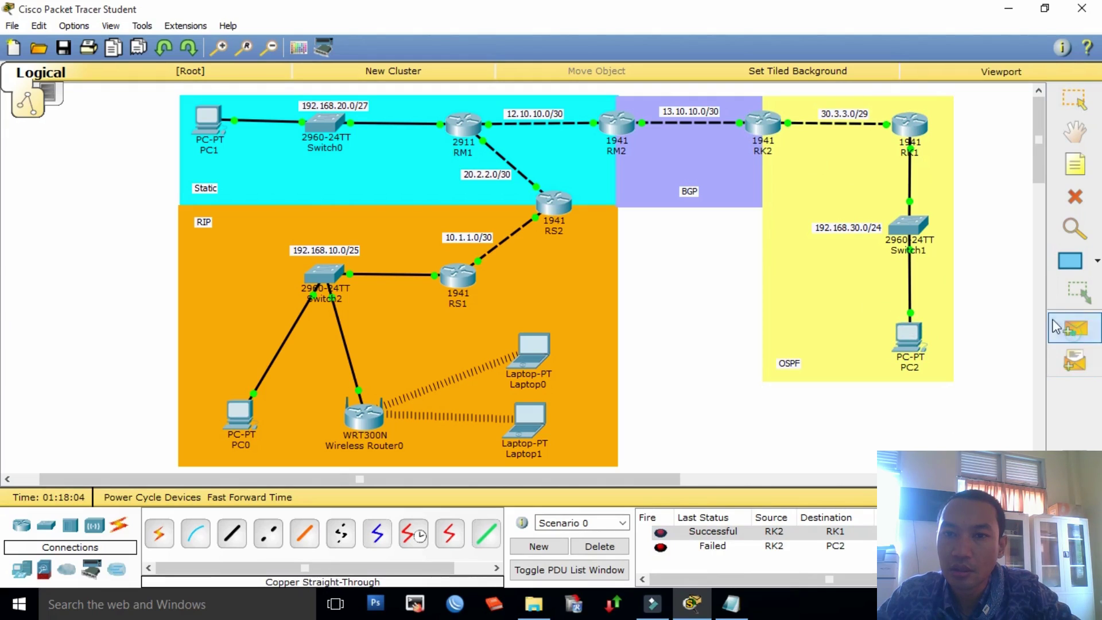
click(763, 123)
click(911, 343)
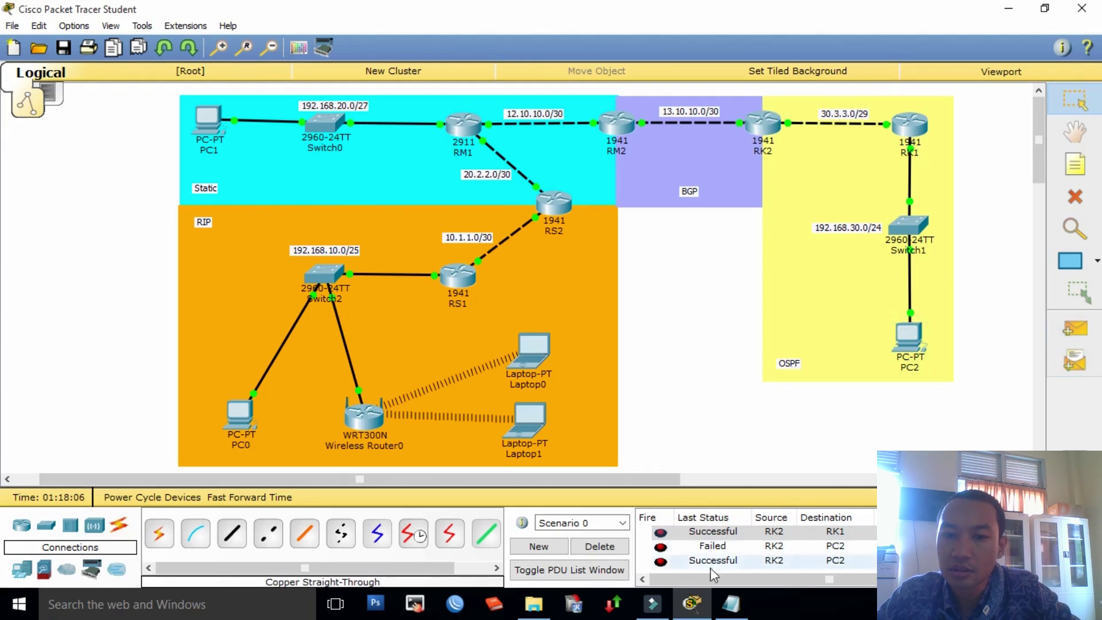
Step: Delete the scenario's PDU tests and send a simple PDU from PC2 to router RK2
click(603, 549)
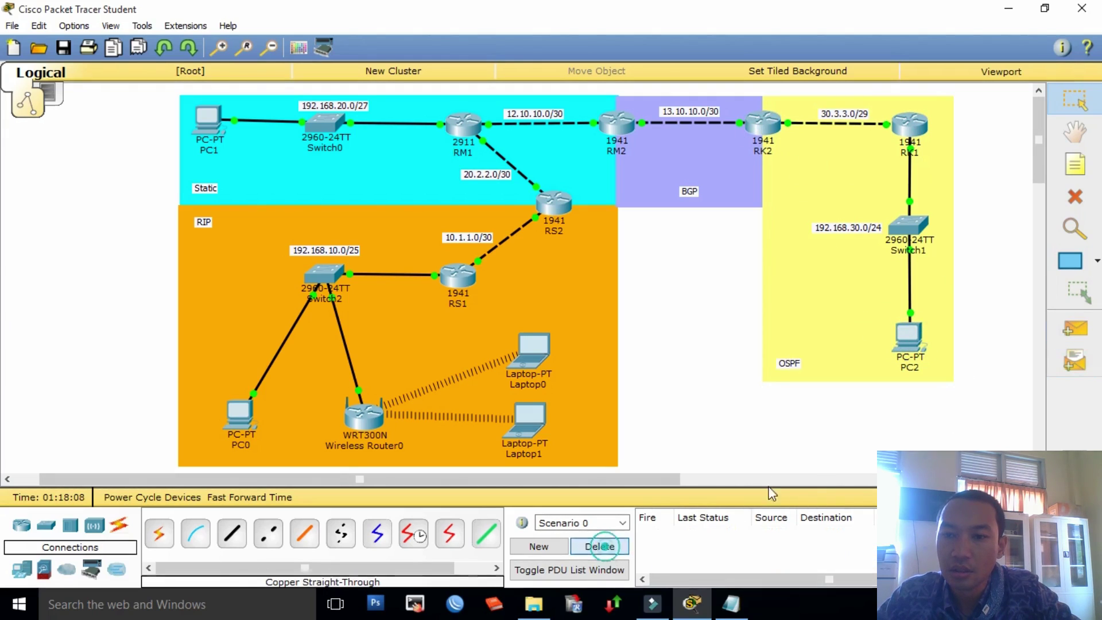
click(1075, 328)
click(908, 338)
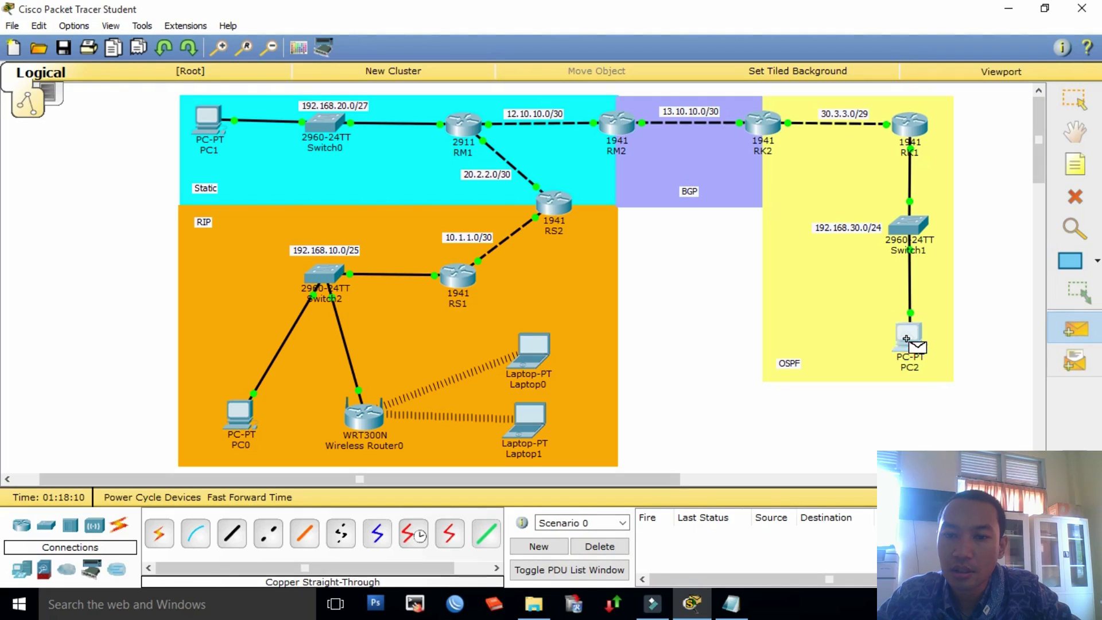
click(763, 122)
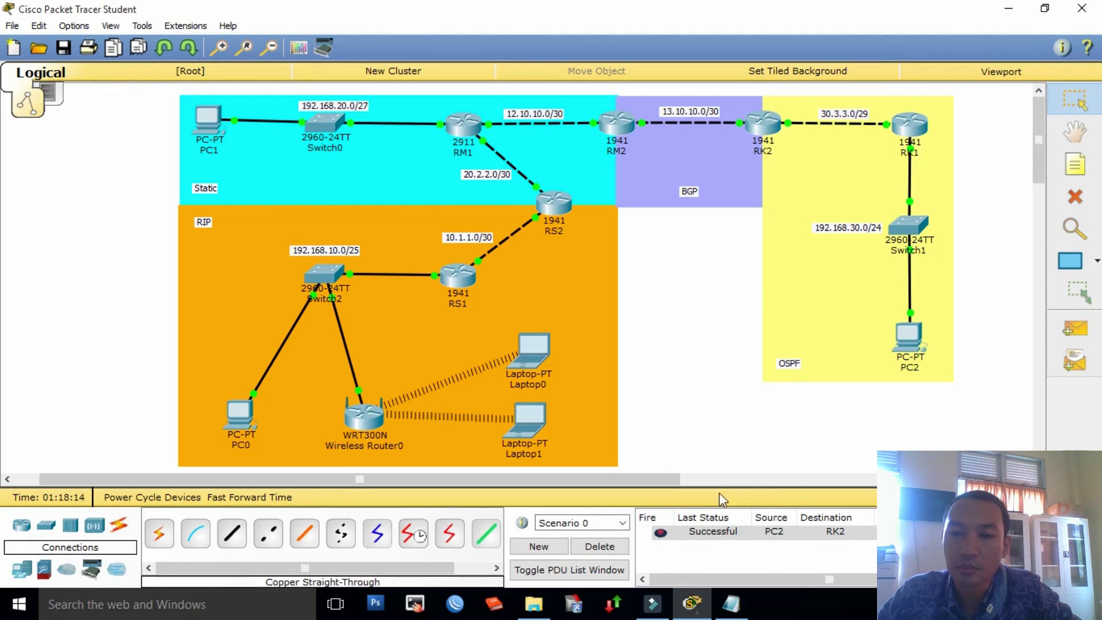
click(715, 365)
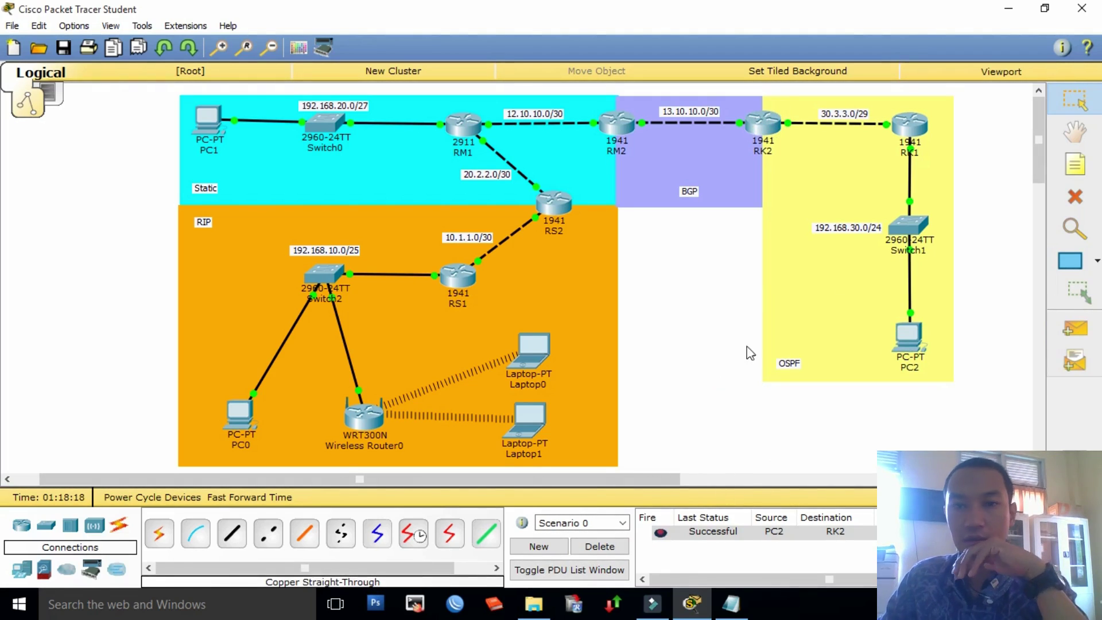
Step: Open router RK2's command line and move its window aside so the BGP and OSPF areas can be seen
click(770, 125)
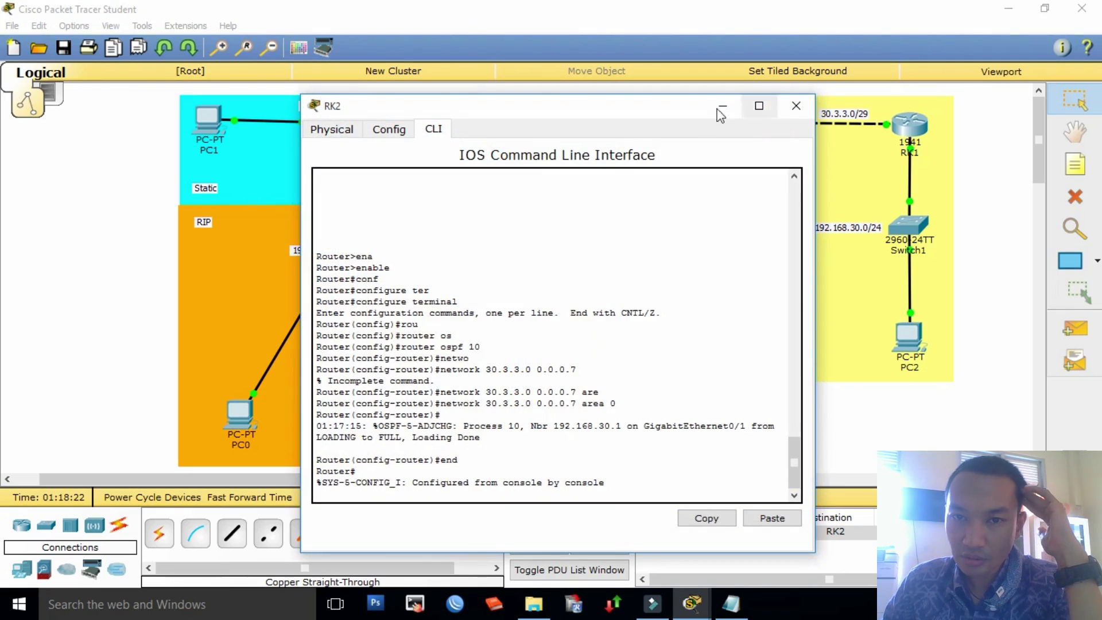
drag(697, 107, 784, 112)
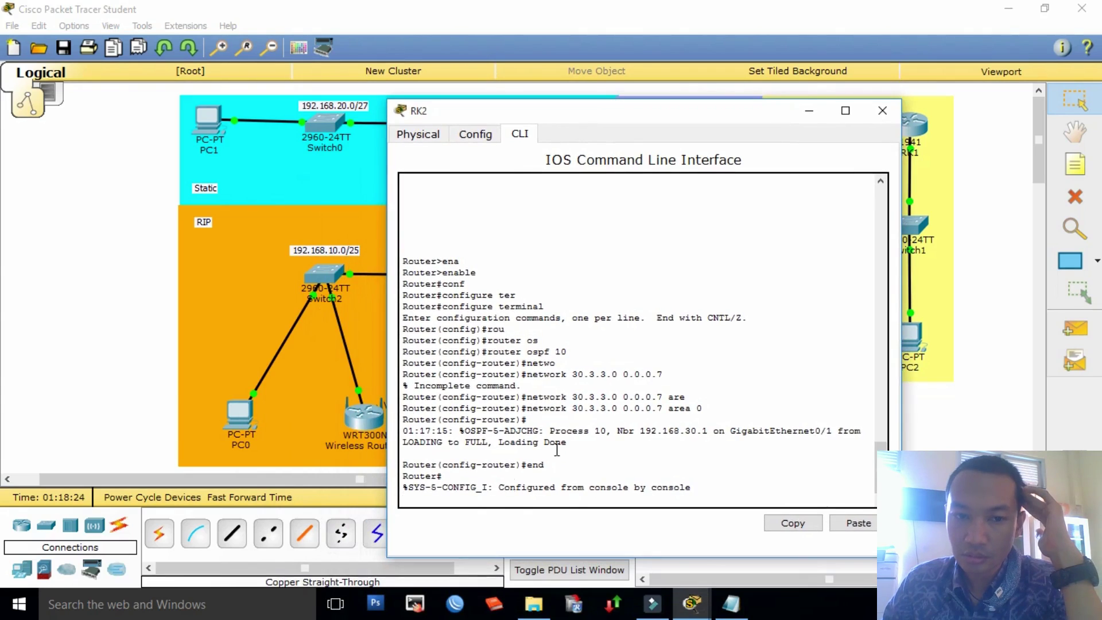
drag(529, 120, 215, 67)
Step: Switch to referensi.txt in Notepad and examine the BGP example commands for router, neighbor and network
key(alt+Tab)
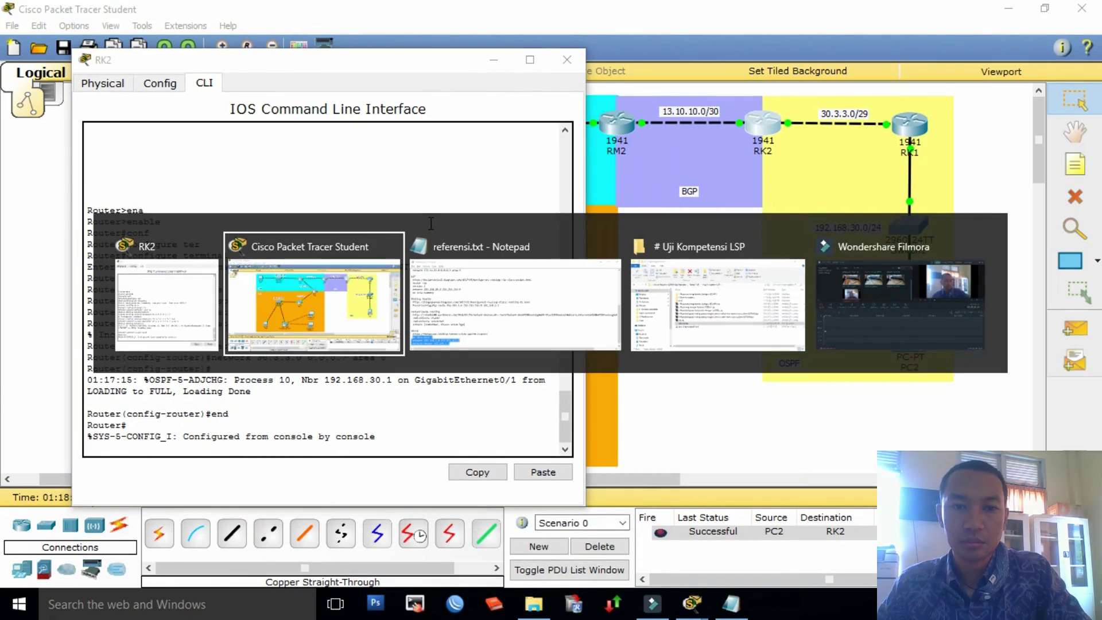
key(alt+Tab)
click(329, 337)
scroll(223, 303, up, 6)
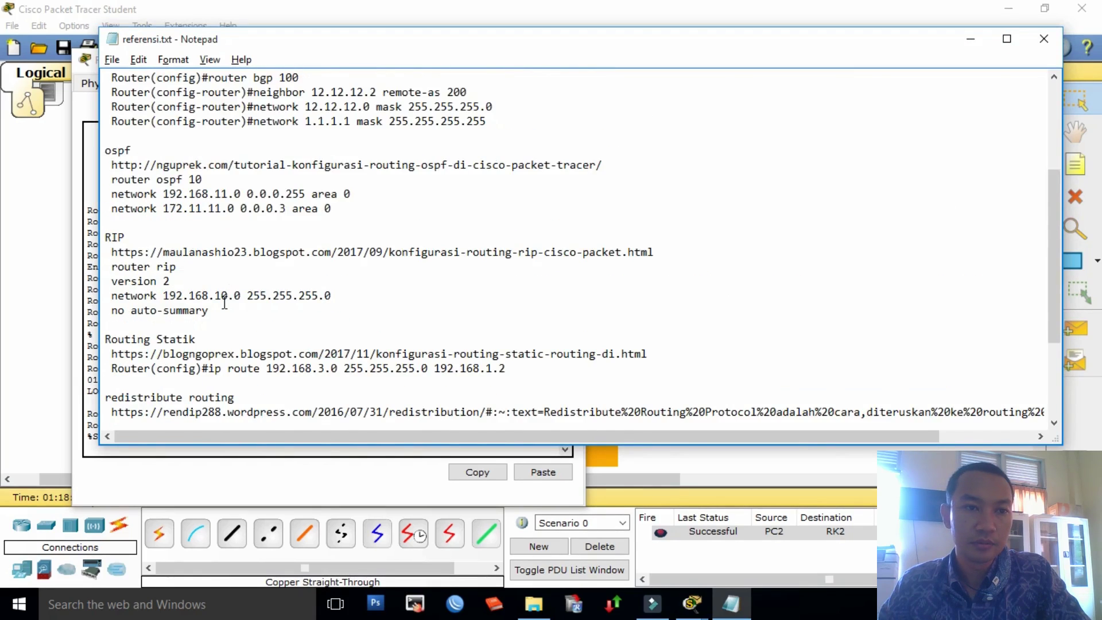
scroll(224, 302, down, 1)
scroll(126, 188, up, 1)
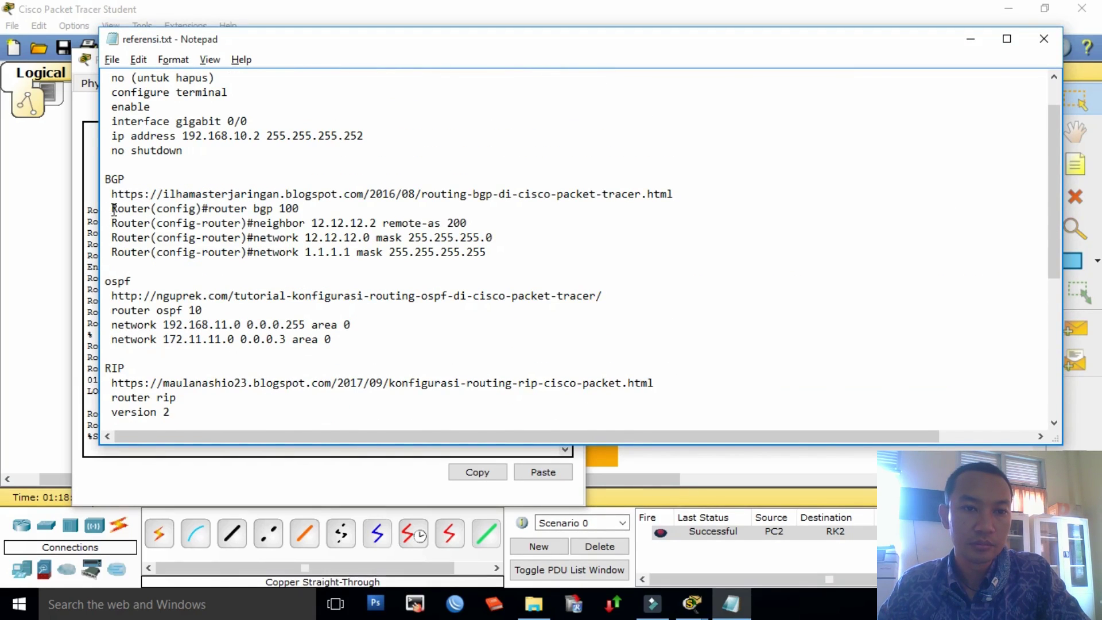
drag(114, 209, 546, 252)
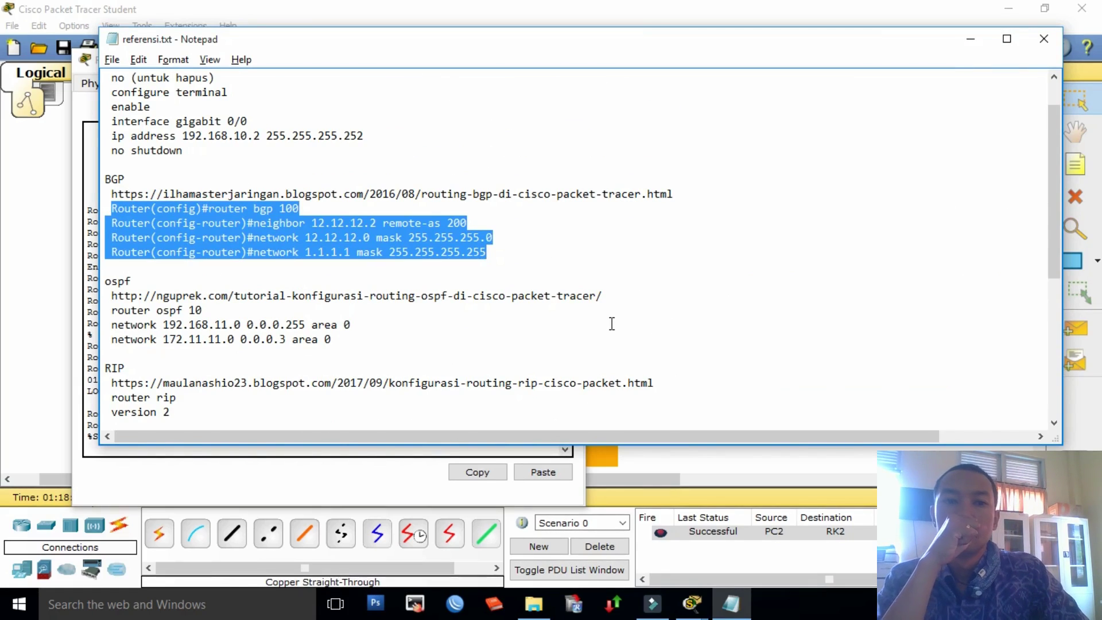
Step: Return to RK2's command line in Packet Tracer and enter global configuration mode with configure terminal
key(alt+Tab)
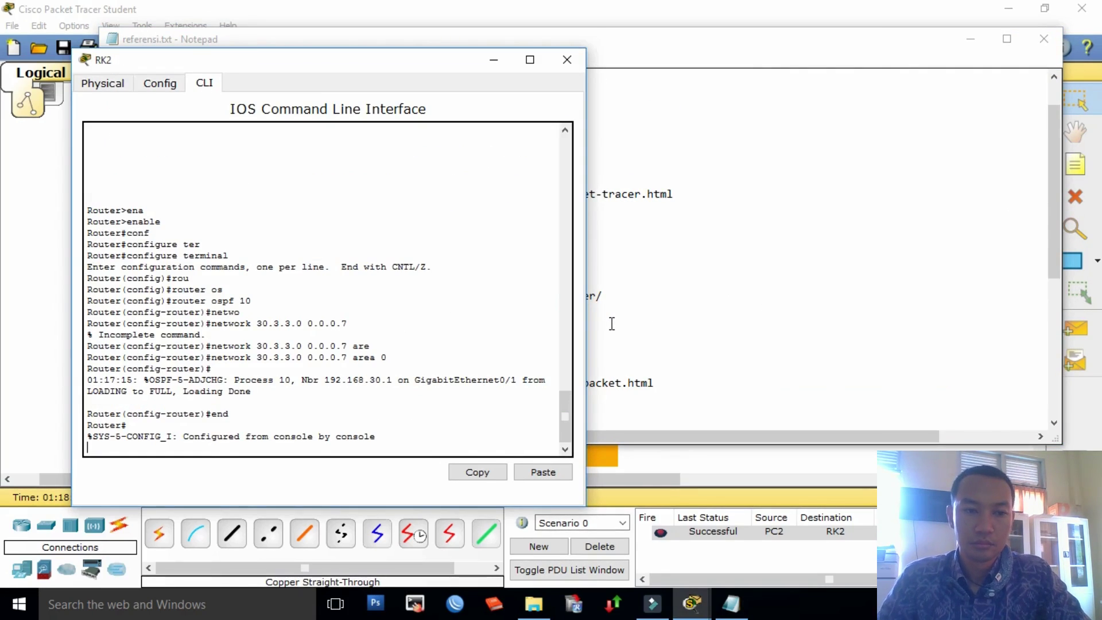
click(107, 452)
key(Return)
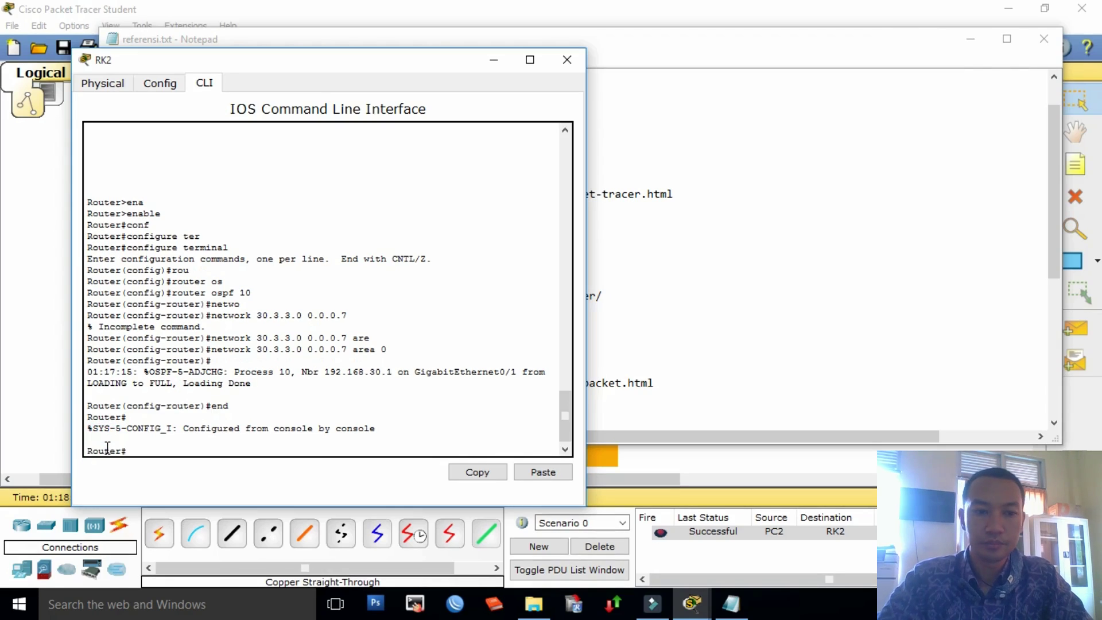
text(conf)
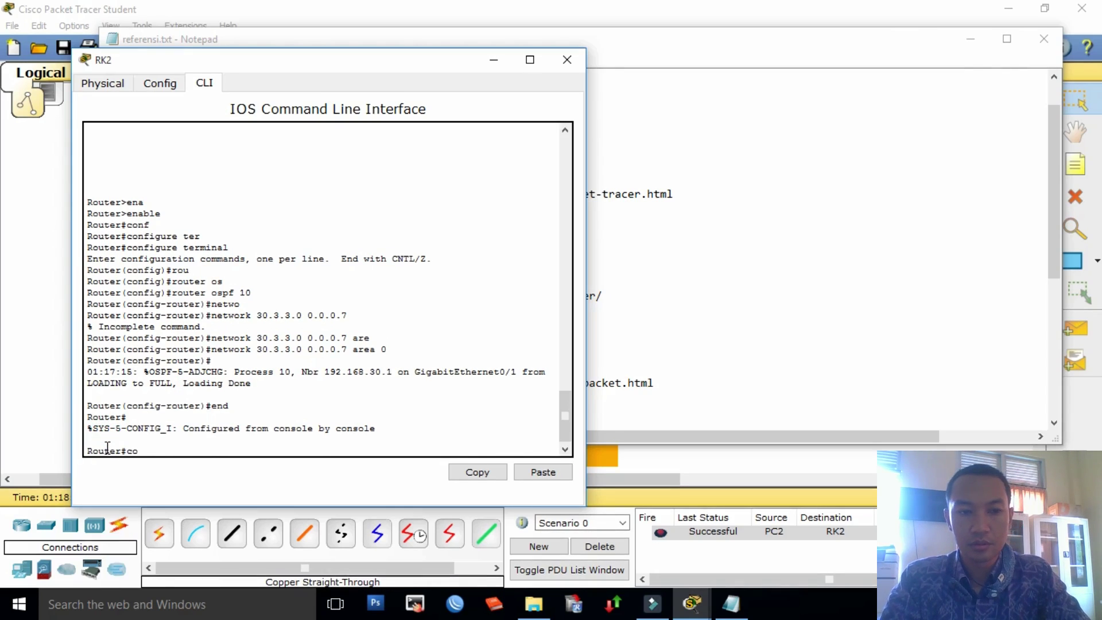
key(Tab)
text(term)
key(Tab)
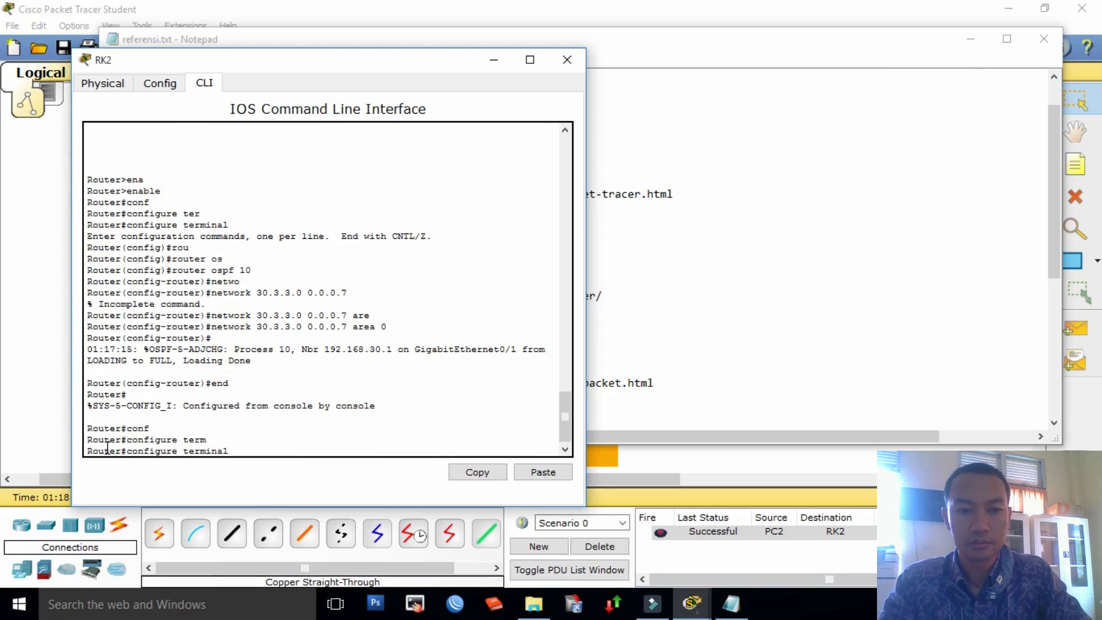
key(Return)
Step: Begin a router bgp command on RK2, leaving the AS number blank
text(rou)
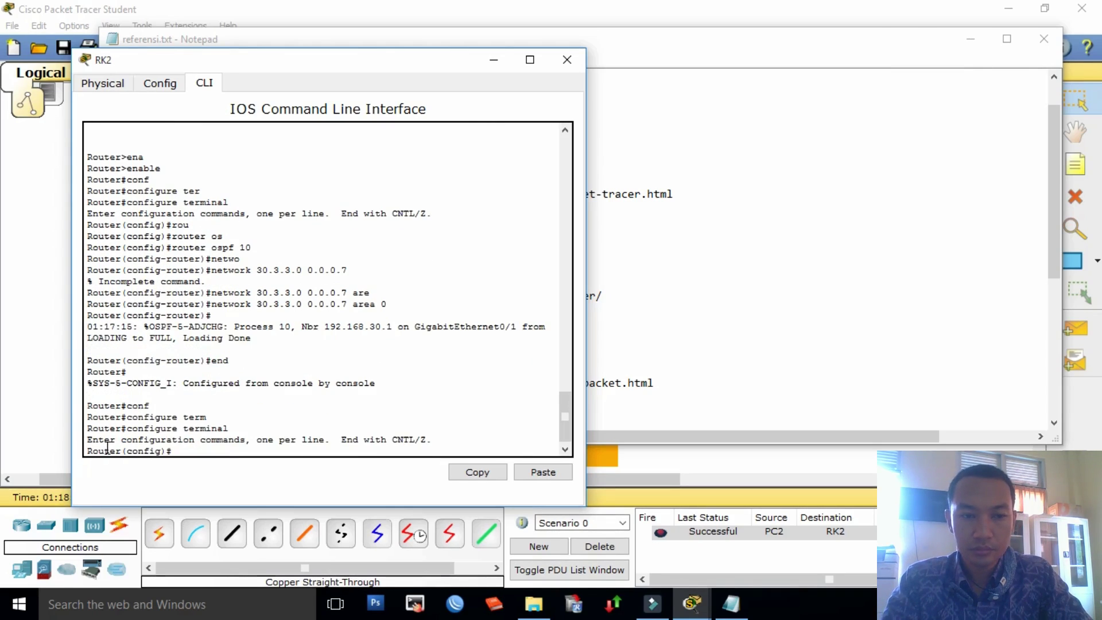
key(Tab)
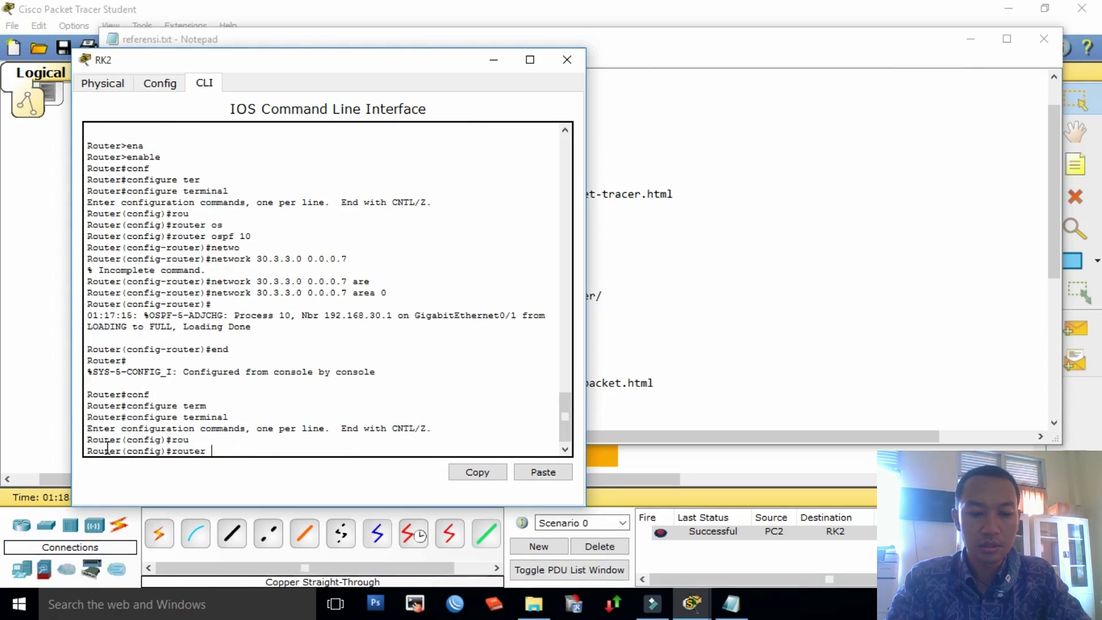
text(bg)
key(Tab)
text(p)
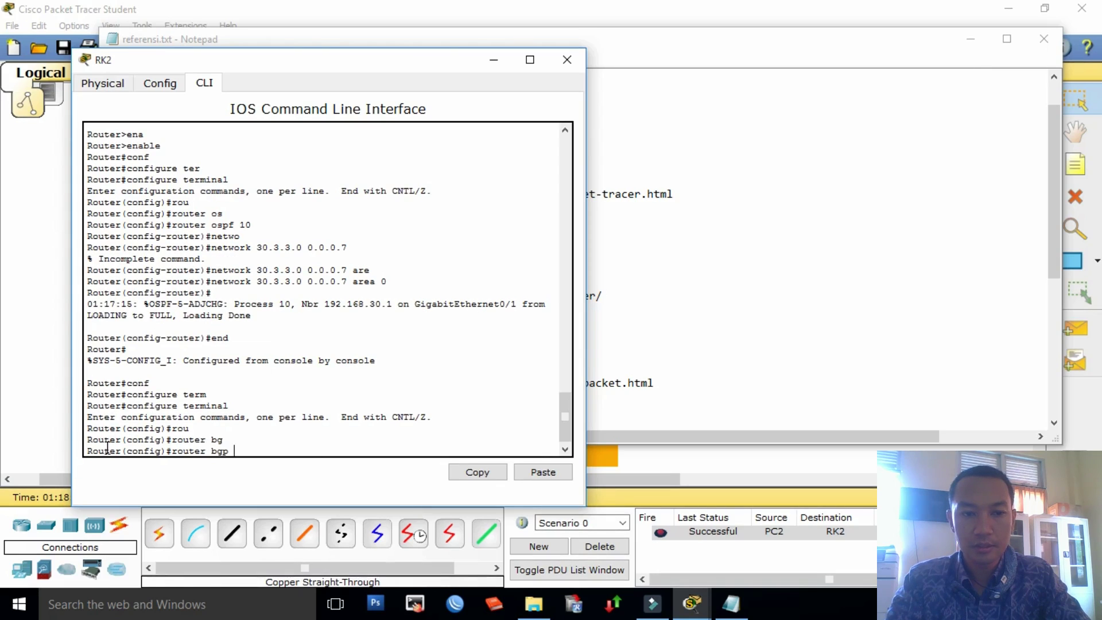
Step: Check the interface IP addresses of routers RK2 and RM2 in the topology
key(alt+Tab)
key(alt+Tab)
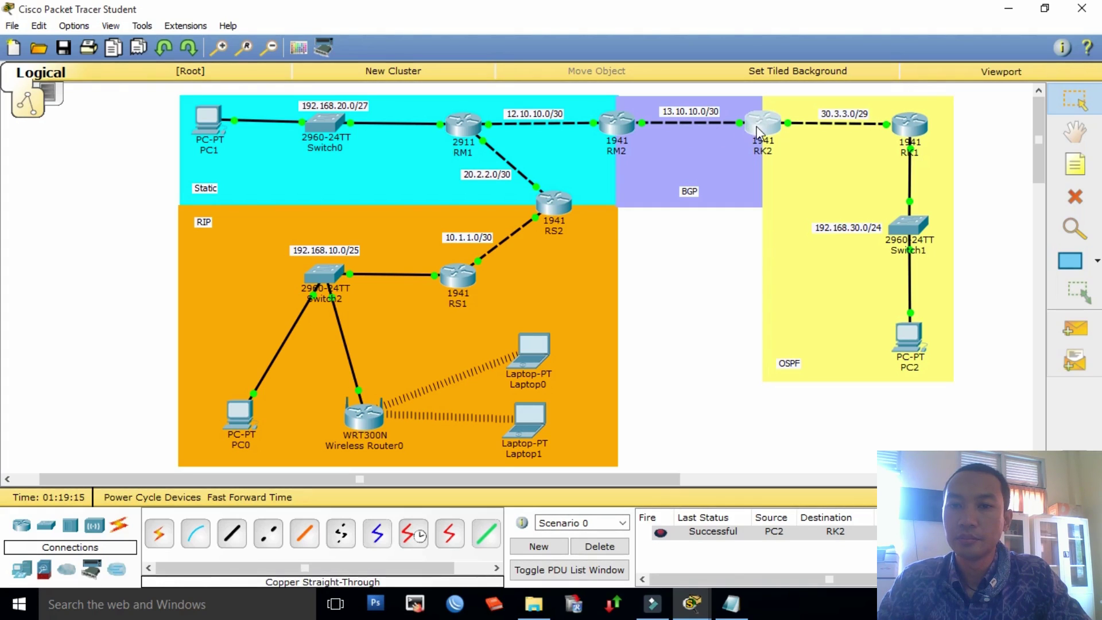
mouse_move(757, 131)
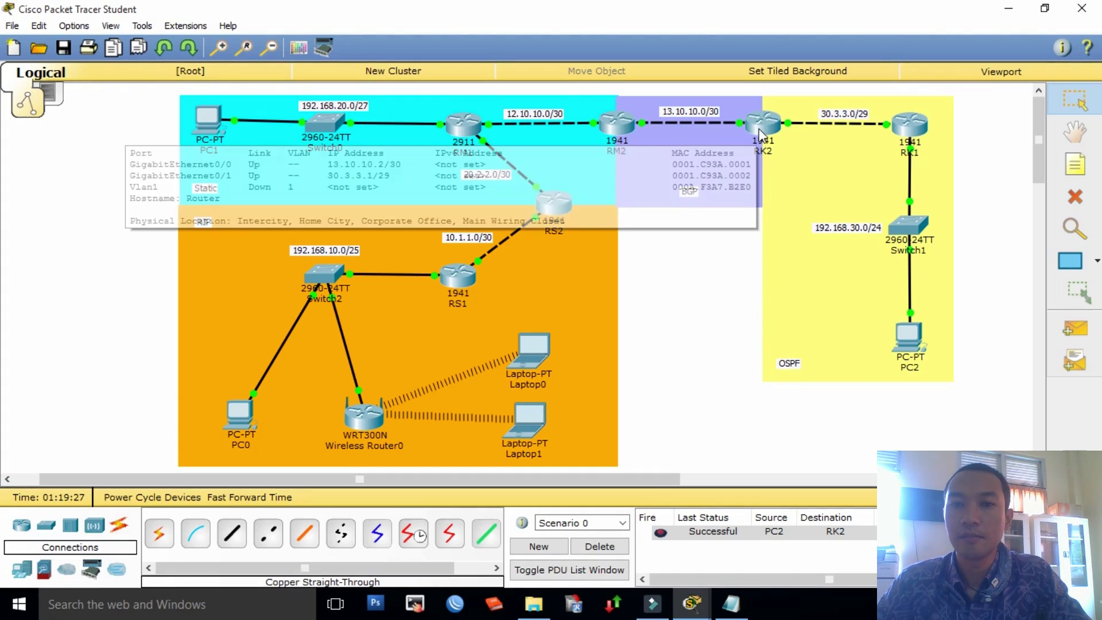
click(703, 304)
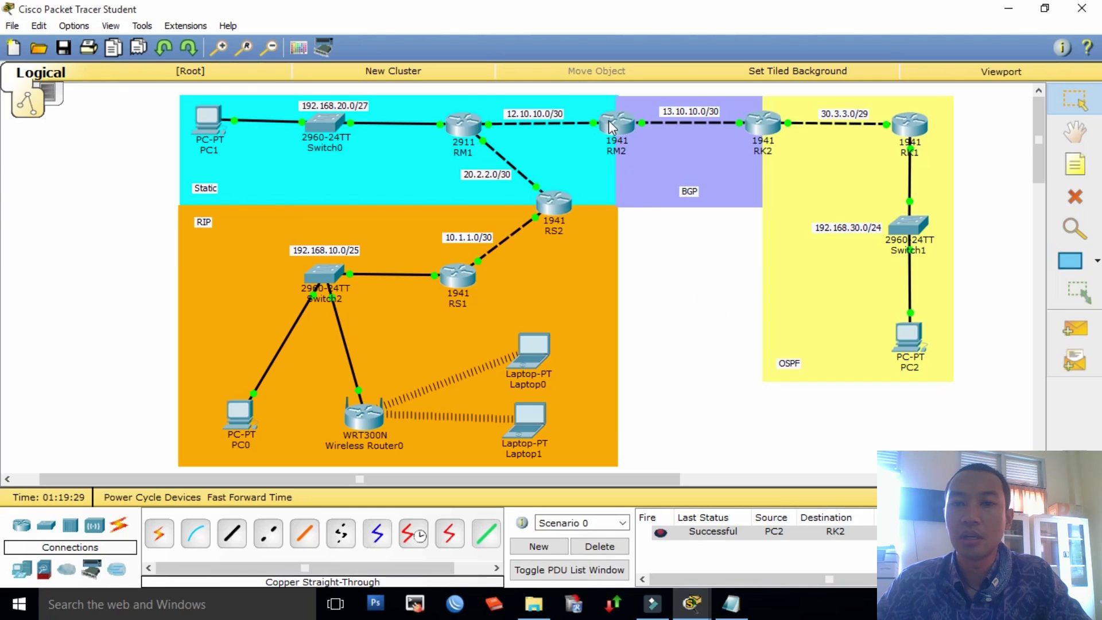
mouse_move(611, 125)
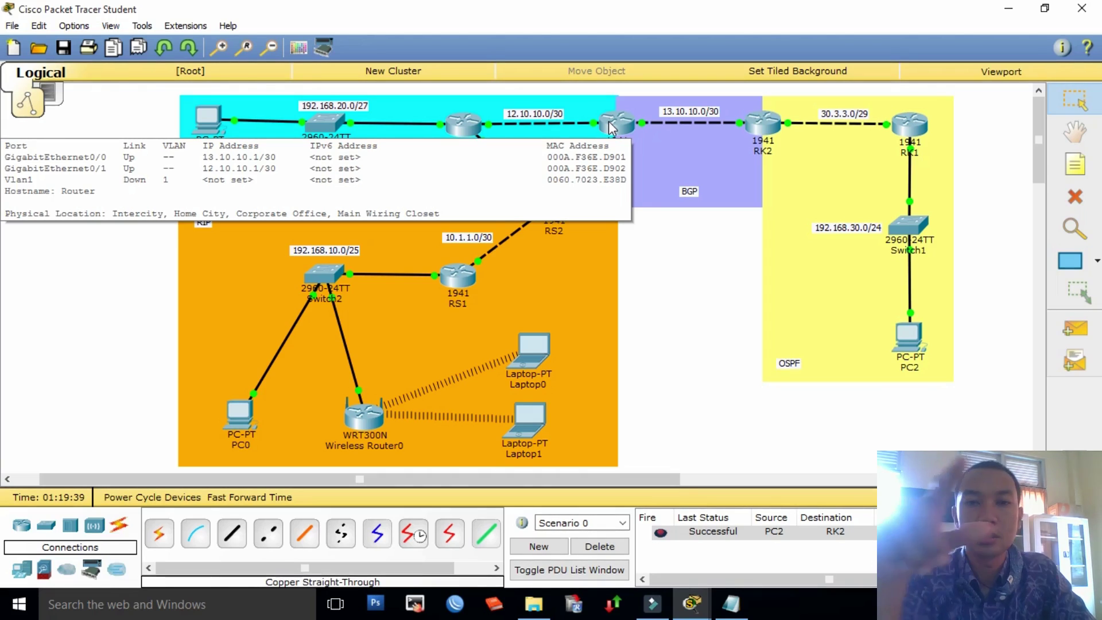
click(689, 268)
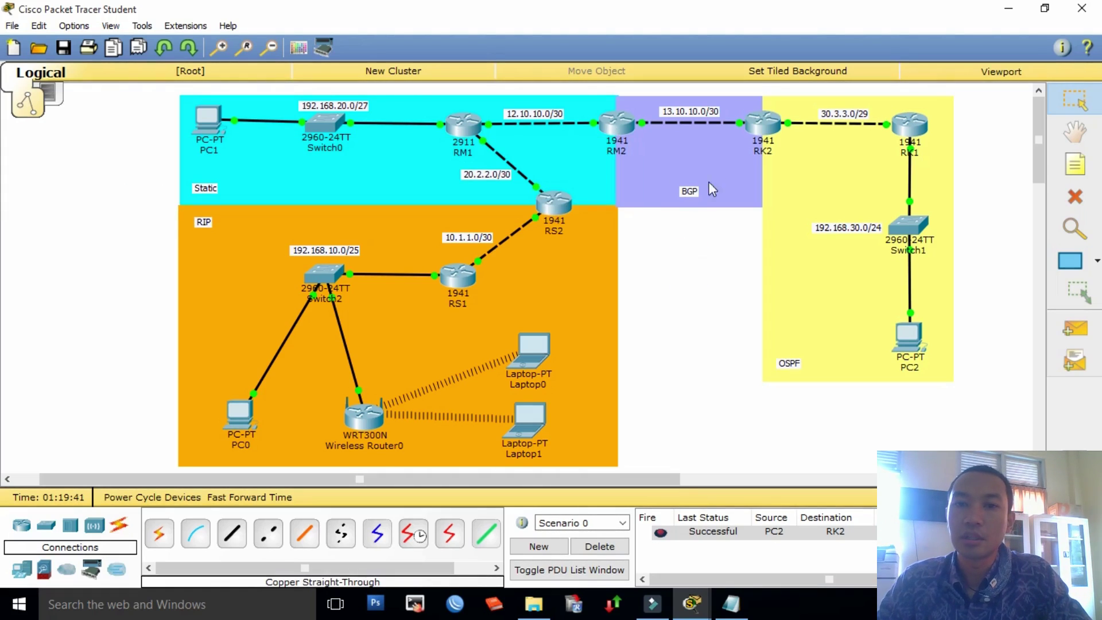
Step: Complete RK2's router bgp command with AS number 13102 and run it
click(762, 123)
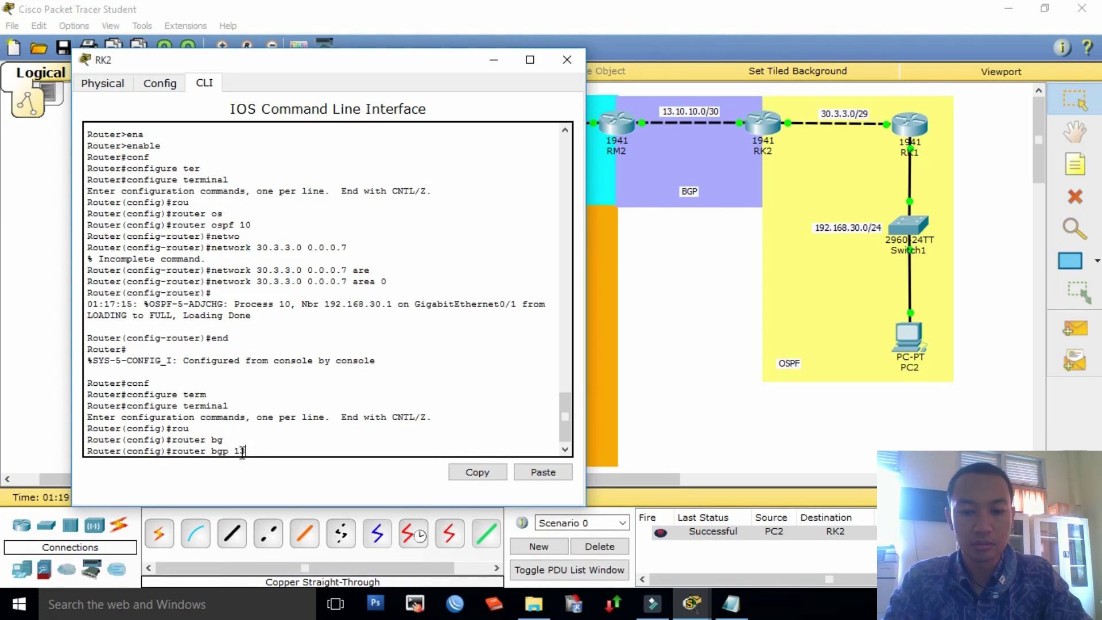
text(10)
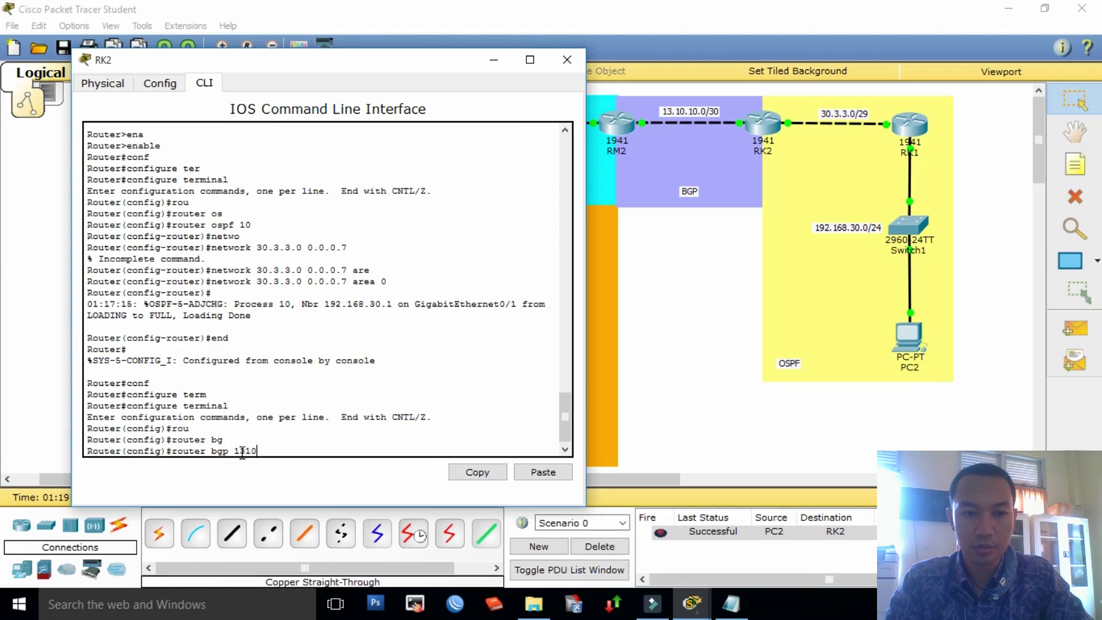
text(2)
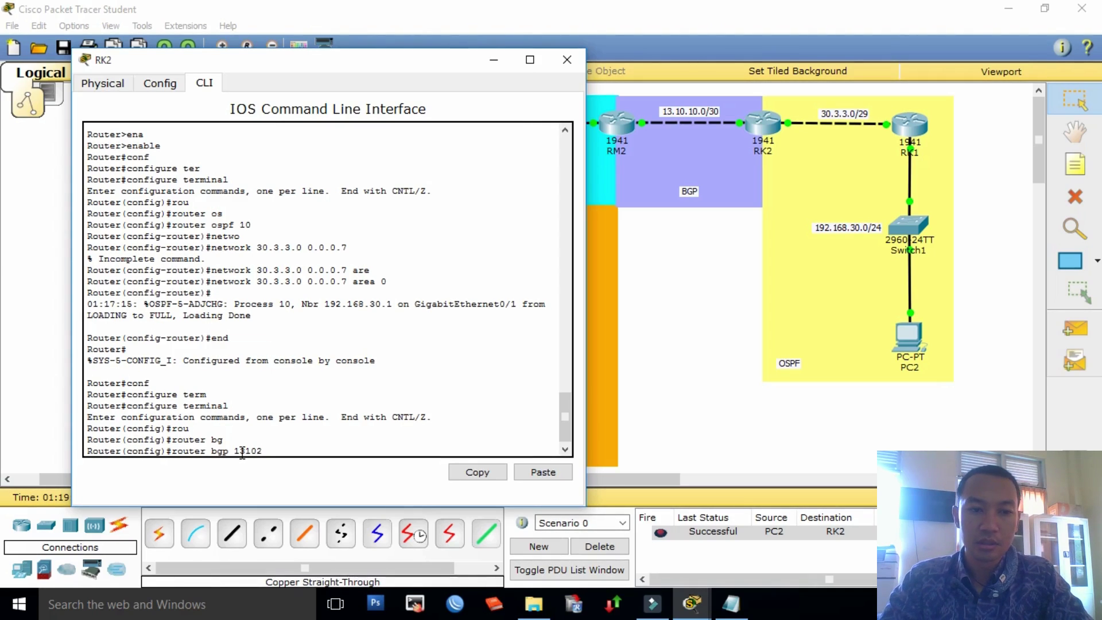
key(Return)
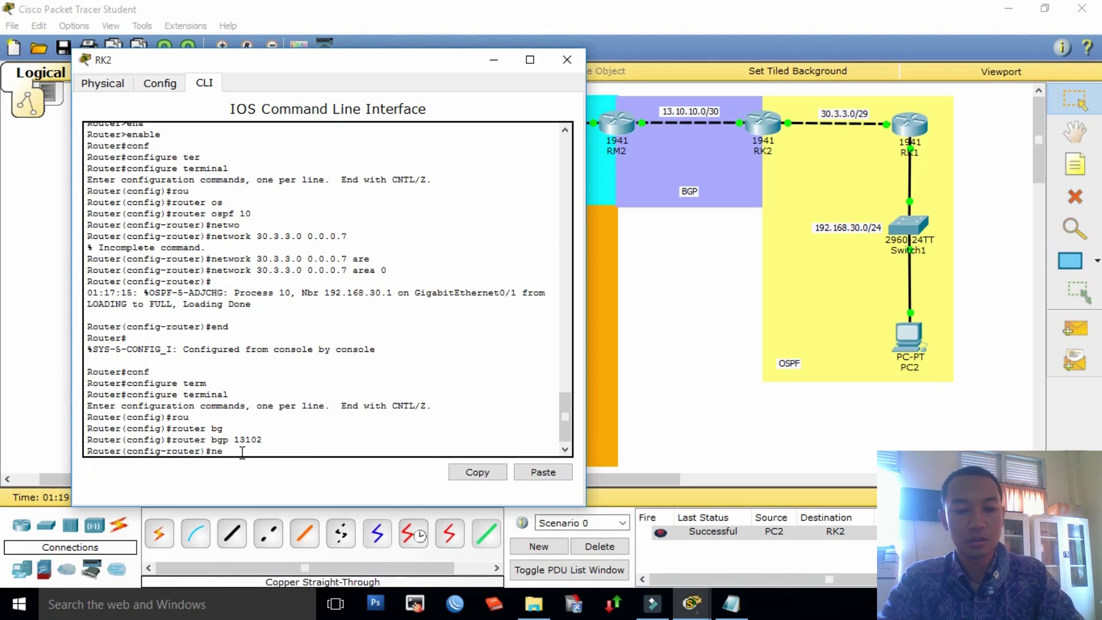
Step: Declare RM2 as RK2's BGP neighbor with the command neighbor 13.10.10.1 remote-as 13101
text(neig)
key(Tab)
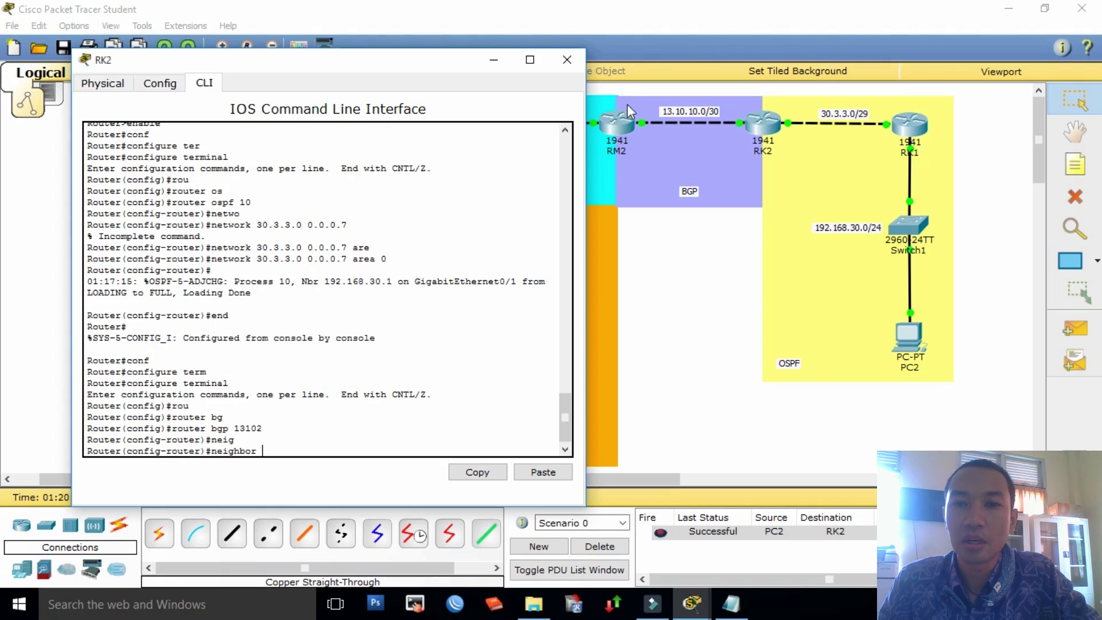
click(268, 446)
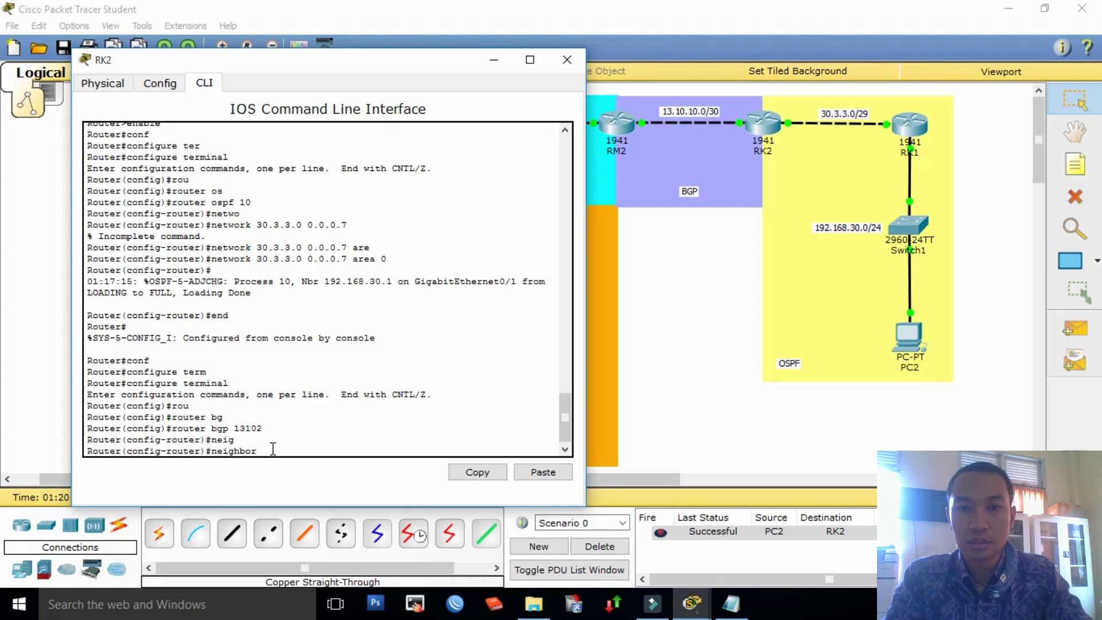
text(13.10.10.)
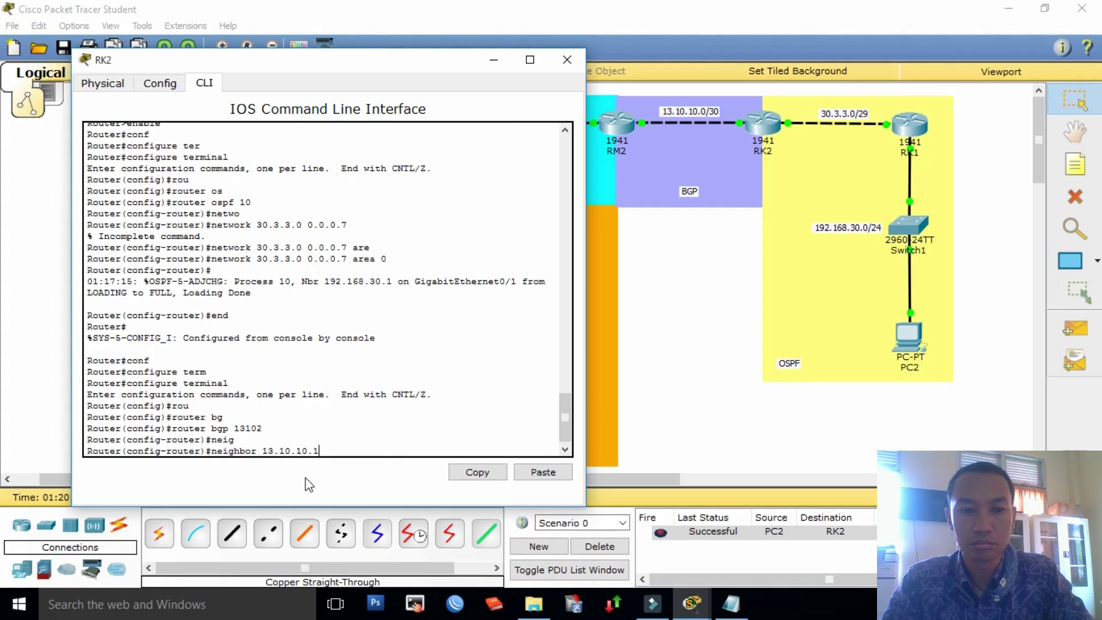
text(1)
text( remote-)
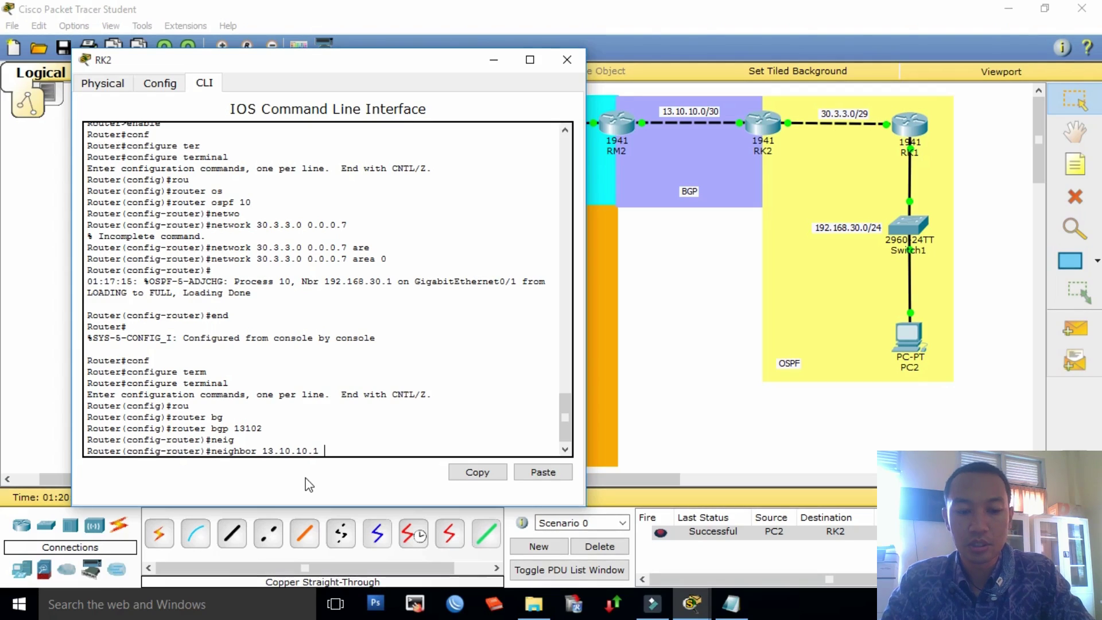
text(a)
key(BackSpace)
text(rem)
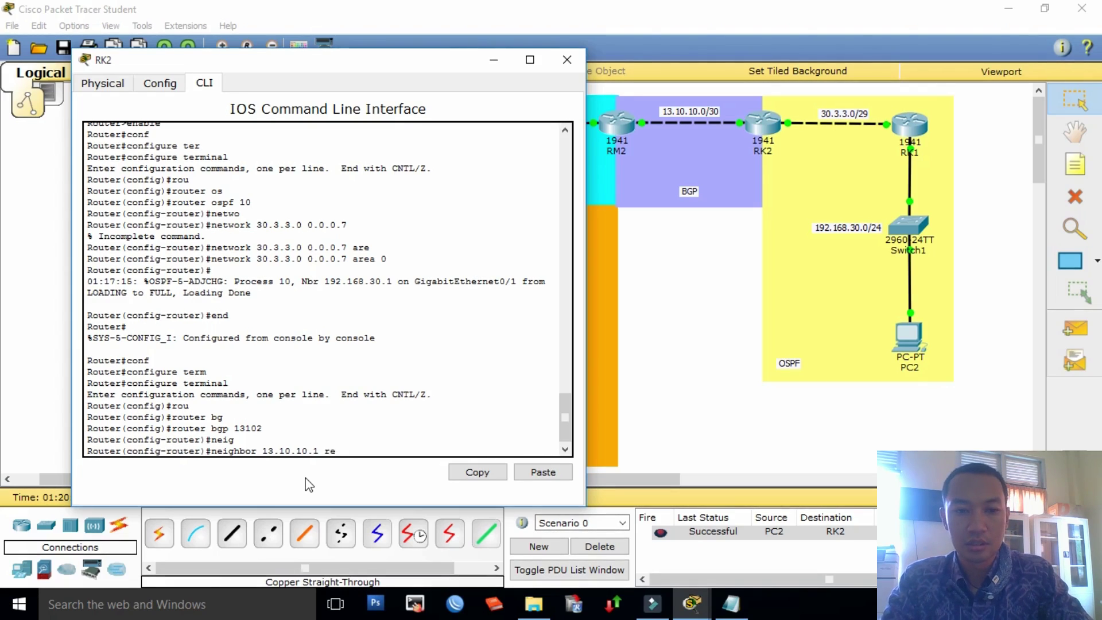
key(Tab)
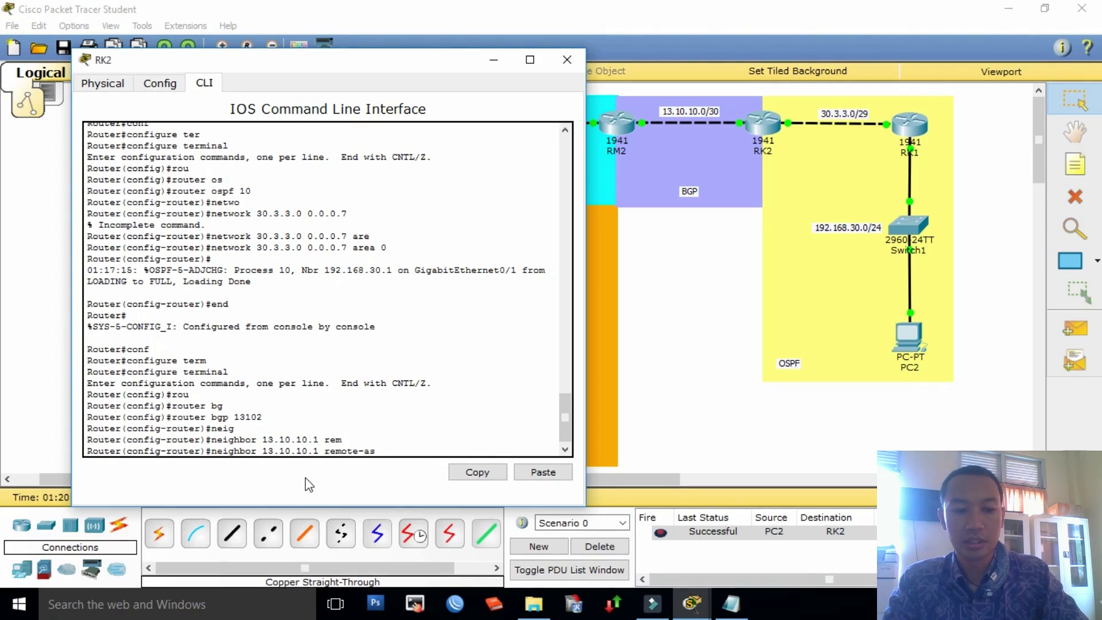
text(13.10.)
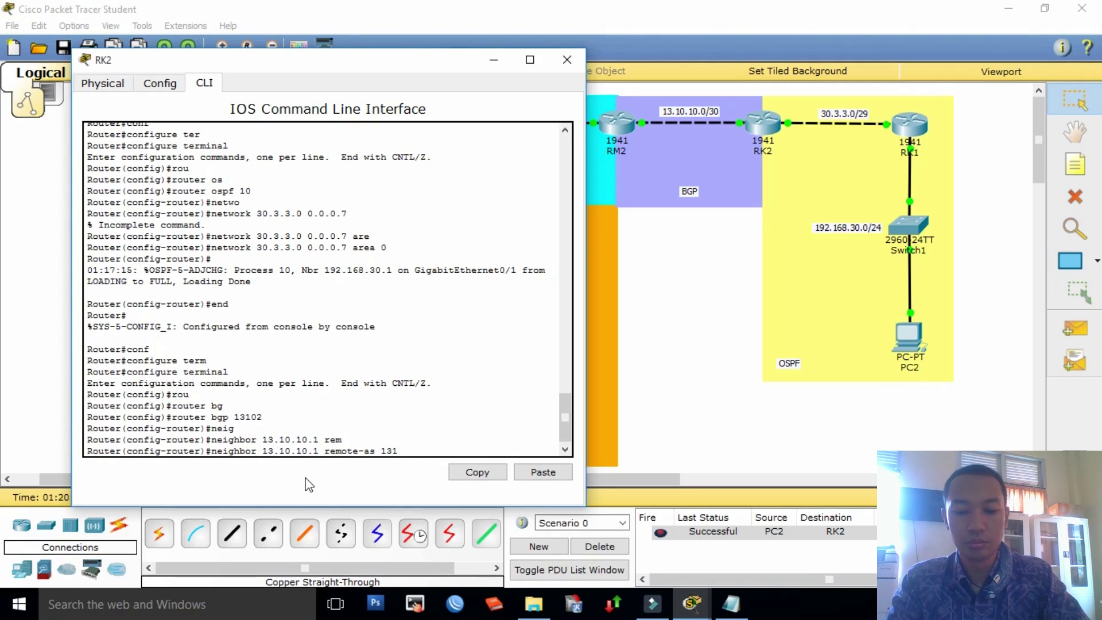
text(1)
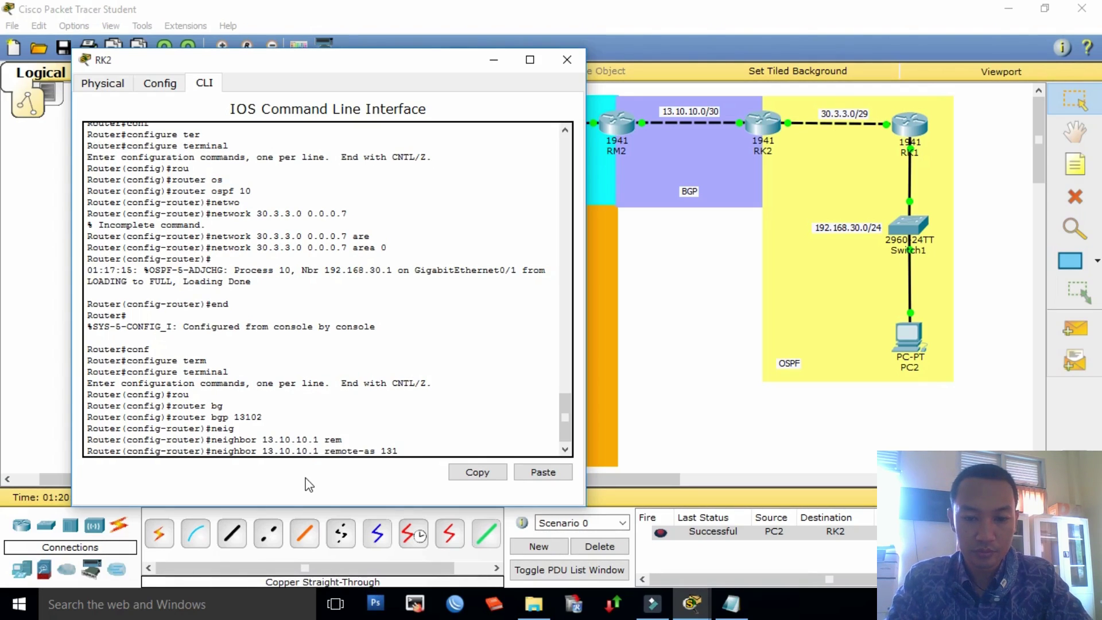
text(0.1)
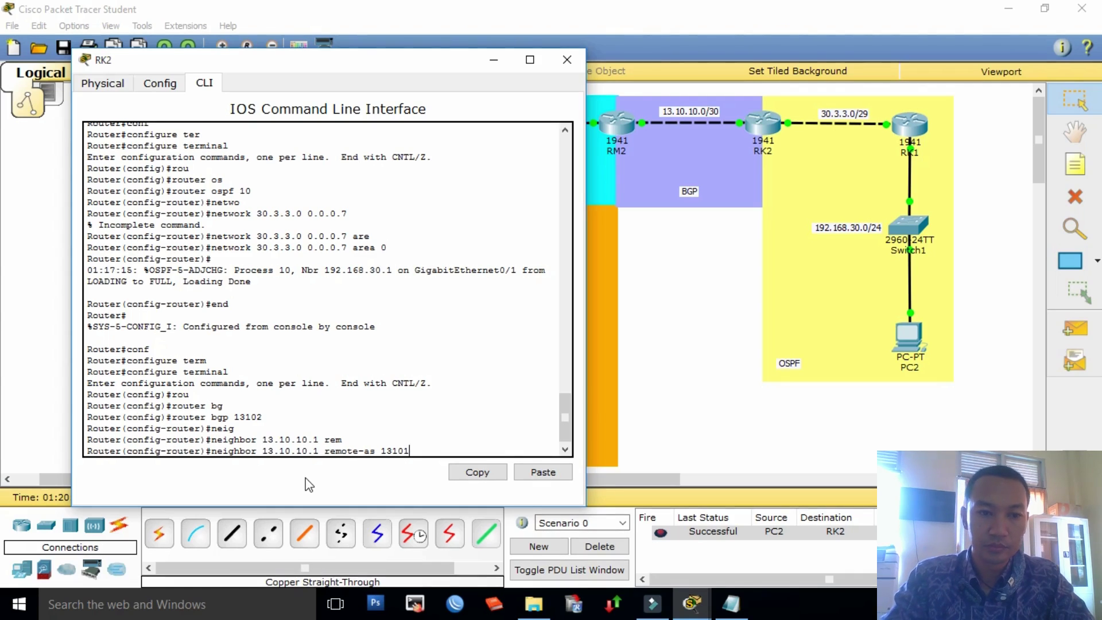
key(Return)
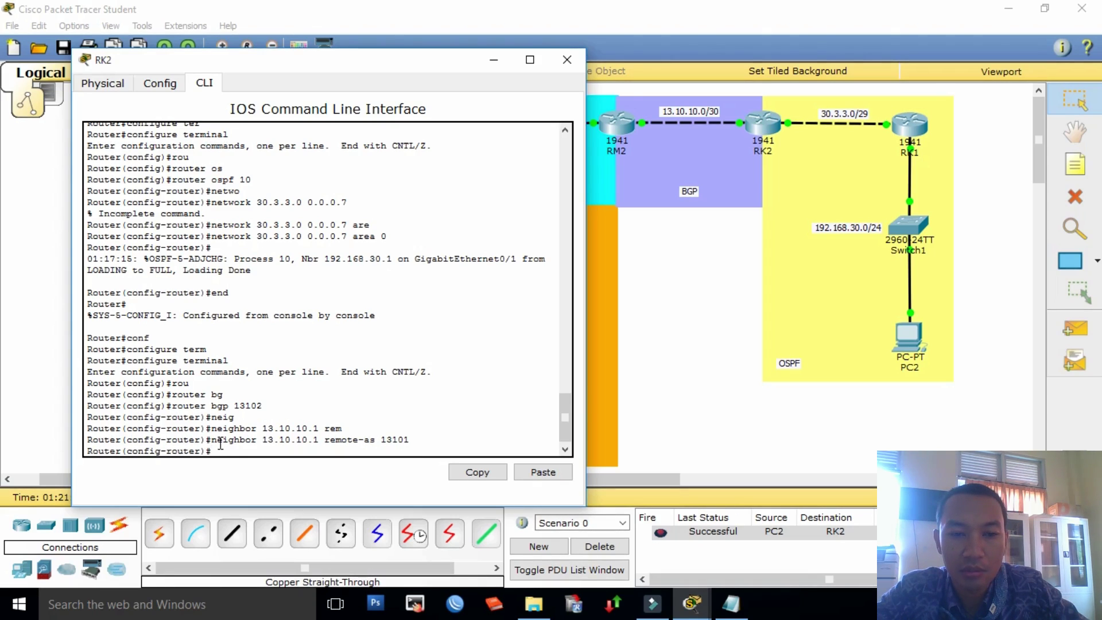
Step: Advertise the RM2–RK2 link in RK2's BGP process with the command network 13.10.10.0 mask 255.255.255.252
drag(409, 440, 218, 451)
text(n)
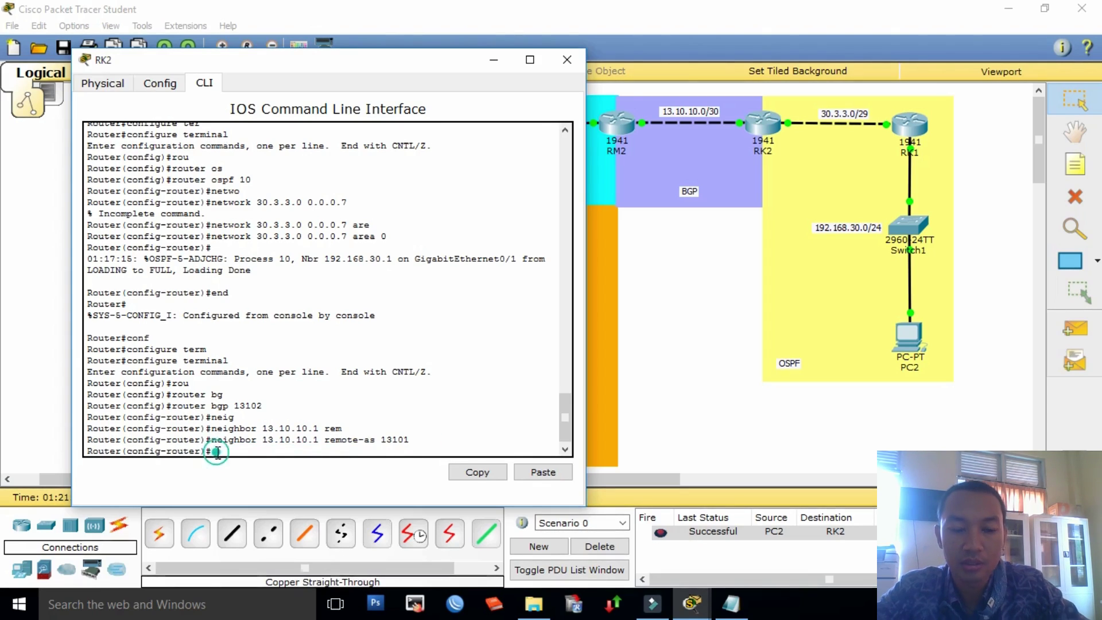
text(et)
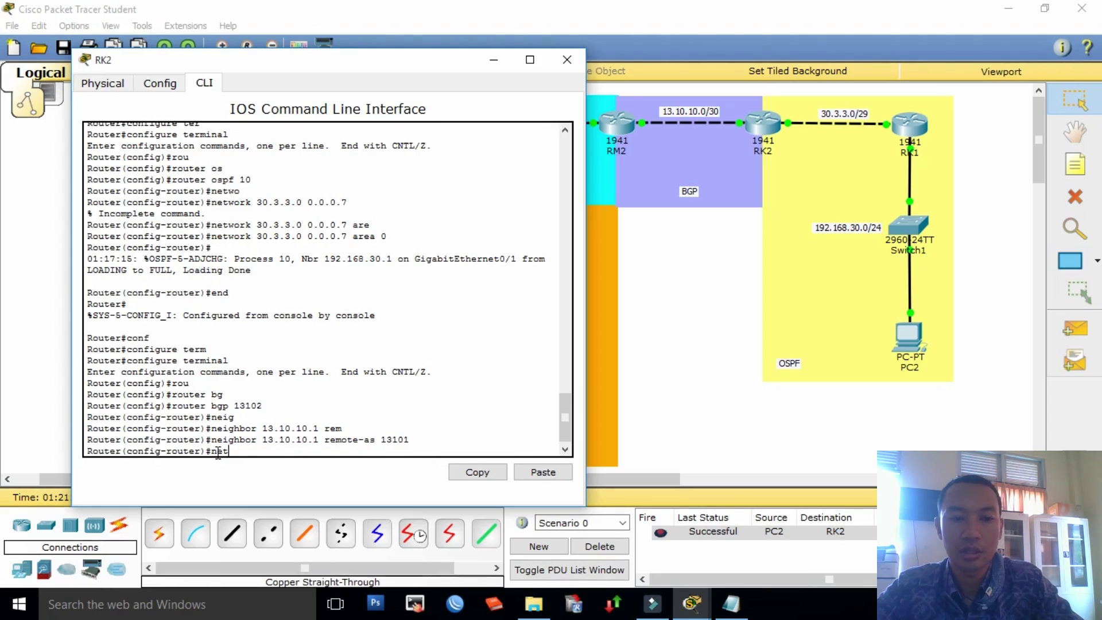
key(Tab)
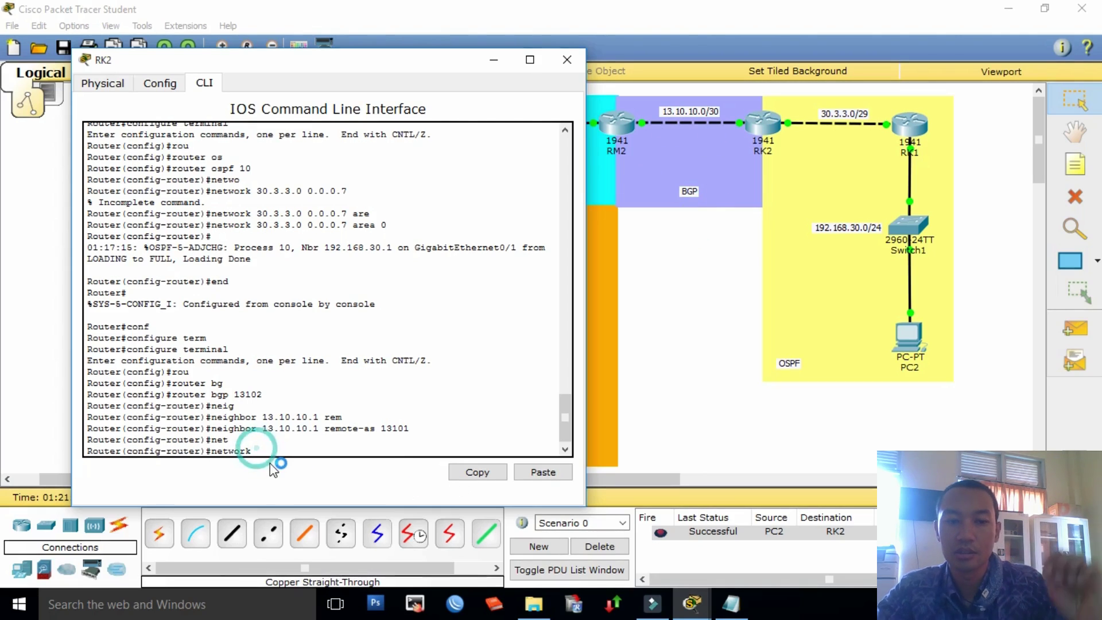
text(13.)
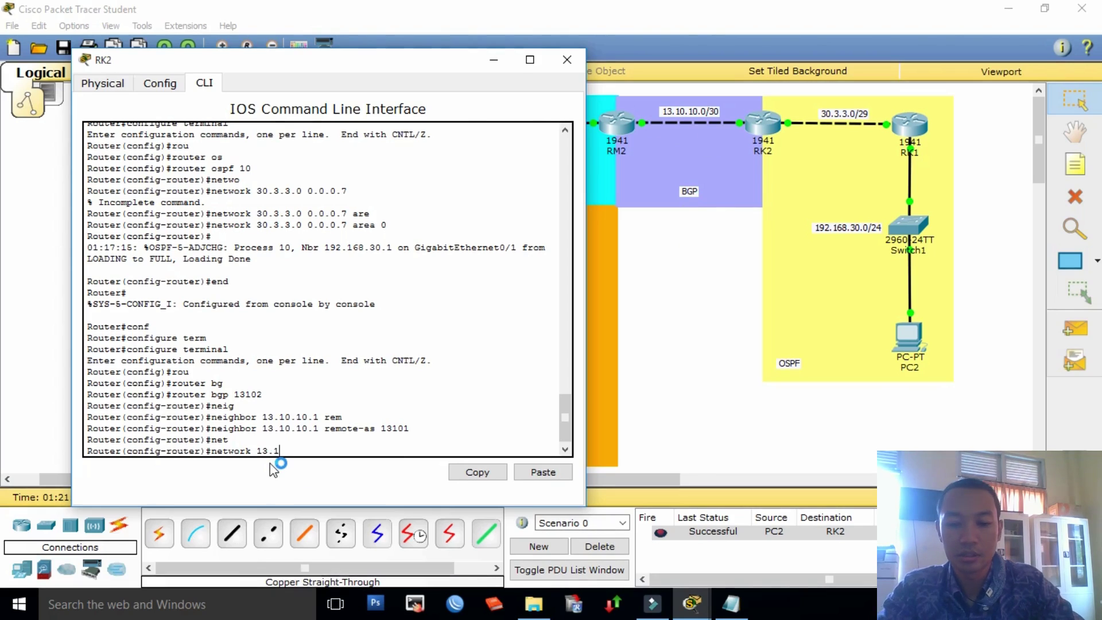
text(10.10.0)
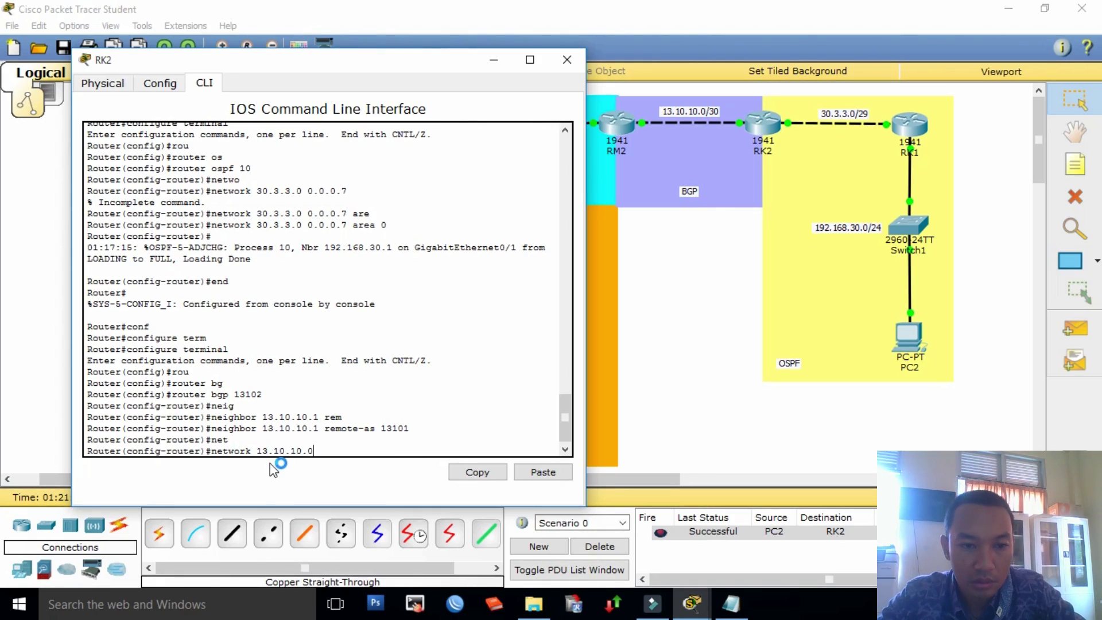
text( mas)
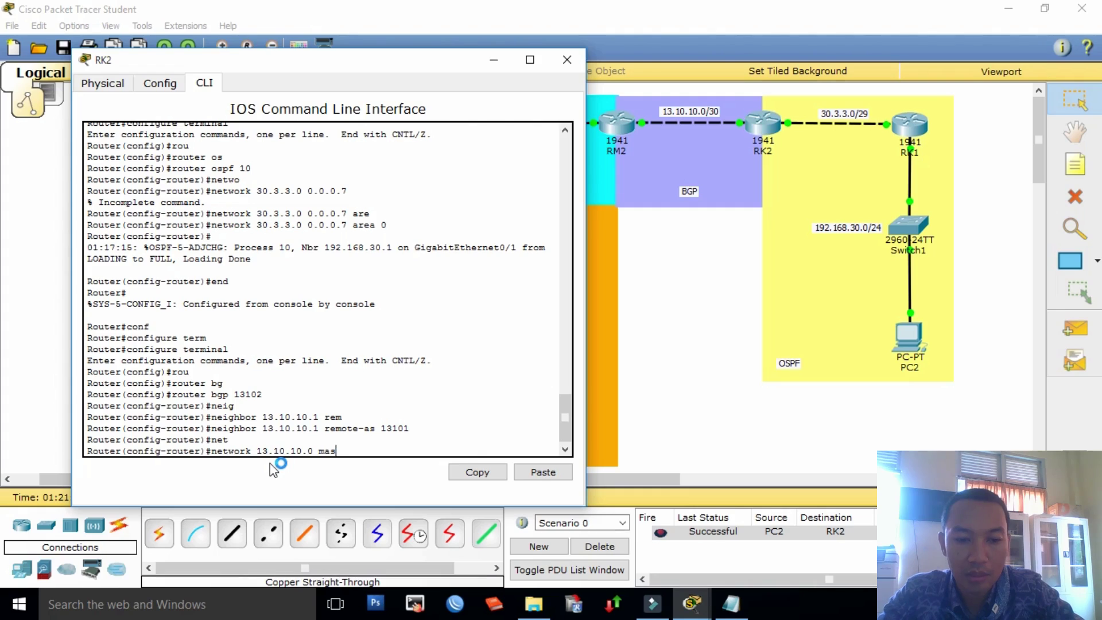
key(Tab)
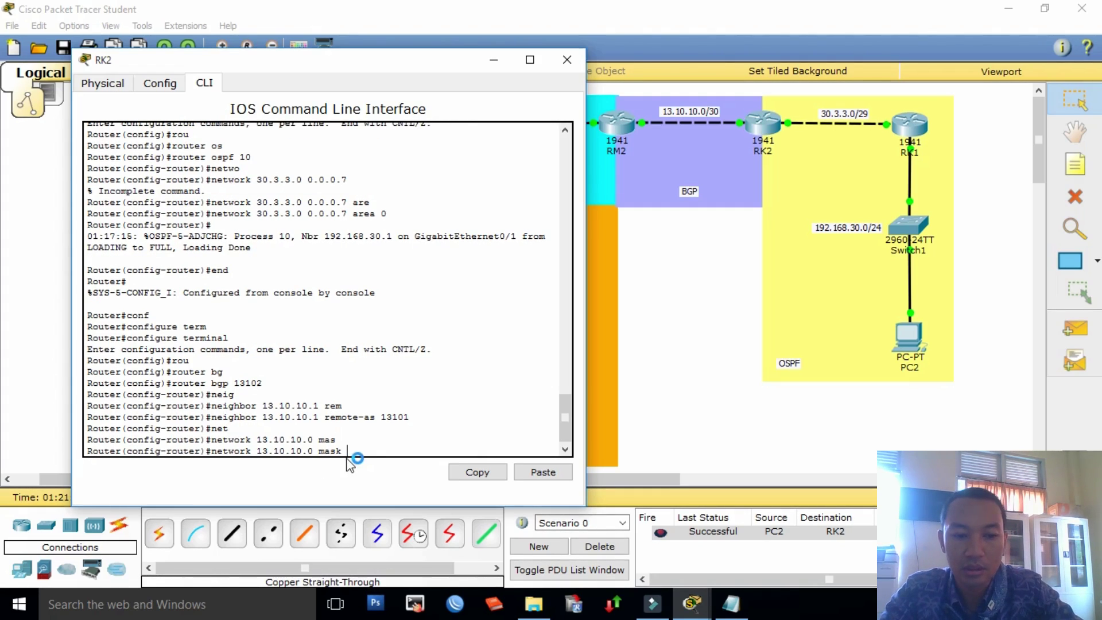
text(255)
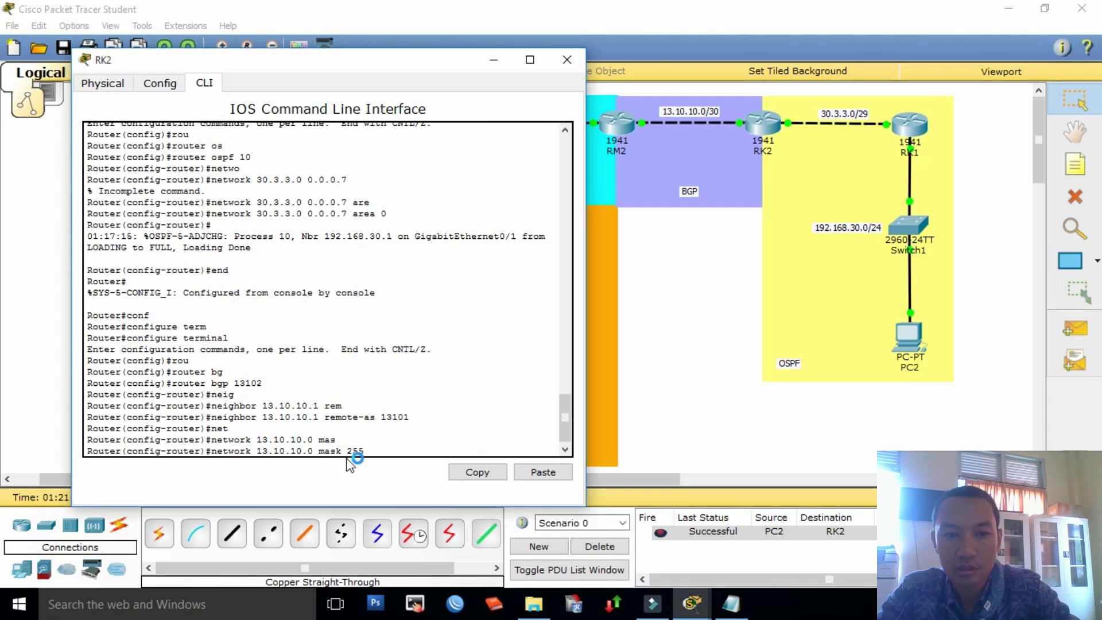
text(.255.25)
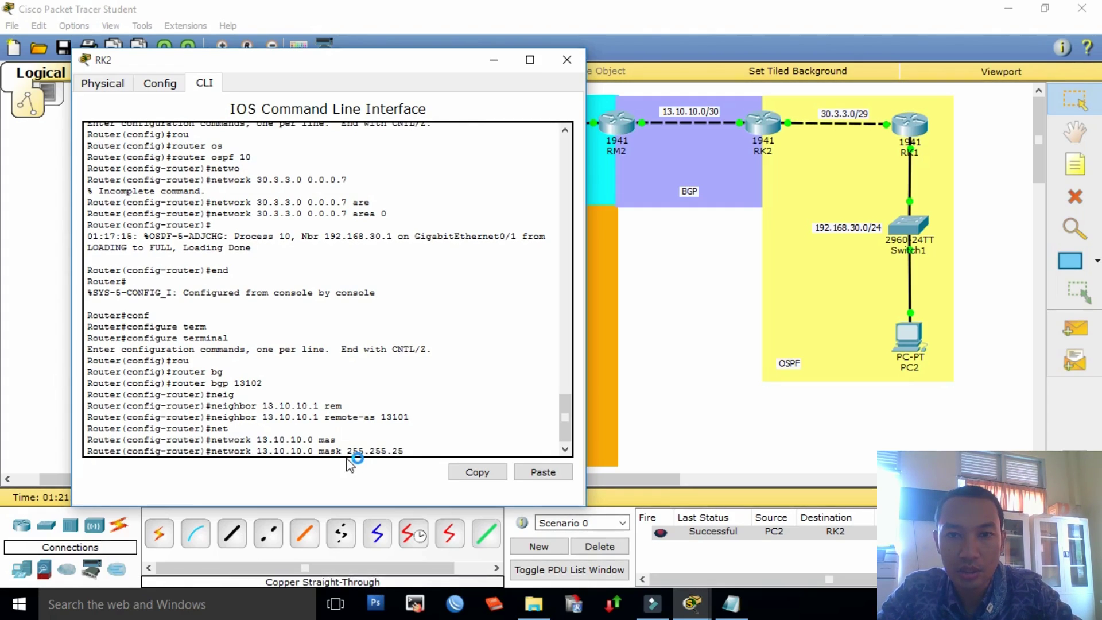
text(5.252)
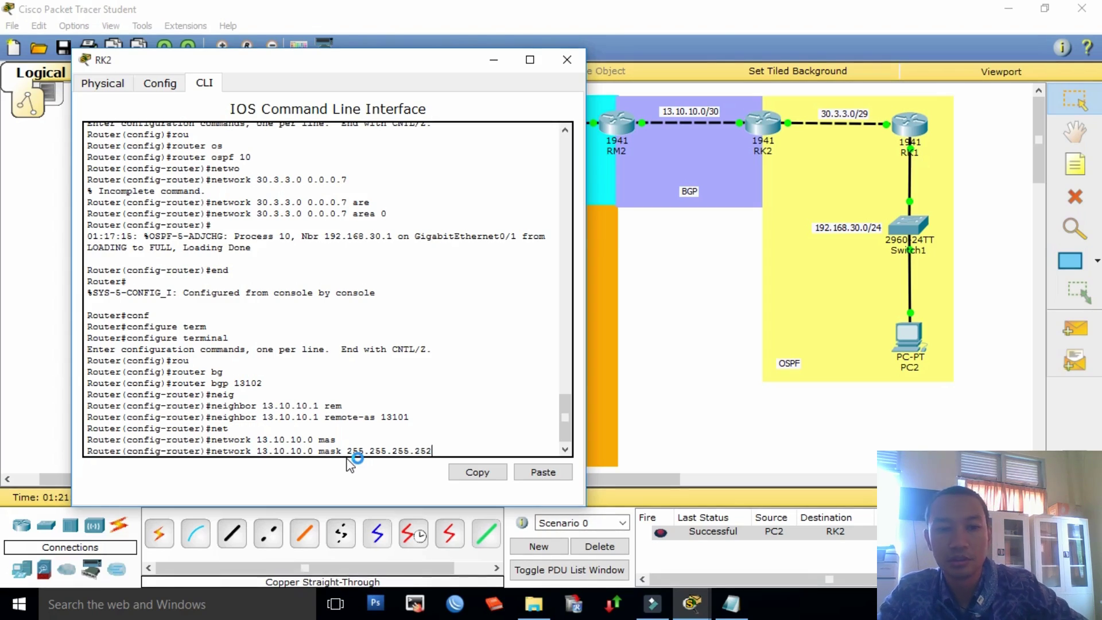
key(Return)
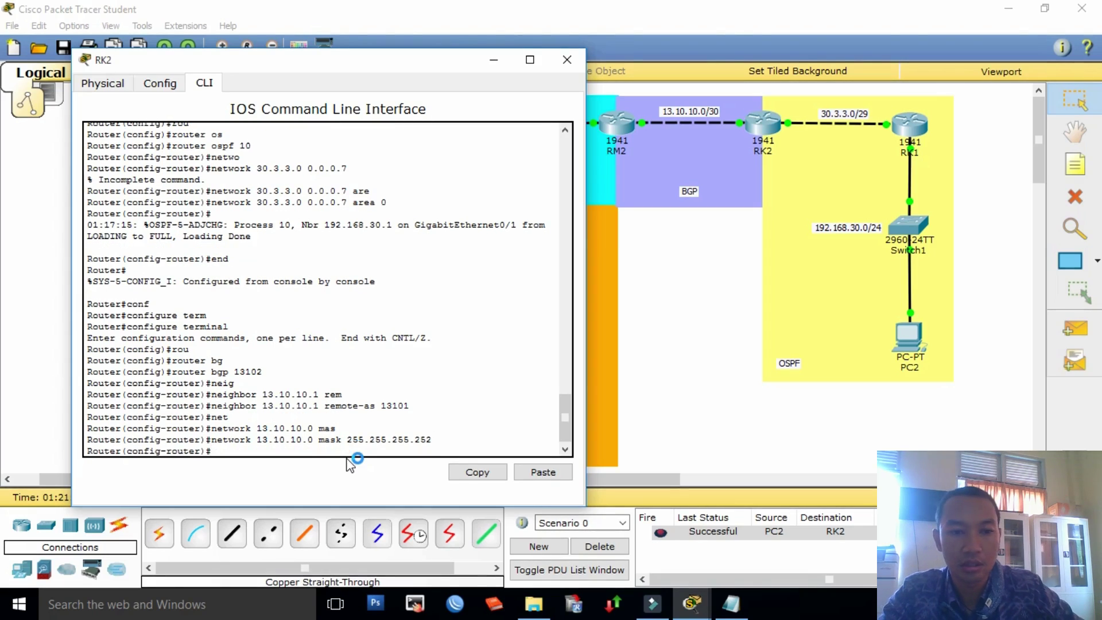
Step: End RK2's router configuration mode and return to the privileged prompt
text(end)
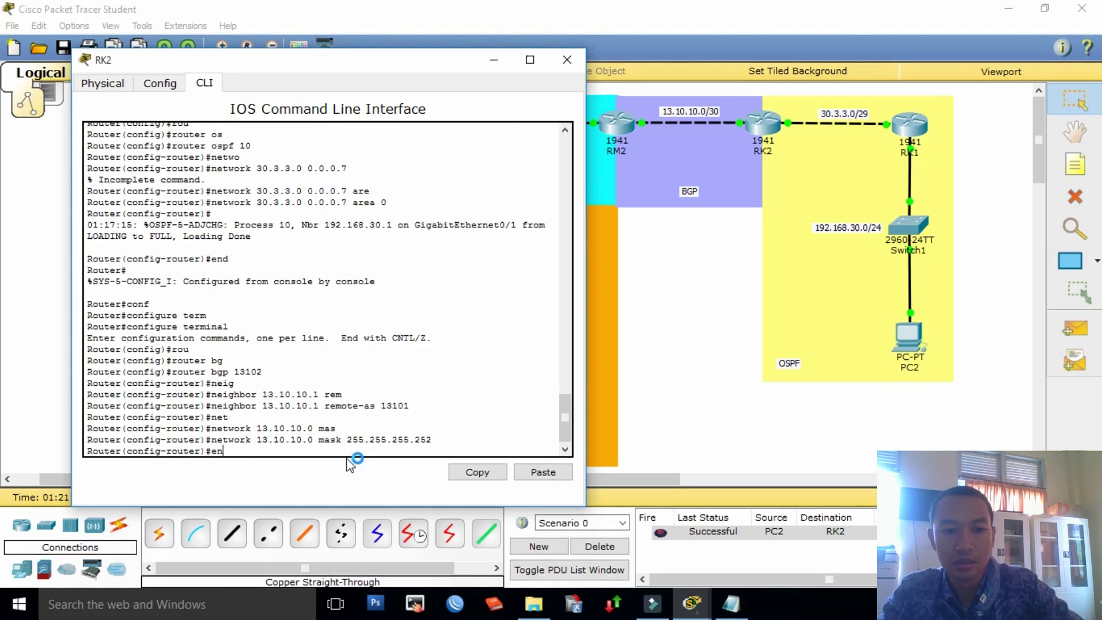
key(Return)
key(Return)
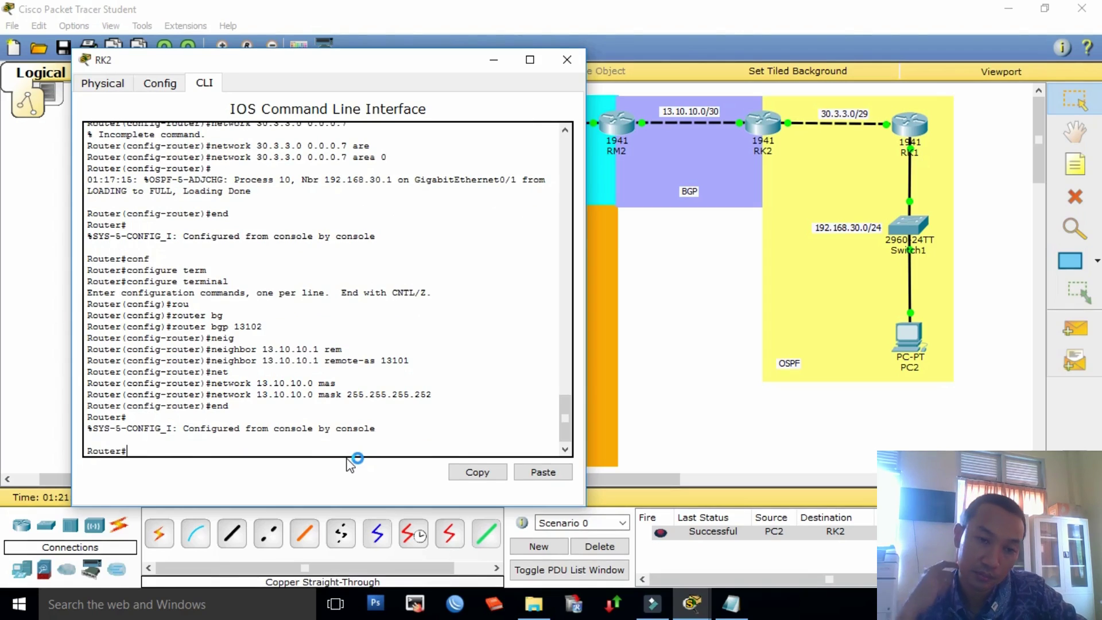
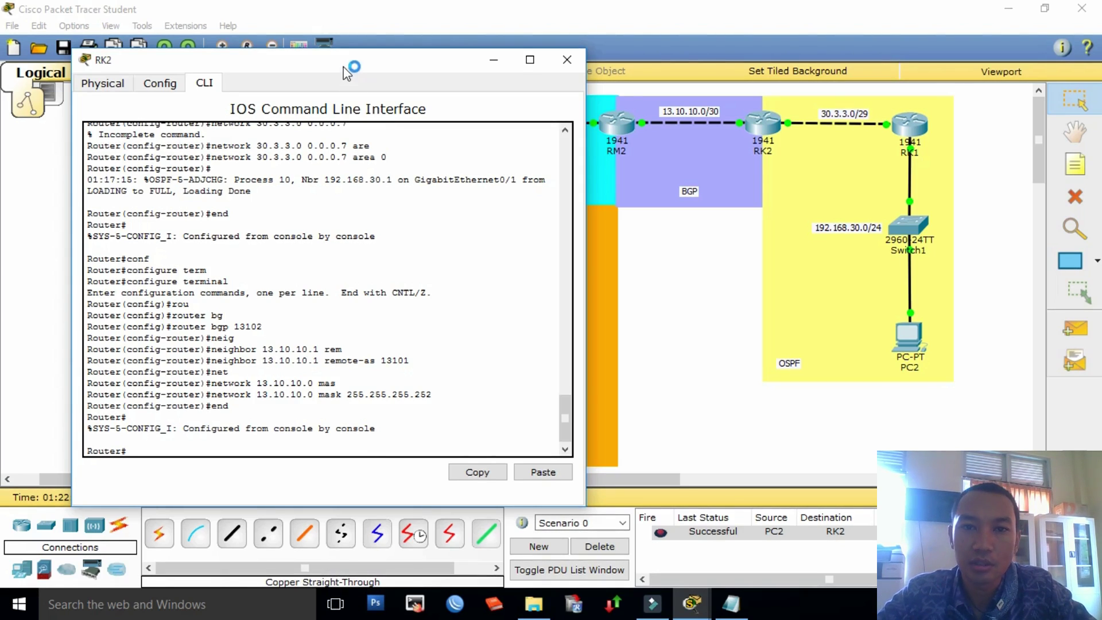
Step: Save RK2's configuration with copy running-config startup-config, accepting the default destination filename
drag(342, 63, 276, 33)
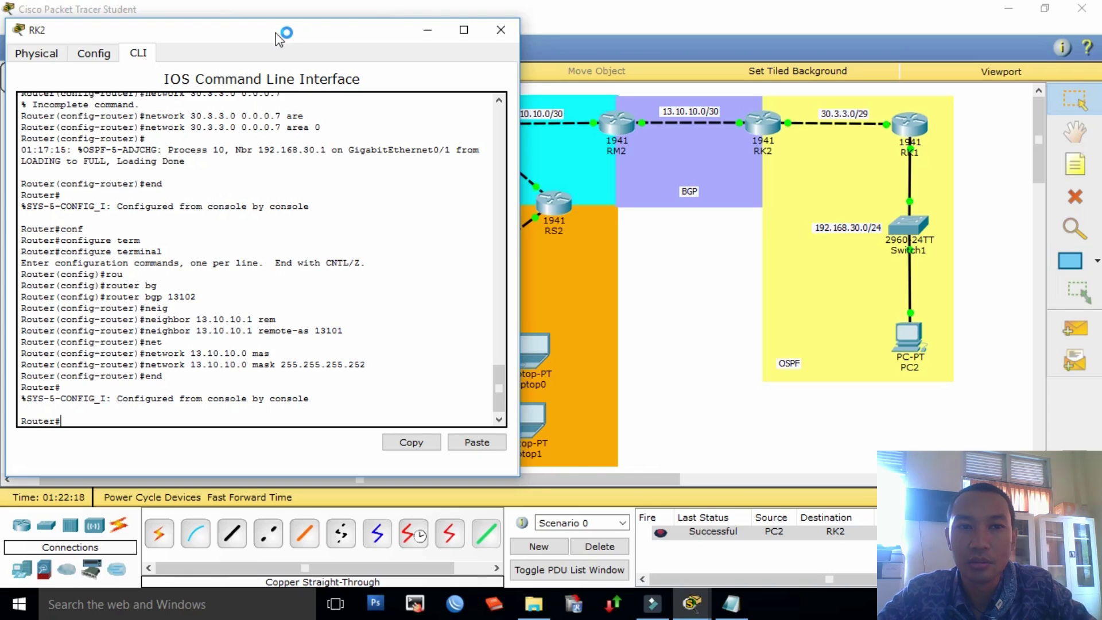
drag(275, 33, 277, 36)
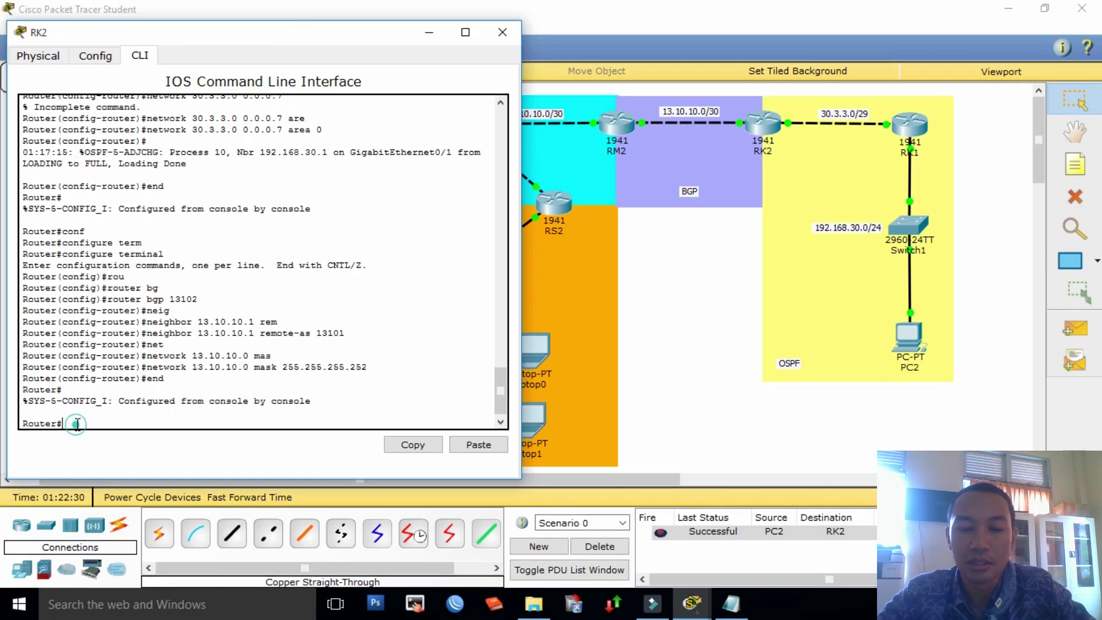
text(cop)
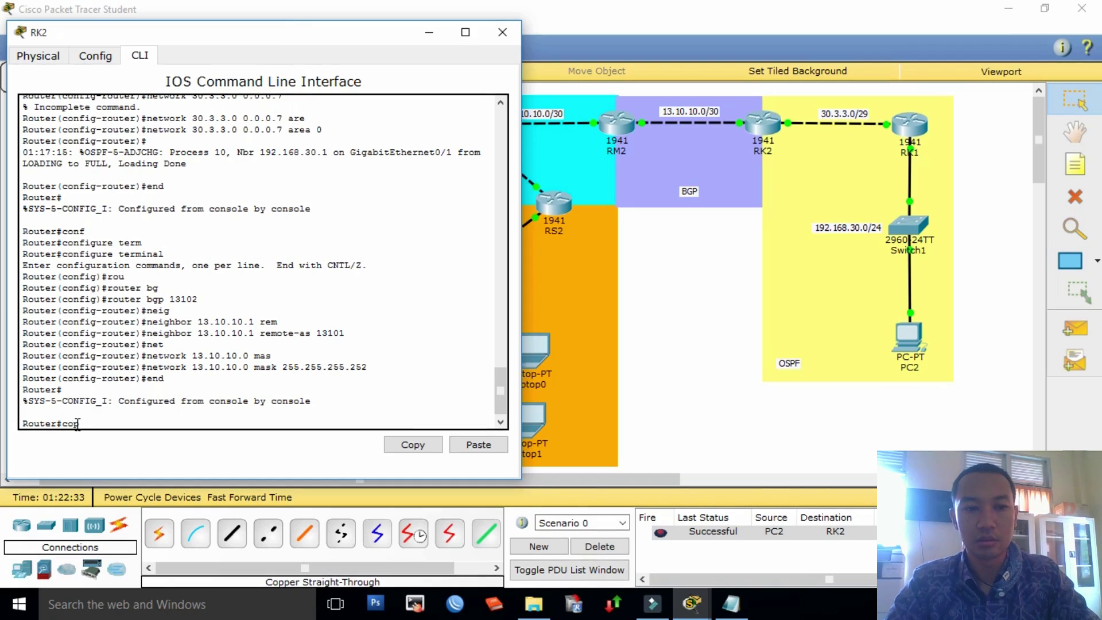
key(Tab)
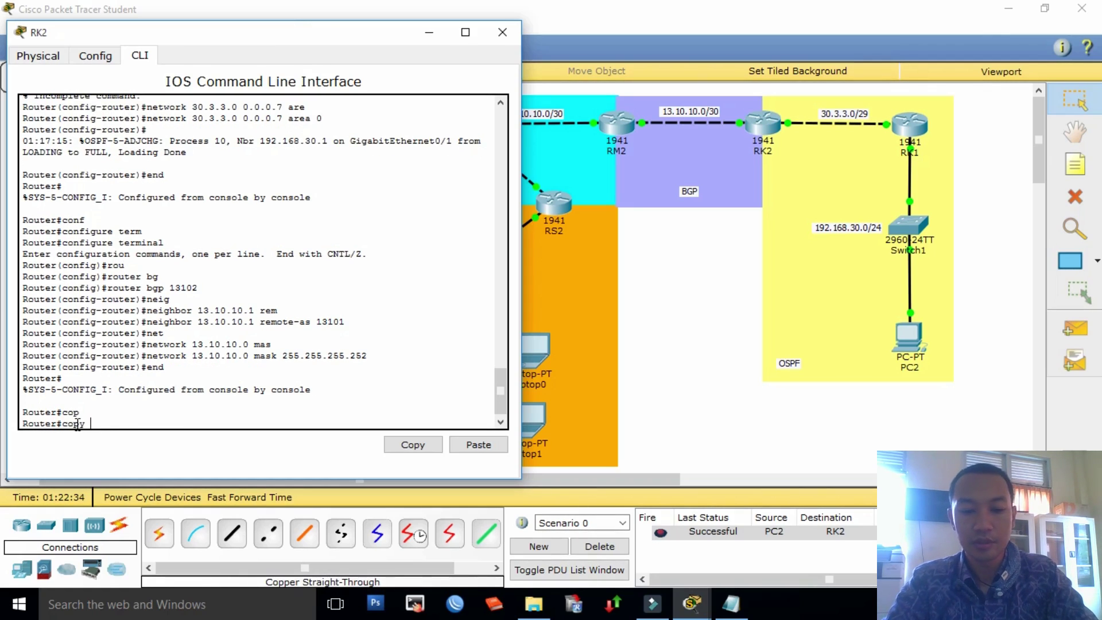
text(runn)
key(Tab)
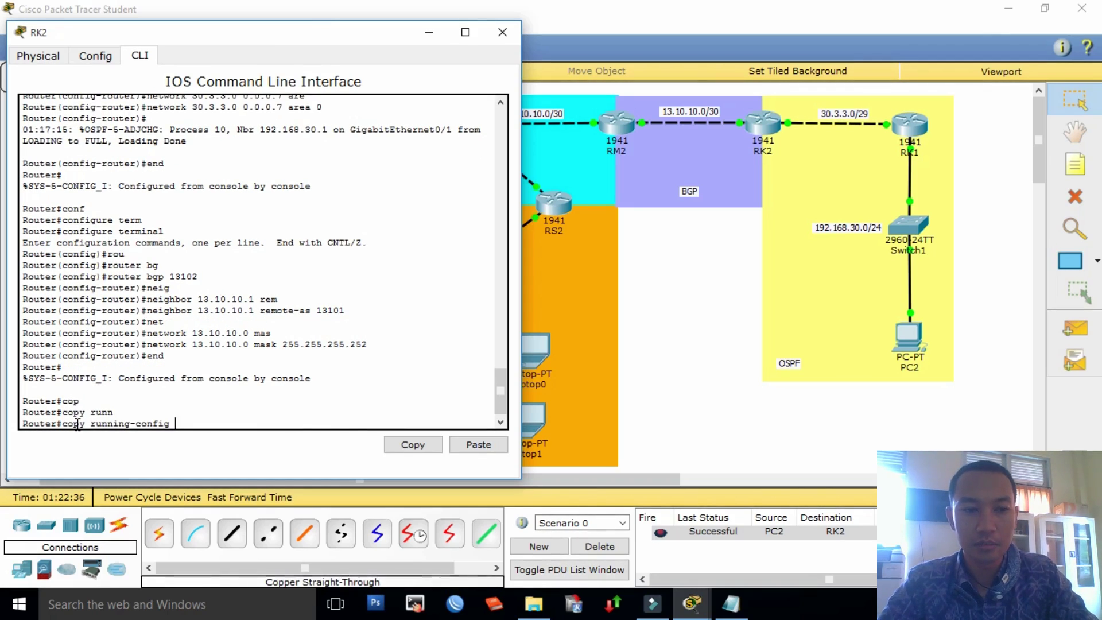
drag(174, 424, 91, 424)
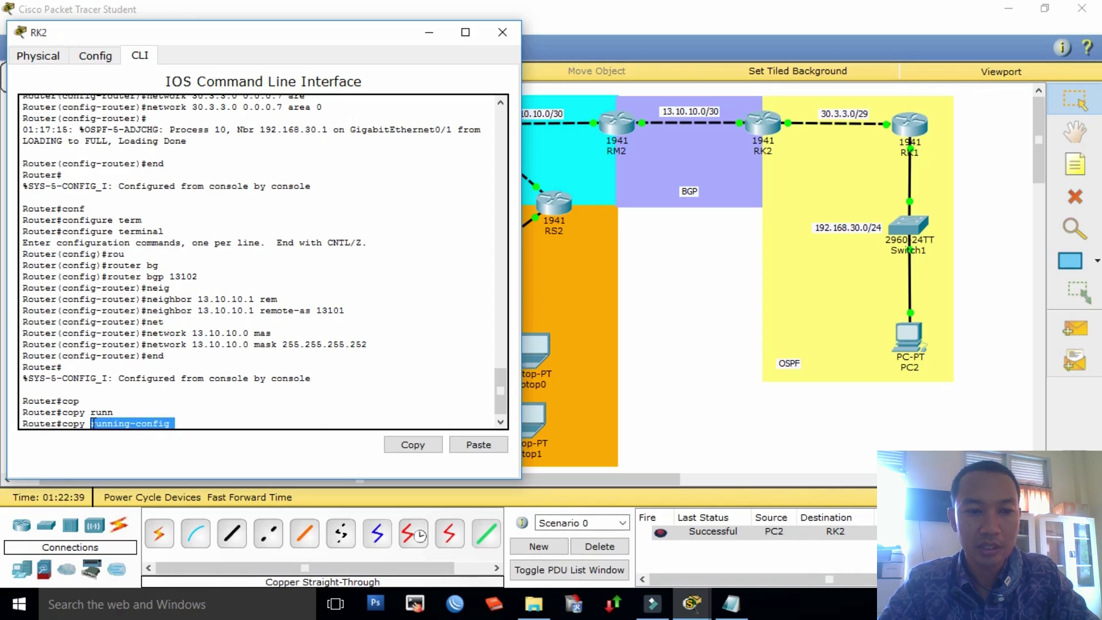
click(186, 423)
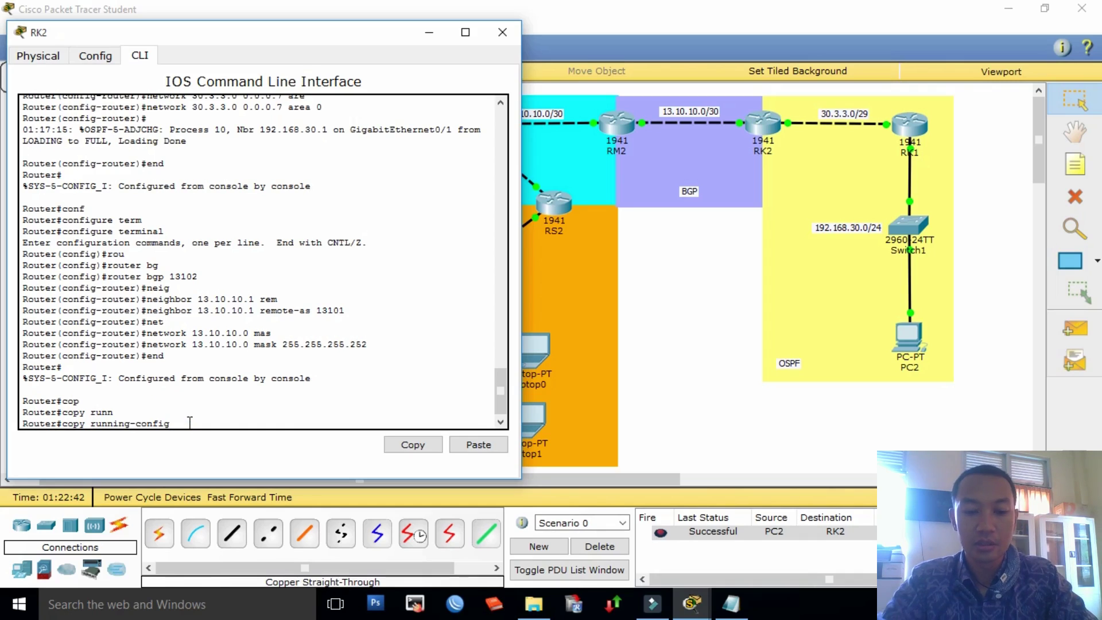
text(st)
key(Tab)
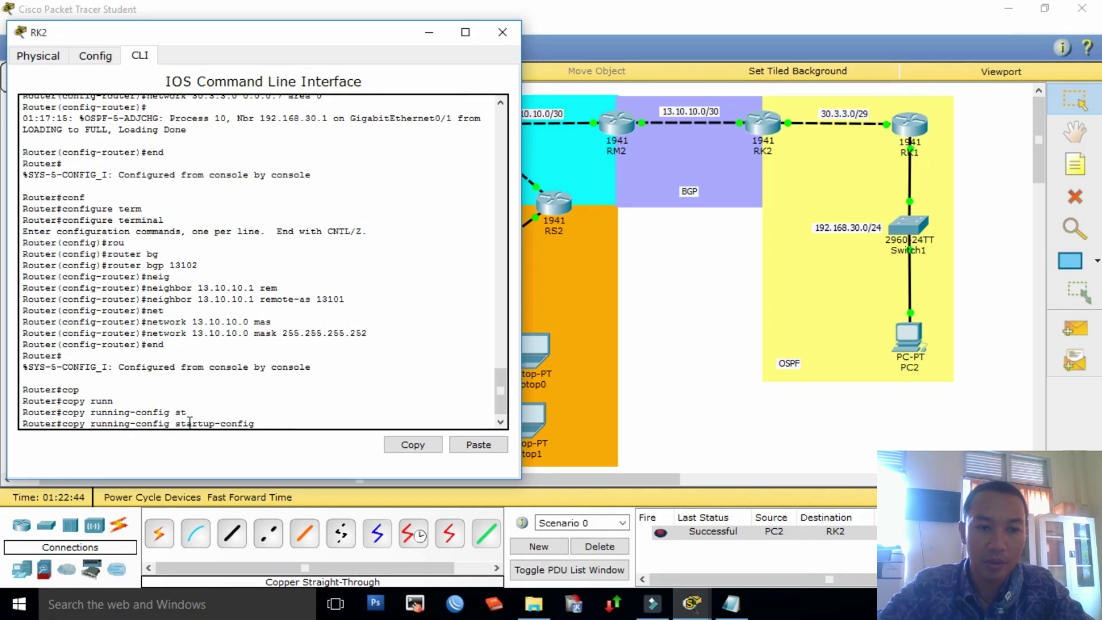
drag(256, 424, 176, 421)
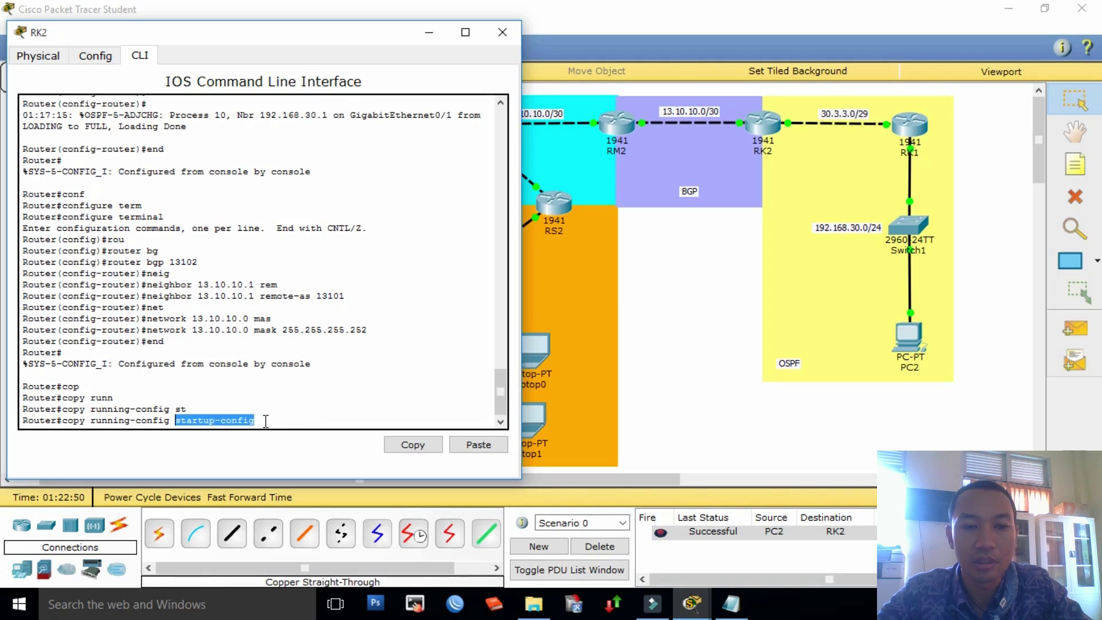
drag(264, 419, 187, 421)
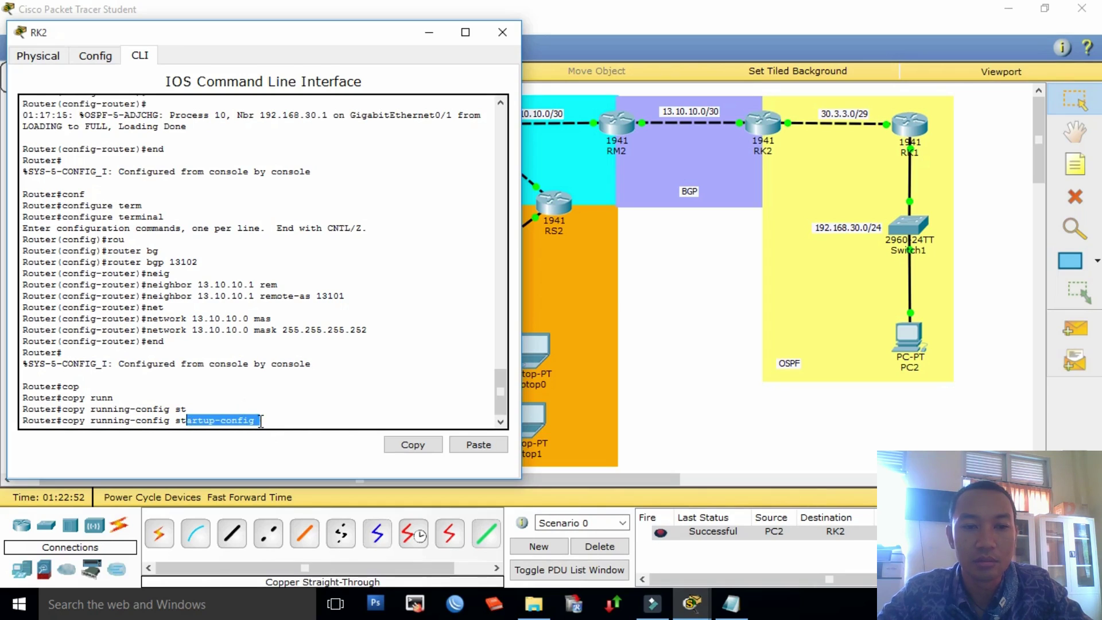
key(Return)
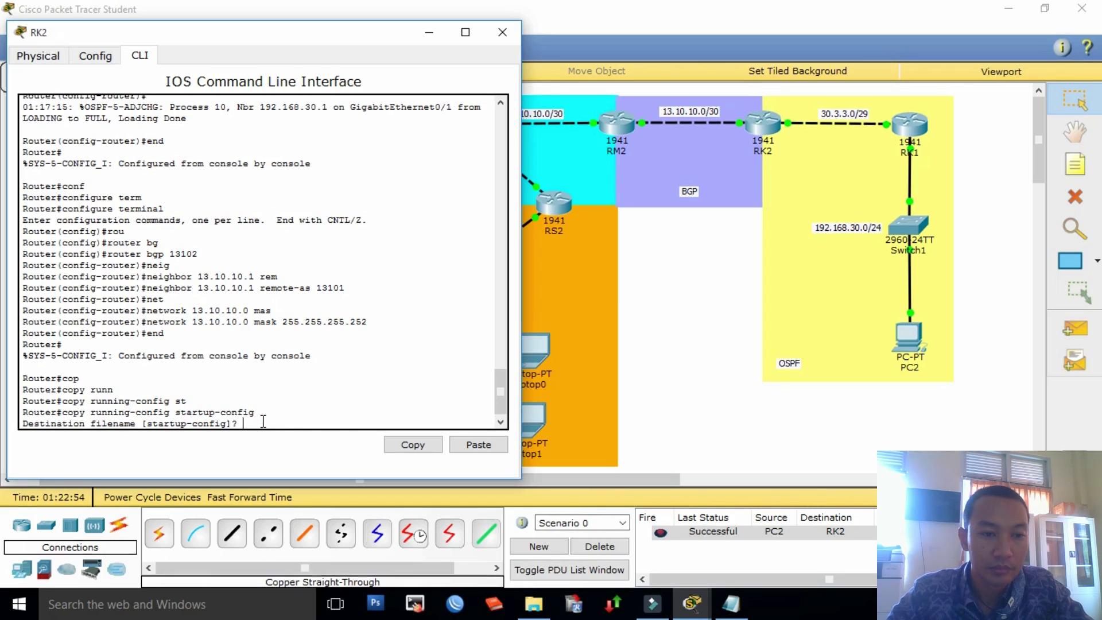
key(Return)
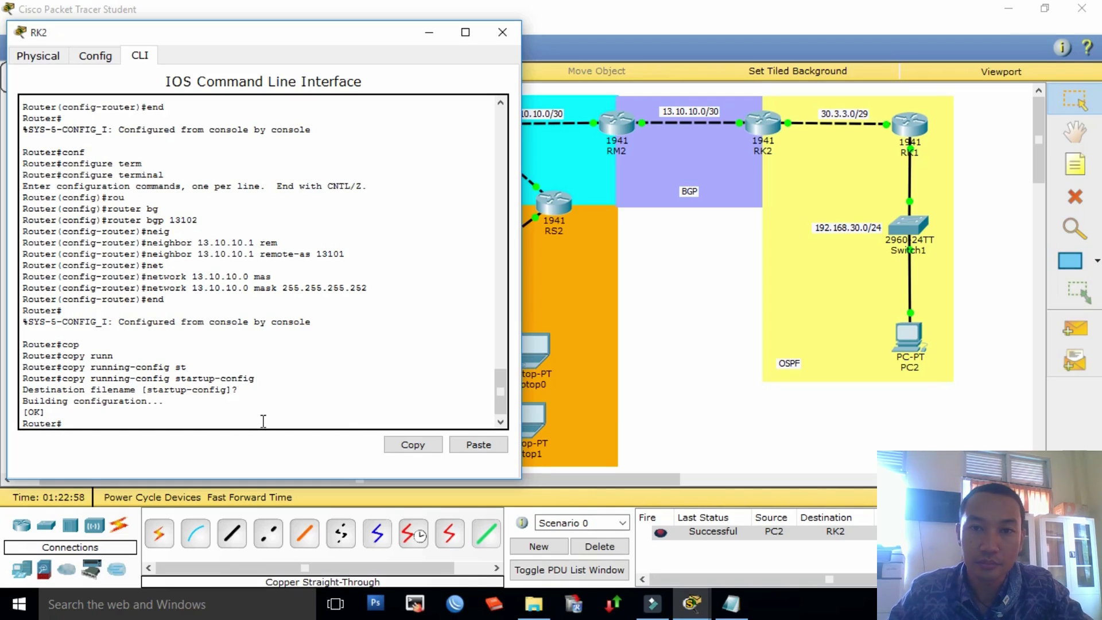
Step: Close RK2's window and test the BGP link with a simple PDU from RM2 to RK2
click(511, 32)
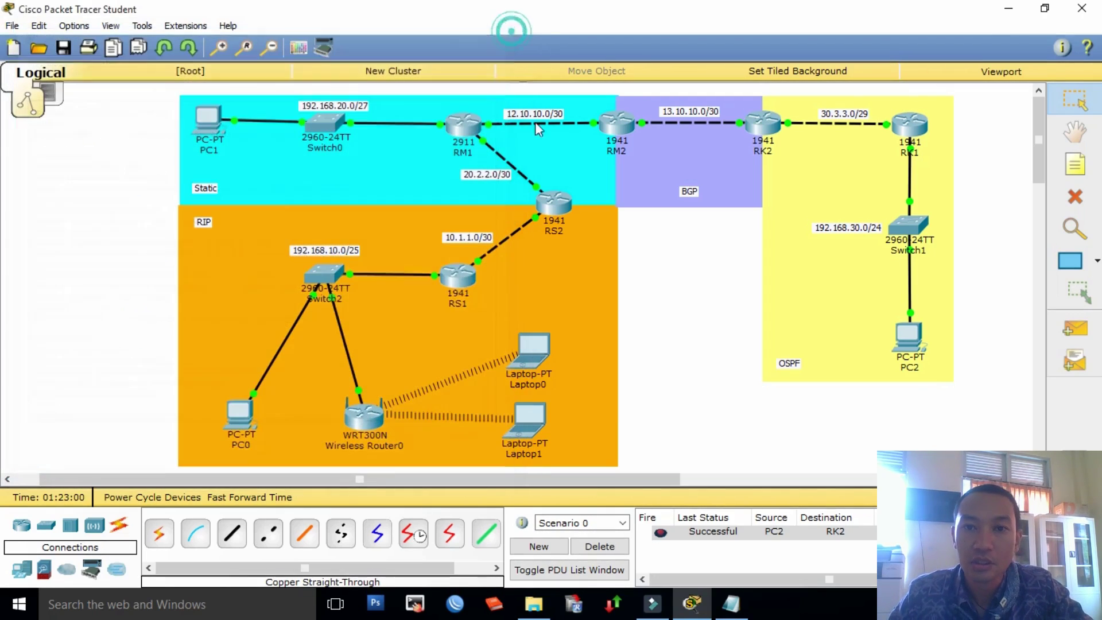
click(1075, 328)
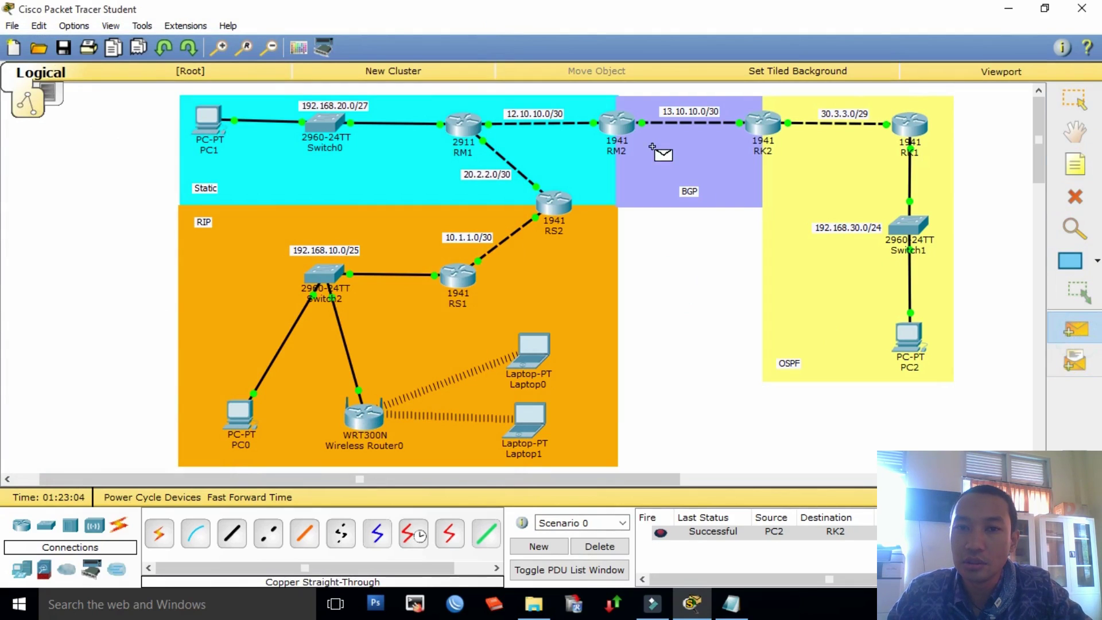
click(621, 122)
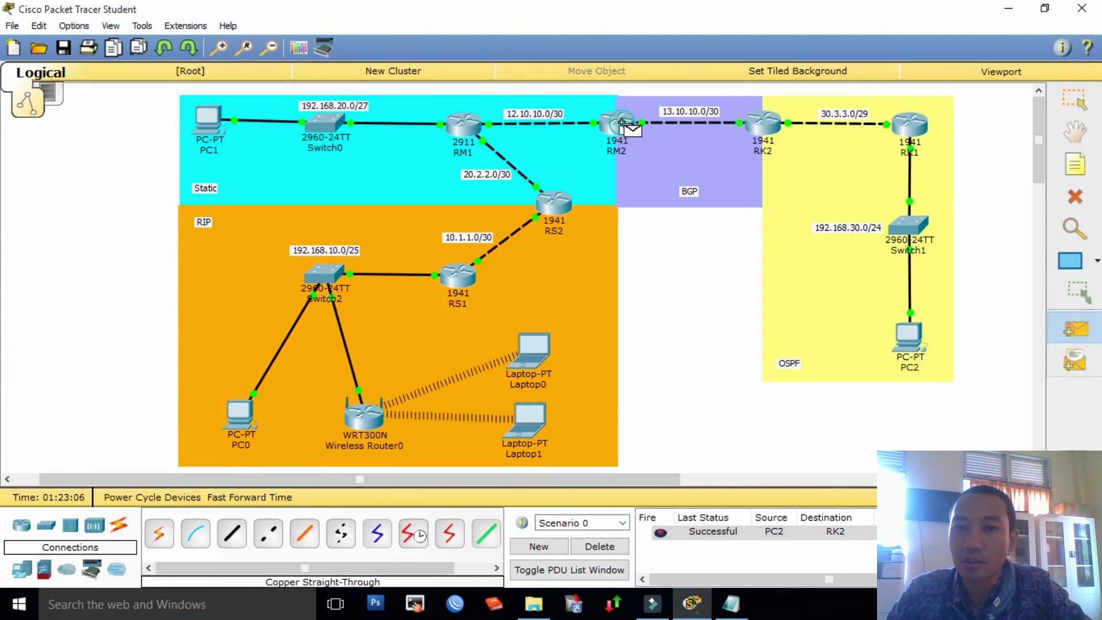
click(774, 127)
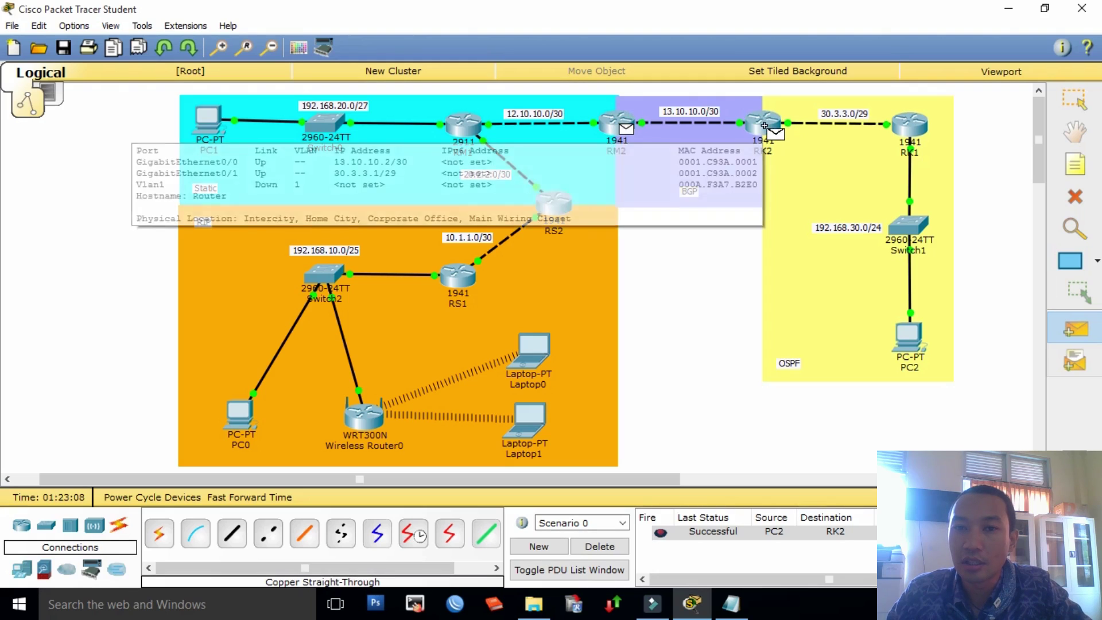
Step: Delete the scenario's existing PDUs and send a simple PDU from RK2 to RM2
click(599, 545)
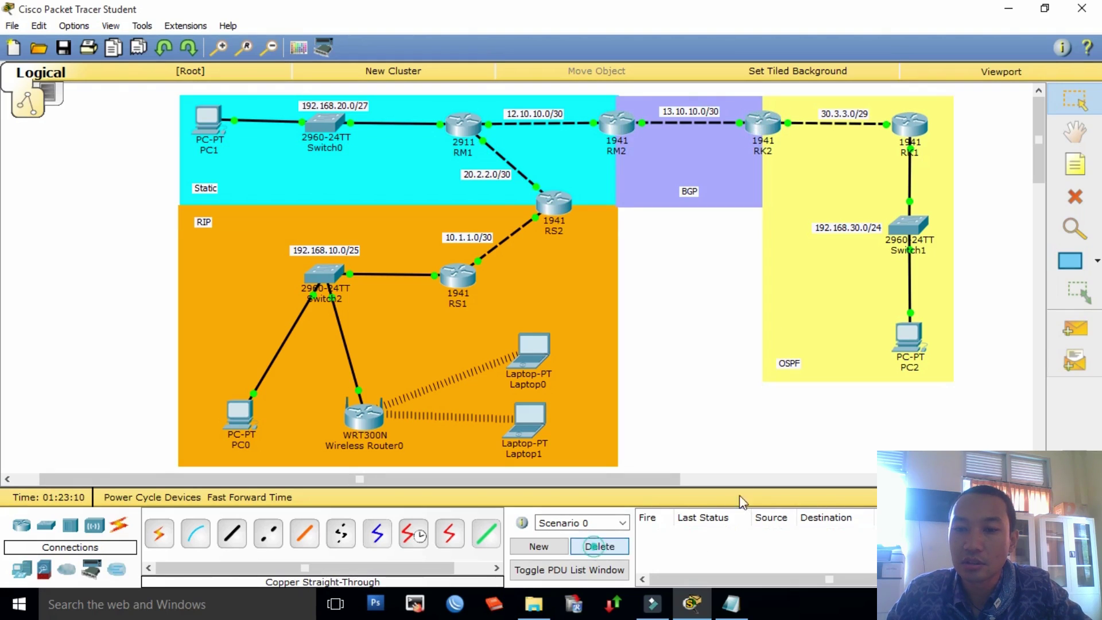
click(1075, 327)
click(768, 123)
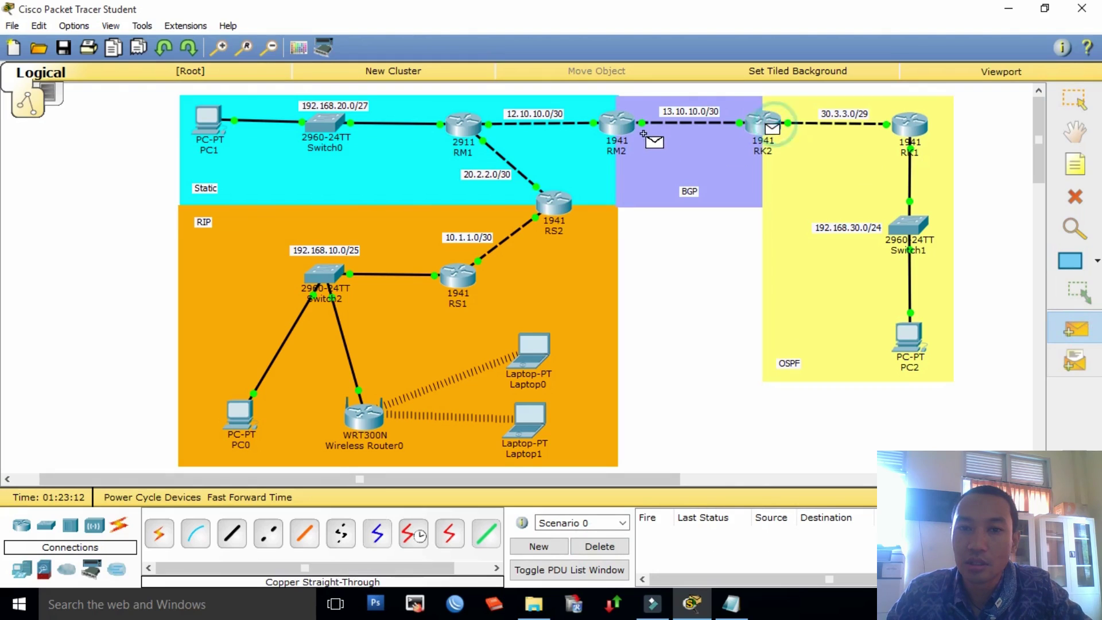
click(620, 123)
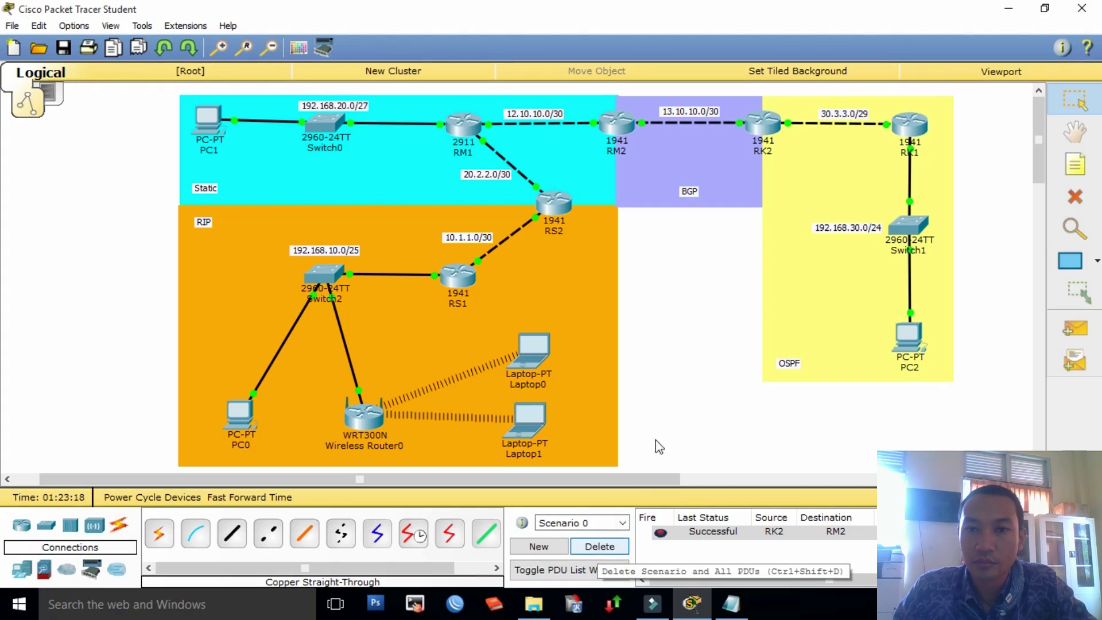
Step: Open router RM2's command line interface and move its window clear of the BGP area
click(690, 354)
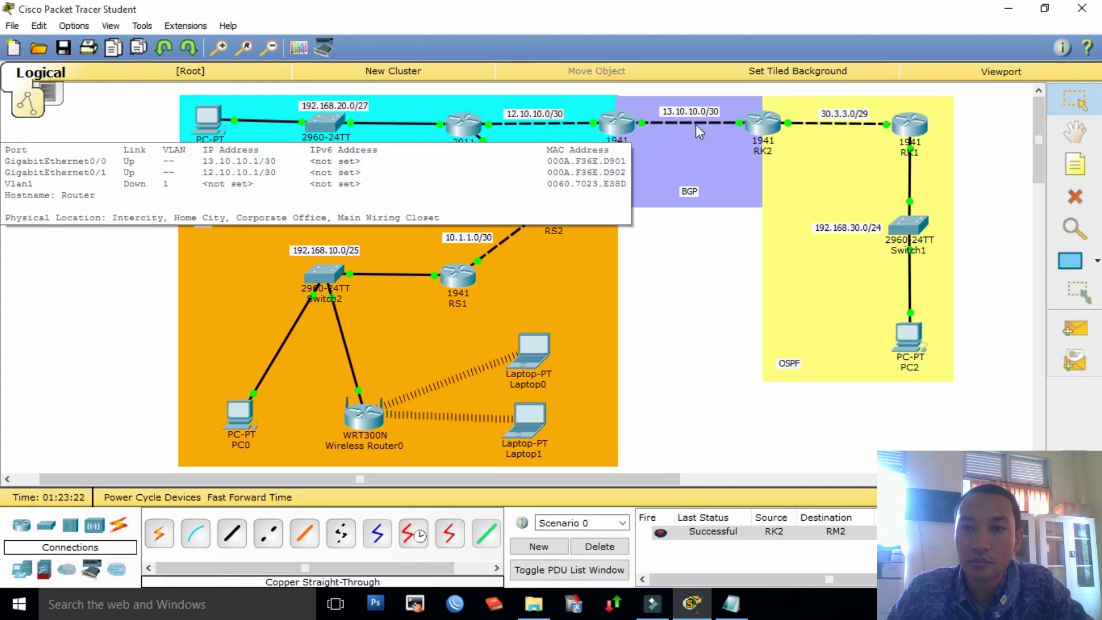
click(612, 126)
drag(629, 109, 393, 61)
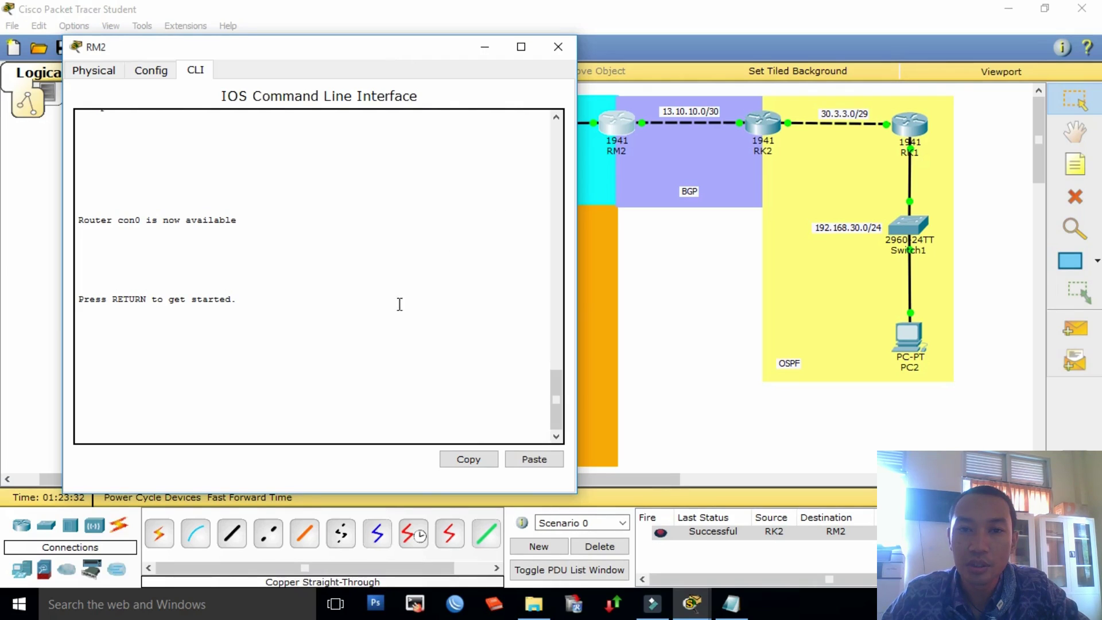
Step: Start RM2's console session and enter privileged EXEC mode with the enable command
key(Return)
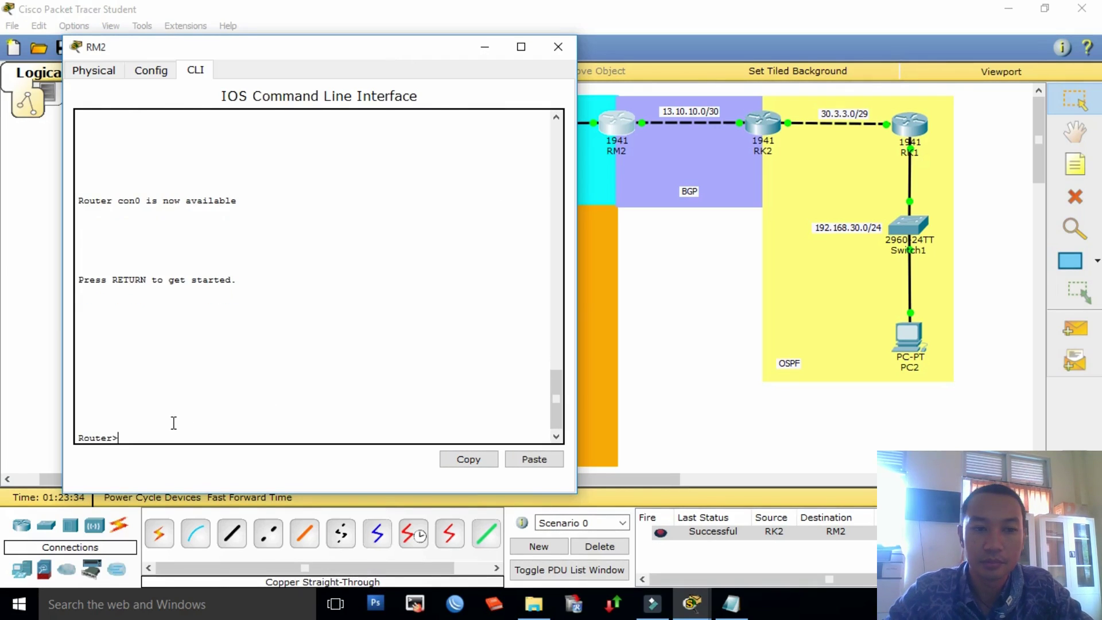
text(e)
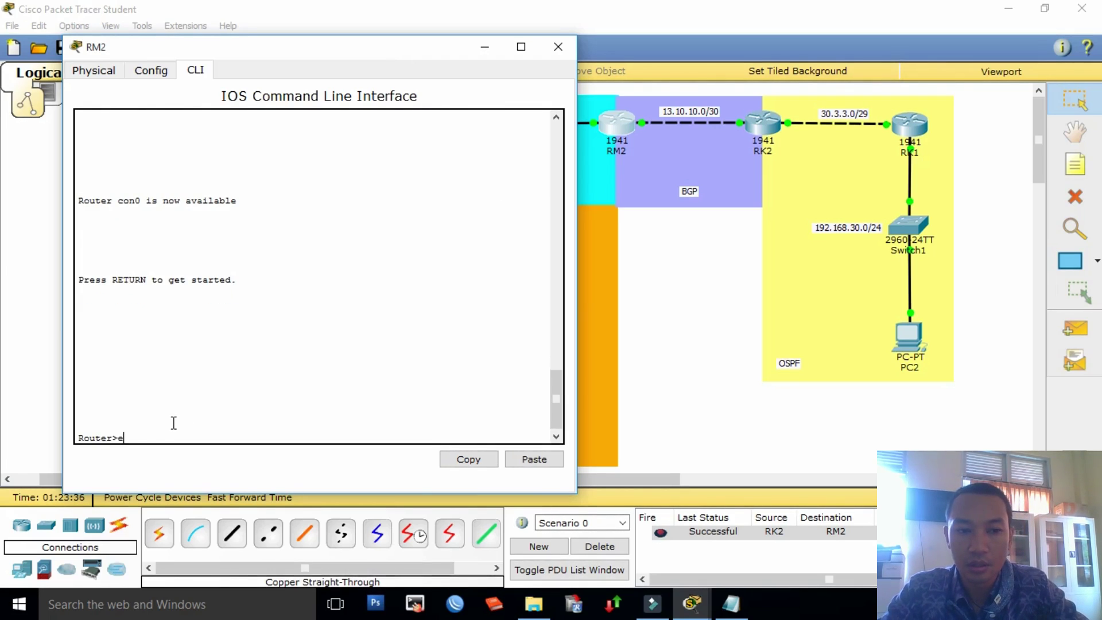
text(nd)
key(Return)
key(Up)
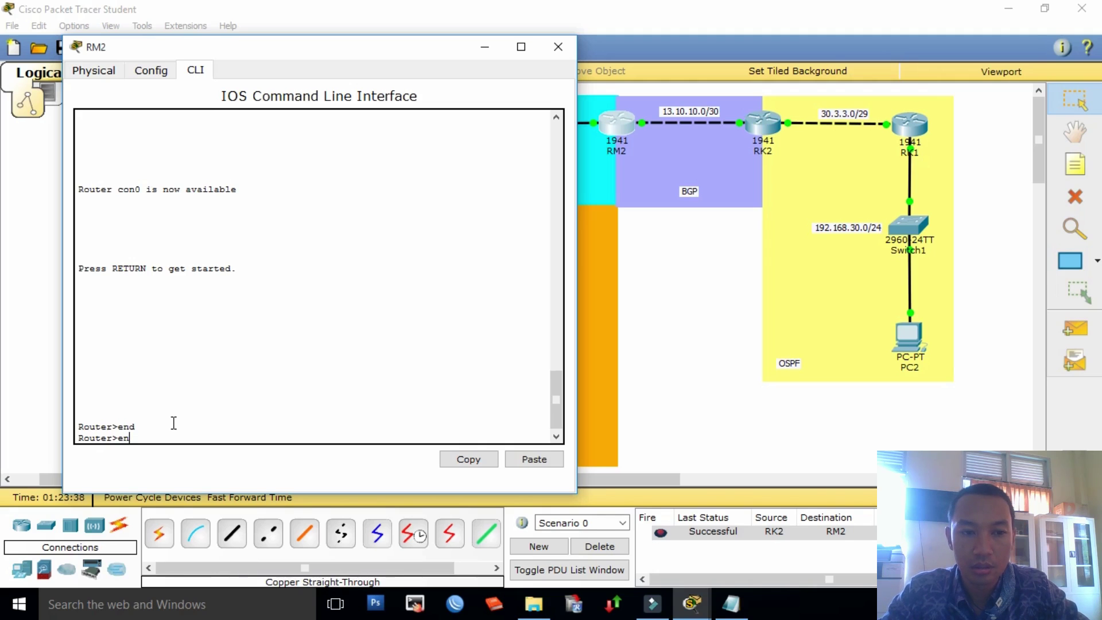
text(a)
key(Tab)
key(Return)
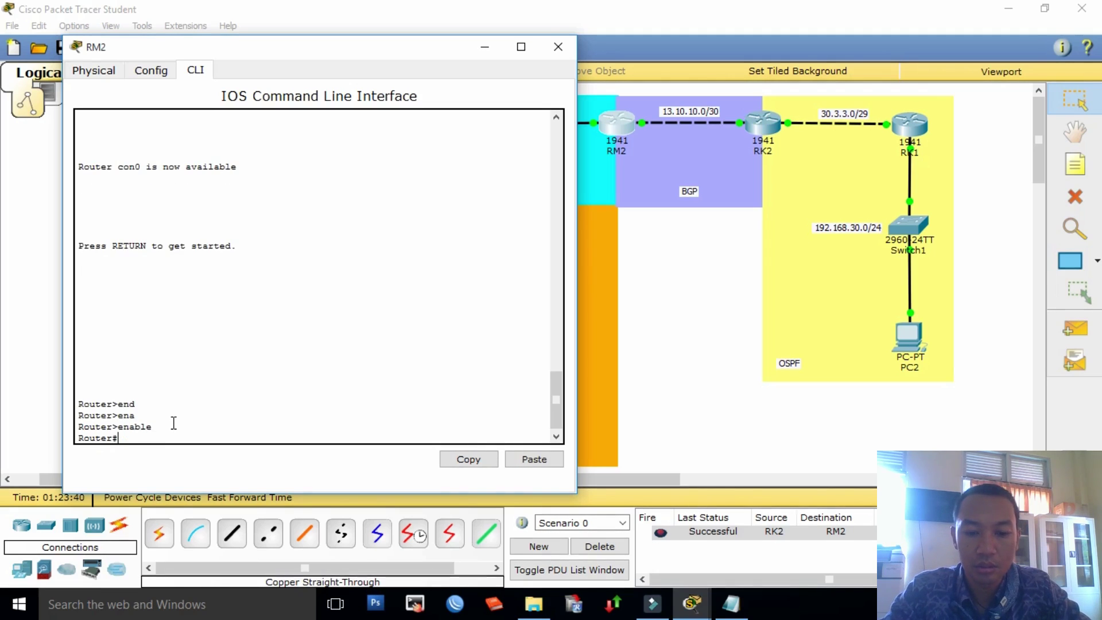
Step: Enter RM2's global configuration mode and start BGP routing with router bgp 13101
text(conf)
key(Tab)
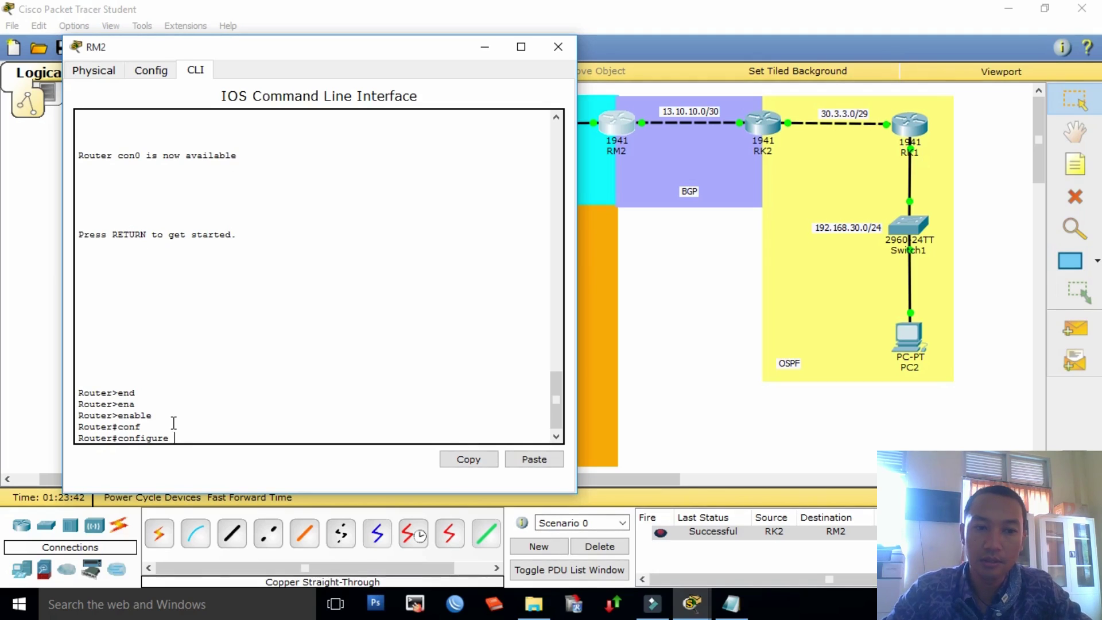
text(ter)
key(Tab)
key(Return)
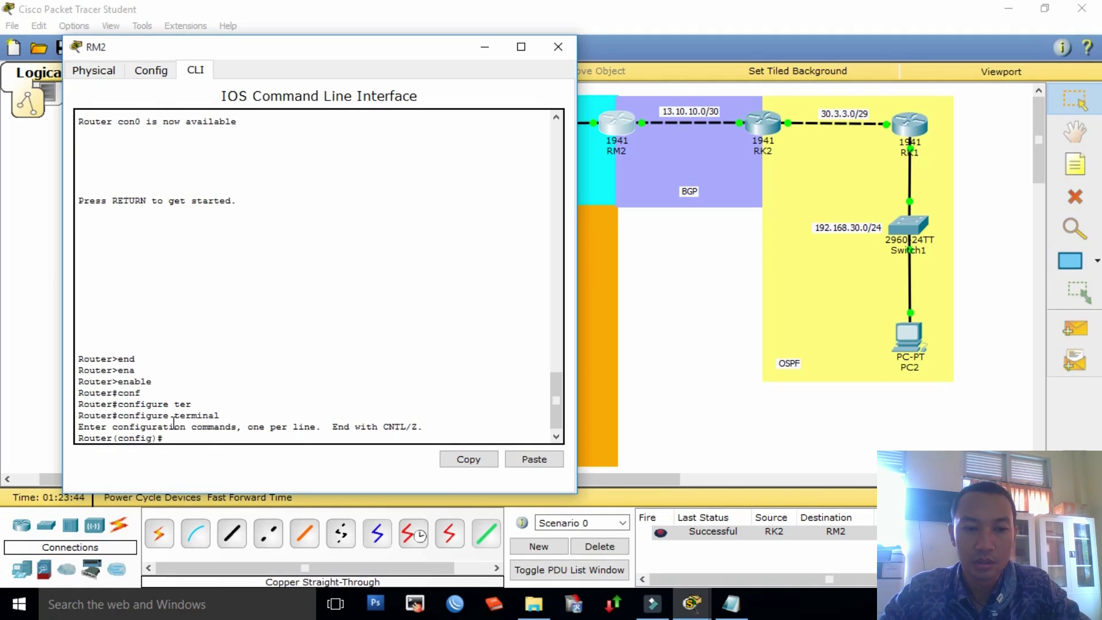
text(rou)
key(Tab)
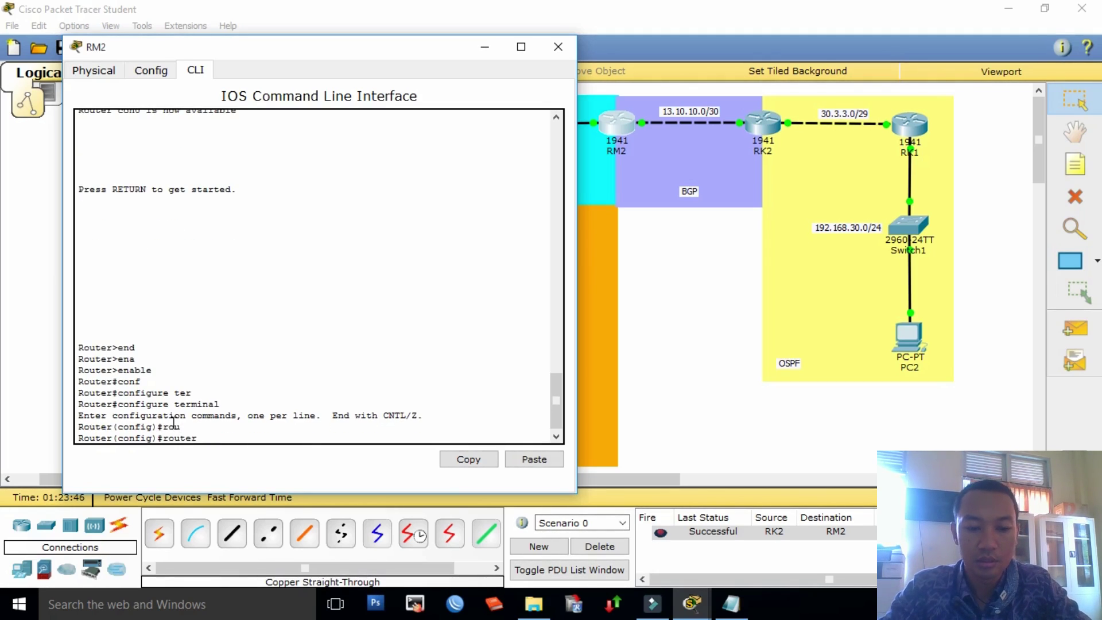
text(bg)
key(Tab)
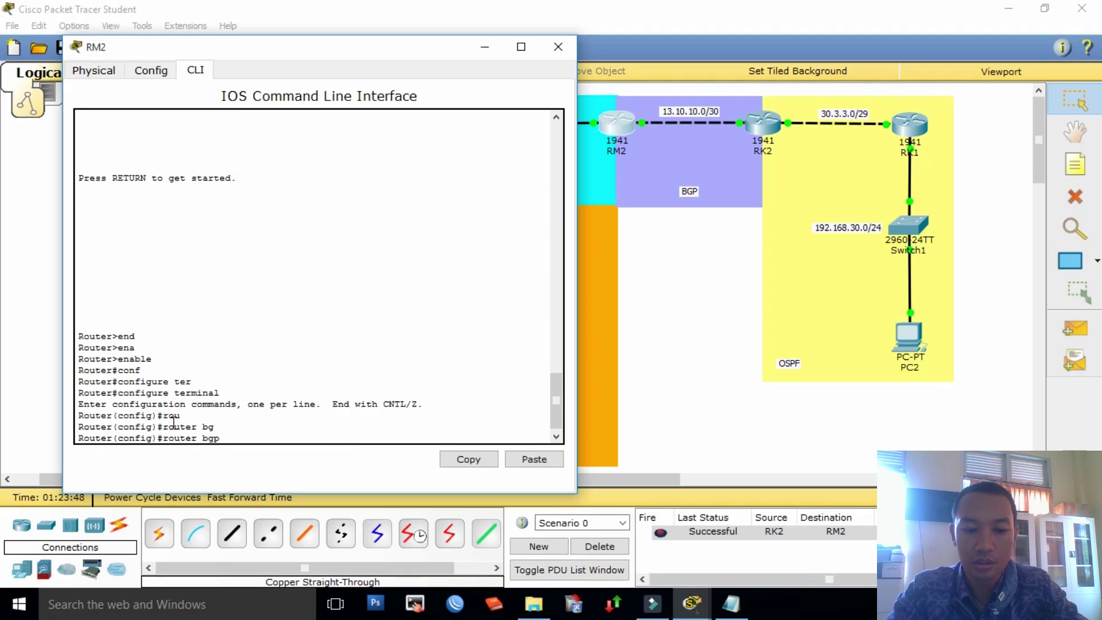
text(13101)
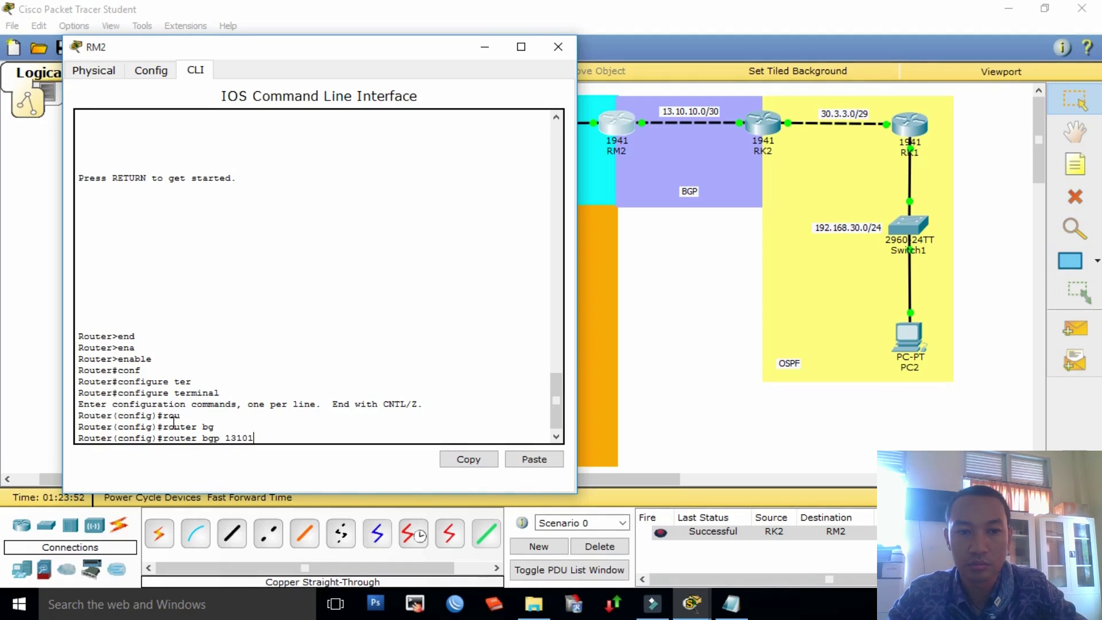
key(Return)
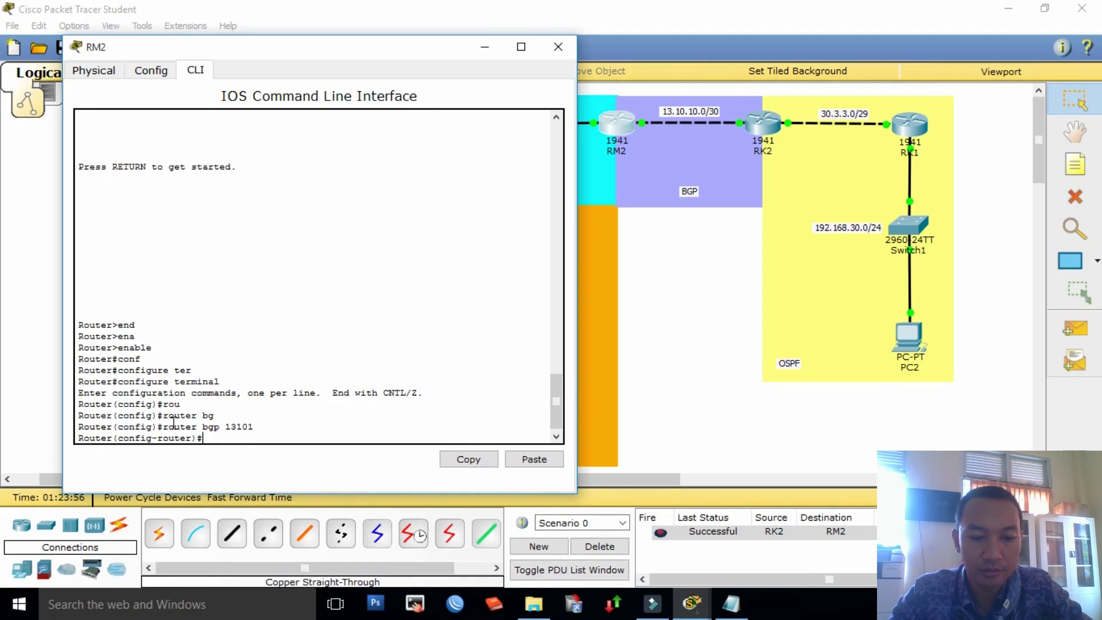
Step: Declare RK2 as RM2's BGP neighbor with neighbor 13.10.10.2 remote-as 13102
text(ne)
text(i)
key(Tab)
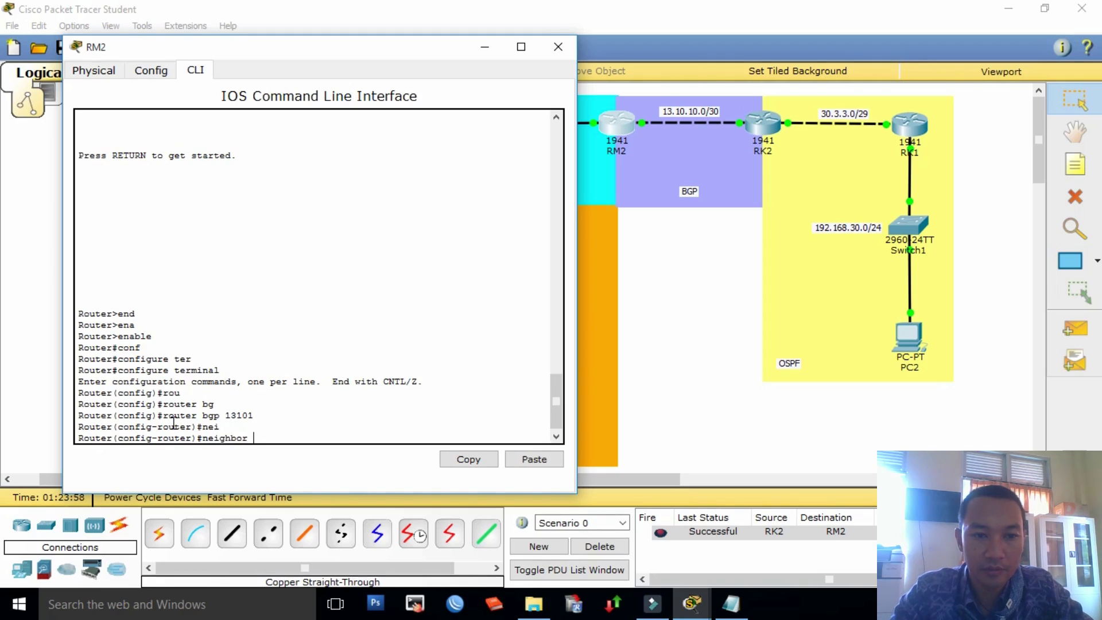
text(13.)
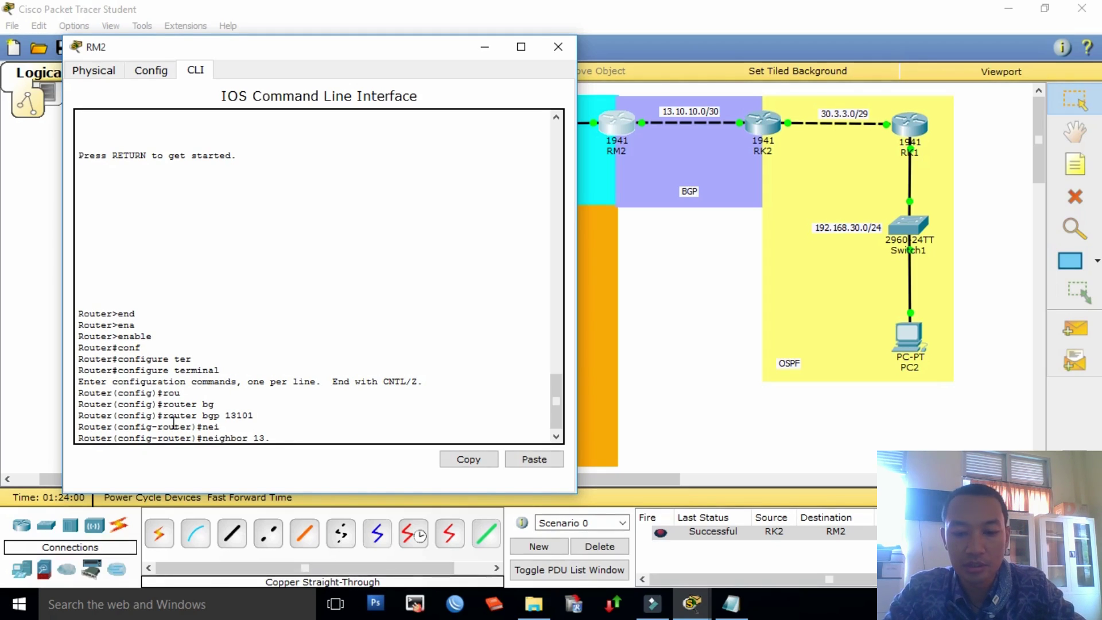
text(10.10.2)
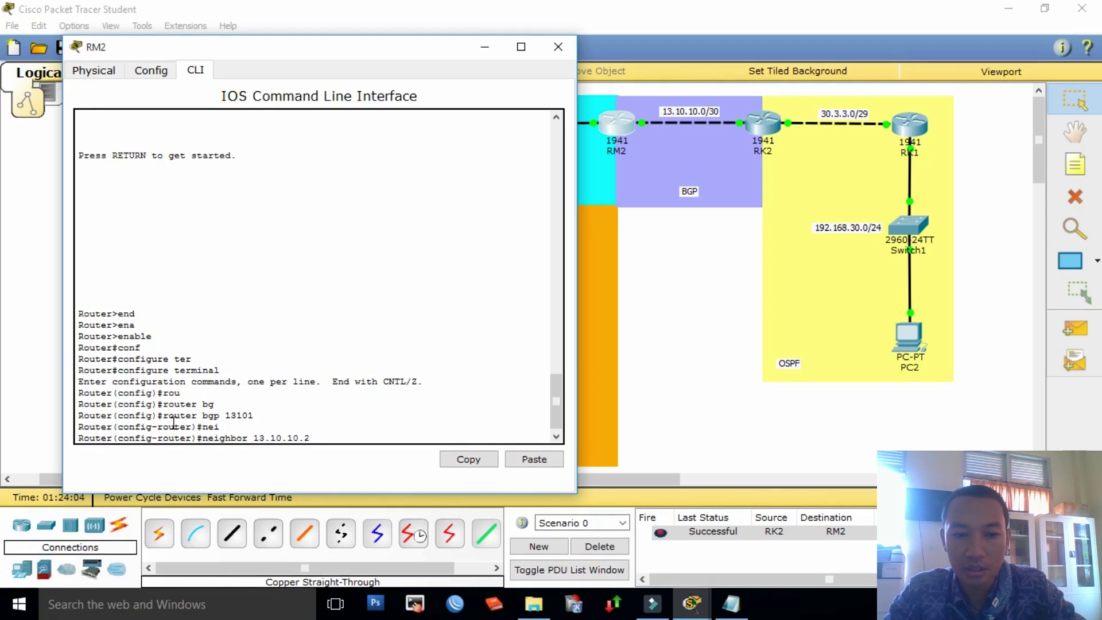
text( re)
key(Tab)
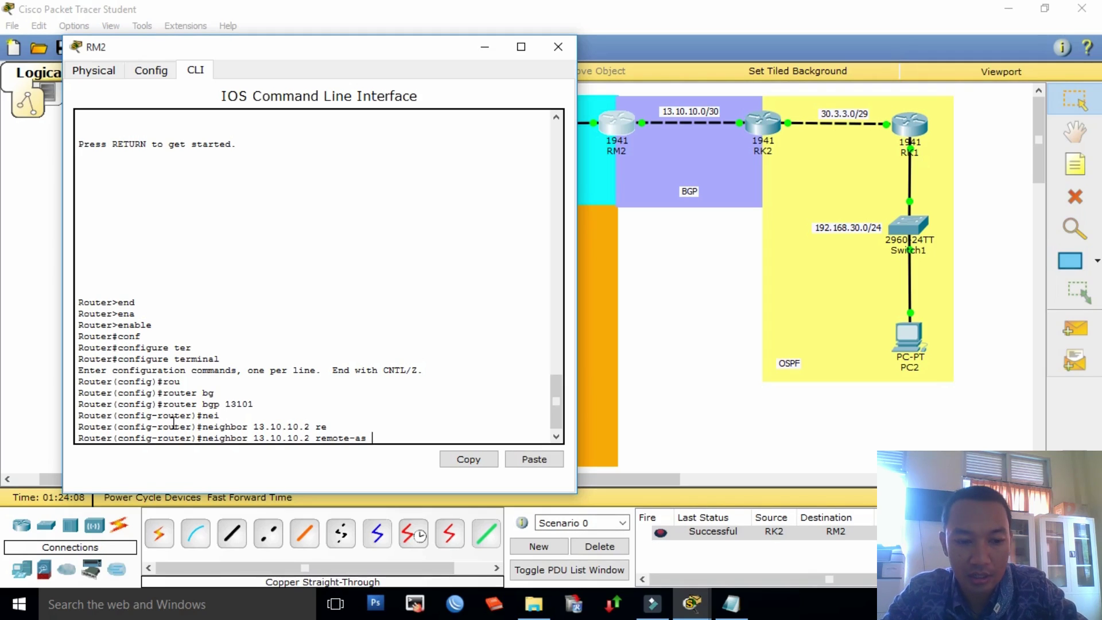
text(1310)
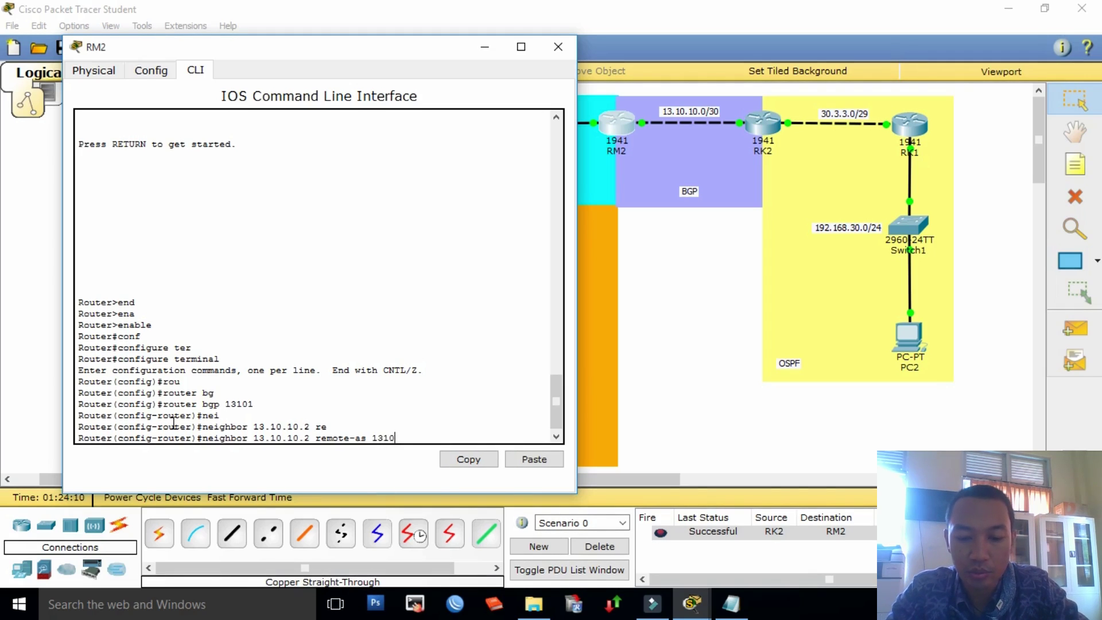
text(2)
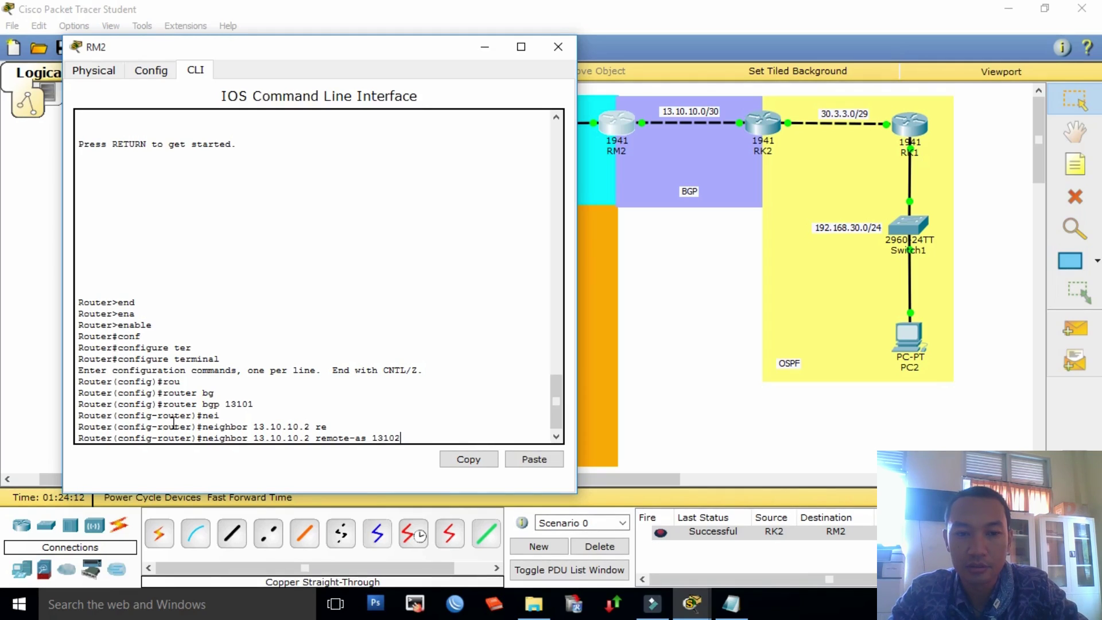
text(')
key(Return)
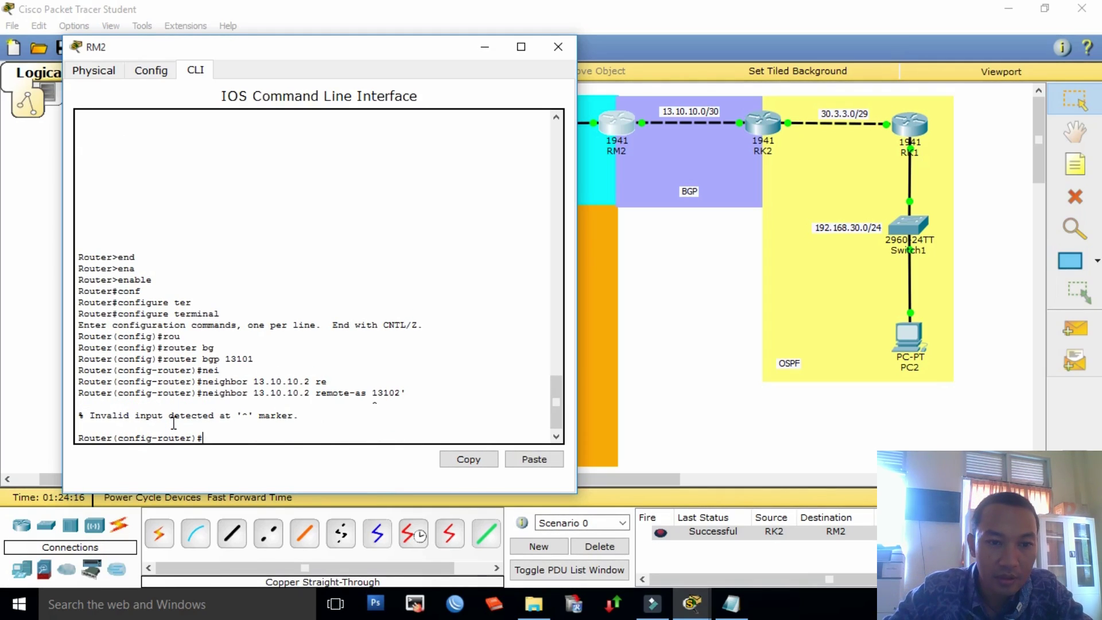
key(Up)
key(BackSpace)
key(Return)
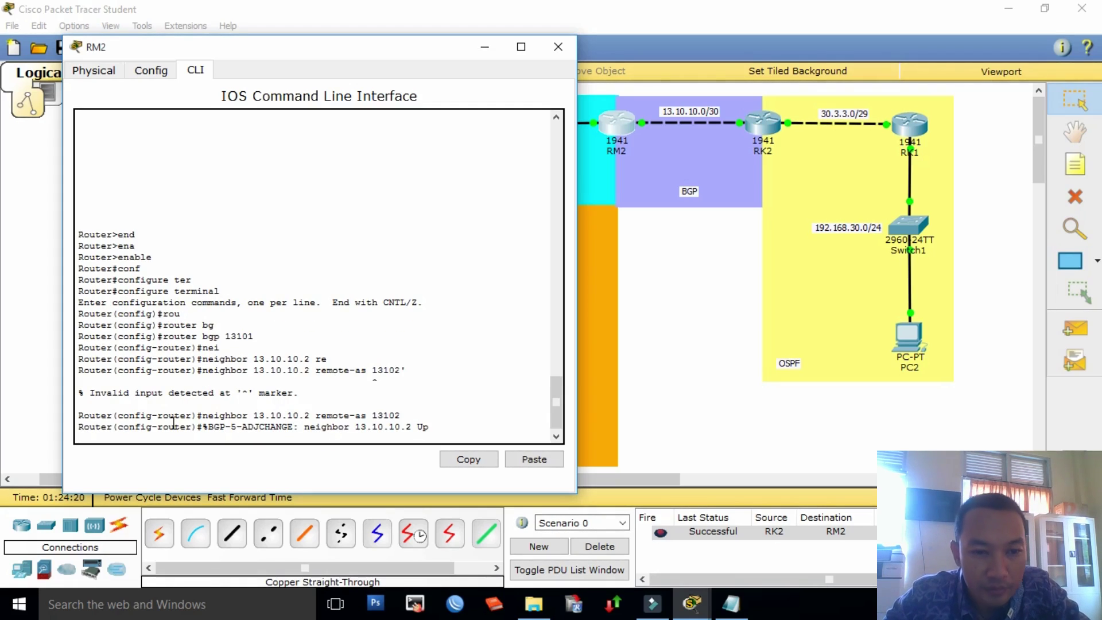
key(Return)
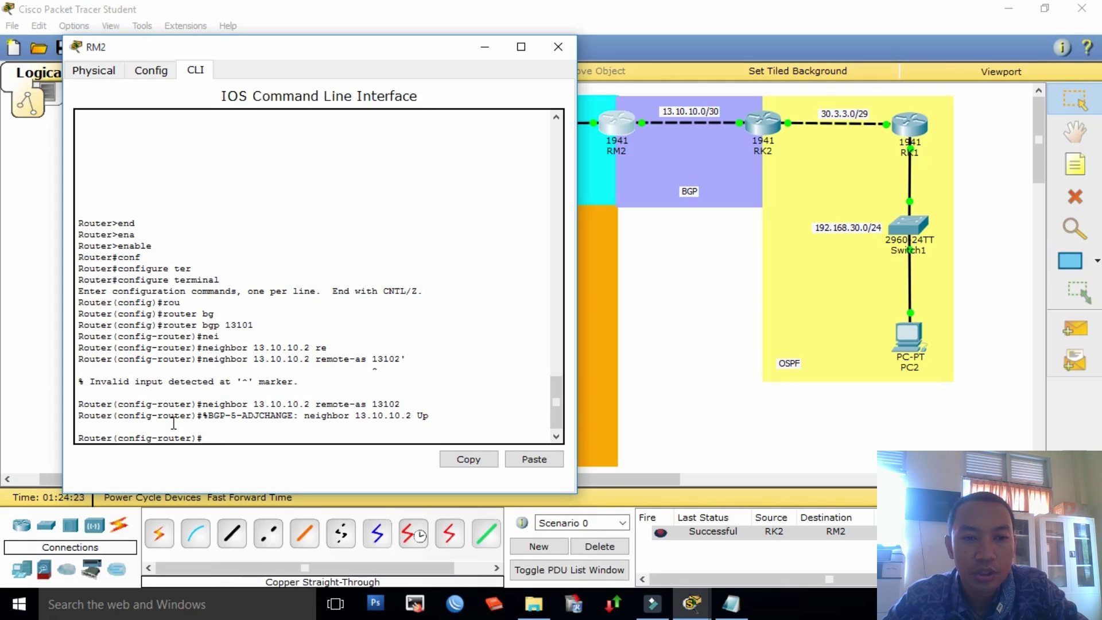
Step: Advertise the RM2–RK2 link in BGP with network 13.10.10.0 mask 255.255.255.252
text(net)
key(Tab)
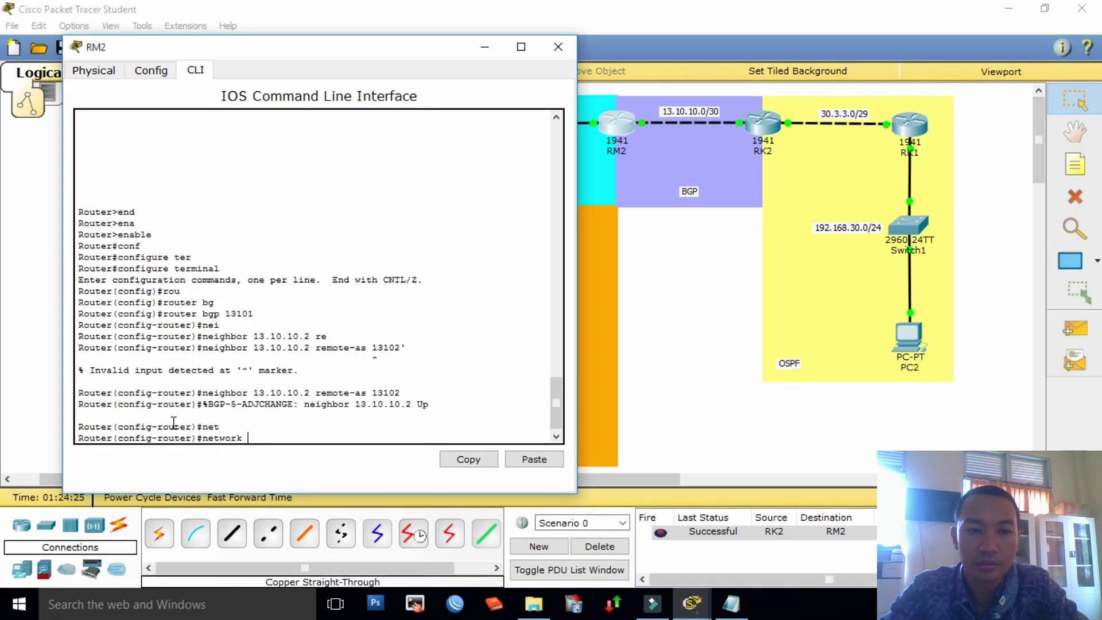
text(13)
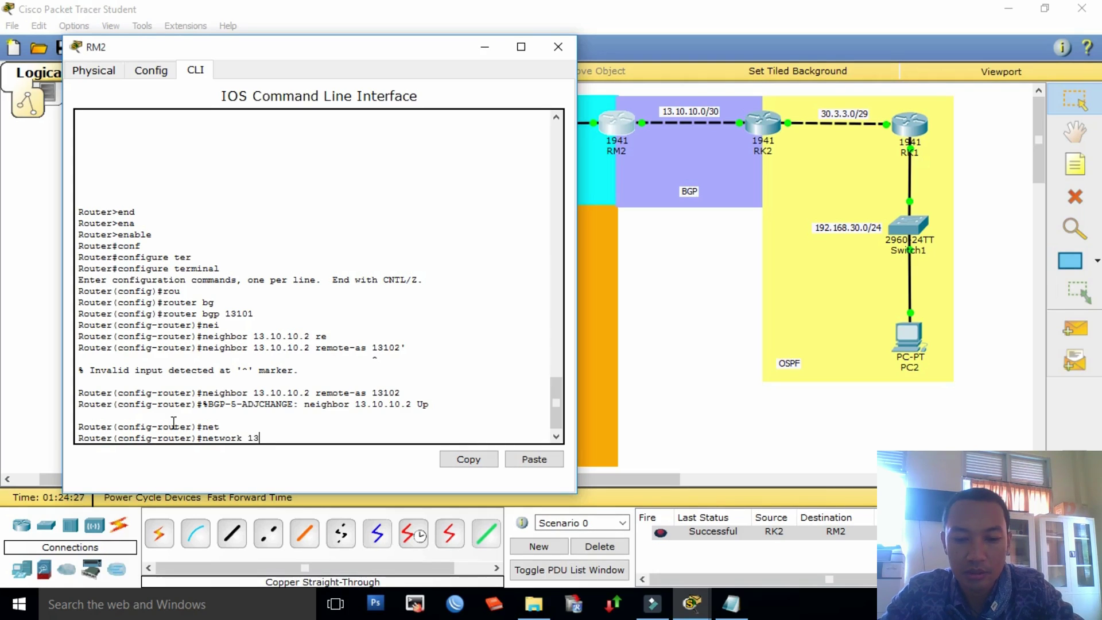
text(.10.10.)
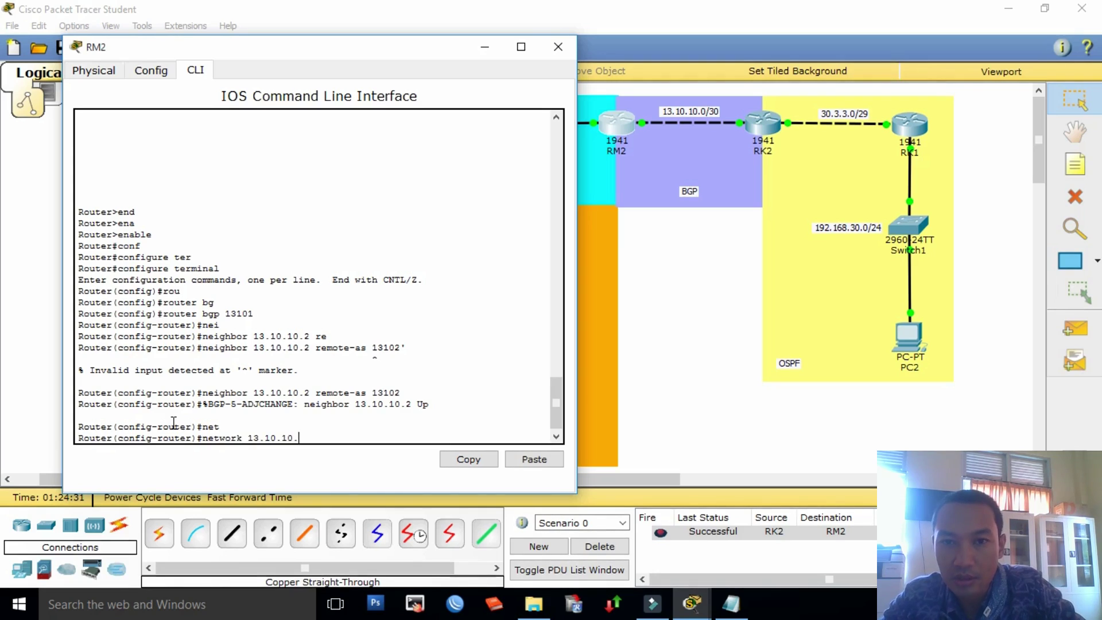
text(0 mas)
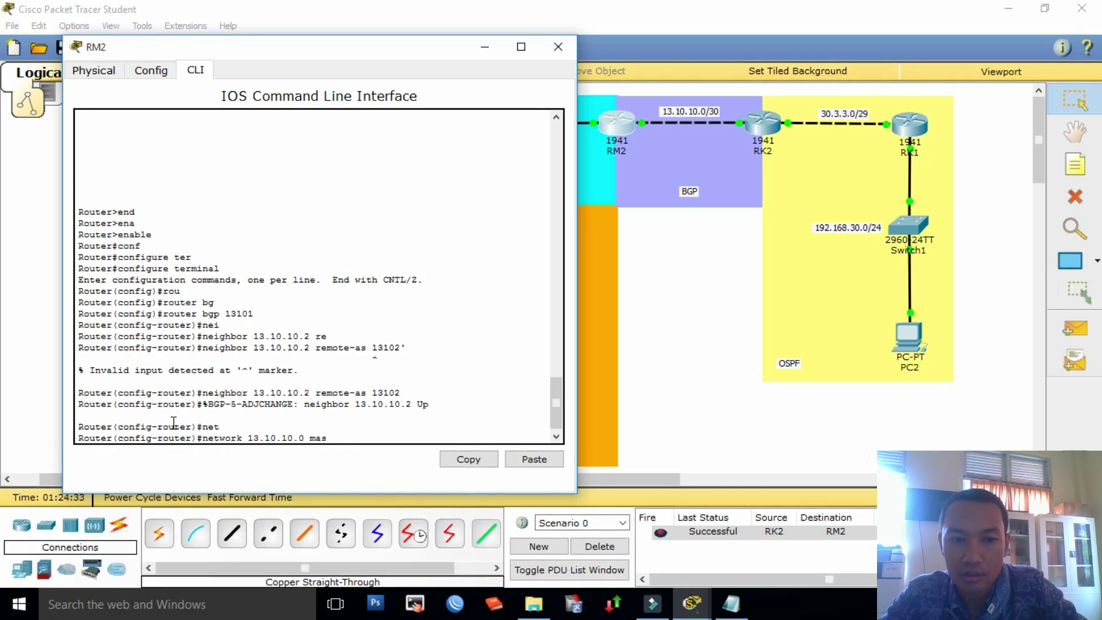
key(Tab)
text(255.)
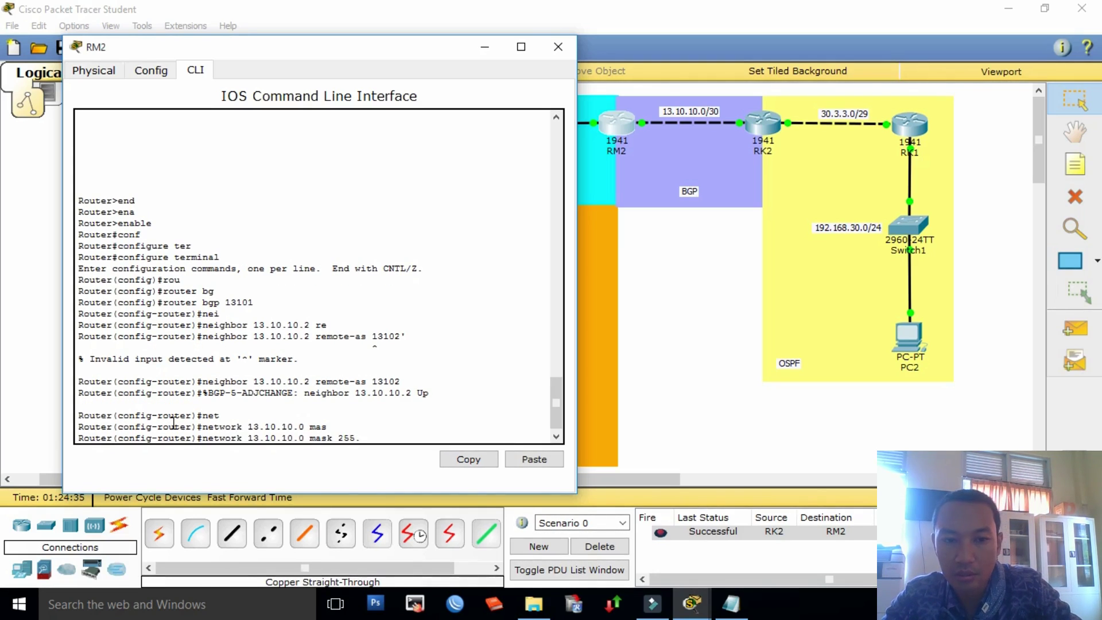
text(255.25)
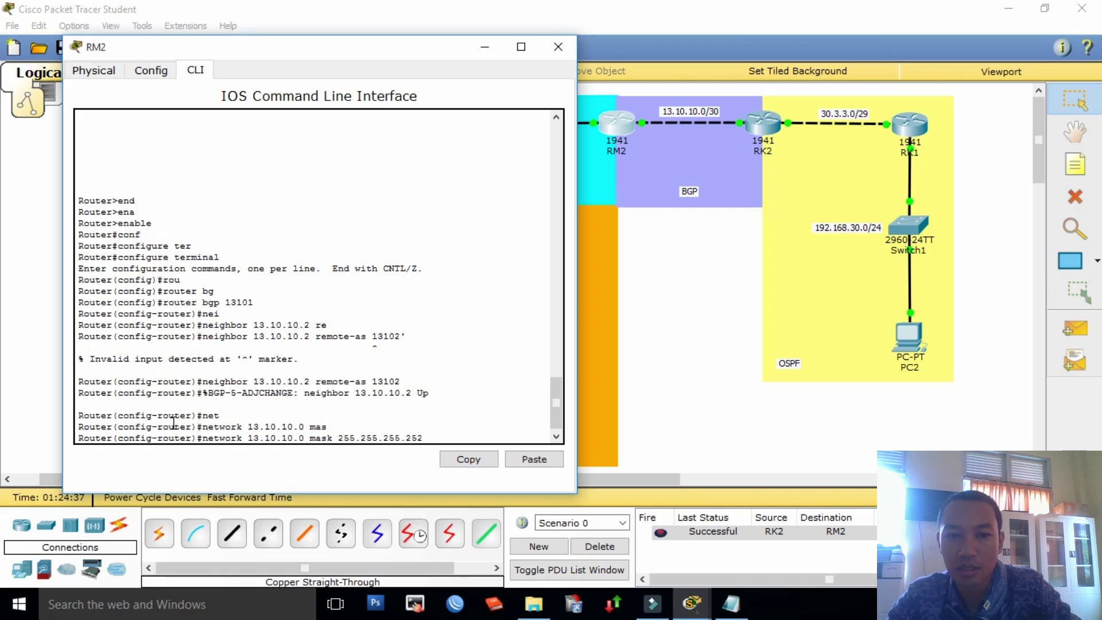
text(5.252)
key(Return)
key(Return)
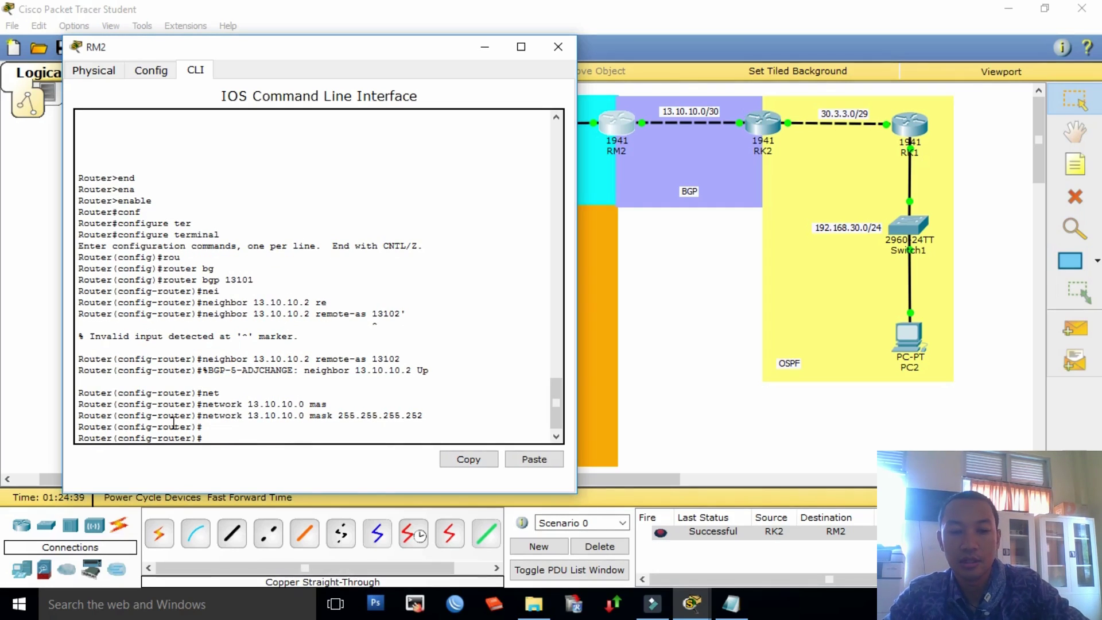
Step: Leave RM2's BGP router configuration mode
text(ne)
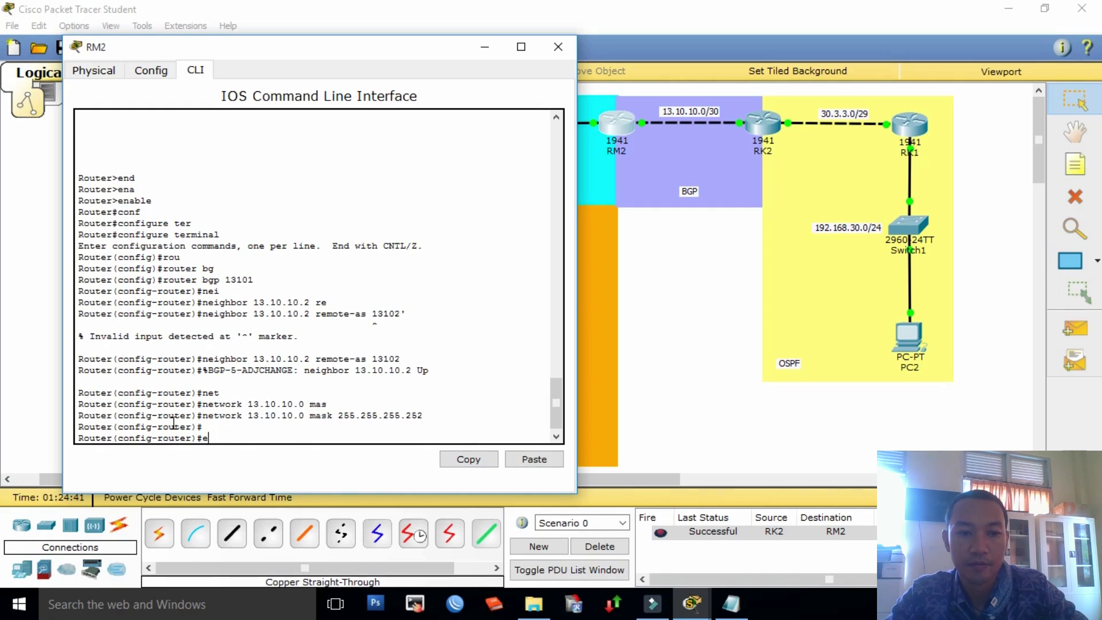
Step: Leave configuration mode on RM2, copy the running-config to startup-config with the default filename, and close the router window
text(nd)
key(Return)
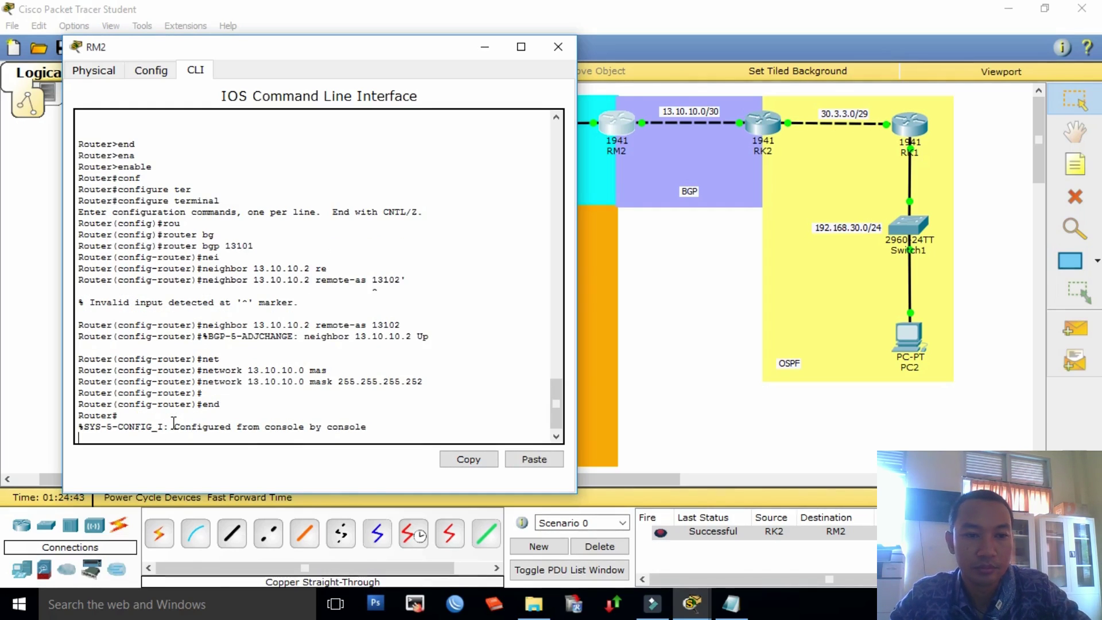
text(co)
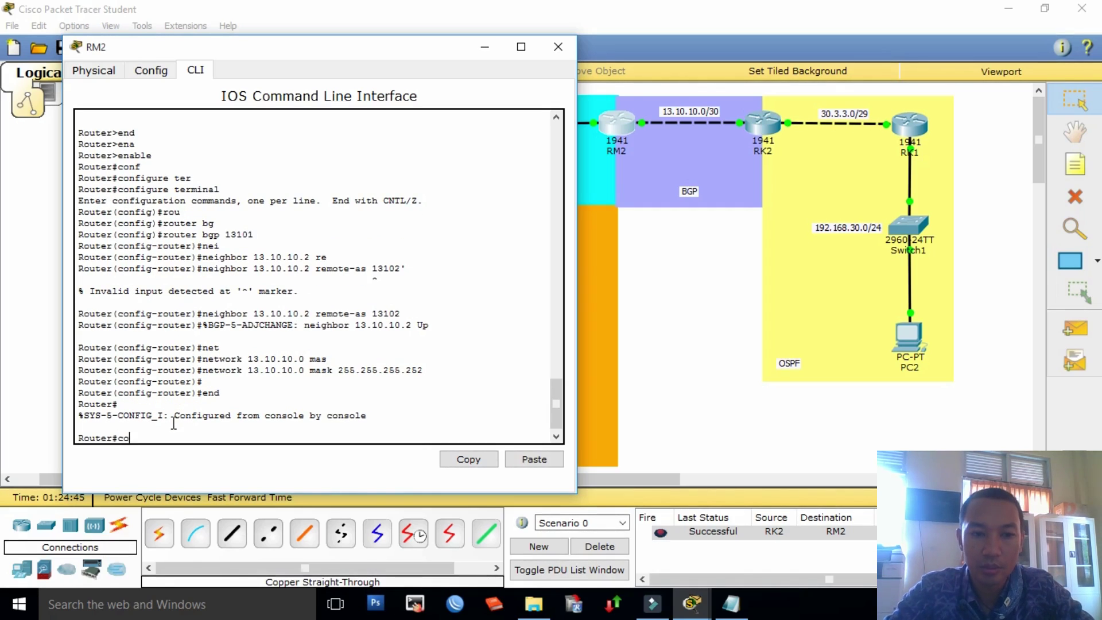
text(py)
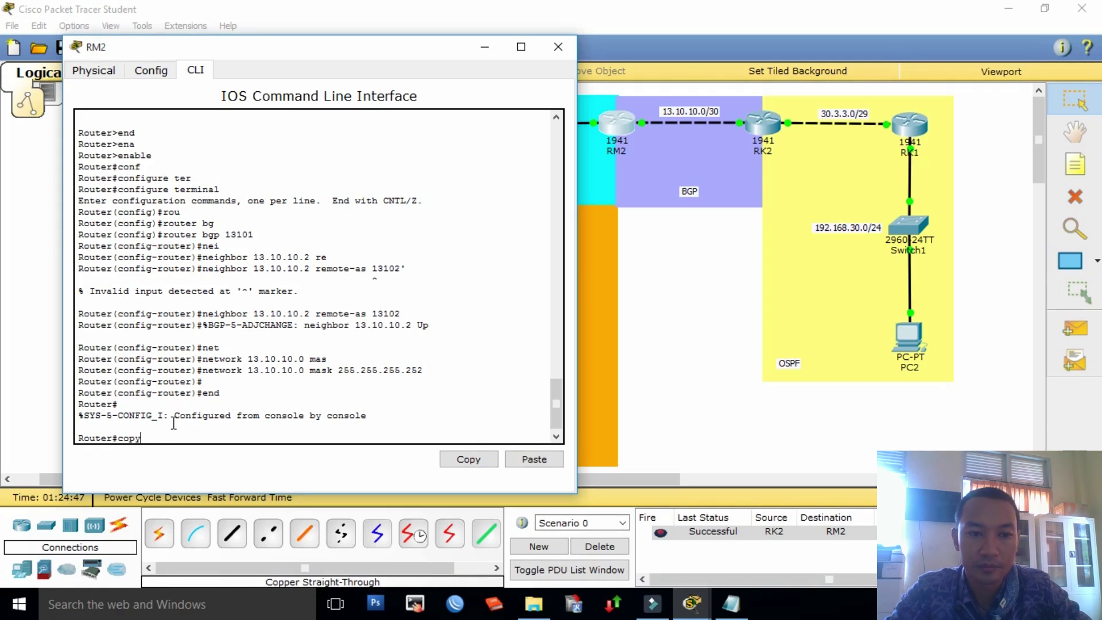
text( r)
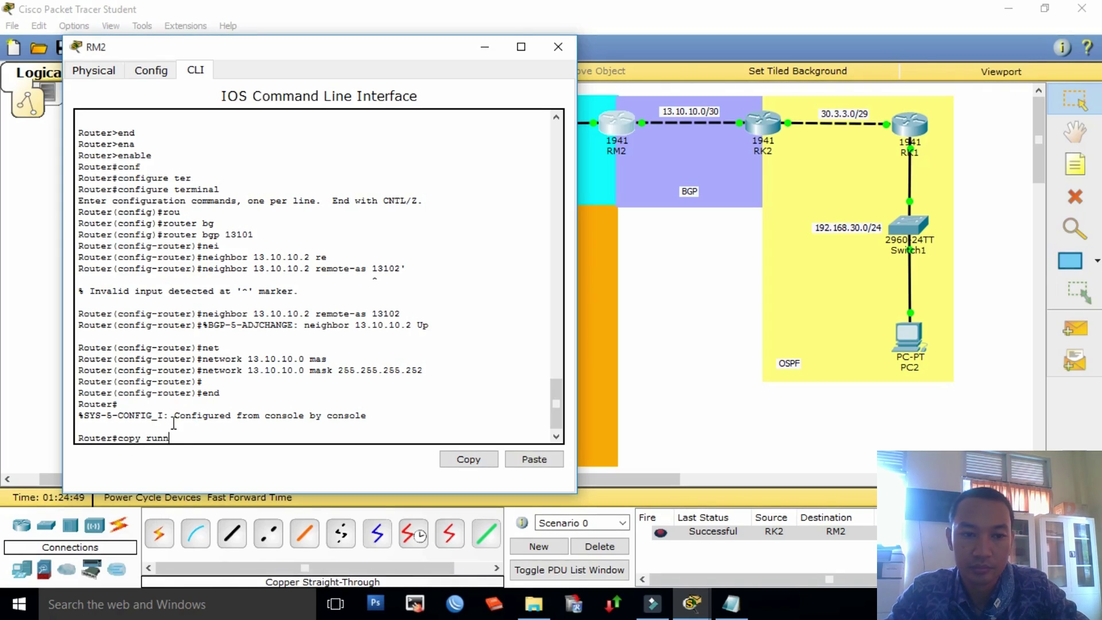
text(unn)
key(Tab)
text(stu)
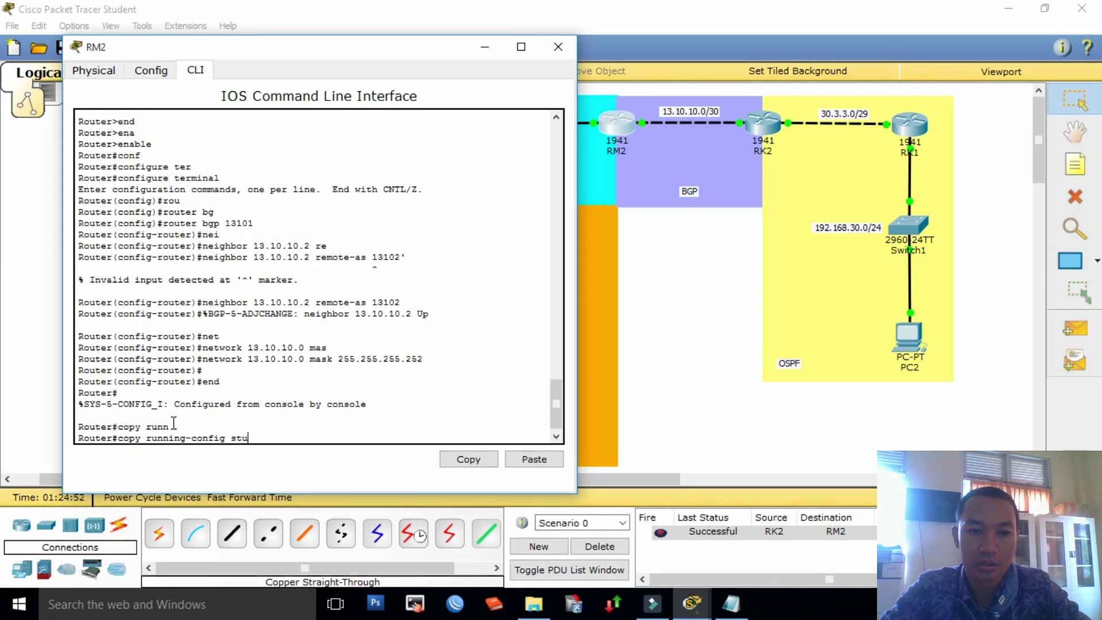
key(Tab)
key(BackSpace)
key(Tab)
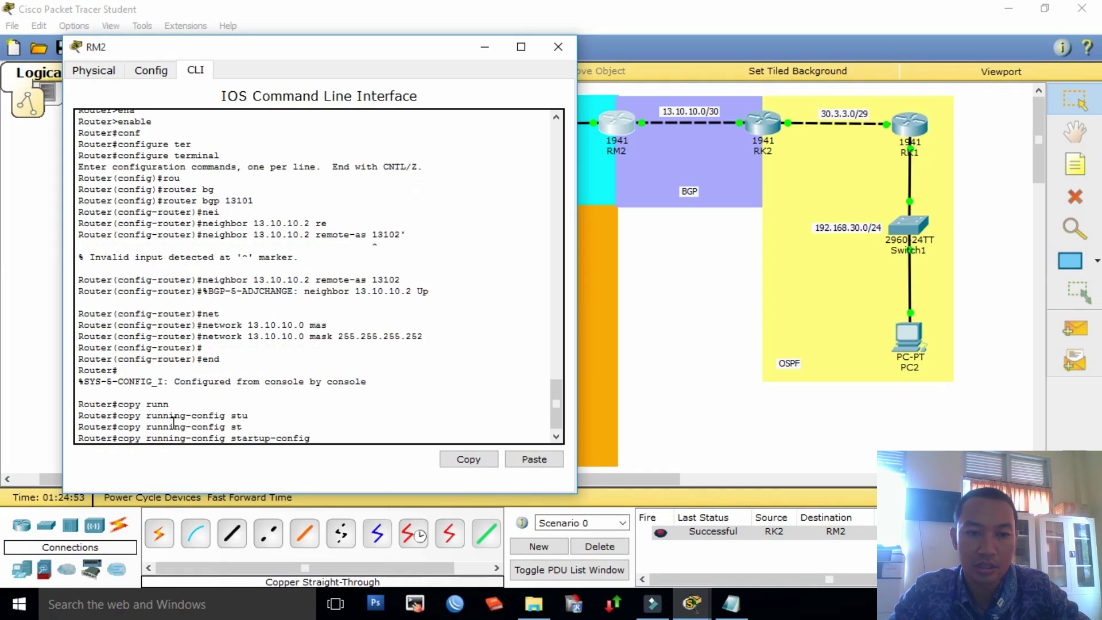
key(Return)
key(Return)
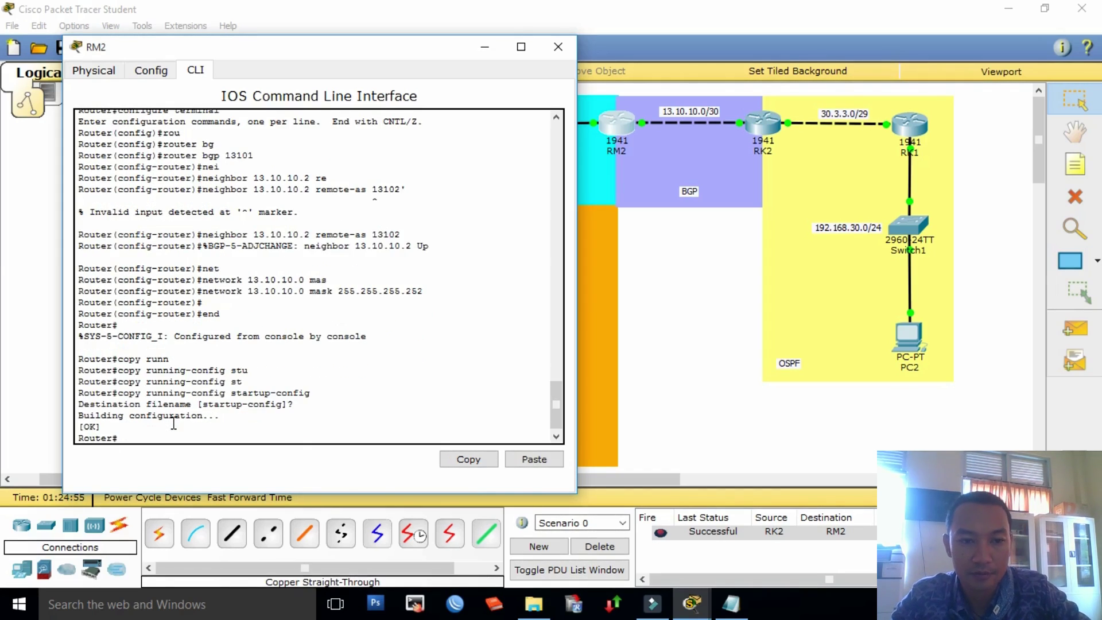
click(561, 41)
Step: Test the BGP link with simple PDUs from RM2 to RK2 and from RK2 to RM2, deleting the scenario when done
click(1073, 329)
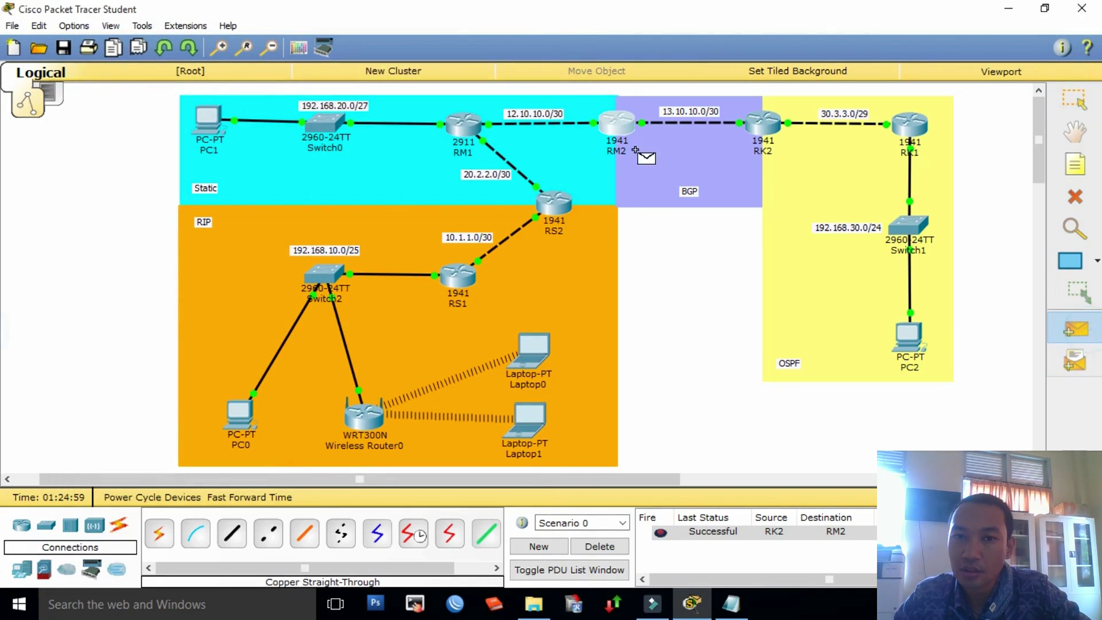
click(763, 130)
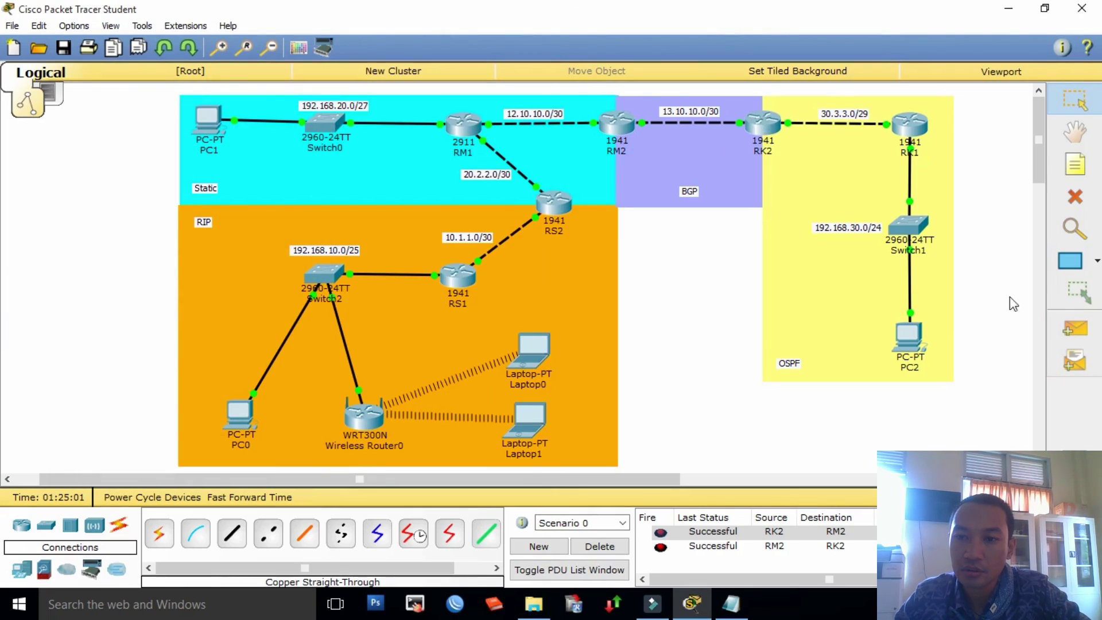
click(1073, 329)
click(763, 123)
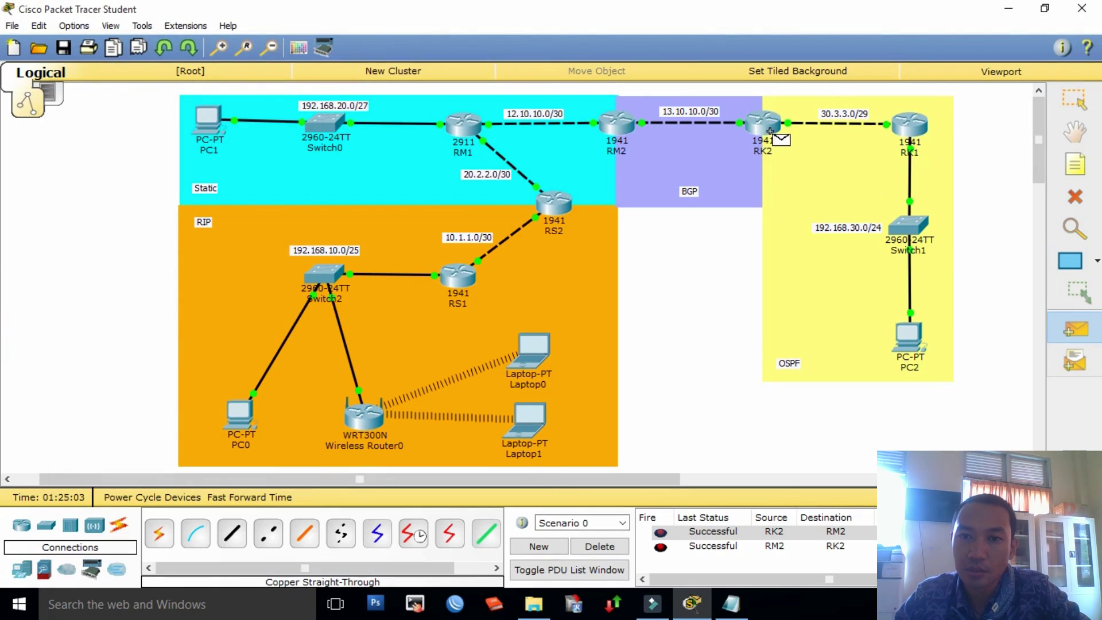
click(617, 122)
click(618, 545)
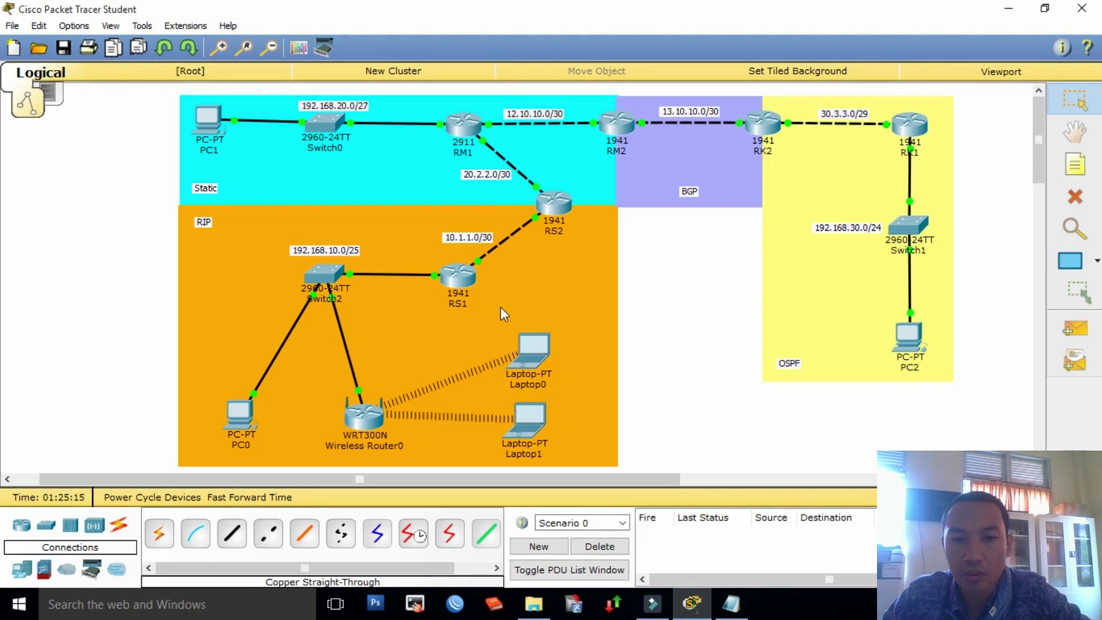
Step: Open the command line interface of router RS1 in the RIP area
mouse_move(460, 283)
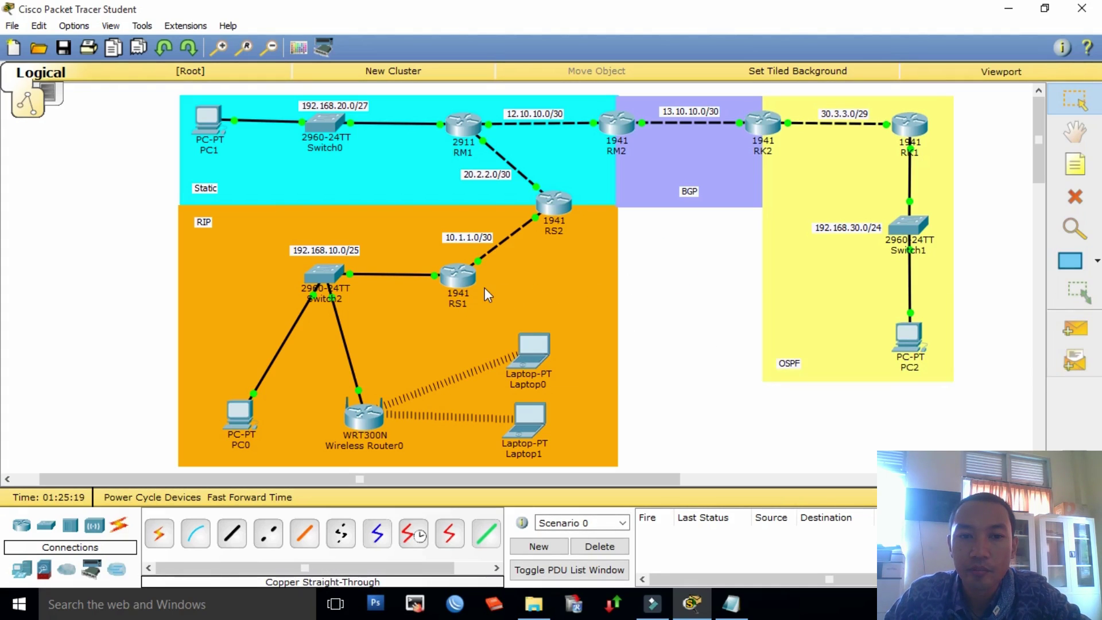
click(459, 278)
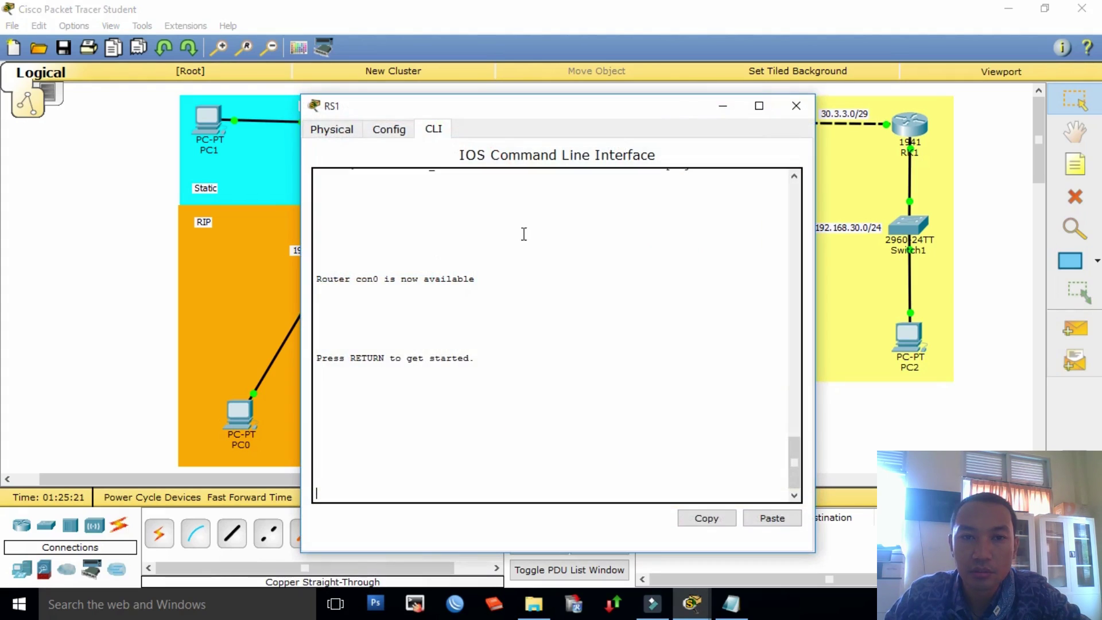
drag(480, 115, 627, 86)
Step: Switch to the referensi.txt notes in Notepad and review the RIP configuration commands, highlighting them from router rip to no auto-summary
key(alt+Tab)
key(alt+Tab)
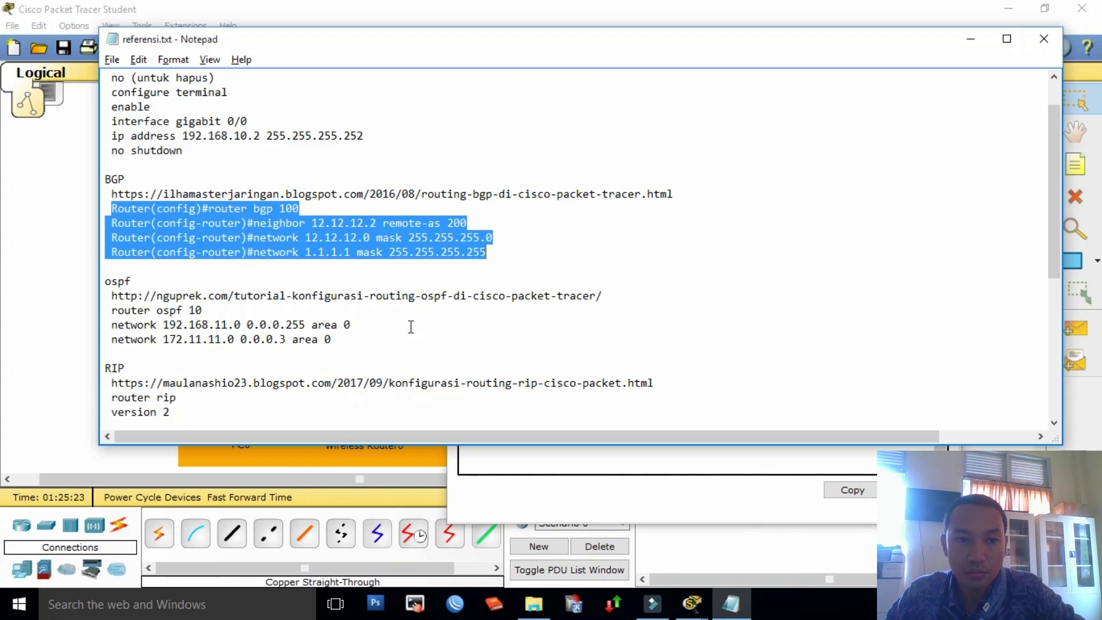
click(332, 349)
scroll(300, 364, up, 1)
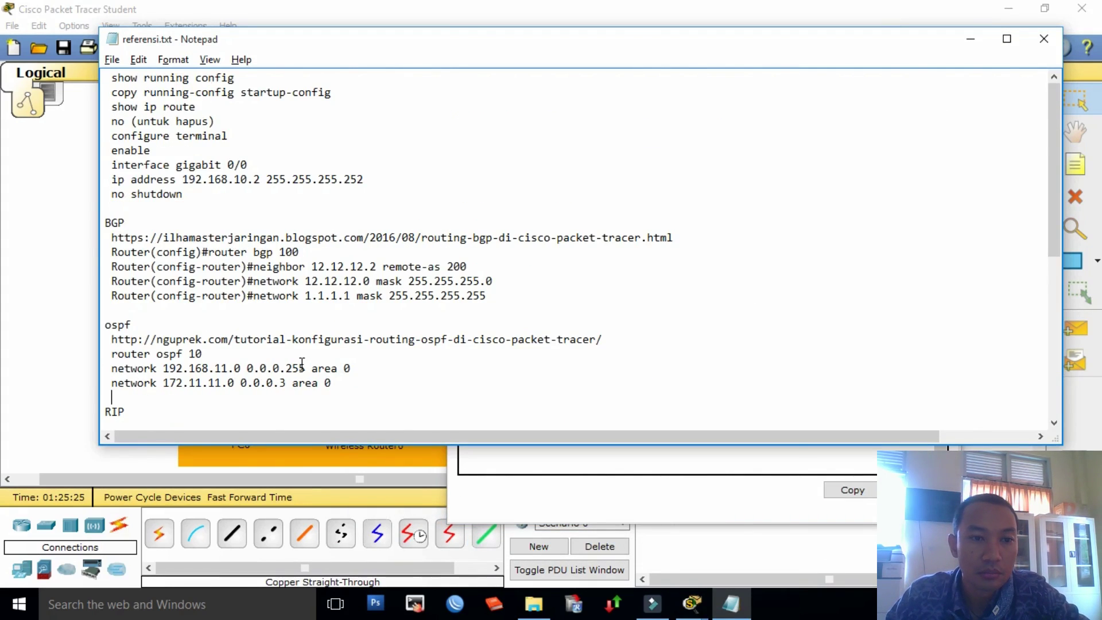
scroll(302, 364, down, 3)
scroll(302, 364, up, 3)
scroll(302, 364, down, 6)
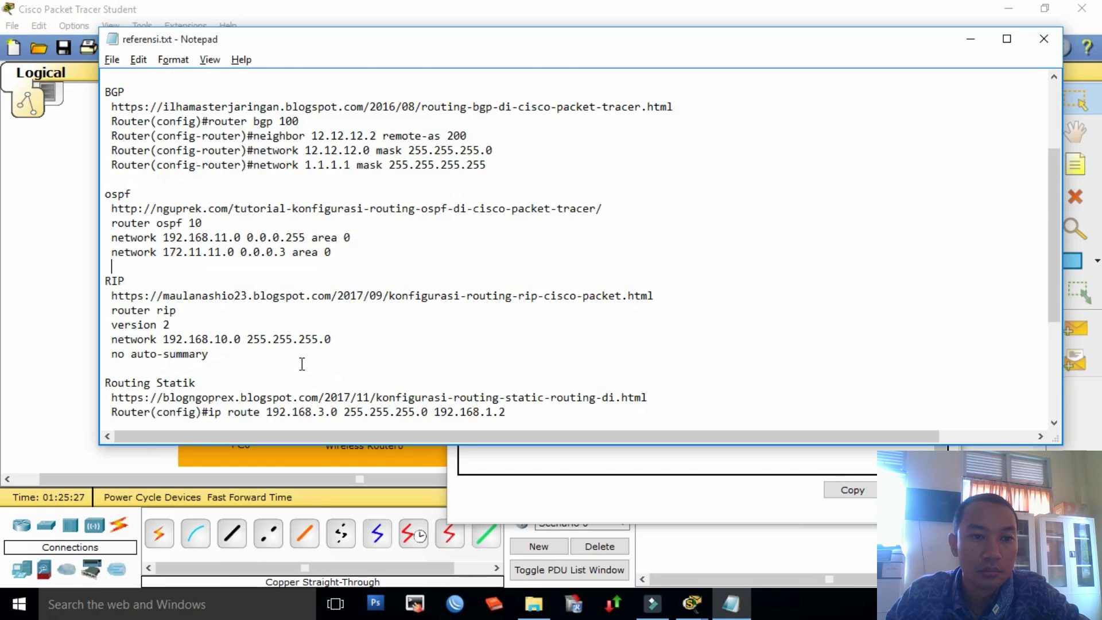
scroll(302, 363, down, 1)
scroll(302, 364, up, 7)
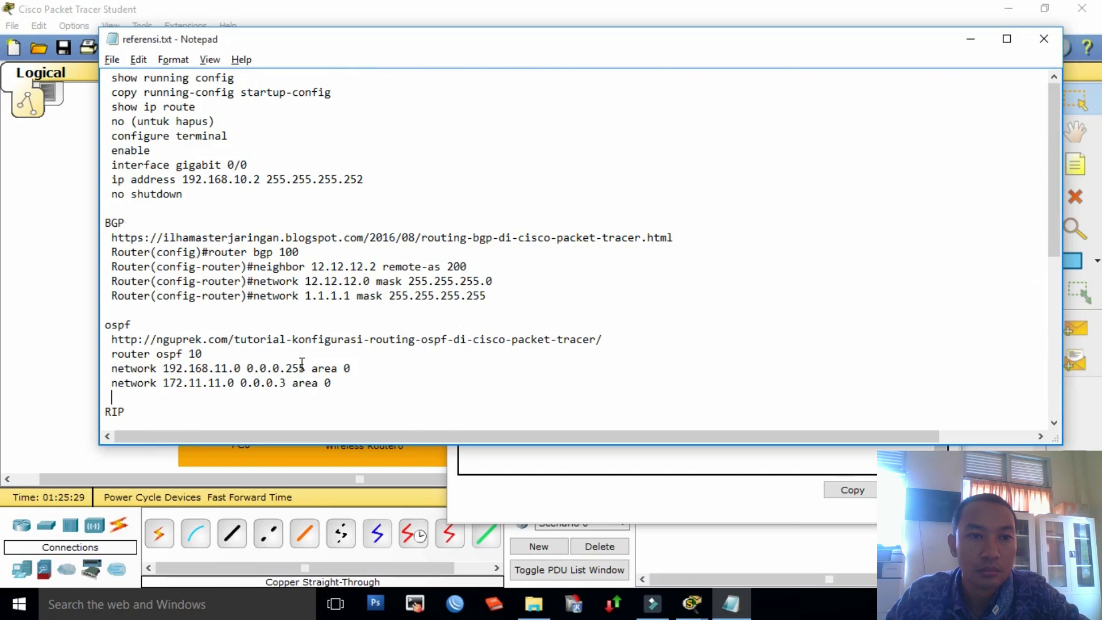
scroll(302, 363, down, 4)
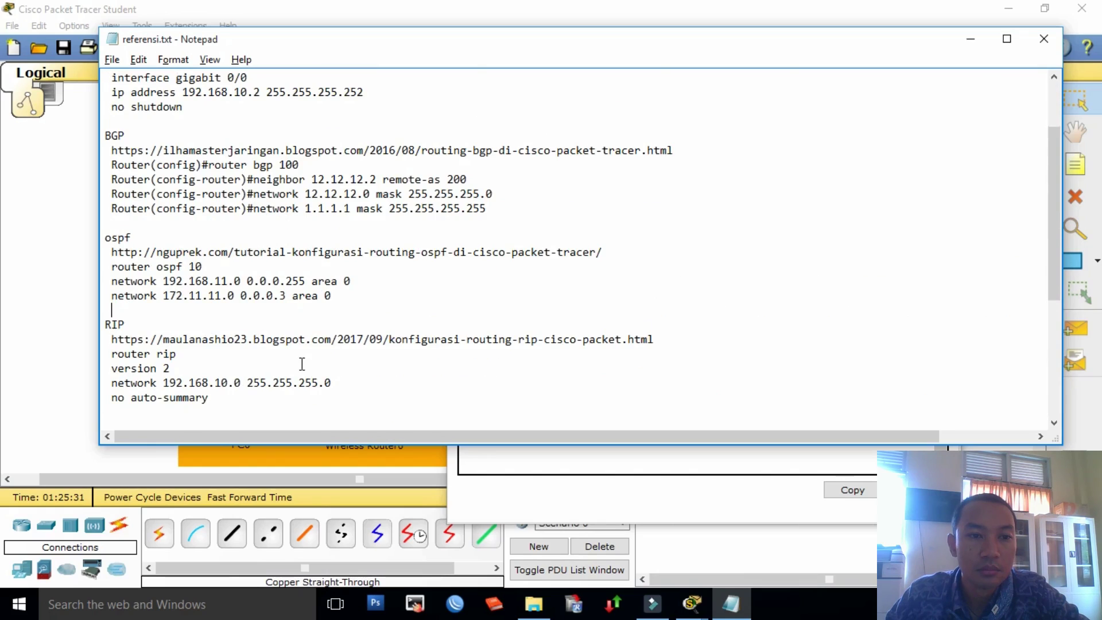
drag(114, 268, 316, 306)
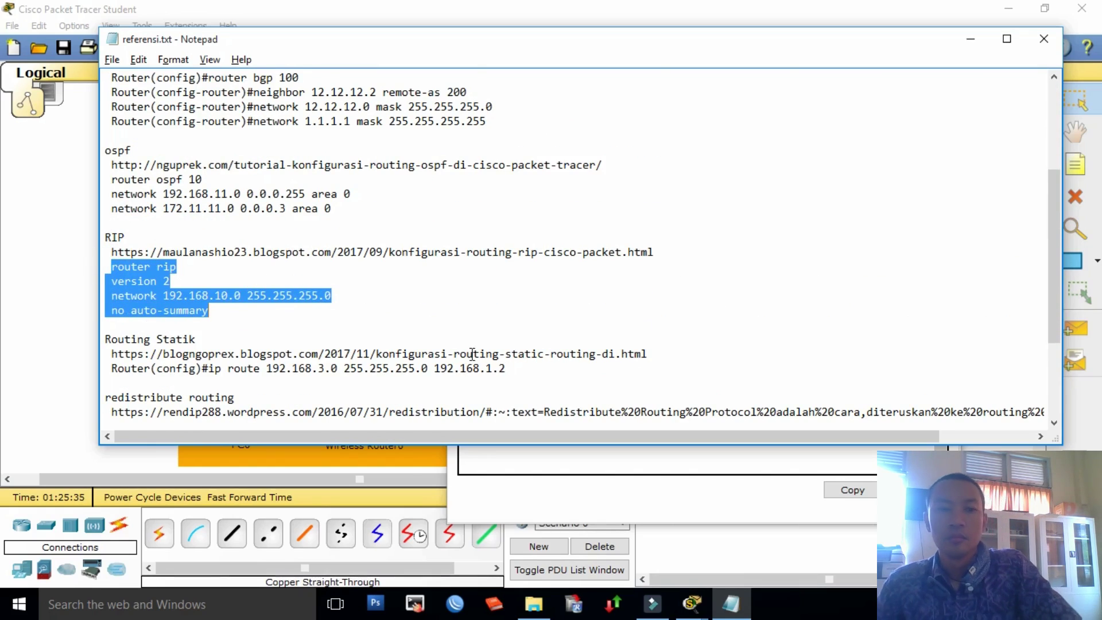
Step: Return to the RS1 command line in Packet Tracer and enter global configuration mode through enable and configure terminal
key(alt+Tab)
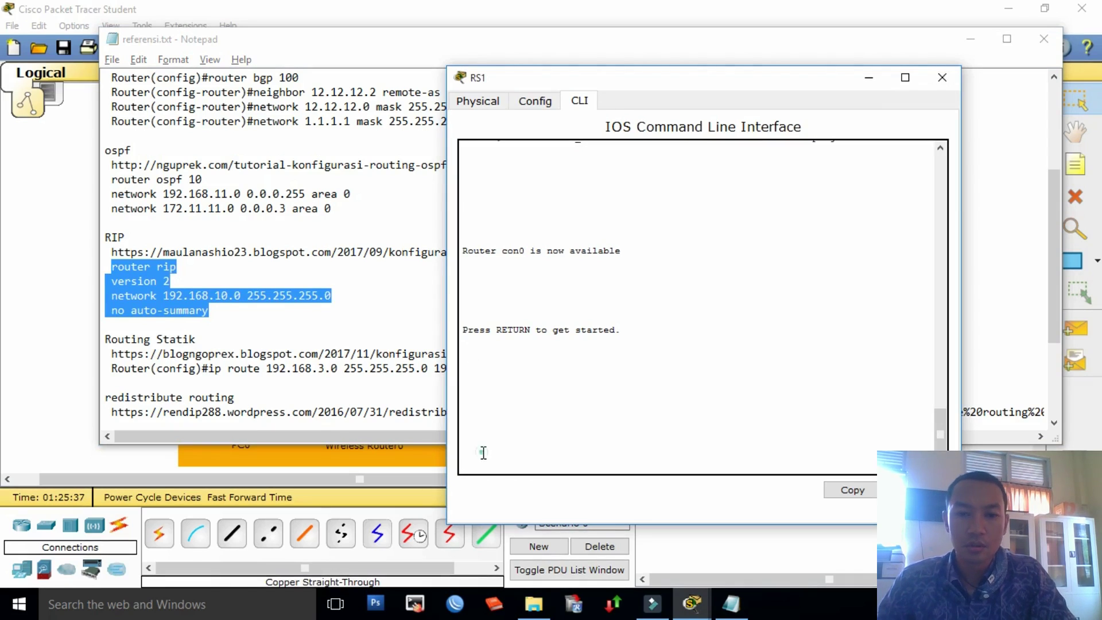
key(Return)
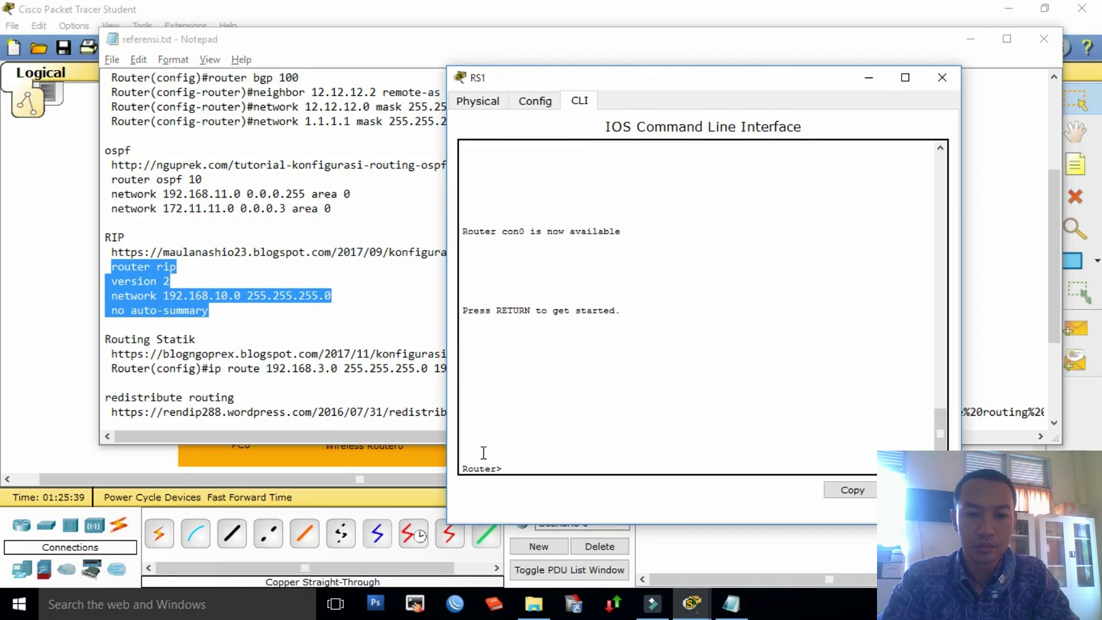
text(ena)
key(Tab)
key(Return)
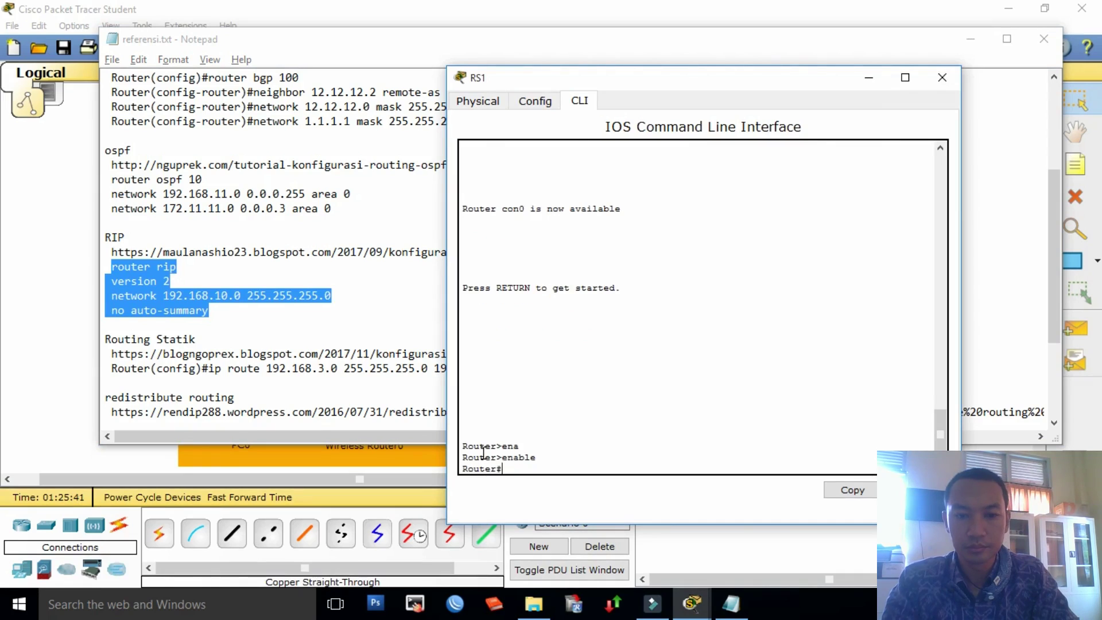
text(conf)
key(Tab)
text(term)
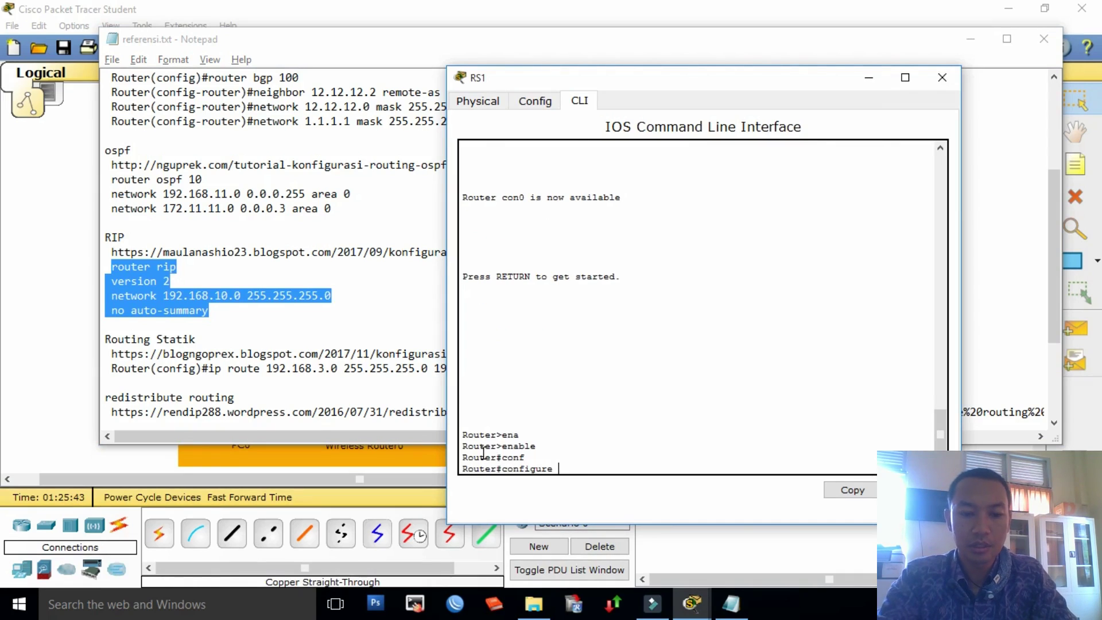
key(Tab)
key(Return)
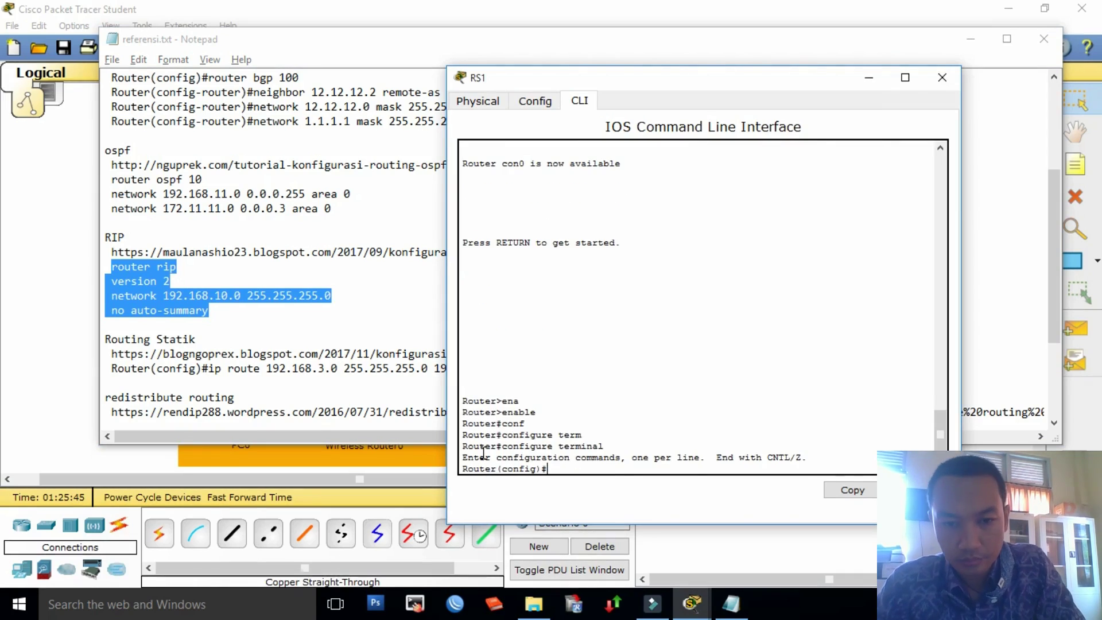
Step: Start the RIP routing process on RS1 and set it to version 2
text(rou)
key(Tab)
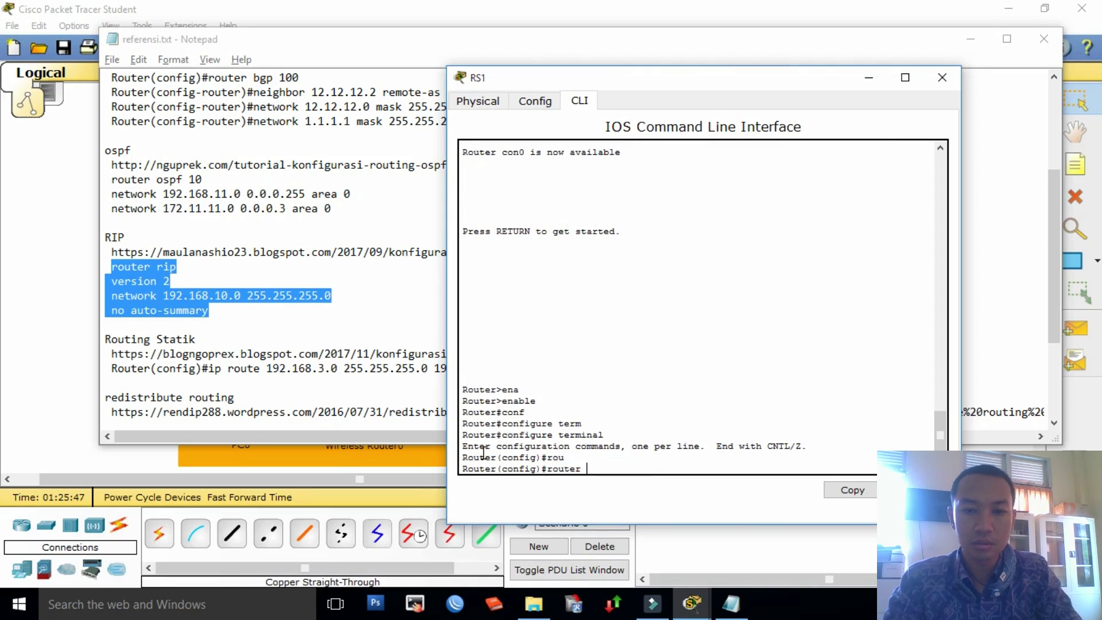
text(ri)
key(Tab)
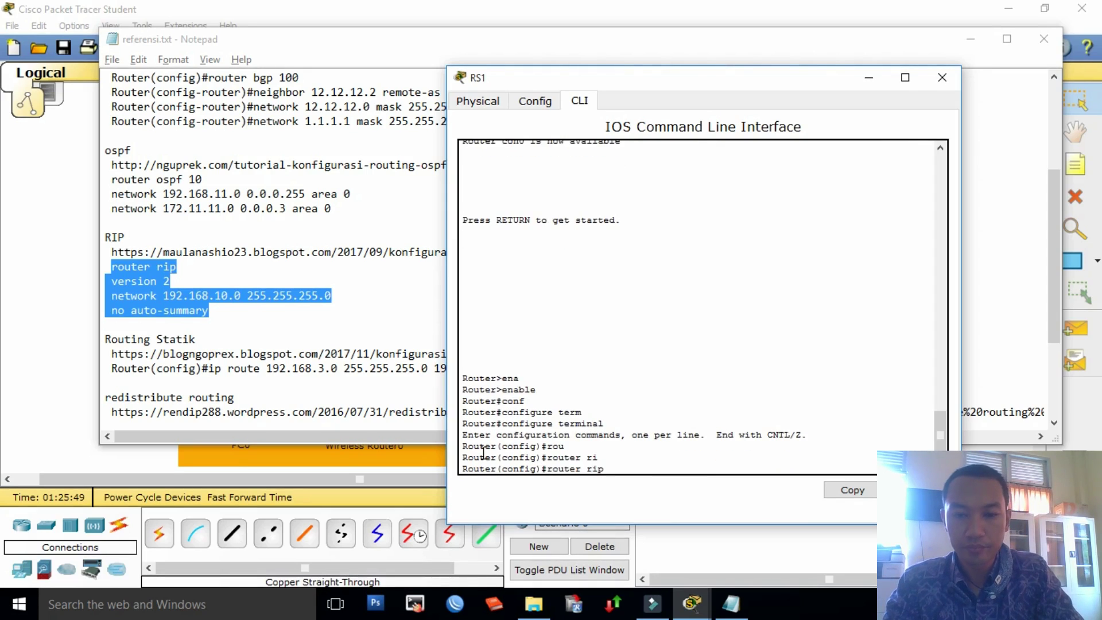
key(Return)
text(ver)
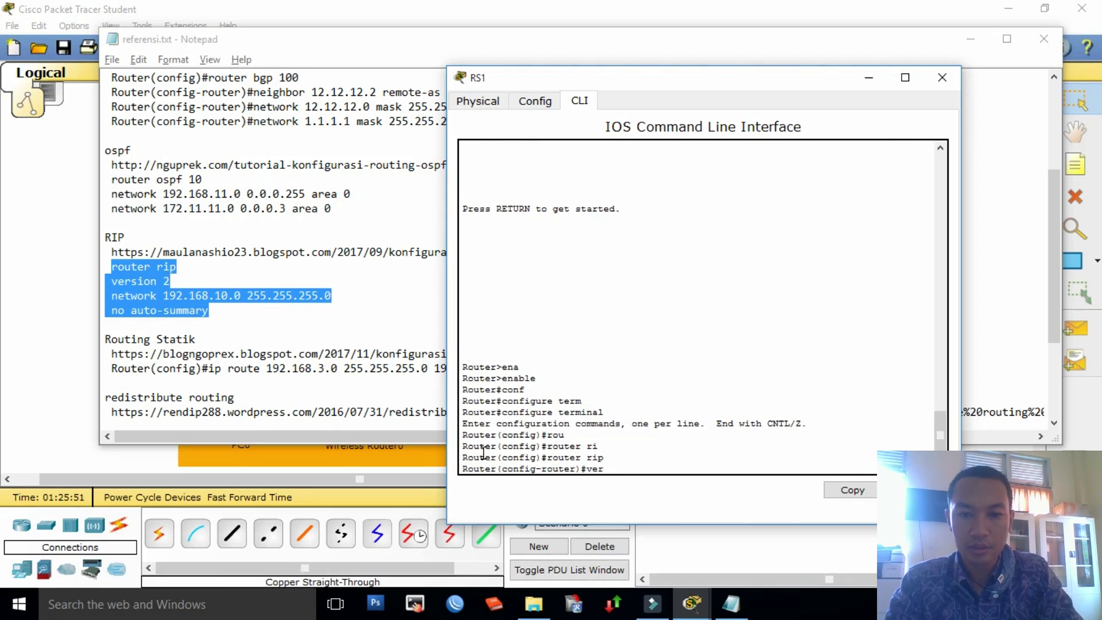
key(Tab)
text(2)
key(Return)
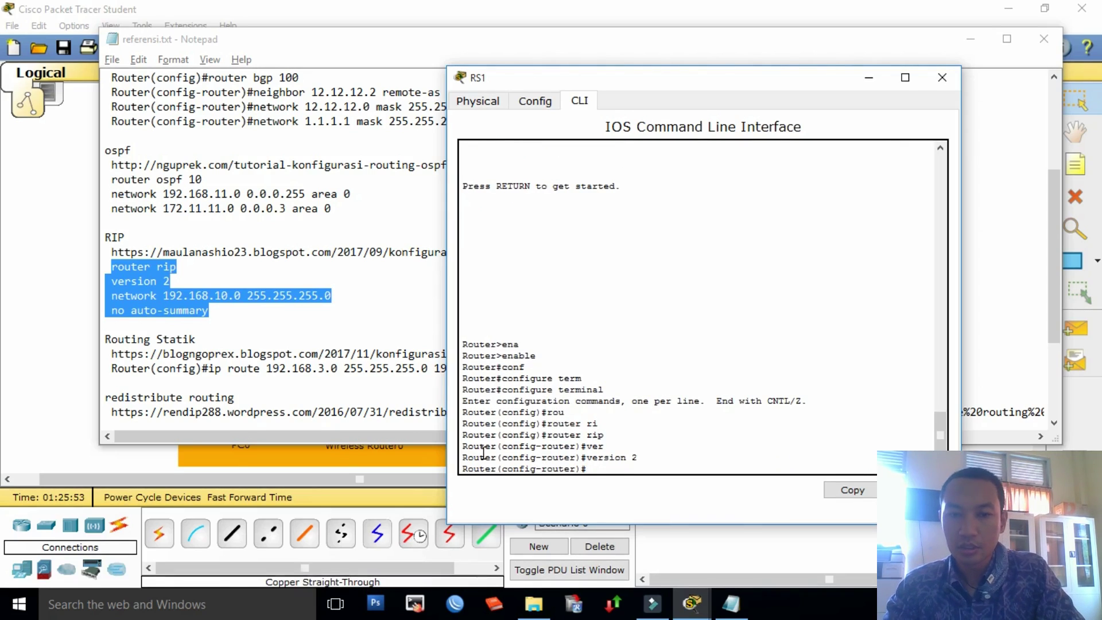
Step: Check the RS1–RS2 link's address in the topology and try to add network 10.1.1.0 with mask 255.255.255.252 to RIP on RS1
text(net)
key(Tab)
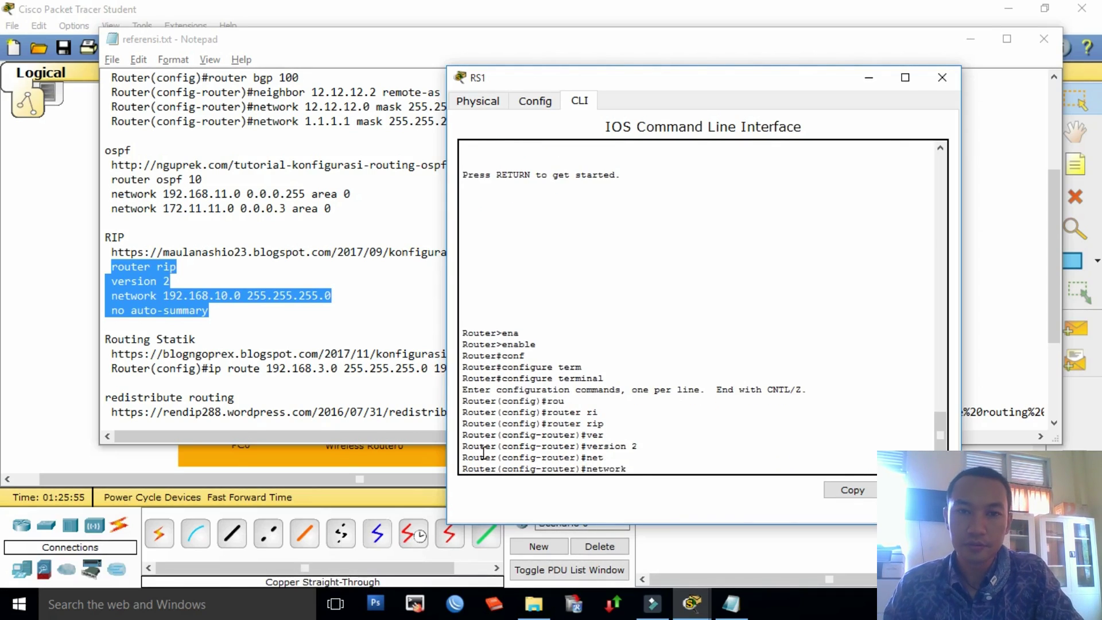
key(alt+Tab)
key(Tab)
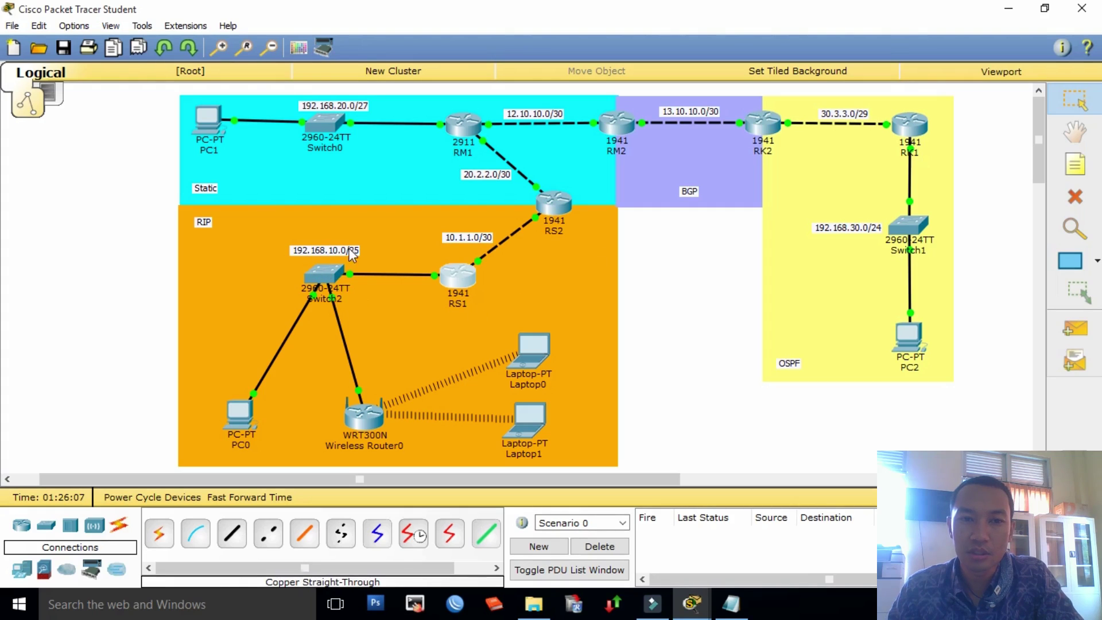
click(457, 276)
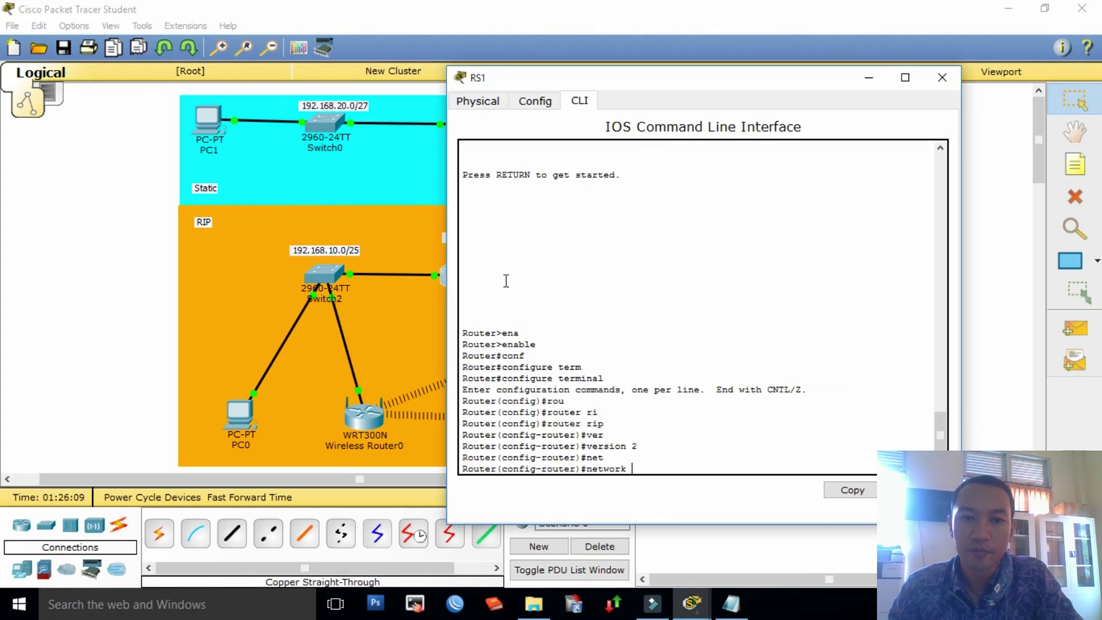
drag(612, 71, 711, 52)
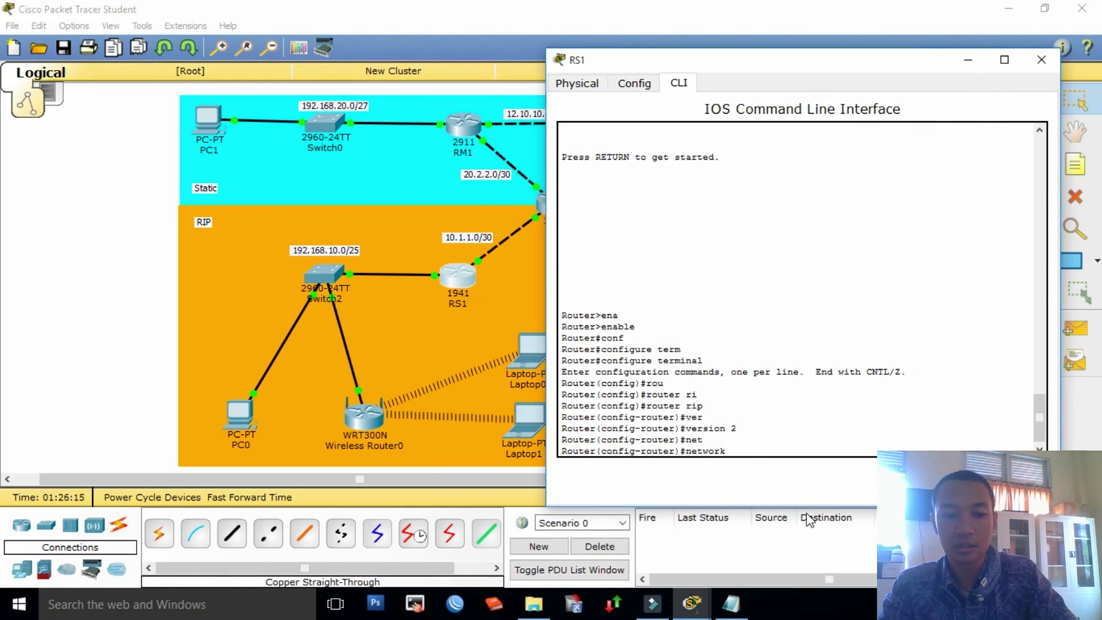
text(10)
text(.1.1.)
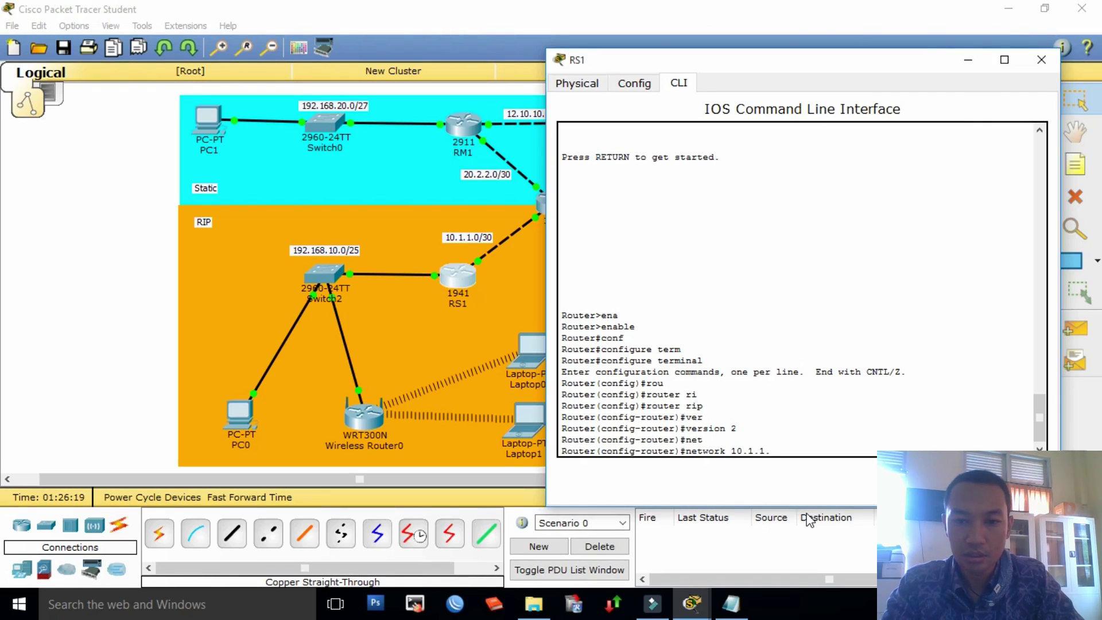
text(0)
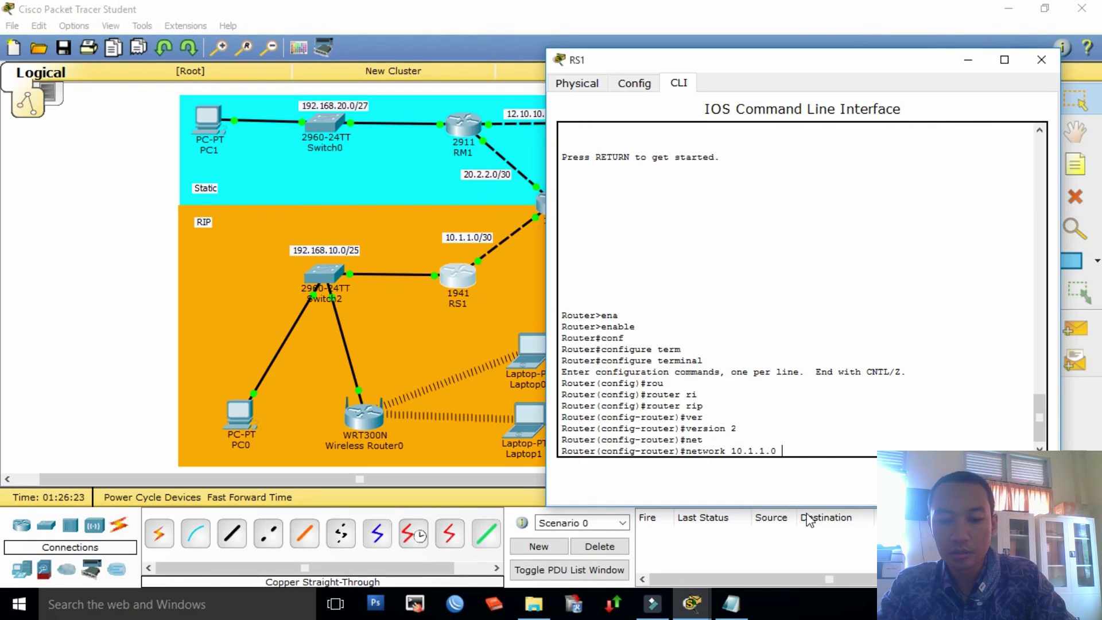
text( 255.255)
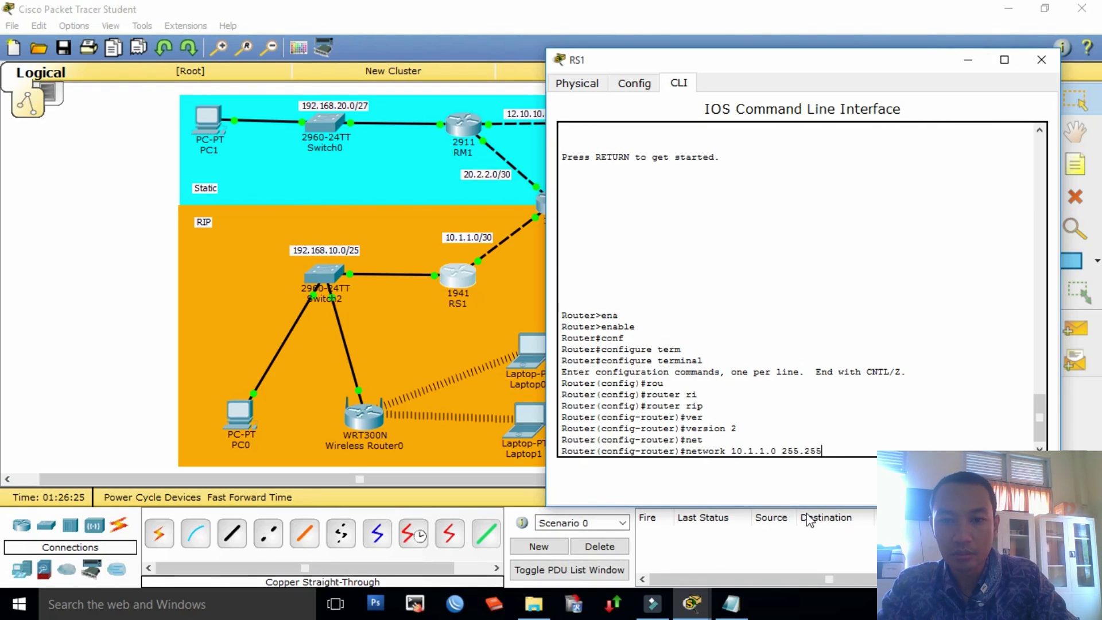
text(.255.252)
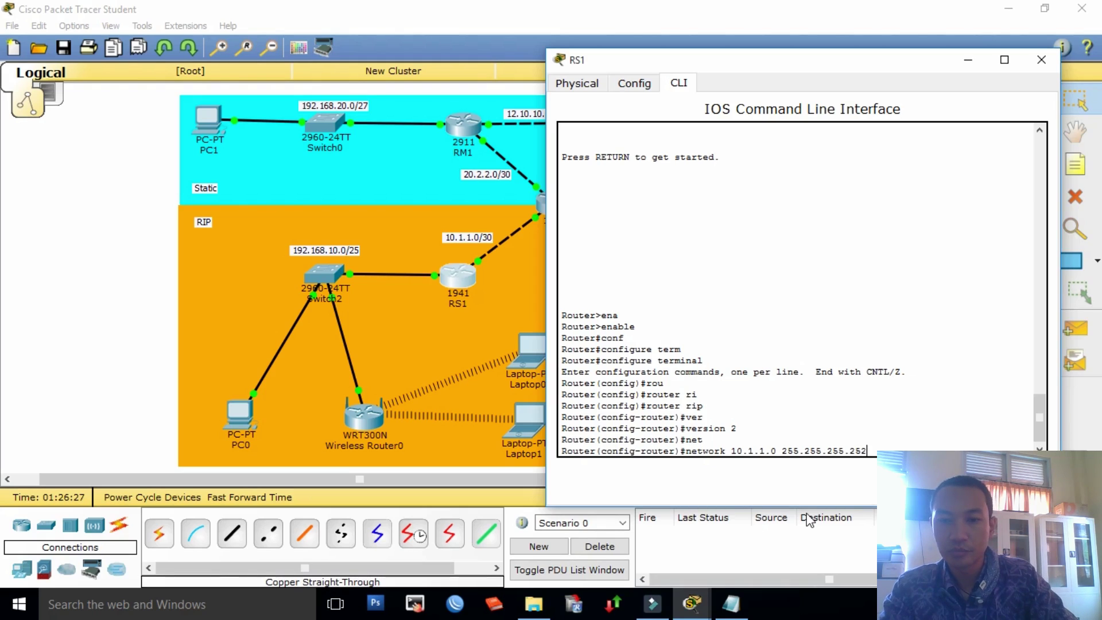
key(Return)
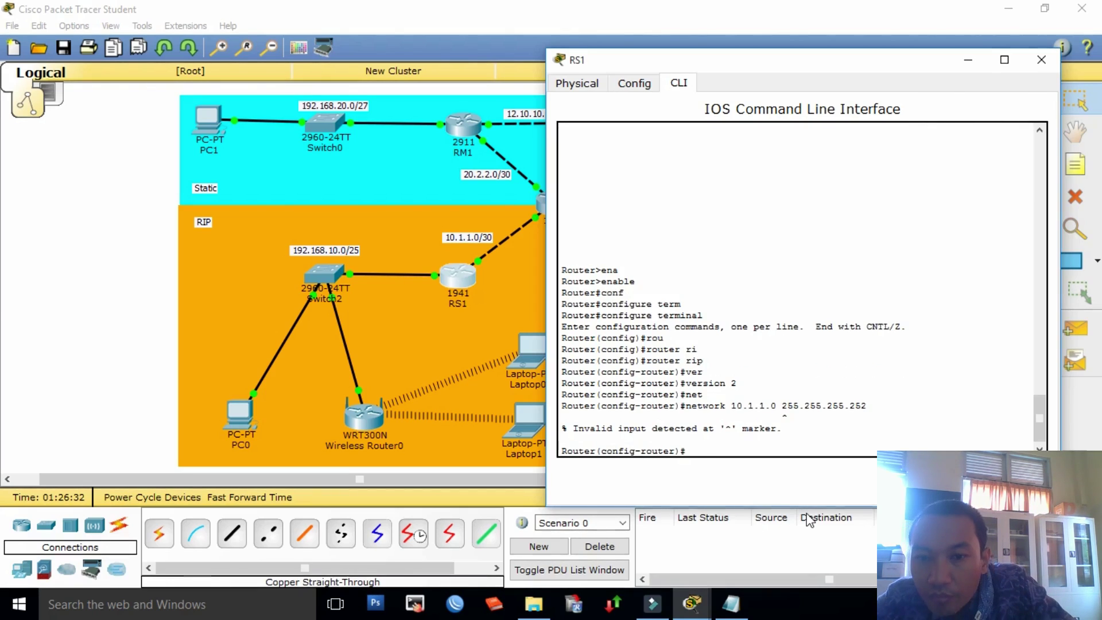
Step: Compare the entered network command with the RIP example in the referensi.txt notes in Notepad, and return to the RS1 command line
key(alt+Tab)
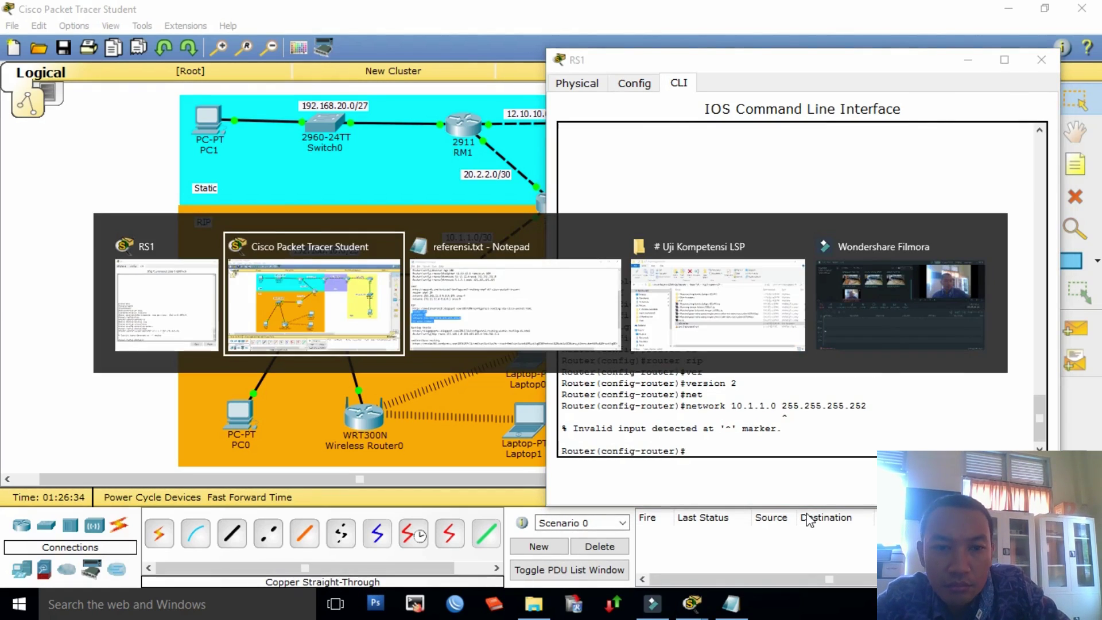
key(alt+Tab)
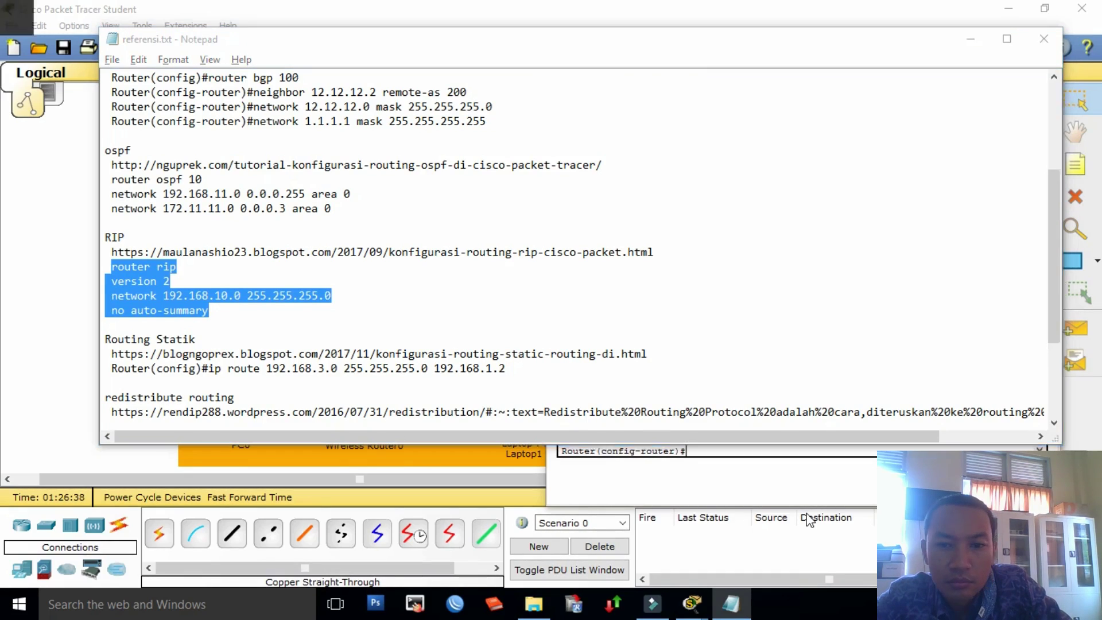
key(alt+Tab)
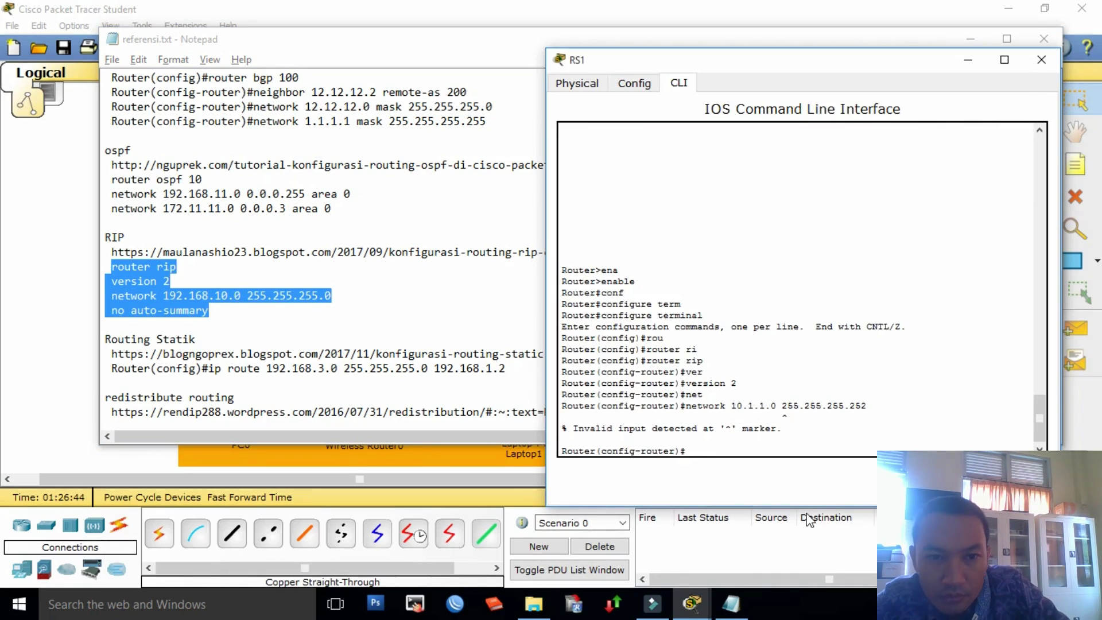
key(alt+Tab)
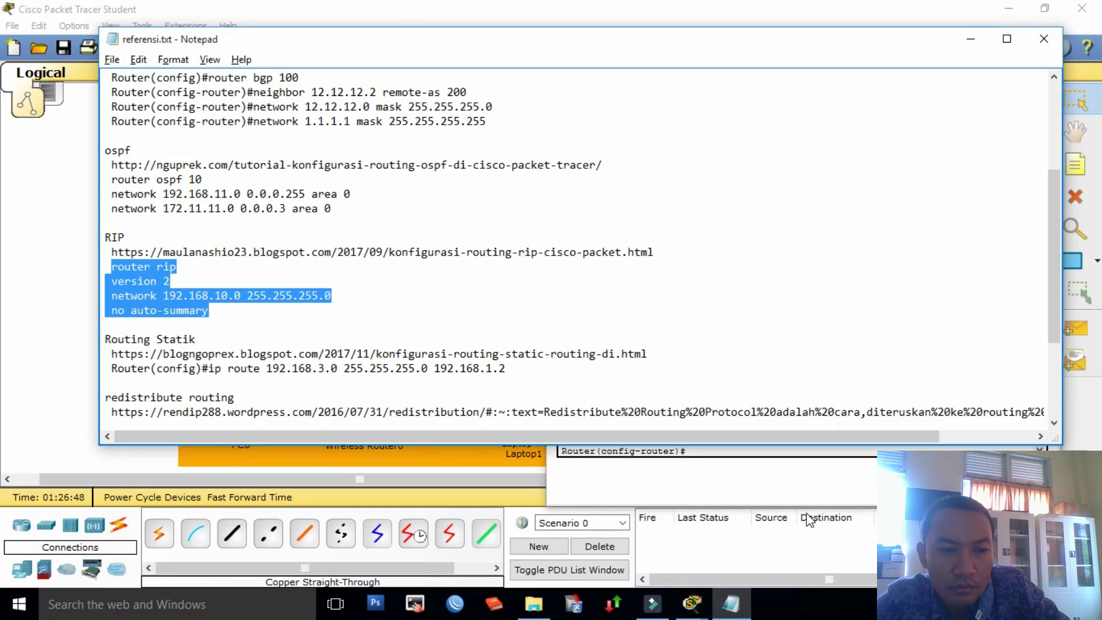
key(alt+Tab)
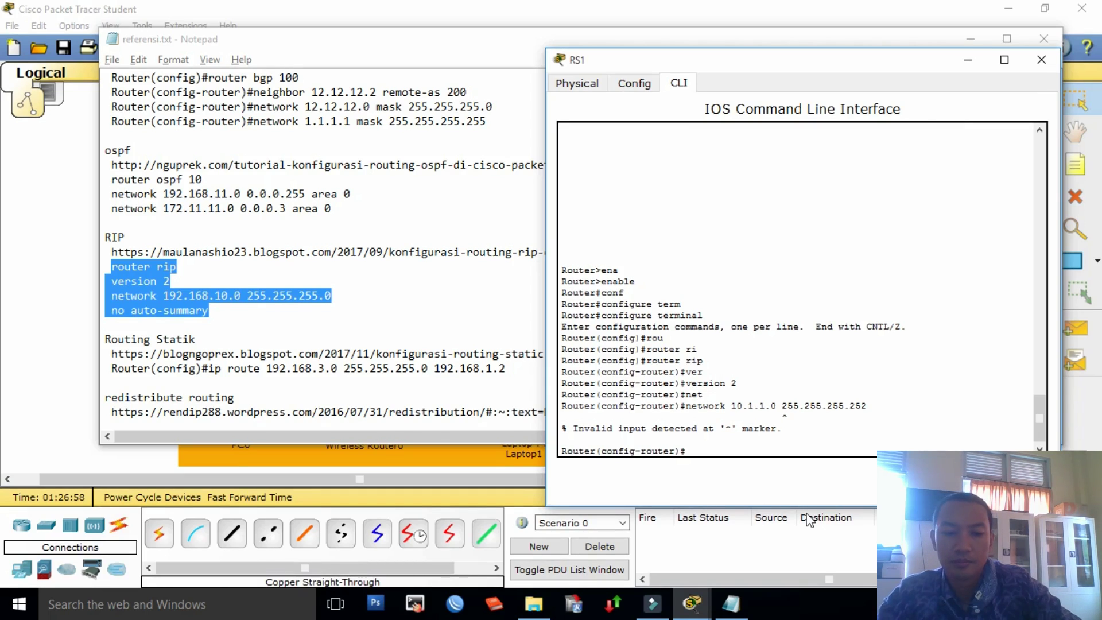
Step: Retry adding network 10.1.1.0 with mask 255.255.255.252 to RIP on RS1, checking the topology and notes for the syntax
text(net)
key(Tab)
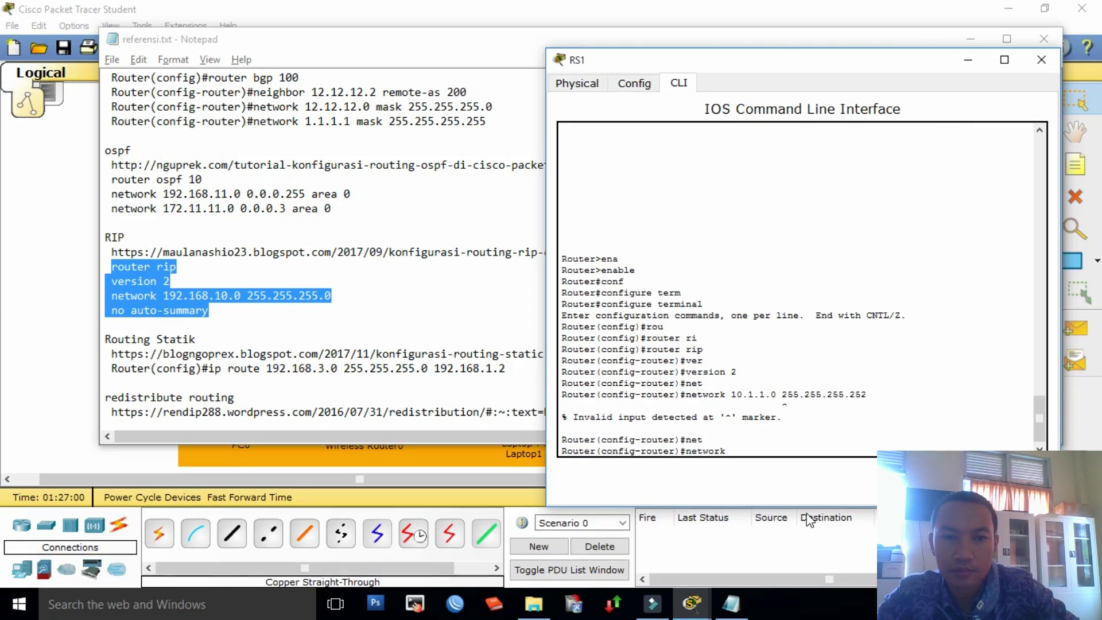
key(alt+Tab)
key(alt+Tab)
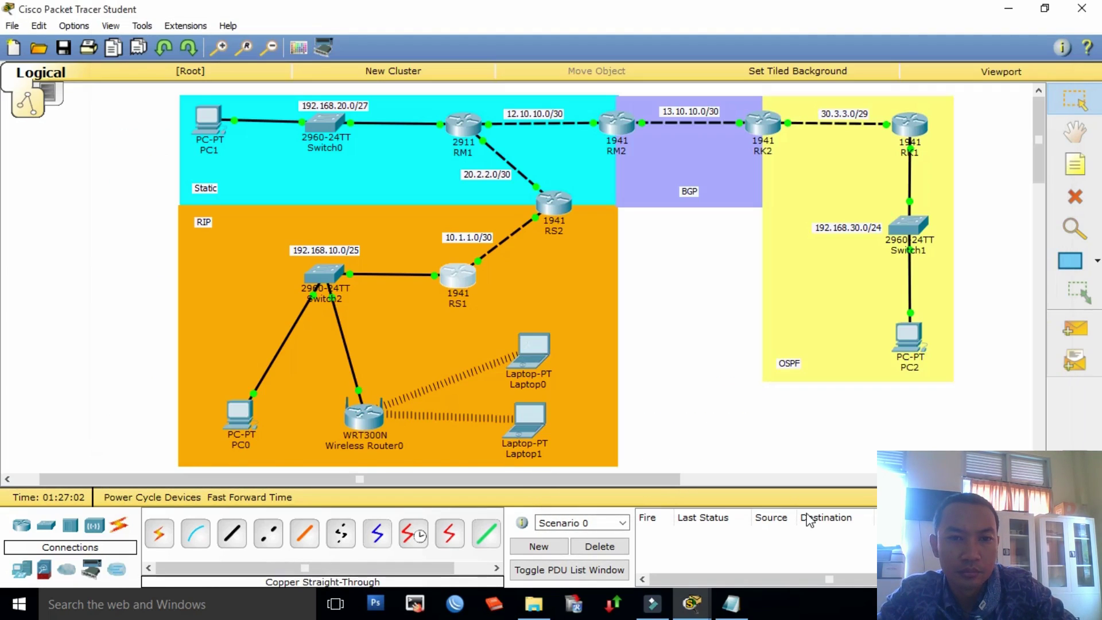
key(alt+Tab)
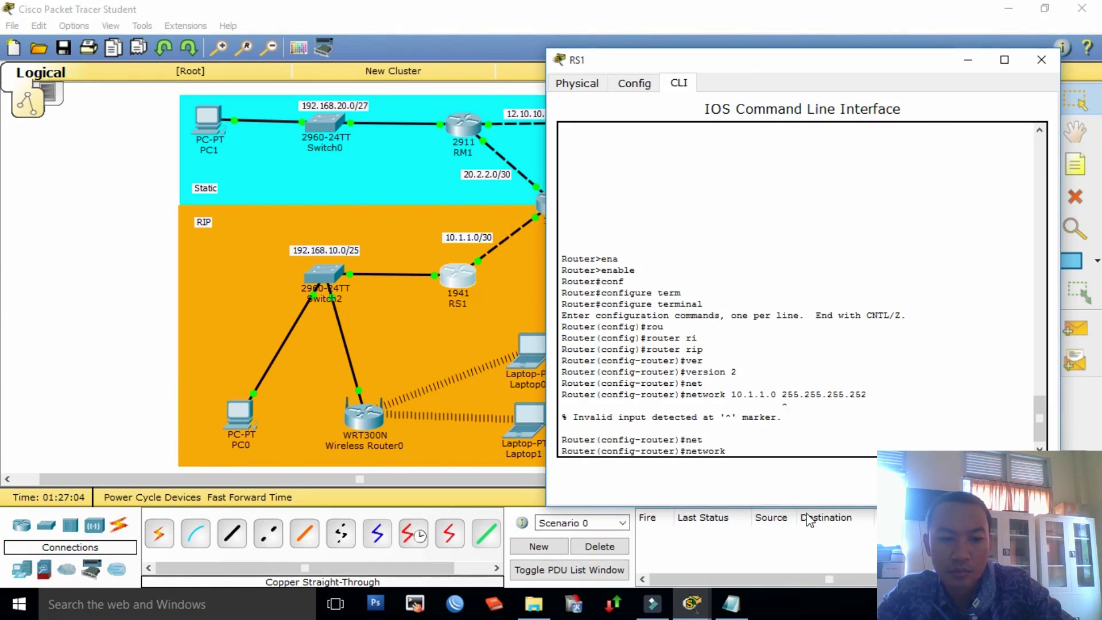
text(10.1.1.0)
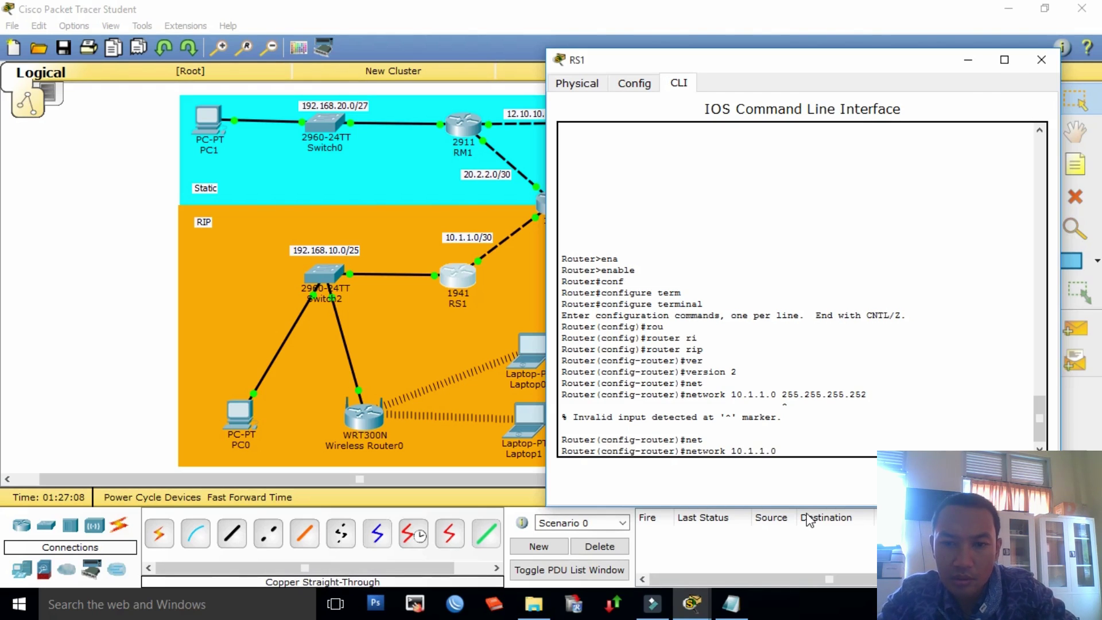
key(alt+Tab)
key(alt+Tab)
key(alt+Tab)
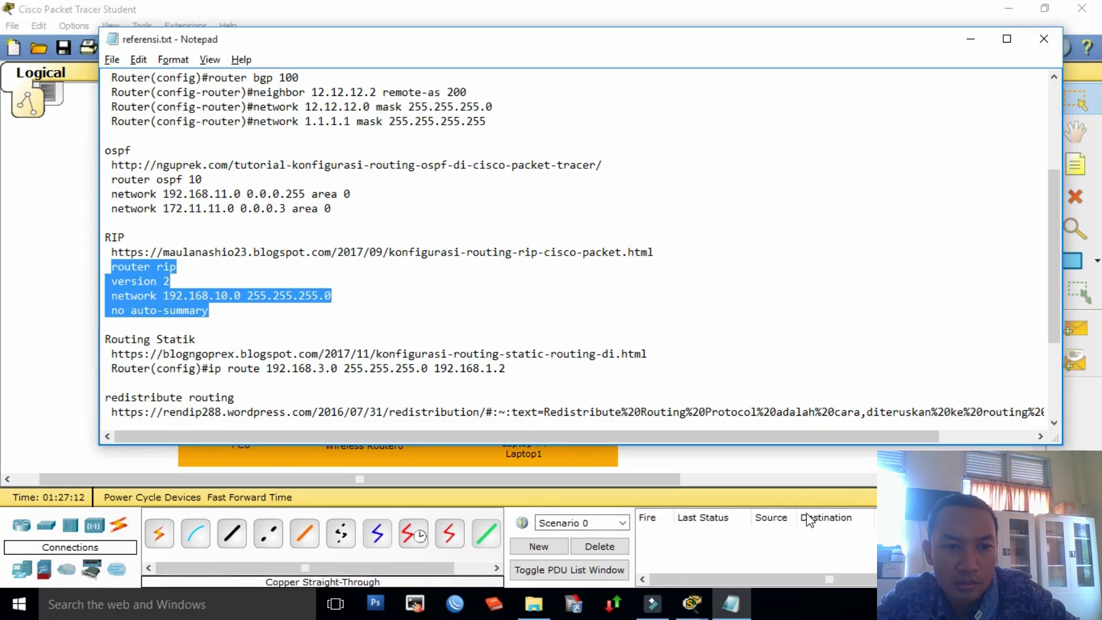
key(alt+Tab)
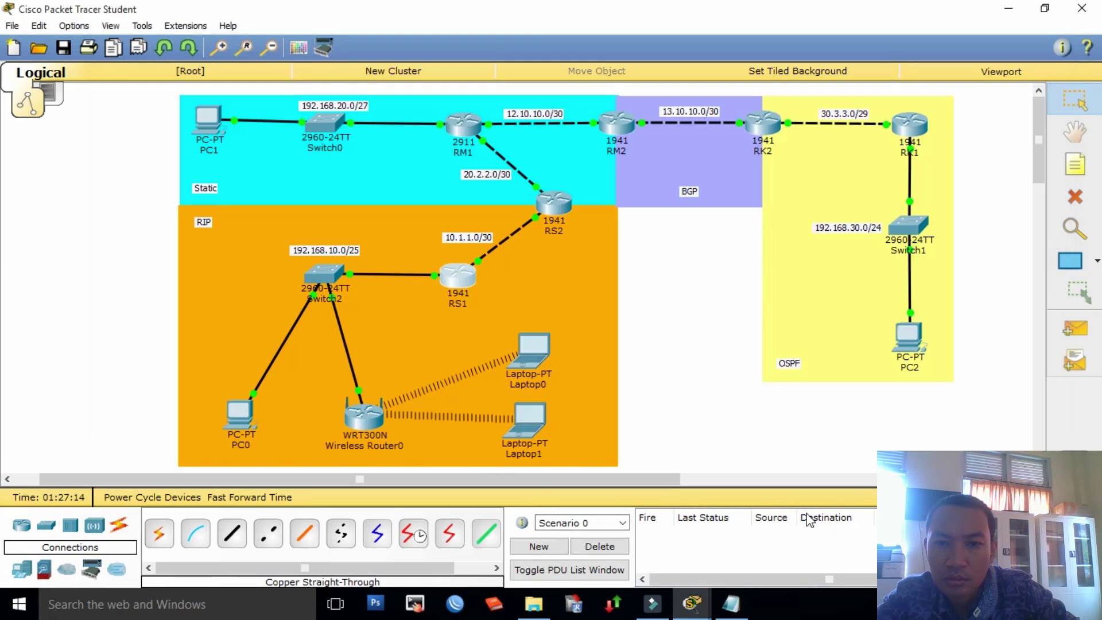
key(alt+Tab)
key(alt+Tab)
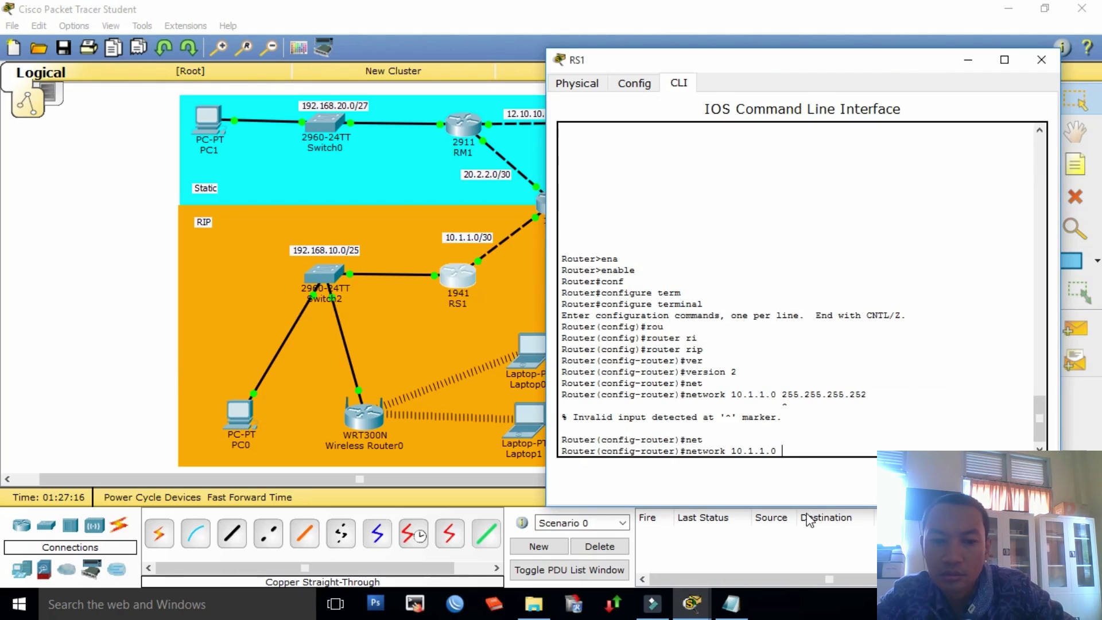
text(255.25)
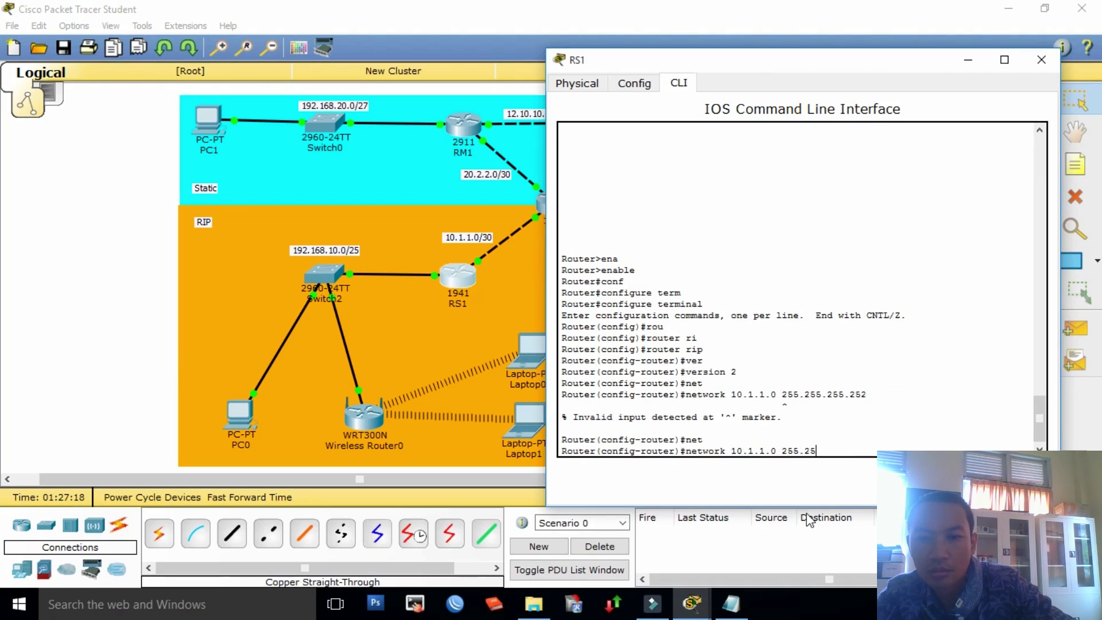
text(5.255.2)
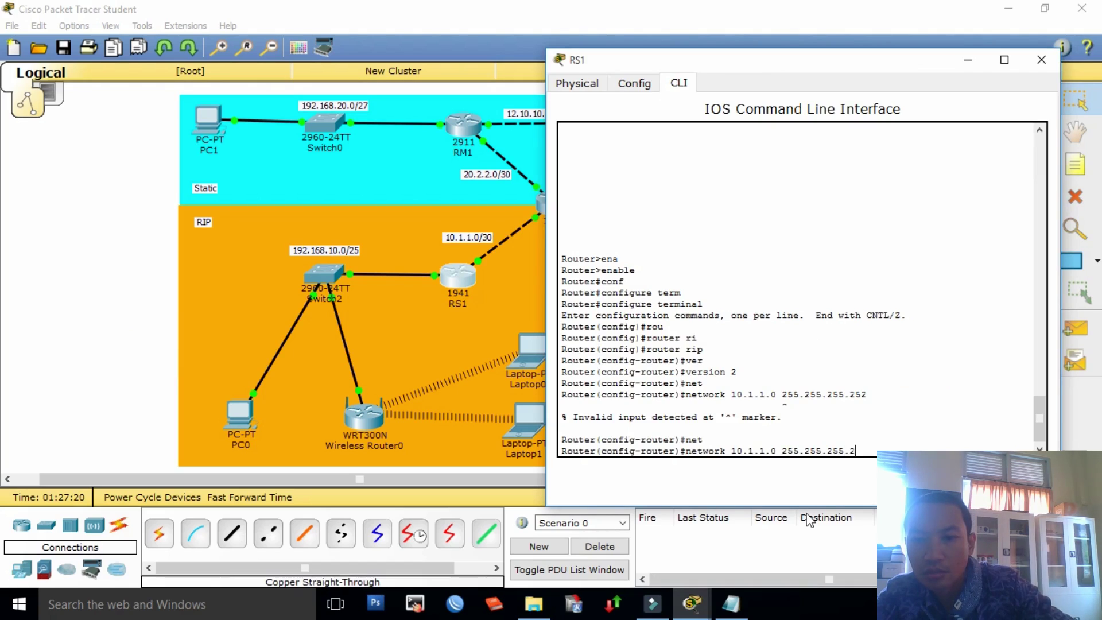
text(52)
key(Return)
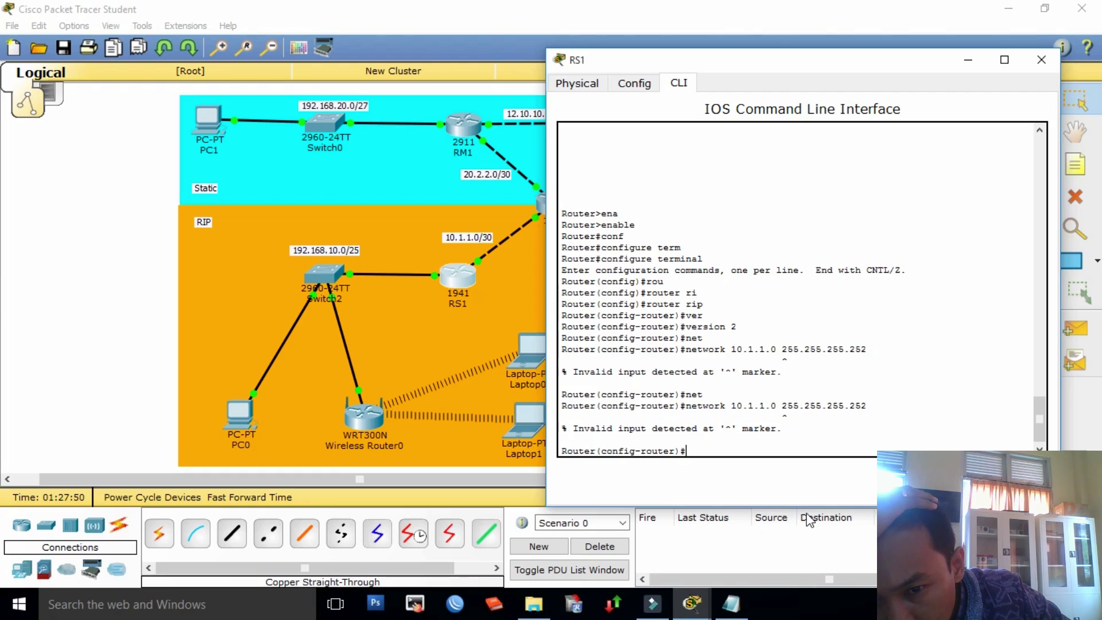
Step: Review the RIP network syntax in the Notepad notes once more, and switch back to RS1 in Packet Tracer
key(alt+Tab)
key(alt+Tab)
key(Tab)
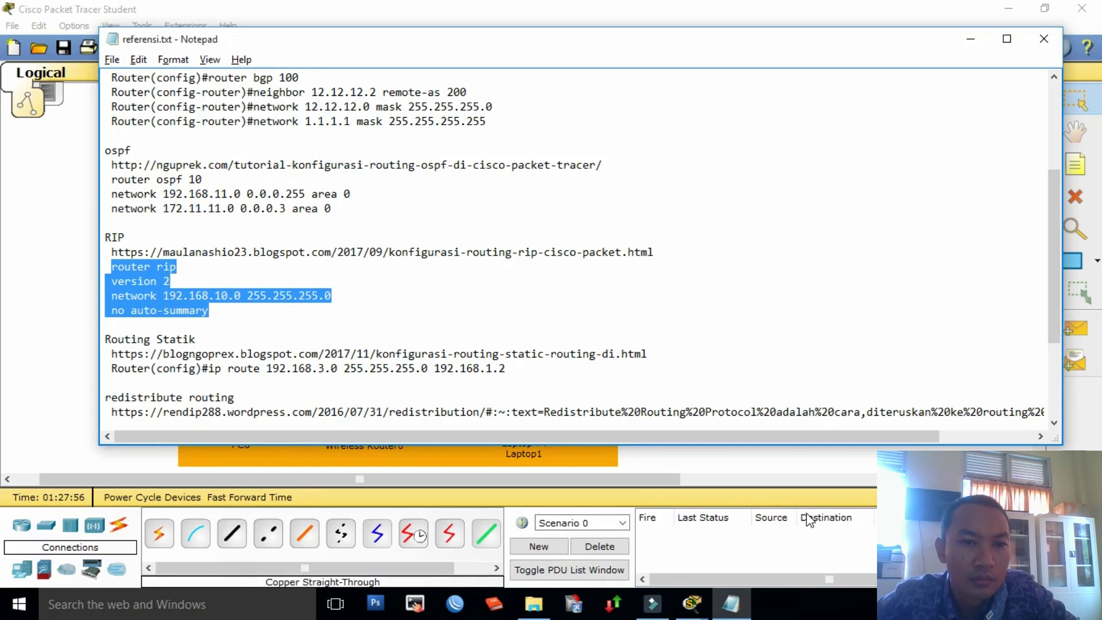
key(alt+Tab)
key(alt+Tab)
key(Tab)
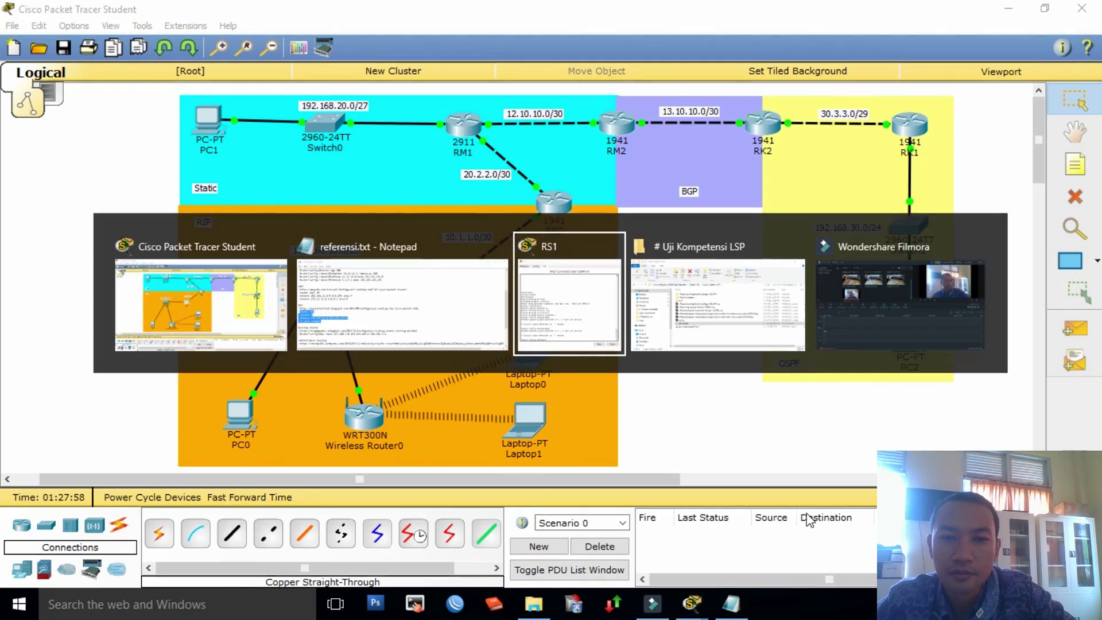
Step: Recall the last network command on RS1, remove its subnet mask and advertise network 10.1.1.0 in RIP
key(Up)
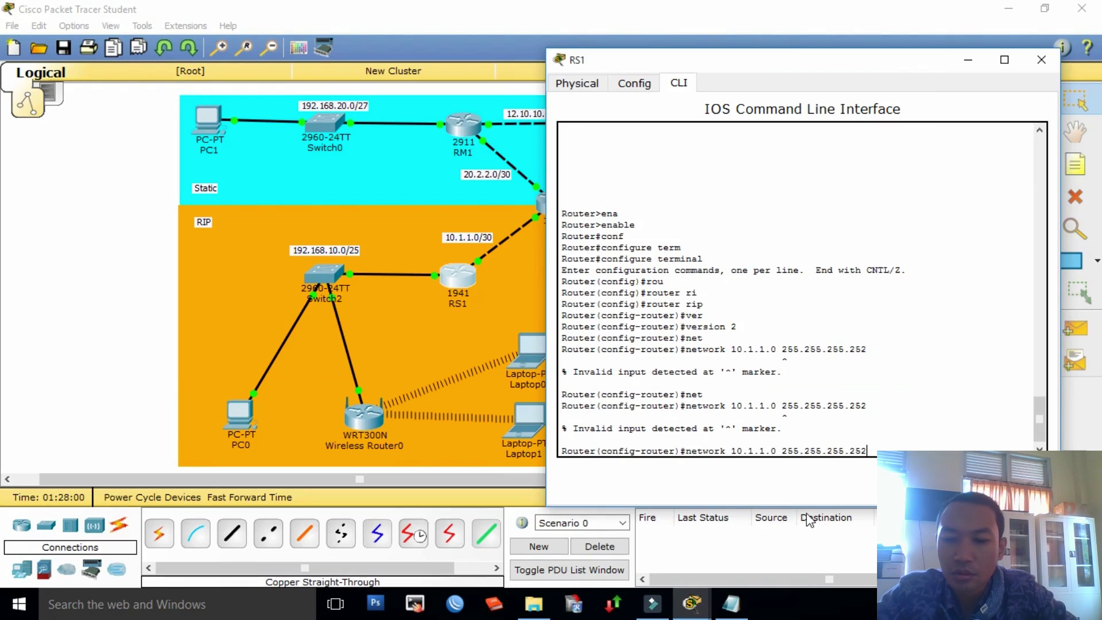
key(BackSpace)
key(BackSpace)
key(BackSpace)
key(BackSpace)
key(BackSpace)
key(BackSpace)
key(BackSpace)
key(BackSpace)
key(BackSpace)
key(BackSpace)
key(BackSpace)
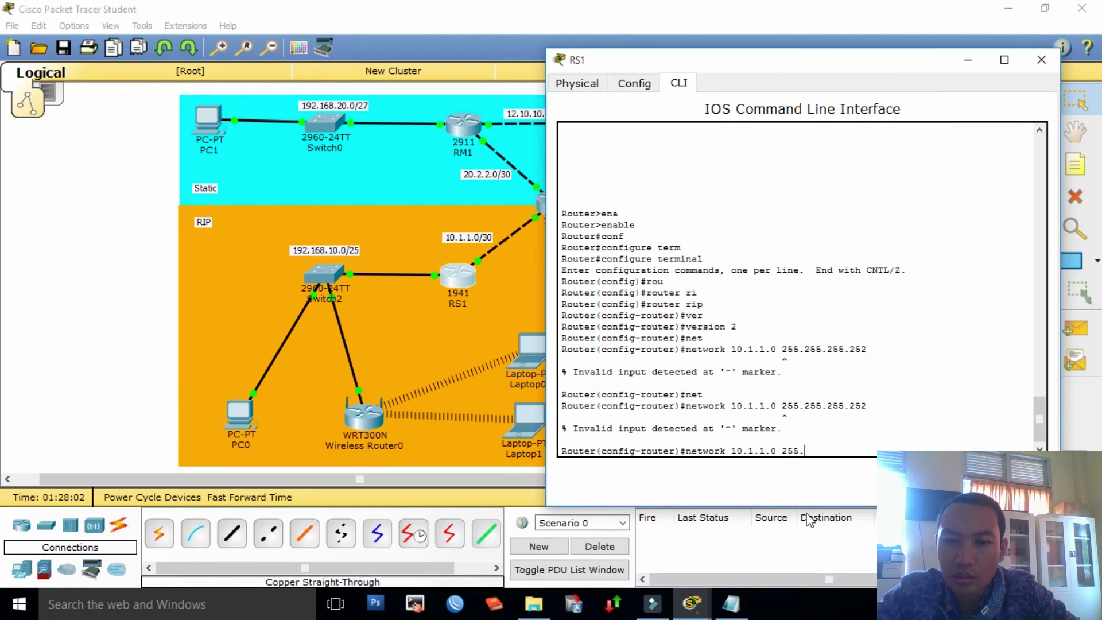
key(BackSpace)
key(BackSpace)
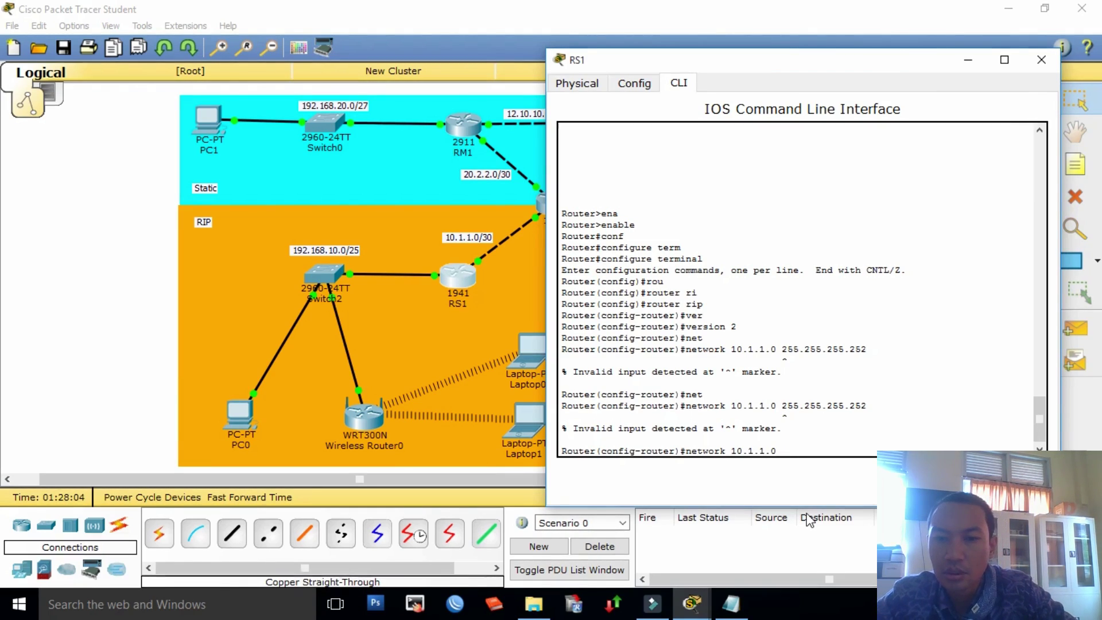
key(Return)
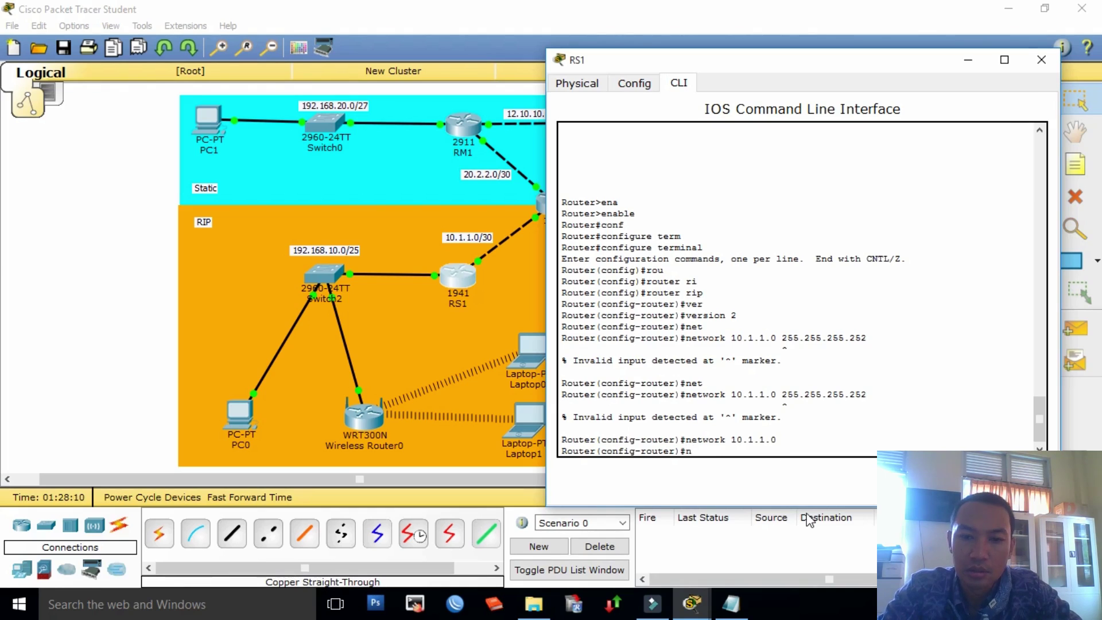
Step: Disable automatic route summarization for RIP on RS1 with no auto-summary
text(no au)
key(Tab)
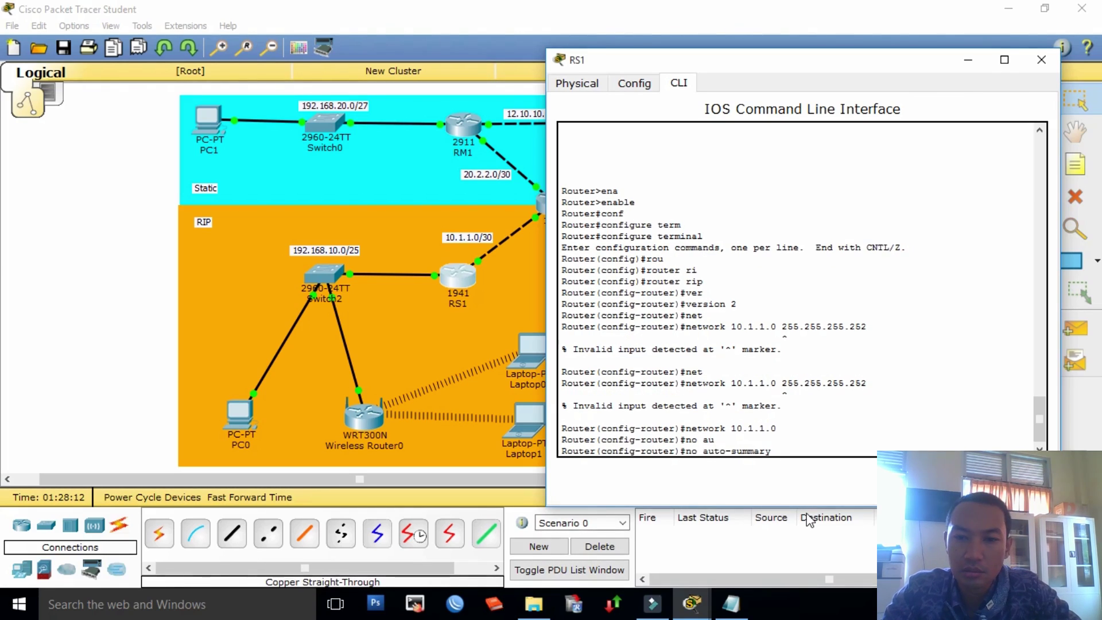
key(Return)
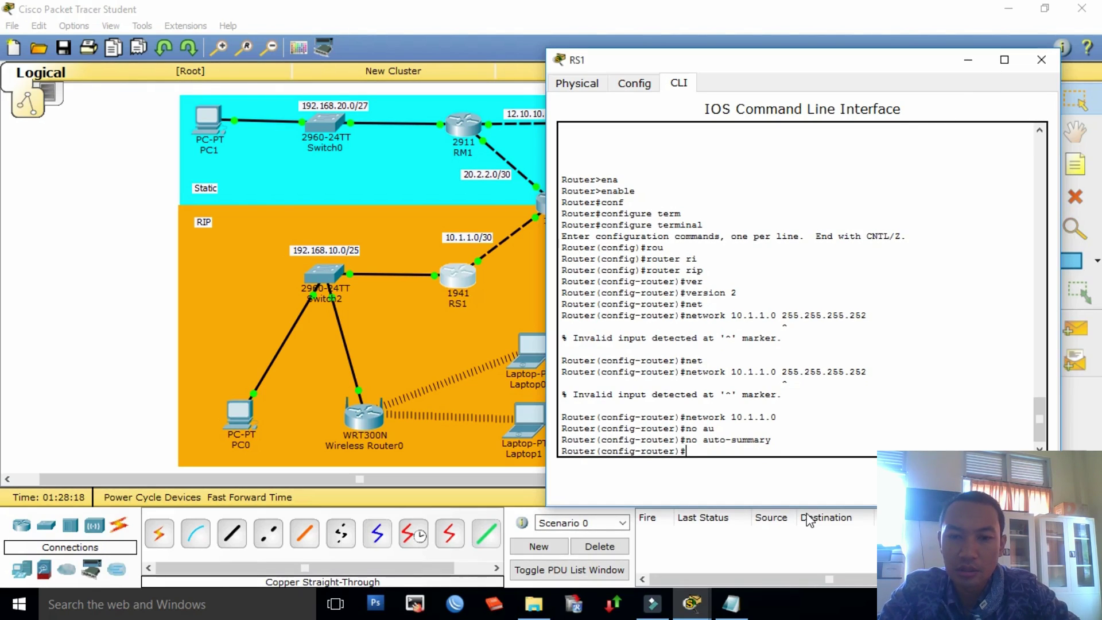
Step: Advertise the LAN network 192.168.10.0 in RIP on RS1
text(ne)
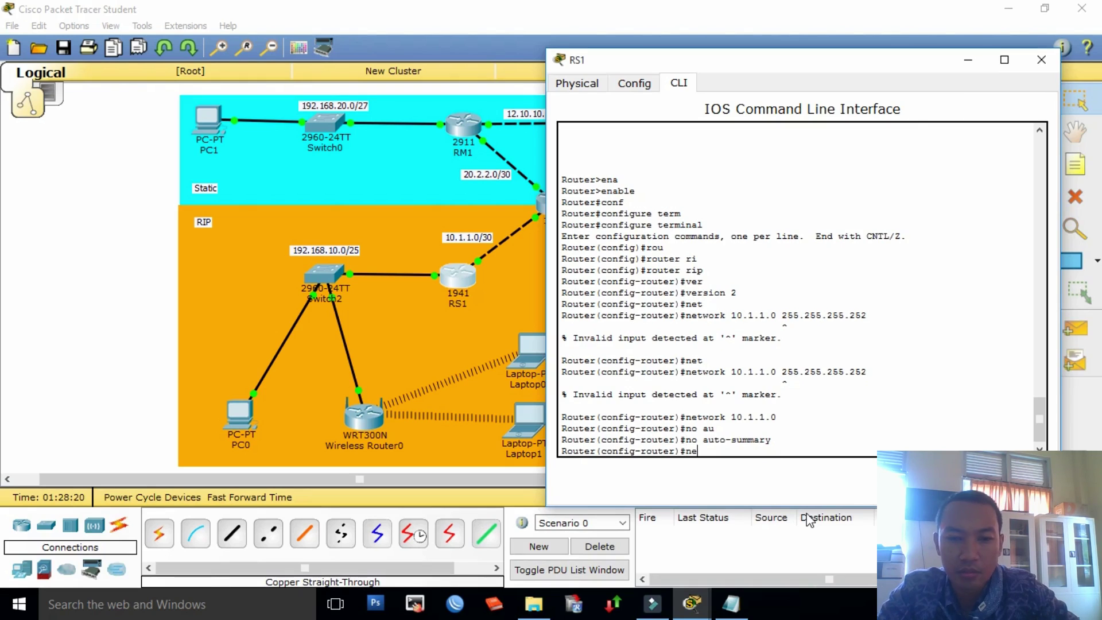
key(Tab)
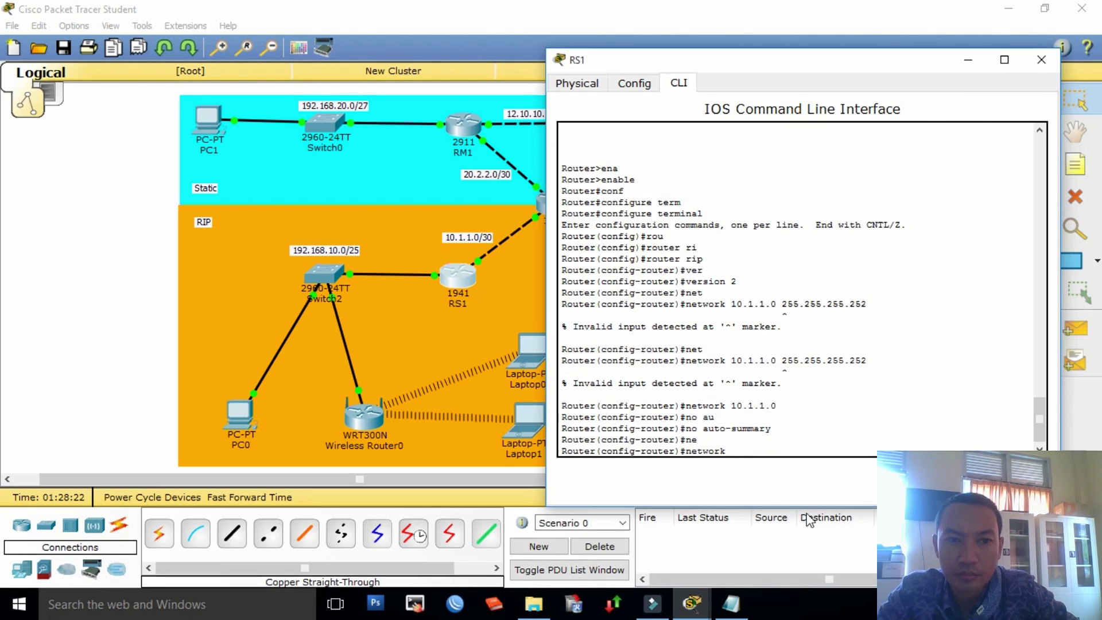
text(192.)
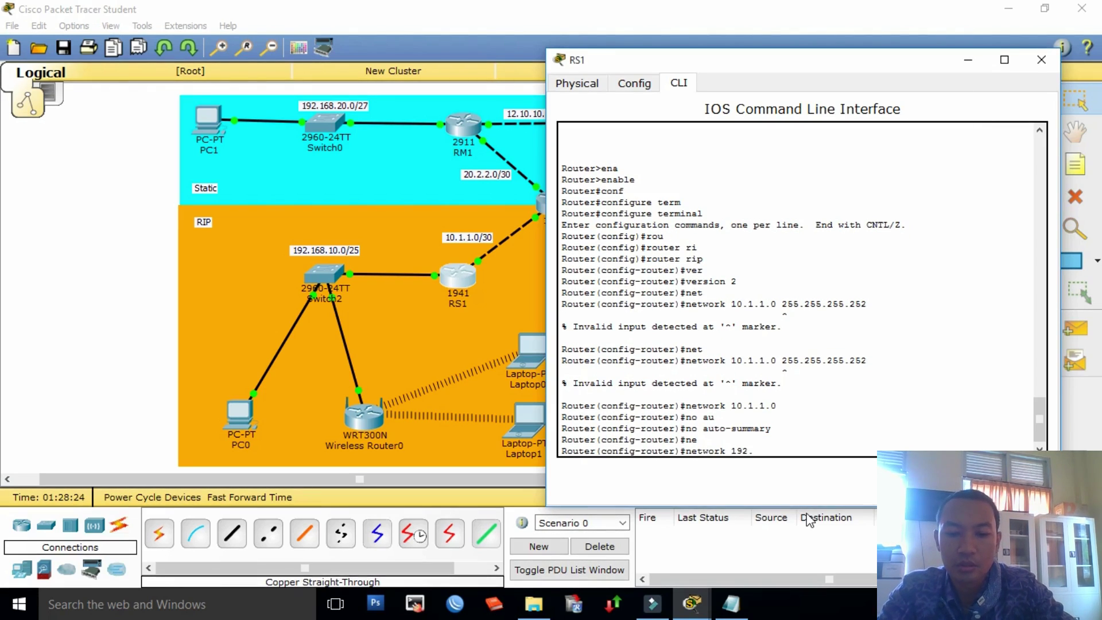
text(168)
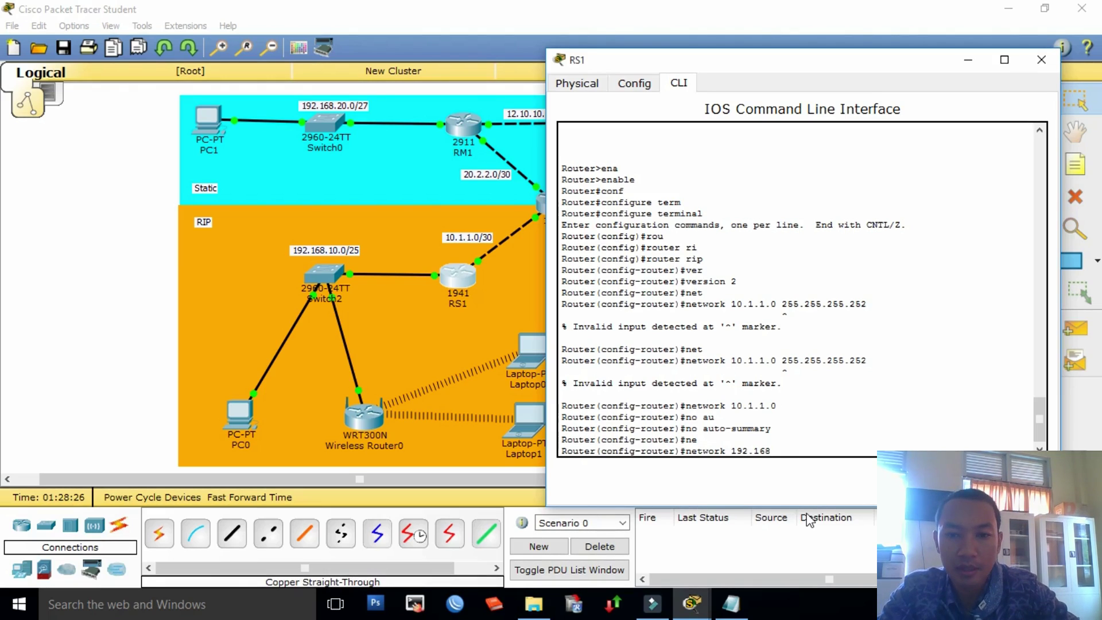
text(.10.0)
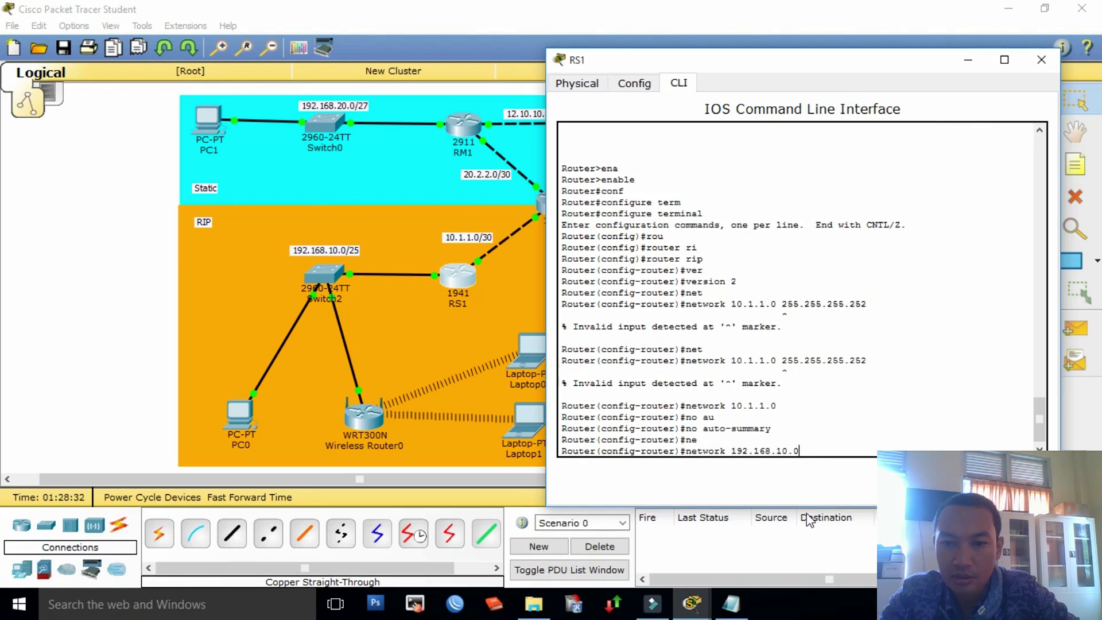
key(Return)
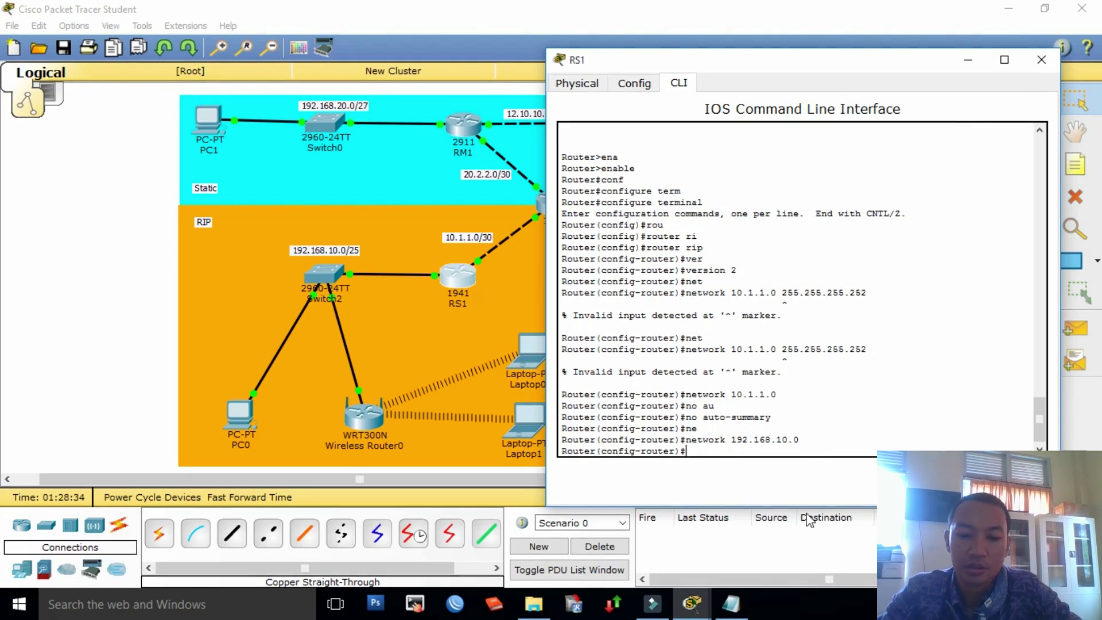
Step: Apply no auto-summary to RIP on RS1 again and end the configuration session, returning to privileged EXEC mode
text(no)
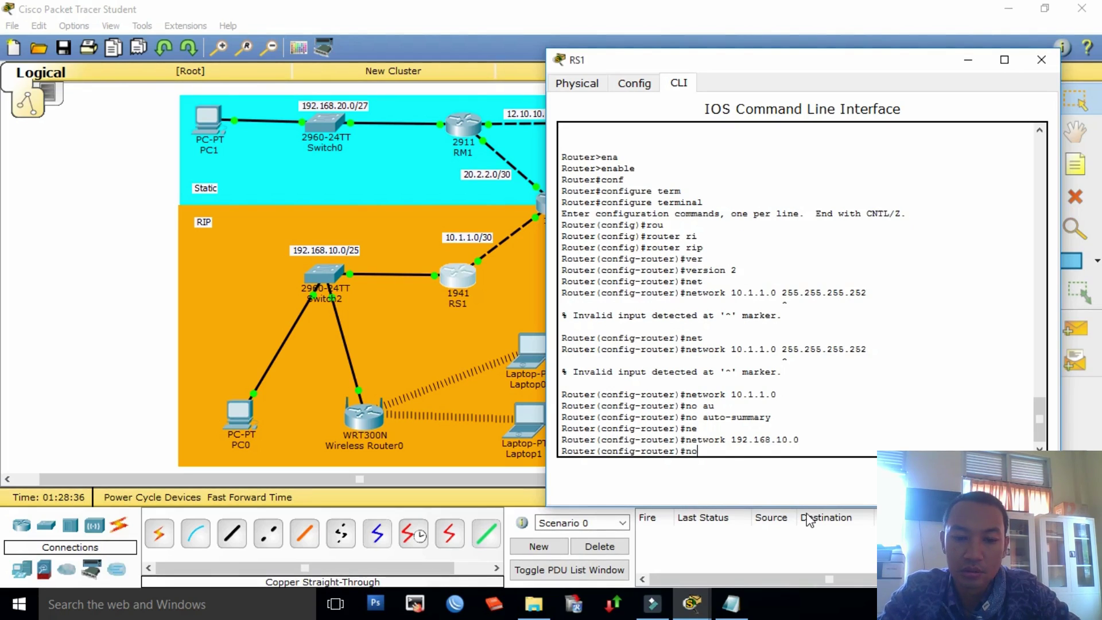
text( au)
key(Tab)
key(Return)
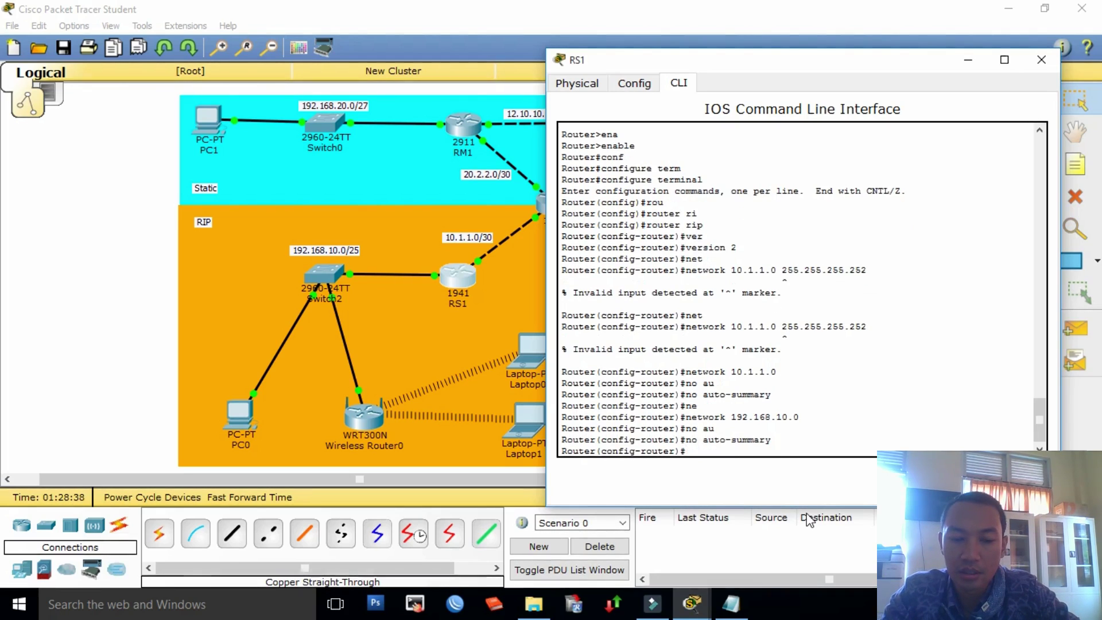
key(Return)
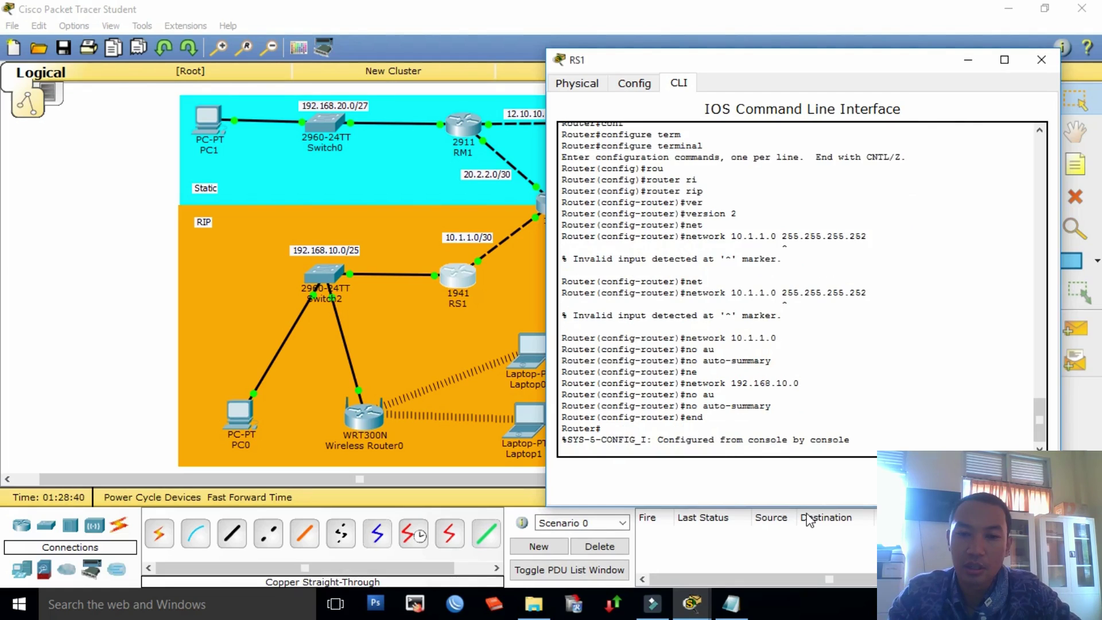
key(Return)
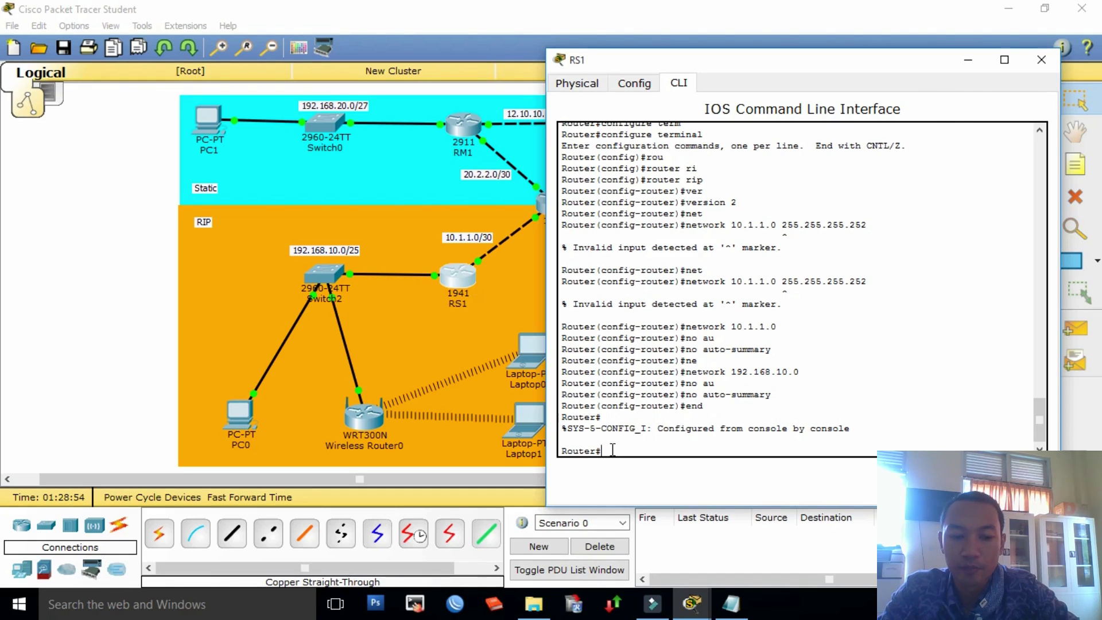
Step: Show RS1's running configuration, page down to the router rip section to check its version and networks, and quit the listing
text(sh)
key(Tab)
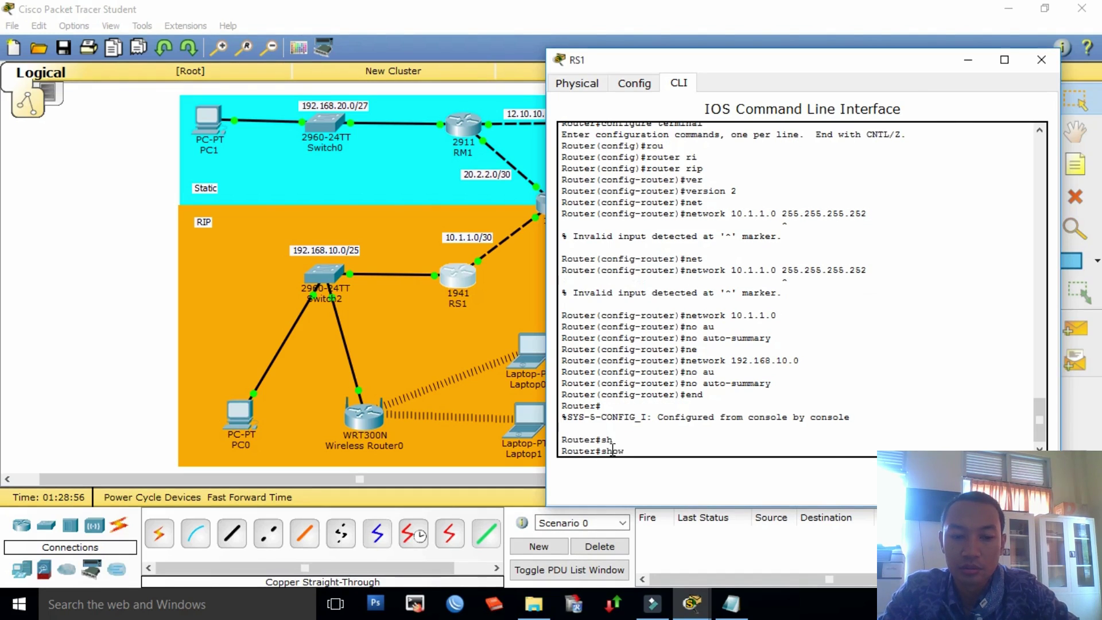
text(run)
key(Tab)
key(Return)
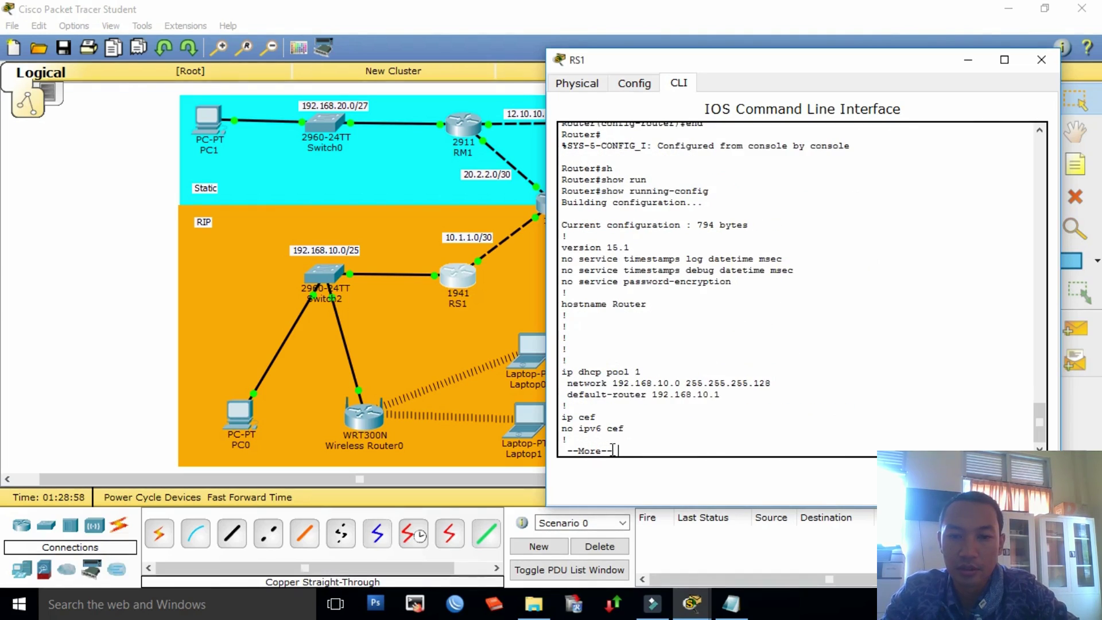
key(space)
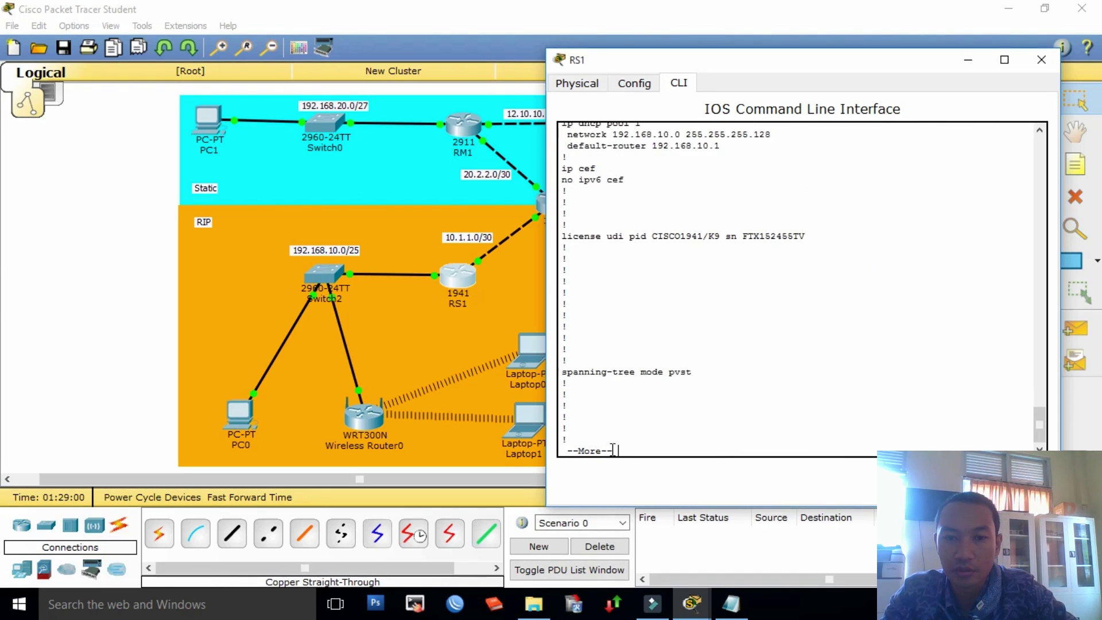
key(Return)
key(Return)
key(Return)
key(Return)
key(Return)
key(Return)
key(Return)
key(Return)
key(Return)
key(Return)
key(Return)
key(Return)
key(Return)
key(Return)
key(Return)
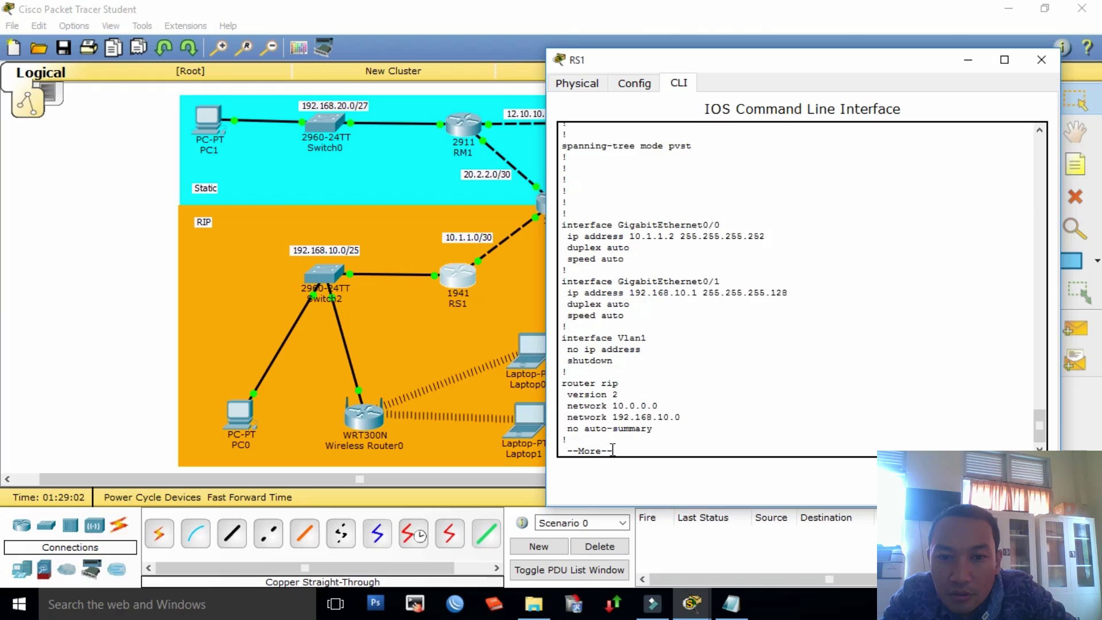
key(Return)
key(Return)
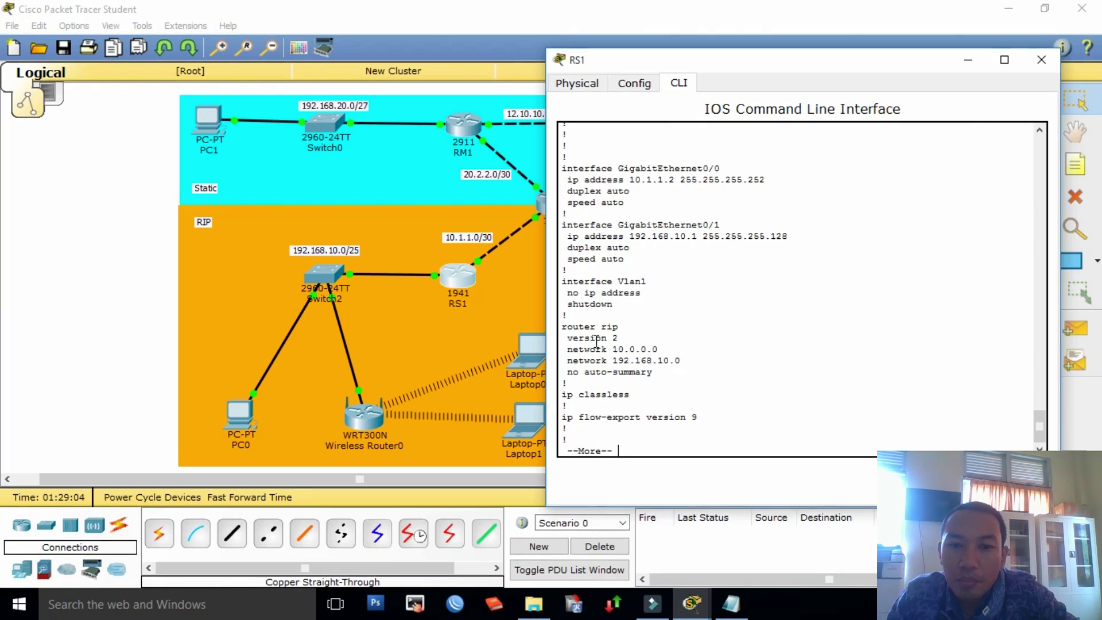
mouse_move(562, 331)
mouse_down()
mouse_move(685, 368)
mouse_move(566, 327)
mouse_up()
click(669, 373)
click(656, 371)
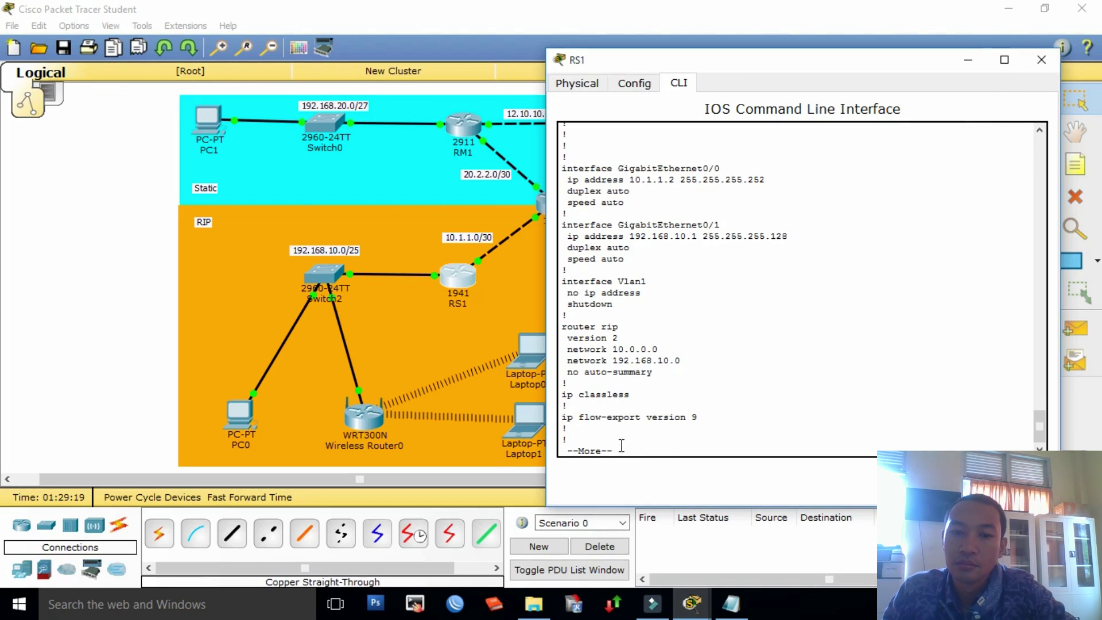
key(q)
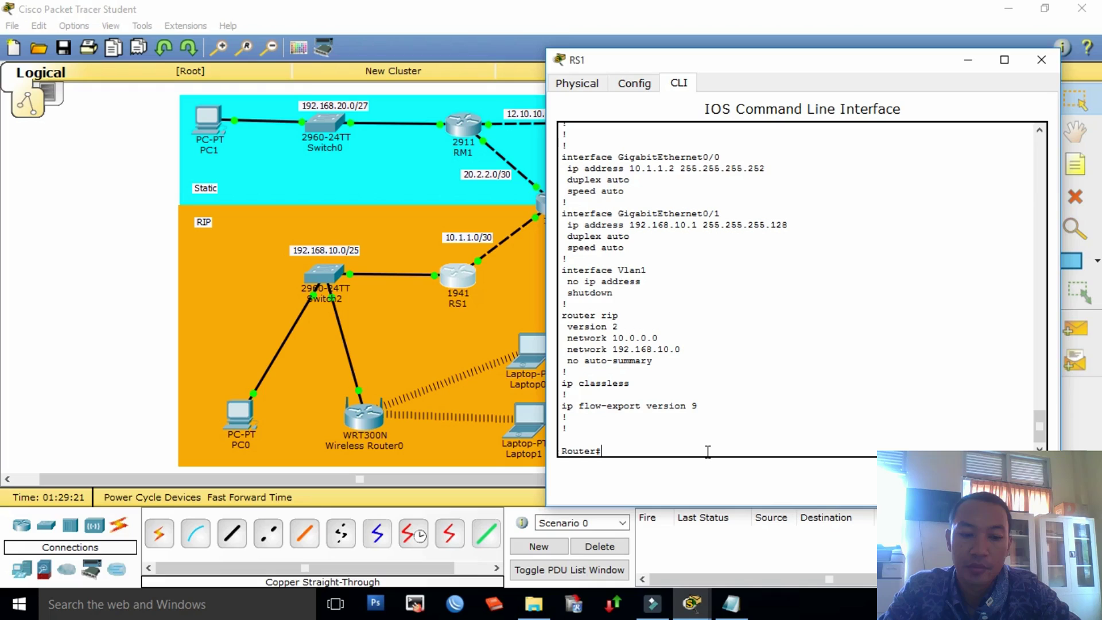
Step: Save RS1's running-config to startup-config, accepting the default destination filename
text(cop)
key(Tab)
text(r)
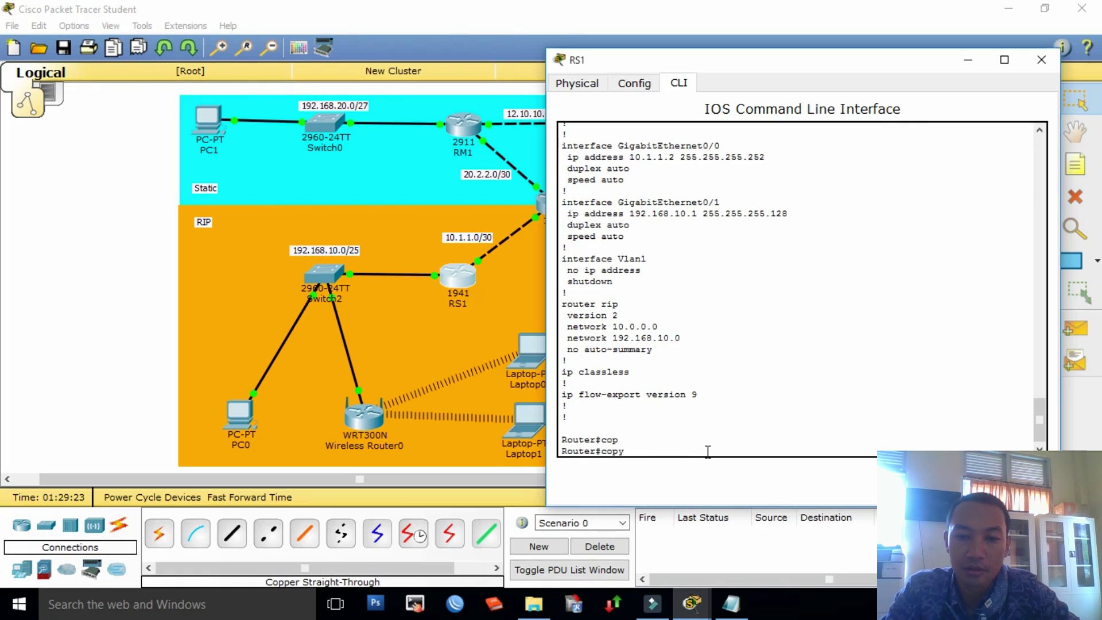
text(un)
key(Tab)
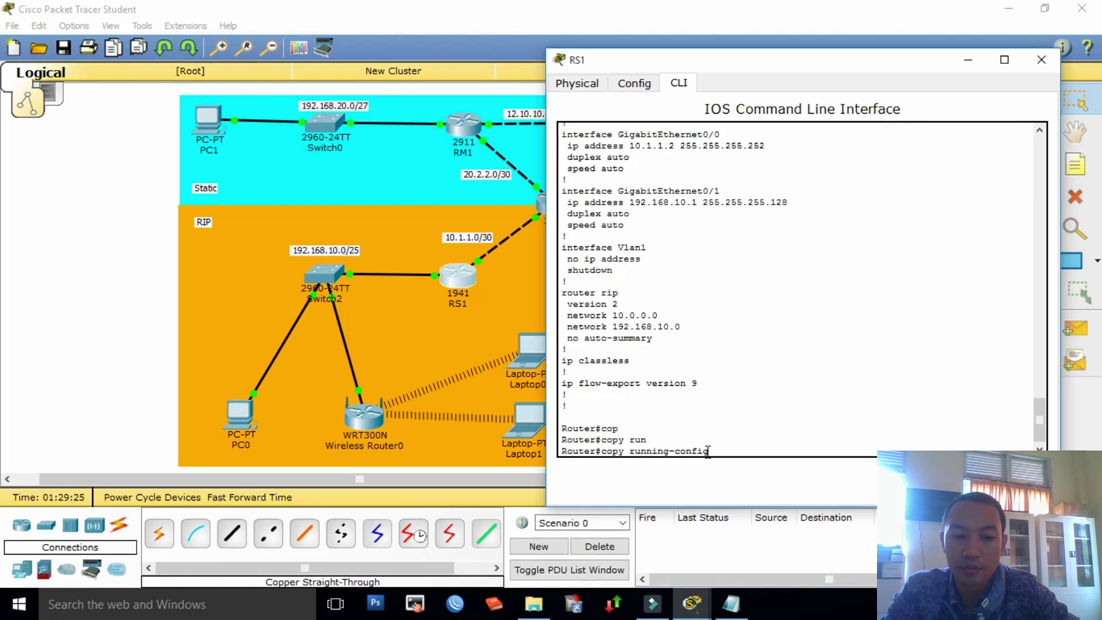
text(st)
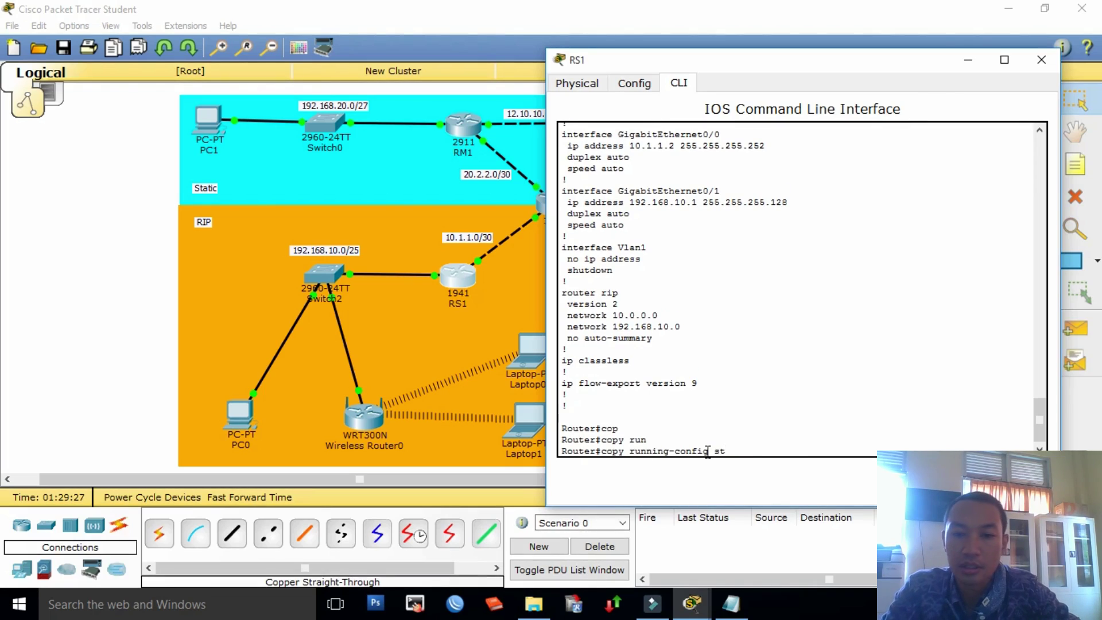
key(Tab)
key(Return)
key(Return)
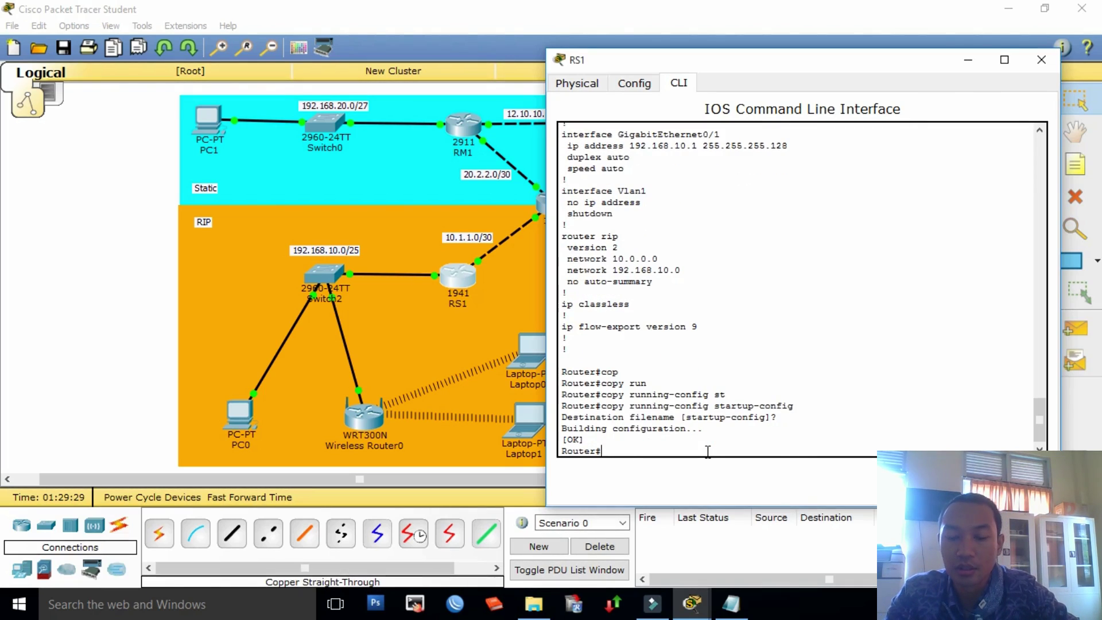
Step: Close RS1's window, open router RS2's command line beside the topology and start its console session
click(1041, 59)
click(597, 270)
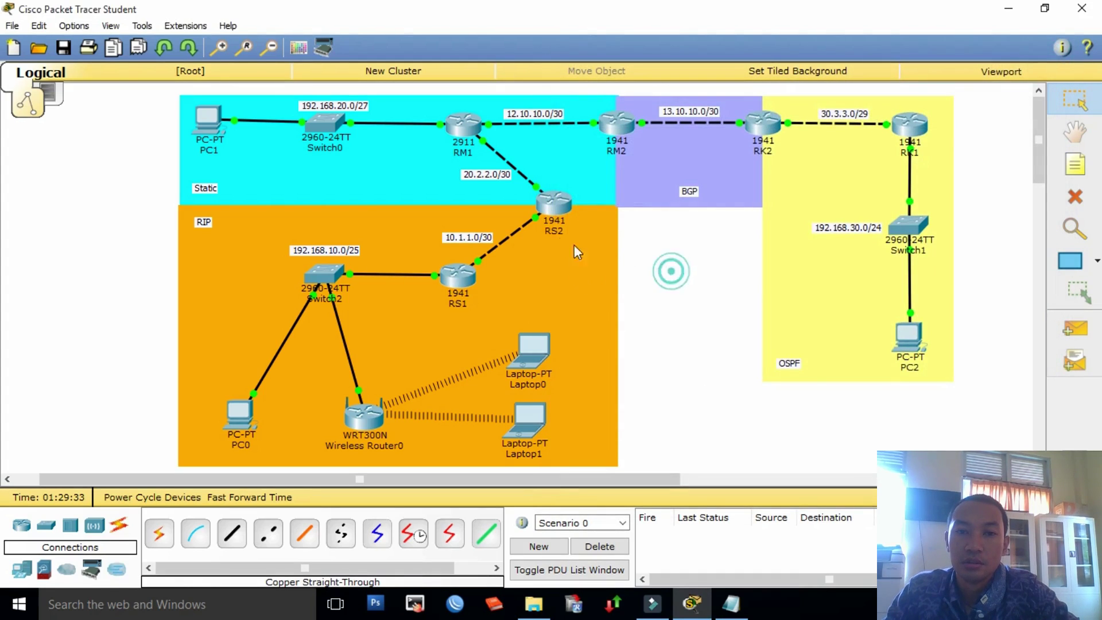
click(548, 208)
drag(519, 101, 818, 56)
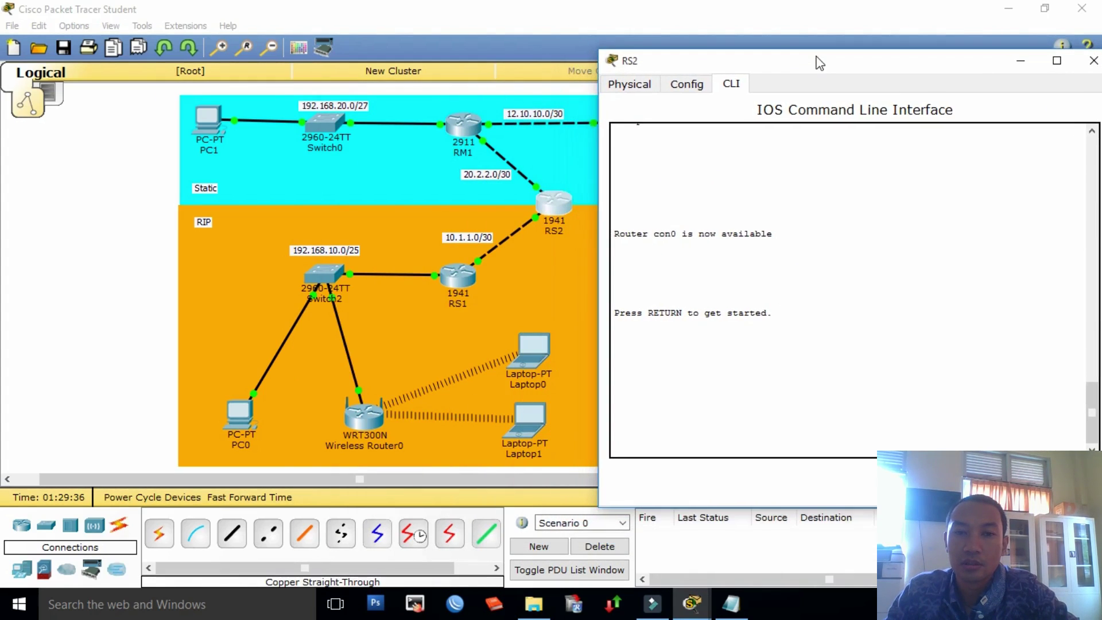
click(636, 449)
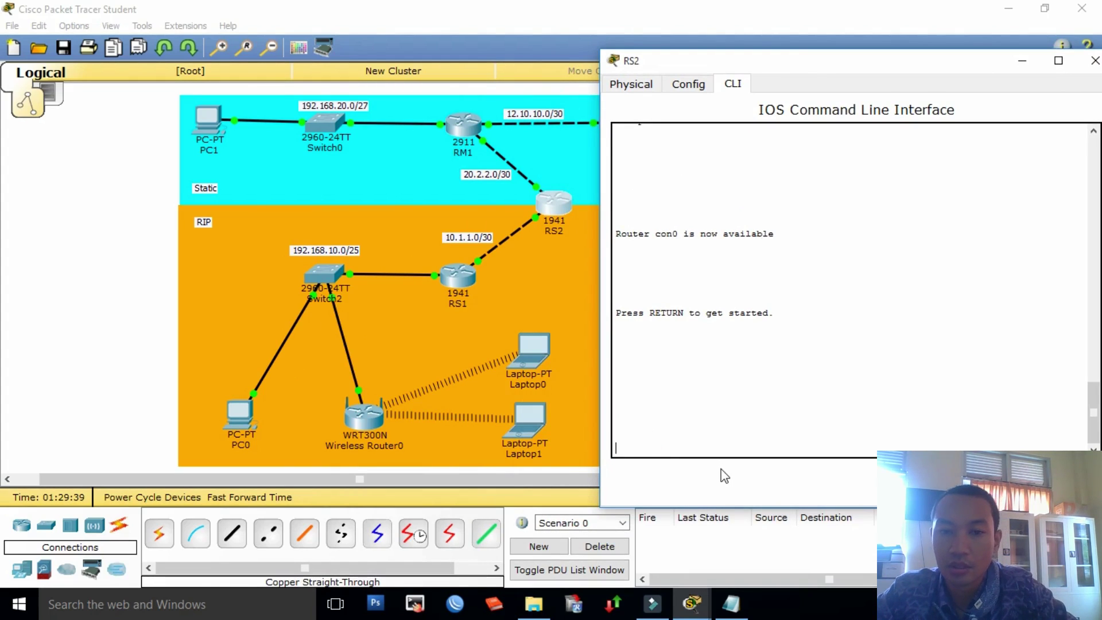
key(Return)
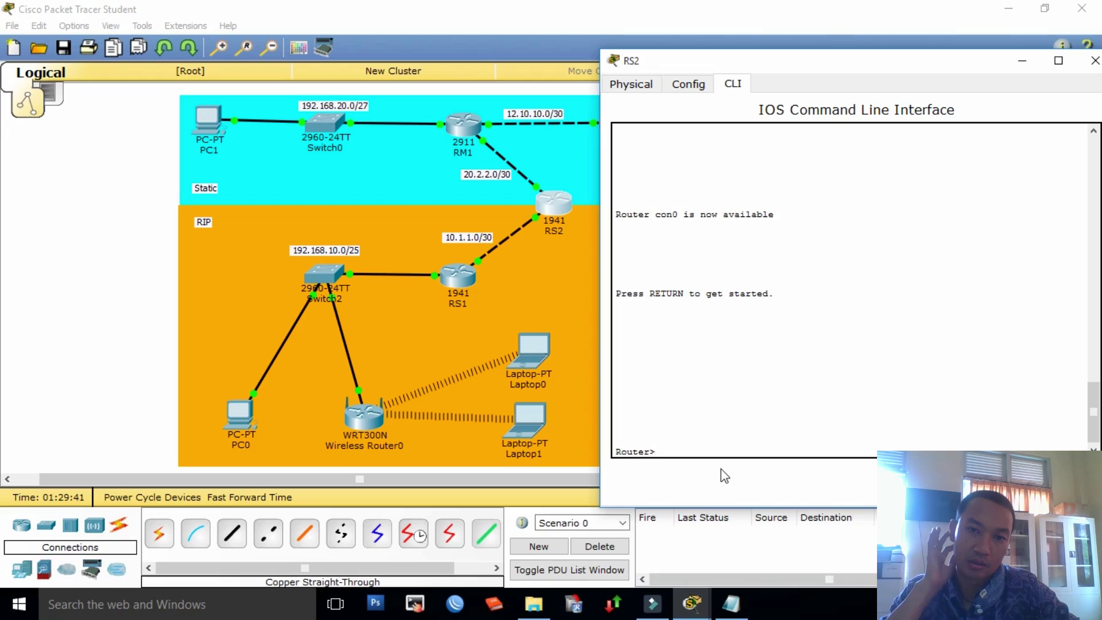
Step: Enter privileged EXEC mode on RS2 with enable, and enter global configuration mode with configure terminal
text(ena)
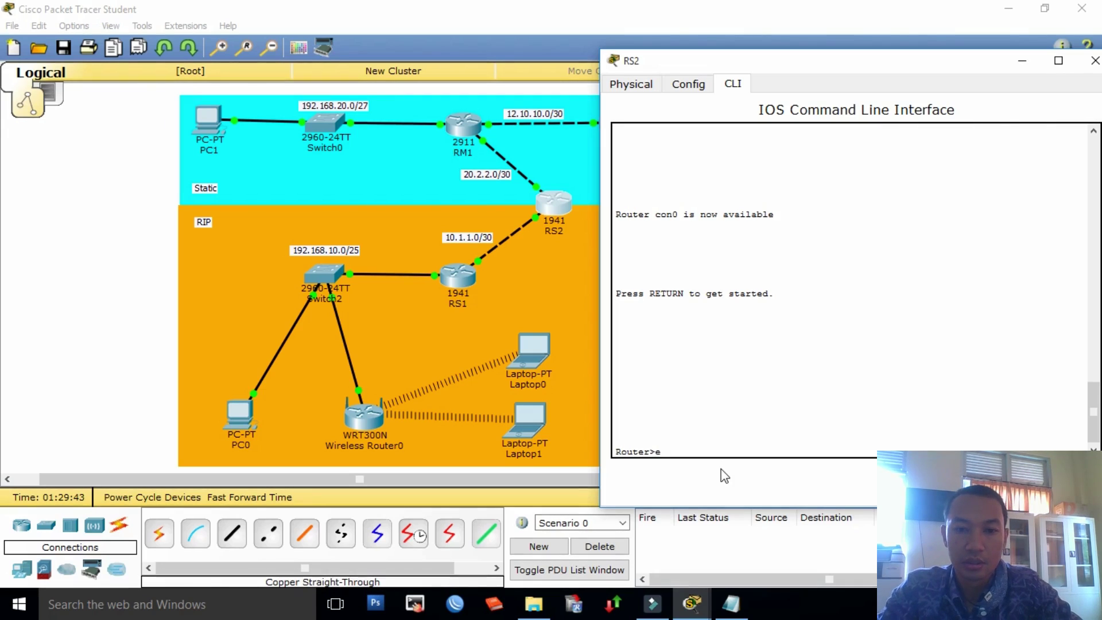
key(Tab)
key(Return)
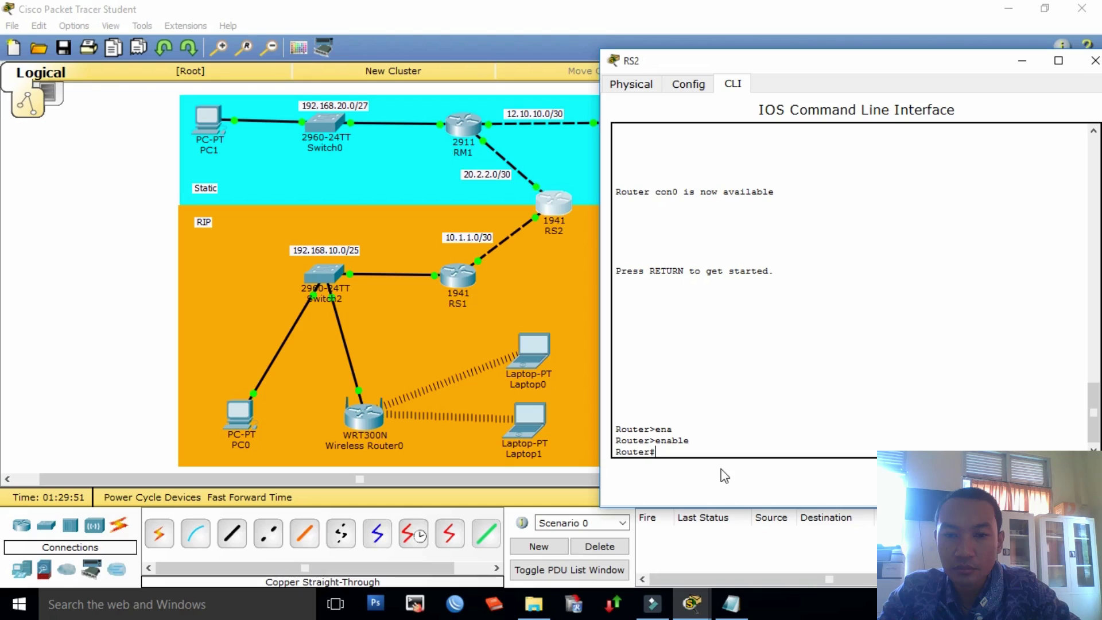
text(conf)
key(Tab)
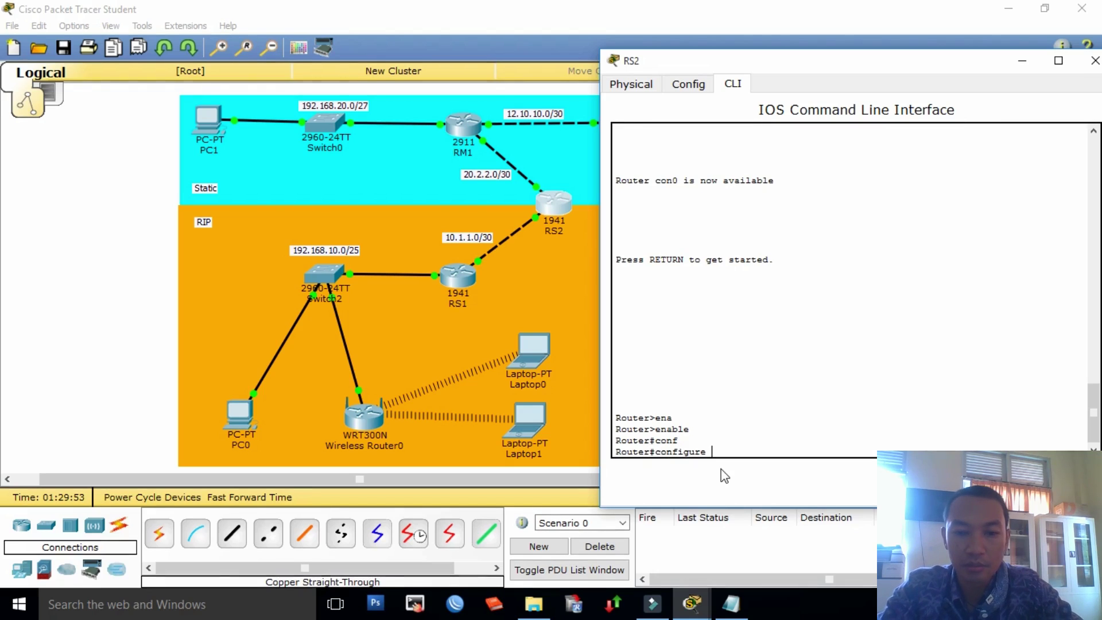
text(ter)
key(Tab)
key(Return)
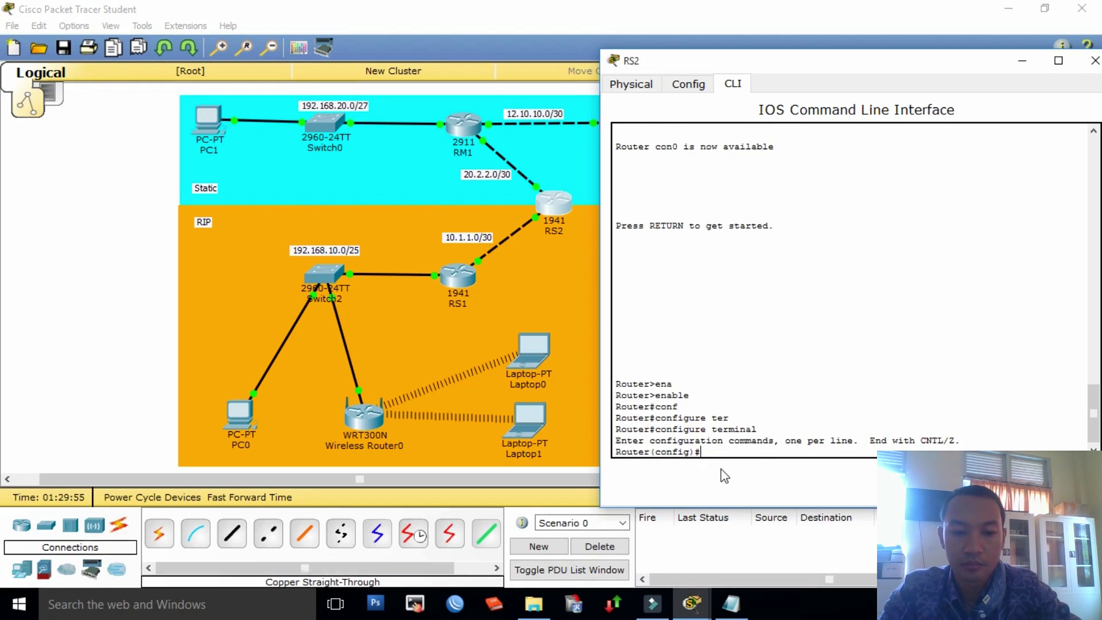
Step: Enable RIP routing on RS2 with router rip and set it to version 2
text(rou)
key(Tab)
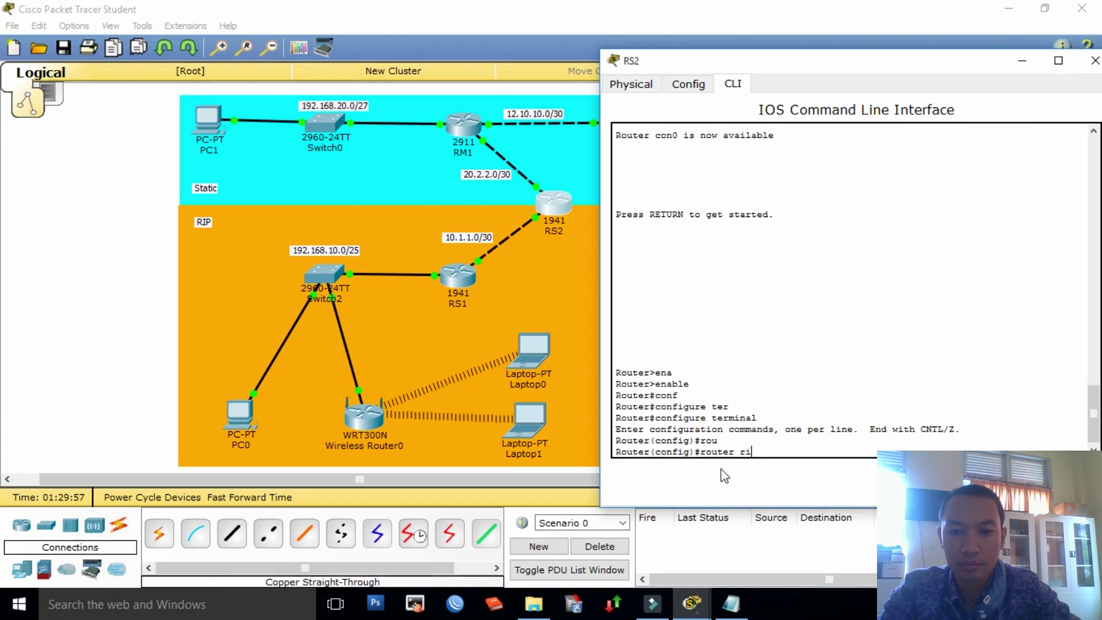
text(ri)
key(Tab)
key(Return)
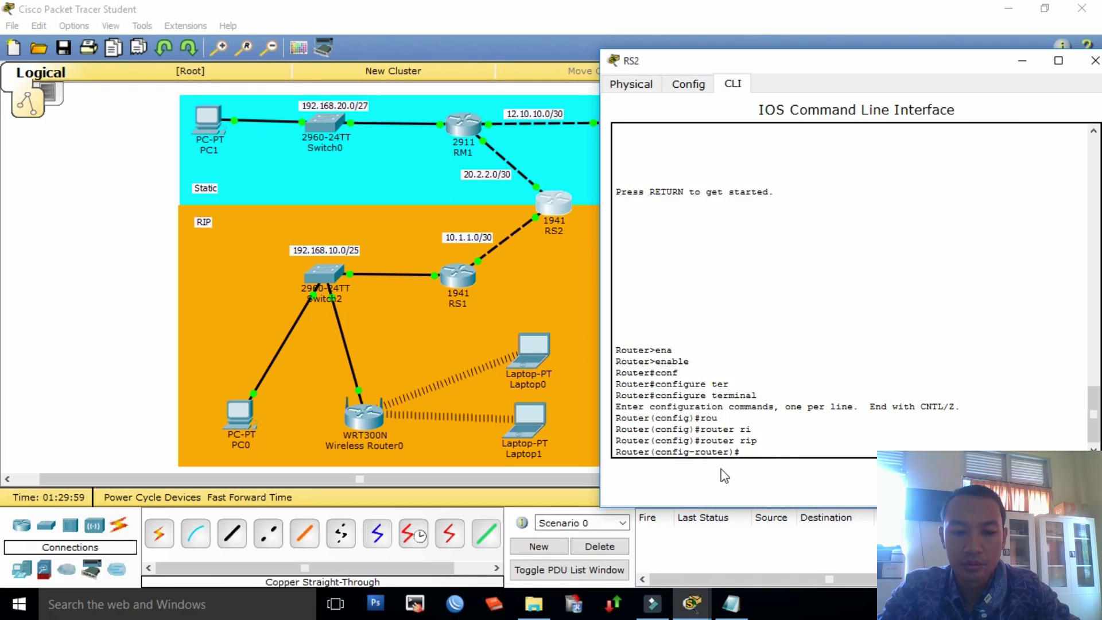
text(ver)
key(Tab)
text(2)
key(Return)
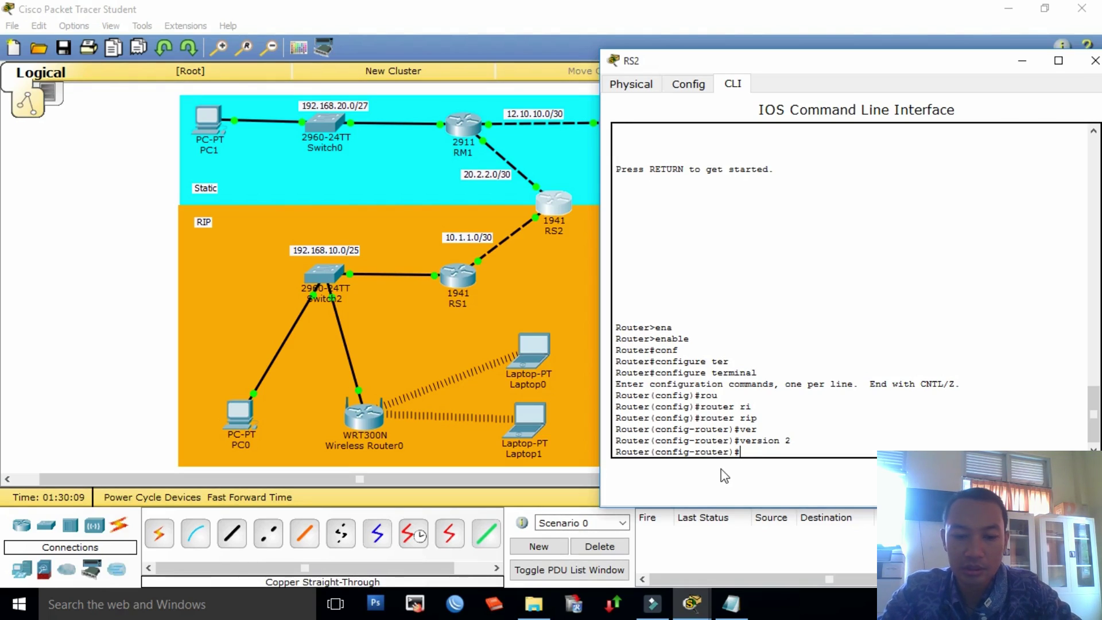
Step: Add network 10.1.1.0 to RS2's RIP routing with the network command
text(net)
key(Tab)
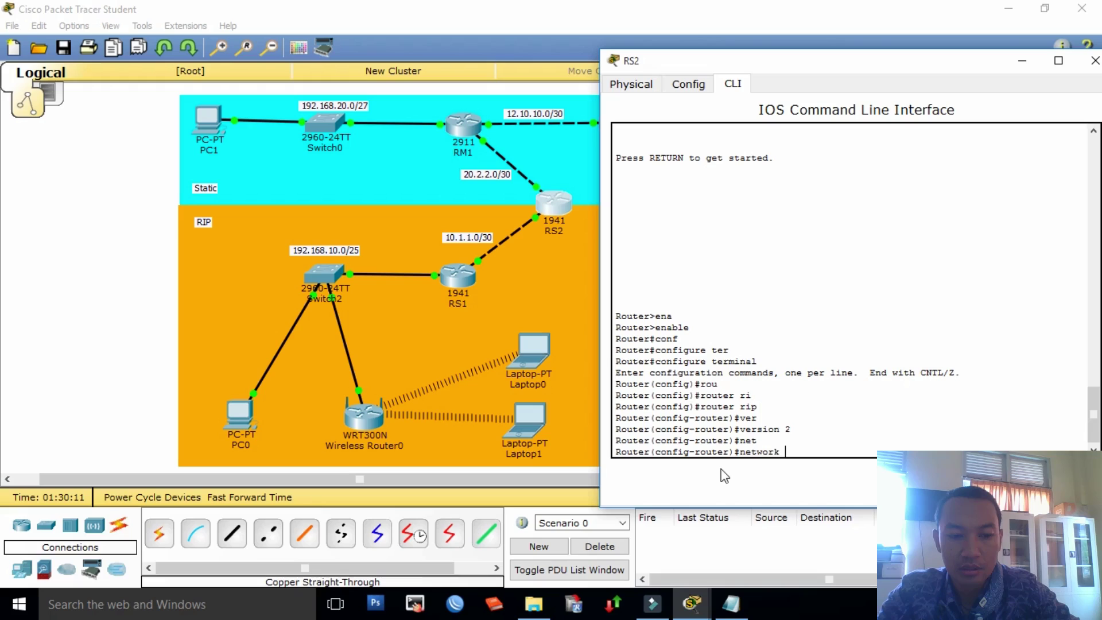
text(10.)
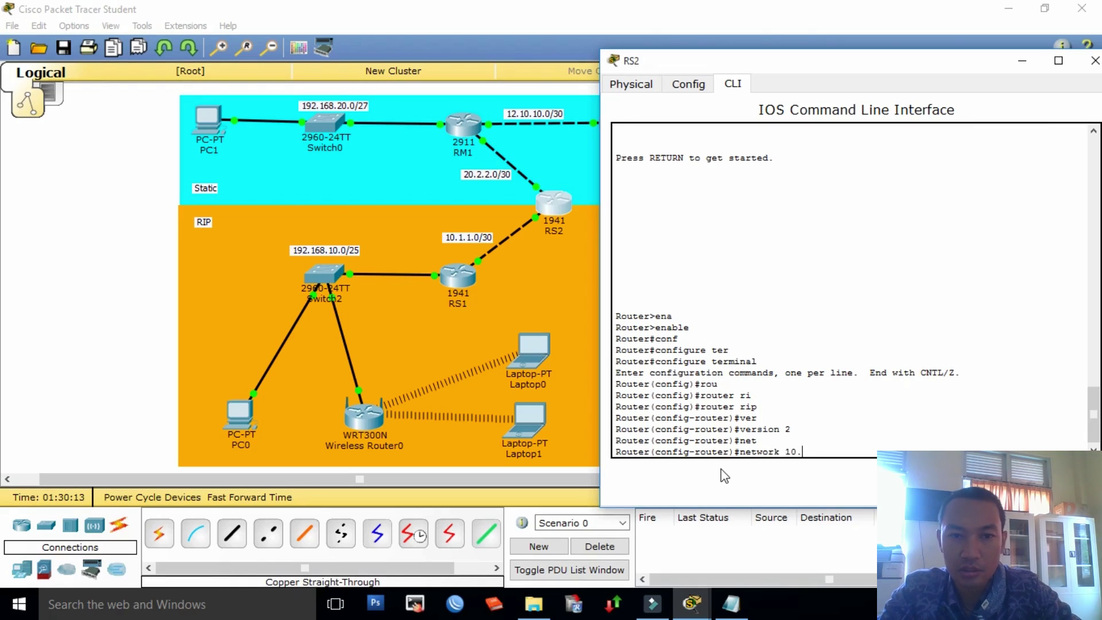
text(1.1)
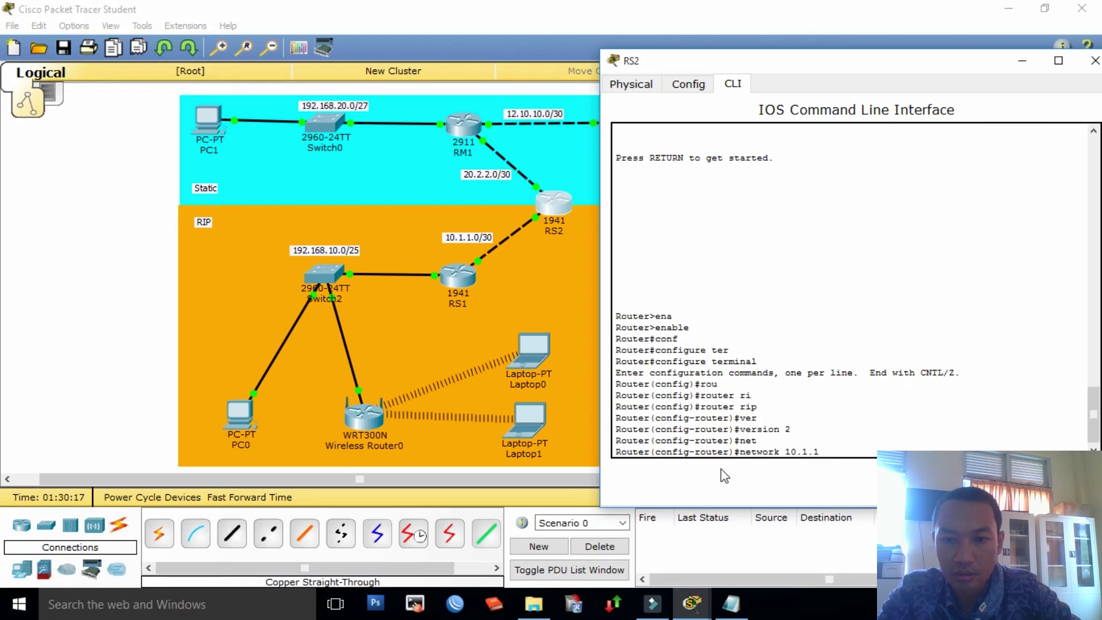
text(.)
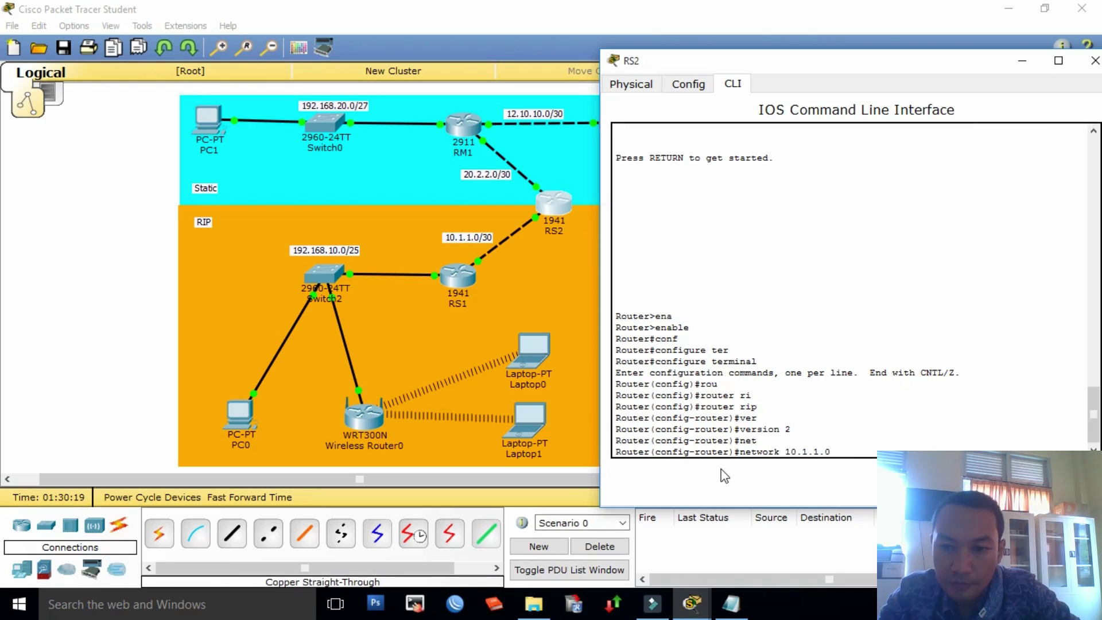
text(0)
key(Return)
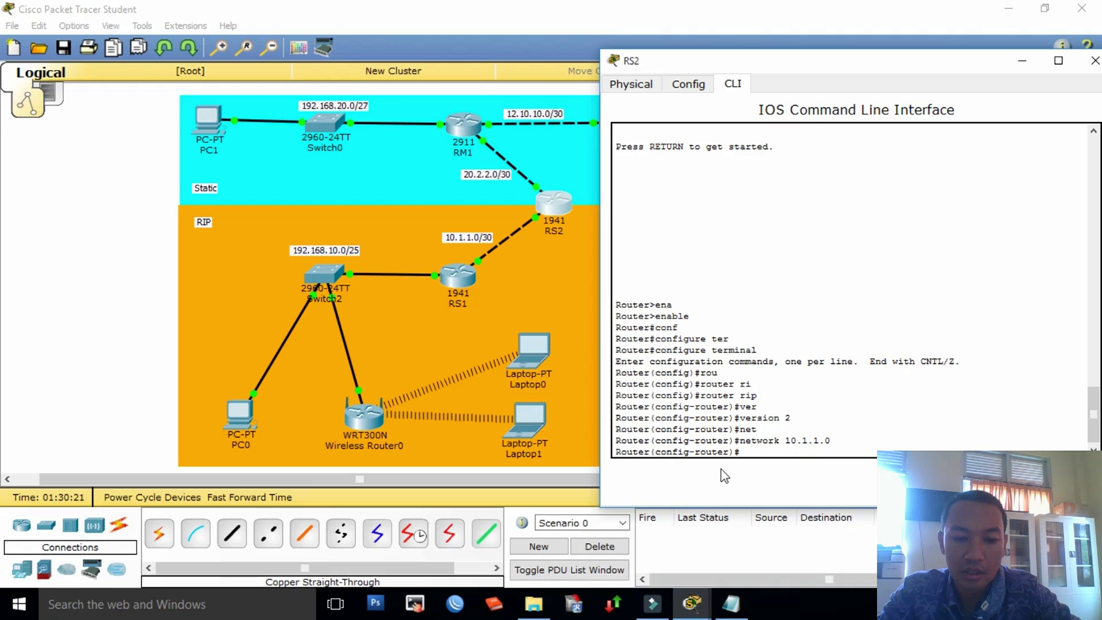
Step: Disable automatic route summarization in RS2's RIP with no auto-summary, and return to privileged EXEC mode with end
text(no au)
key(Tab)
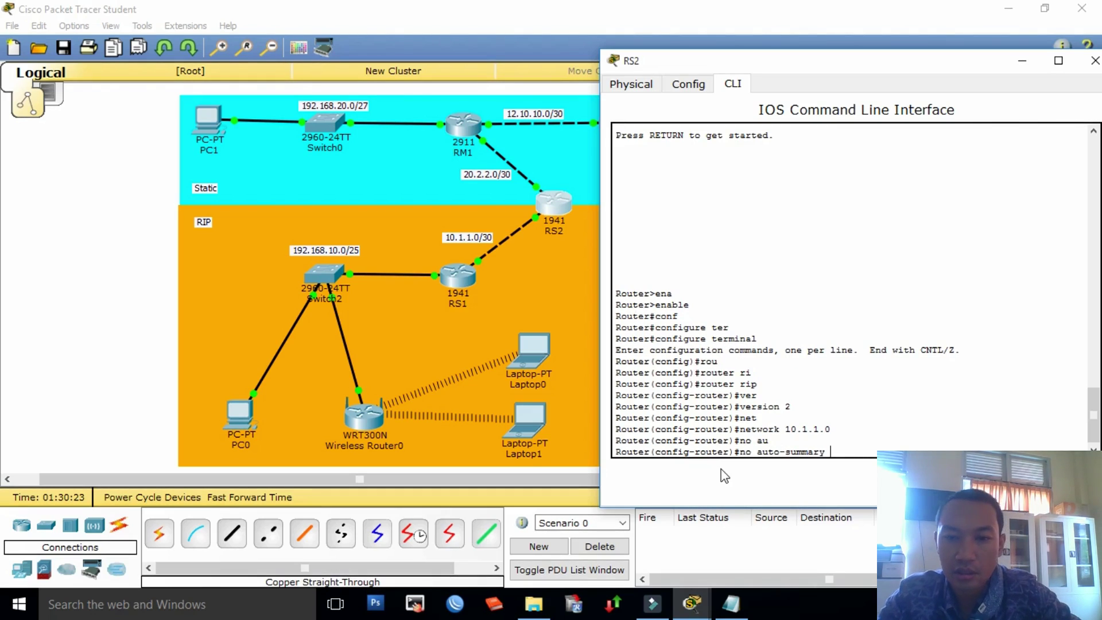
key(Return)
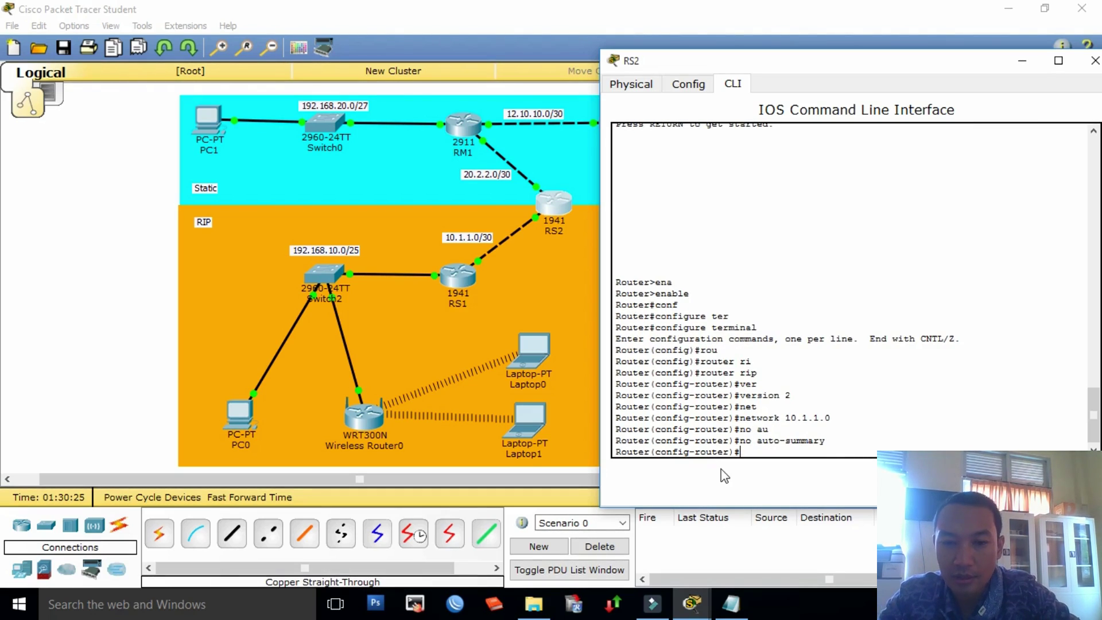
text(end)
key(Return)
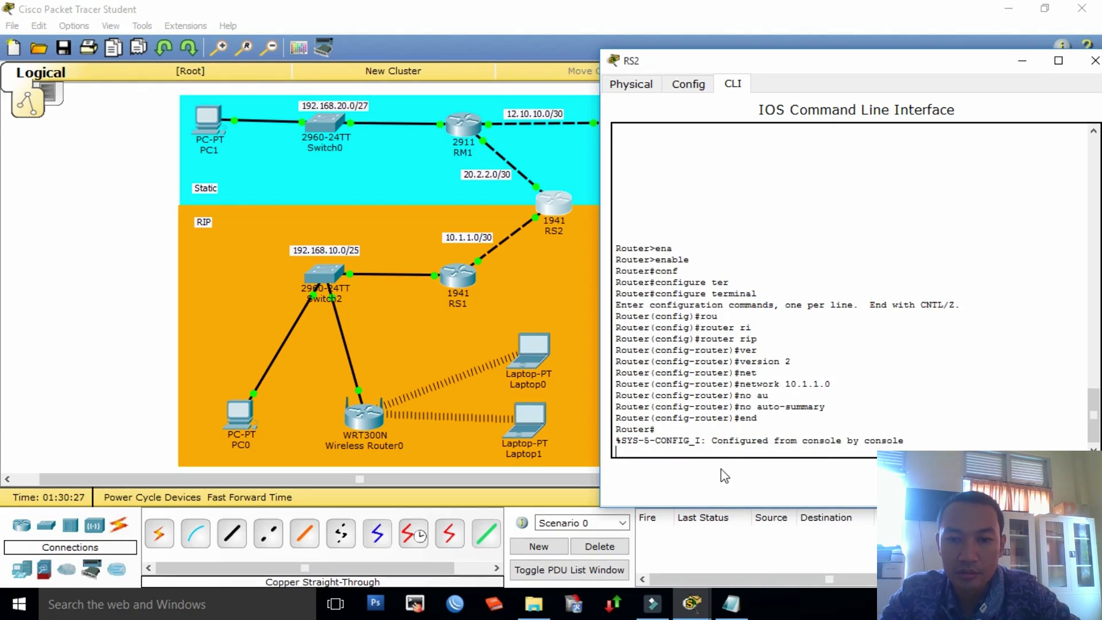
key(Return)
Step: Save RS2's running-config to startup-config with the default destination filename, and close RS2's window
text(co)
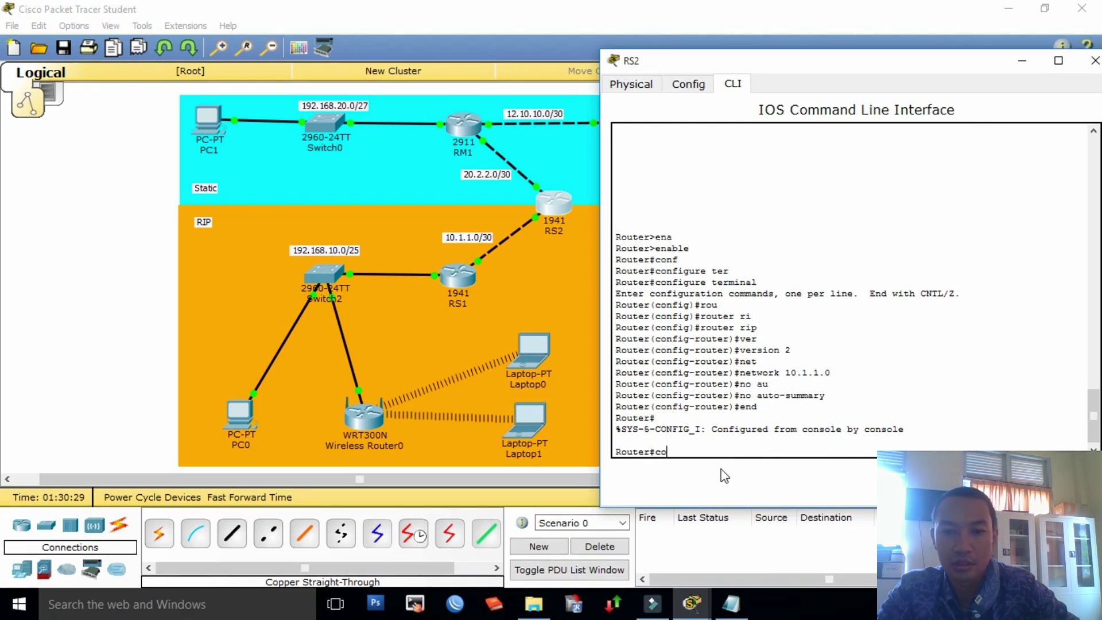
text(p)
key(Tab)
text(run)
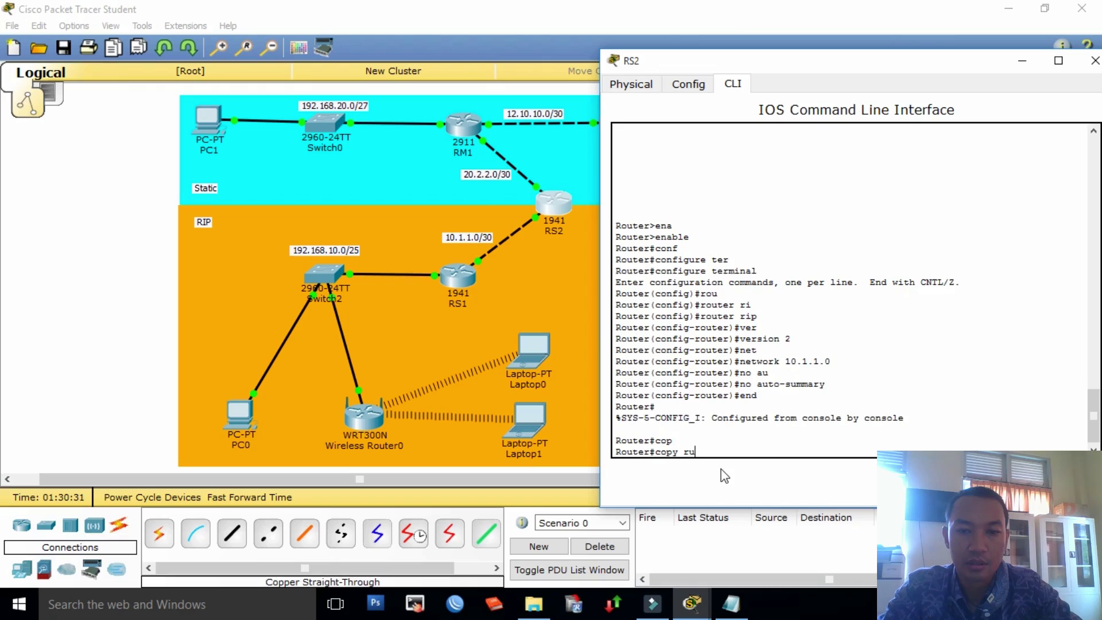
key(Tab)
text(st)
key(Tab)
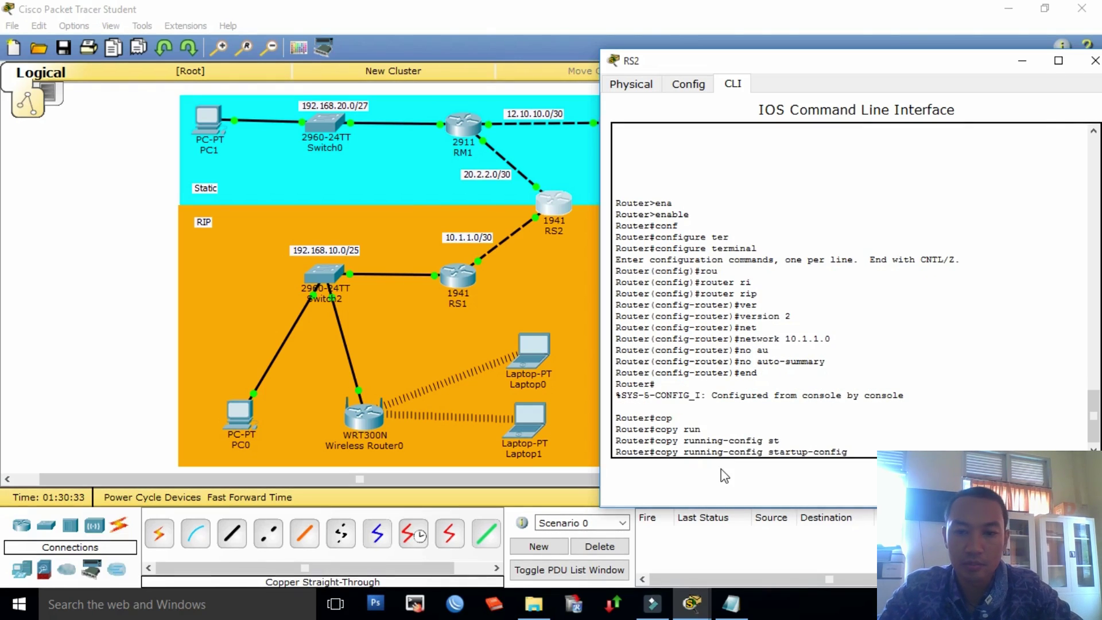
key(Return)
key(Return)
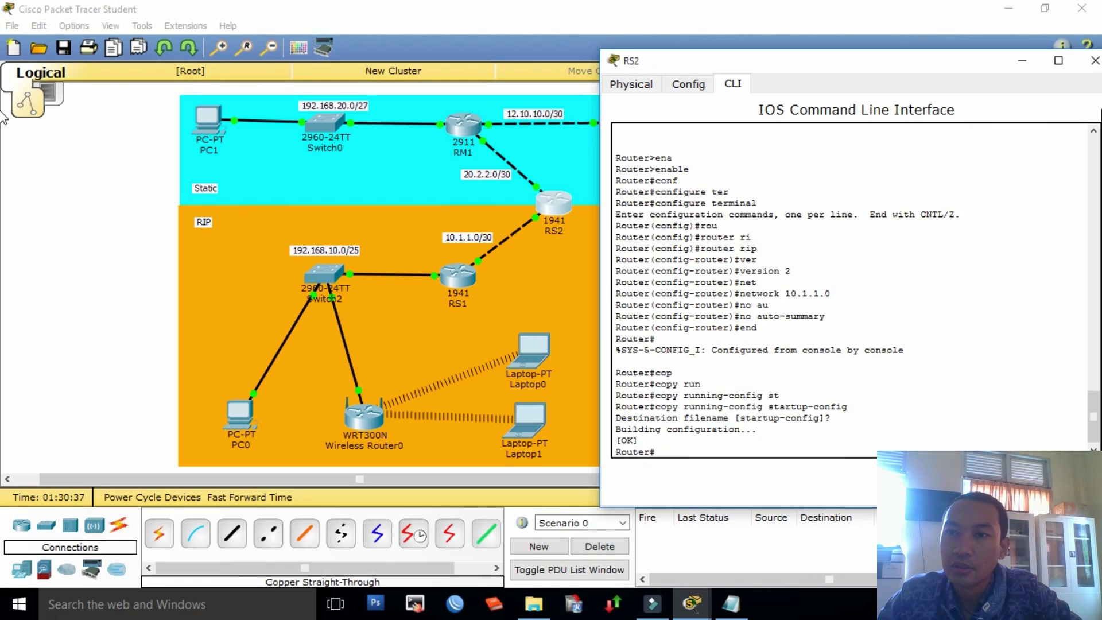
click(1094, 60)
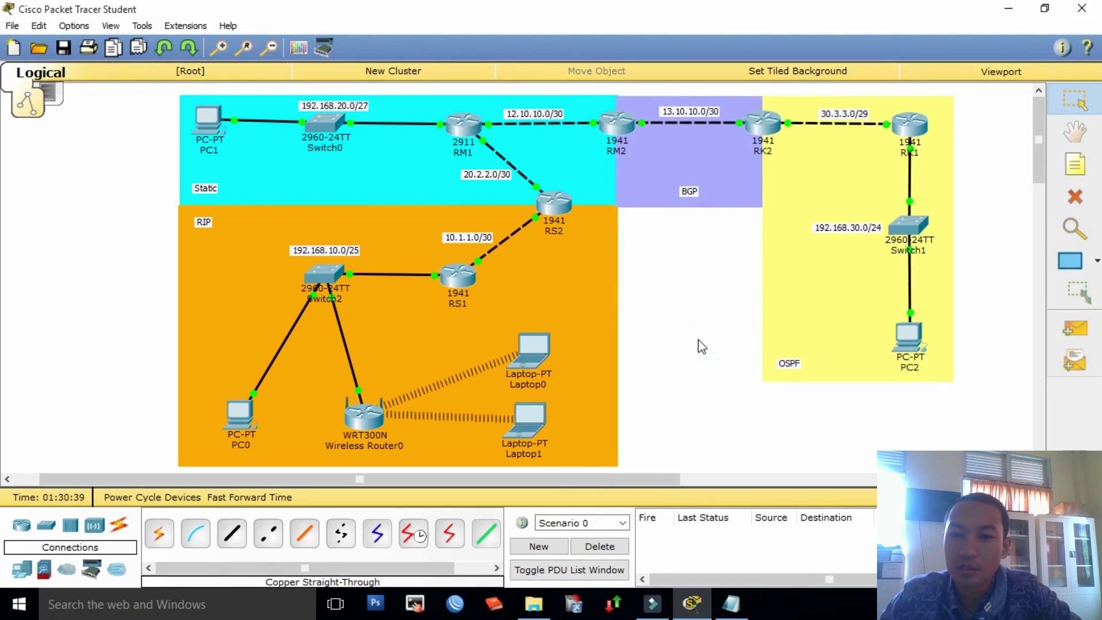
Step: Test connectivity by sending simple PDUs from PC0 to RS1 and from PC0 to RS2
click(1075, 328)
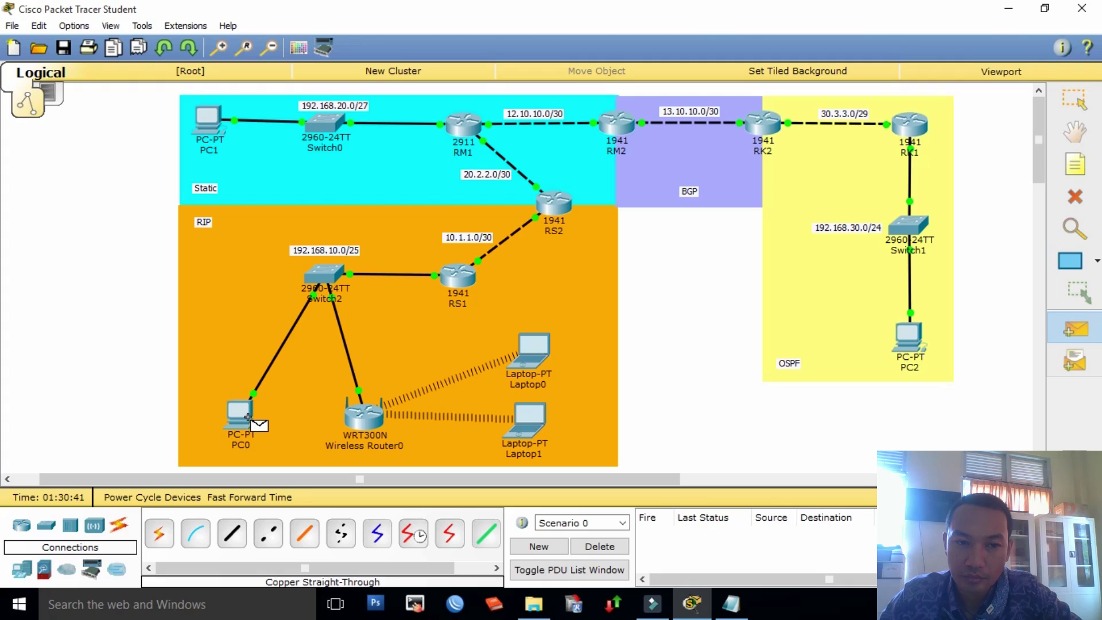
click(242, 413)
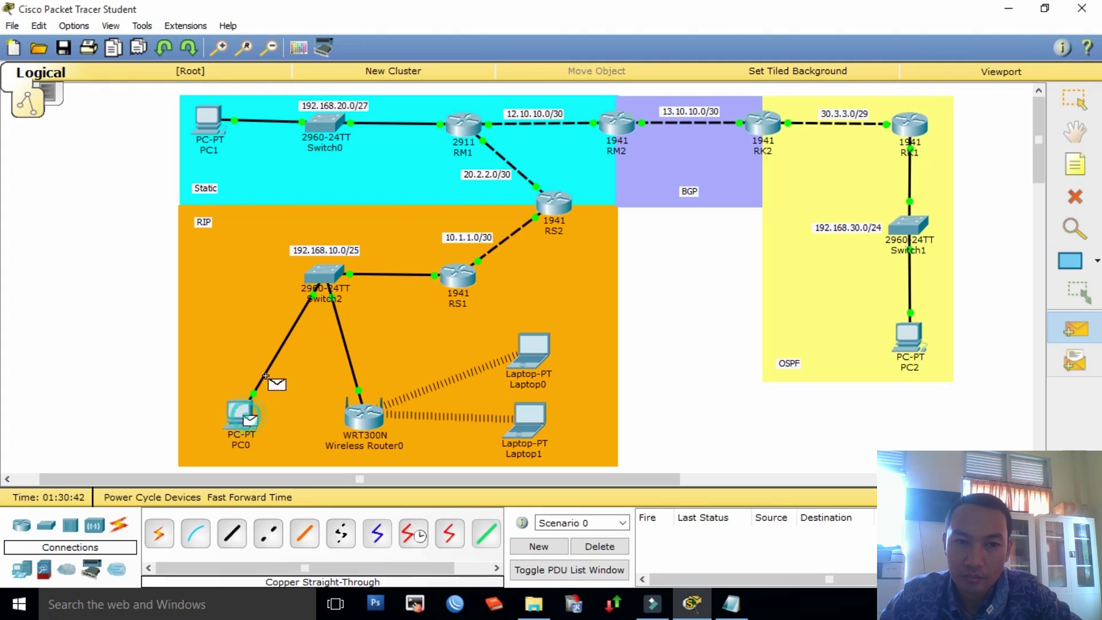
click(459, 281)
click(1075, 328)
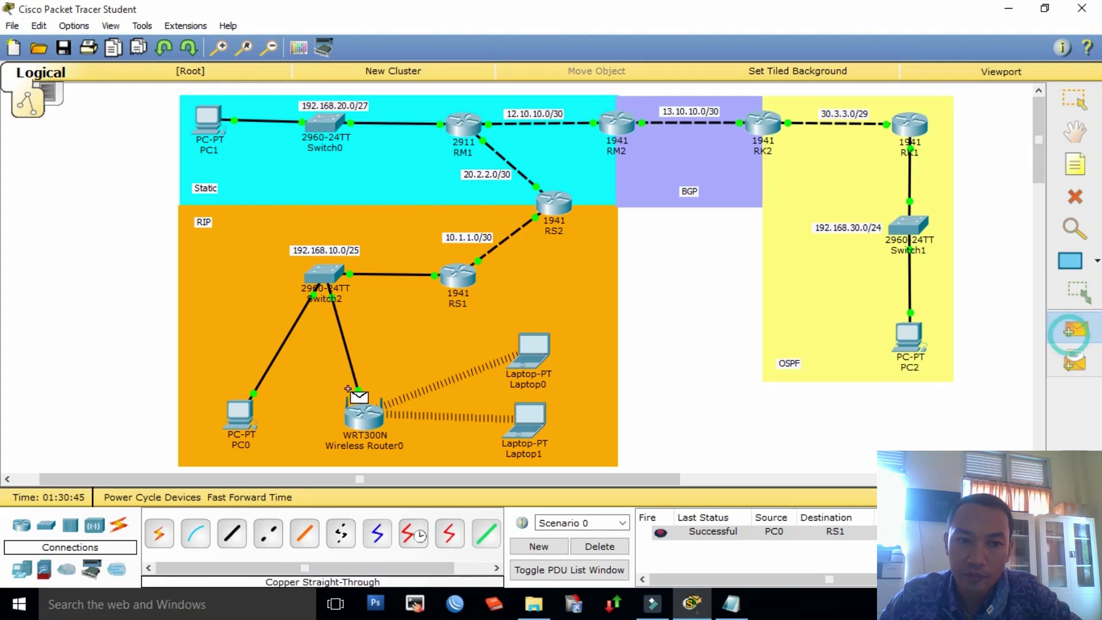
click(241, 413)
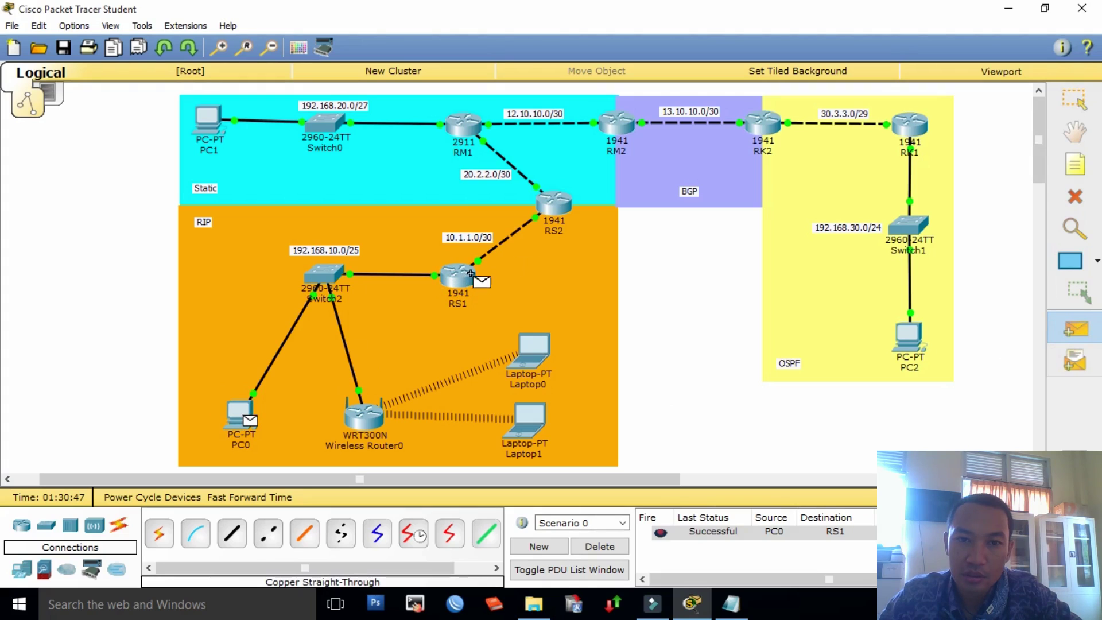
click(553, 230)
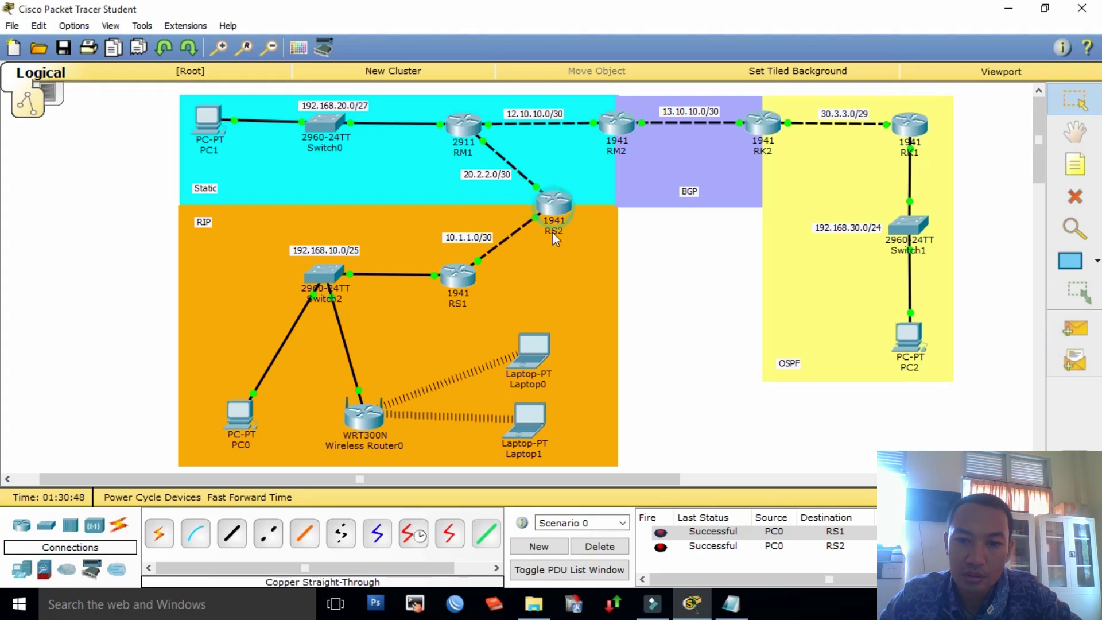
Step: Test simple PDUs from Laptop1 to RS1 and to RS2, and delete the scenario's PDU entries
click(1075, 328)
click(527, 426)
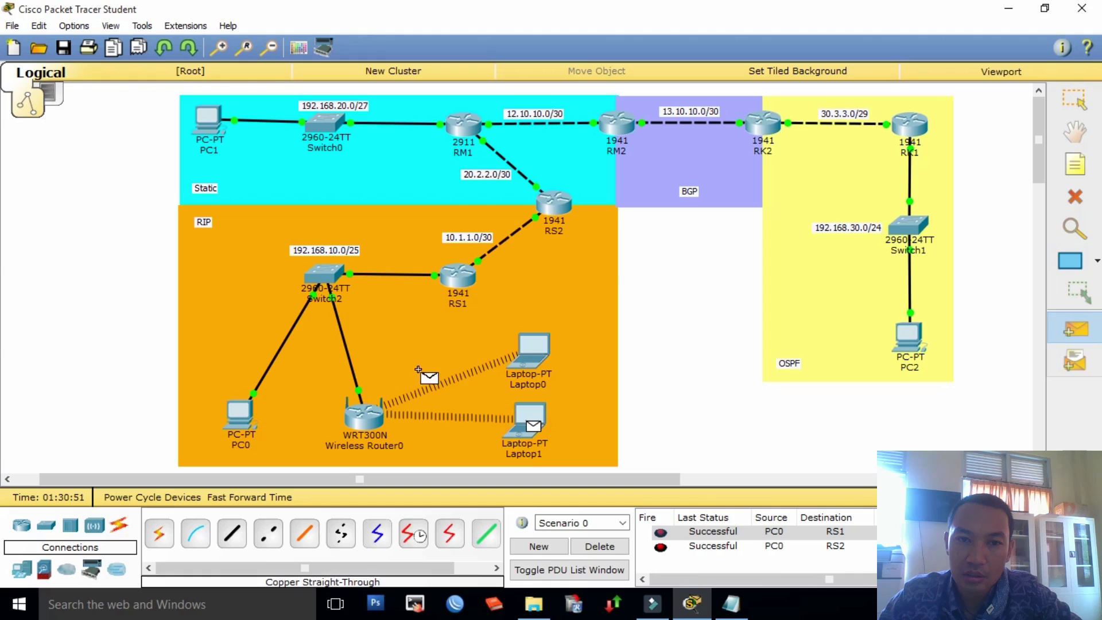
click(468, 283)
click(1074, 328)
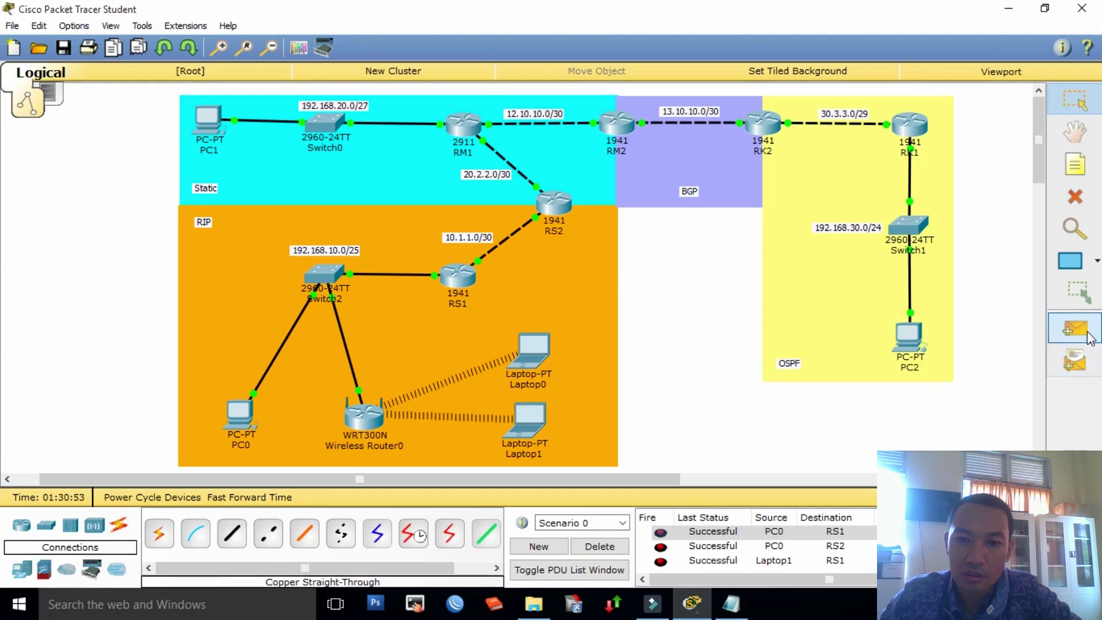
click(527, 425)
click(554, 204)
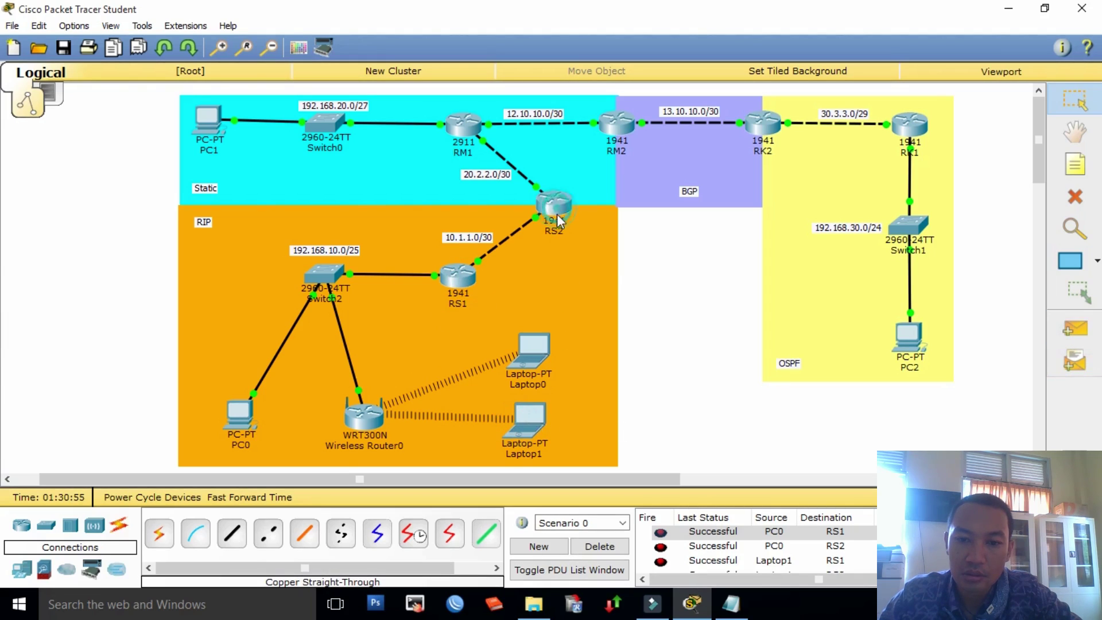
scroll(707, 562, down, 1)
click(600, 545)
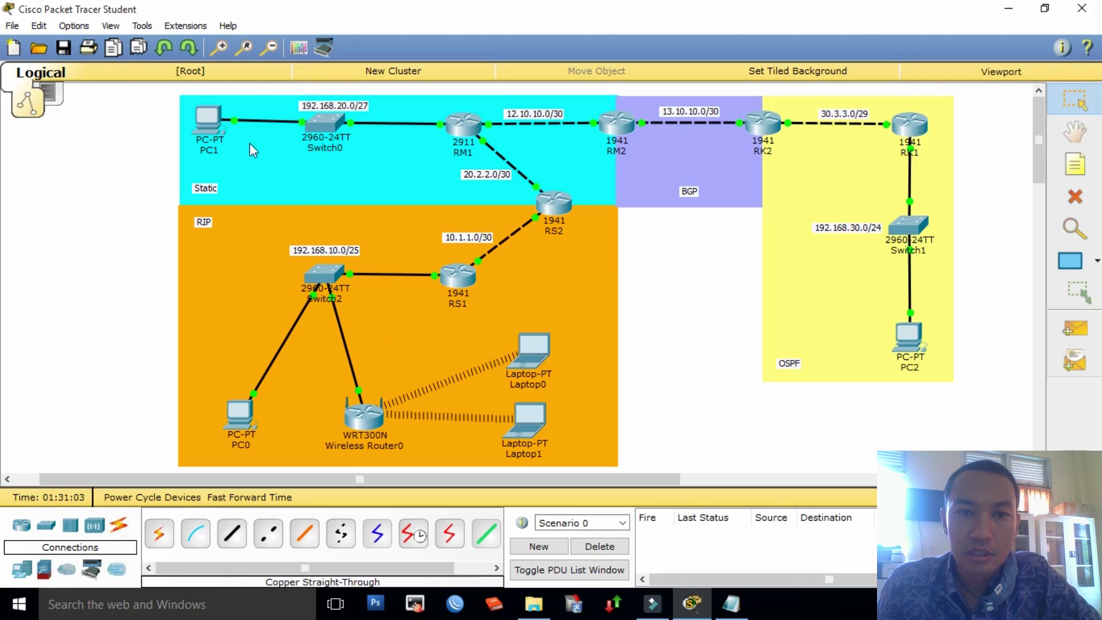
Step: Open router RM1's command line and place its window beside the topology
drag(470, 126, 475, 122)
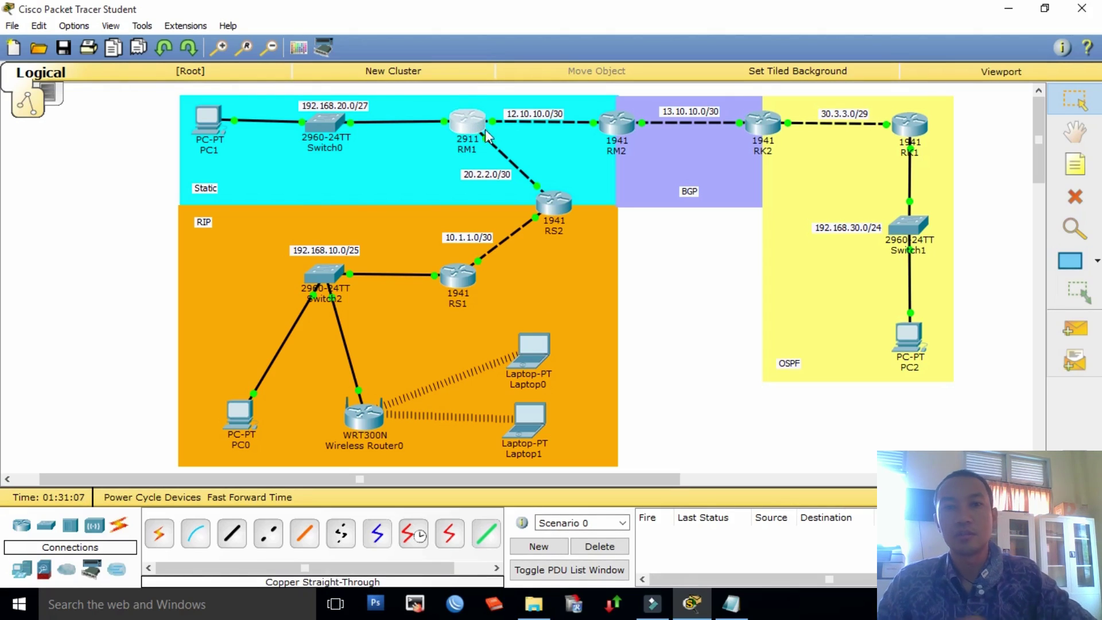
click(614, 124)
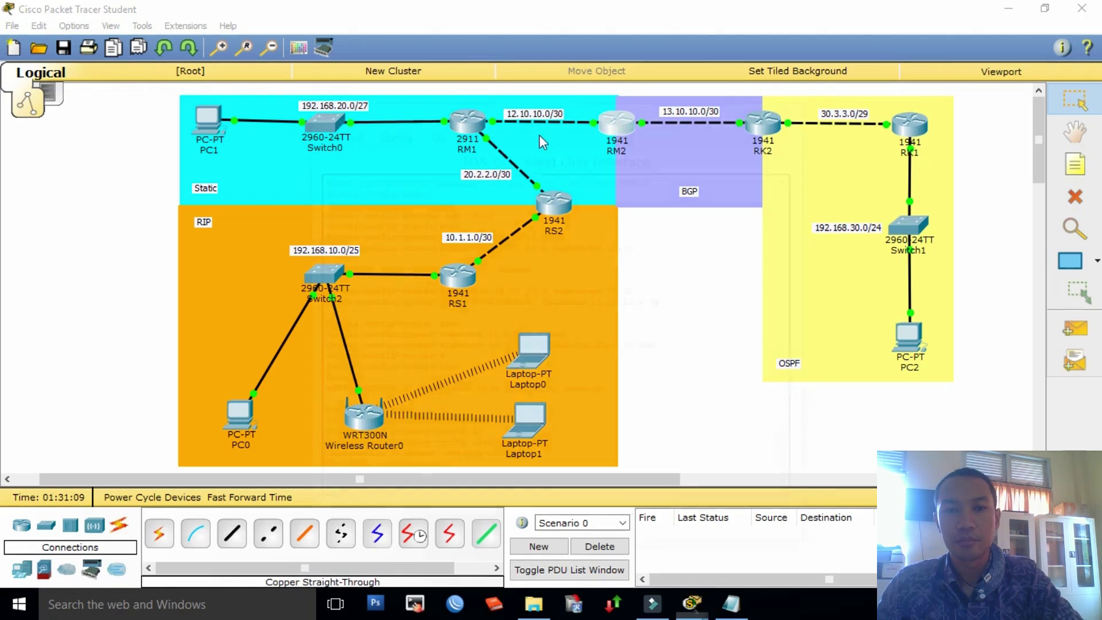
click(796, 106)
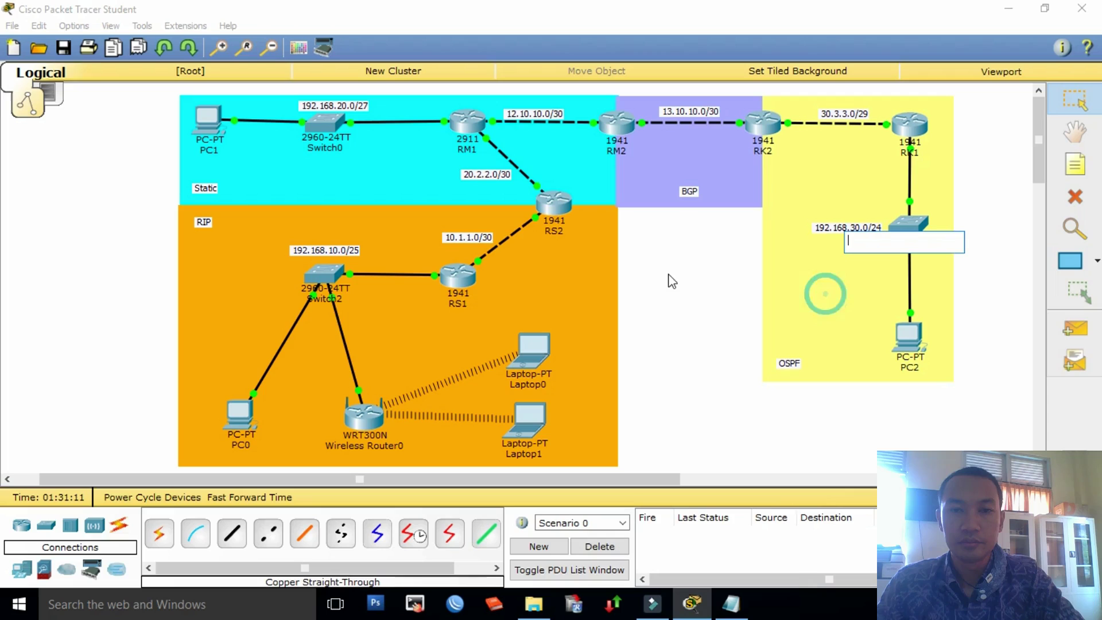
click(462, 127)
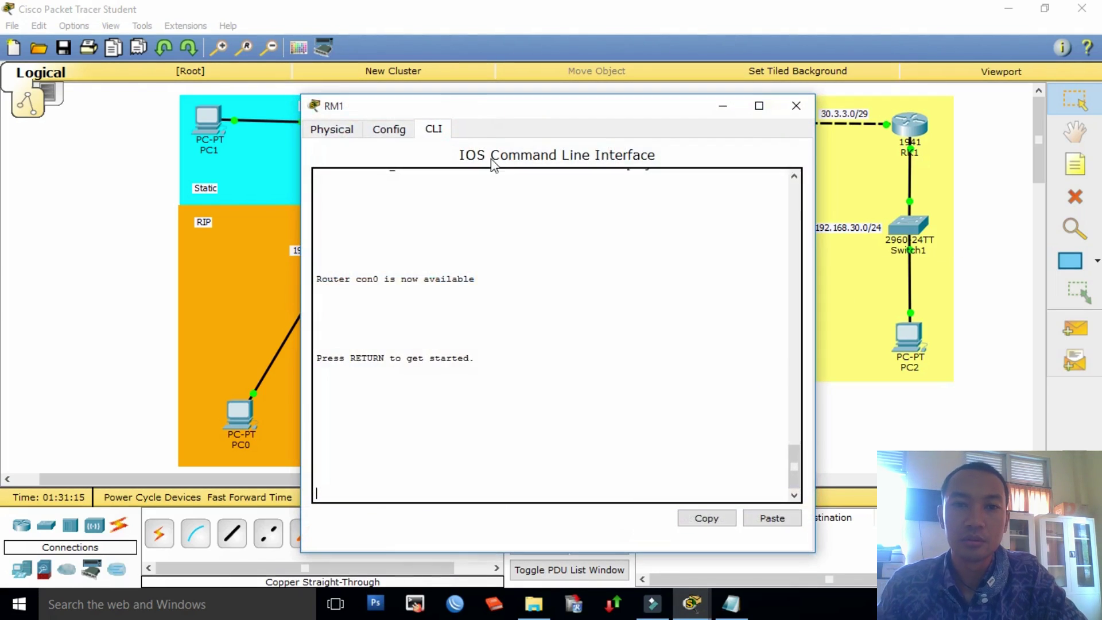
drag(487, 116, 732, 54)
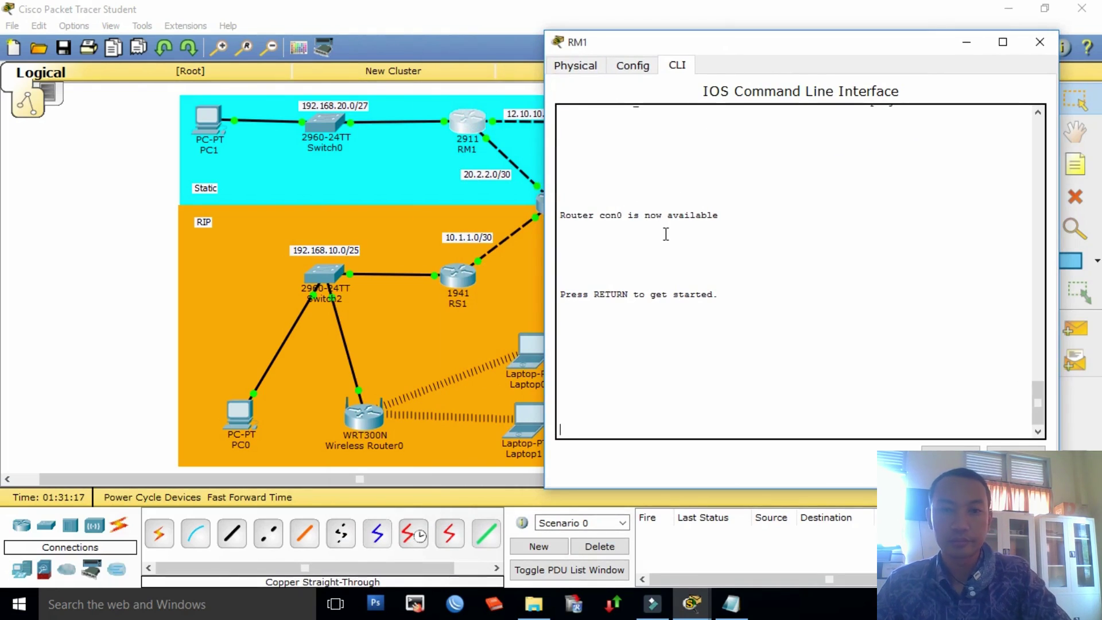
Step: Switch to referensi.txt in Notepad and duplicate the ip route example line under Routing Statik
key(alt+Tab)
key(alt+Tab)
scroll(254, 386, down, 3)
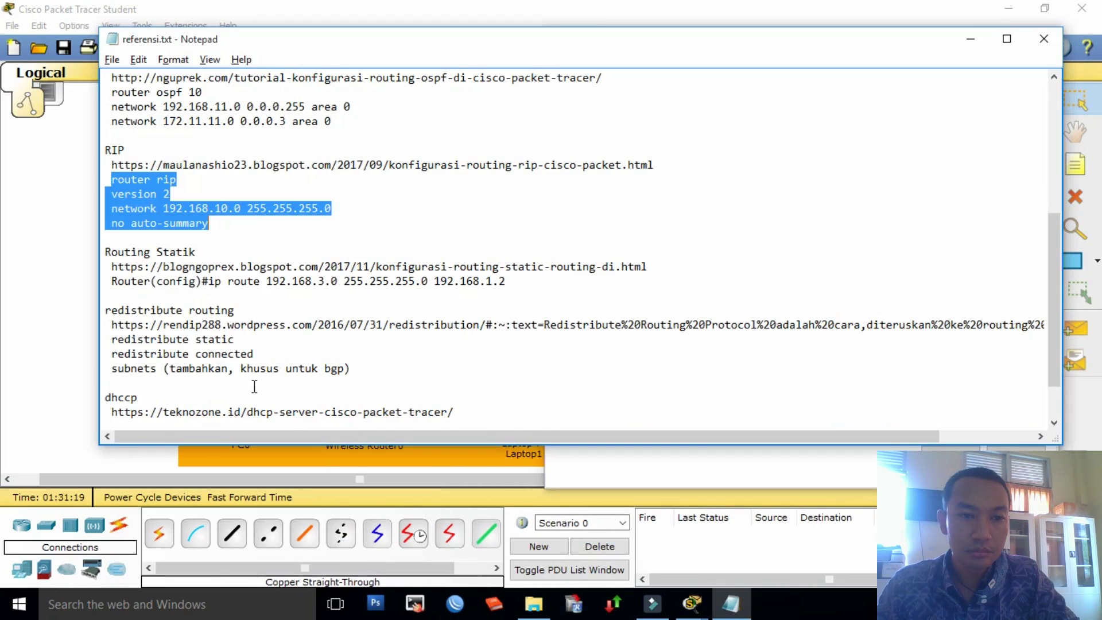
drag(113, 281, 499, 291)
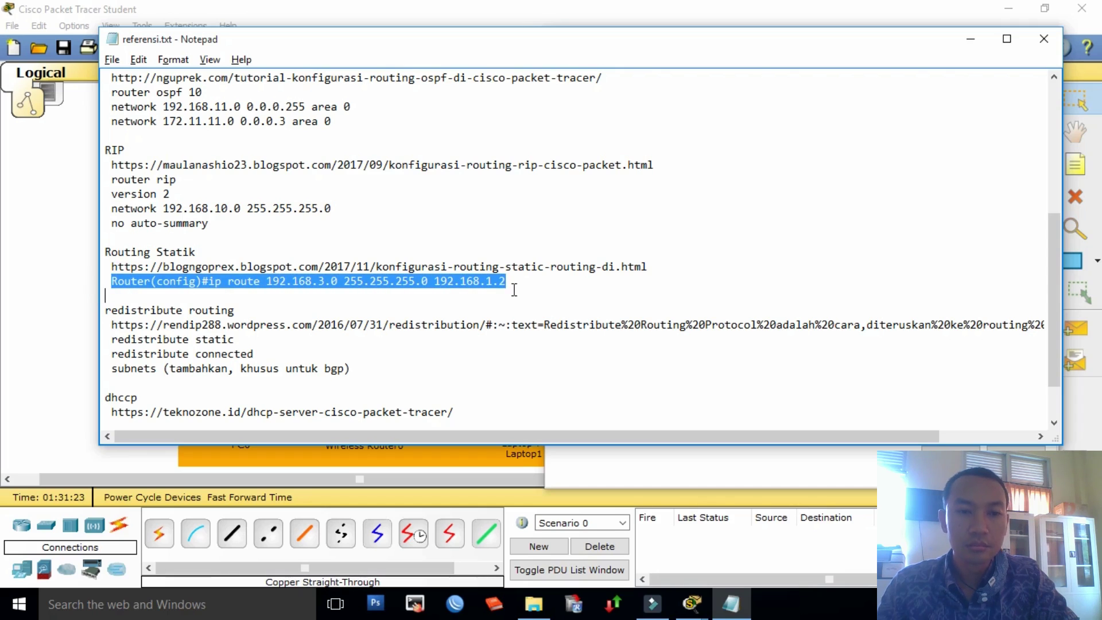
click(514, 290)
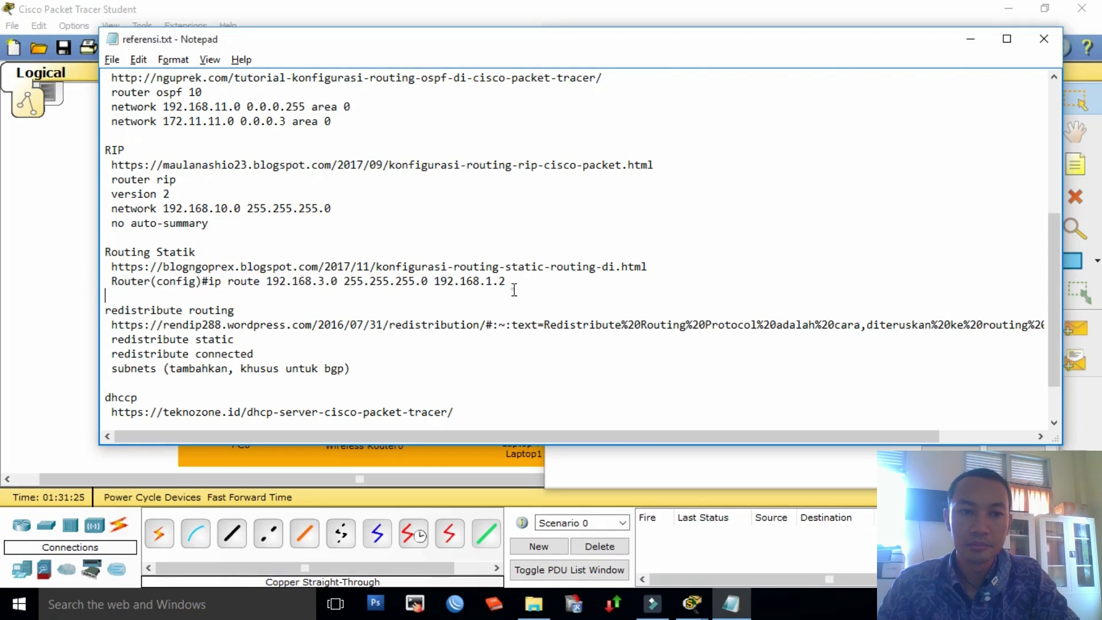
drag(512, 280, 111, 281)
key(ctrl+c)
click(509, 280)
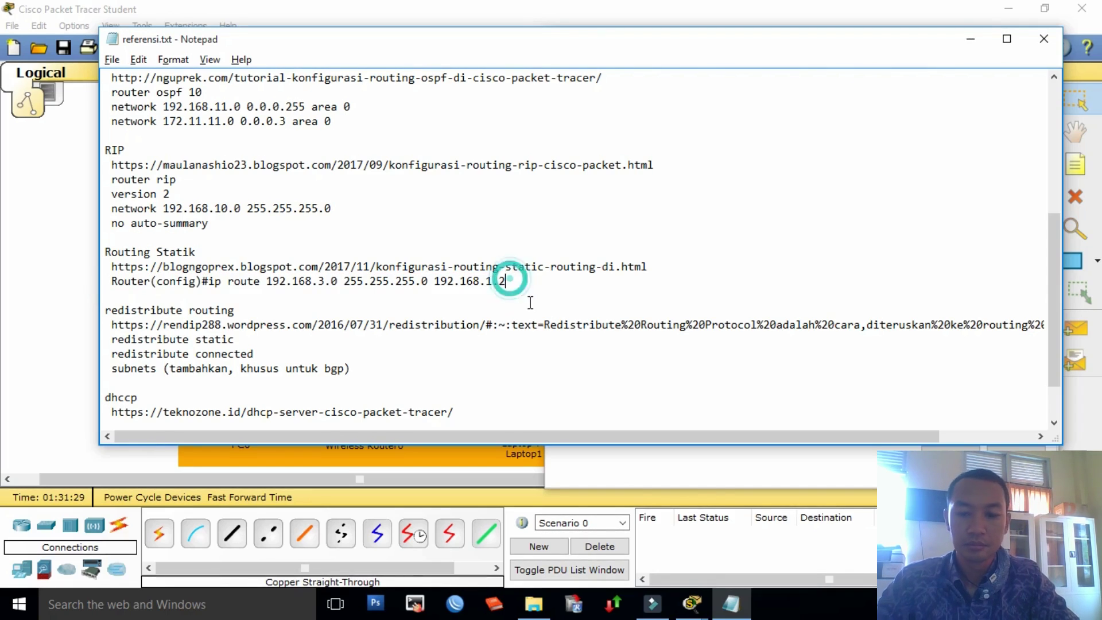
key(Return)
key(ctrl+v)
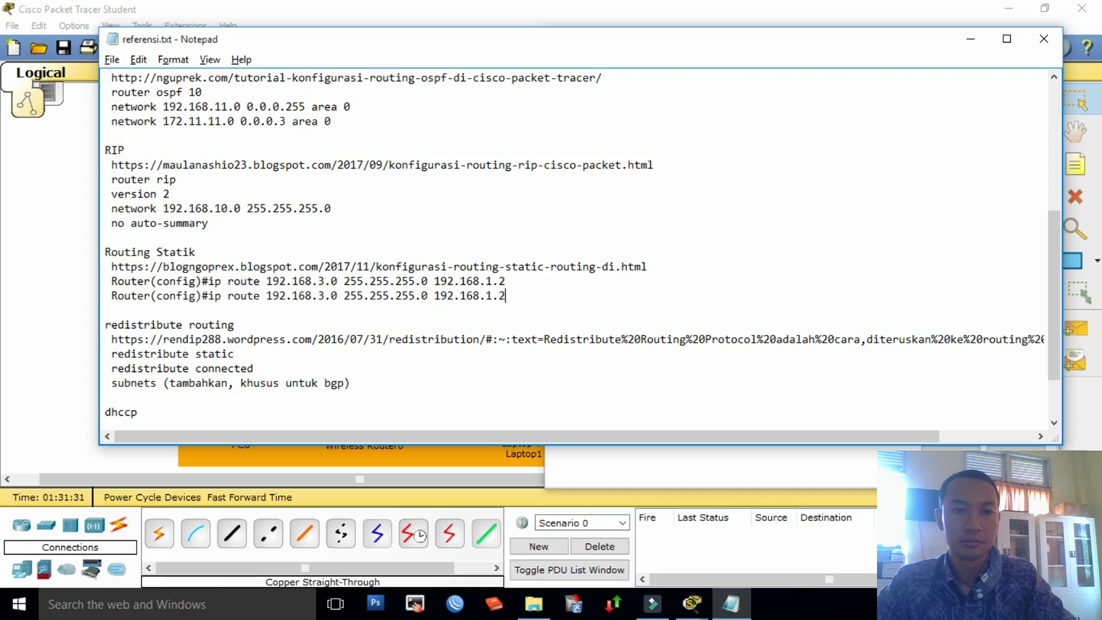
Step: Replace the destination network in the duplicated ip route line under Routing Statik with 0.0.0.0
key(ctrl+Left)
key(ctrl+Left)
key(ctrl+Left)
key(ctrl+Left)
key(ctrl+Left)
key(Right)
key(Right)
key(Right)
key(Right)
key(Right)
key(Right)
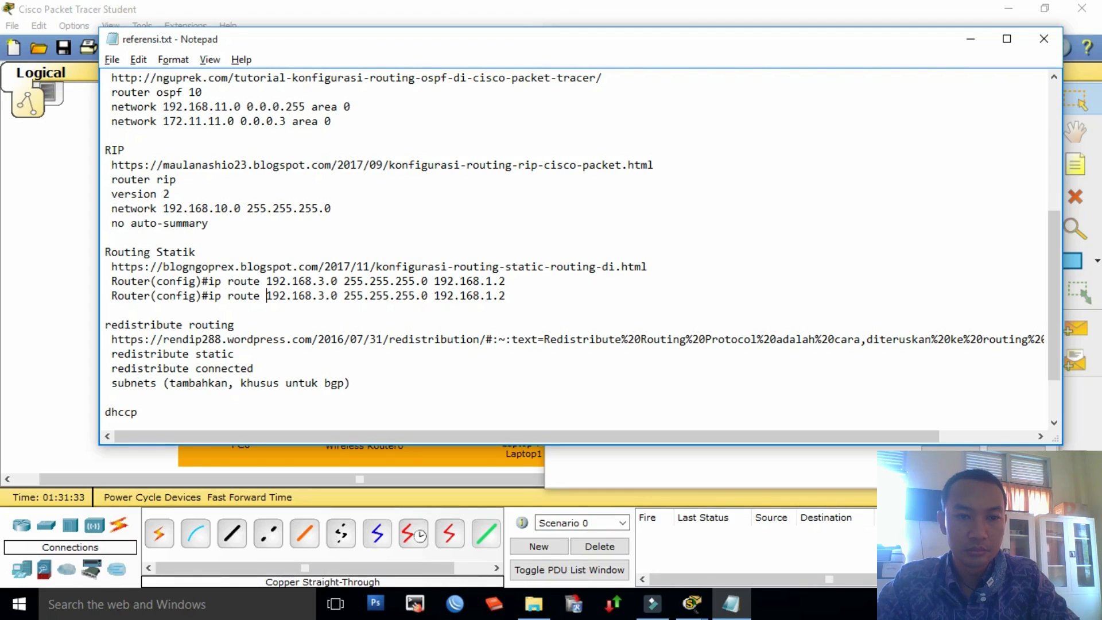
key(ctrl+shift+Right)
key(ctrl+shift+Right)
key(ctrl+shift+Left)
key(shift+Left)
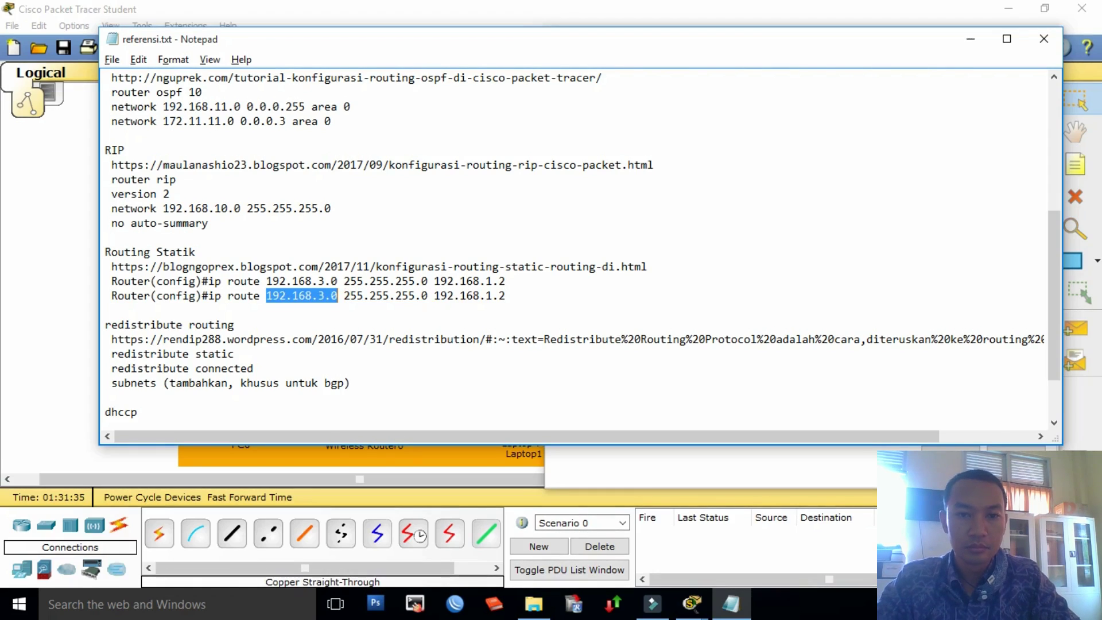
text(0/)
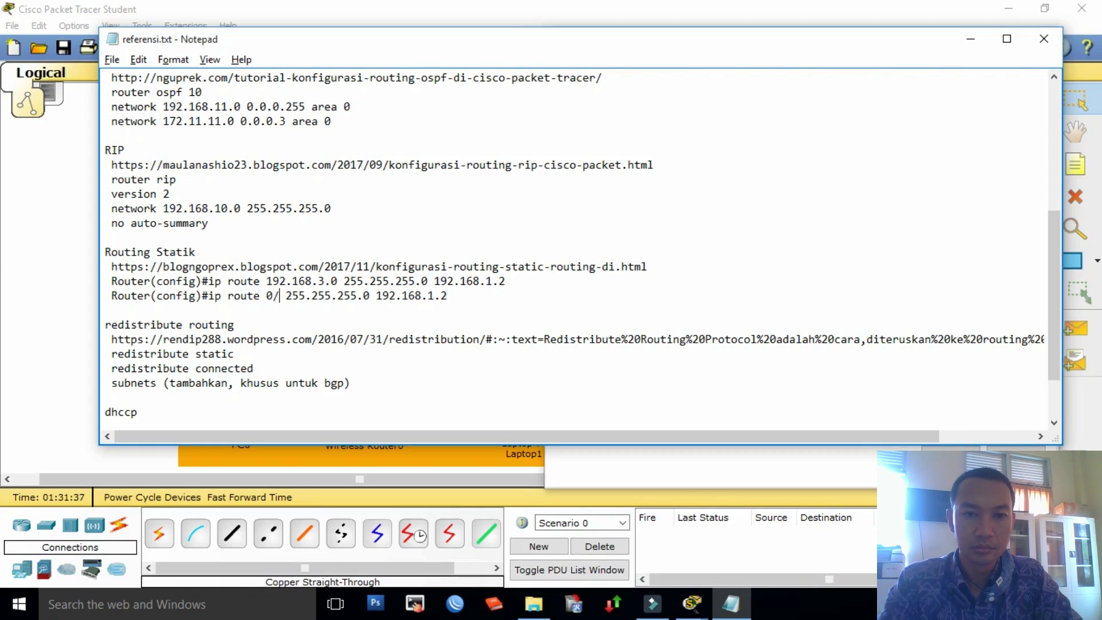
key(BackSpace)
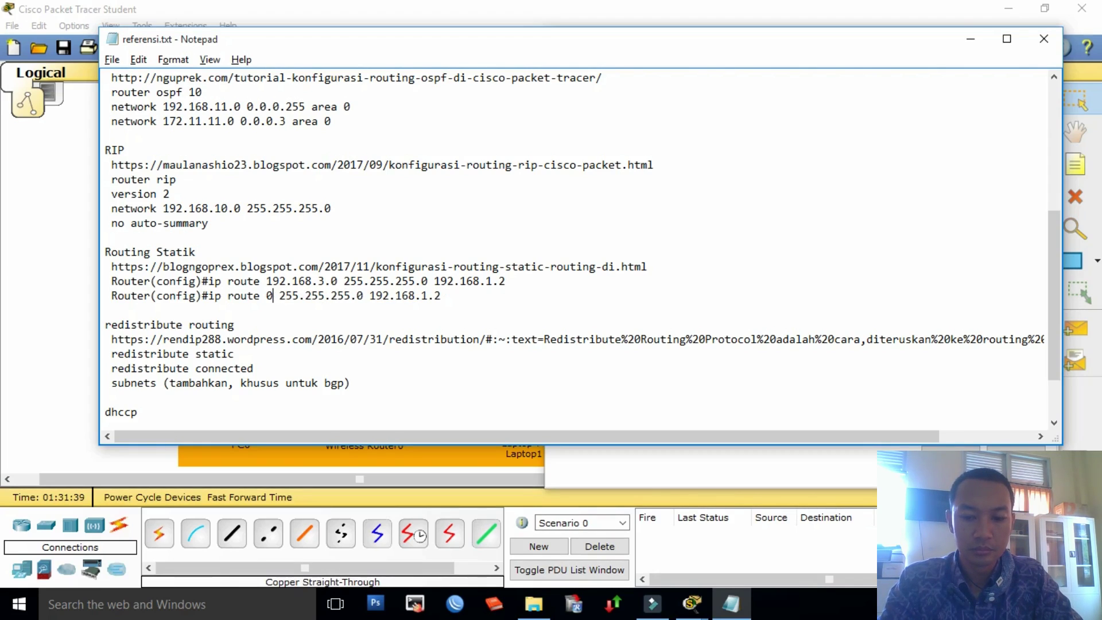
text(.0.0.0)
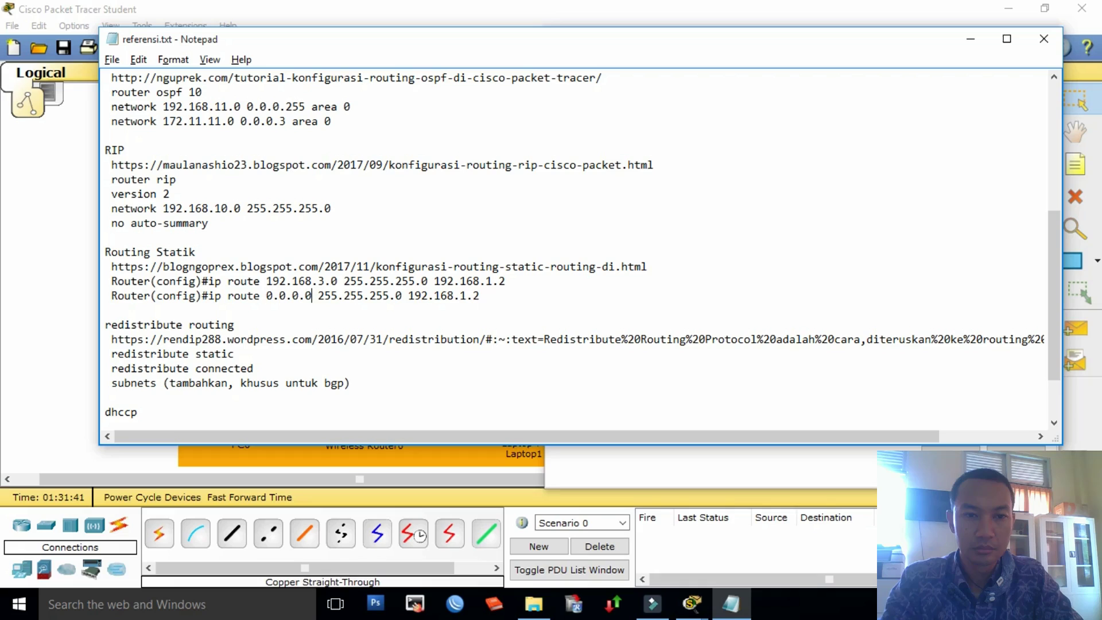
Step: Replace the subnet mask in the duplicated ip route line with 0.0.0.0
key(Right)
key(shift+Right)
key(shift+Right)
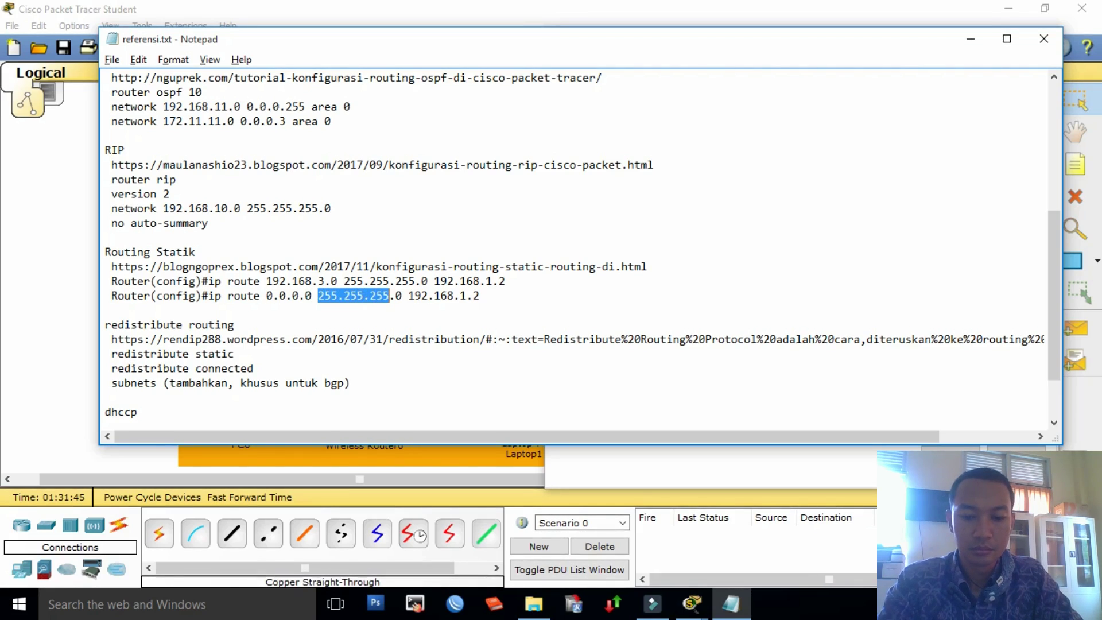
text(0.0.)
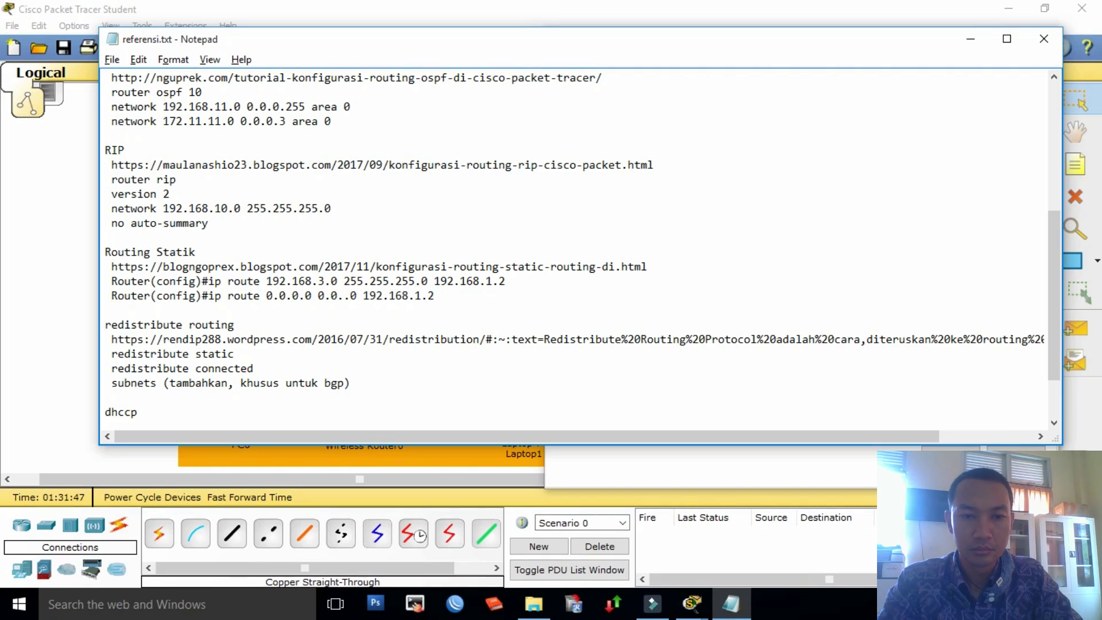
text(0)
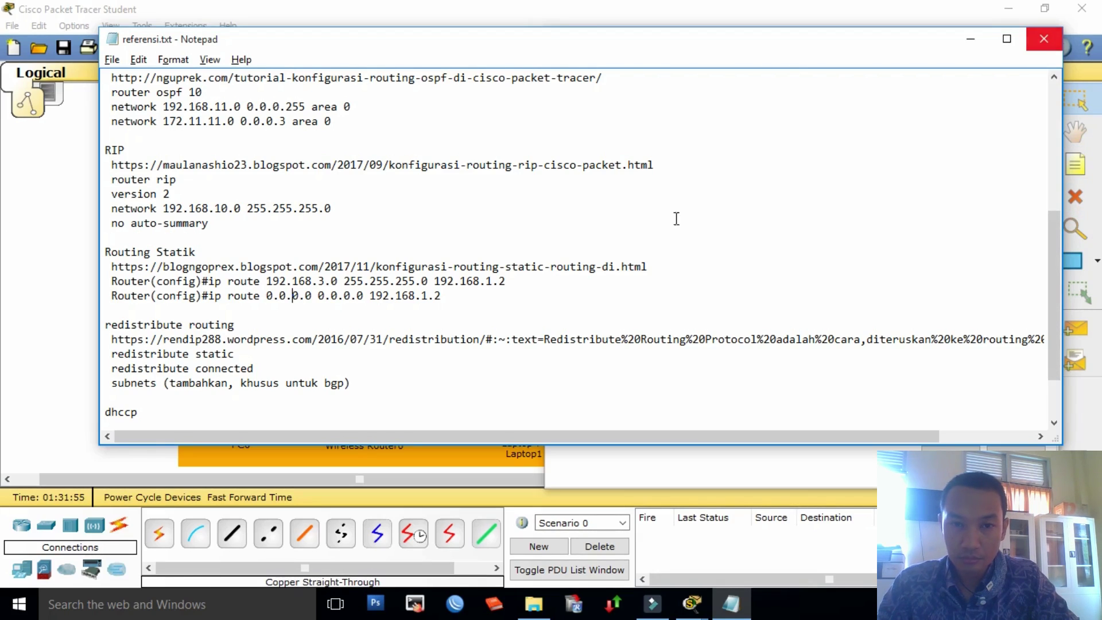
Step: Switch back to router RM1's command line in Packet Tracer and enter privileged mode with enable
key(alt+Tab)
key(alt+Tab)
key(alt+Tab)
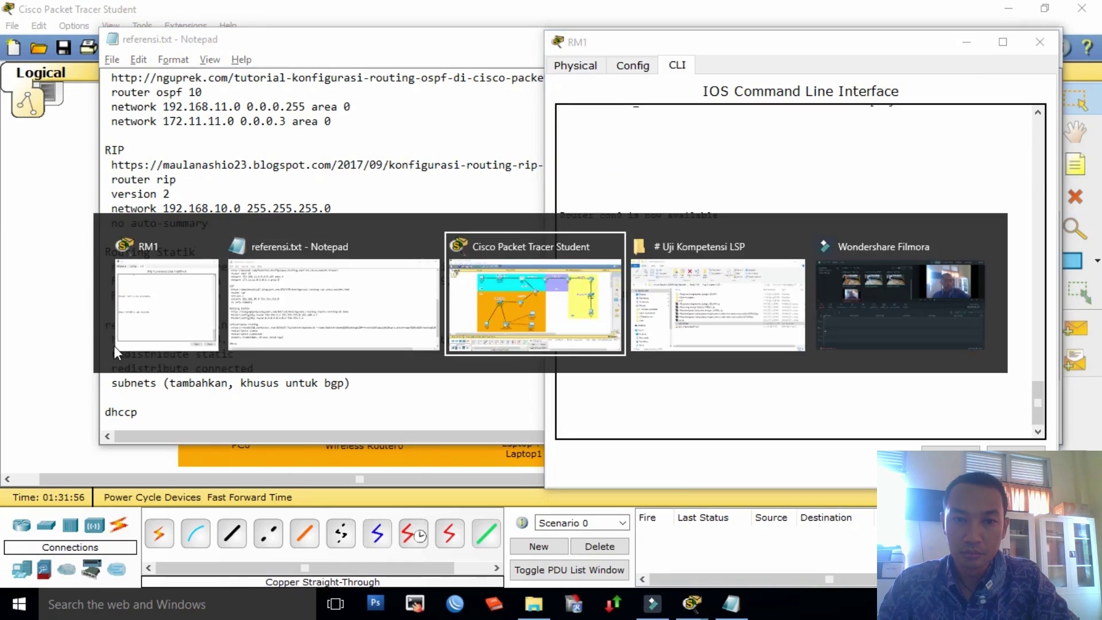
key(alt+Tab)
key(alt+Tab)
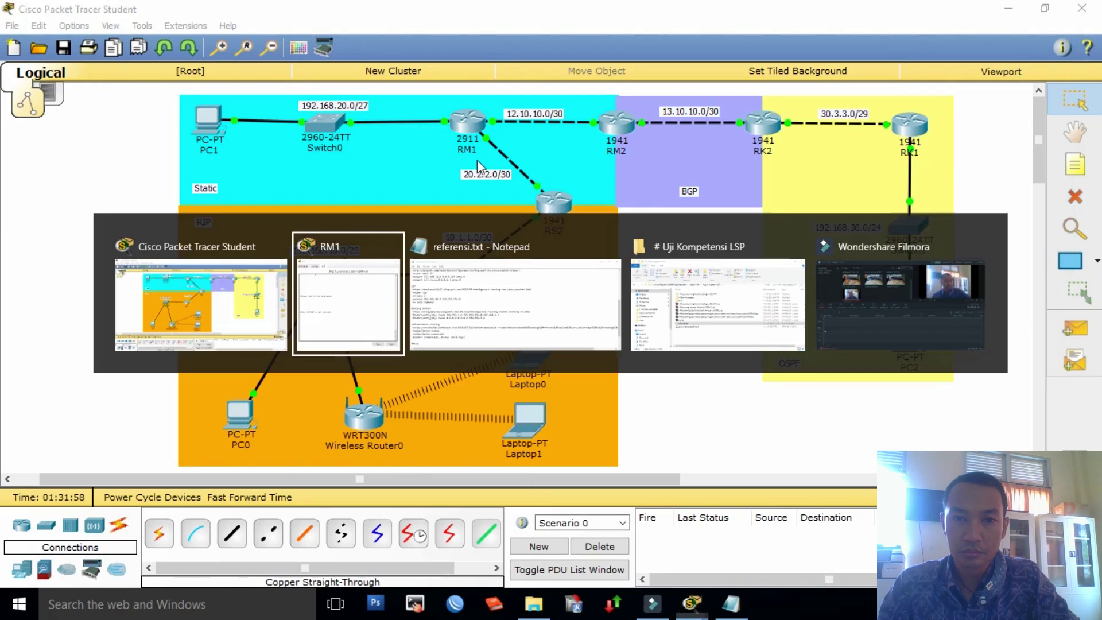
key(alt+Tab)
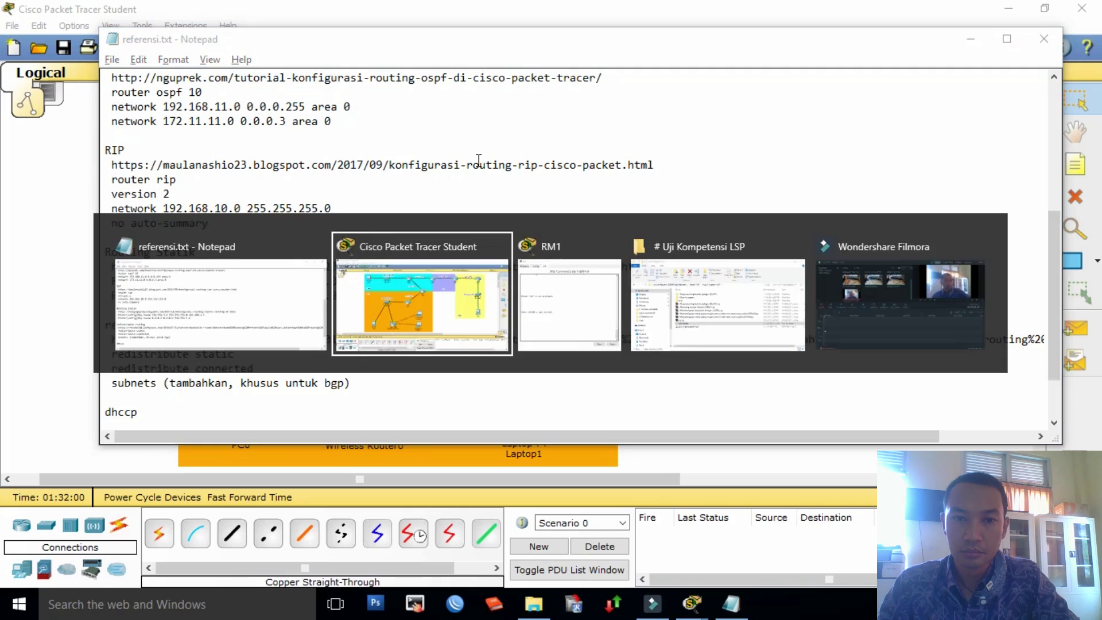
key(alt+Tab)
key(alt+Tab)
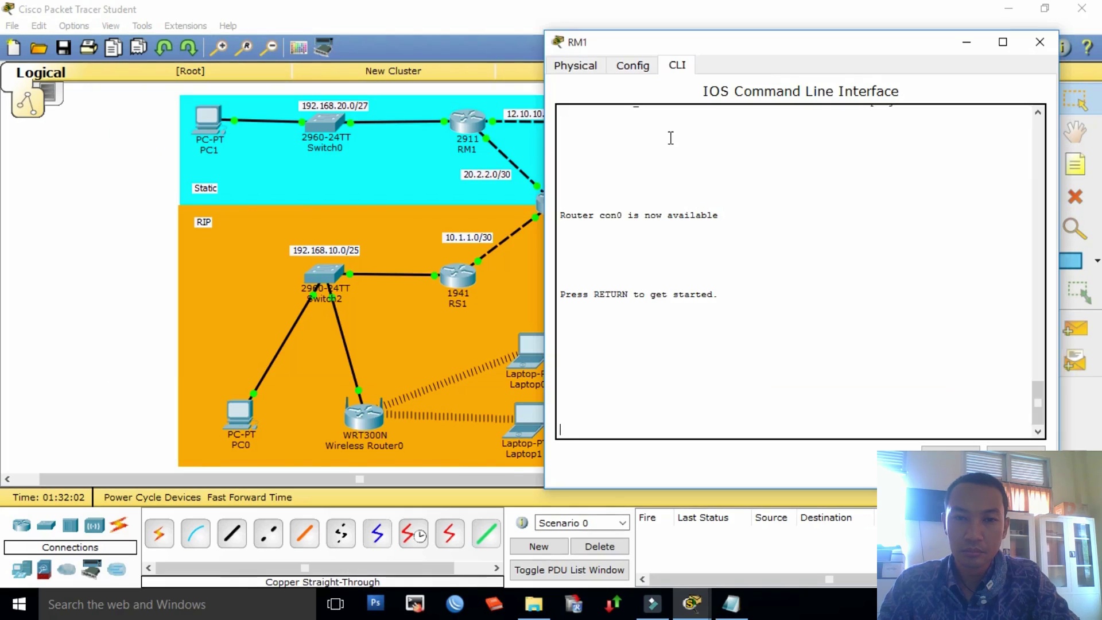
key(Return)
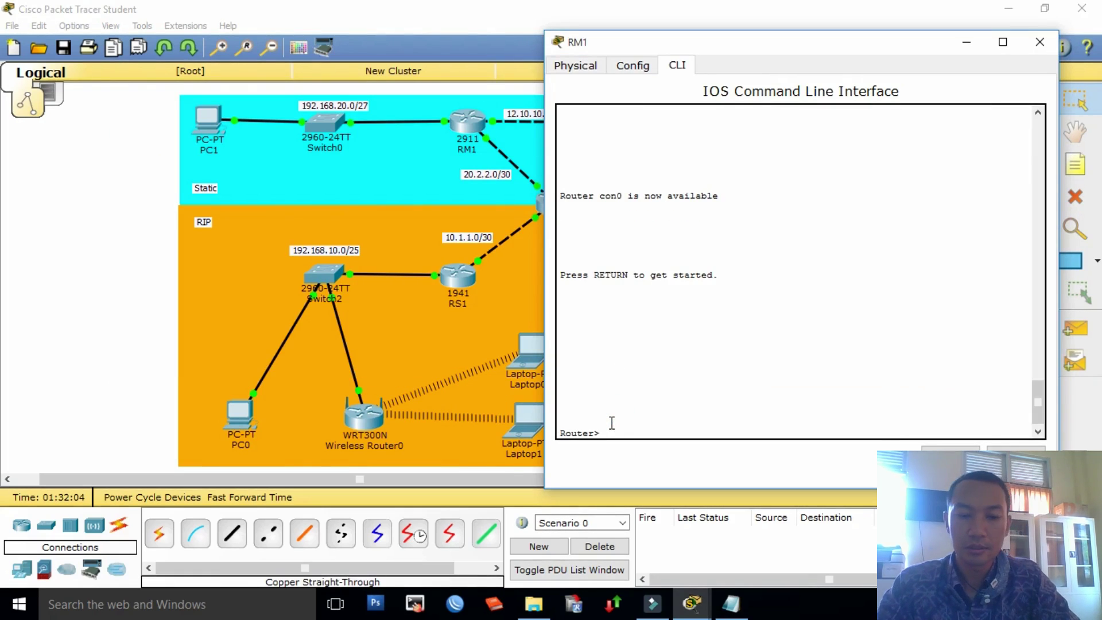
text(end)
key(Tab)
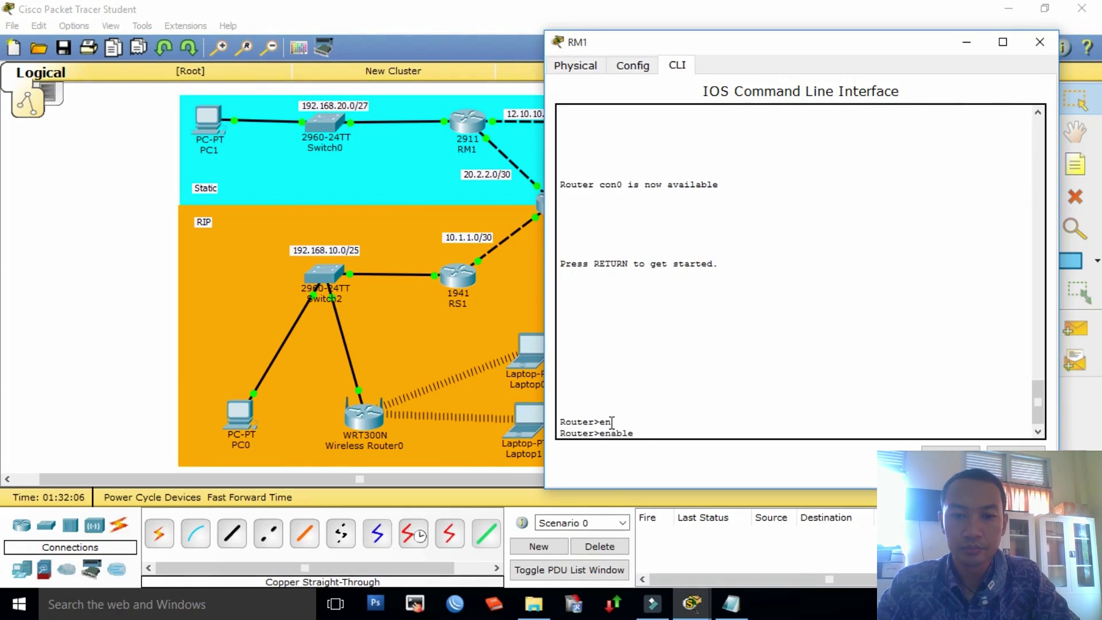
key(Return)
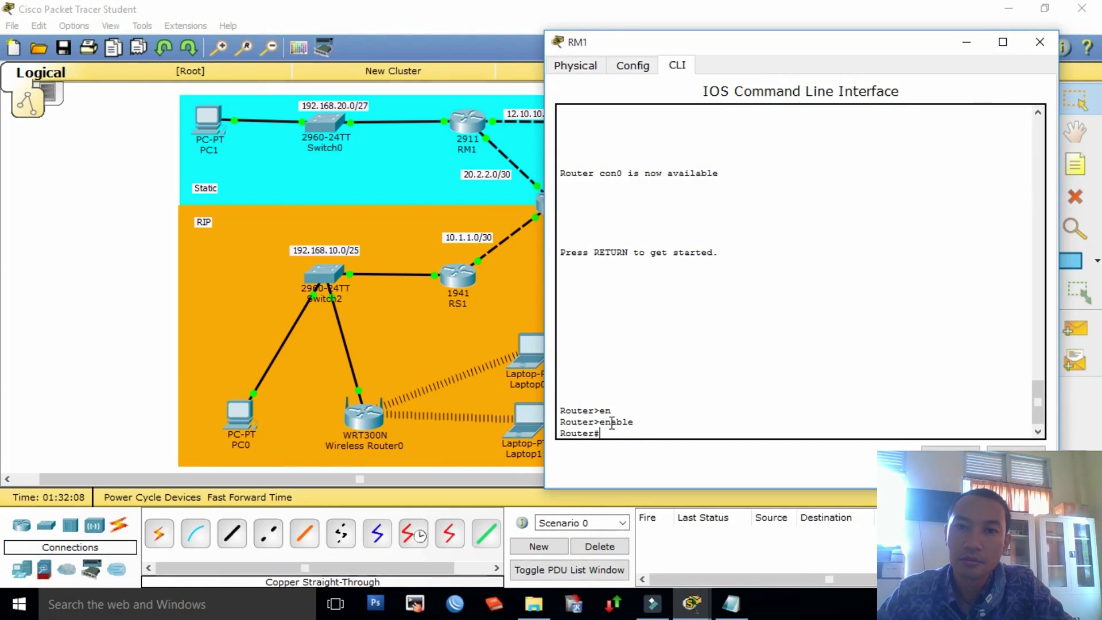
Step: Move RM1's window to uncover router RS2, and enter global configuration mode with configure terminal
drag(622, 53, 683, 43)
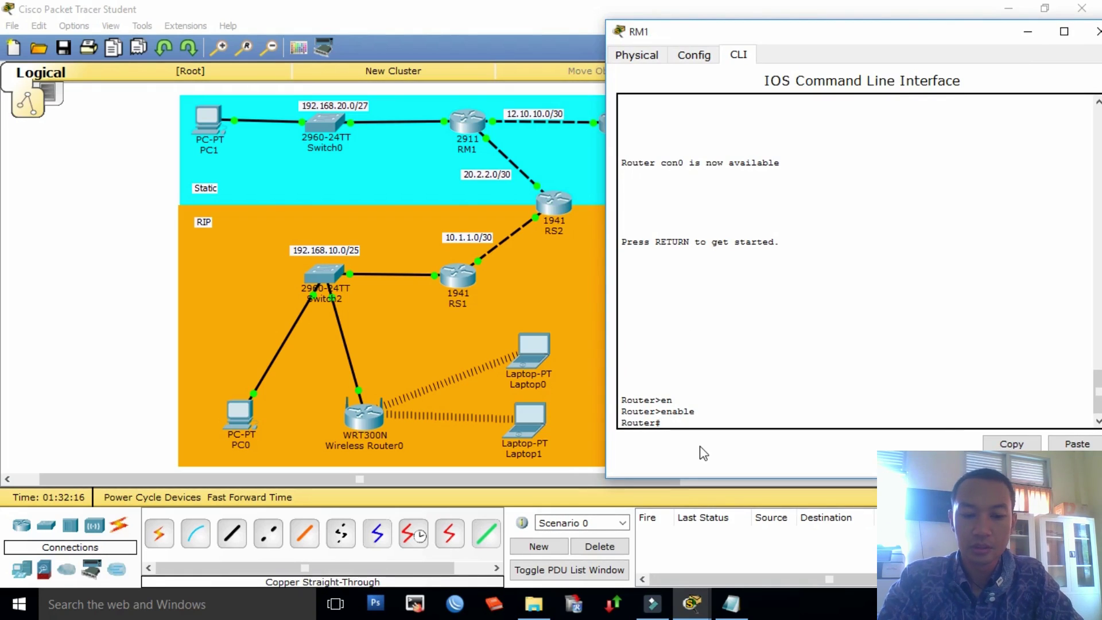
text(conf)
key(Tab)
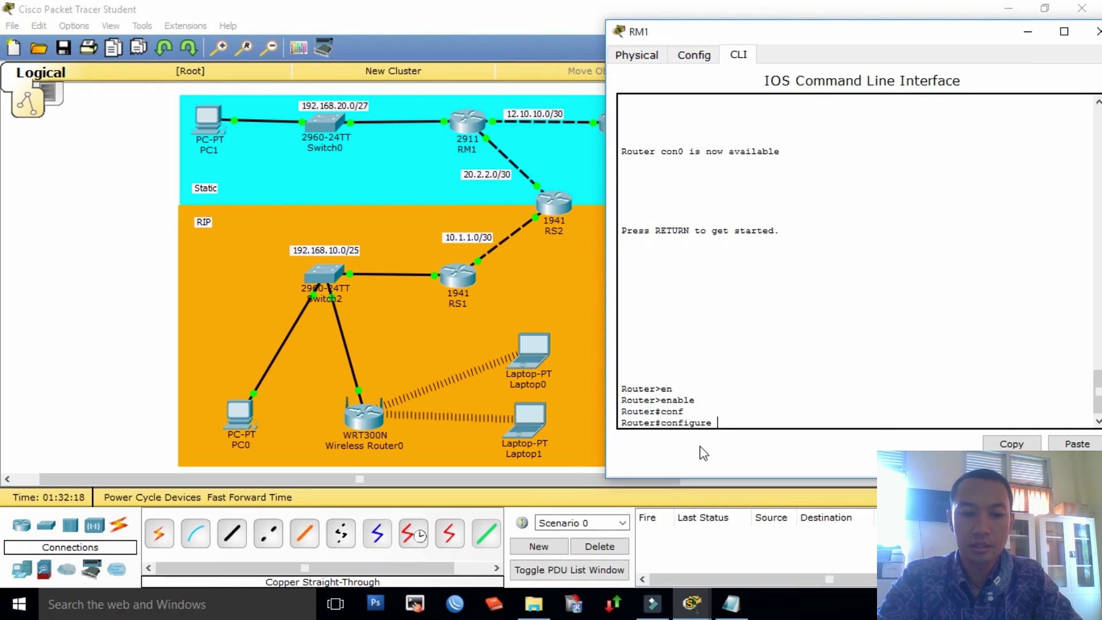
text(ter)
key(Tab)
key(Return)
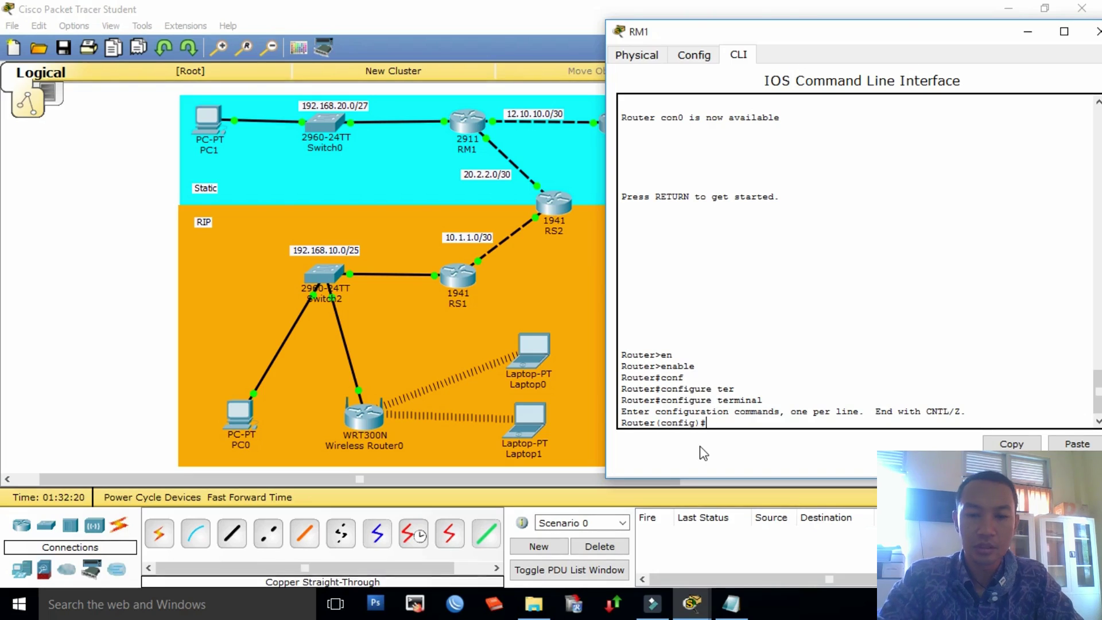
Step: Begin an ip route command on RM1 and move its window further aside to uncover router RM2
text(ip rout)
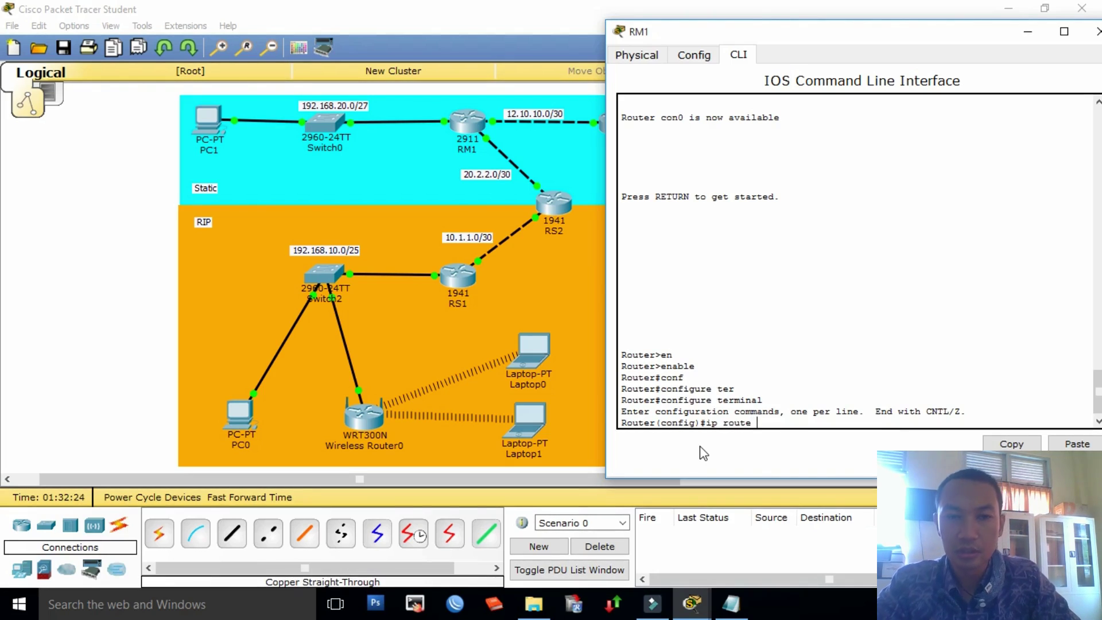
text(e)
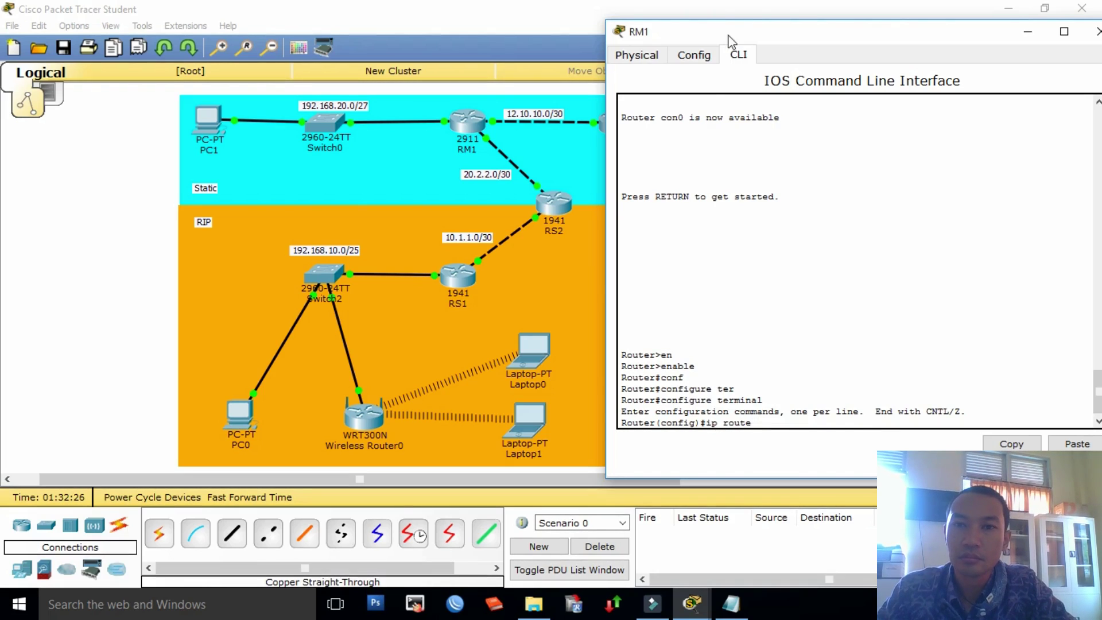
drag(725, 32, 806, 40)
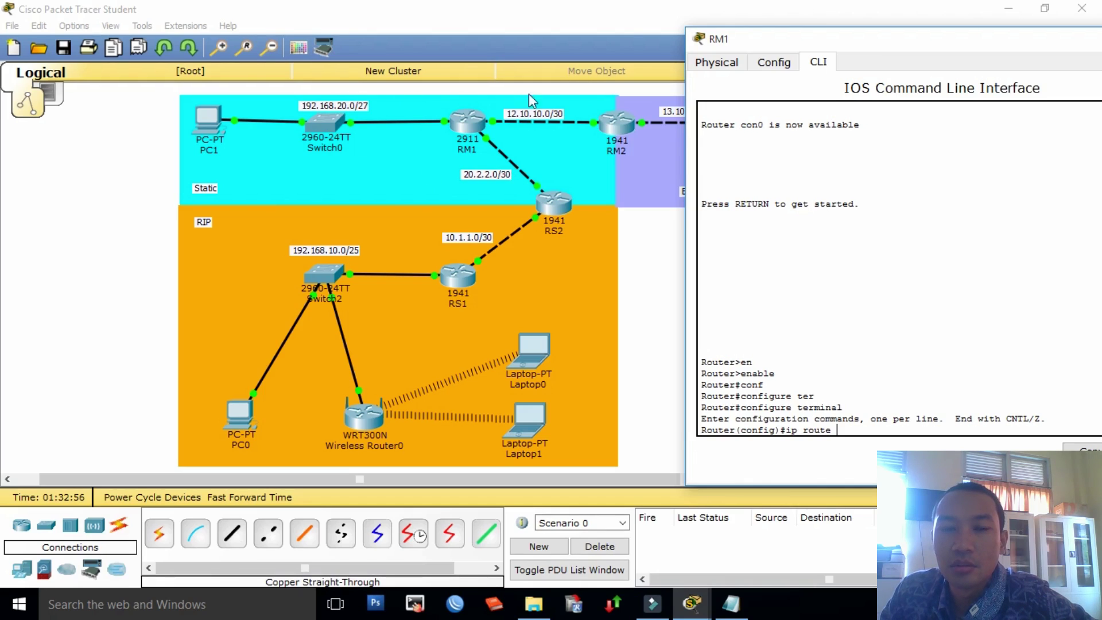
Step: Bring the topology to the front, examine RM1's links to RM2 and RS2, and nudge Switch0 and RS2 slightly to the right
click(327, 127)
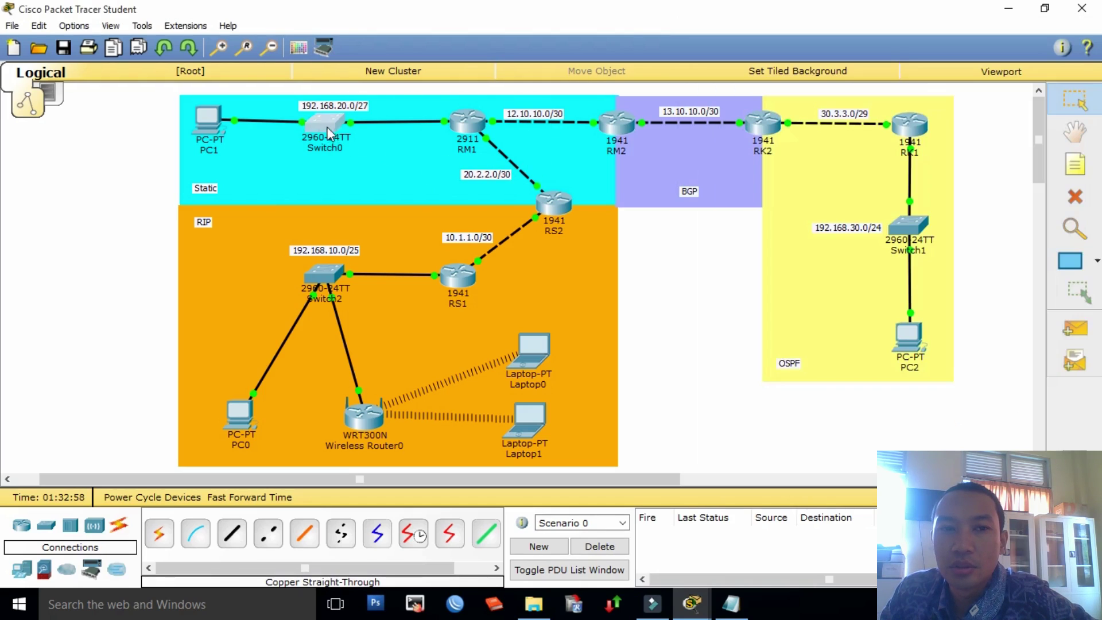
drag(327, 126, 336, 125)
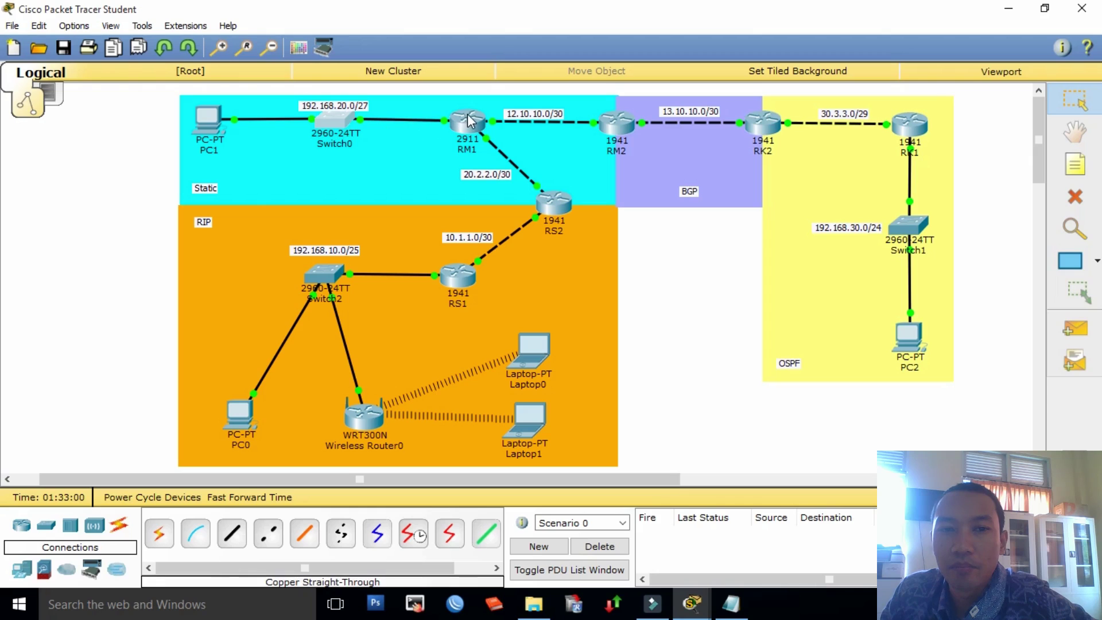
mouse_move(470, 132)
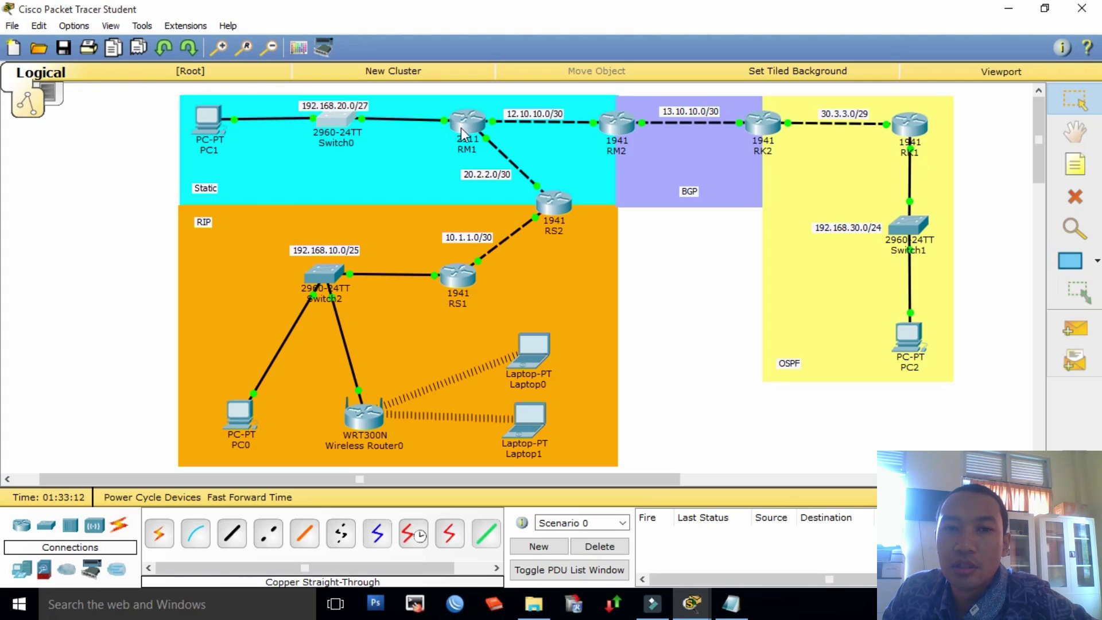
click(622, 123)
click(791, 107)
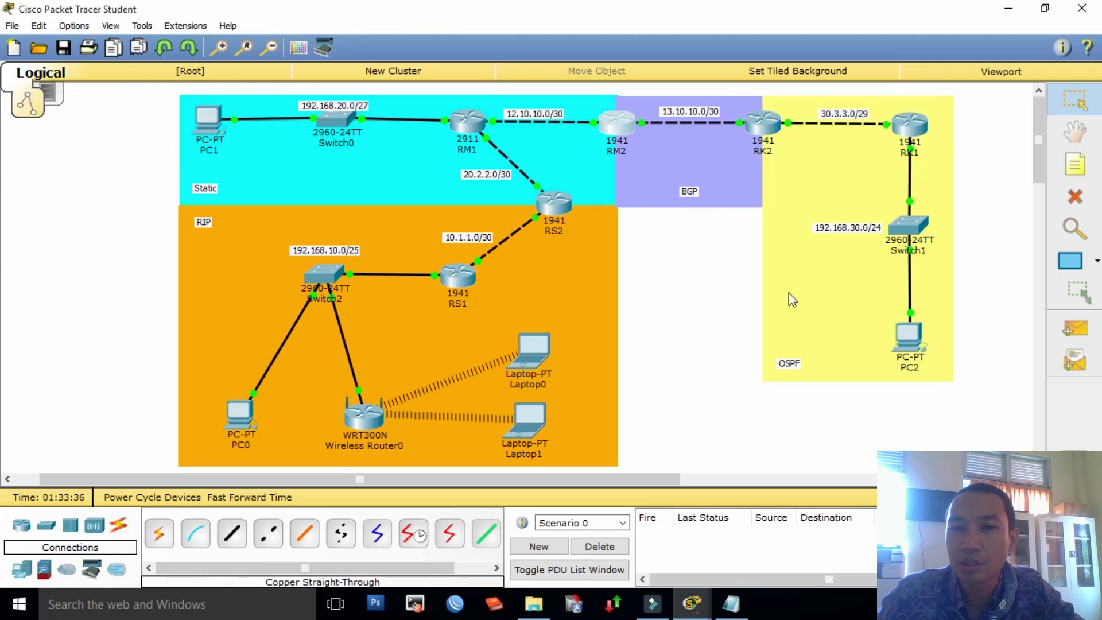
click(701, 304)
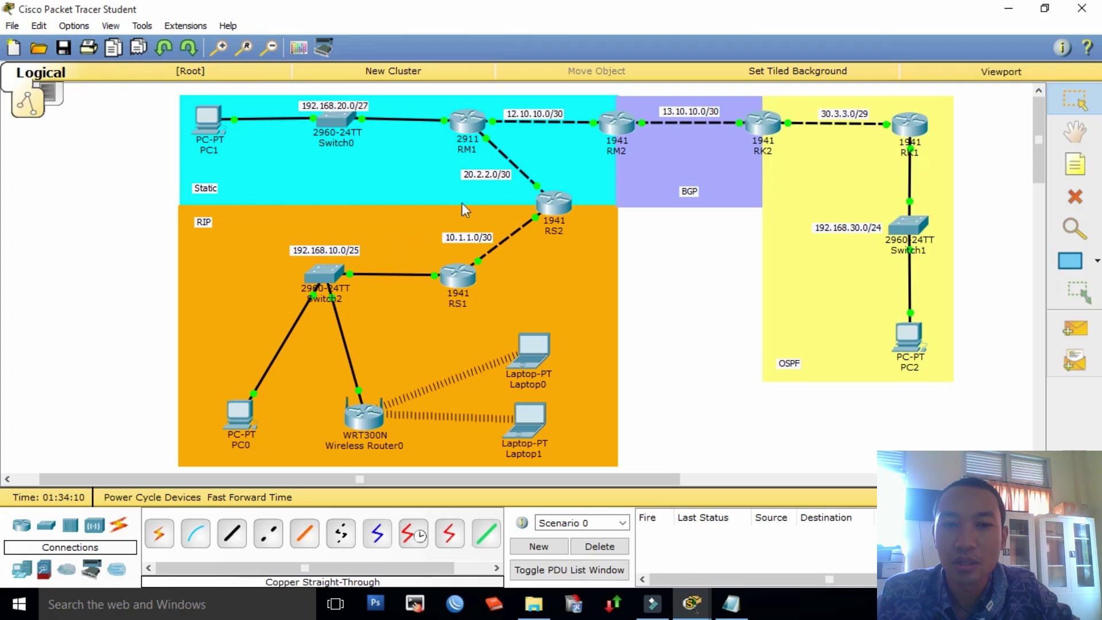
mouse_move(542, 189)
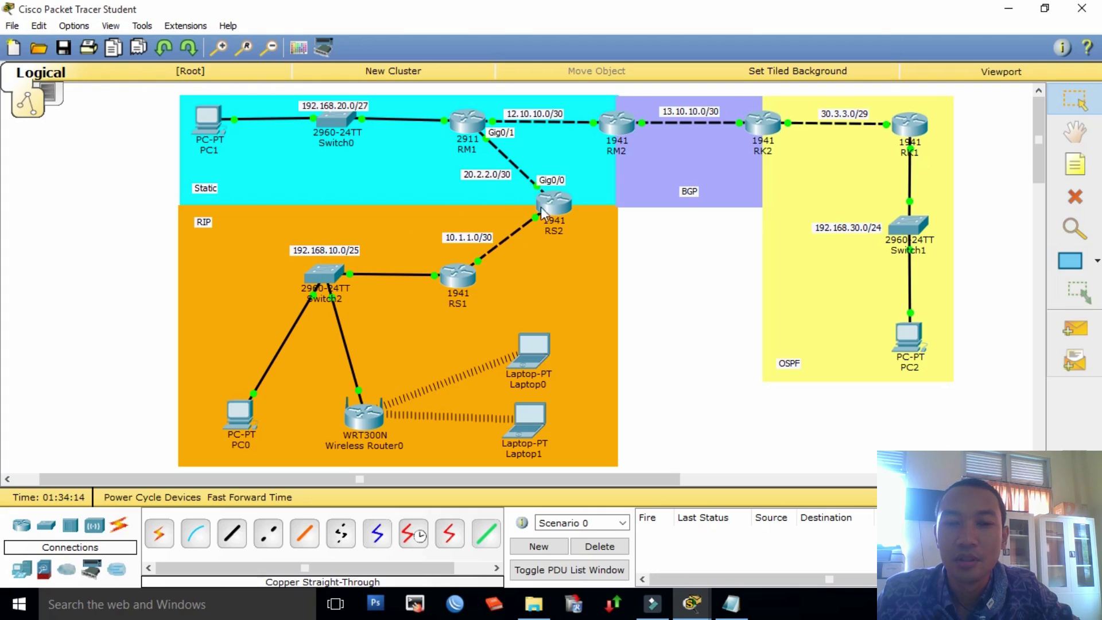
click(733, 300)
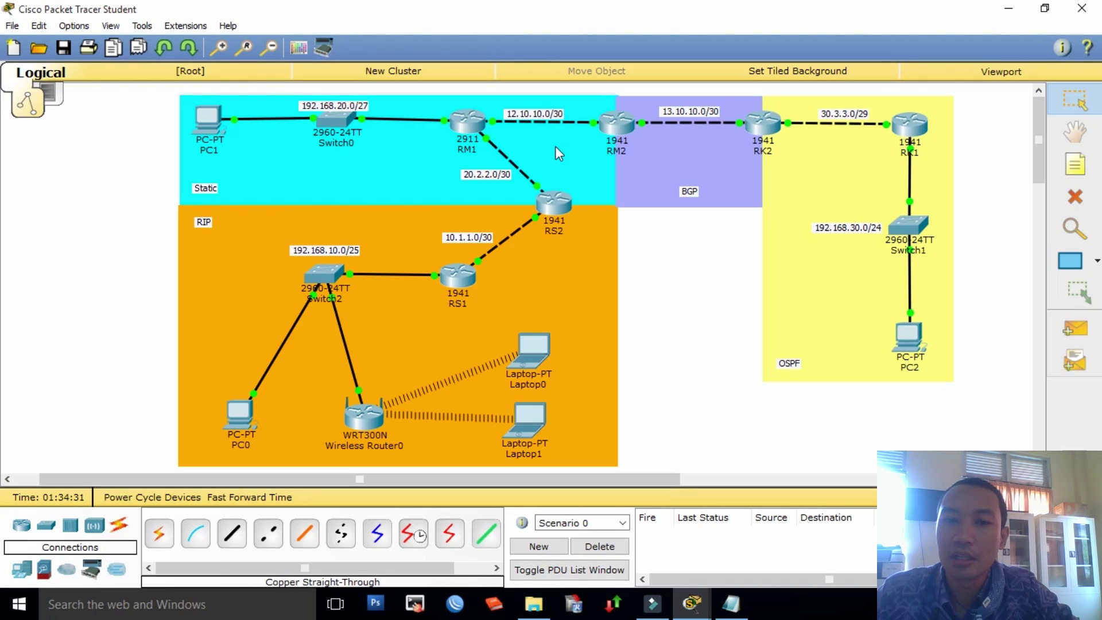
drag(550, 205, 552, 204)
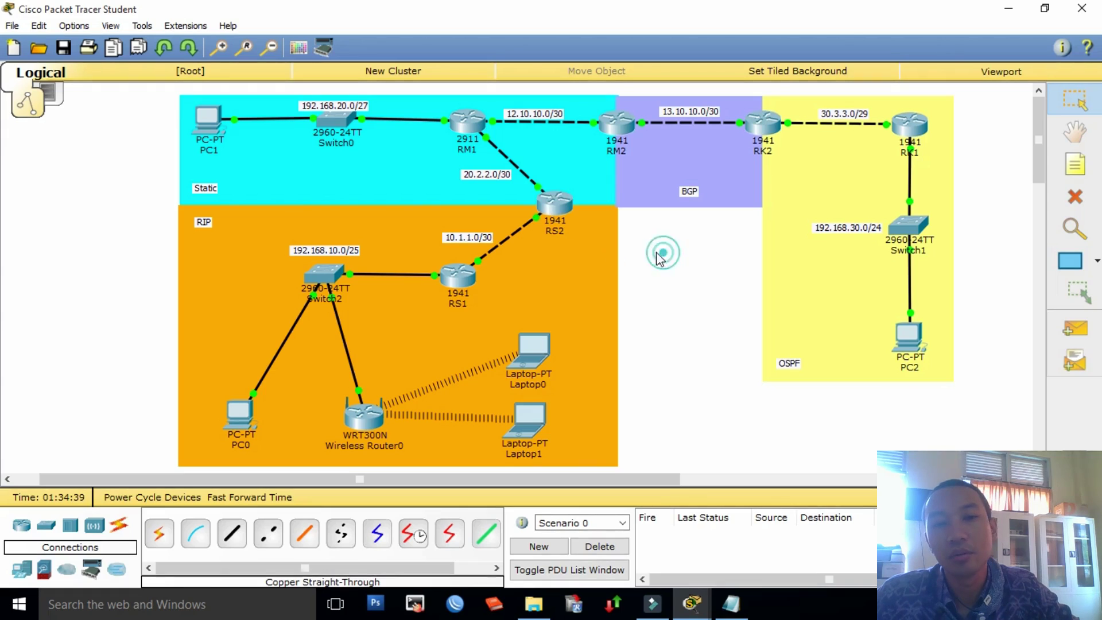
drag(575, 212, 577, 207)
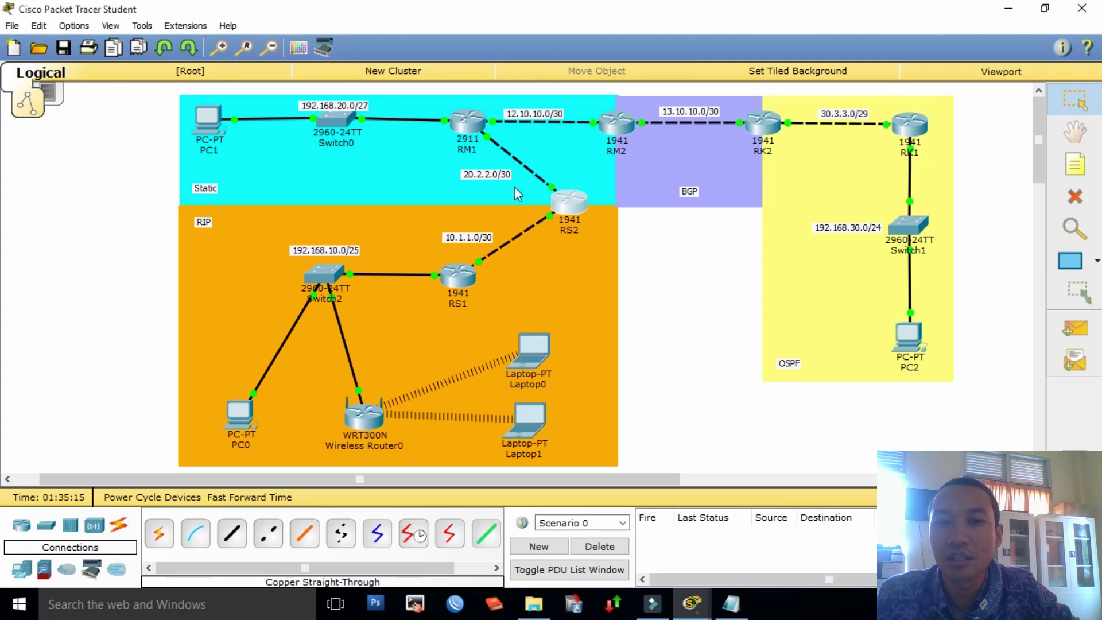
click(659, 242)
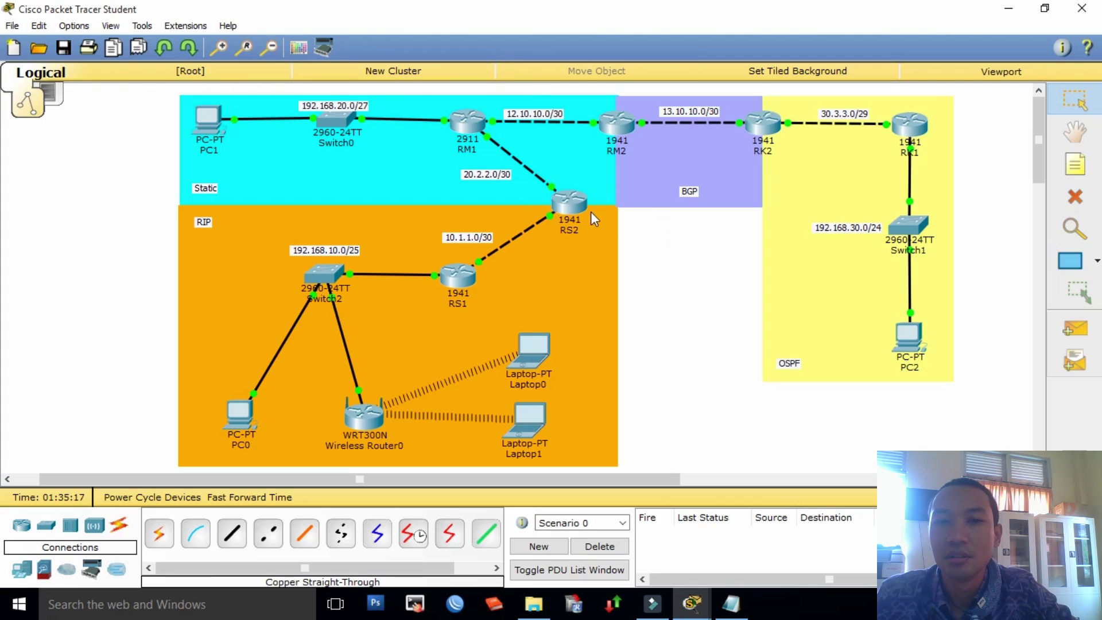
Step: Return to RM1's command line and complete the static default route as ip route 0.0.0.0 0.0.0.0 20.2.2.2
click(468, 121)
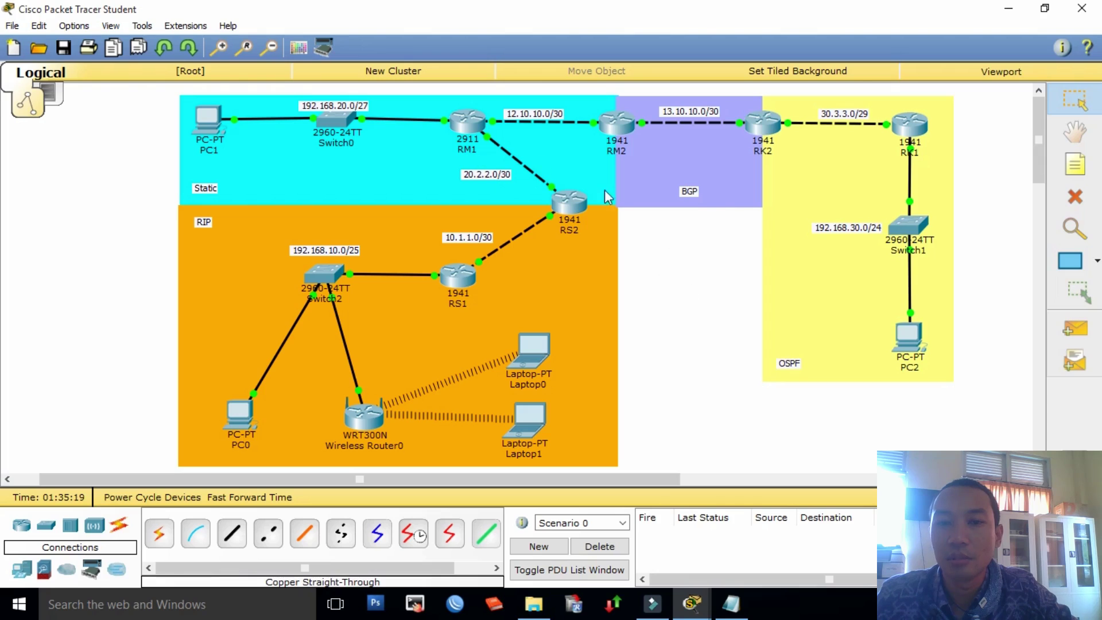
click(845, 434)
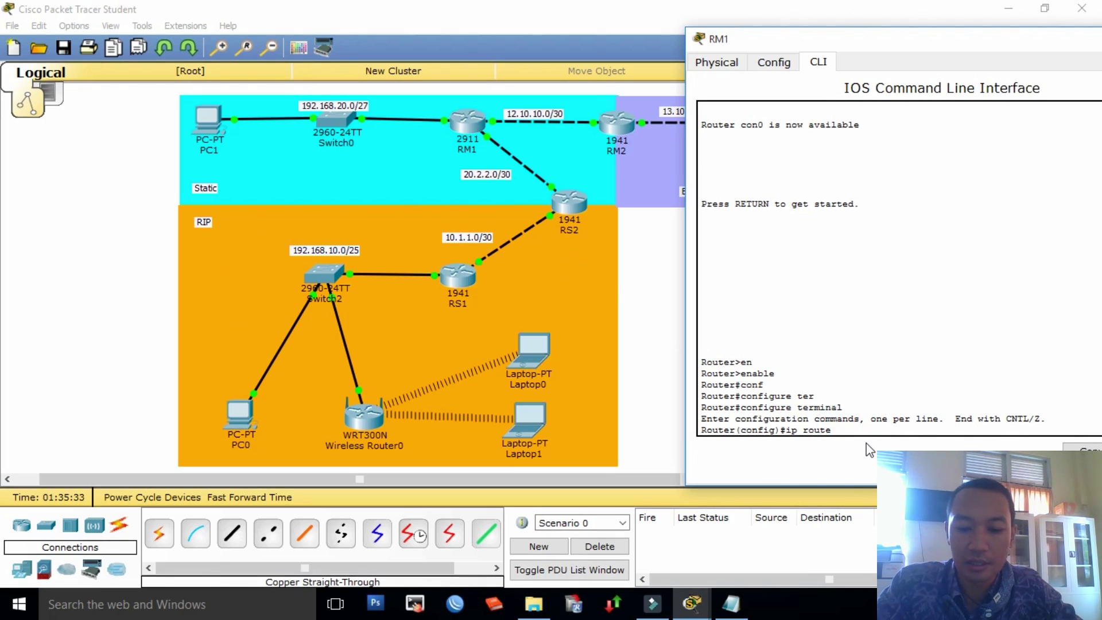
text(0.0.0.)
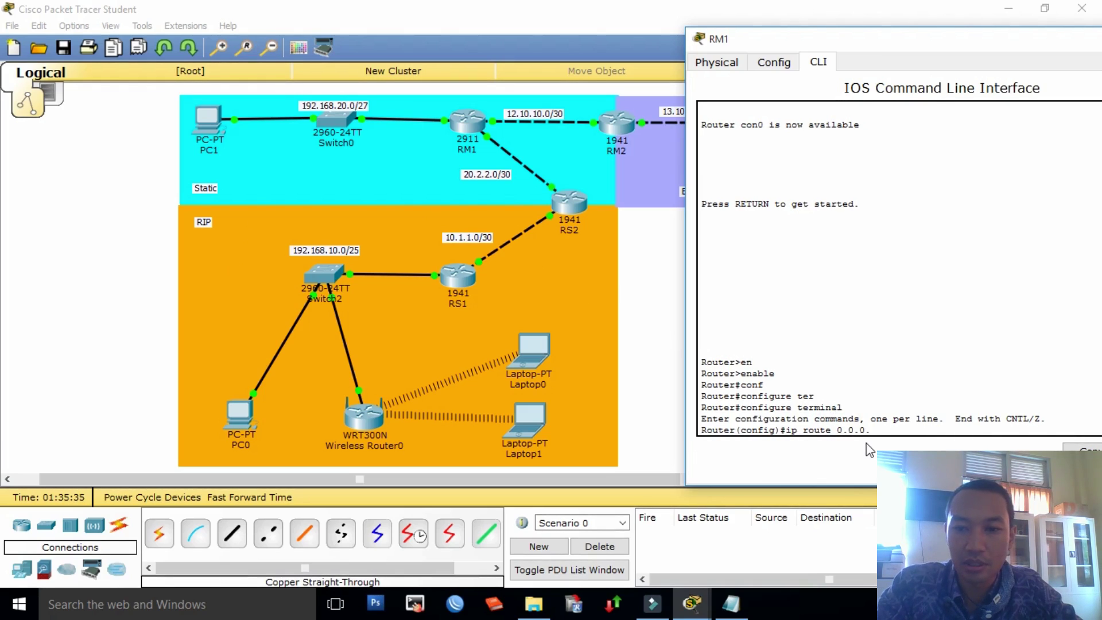
text(0)
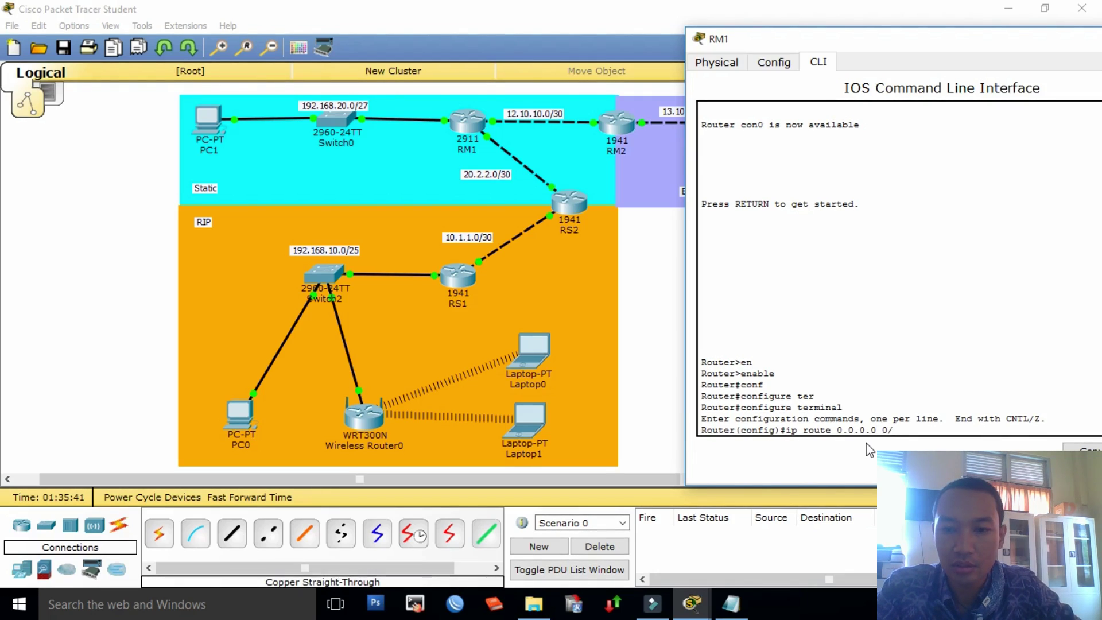
text( 0.0)
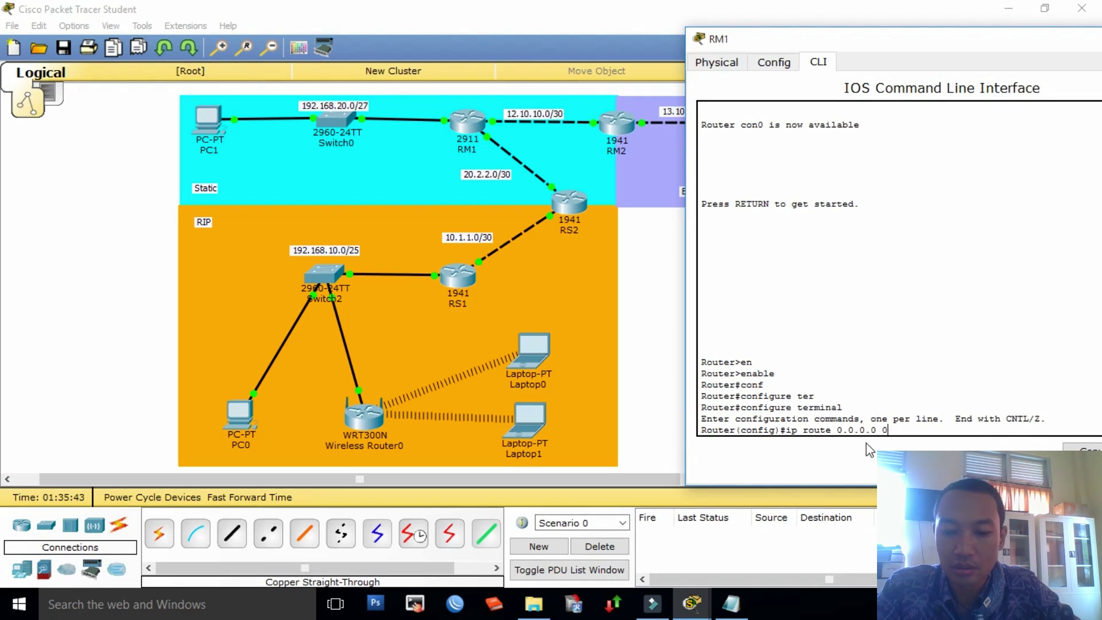
text(.0.0.0)
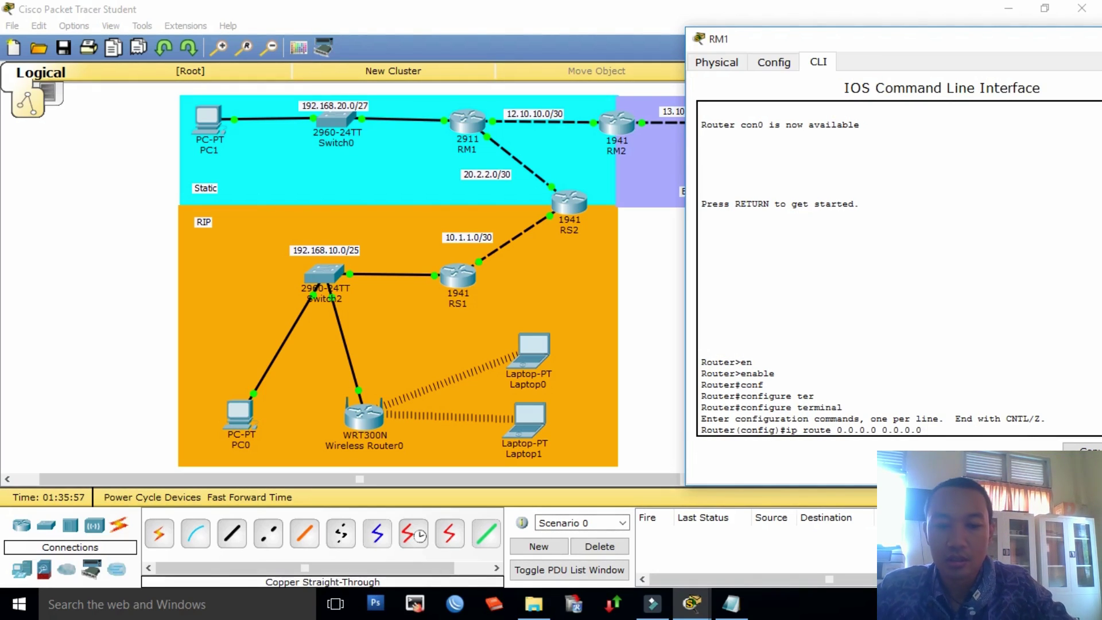
text(20.2.2)
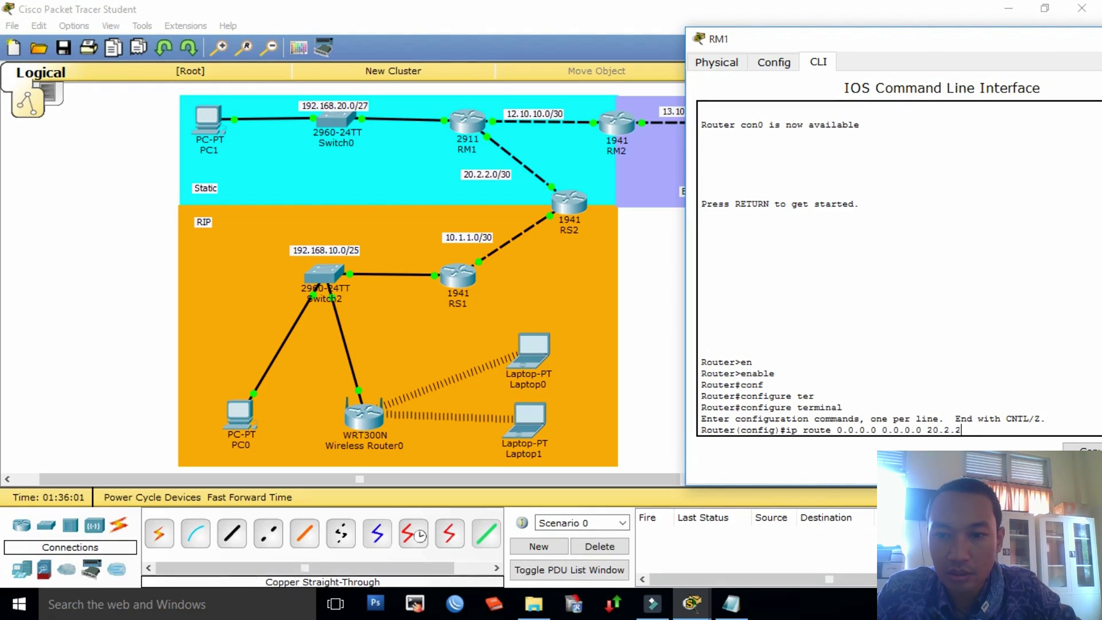
text(.)
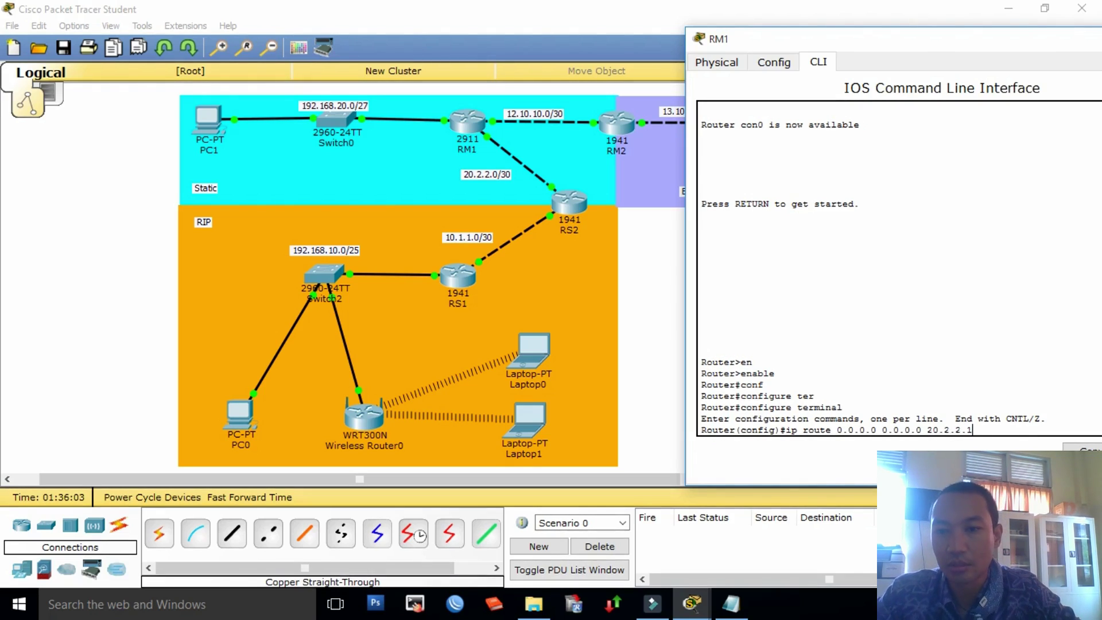
text(2)
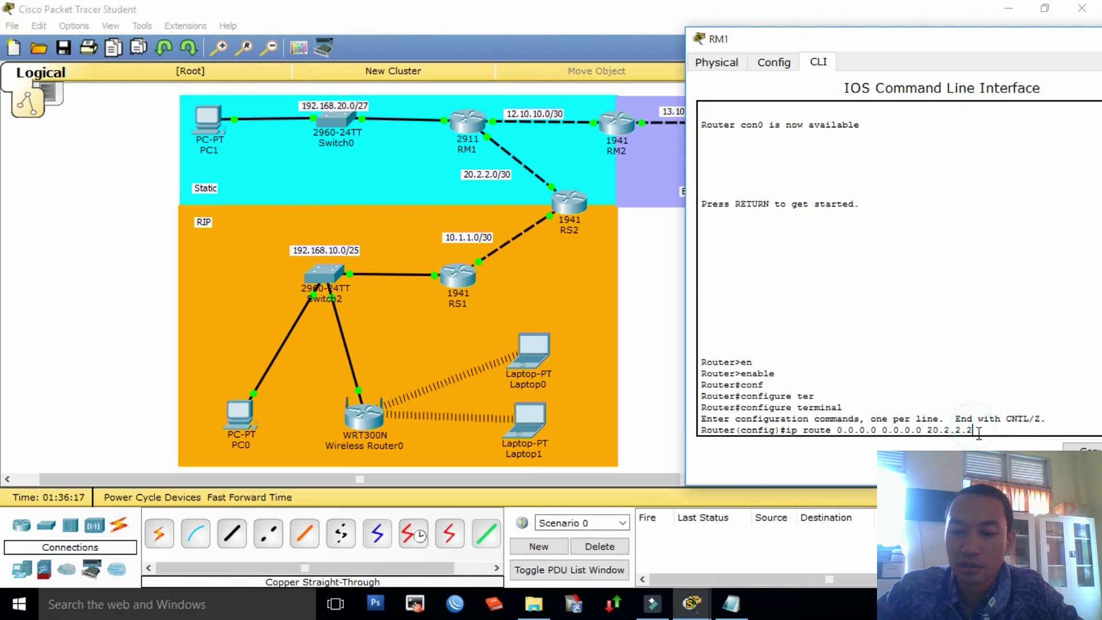
key(Return)
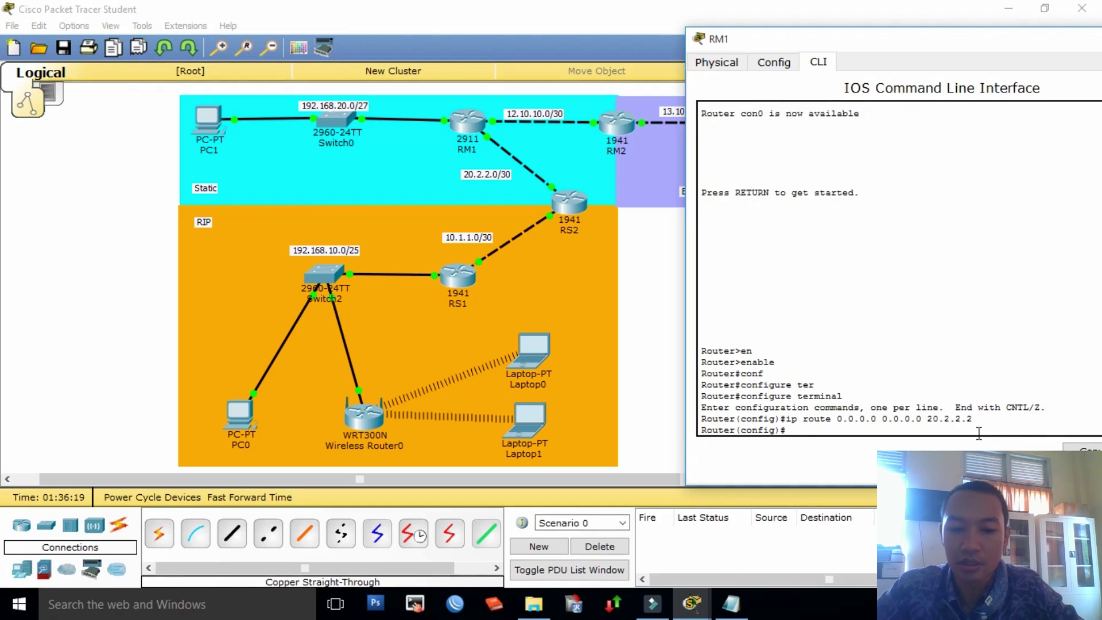
Step: Begin a second ip route command on RM1, then move and narrow its window to uncover the link to RM2
text(ip route)
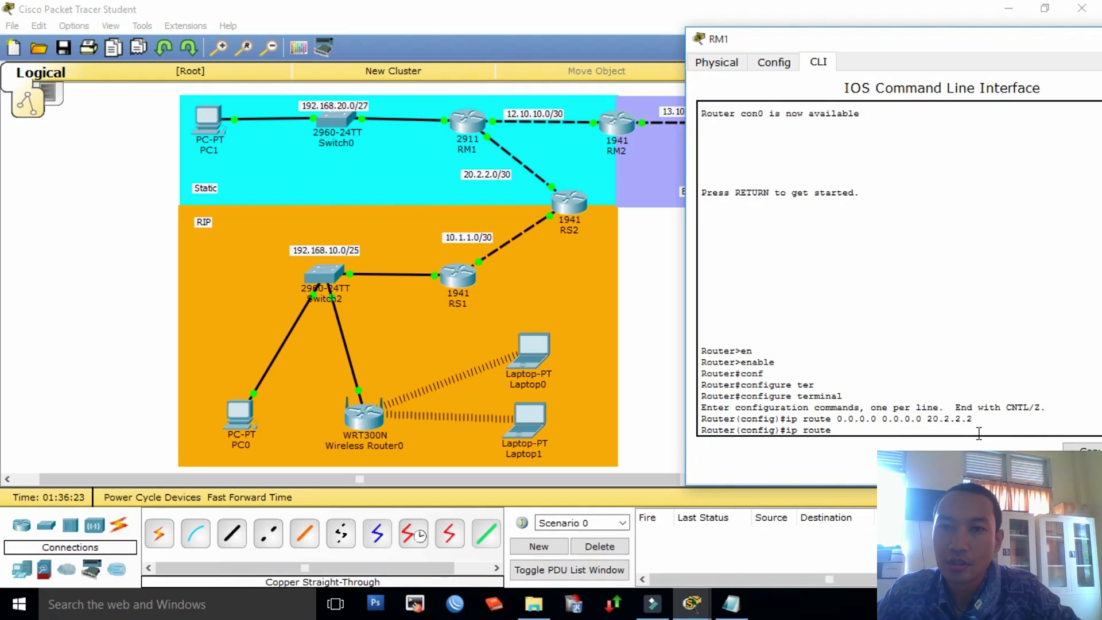
drag(984, 54, 277, 31)
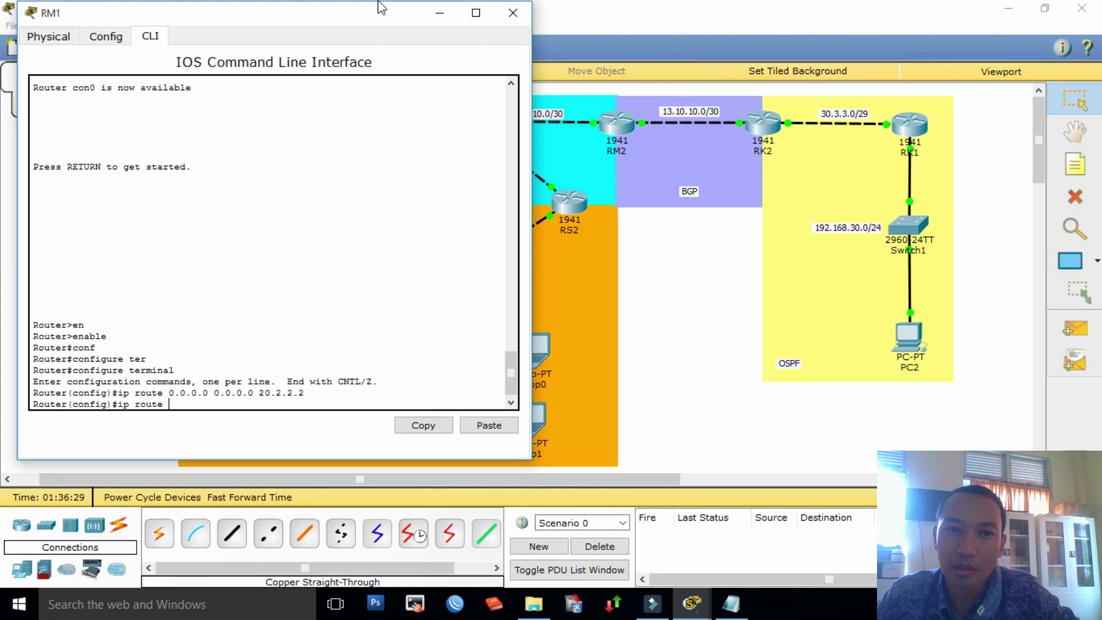
mouse_move(375, 18)
mouse_down()
mouse_move(317, 20)
mouse_move(375, 17)
mouse_up()
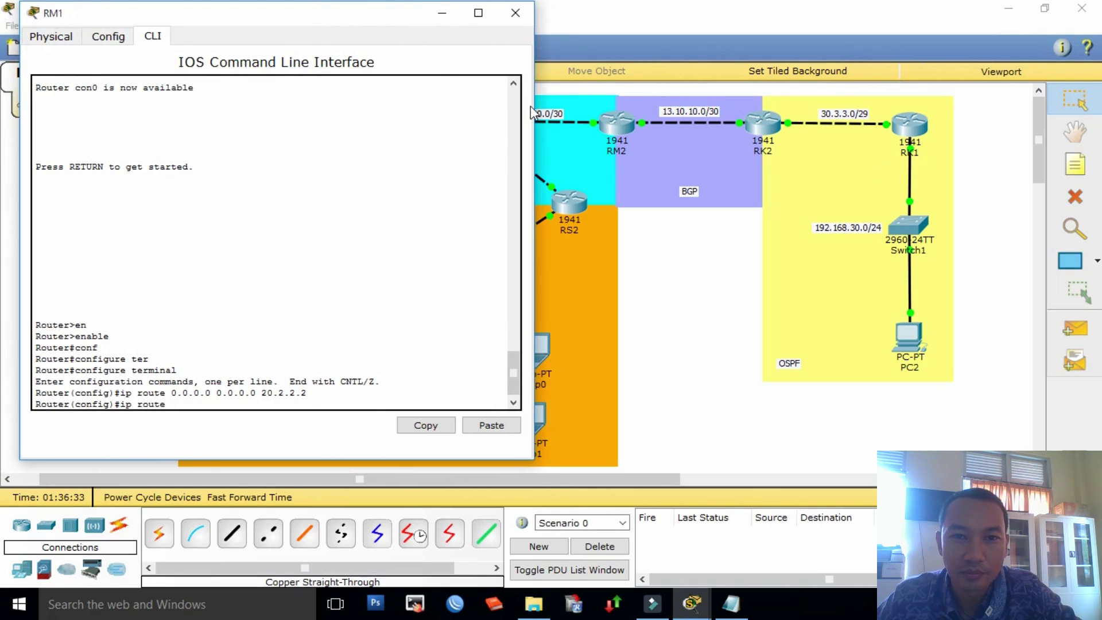
drag(534, 108, 443, 97)
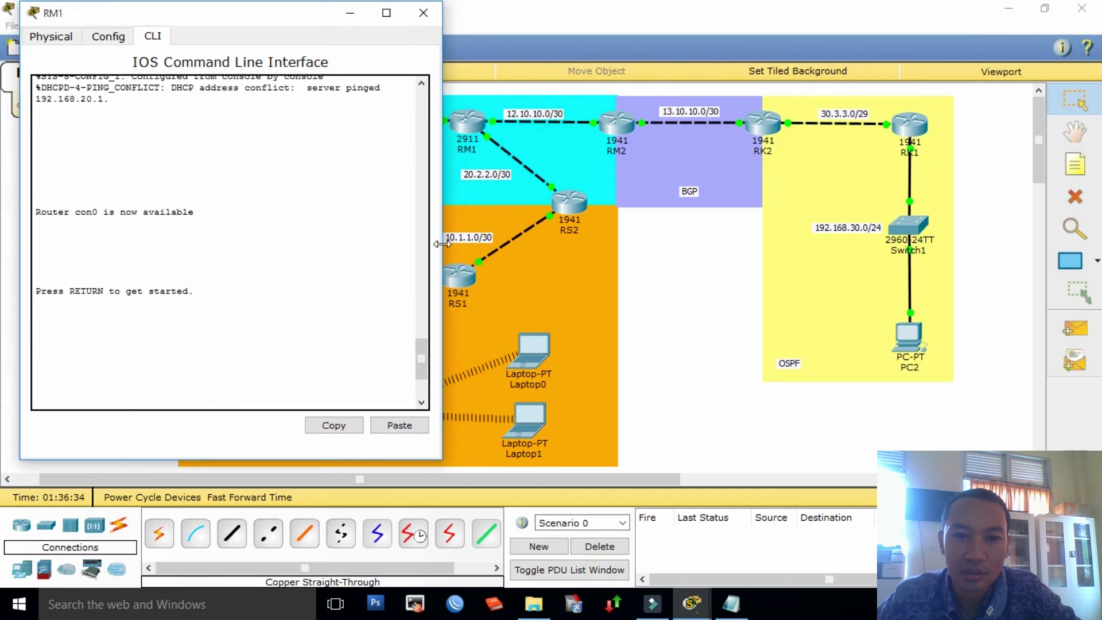
scroll(423, 369, down, 4)
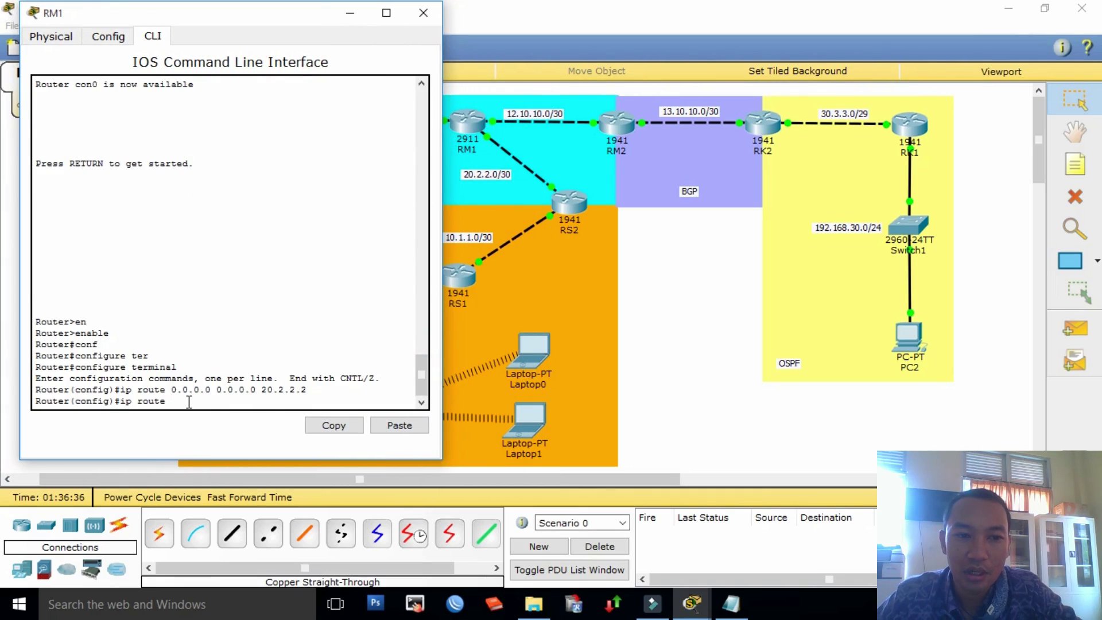
Step: Complete RM1's second route command with destination 0.0.0.0, mask 0.0.0.0 and next hop 12.10.10.1
text(0.0.0.0)
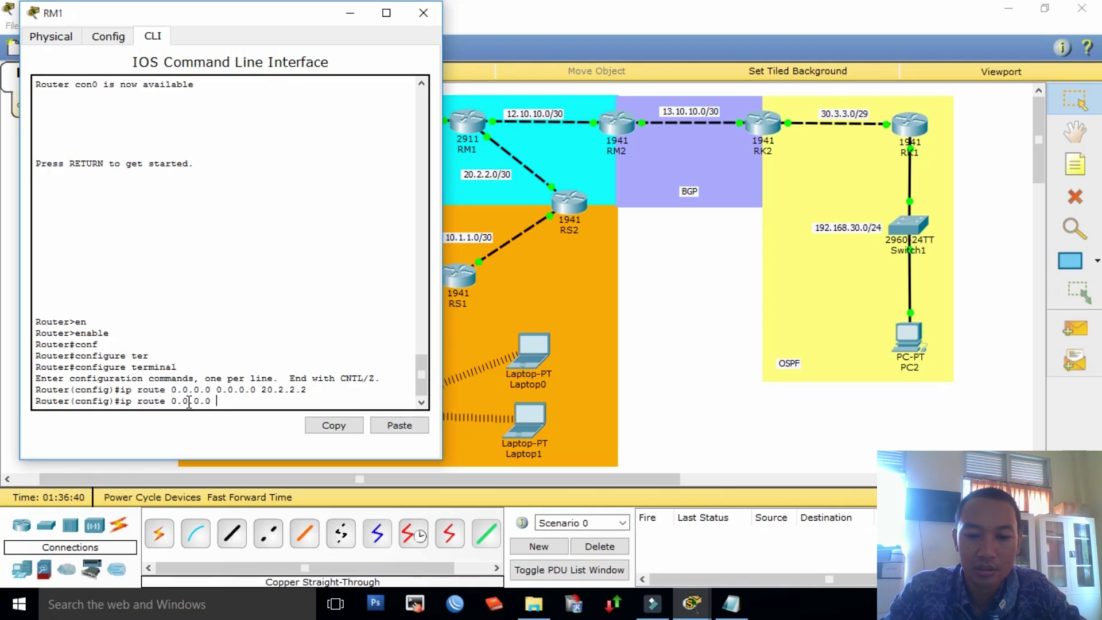
text( 0.0.0)
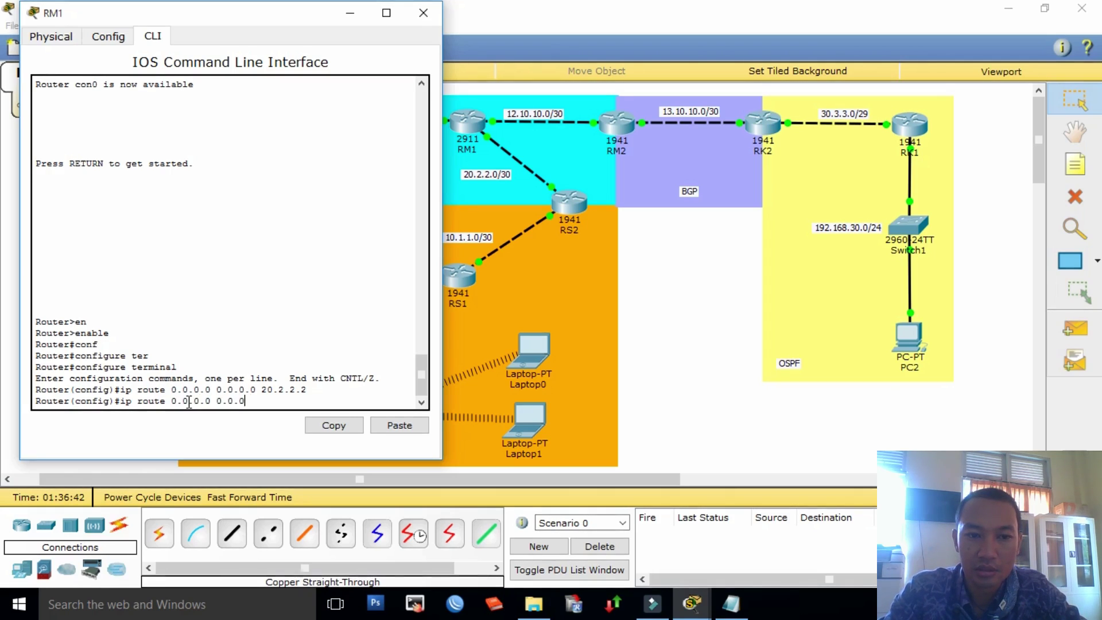
text(.0)
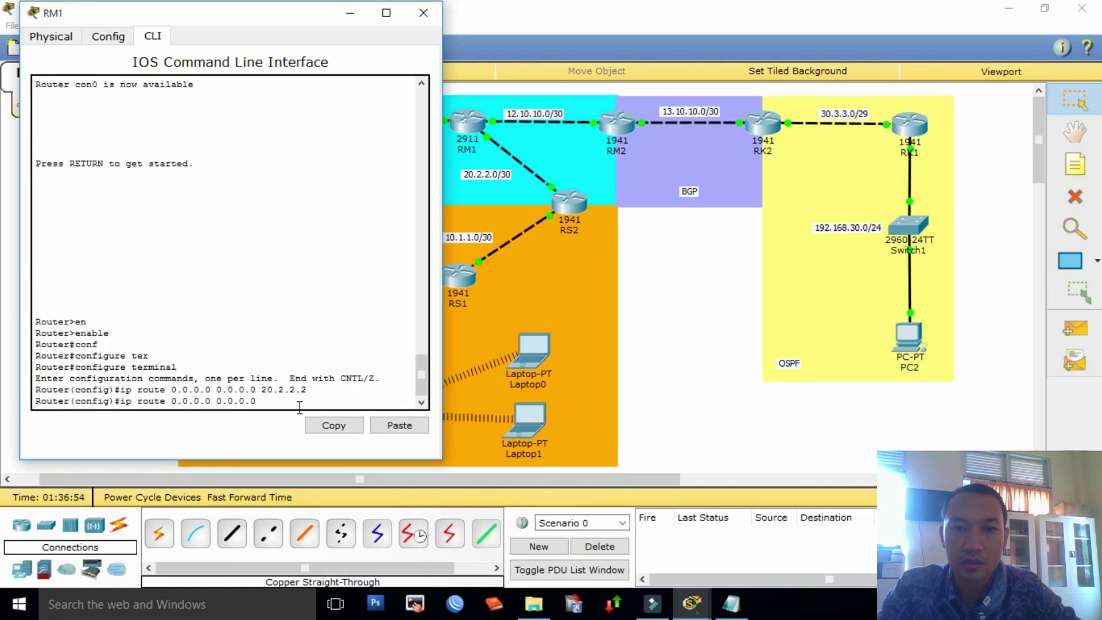
text(12)
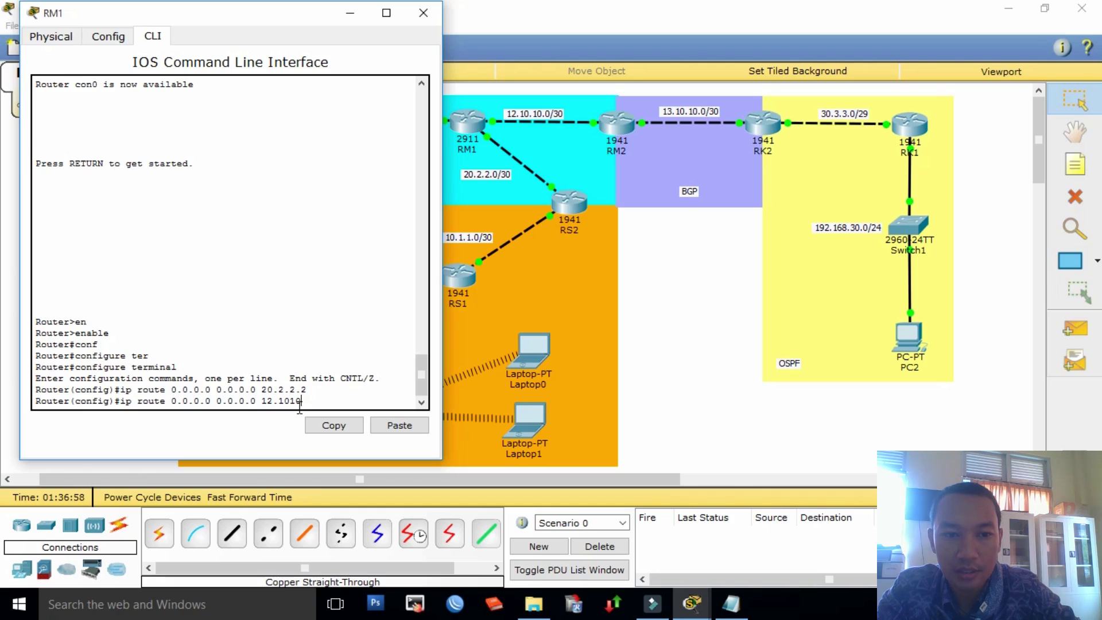
text(.10)
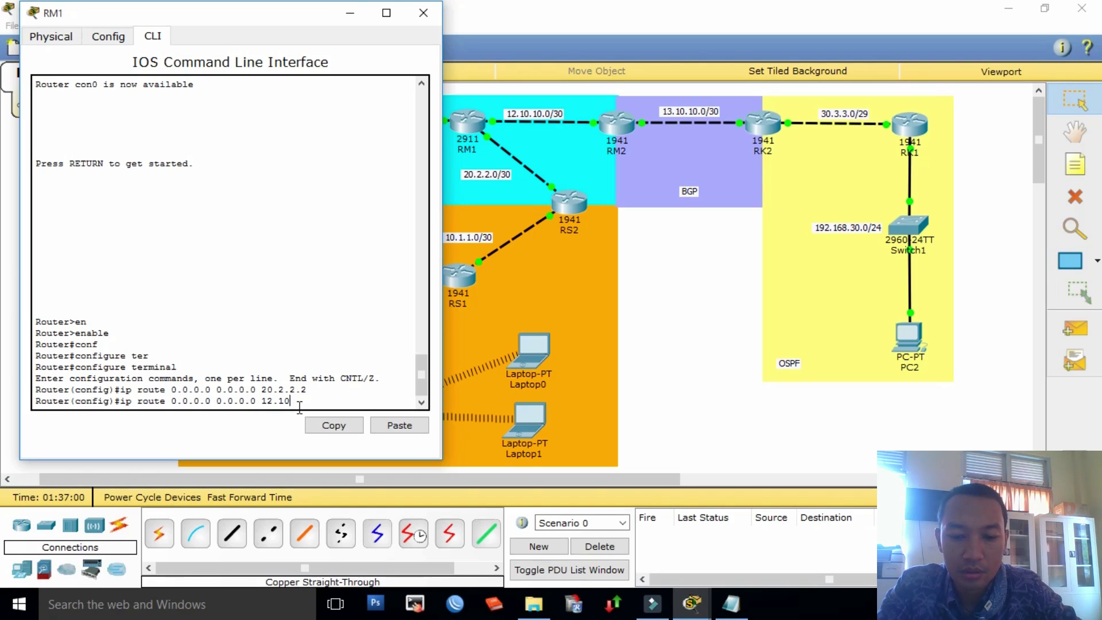
text(.10.1)
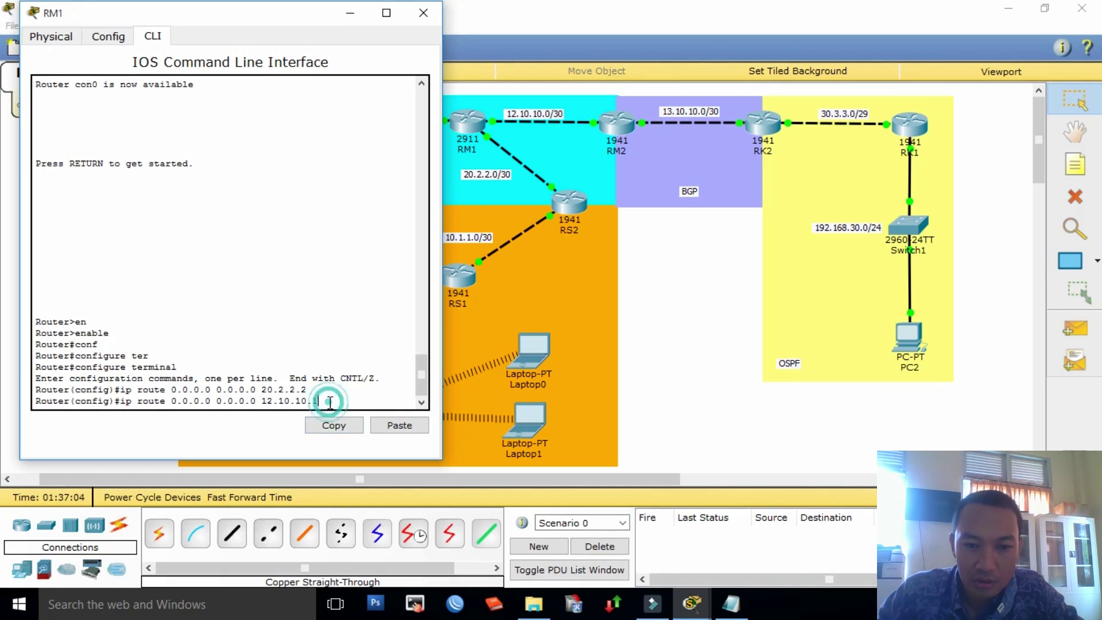
key(Return)
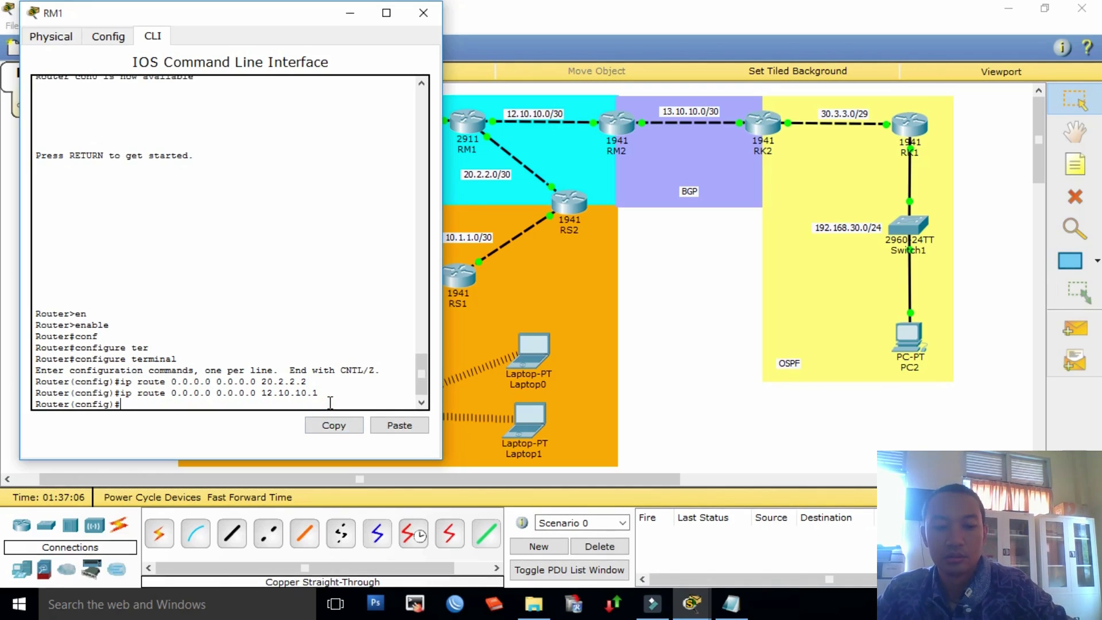
Step: Leave global configuration mode on RM1 with the end command
text(end\)
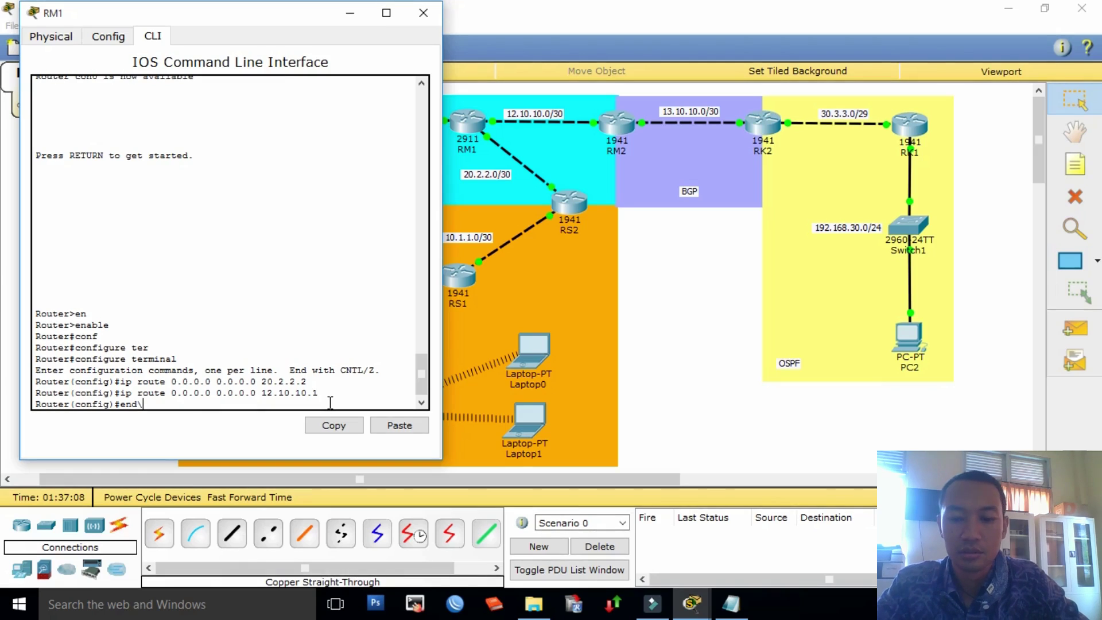
key(BackSpace)
key(Return)
key(Return)
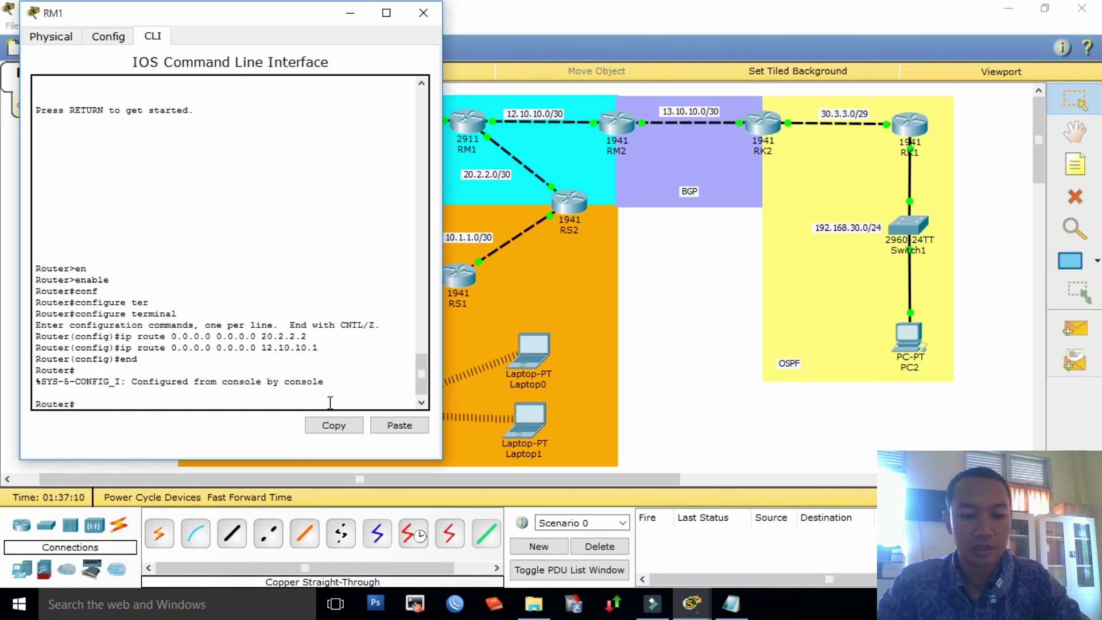
Step: Save RM1's setup with copy running-config startup-config, accepting the default destination filename, and close the router's window
text(cop)
key(Tab)
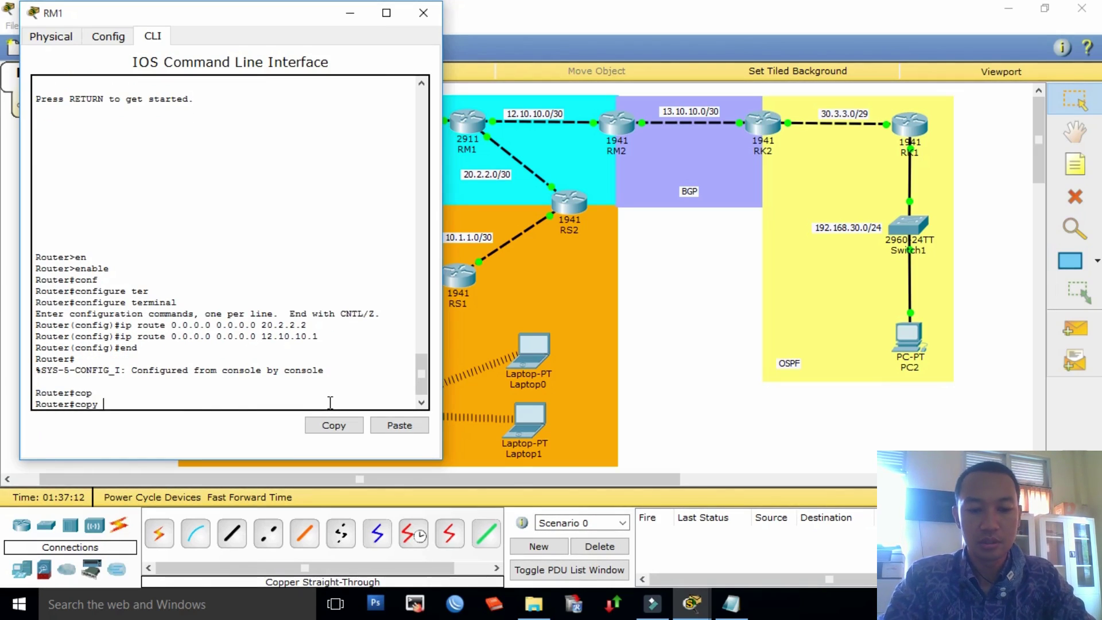
text(run)
key(Tab)
text(st)
key(Tab)
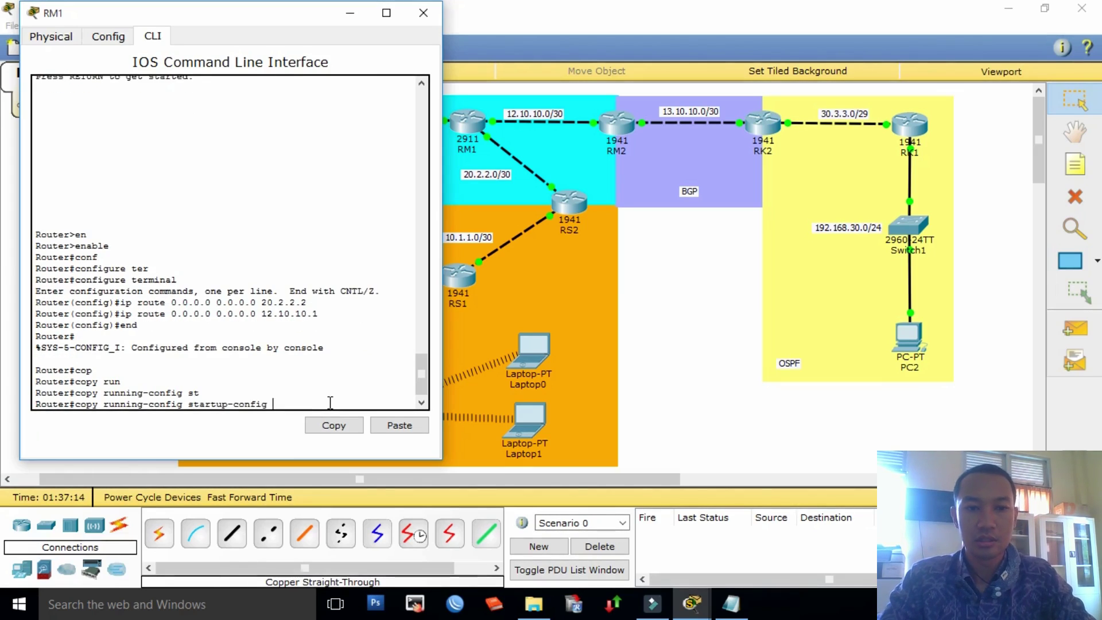
key(Return)
key(Return)
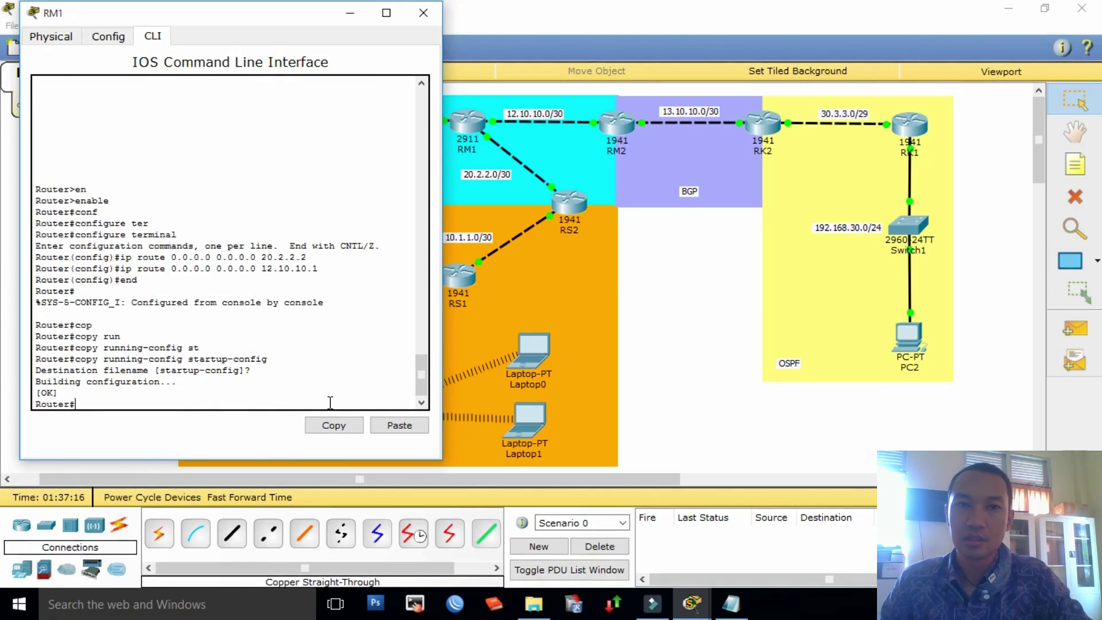
click(423, 12)
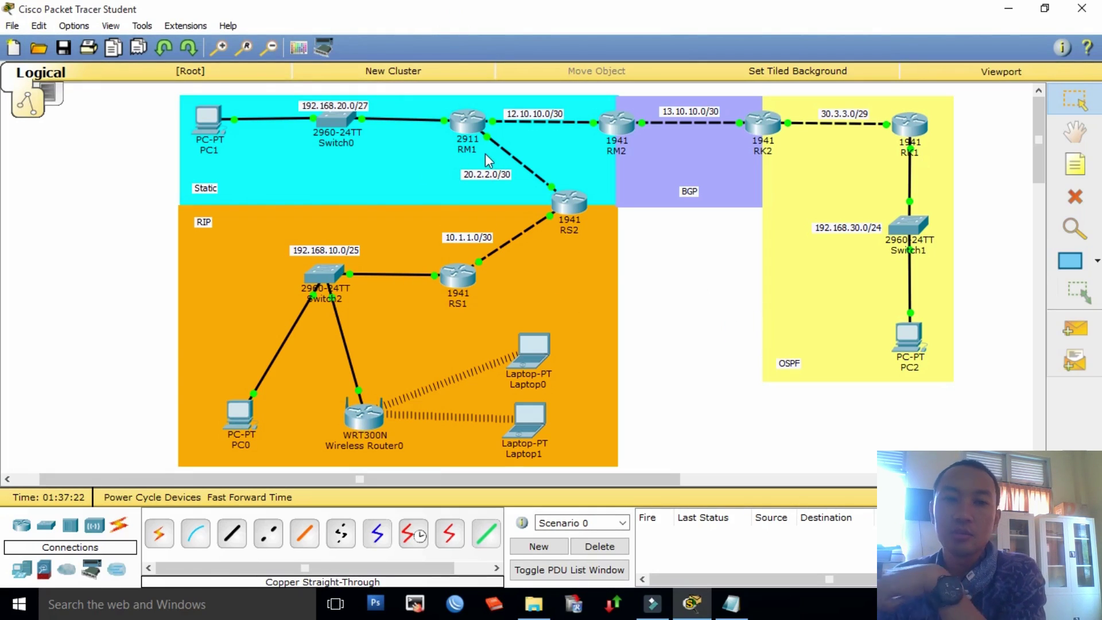
Step: Open router RM2's command line, move its window aside to uncover the topology, and enter privileged mode with enable
click(619, 122)
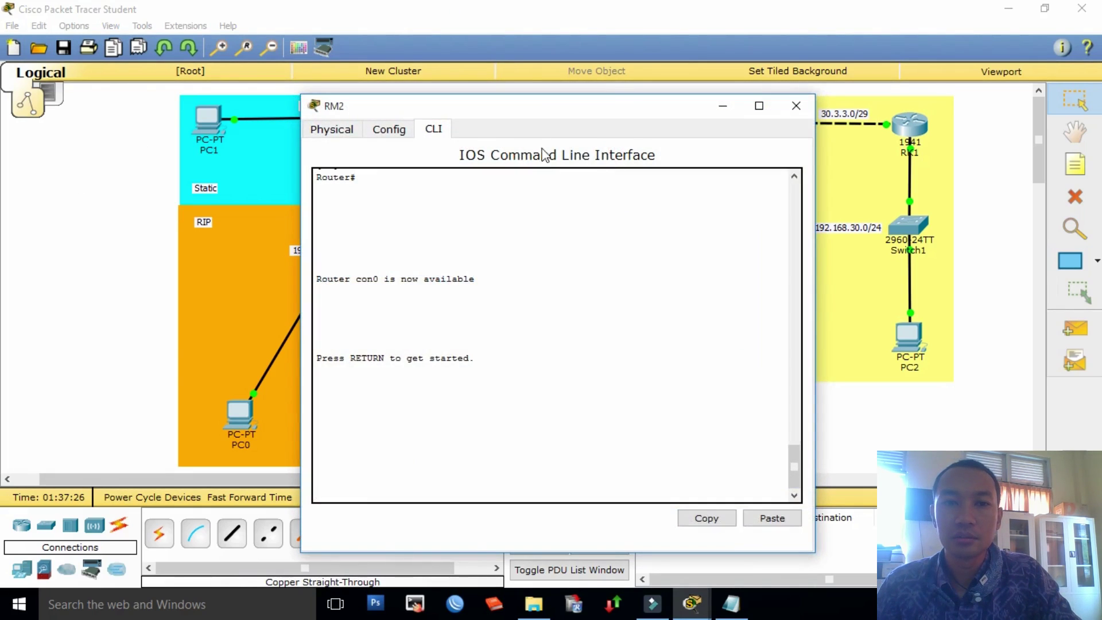
drag(616, 103, 879, 72)
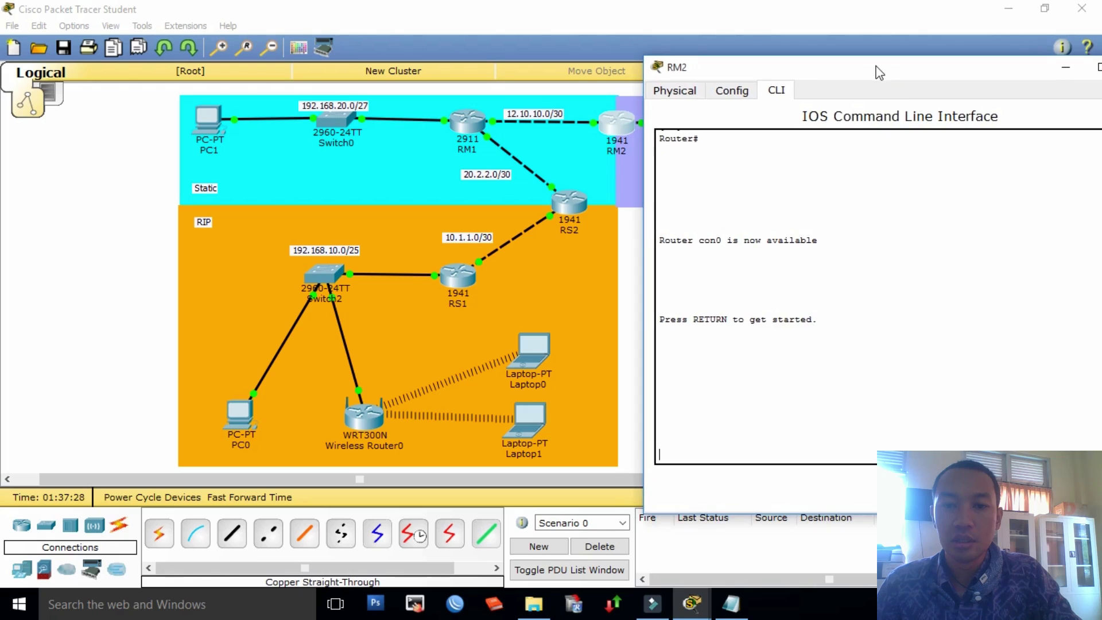
click(679, 447)
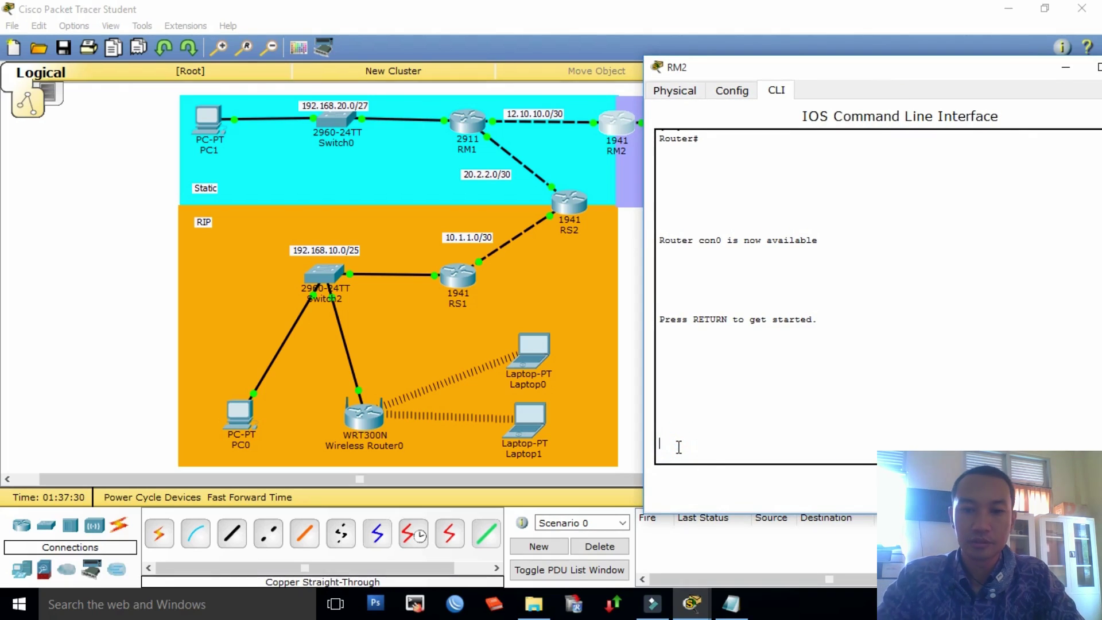
key(Return)
text(ena)
key(Tab)
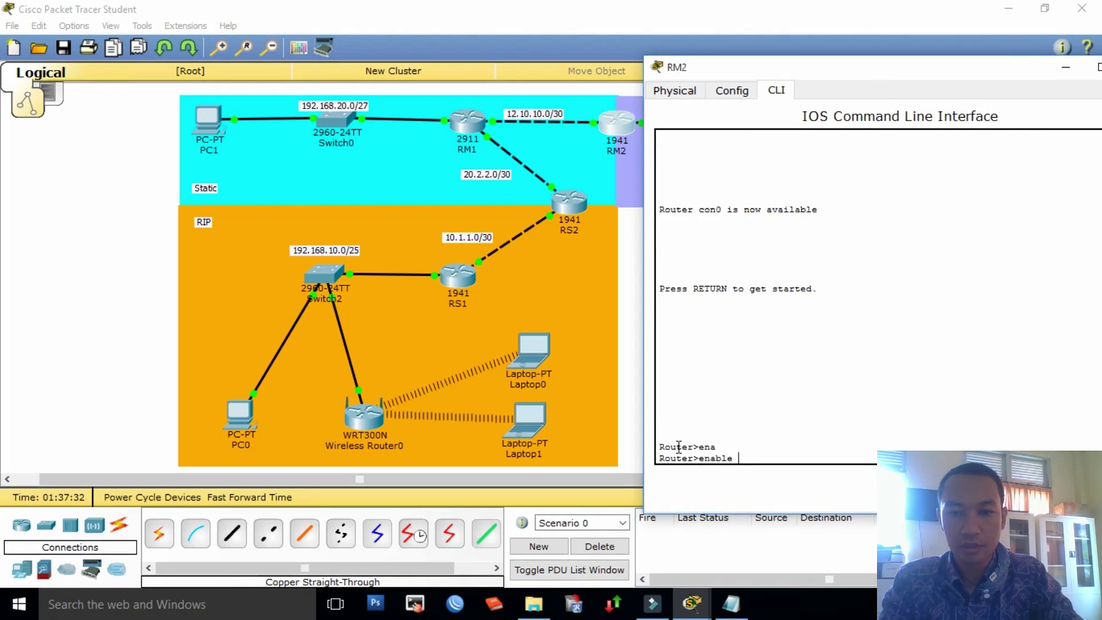
key(Return)
Step: Enter global configuration mode on RM2 with conf terminal
text(co)
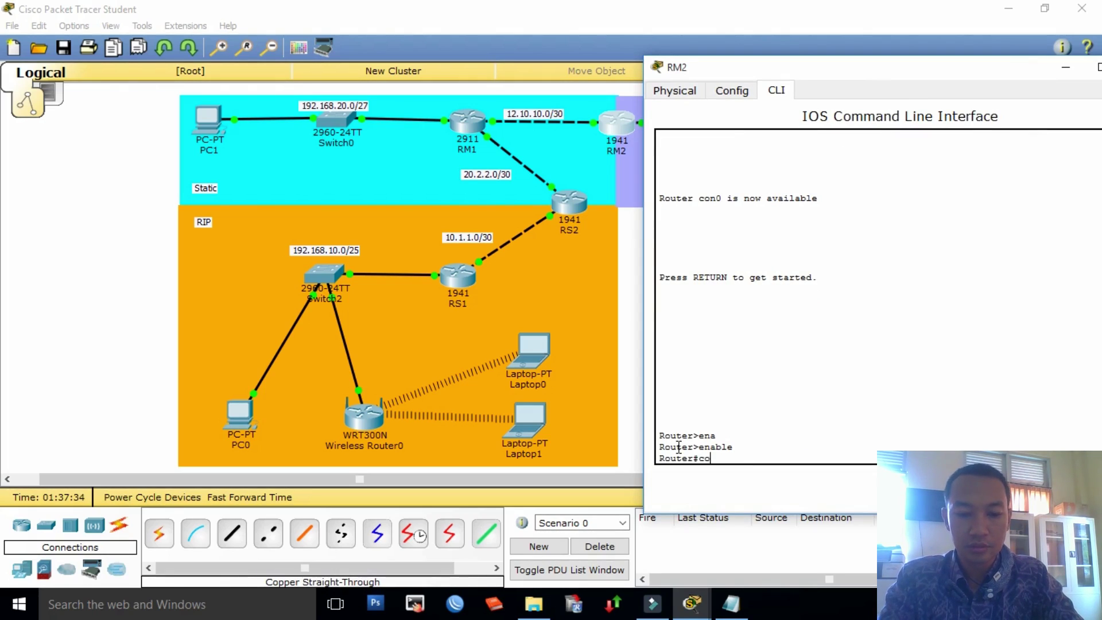
text(nft)
key(Tab)
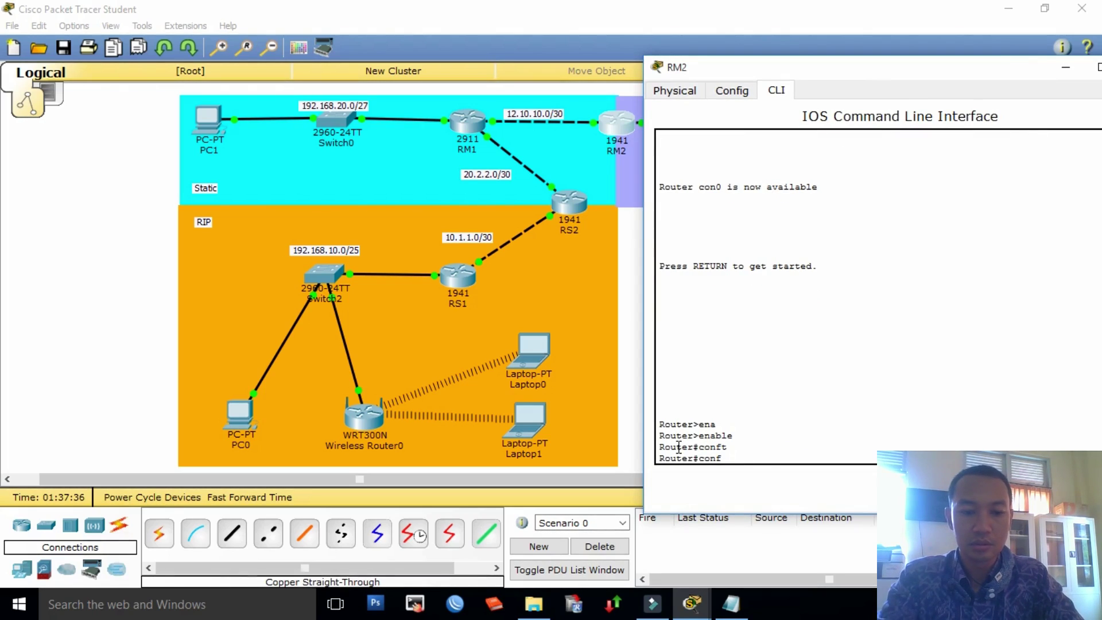
text(ter)
key(Tab)
key(Return)
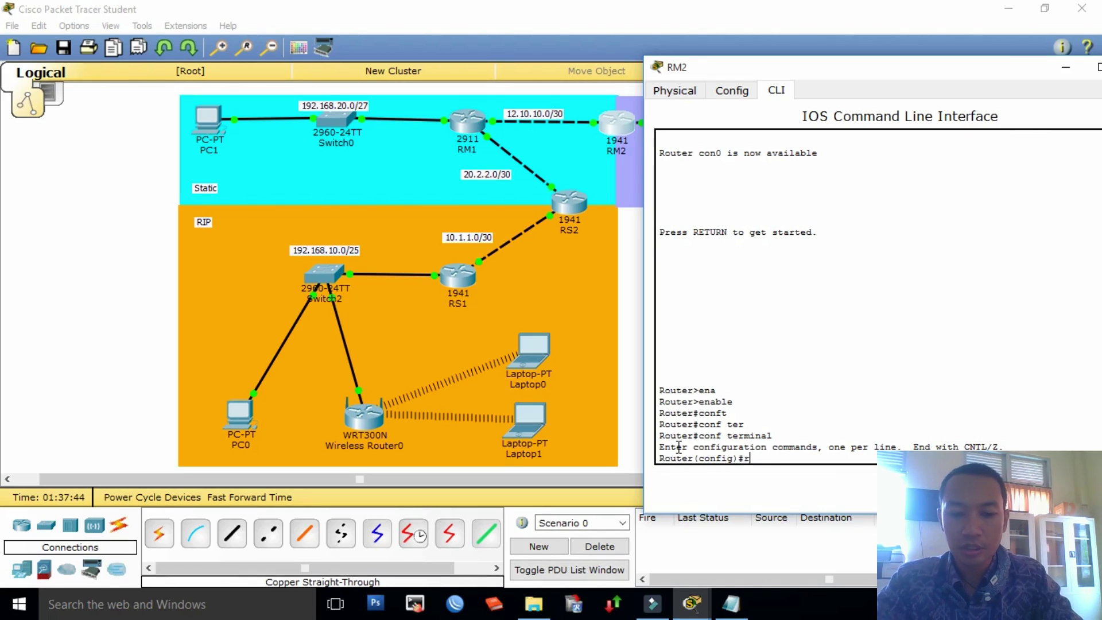
Step: Begin an ip route command on RM2 and move the router's window aside to uncover the BGP and OSPF parts of the topology
text(ou)
key(Tab)
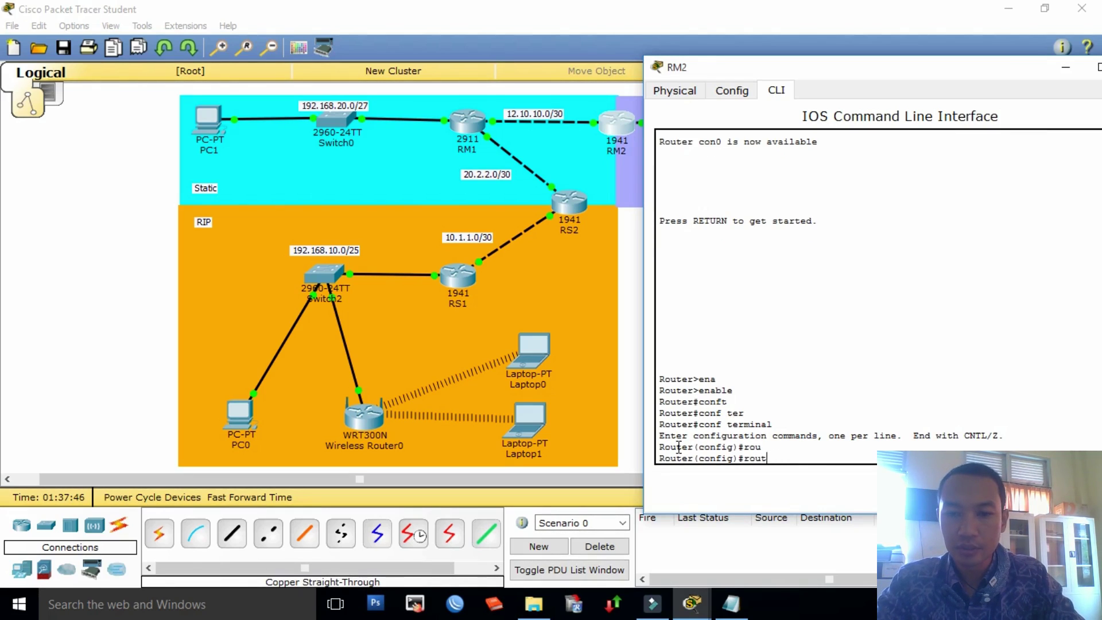
text(ip)
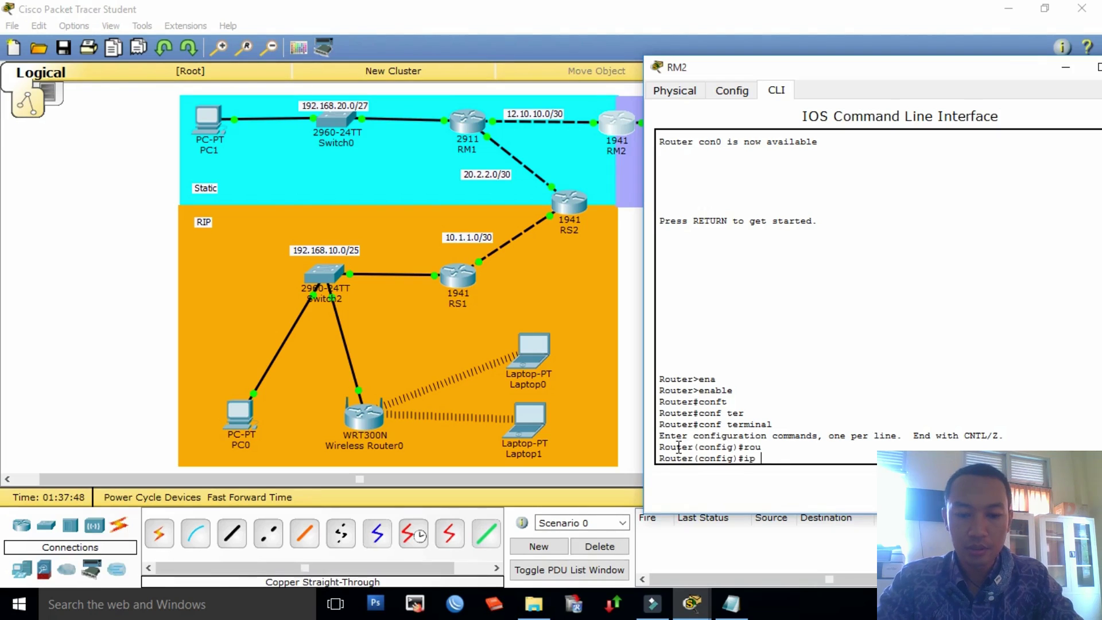
text( rou)
key(Tab)
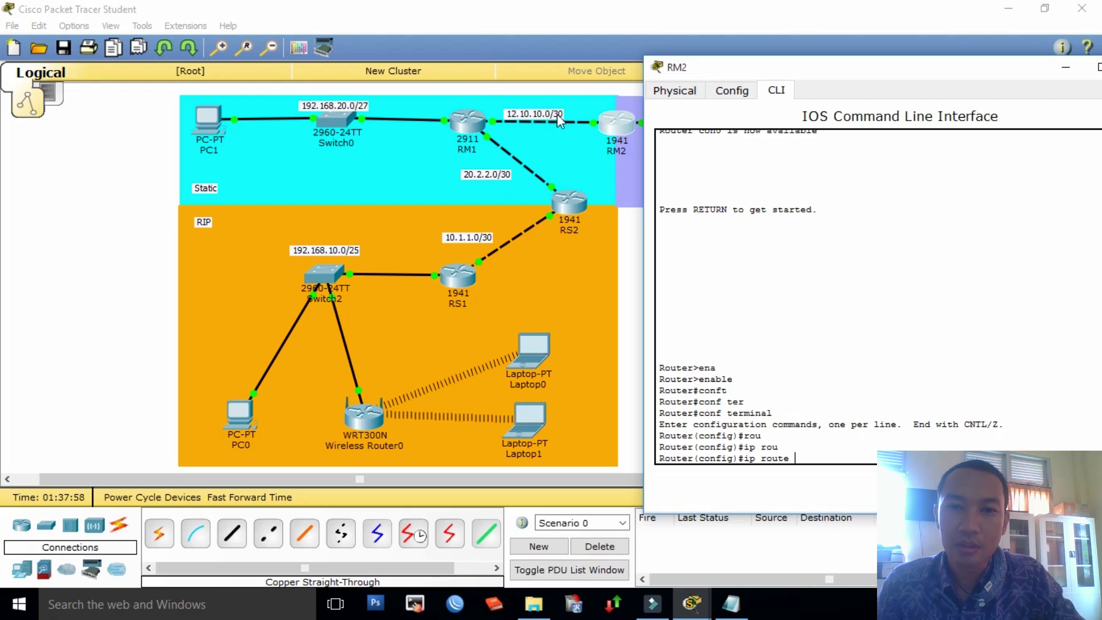
drag(776, 68, 958, 54)
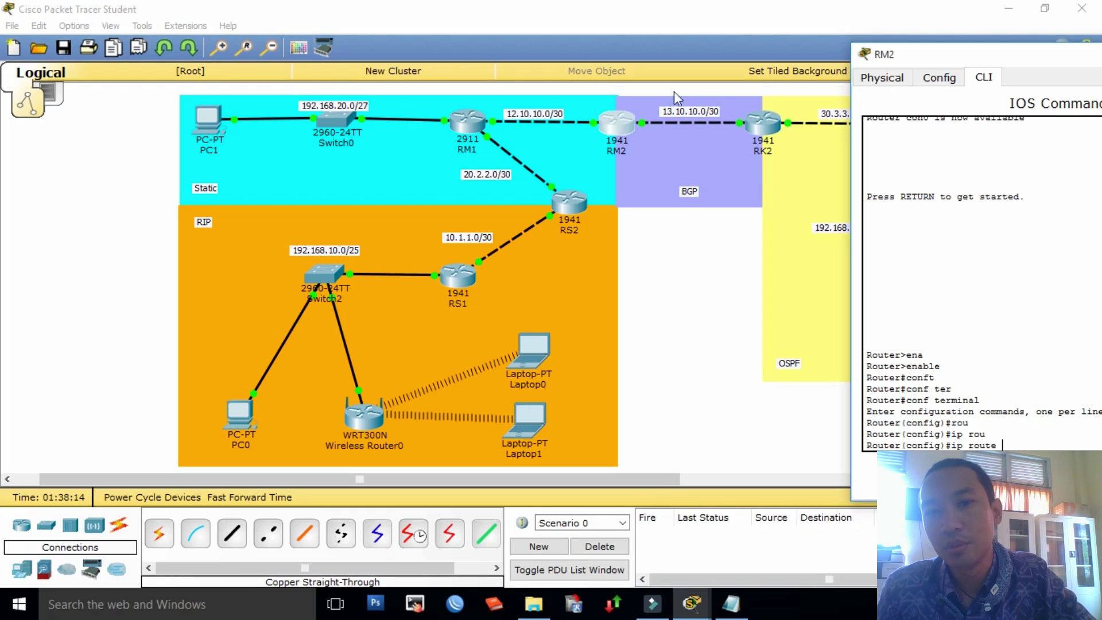
drag(929, 65, 965, 243)
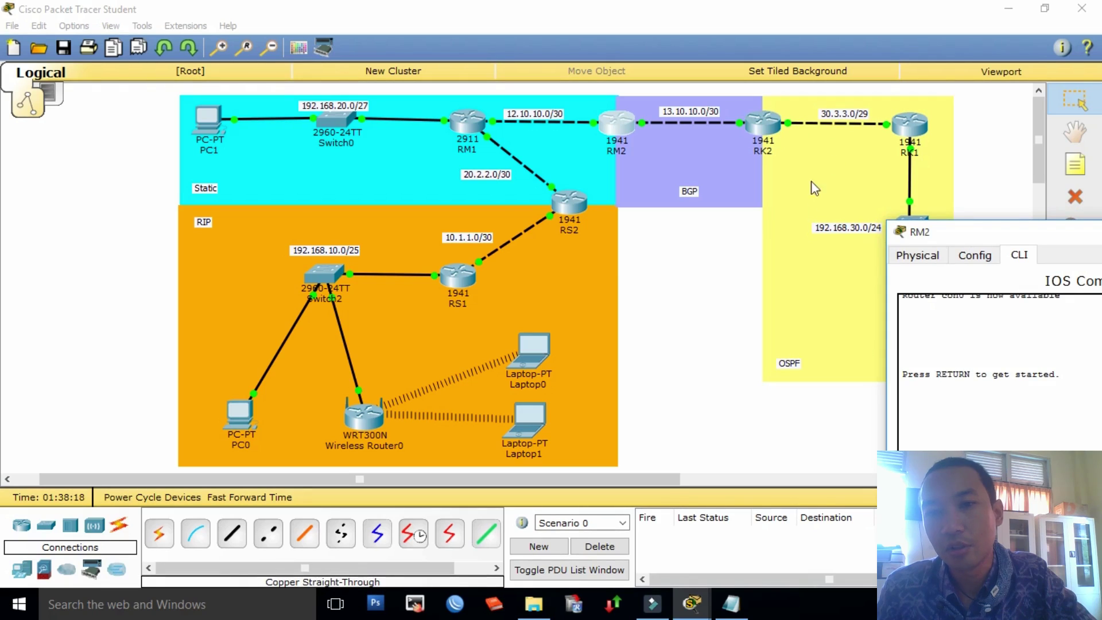
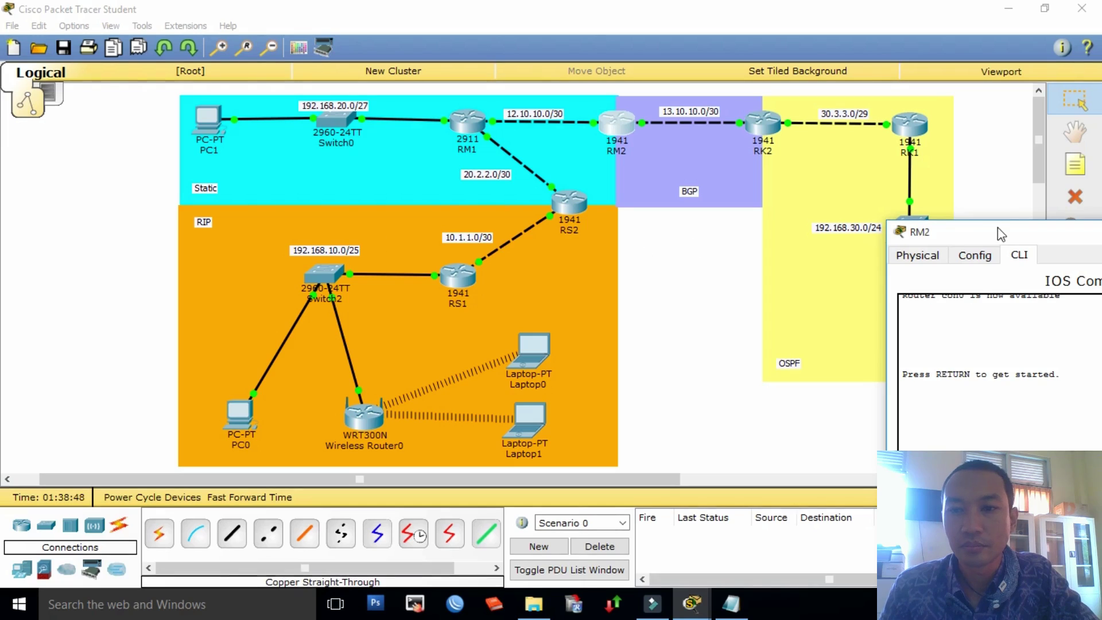
Step: Move RM2's window back into view and try to submit ip route 192.168.20.0 255.255.255.224 without a next hop
drag(990, 227, 700, 72)
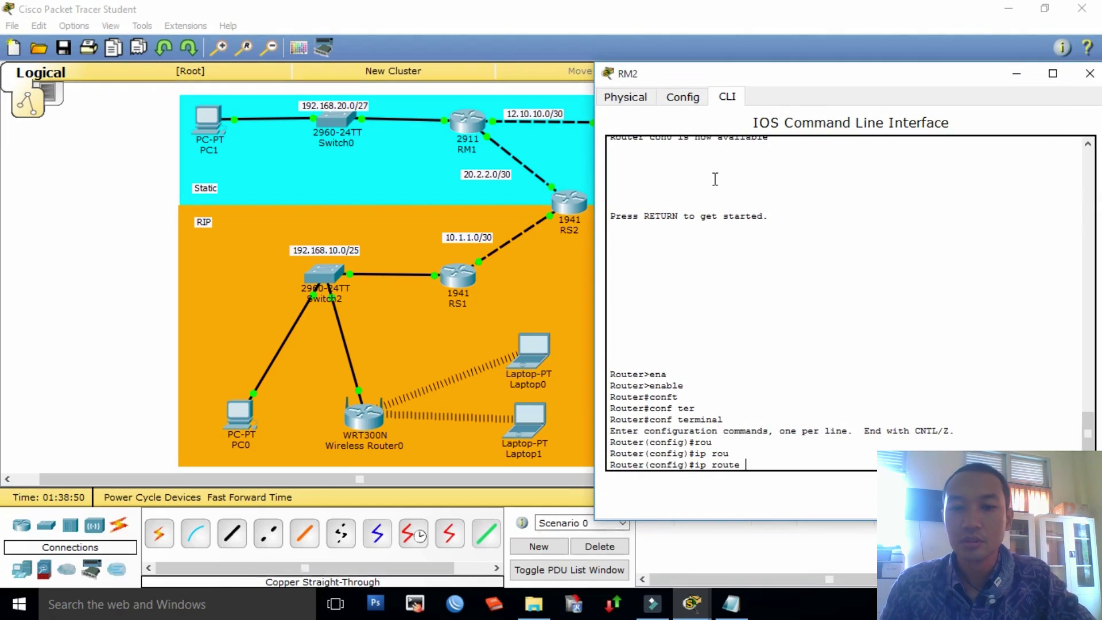
text(1)
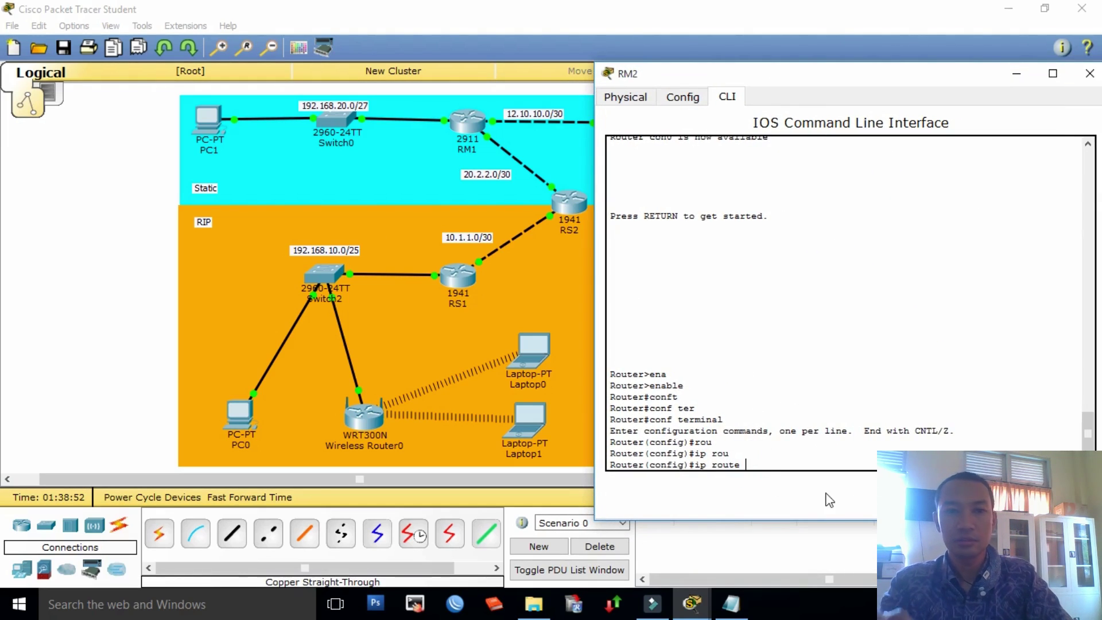
text(9)
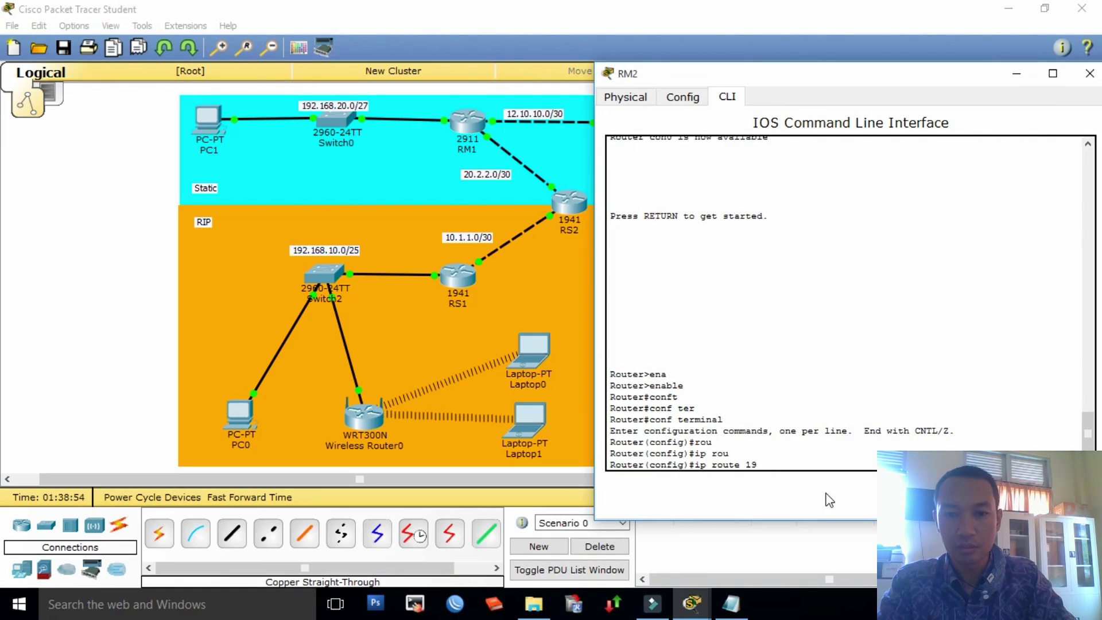
text(2.)
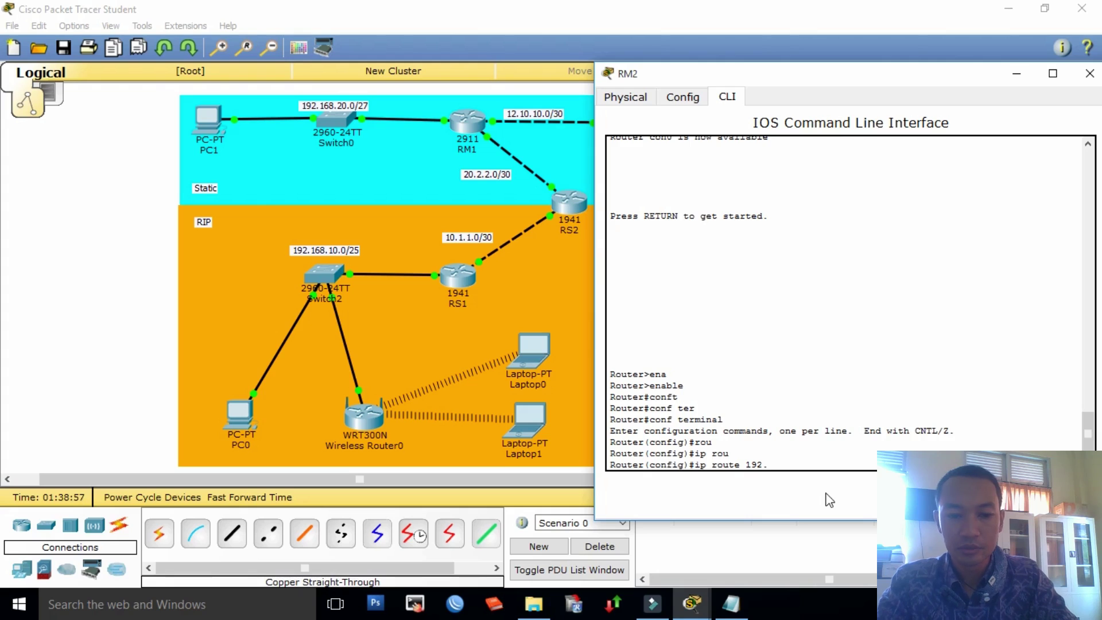
text(168.)
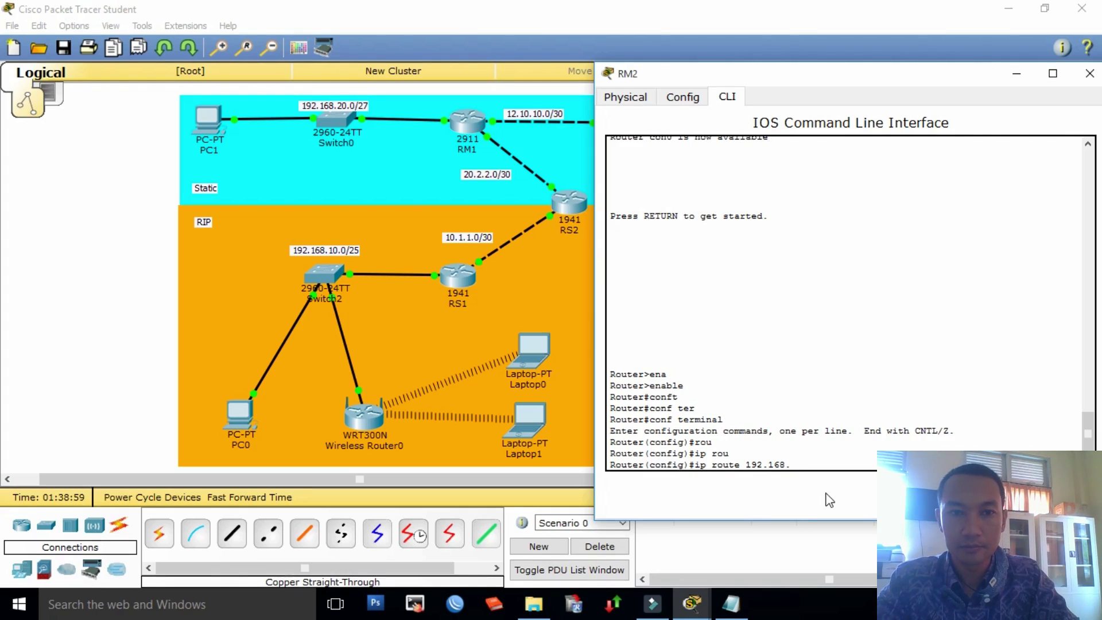
text(20)
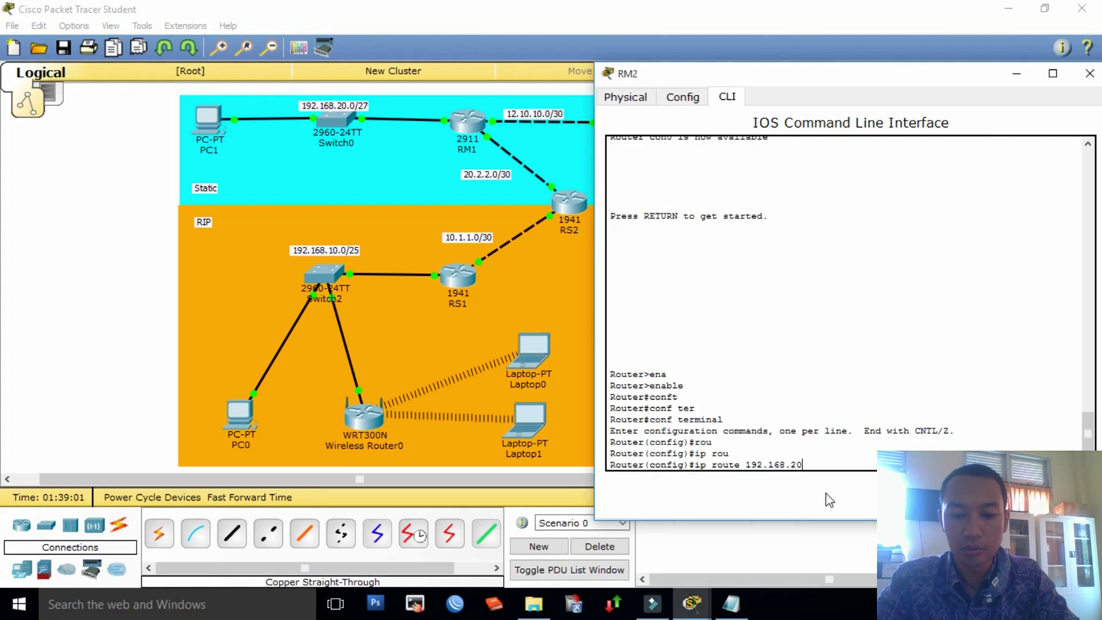
text(.0 )
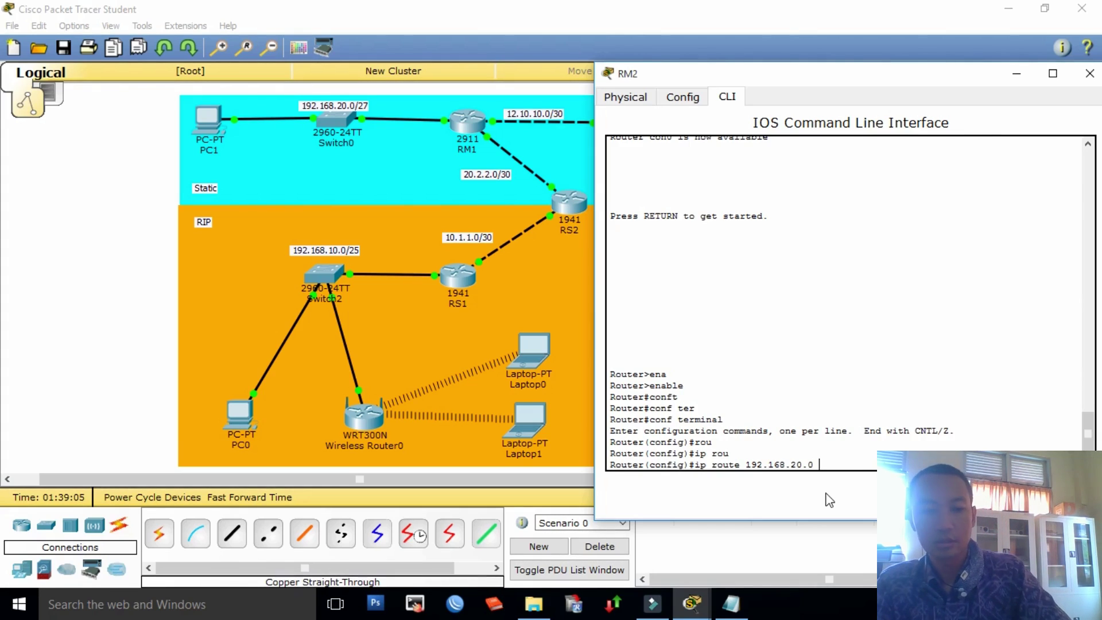
text(255.255.255)
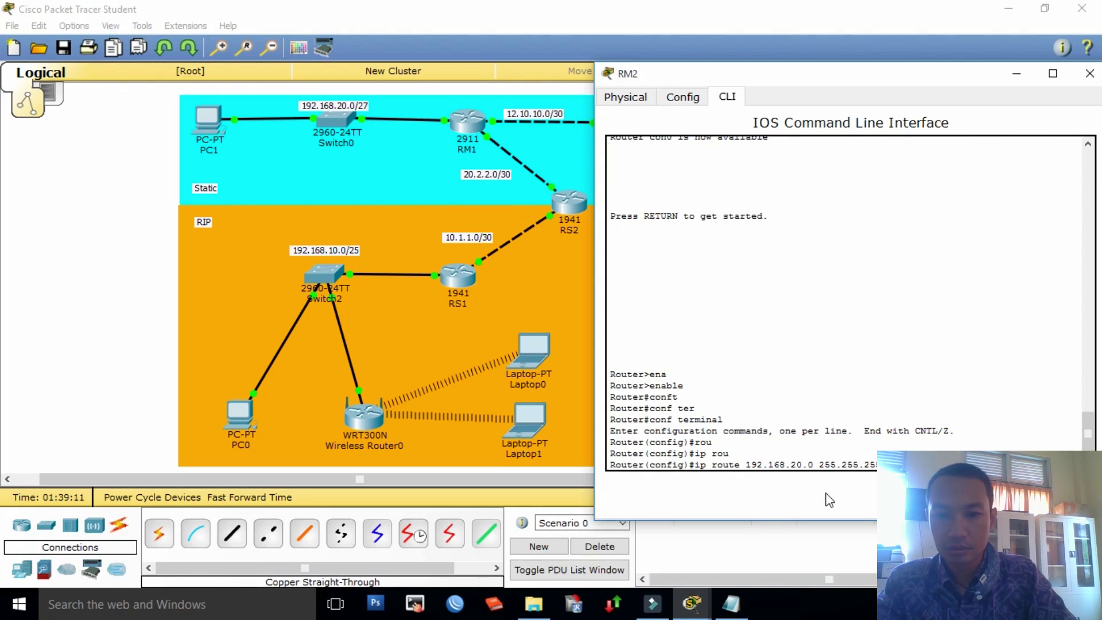
key(Return)
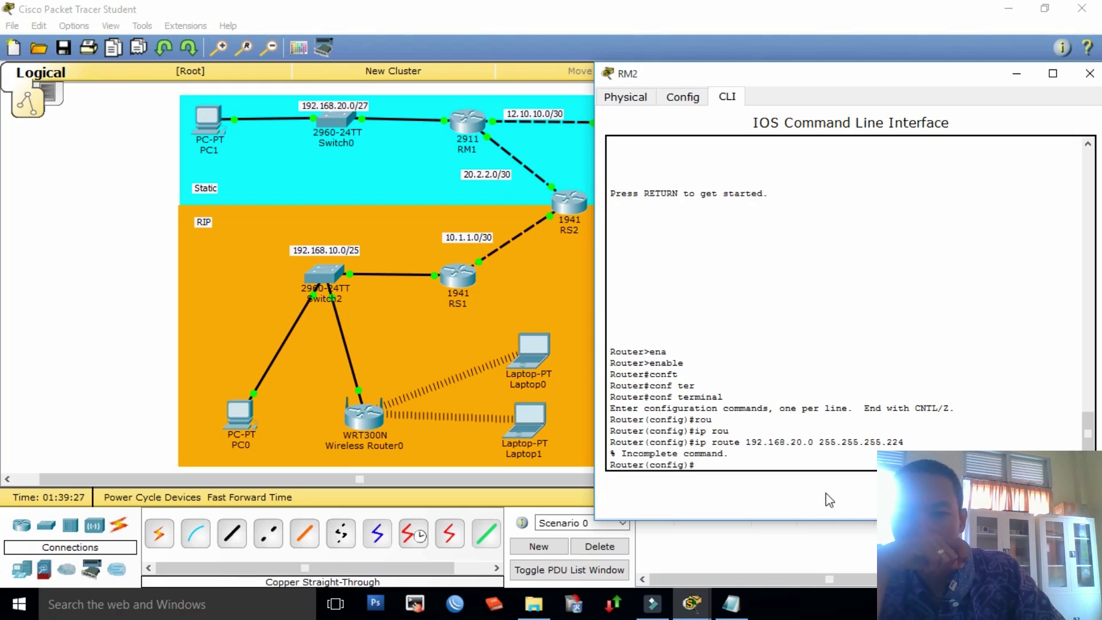
Step: Switch to referensi.txt in Notepad to check the static route syntax, and return to RM2's command line
key(alt+Tab)
key(Tab)
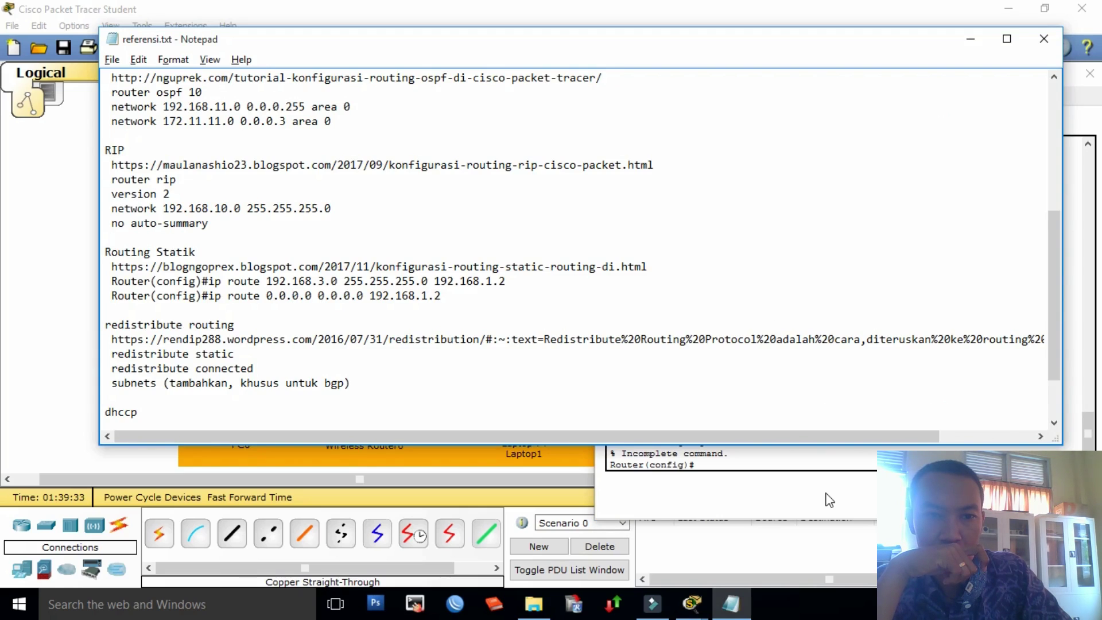
click(829, 499)
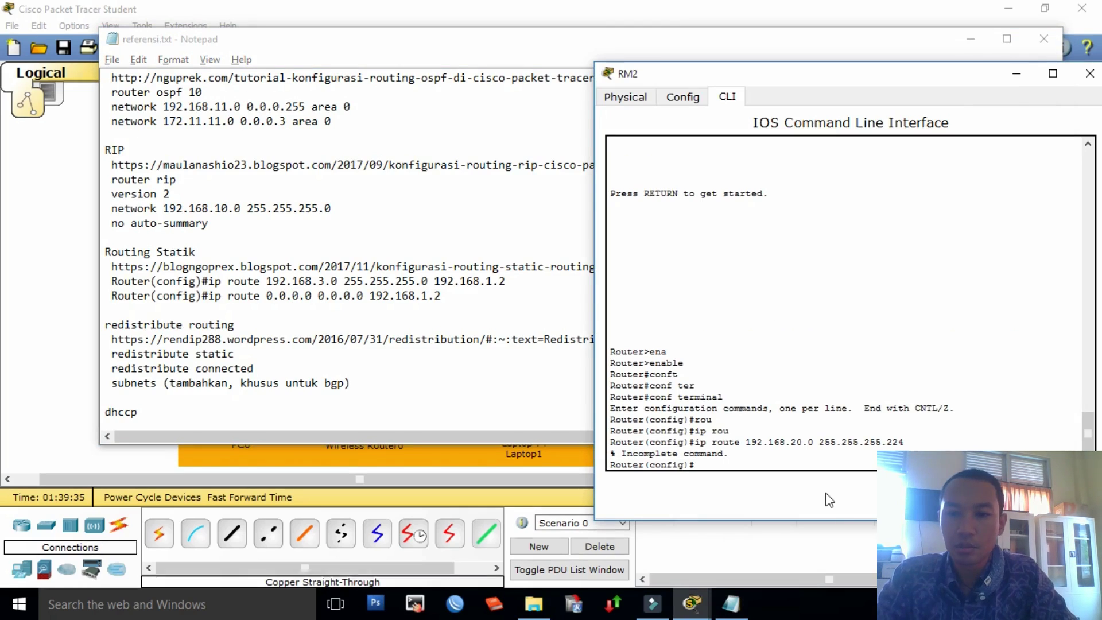
Step: Recall the 192.168.20.0 255.255.255.224 route command on RM2, complete it with next hop 12.10.10.2 and submit it
key(Up)
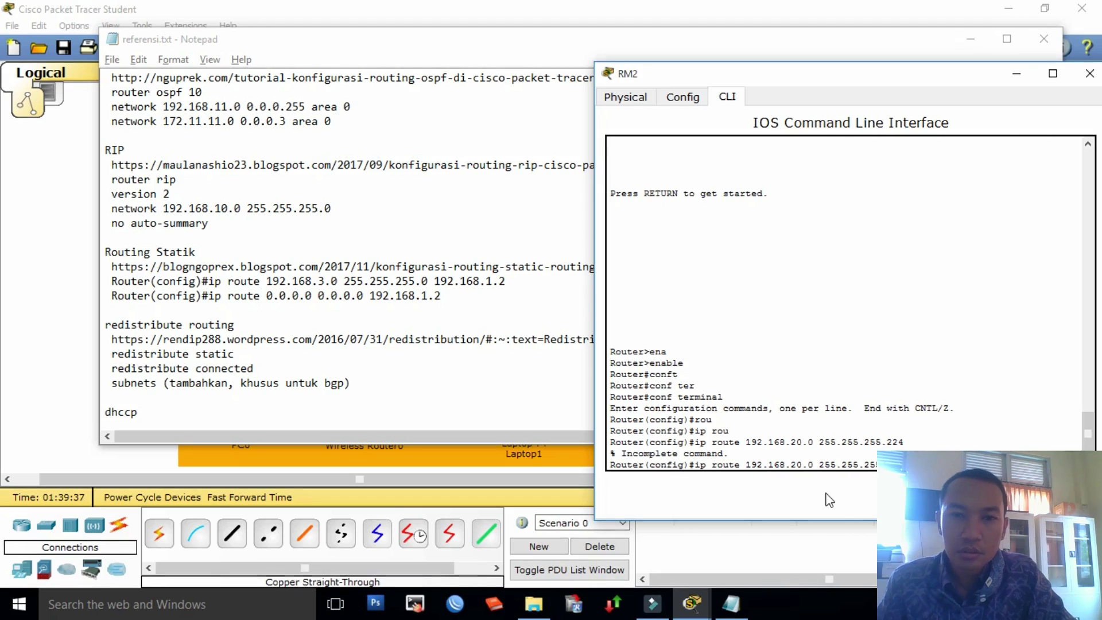
key(alt+Tab)
key(alt+Tab)
key(alt+Tab)
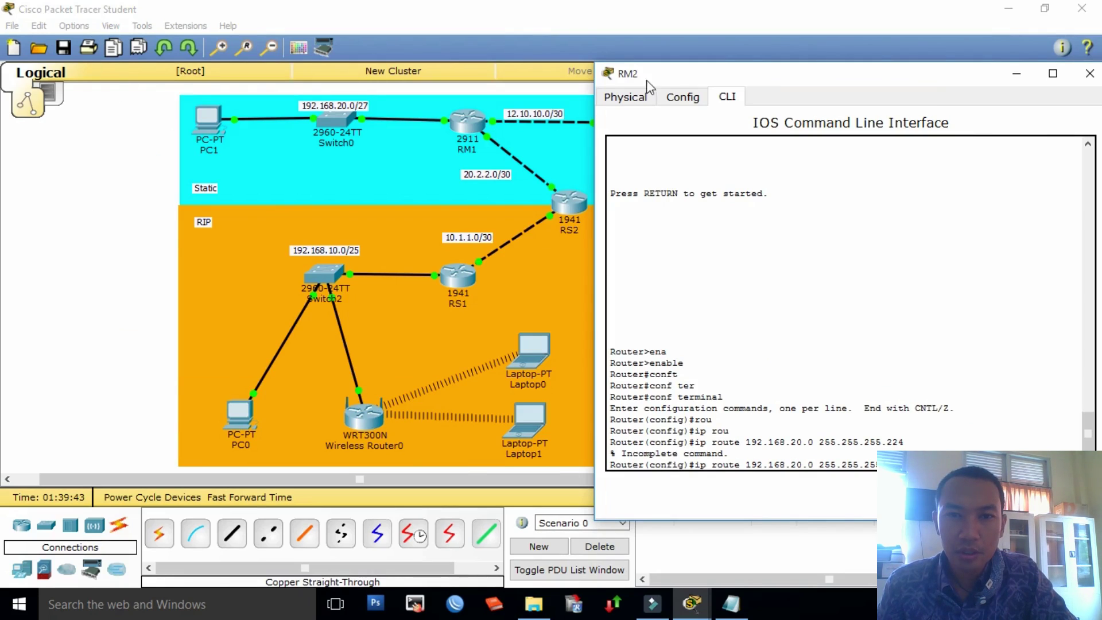
drag(647, 81, 707, 69)
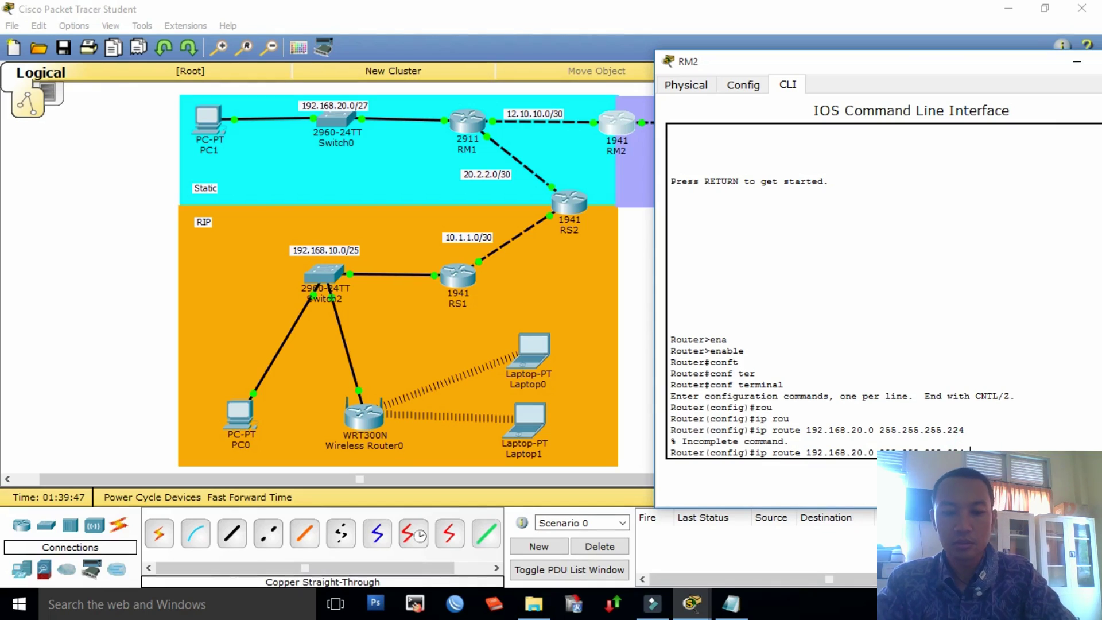
text(12.1)
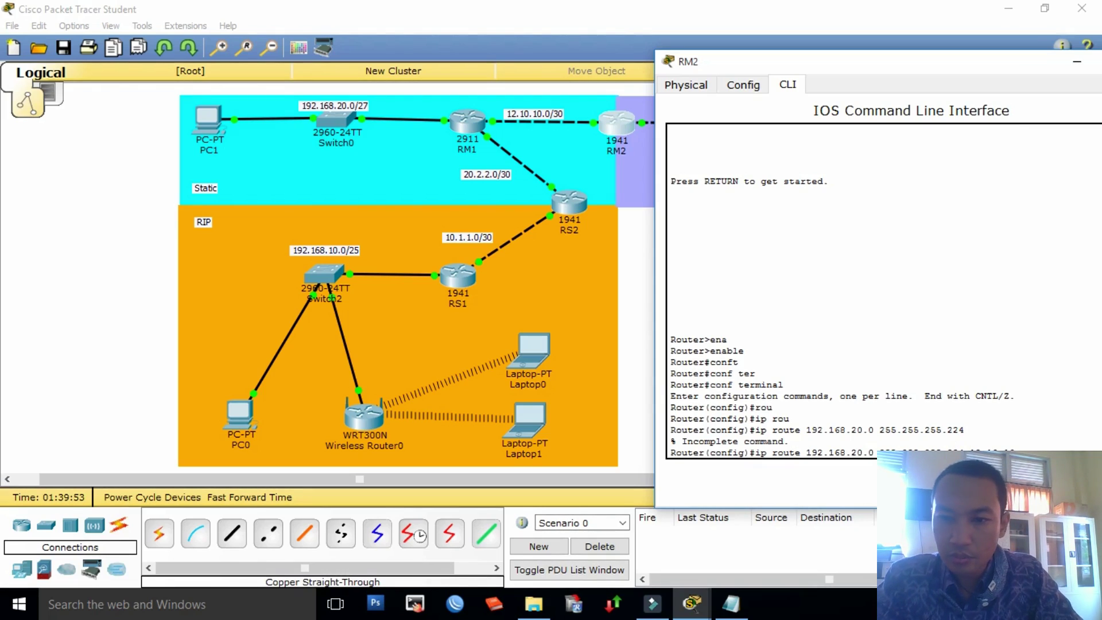
text(.10)
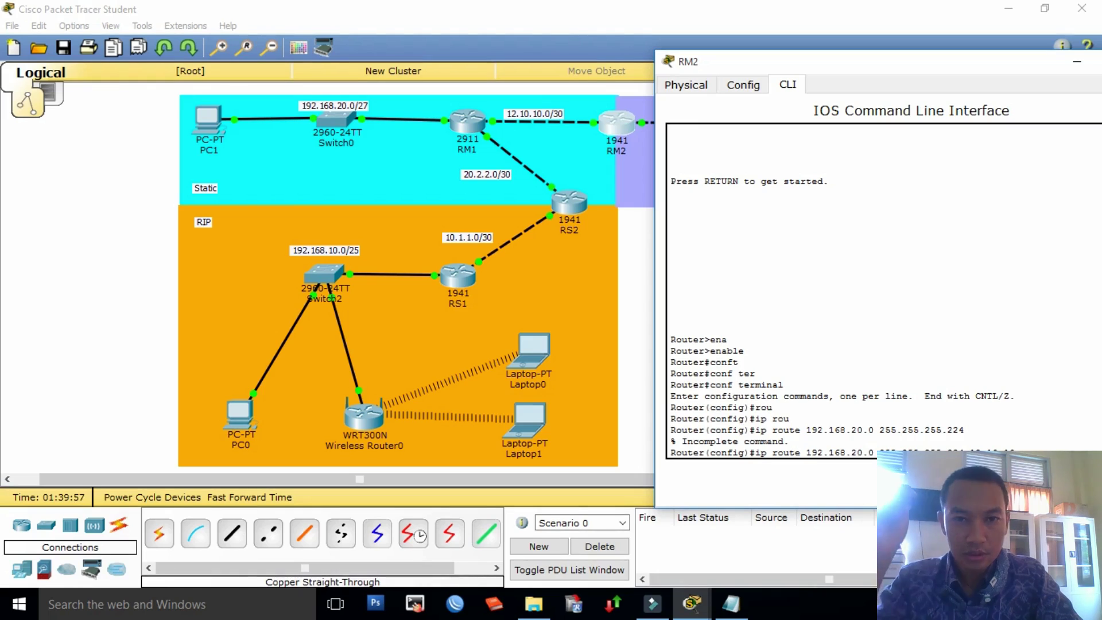
text(.)
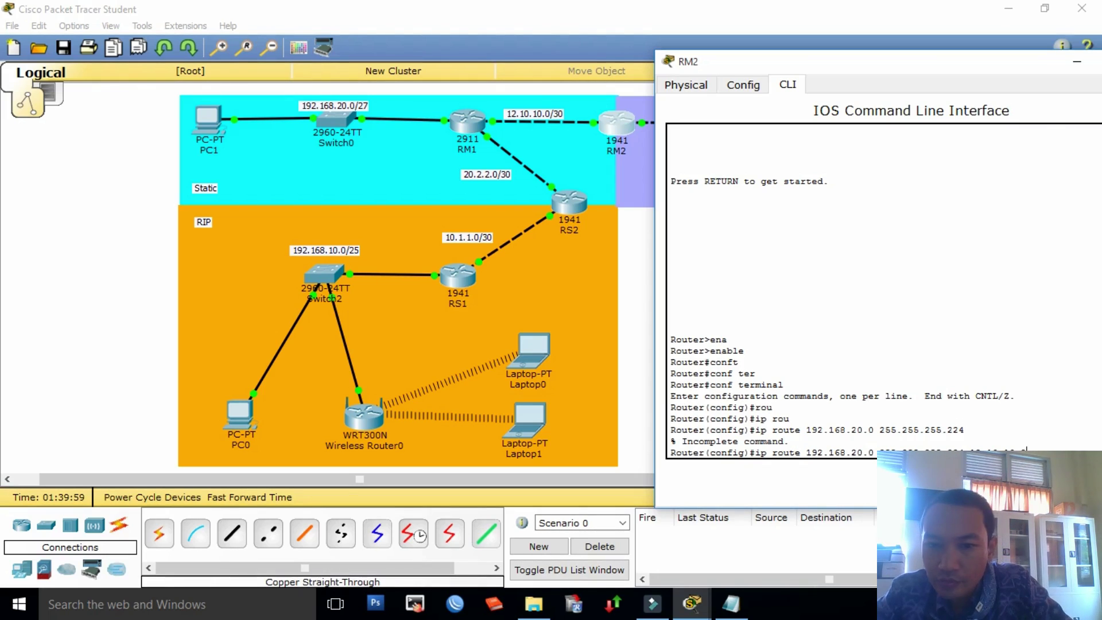
text(2)
key(Return)
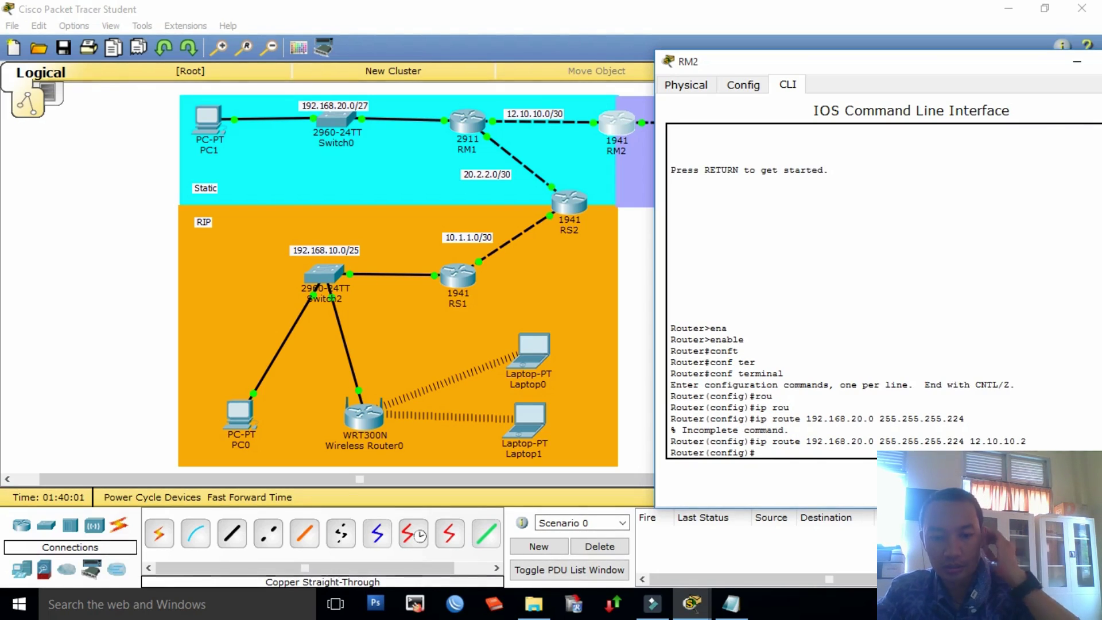
Step: Add a static route on RM2 to network 20.2.2.0 with mask 255.255.255.252 through next hop 12.10.10.2
text(ip)
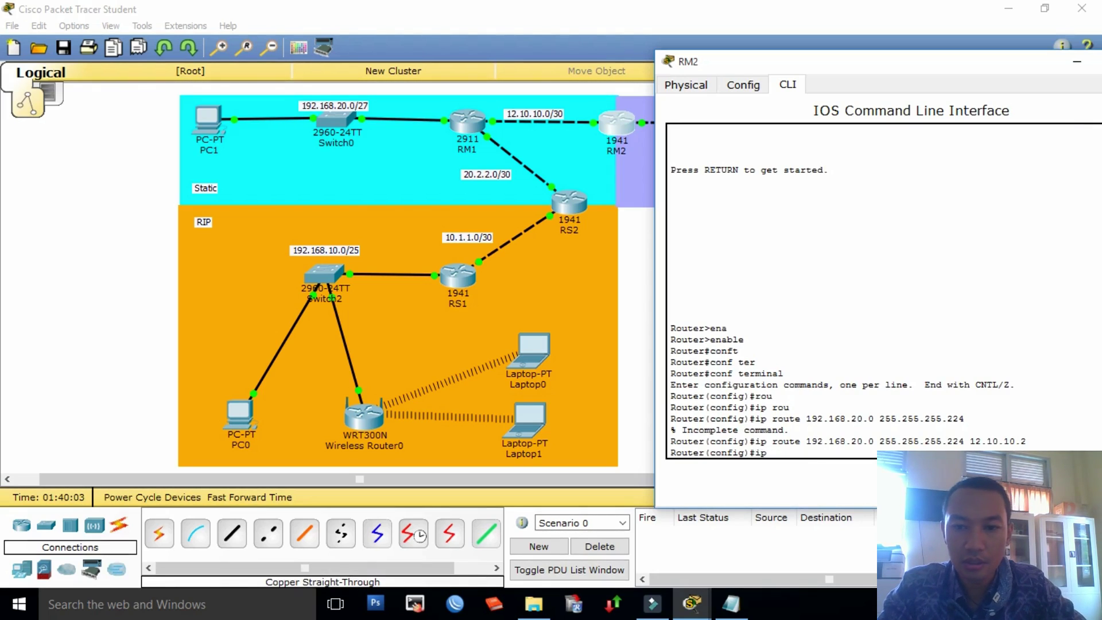
text( rou)
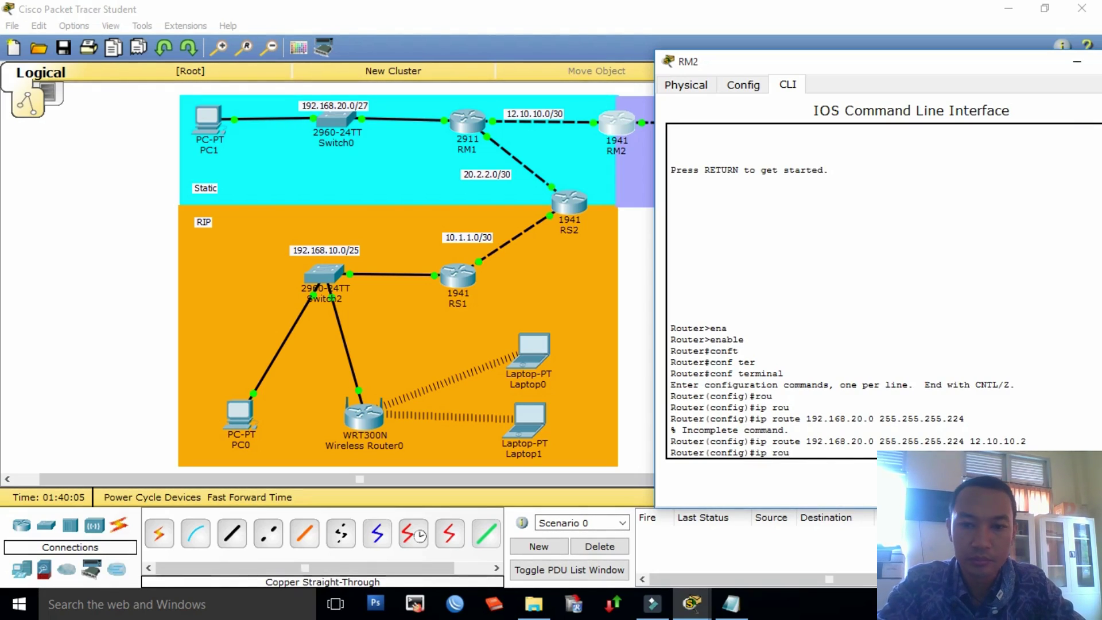
text(ter)
key(BackSpace)
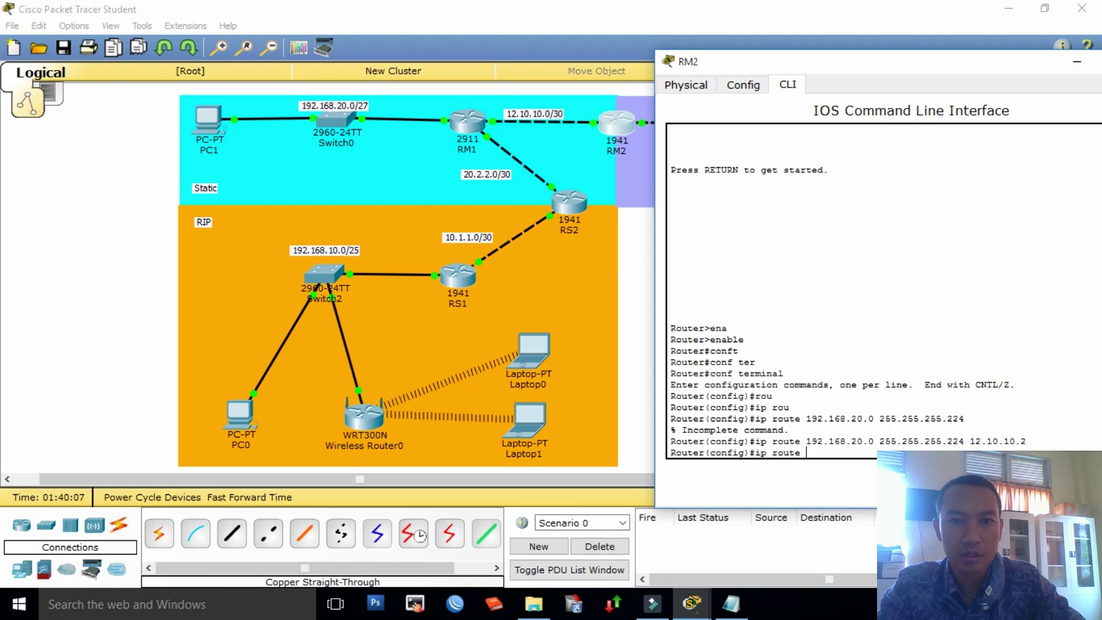
text(20.)
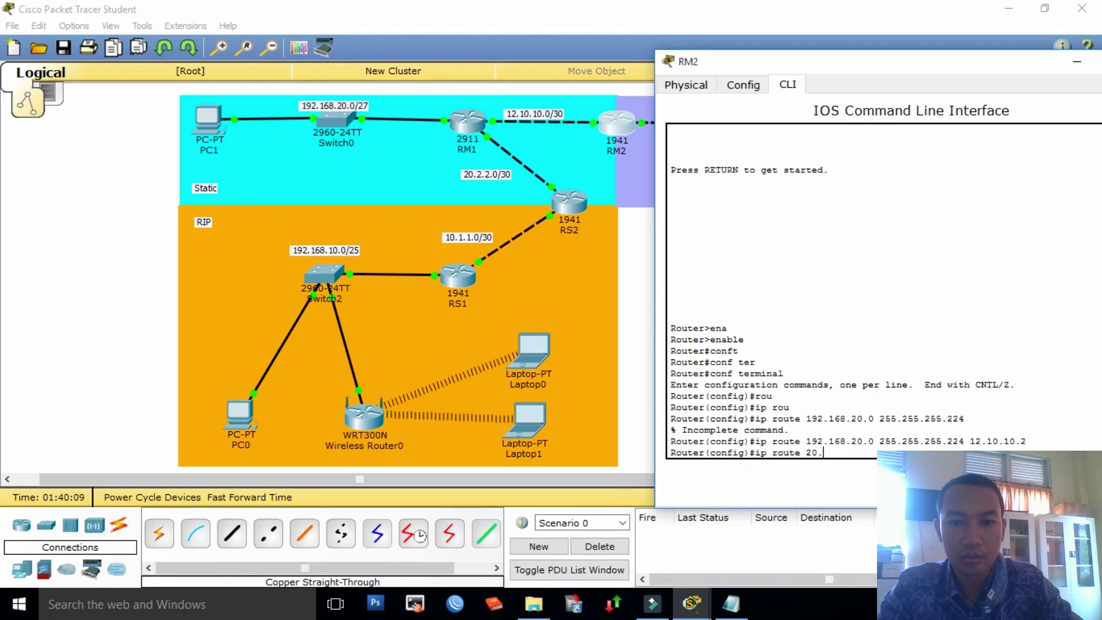
text(2.2.0)
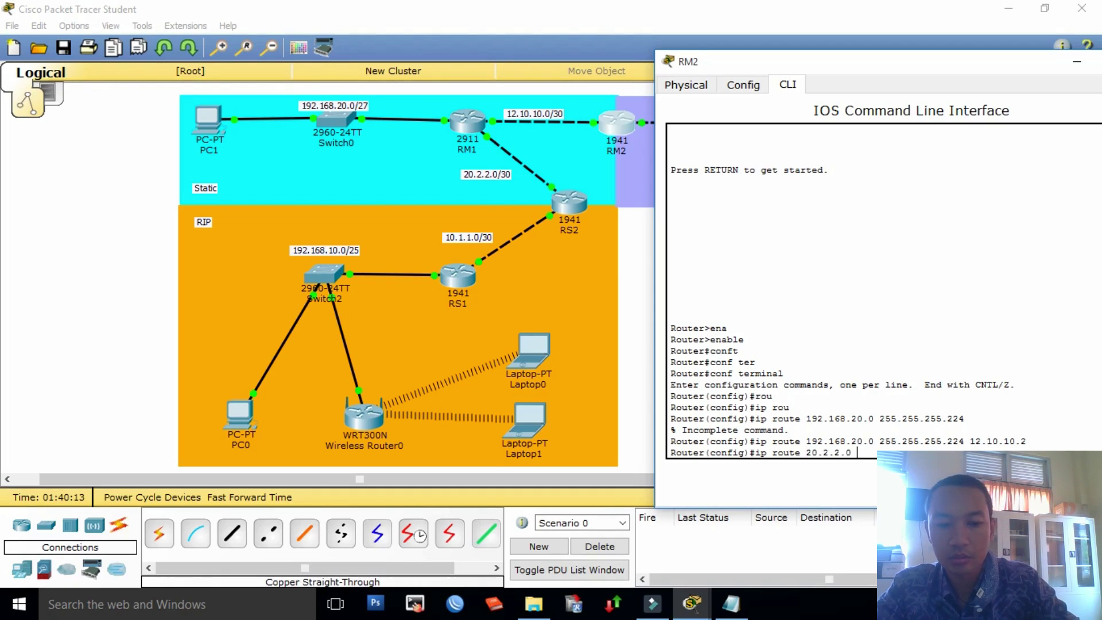
text( 255.)
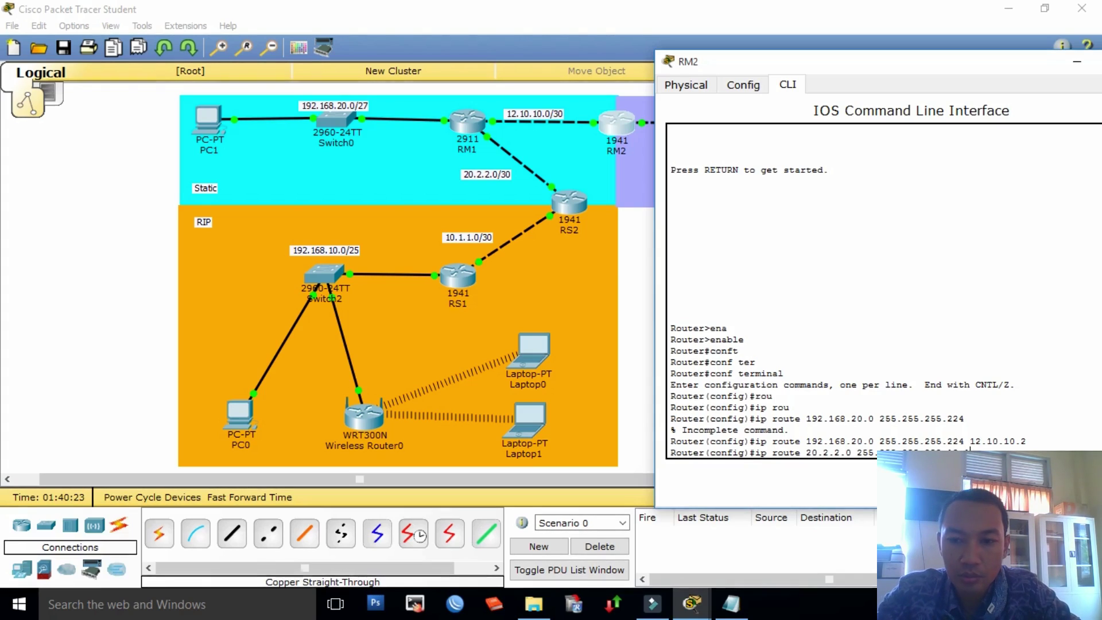
text(0.10)
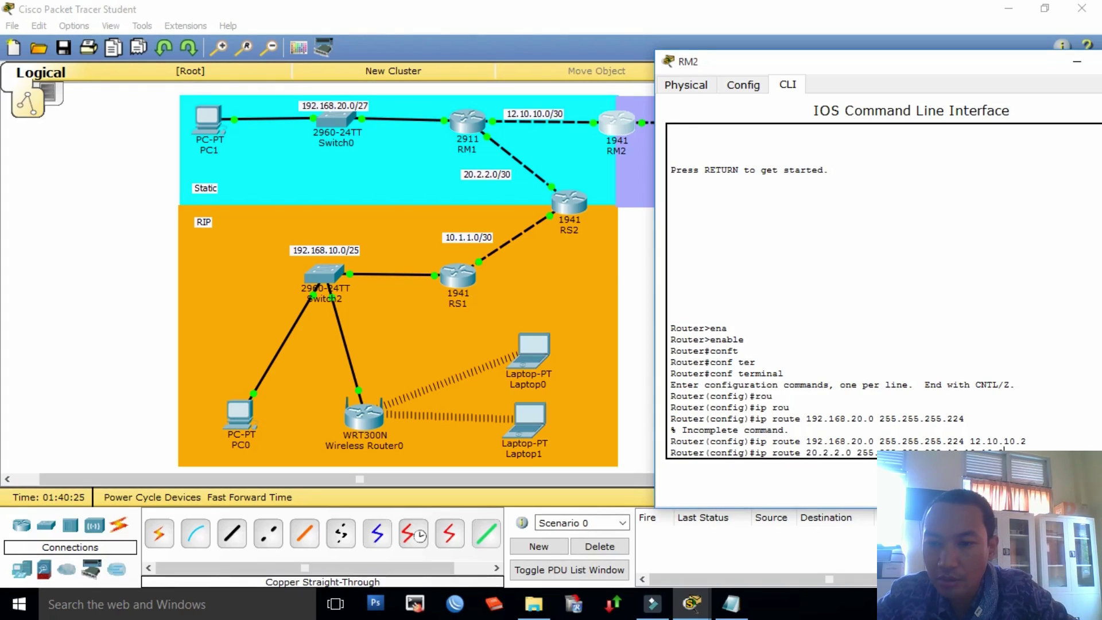
text(.2)
key(Return)
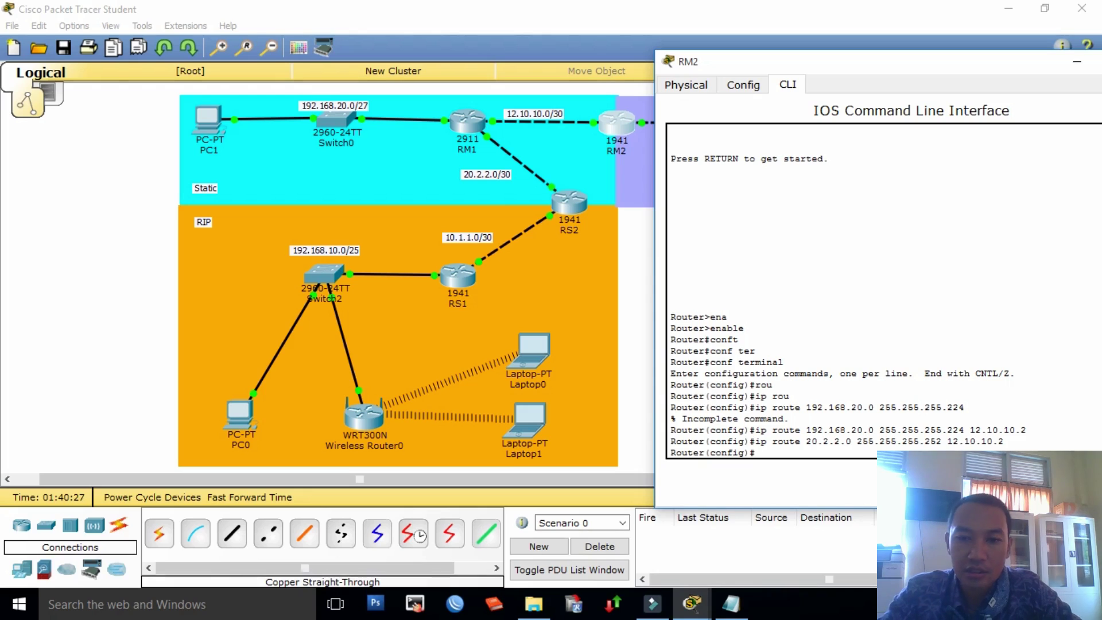
Step: Add a default static route (0.0.0.0 0.0.0.0) on RM2 through next hop 12.10.10.2
text(ip r)
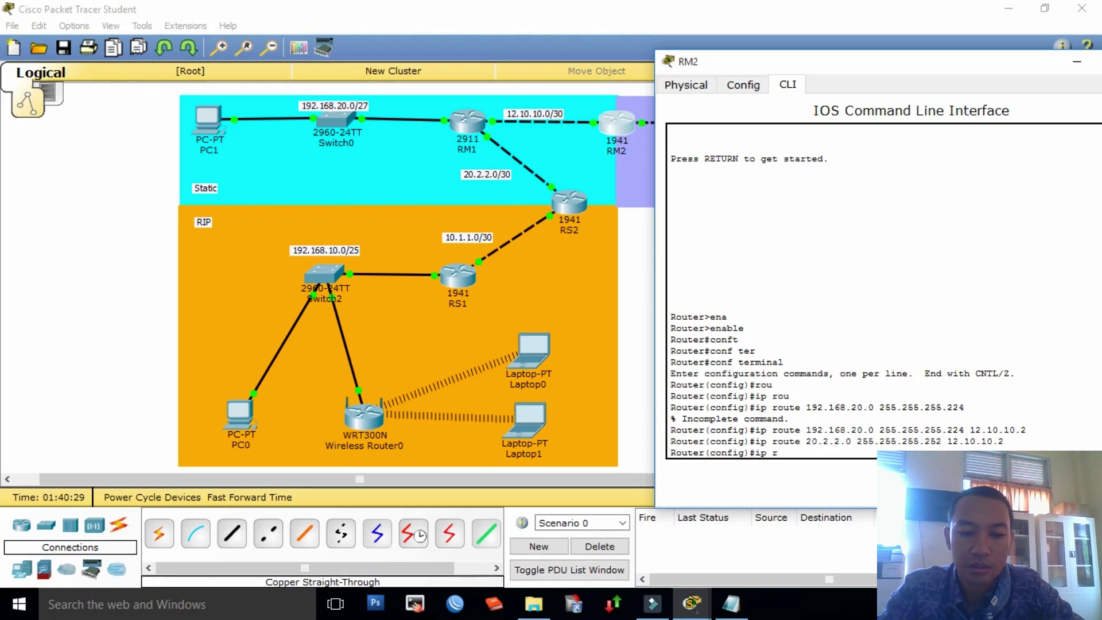
text(oute )
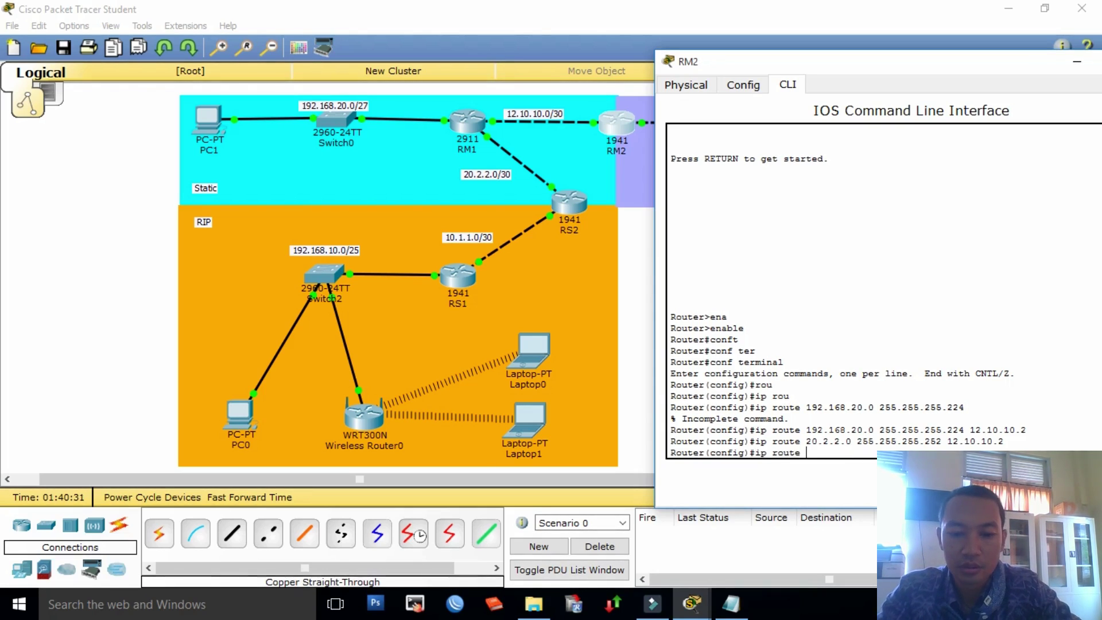
text(0.0.0.)
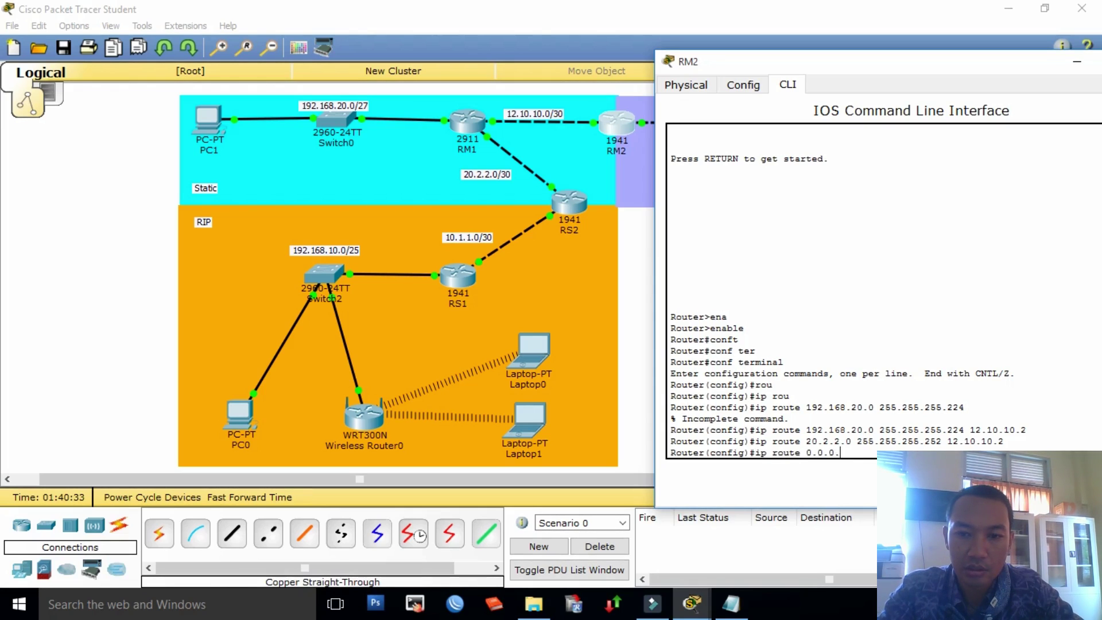
text(0 0.0.)
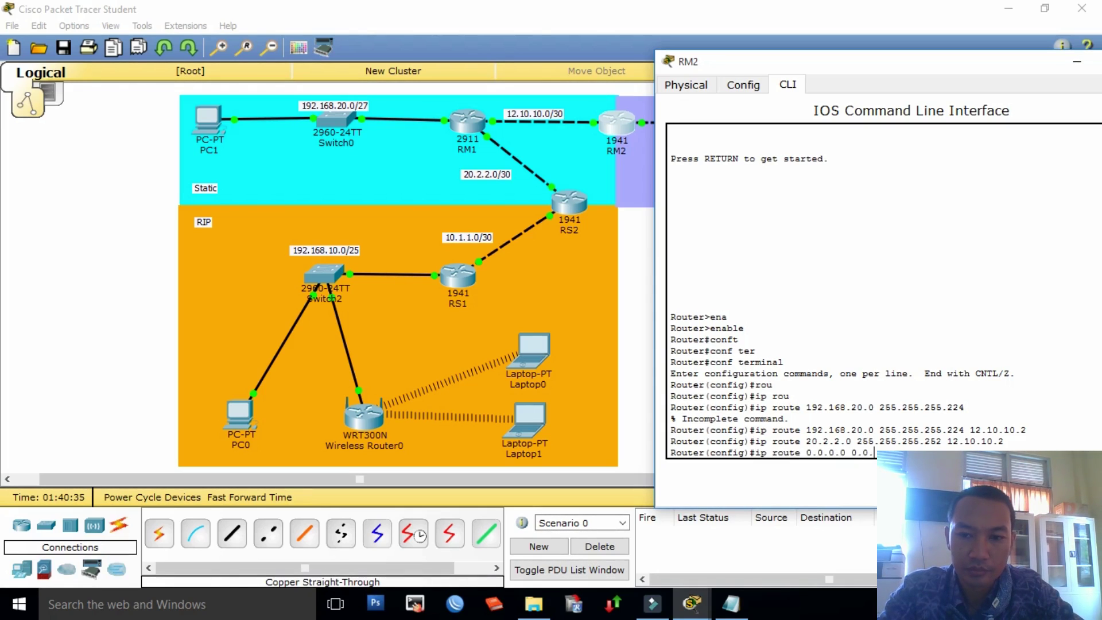
text(0.0 )
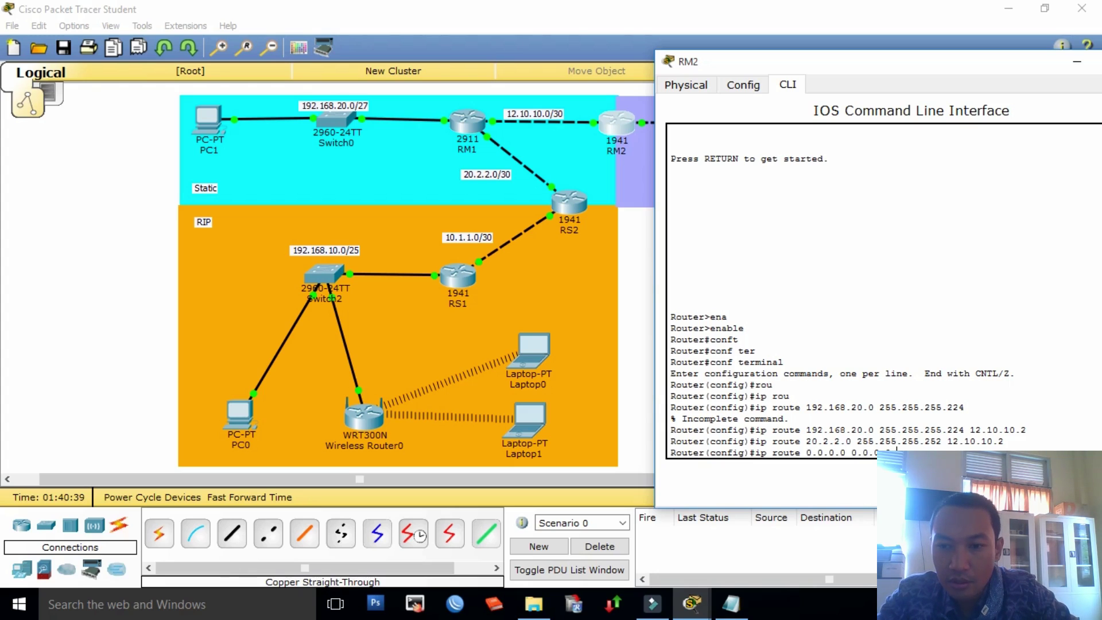
text(12.10)
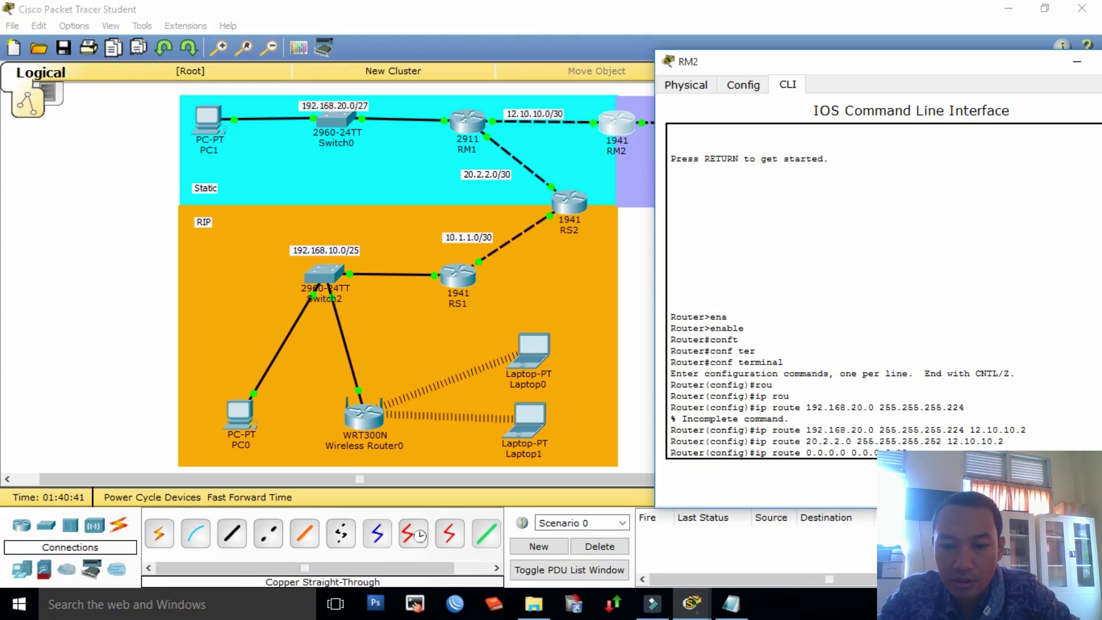
text(.1)
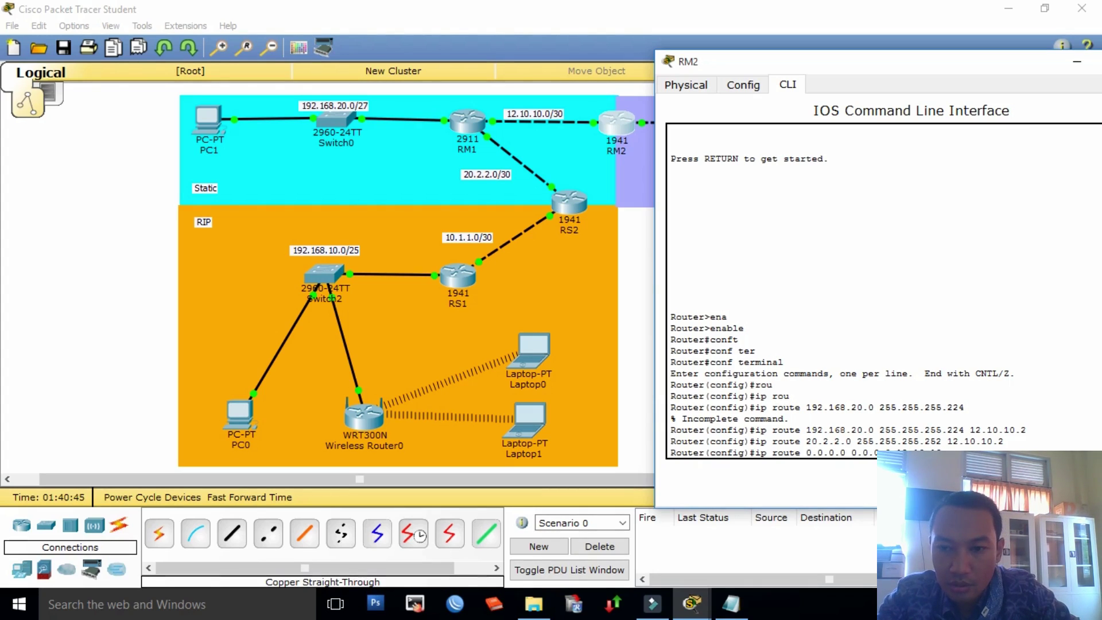
key(Return)
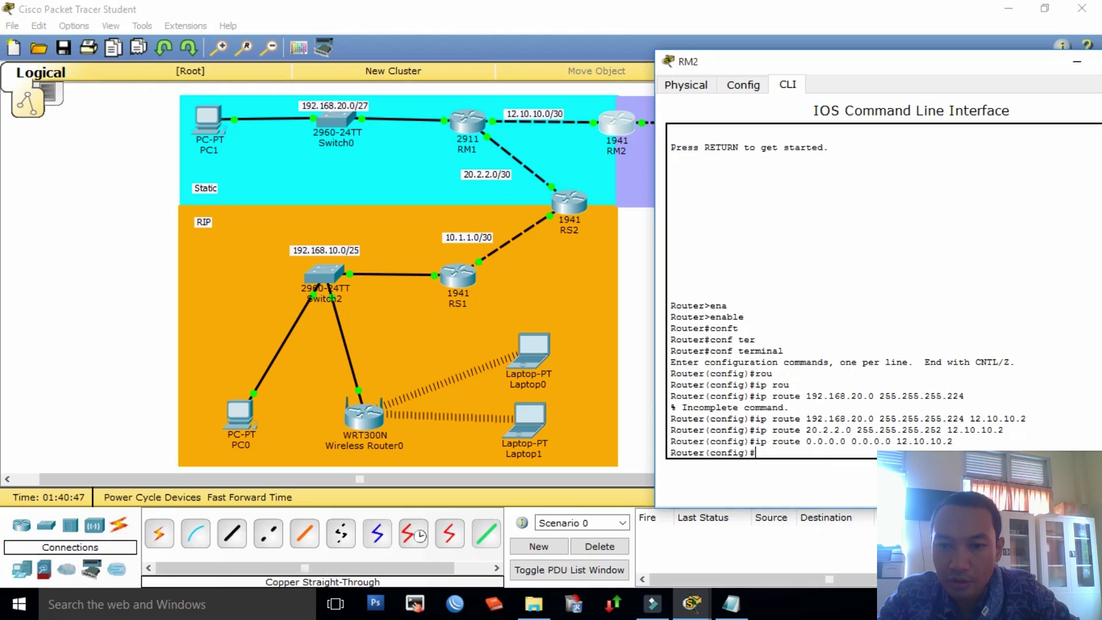
Step: Leave configuration mode on RM2, save the running-config to startup-config under the default filename, and close RM2's window
text(e)
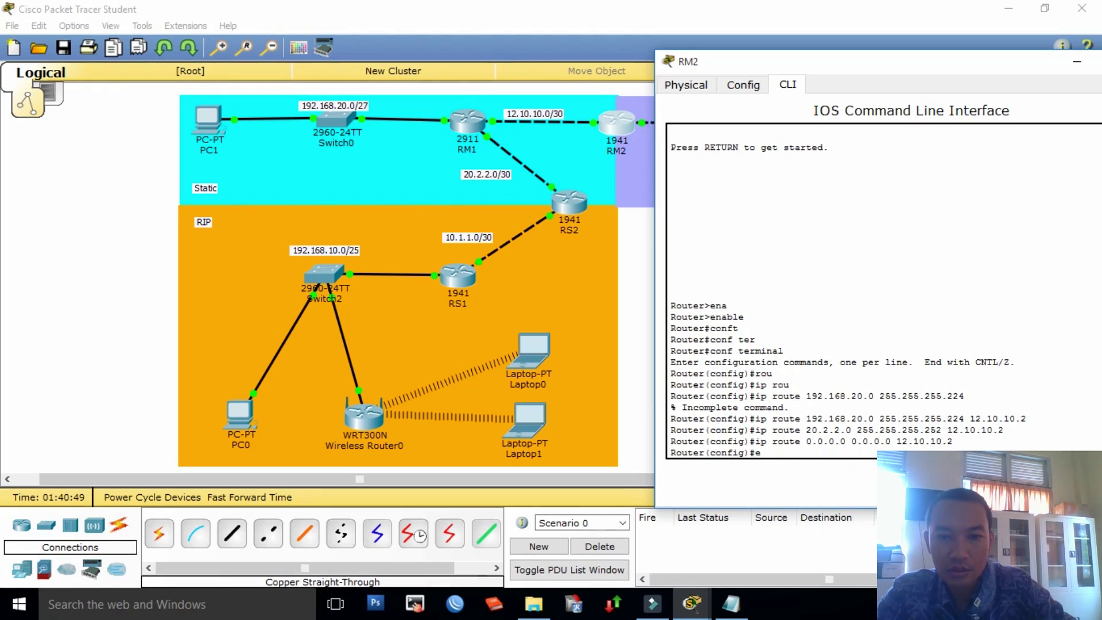
text(nd)
key(Return)
key(Return)
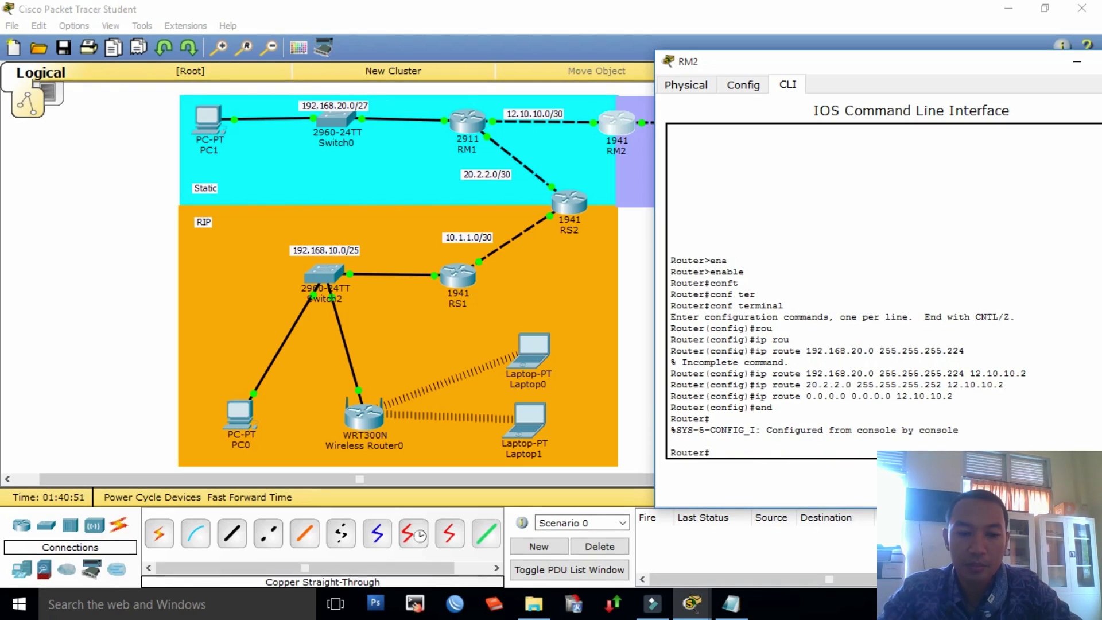
text(cop)
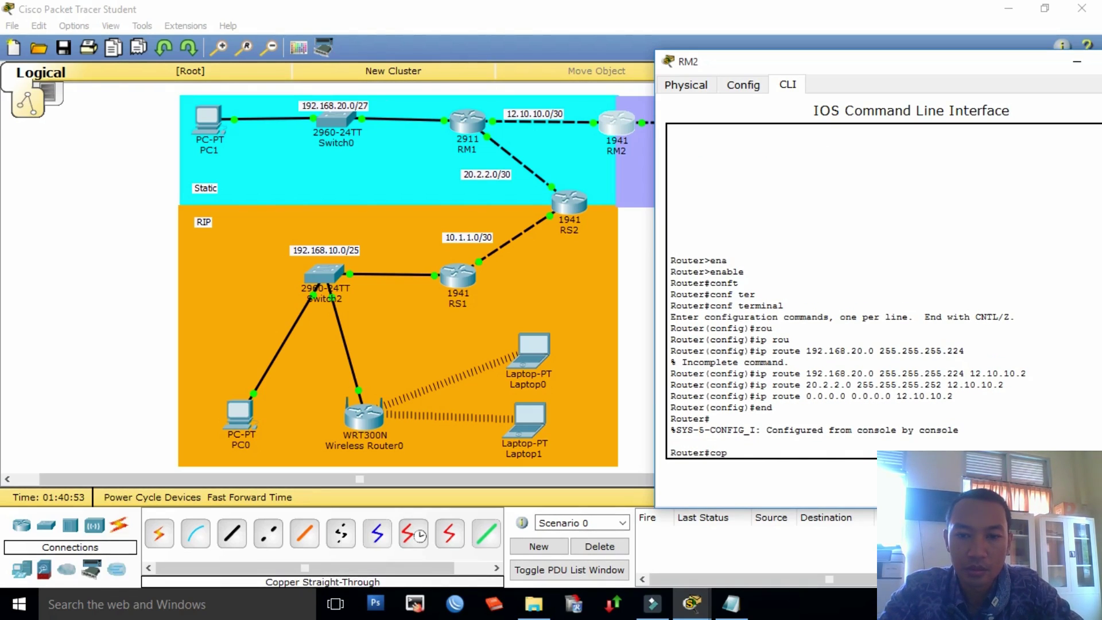
key(Tab)
text(run)
key(Tab)
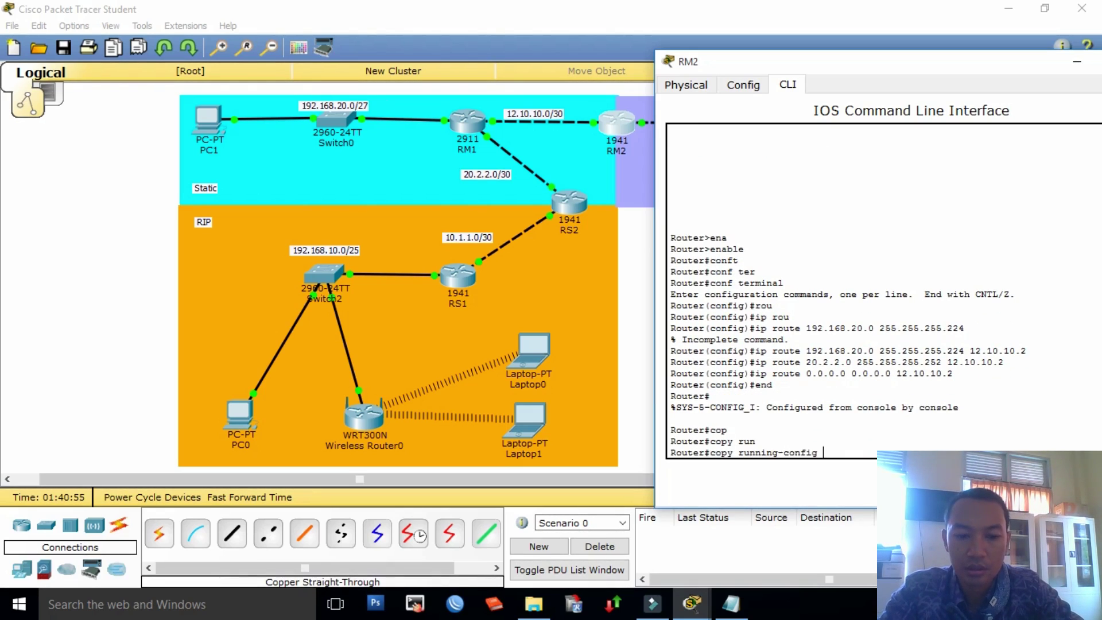
text(st)
key(Tab)
key(Return)
key(Return)
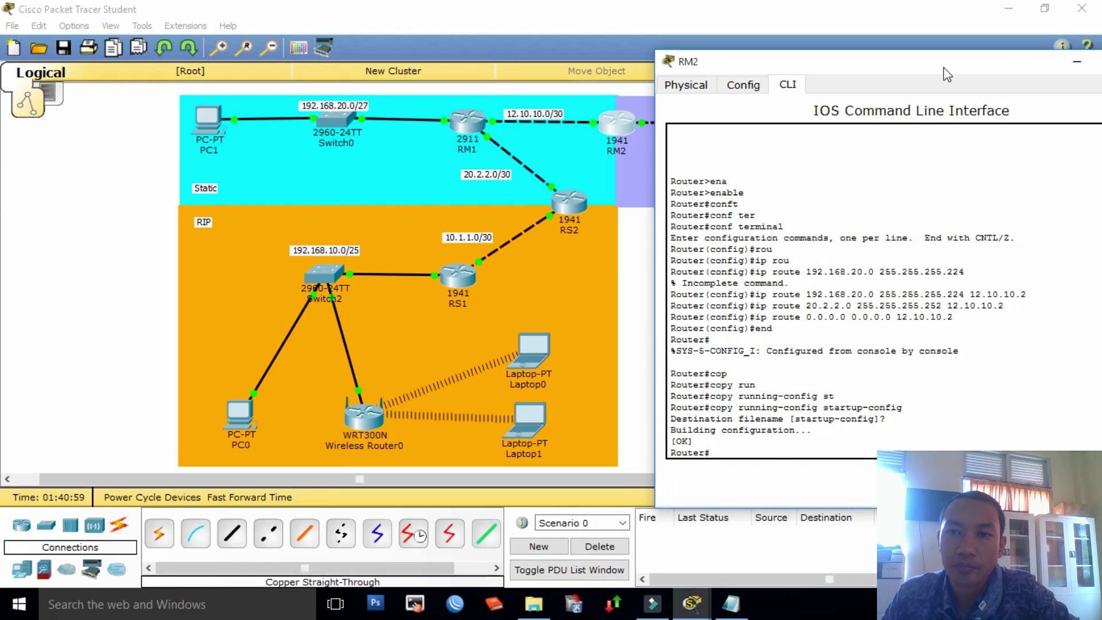
drag(958, 69, 709, 69)
click(902, 67)
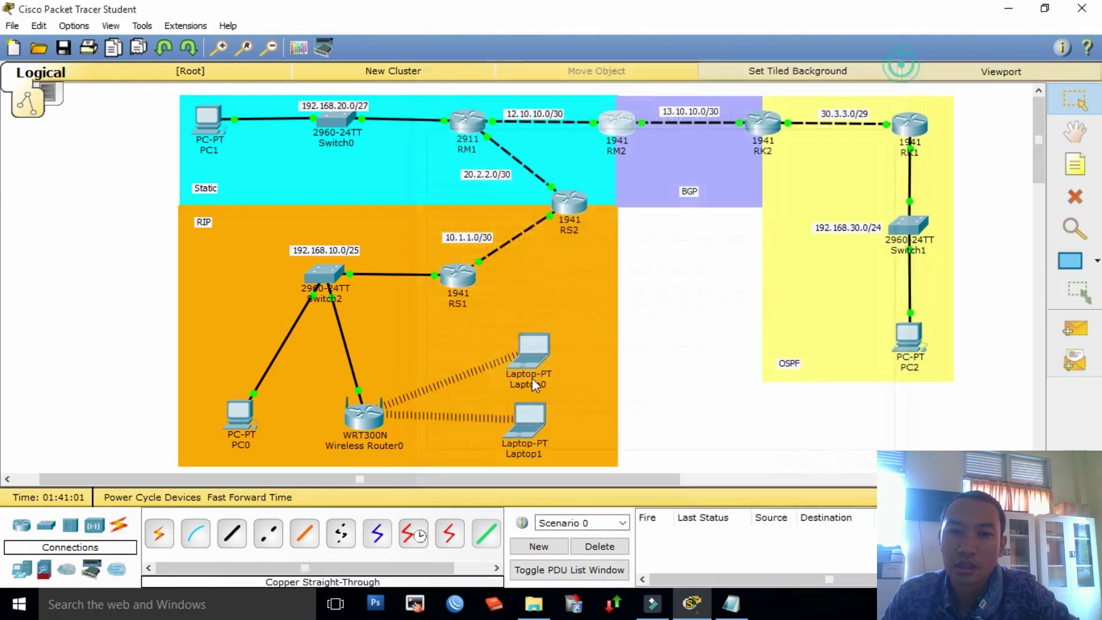
Step: Open router RS2's command line, place its window clear of the topology, and enter global configuration mode
click(574, 205)
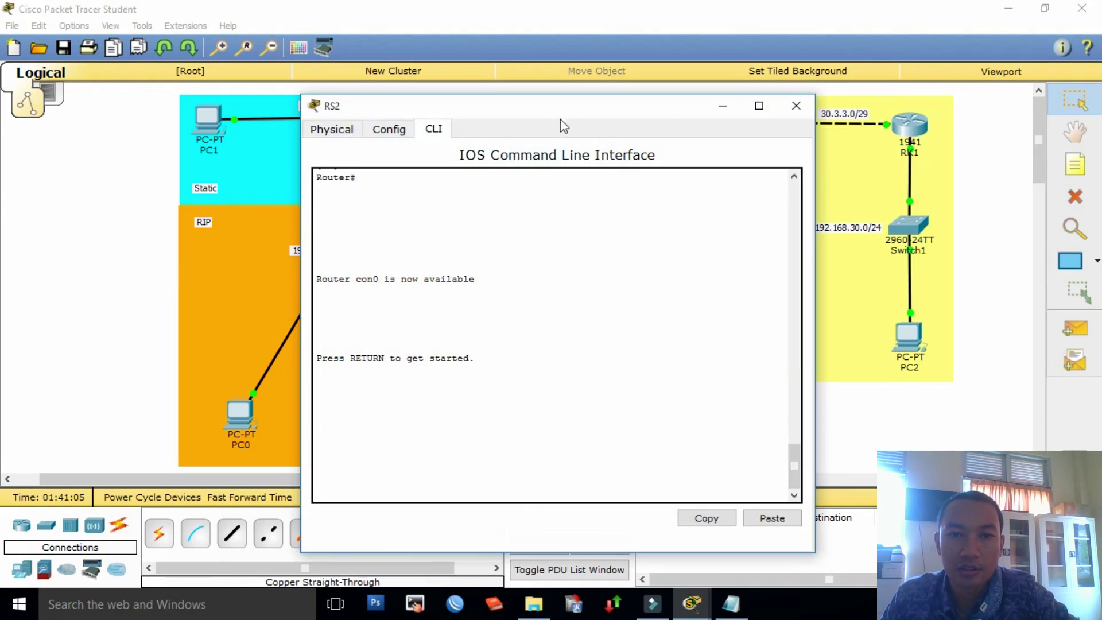
drag(558, 109, 871, 69)
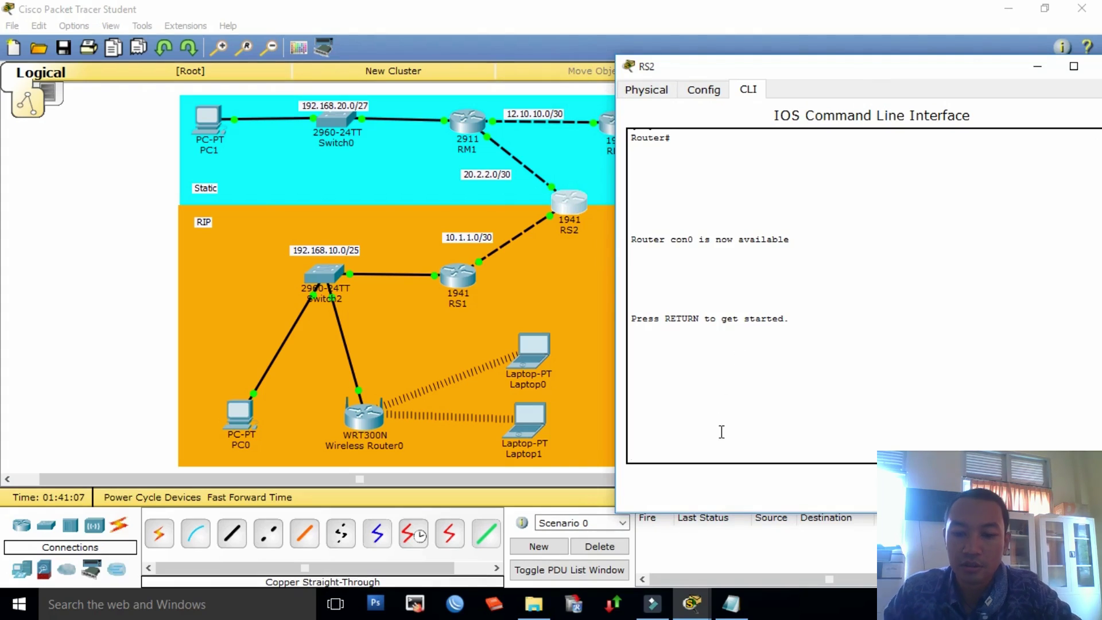
key(Return)
text(en)
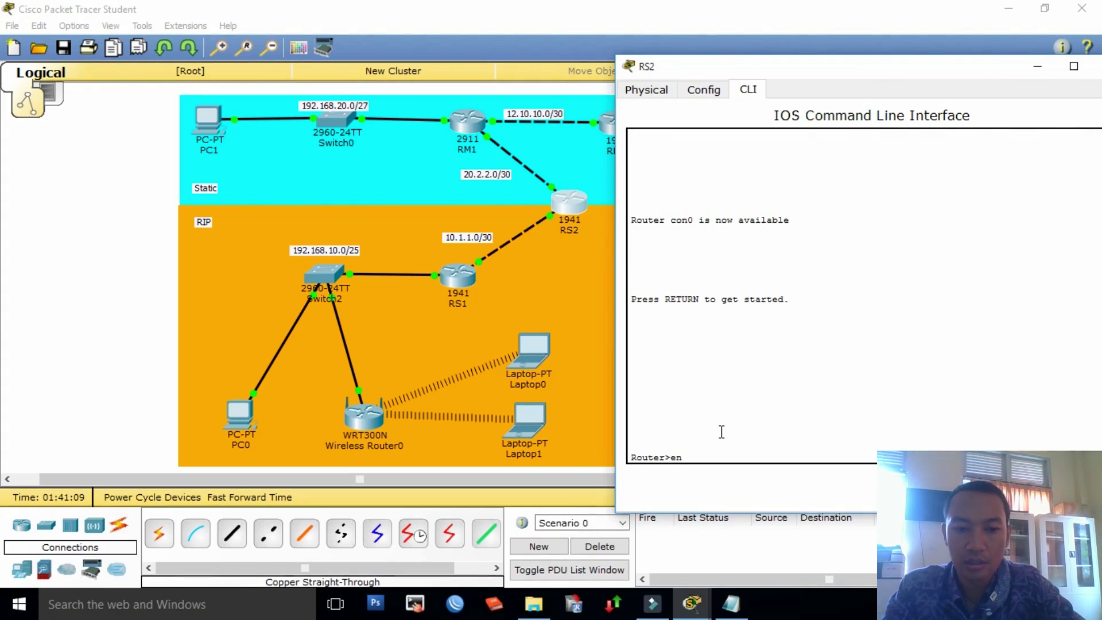
key(Tab)
key(Return)
text(conf)
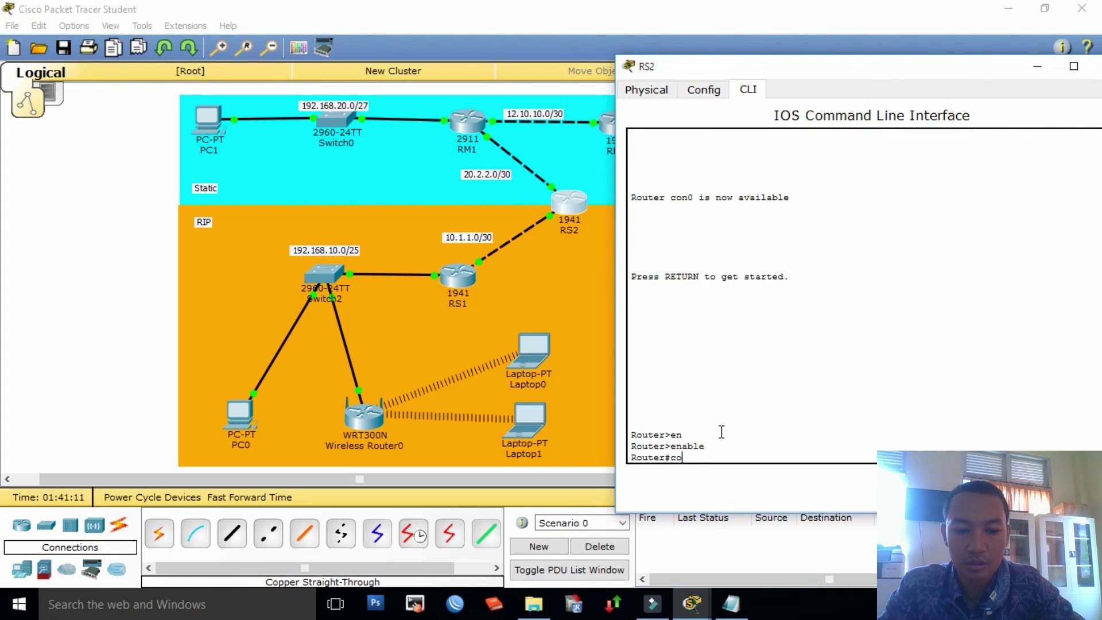
key(Tab)
text(t)
key(Tab)
key(Return)
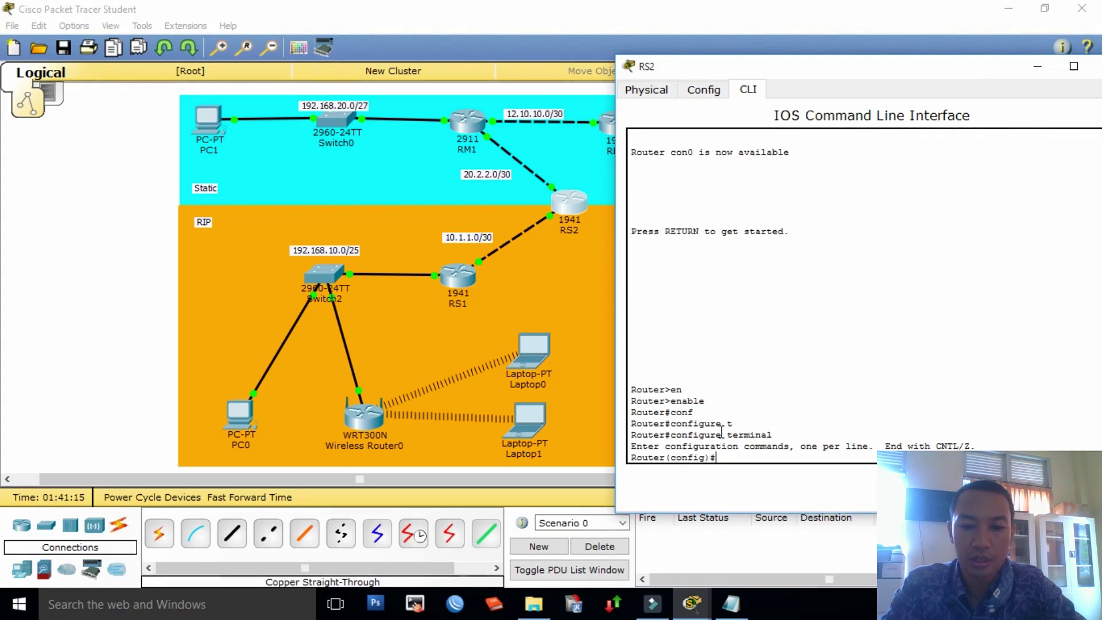
Step: Add a static route on RS2 to network 192.168.20.0 with mask 255.255.255.224 through next hop 20.2.2.1
text(ip ro)
text(u)
key(Tab)
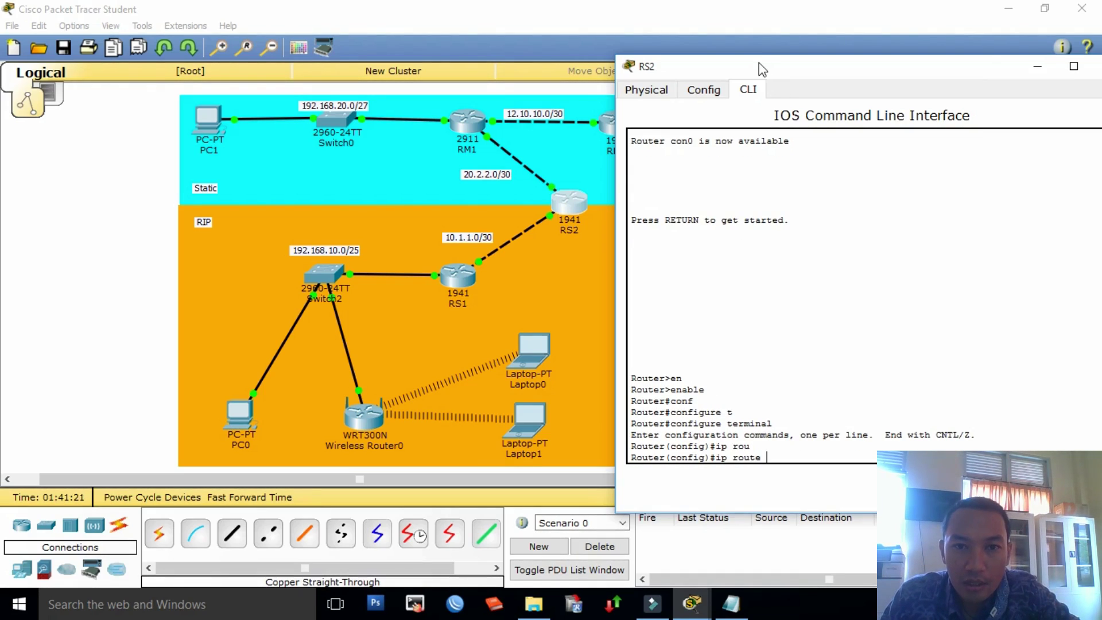
drag(764, 74, 851, 60)
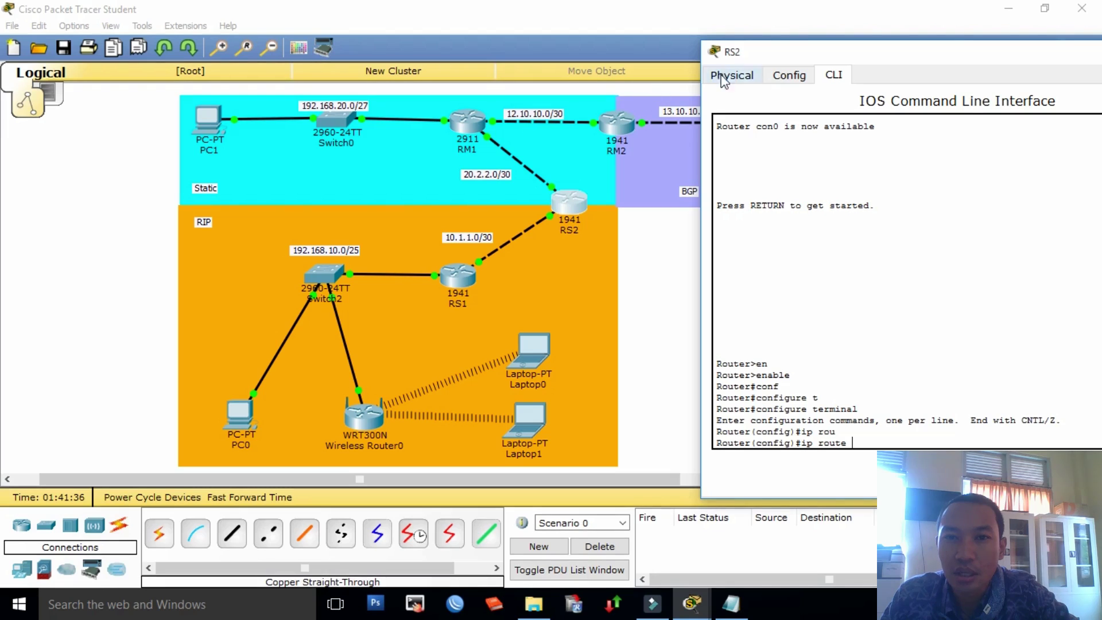
drag(793, 56, 904, 59)
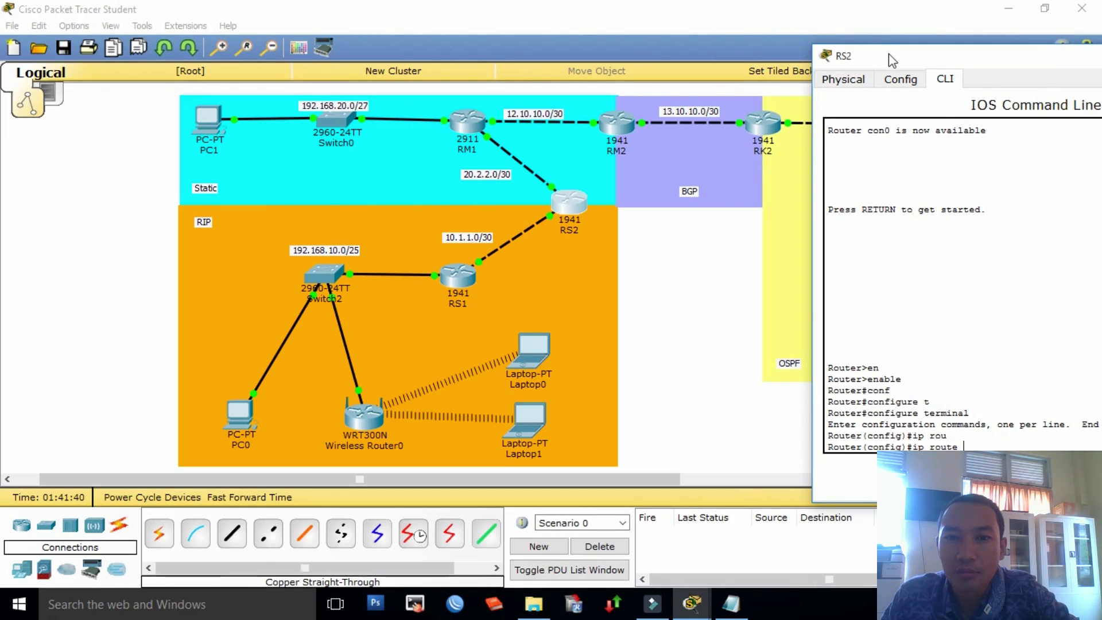
drag(886, 57, 725, 22)
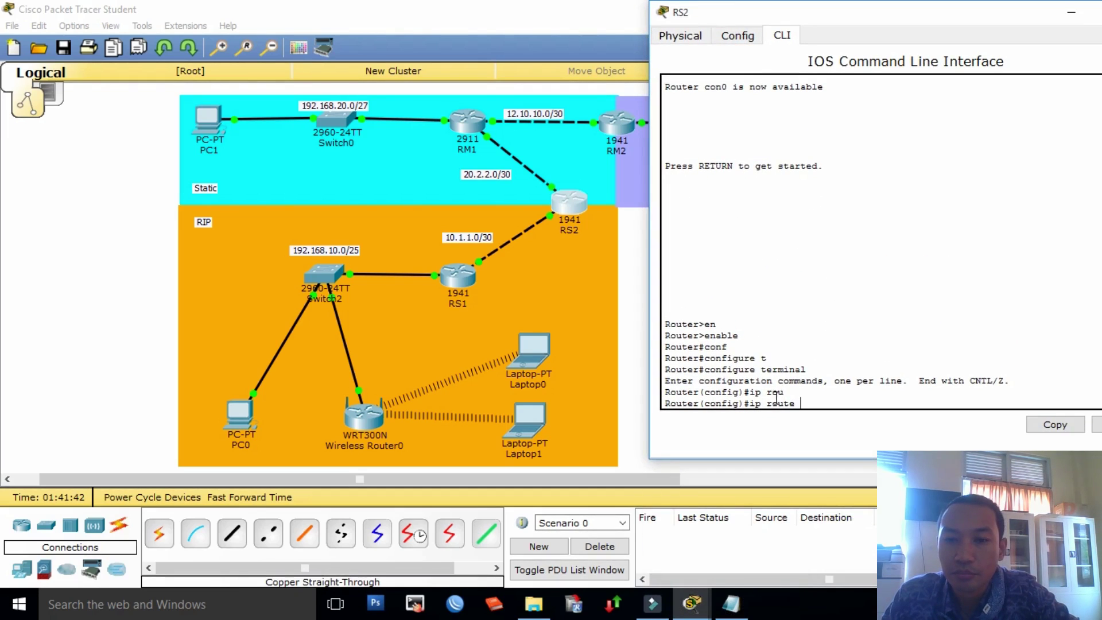
click(801, 402)
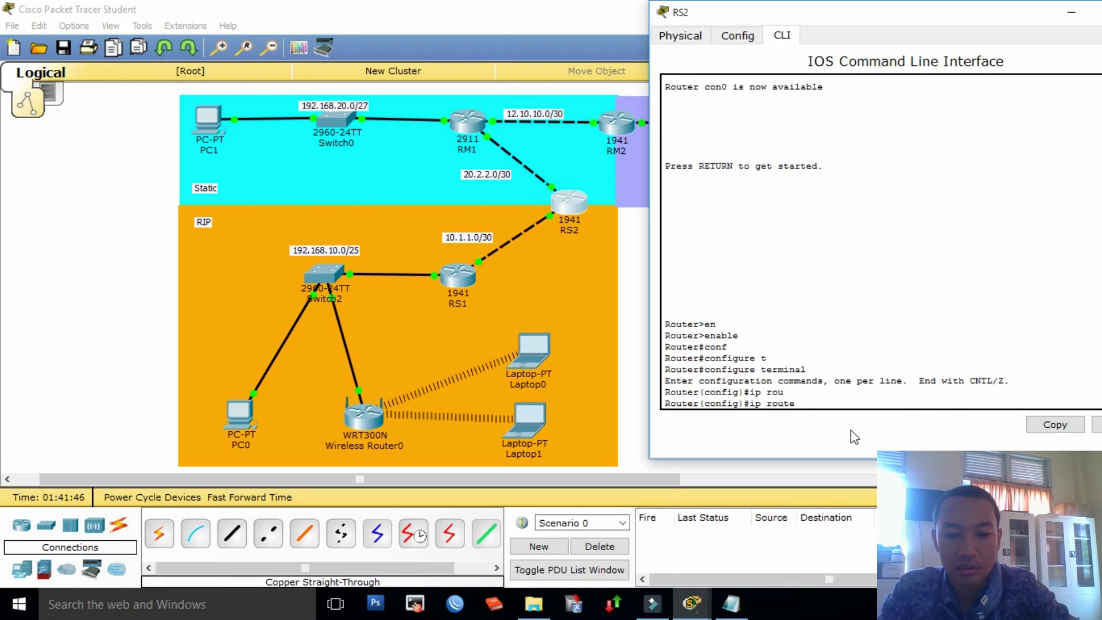
text(192.168)
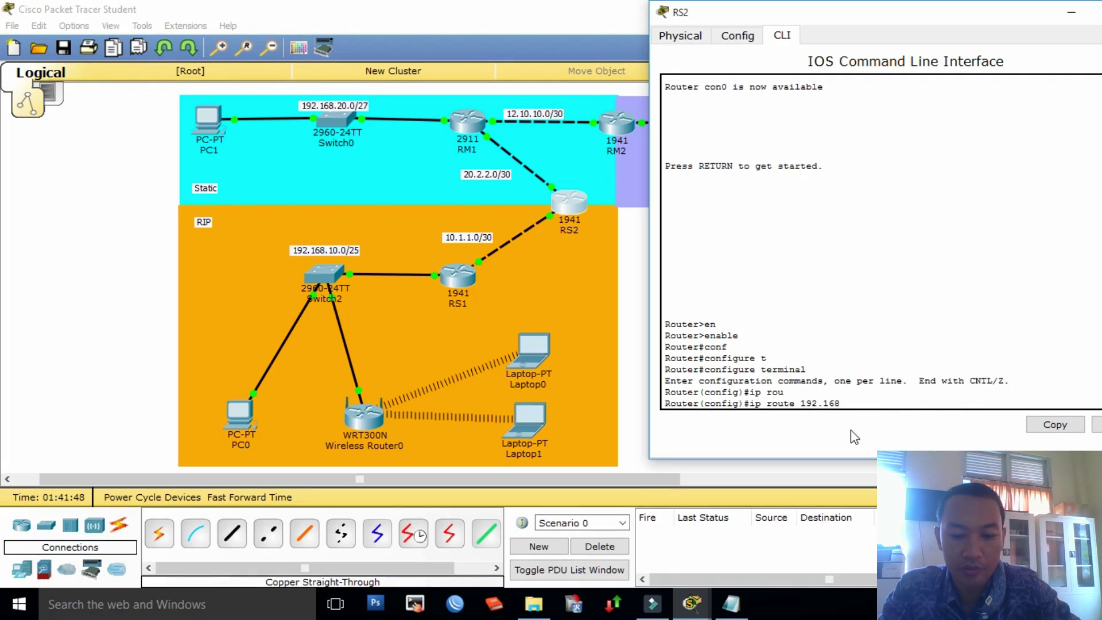
text(.20.)
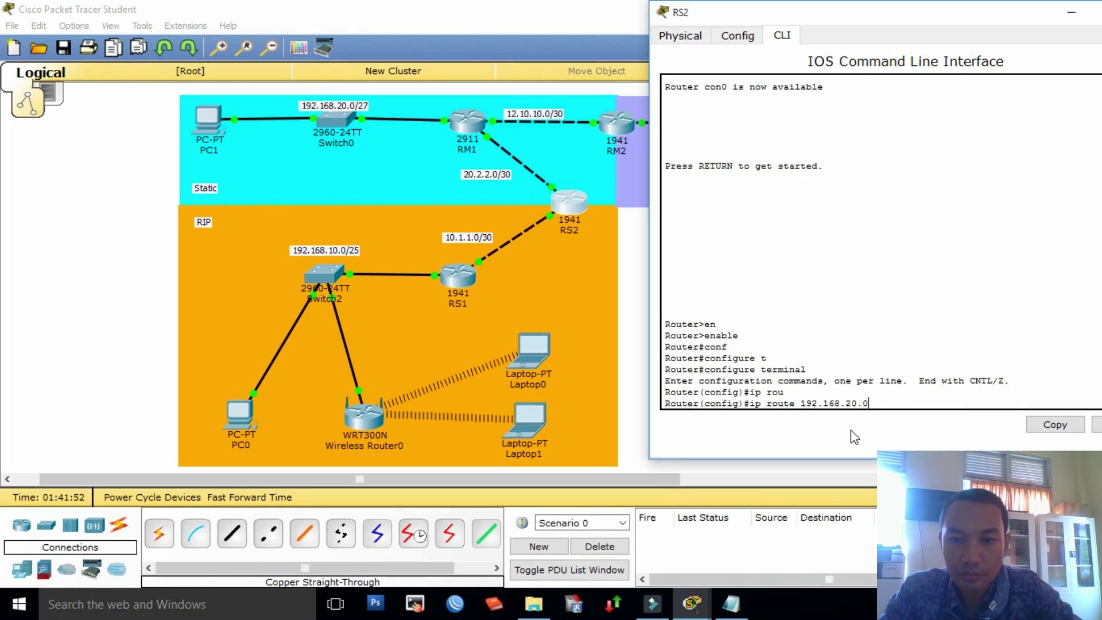
text(0 255)
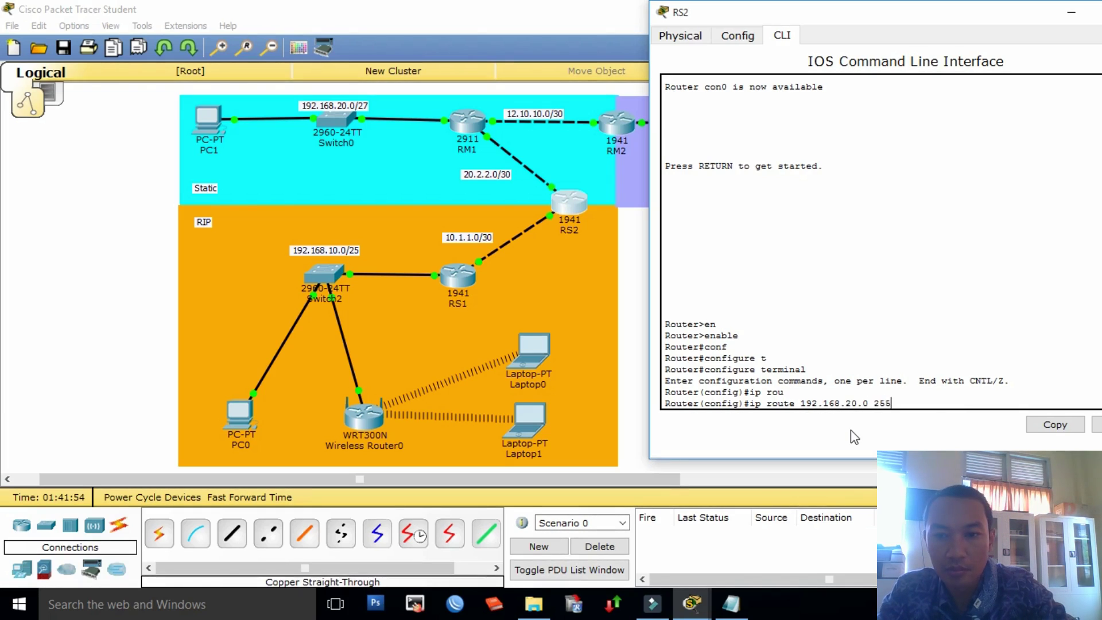
text(.255.255.)
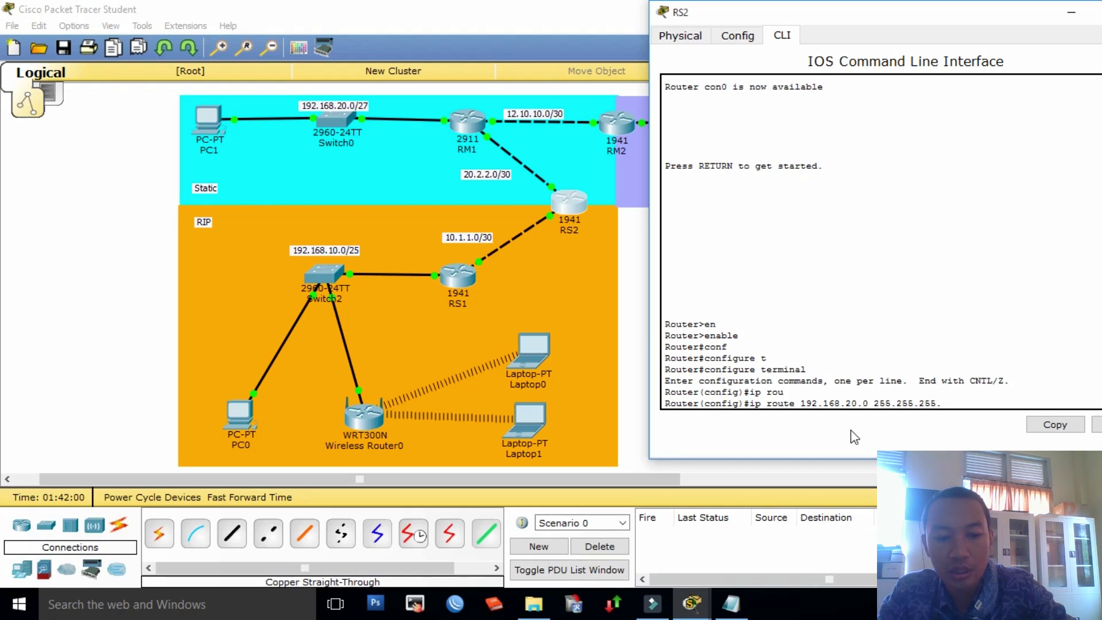
text(224)
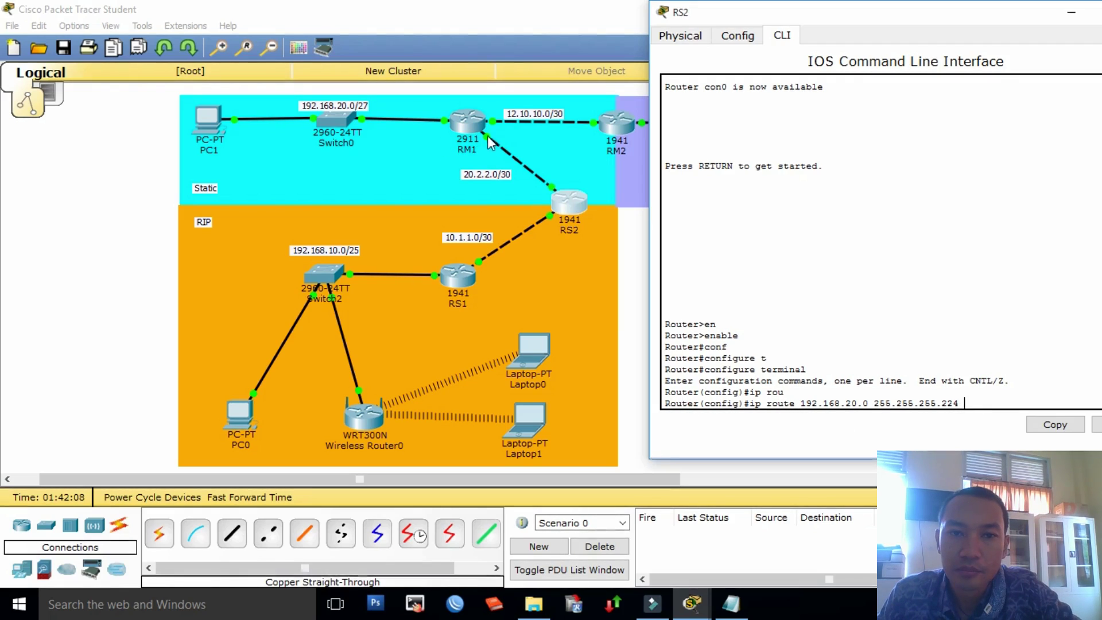
text(20)
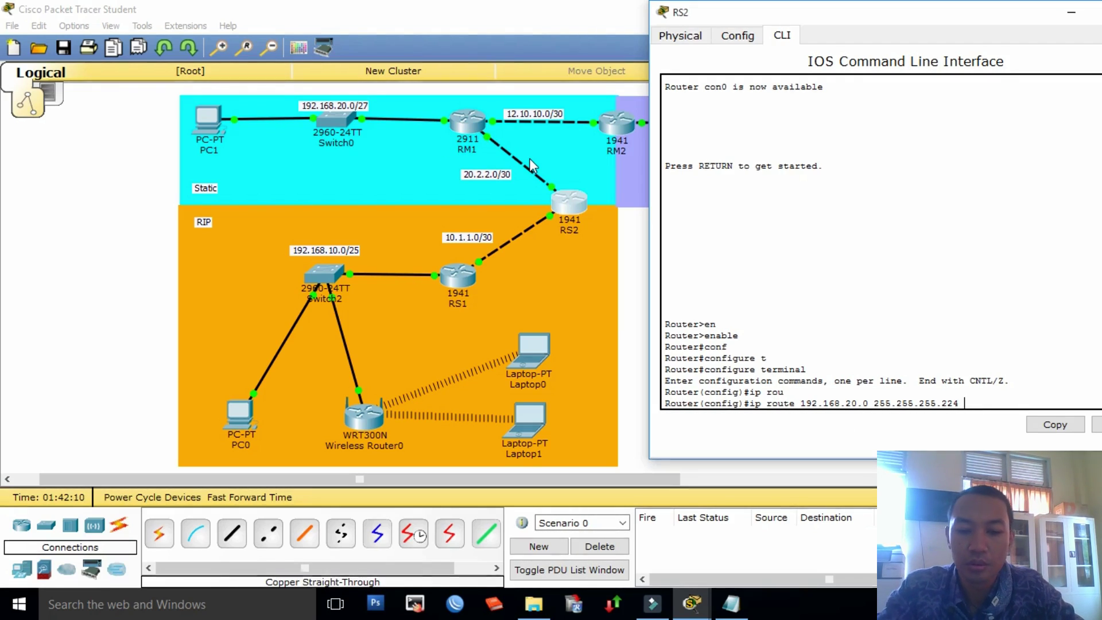
text(.)
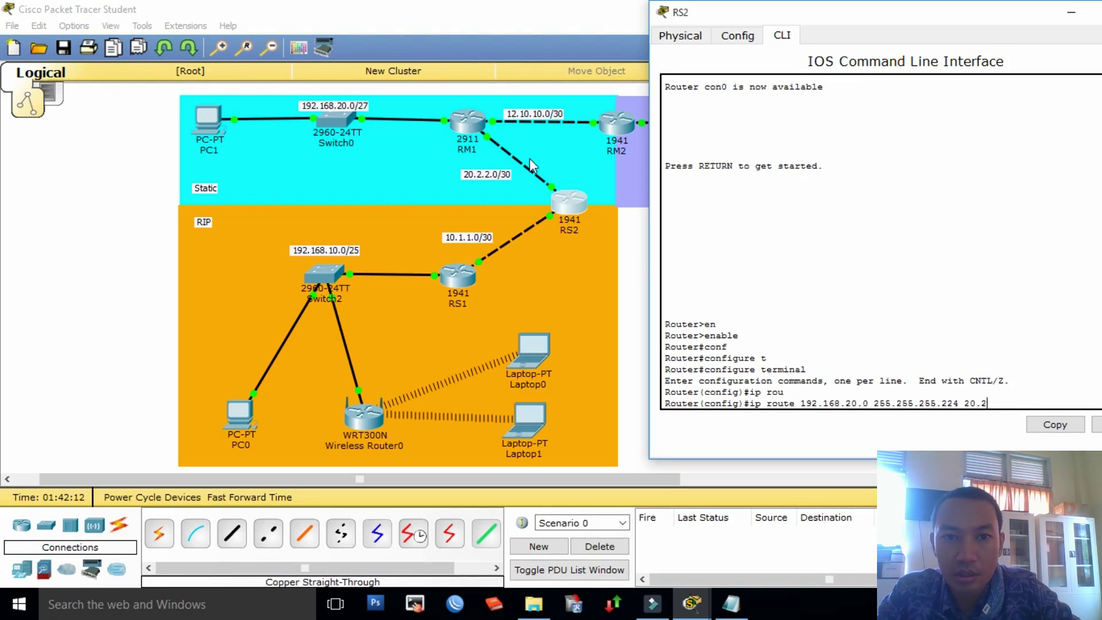
text(2.2.)
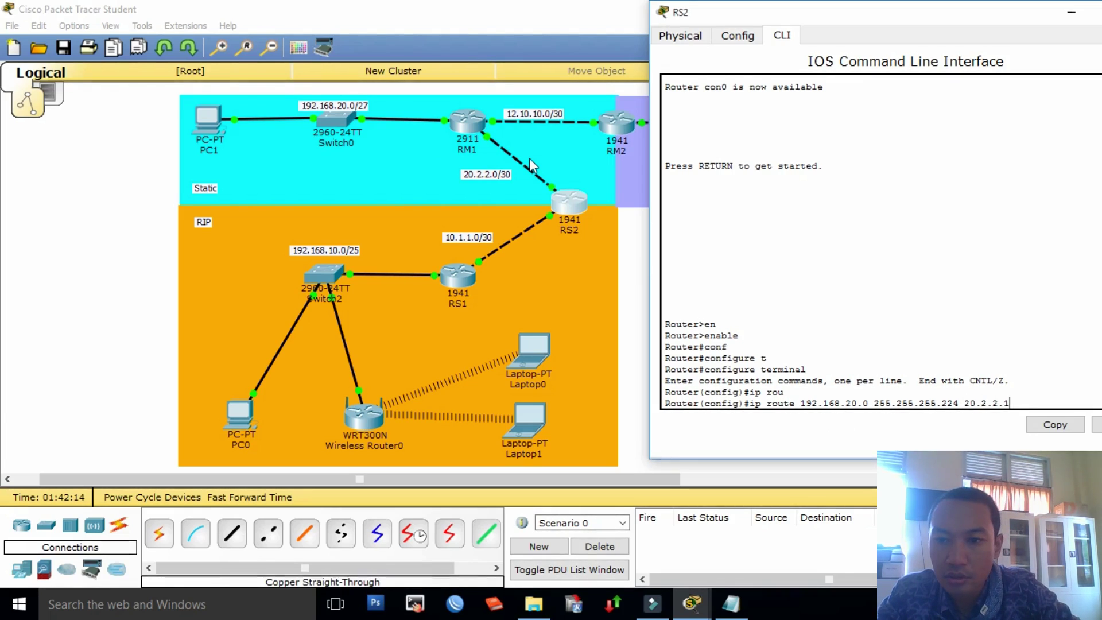
text(1)
key(Return)
Step: Add a static route on RS2 to network 12.10.10.0 with mask 255.255.255.252 through next hop 20.2.2.1
text(ip)
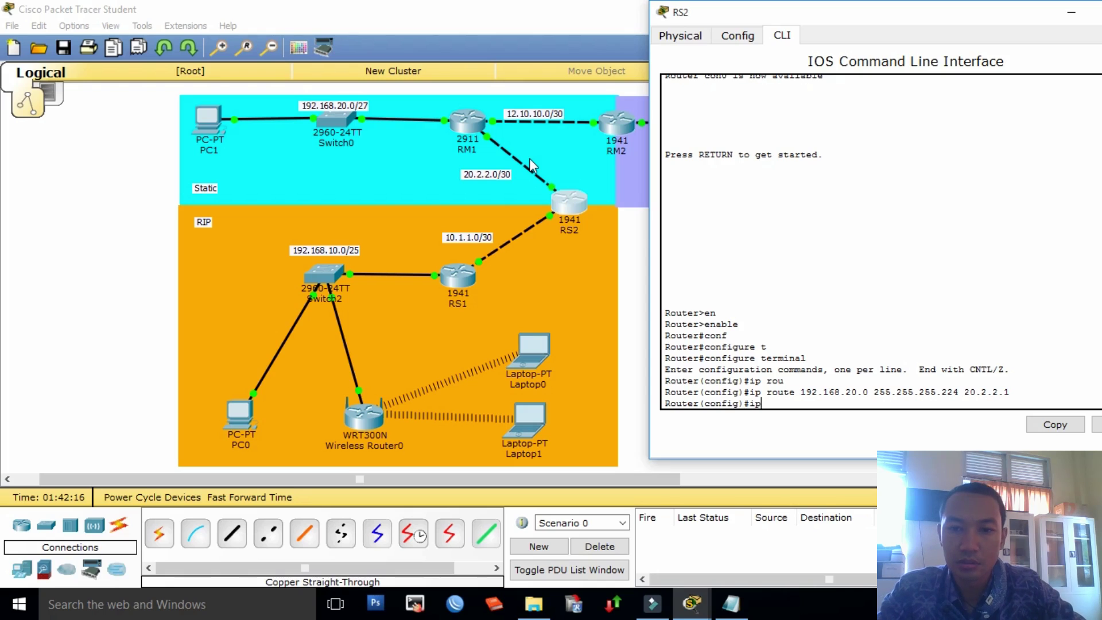
text( route 192)
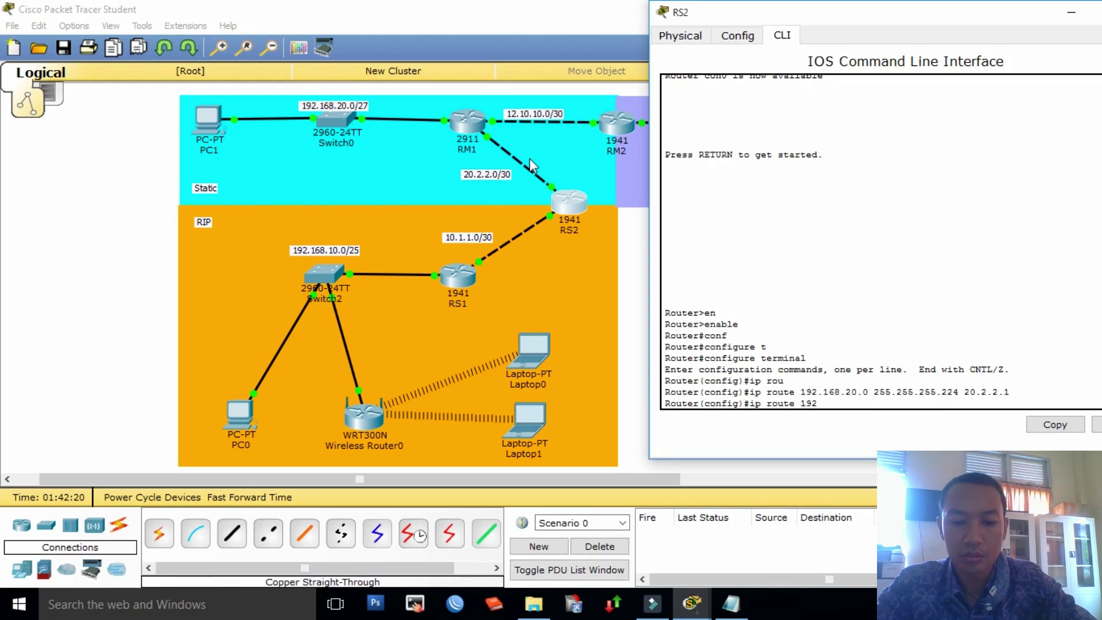
text(.168.)
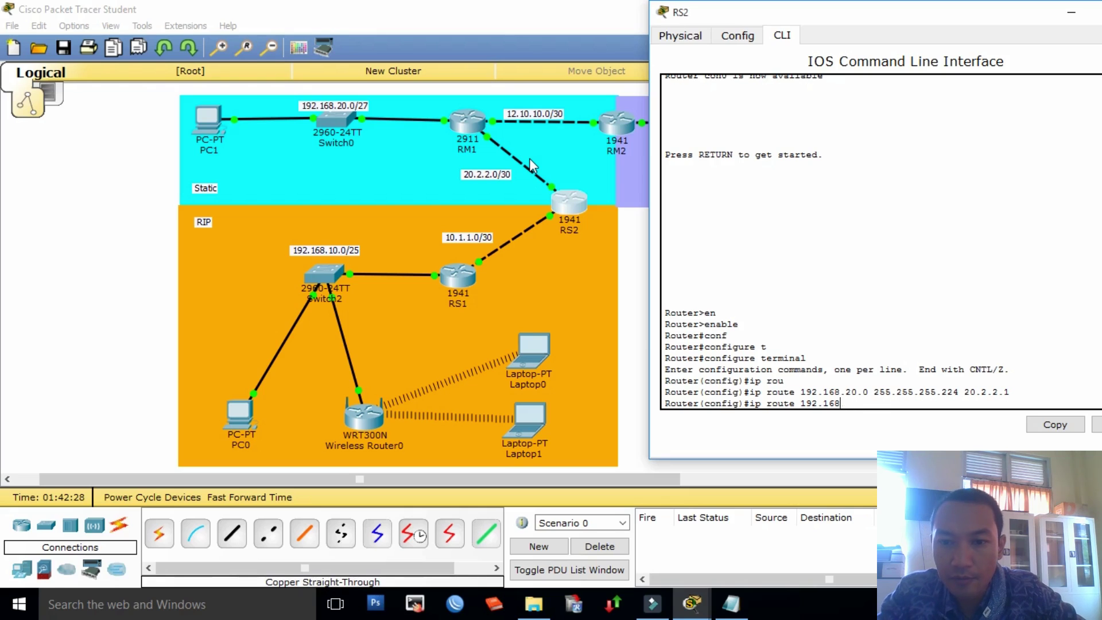
key(BackSpace)
key(BackSpace)
key(BackSpace)
key(BackSpace)
key(BackSpace)
key(BackSpace)
text(2.)
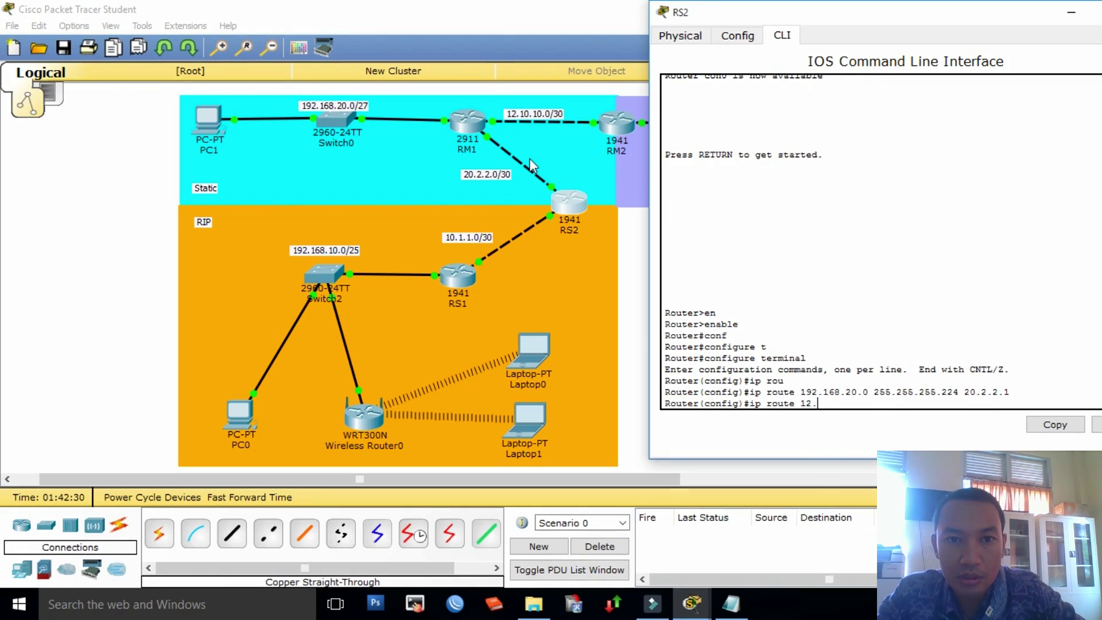
text(10.10.1)
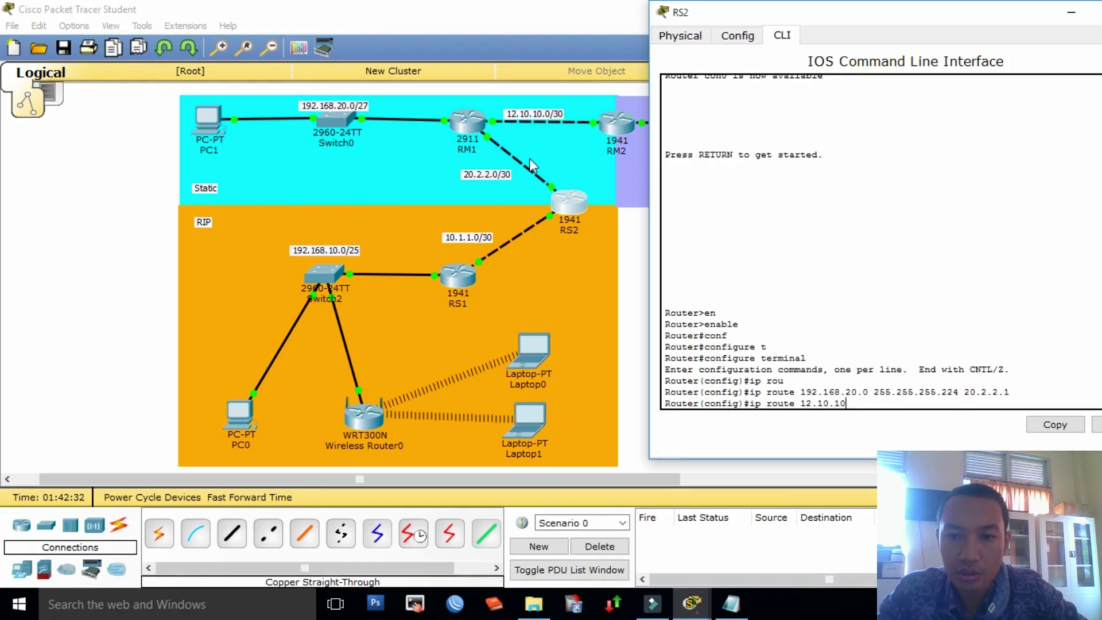
text(0)
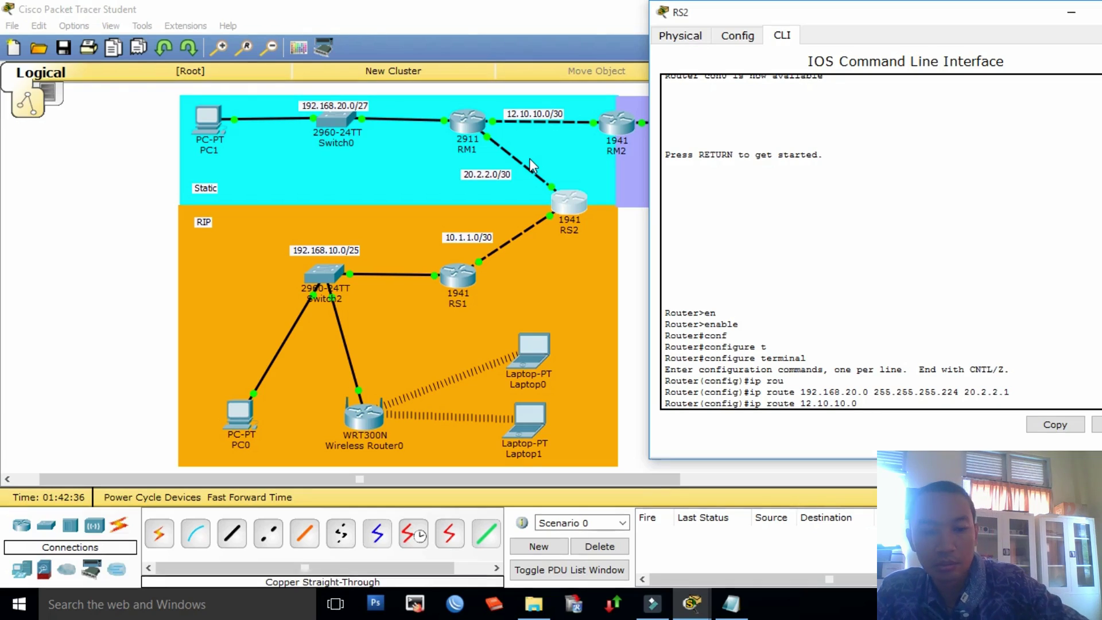
text( 255.255.255)
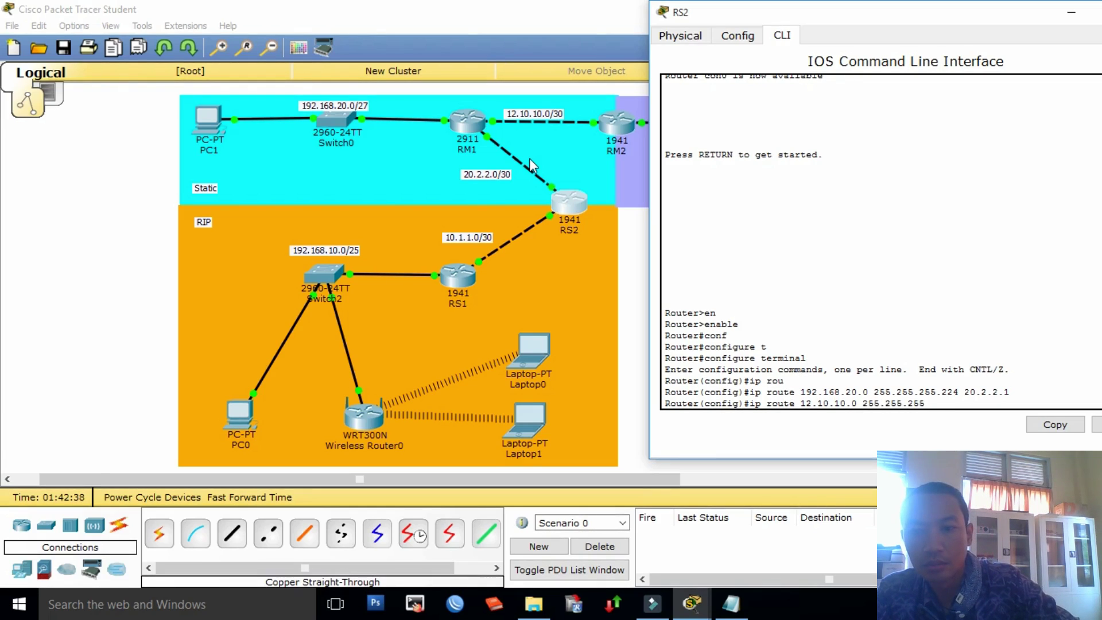
text(.252)
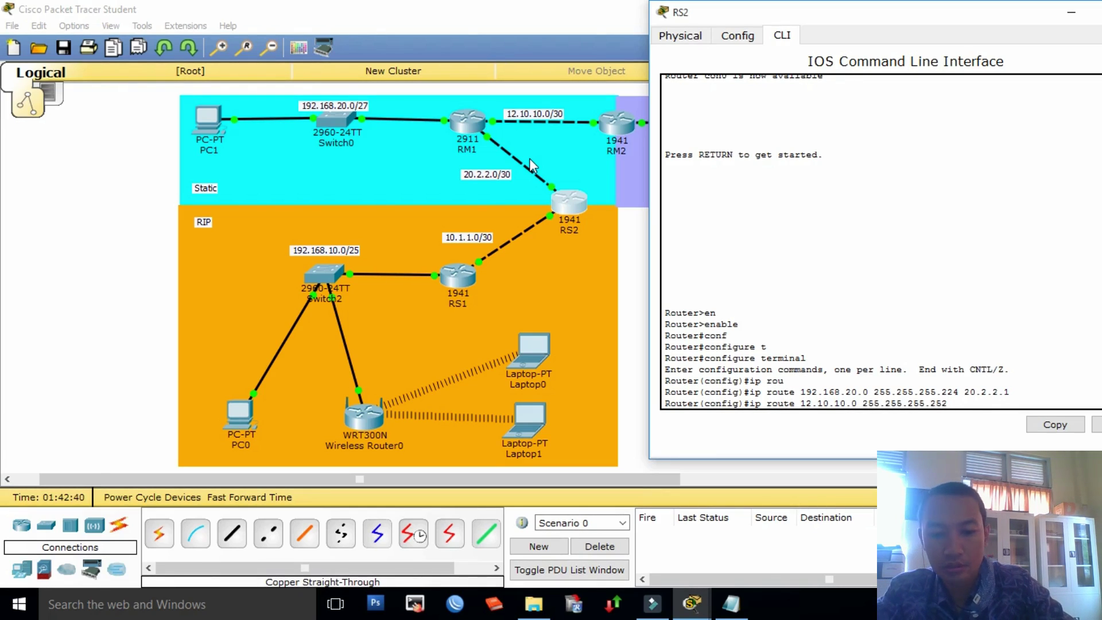
text( 20.)
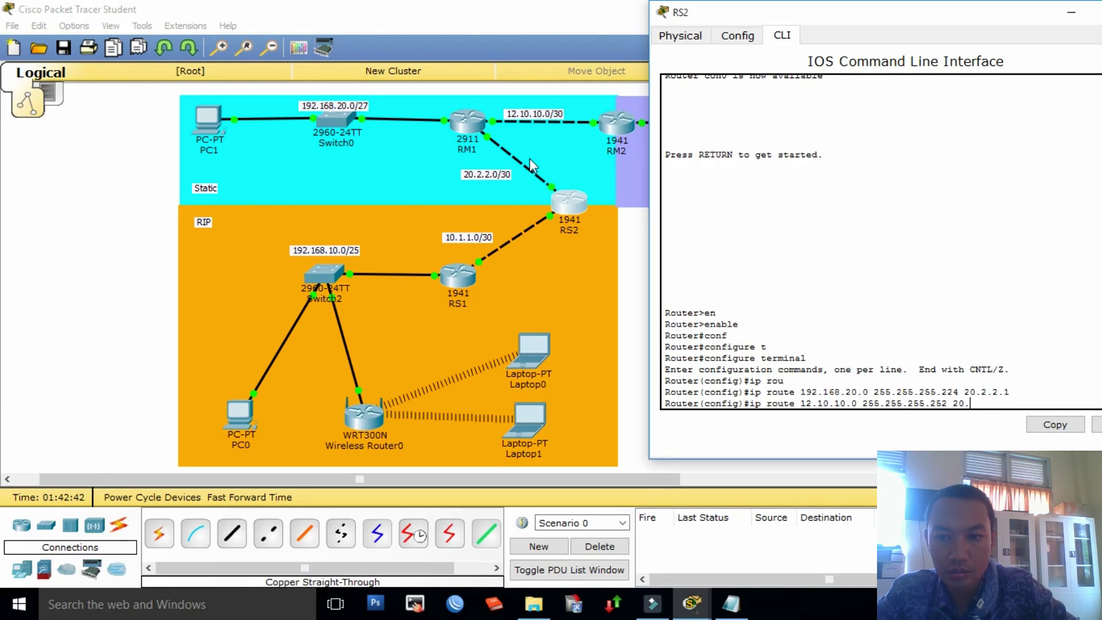
text(2.2.1)
key(Return)
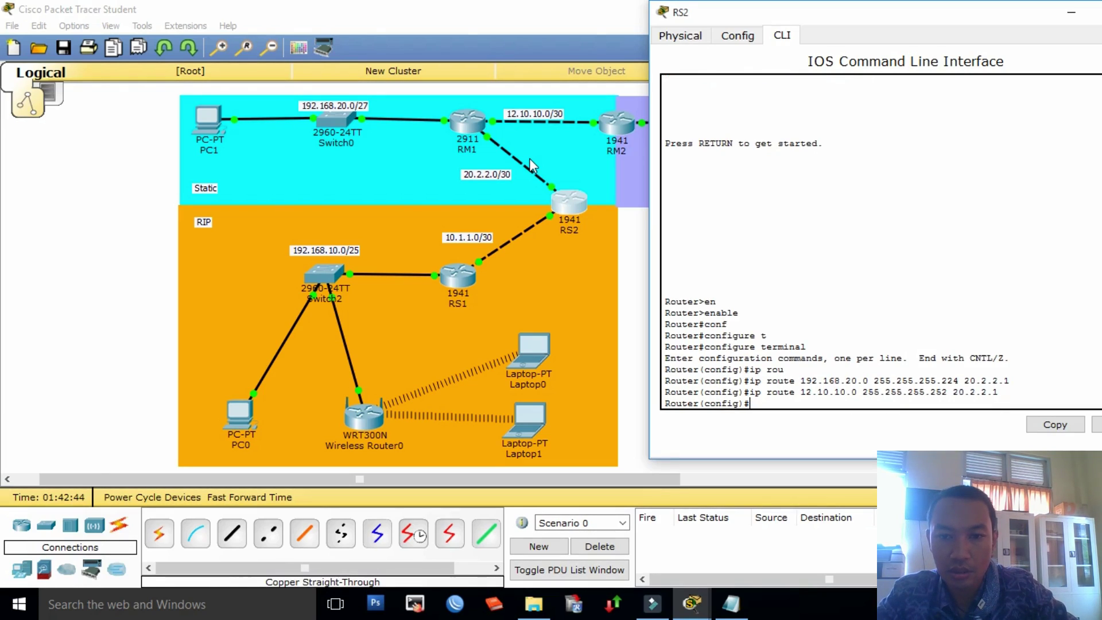
Step: Add a default static route (0.0.0.0 0.0.0.0) on RS2 through next hop 20.2.2.1
text(ip)
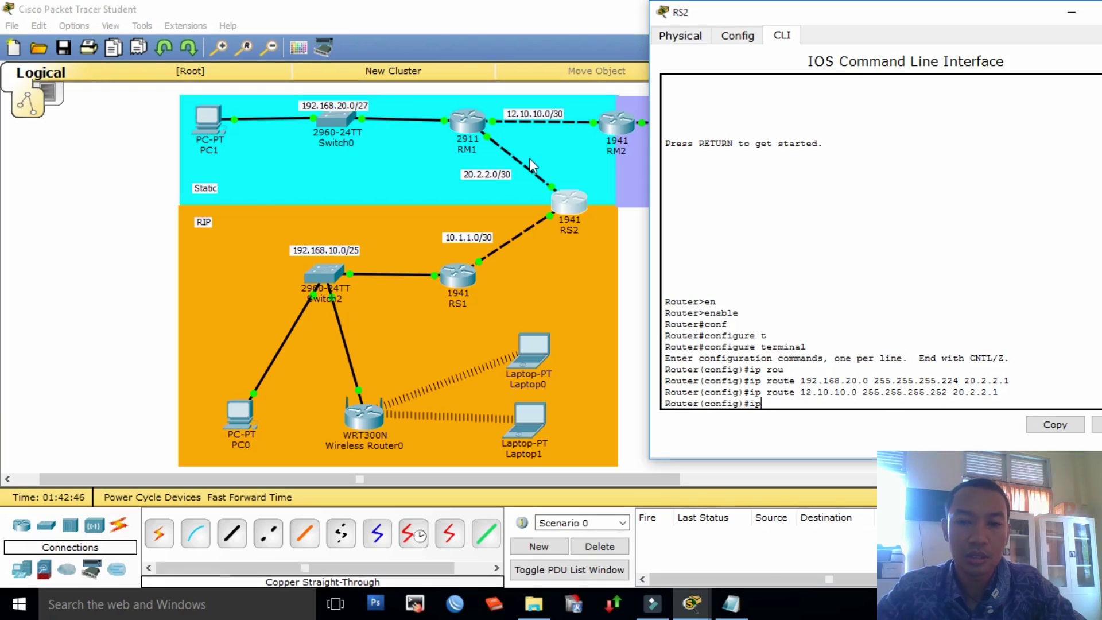
text( route 0.0.0.0 0.0.0.0)
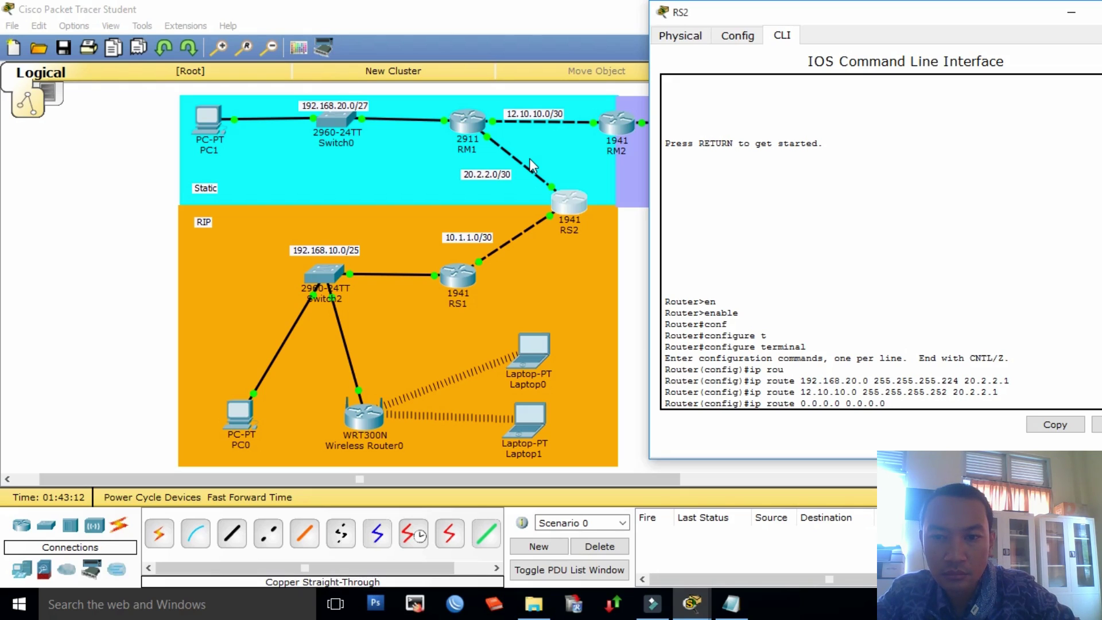
text(.)
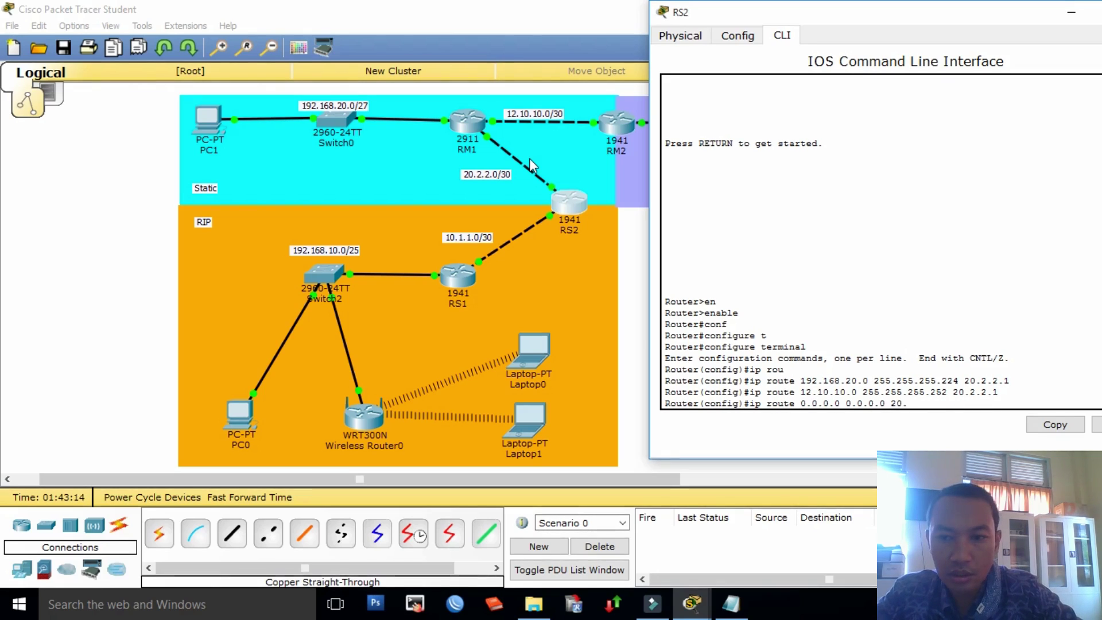
text(2.2.)
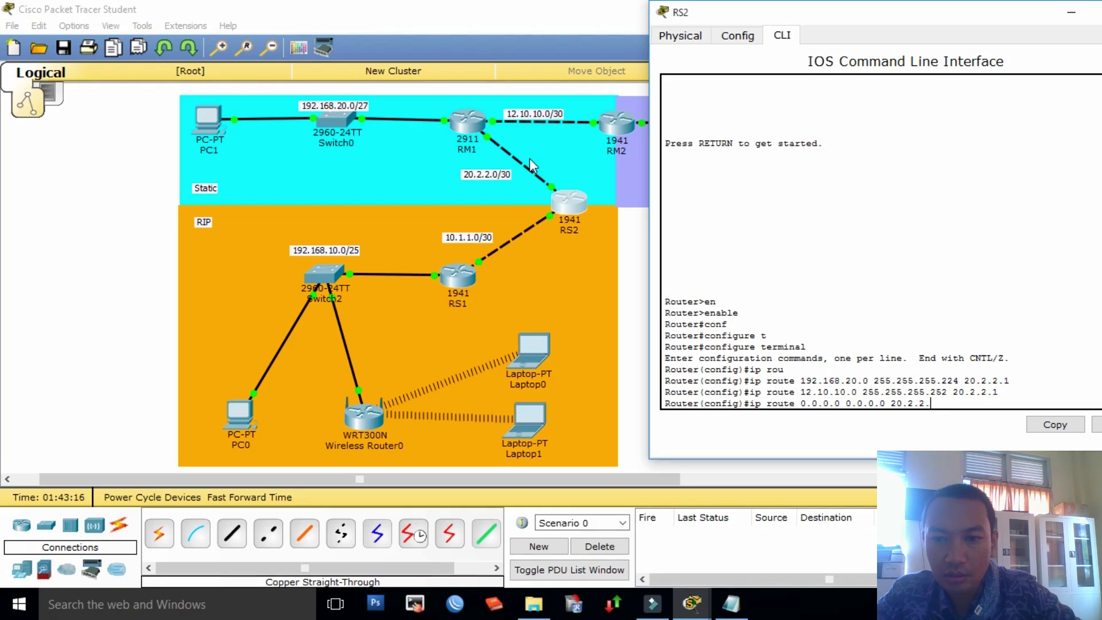
text(1)
key(Return)
Step: Leave configuration mode on RS2 and save the running-config to startup-config under the default filename
text(er(config)#e)
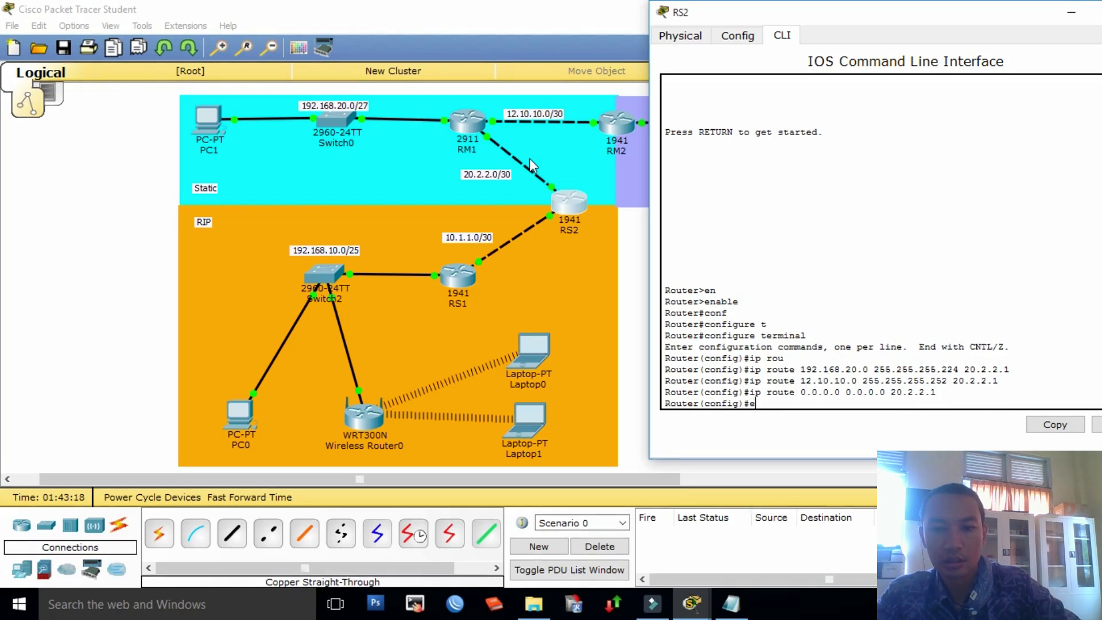
text(nd)
key(Return)
key(Return)
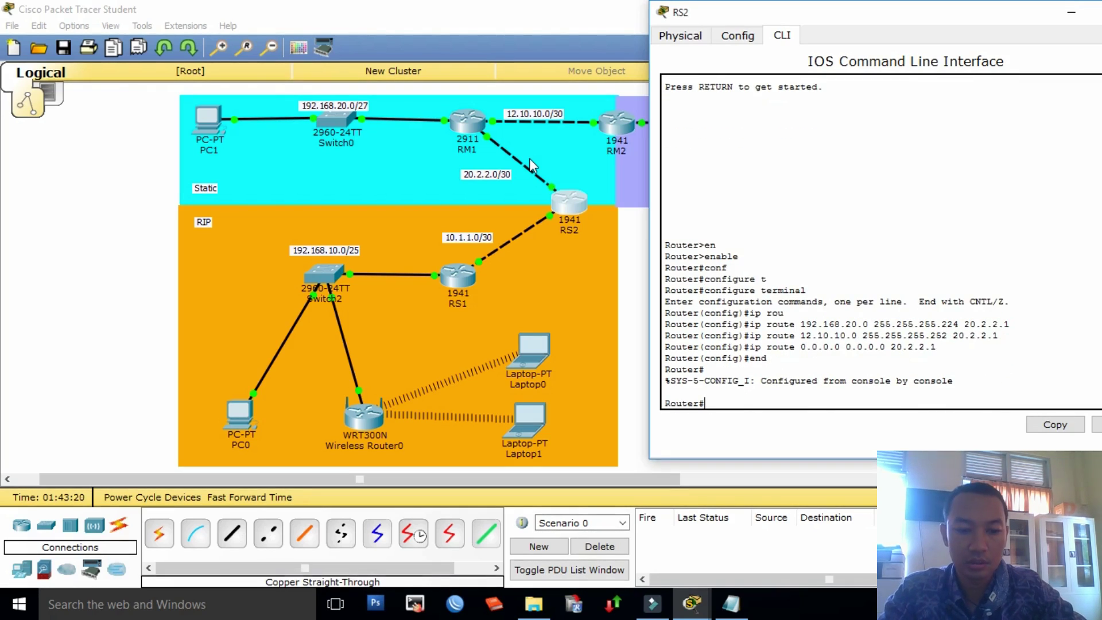
text(cop)
key(Tab)
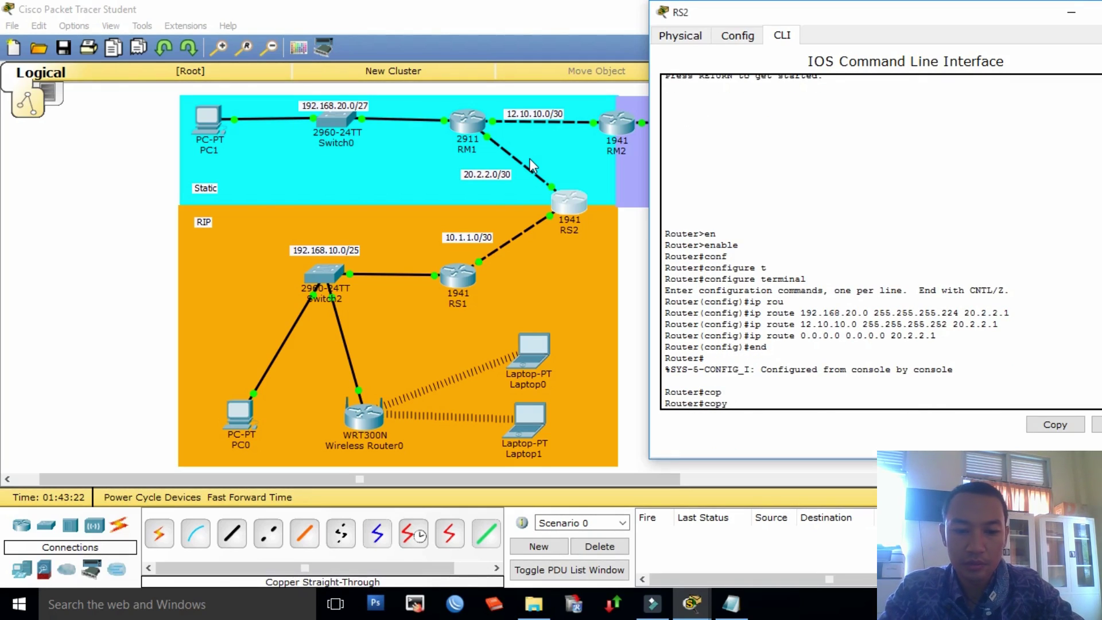
text(ru)
key(Tab)
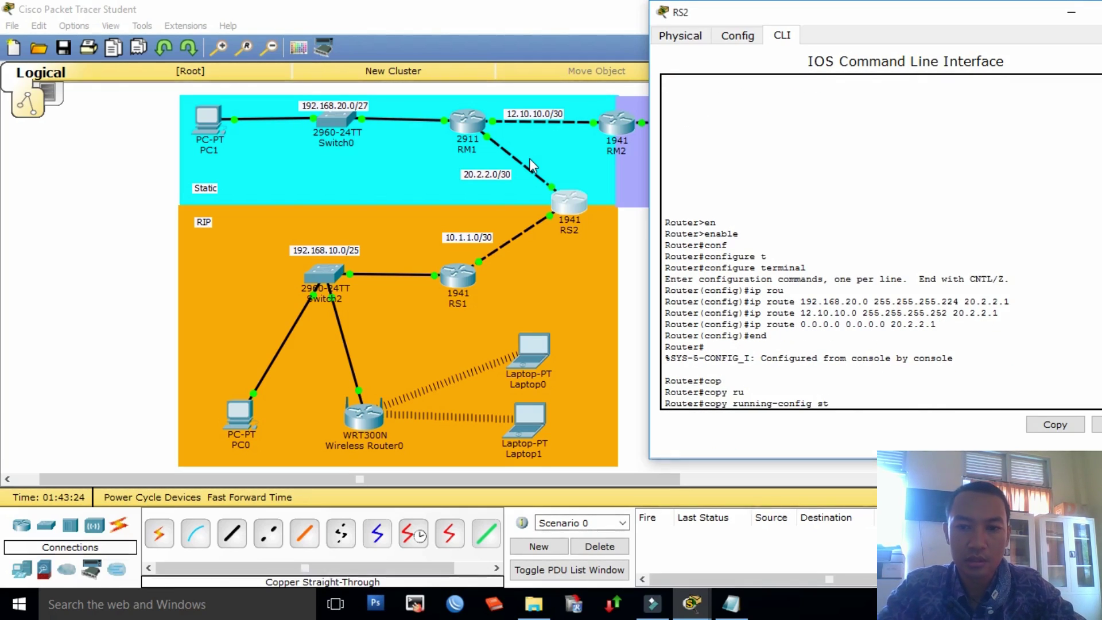
text(st)
key(Tab)
key(Return)
key(Return)
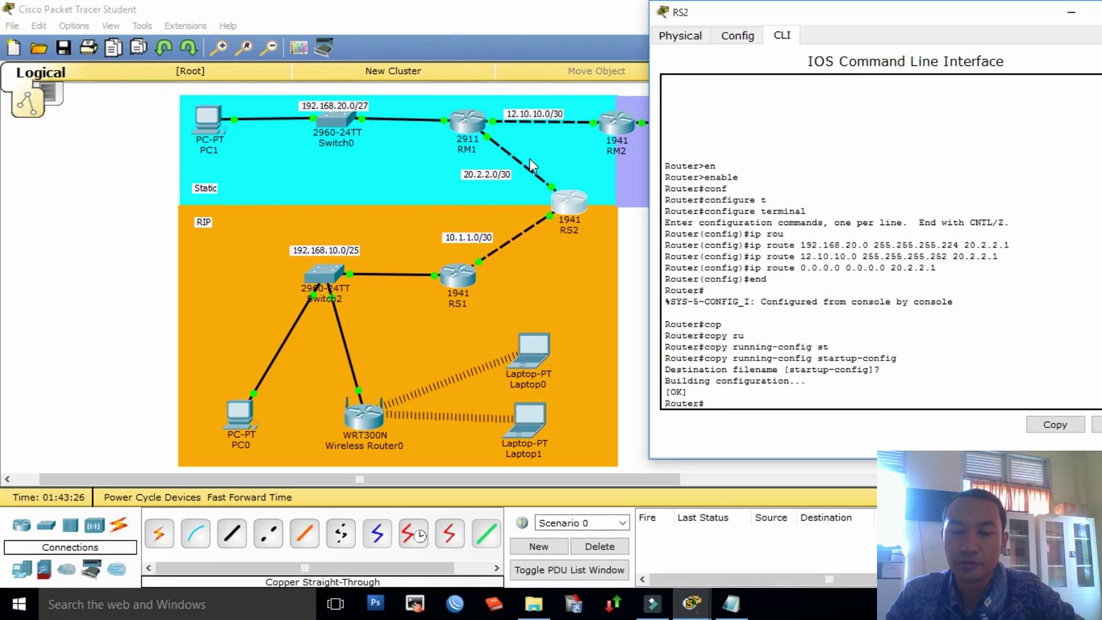
Step: Close RS2's window to return to the full topology
drag(885, 28, 708, 17)
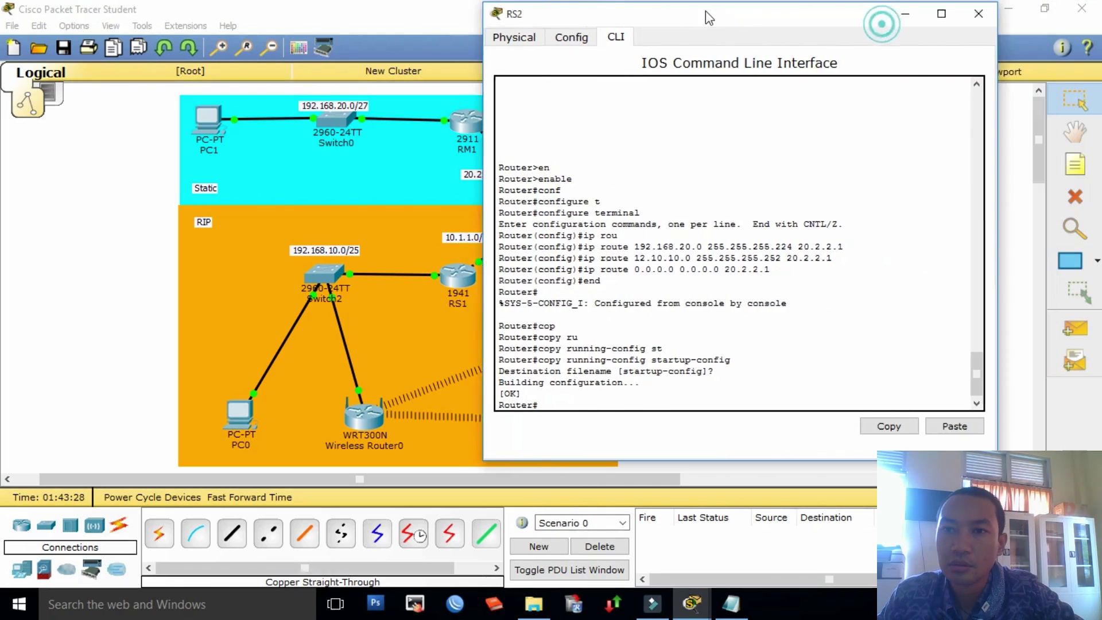
click(970, 12)
click(673, 339)
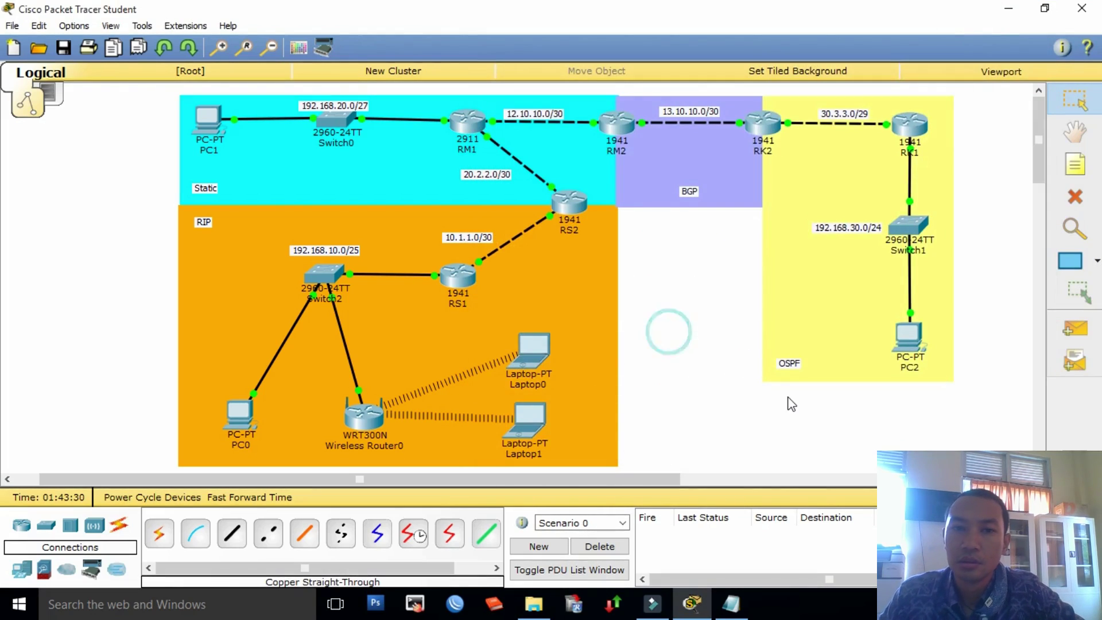
Step: Test connectivity by sending one simple PDU from PC1 to RM2 and another from PC1 to RS2
click(1076, 331)
click(208, 119)
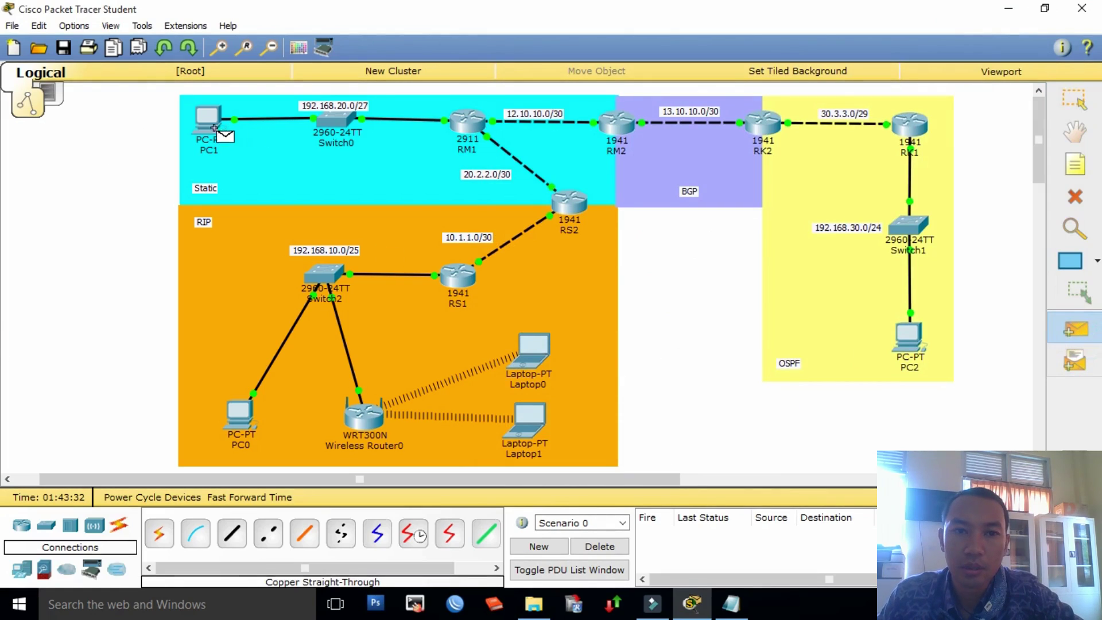
click(616, 124)
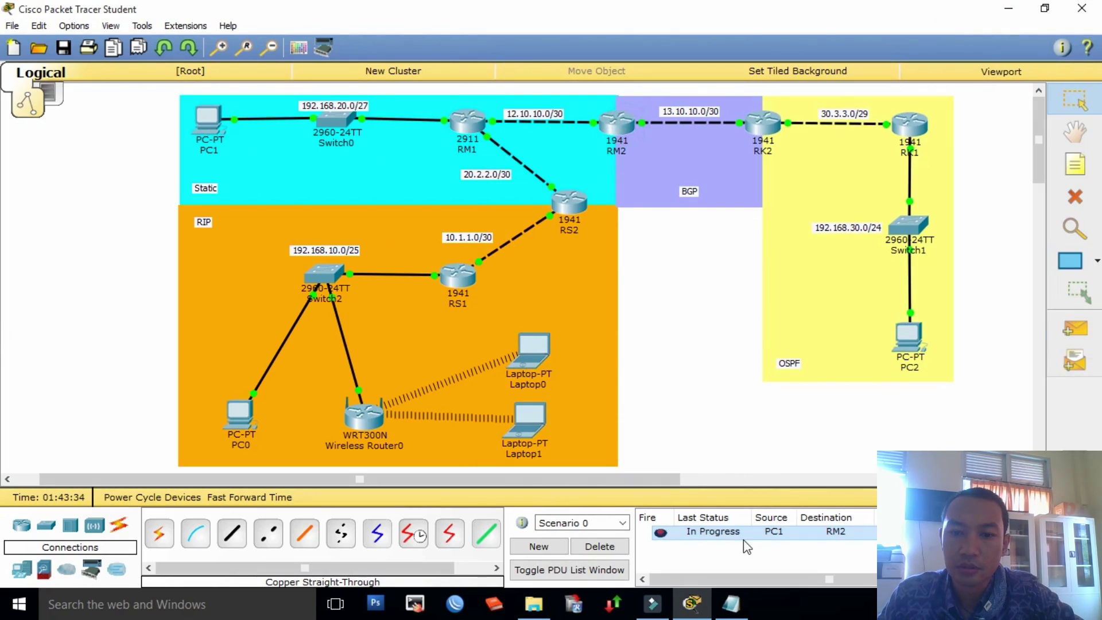
click(1074, 328)
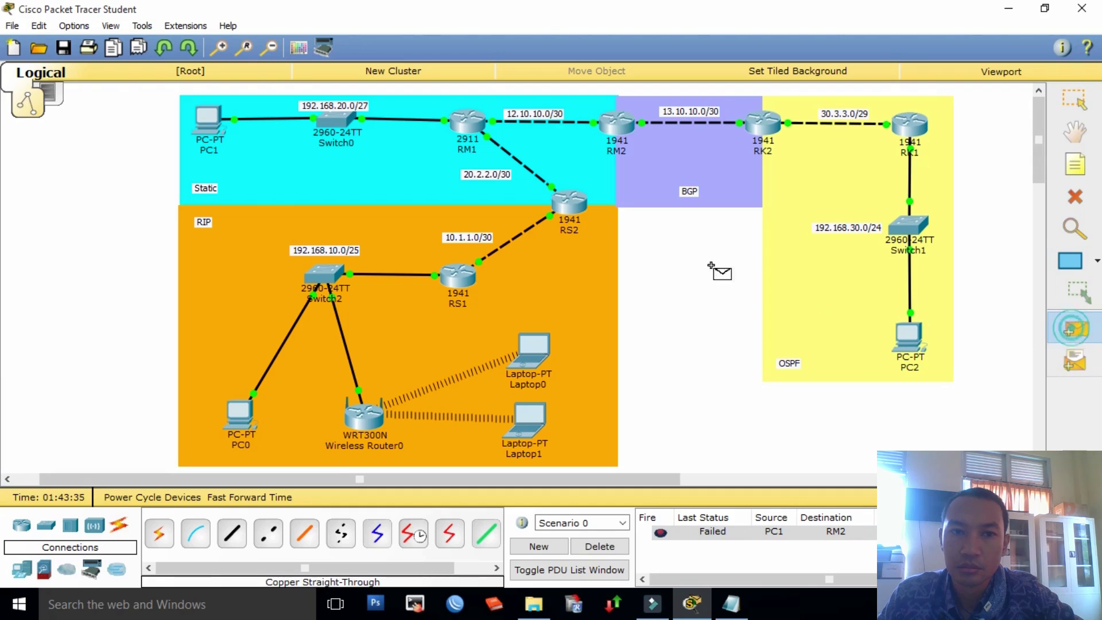
click(208, 119)
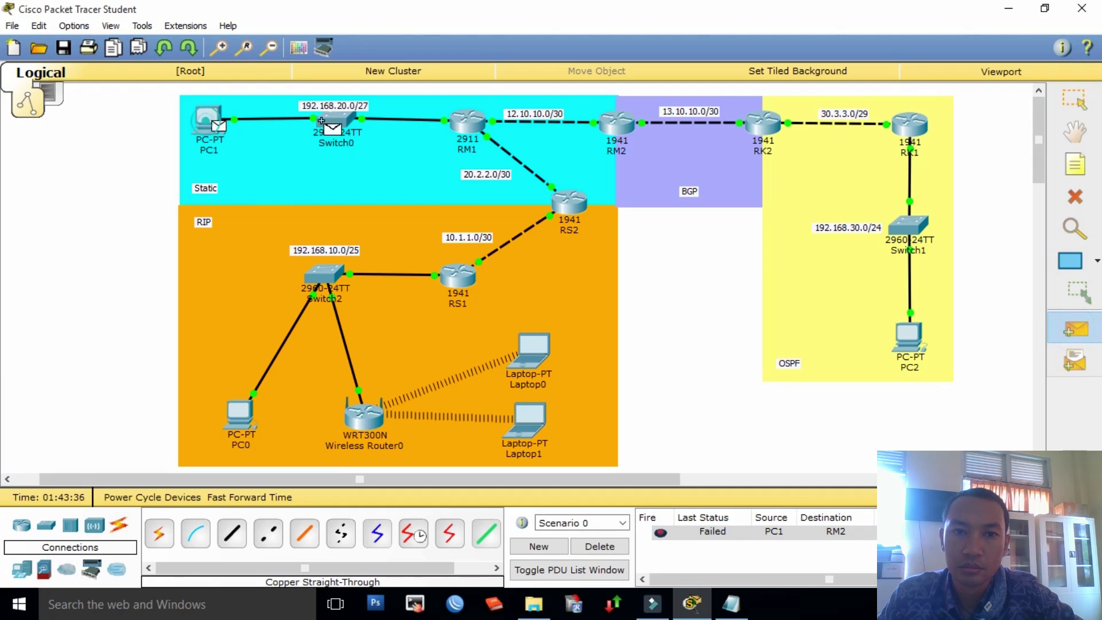
click(580, 204)
Step: Send a second simple PDU from PC1 to RM2, plus one in the reverse direction from RM2 to PC1
click(1064, 323)
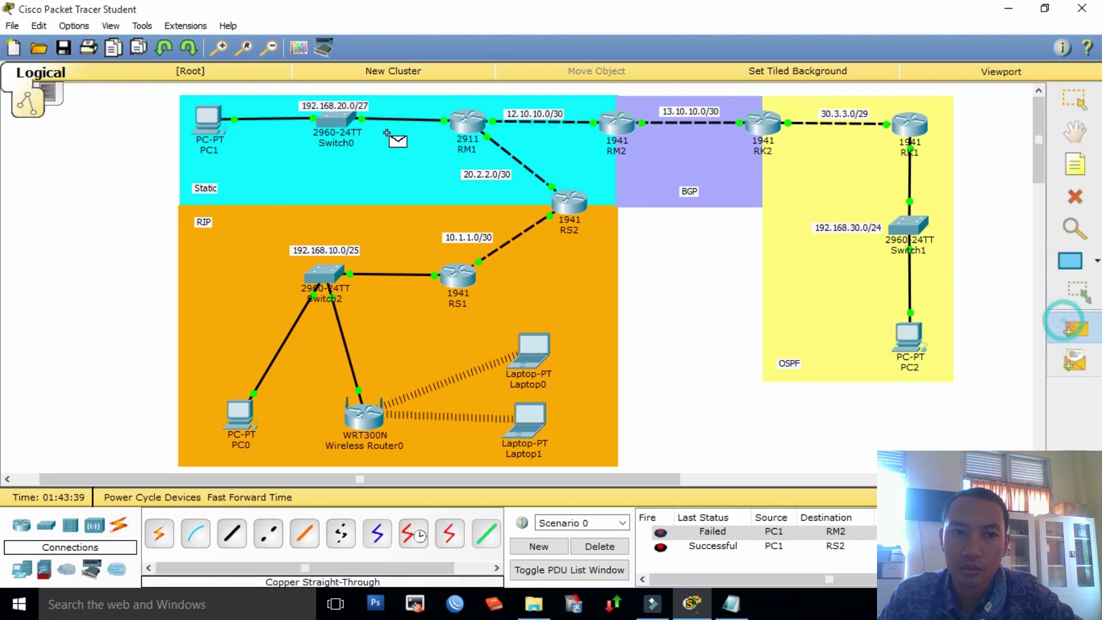
click(207, 119)
click(614, 123)
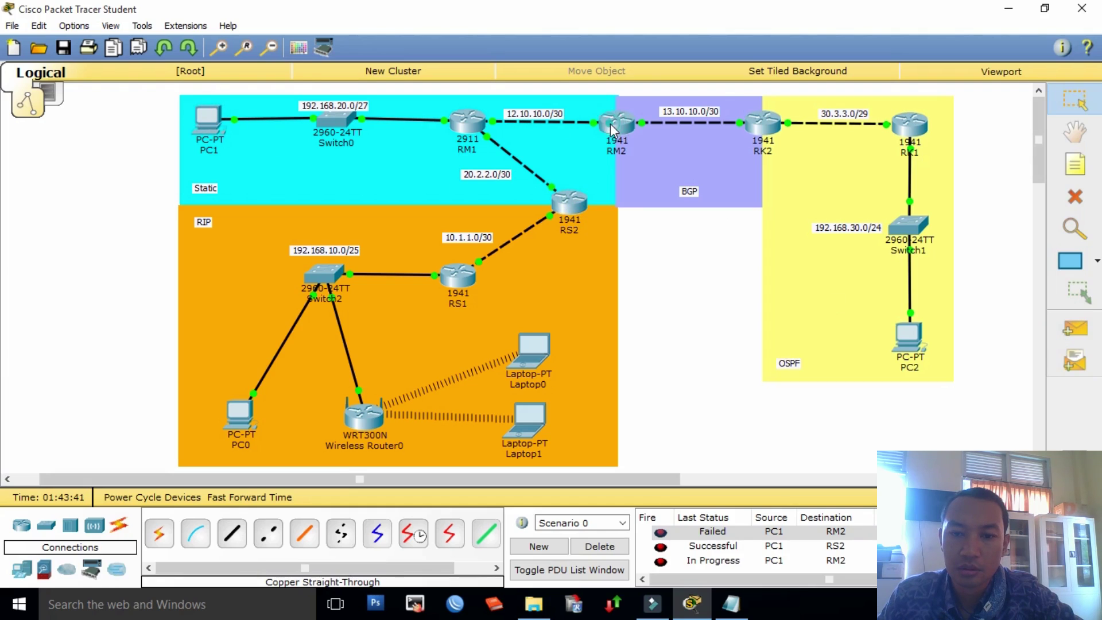
mouse_move(612, 127)
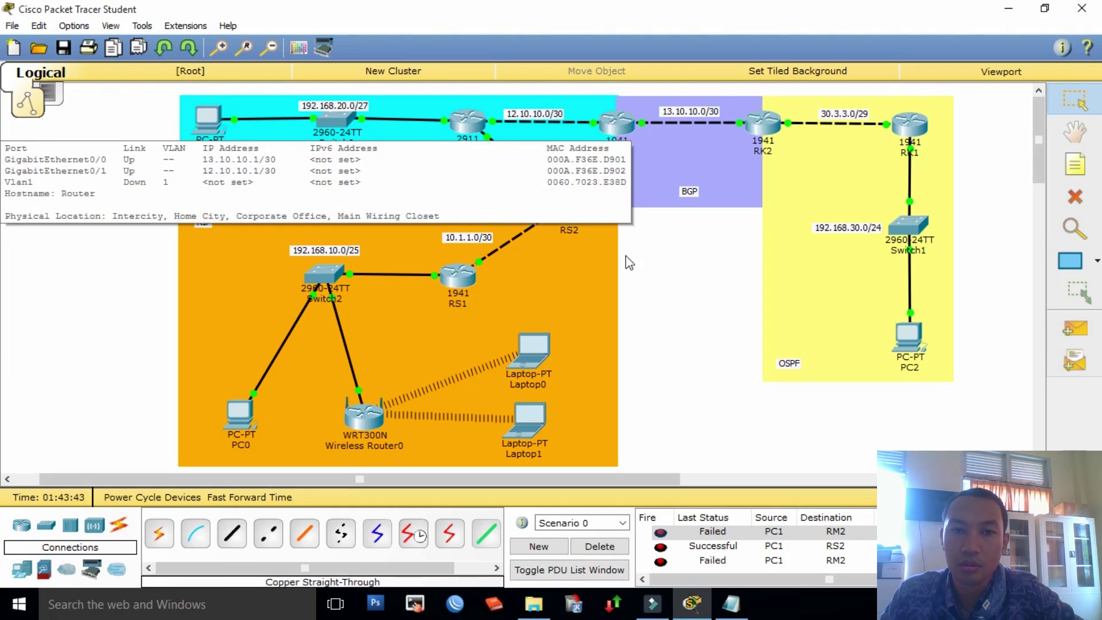
click(1065, 329)
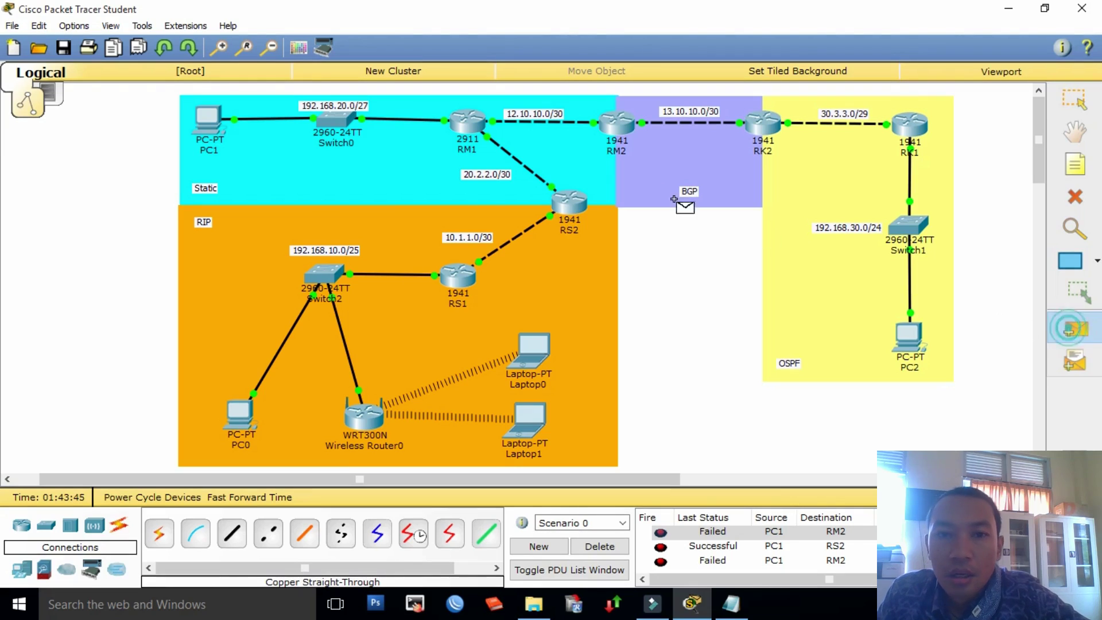
click(212, 127)
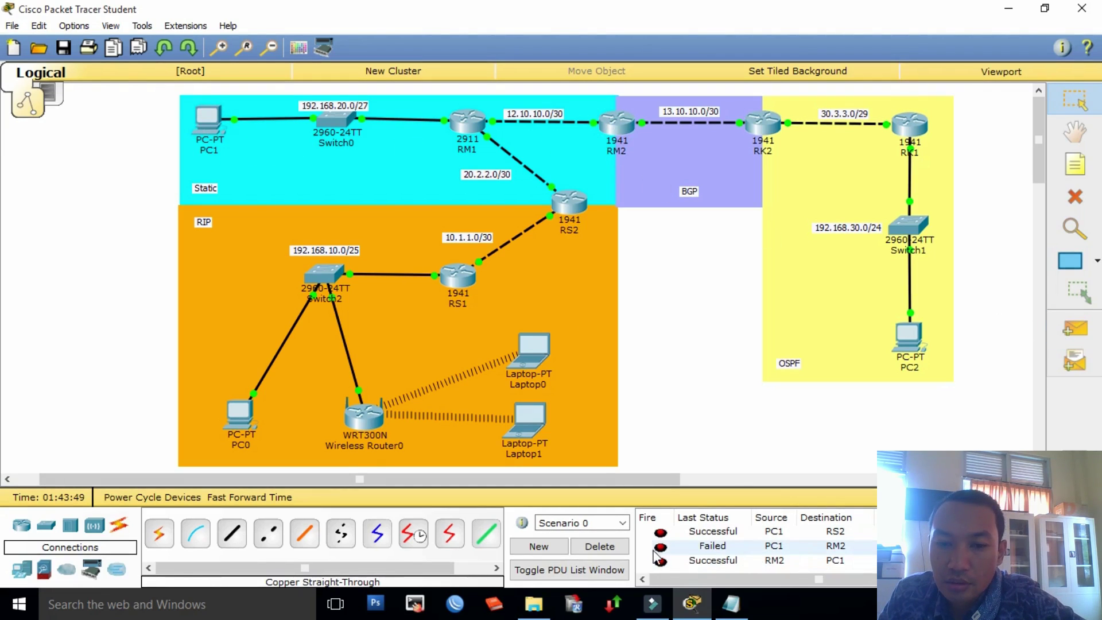
Step: Delete Scenario 0's PDUs and send a new simple PDU from RM2 to PC1
click(599, 545)
click(1094, 333)
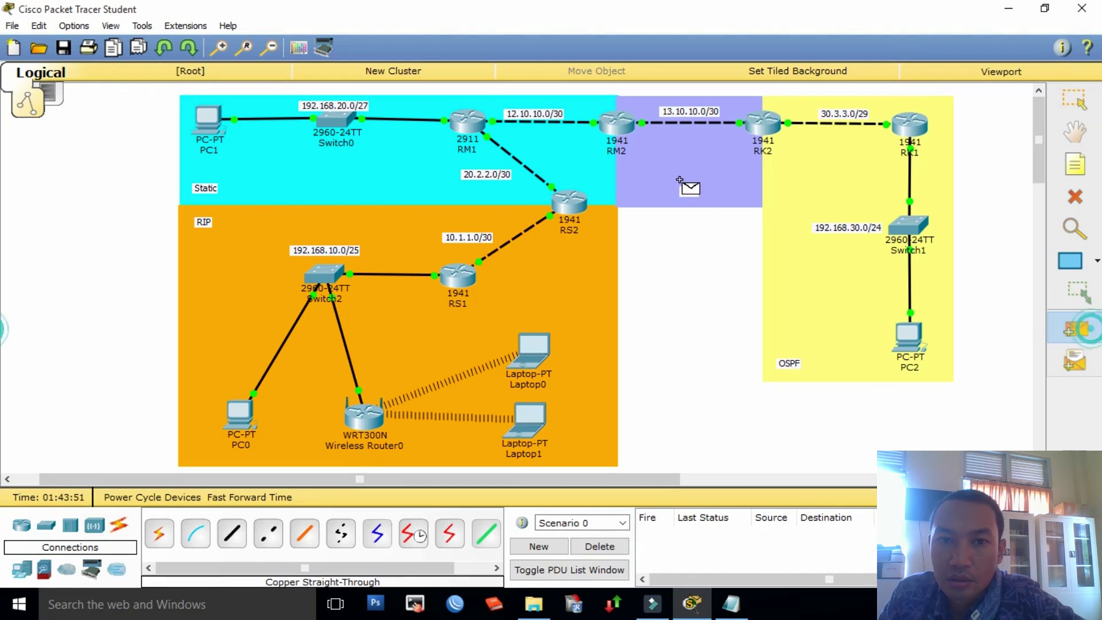
click(616, 121)
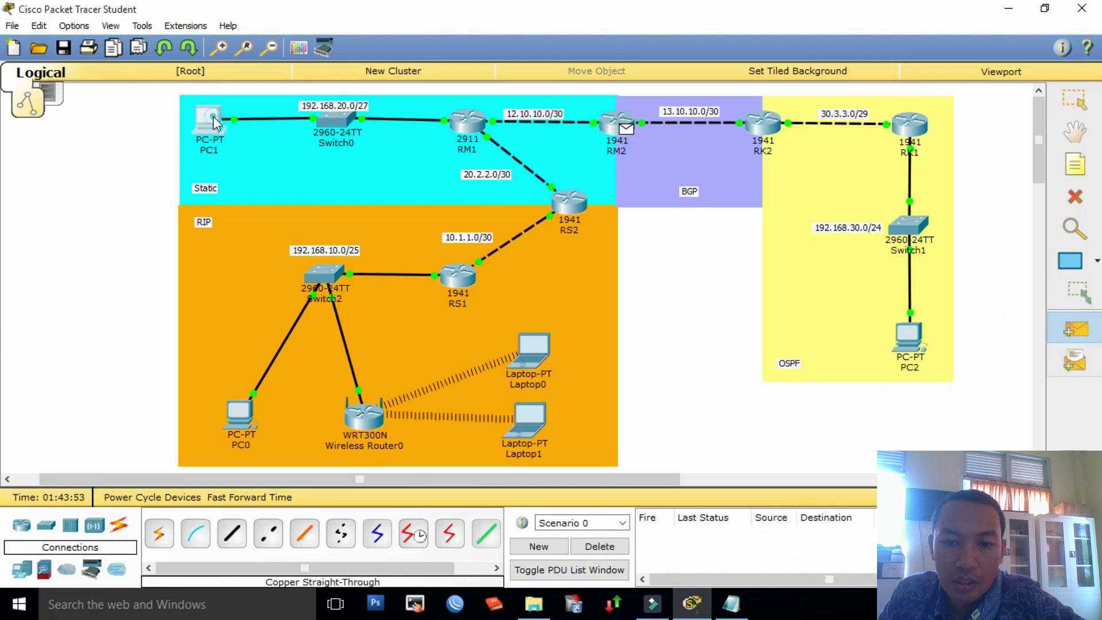
click(212, 116)
Step: Test the path from RS2 to PC1 with a simple PDU and ready another simple PDU
click(1076, 327)
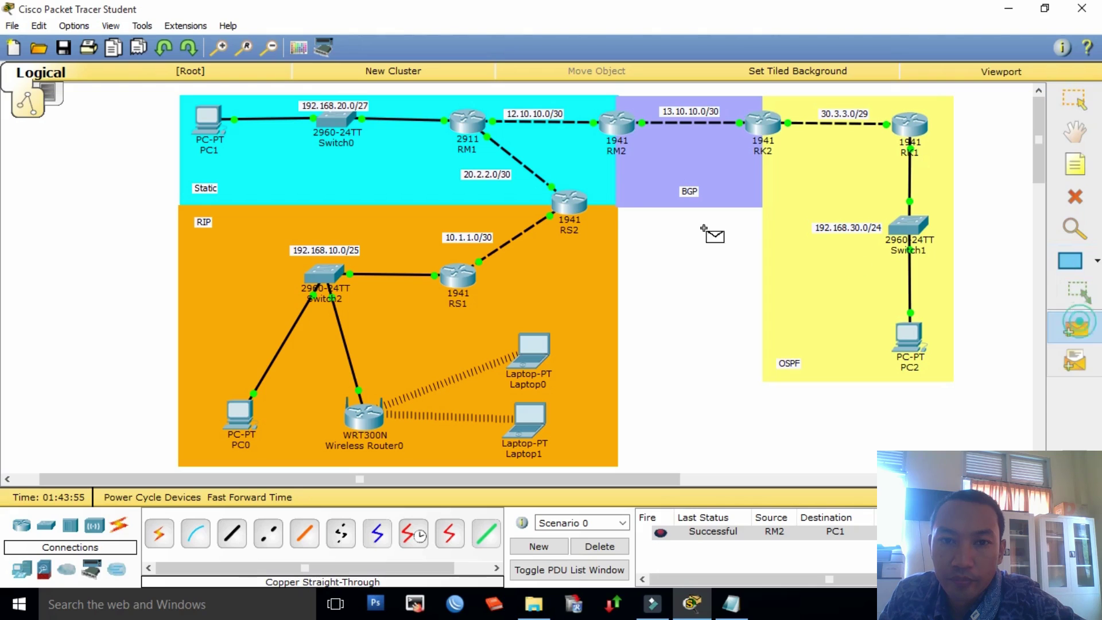
click(570, 202)
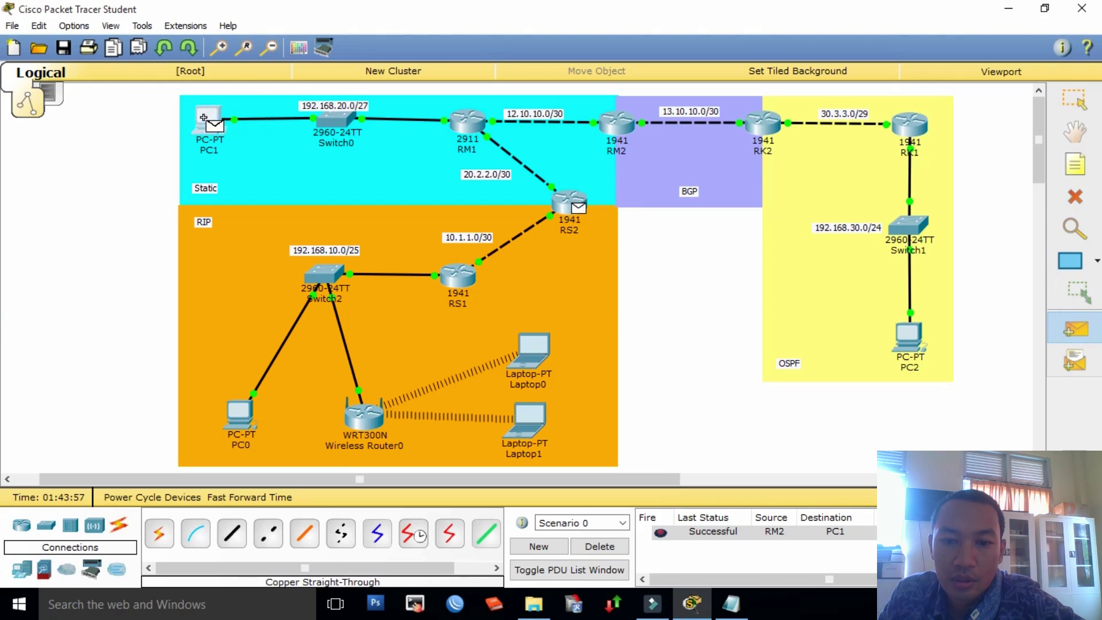
click(204, 118)
key(p)
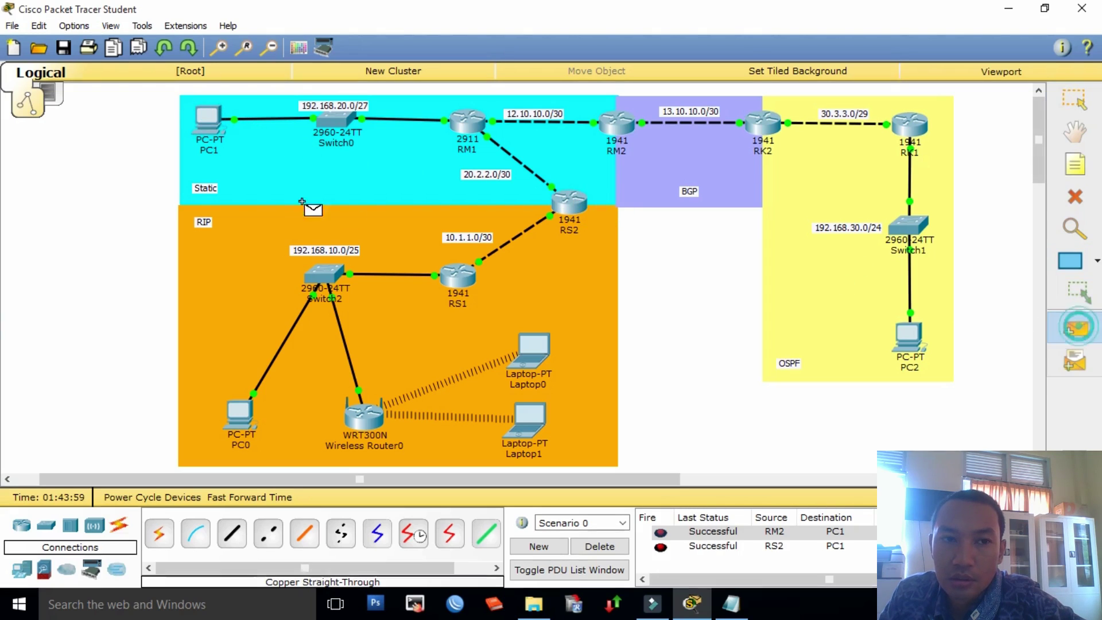
Step: Send one simple PDU from PC1 to RS2 and another from PC1 to RM2
click(217, 129)
click(583, 202)
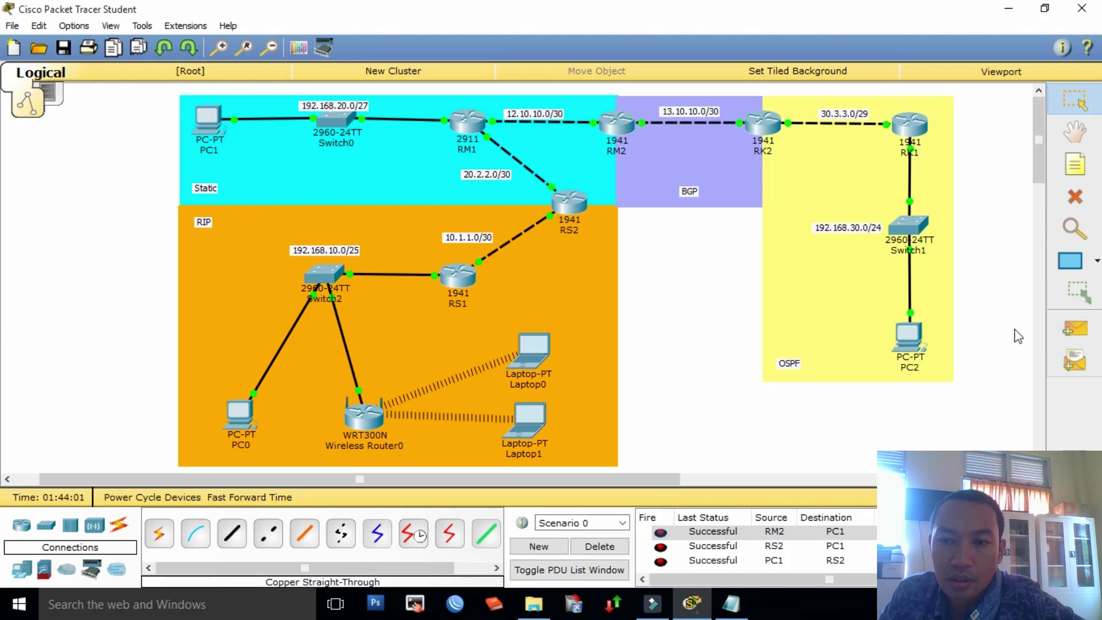
click(1075, 329)
click(214, 124)
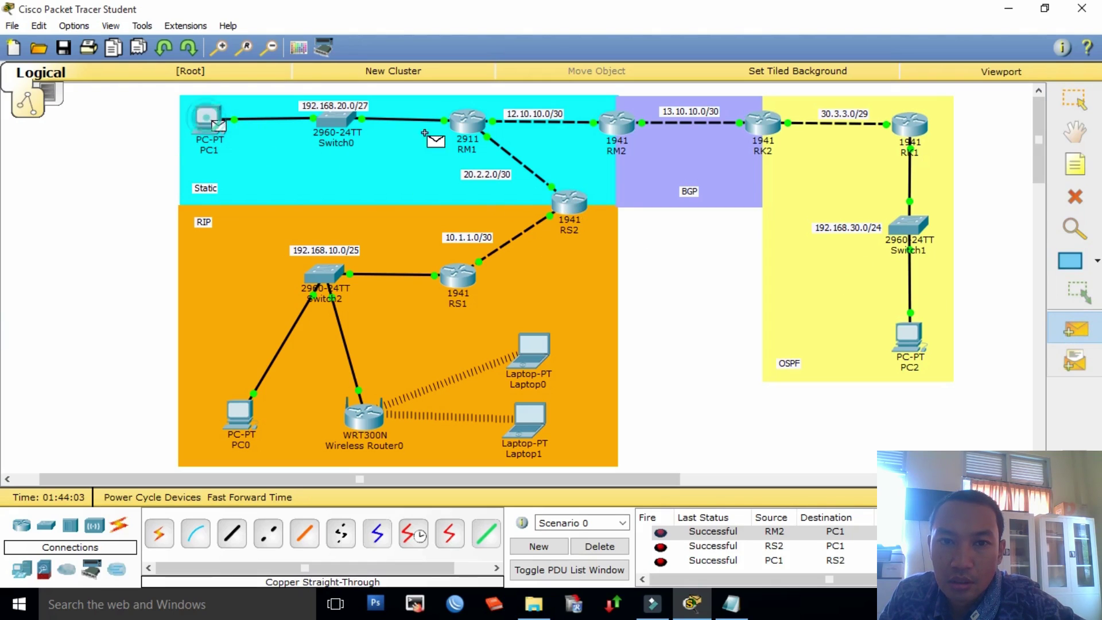
click(617, 123)
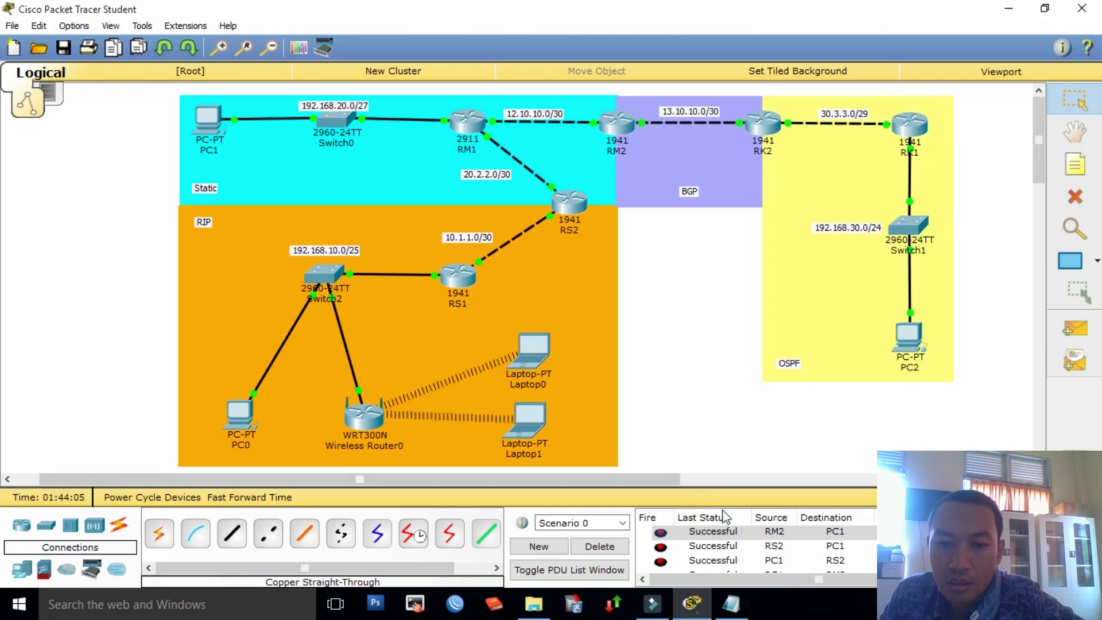
Step: Delete Scenario 0's PDUs and retest the path from PC1 to RM2 with a simple PDU
click(599, 546)
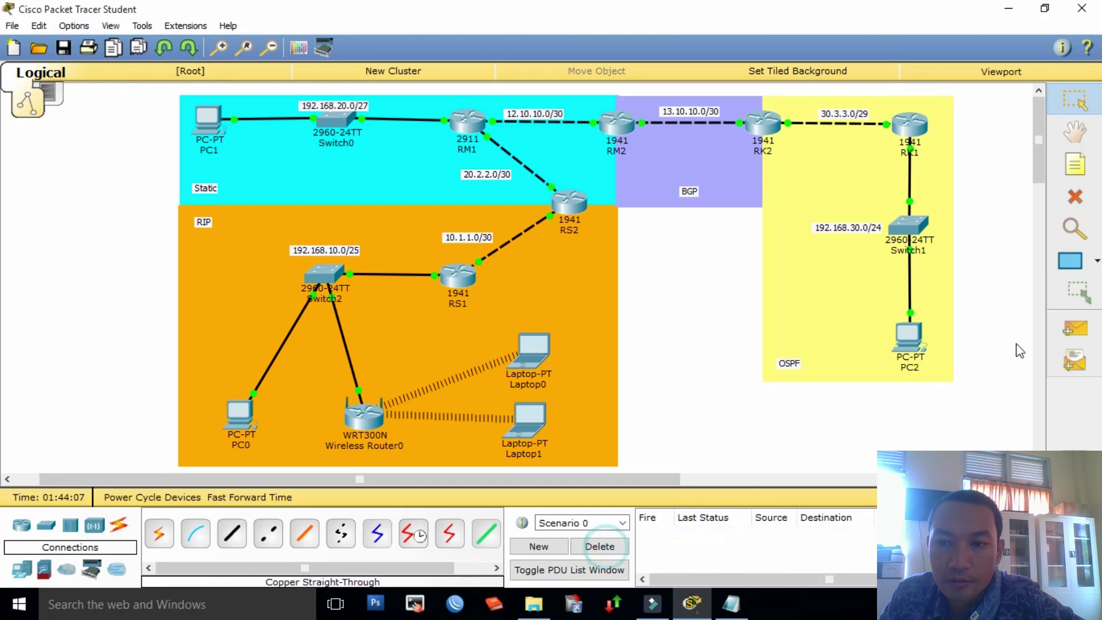
click(1075, 329)
click(209, 118)
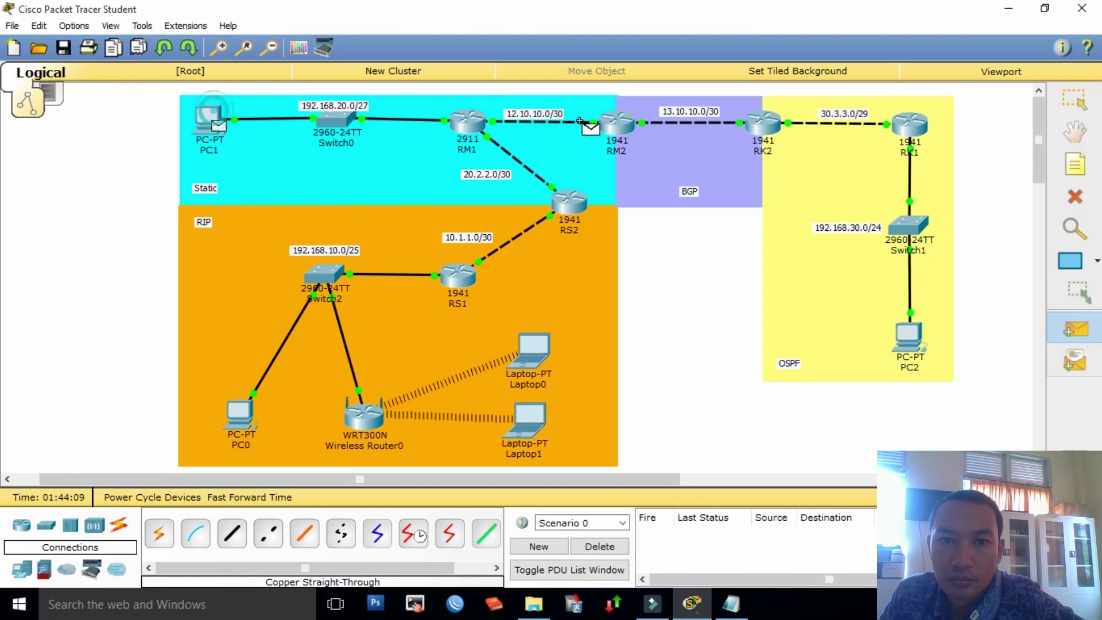
click(617, 122)
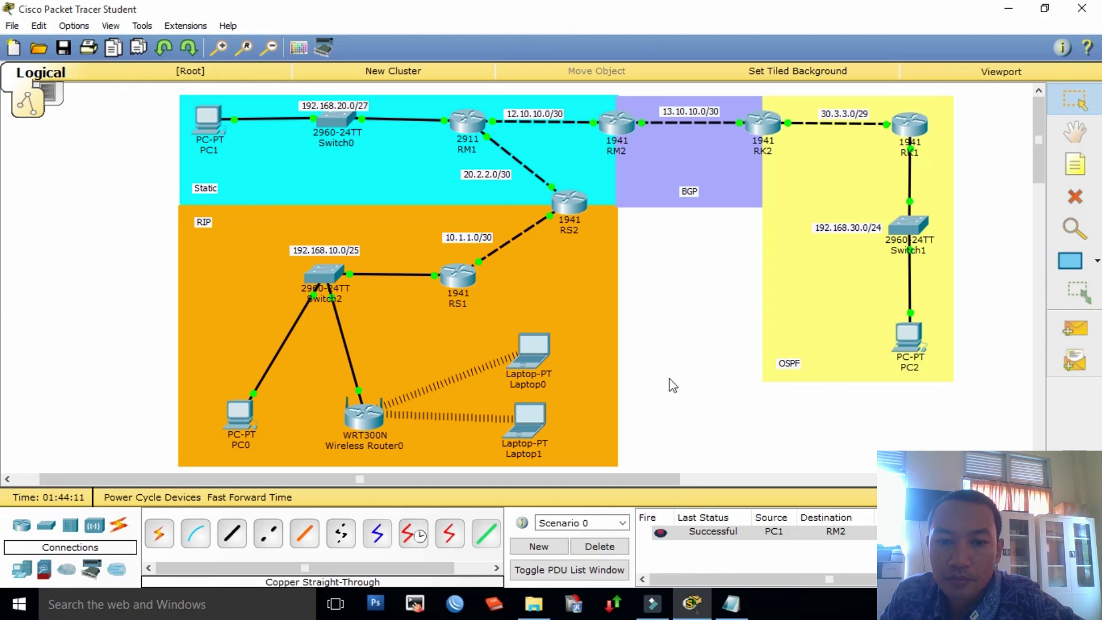
Step: Clear Scenario 0's PDUs and send simple PDUs from PC1 to PC2 and from PC1 to Laptop0
click(600, 546)
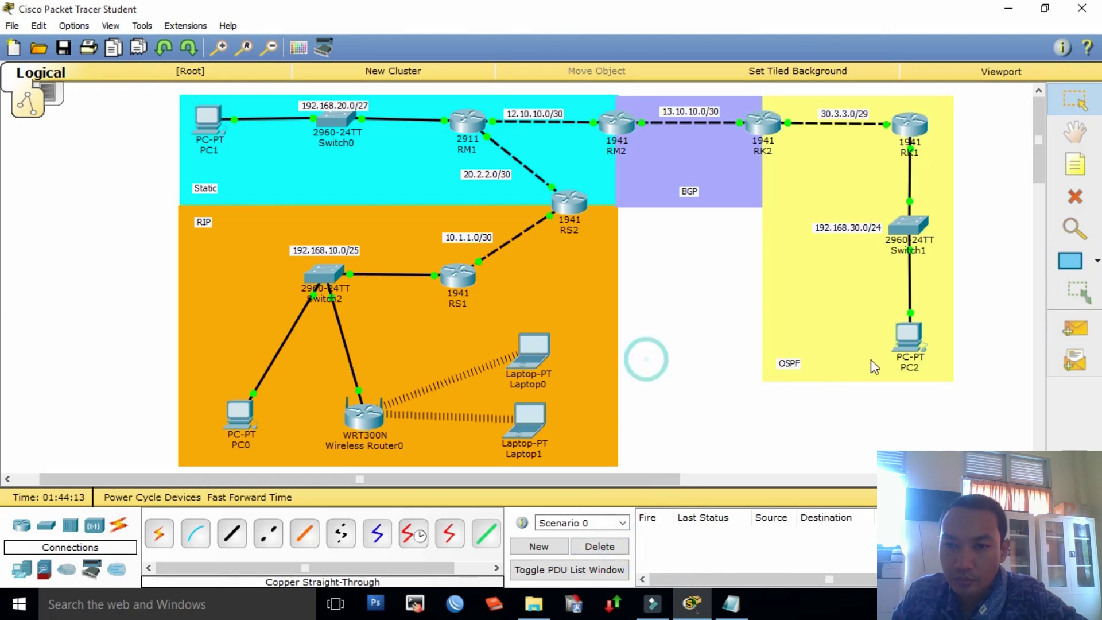
click(1075, 329)
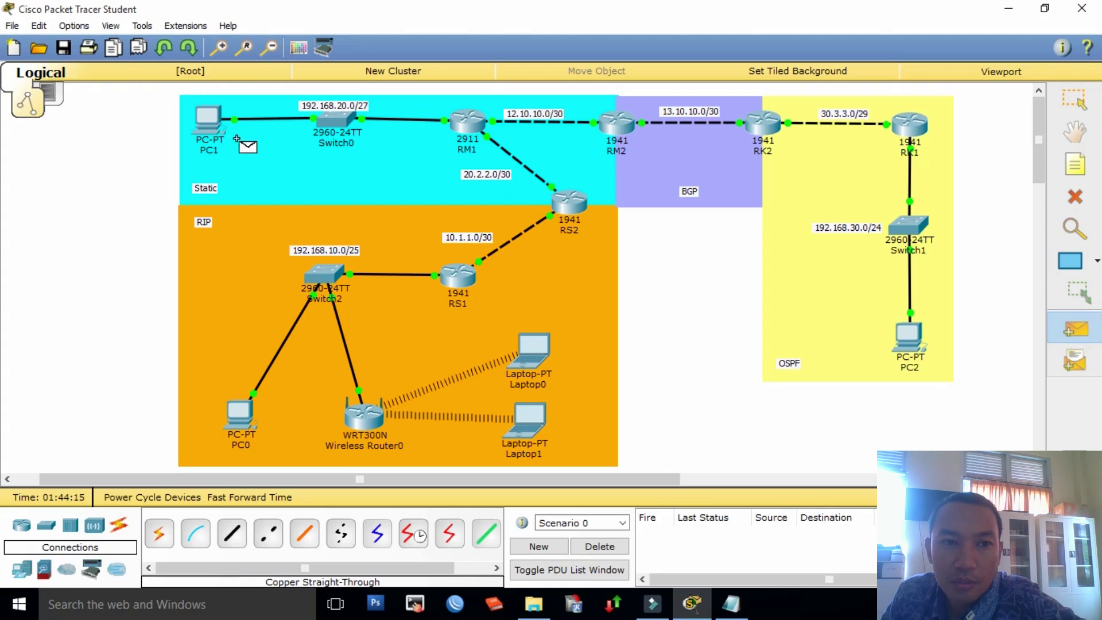
click(202, 118)
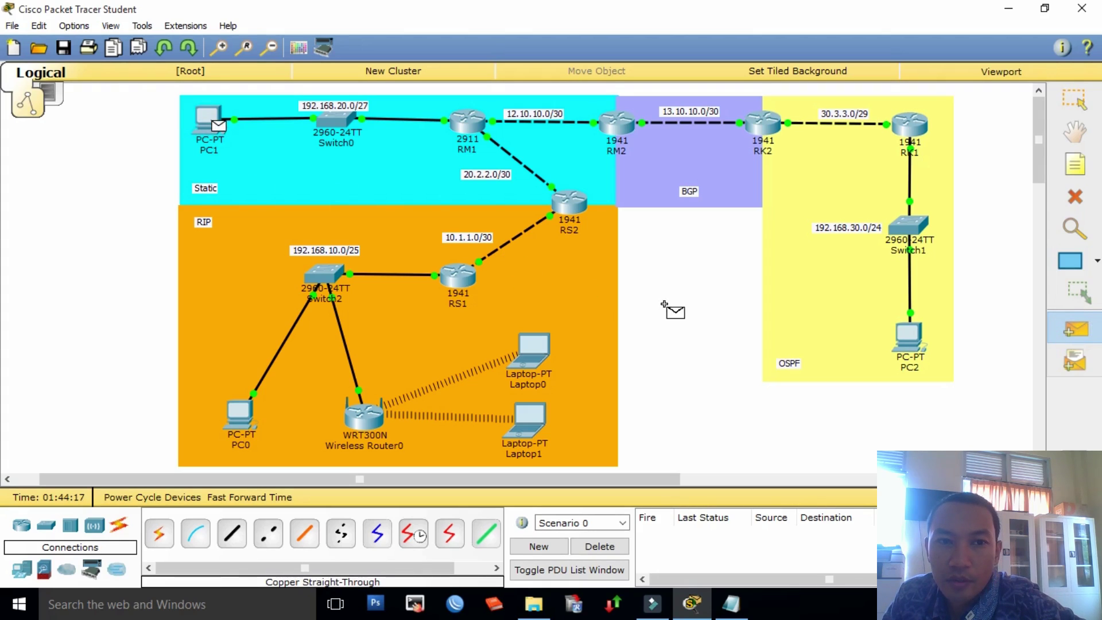
click(908, 335)
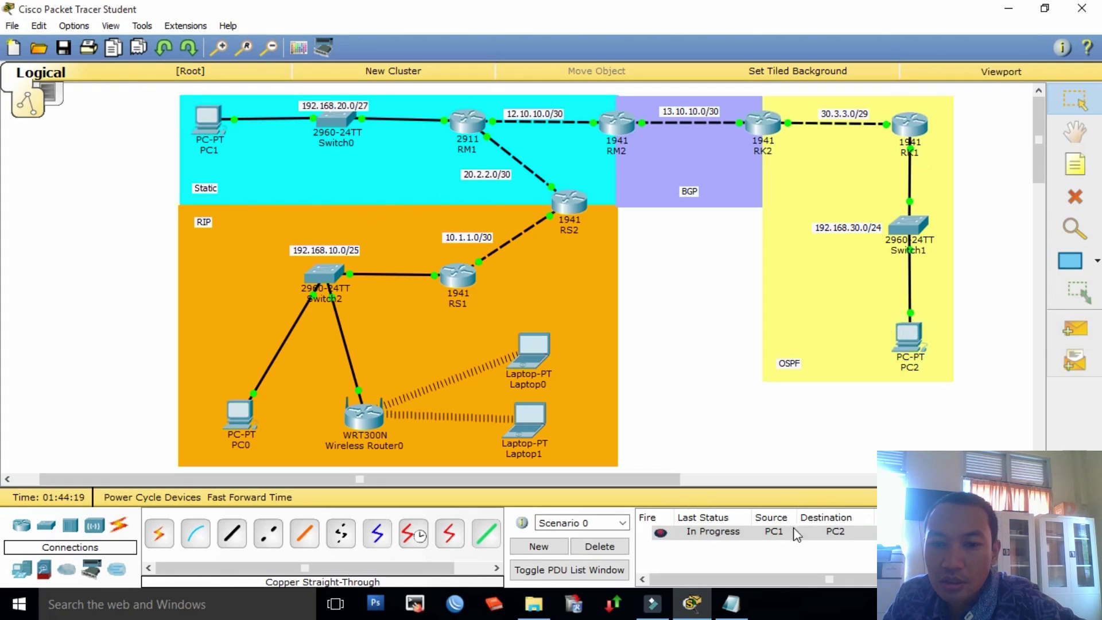
click(1075, 329)
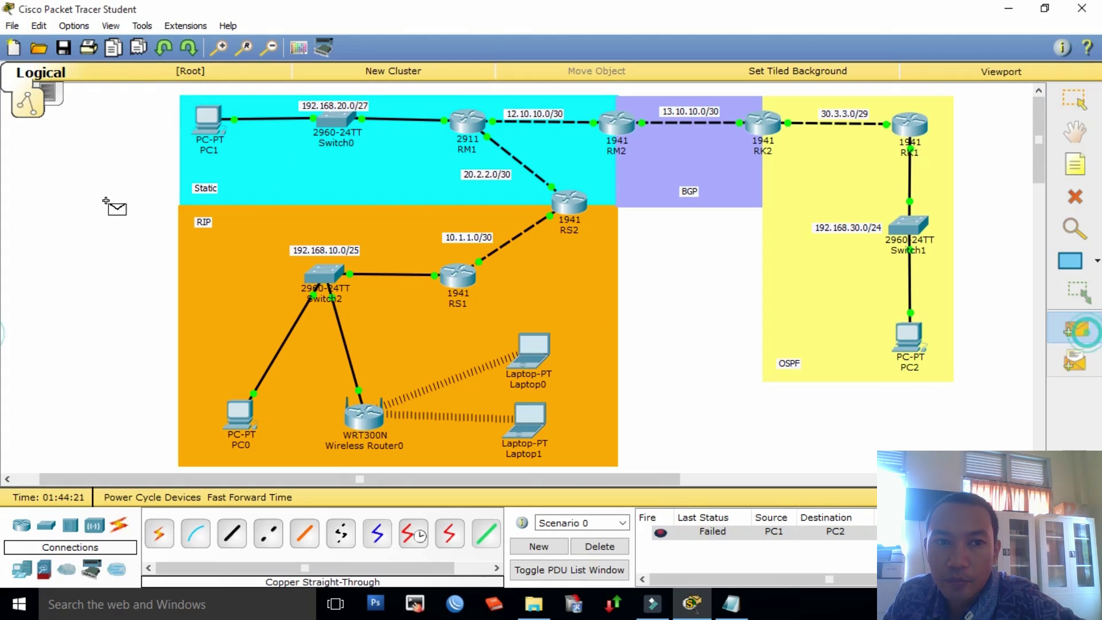
click(206, 132)
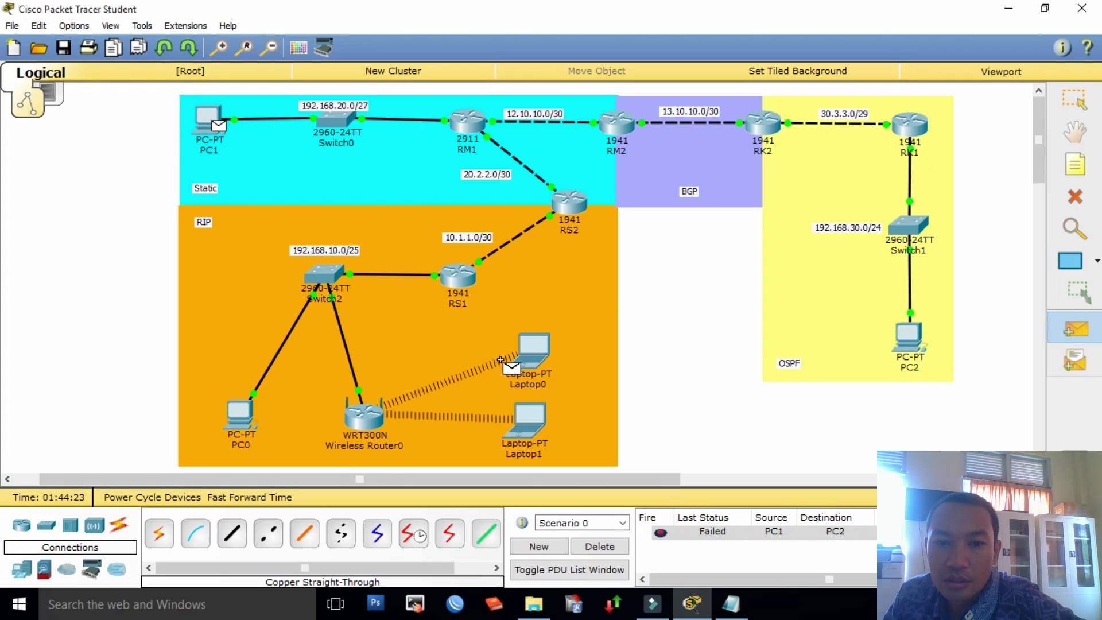
click(528, 355)
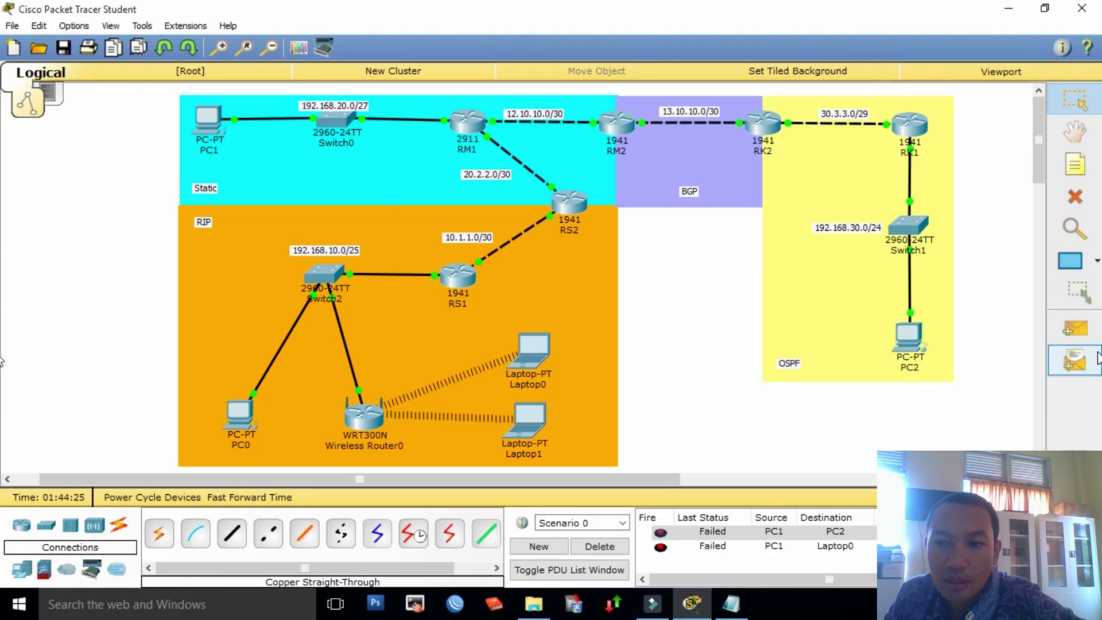
Step: Test RS1 to RK2 and RK1 to RS1 with simple PDUs, and clear Scenario 0's PDUs
click(1075, 329)
click(457, 282)
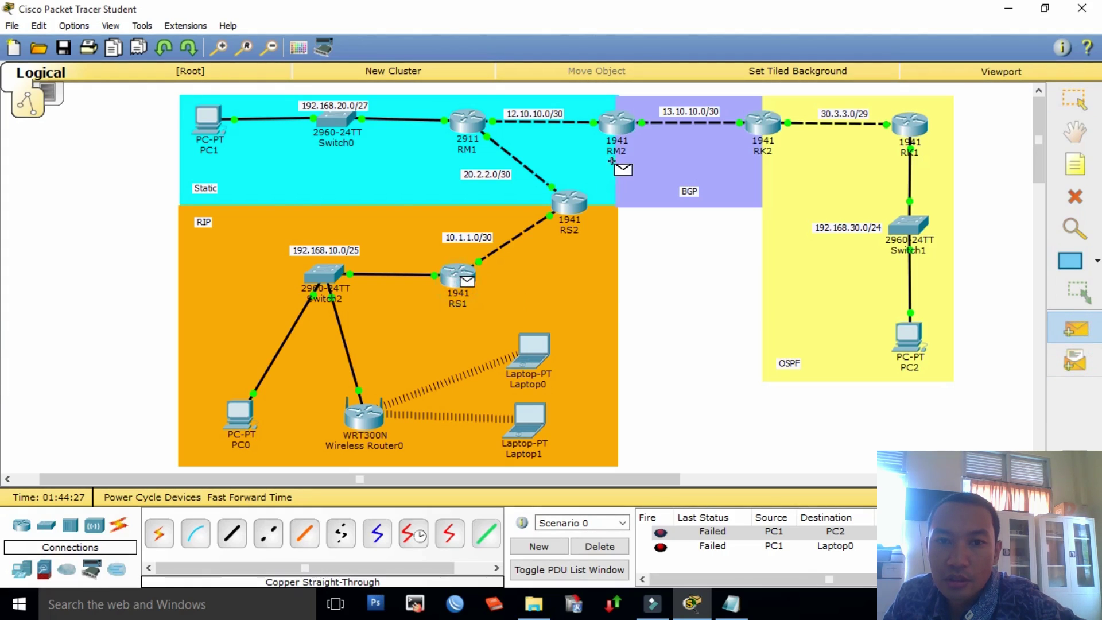
click(781, 125)
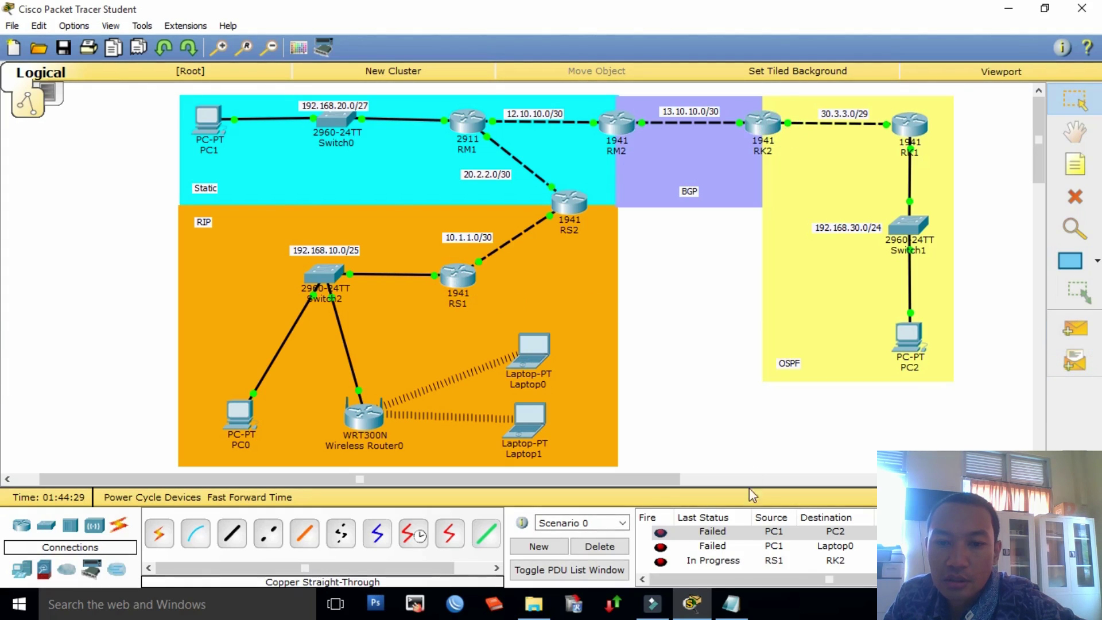
click(1084, 336)
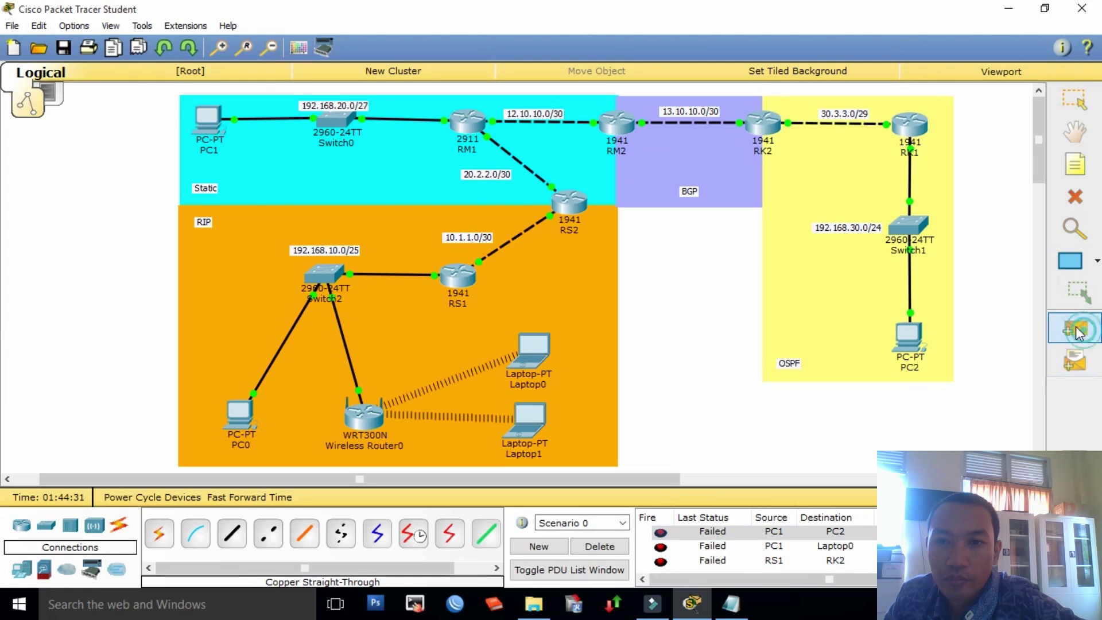
click(909, 126)
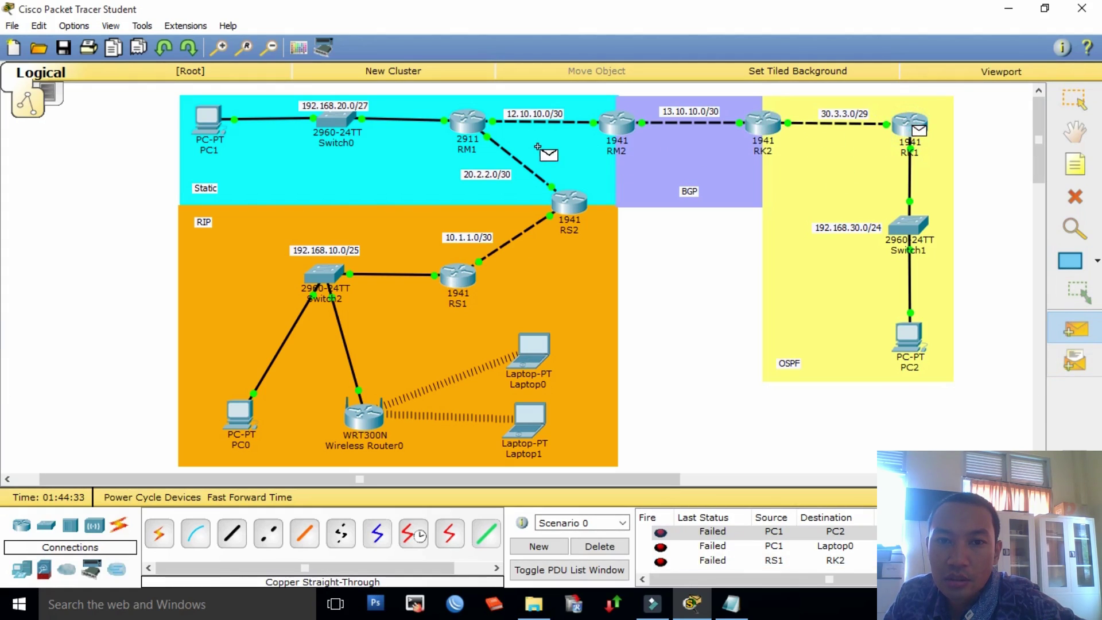
click(468, 280)
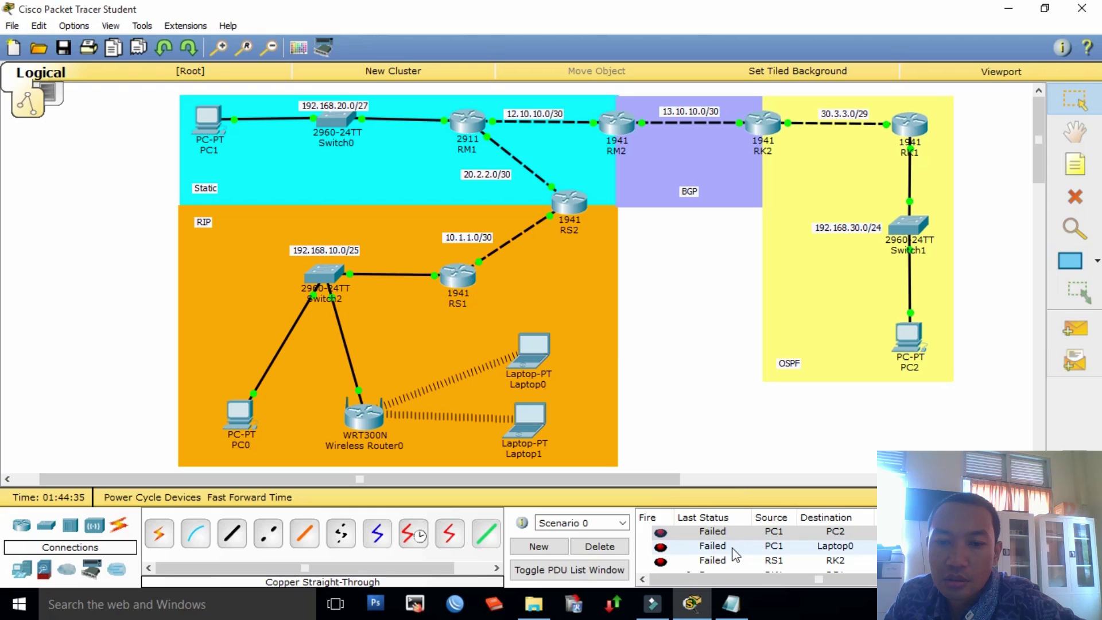
click(608, 552)
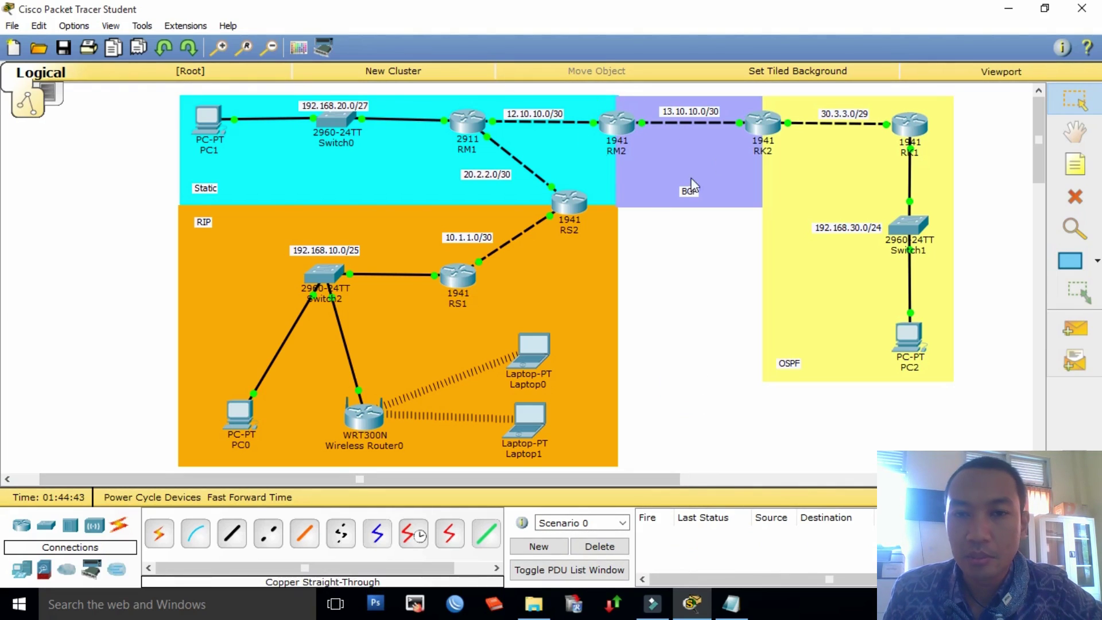
Step: Open router RM2's command line beside the BGP area of the topology and enter global configuration mode
mouse_move(577, 124)
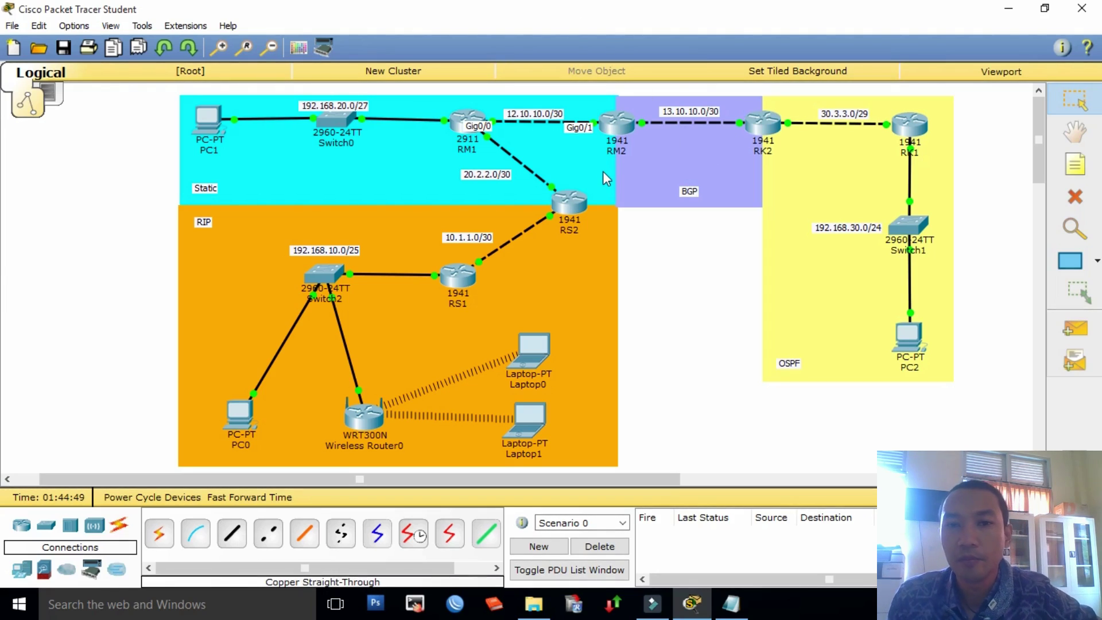
mouse_move(625, 129)
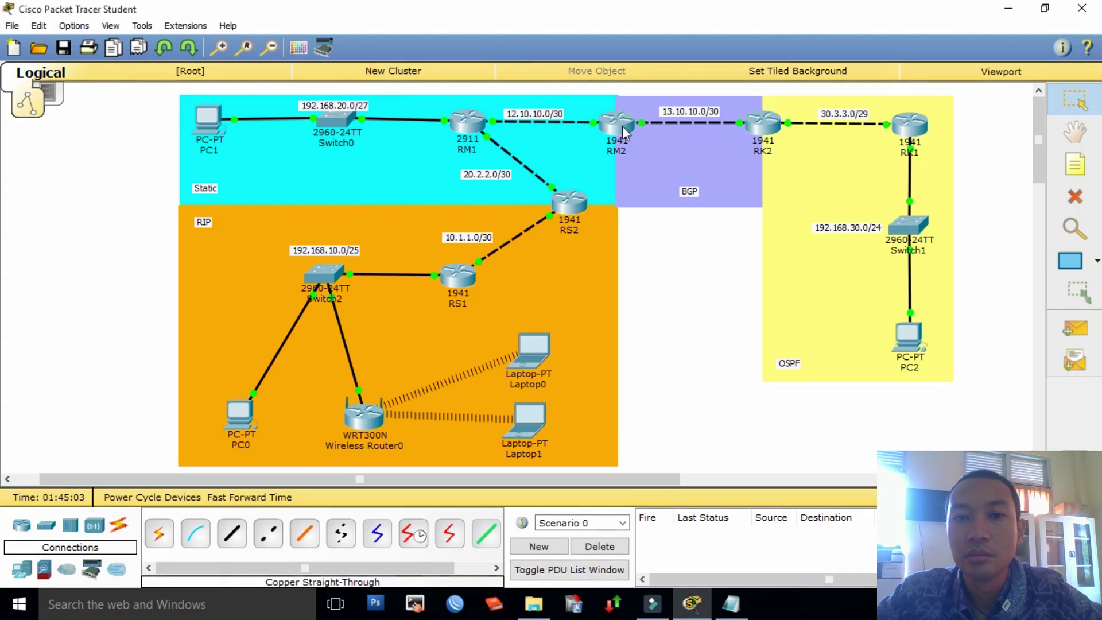
click(686, 303)
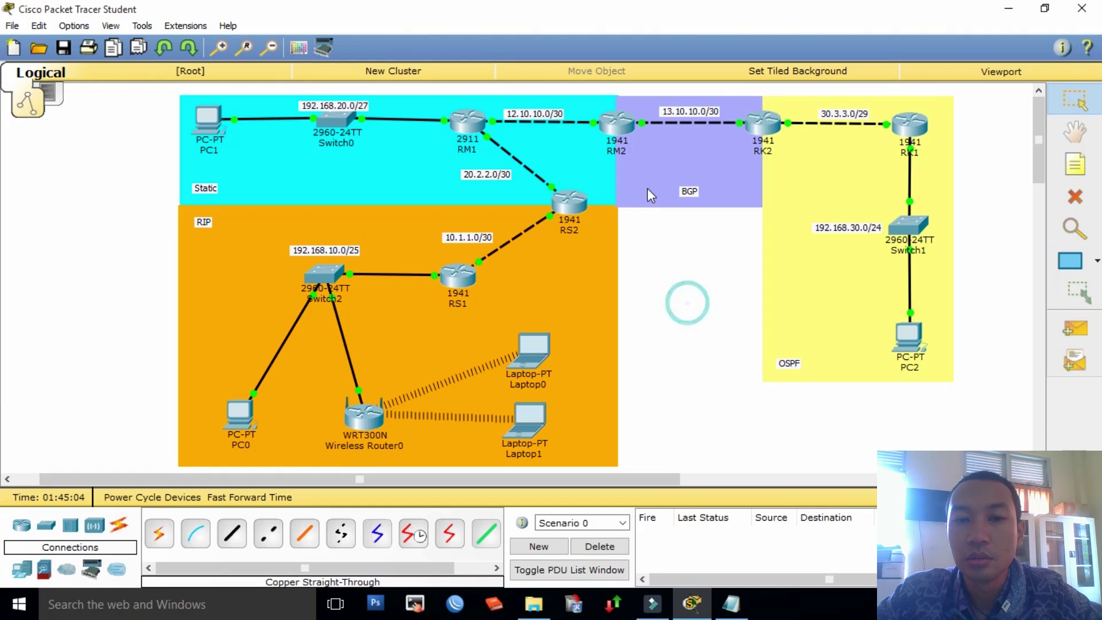
click(616, 126)
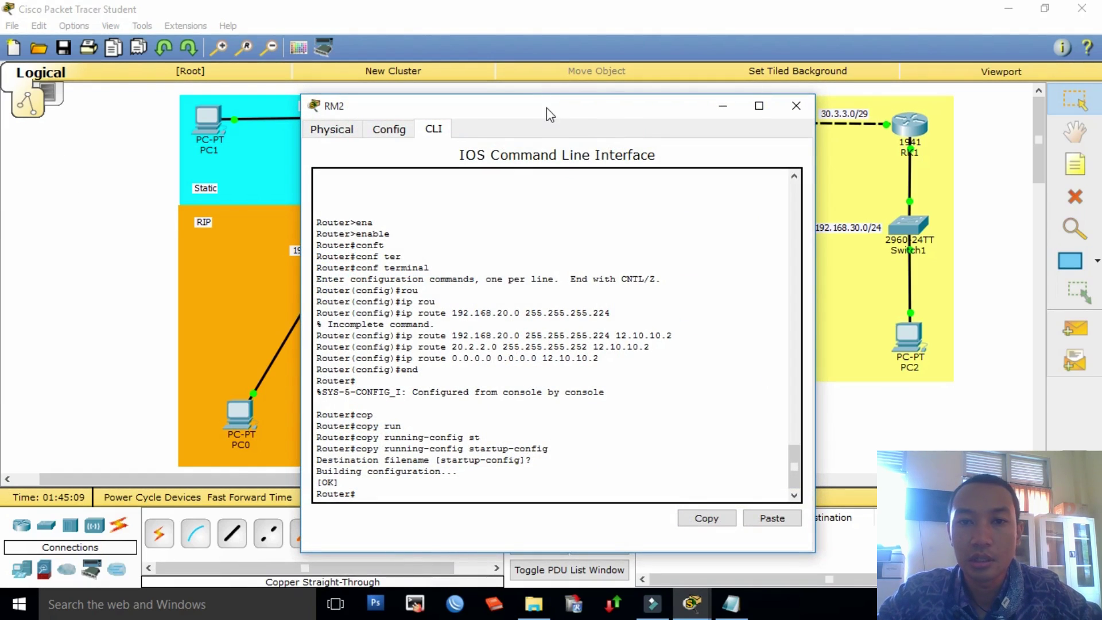
drag(546, 109, 298, 59)
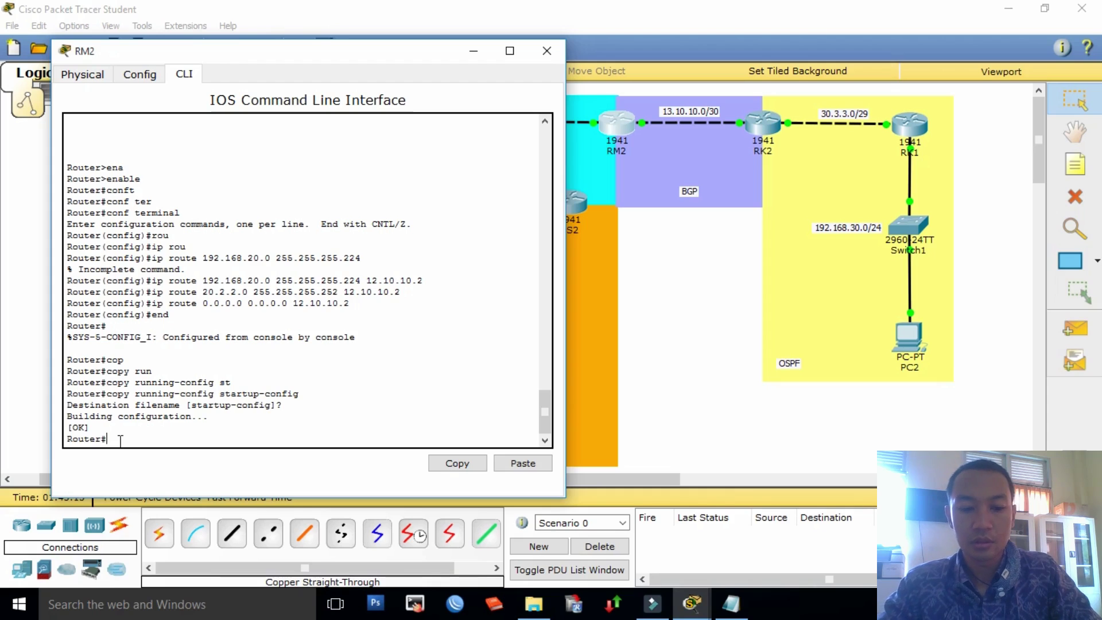
text(f)
key(Tab)
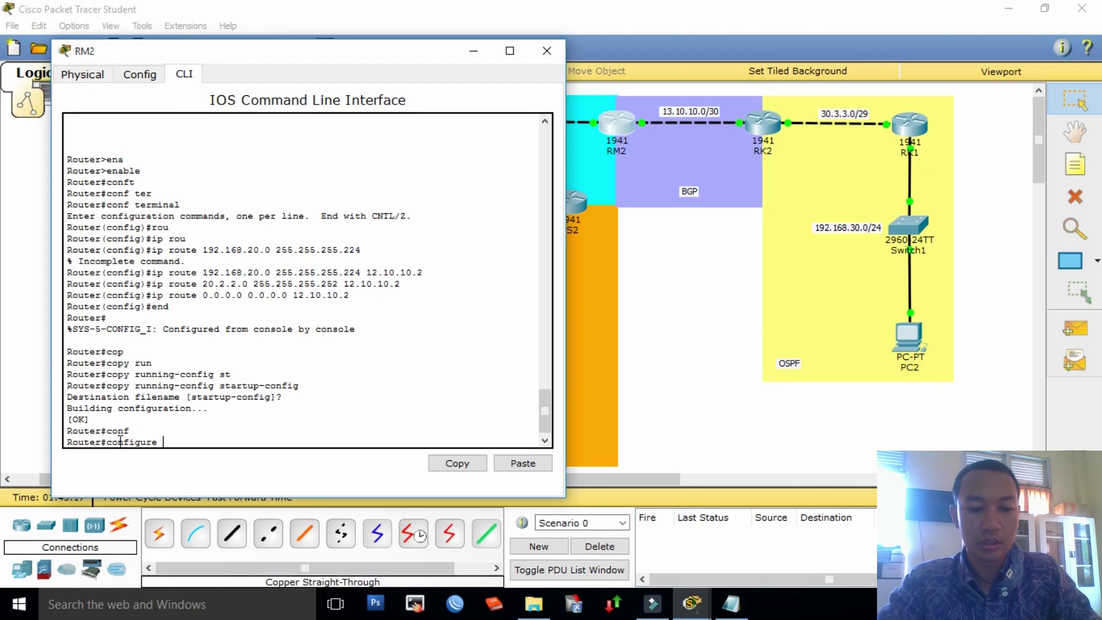
text(ter)
key(Tab)
key(Return)
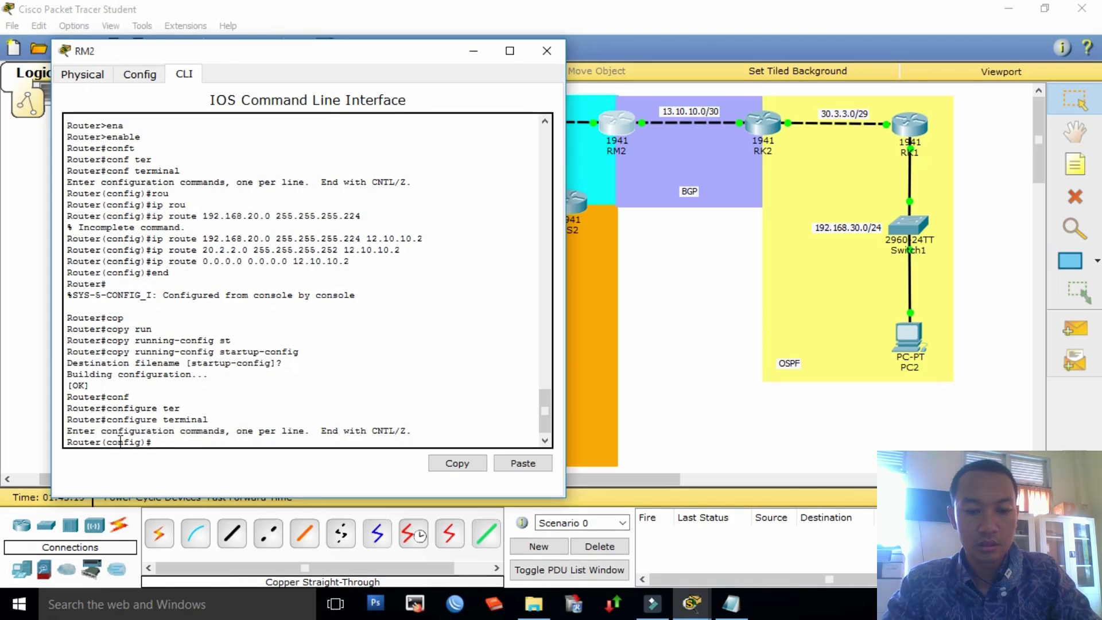
Step: Start BGP routing on RM2 with autonomous system number 13101
text(rou)
key(Tab)
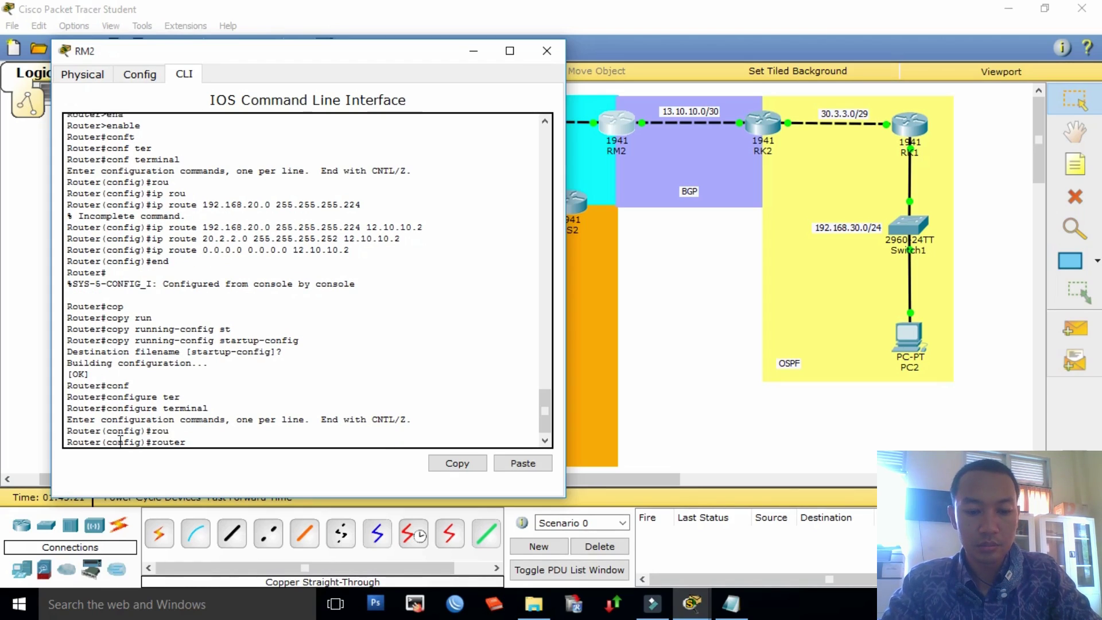
text(bg)
key(Tab)
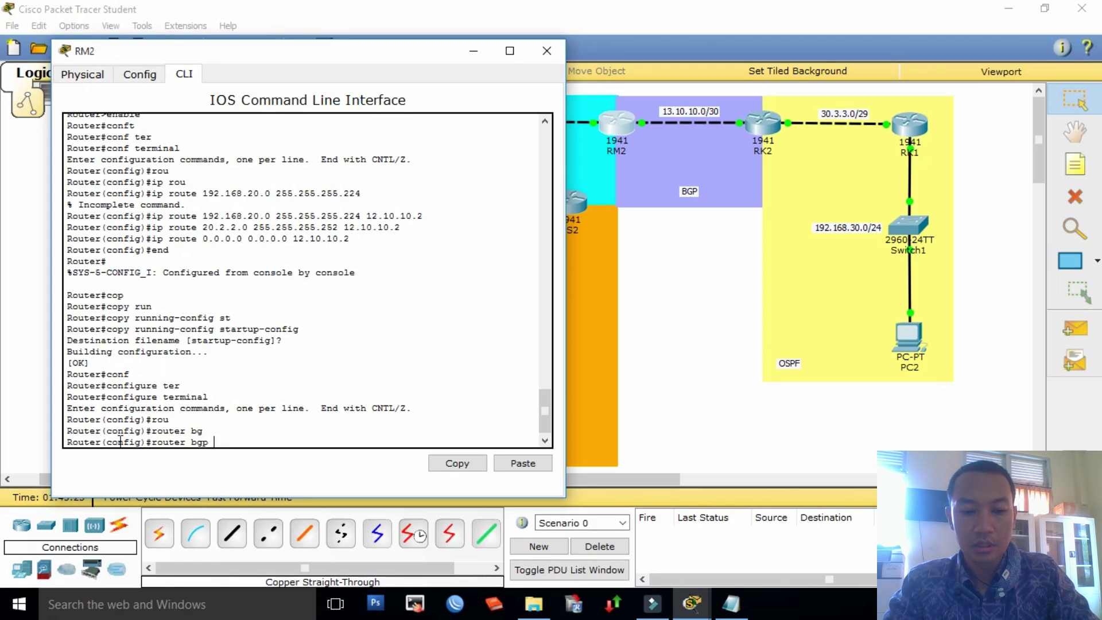
text(1)
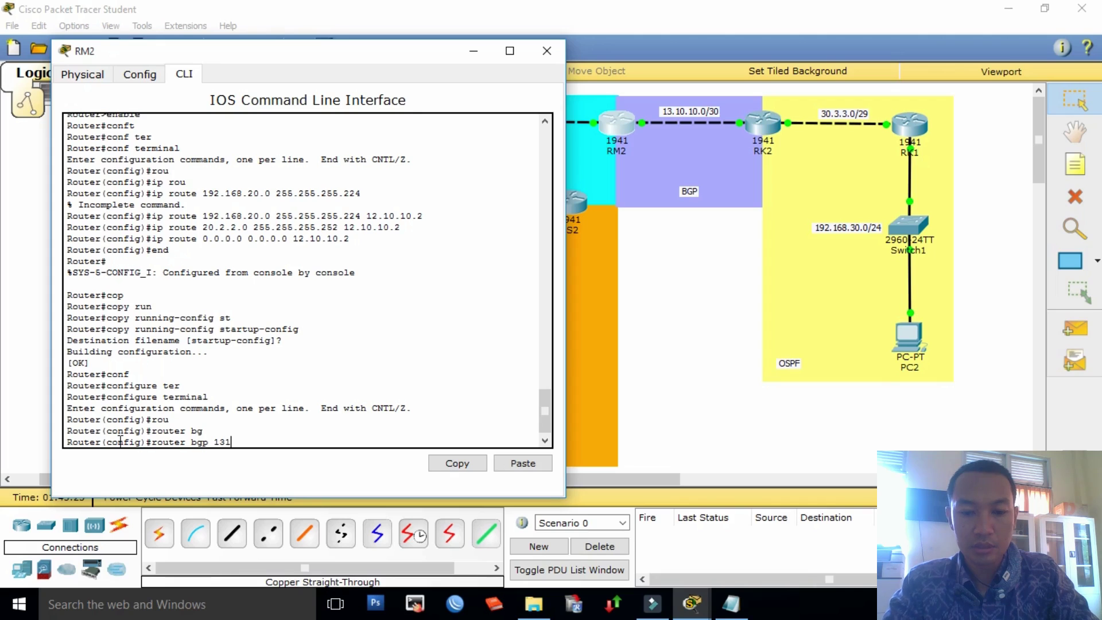
text(3.01)
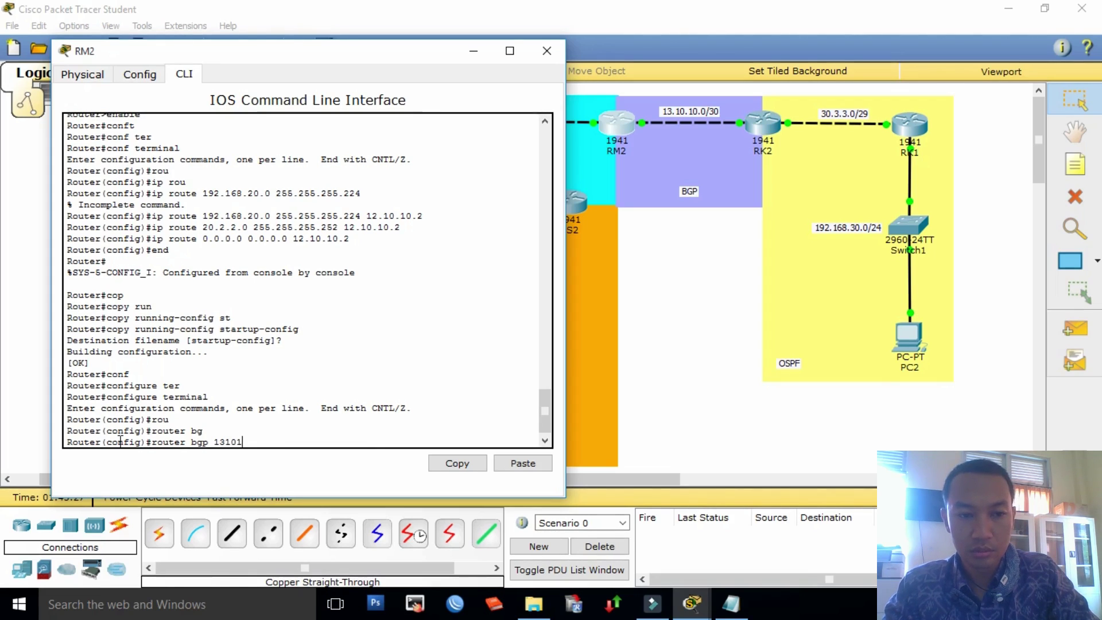
key(Return)
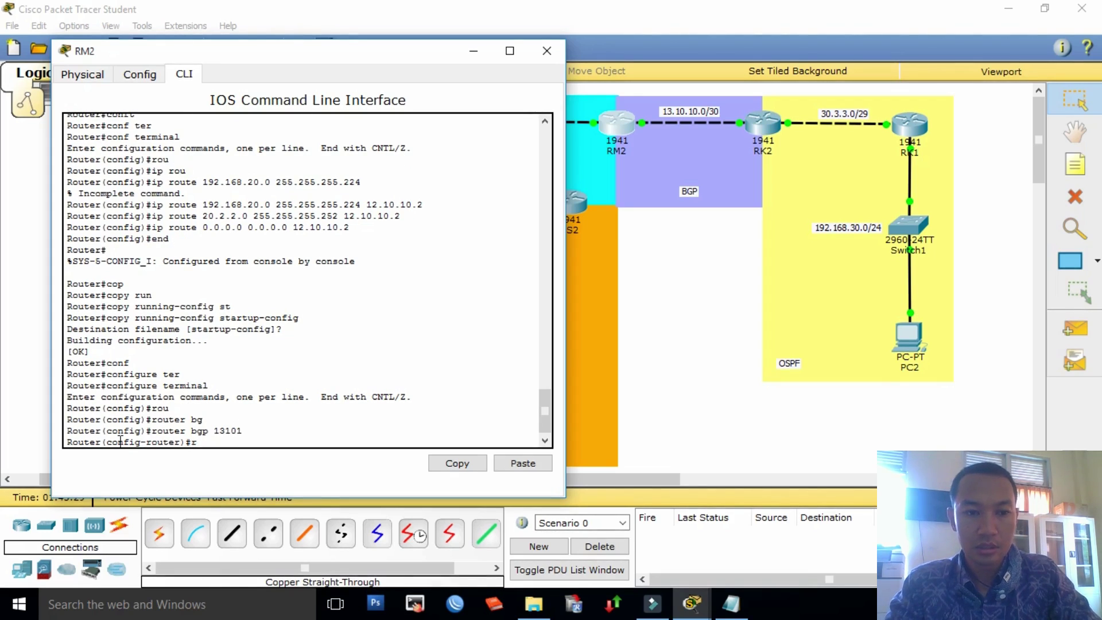
Step: Redistribute RM2's static routes into its BGP process
text(redi)
key(Tab)
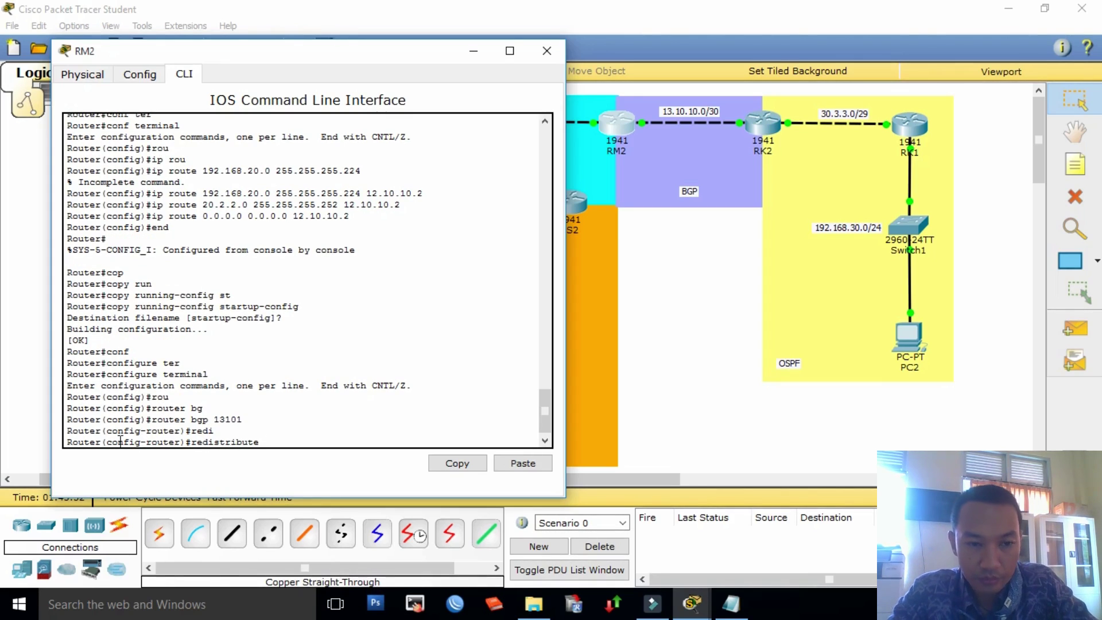
text(st)
key(Tab)
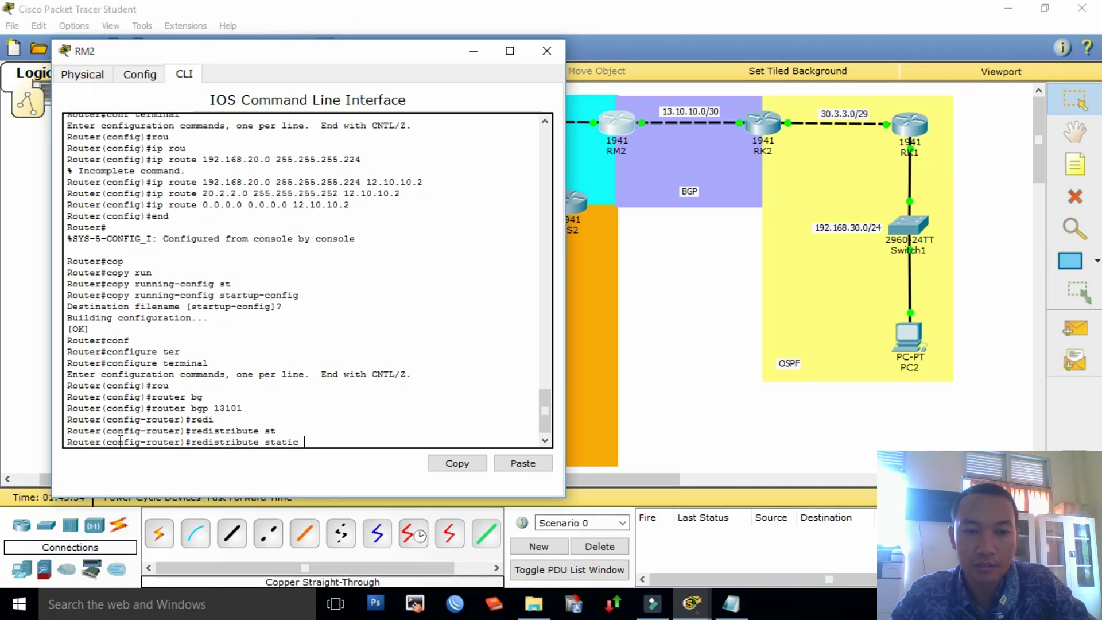
key(Return)
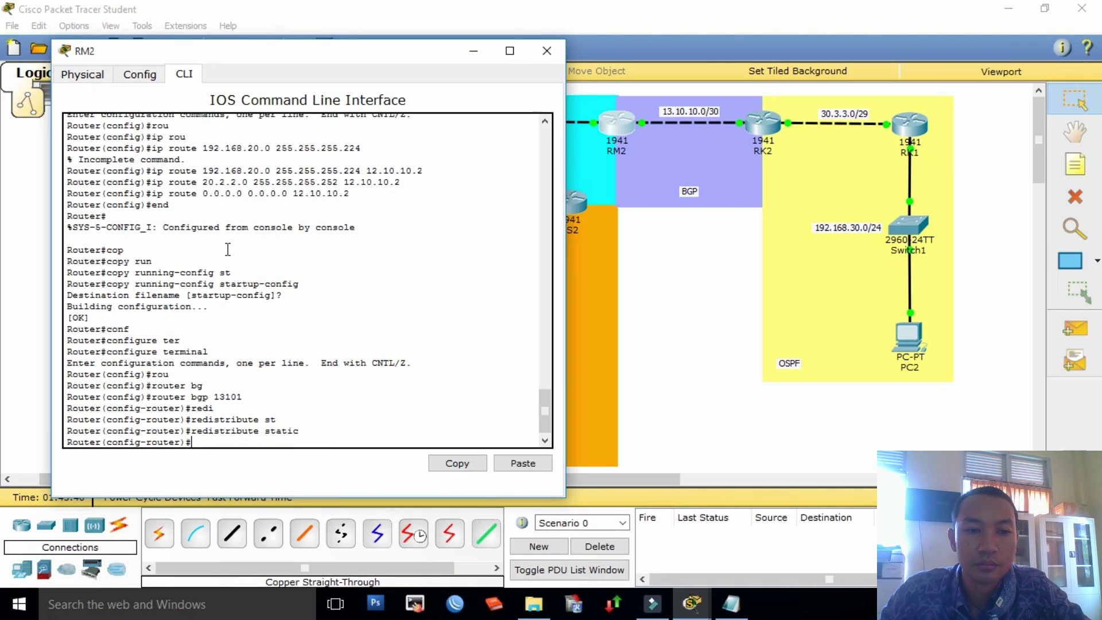
Step: Check the redistribution commands noted in referensi.txt in Notepad, and return to the Packet Tracer topology with RM2's window closed
key(alt+Tab)
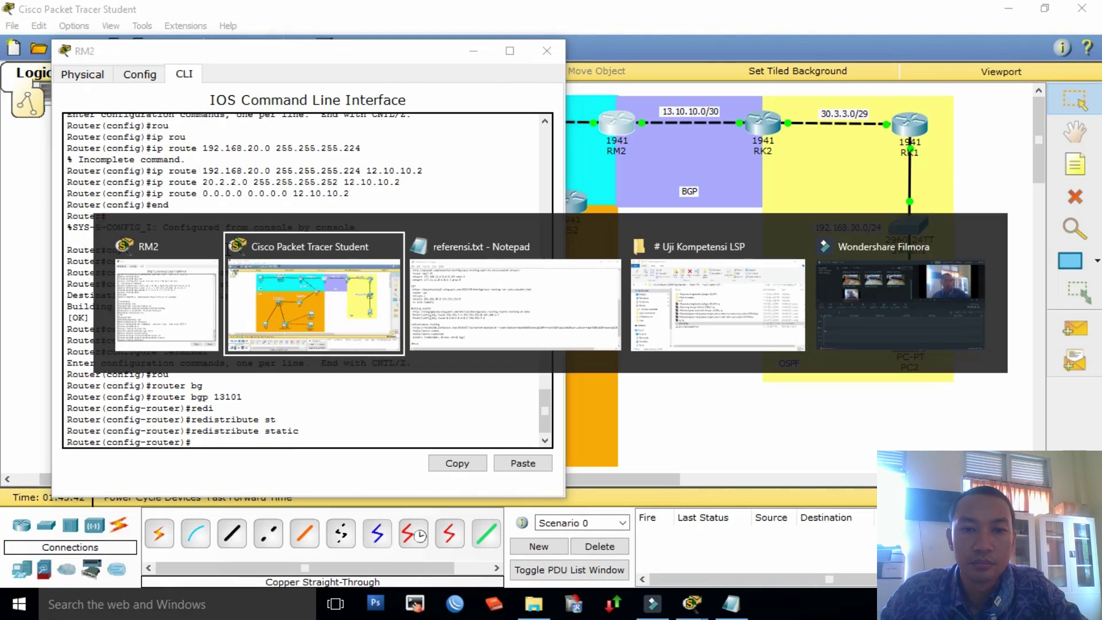
key(alt+Tab)
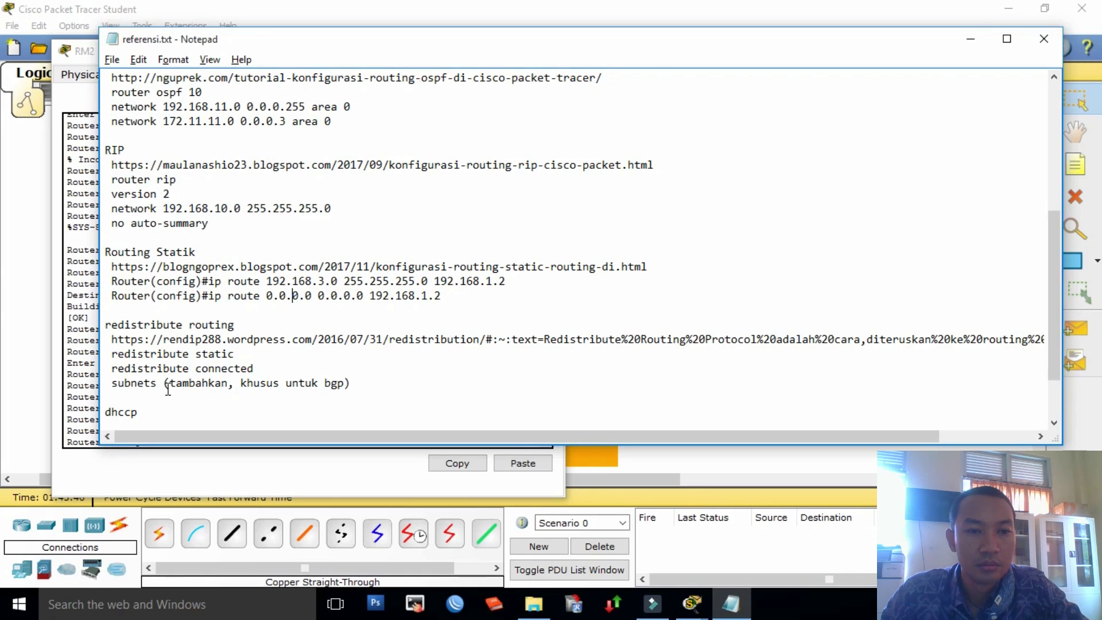
key(alt+Tab)
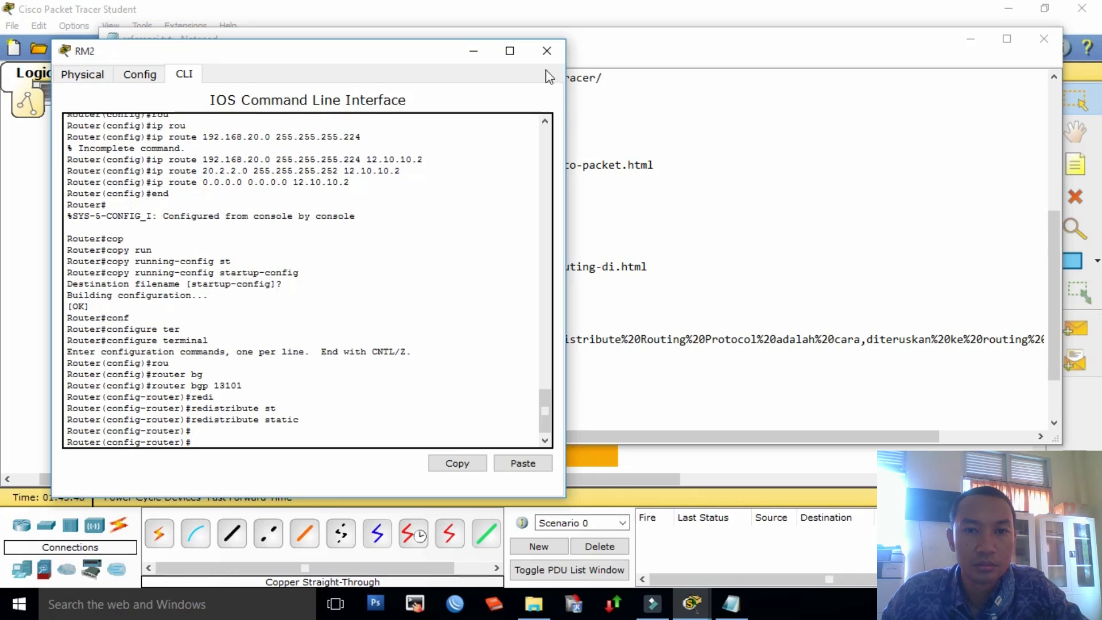
click(546, 51)
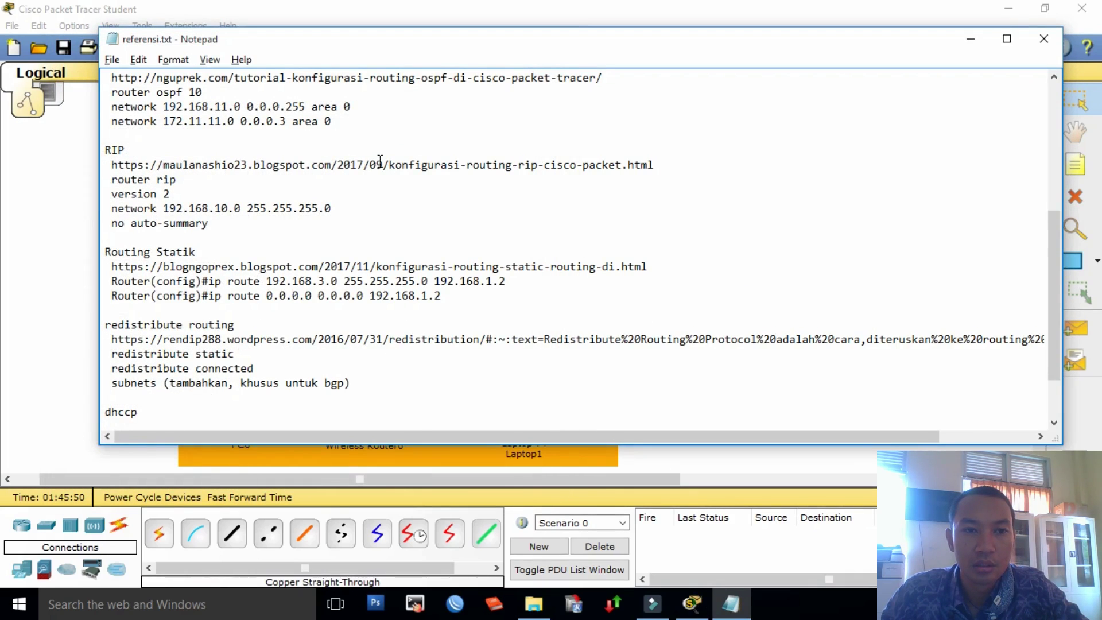
click(68, 221)
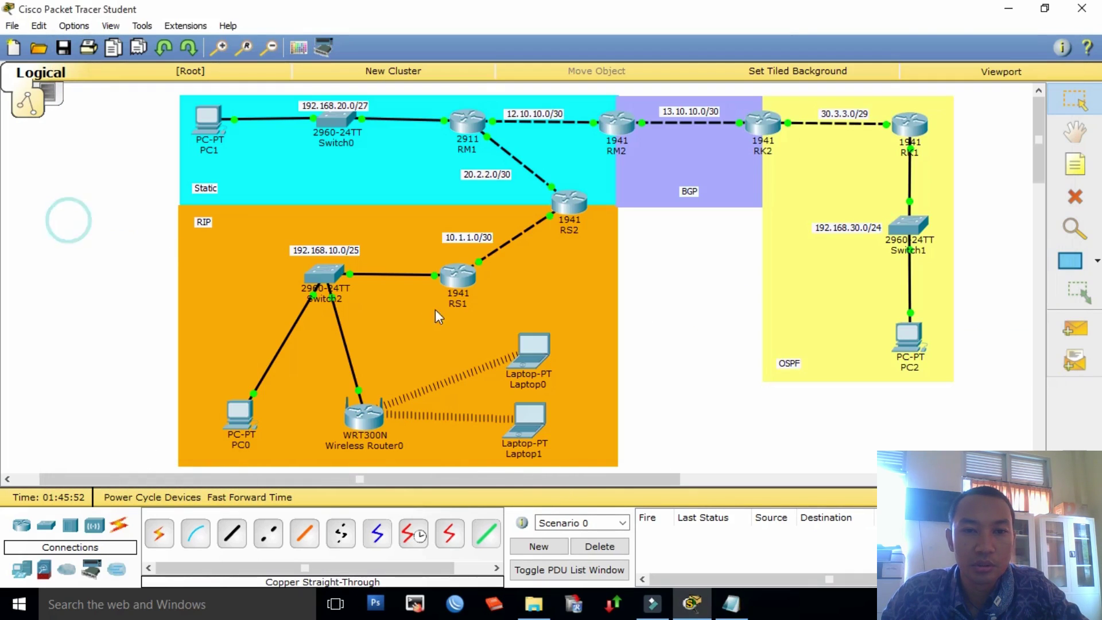
Step: Open router RS2's command line at the border of the RIP and static areas and enter global configuration mode
click(566, 205)
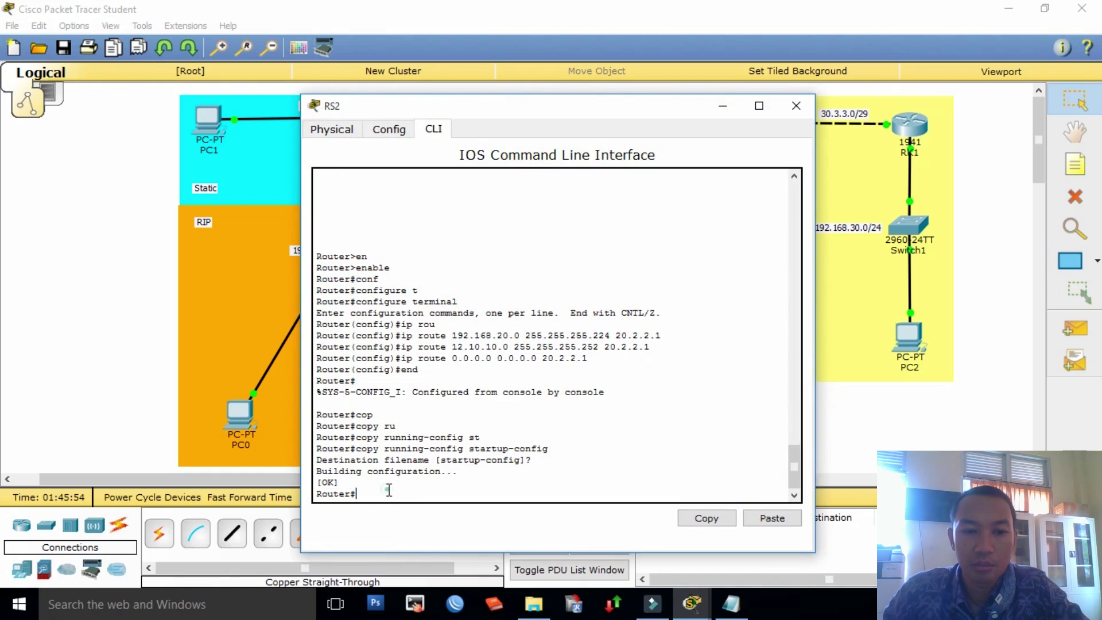
text(con)
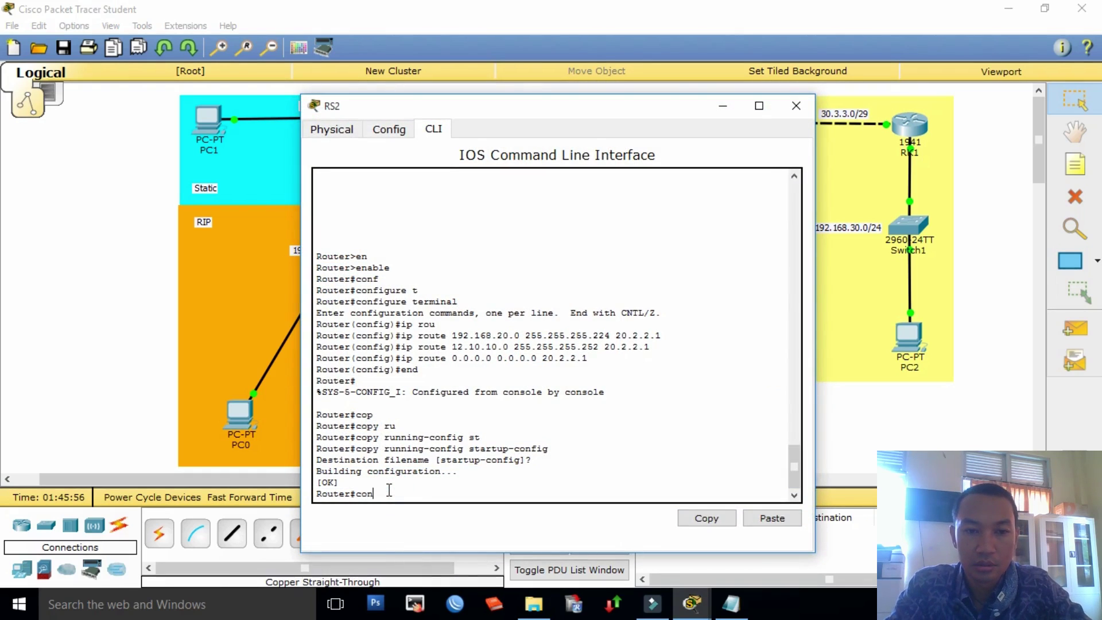
text(f)
key(Tab)
text(te)
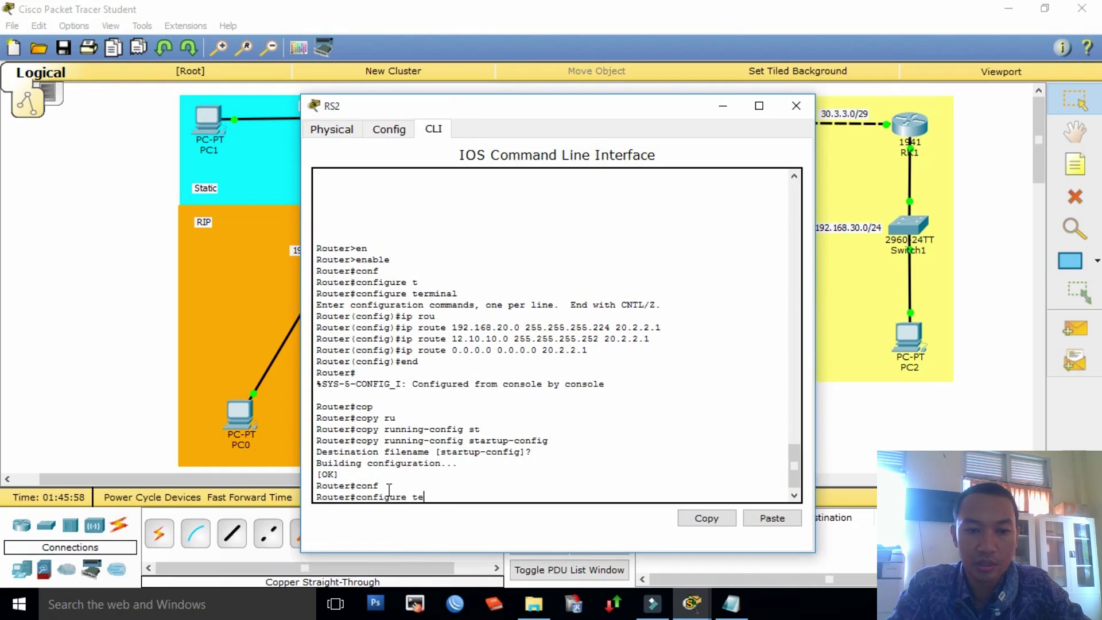
text(r)
key(Tab)
key(Return)
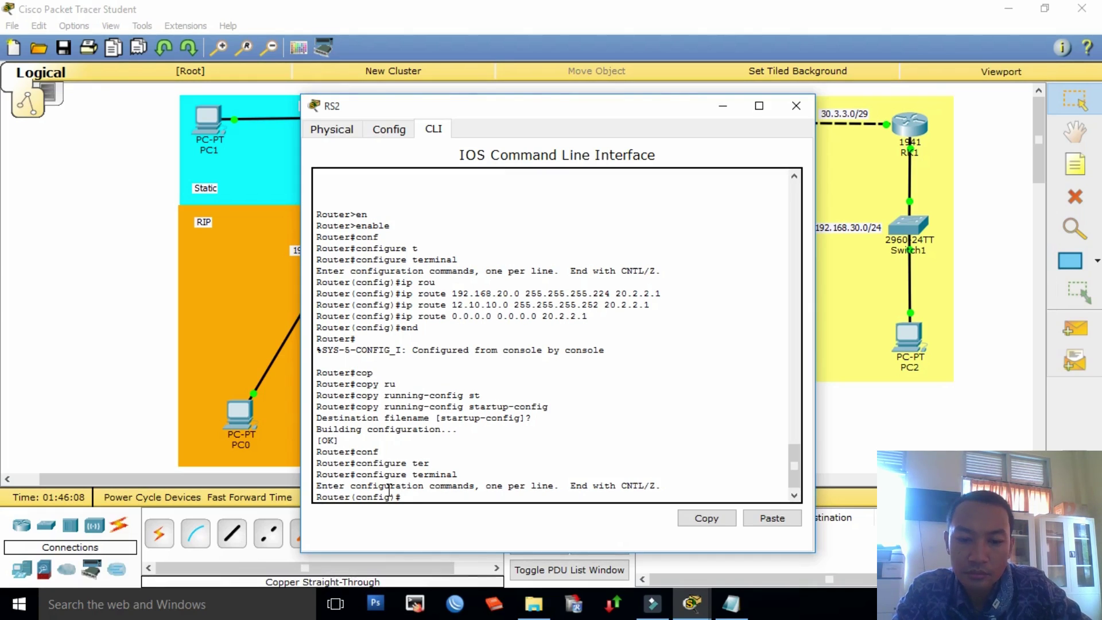
Step: Enter RIP router configuration mode on RS2
text(u)
key(Tab)
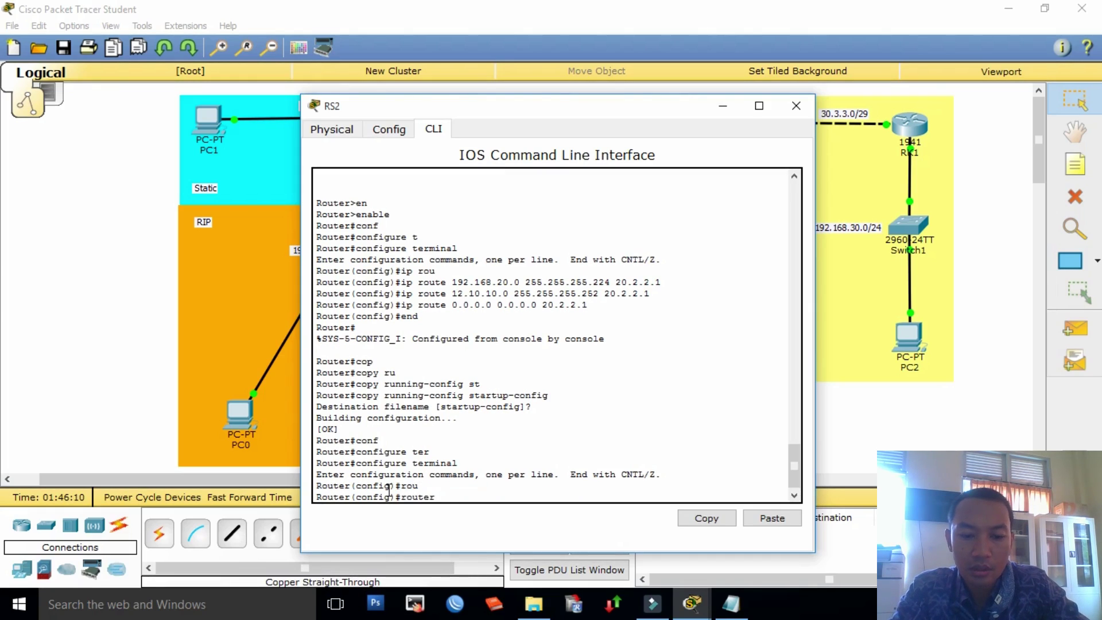
text(ri)
key(Tab)
key(Return)
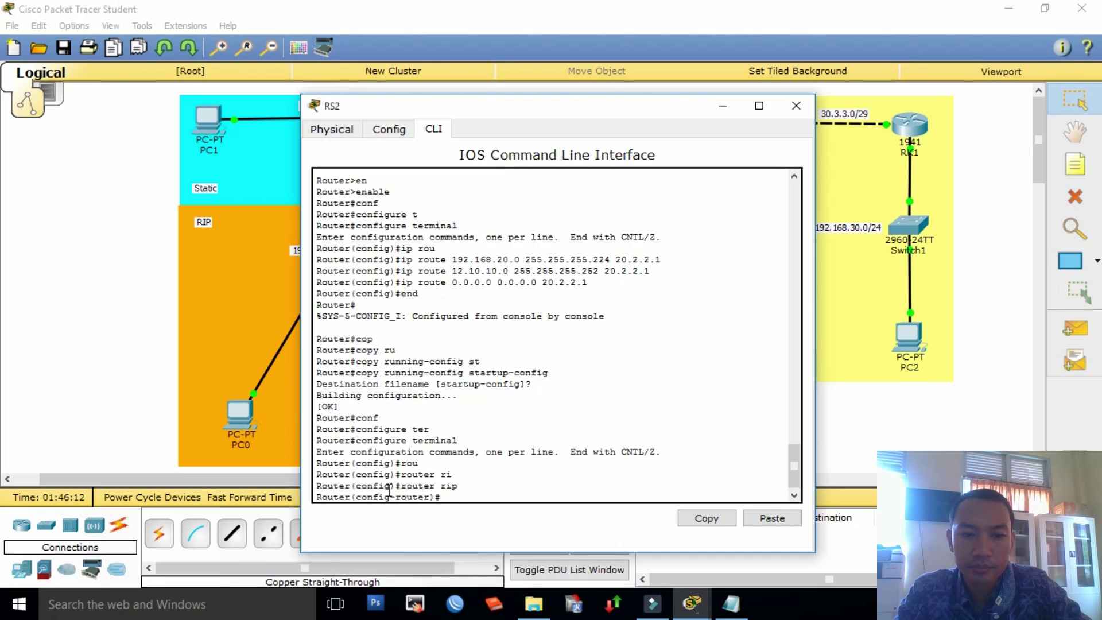
Step: Redistribute RS2's static routes into its RIP process
text(redis)
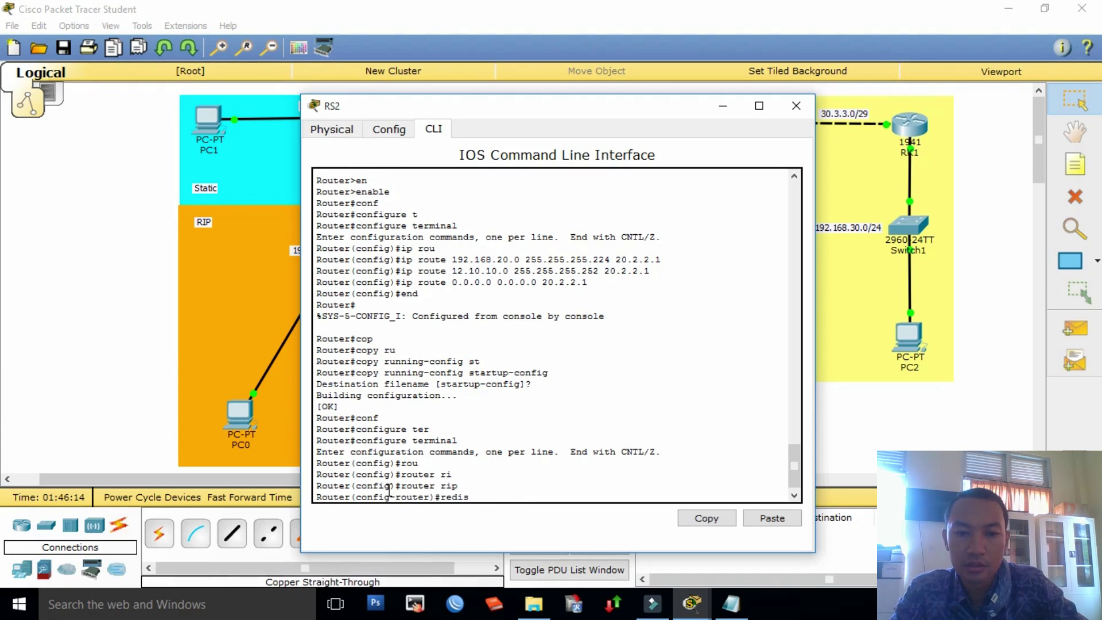
key(Tab)
text(s)
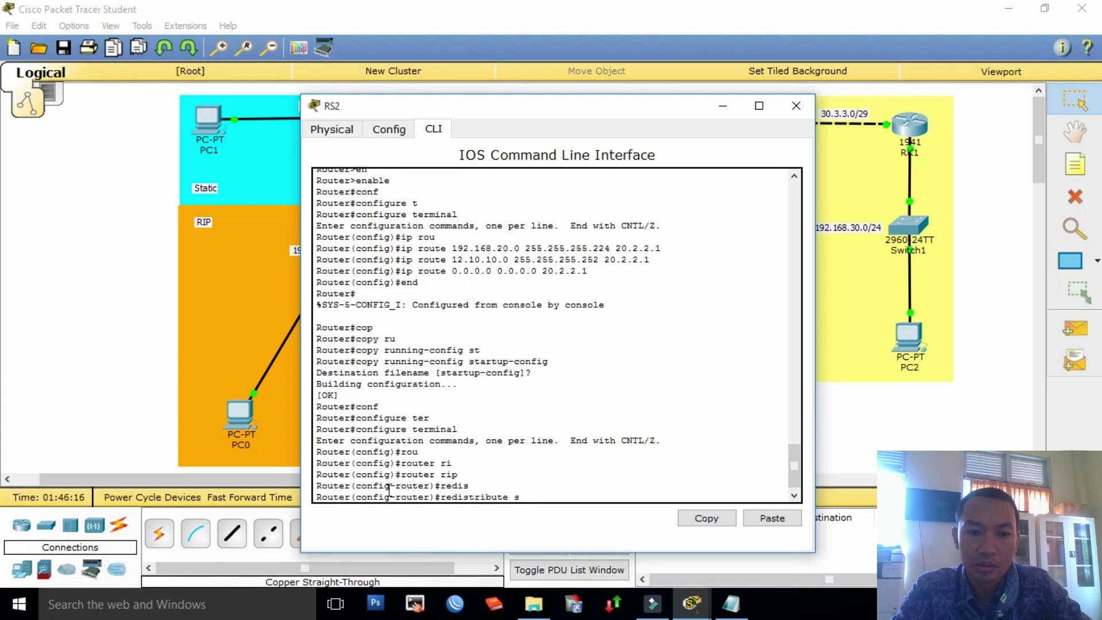
text(t)
key(Tab)
key(Return)
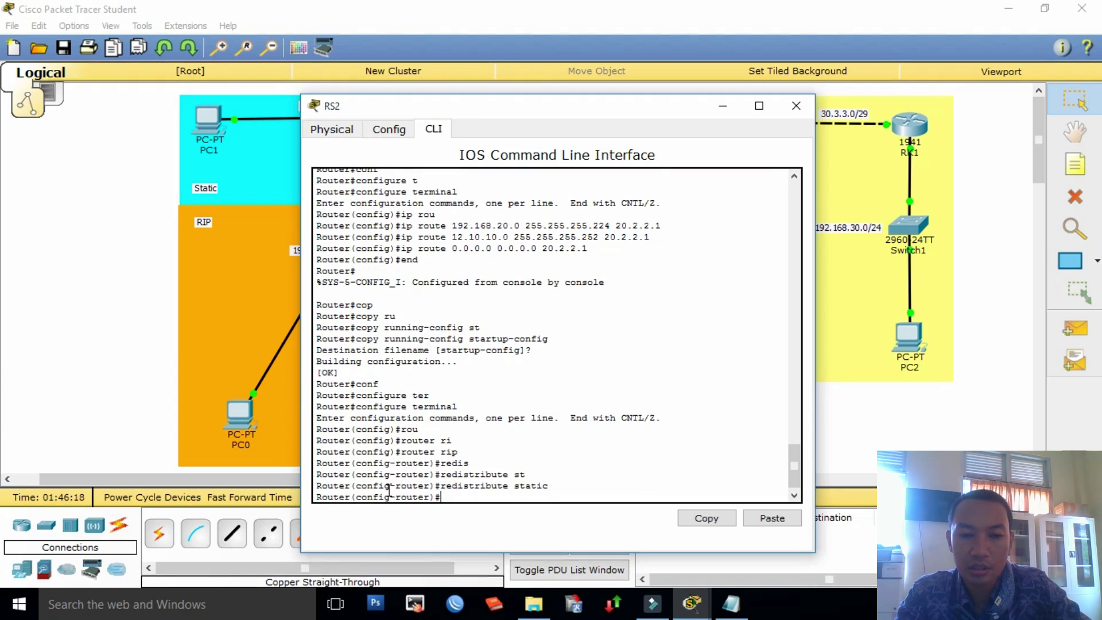
Step: Exit configuration mode on RS2, save its running configuration to the startup configuration, and close its window
text(end)
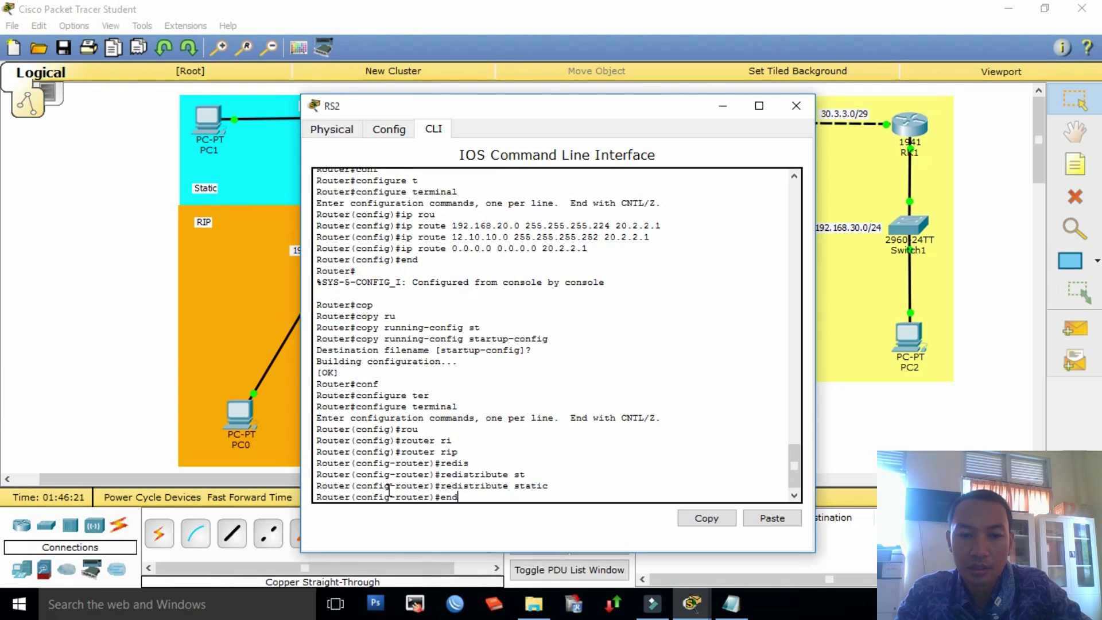
key(Return)
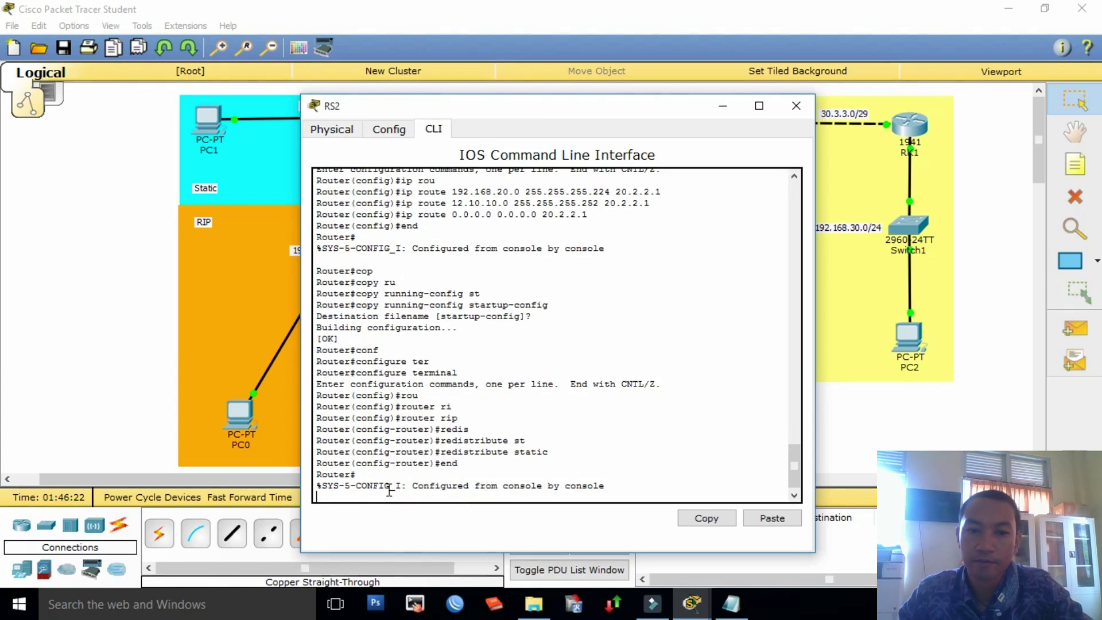
key(Return)
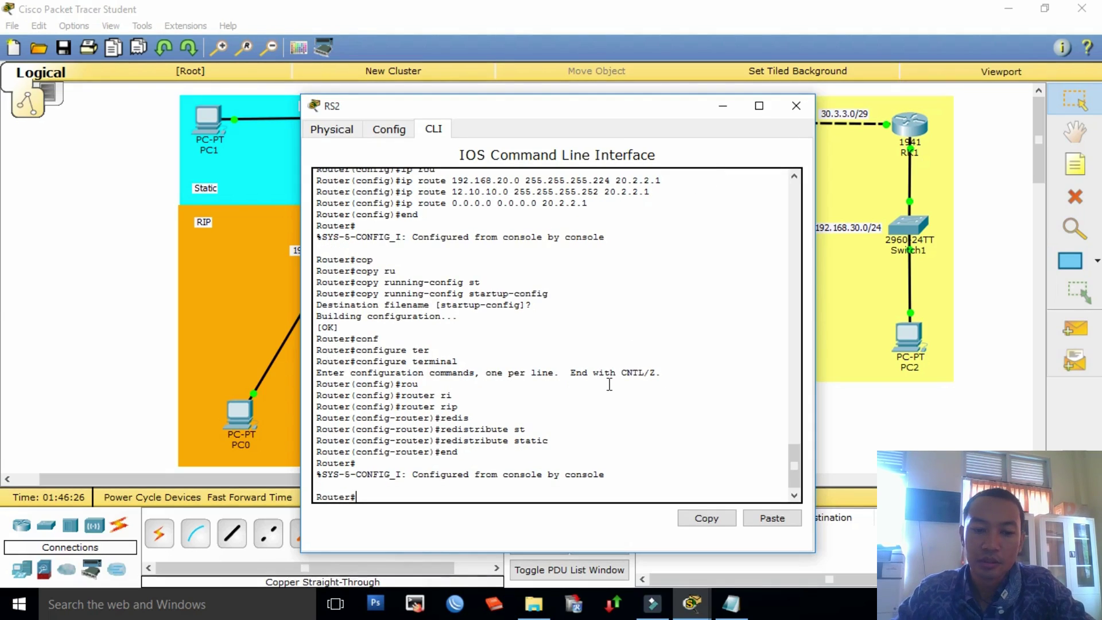
text(cop)
key(Tab)
text(run)
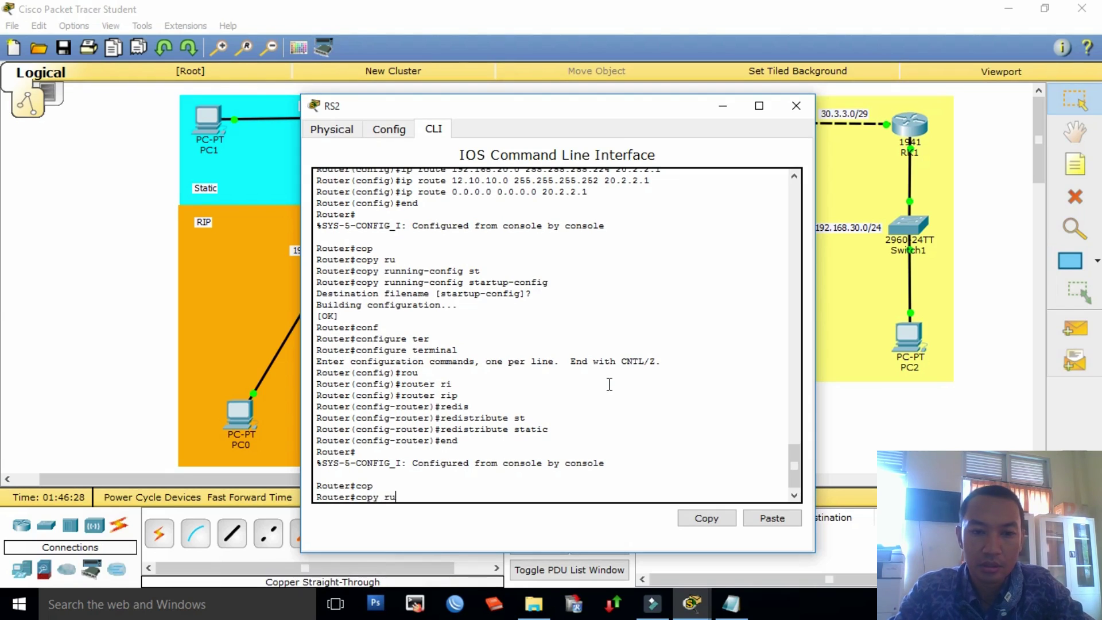
key(Tab)
text(st)
key(Tab)
key(Return)
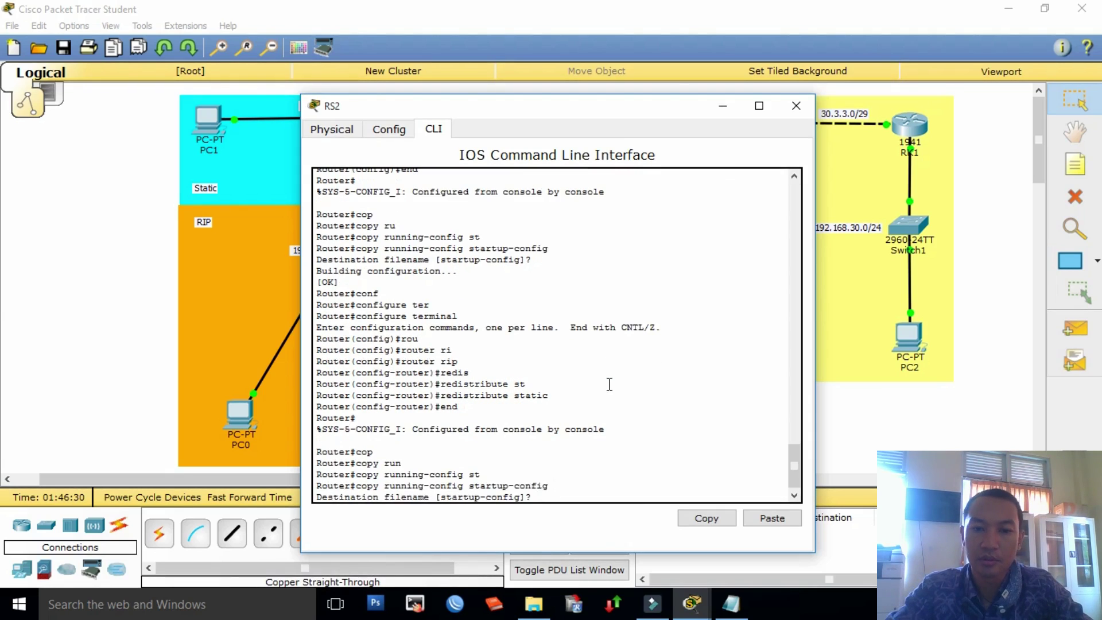
key(Return)
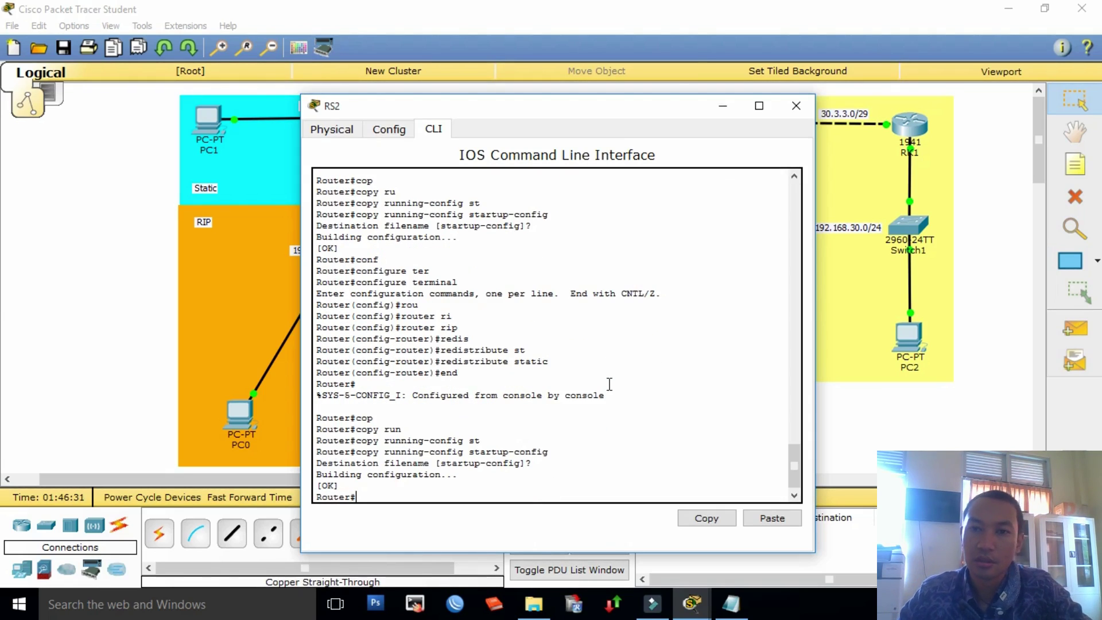
click(795, 106)
Step: Reopen RM2, exit its BGP configuration mode, and save its running configuration to the startup configuration
click(617, 122)
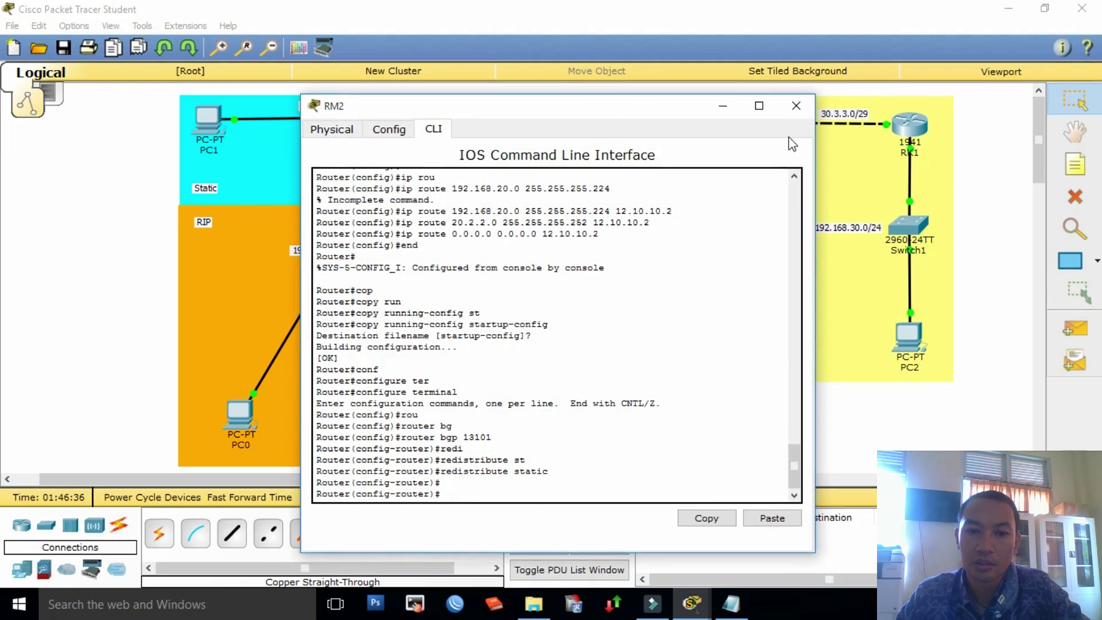
text(end)
key(Return)
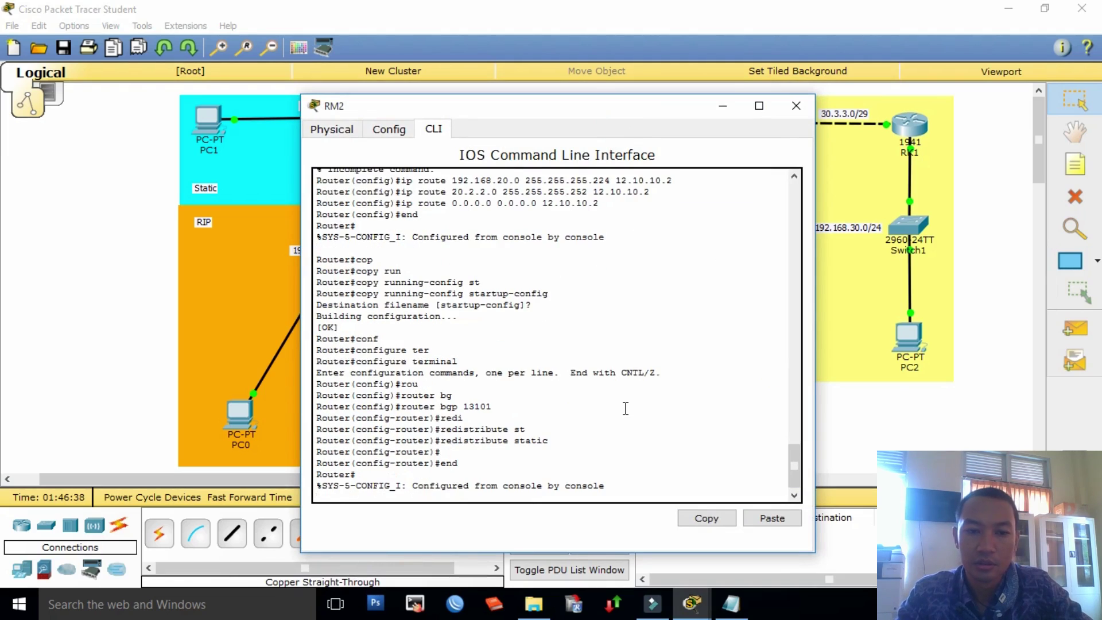
text(cop)
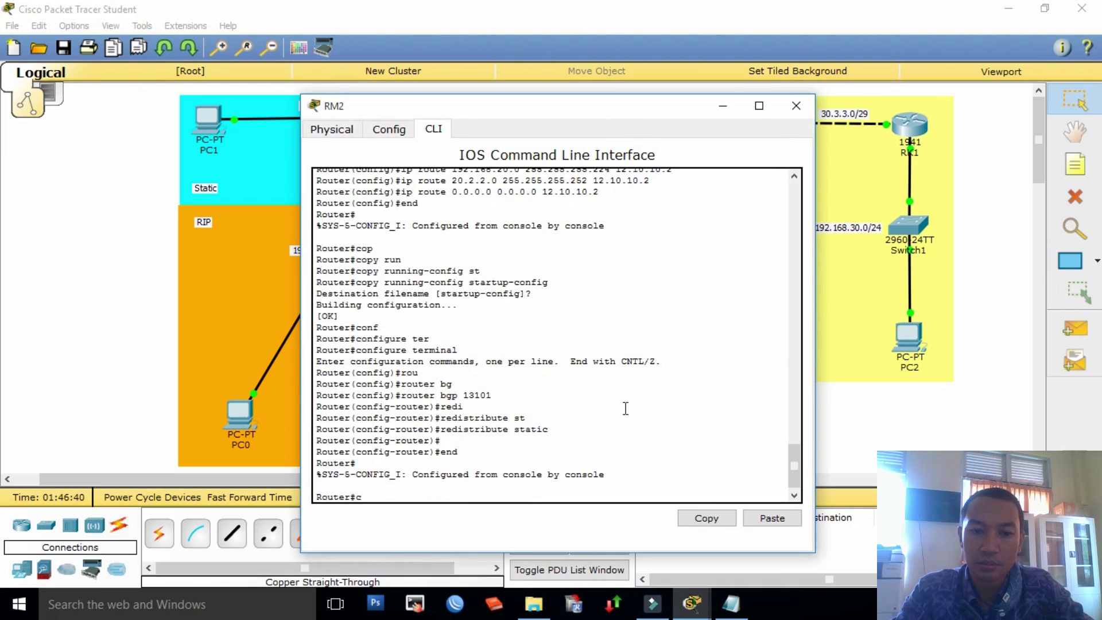
key(Tab)
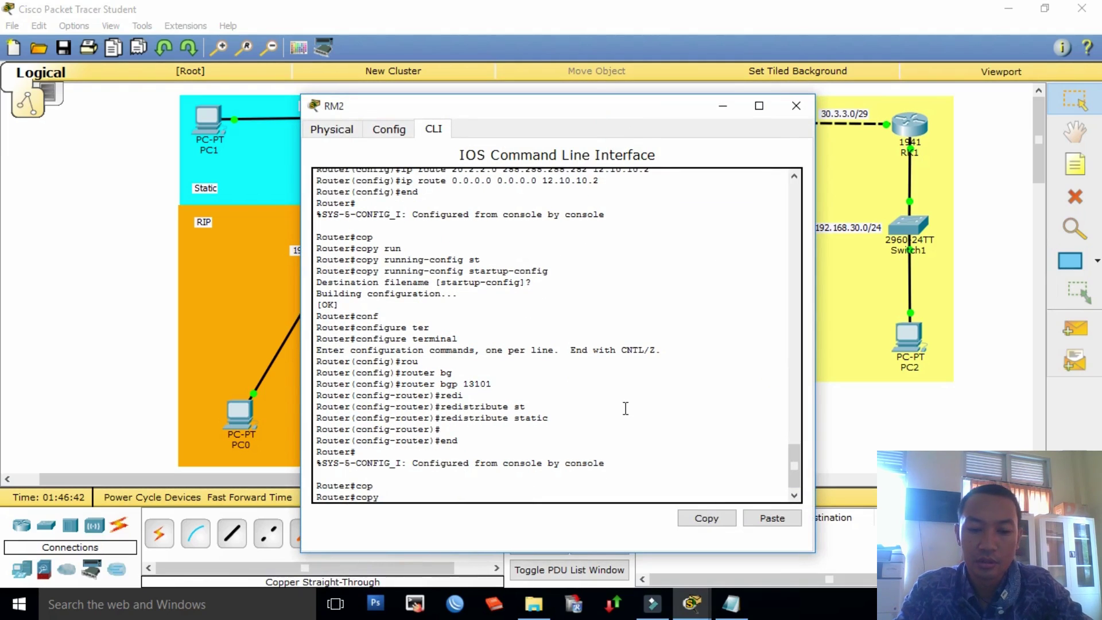
text(ru)
key(Tab)
text(st)
key(Tab)
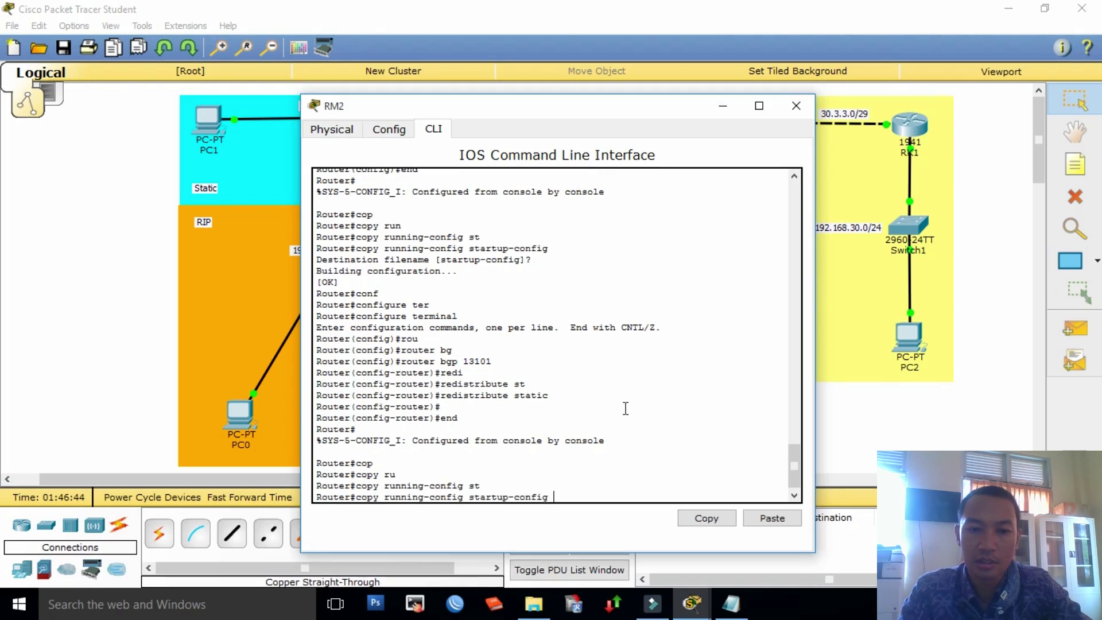
key(Return)
key(Return)
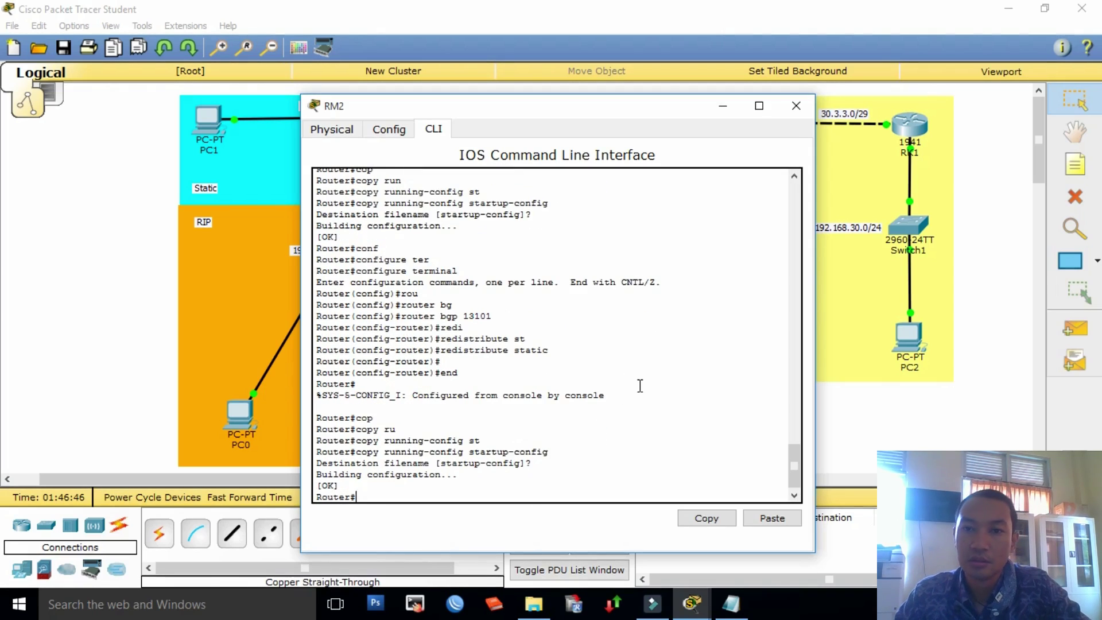
click(790, 108)
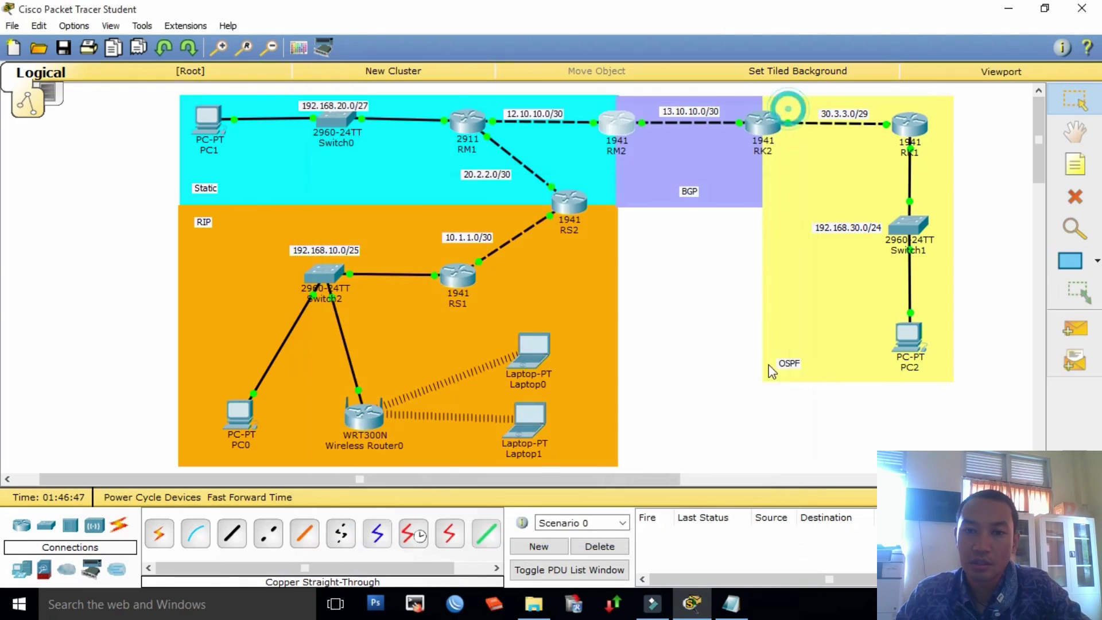
Step: Test connectivity with simple PDUs from PC0 to PC1 and from PC1 to Laptop1
click(1074, 328)
click(240, 411)
click(208, 119)
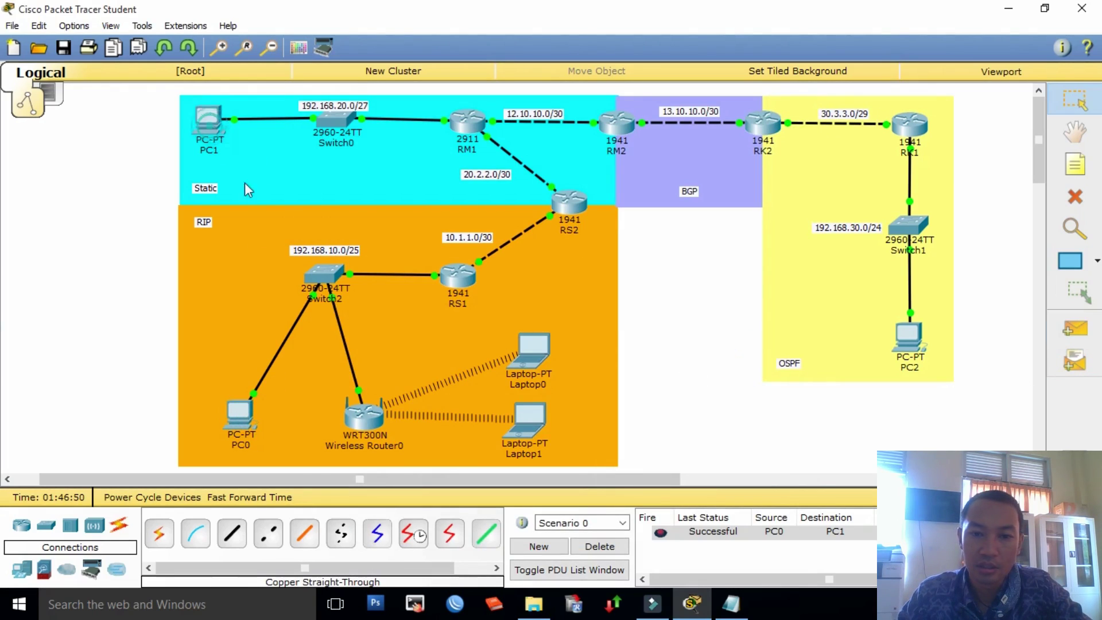
click(1074, 329)
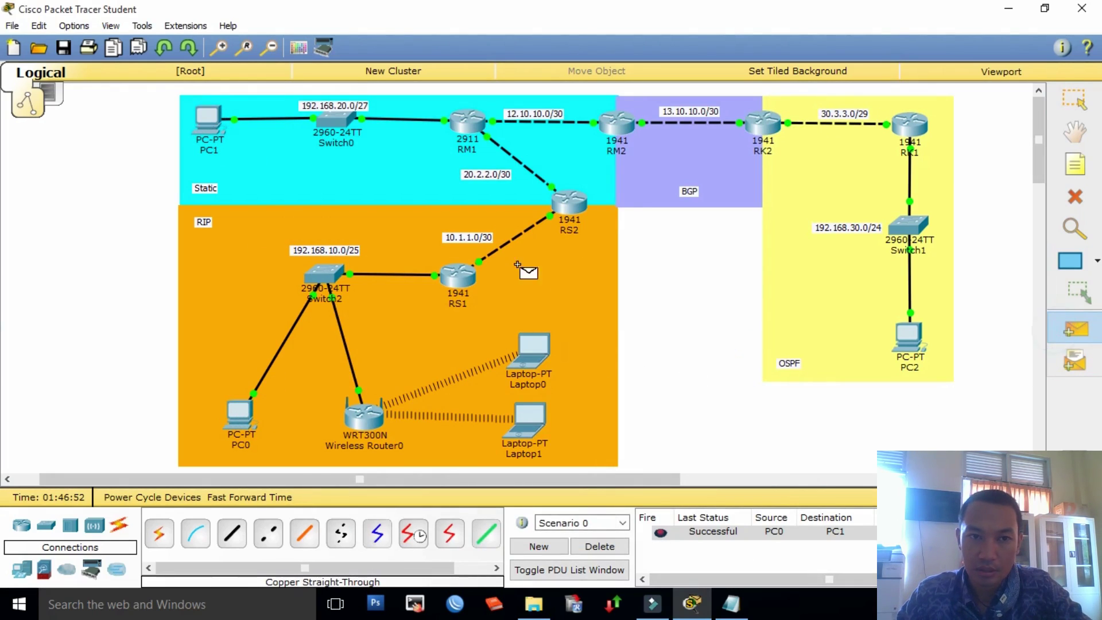
click(208, 119)
click(529, 417)
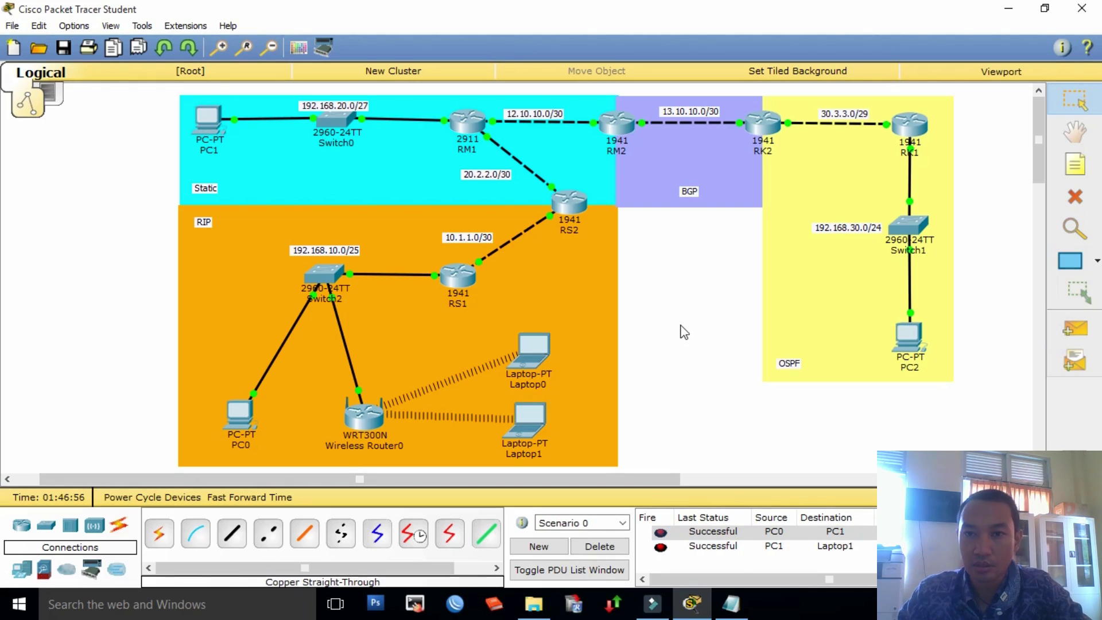
Step: Test connectivity from PC1 to router RK2 with a simple PDU
click(1075, 330)
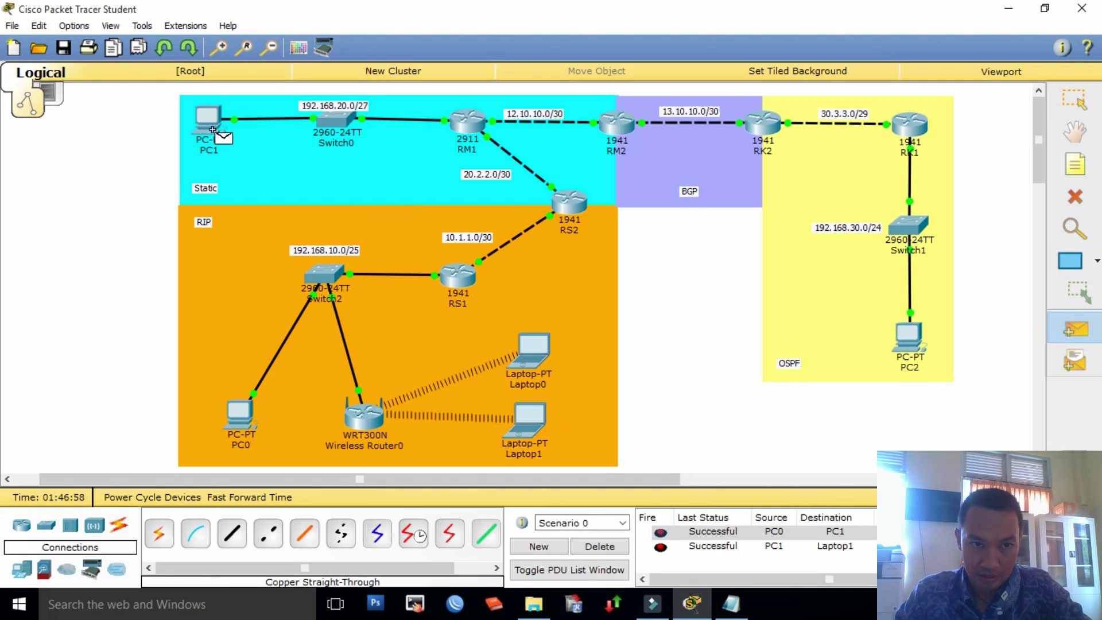
click(209, 118)
click(755, 129)
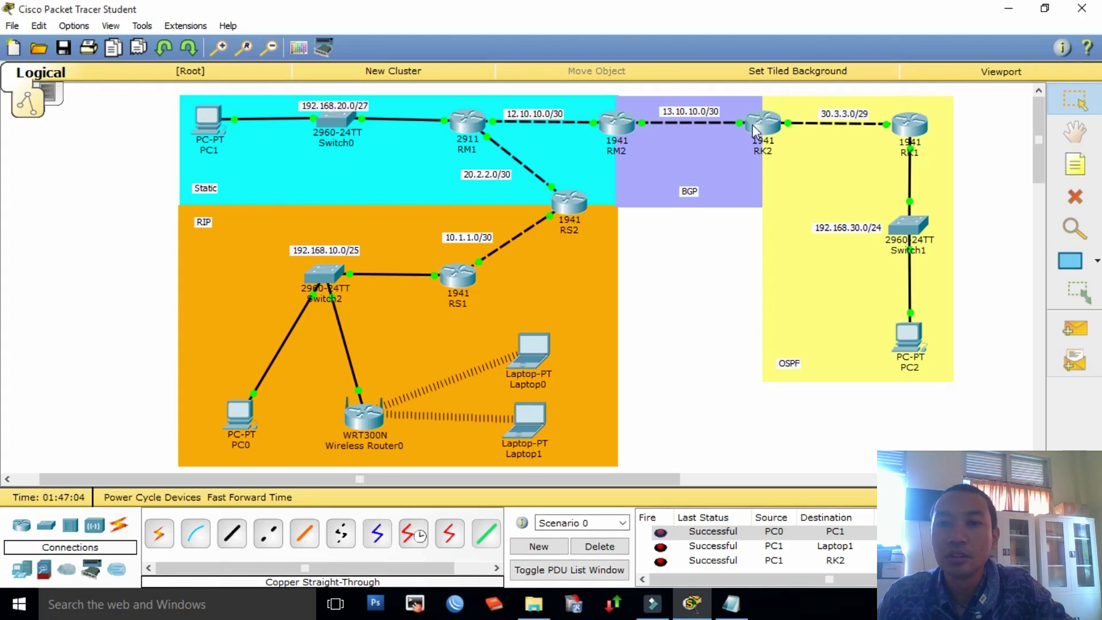
Step: Open router RK2's command line and enter global configuration mode
mouse_move(762, 130)
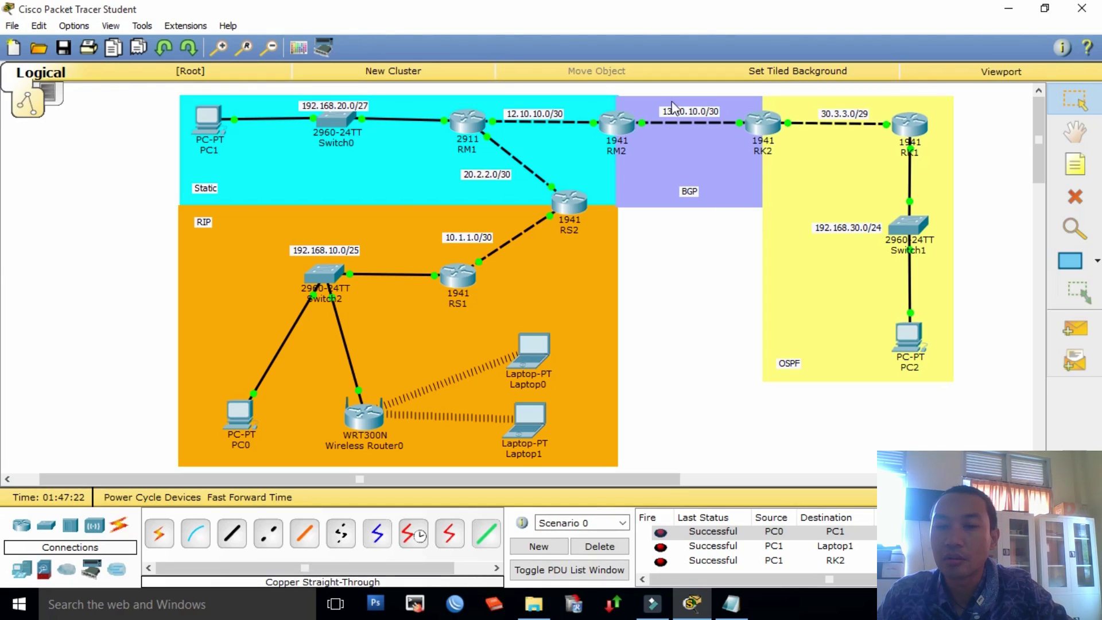
click(760, 122)
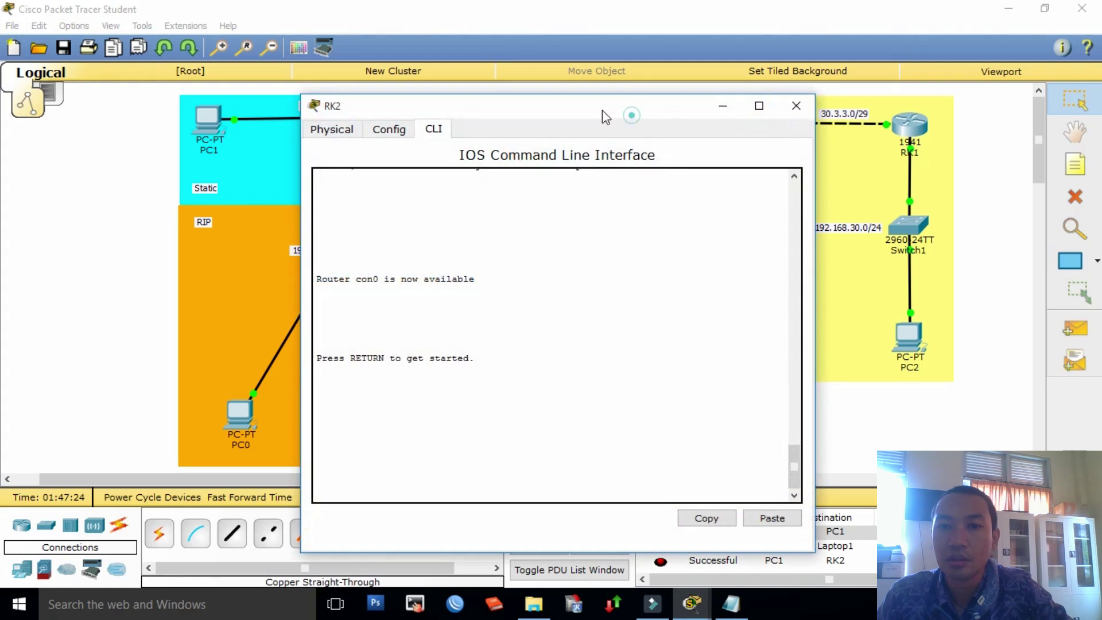
drag(601, 110, 441, 73)
key(Return)
text(end)
key(Return)
text(ena)
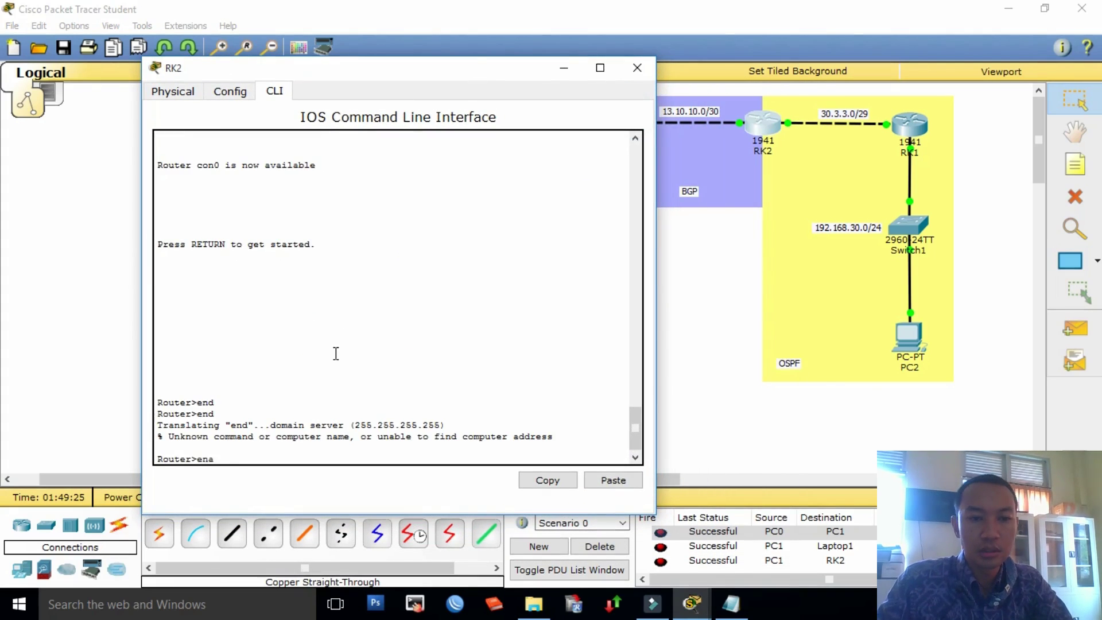
key(Tab)
key(Return)
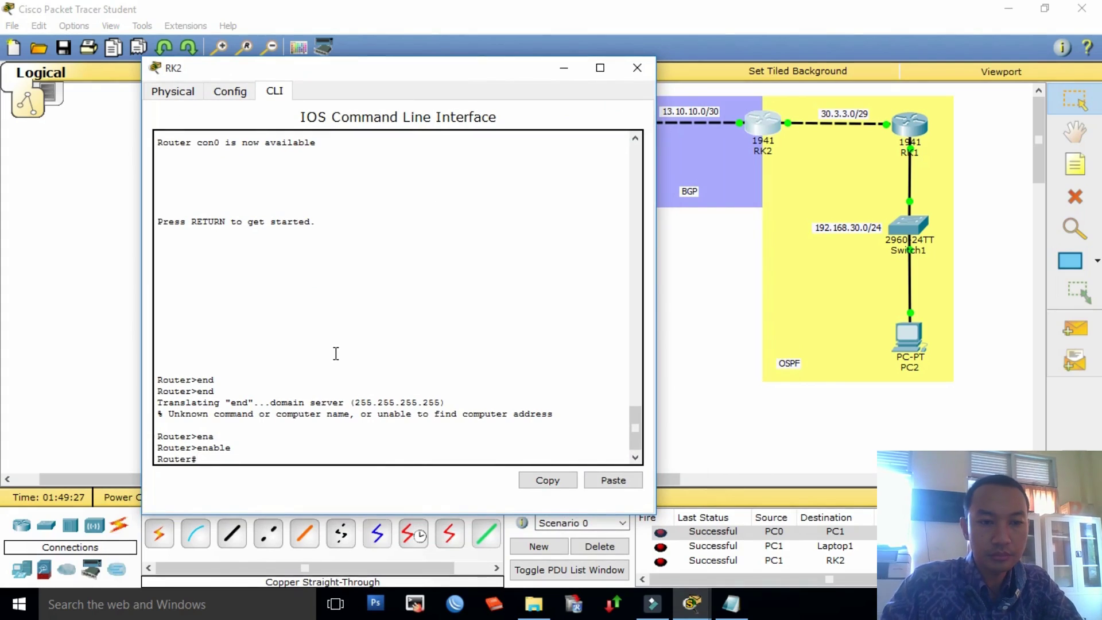
text(conf)
key(Tab)
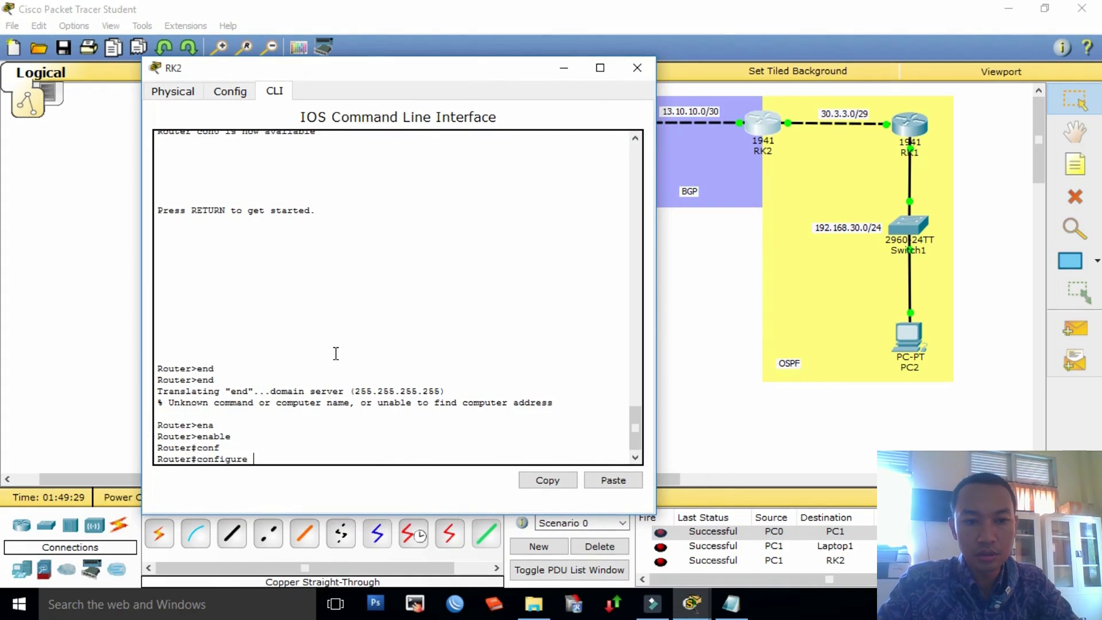
text(ter)
key(Tab)
key(Return)
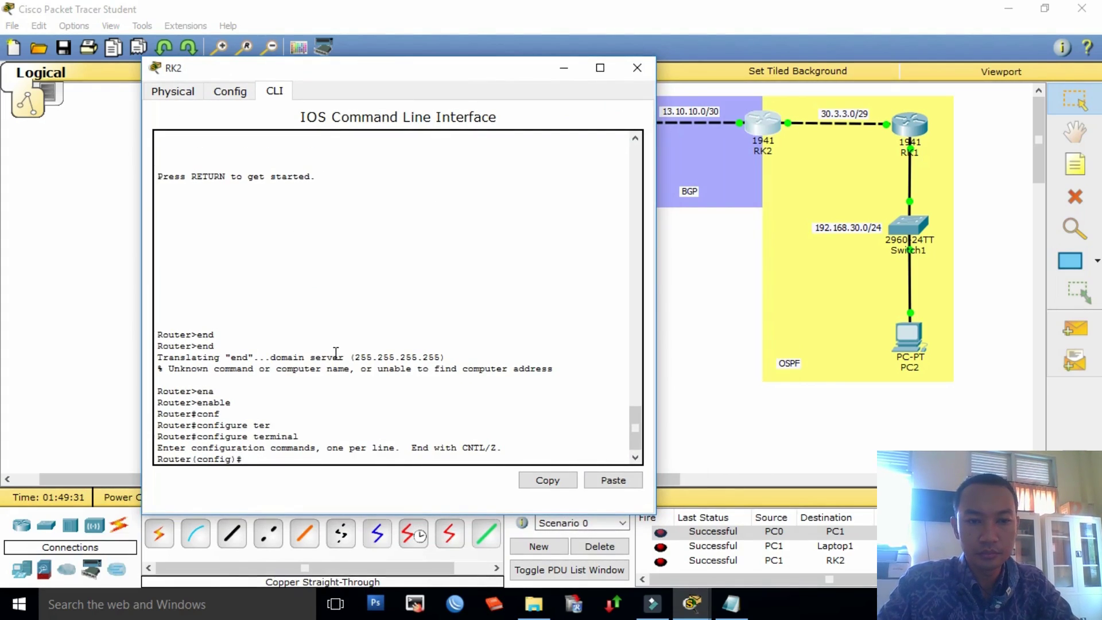
Step: Redistribute OSPF process 10 into BGP 13102 on RK2, and exit the BGP configuration mode
text(rou)
key(Tab)
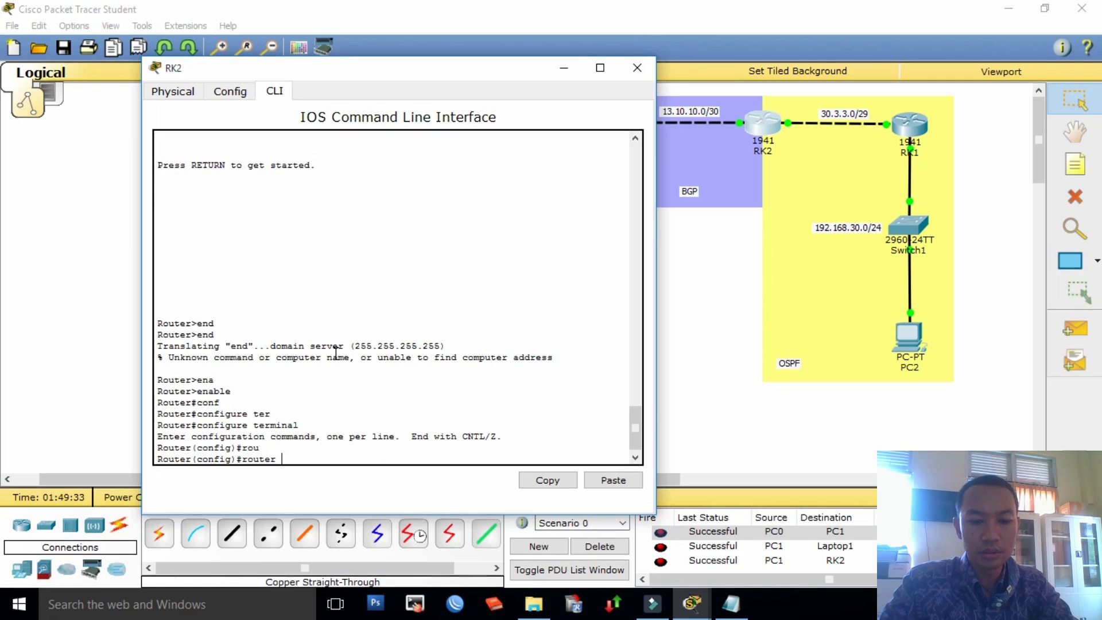
text(bg)
key(Tab)
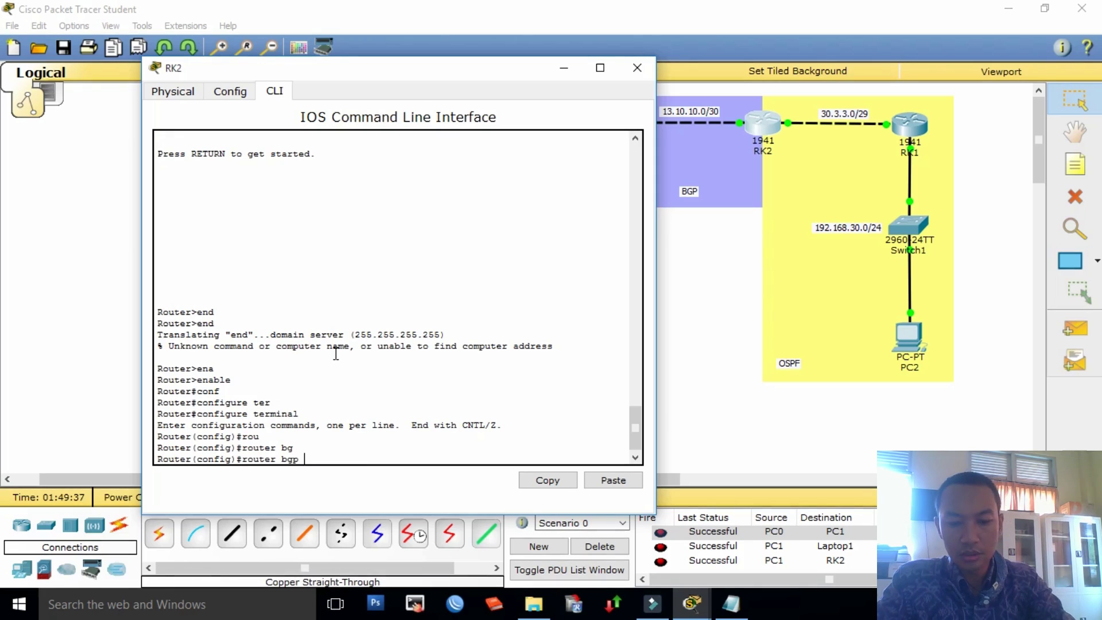
text(13102)
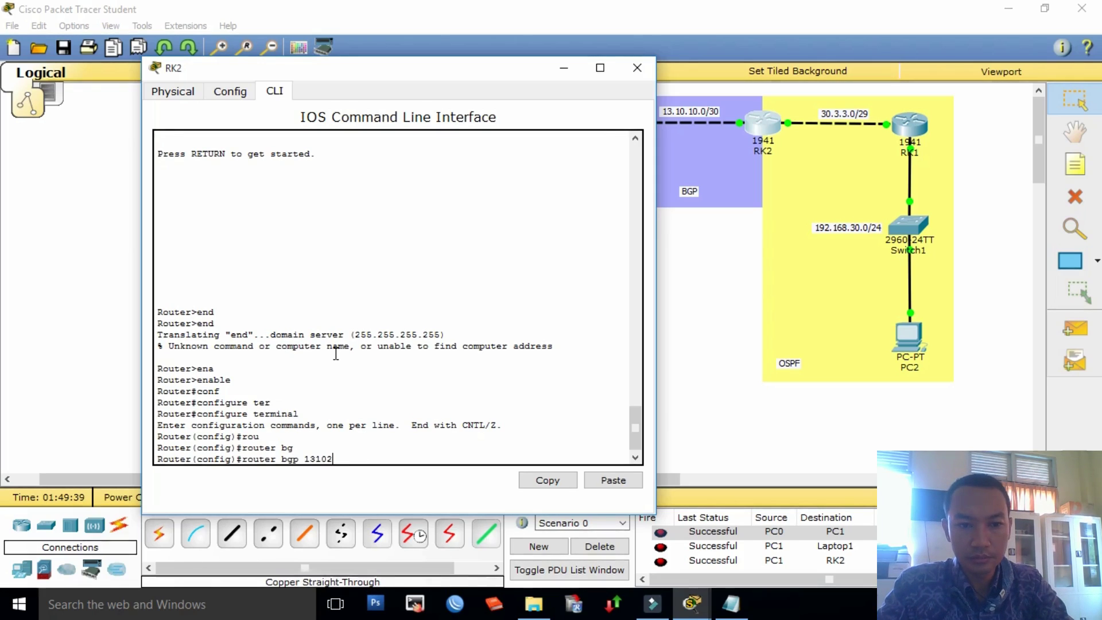
key(Return)
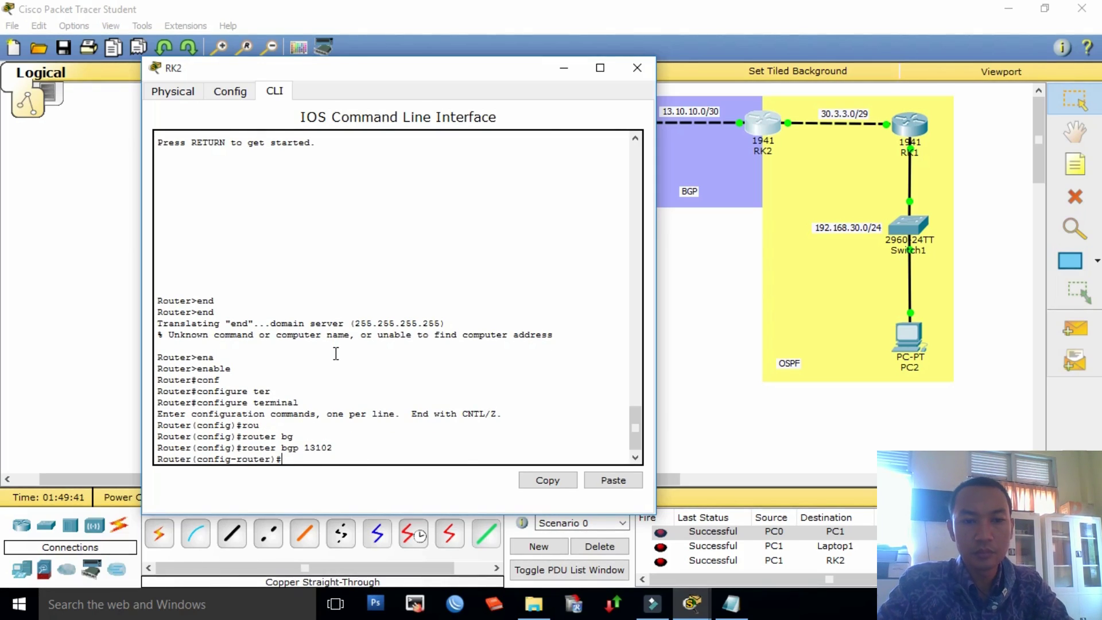
text(red)
key(Tab)
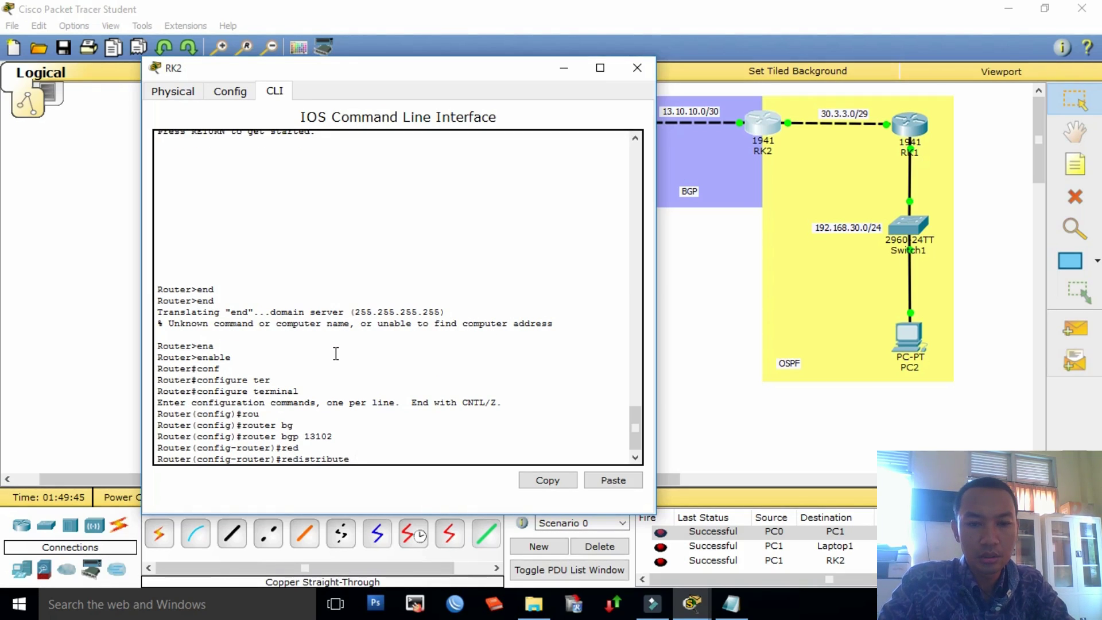
text(os)
key(Tab)
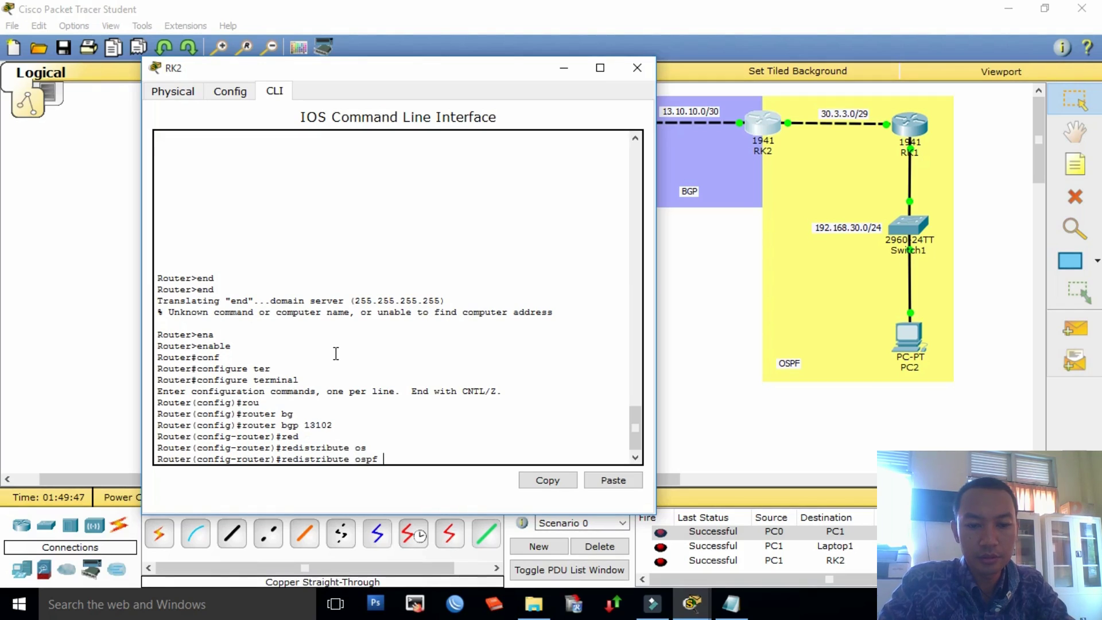
text(10)
key(Return)
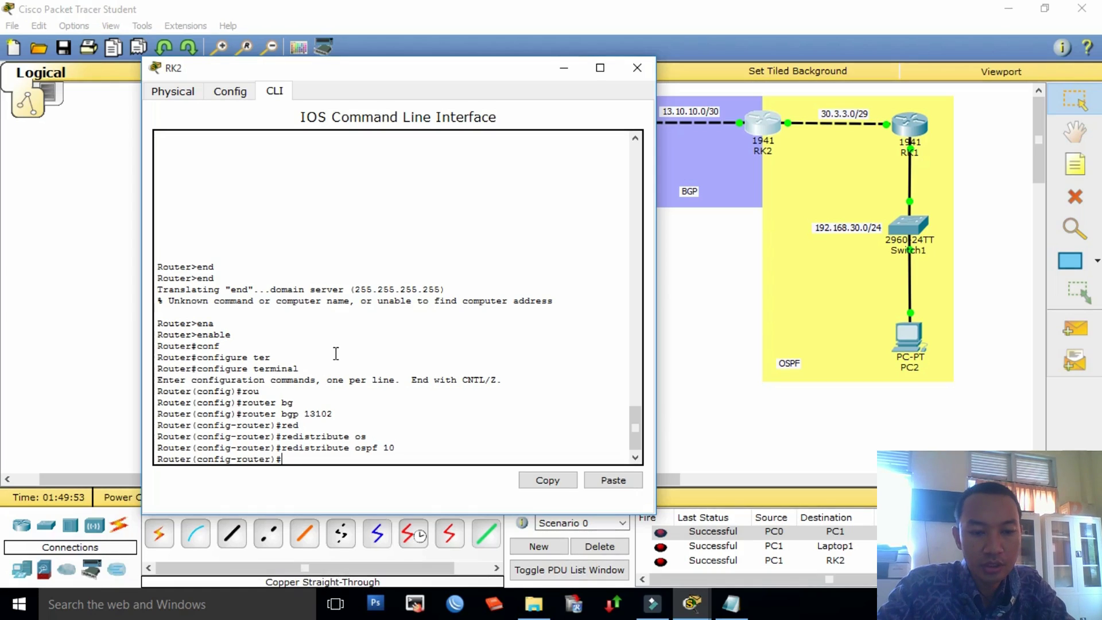
text(ex)
key(Tab)
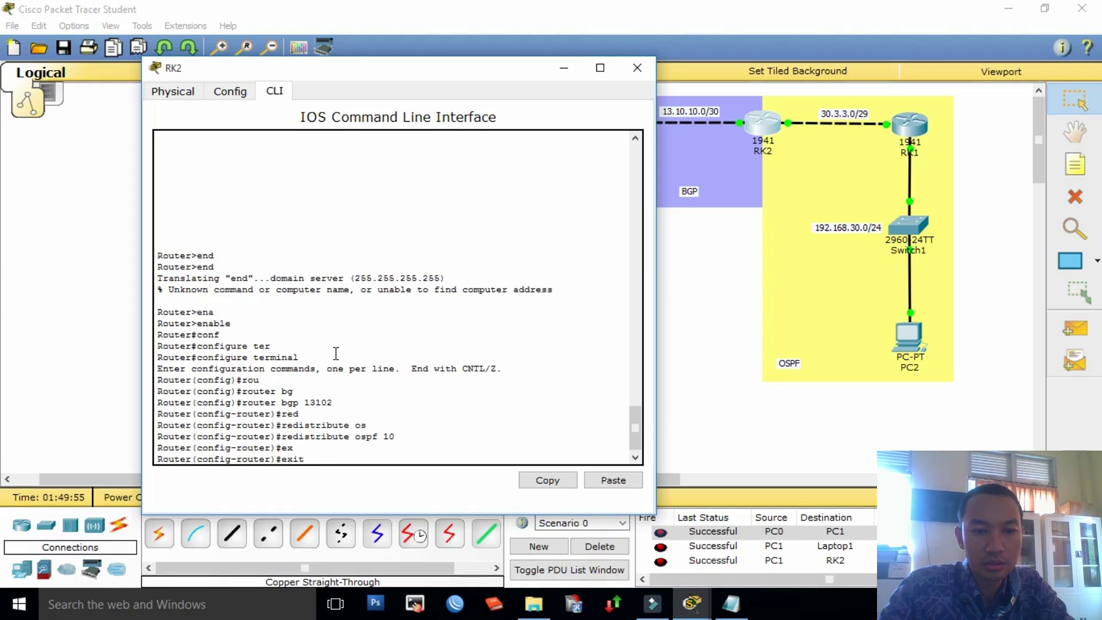
key(Return)
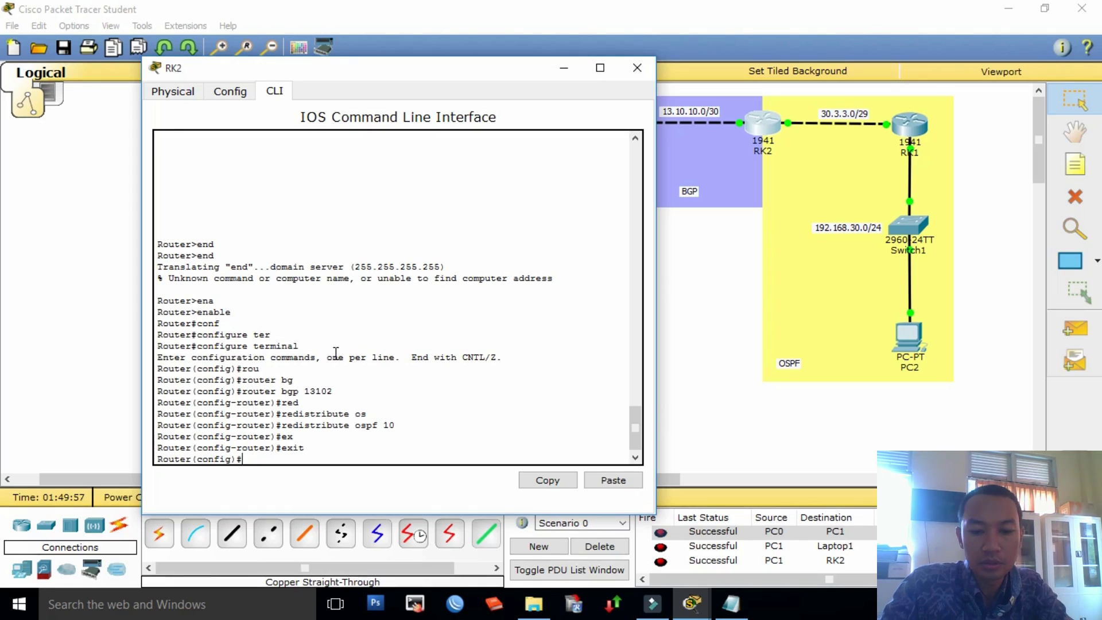
Step: Enter OSPF process 10 configuration on RK2 and redistribute BGP 13102 into it
text(rou)
key(Tab)
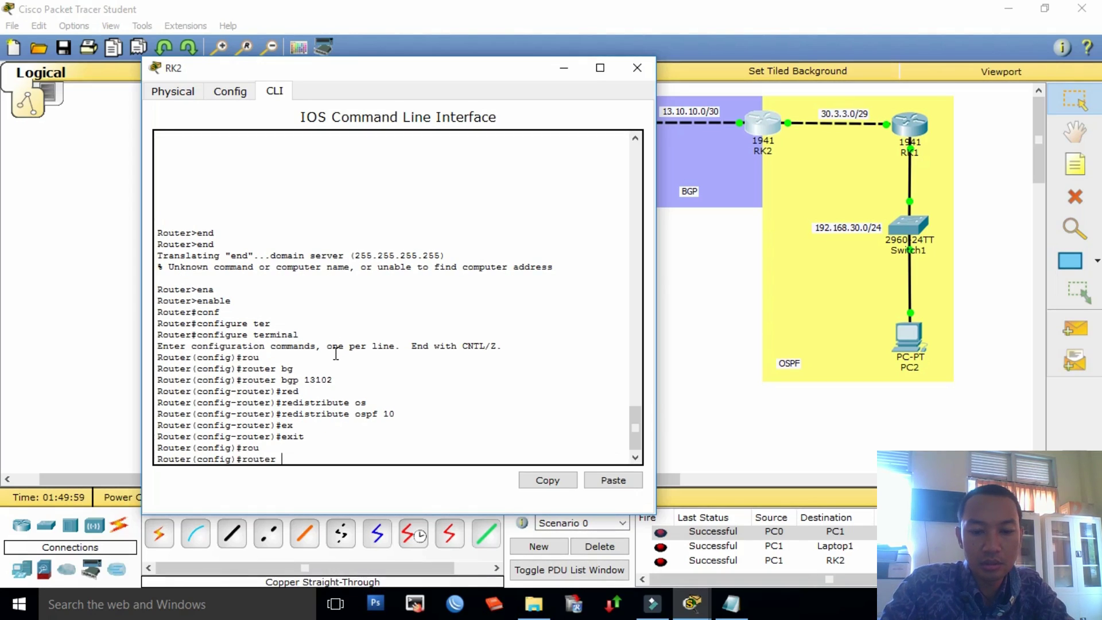
text(osp)
key(Tab)
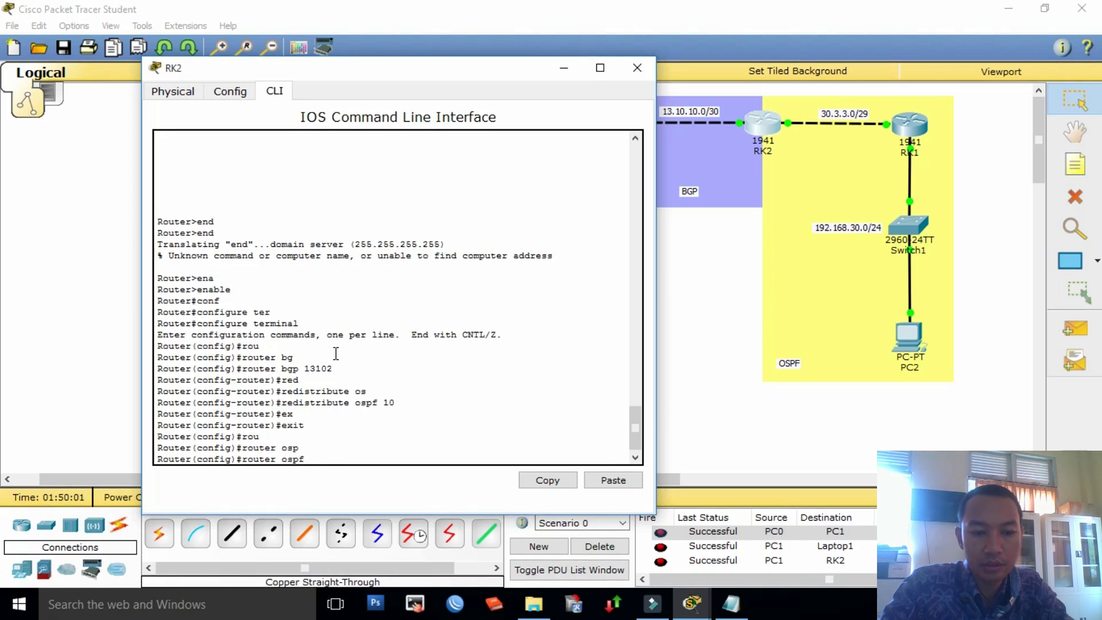
text(10)
key(Return)
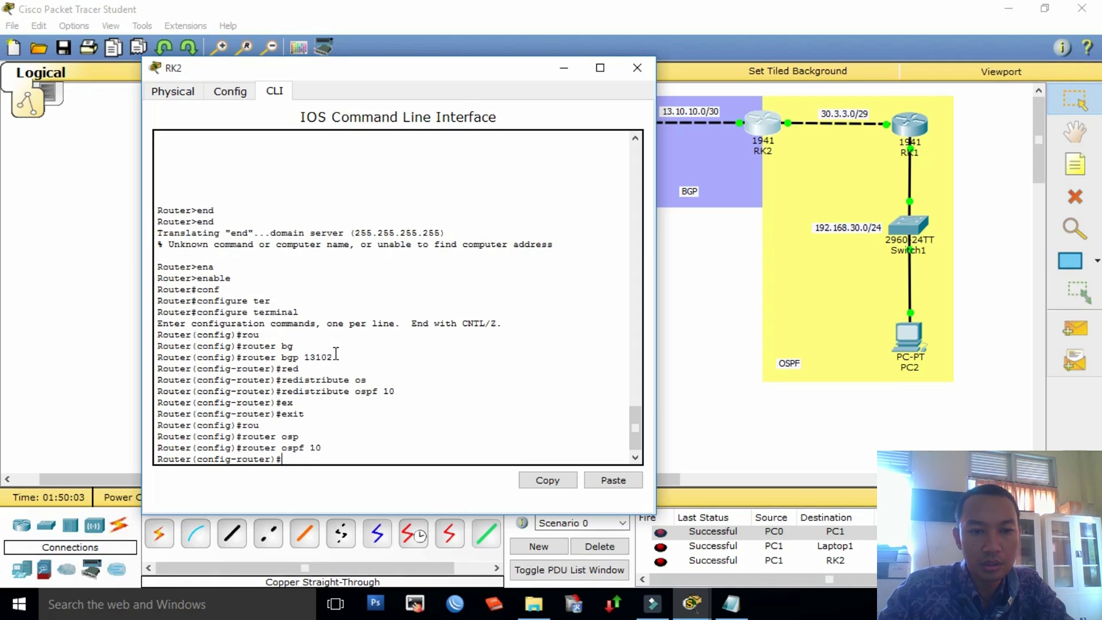
text(redi)
key(Tab)
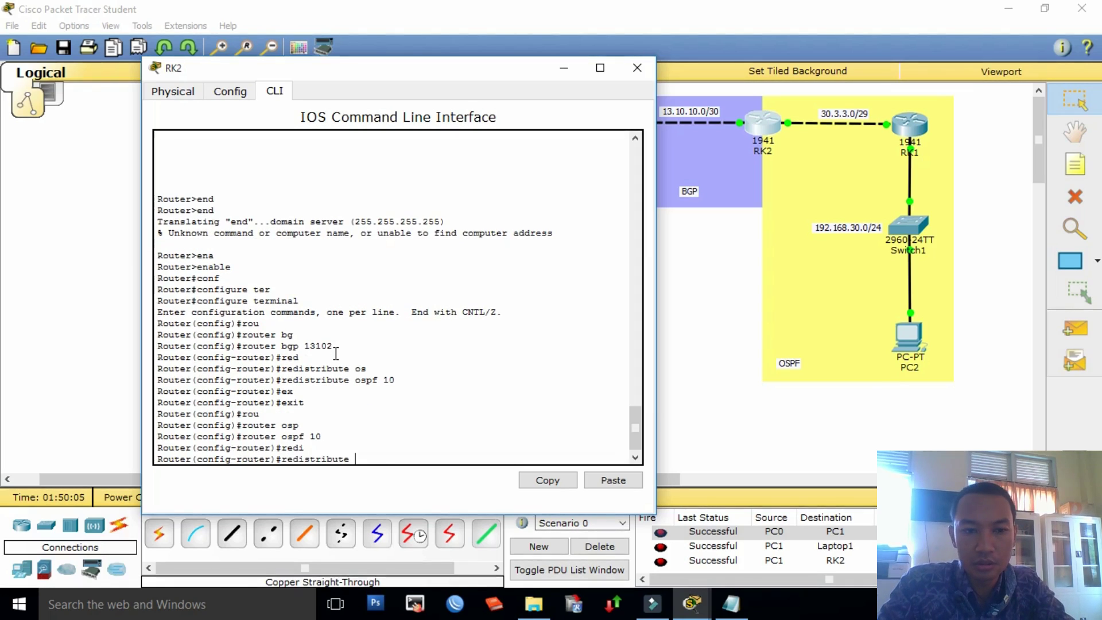
text(bg)
key(Tab)
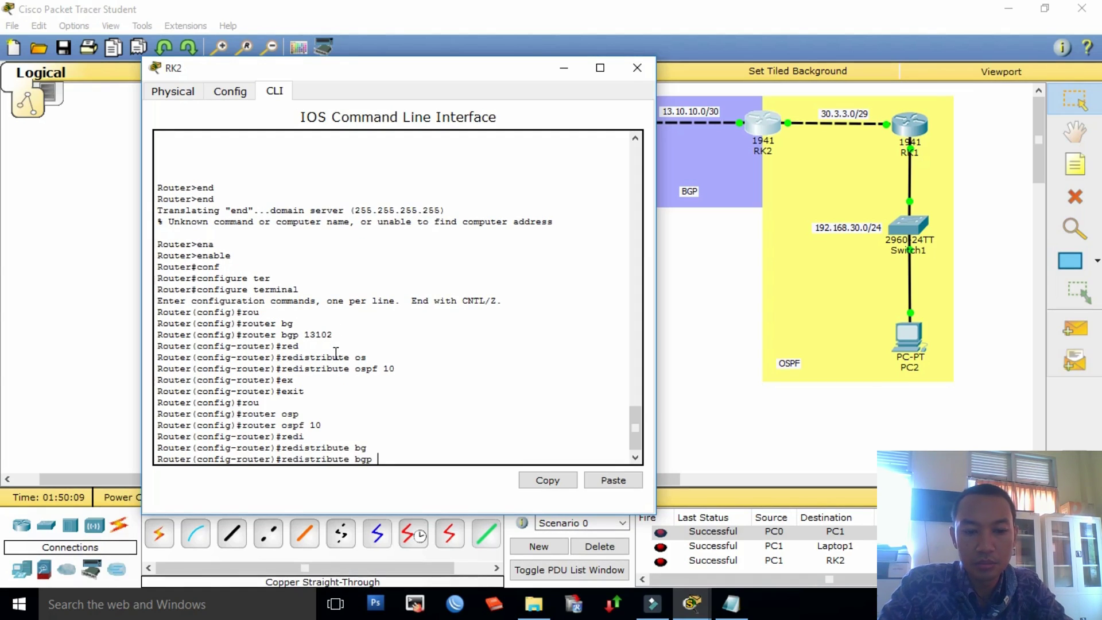
text(31)
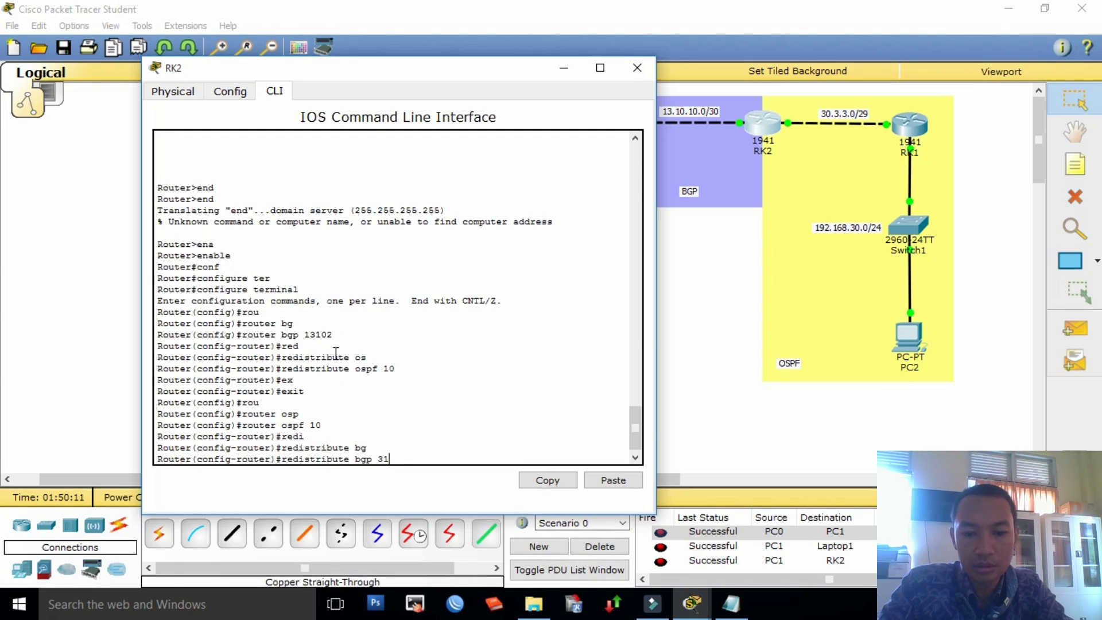
text(1)
key(BackSpace)
key(BackSpace)
key(BackSpace)
text(13)
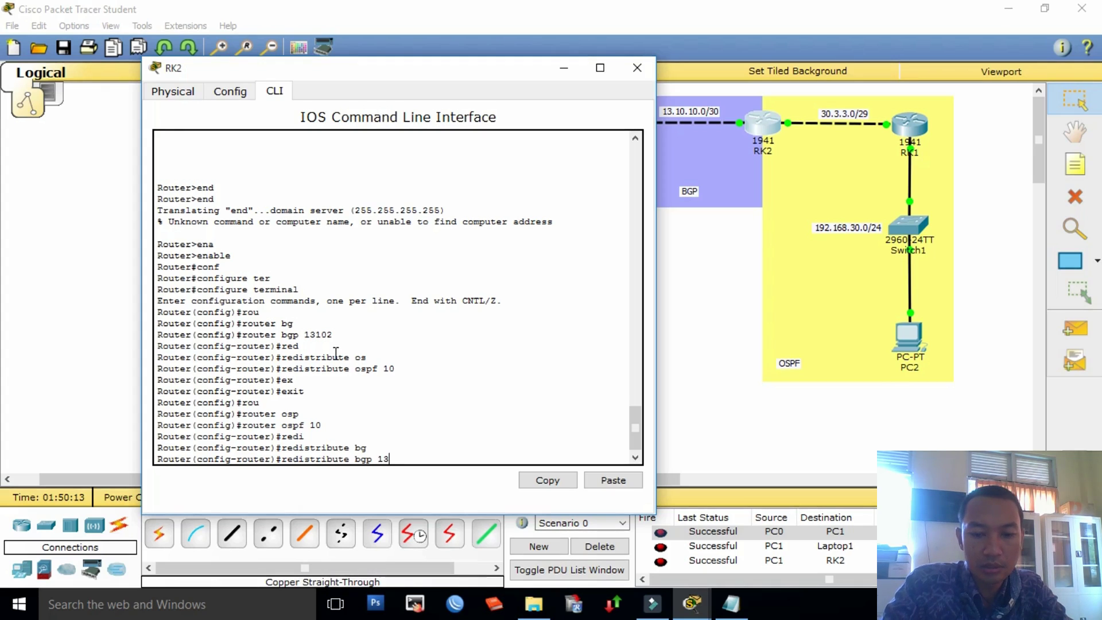
text(102)
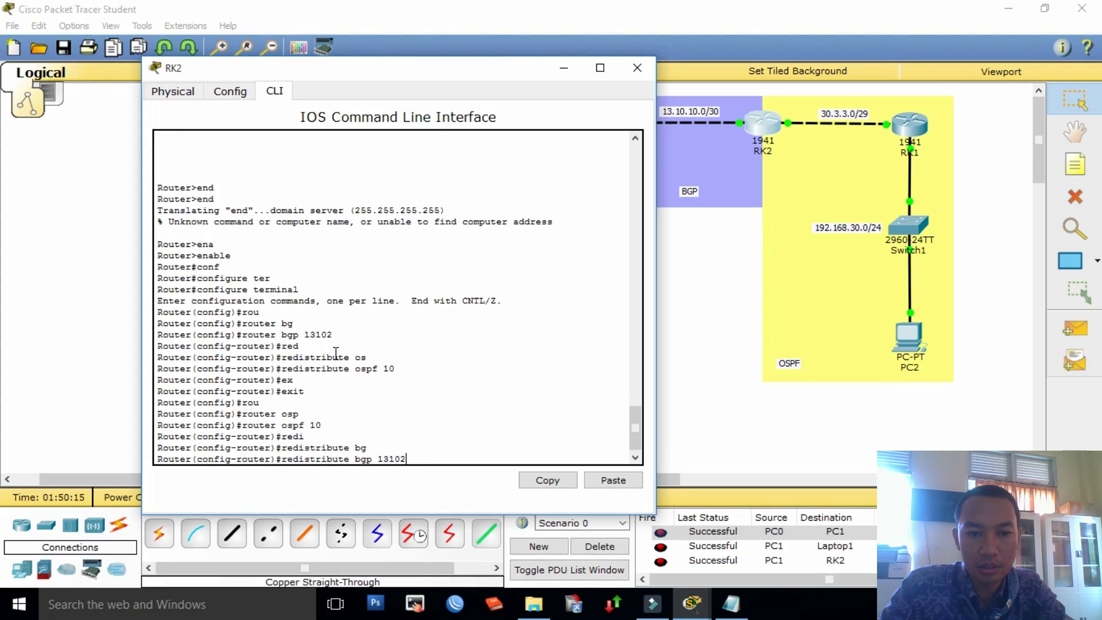
key(Return)
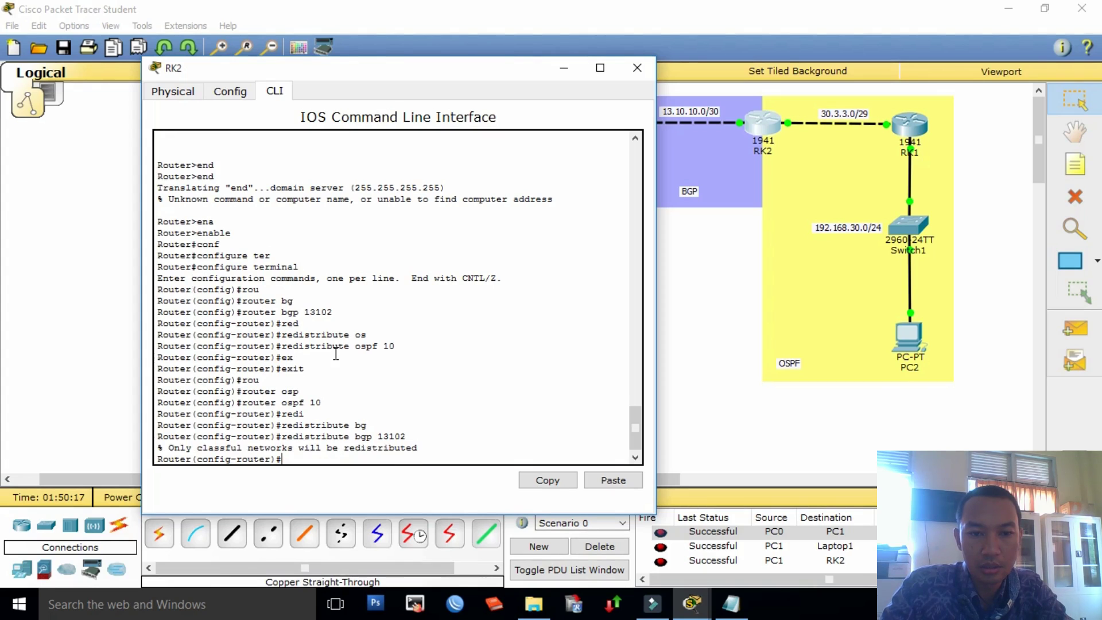
Step: Reissue the BGP 13102 redistribution into OSPF with the subnets option
key(Up)
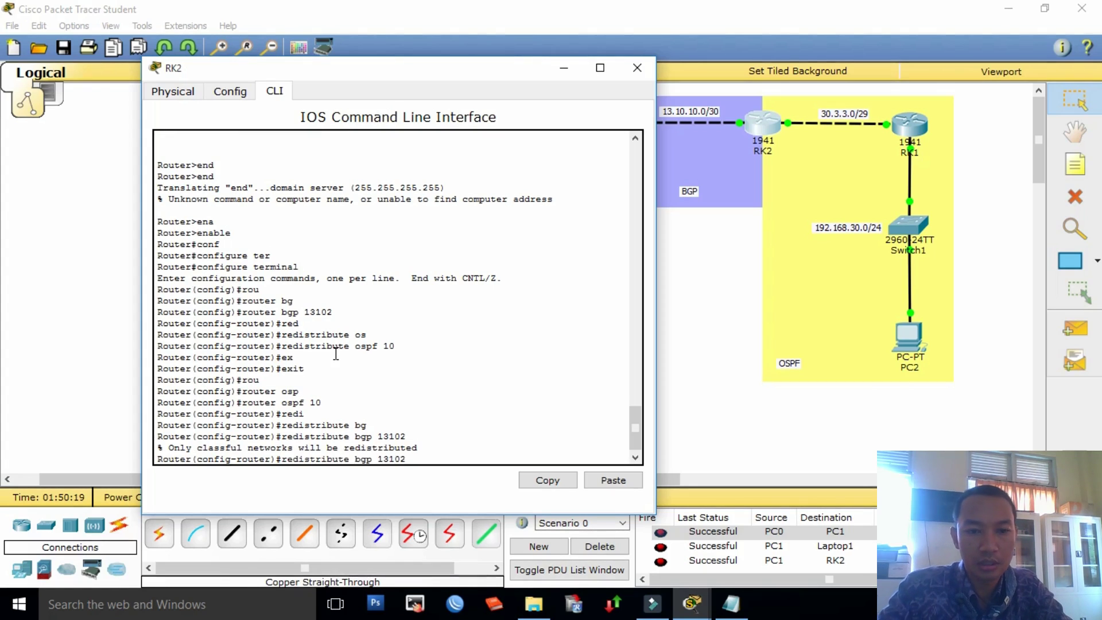
text(sub)
key(Tab)
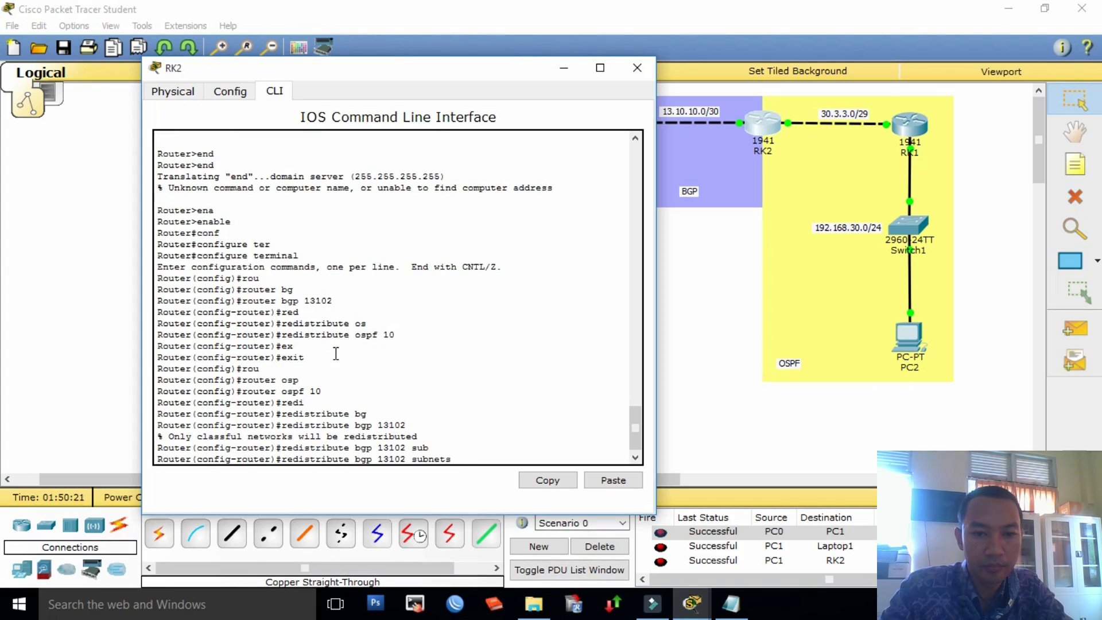
key(Return)
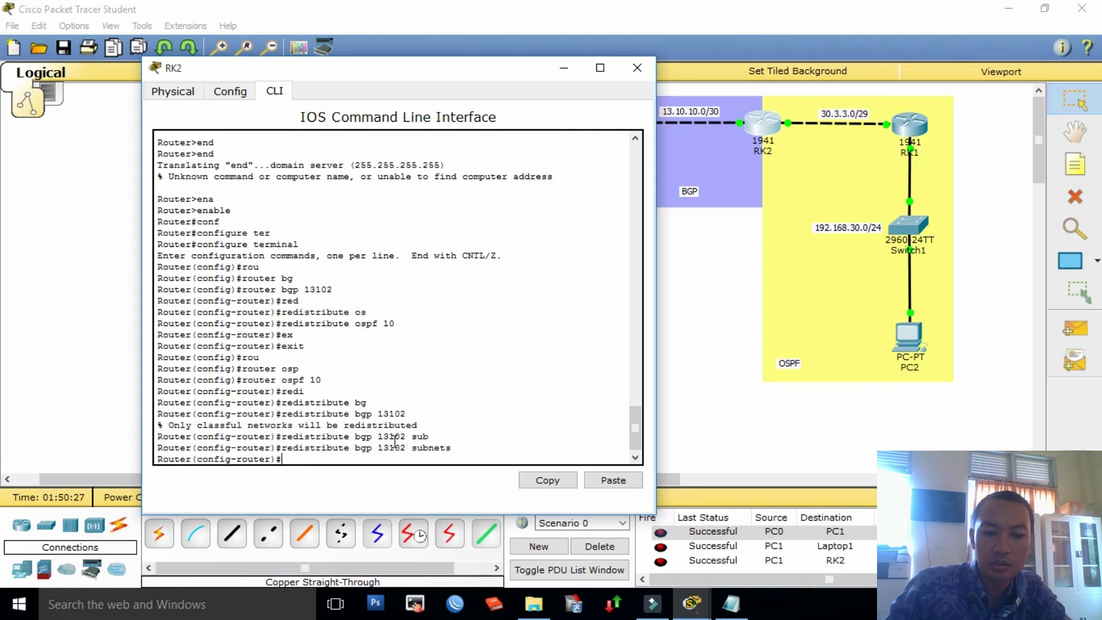
Step: End configuration mode on RK2, save its running configuration to the startup configuration, and close its window
text(end)
key(Return)
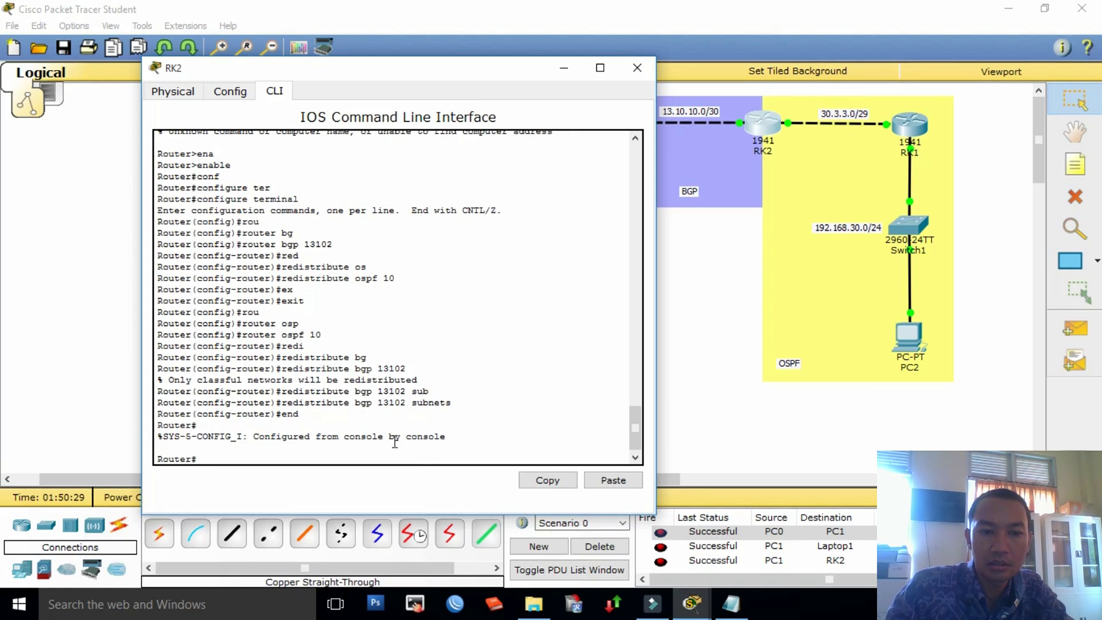
text(cop)
key(Tab)
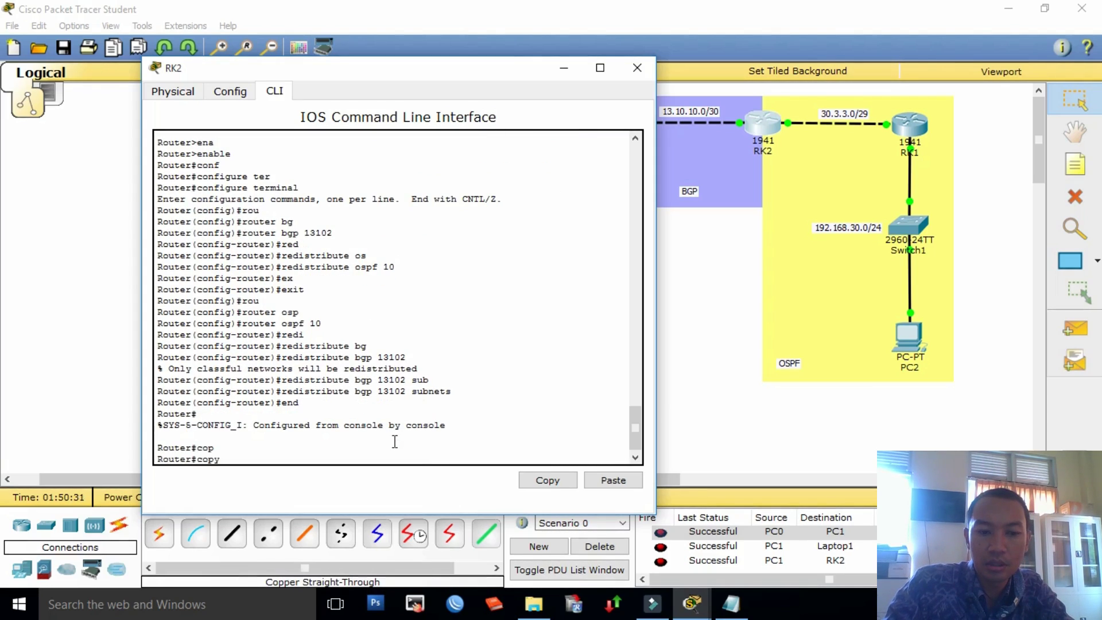
text(ru)
key(Tab)
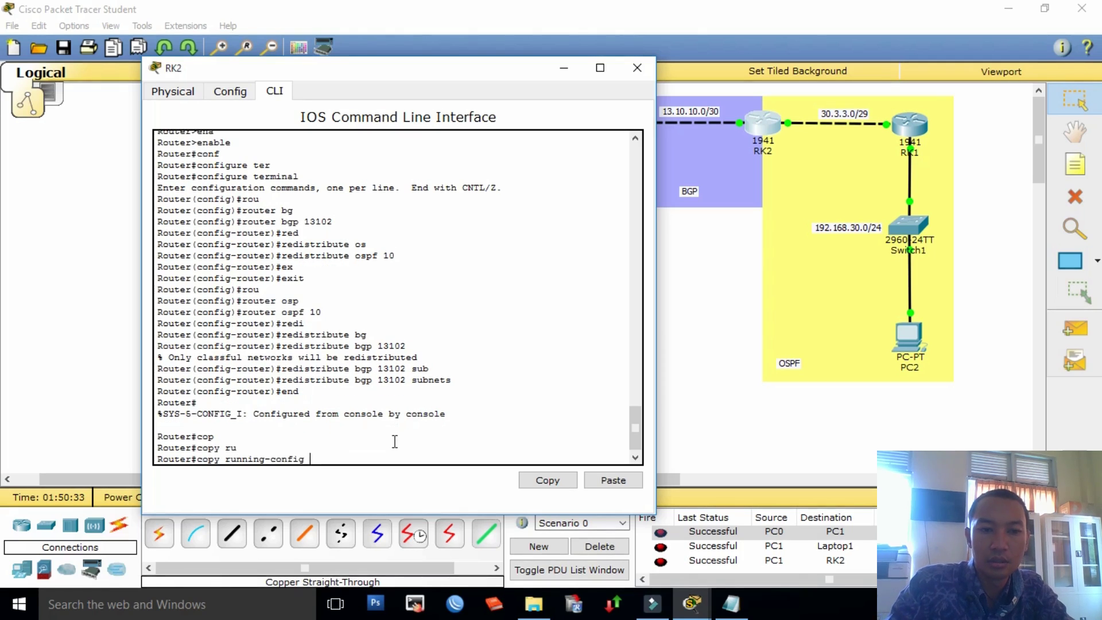
text(st)
key(Tab)
key(Return)
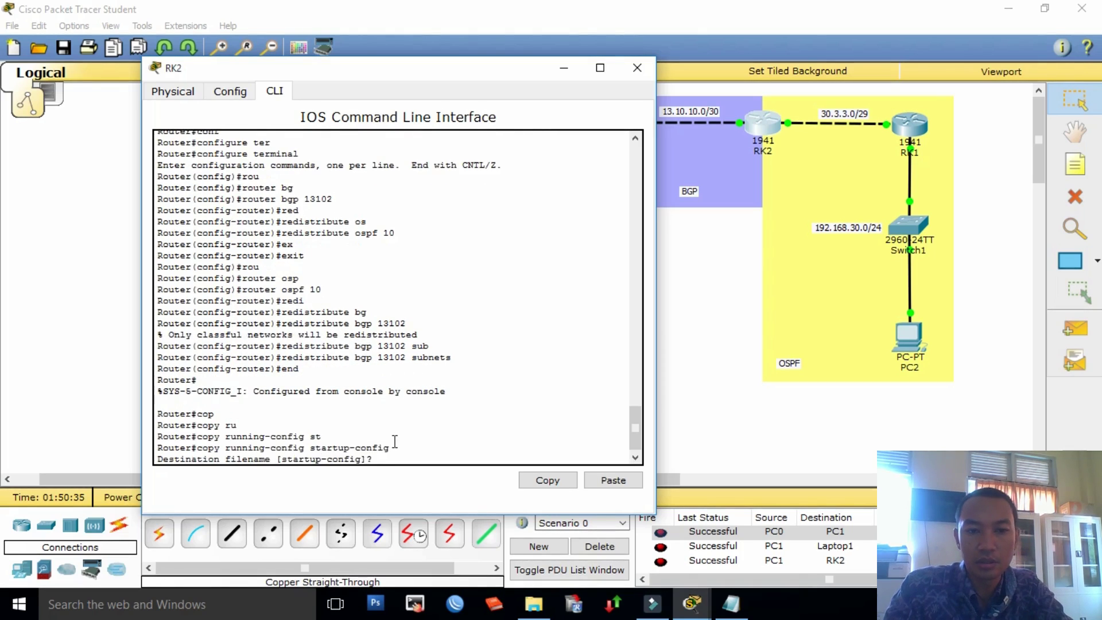
key(Return)
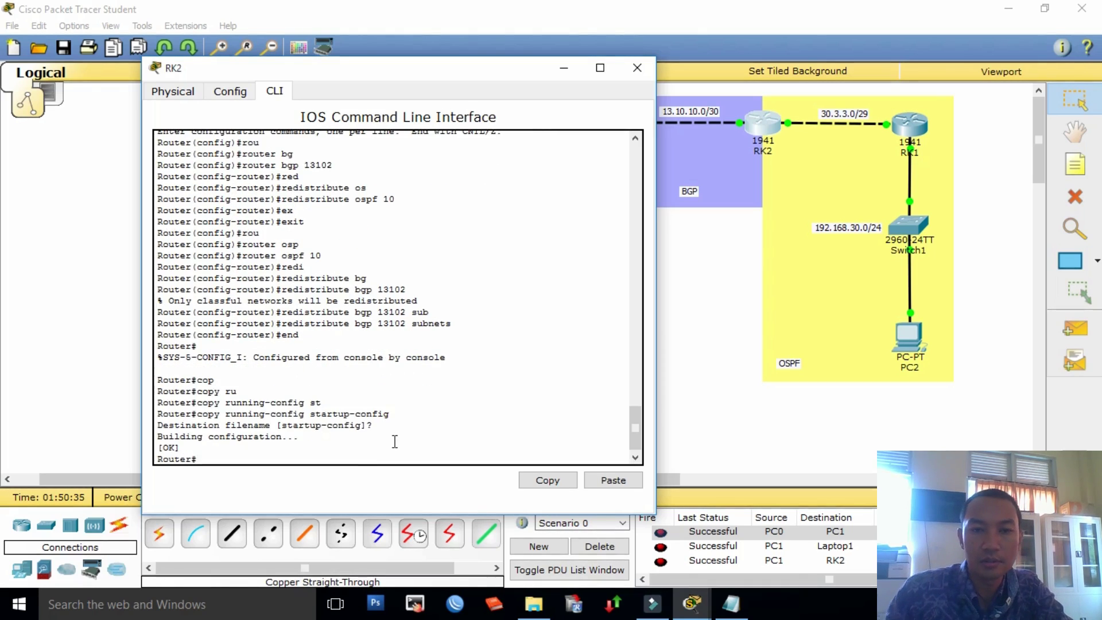
click(637, 67)
Step: Test connectivity from PC2 to PC1 with a simple PDU
click(1074, 328)
click(908, 336)
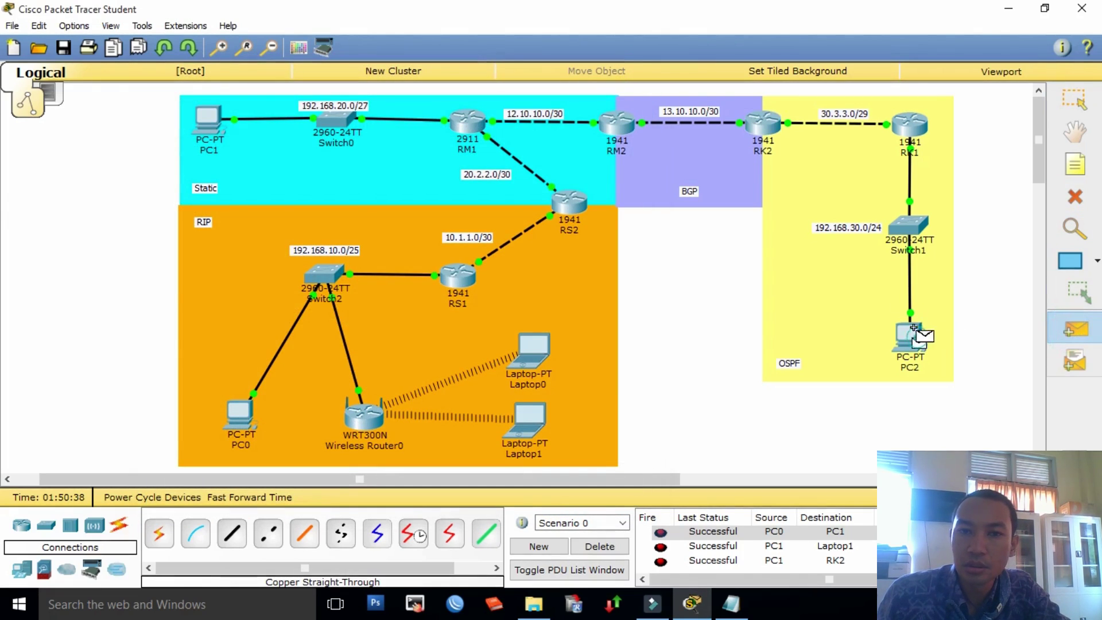
click(212, 119)
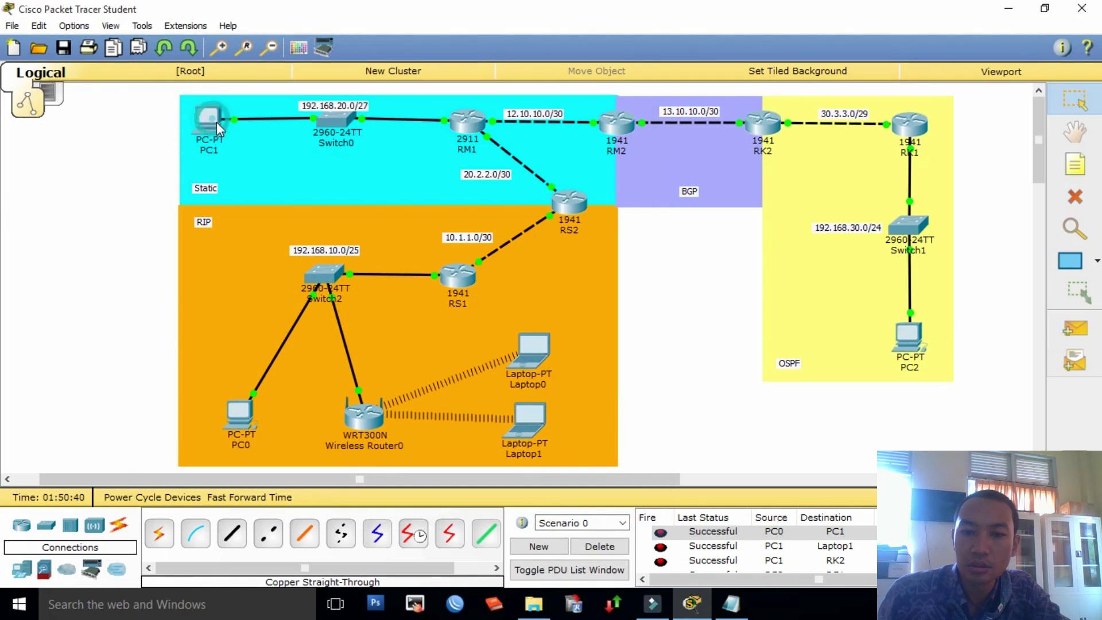
Step: Clear the existing PDU list of Scenario 0 and test connectivity from PC1 to PC2 with a simple PDU
click(599, 546)
click(1073, 328)
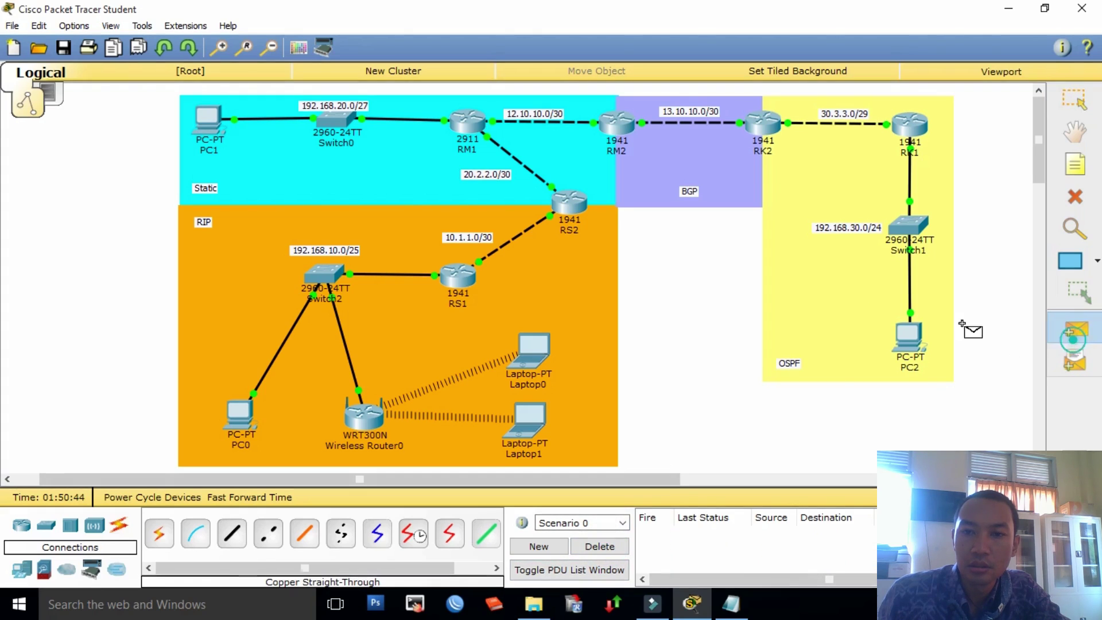
click(210, 119)
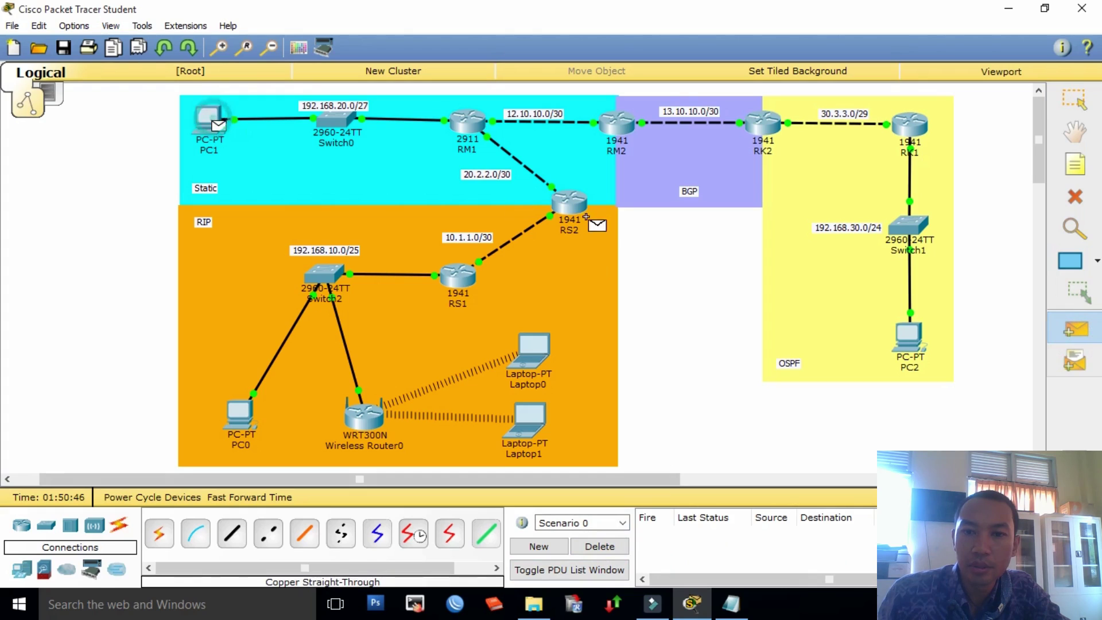
click(908, 336)
Step: Test connectivity from PC2 to PC1 and from PC2 to Laptop1 with simple PDUs
click(1074, 329)
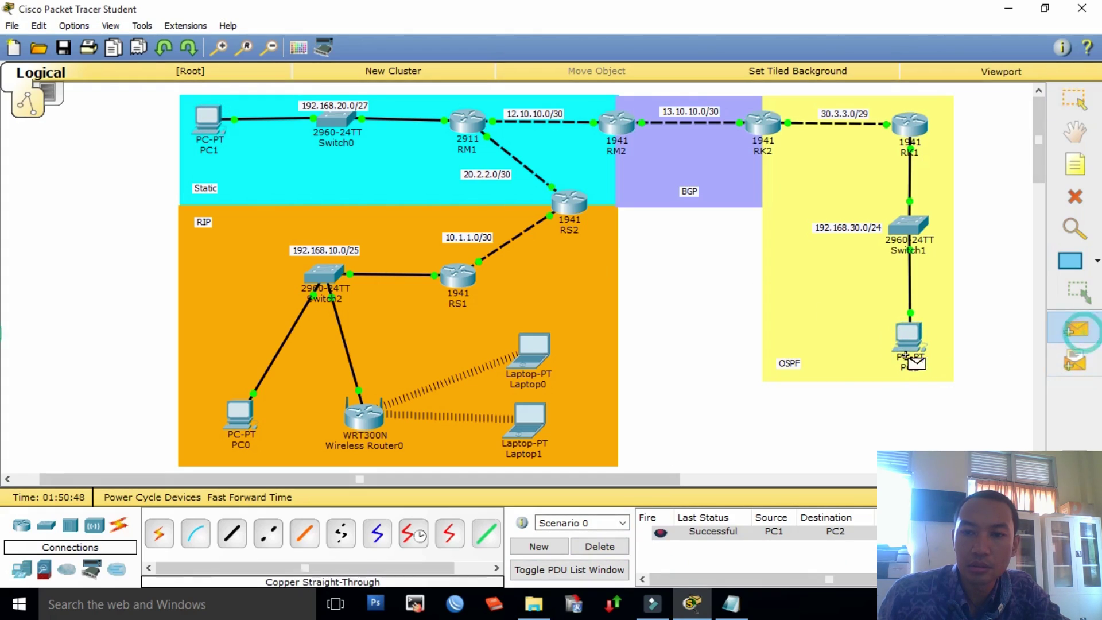
click(909, 338)
click(217, 128)
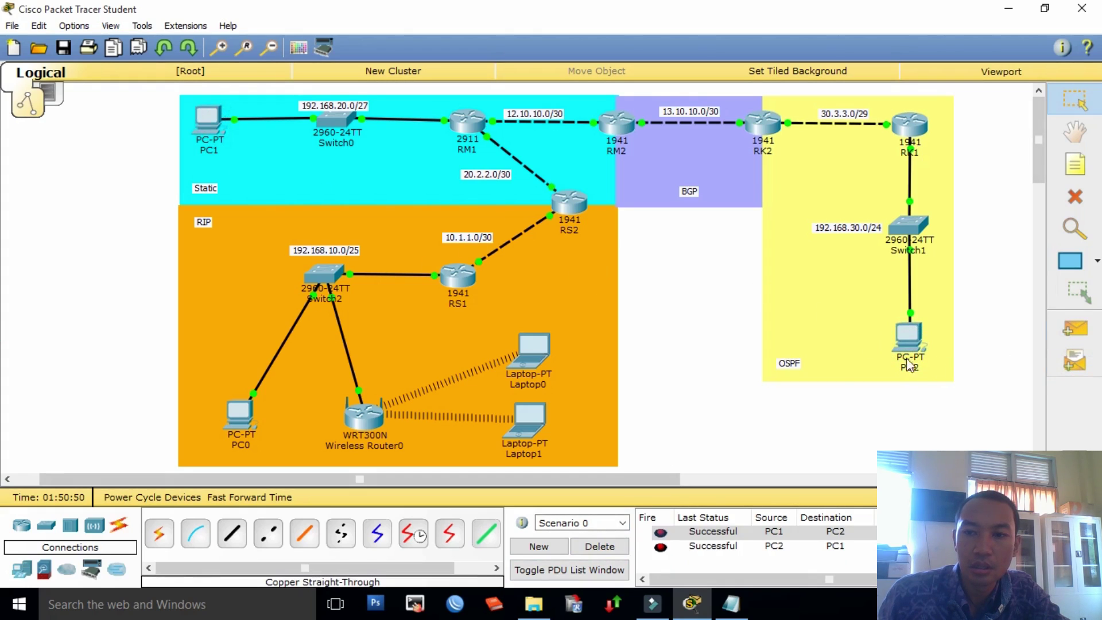
click(1074, 328)
click(910, 338)
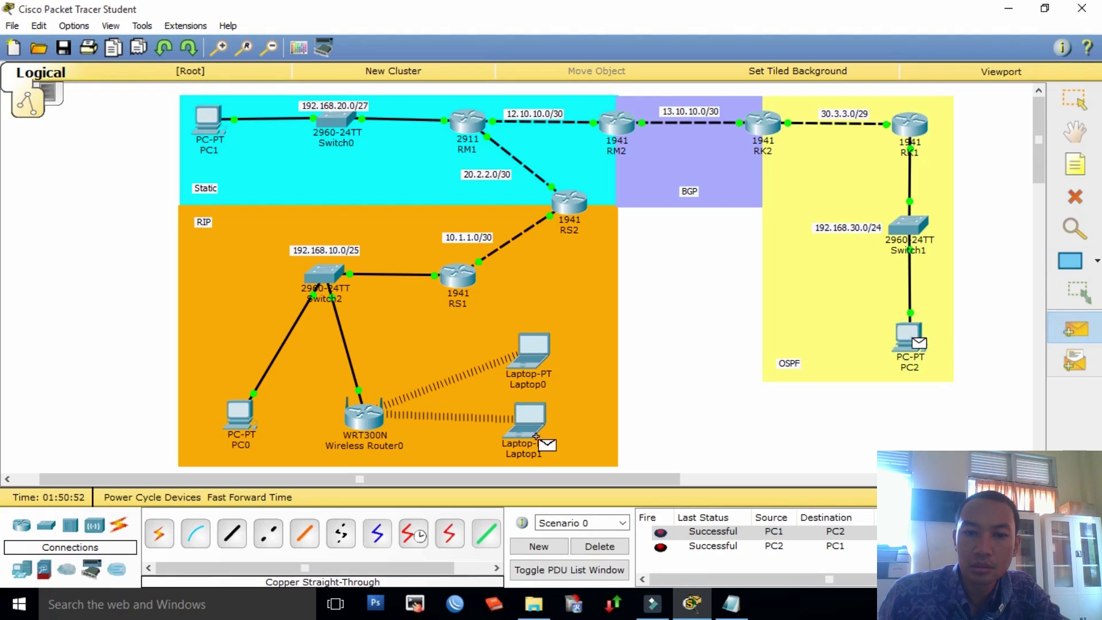
click(528, 419)
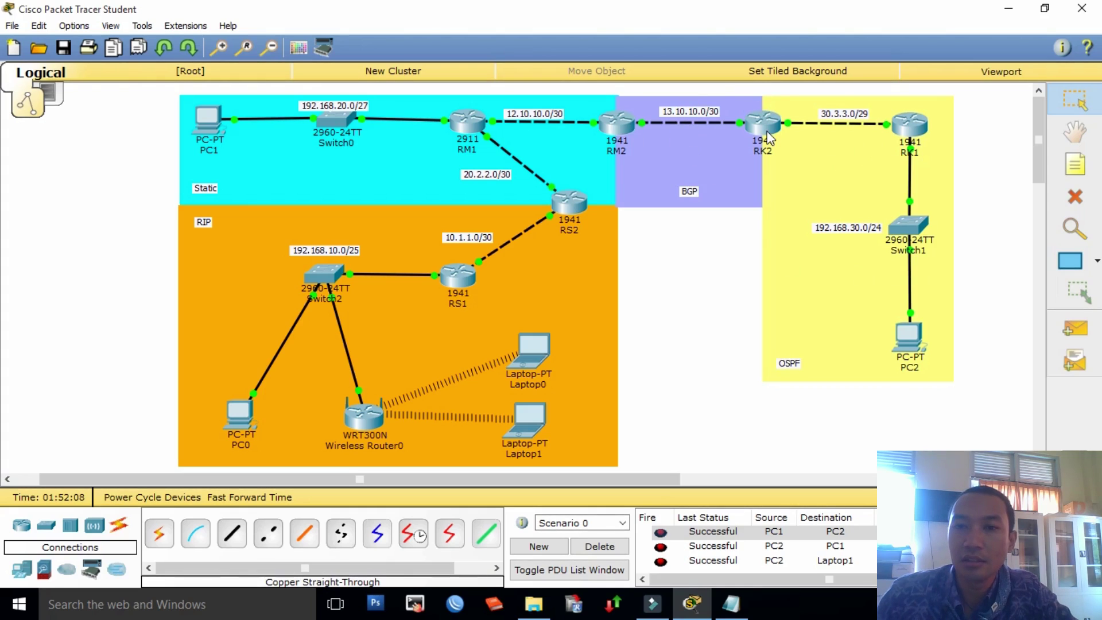
mouse_move(769, 137)
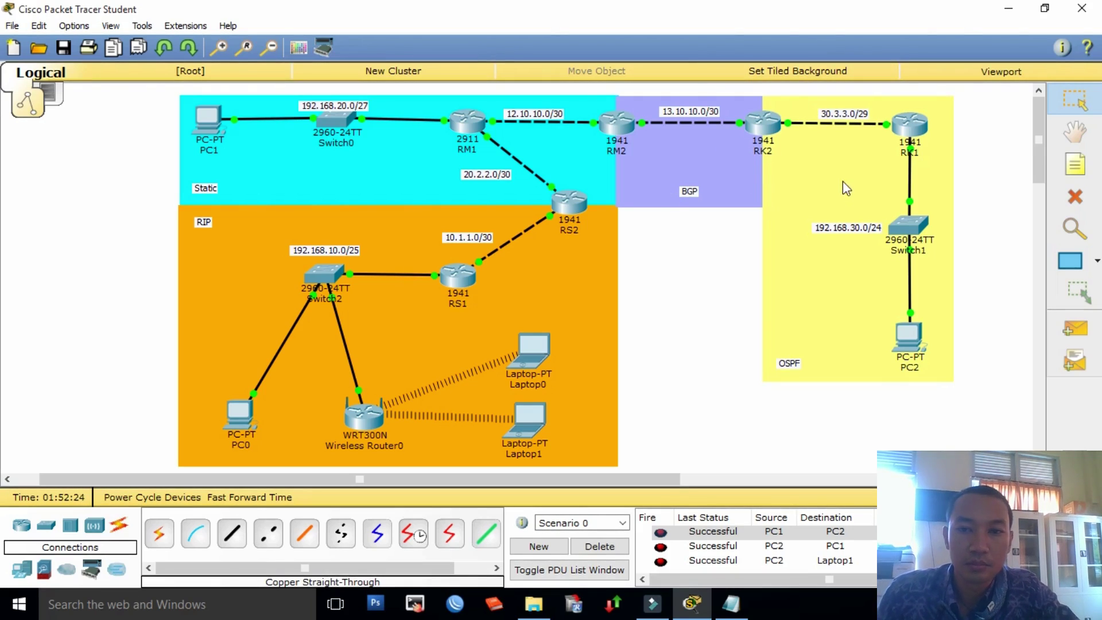
click(724, 255)
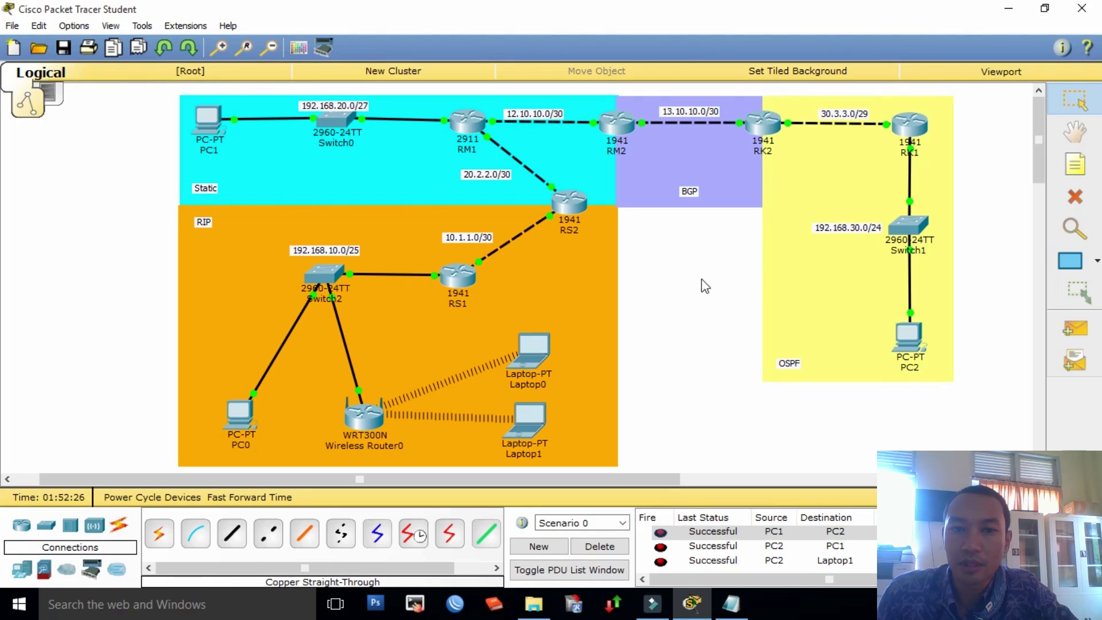